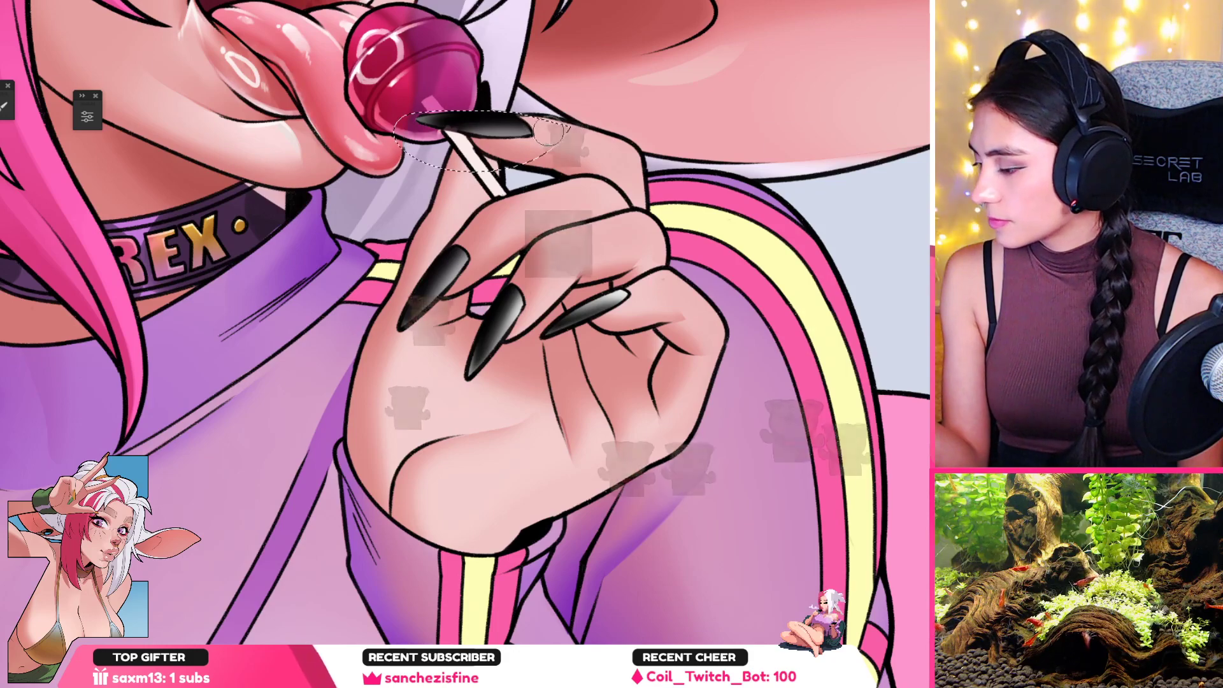
Step: Brush a soft grey highlight across the black nail of the index finger, within the selection around it
{"action": "key", "text": "b"}
{"action": "left_click_drag", "start_coordinate": [525, 141], "coordinate": [431, 136]}
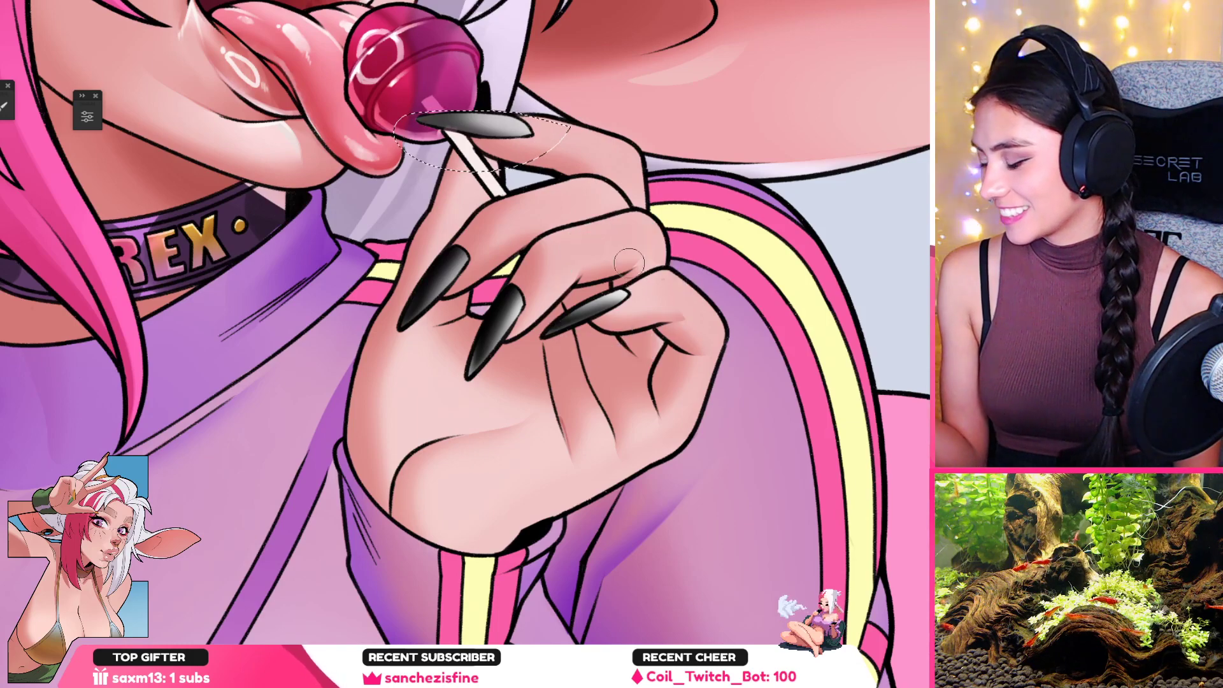
{"action": "left_click", "coordinate": [564, 321], "text": "alt"}
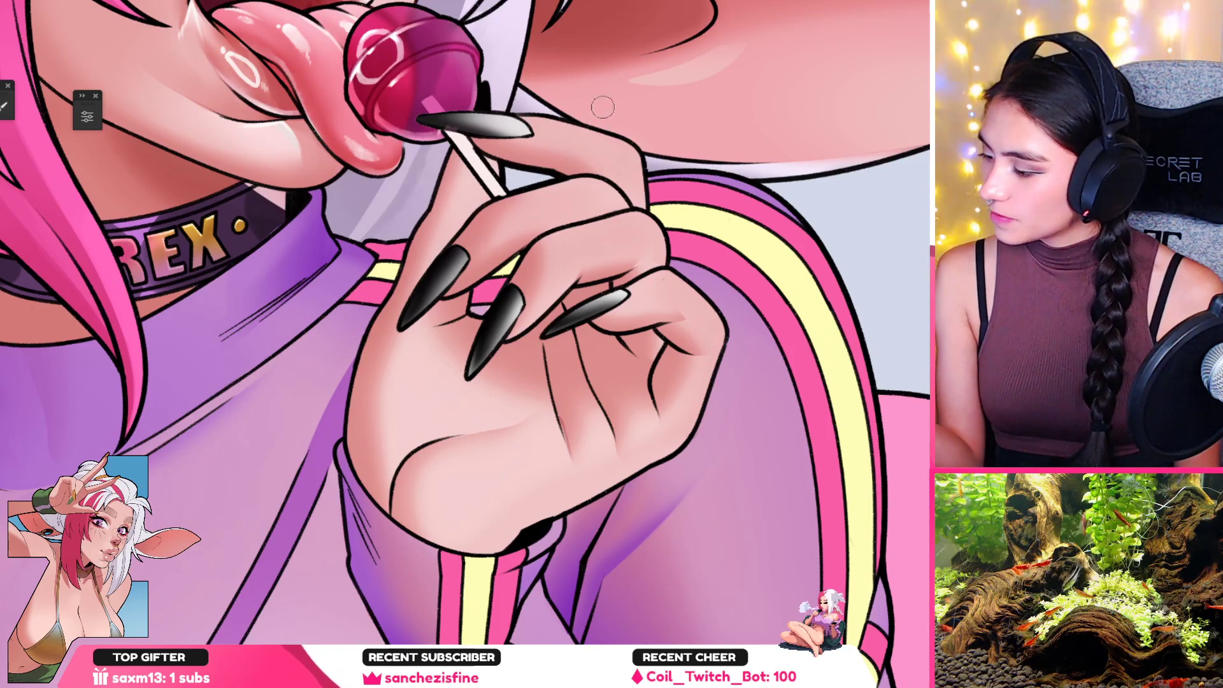
{"action": "left_click_drag", "start_coordinate": [543, 109], "coordinate": [482, 215]}
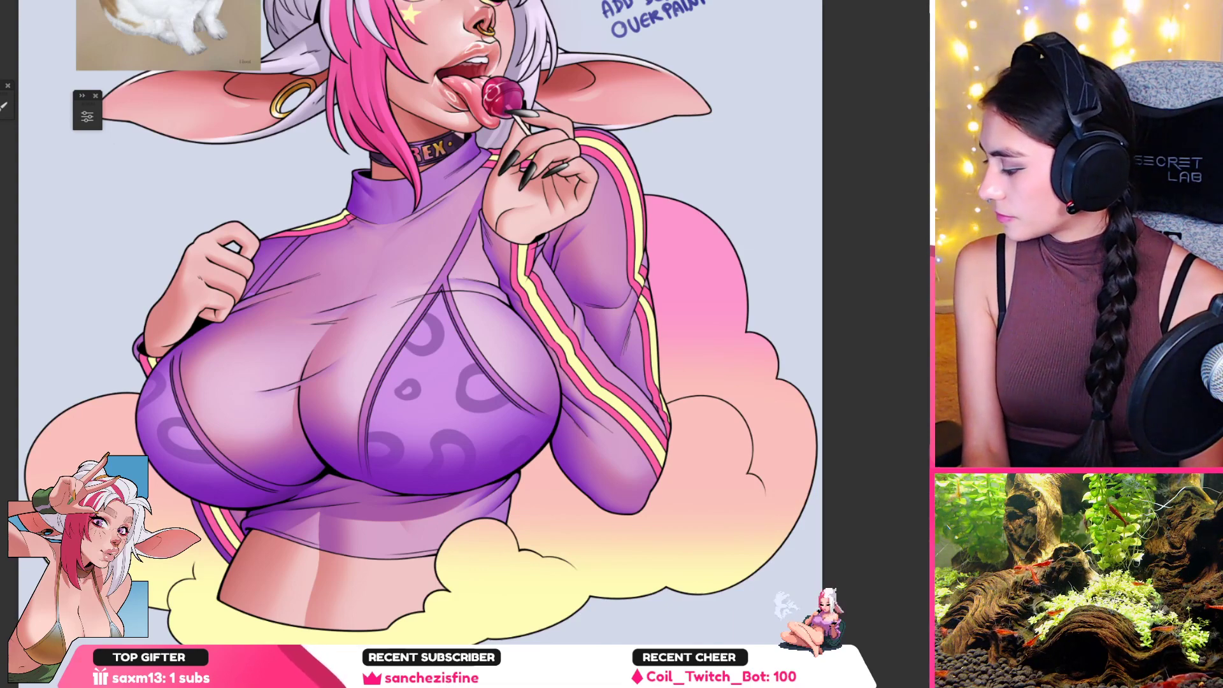
Step: Recolour the black fingernails pale gold with the gradient map, masking the choker out of the effect
{"action": "key", "text": "alt+BackSpace"}
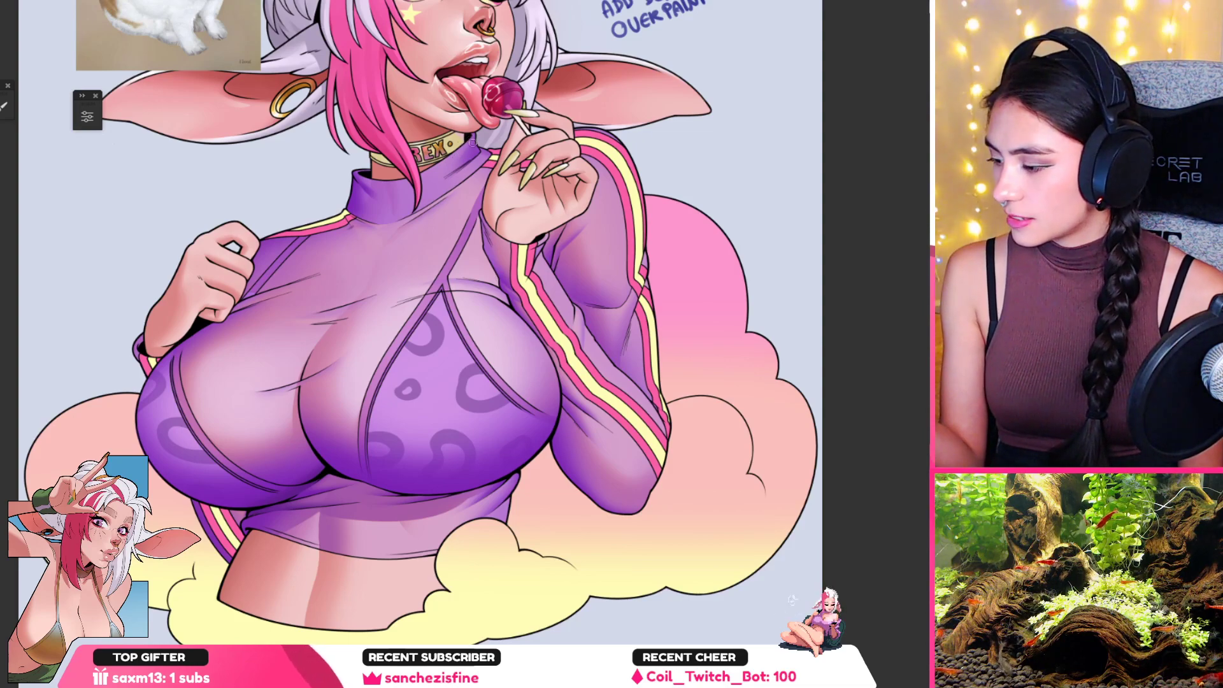
{"action": "left_click_drag", "start_coordinate": [473, 143], "coordinate": [384, 160]}
{"action": "left_click_drag", "start_coordinate": [359, 207], "coordinate": [403, 265]}
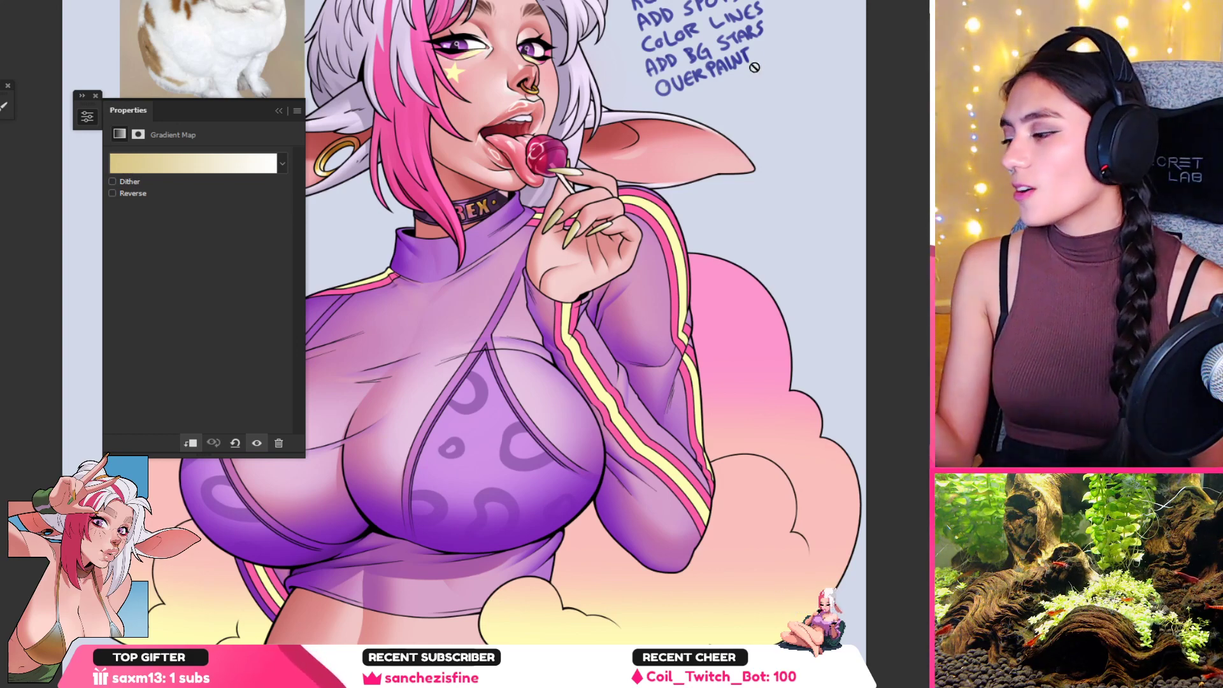
{"action": "mouse_move", "coordinate": [553, 134]}
{"action": "left_mouse_down"}
{"action": "mouse_move", "coordinate": [610, 210]}
{"action": "mouse_move", "coordinate": [597, 220]}
{"action": "left_mouse_up"}
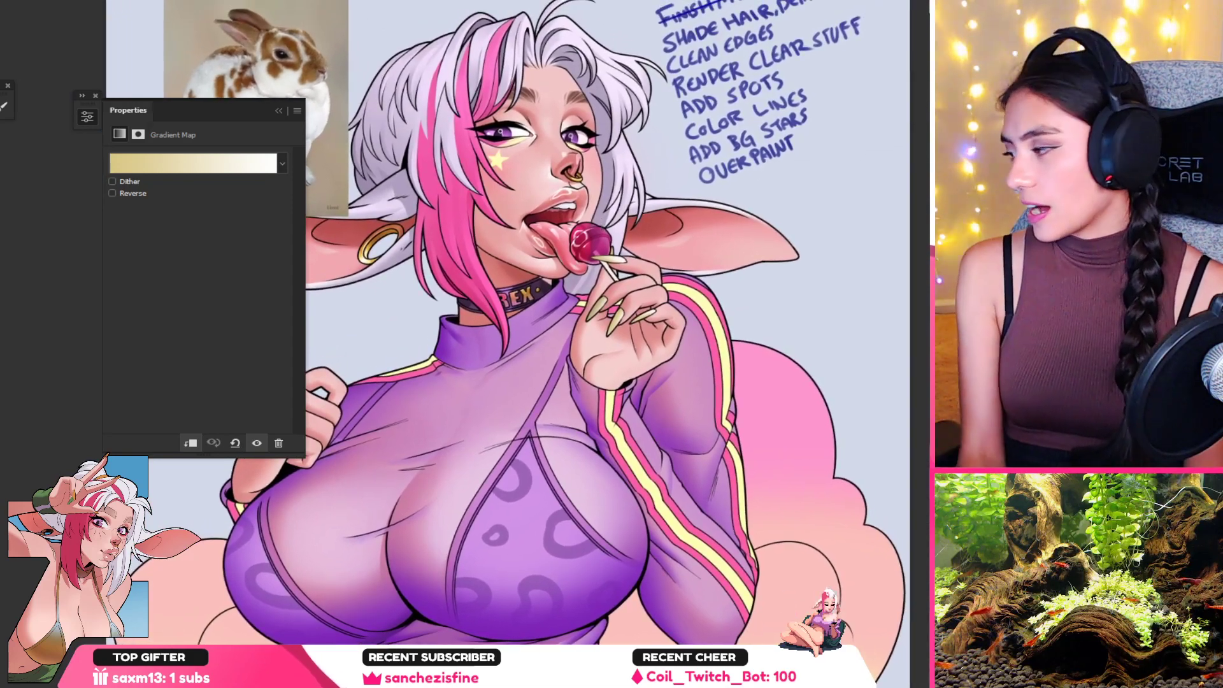
Step: Toggle the visibility of the gold gradient map layer to compare the artwork with and without it
{"action": "key", "text": "F7"}
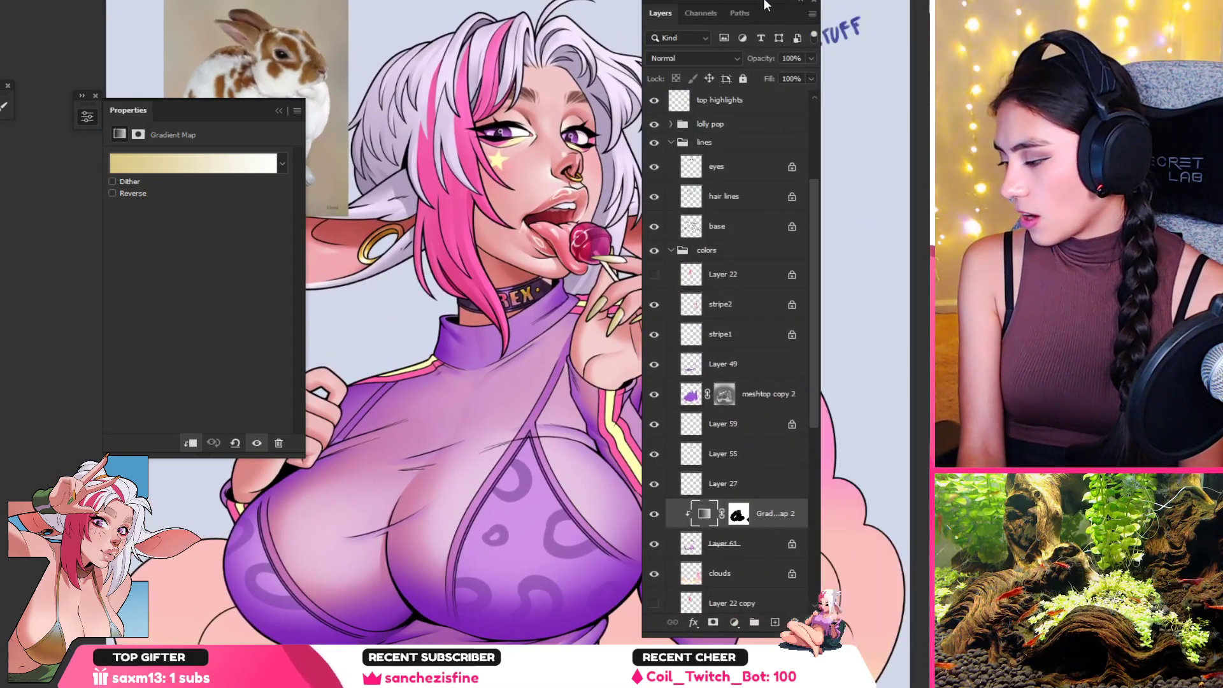
{"action": "scroll", "coordinate": [654, 351], "scroll_direction": "down", "scroll_amount": 5}
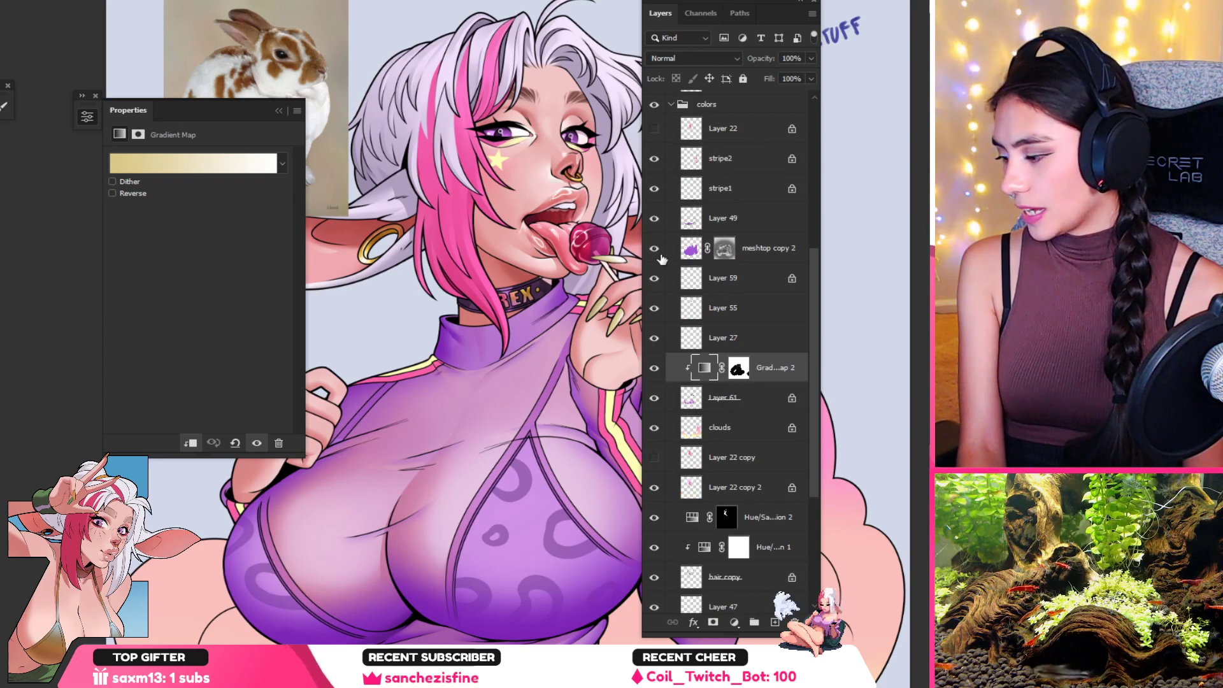
{"action": "left_click", "coordinate": [655, 368]}
{"action": "left_click", "coordinate": [655, 368]}
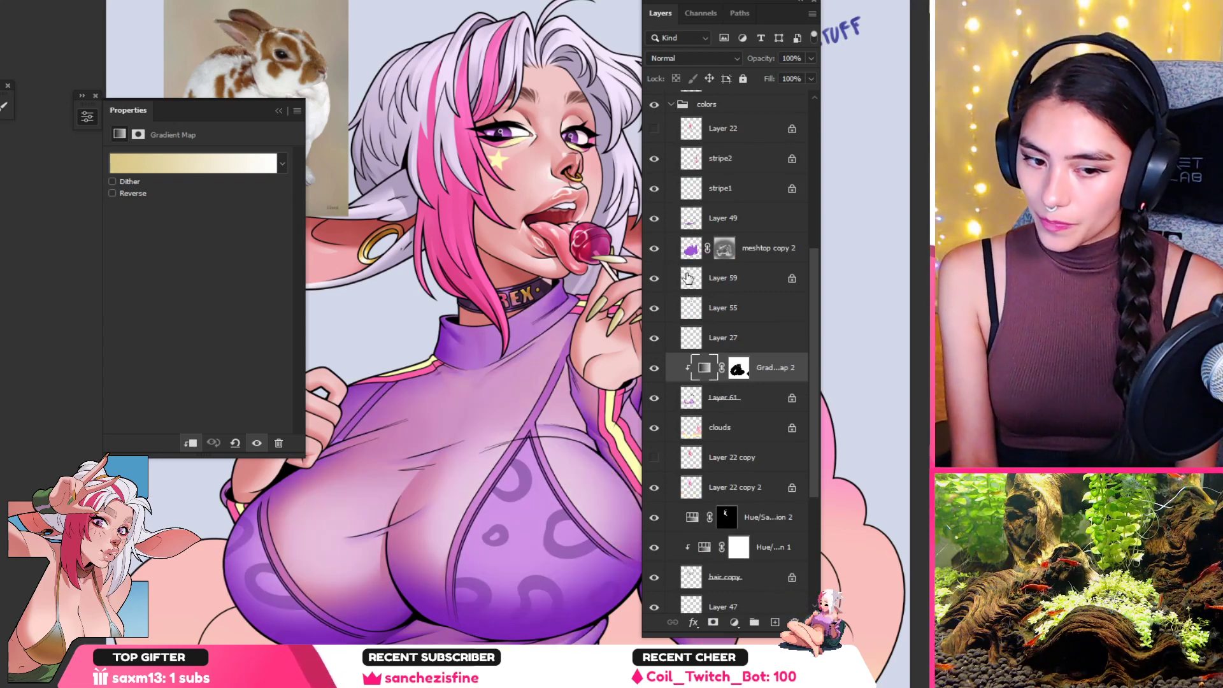
Step: Toggle the visibility of the lines and colors groups and collapse both groups
{"action": "scroll", "coordinate": [687, 276], "scroll_direction": "up", "scroll_amount": 5}
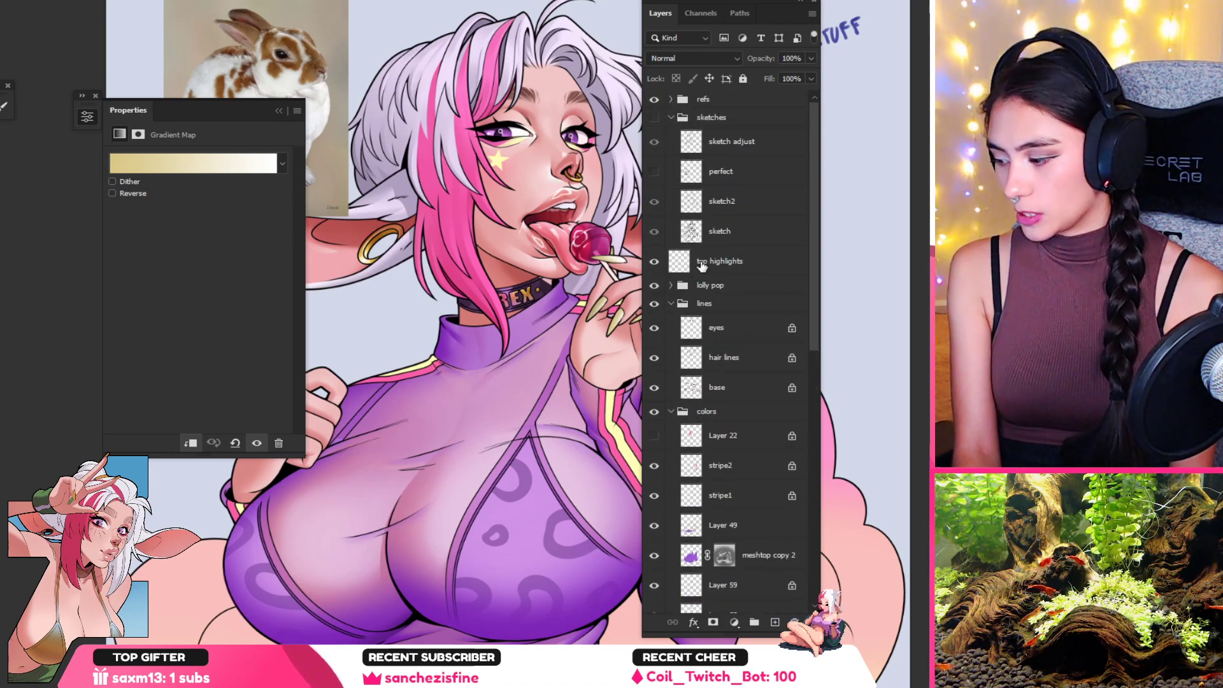
{"action": "left_click", "coordinate": [671, 305]}
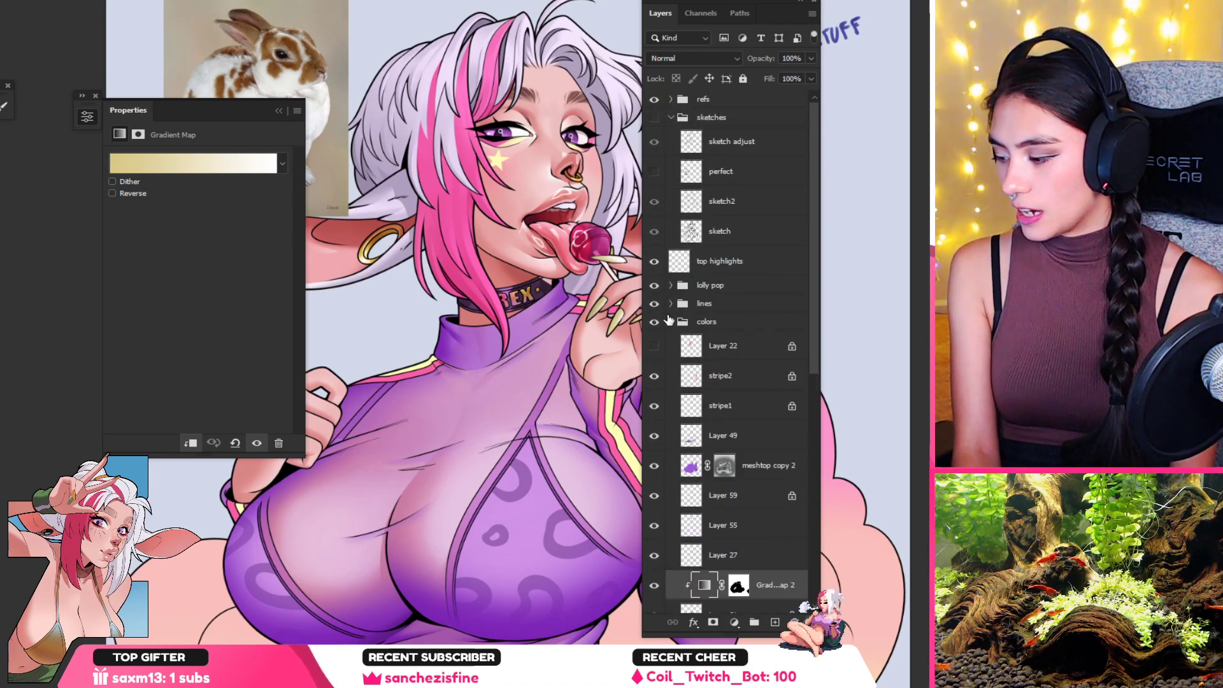
{"action": "left_click", "coordinate": [656, 306]}
{"action": "left_click", "coordinate": [656, 310]}
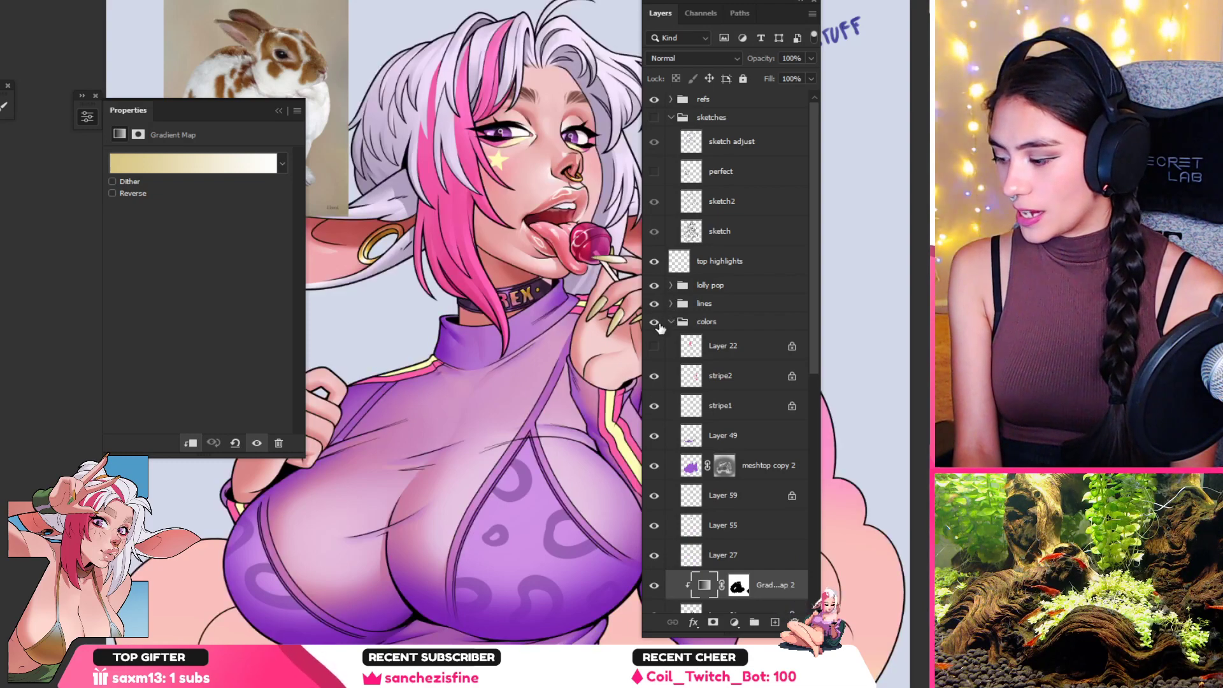
{"action": "left_click", "coordinate": [657, 323]}
{"action": "left_click", "coordinate": [655, 322]}
{"action": "left_click", "coordinate": [671, 322]}
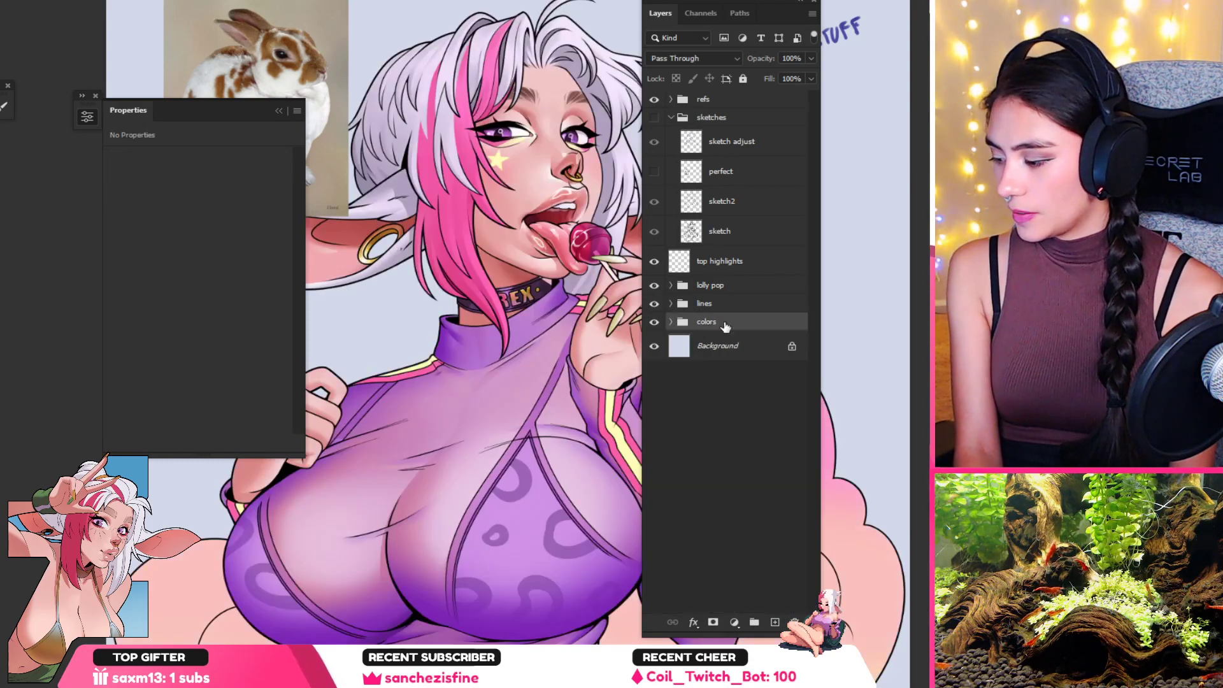
Step: Create a new empty layer and place it above the lolly pop group
{"action": "left_click", "coordinate": [721, 306]}
{"action": "left_click", "coordinate": [775, 622]}
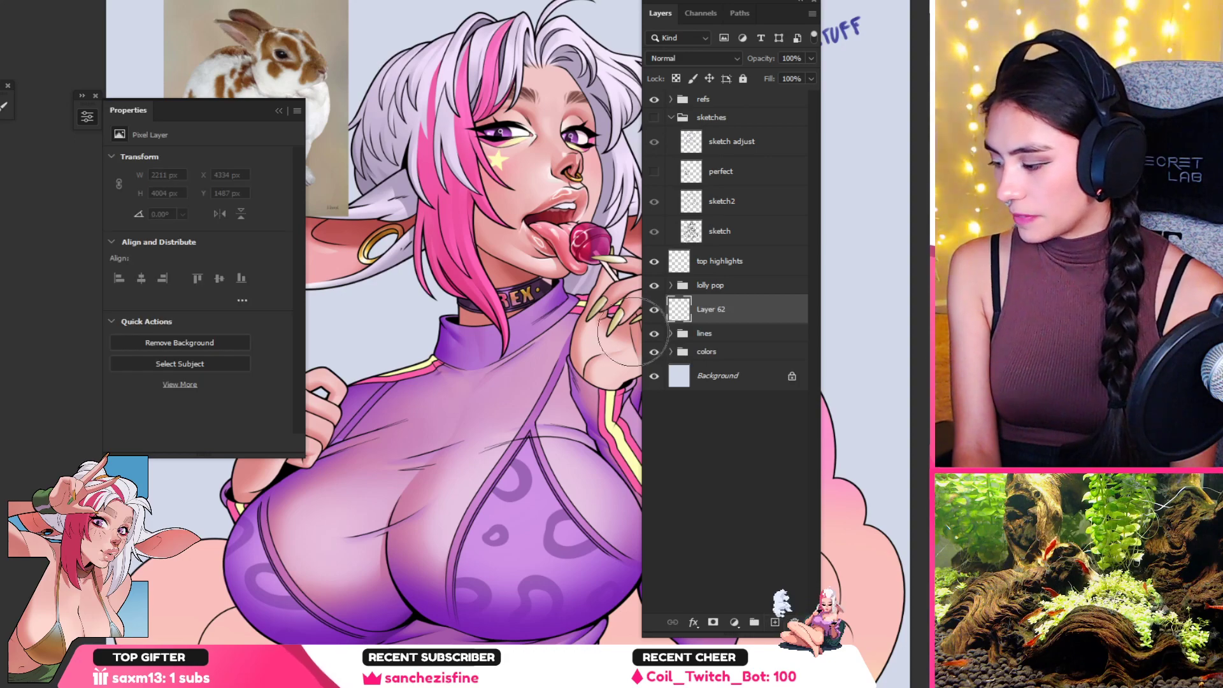
{"action": "left_click_drag", "start_coordinate": [720, 311], "coordinate": [726, 282]}
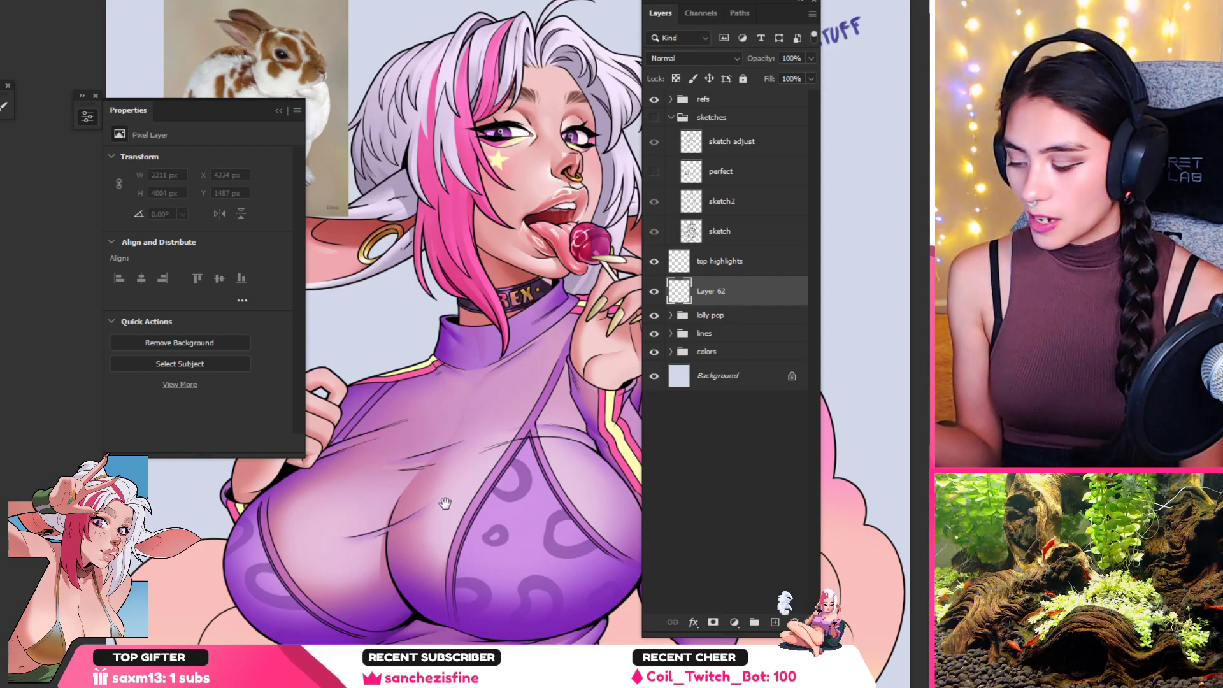
Step: Enlarge the soft brush and paint a pale yellow glow over the clouds and waist on the new layer
{"action": "left_click_drag", "start_coordinate": [446, 503], "coordinate": [485, 360]}
{"action": "left_click_drag", "start_coordinate": [519, 449], "coordinate": [516, 378]}
{"action": "scroll", "coordinate": [519, 382], "scroll_direction": "up", "scroll_amount": 2}
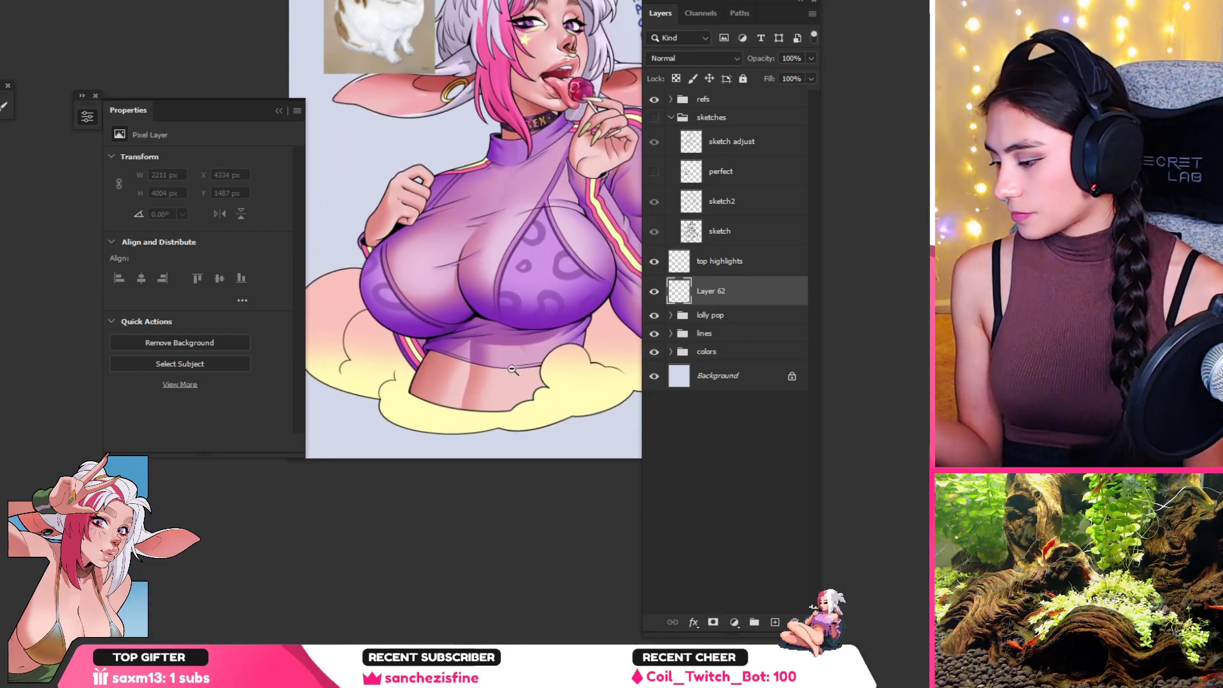
{"action": "right_click", "coordinate": [446, 430]}
{"action": "key", "text": "Escape"}
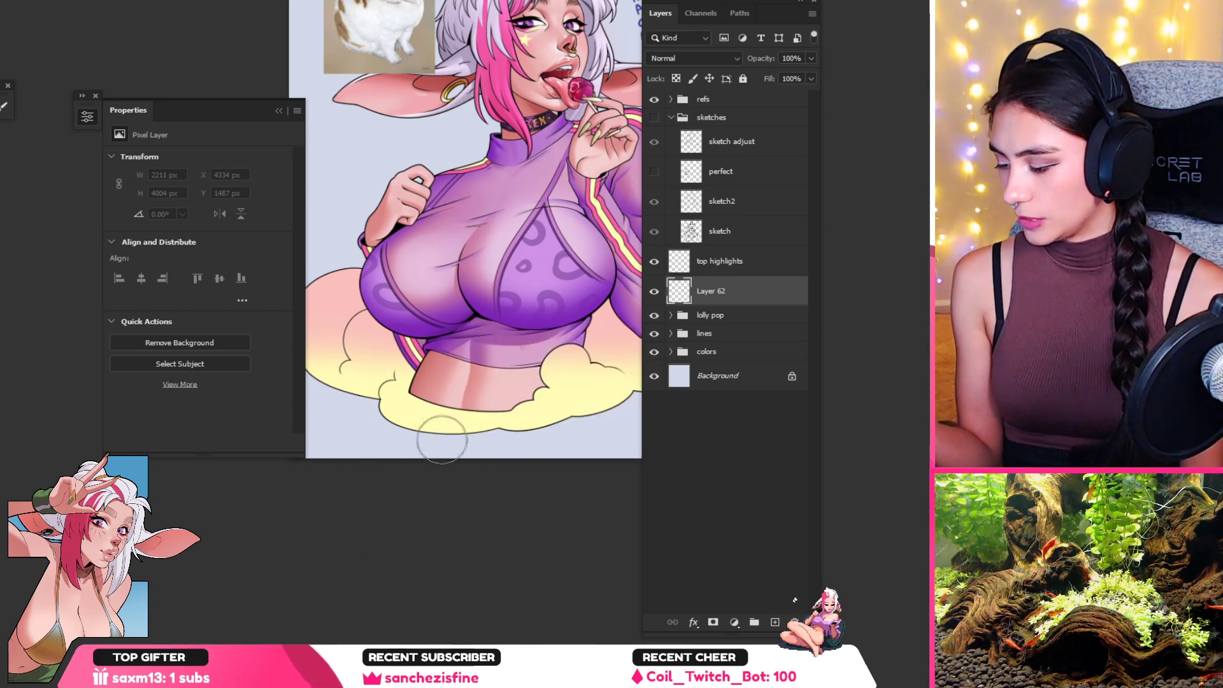
{"action": "key", "text": "bracketright"}
{"action": "key", "text": "bracketright"}
{"action": "key", "text": "bracketright"}
{"action": "key", "text": "bracketright"}
{"action": "key", "text": "bracketright"}
{"action": "key", "text": "bracketright"}
{"action": "key", "text": "bracketright"}
{"action": "key", "text": "bracketright"}
{"action": "mouse_move", "coordinate": [406, 377]}
{"action": "left_mouse_down"}
{"action": "mouse_move", "coordinate": [374, 404]}
{"action": "mouse_move", "coordinate": [395, 406]}
{"action": "mouse_move", "coordinate": [410, 389]}
{"action": "mouse_move", "coordinate": [381, 380]}
{"action": "mouse_move", "coordinate": [354, 339]}
{"action": "mouse_move", "coordinate": [391, 394]}
{"action": "mouse_move", "coordinate": [453, 371]}
{"action": "mouse_move", "coordinate": [435, 394]}
{"action": "mouse_move", "coordinate": [463, 403]}
{"action": "left_mouse_up"}
{"action": "key", "text": "ctrl+z"}
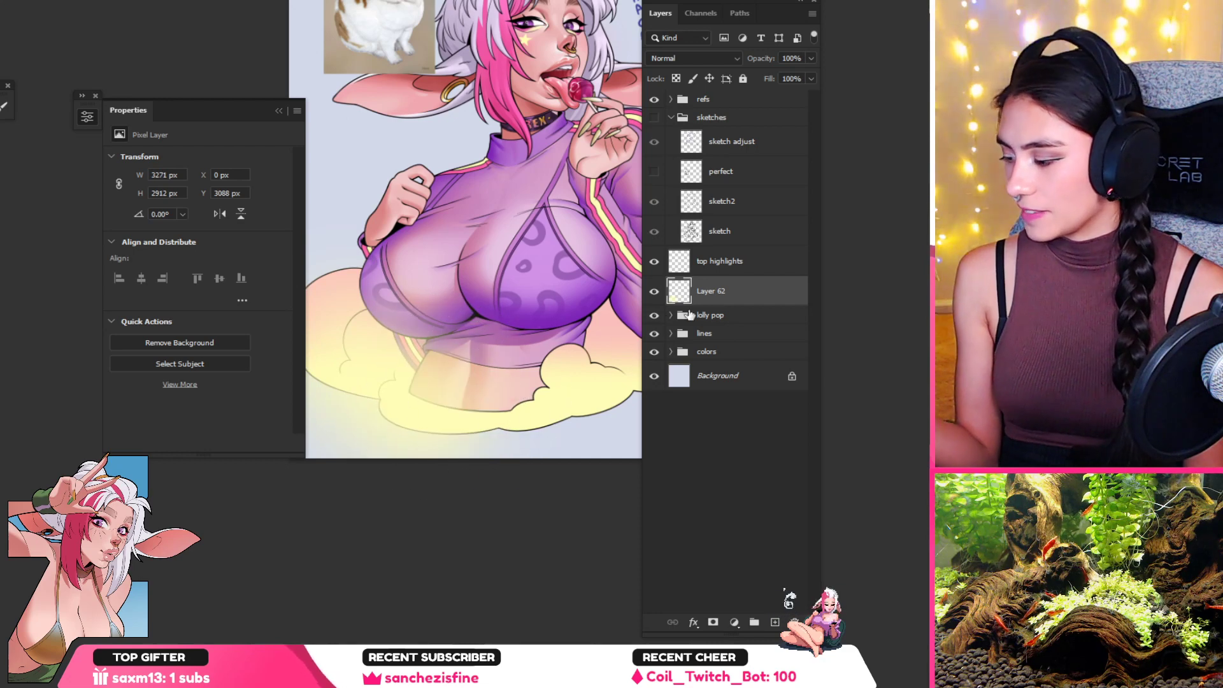
Step: Load the base layer's silhouette as a selection and clear the yellow glow outside the artwork's outline
{"action": "left_click", "coordinate": [672, 352]}
{"action": "scroll", "coordinate": [790, 479], "scroll_direction": "down", "scroll_amount": 10}
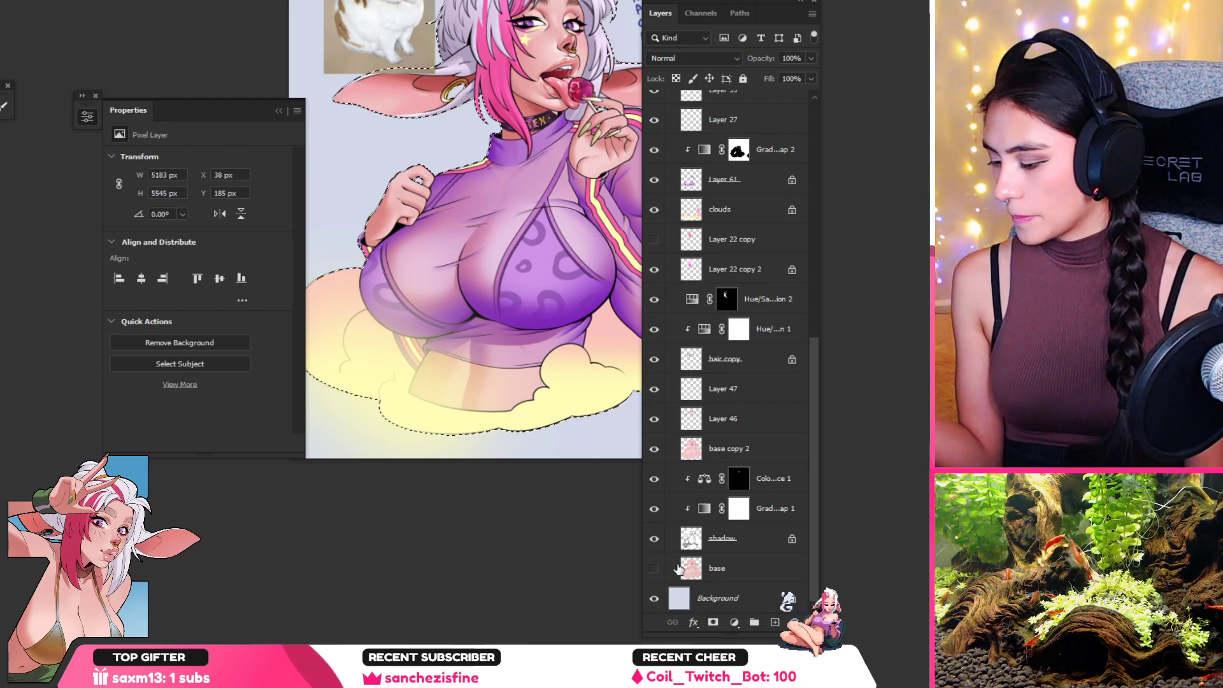
{"action": "left_click", "coordinate": [688, 574], "text": "ctrl"}
{"action": "left_click", "coordinate": [654, 566]}
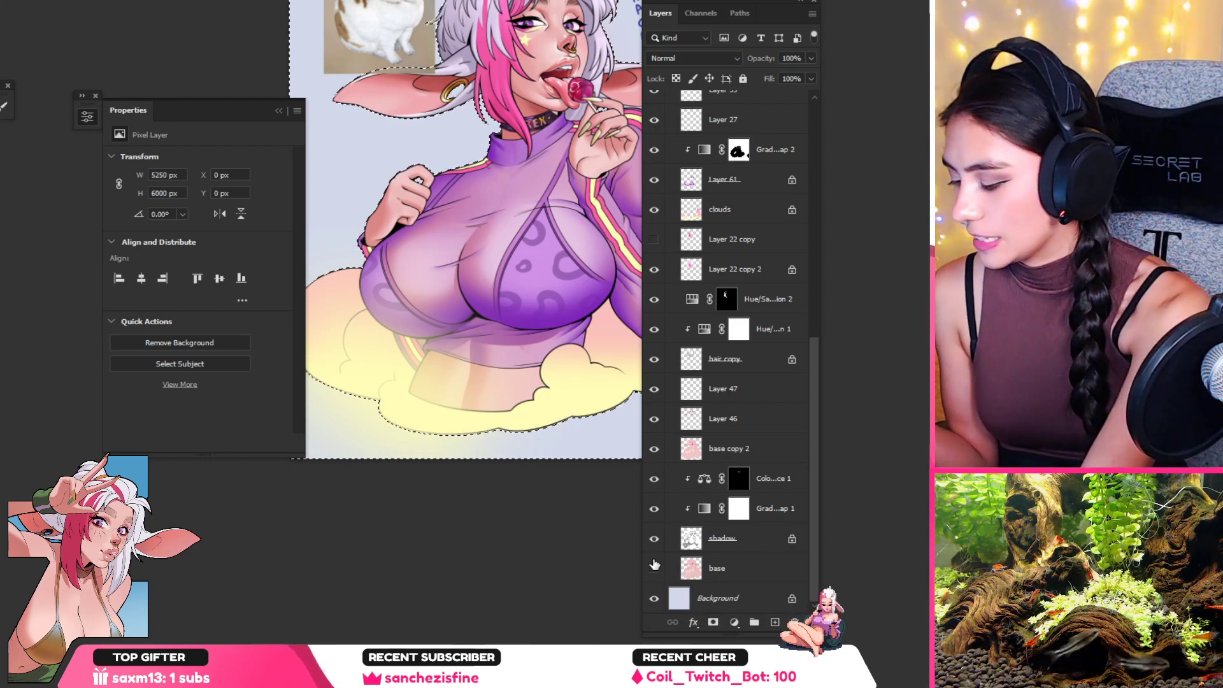
{"action": "key", "text": "ctrl+d"}
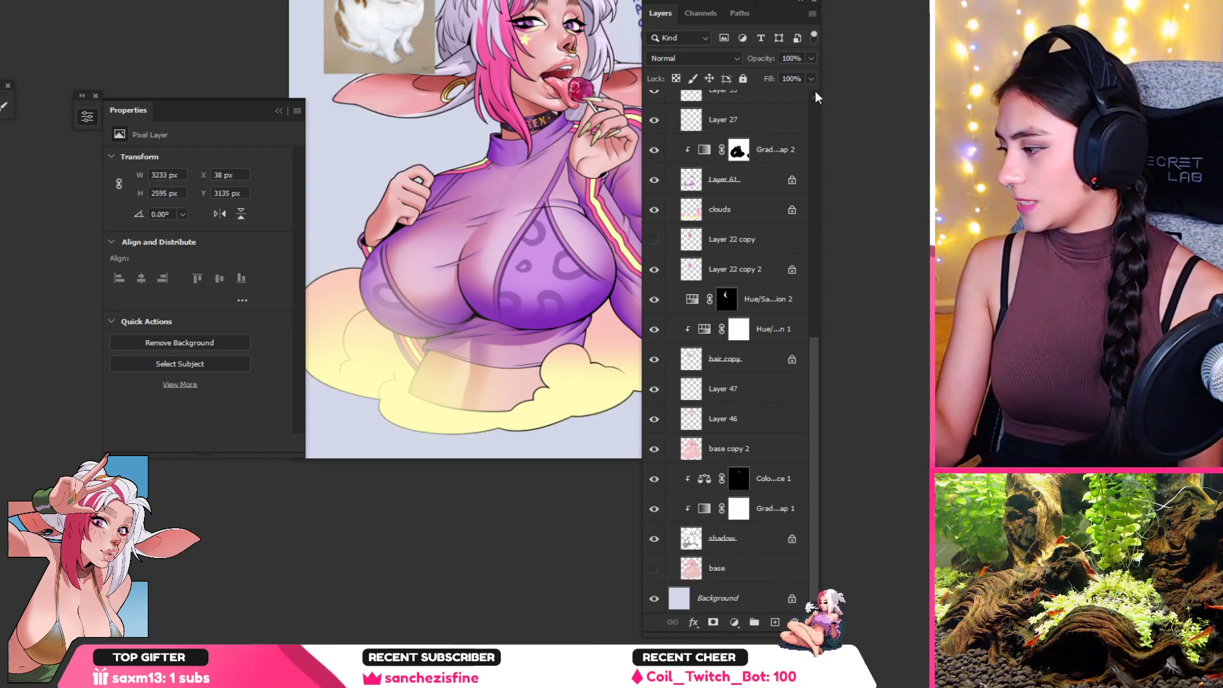
Step: Set the yellow glow layer's opacity to 60%
{"action": "scroll", "coordinate": [812, 344], "scroll_direction": "up", "scroll_amount": 2}
{"action": "left_click_drag", "start_coordinate": [812, 344], "coordinate": [814, 168]}
{"action": "left_click", "coordinate": [811, 59]}
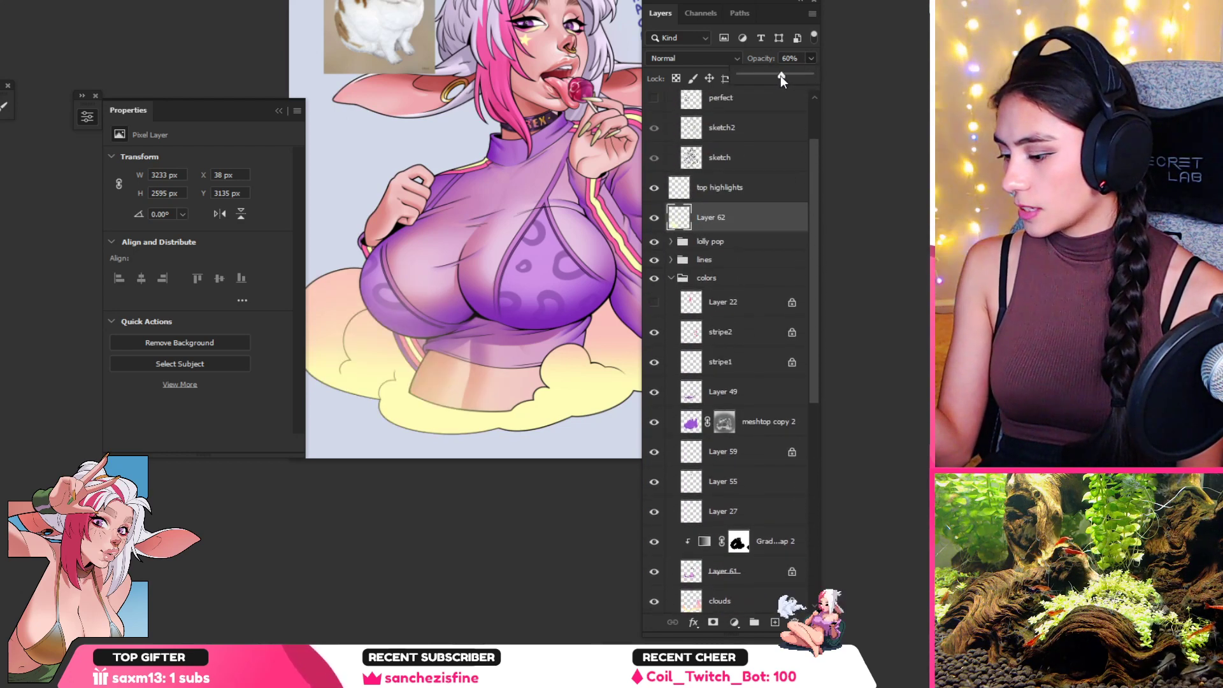
{"action": "key", "text": "ctrl+0"}
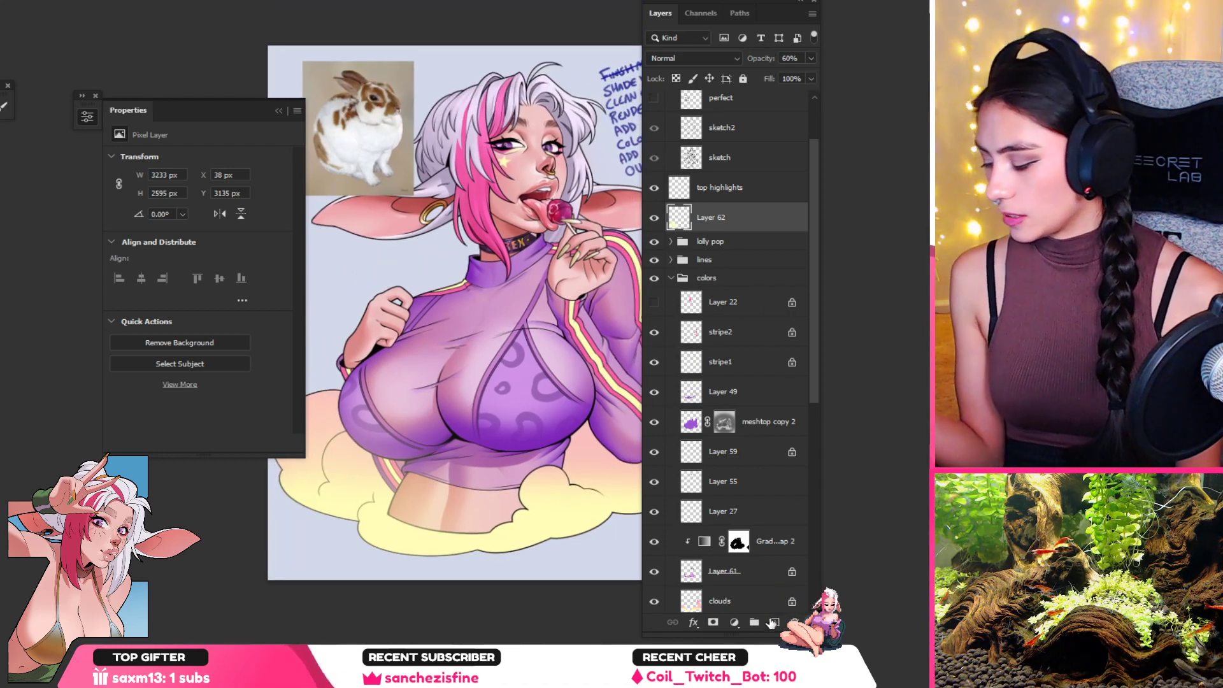
Step: On a new layer, lasso the skin beside the inner corner of the eye and choose the pixie_soft brush
{"action": "key", "text": "ctrl+shift+alt+n"}
{"action": "scroll", "coordinate": [514, 159], "scroll_direction": "up", "scroll_amount": 6}
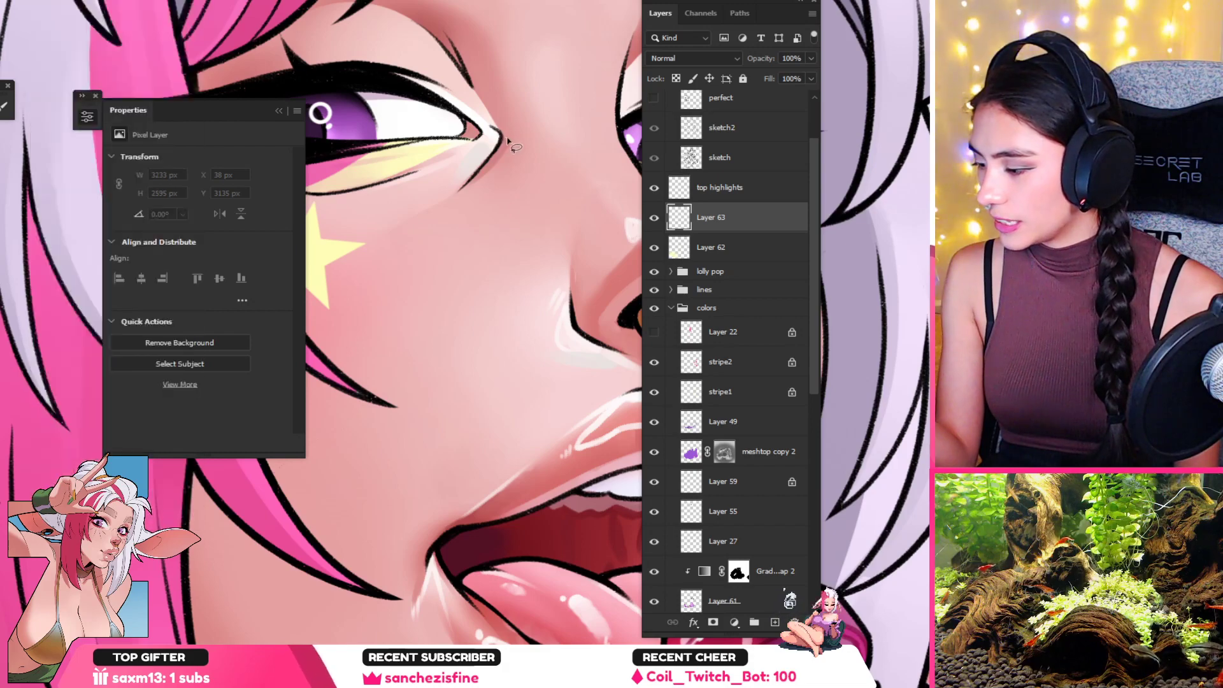
{"action": "key", "text": "l"}
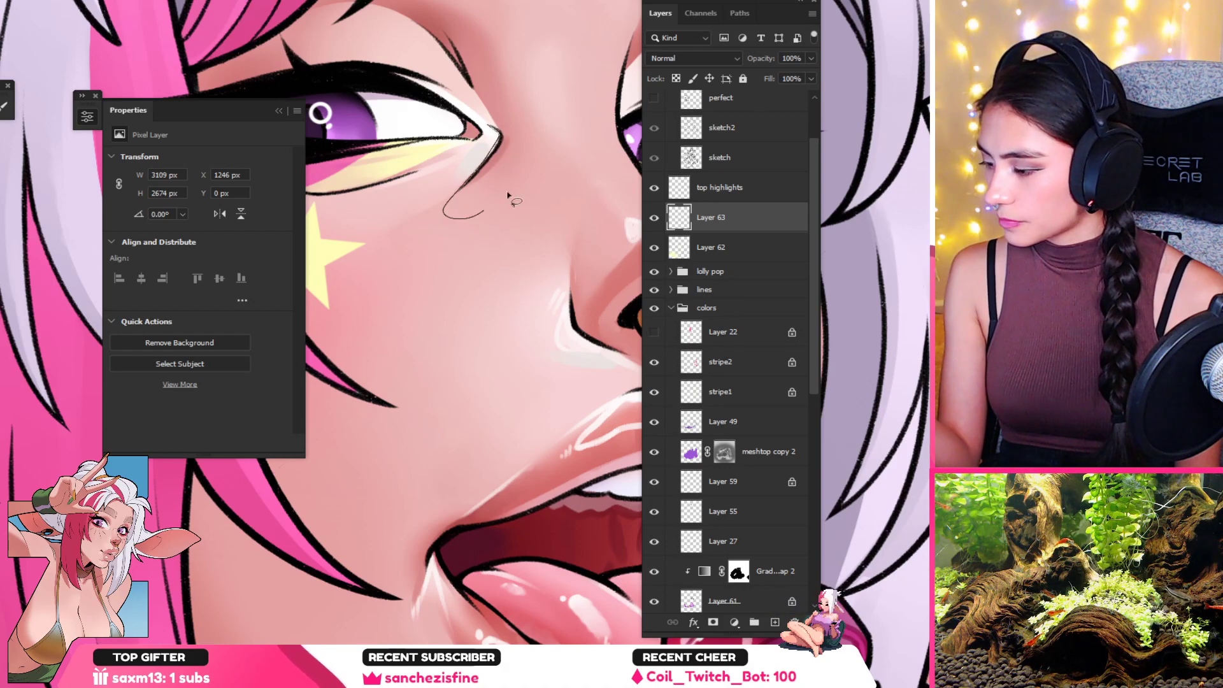
{"action": "left_click_drag", "start_coordinate": [508, 195], "coordinate": [510, 97]}
{"action": "key", "text": "b"}
{"action": "right_click", "coordinate": [494, 178]}
{"action": "left_click", "coordinate": [631, 441]}
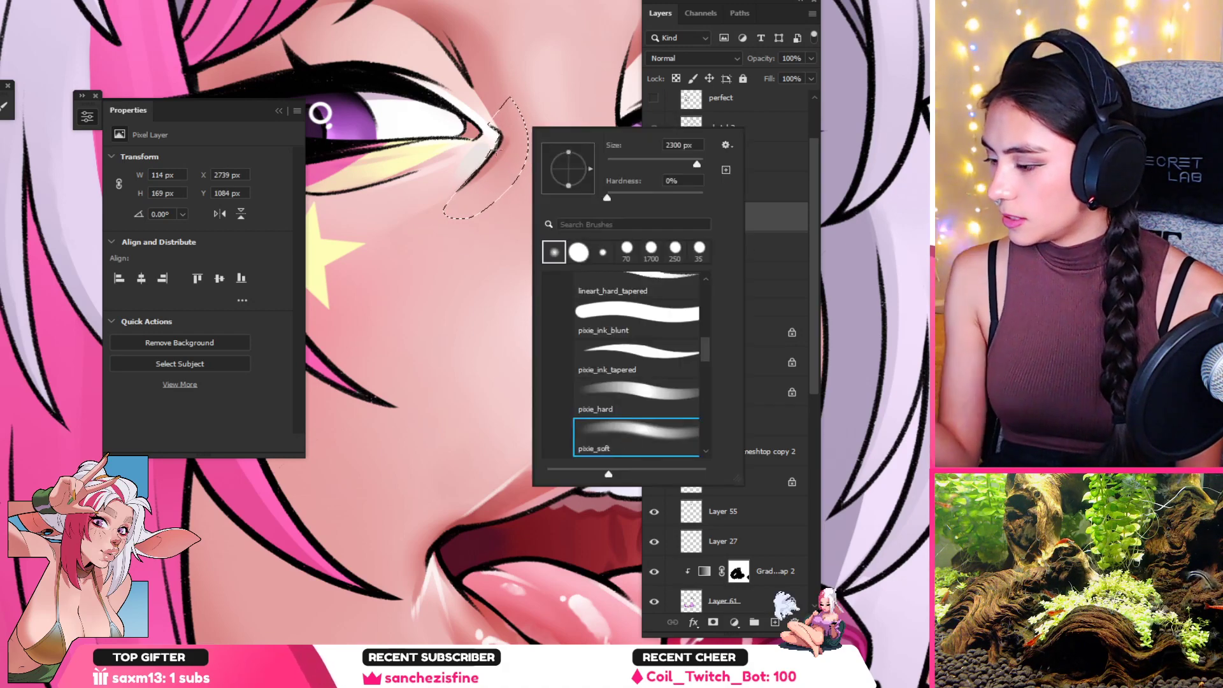
{"action": "left_click", "coordinate": [495, 150]}
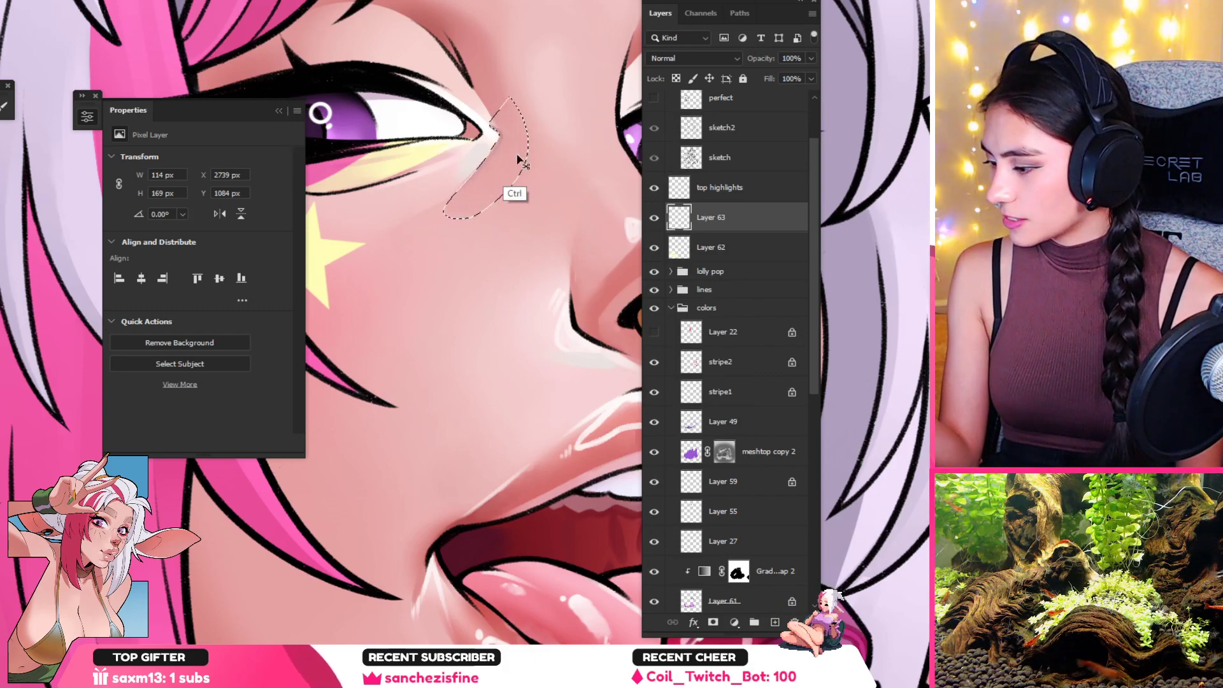
Step: Paint over the black line at the inner eye corner with sampled skin tones and clear the selection
{"action": "left_click", "coordinate": [502, 156], "text": "alt"}
{"action": "left_click", "coordinate": [505, 159], "text": "alt"}
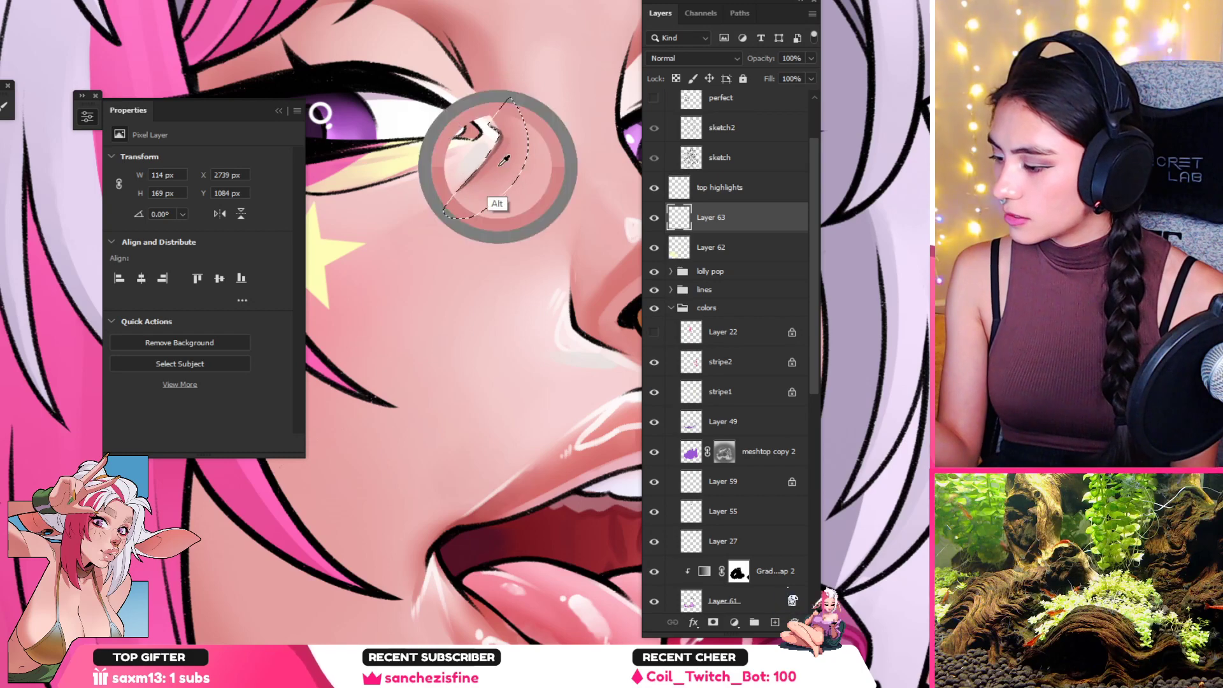
{"action": "left_click", "coordinate": [486, 163], "text": "alt"}
{"action": "mouse_move", "coordinate": [481, 165]}
{"action": "left_mouse_down"}
{"action": "mouse_move", "coordinate": [500, 143]}
{"action": "mouse_move", "coordinate": [475, 170]}
{"action": "left_mouse_up"}
{"action": "left_click", "coordinate": [493, 161], "text": "alt"}
{"action": "left_click", "coordinate": [497, 180], "text": "alt"}
{"action": "mouse_move", "coordinate": [438, 208]}
{"action": "left_mouse_down"}
{"action": "mouse_move", "coordinate": [484, 169]}
{"action": "mouse_move", "coordinate": [455, 180]}
{"action": "mouse_move", "coordinate": [495, 138]}
{"action": "left_mouse_up"}
{"action": "left_click", "coordinate": [501, 151], "text": "alt"}
{"action": "key", "text": "ctrl+d"}
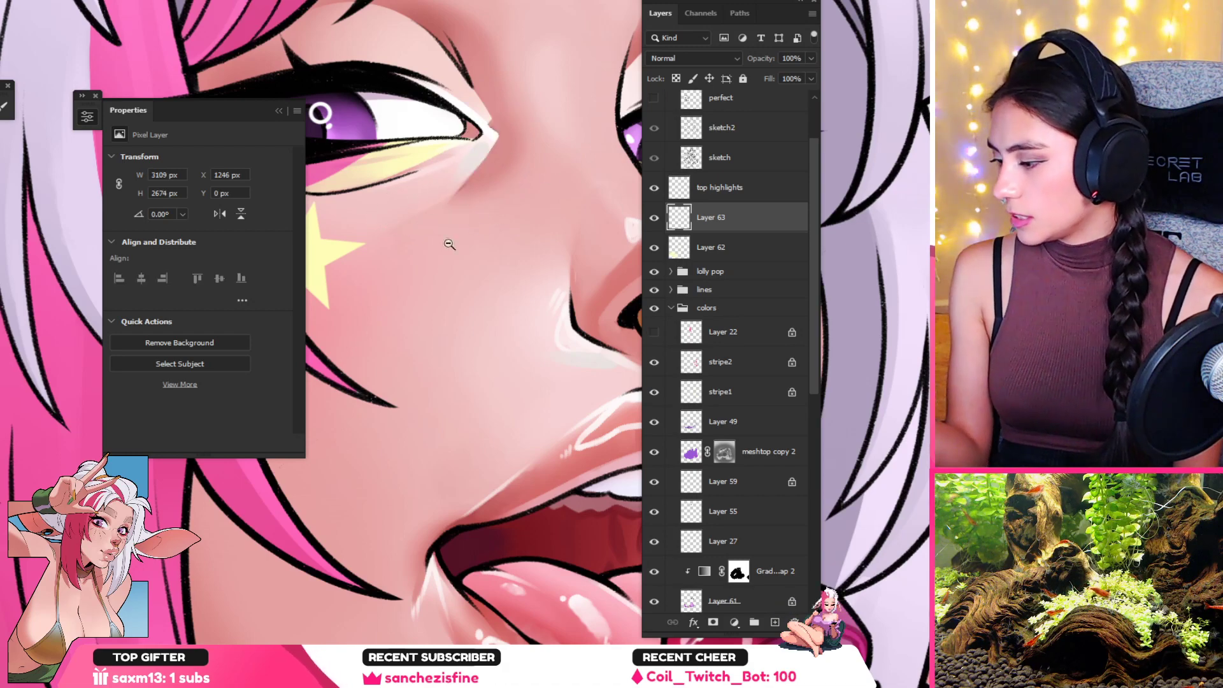
Step: Delete the eye overpaint layer and the yellow glow layer
{"action": "left_click_drag", "start_coordinate": [451, 243], "coordinate": [316, 339]}
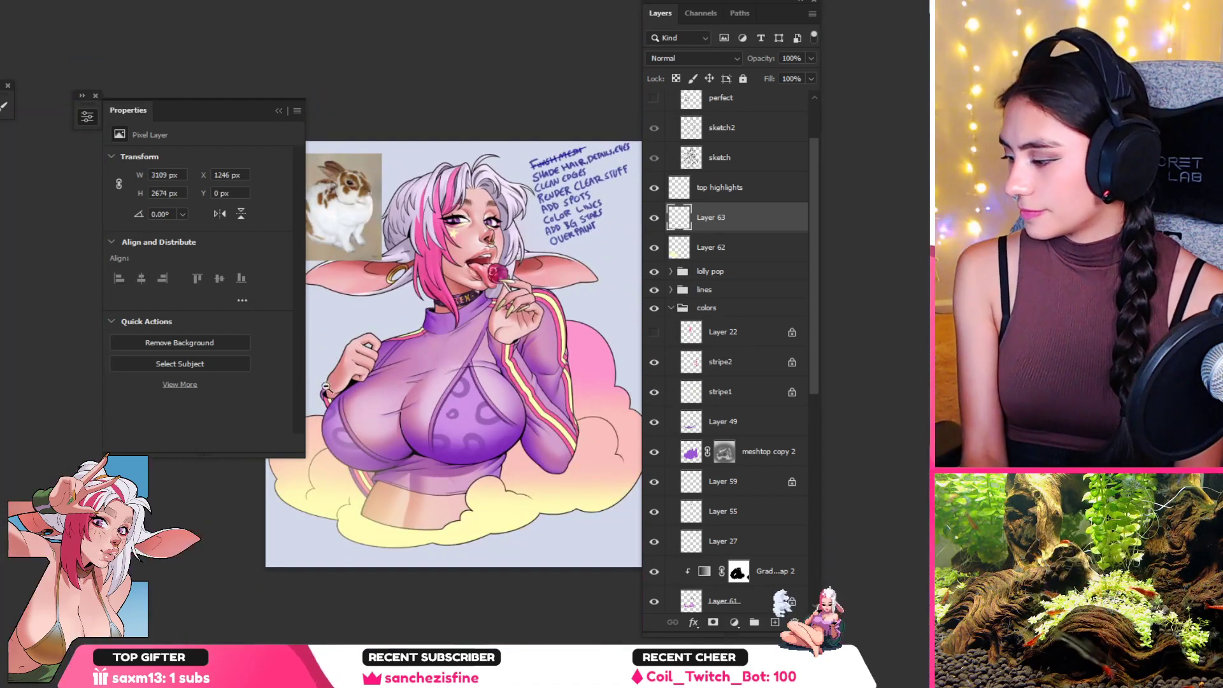
{"action": "key", "text": "Delete"}
{"action": "key", "text": "Delete"}
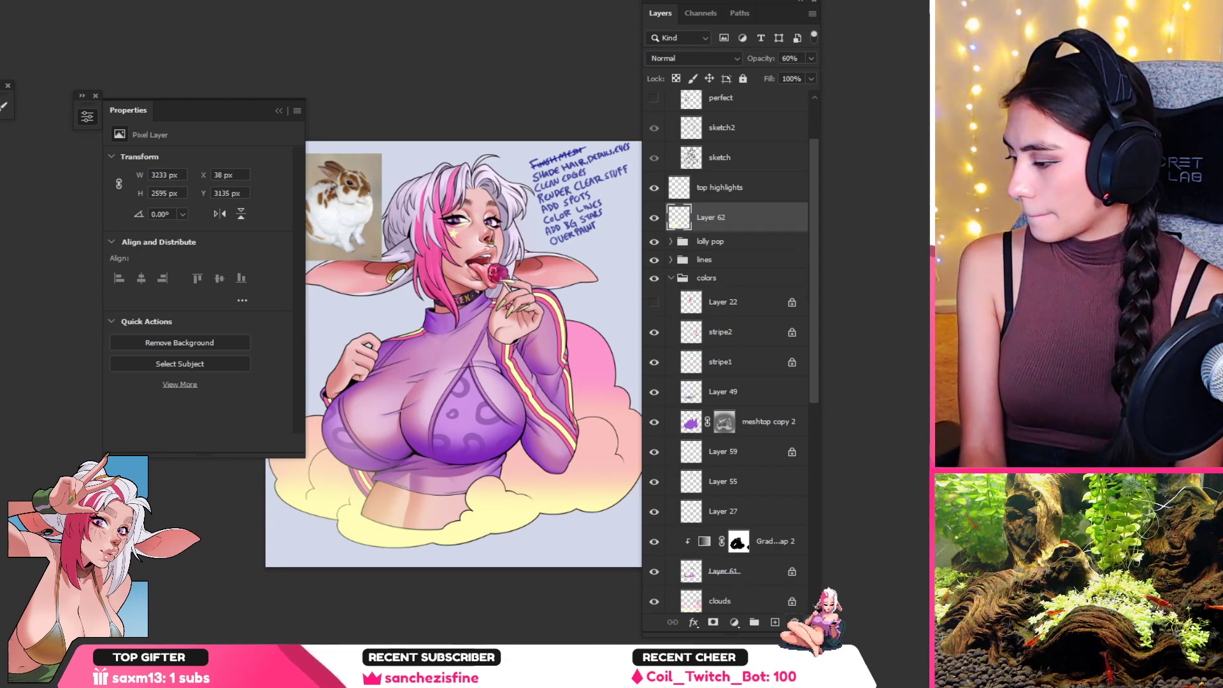
Step: Open the gradient of the nails' gradient map layer for editing and apply the Pink_15 preset
{"action": "scroll", "coordinate": [756, 352], "scroll_direction": "down", "scroll_amount": 10}
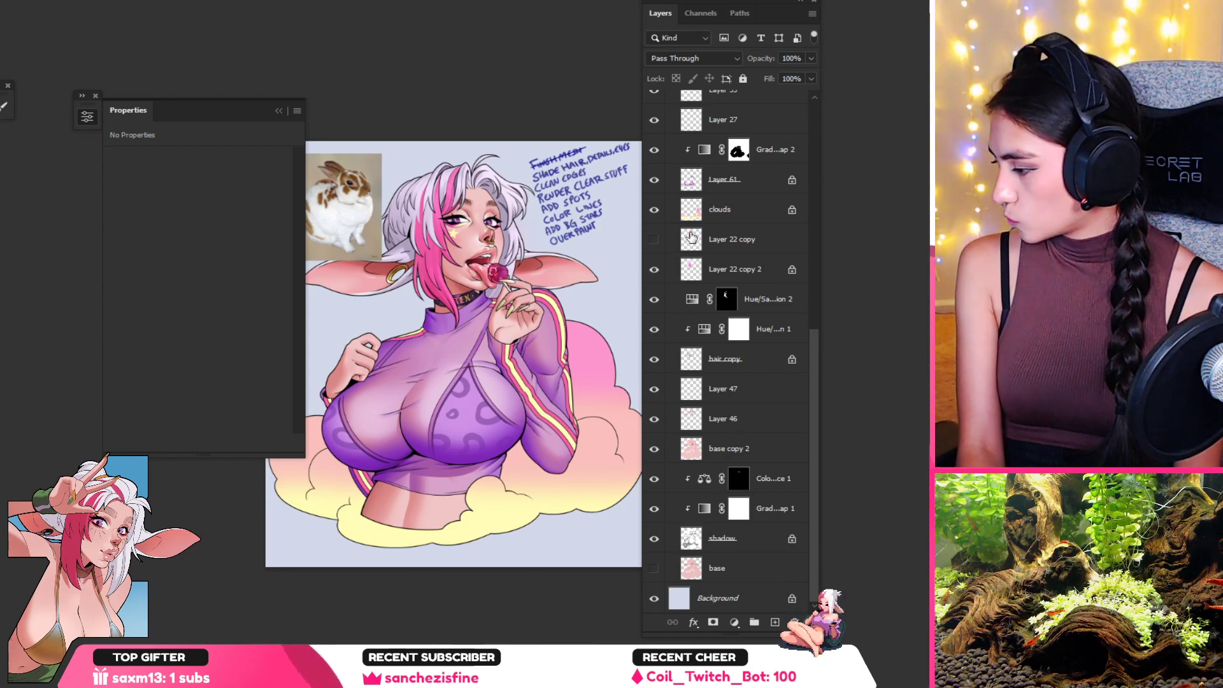
{"action": "scroll", "coordinate": [749, 255], "scroll_direction": "up", "scroll_amount": 1}
{"action": "left_click", "coordinate": [772, 191]}
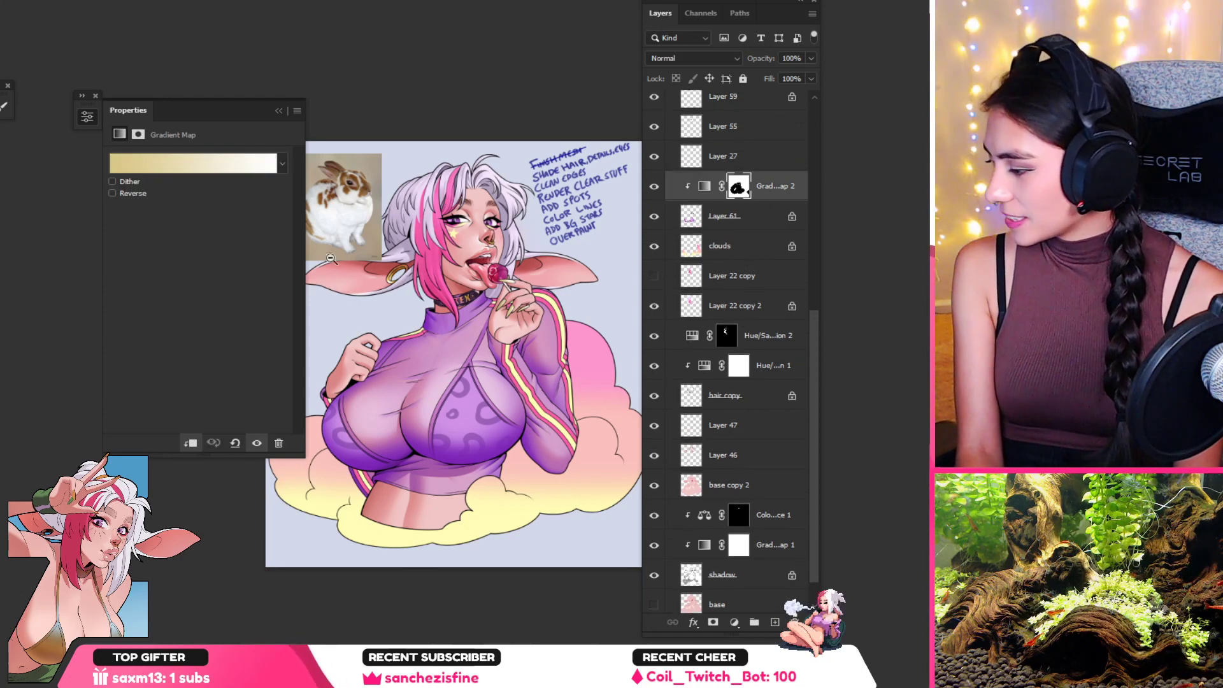
{"action": "left_click", "coordinate": [232, 170]}
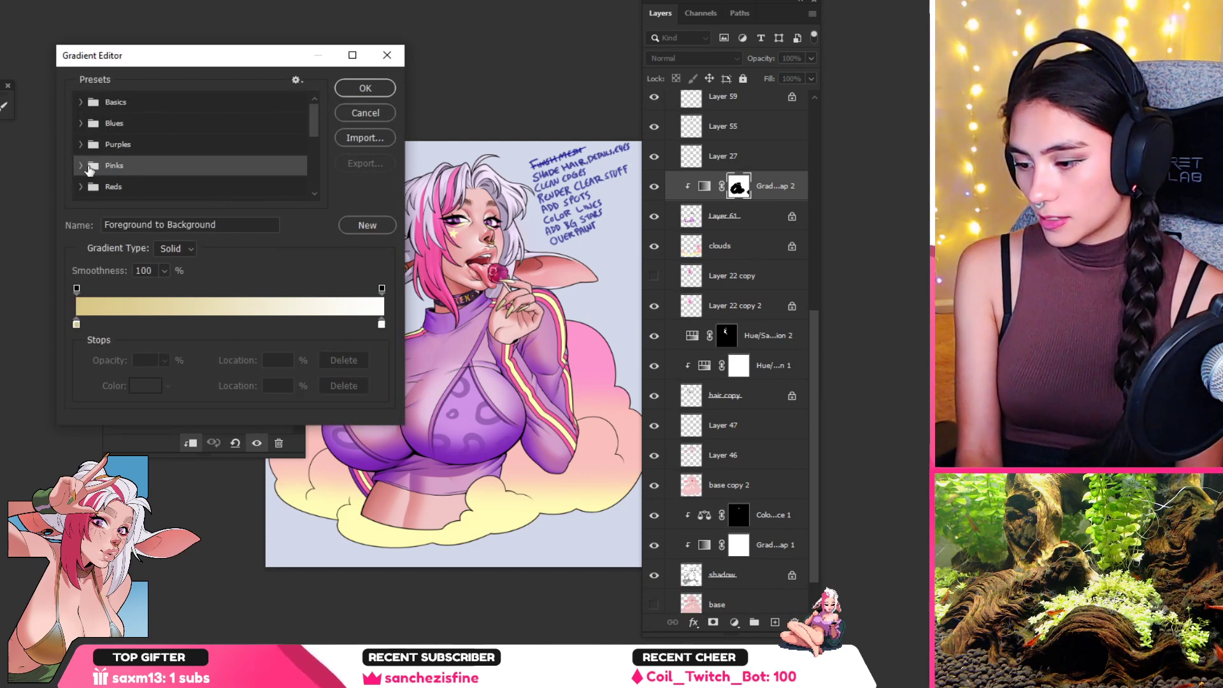
{"action": "left_click", "coordinate": [88, 166]}
{"action": "scroll", "coordinate": [156, 182], "scroll_direction": "down", "scroll_amount": 1}
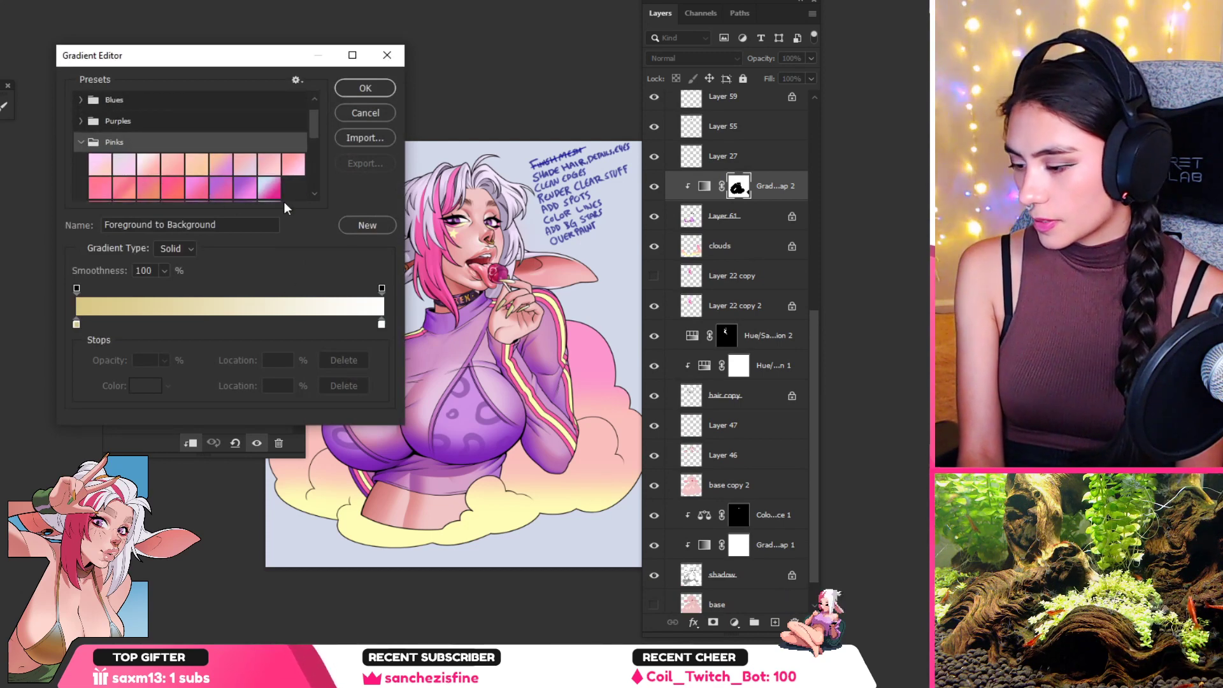
{"action": "left_click", "coordinate": [222, 189]}
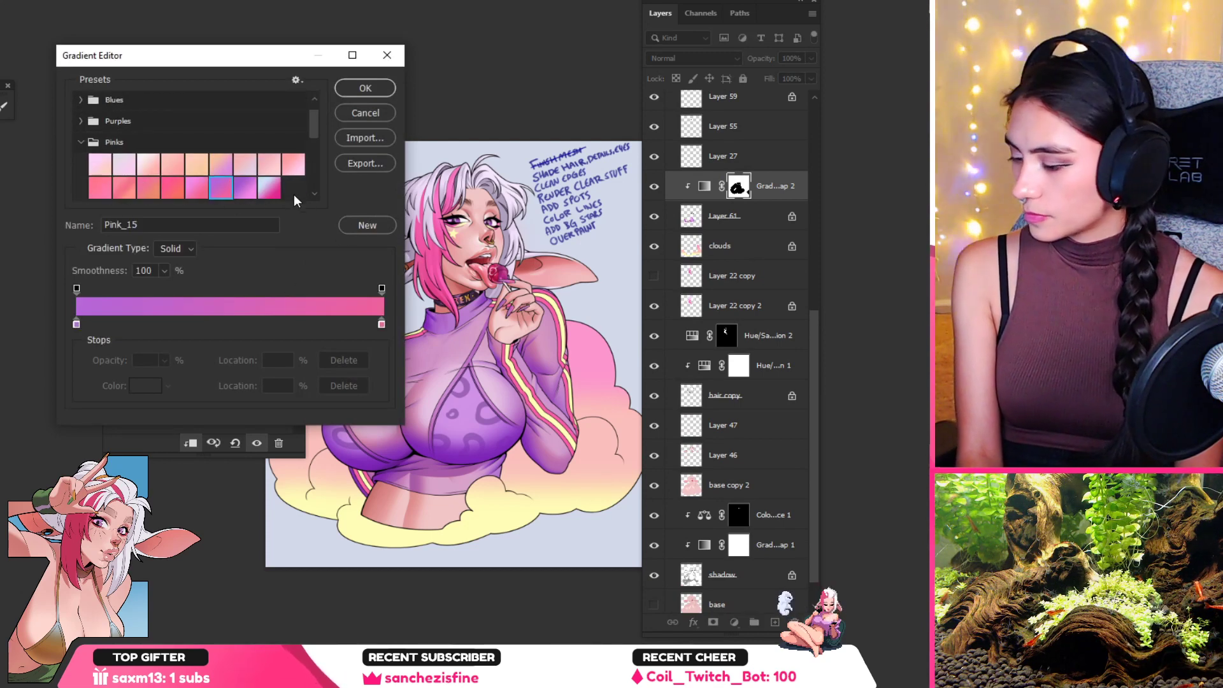
Step: Apply the Red_07 gradient preset to the nails' gradient map and check the nails up close
{"action": "scroll", "coordinate": [89, 164], "scroll_direction": "down", "scroll_amount": 3}
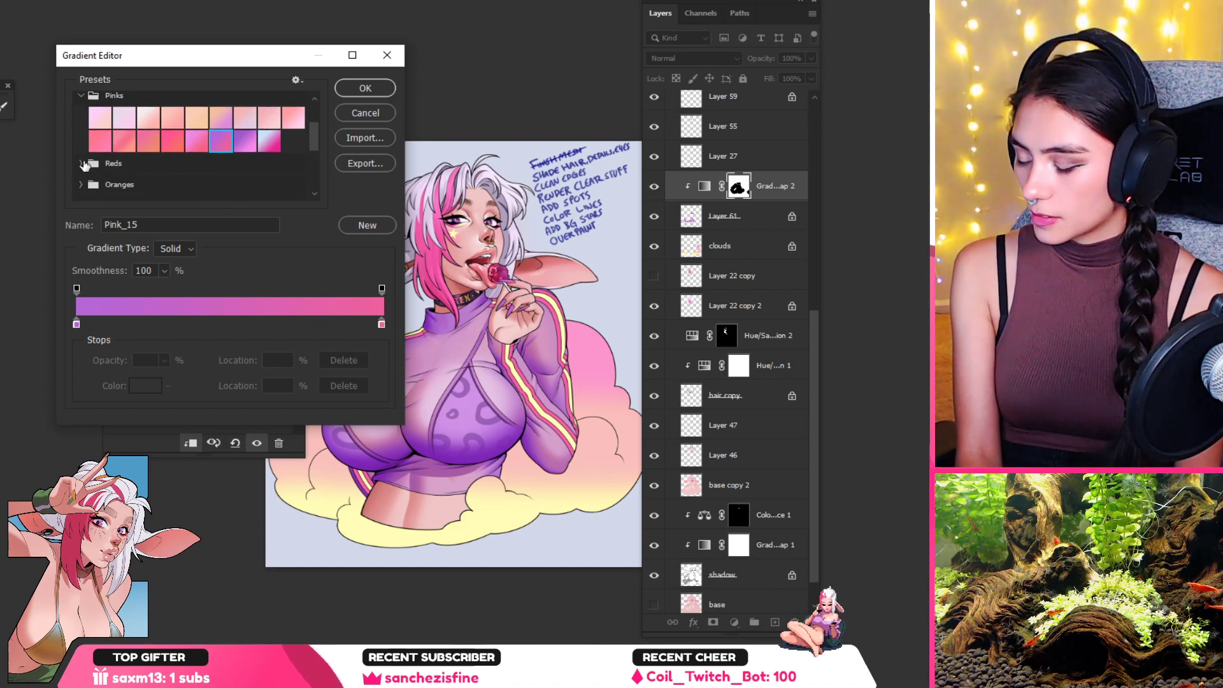
{"action": "left_click", "coordinate": [82, 163]}
{"action": "left_click", "coordinate": [241, 189]}
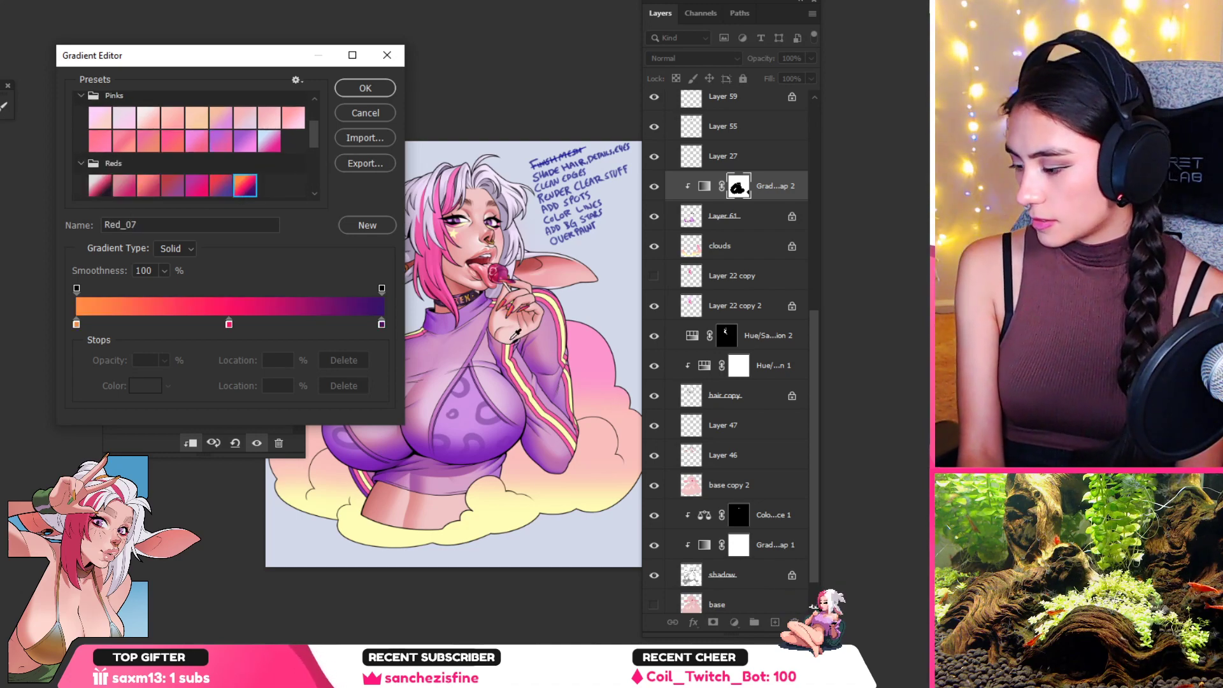
{"action": "key", "text": "Return"}
{"action": "left_click_drag", "start_coordinate": [503, 321], "coordinate": [555, 337]}
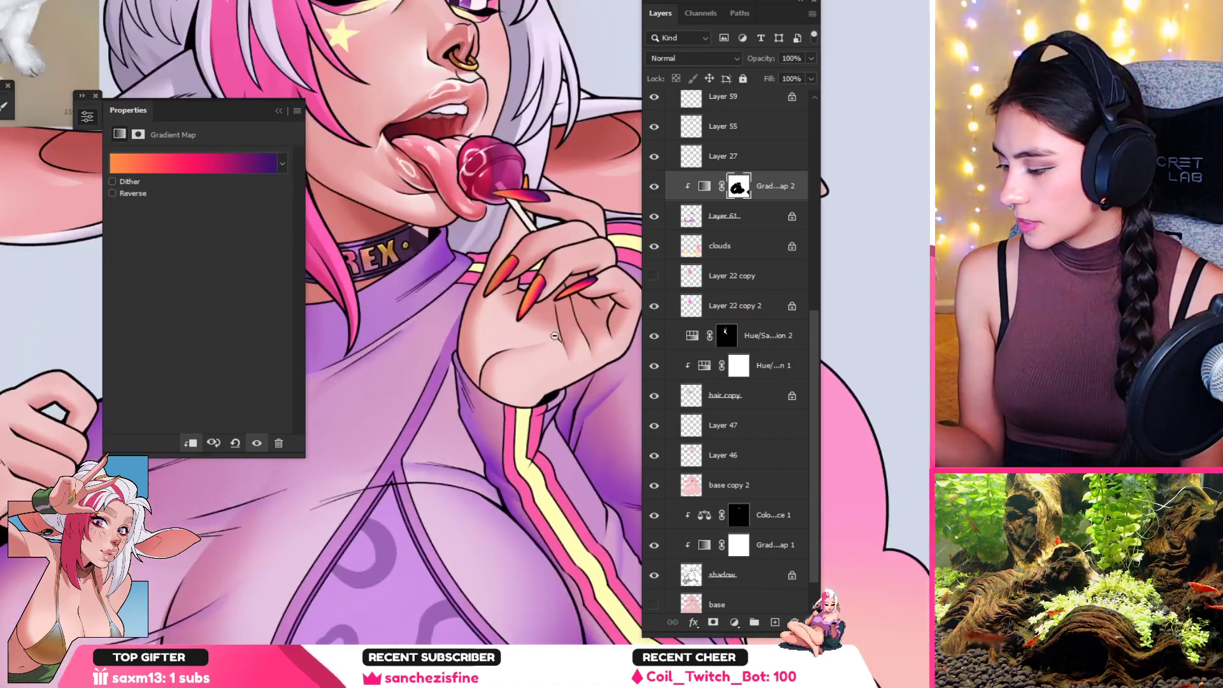
Step: Reopen the nails' gradient and try the Blue_17 preset
{"action": "scroll", "coordinate": [554, 335], "scroll_direction": "up", "scroll_amount": 2}
{"action": "left_click", "coordinate": [189, 164]}
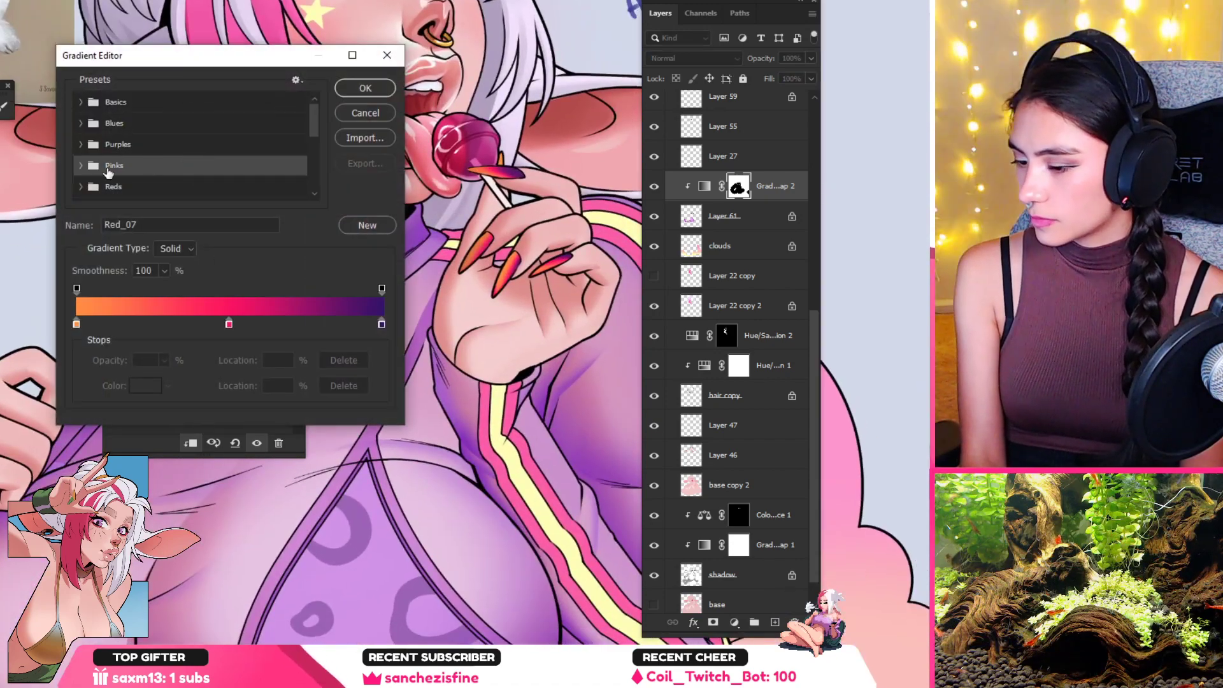
{"action": "left_click", "coordinate": [81, 124]}
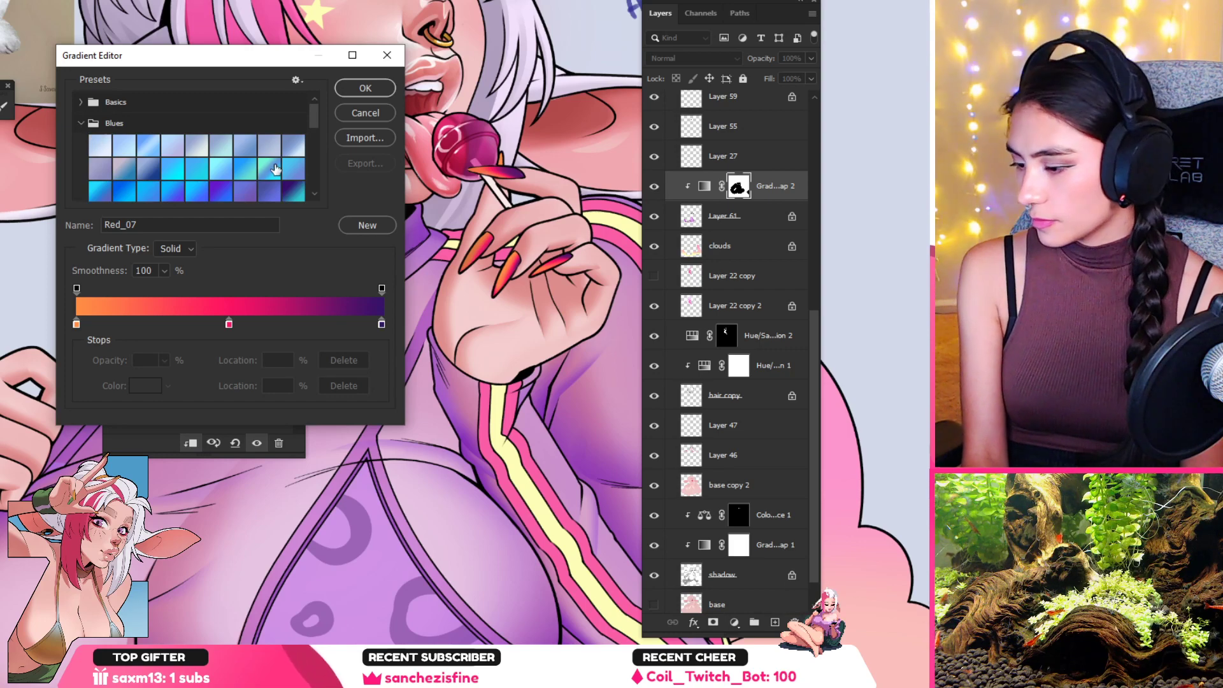
{"action": "left_click", "coordinate": [274, 167]}
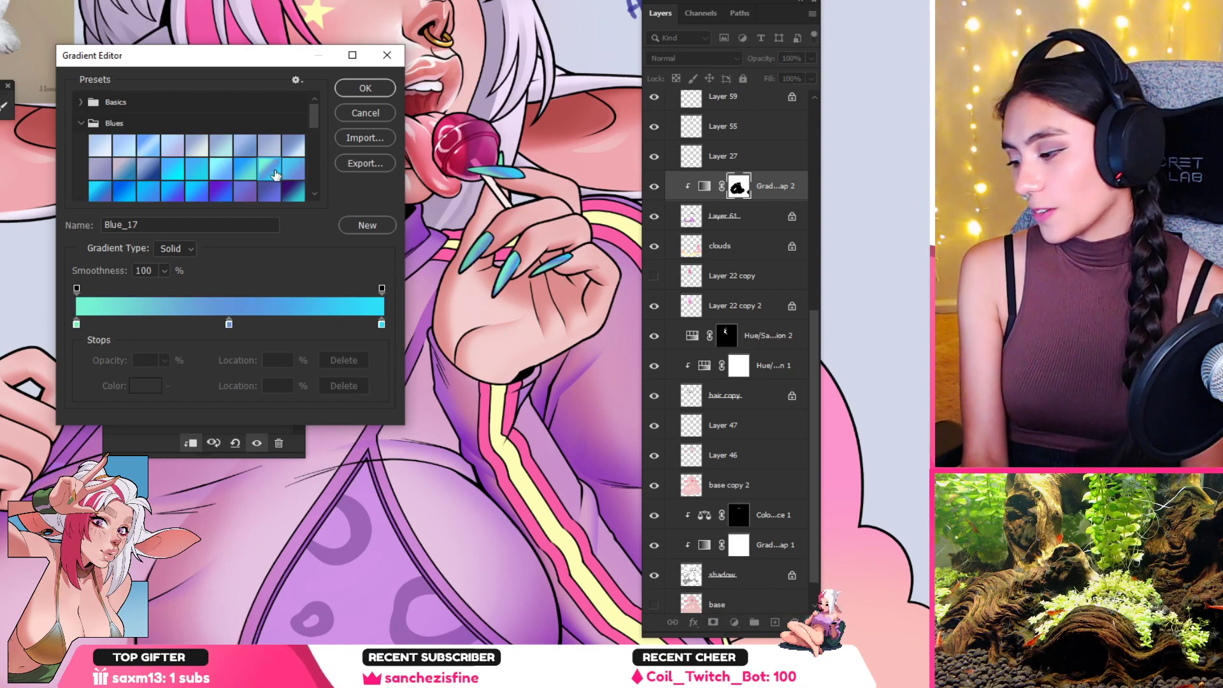
Step: Try the Iridescent_14, Iridescent_13 and Iridescent_15 gradient presets on the nails
{"action": "scroll", "coordinate": [291, 159], "scroll_direction": "down", "scroll_amount": 6}
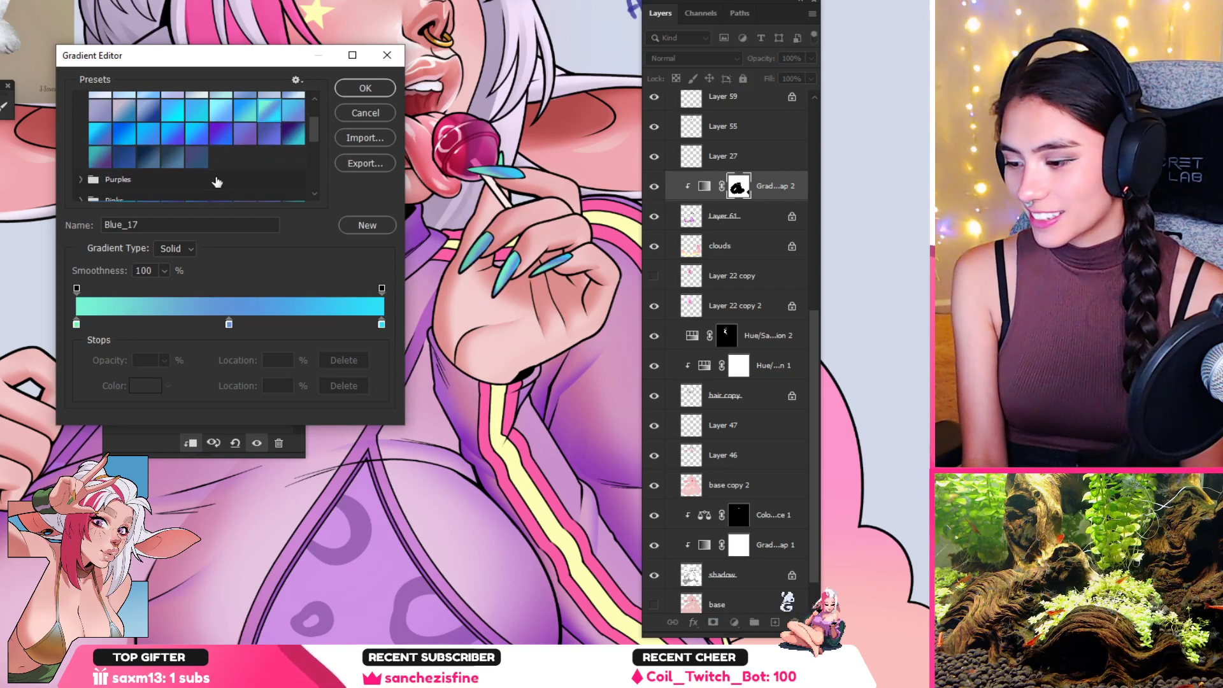
{"action": "scroll", "coordinate": [174, 185], "scroll_direction": "down", "scroll_amount": 3}
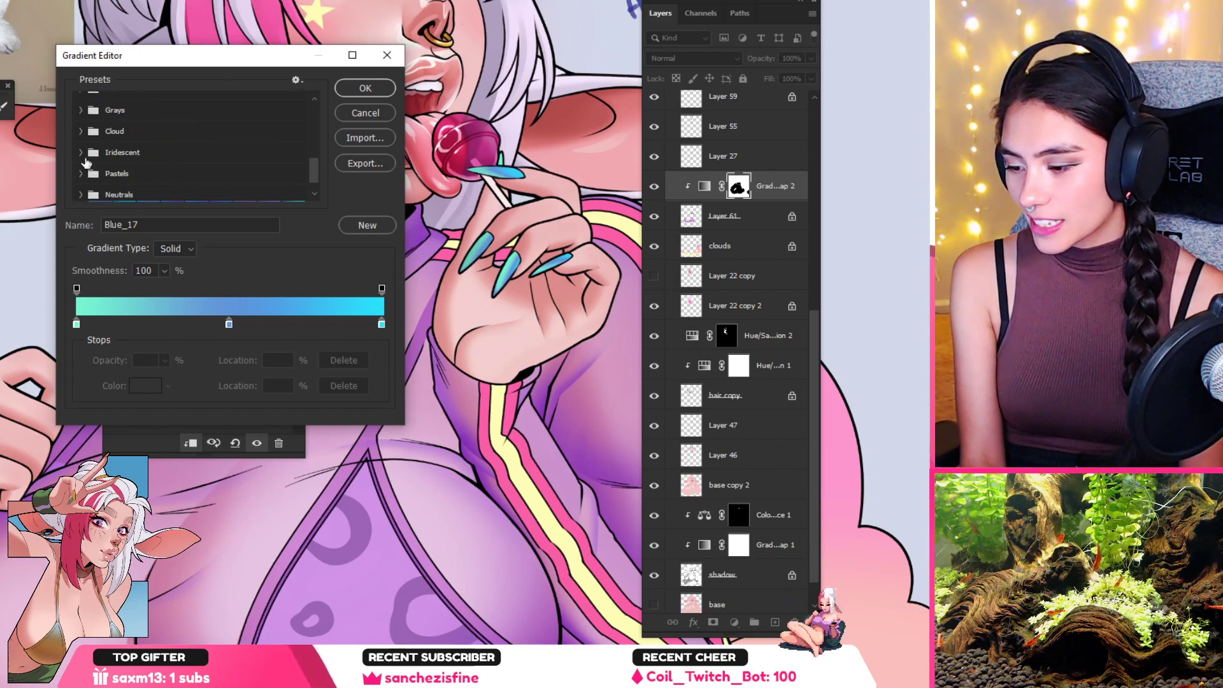
{"action": "left_click", "coordinate": [84, 158]}
{"action": "scroll", "coordinate": [258, 178], "scroll_direction": "down", "scroll_amount": 2}
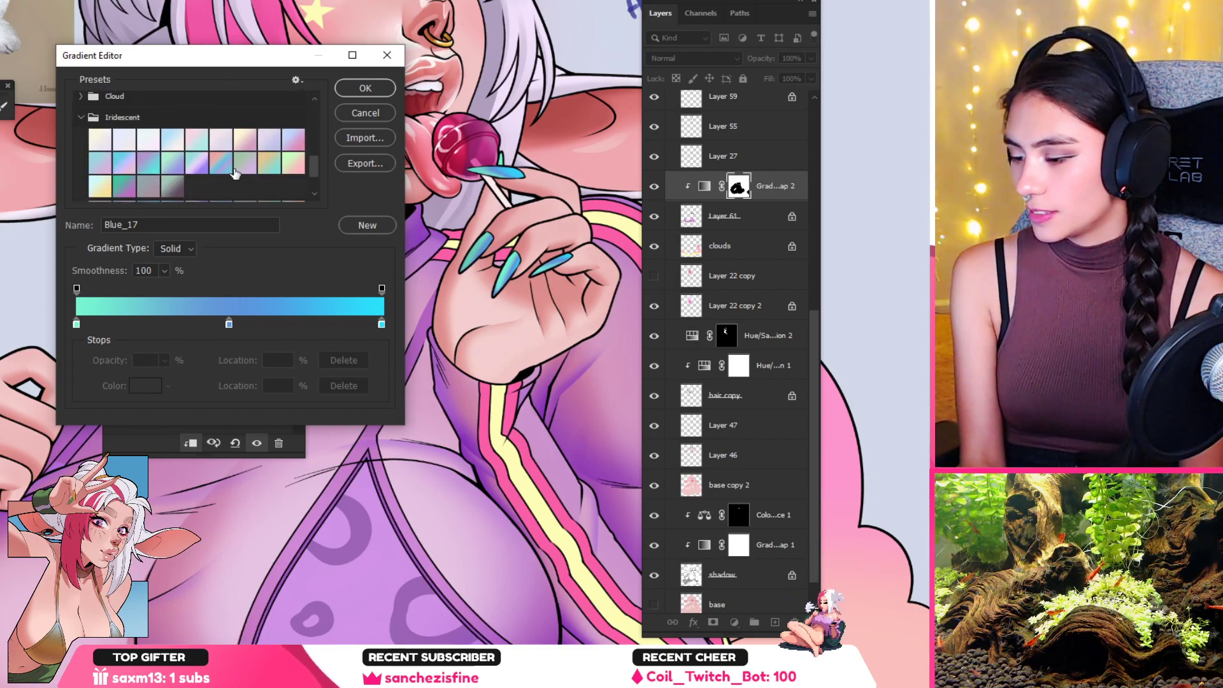
{"action": "left_click", "coordinate": [202, 166]}
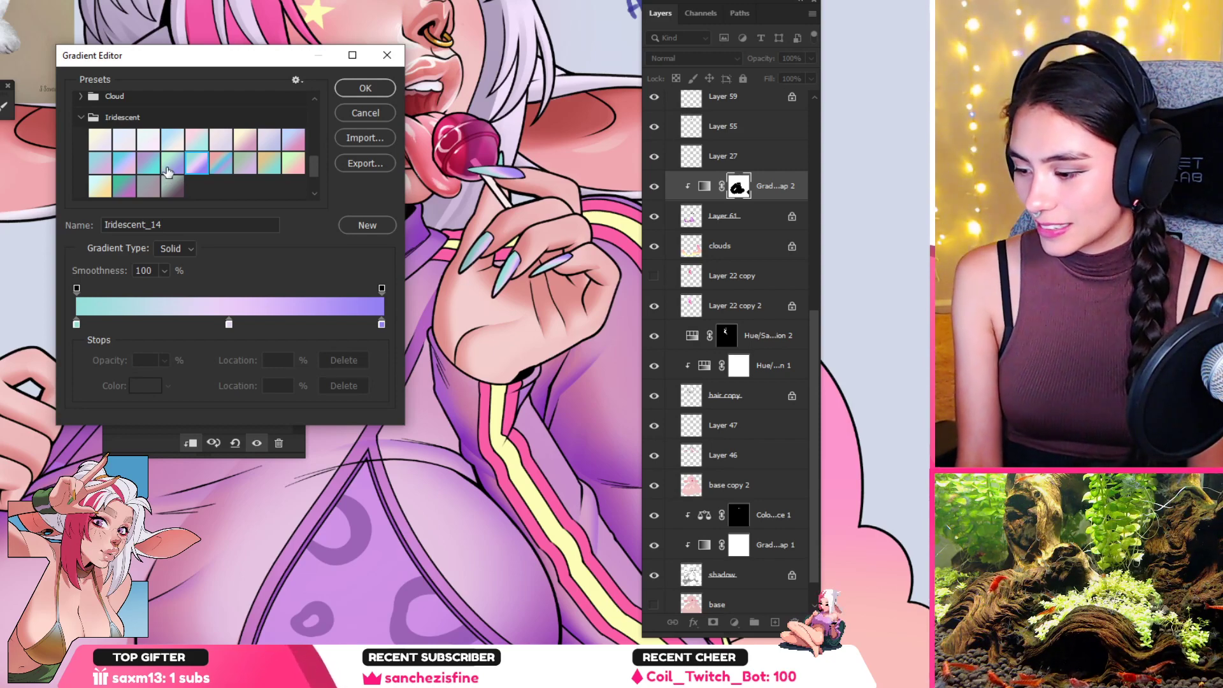
{"action": "left_click", "coordinate": [167, 168]}
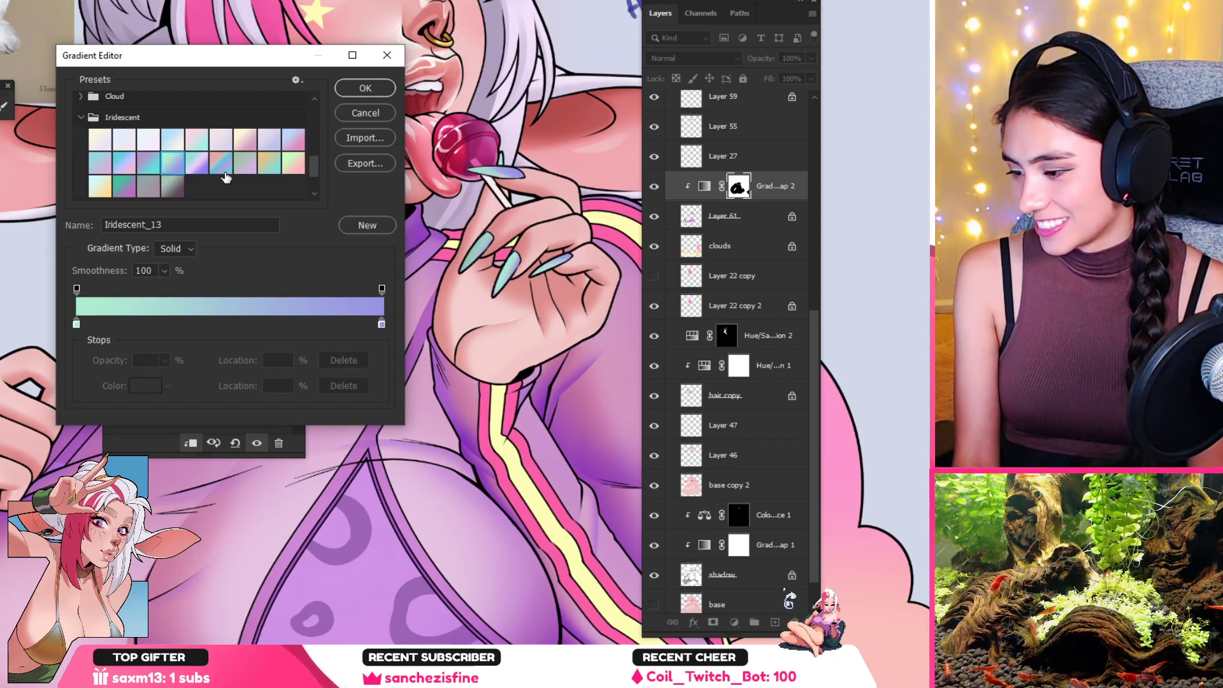
{"action": "left_click", "coordinate": [223, 167]}
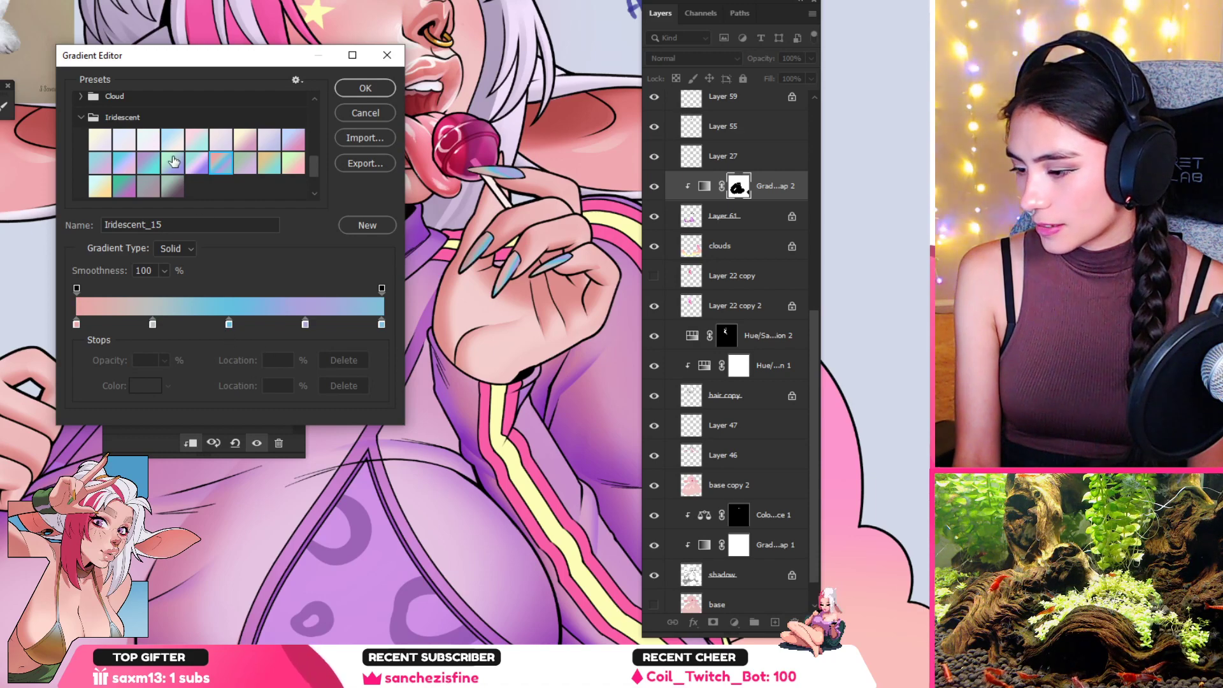
Step: Try further iridescent presets on the nails, including Iridescent_02, Iridescent_17, Iridescent_09 and Iridescent_05
{"action": "left_click", "coordinate": [172, 142]}
{"action": "left_click", "coordinate": [124, 141]}
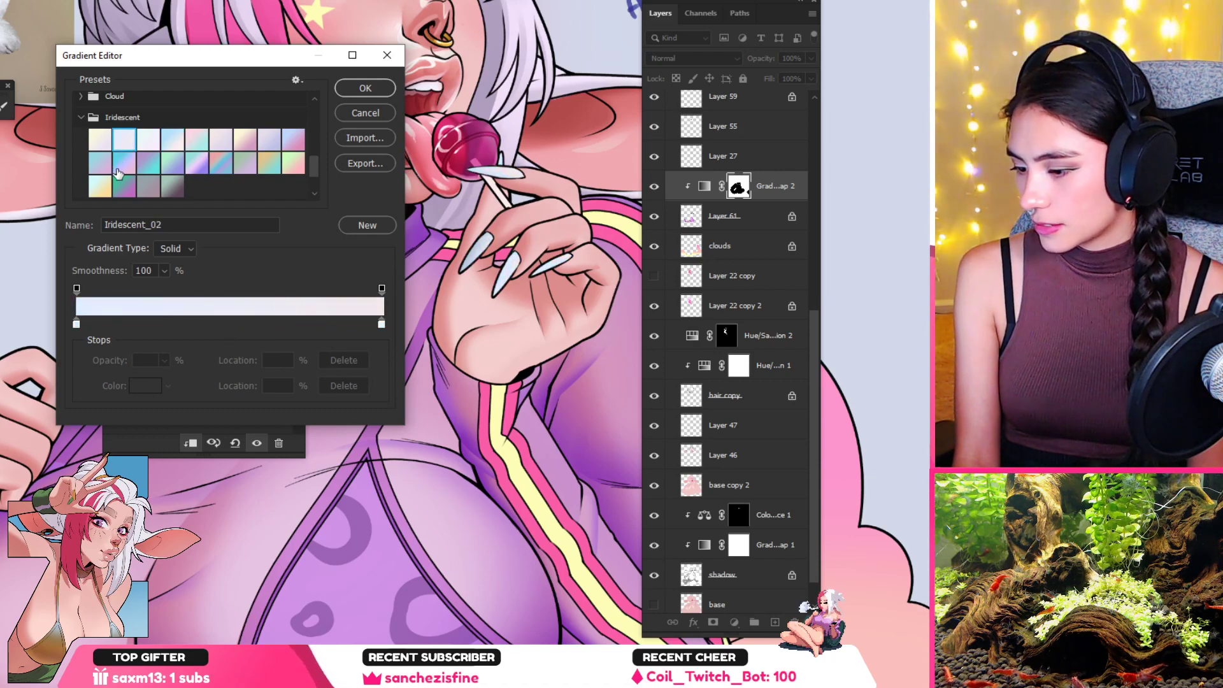
{"action": "left_click", "coordinate": [120, 172]}
{"action": "left_click", "coordinate": [122, 186]}
{"action": "left_click", "coordinate": [289, 170]}
{"action": "left_click", "coordinate": [264, 171]}
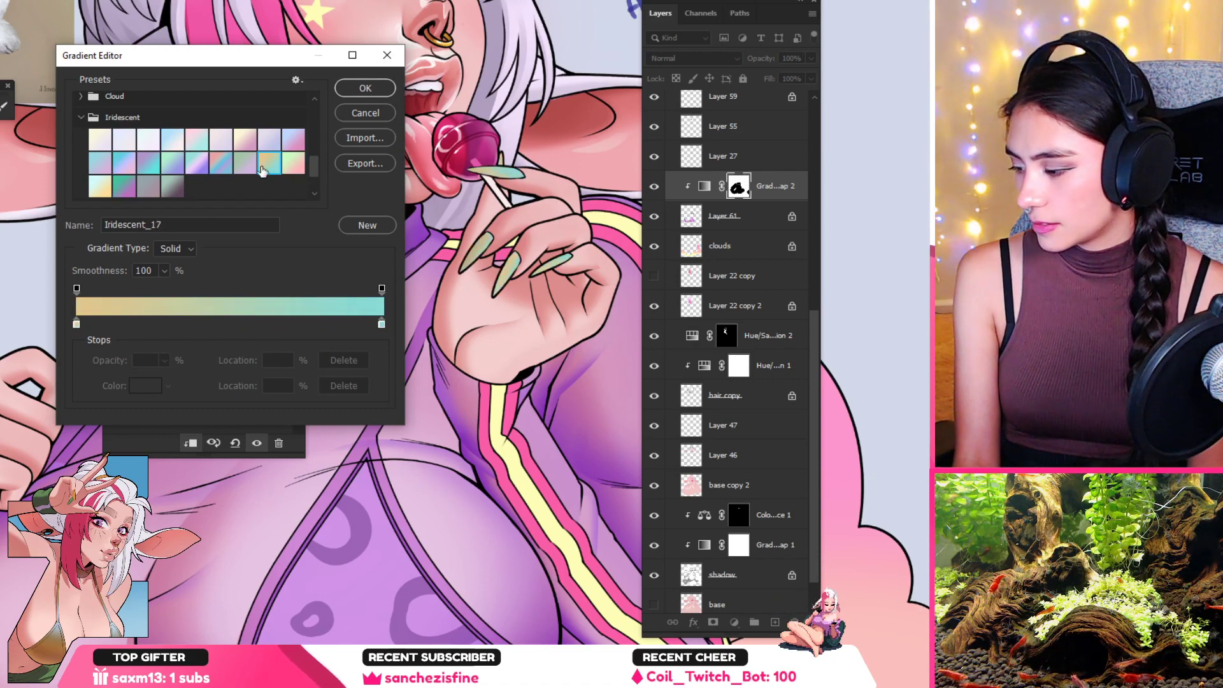
{"action": "left_click", "coordinate": [285, 146]}
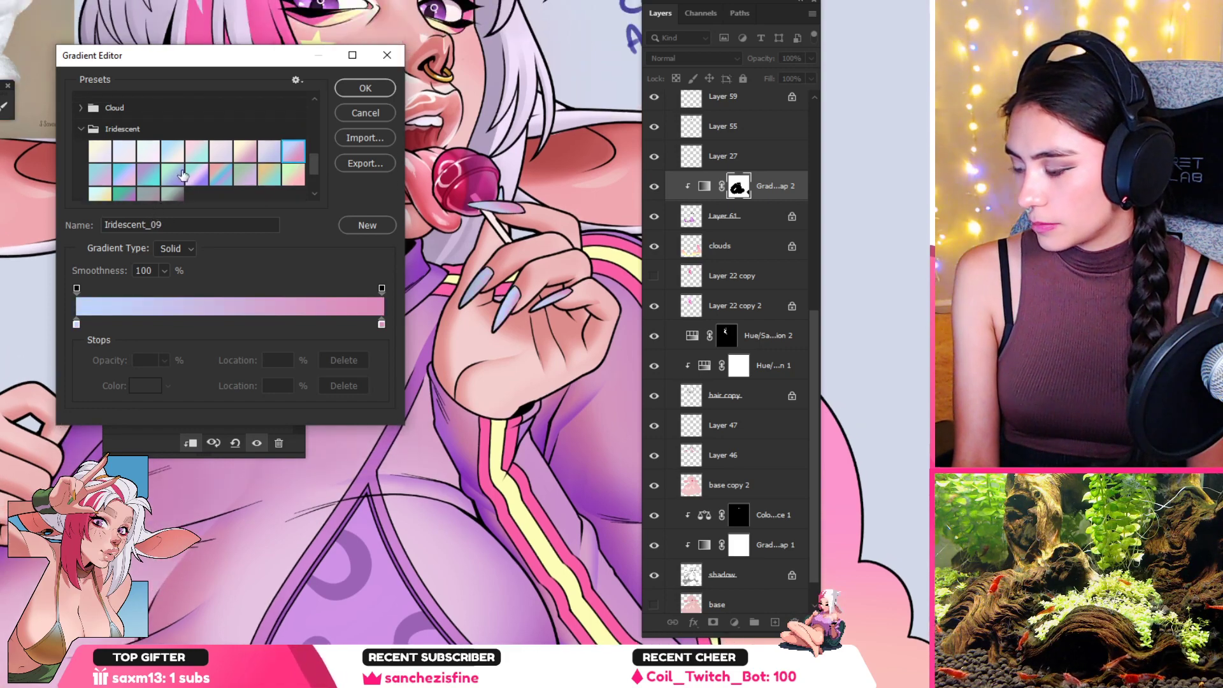
{"action": "scroll", "coordinate": [183, 173], "scroll_direction": "up", "scroll_amount": 1}
{"action": "left_click", "coordinate": [196, 163]}
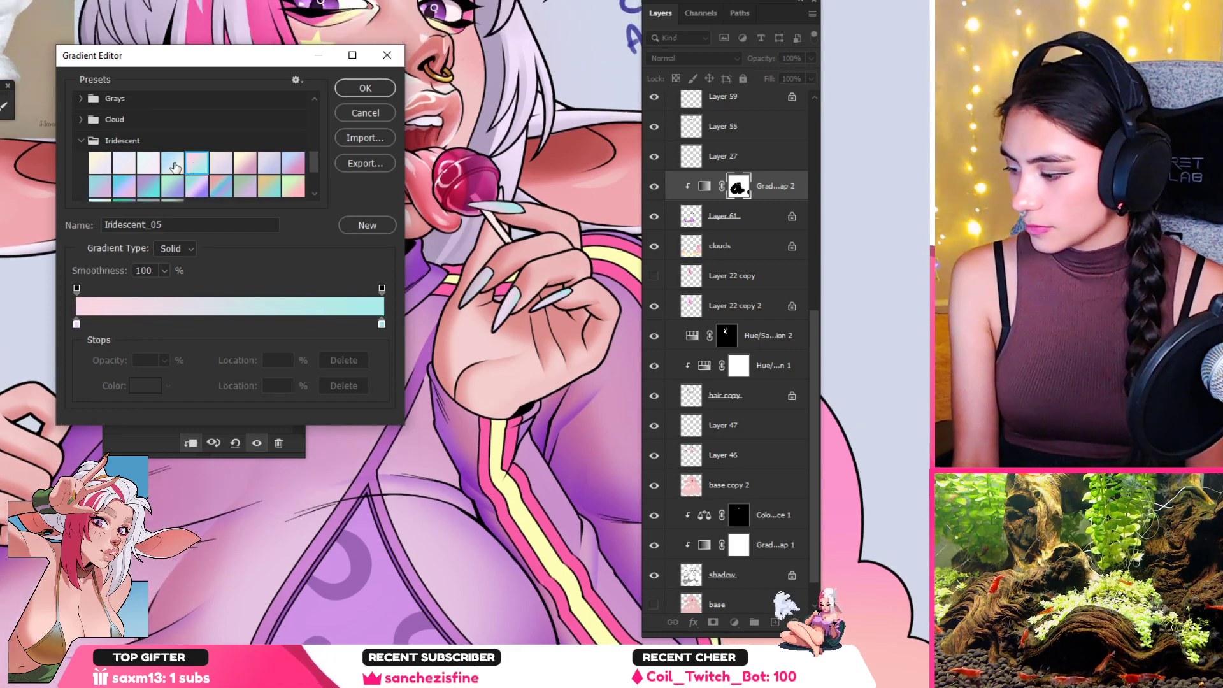
Step: Try purple gradient presets on the nails, including Purple_03, Purple_07 and Purple_09
{"action": "scroll", "coordinate": [175, 167], "scroll_direction": "up", "scroll_amount": 2}
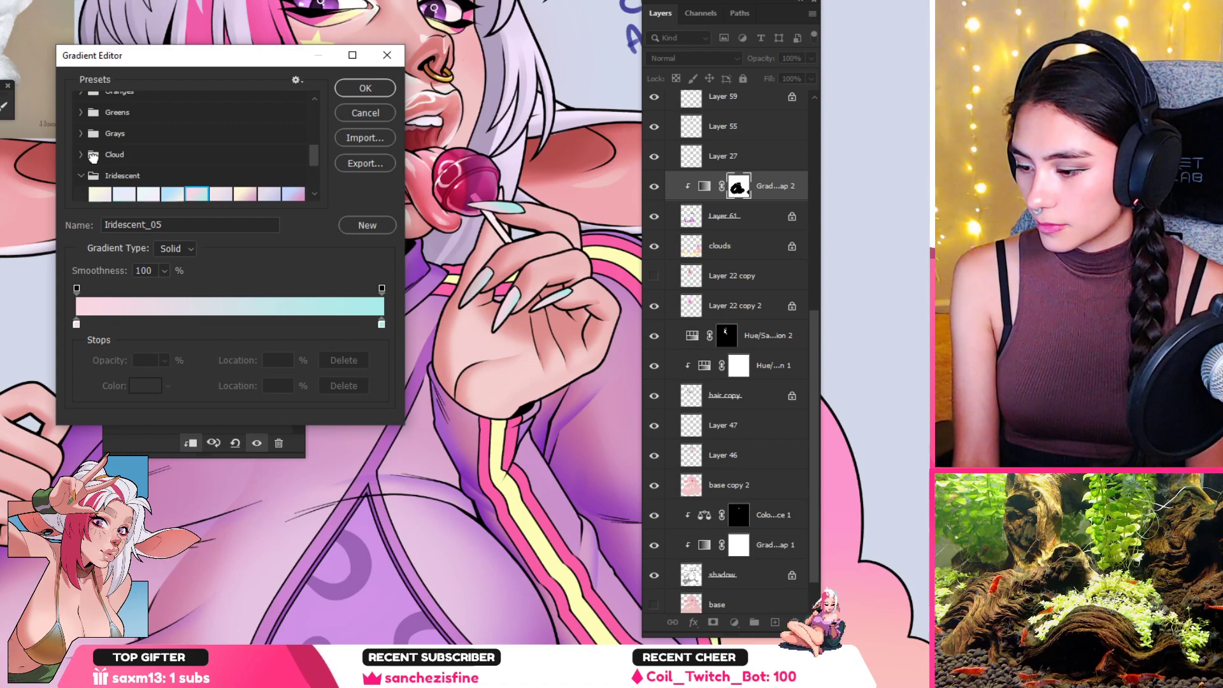
{"action": "scroll", "coordinate": [115, 142], "scroll_direction": "up", "scroll_amount": 1}
{"action": "left_click", "coordinate": [92, 117]}
{"action": "scroll", "coordinate": [96, 159], "scroll_direction": "up", "scroll_amount": 4}
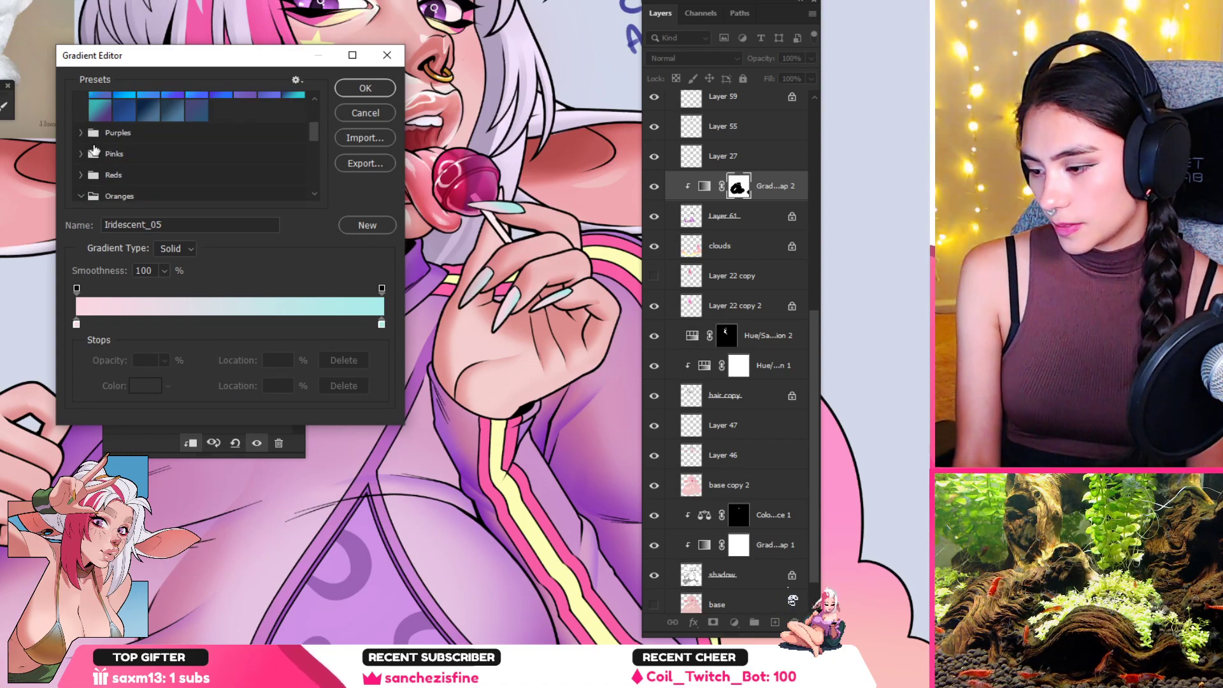
{"action": "scroll", "coordinate": [96, 159], "scroll_direction": "up", "scroll_amount": 1}
{"action": "left_click", "coordinate": [80, 145]}
{"action": "left_click", "coordinate": [150, 168]}
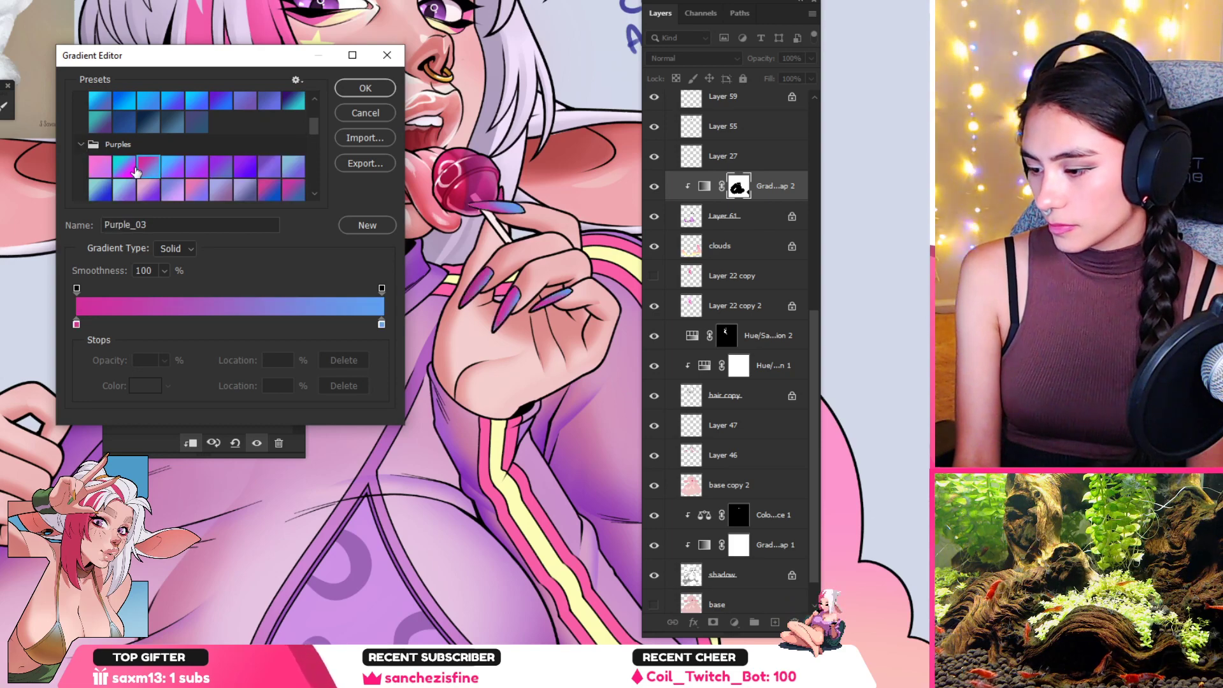
{"action": "left_click", "coordinate": [269, 172]}
{"action": "left_click", "coordinate": [246, 167]}
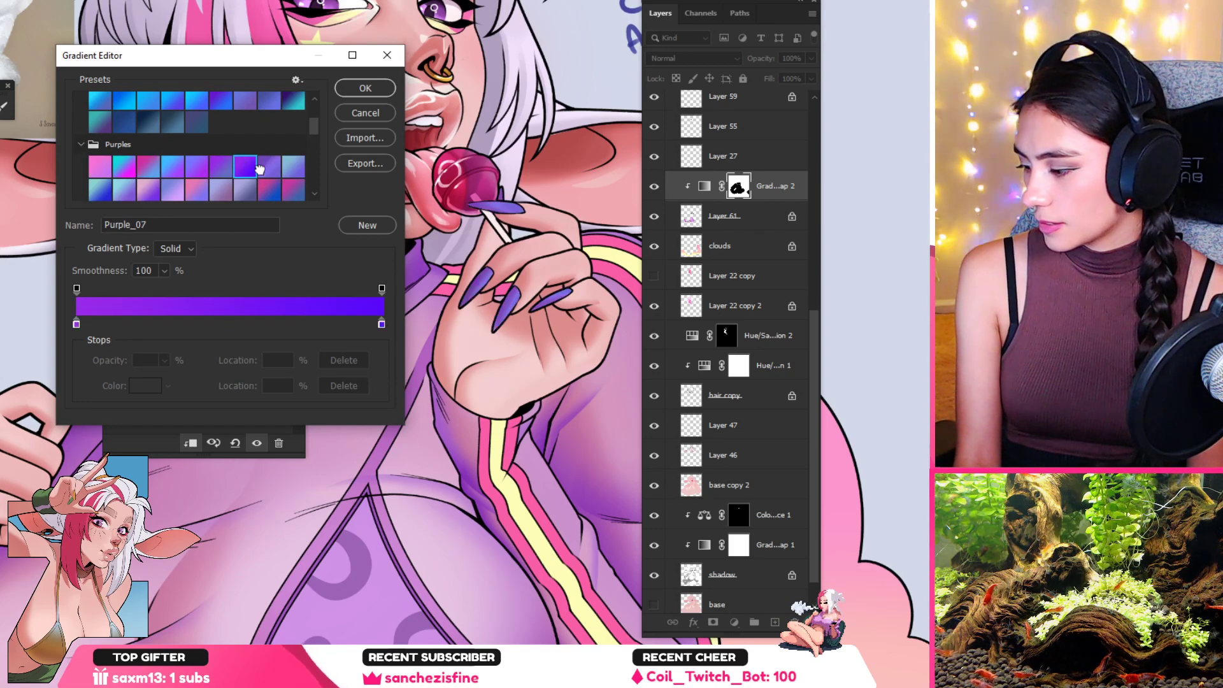
{"action": "left_click", "coordinate": [295, 168]}
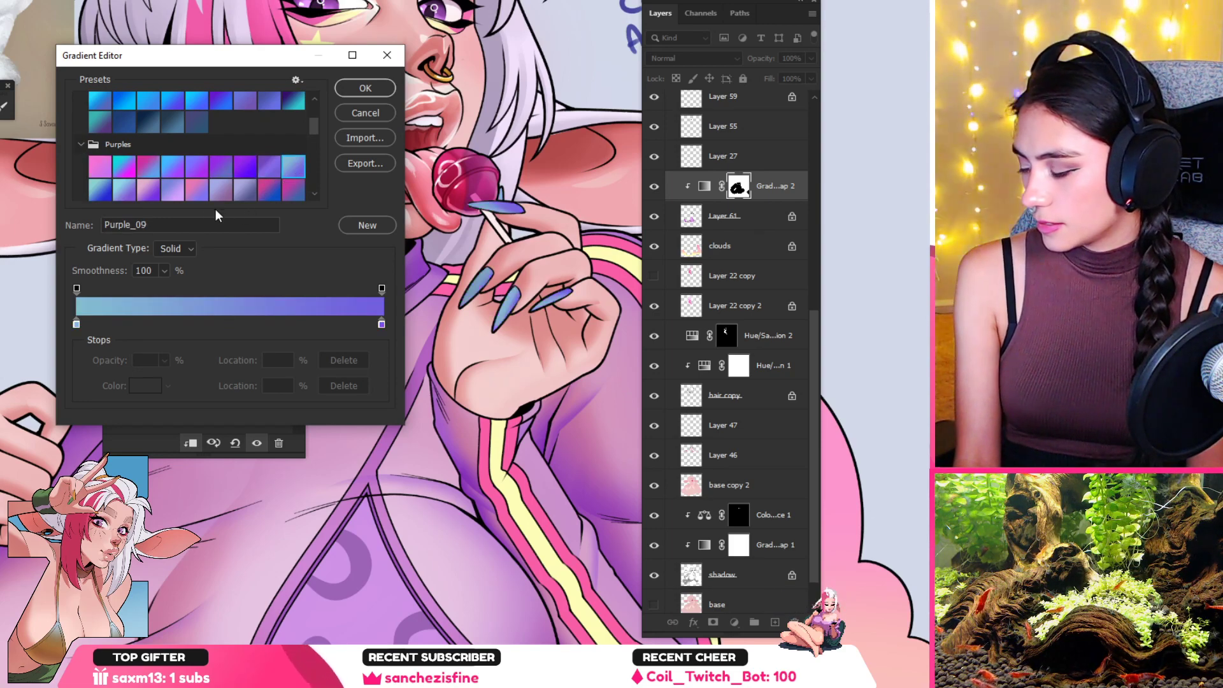
Step: Try the Purple_21 gradient preset on the nails and remove its dark blue end stop
{"action": "scroll", "coordinate": [204, 185], "scroll_direction": "down", "scroll_amount": 3}
{"action": "left_click", "coordinate": [149, 179]}
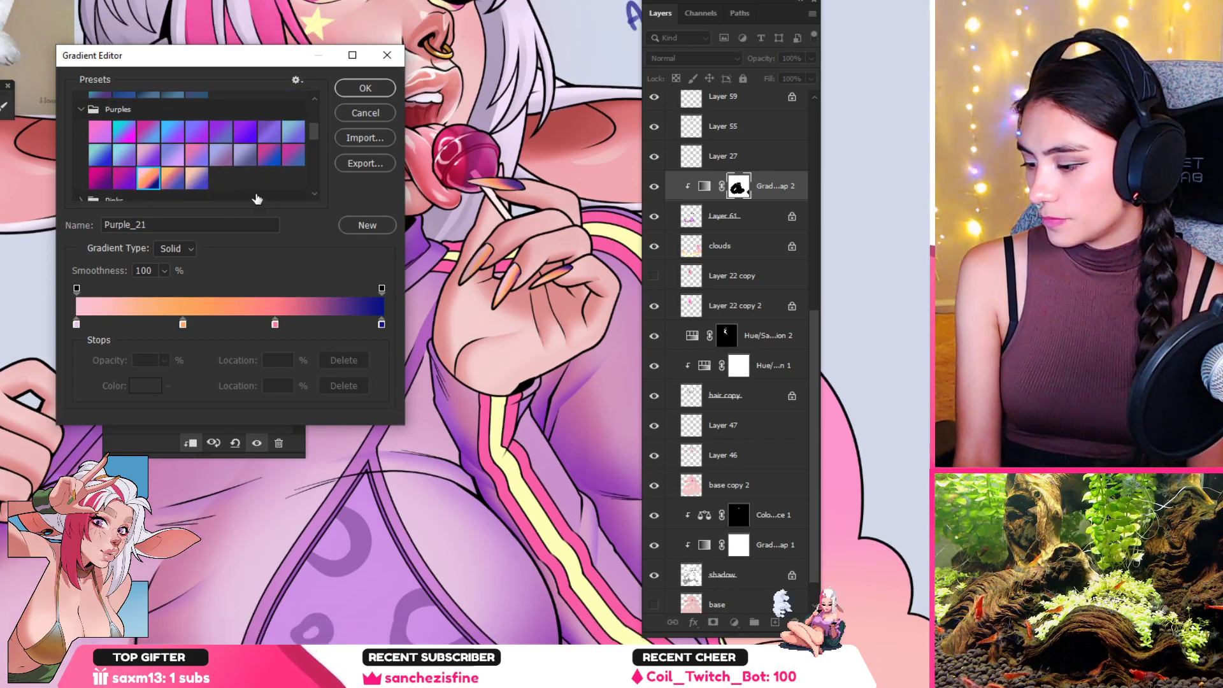
{"action": "left_click_drag", "start_coordinate": [381, 324], "coordinate": [385, 408]}
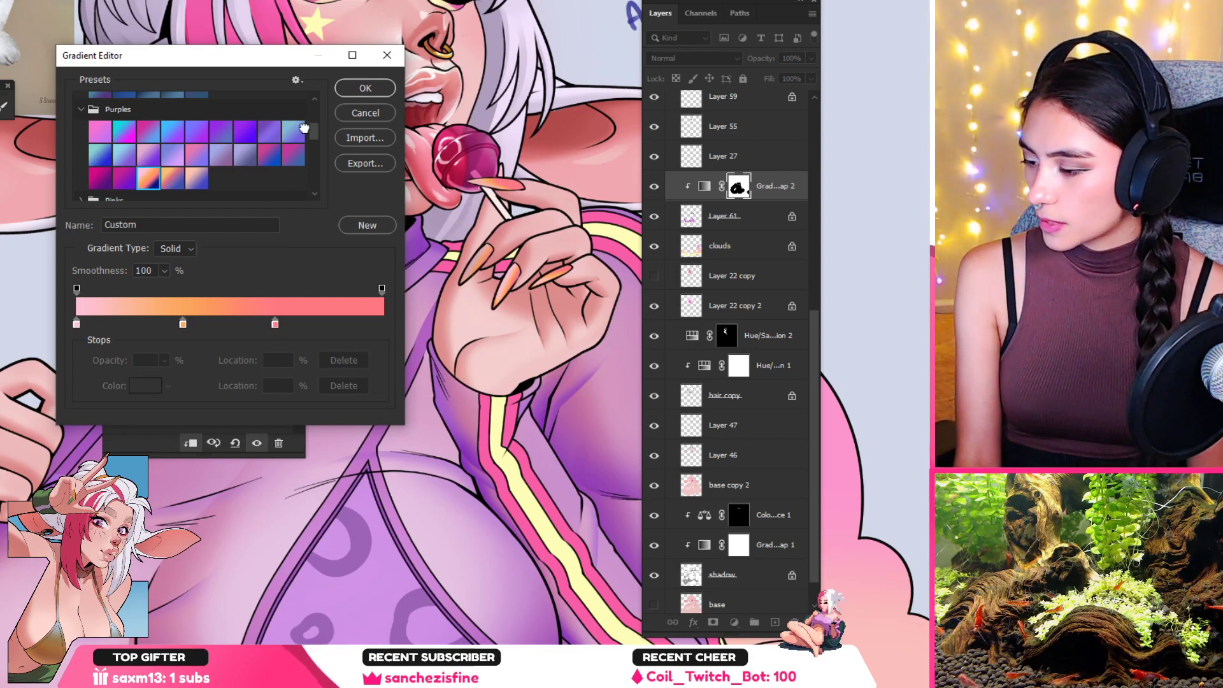
Step: Try other purple presets such as Purple_16, and apply Purple_18 to the nails' gradient map
{"action": "left_click", "coordinate": [303, 129]}
{"action": "left_click", "coordinate": [247, 157]}
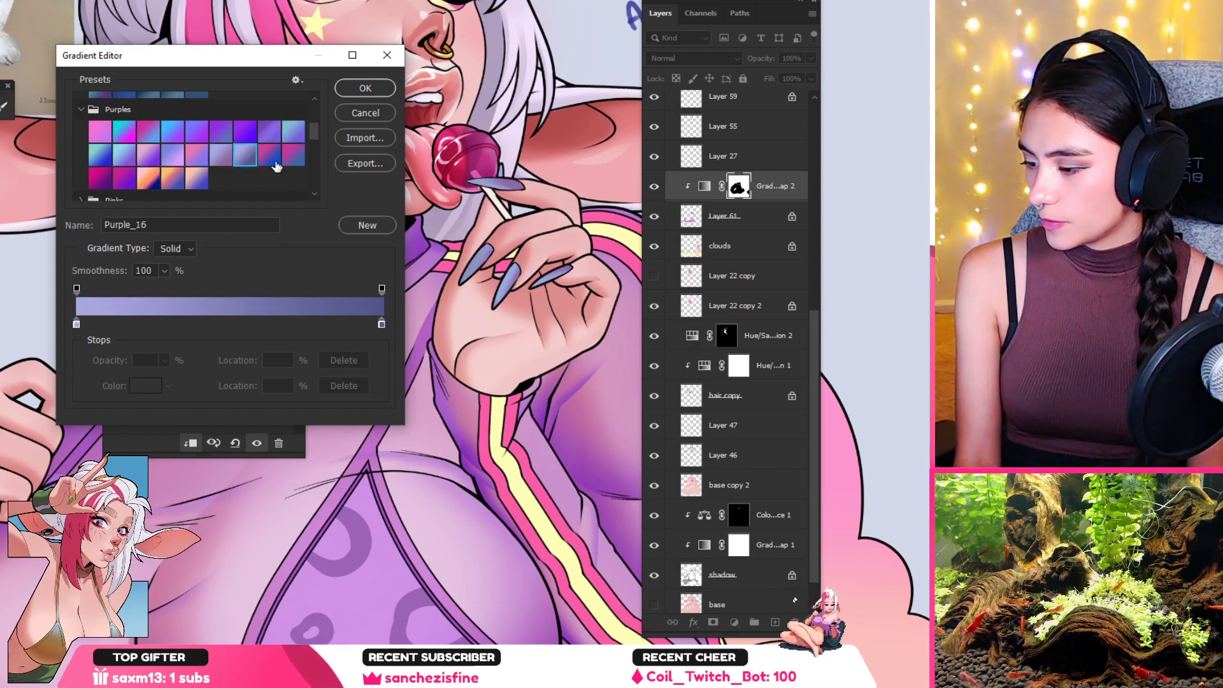
{"action": "left_click", "coordinate": [270, 156]}
{"action": "left_click", "coordinate": [294, 155]}
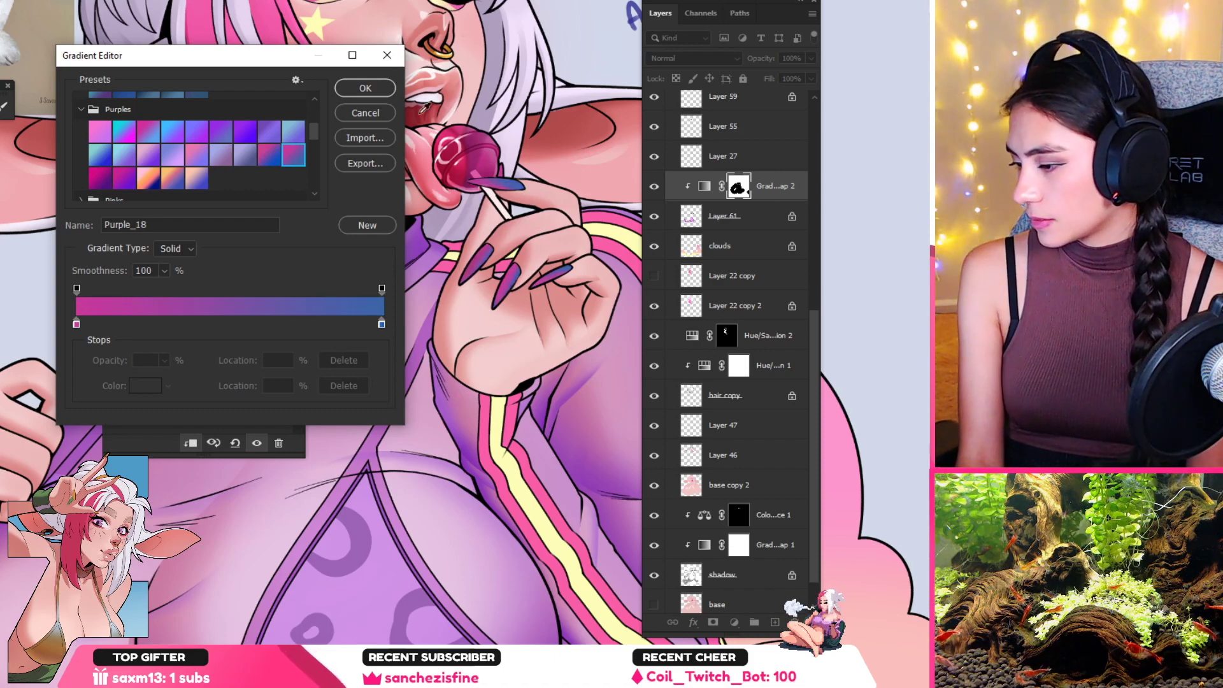
{"action": "left_click", "coordinate": [366, 88]}
Step: Move the layers panel off the artwork to uncover the whole illustration and the recoloured nails
{"action": "scroll", "coordinate": [573, 345], "scroll_direction": "down", "scroll_amount": 4}
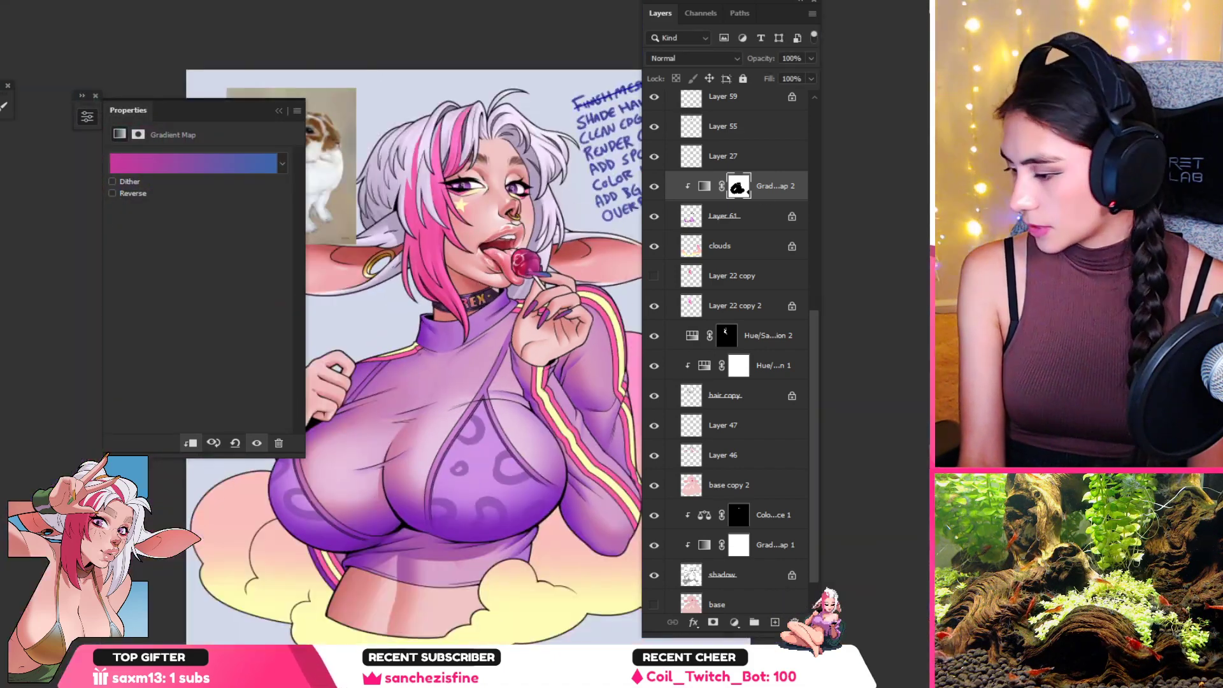
{"action": "scroll", "coordinate": [573, 344], "scroll_direction": "up", "scroll_amount": 1}
{"action": "left_click_drag", "start_coordinate": [745, 6], "coordinate": [968, 16]}
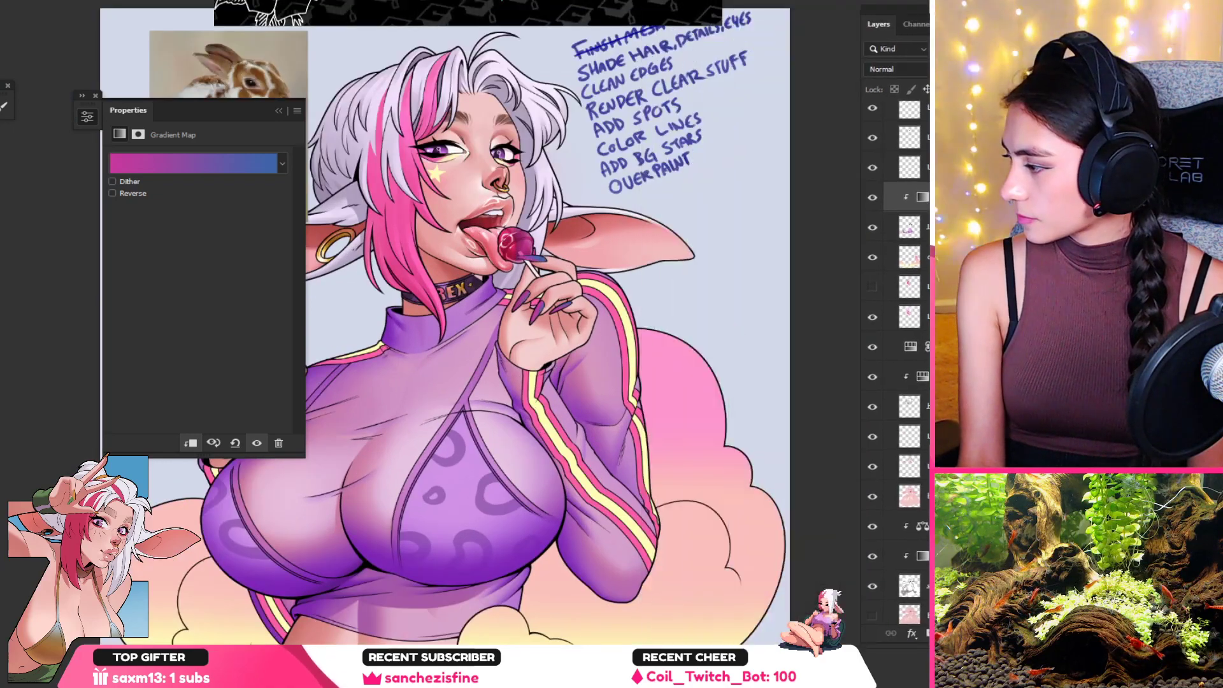
{"action": "left_click_drag", "start_coordinate": [497, 318], "coordinate": [572, 306]}
Step: Compare blue presets such as Blue_19 on the nails and apply Blue_17 to their gradient map
{"action": "left_click", "coordinate": [198, 162]}
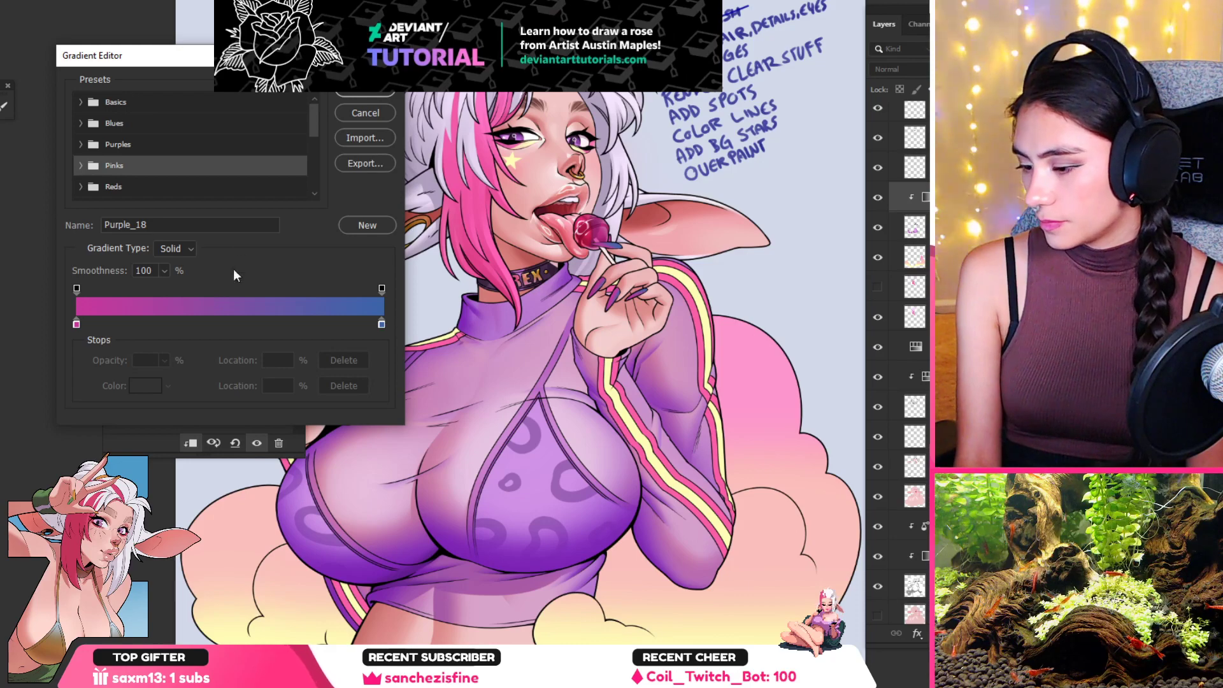
{"action": "left_click", "coordinate": [81, 102]}
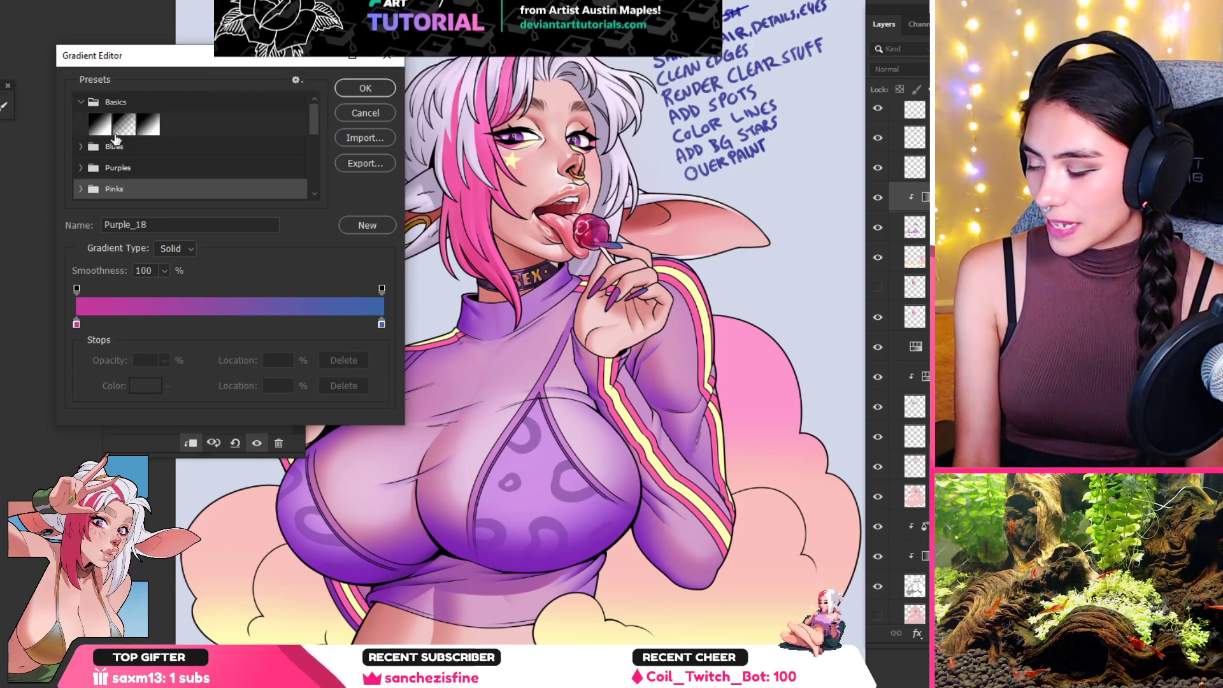
{"action": "left_click", "coordinate": [86, 147]}
{"action": "scroll", "coordinate": [198, 177], "scroll_direction": "down", "scroll_amount": 1}
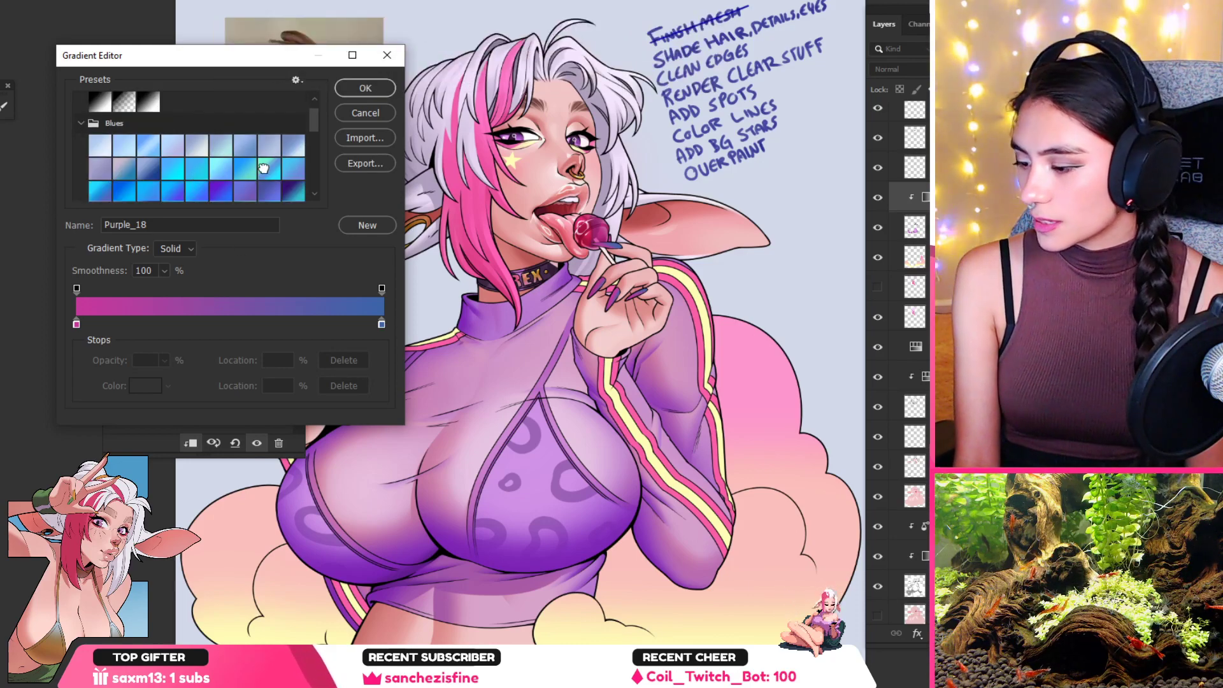
{"action": "left_click", "coordinate": [265, 169]}
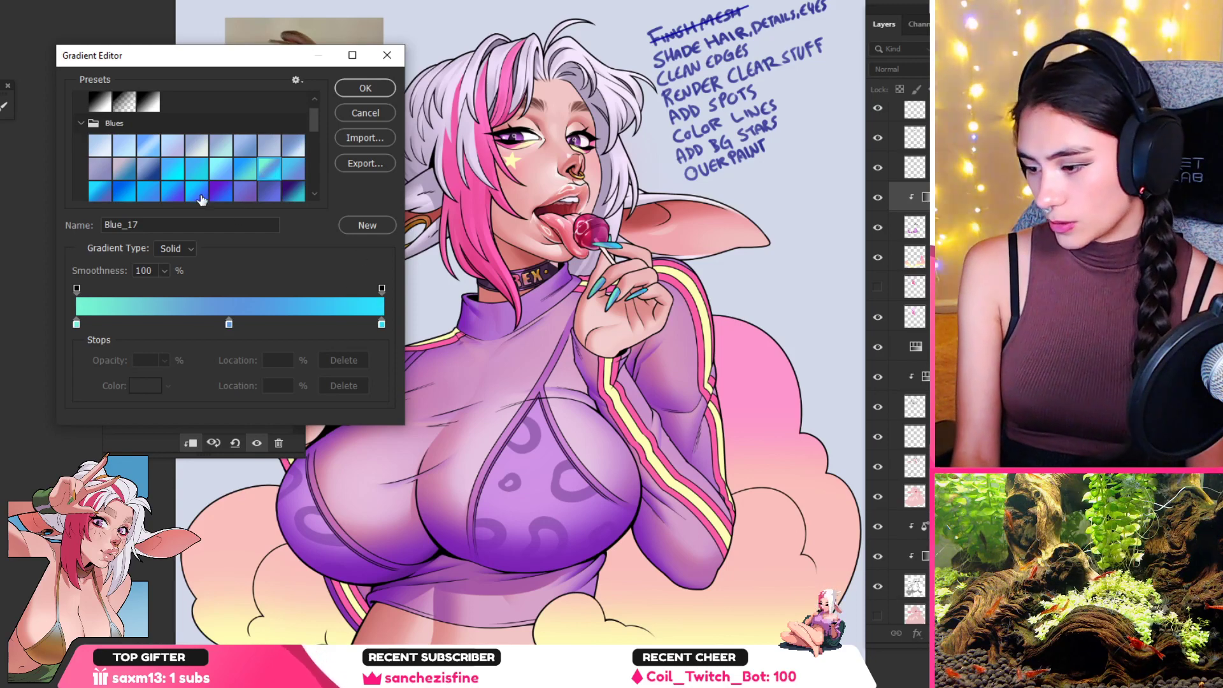
{"action": "scroll", "coordinate": [201, 199], "scroll_direction": "down", "scroll_amount": 3}
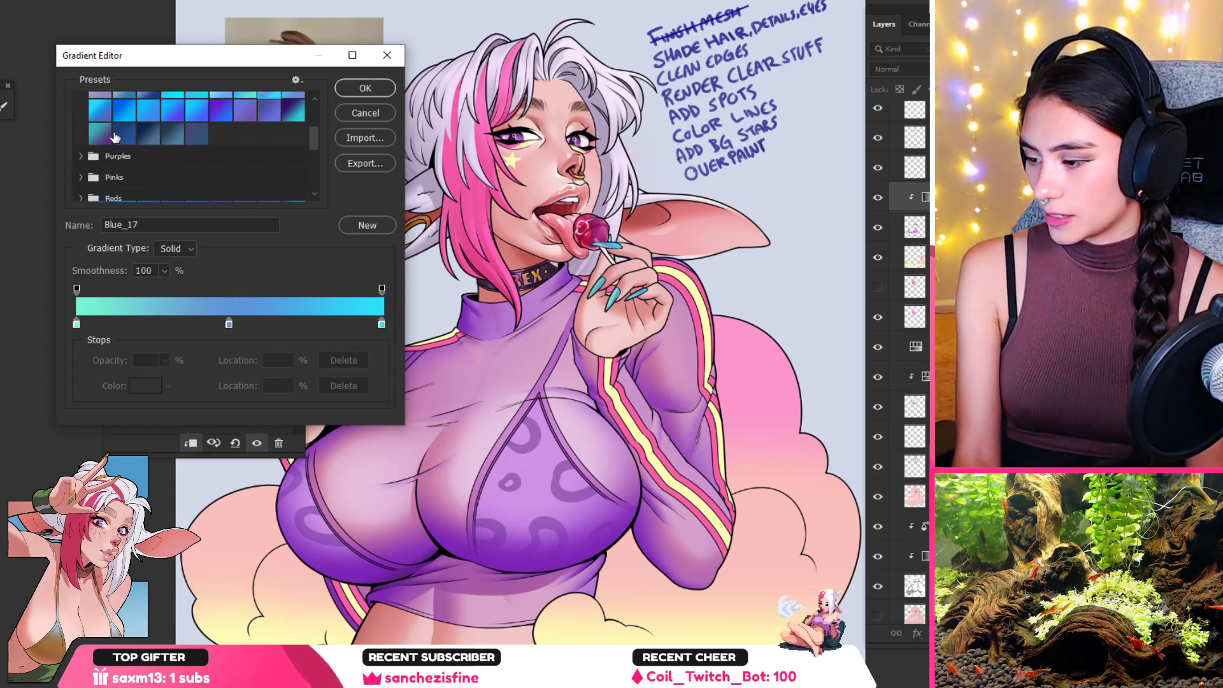
{"action": "left_click", "coordinate": [100, 115]}
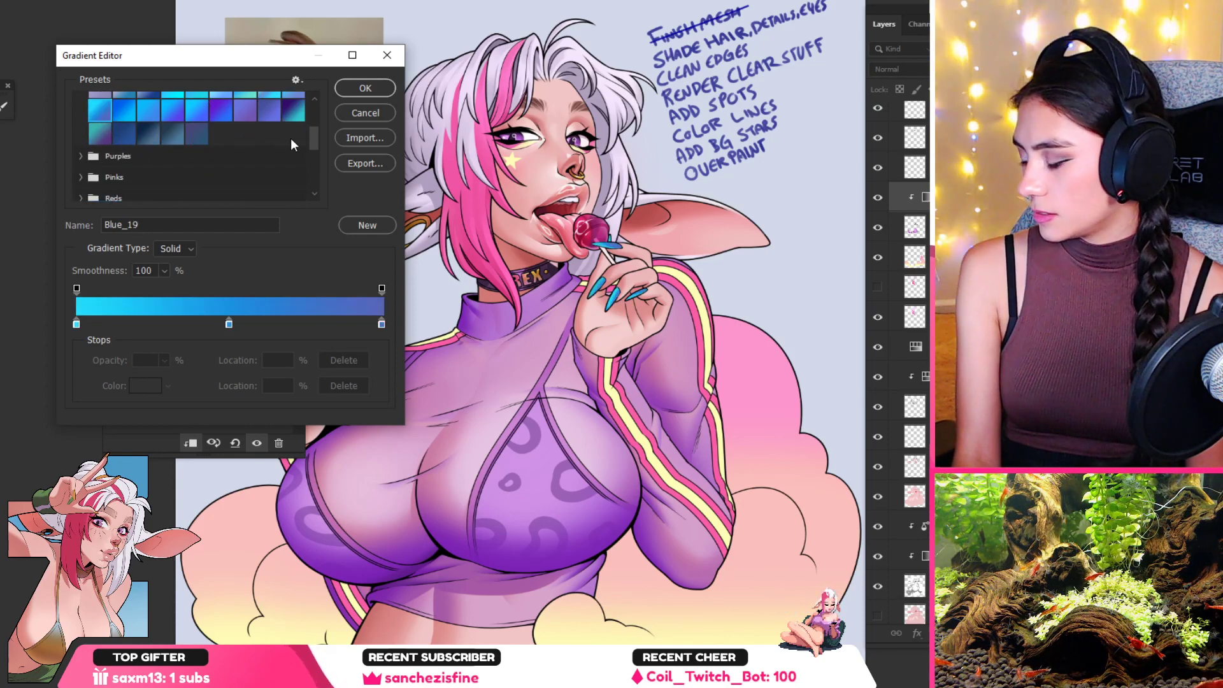
{"action": "scroll", "coordinate": [290, 139], "scroll_direction": "up", "scroll_amount": 2}
{"action": "left_click", "coordinate": [270, 134]}
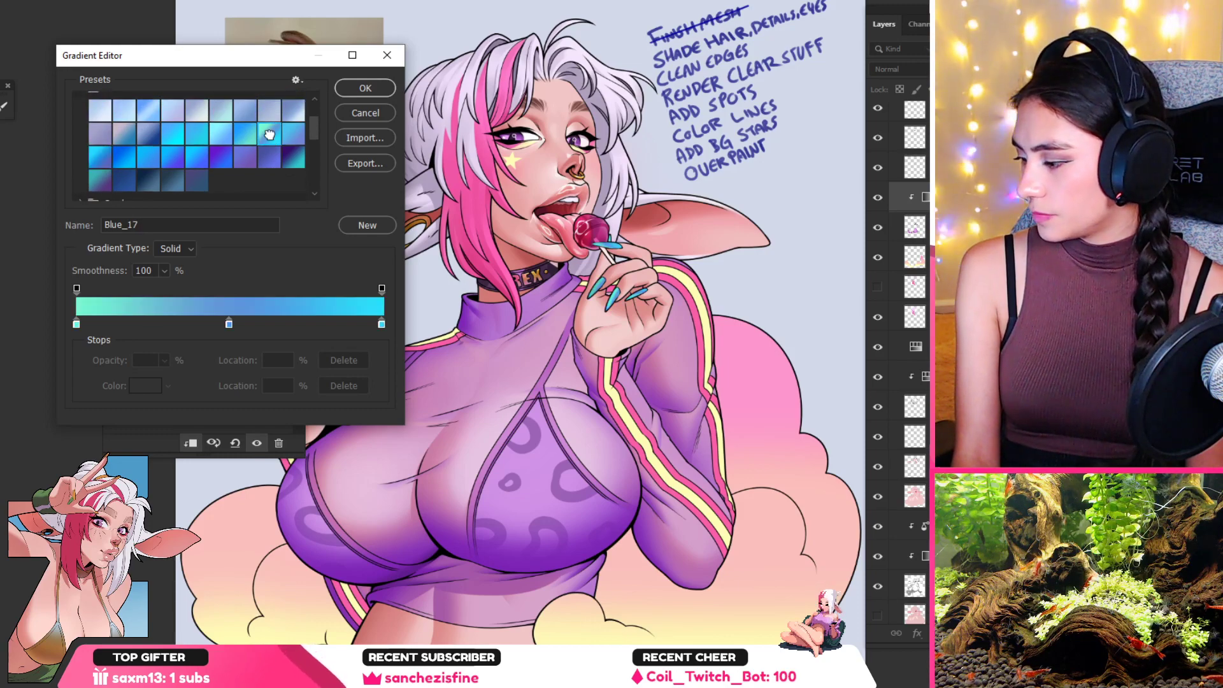
{"action": "left_click", "coordinate": [349, 91]}
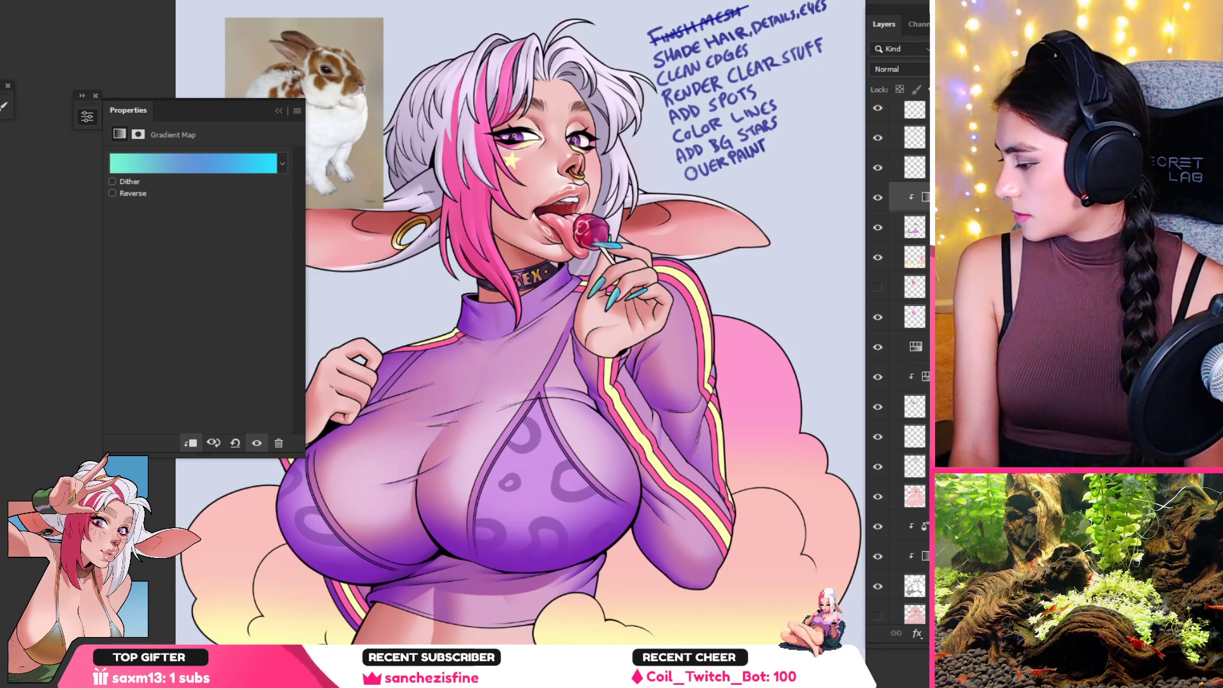
Step: Merge the gradient map into the nail layer and draw a freehand selection around the hand holding the lollipop
{"action": "left_click", "coordinate": [950, 228], "text": "shift"}
{"action": "key", "text": "ctrl+e"}
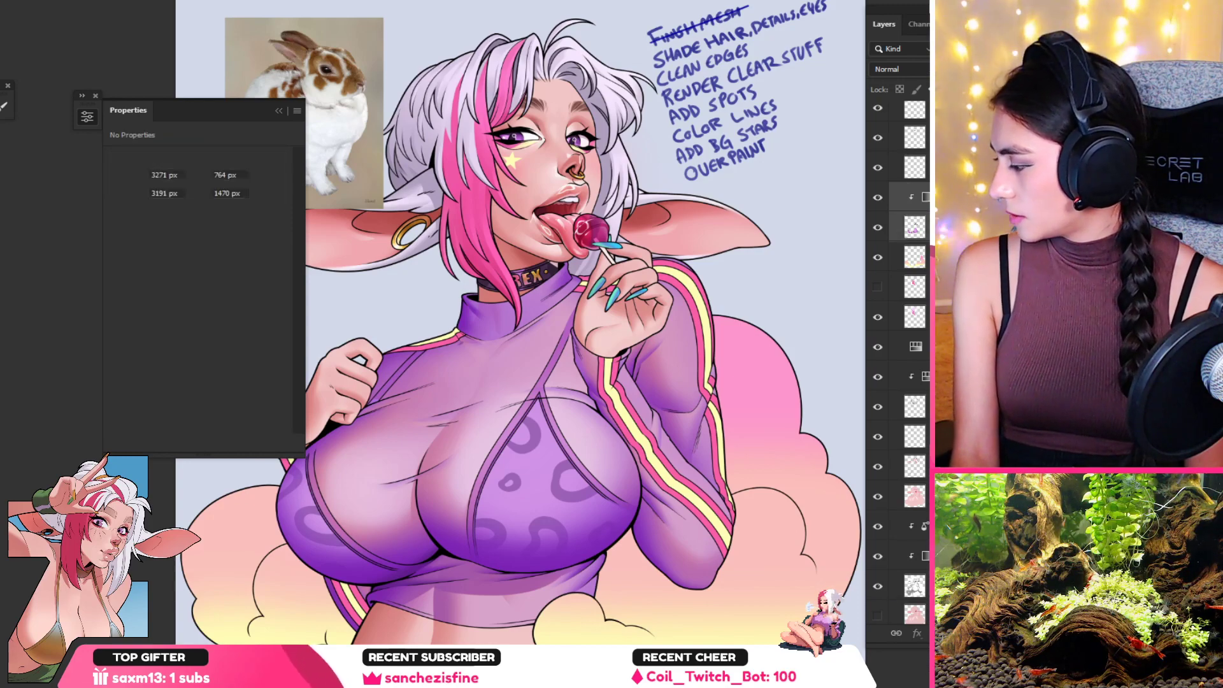
{"action": "left_click_drag", "start_coordinate": [612, 288], "coordinate": [682, 288]}
{"action": "mouse_move", "coordinate": [583, 346]}
{"action": "left_mouse_down"}
{"action": "mouse_move", "coordinate": [703, 344]}
{"action": "mouse_move", "coordinate": [582, 181]}
{"action": "mouse_move", "coordinate": [564, 293]}
{"action": "left_mouse_up"}
Step: Try Hue/Saturation hue shifts of -140 and +87 on the selected nails
{"action": "key", "text": "ctrl+u"}
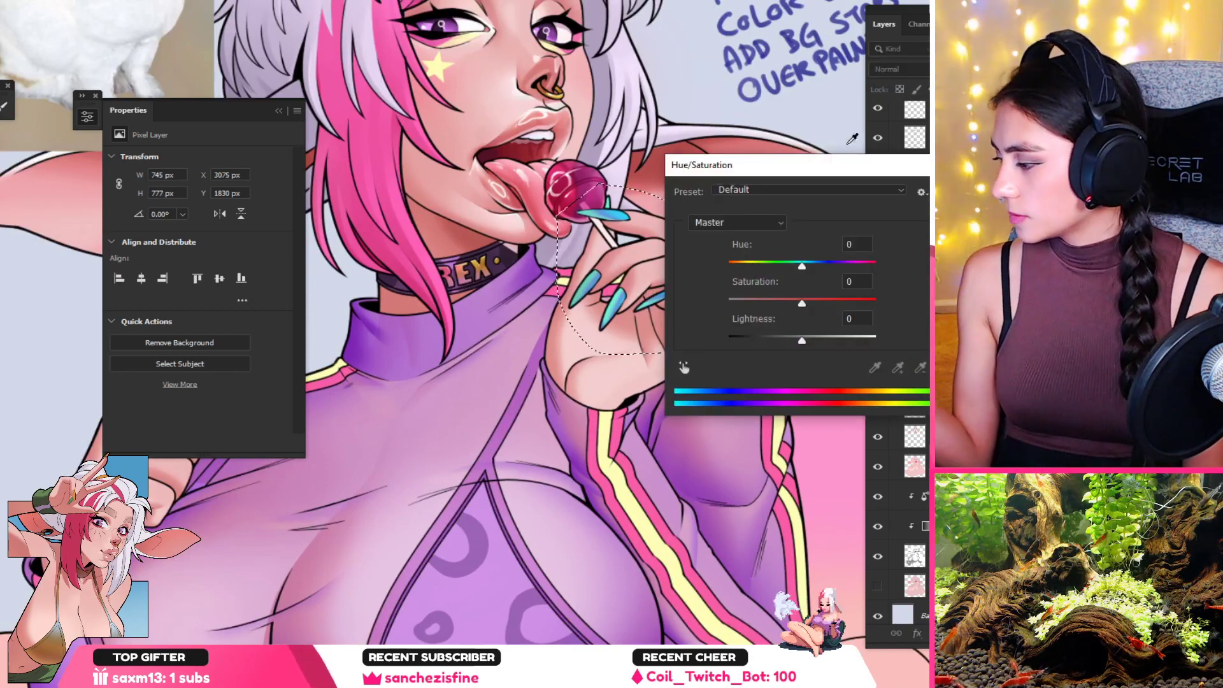
{"action": "left_click_drag", "start_coordinate": [787, 158], "coordinate": [233, 130]}
{"action": "left_click_drag", "start_coordinate": [242, 231], "coordinate": [181, 238]}
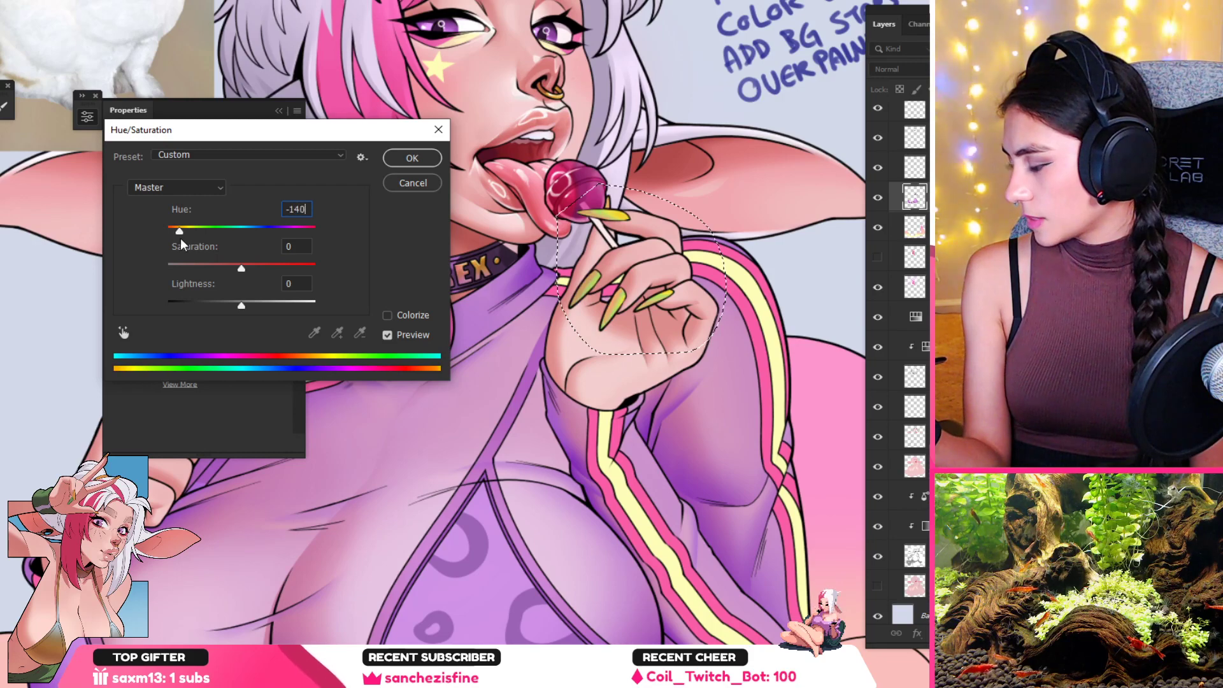
{"action": "key", "text": "Return"}
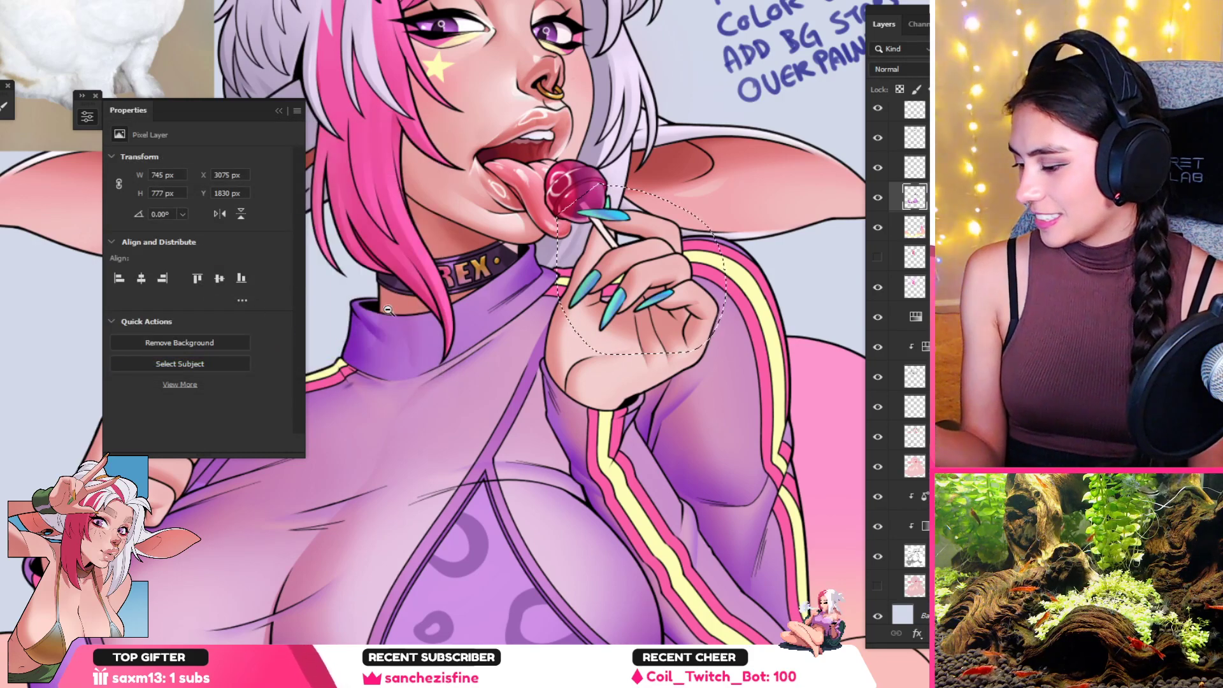
{"action": "key", "text": "ctrl+minus"}
{"action": "key", "text": "ctrl+u"}
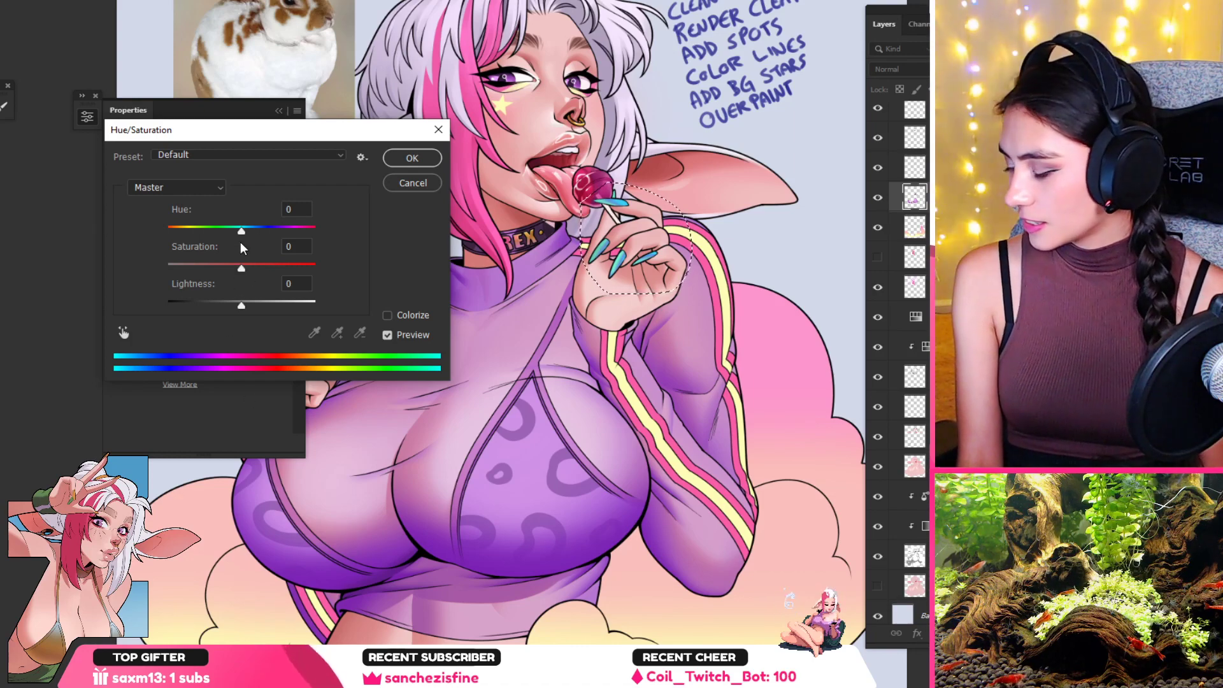
{"action": "left_click_drag", "start_coordinate": [241, 231], "coordinate": [288, 236]}
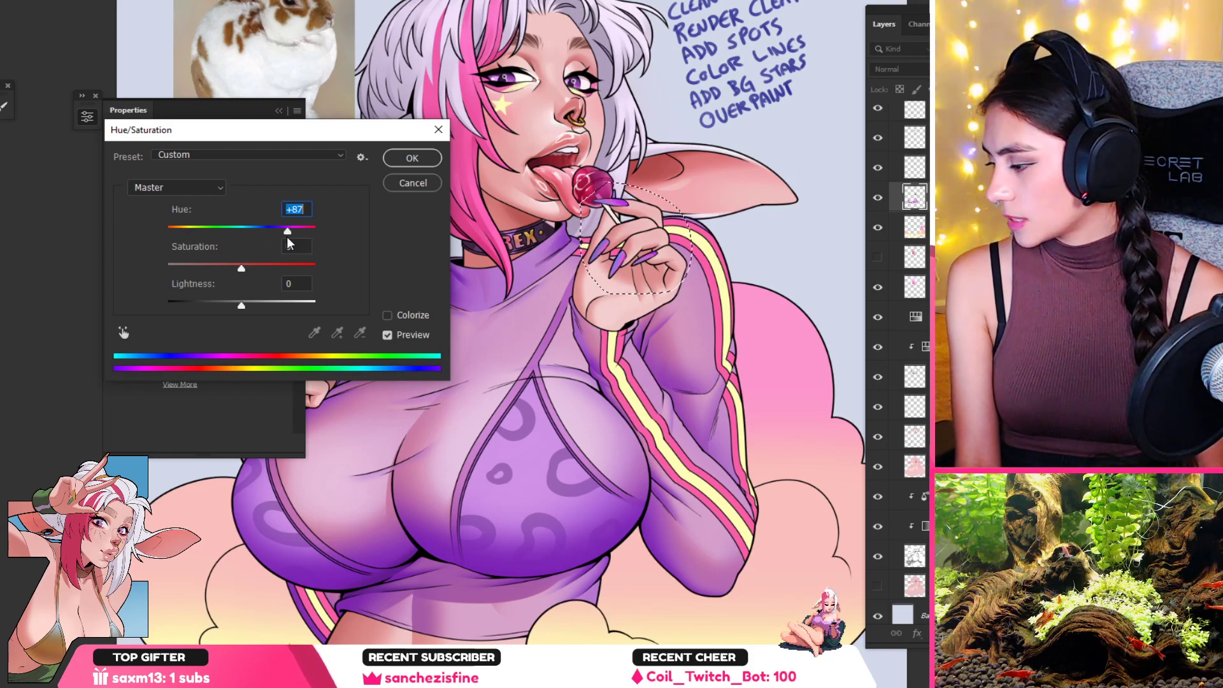
{"action": "left_click_drag", "start_coordinate": [246, 306], "coordinate": [247, 305]}
{"action": "key", "text": "Escape"}
Step: Test a hue shift of -180 on the selected nails and apply a shift of +97
{"action": "key", "text": "ctrl+u"}
{"action": "key", "text": "ctrl+u"}
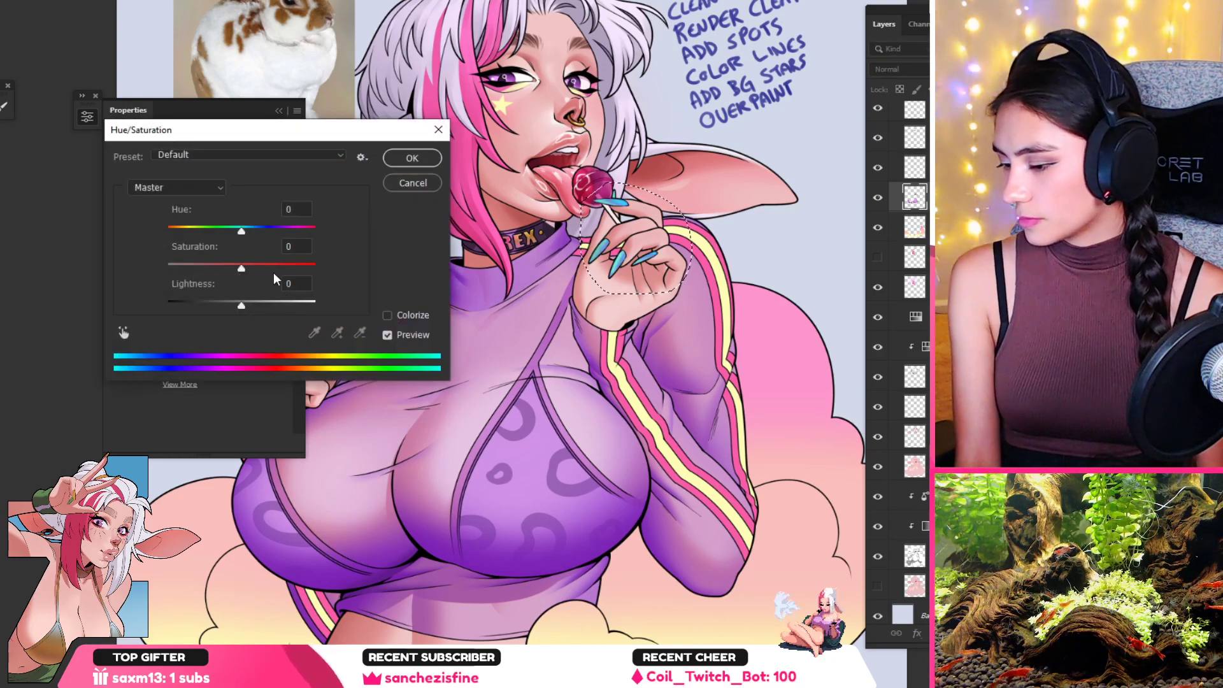
{"action": "left_click_drag", "start_coordinate": [242, 234], "coordinate": [157, 231]}
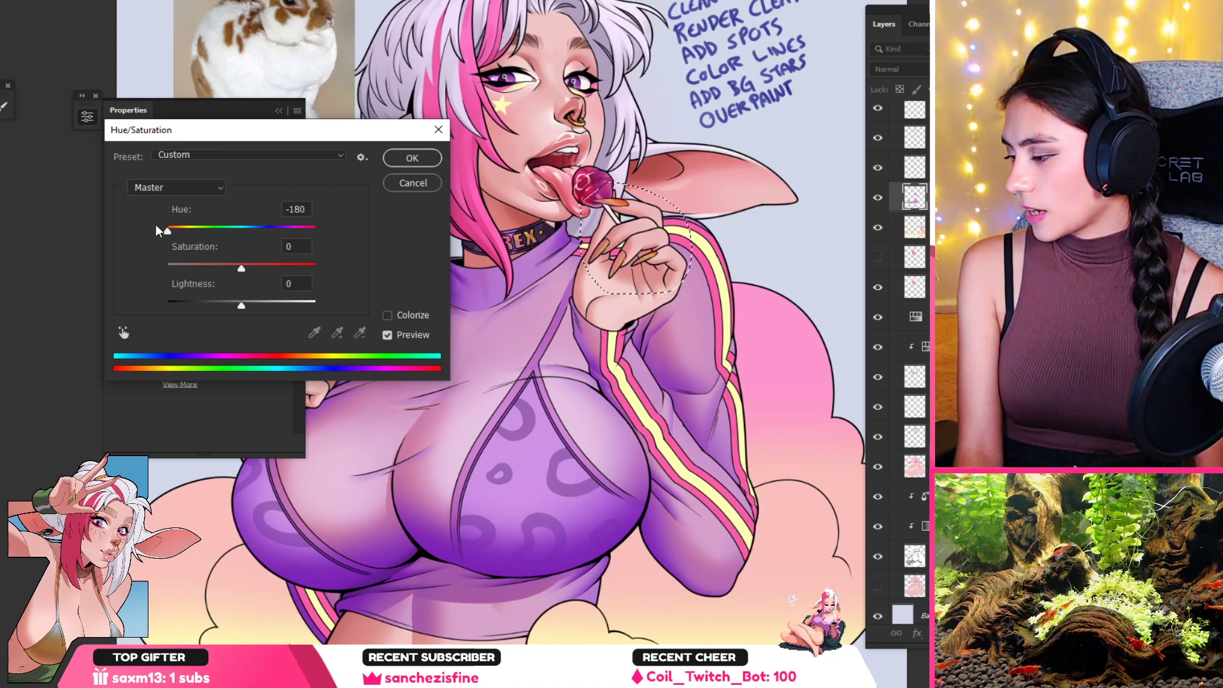
{"action": "mouse_move", "coordinate": [287, 232]}
{"action": "left_mouse_down"}
{"action": "mouse_move", "coordinate": [329, 240]}
{"action": "mouse_move", "coordinate": [175, 237]}
{"action": "mouse_move", "coordinate": [260, 246]}
{"action": "mouse_move", "coordinate": [292, 235]}
{"action": "left_mouse_up"}
{"action": "left_click", "coordinate": [387, 315]}
{"action": "key", "text": "Escape"}
{"action": "key", "text": "ctrl+u"}
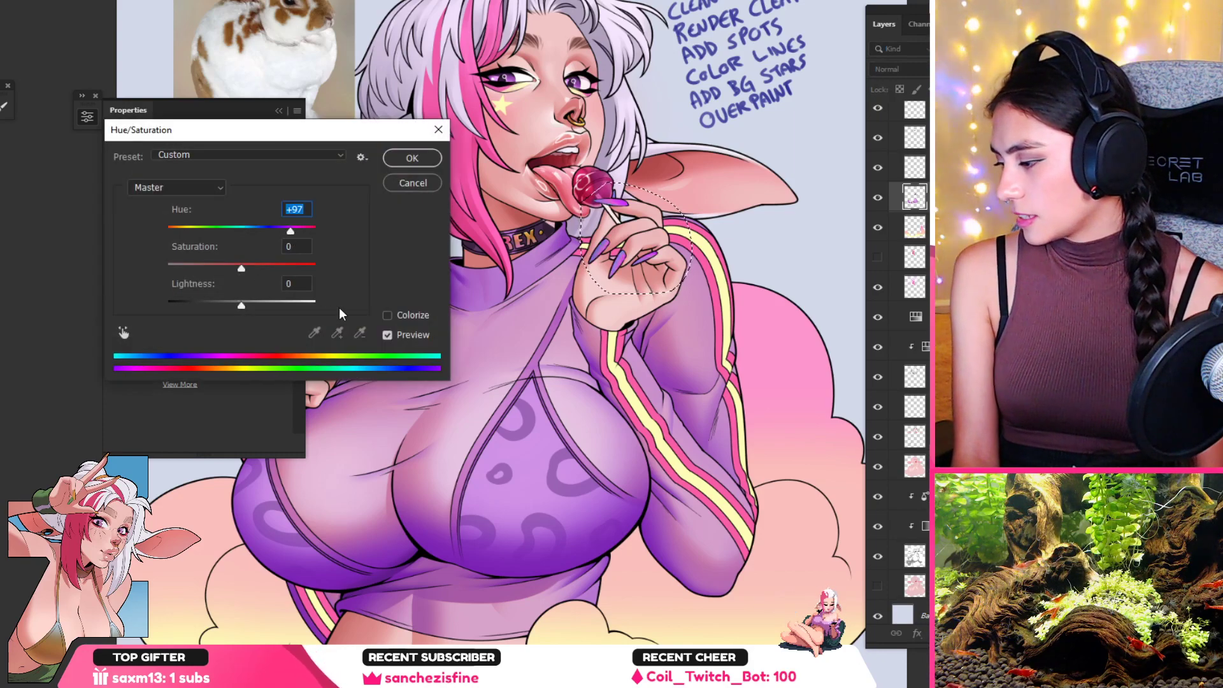
{"action": "key", "text": "Return"}
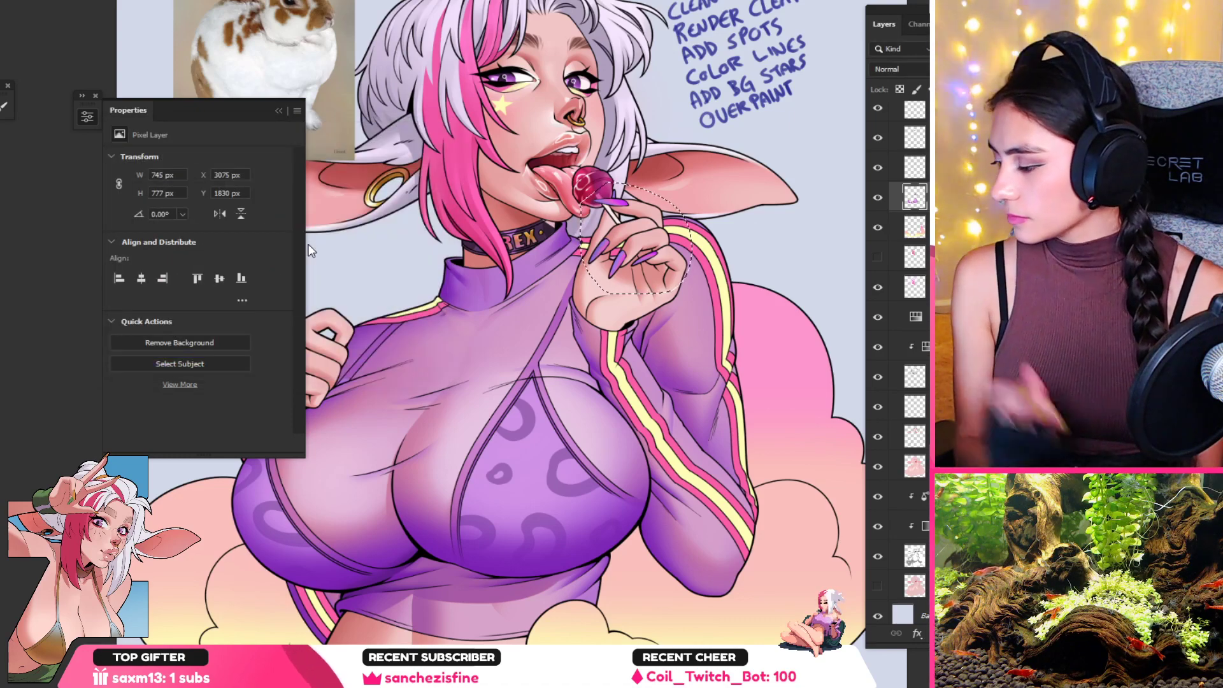
Step: Choose the pixie_soft brush for painting on the nails
{"action": "scroll", "coordinate": [659, 191], "scroll_direction": "up", "scroll_amount": 5}
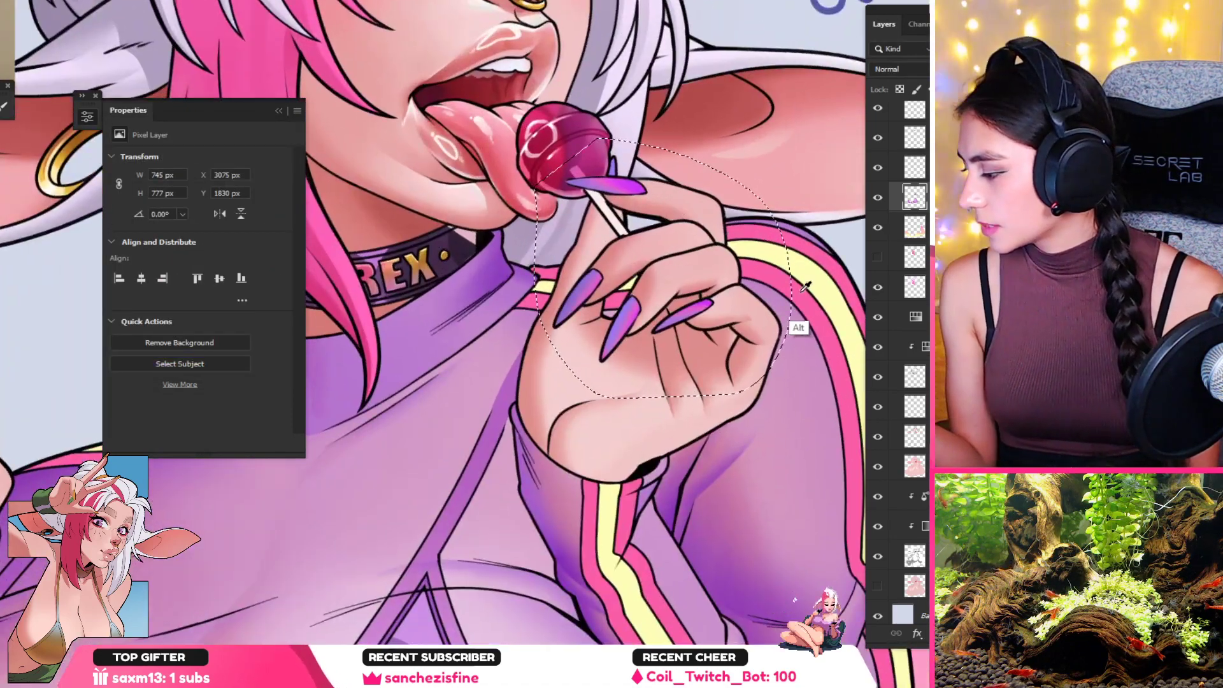
{"action": "right_click", "coordinate": [707, 181]}
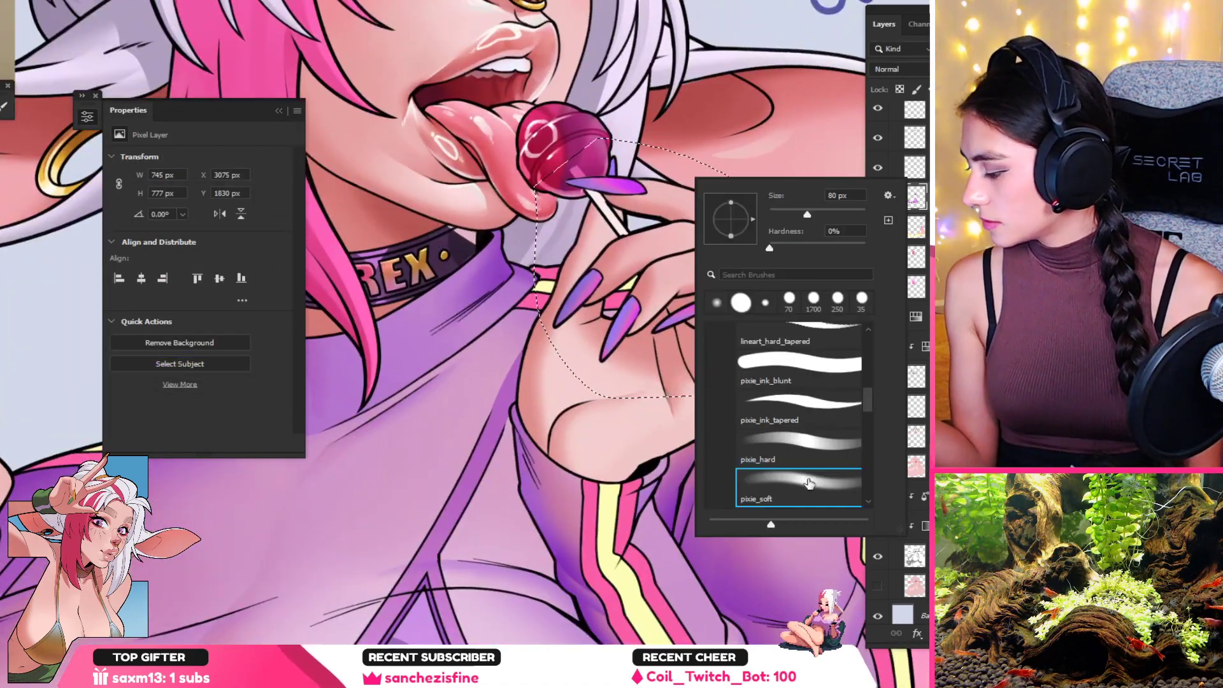
{"action": "left_click", "coordinate": [809, 483]}
{"action": "left_click", "coordinate": [646, 171]}
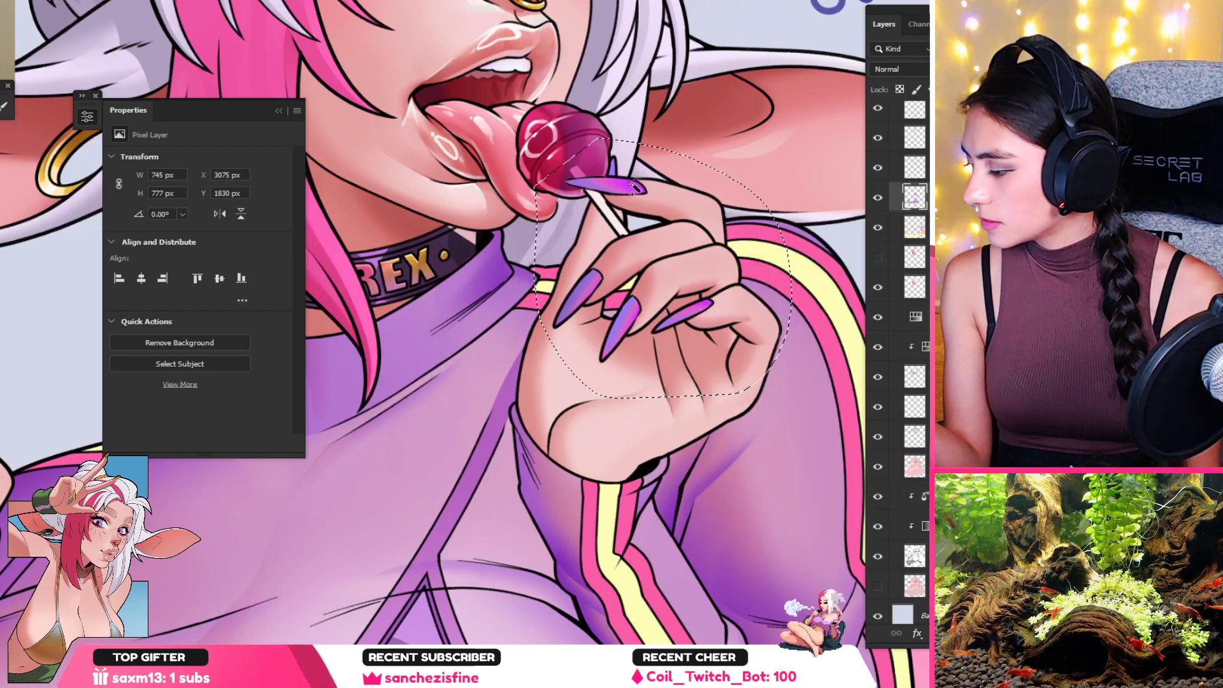
Step: Replace the hand selection with an expanded Magic Wand selection of the nail beside the lollipop, and clear it
{"action": "key", "text": "ctrl+d"}
{"action": "key", "text": "w"}
{"action": "left_click", "coordinate": [639, 186]}
{"action": "left_click", "coordinate": [623, 187], "text": "shift"}
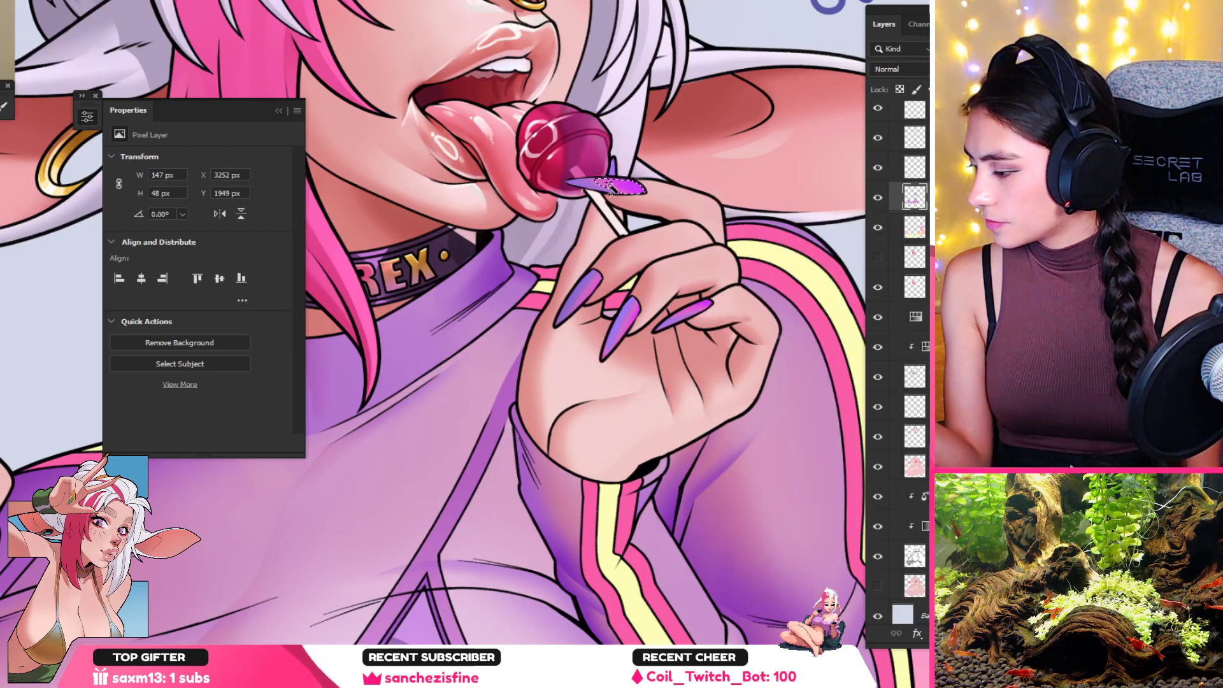
{"action": "key", "text": "alt+s"}
{"action": "key", "text": "m"}
{"action": "key", "text": "e"}
{"action": "key", "text": "Return"}
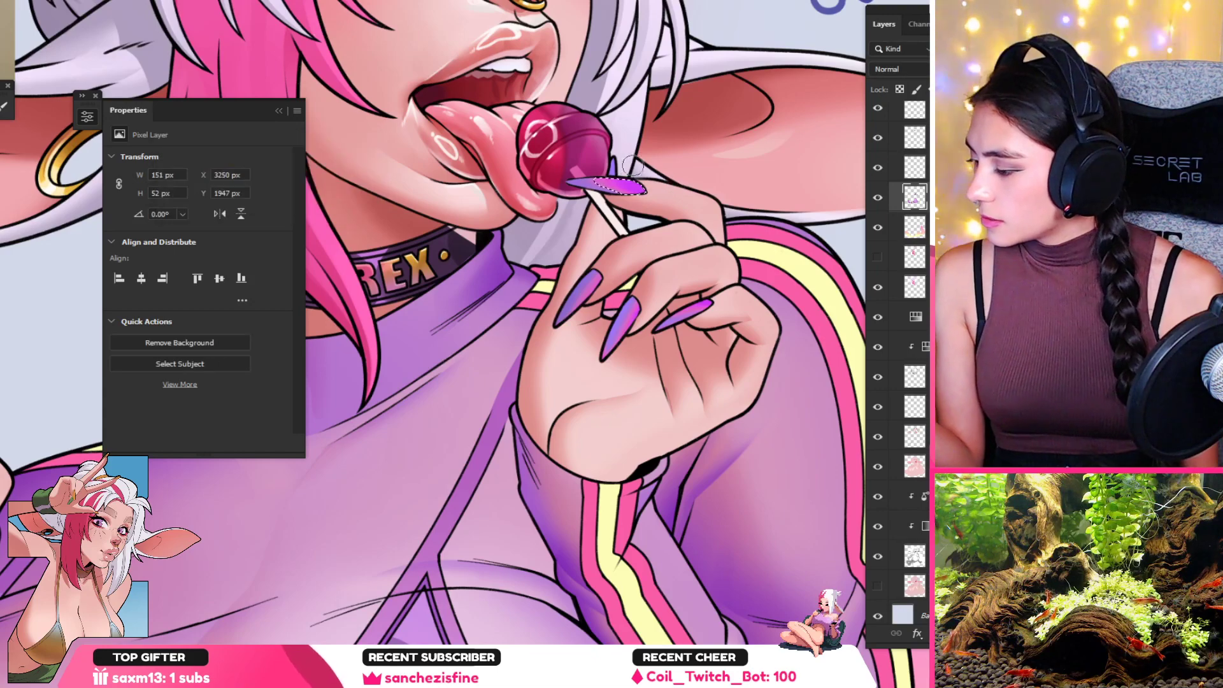
{"action": "key", "text": "b"}
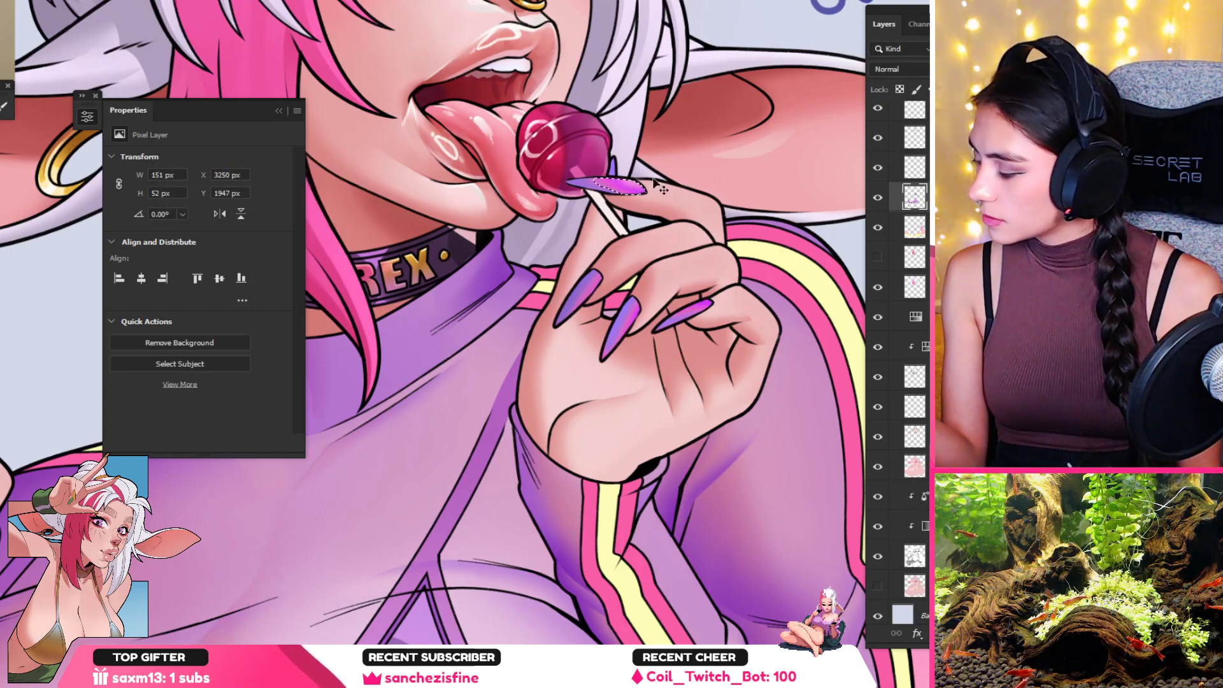
{"action": "key", "text": "ctrl+d"}
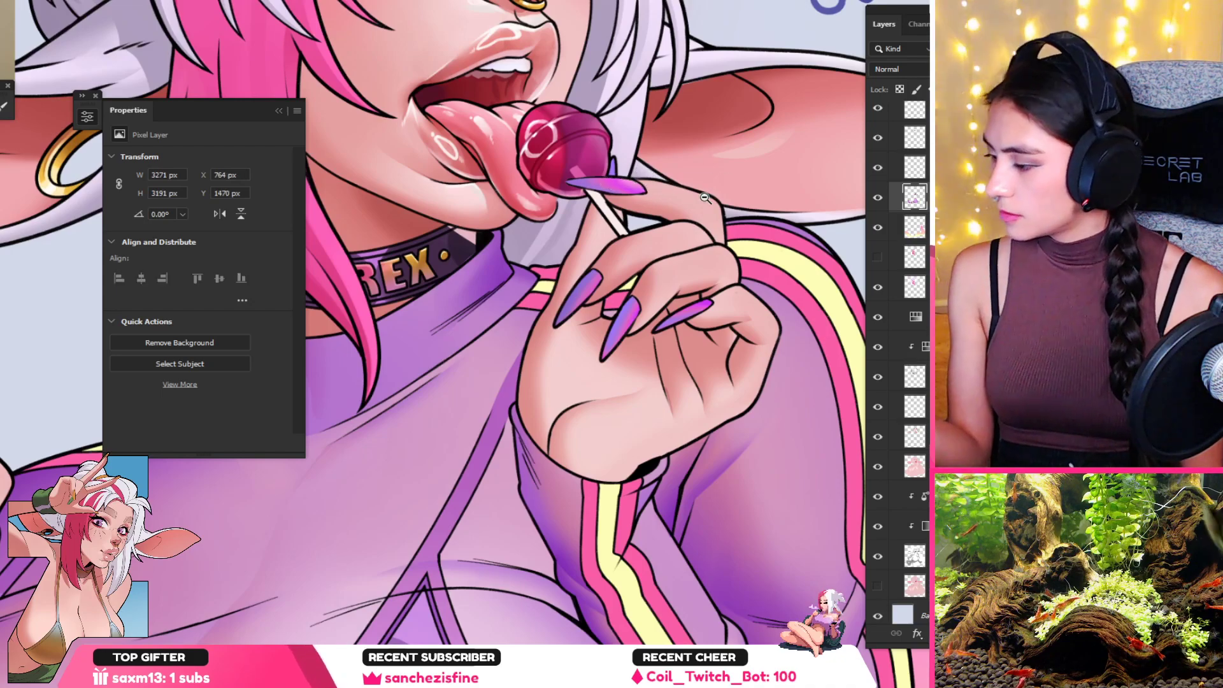
{"action": "left_click_drag", "start_coordinate": [553, 244], "coordinate": [382, 267]}
{"action": "key", "text": "r"}
{"action": "left_click_drag", "start_coordinate": [478, 407], "coordinate": [604, 470]}
{"action": "left_click_drag", "start_coordinate": [518, 206], "coordinate": [620, 164]}
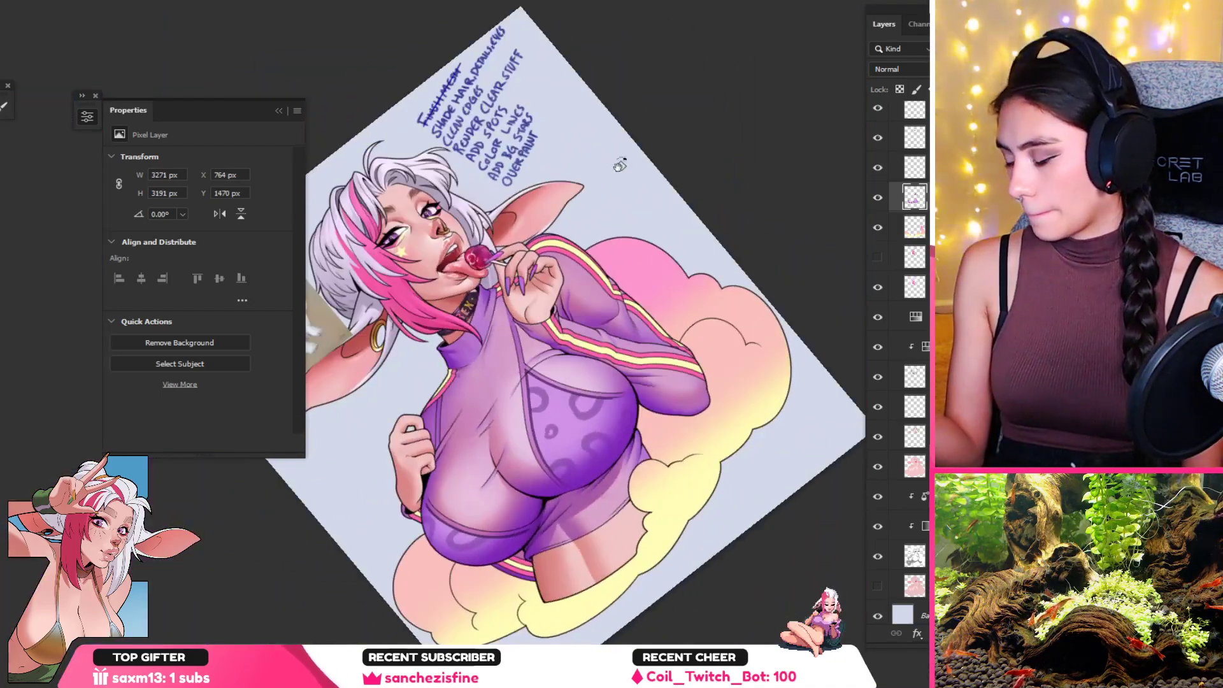
{"action": "left_click_drag", "start_coordinate": [532, 255], "coordinate": [575, 325]}
{"action": "left_click_drag", "start_coordinate": [578, 270], "coordinate": [506, 270]}
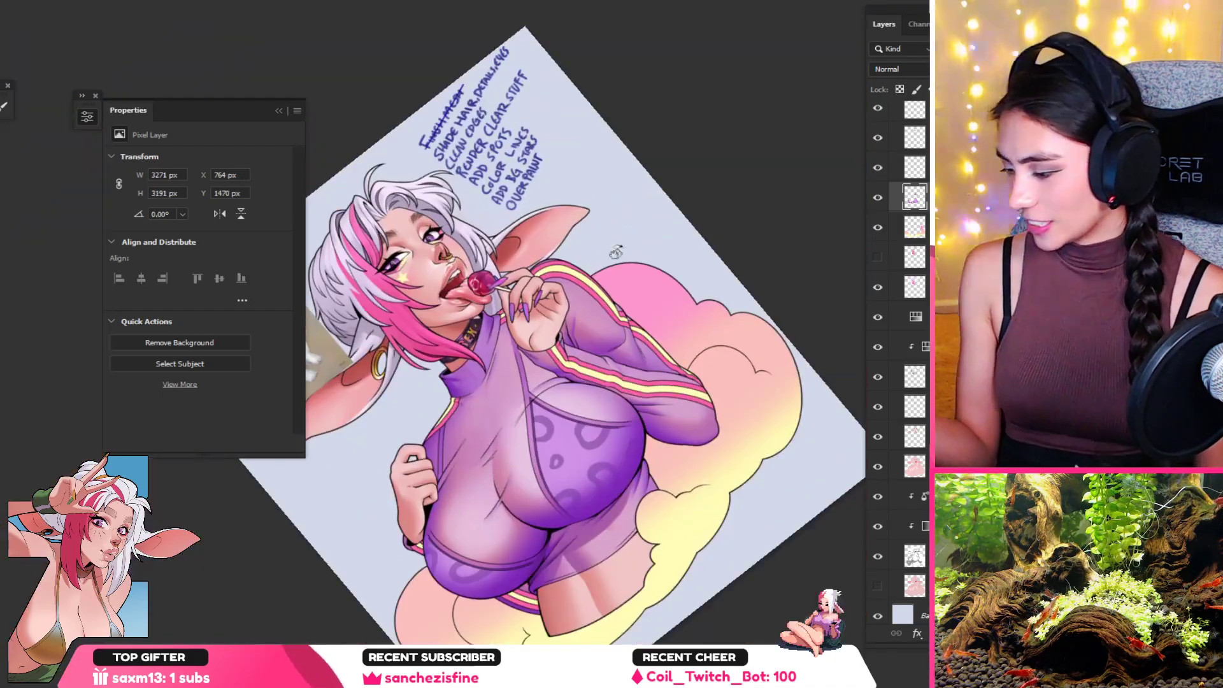
{"action": "left_click_drag", "start_coordinate": [617, 251], "coordinate": [729, 295]}
Step: Undo the nail selections and the hue shift to restore the turquoise nails
{"action": "key", "text": "ctrl+z"}
{"action": "key", "text": "ctrl+z"}
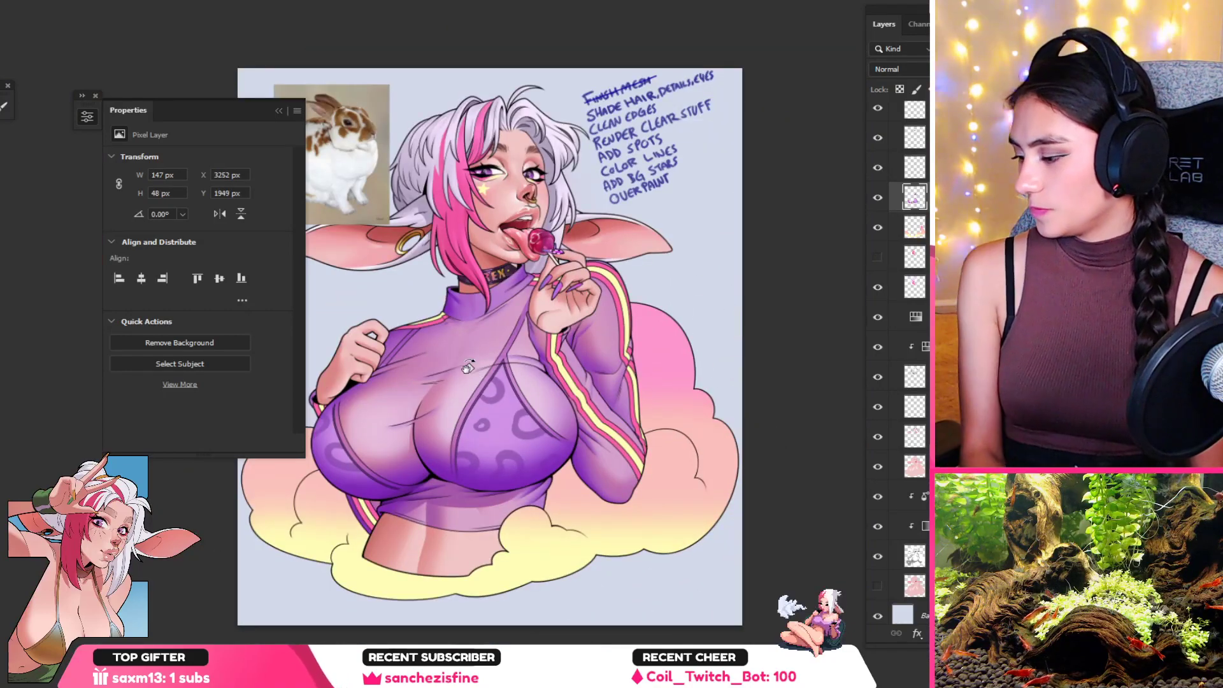
{"action": "key", "text": "ctrl+z"}
{"action": "left_click_drag", "start_coordinate": [534, 358], "coordinate": [574, 302]}
{"action": "left_click_drag", "start_coordinate": [587, 266], "coordinate": [624, 258]}
{"action": "key", "text": "ctrl+z"}
{"action": "key", "text": "ctrl+z"}
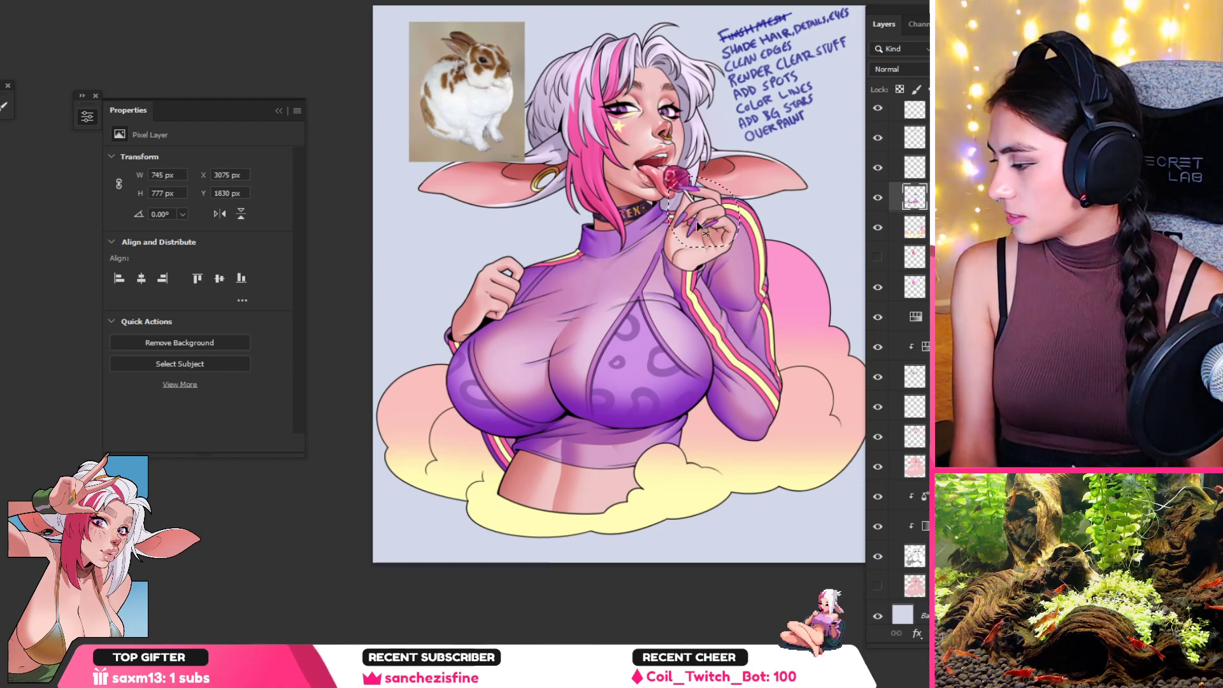
{"action": "key", "text": "ctrl+z"}
{"action": "key", "text": "ctrl+z"}
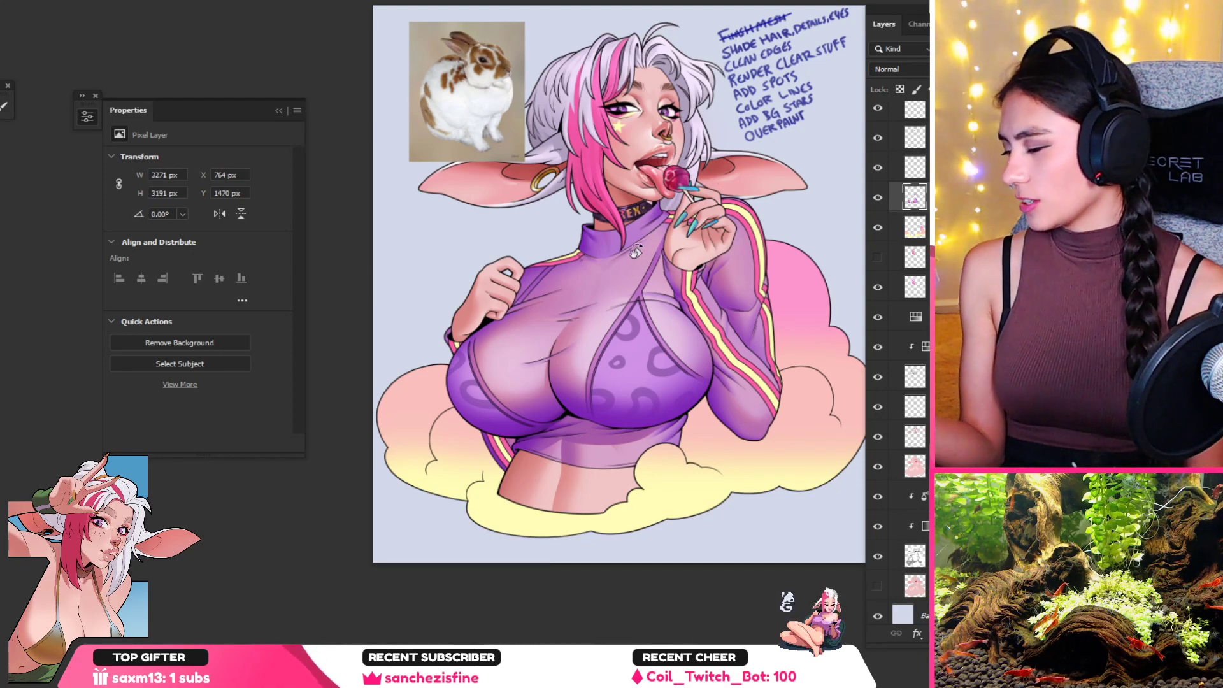
Step: Try the Pastels_08, Pastels_09, luxcess_opal and Pastels_02 presets on the nails' gradient map
{"action": "scroll", "coordinate": [686, 259], "scroll_direction": "up", "scroll_amount": 3}
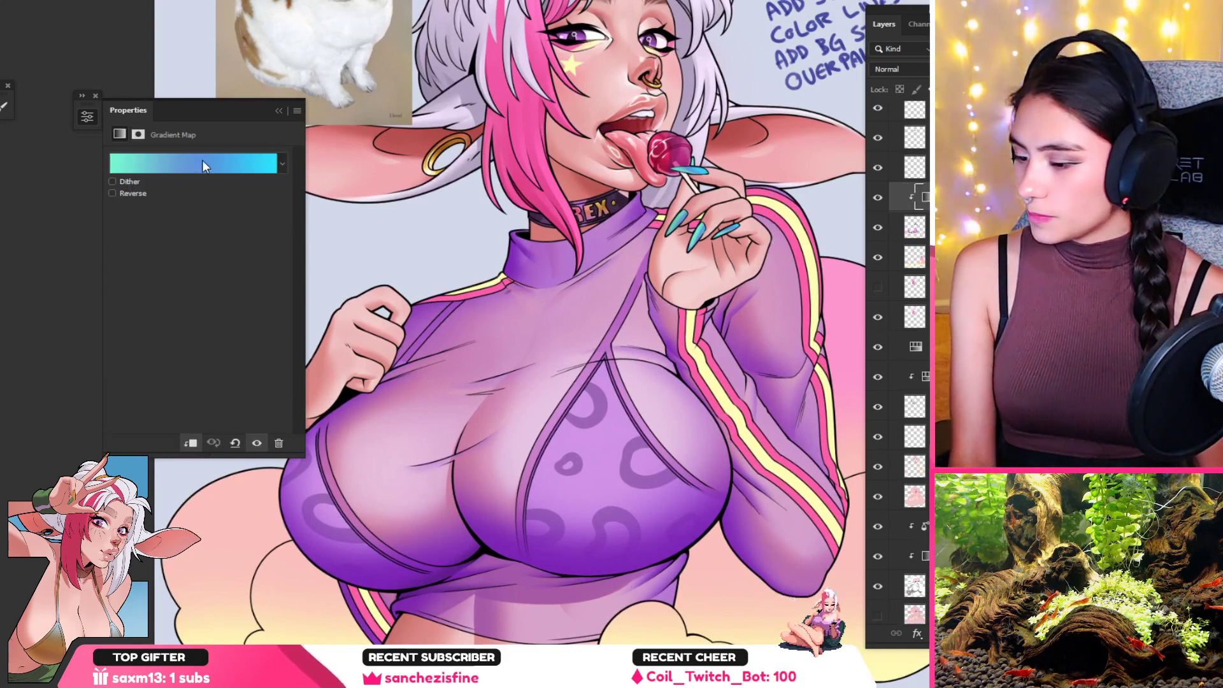
{"action": "left_click", "coordinate": [201, 160]}
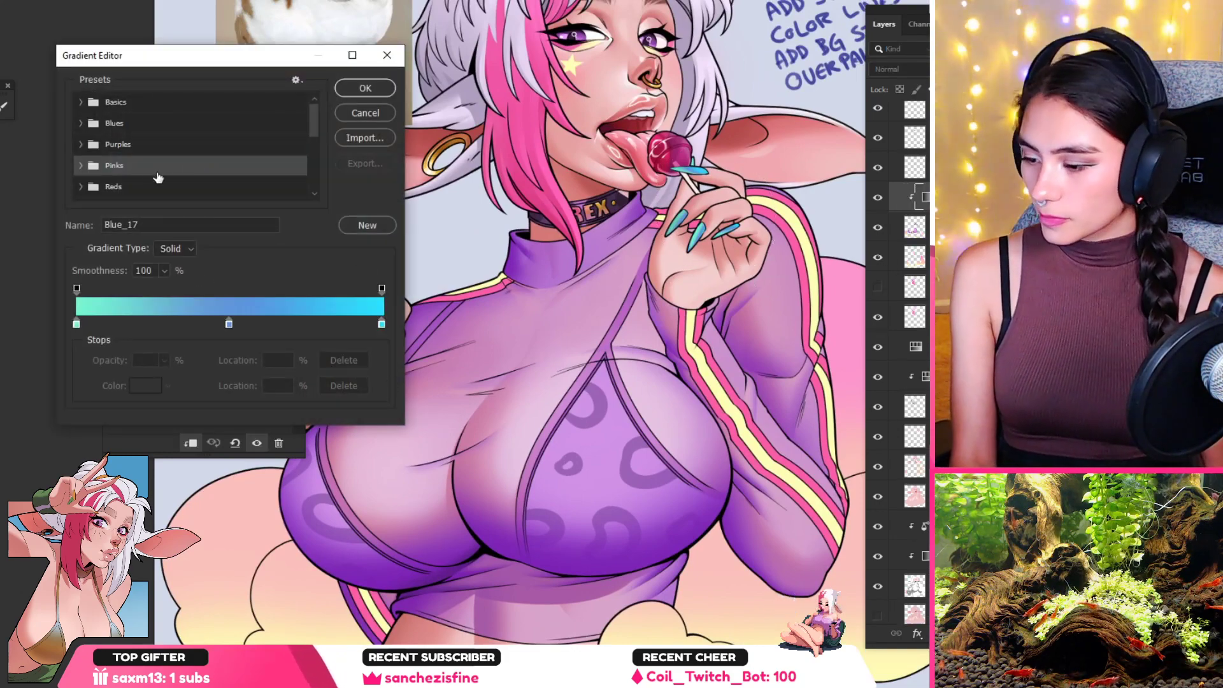
{"action": "scroll", "coordinate": [112, 178], "scroll_direction": "down", "scroll_amount": 2}
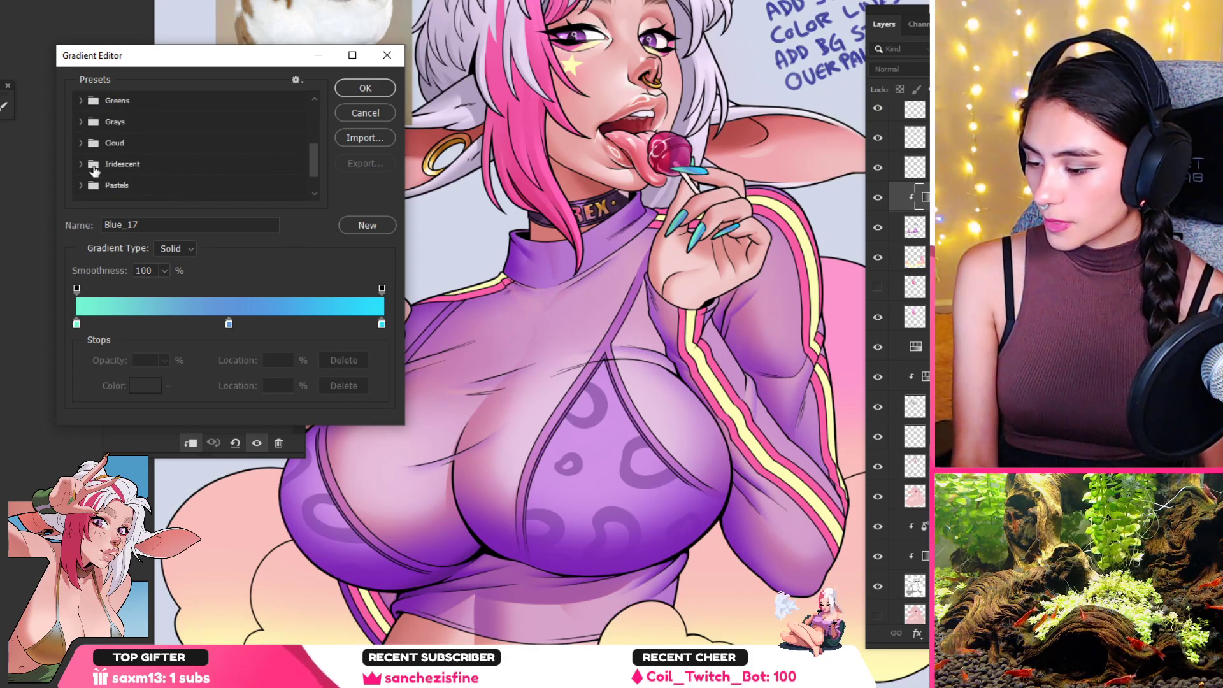
{"action": "left_click", "coordinate": [114, 183]}
{"action": "scroll", "coordinate": [146, 177], "scroll_direction": "down", "scroll_amount": 1}
{"action": "scroll", "coordinate": [148, 175], "scroll_direction": "down", "scroll_amount": 1}
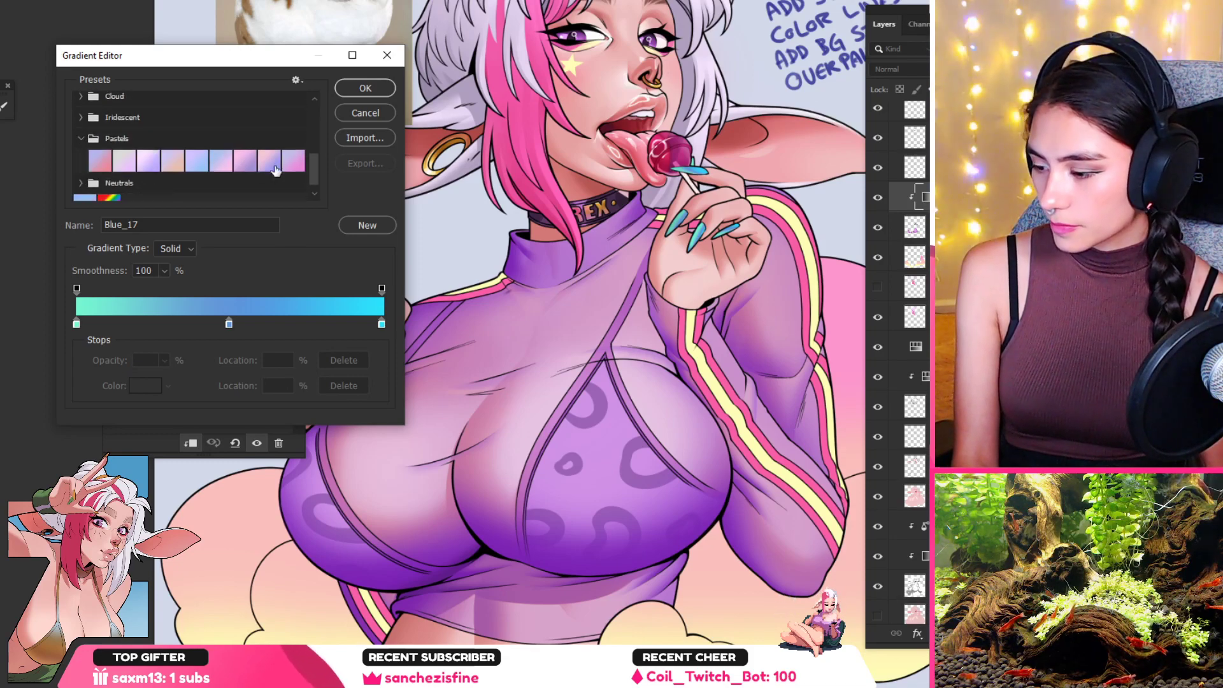
{"action": "left_click", "coordinate": [268, 161]}
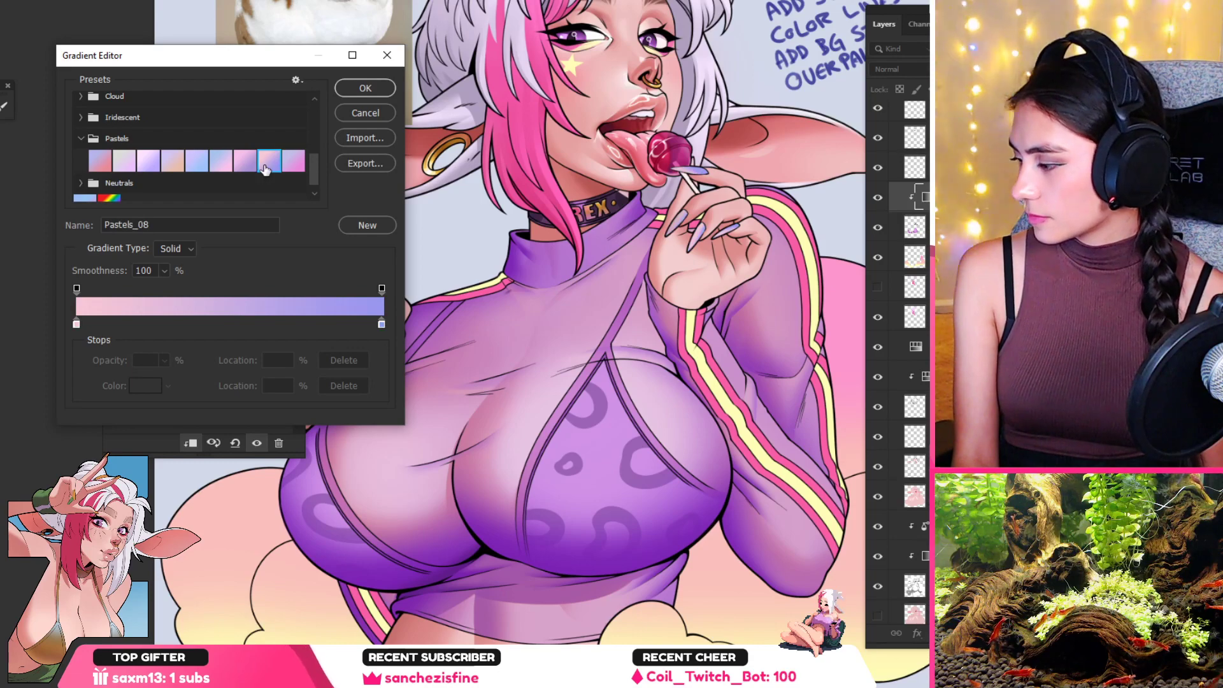
{"action": "left_click", "coordinate": [295, 162]}
{"action": "scroll", "coordinate": [125, 159], "scroll_direction": "down", "scroll_amount": 1}
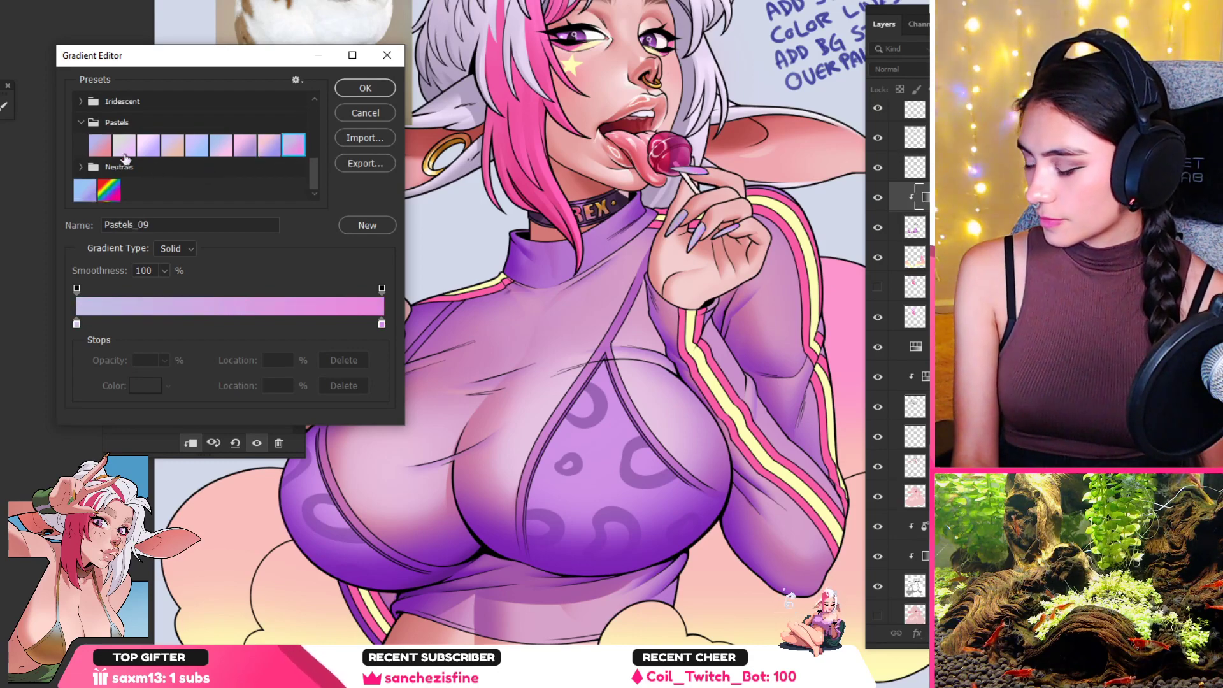
{"action": "left_click", "coordinate": [86, 190]}
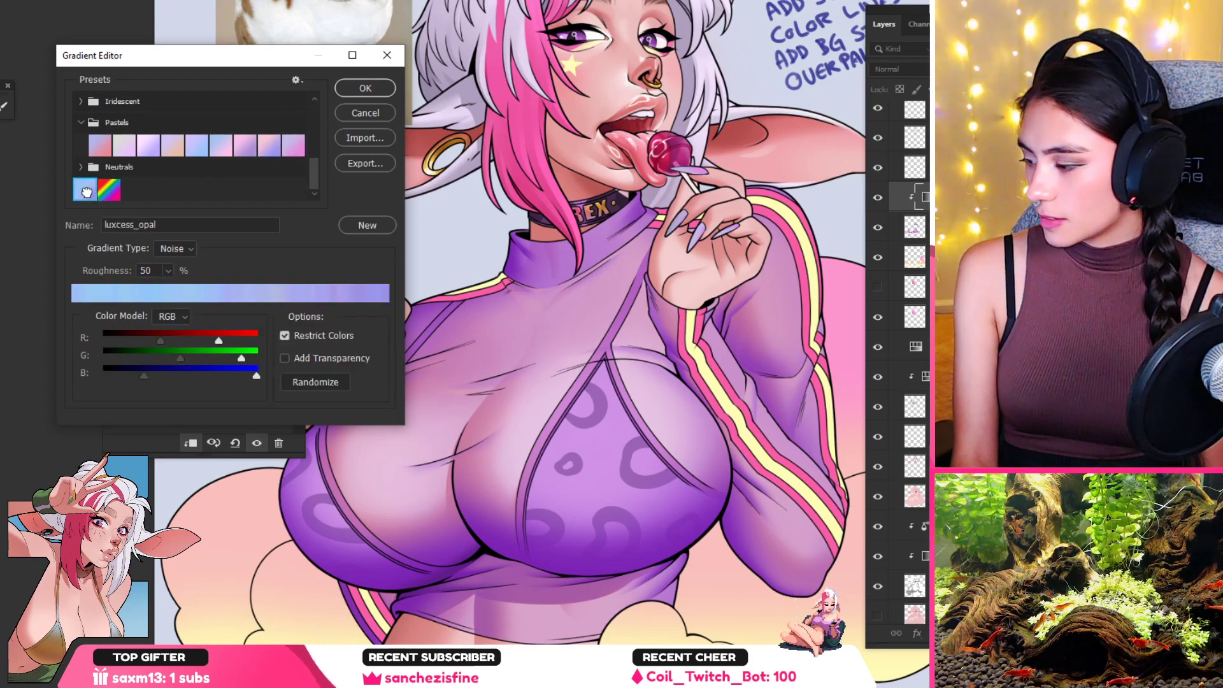
{"action": "left_click", "coordinate": [118, 153]}
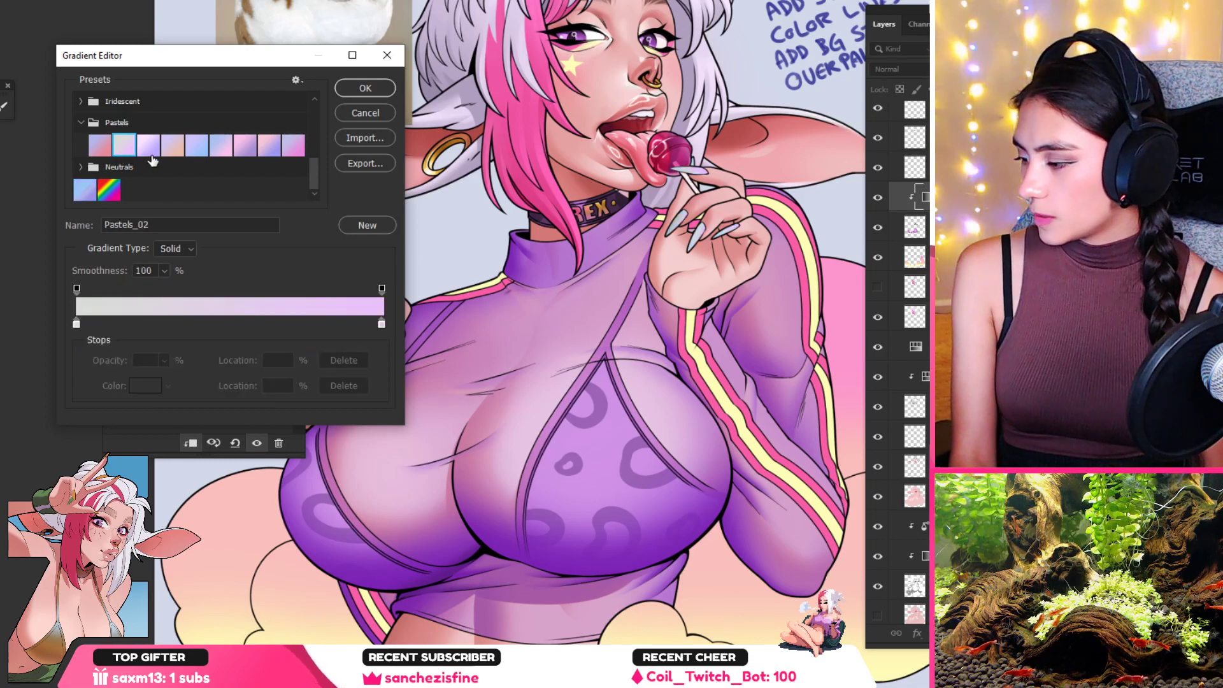
Step: Load the Orange_03 preset and recolour its starting stop with the pale yellow sampled from the sleeve stripe
{"action": "scroll", "coordinate": [163, 166], "scroll_direction": "up", "scroll_amount": 1}
{"action": "scroll", "coordinate": [165, 169], "scroll_direction": "up", "scroll_amount": 1}
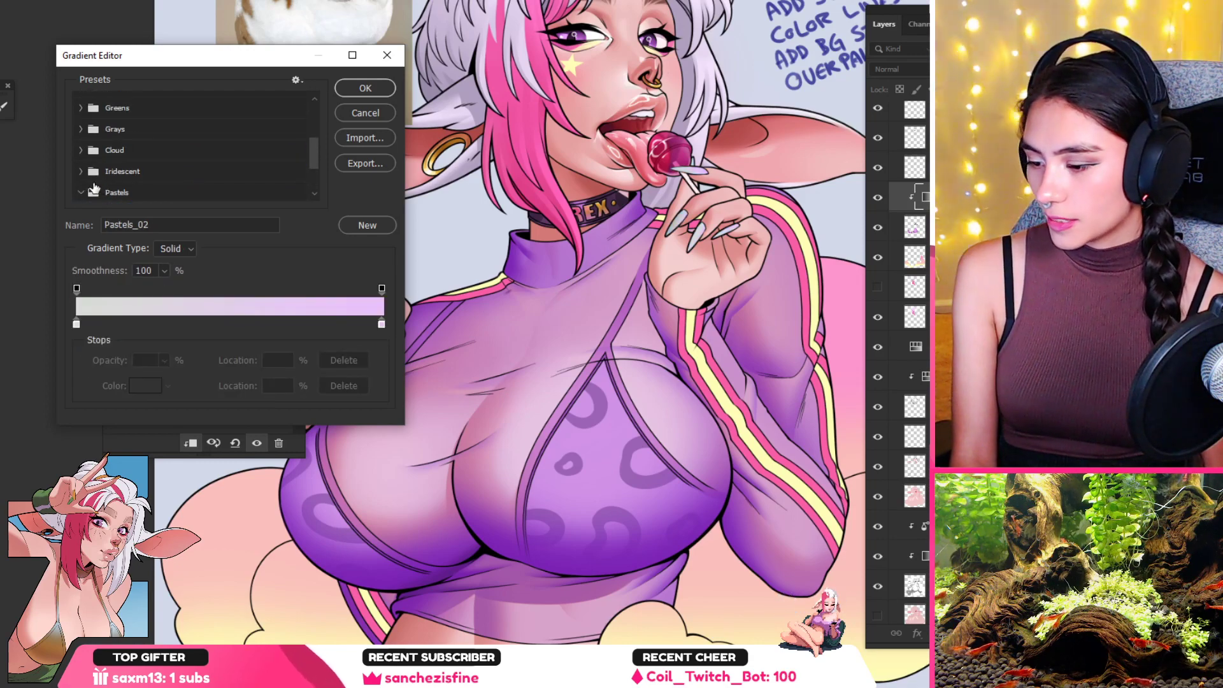
{"action": "scroll", "coordinate": [93, 179], "scroll_direction": "up", "scroll_amount": 2}
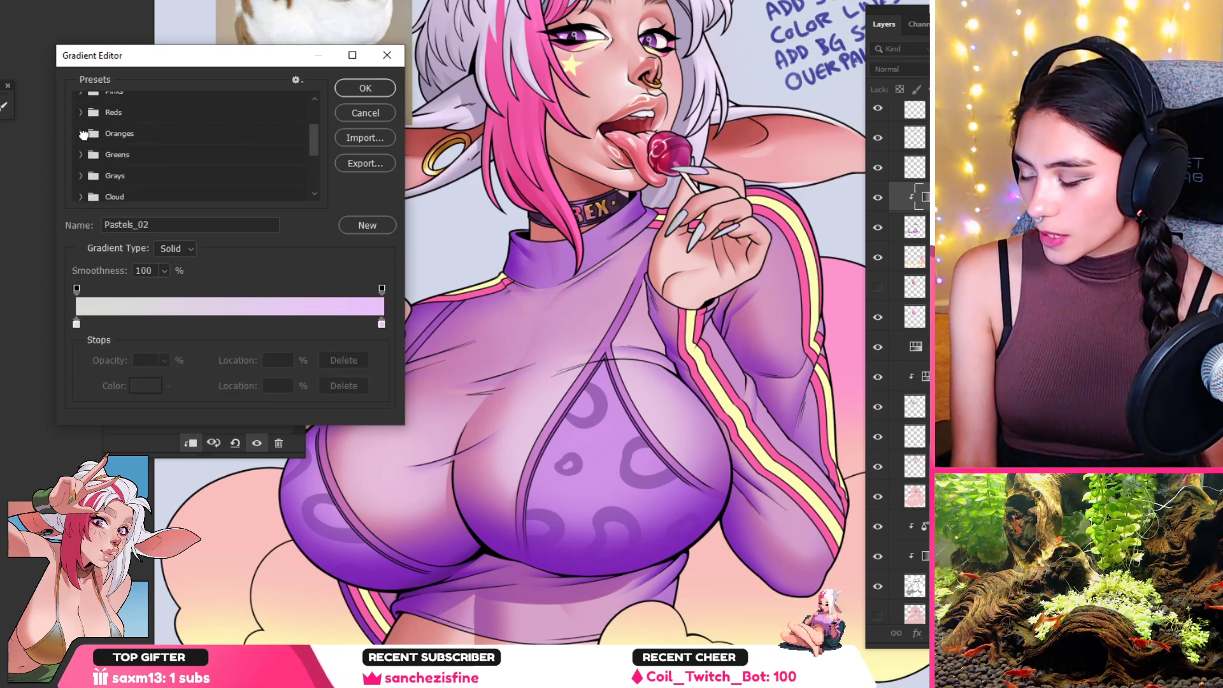
{"action": "left_click", "coordinate": [81, 133]}
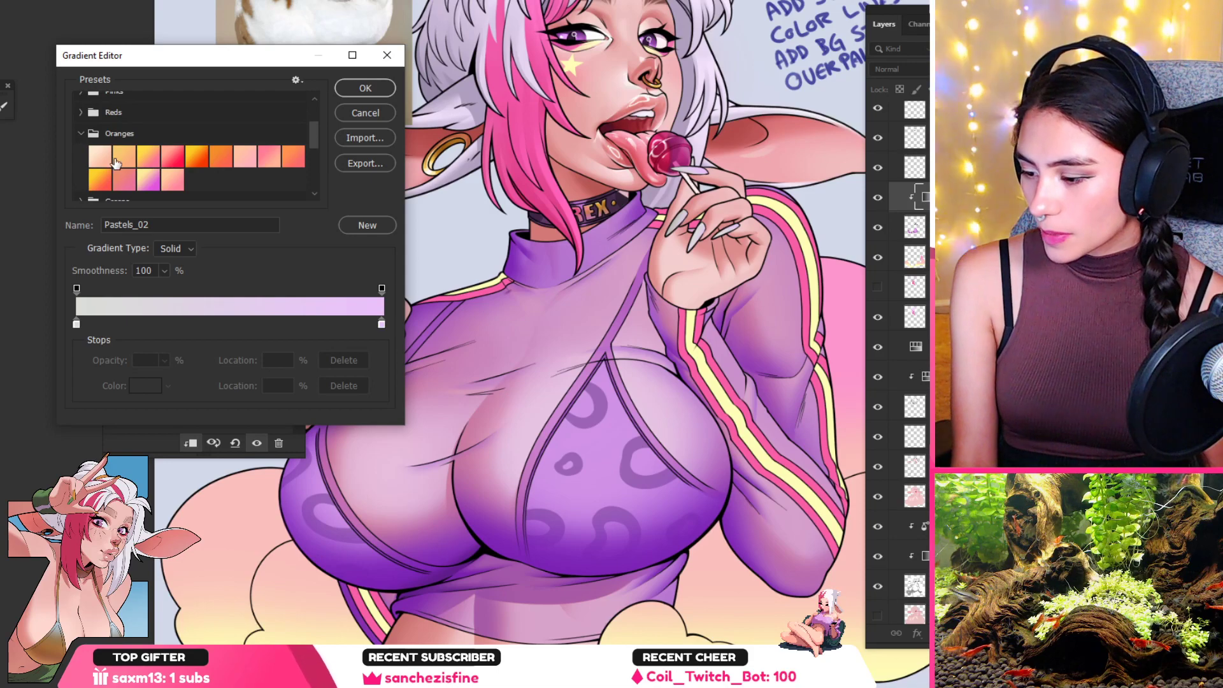
{"action": "left_click", "coordinate": [153, 159]}
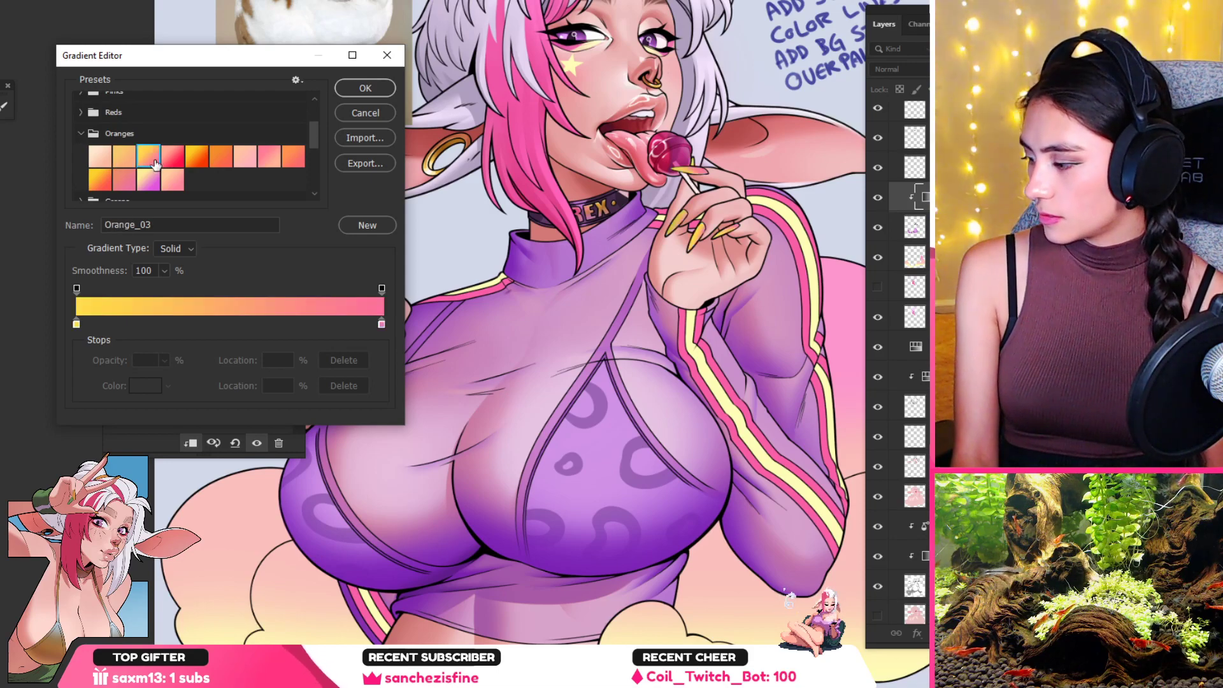
{"action": "left_click", "coordinate": [77, 325]}
{"action": "left_click", "coordinate": [791, 221]}
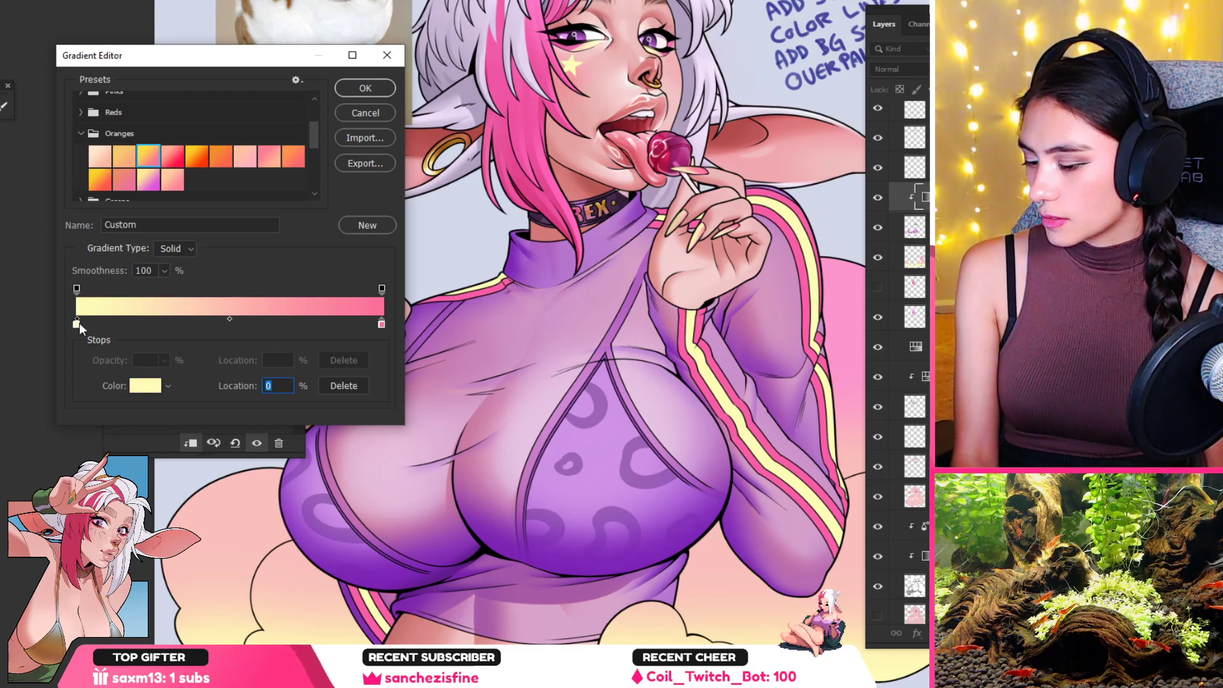
Step: Place a purple stop sampled from the character's top at 47% and a stop in the cloud's pink at 14%
{"action": "left_click_drag", "start_coordinate": [79, 323], "coordinate": [221, 325]}
{"action": "left_click", "coordinate": [529, 267]}
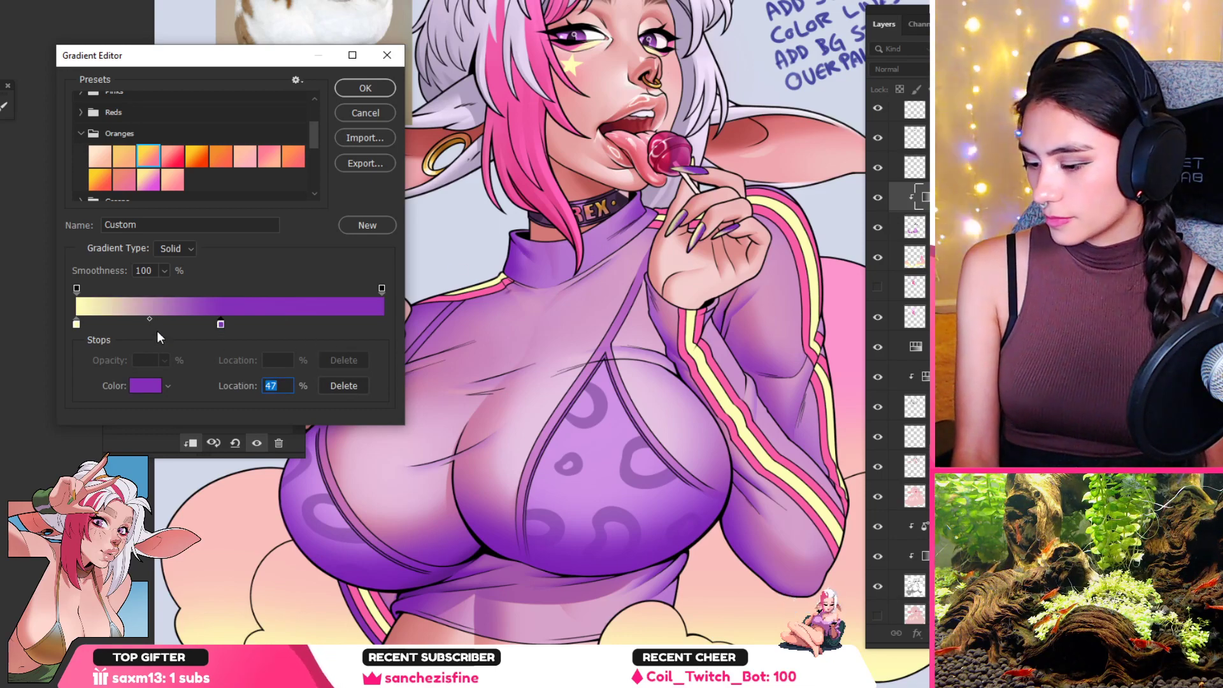
{"action": "left_click", "coordinate": [120, 325]}
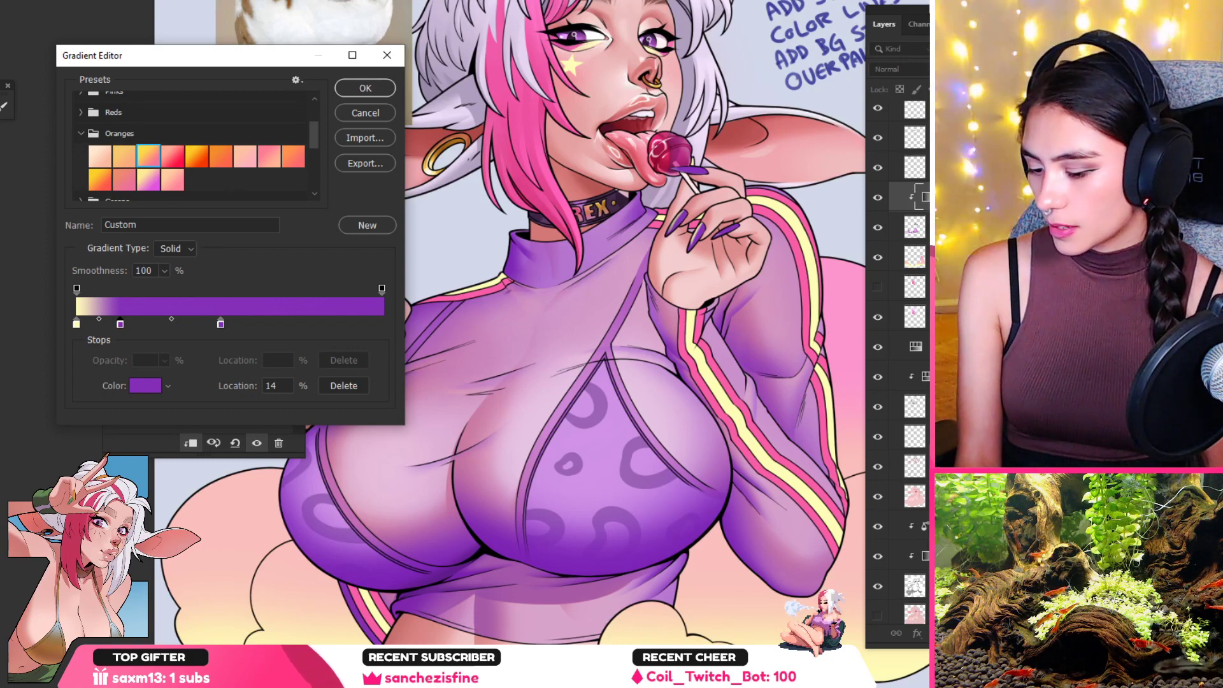
{"action": "left_click", "coordinate": [843, 293]}
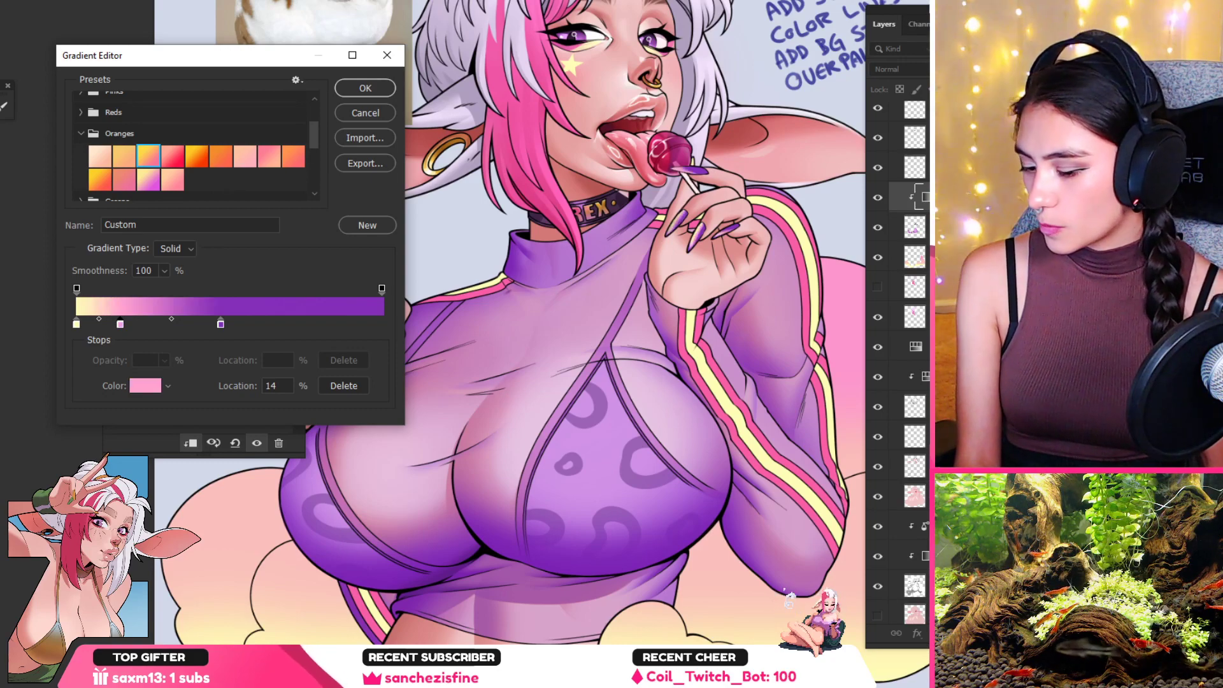
Step: Change the 14% stop's colour to orange (#f6742d)
{"action": "left_click", "coordinate": [155, 385]}
{"action": "left_click", "coordinate": [170, 196]}
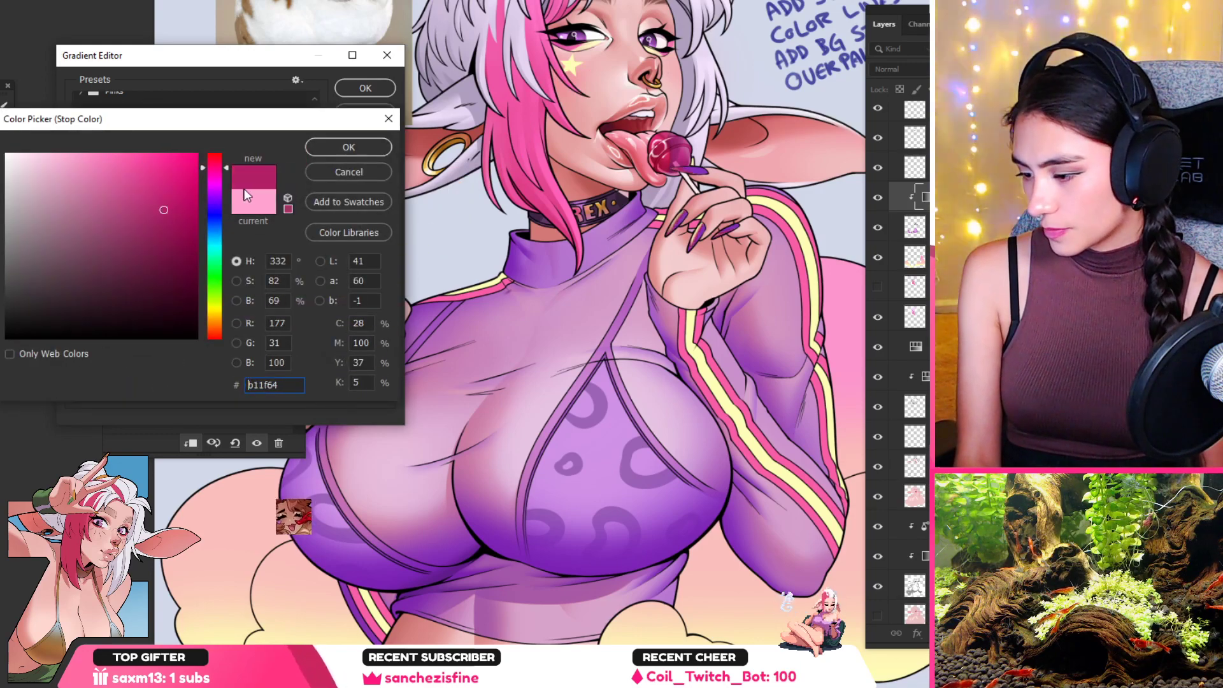
{"action": "left_click", "coordinate": [215, 333]}
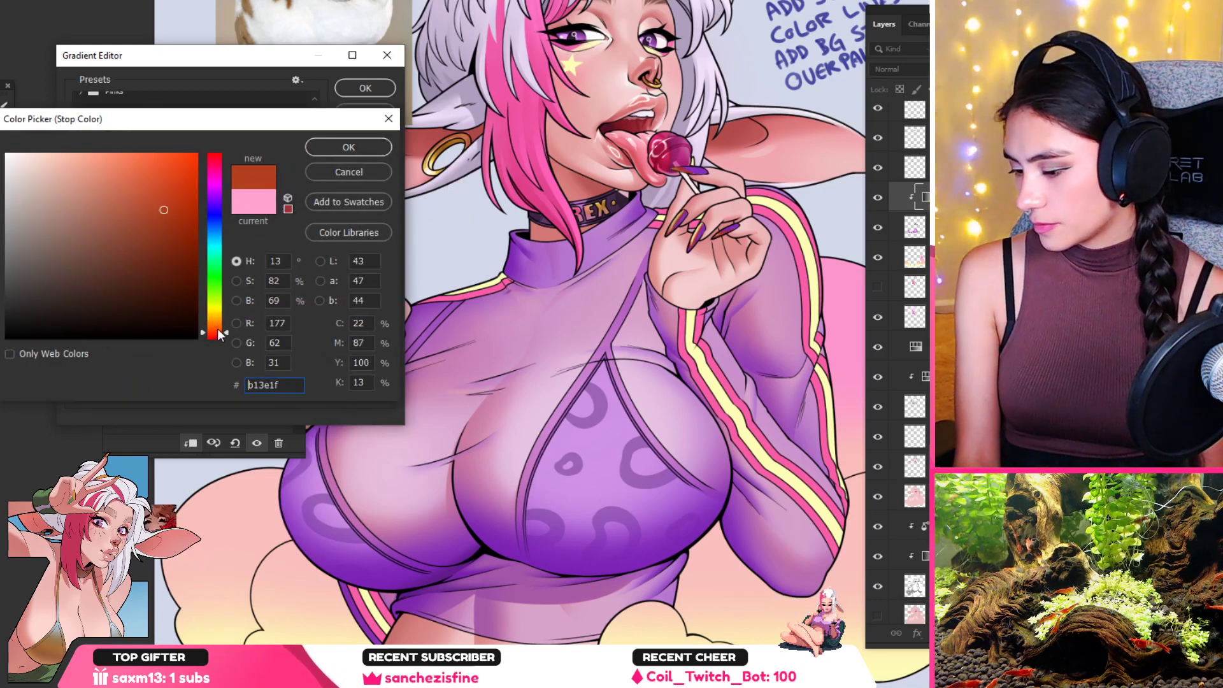
{"action": "left_click", "coordinate": [217, 328]}
{"action": "left_click", "coordinate": [171, 162]}
{"action": "key", "text": "Return"}
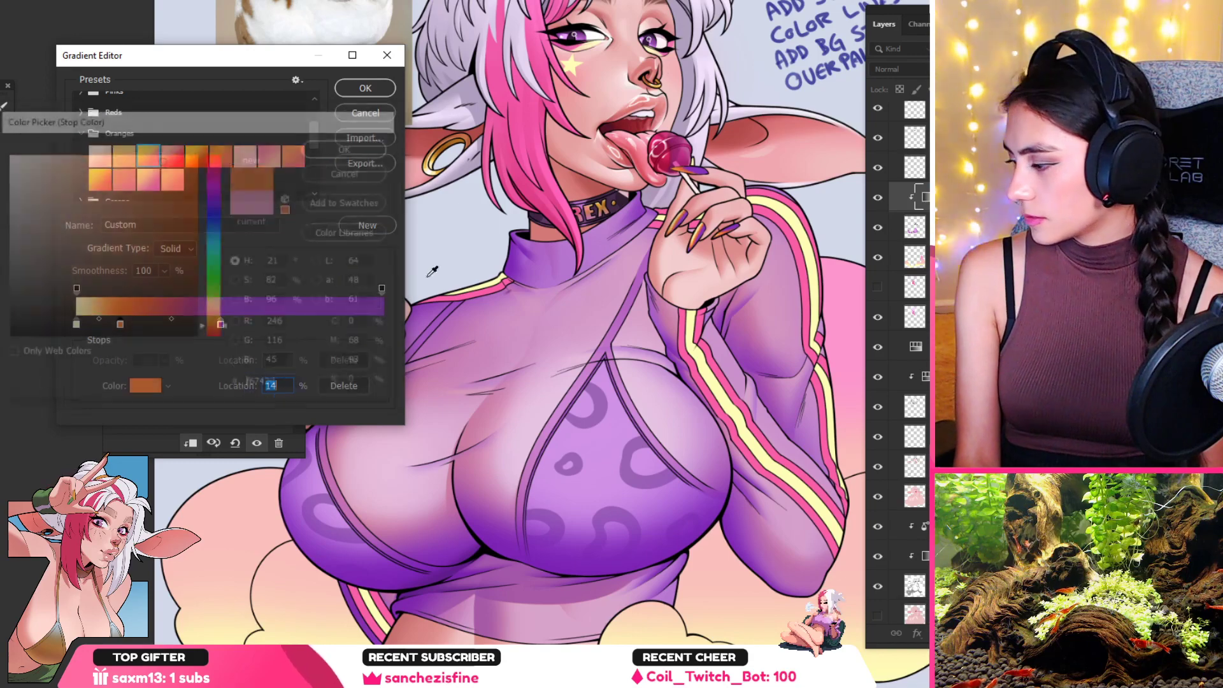
Step: Move the purple stop to 79% and the orange stop to 18%
{"action": "left_click", "coordinate": [236, 325]}
{"action": "left_click_drag", "start_coordinate": [240, 327], "coordinate": [320, 332]}
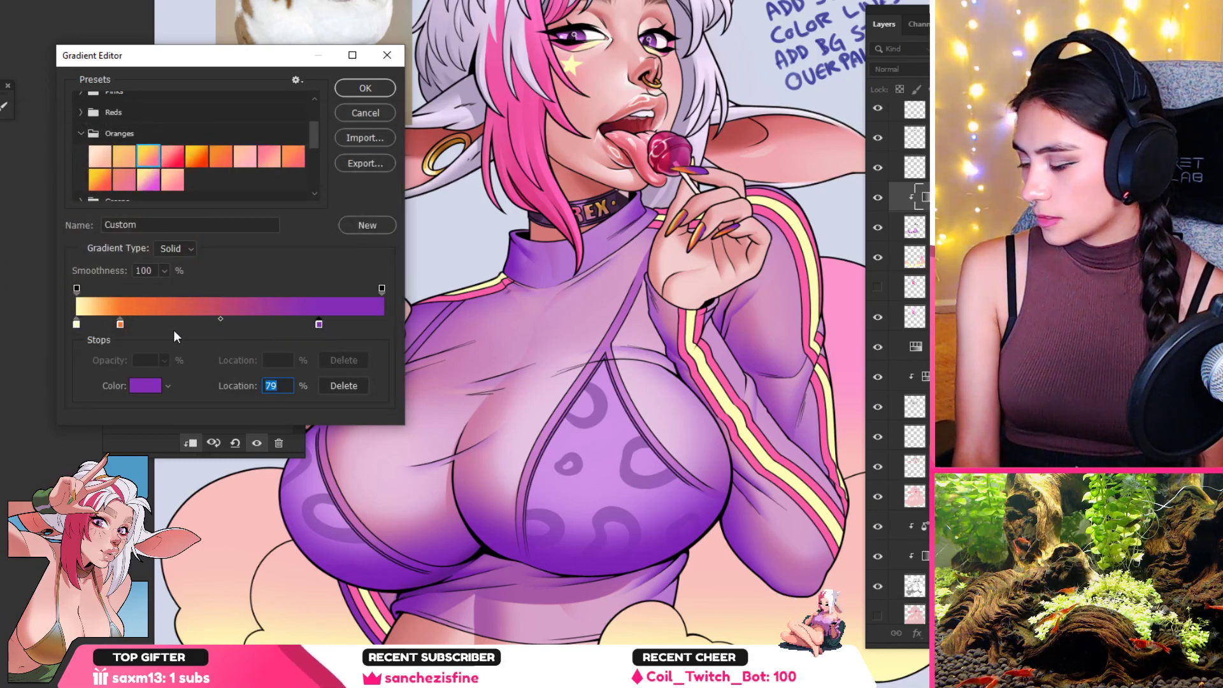
{"action": "left_click_drag", "start_coordinate": [125, 324], "coordinate": [133, 325]}
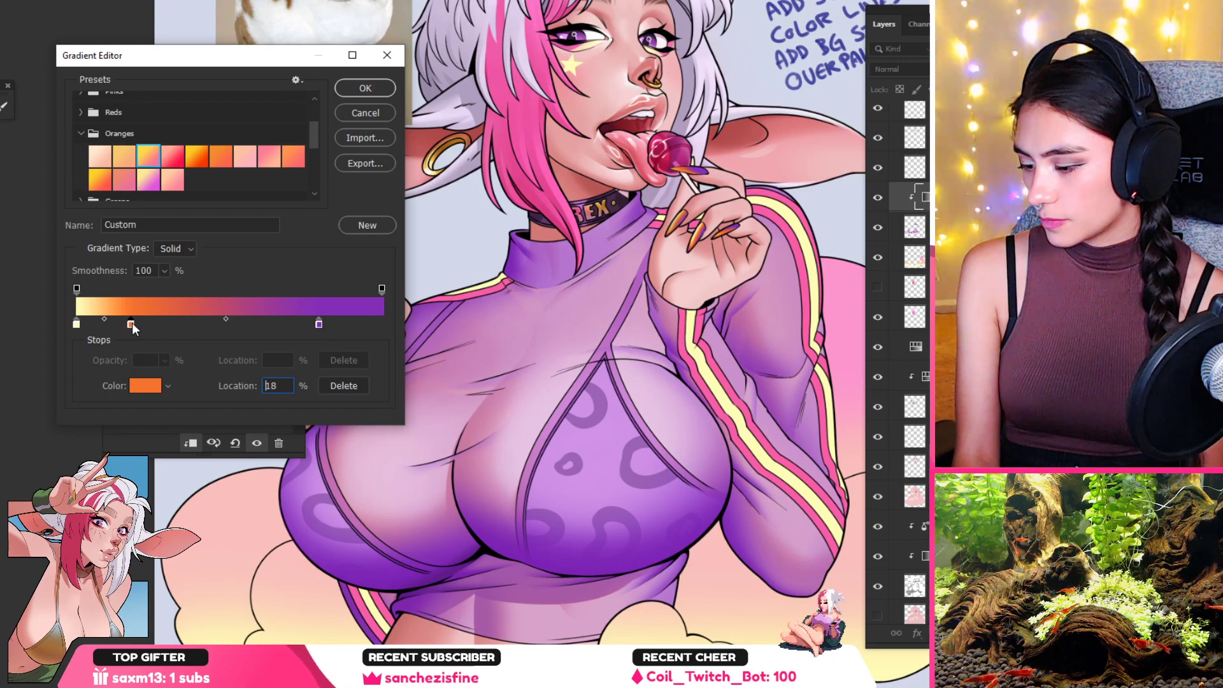
Step: Mirror the pale yellow and orange stops at 100% and 89%, with the purple stop moved to 69%
{"action": "left_click", "coordinate": [76, 324]}
{"action": "left_click", "coordinate": [385, 326]}
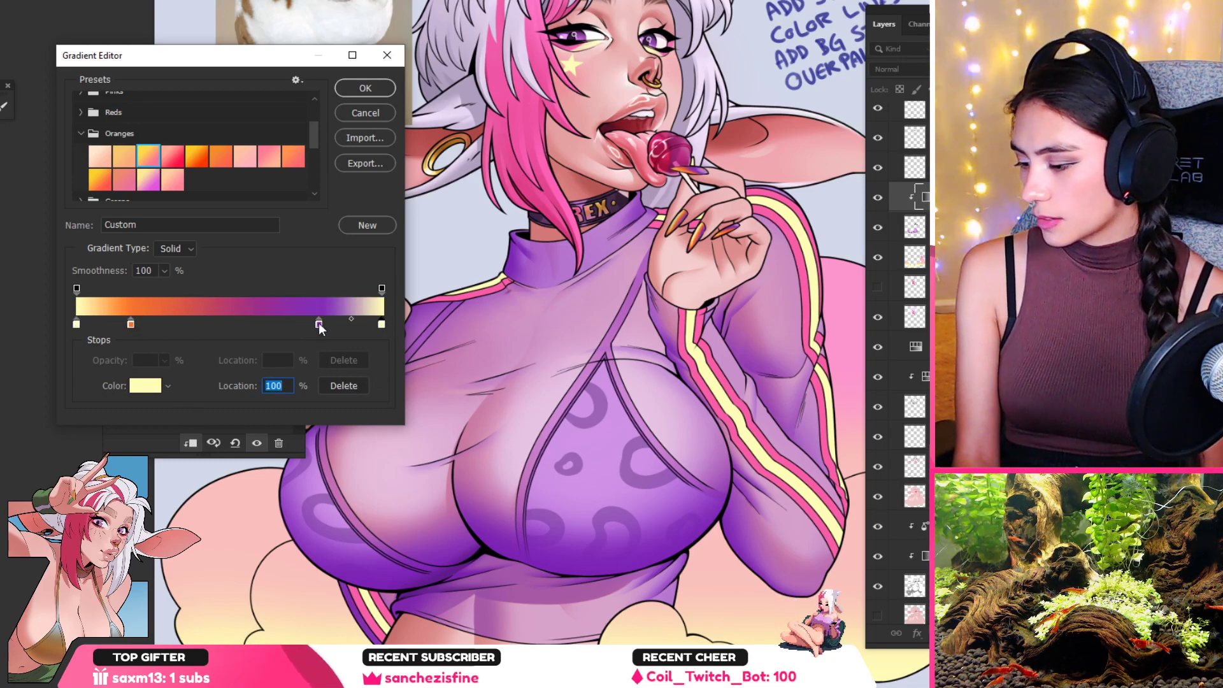
{"action": "left_click", "coordinate": [130, 324]}
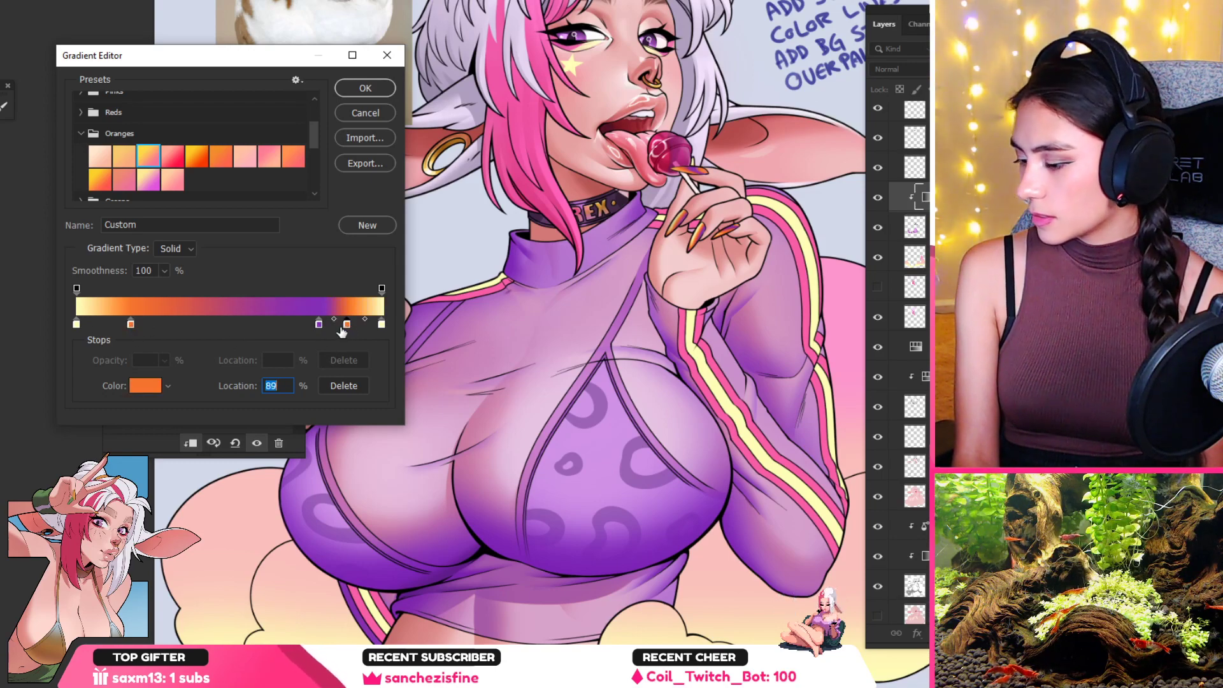
{"action": "left_click_drag", "start_coordinate": [319, 324], "coordinate": [288, 325]}
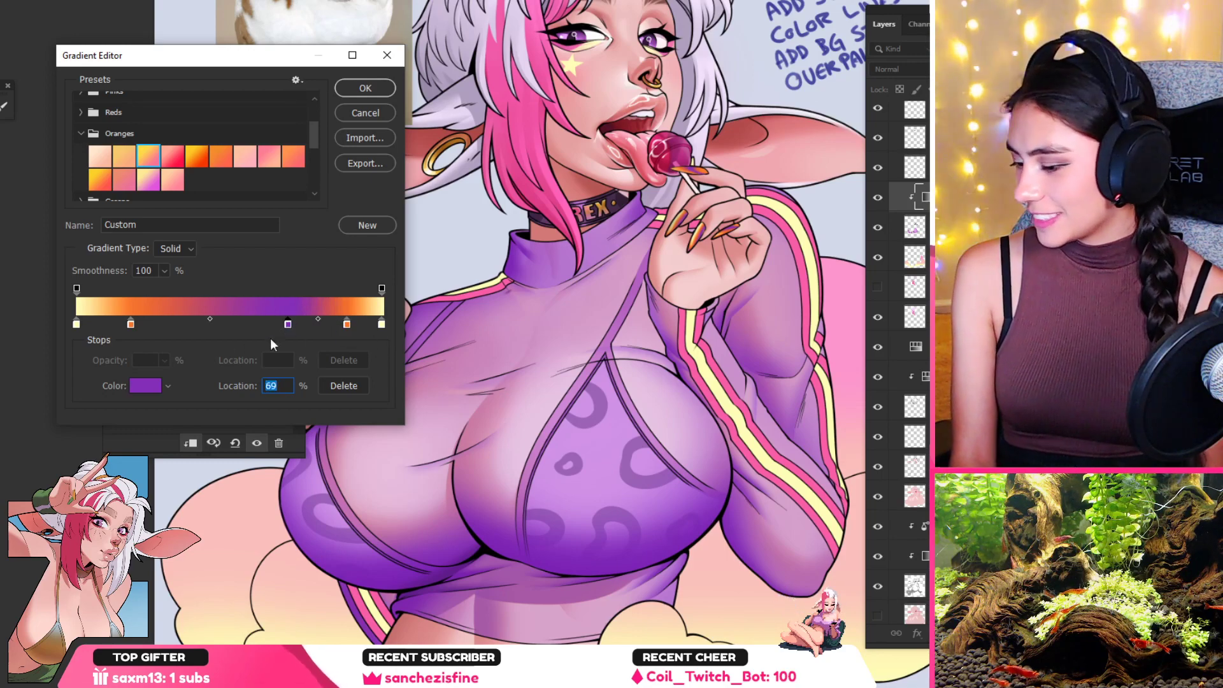
Step: Recolour both orange stops, at 89% and 18%, with the pink sampled from the sleeve stripe (#f95da7 for the 89% stop)
{"action": "left_click", "coordinate": [347, 324]}
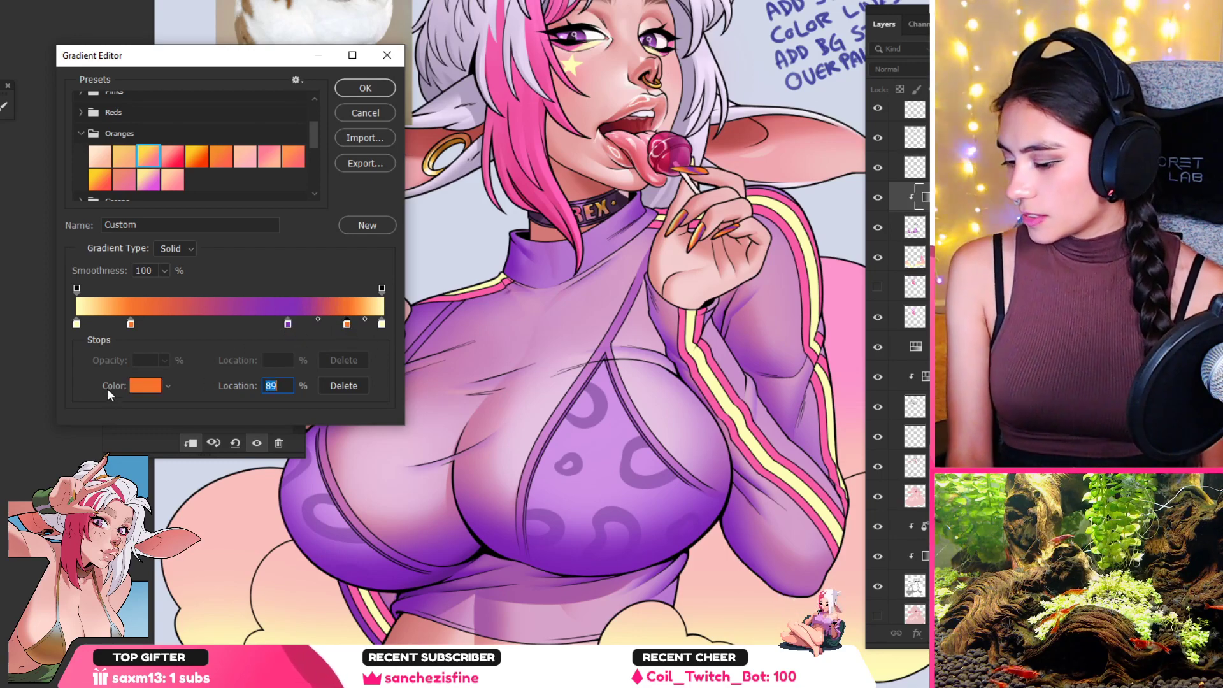
{"action": "left_click", "coordinate": [142, 387]}
{"action": "left_click", "coordinate": [792, 244]}
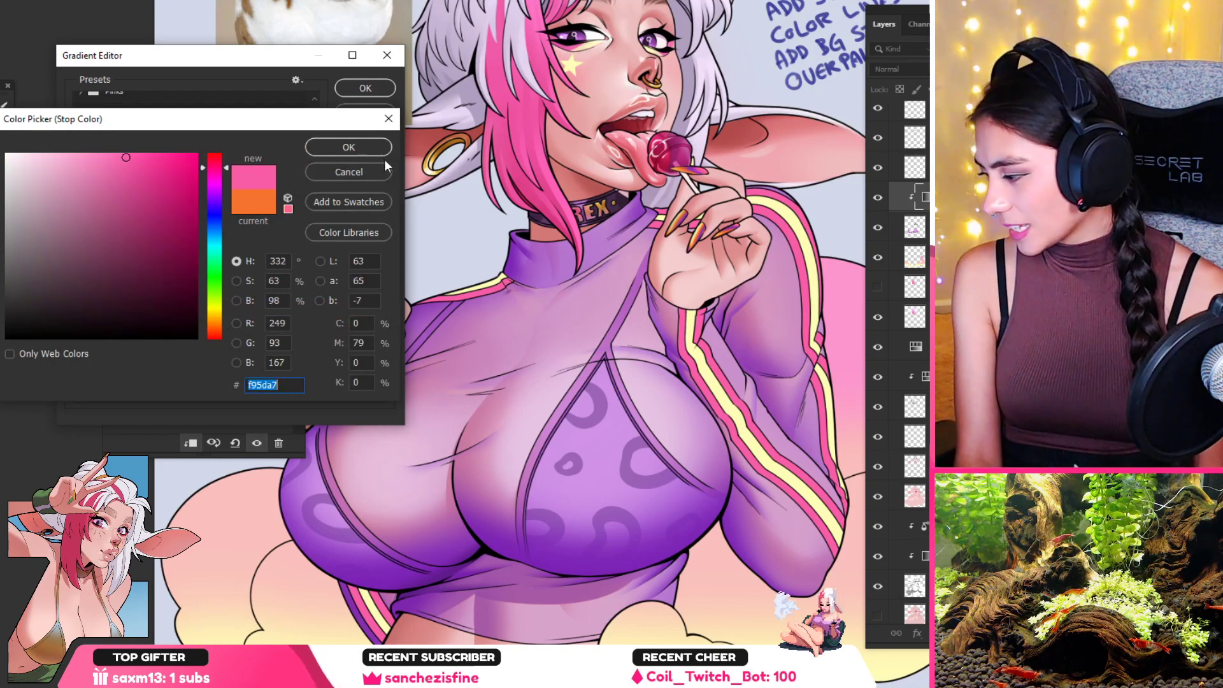
{"action": "key", "text": "Return"}
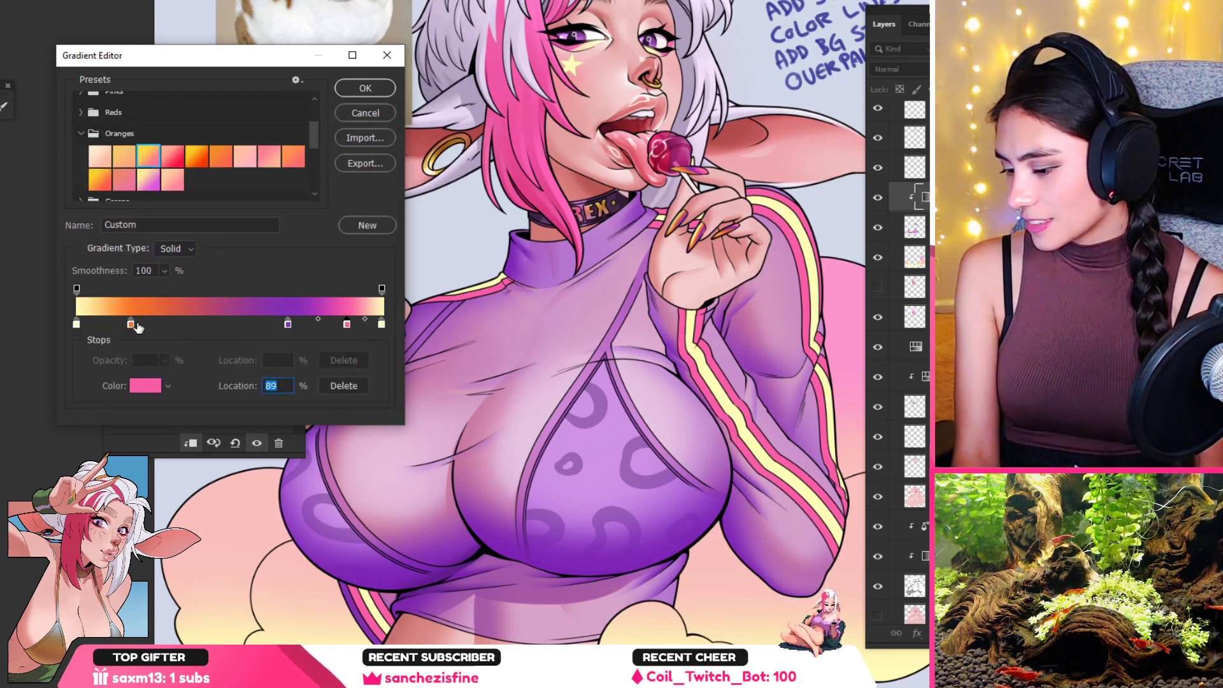
{"action": "double_click", "coordinate": [131, 325]}
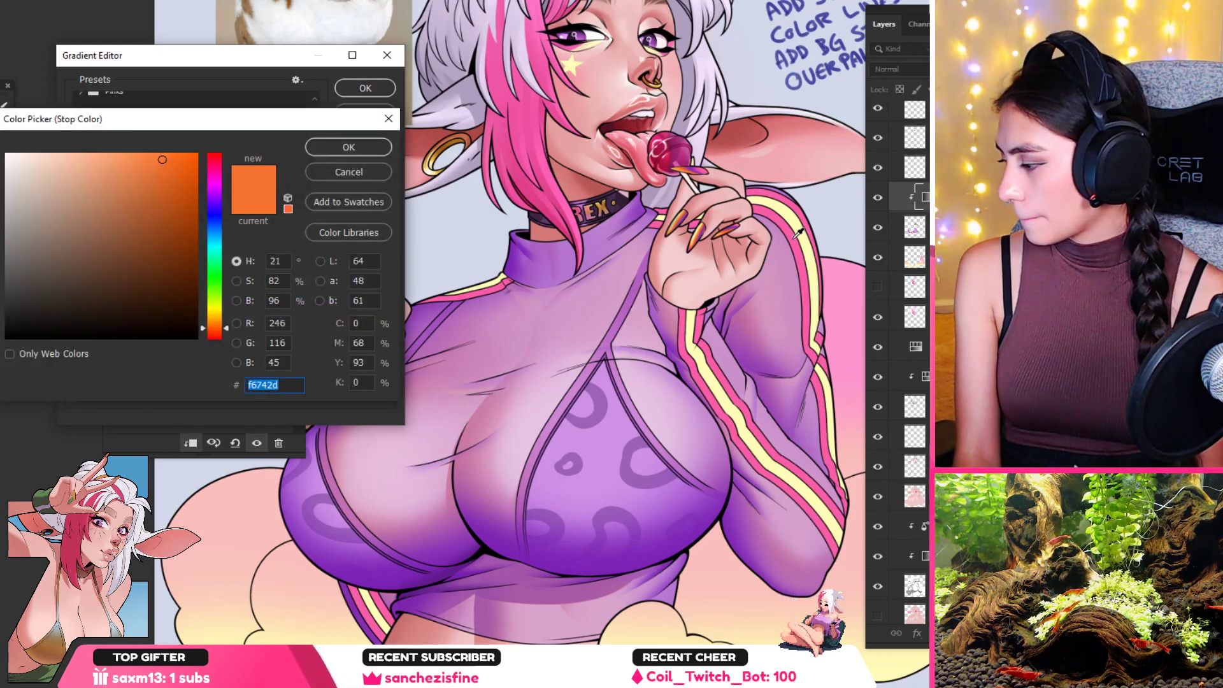
{"action": "left_click", "coordinate": [796, 237]}
{"action": "key", "text": "Return"}
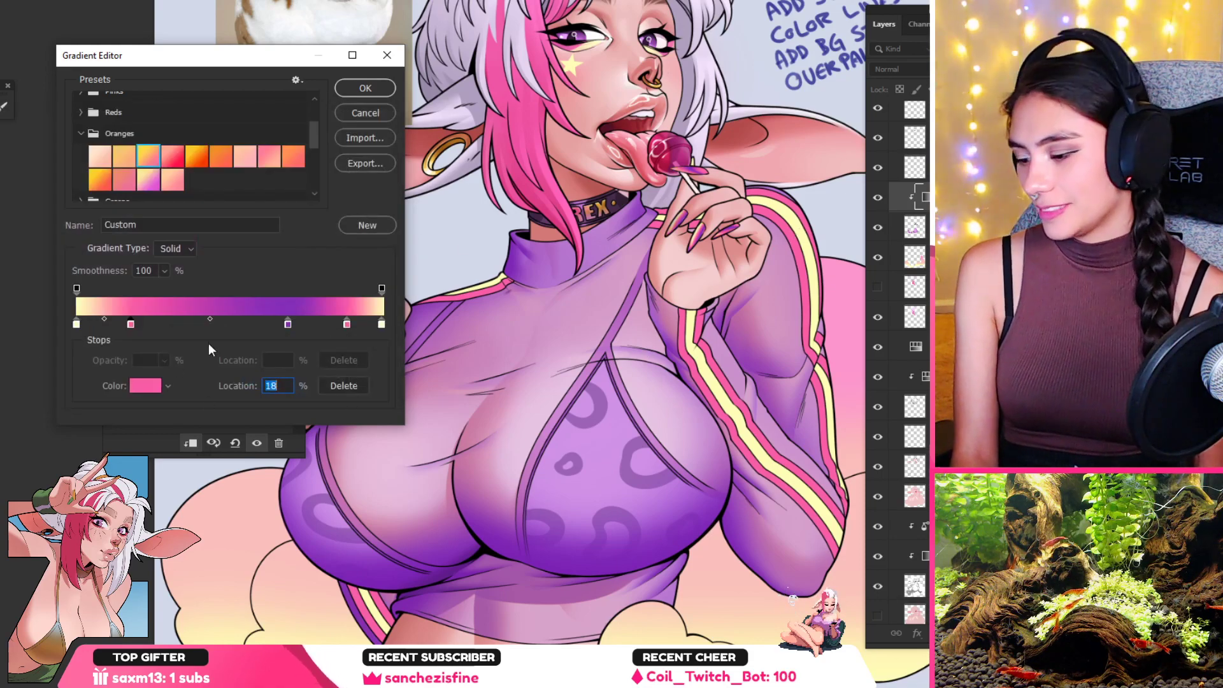
Step: Set the midpoint between the first pink and purple stops to 28%, and try the gradient without its pale yellow start
{"action": "left_click_drag", "start_coordinate": [211, 319], "coordinate": [177, 318]}
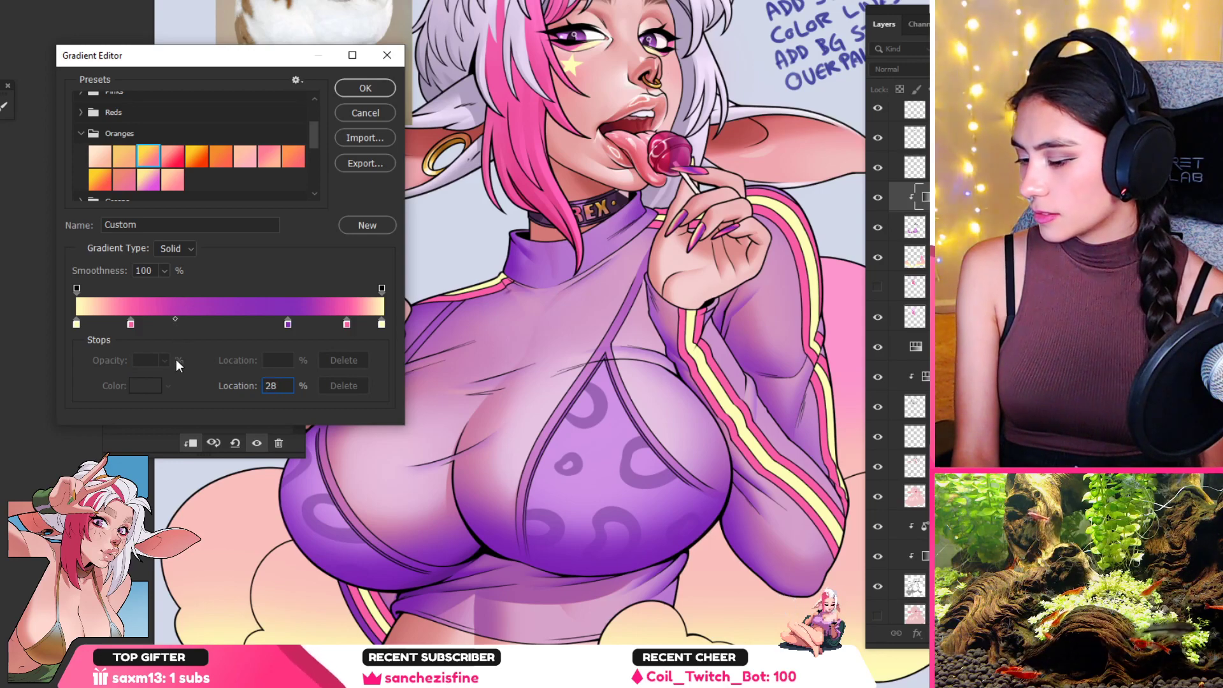
{"action": "left_click_drag", "start_coordinate": [76, 324], "coordinate": [75, 367]}
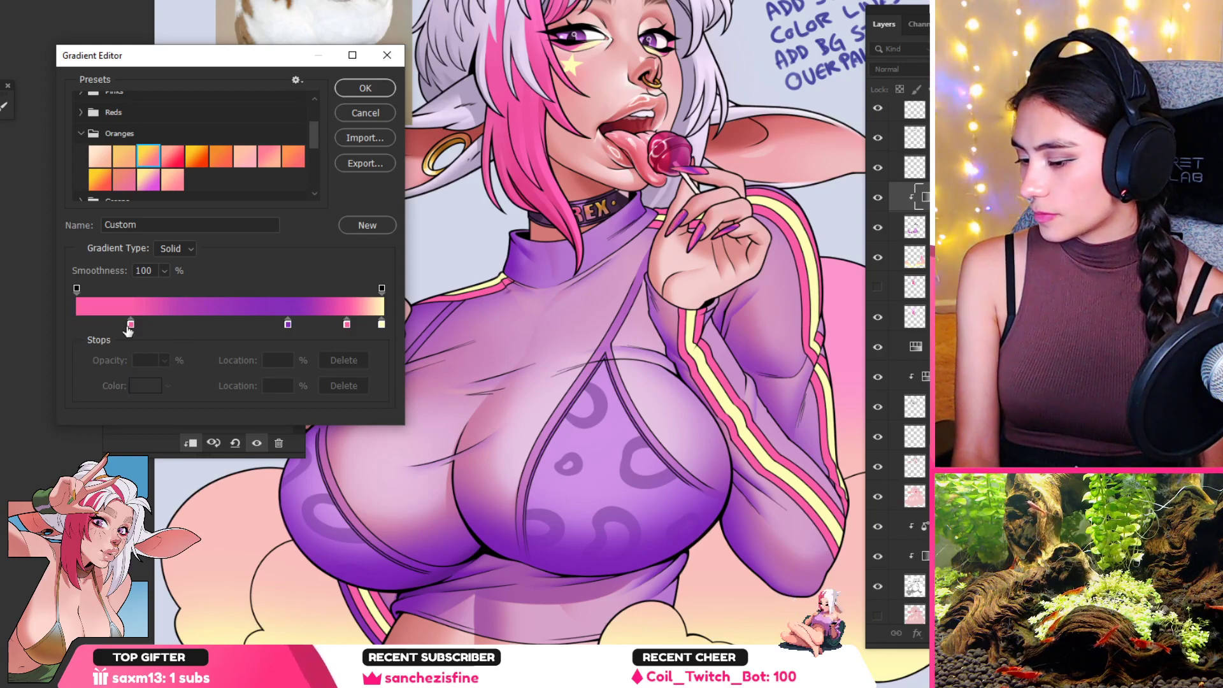
{"action": "key", "text": "ctrl+z"}
Step: Remove the pale yellow and pink stops at the gradient's start, and place the purple stop at 21% and the remaining pink one at 63%
{"action": "left_click_drag", "start_coordinate": [287, 325], "coordinate": [191, 327]}
{"action": "left_click_drag", "start_coordinate": [77, 324], "coordinate": [79, 364]}
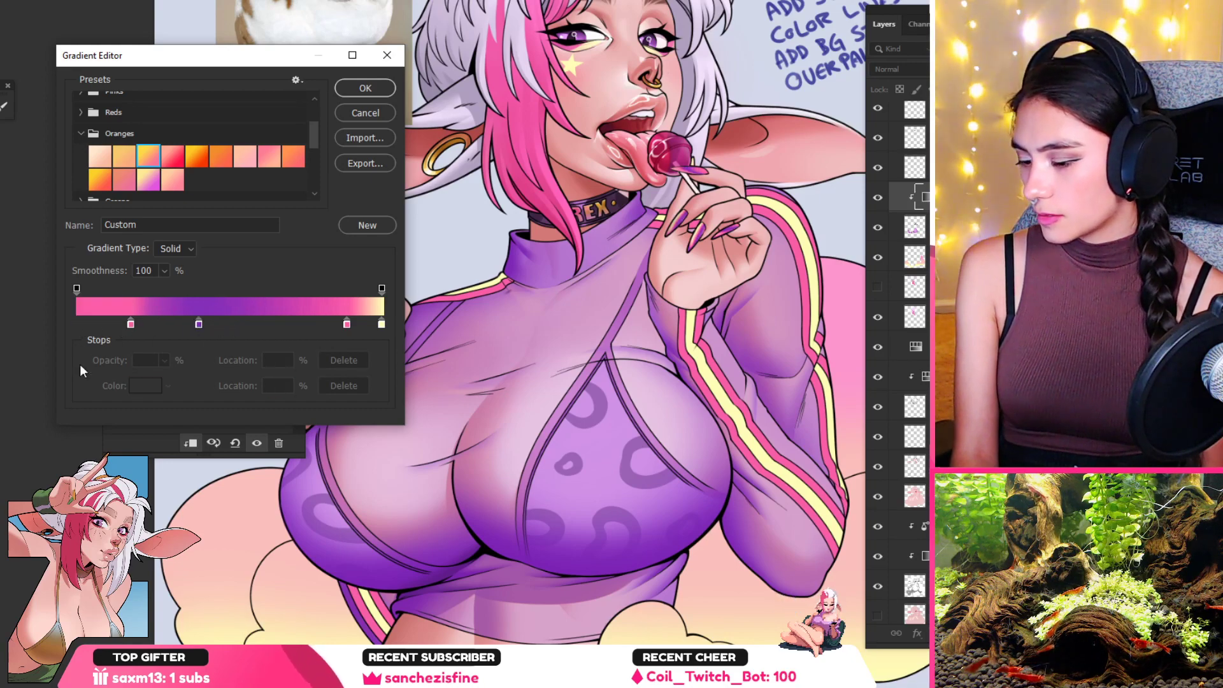
{"action": "left_click_drag", "start_coordinate": [130, 324], "coordinate": [346, 372]}
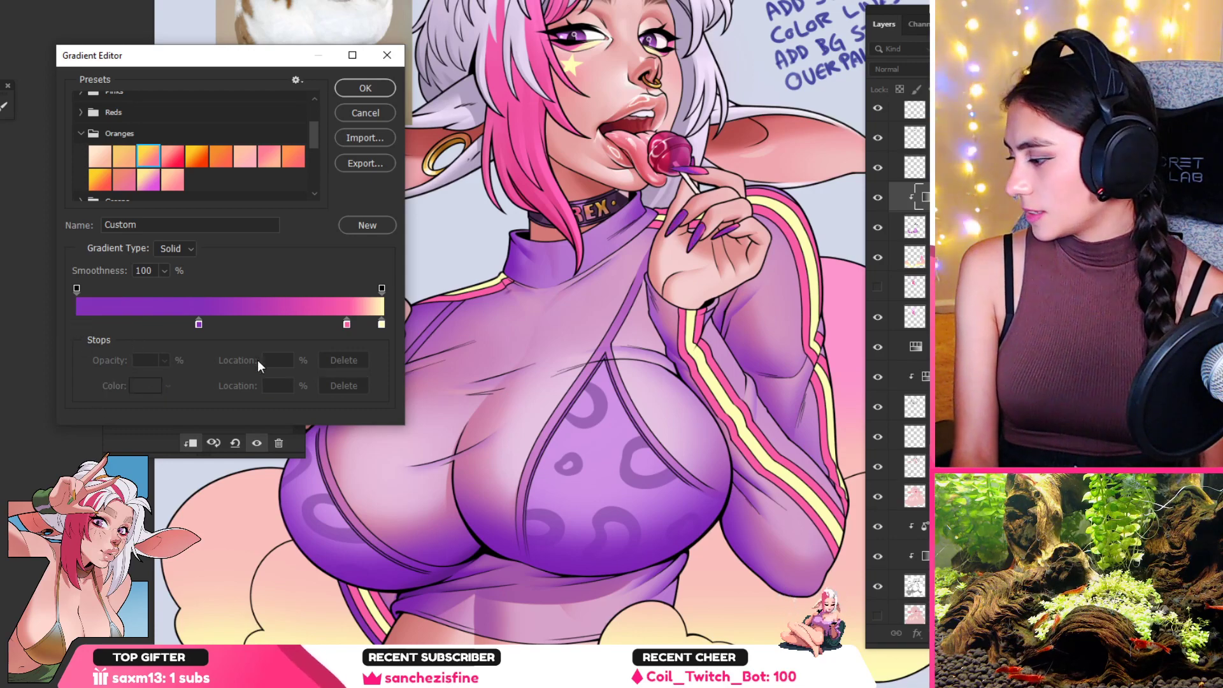
{"action": "left_click_drag", "start_coordinate": [199, 325], "coordinate": [142, 324]}
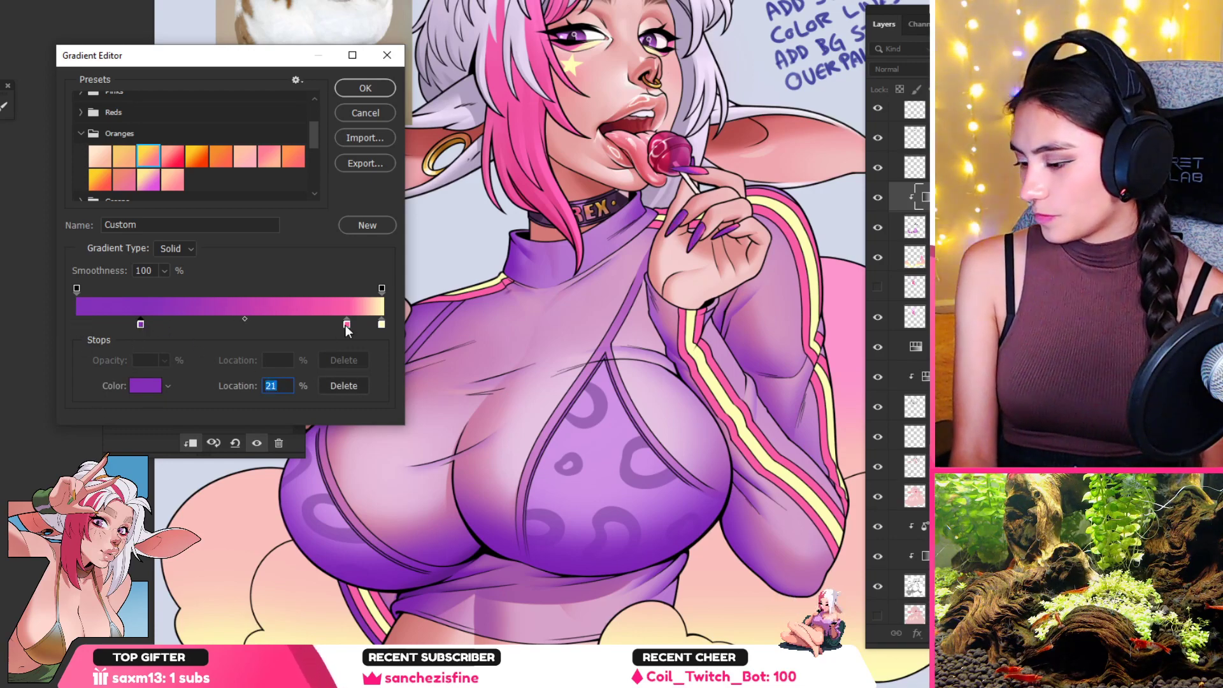
{"action": "left_click_drag", "start_coordinate": [347, 324], "coordinate": [271, 326]}
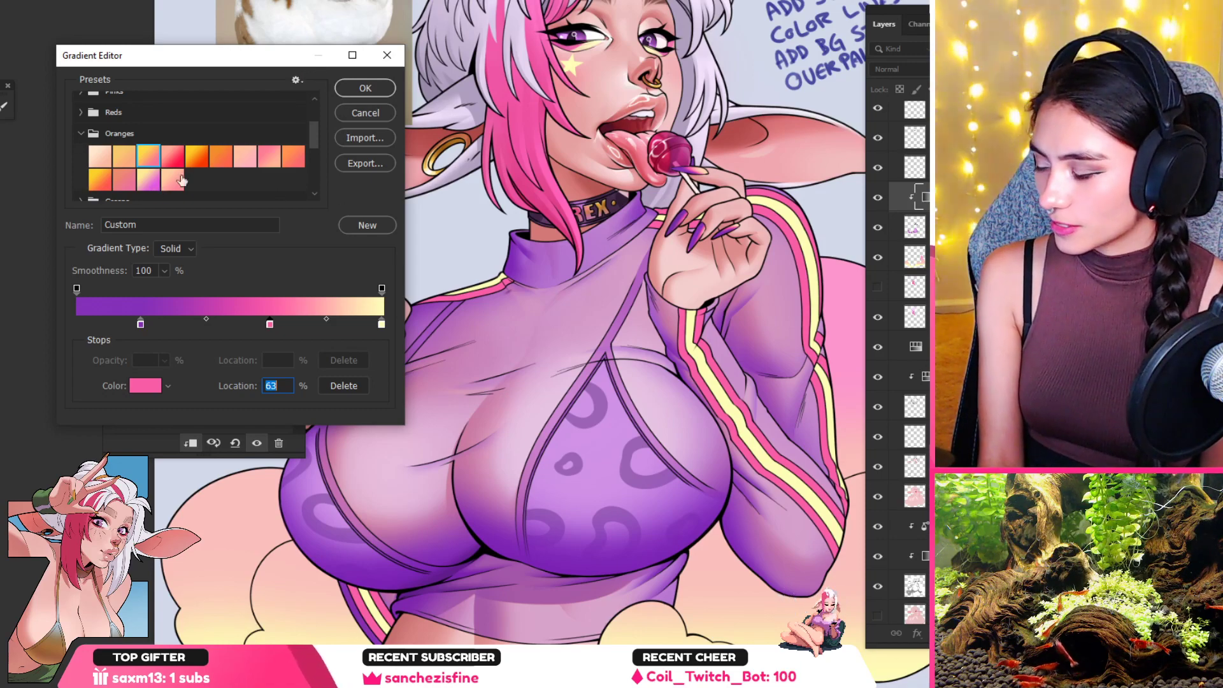
Step: Try the presets Purple_02, Purple_21, Purple_07 and Purple_04 on the nails' gradient map
{"action": "scroll", "coordinate": [127, 169], "scroll_direction": "up", "scroll_amount": 4}
{"action": "left_click", "coordinate": [82, 144]}
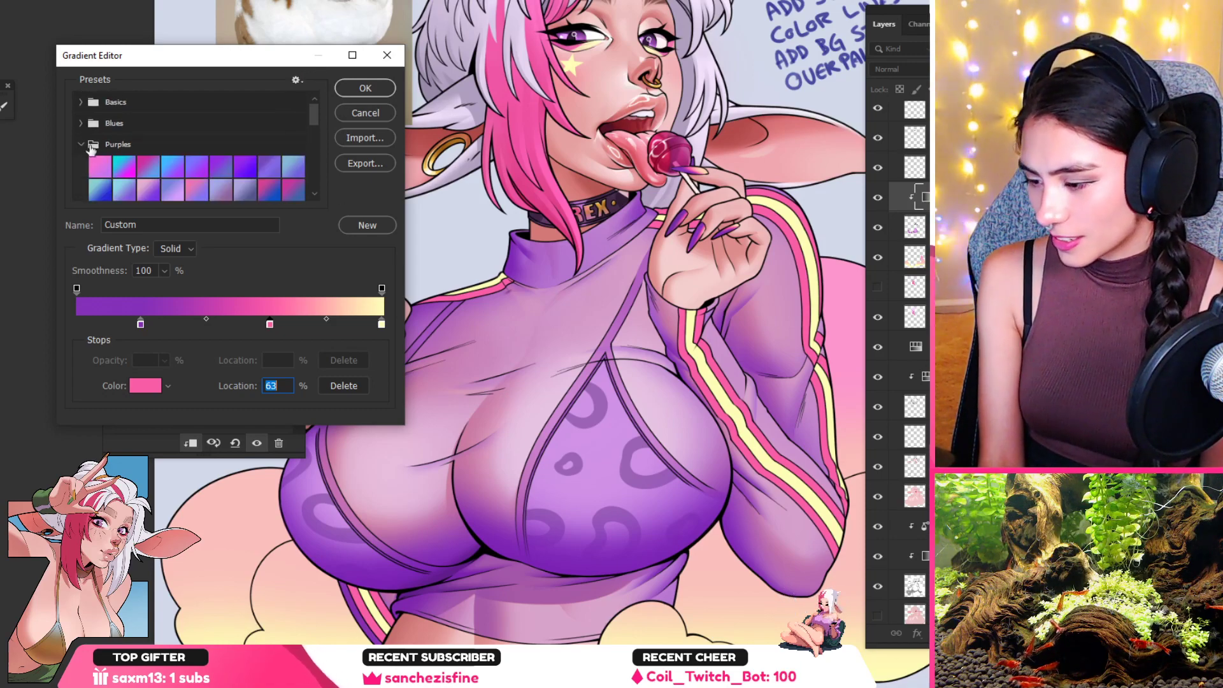
{"action": "left_click", "coordinate": [130, 157]}
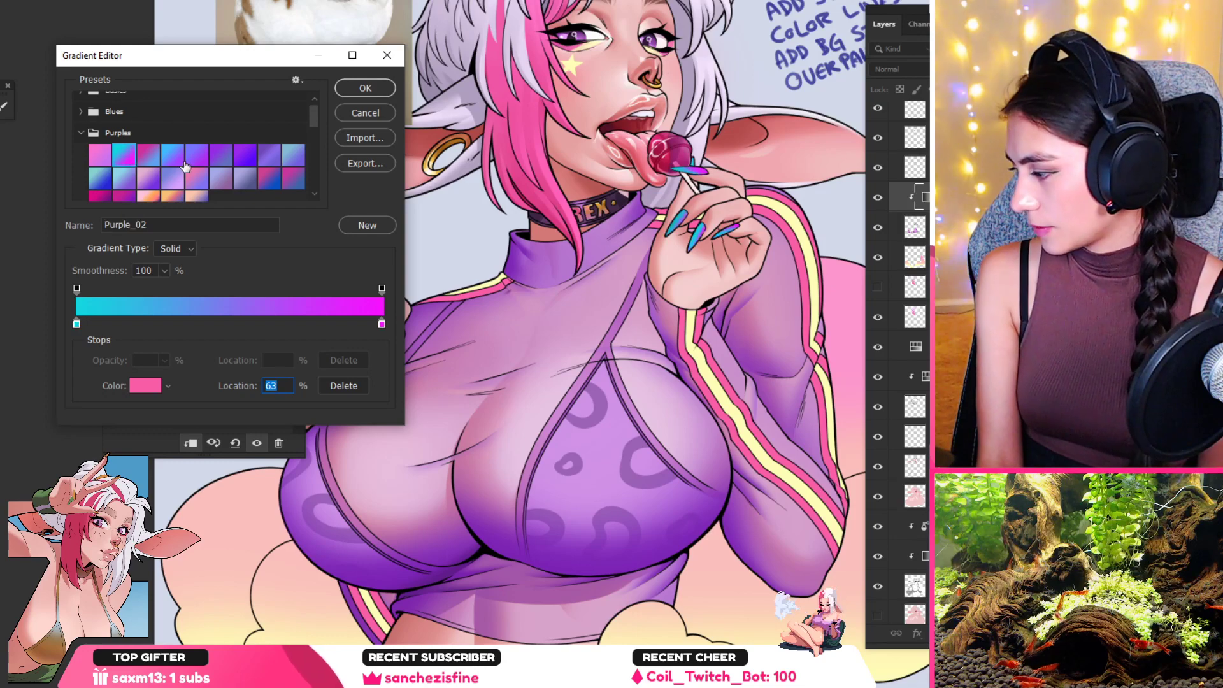
{"action": "left_click", "coordinate": [148, 195]}
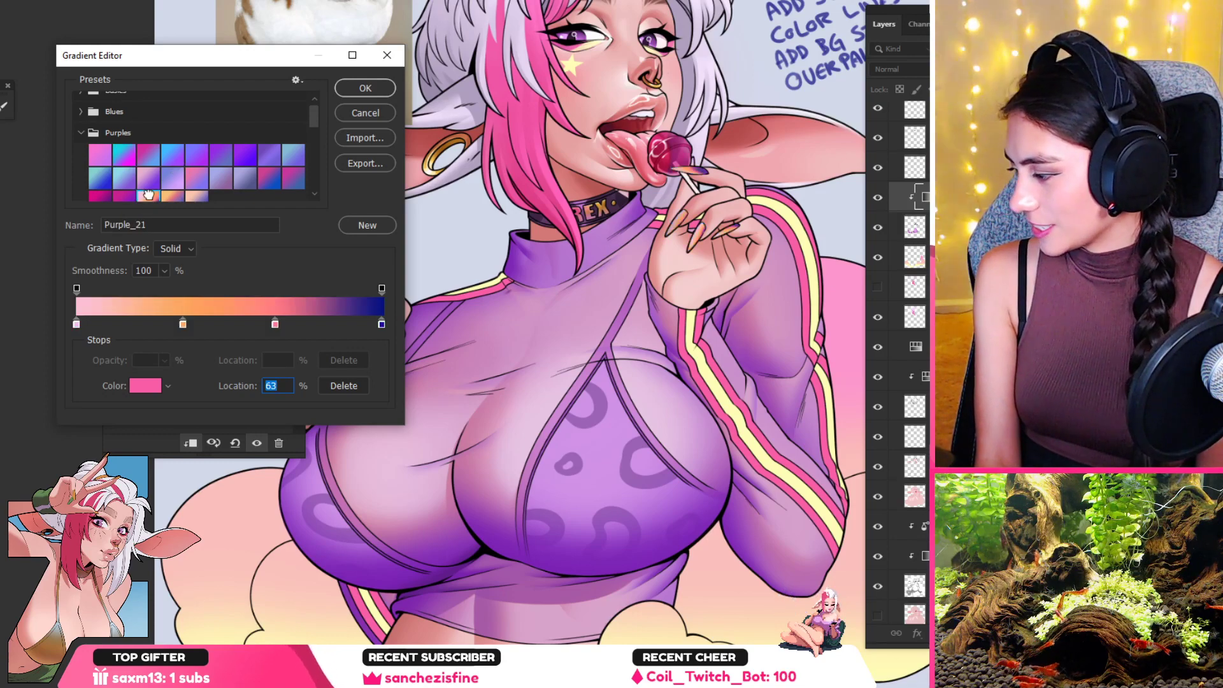
{"action": "left_click", "coordinate": [291, 160]}
{"action": "left_click", "coordinate": [246, 157]}
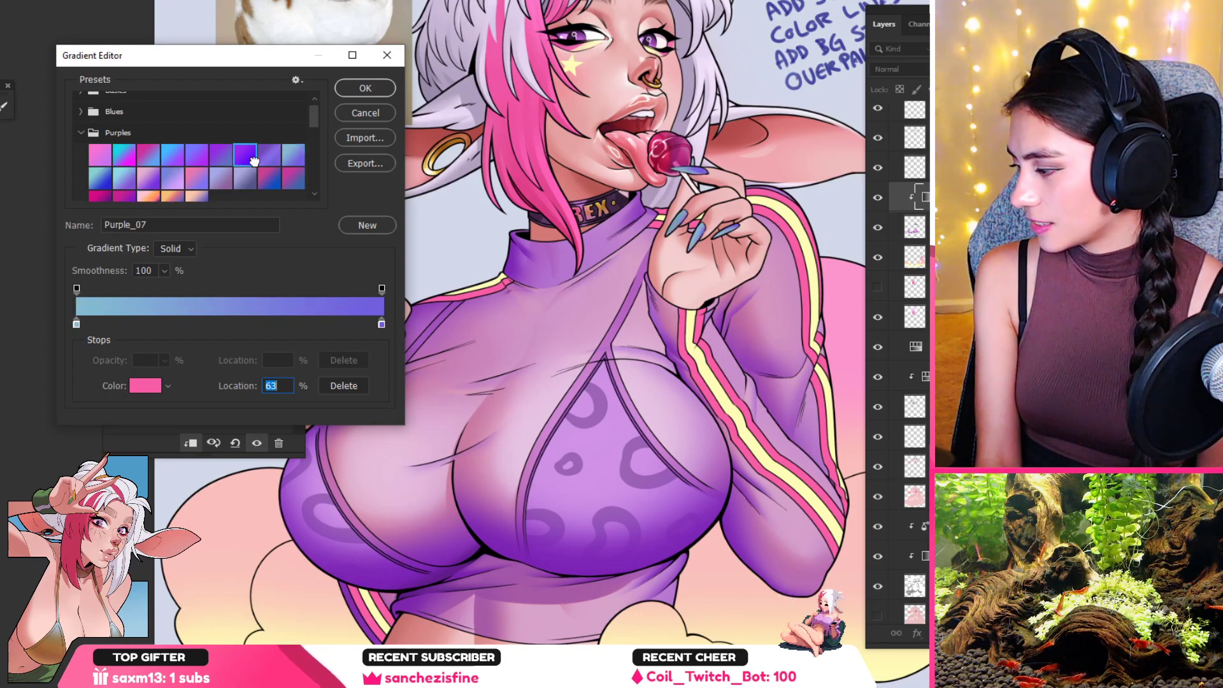
{"action": "left_click", "coordinate": [186, 156]}
{"action": "left_click", "coordinate": [170, 160]}
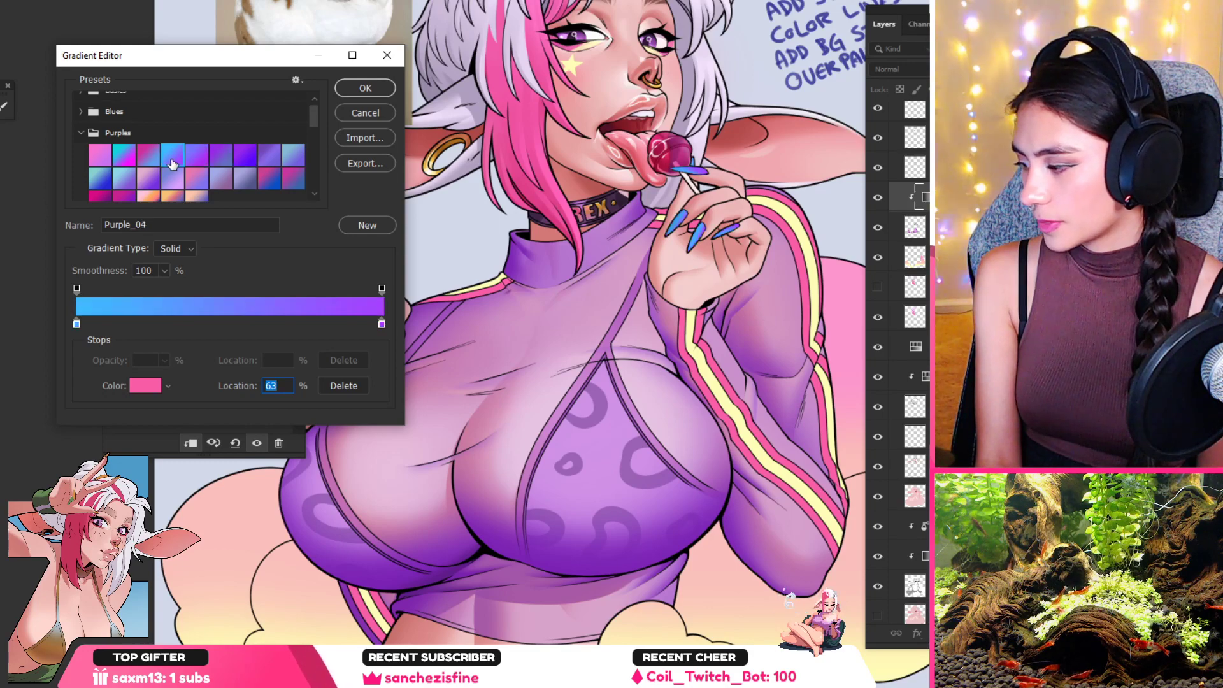
Step: Compare the warmer presets Purple_21, Purple_23 and Purple_19 on the nails
{"action": "scroll", "coordinate": [171, 164], "scroll_direction": "down", "scroll_amount": 3}
{"action": "left_click", "coordinate": [150, 132]}
{"action": "left_click", "coordinate": [198, 132]}
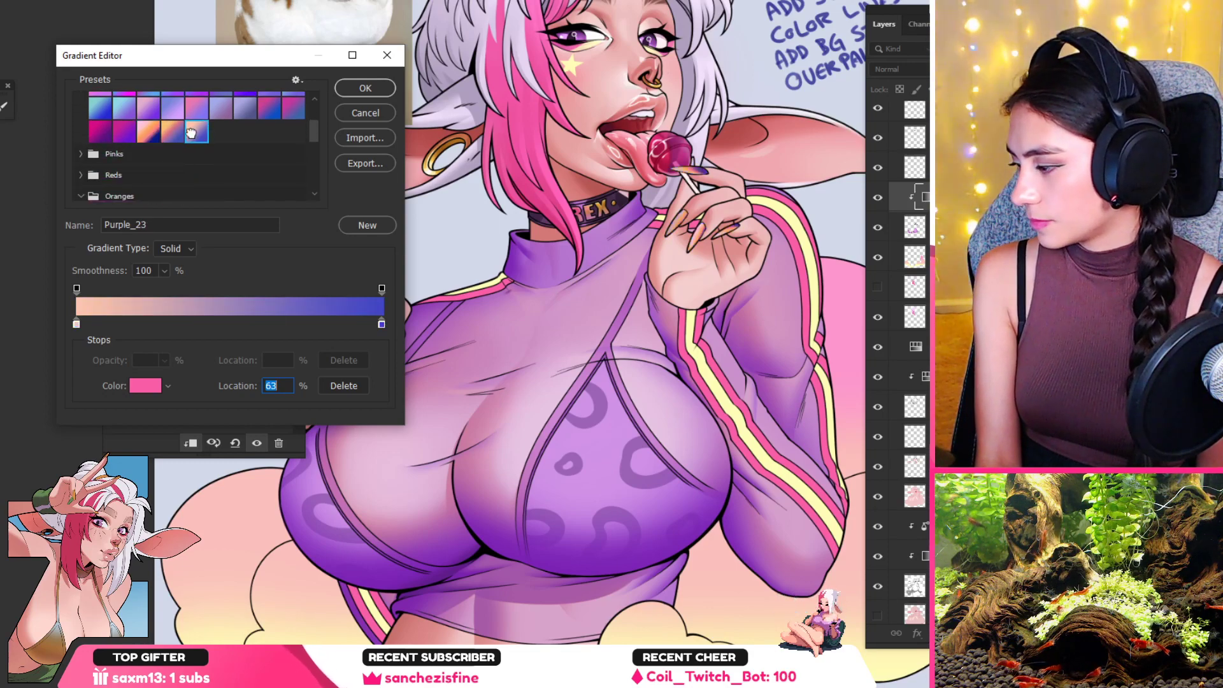
{"action": "left_click", "coordinate": [108, 140]}
Step: Apply the Blue_17 preset from the Blues group to the nails' gradient map
{"action": "scroll", "coordinate": [217, 166], "scroll_direction": "up", "scroll_amount": 3}
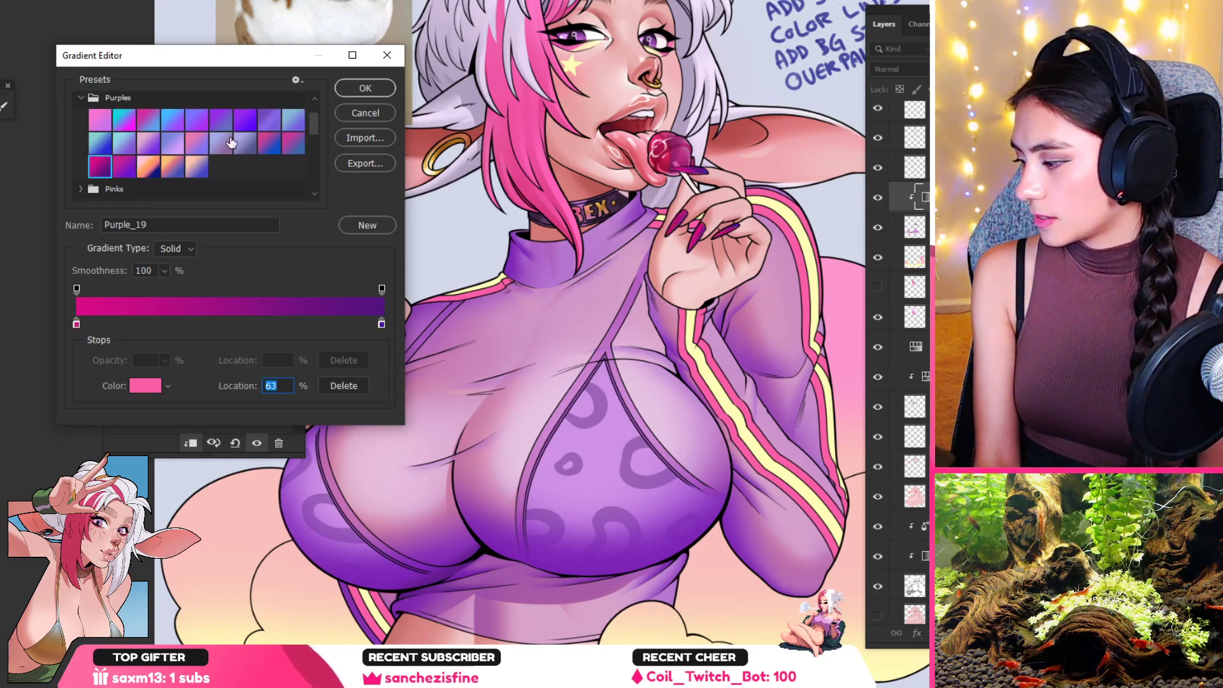
{"action": "left_click", "coordinate": [80, 123]}
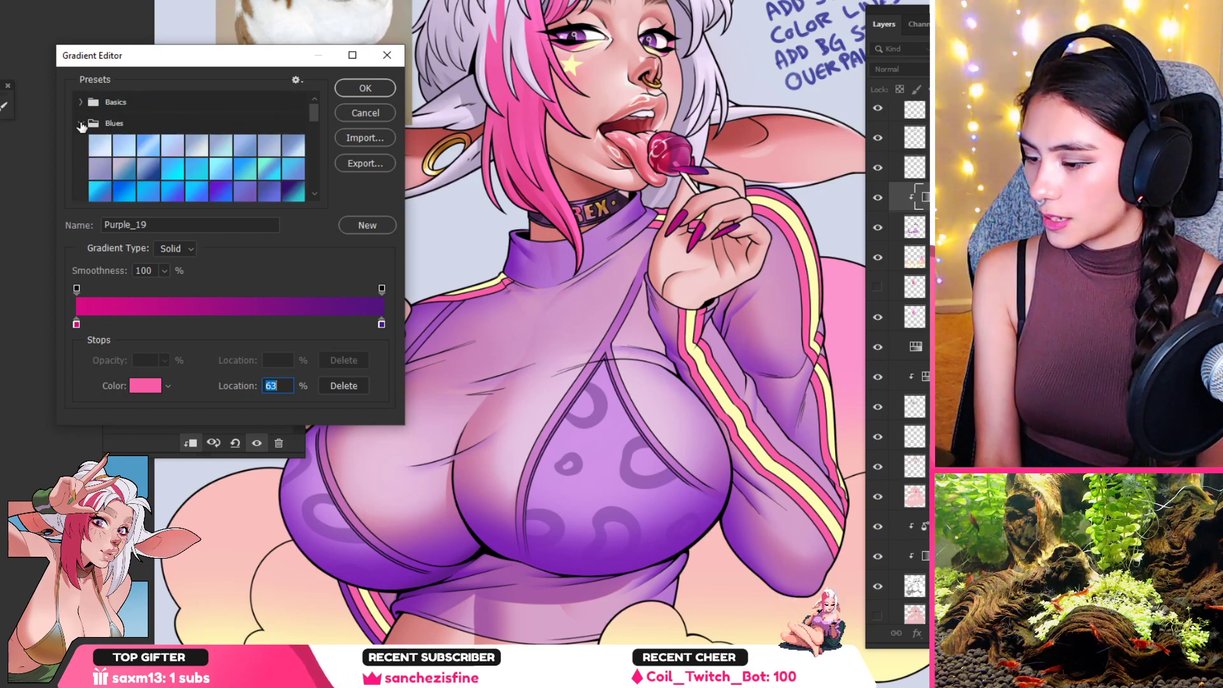
{"action": "left_click", "coordinate": [269, 171]}
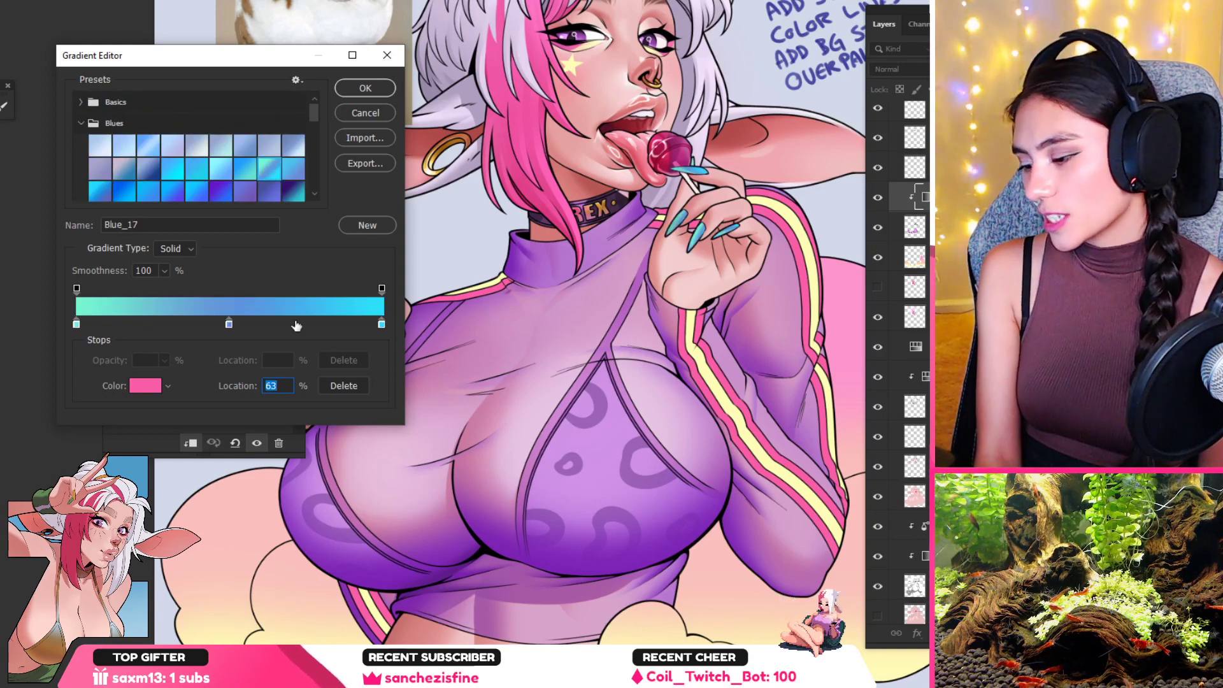
Step: Try recolouring the gradient's end stop at 100% with a more saturated version of the sleeve's pale yellow, #fffd7e
{"action": "left_click", "coordinate": [382, 325]}
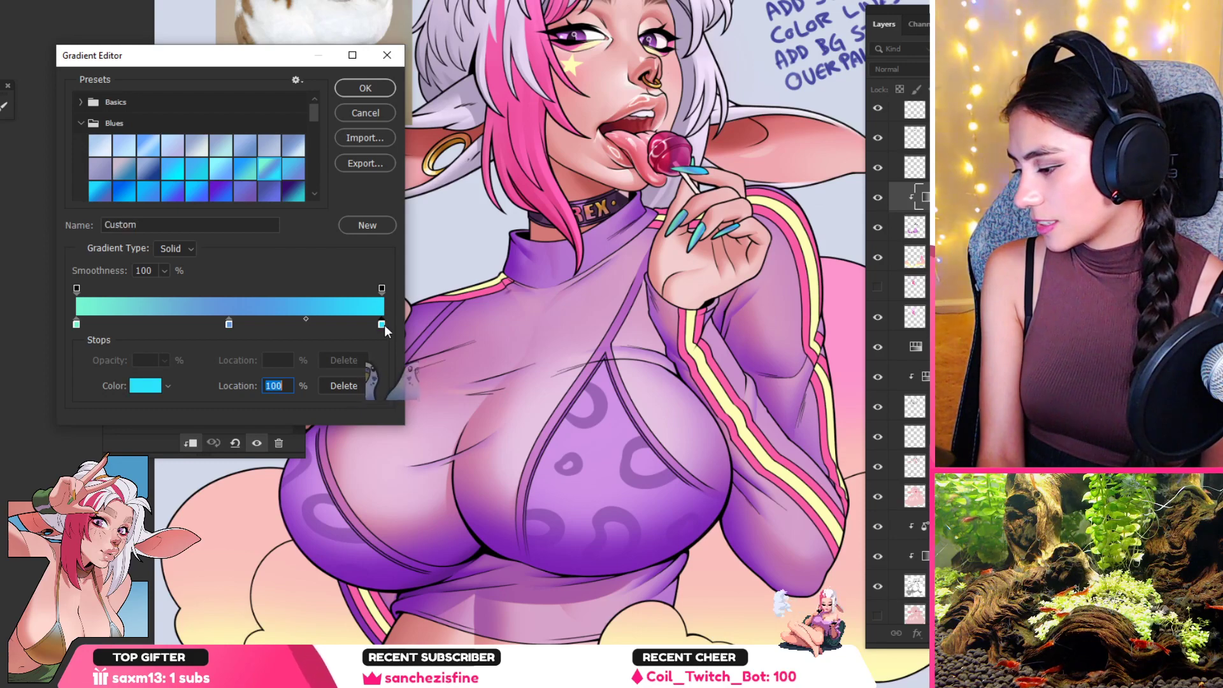
{"action": "left_click", "coordinate": [144, 387]}
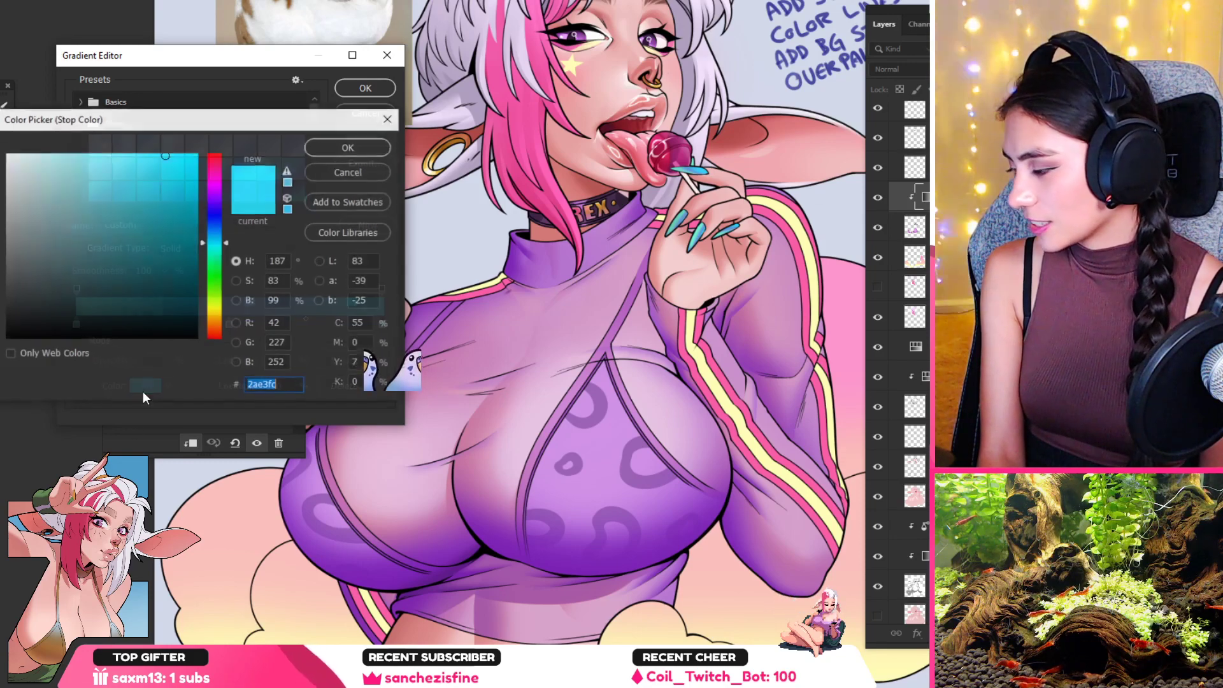
{"action": "left_click", "coordinate": [788, 210]}
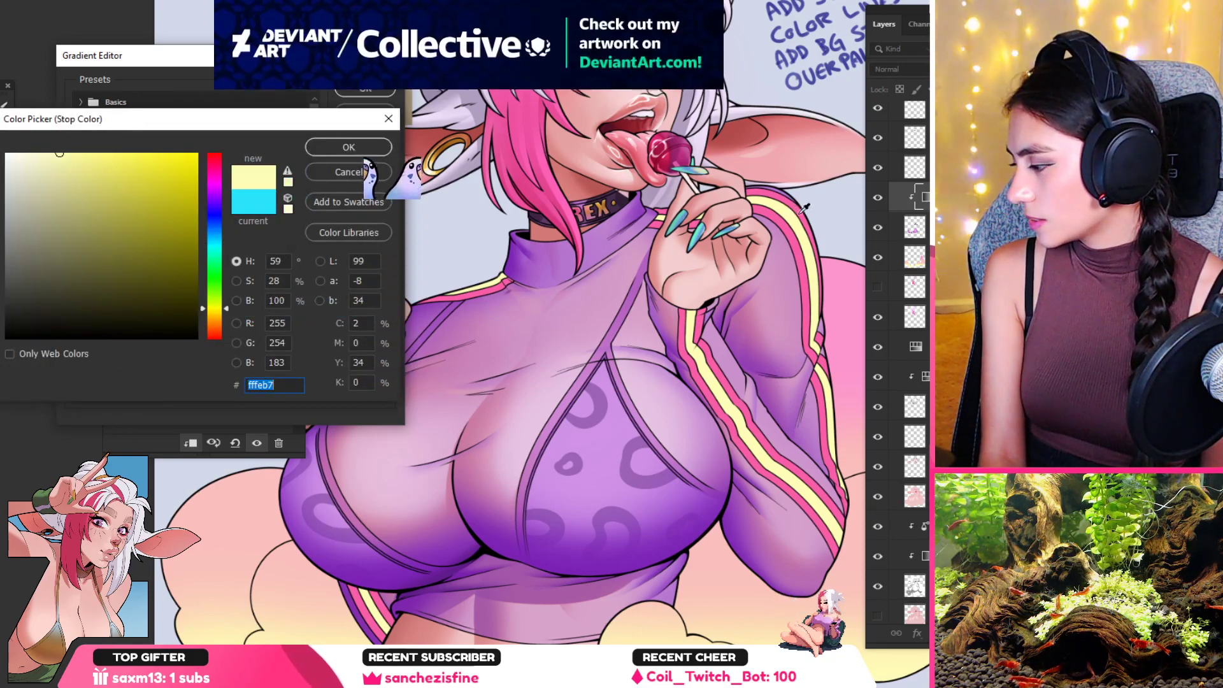
{"action": "left_click", "coordinate": [103, 153]}
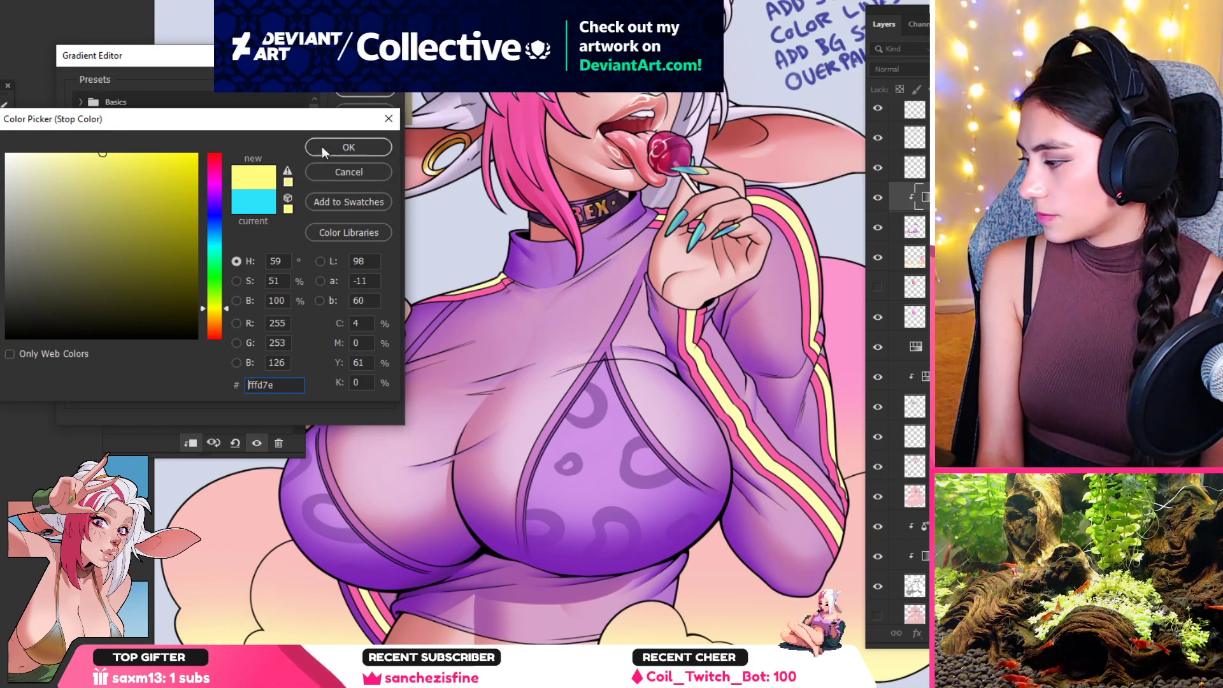
{"action": "left_click", "coordinate": [366, 146]}
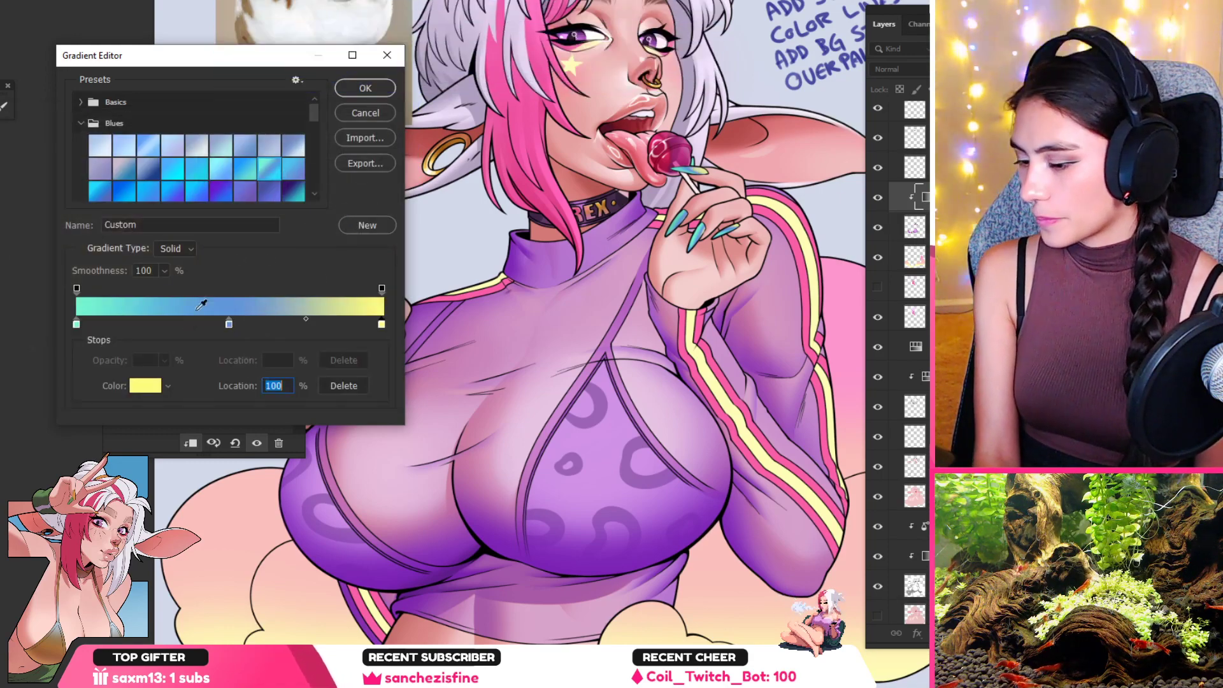
Step: Try recolouring the middle stop at 50% with purple #a060db
{"action": "left_click", "coordinate": [229, 324]}
{"action": "left_click", "coordinate": [150, 385]}
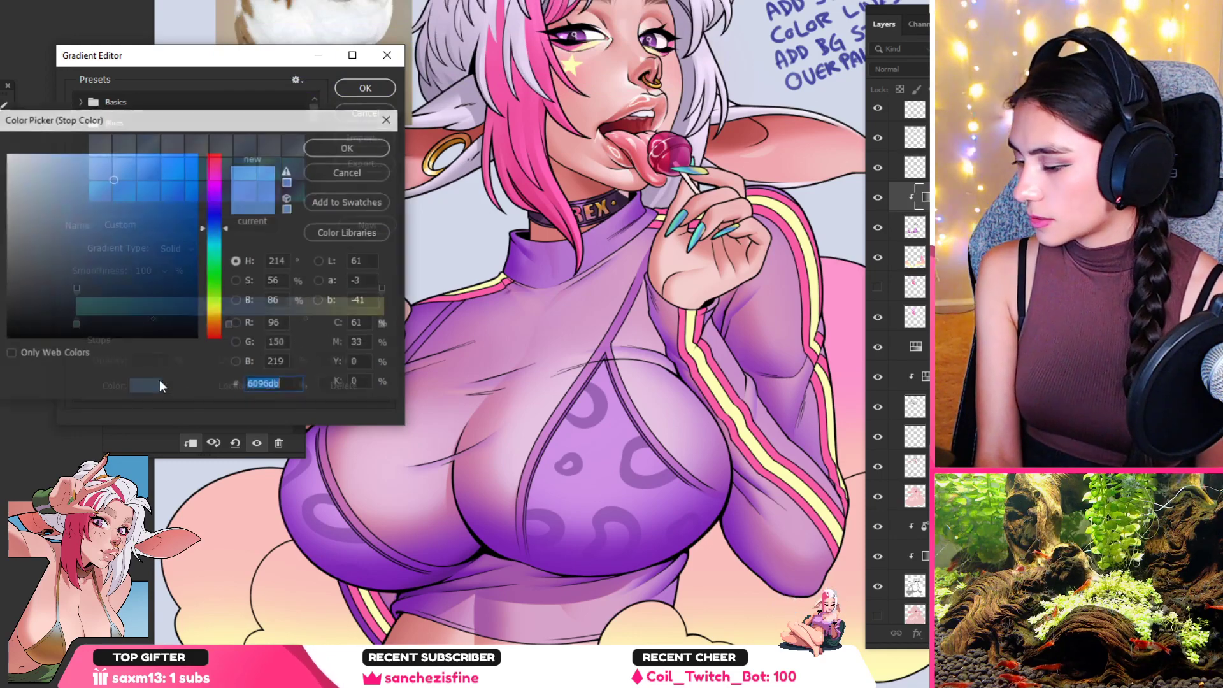
{"action": "left_click_drag", "start_coordinate": [229, 226], "coordinate": [234, 201]}
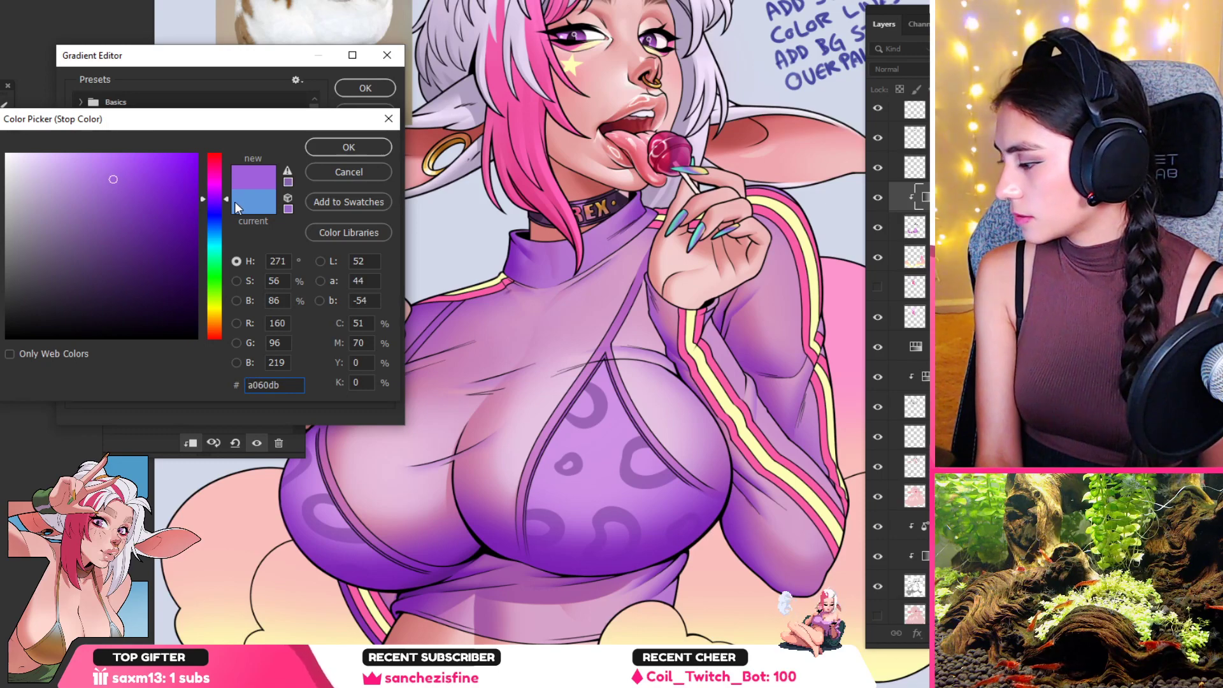
{"action": "key", "text": "Return"}
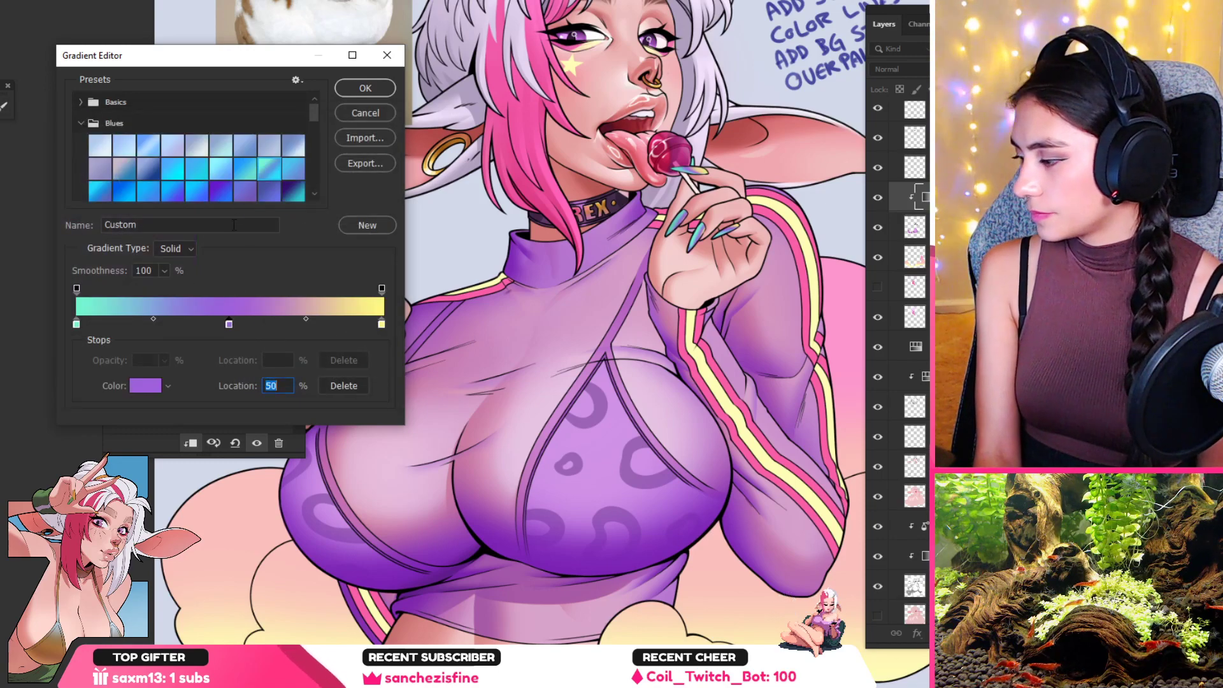
Step: Try recolouring the start stop at 0% with the pink sampled from the sleeve stripe, #f95da7
{"action": "left_click", "coordinate": [75, 324]}
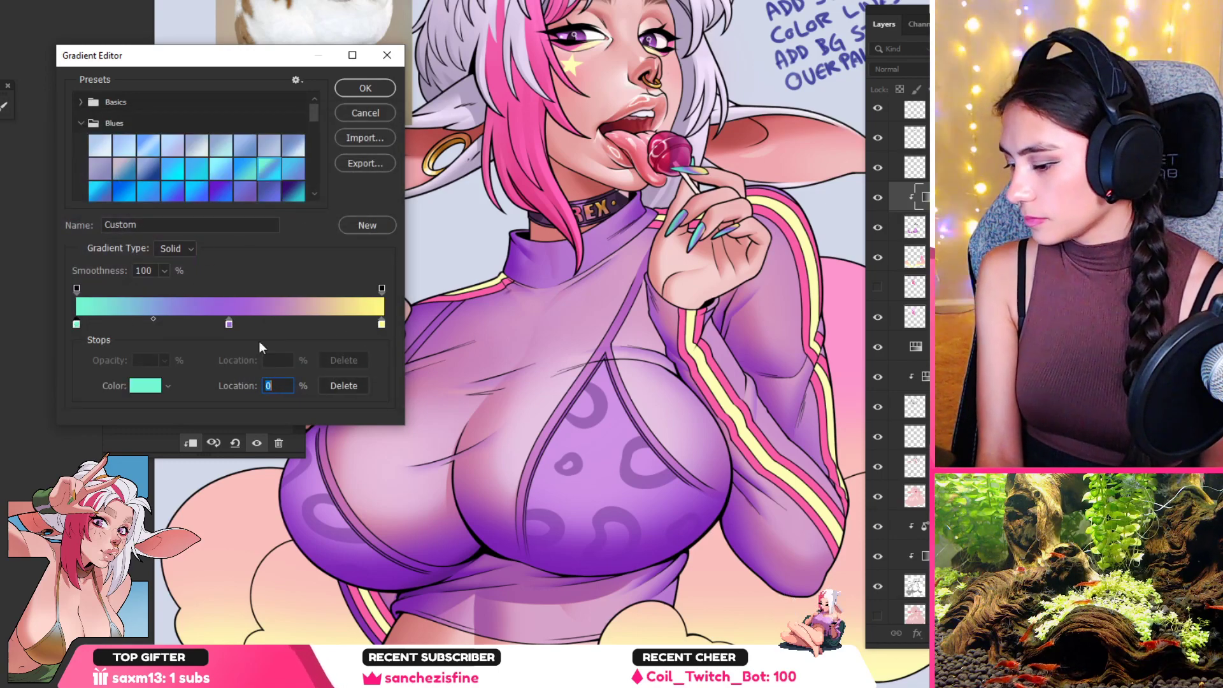
{"action": "left_click", "coordinate": [142, 390]}
{"action": "left_click", "coordinate": [410, 343]}
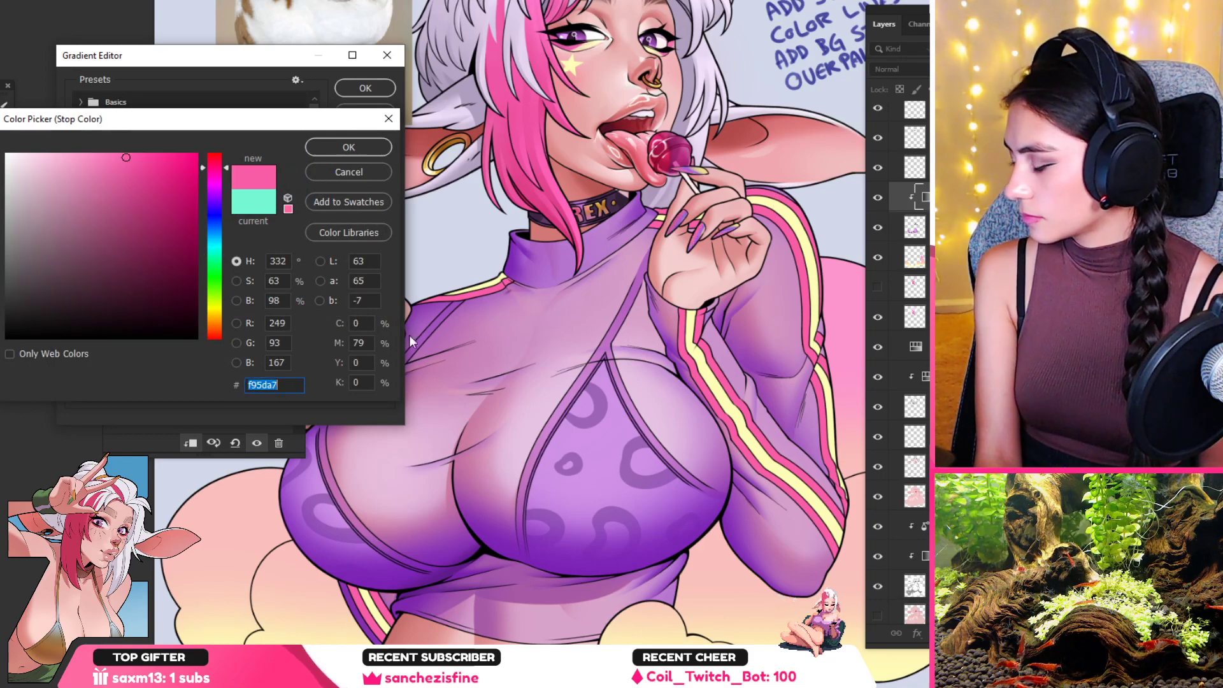
{"action": "left_click", "coordinate": [268, 201]}
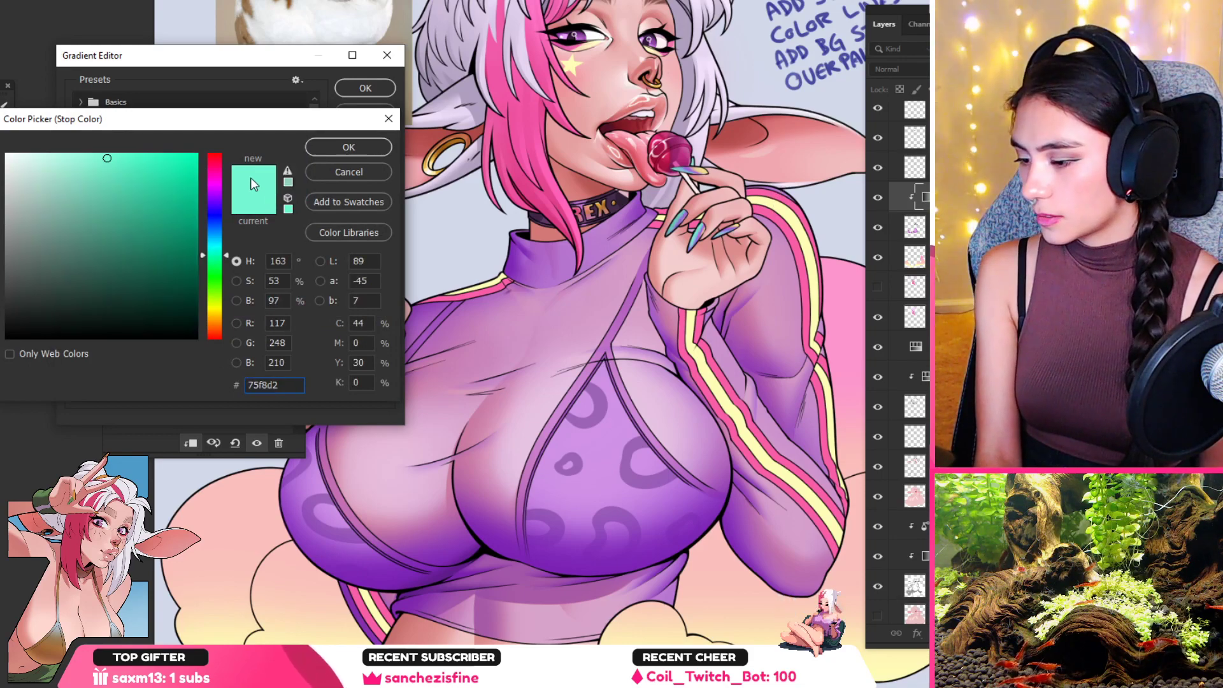
{"action": "left_click", "coordinate": [778, 210]}
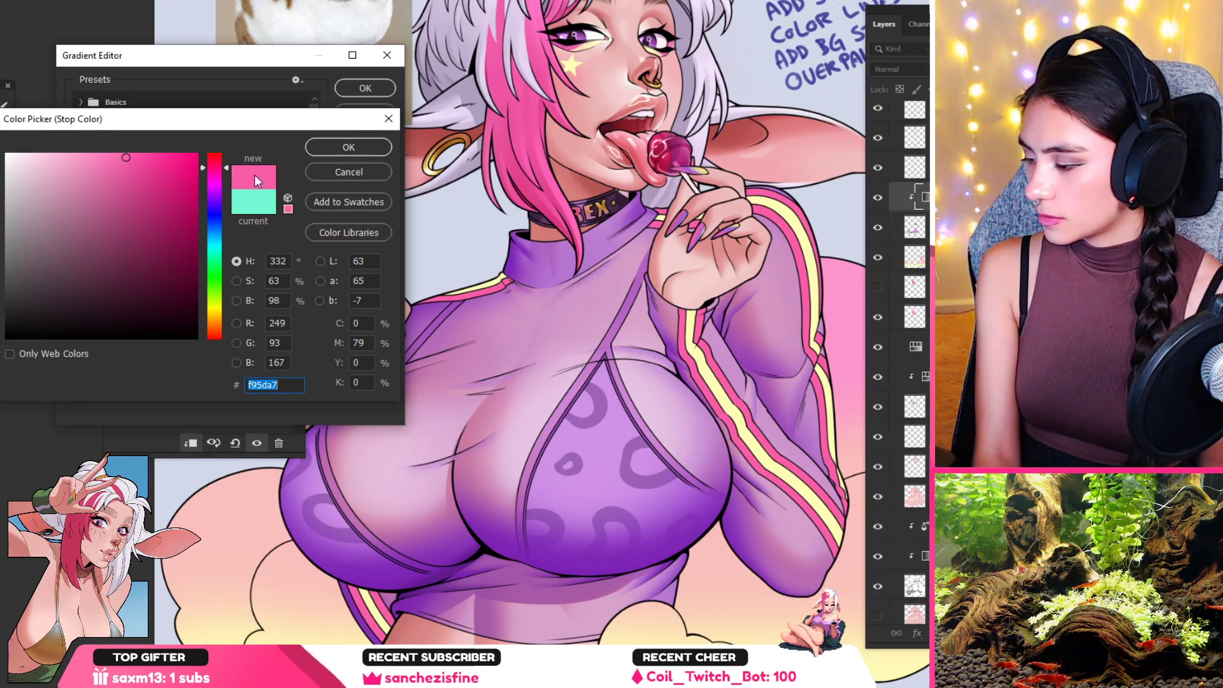
{"action": "left_click", "coordinate": [365, 150]}
Step: Set the midpoint between the pink and purple stops to 28%, and try an extra pink stop at 88%
{"action": "left_click_drag", "start_coordinate": [154, 319], "coordinate": [121, 318]}
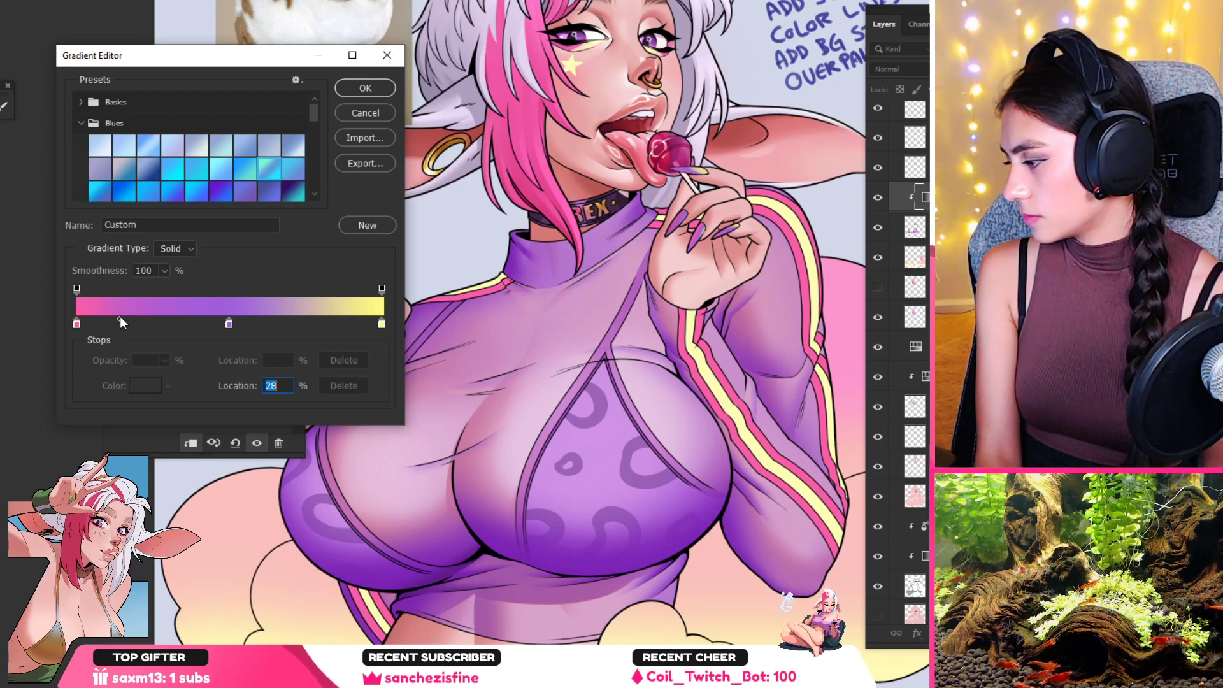
{"action": "left_click", "coordinate": [345, 328]}
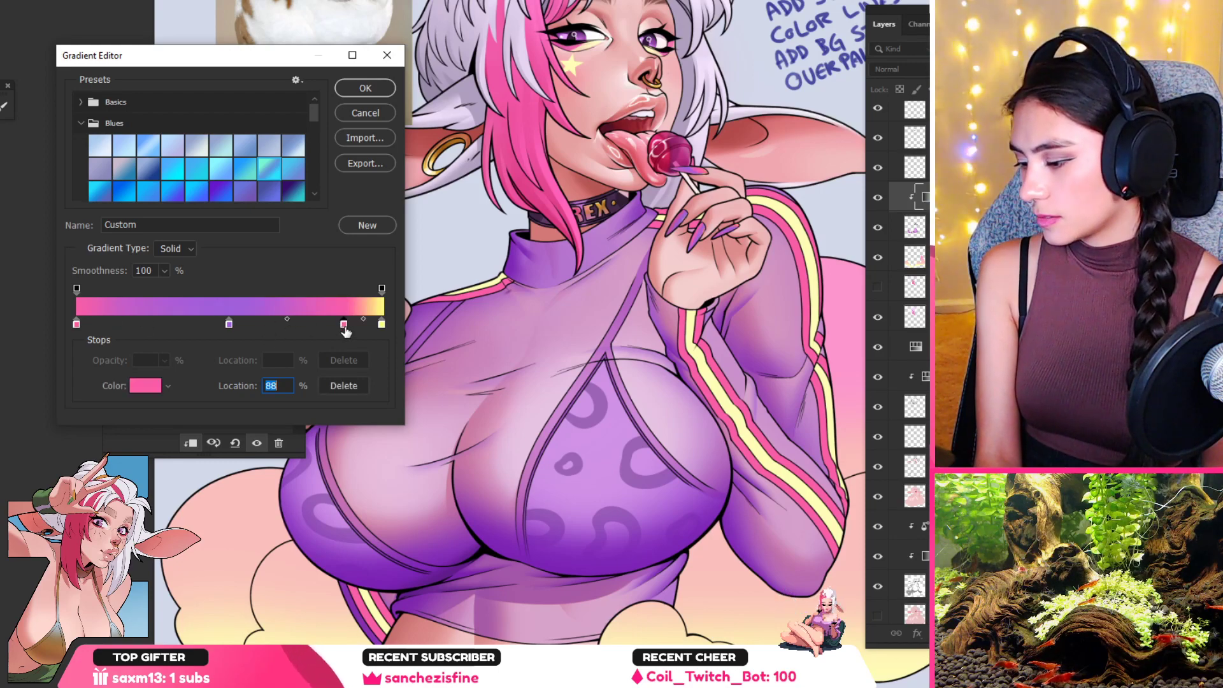
{"action": "left_click_drag", "start_coordinate": [287, 320], "coordinate": [312, 372]}
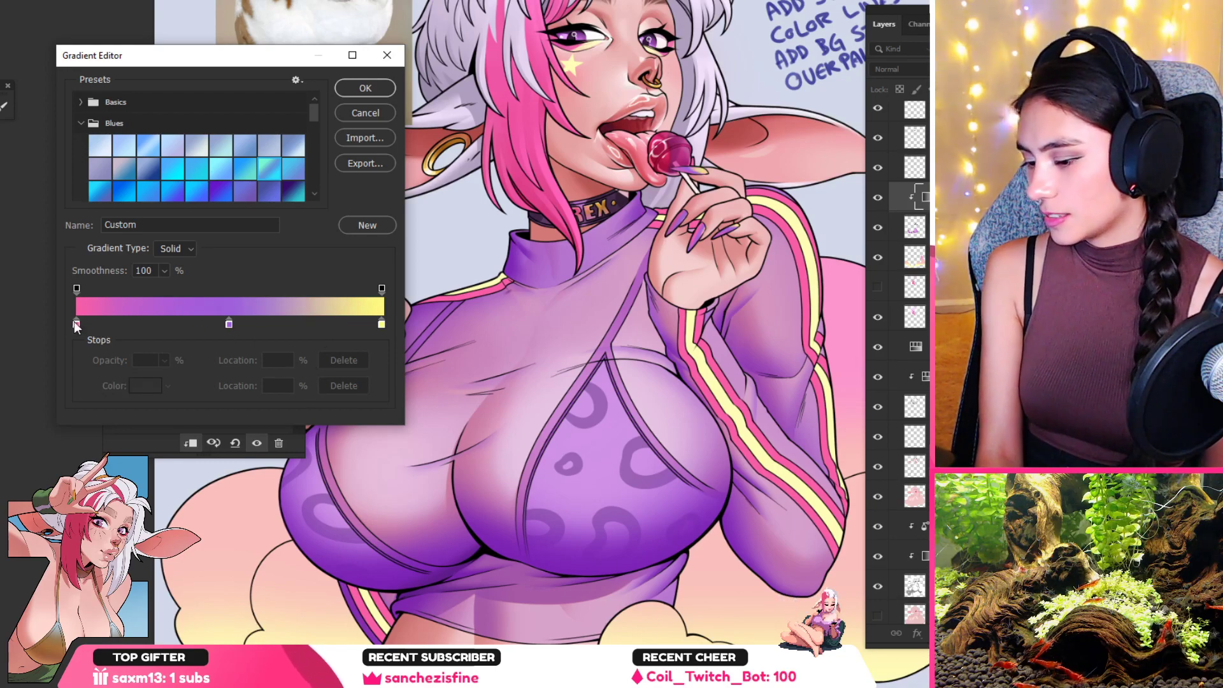
Step: Replace the pink start stop with a copy of the yellow one, and add a stop at 41% in the stripe's pink
{"action": "left_click_drag", "start_coordinate": [76, 323], "coordinate": [76, 347]}
{"action": "left_click_drag", "start_coordinate": [380, 324], "coordinate": [71, 325]}
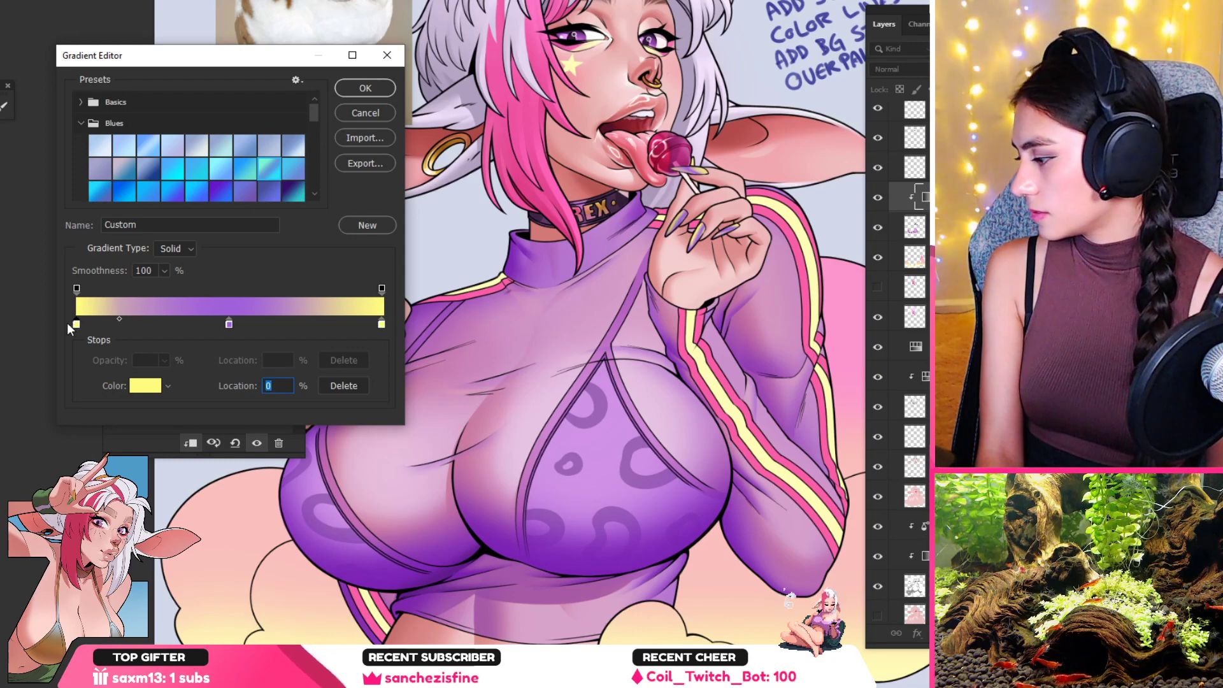
{"action": "left_click", "coordinate": [200, 325]}
{"action": "double_click", "coordinate": [200, 325]}
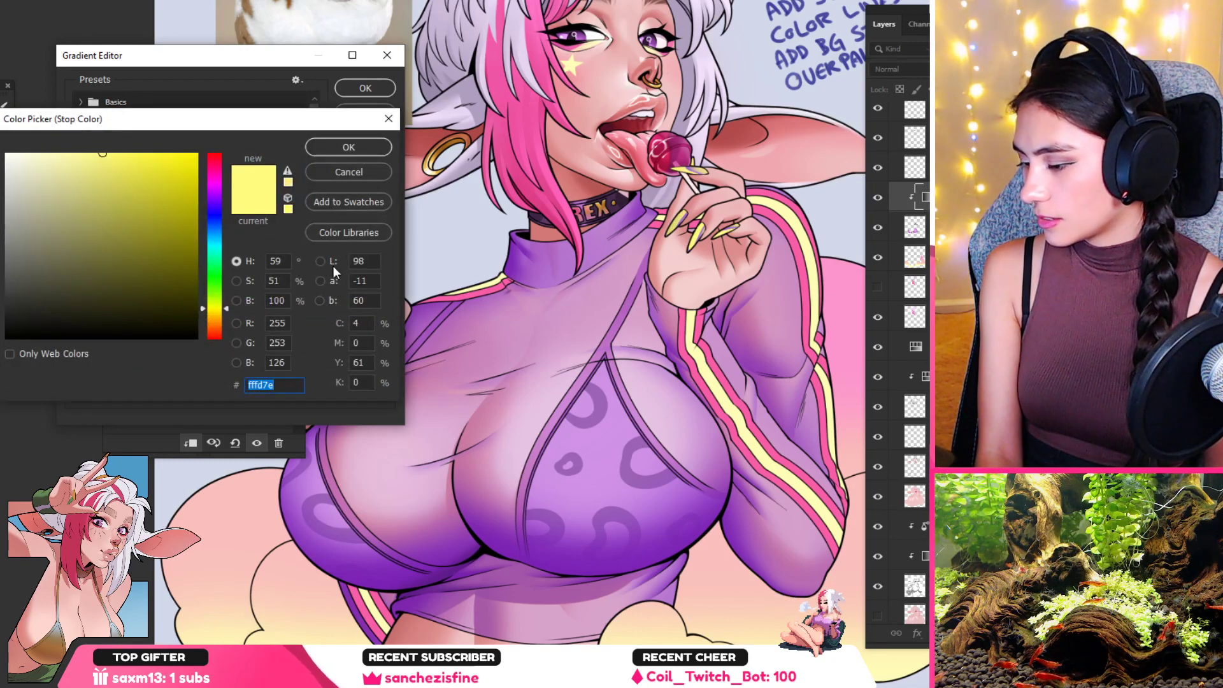
{"action": "left_click", "coordinate": [348, 172]}
{"action": "left_click_drag", "start_coordinate": [198, 328], "coordinate": [207, 334]}
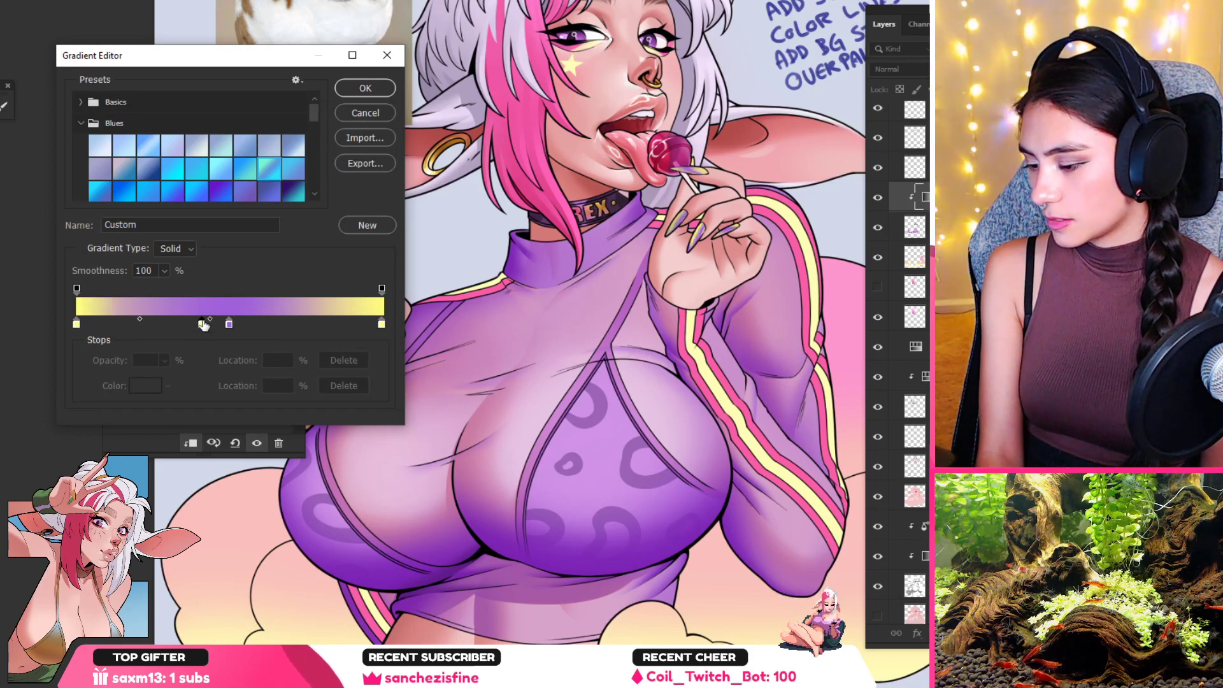
{"action": "left_click", "coordinate": [202, 325]}
{"action": "left_click", "coordinate": [497, 284]}
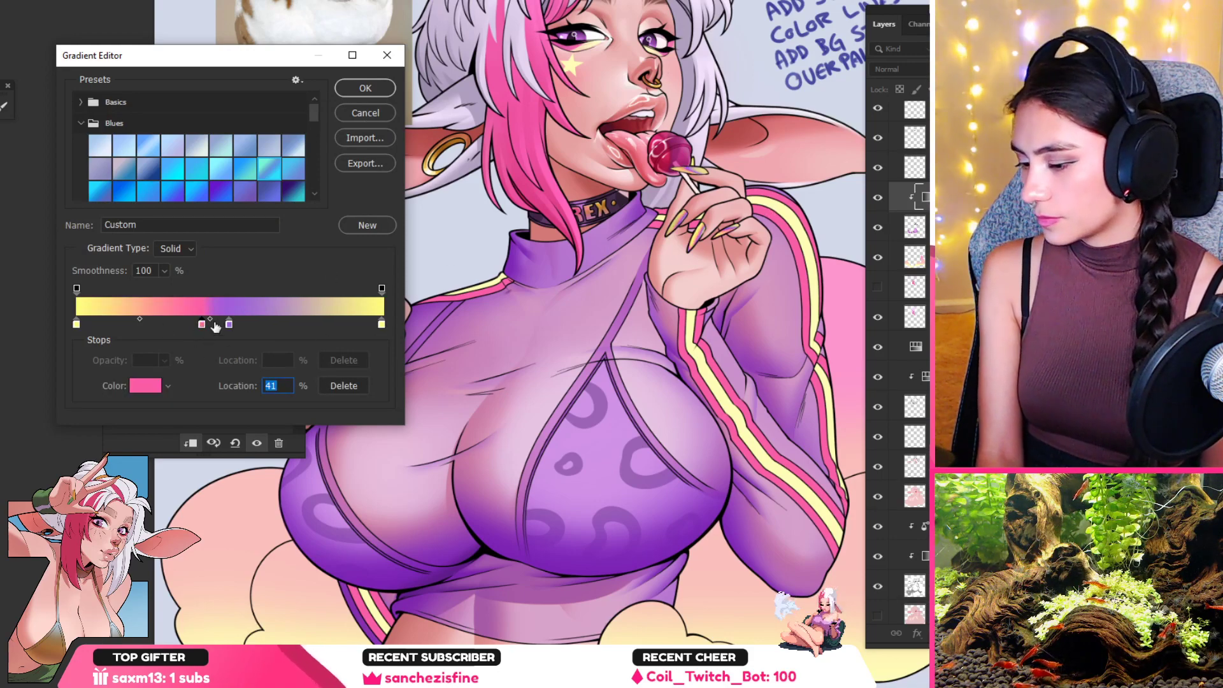
Step: Try the purple stop at 64% with the pink stop closer to the start, and discard the gradient edits
{"action": "left_click_drag", "start_coordinate": [234, 323], "coordinate": [241, 367]}
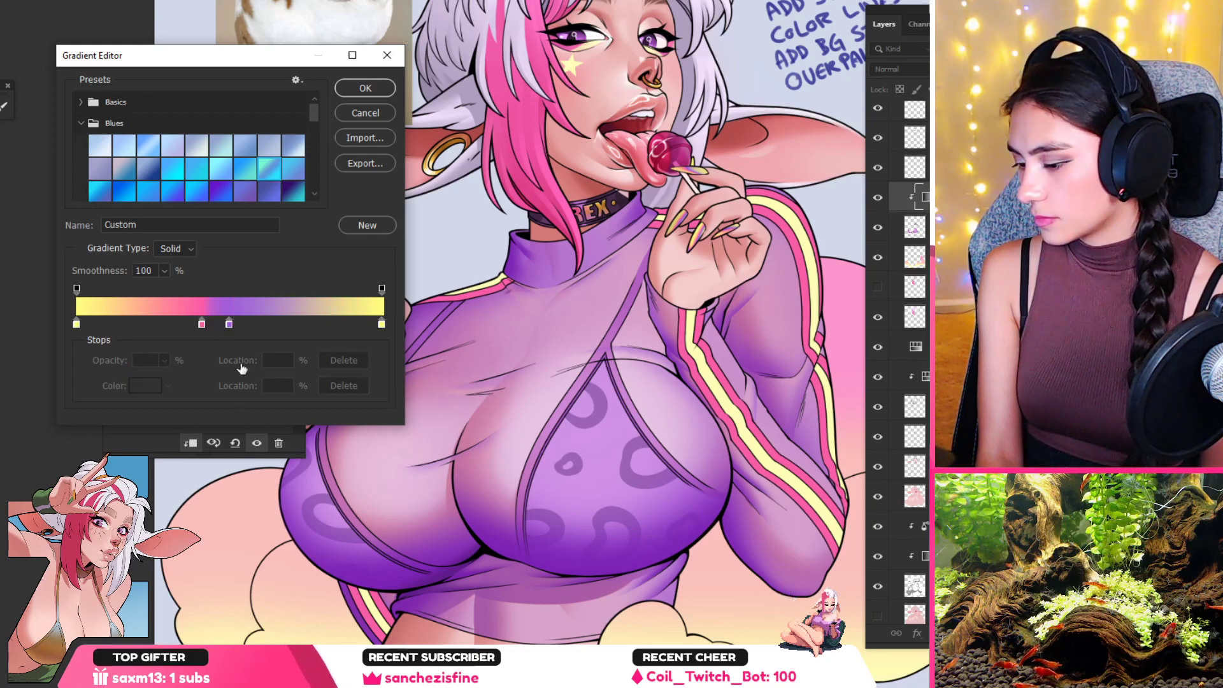
{"action": "left_click_drag", "start_coordinate": [229, 325], "coordinate": [271, 326]}
{"action": "left_click", "coordinate": [182, 324]}
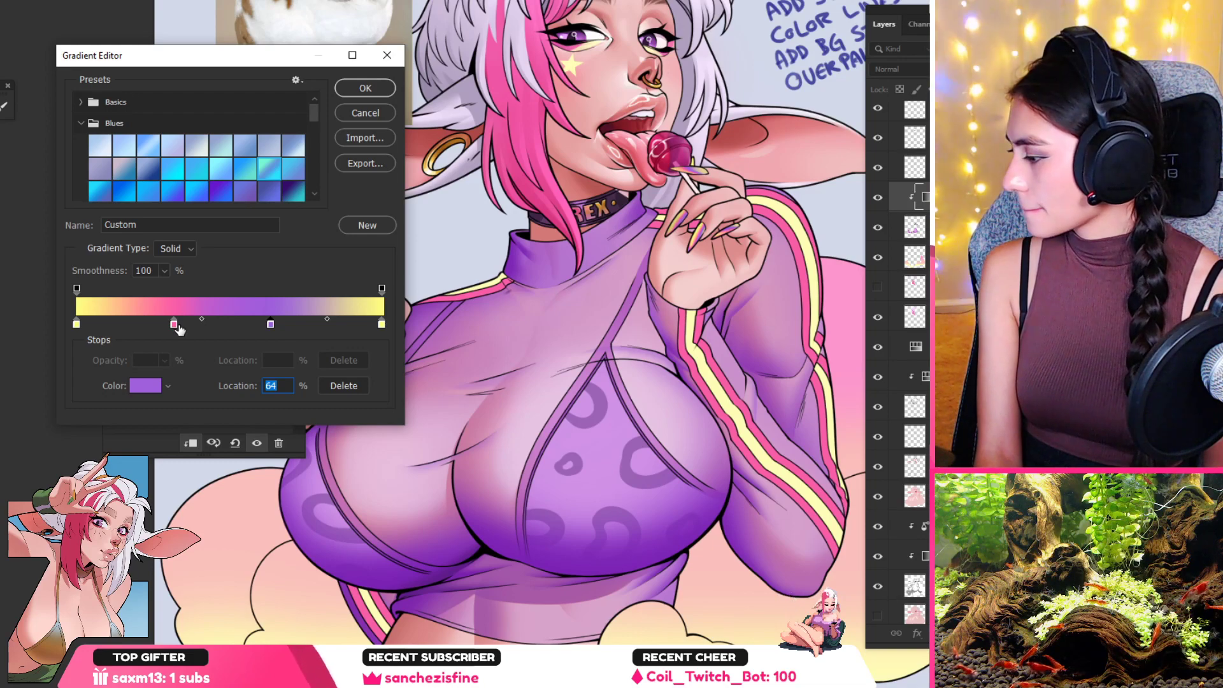
{"action": "key", "text": "Escape"}
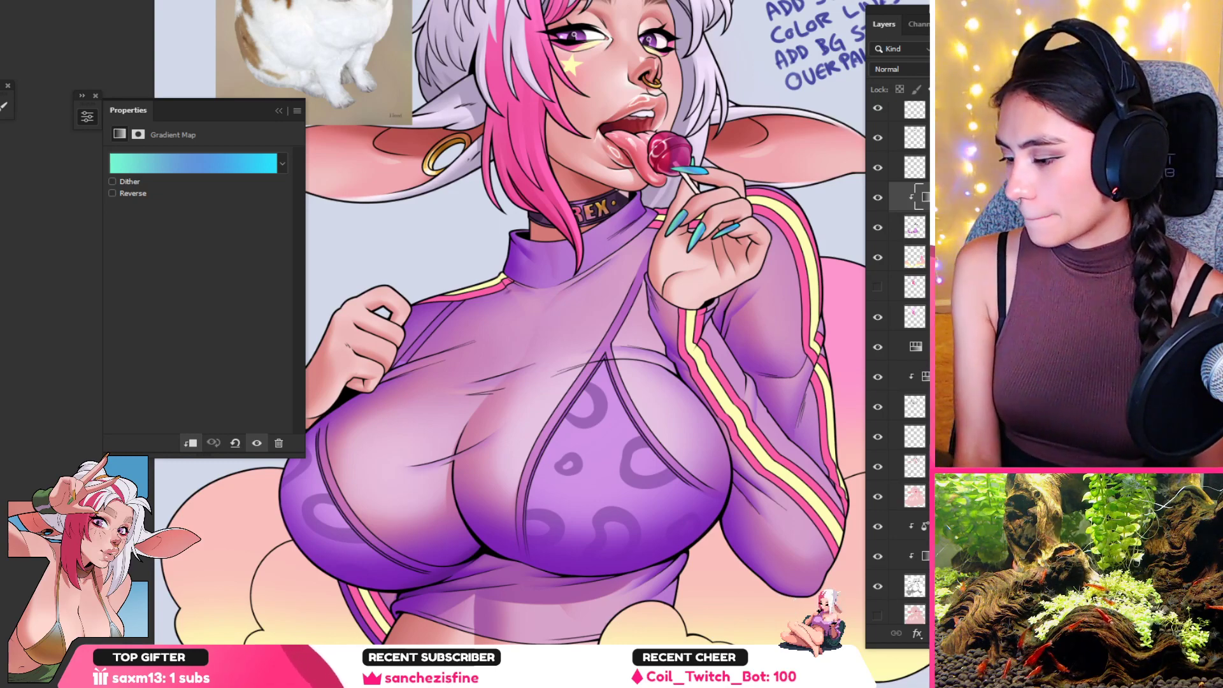
Step: Reopen the nails' gradient for editing and recolour its middle stop at 50% with purple #9460db
{"action": "left_click", "coordinate": [192, 159]}
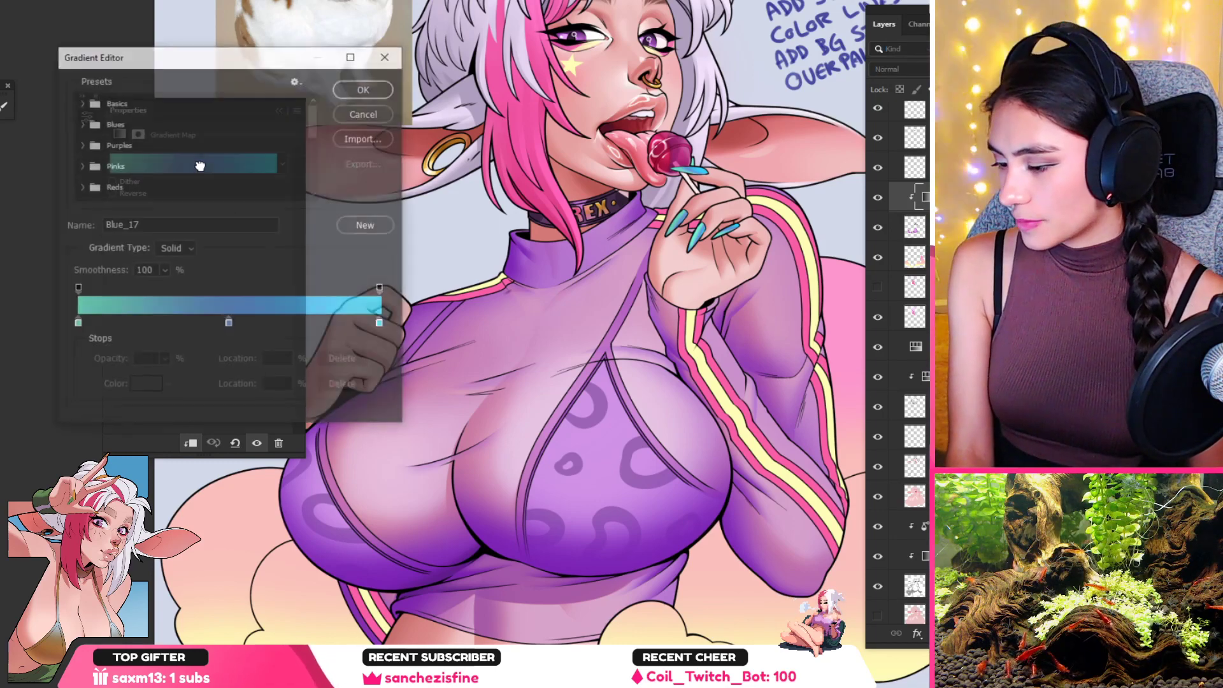
{"action": "left_click", "coordinate": [231, 324]}
{"action": "left_click", "coordinate": [146, 385]}
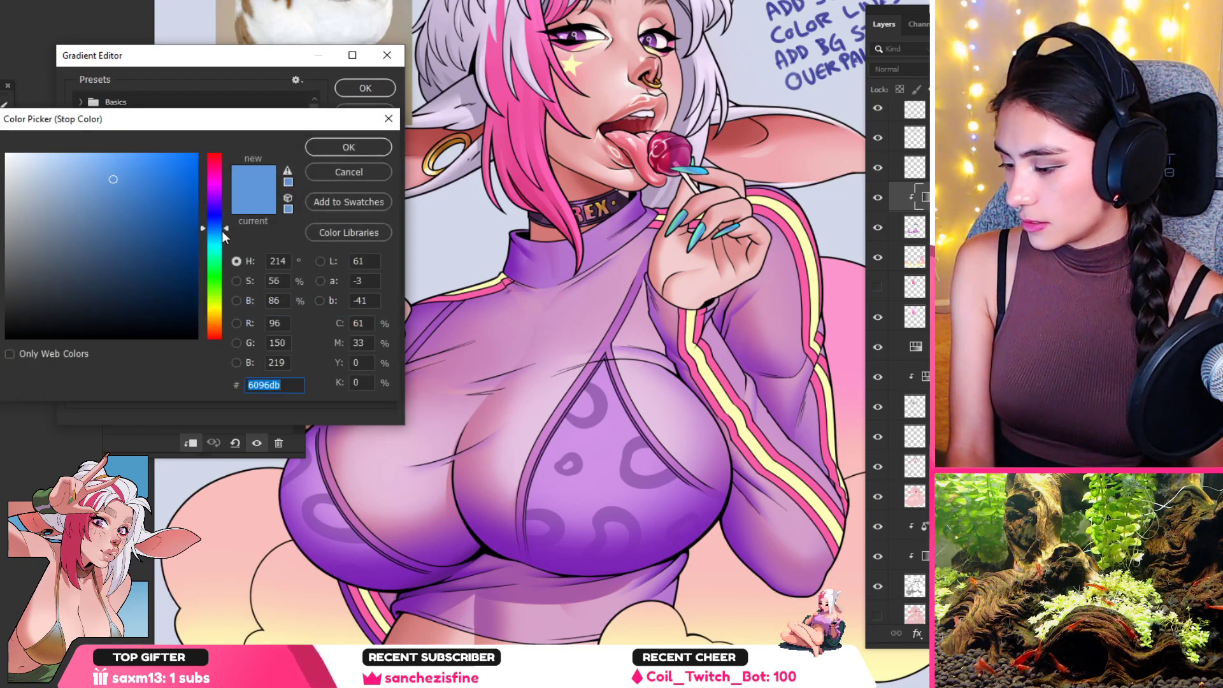
{"action": "left_click_drag", "start_coordinate": [221, 231], "coordinate": [222, 206]}
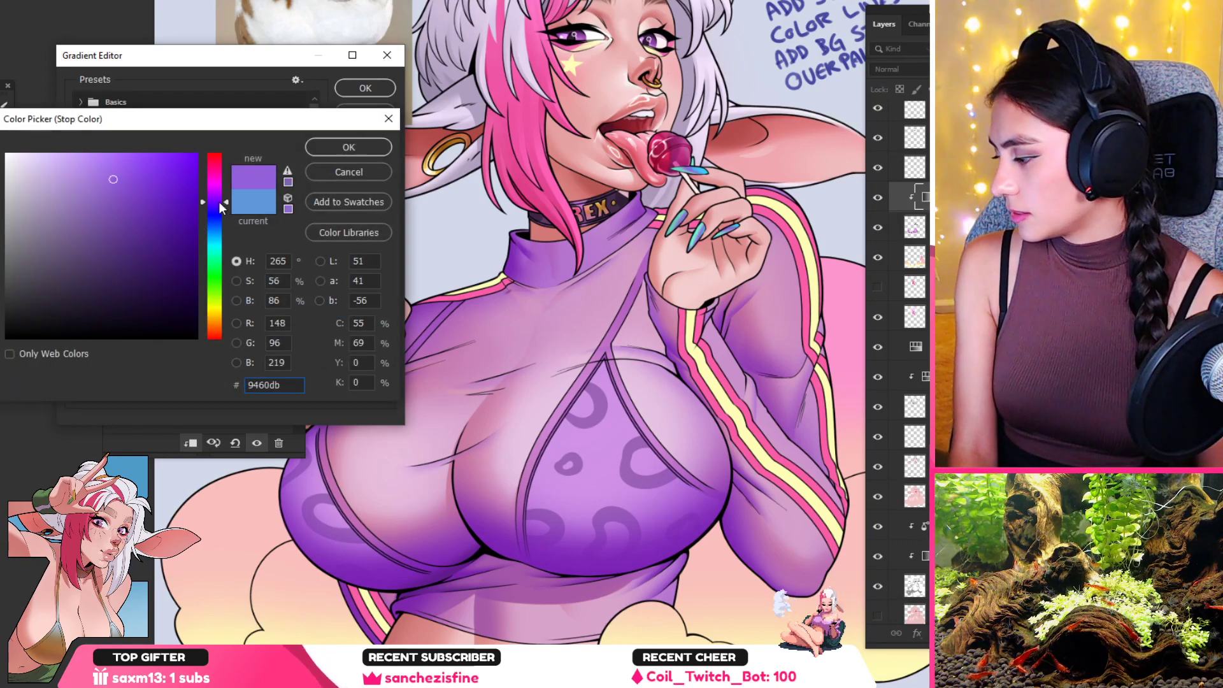
{"action": "key", "text": "Return"}
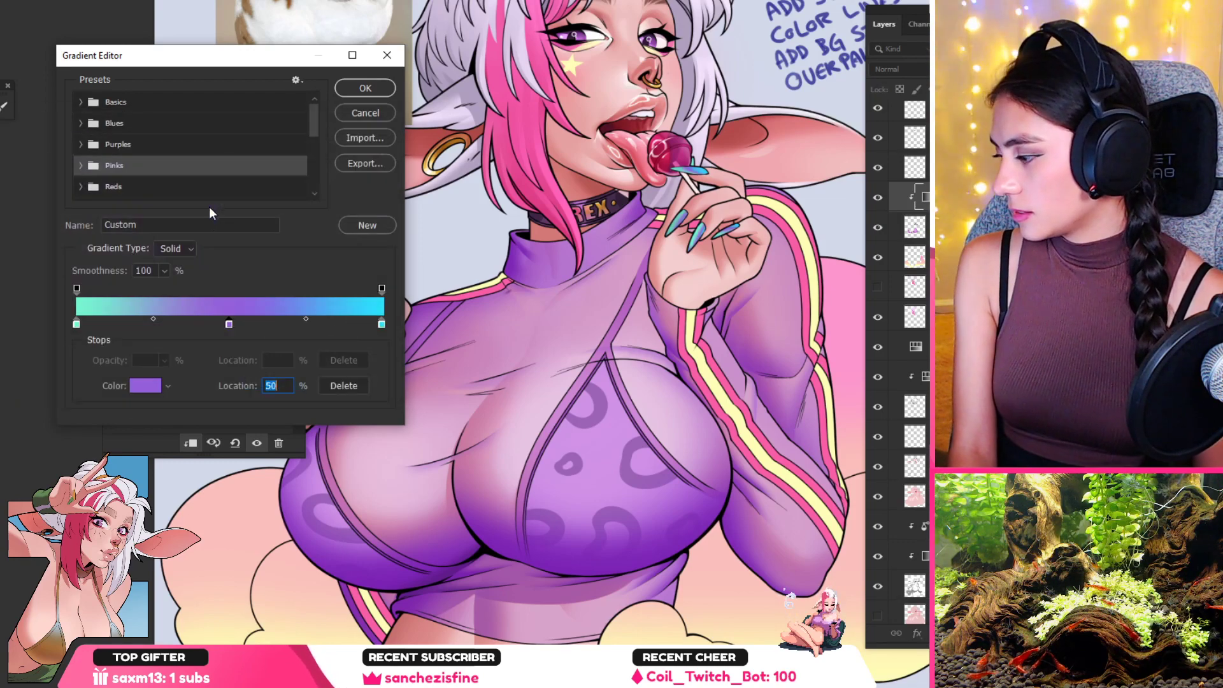
Step: Try dark green for the gradient's end stop, and recolour it with pink #fc2a88 instead
{"action": "left_click", "coordinate": [383, 325]}
{"action": "left_click", "coordinate": [151, 382]}
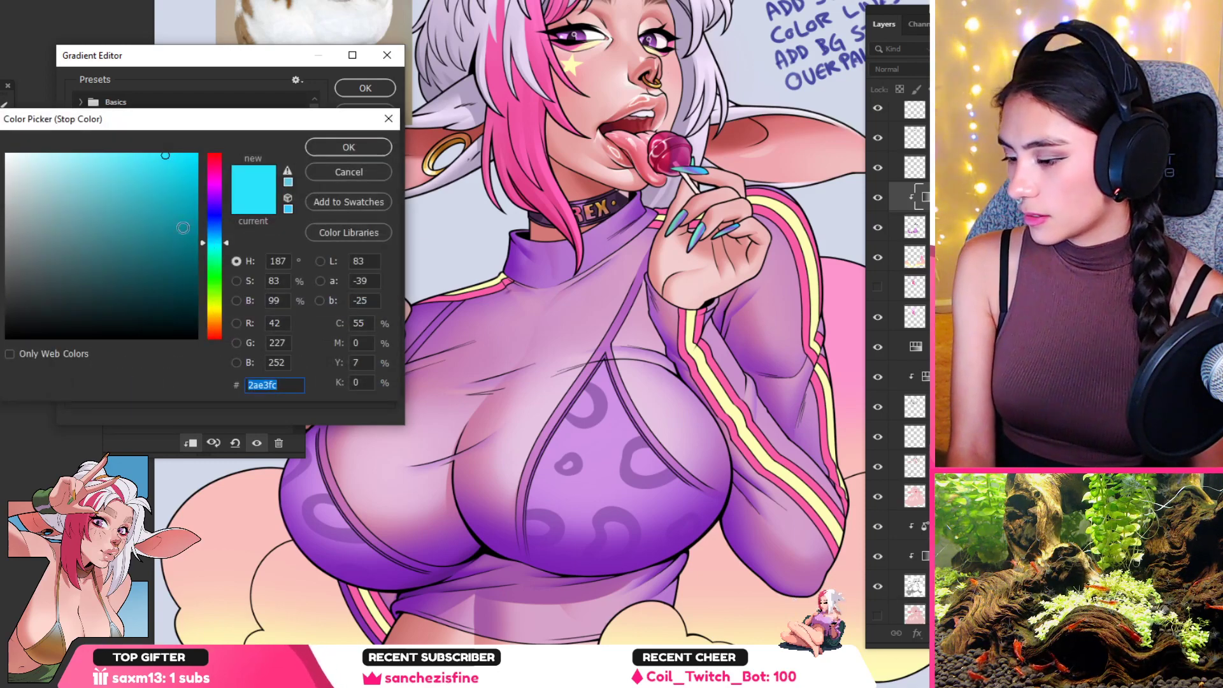
{"action": "left_click_drag", "start_coordinate": [210, 248], "coordinate": [197, 302]}
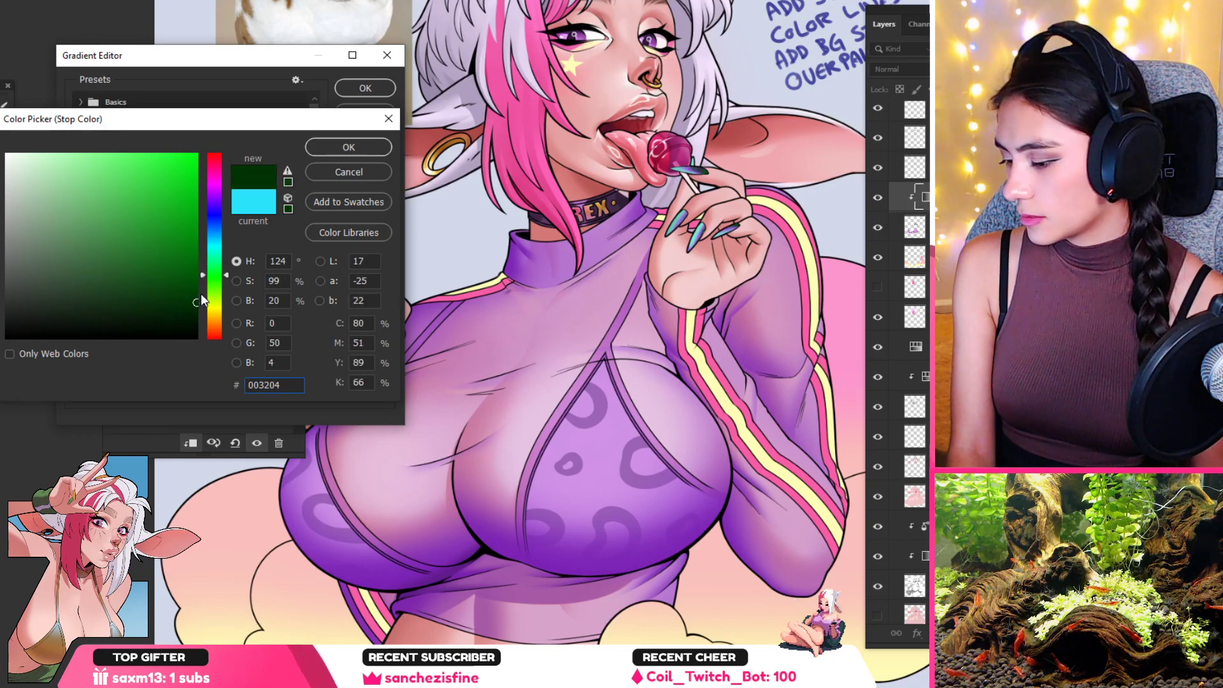
{"action": "left_click", "coordinate": [364, 173]}
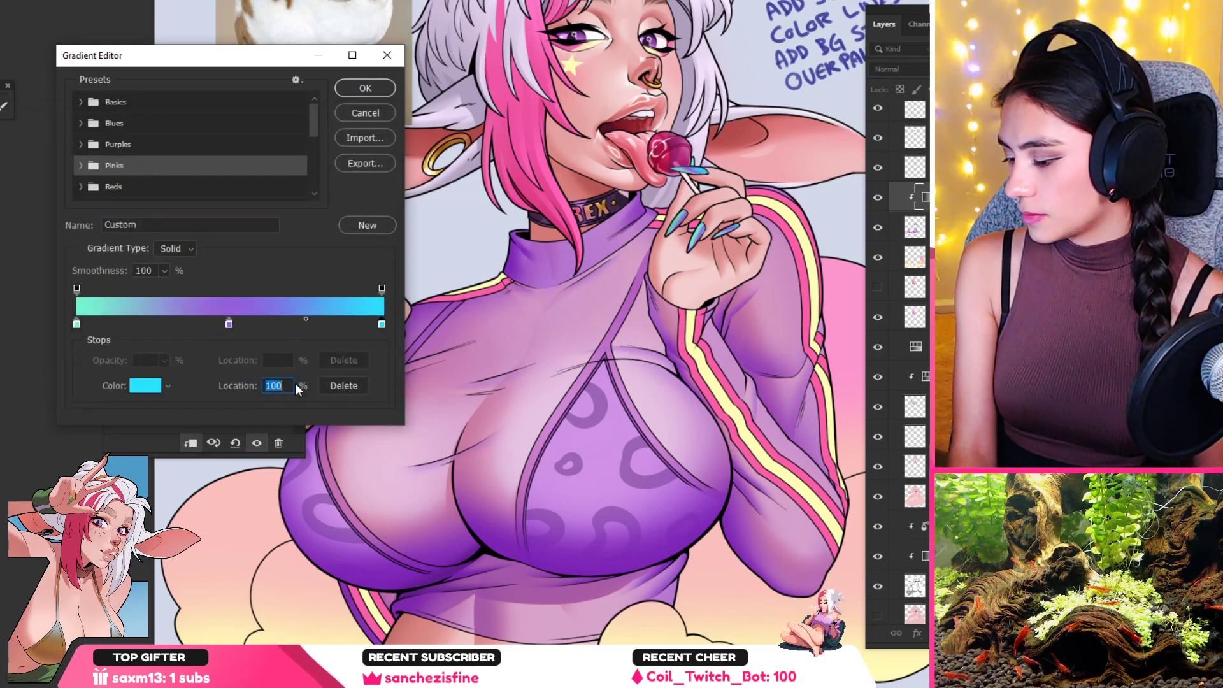
{"action": "left_click", "coordinate": [154, 390]}
{"action": "left_click_drag", "start_coordinate": [224, 242], "coordinate": [227, 169]}
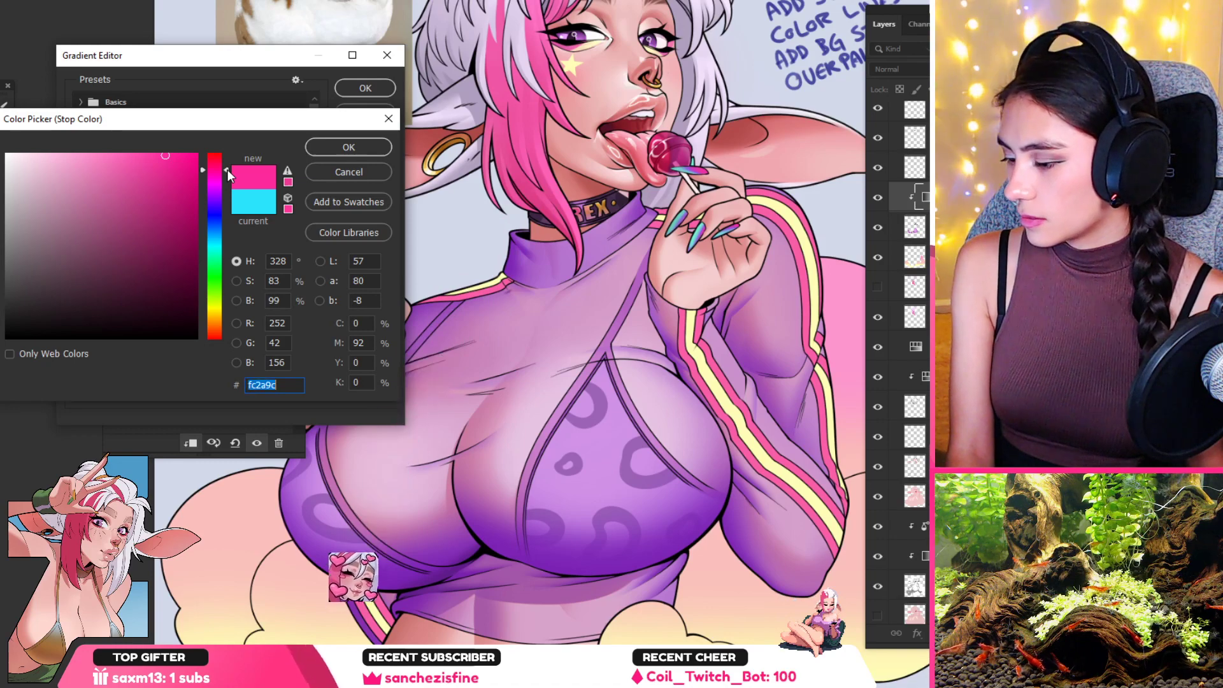
{"action": "left_click_drag", "start_coordinate": [227, 172], "coordinate": [227, 166]}
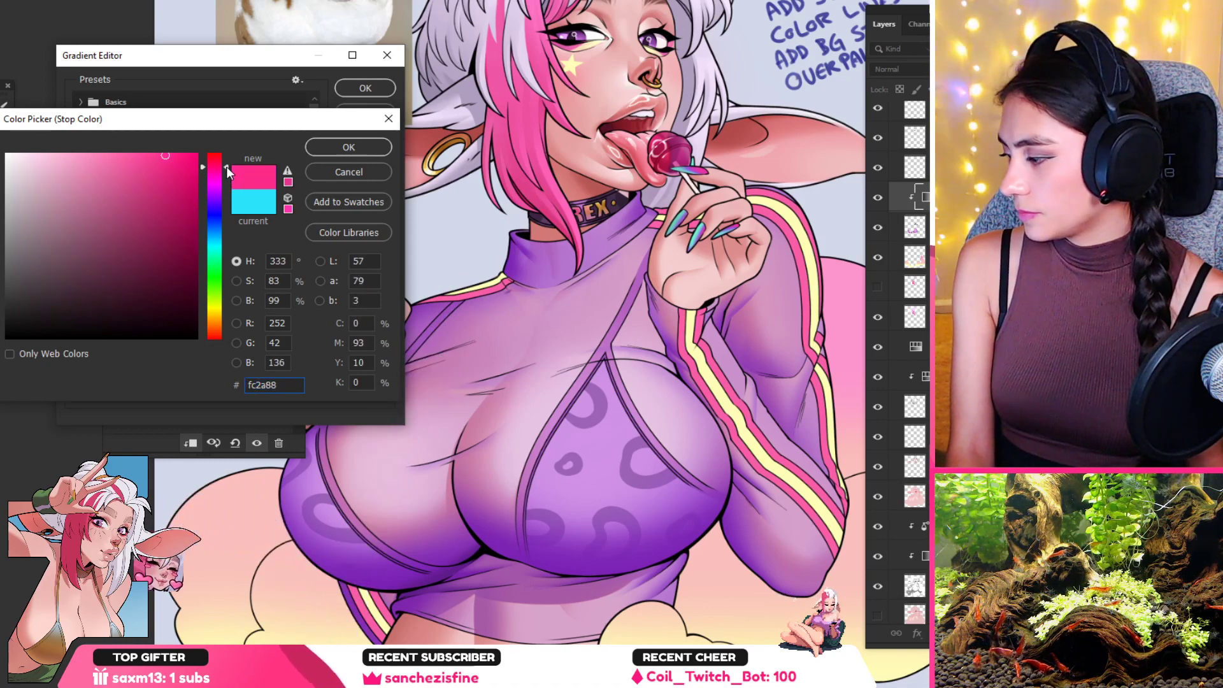
{"action": "left_click", "coordinate": [339, 148]}
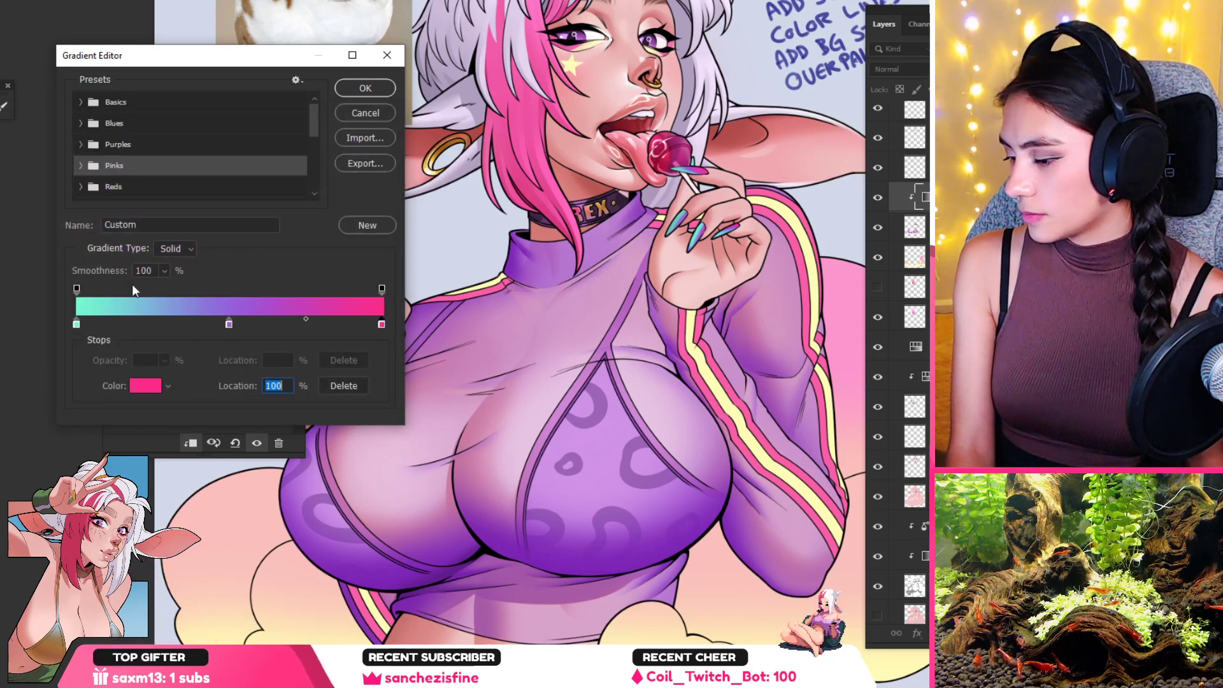
Step: Try yellow #f8f075 and light purple #ce75f8 for the start stop, and discard the gradient edits
{"action": "left_click", "coordinate": [75, 325]}
{"action": "left_click", "coordinate": [156, 384]}
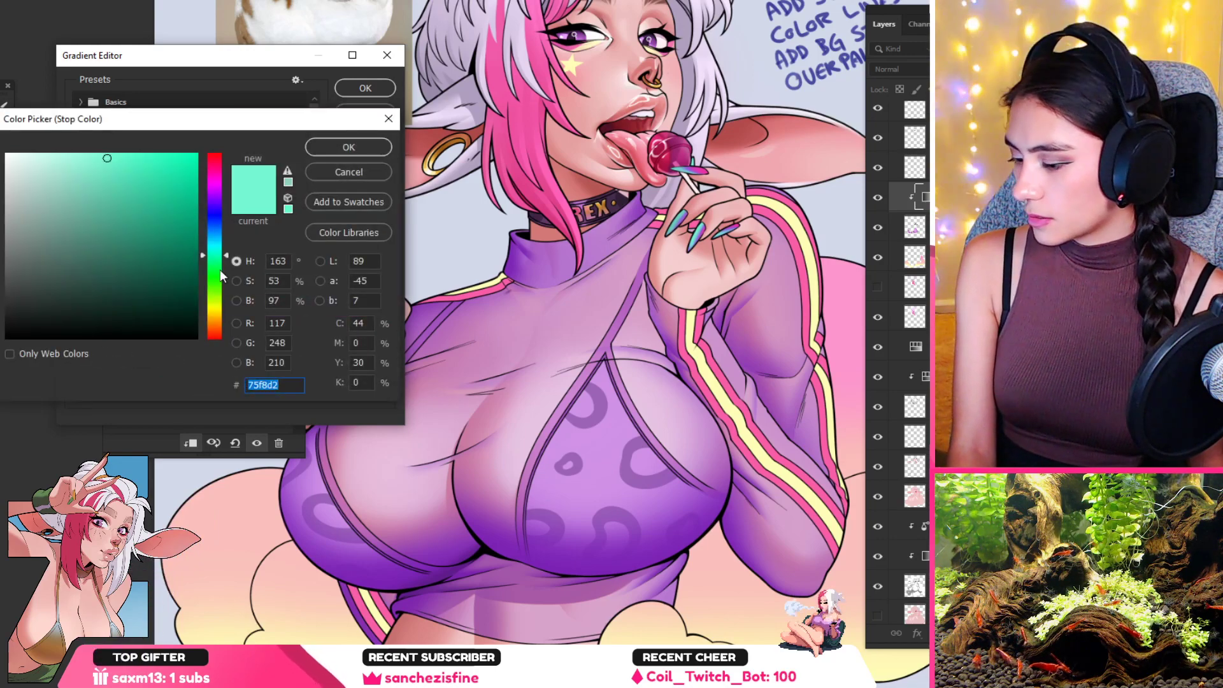
{"action": "left_click_drag", "start_coordinate": [224, 257], "coordinate": [224, 288]}
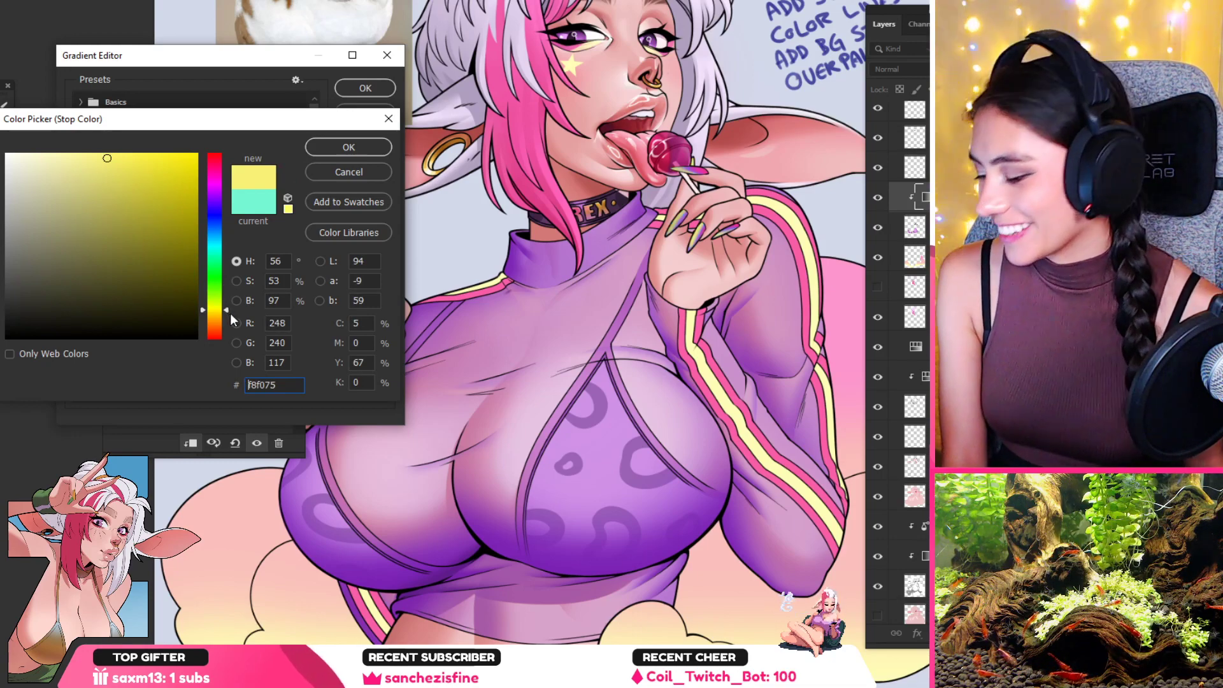
{"action": "left_click_drag", "start_coordinate": [224, 309], "coordinate": [302, 384]}
{"action": "left_click_drag", "start_coordinate": [212, 242], "coordinate": [222, 199]}
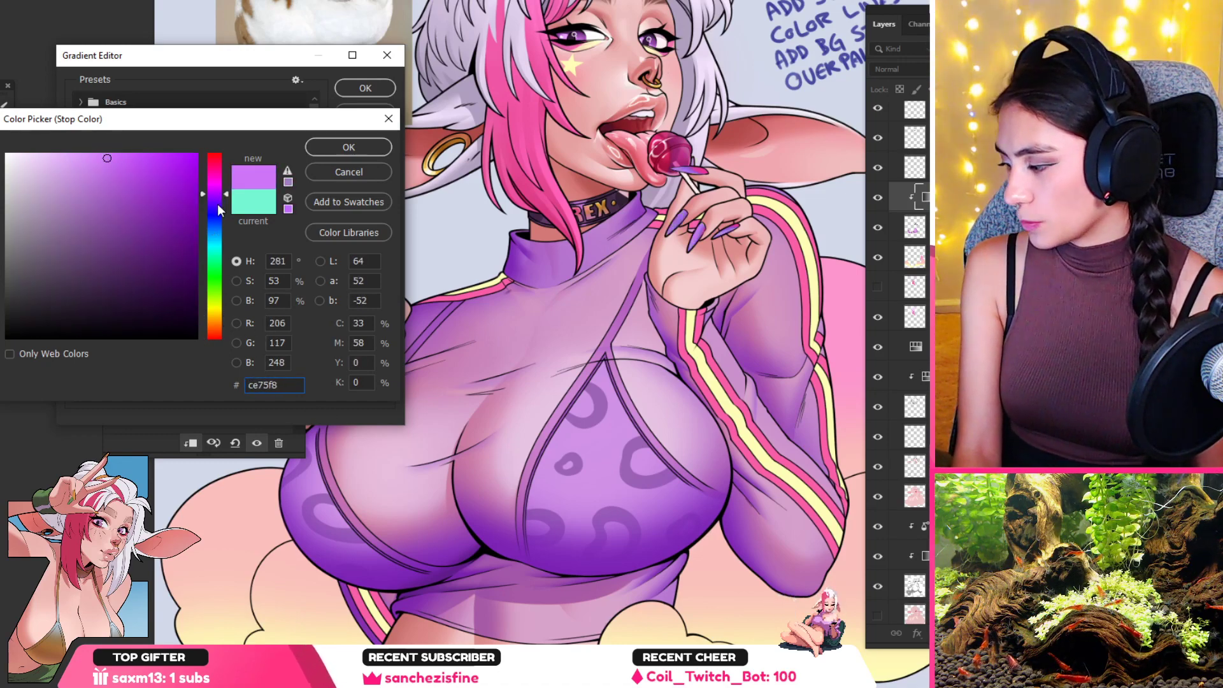
{"action": "key", "text": "Escape"}
{"action": "key", "text": "Escape"}
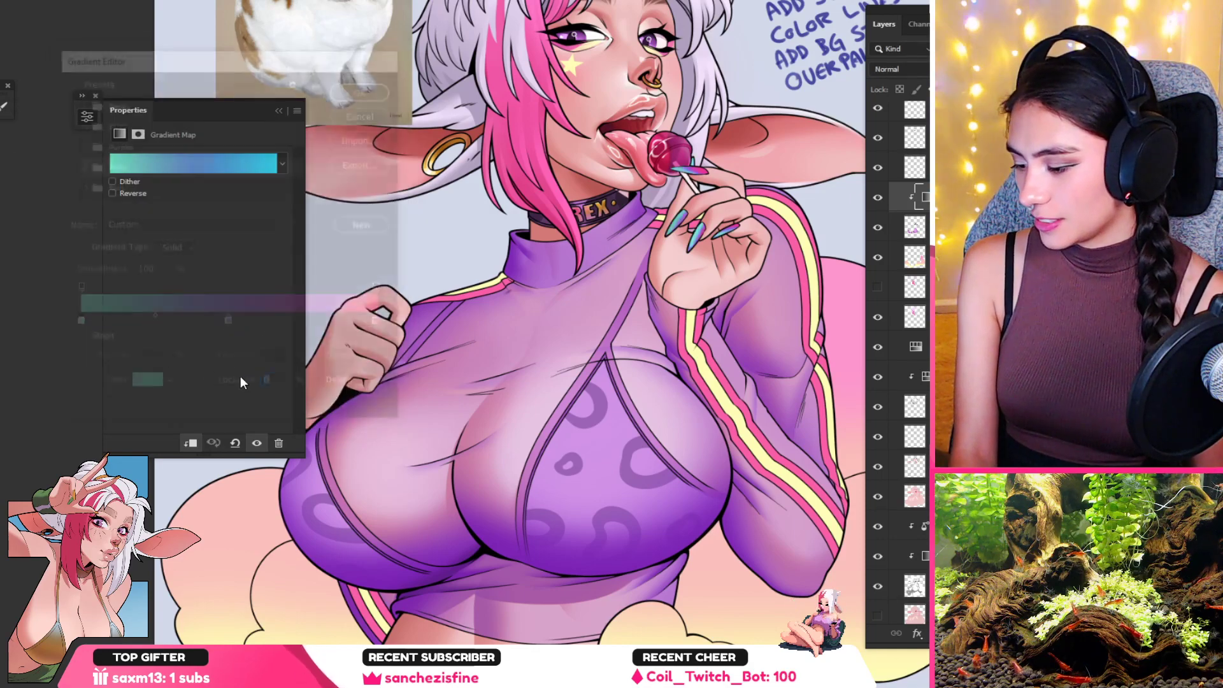
Step: Reopen the nails' gradient for editing and recolour its end stop with vivid purple #af2afc
{"action": "left_click", "coordinate": [219, 163]}
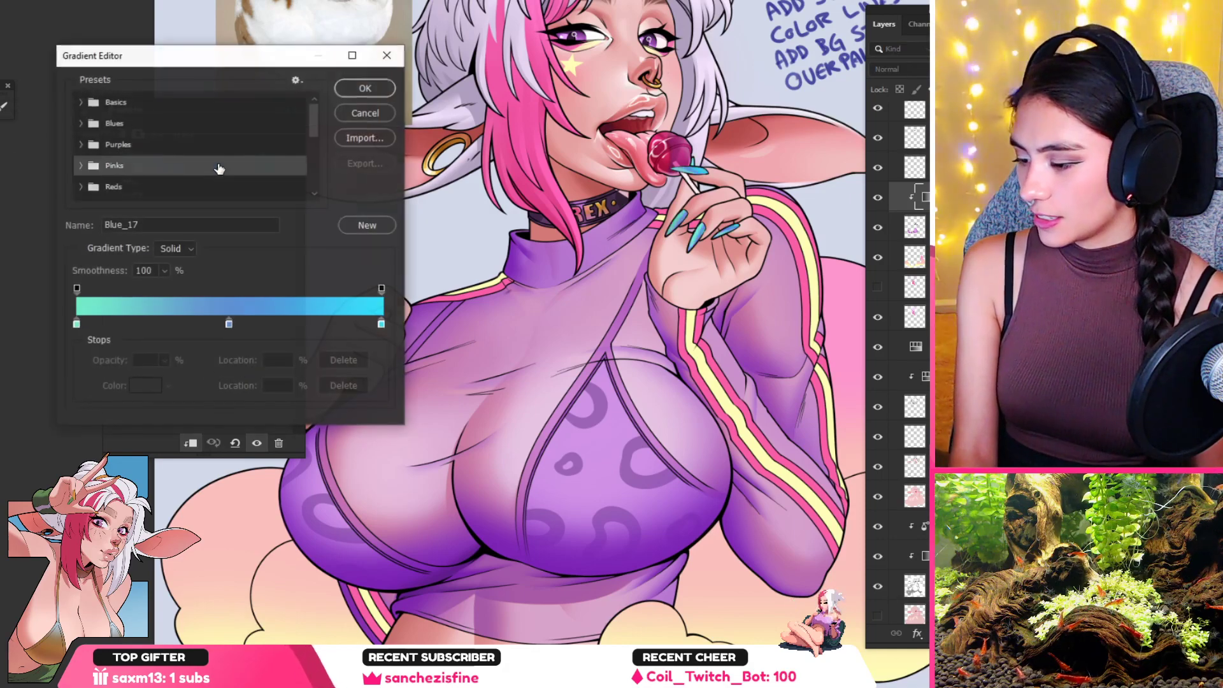
{"action": "left_click", "coordinate": [382, 324]}
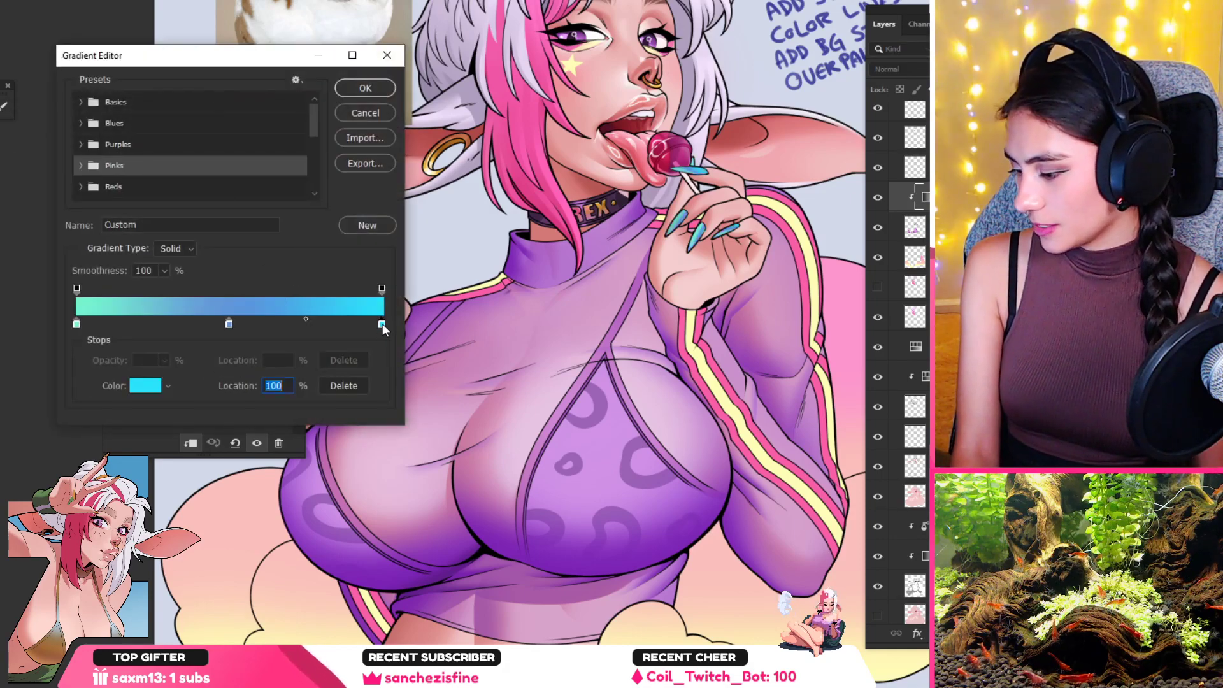
{"action": "left_click", "coordinate": [153, 388]}
{"action": "left_click_drag", "start_coordinate": [229, 241], "coordinate": [235, 202]}
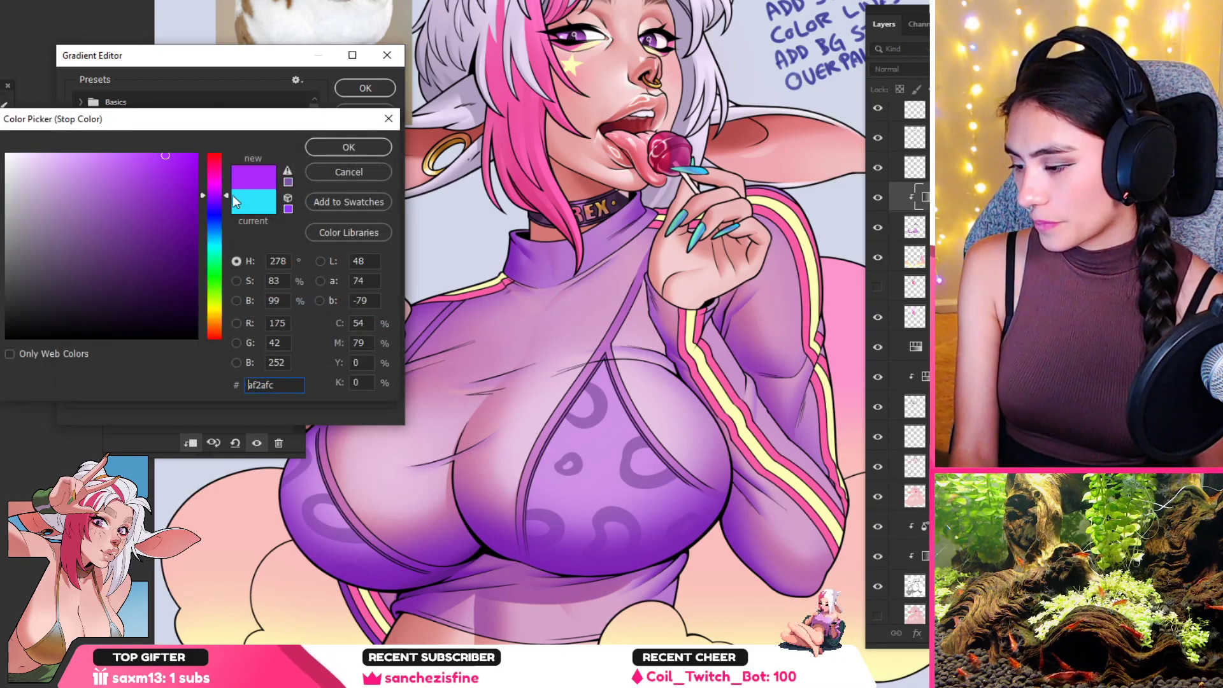
{"action": "left_click", "coordinate": [353, 147]}
Step: Recolour the gradient's middle stop at 50% with a dark purple
{"action": "left_click", "coordinate": [229, 325]}
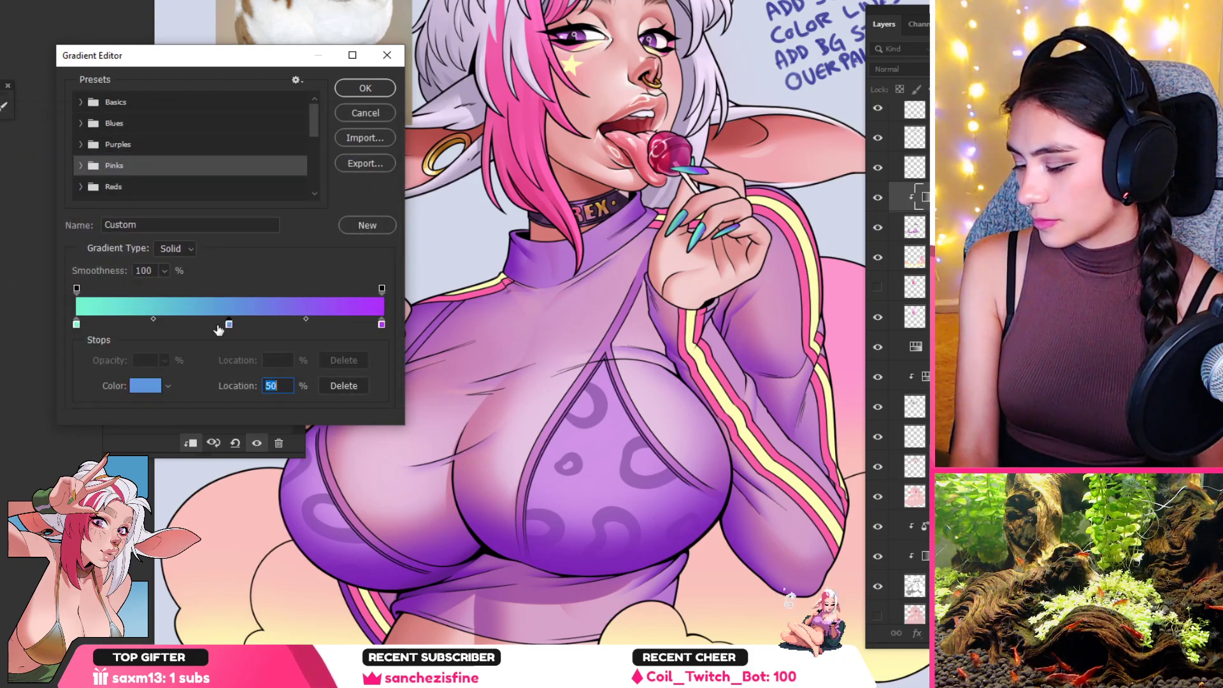
{"action": "left_click", "coordinate": [146, 386]}
{"action": "left_click_drag", "start_coordinate": [224, 223], "coordinate": [228, 204]}
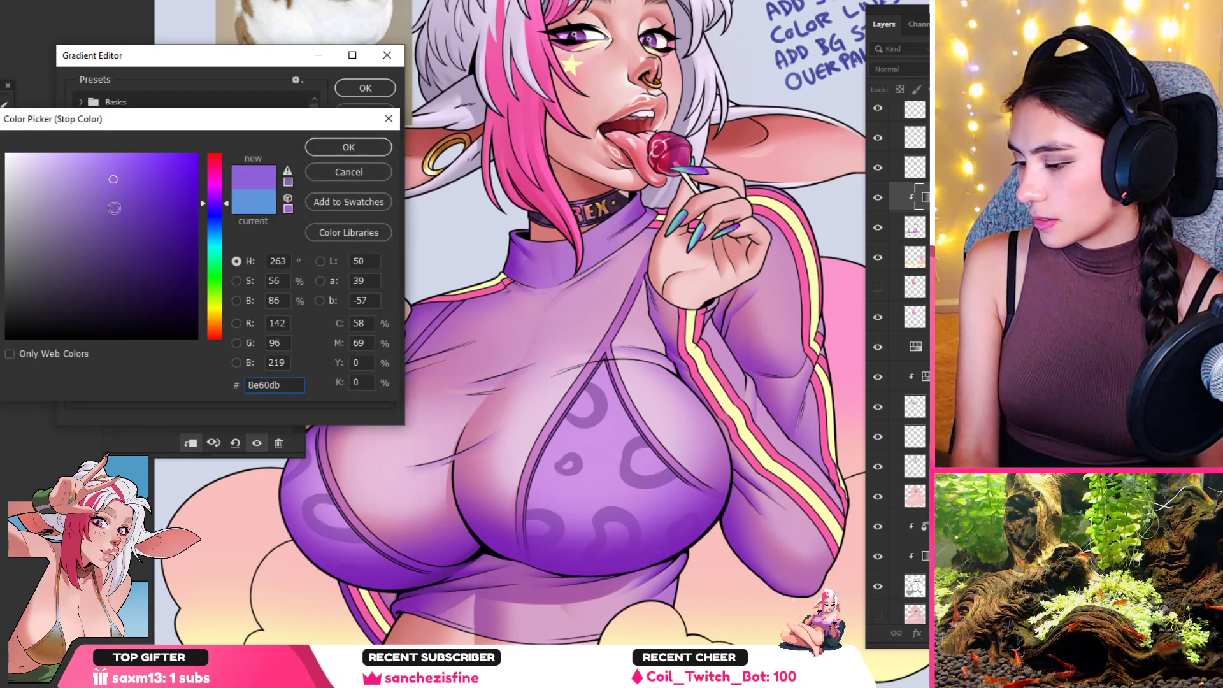
{"action": "left_click", "coordinate": [134, 202]}
{"action": "left_click", "coordinate": [339, 148]}
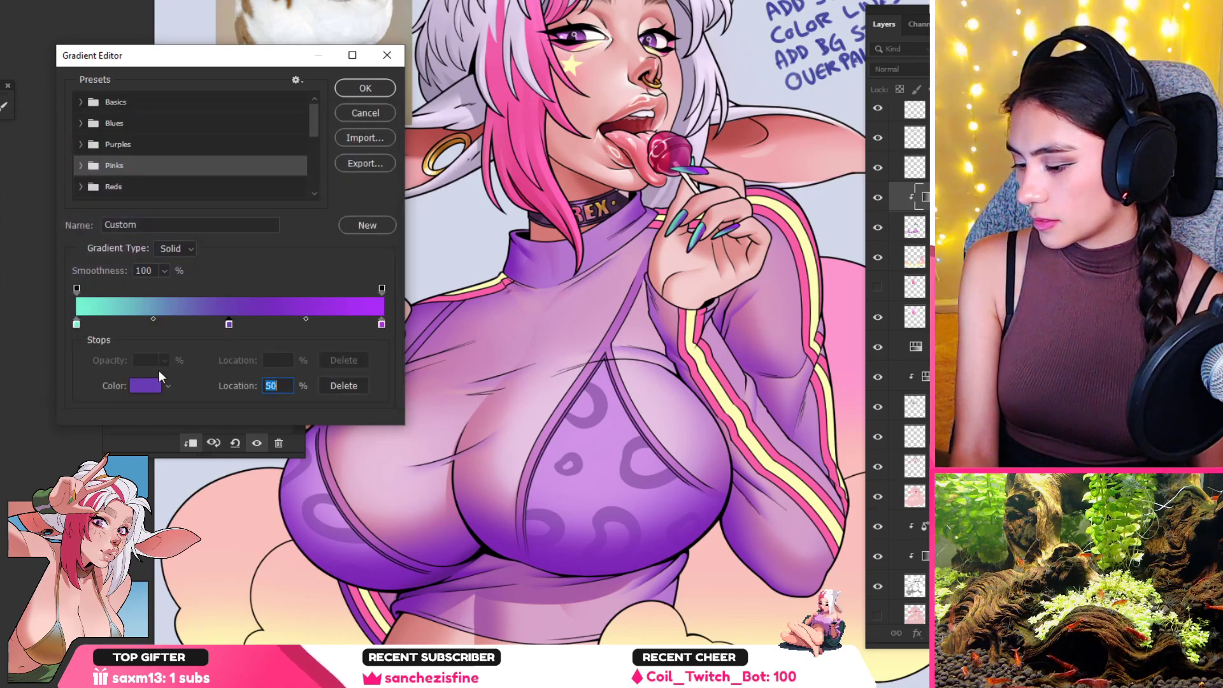
Step: Recolour the gradient's start stop with light purple #d175f8
{"action": "double_click", "coordinate": [77, 323]}
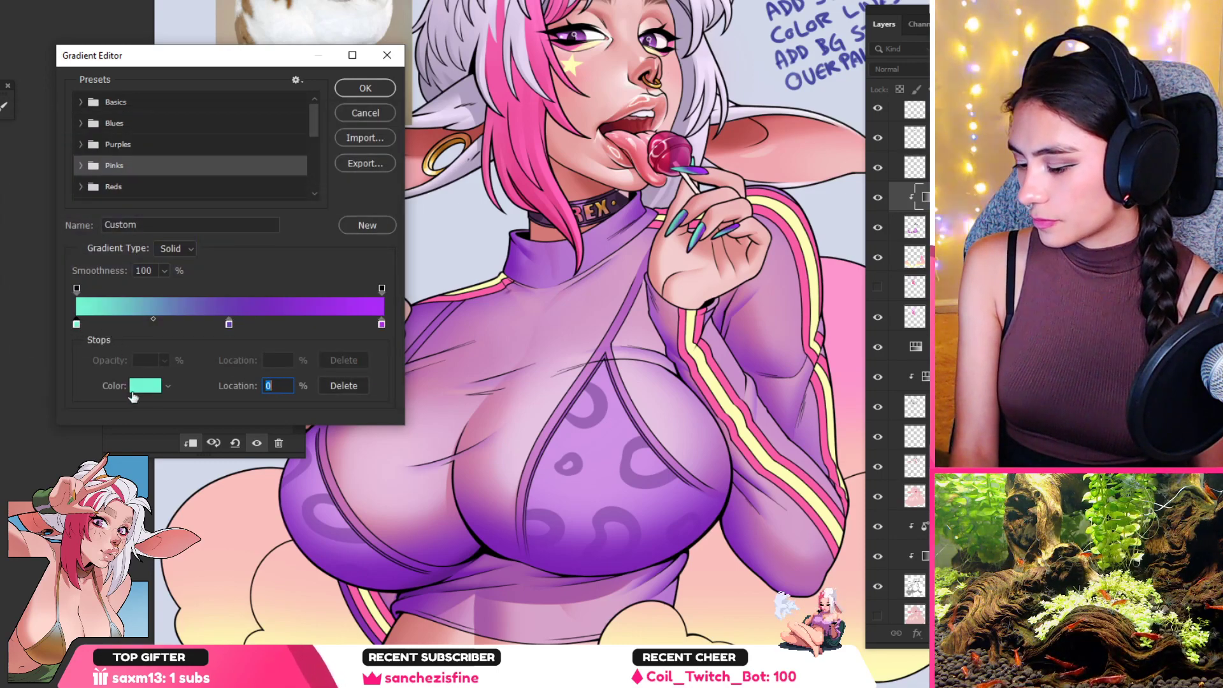
{"action": "left_click_drag", "start_coordinate": [228, 250], "coordinate": [223, 199]}
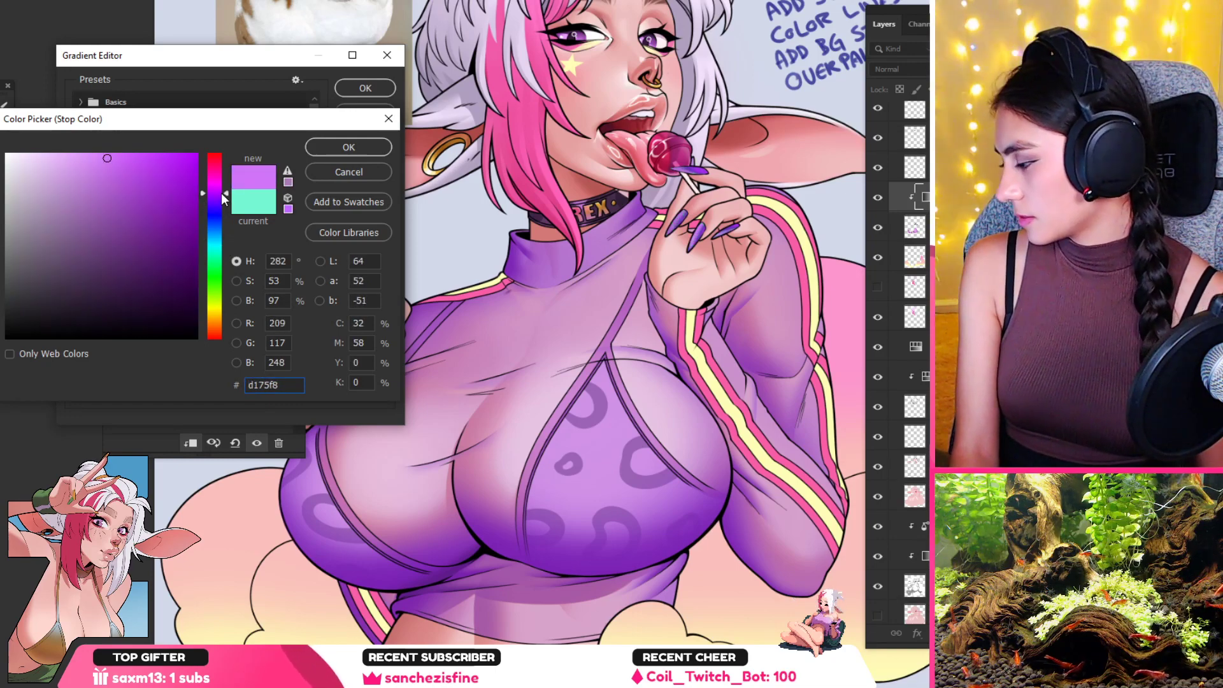
{"action": "key", "text": "Return"}
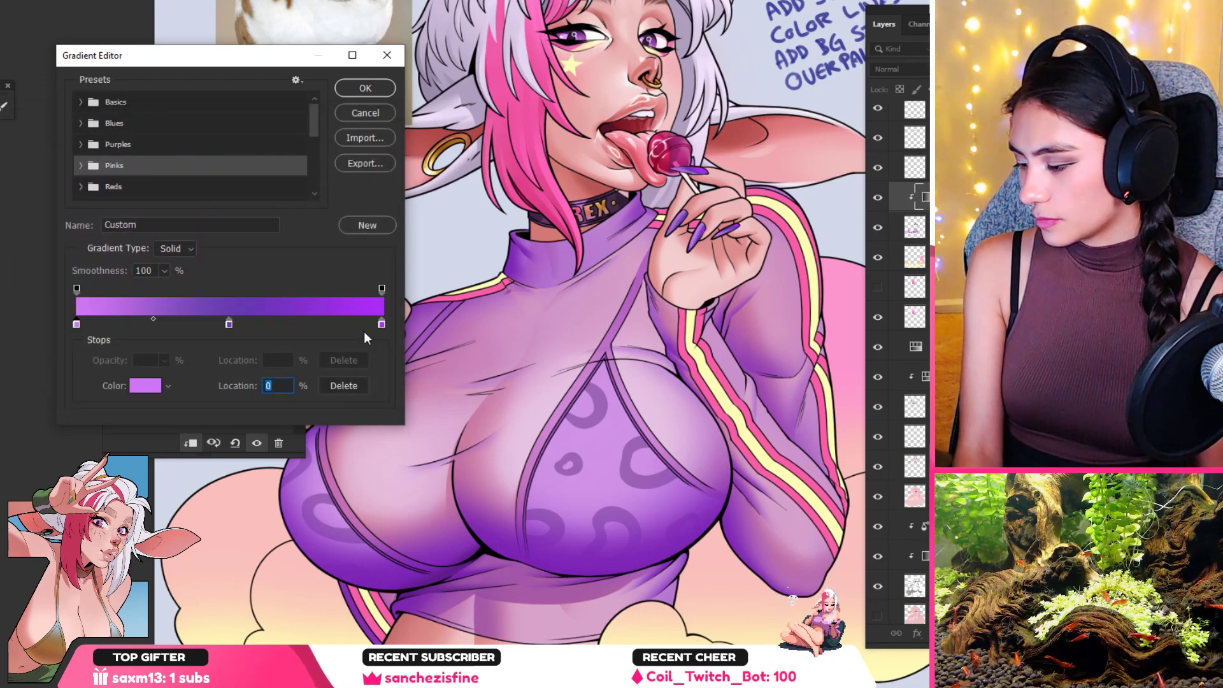
Step: Try magenta #e62afc for the gradient's end stop, and discard the gradient edits
{"action": "left_click", "coordinate": [381, 325]}
{"action": "left_click", "coordinate": [159, 391]}
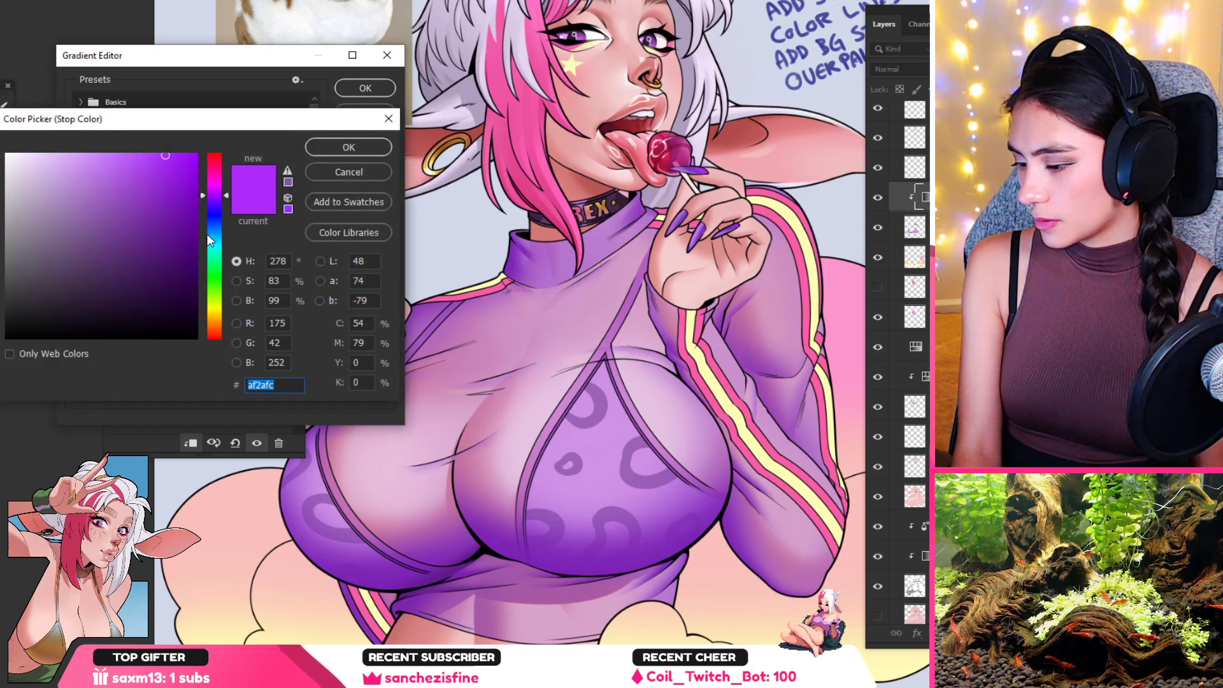
{"action": "left_click_drag", "start_coordinate": [226, 200], "coordinate": [227, 193]}
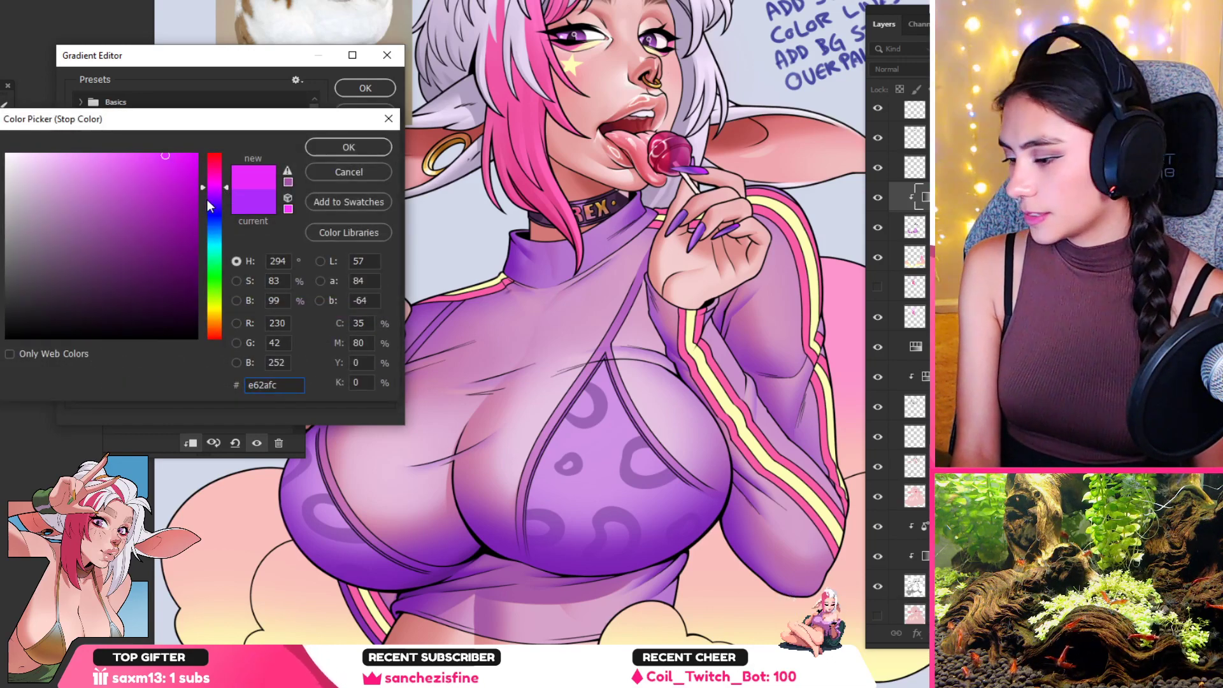
{"action": "key", "text": "Return"}
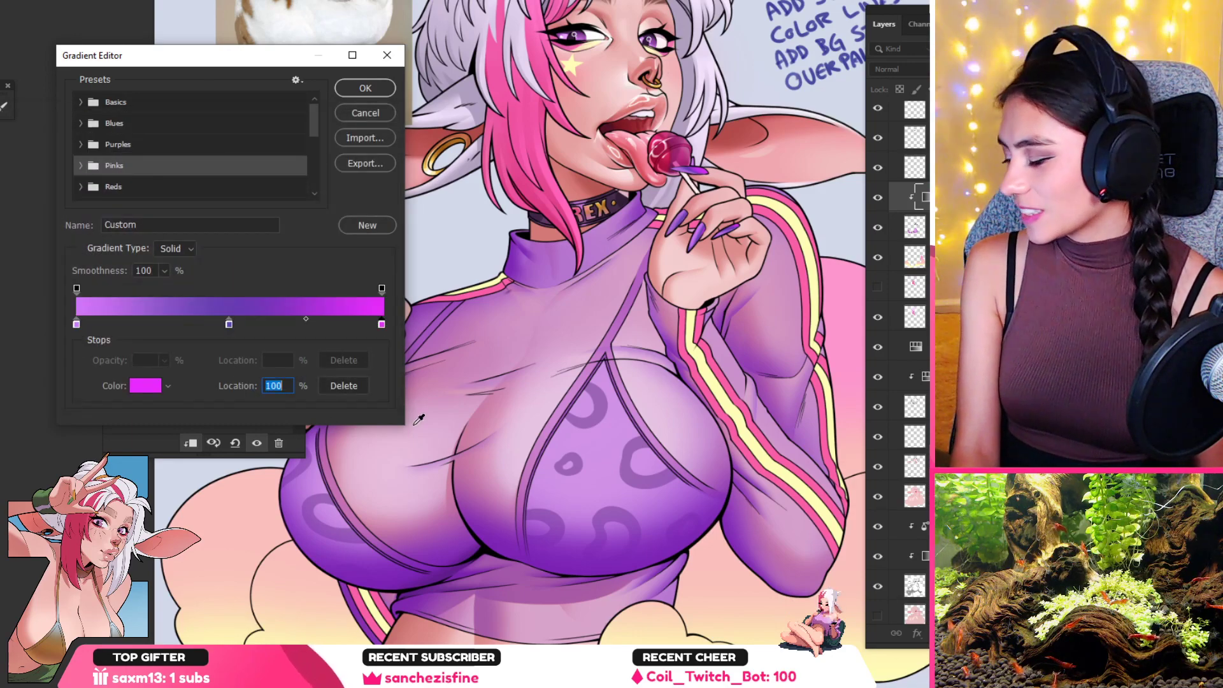
{"action": "key", "text": "Escape"}
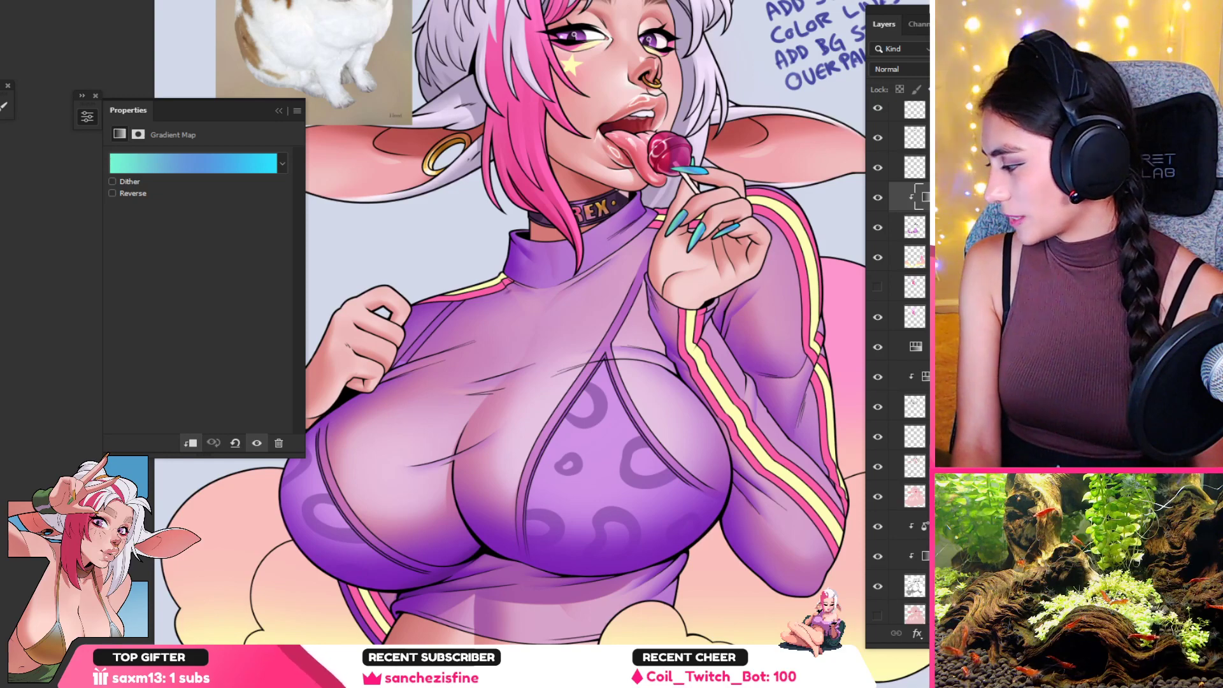
Step: Delete the gradient map layer, and shift the hue of the raised hand's nails by +77 within a freehand selection of about 842 × 869 px
{"action": "key", "text": "Delete"}
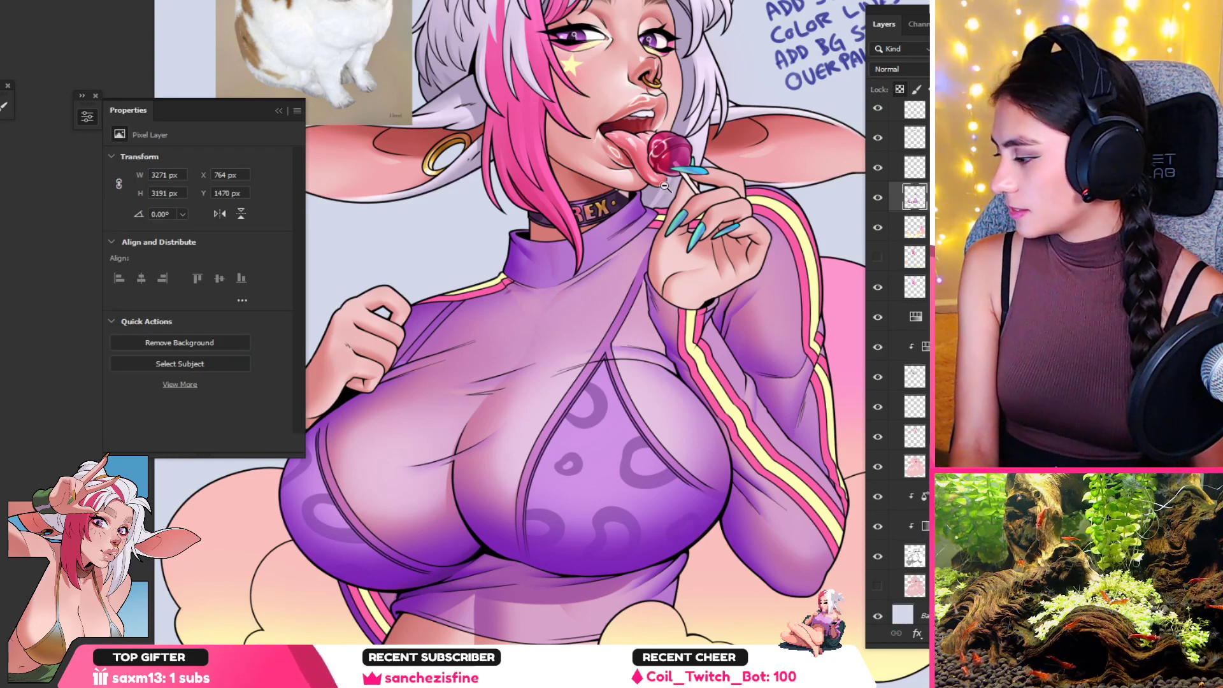
{"action": "mouse_move", "coordinate": [674, 169]}
{"action": "left_mouse_down"}
{"action": "mouse_move", "coordinate": [690, 267]}
{"action": "mouse_move", "coordinate": [780, 261]}
{"action": "mouse_move", "coordinate": [760, 187]}
{"action": "mouse_move", "coordinate": [702, 144]}
{"action": "left_mouse_up"}
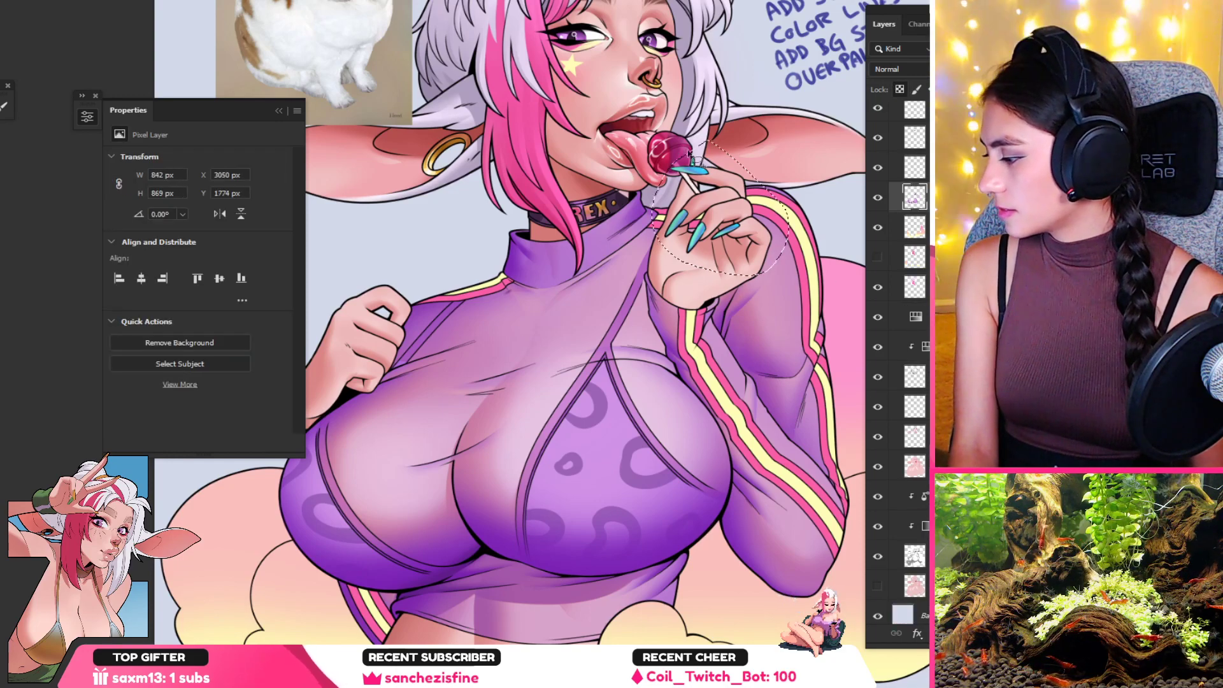
{"action": "key", "text": "ctrl+u"}
{"action": "left_click_drag", "start_coordinate": [241, 231], "coordinate": [292, 235]}
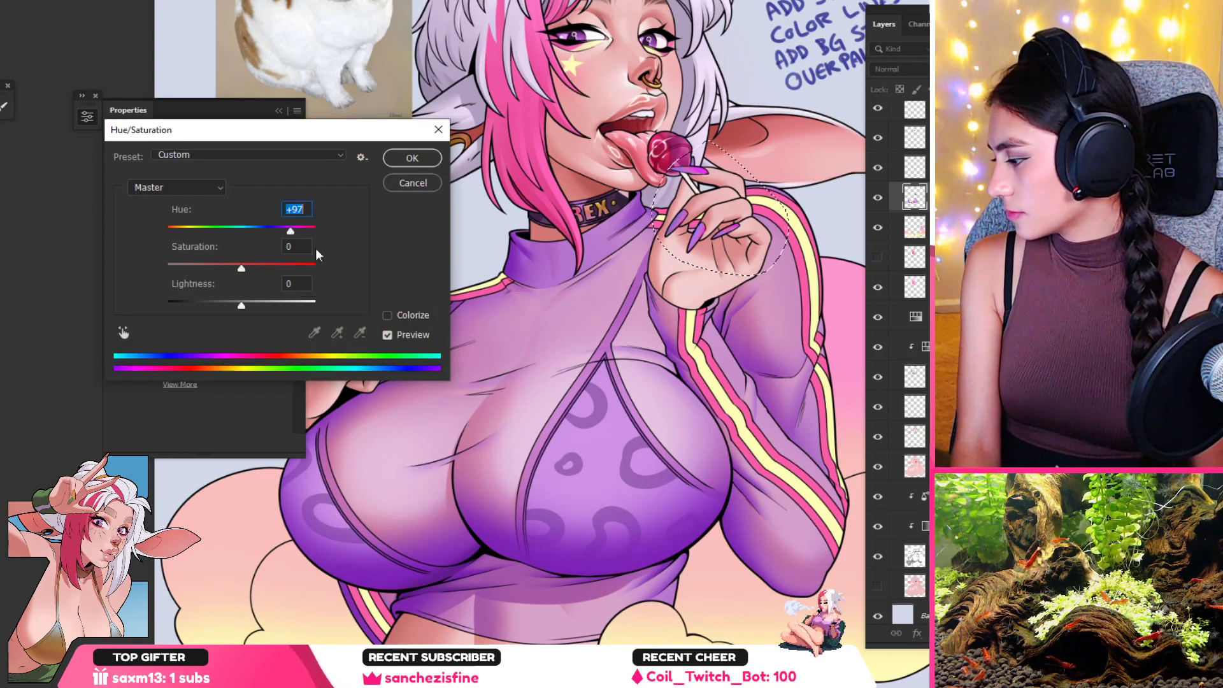
{"action": "mouse_move", "coordinate": [292, 235]}
{"action": "left_mouse_down"}
{"action": "mouse_move", "coordinate": [200, 219]}
{"action": "mouse_move", "coordinate": [323, 227]}
{"action": "mouse_move", "coordinate": [286, 219]}
{"action": "left_mouse_up"}
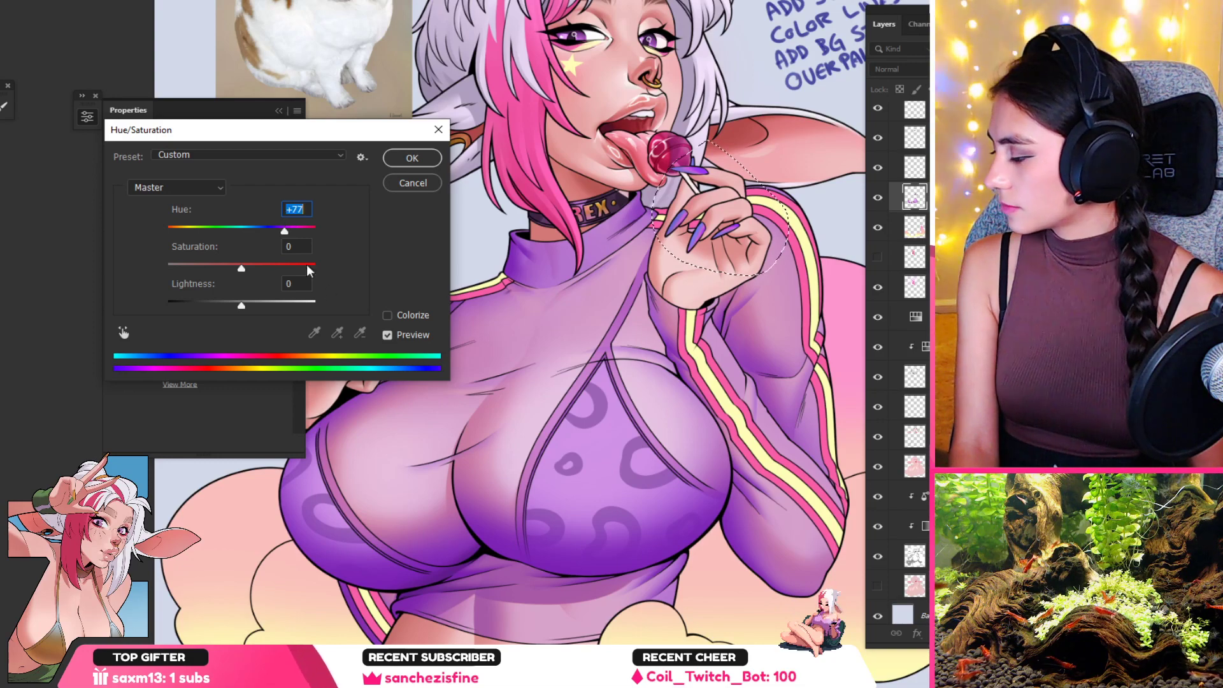
{"action": "key", "text": "Return"}
Step: Add a new layer and paint pale pink over the leftmost nail's tip within a freehand selection of about 137 × 194 px
{"action": "left_click_drag", "start_coordinate": [689, 341], "coordinate": [582, 362]}
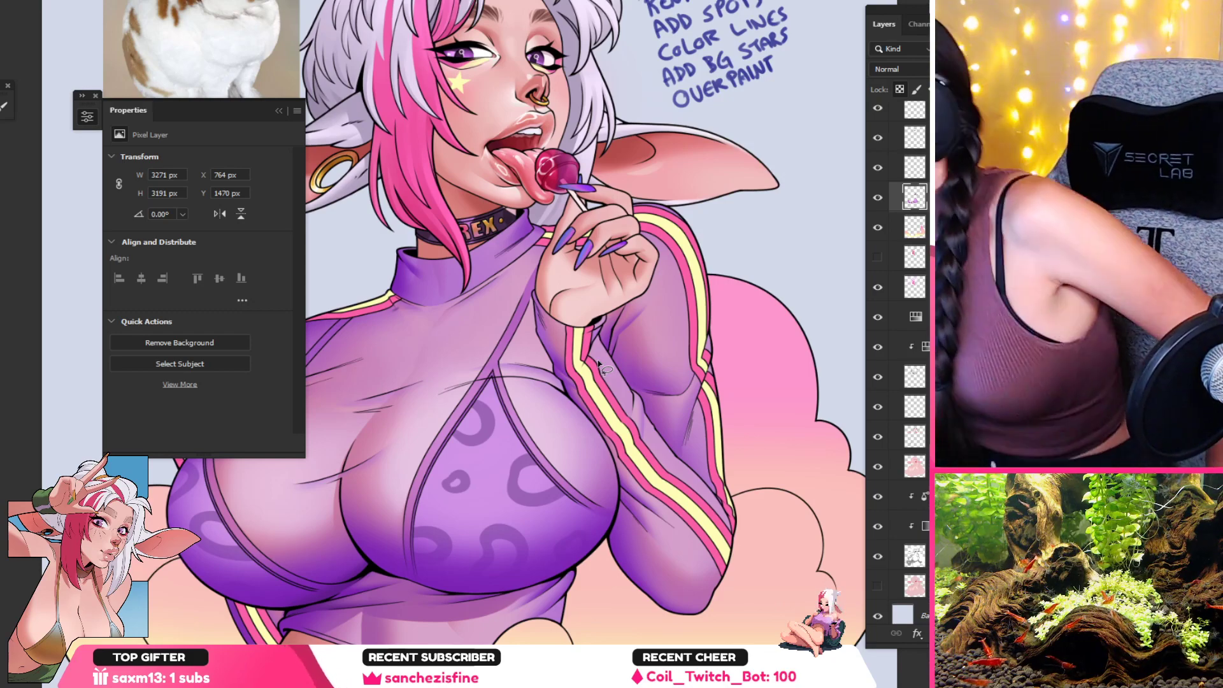
{"action": "key", "text": "ctrl+alt+shift+n"}
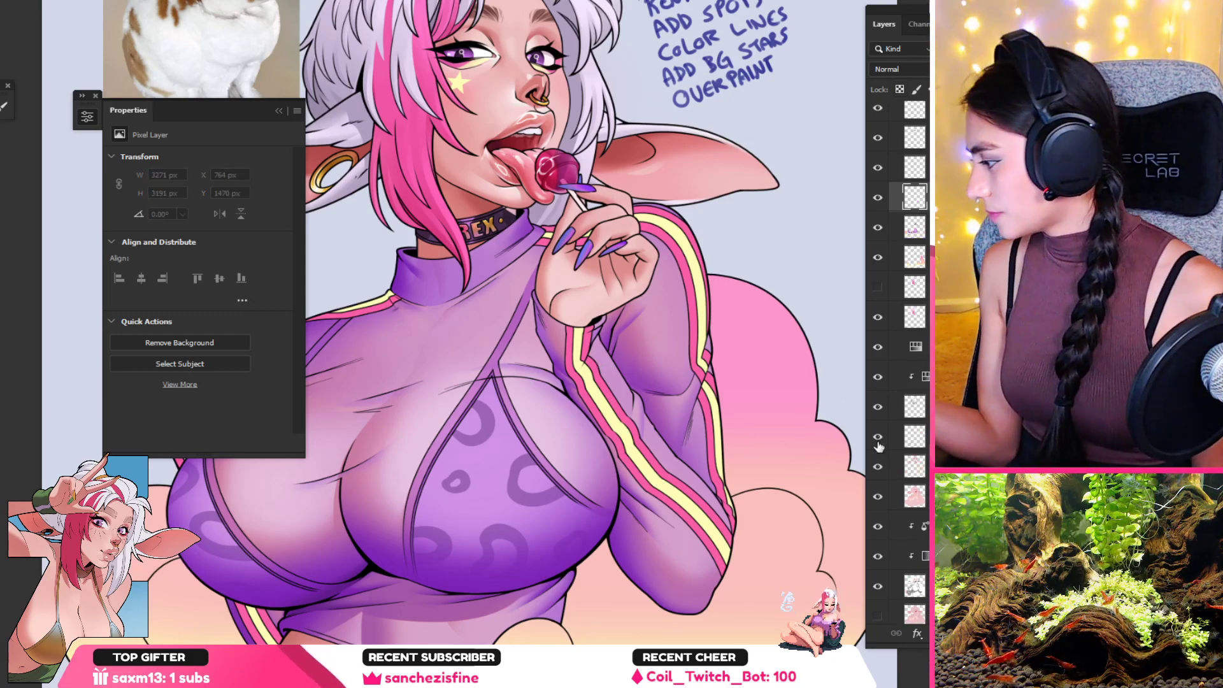
{"action": "left_click_drag", "start_coordinate": [590, 258], "coordinate": [666, 258]}
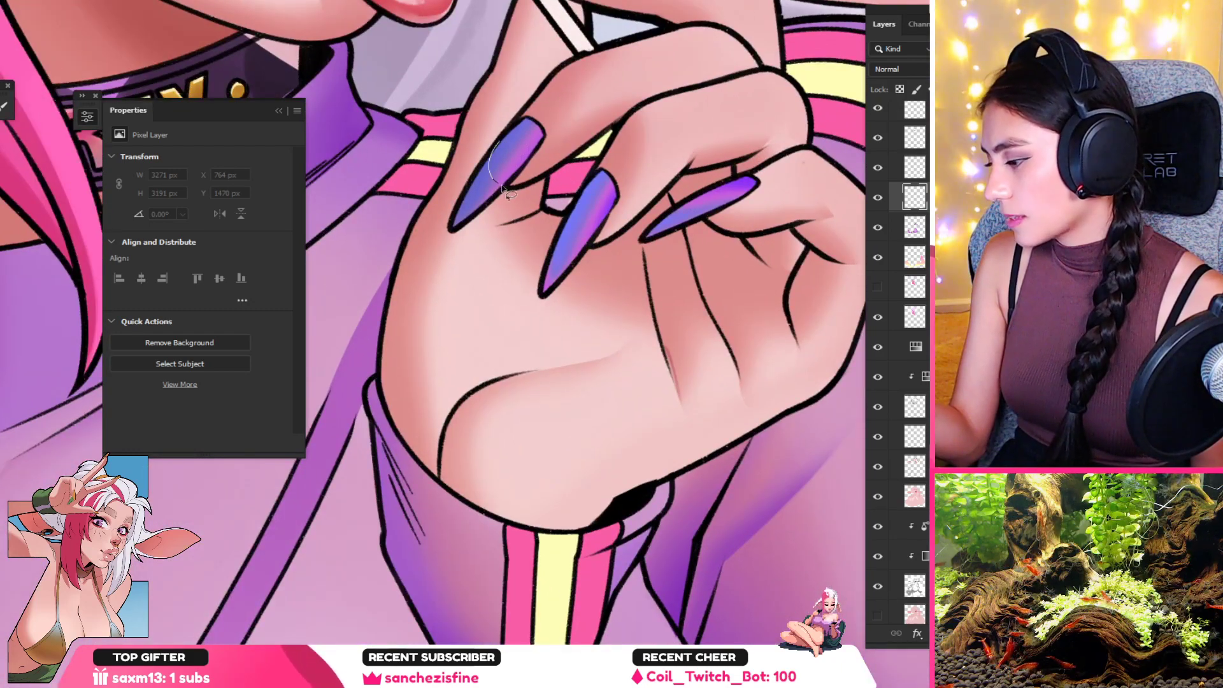
{"action": "left_click_drag", "start_coordinate": [472, 138], "coordinate": [499, 142]}
{"action": "key", "text": "b"}
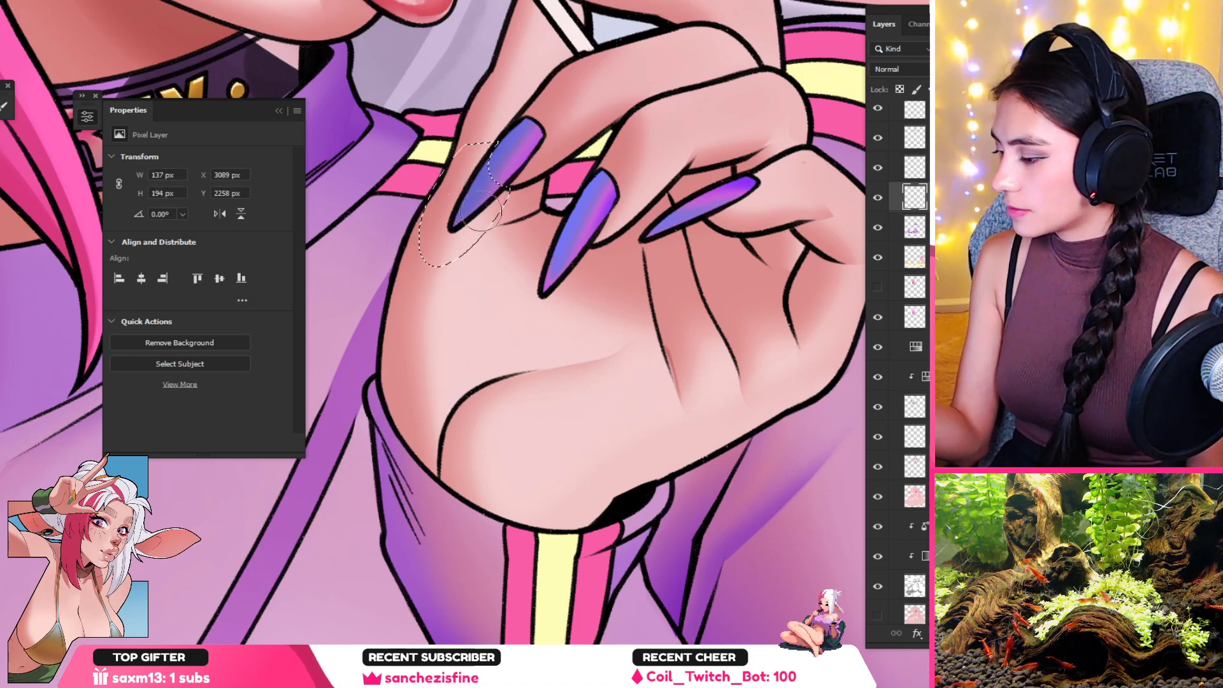
{"action": "mouse_move", "coordinate": [488, 218]}
{"action": "left_mouse_down"}
{"action": "mouse_move", "coordinate": [508, 155]}
{"action": "mouse_move", "coordinate": [487, 215]}
{"action": "mouse_move", "coordinate": [500, 187]}
{"action": "left_mouse_up"}
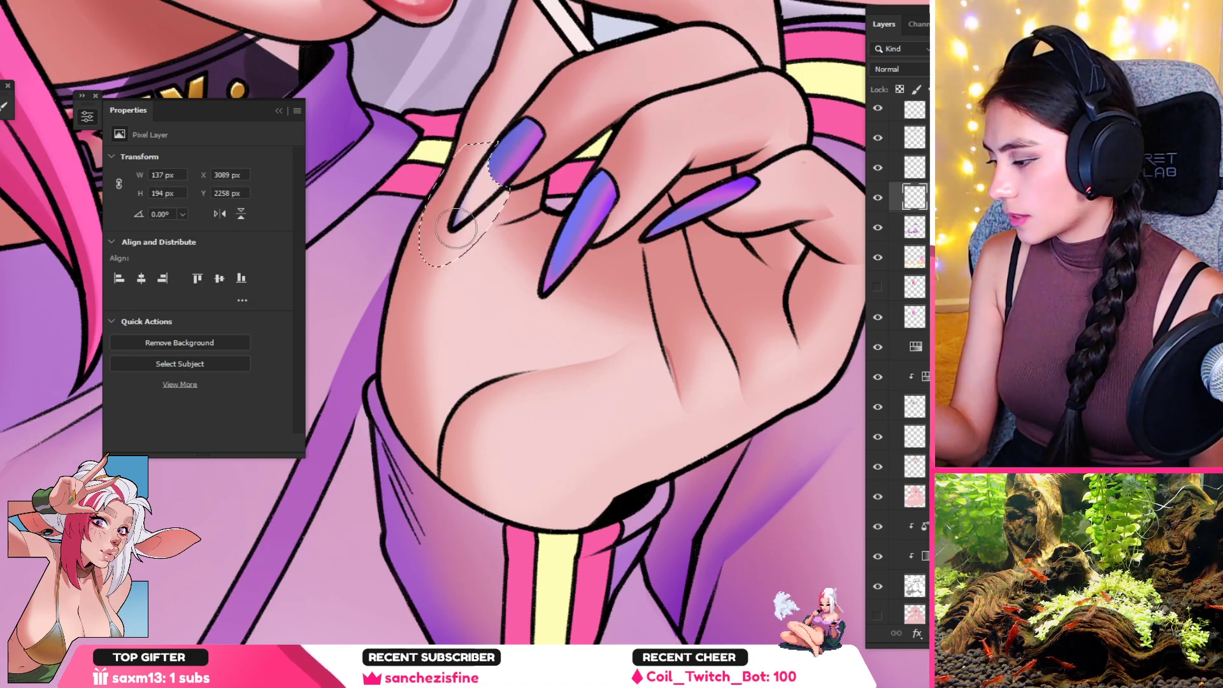
Step: Clip the shading layer to the nails' layer below, set its blend mode to Multiply, and clear the selection
{"action": "left_click", "coordinate": [434, 234], "text": "alt"}
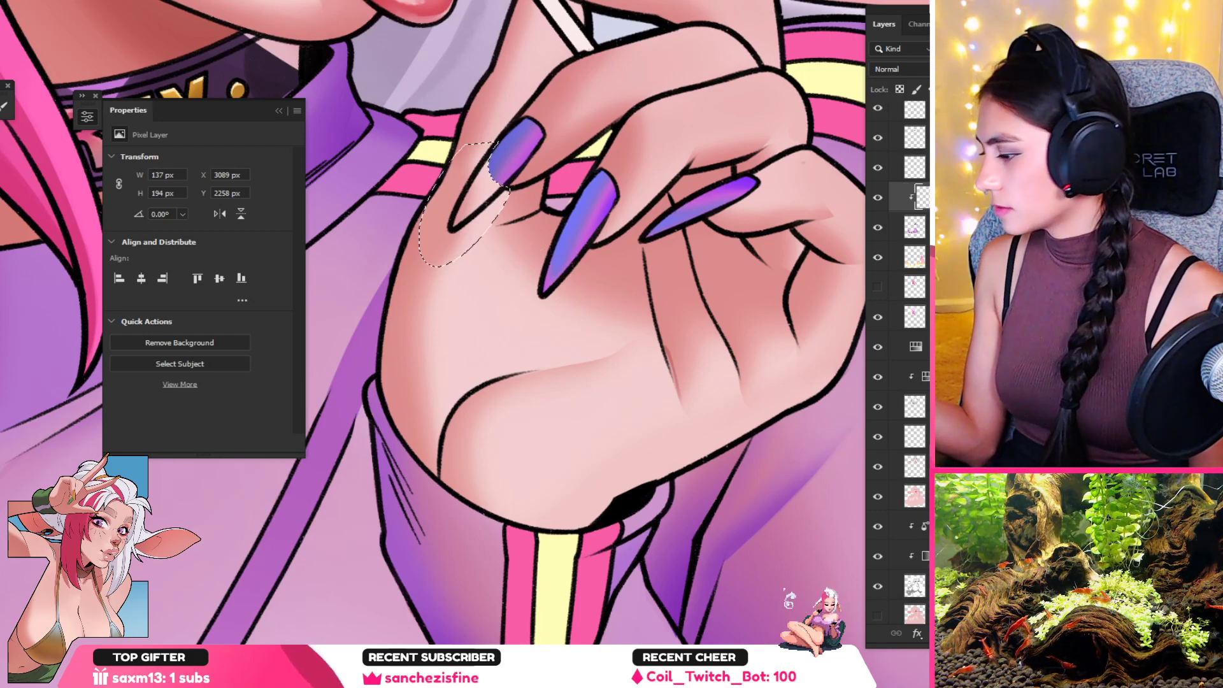
{"action": "left_click", "coordinate": [892, 69]}
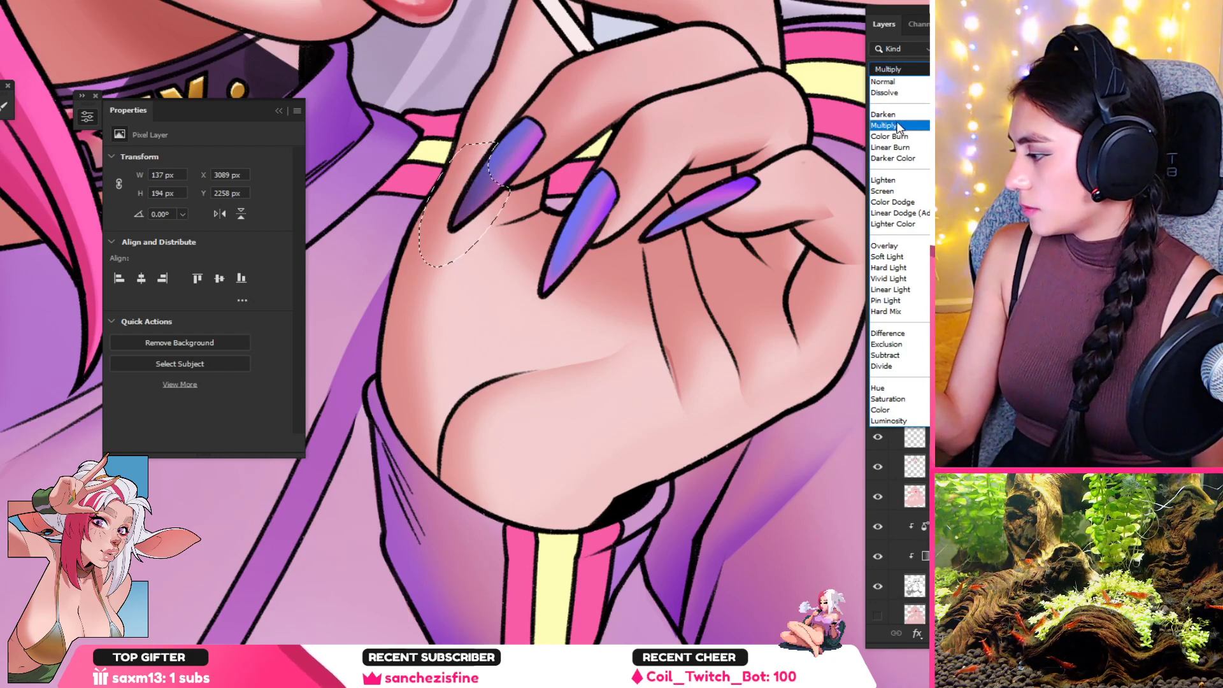
{"action": "left_click", "coordinate": [892, 125]}
{"action": "key", "text": "ctrl+d"}
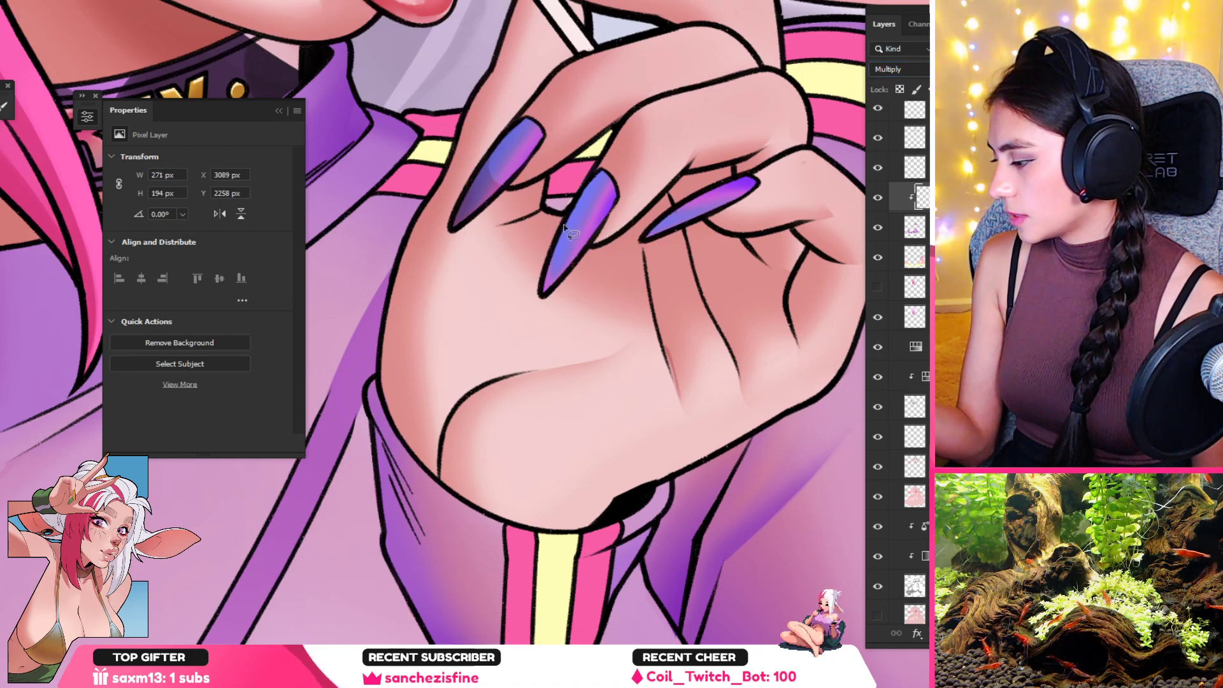
Step: Shade the middle nail's tip within a freehand selection of about 160 × 194 px, and delete the clipped shading layer
{"action": "mouse_move", "coordinate": [581, 333]}
{"action": "left_mouse_down"}
{"action": "mouse_move", "coordinate": [564, 225]}
{"action": "mouse_move", "coordinate": [587, 258]}
{"action": "mouse_move", "coordinate": [548, 280]}
{"action": "left_mouse_up"}
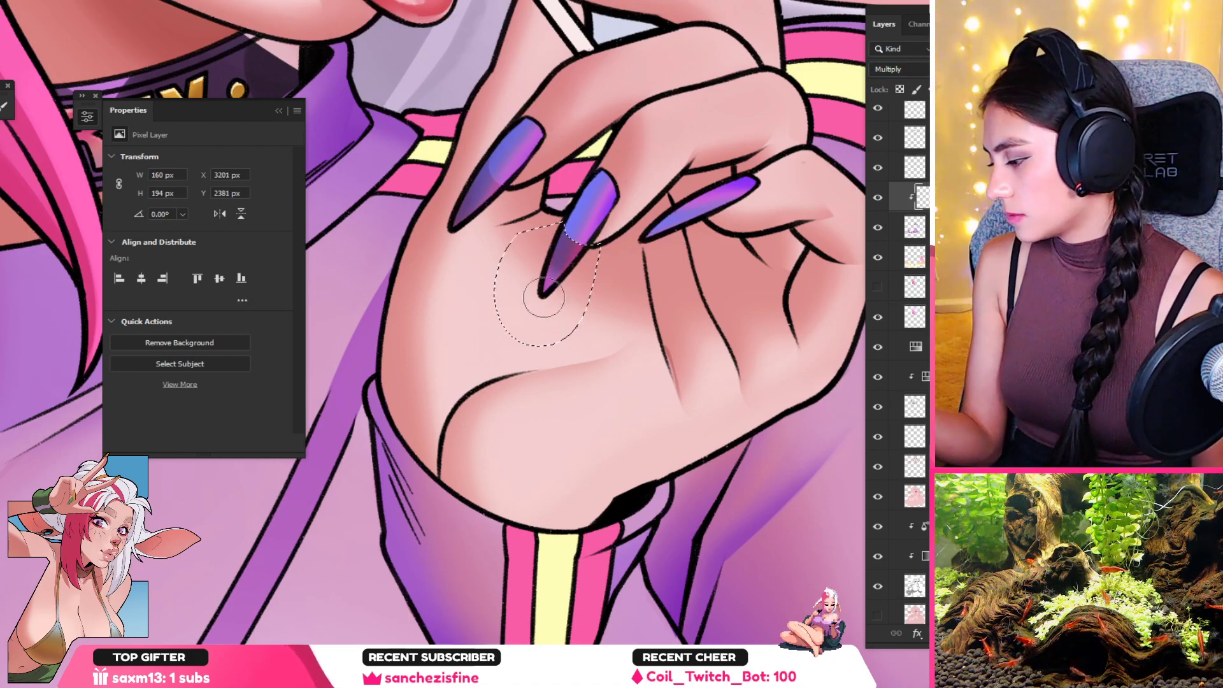
{"action": "key", "text": "ctrl+d"}
{"action": "mouse_move", "coordinate": [691, 243]}
{"action": "left_mouse_down"}
{"action": "mouse_move", "coordinate": [450, 313]}
{"action": "mouse_move", "coordinate": [556, 418]}
{"action": "left_mouse_up"}
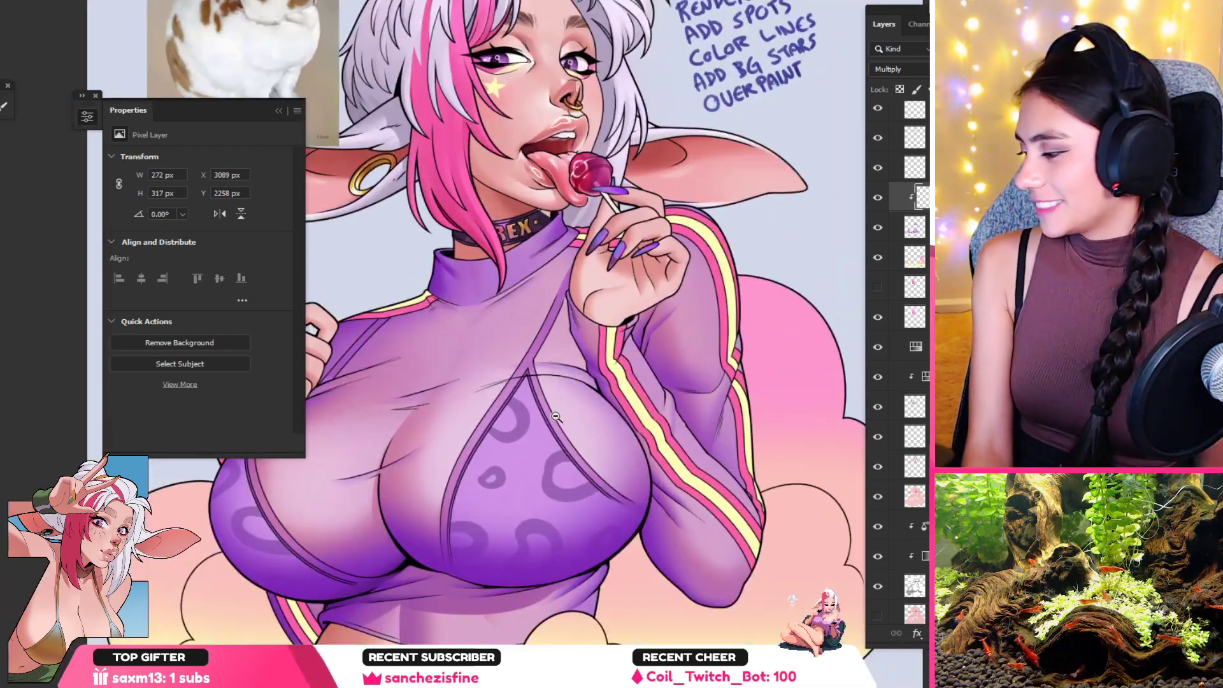
{"action": "key", "text": "Delete"}
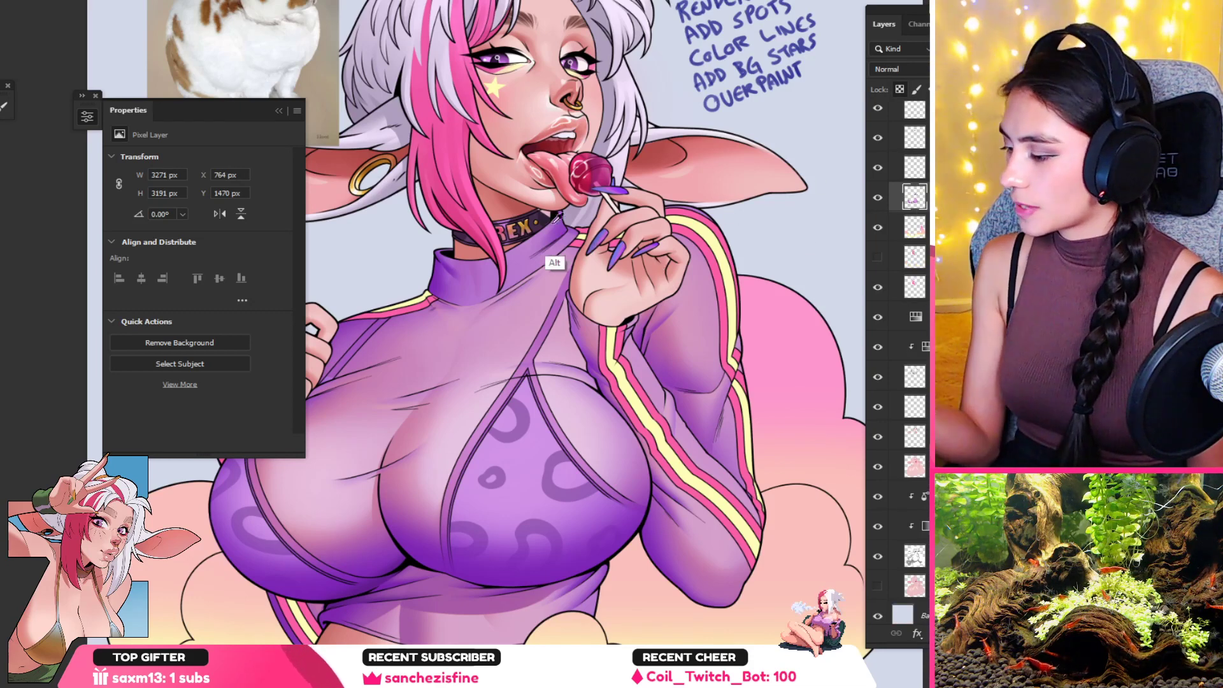
Step: Sample the dark purple of the character's choker as the painting colour
{"action": "left_click", "coordinate": [517, 220], "text": "alt"}
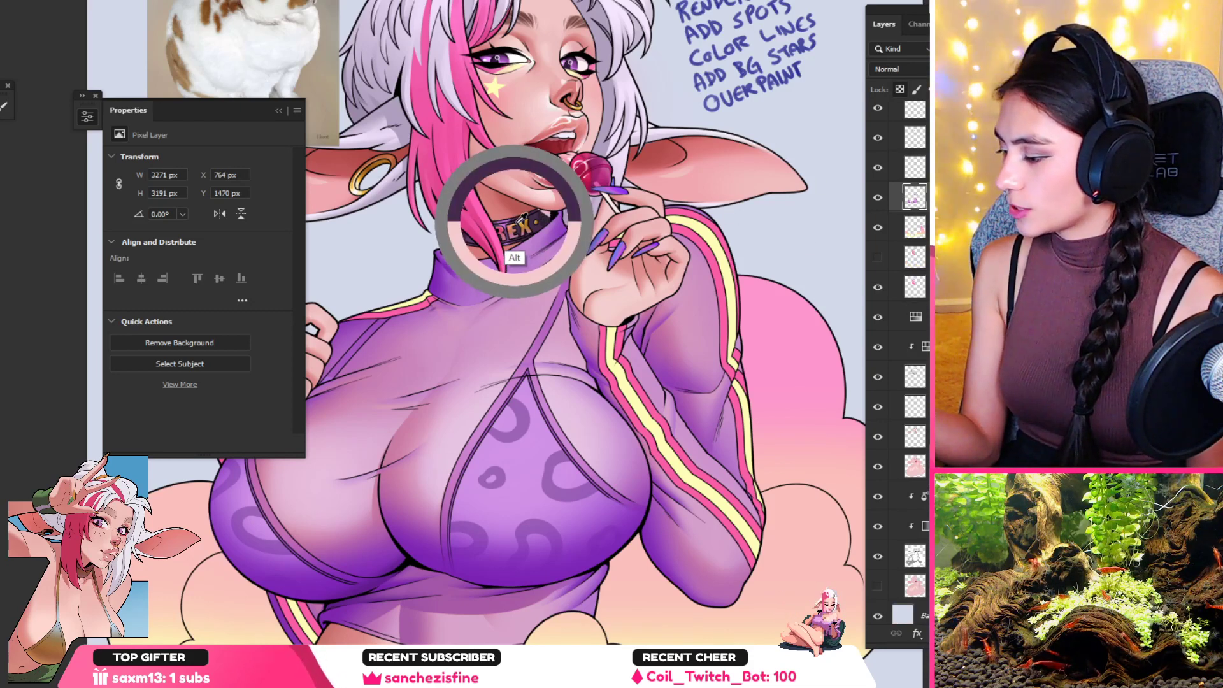
{"action": "left_click_drag", "start_coordinate": [510, 246], "coordinate": [546, 260]}
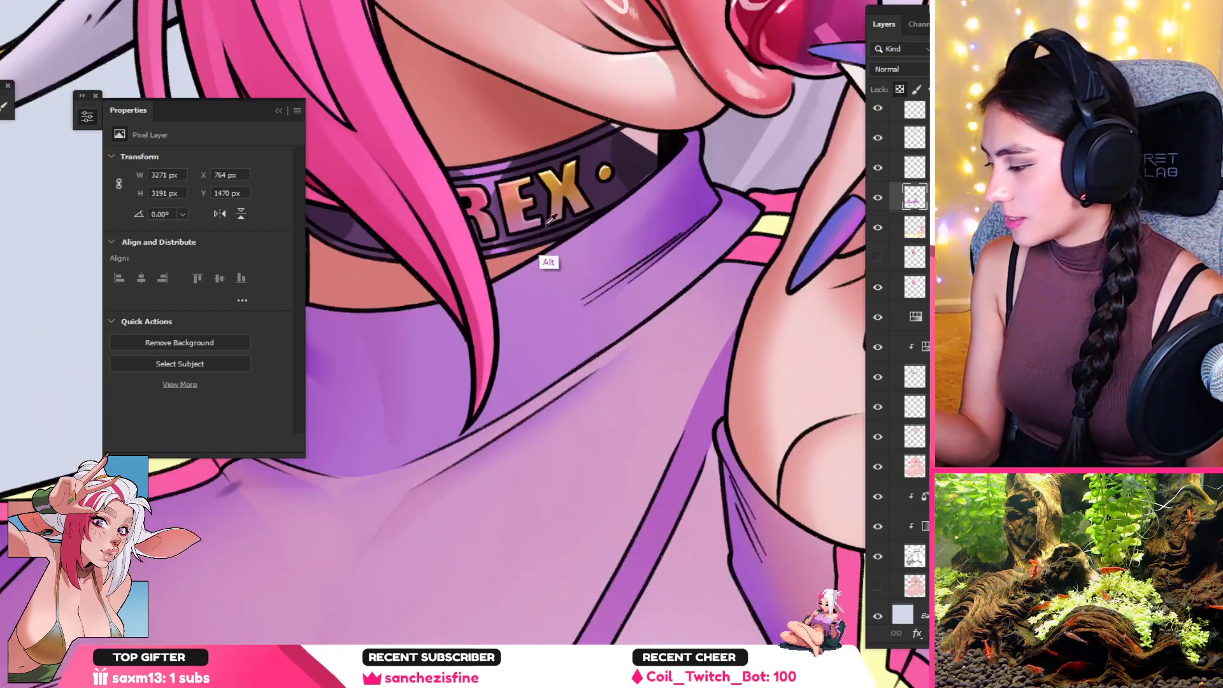
{"action": "left_click_drag", "start_coordinate": [572, 212], "coordinate": [534, 215]}
{"action": "left_click_drag", "start_coordinate": [676, 207], "coordinate": [551, 217]}
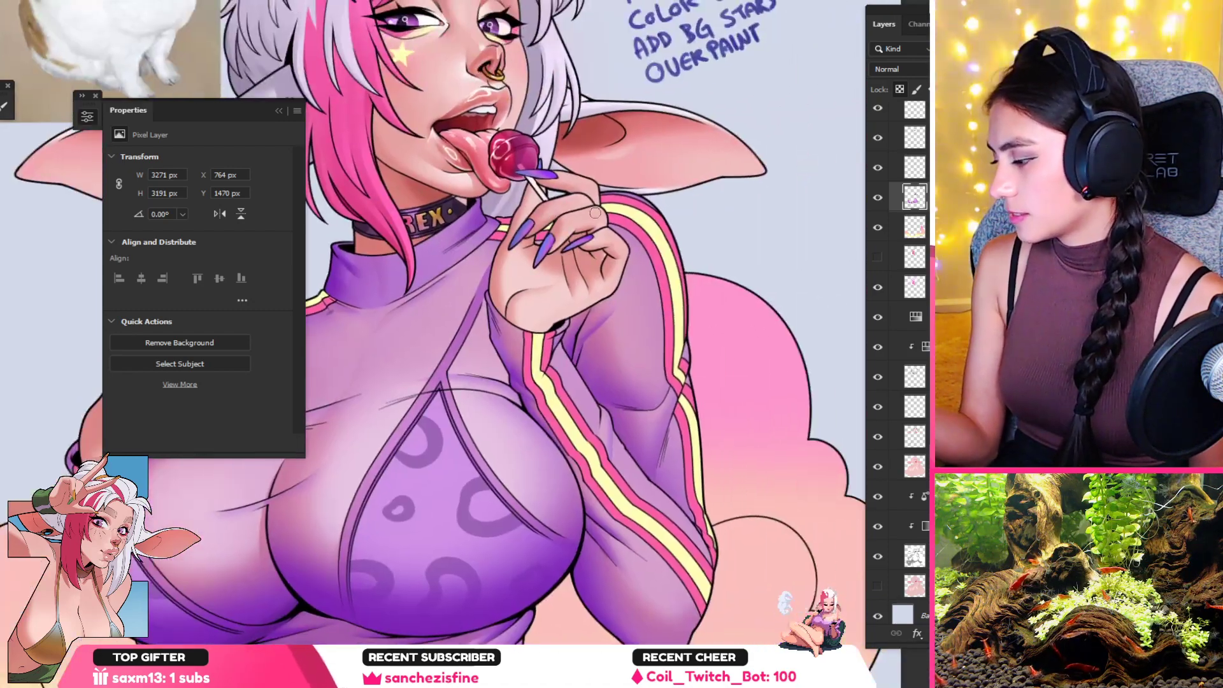
{"action": "scroll", "coordinate": [595, 213], "scroll_direction": "up", "scroll_amount": 2}
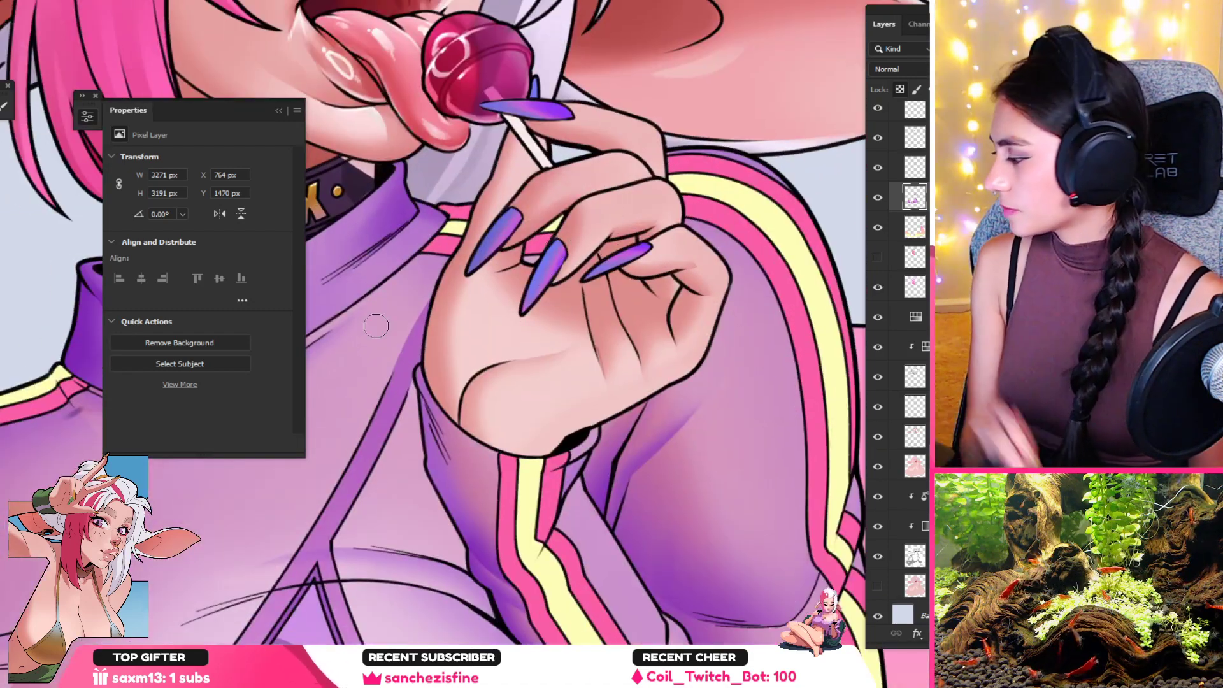
Step: Select the raised hand's nails freehand, about 678 × 697 px, and raise their contrast with Levels, using white input 241 and a higher black input
{"action": "key", "text": "l"}
{"action": "mouse_move", "coordinate": [481, 91]}
{"action": "left_mouse_down"}
{"action": "mouse_move", "coordinate": [475, 334]}
{"action": "mouse_move", "coordinate": [709, 274]}
{"action": "mouse_move", "coordinate": [500, 68]}
{"action": "left_mouse_up"}
{"action": "key", "text": "ctrl+u"}
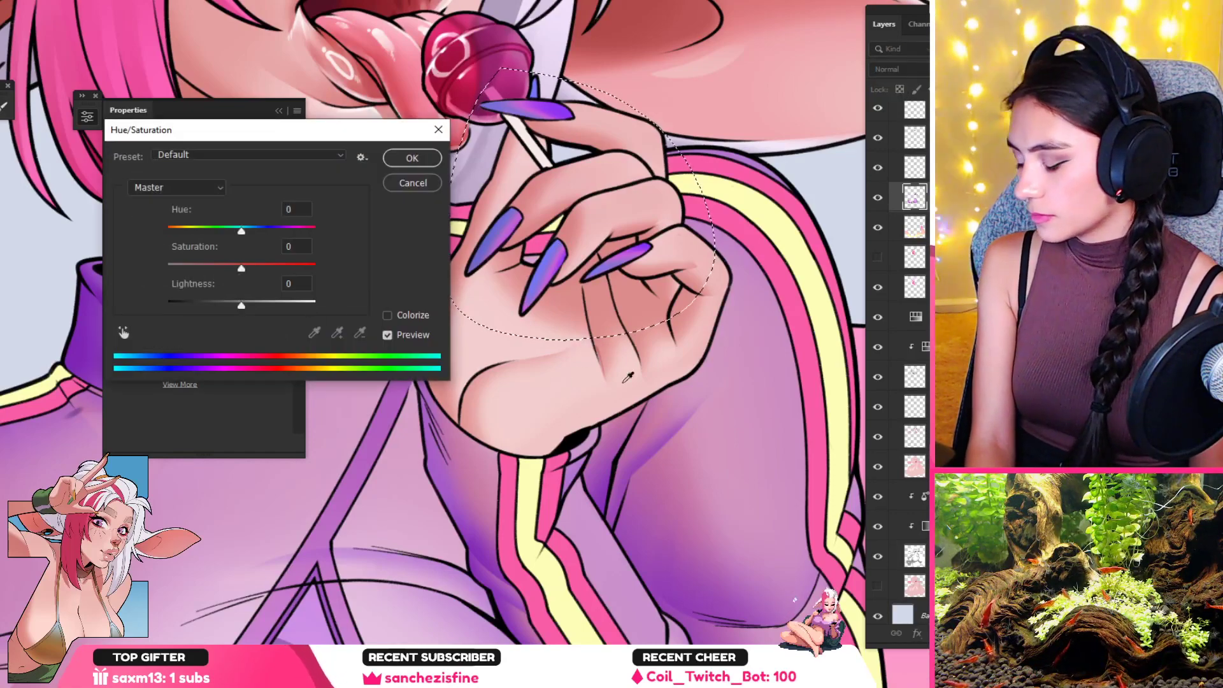
{"action": "key", "text": "Escape"}
{"action": "key", "text": "ctrl+l"}
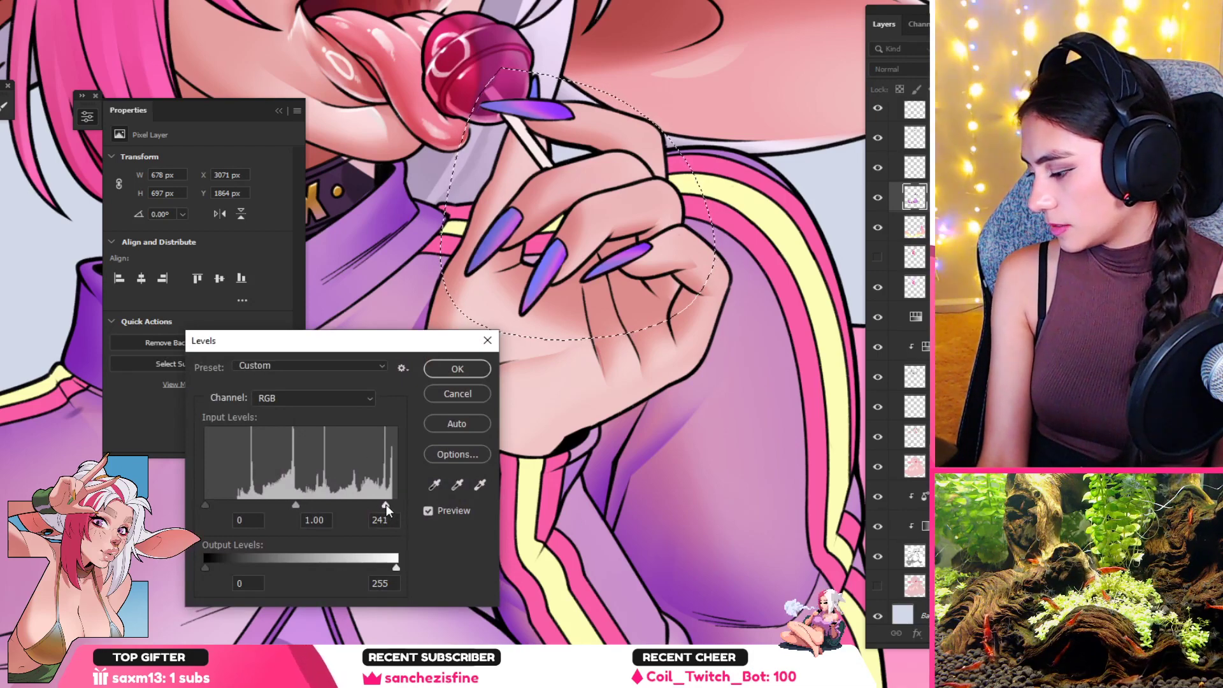
{"action": "left_click_drag", "start_coordinate": [386, 504], "coordinate": [384, 504]}
{"action": "left_click_drag", "start_coordinate": [204, 506], "coordinate": [235, 506]}
{"action": "key", "text": "Return"}
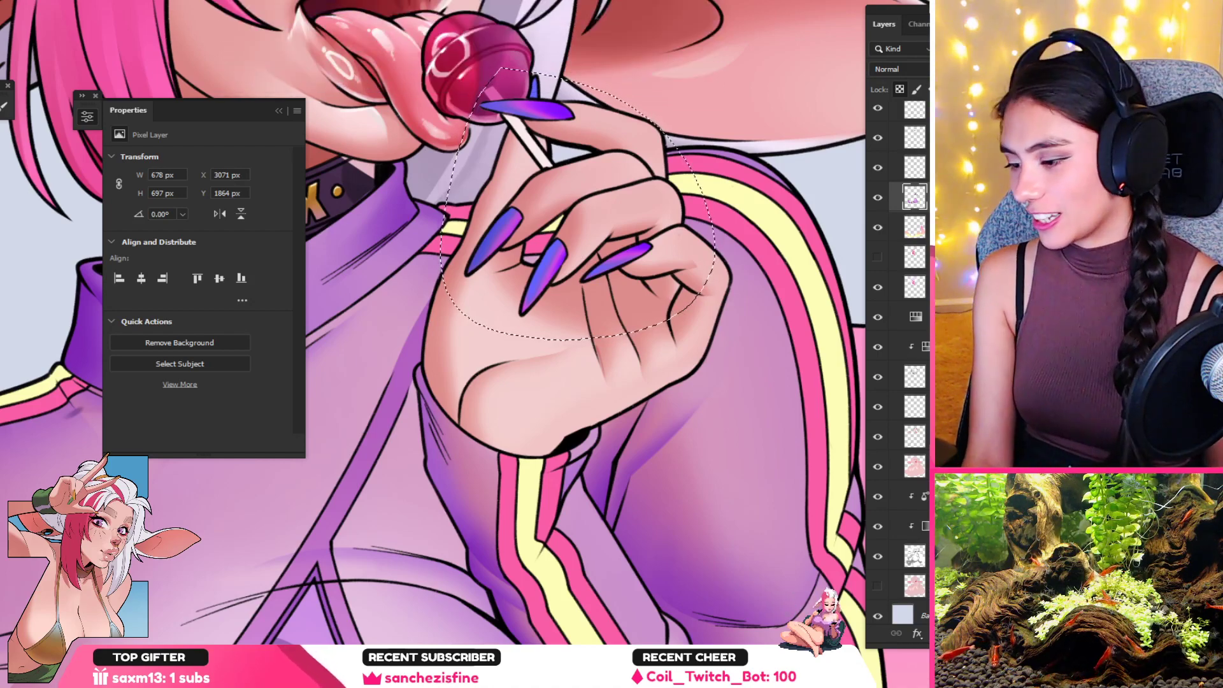
{"action": "left_click", "coordinate": [88, 118]}
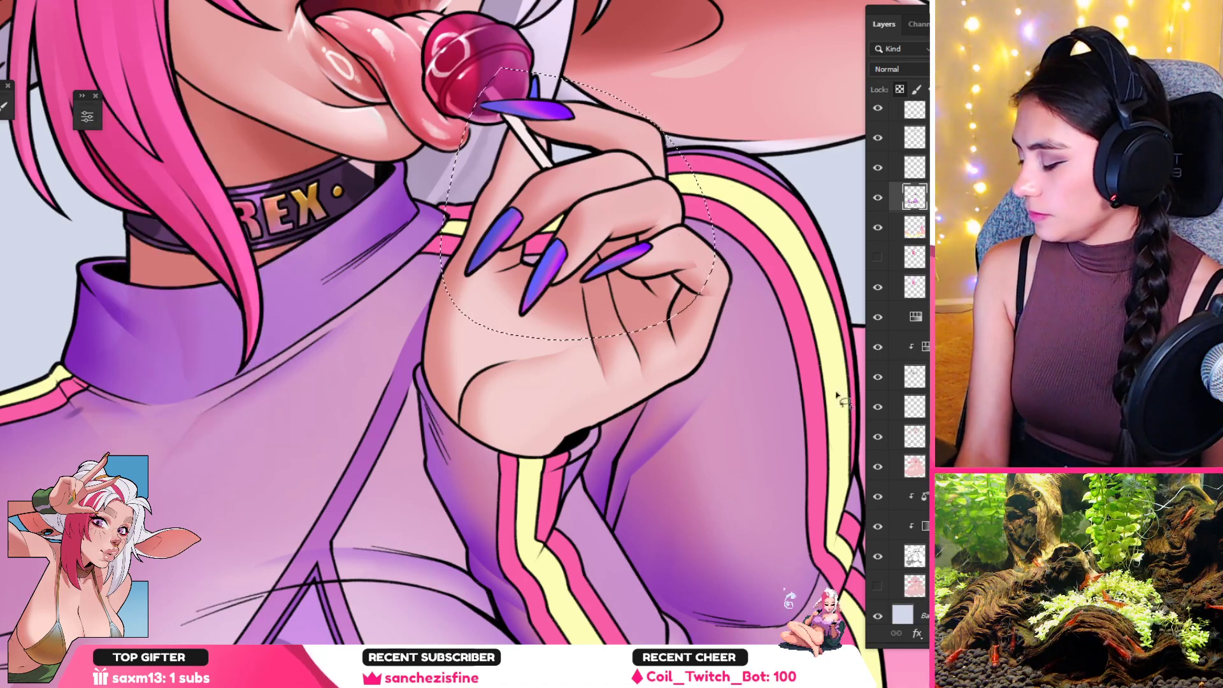
{"action": "key", "text": "ctrl+u"}
{"action": "mouse_move", "coordinate": [254, 241]}
{"action": "left_mouse_down"}
{"action": "mouse_move", "coordinate": [333, 240]}
{"action": "mouse_move", "coordinate": [241, 227]}
{"action": "mouse_move", "coordinate": [253, 226]}
{"action": "left_mouse_up"}
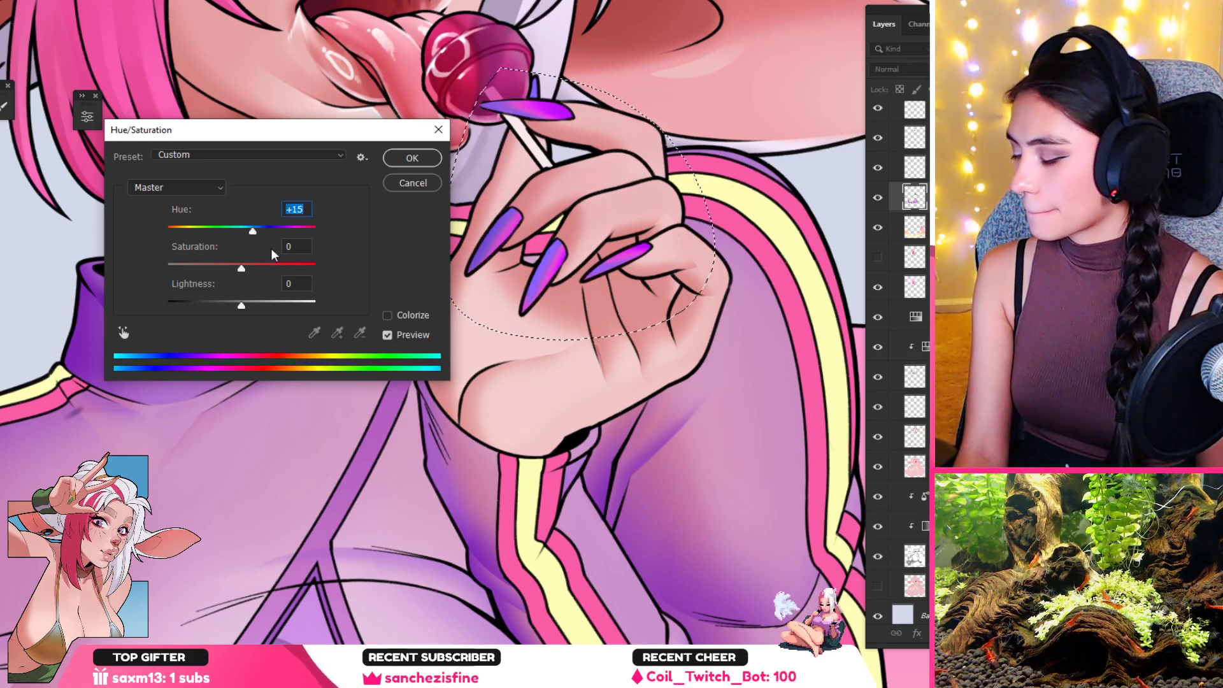
{"action": "left_click_drag", "start_coordinate": [239, 308], "coordinate": [197, 305]}
{"action": "left_click_drag", "start_coordinate": [243, 270], "coordinate": [280, 277]}
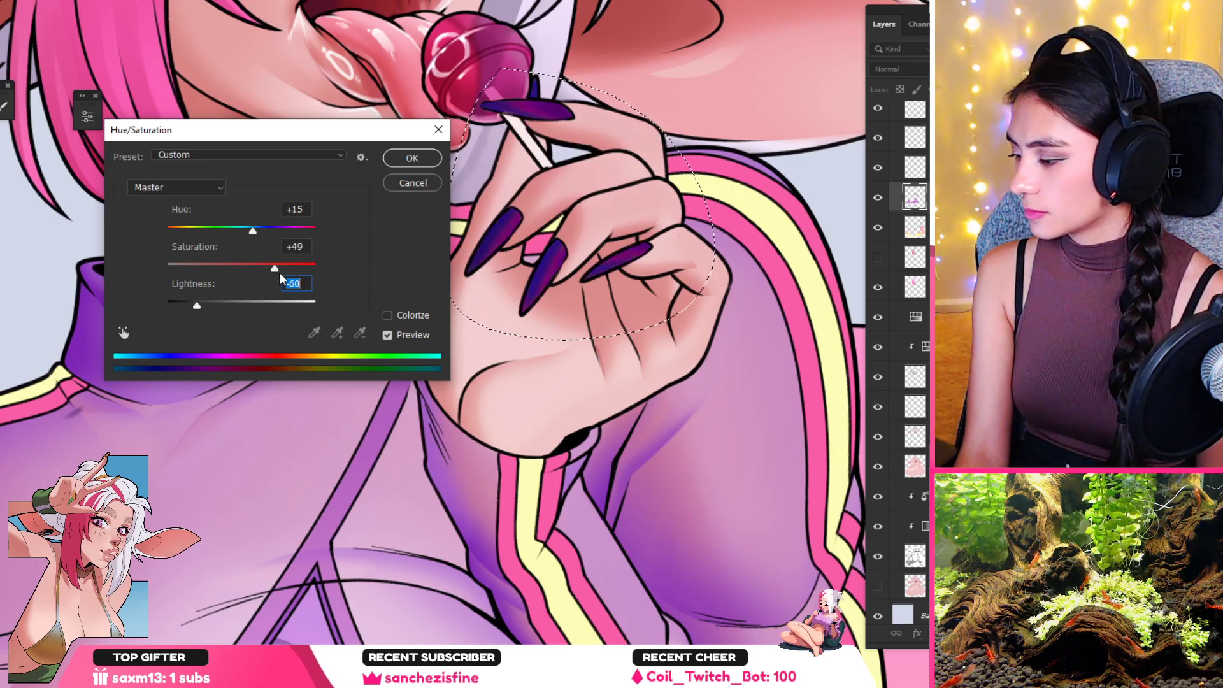
{"action": "key", "text": "Escape"}
Step: Copy the selected nails onto a new layer, and darken the copy strongly by lowering its lightness
{"action": "key", "text": "ctrl+d"}
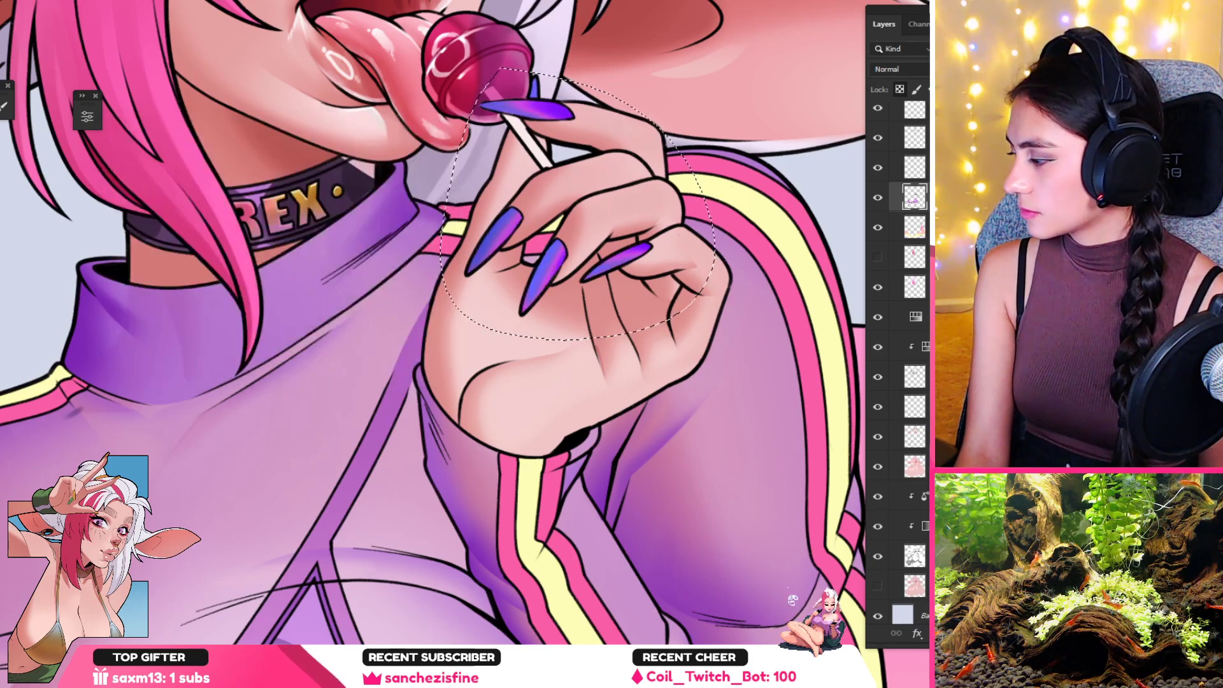
{"action": "key", "text": "ctrl+u"}
{"action": "left_click_drag", "start_coordinate": [227, 307], "coordinate": [190, 303]}
{"action": "key", "text": "Return"}
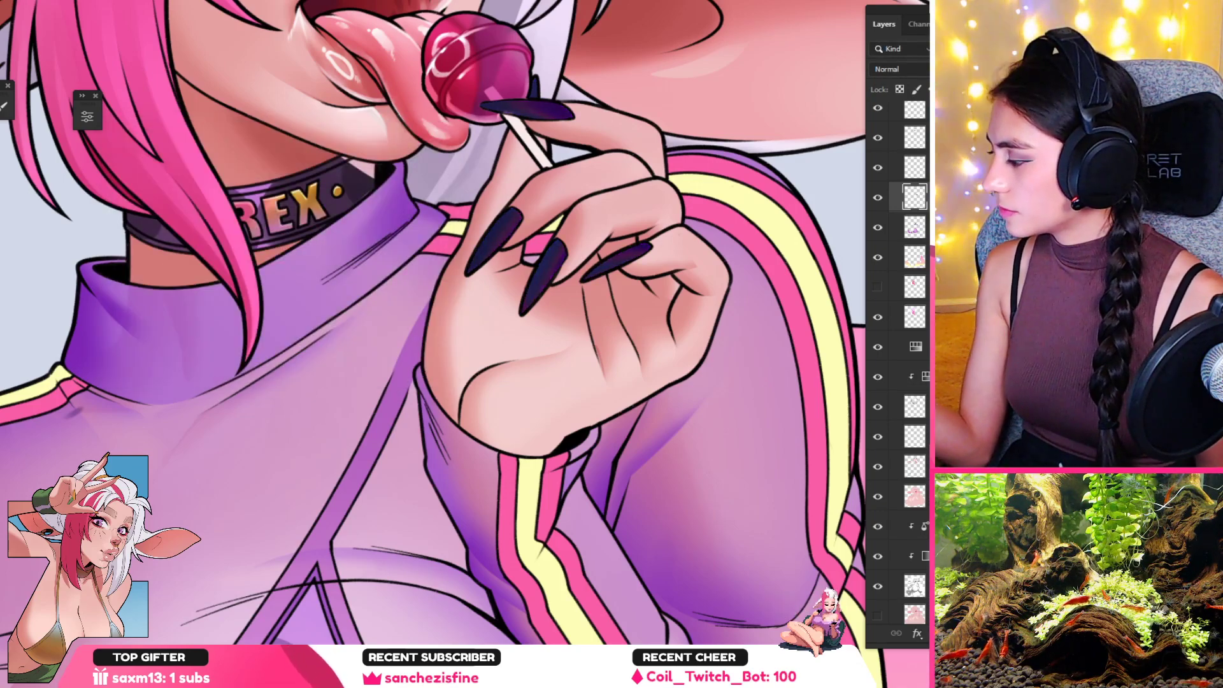
{"action": "left_click", "coordinate": [878, 198]}
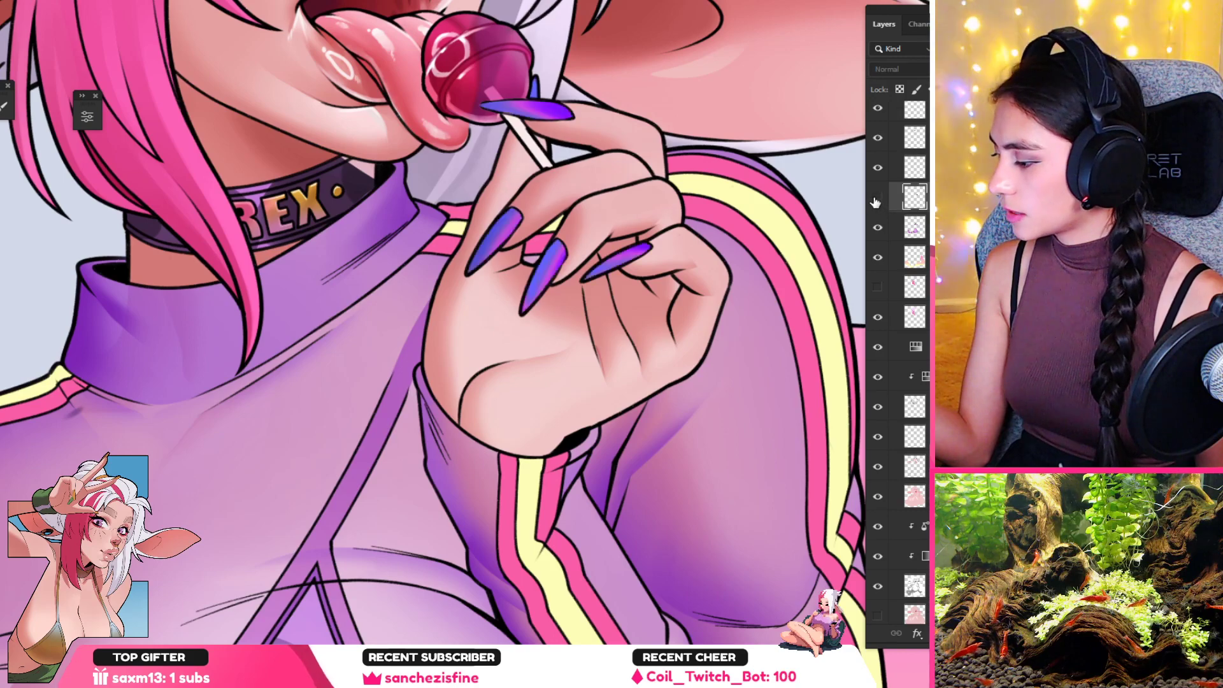
{"action": "left_click", "coordinate": [878, 199]}
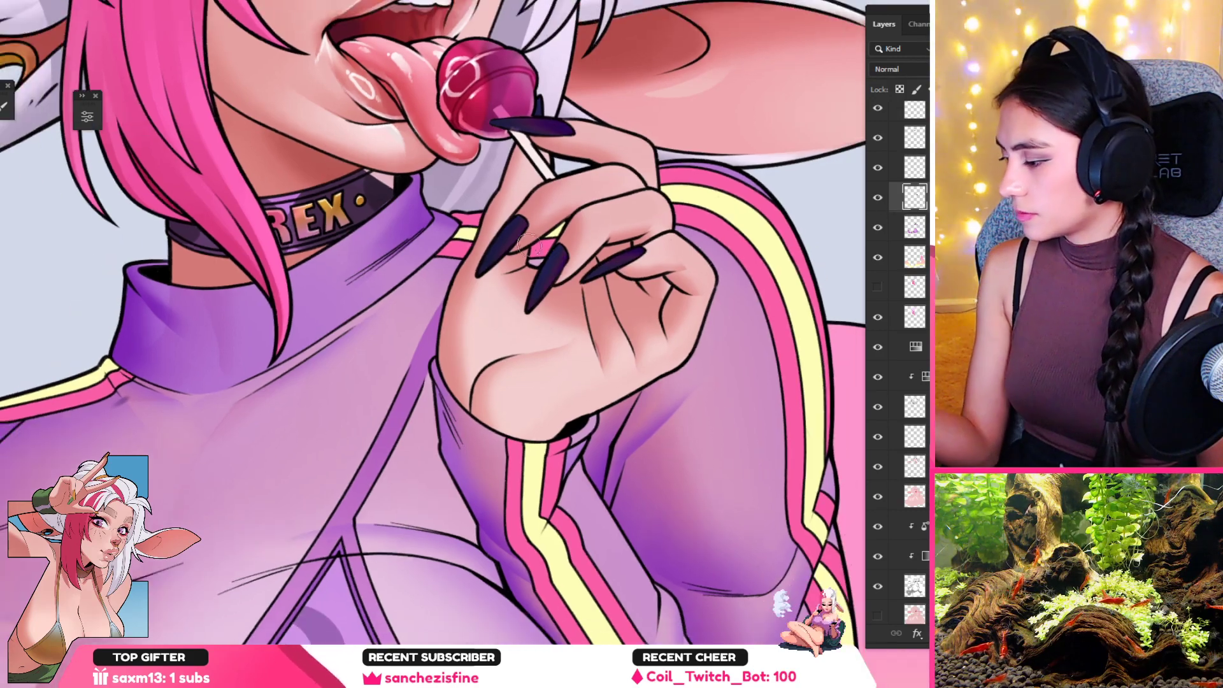
Step: Choose another brush tip and erase the darkened copy near the bases of the three lower nails
{"action": "right_click", "coordinate": [574, 216]}
{"action": "double_click", "coordinate": [649, 504]}
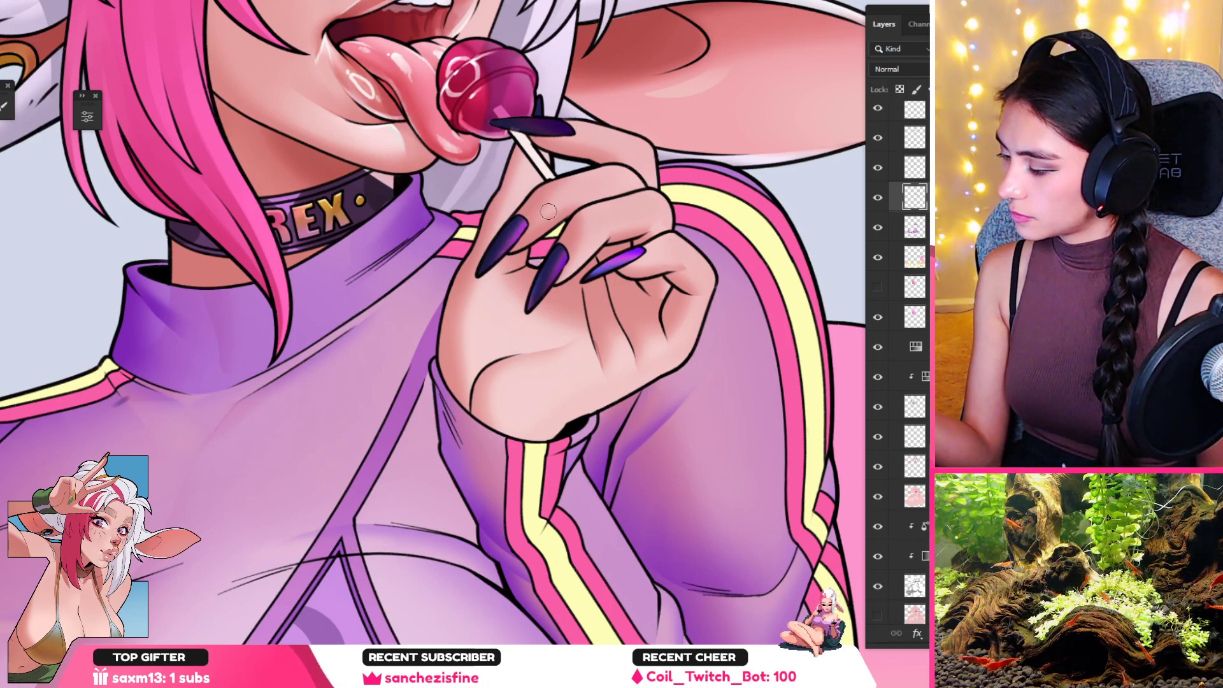
{"action": "key", "text": "ctrl"}
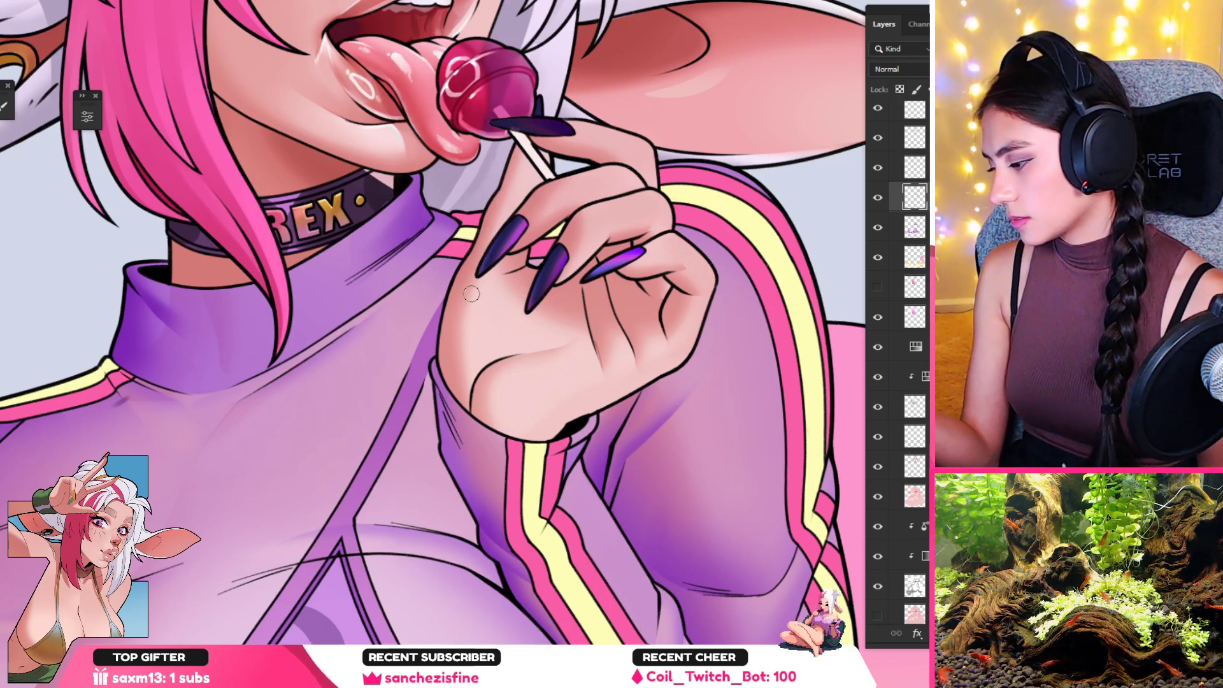
{"action": "left_click_drag", "start_coordinate": [539, 196], "coordinate": [510, 268]}
Step: Erase the darkened copy at the base of the nail beside the lollipop within a freehand selection
{"action": "mouse_move", "coordinate": [548, 203]}
{"action": "left_mouse_down"}
{"action": "mouse_move", "coordinate": [494, 202]}
{"action": "mouse_move", "coordinate": [561, 193]}
{"action": "mouse_move", "coordinate": [467, 163]}
{"action": "left_mouse_up"}
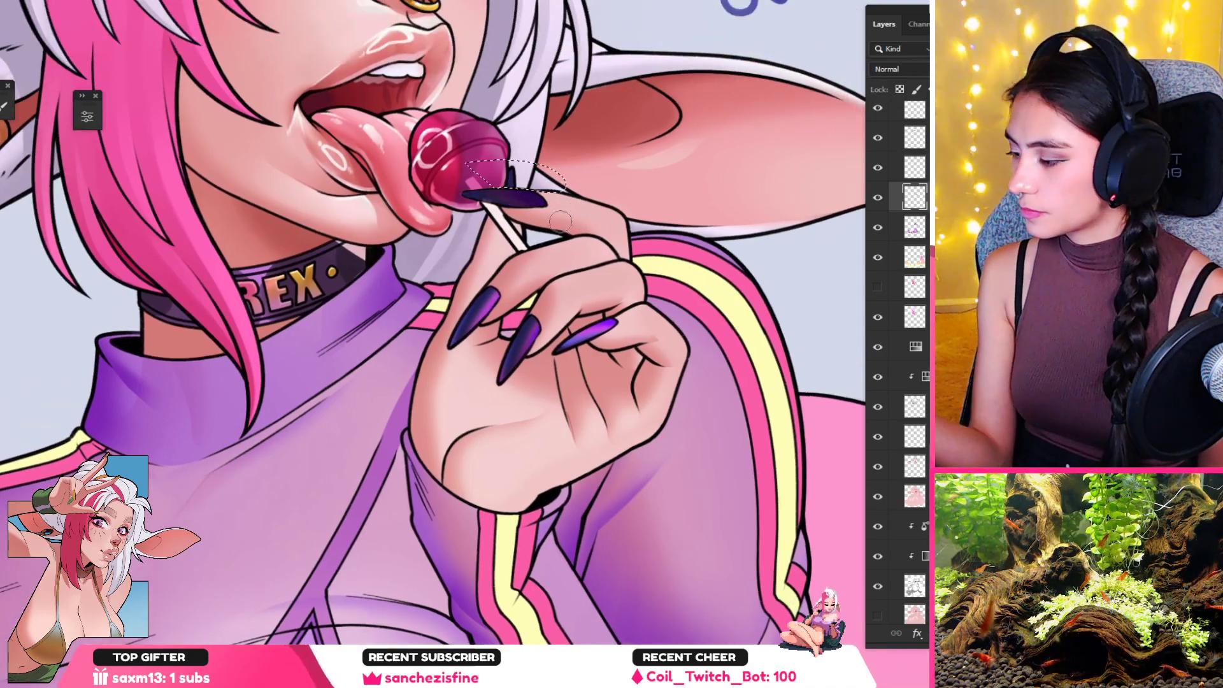
{"action": "key", "text": "b"}
{"action": "left_click_drag", "start_coordinate": [552, 202], "coordinate": [435, 190]}
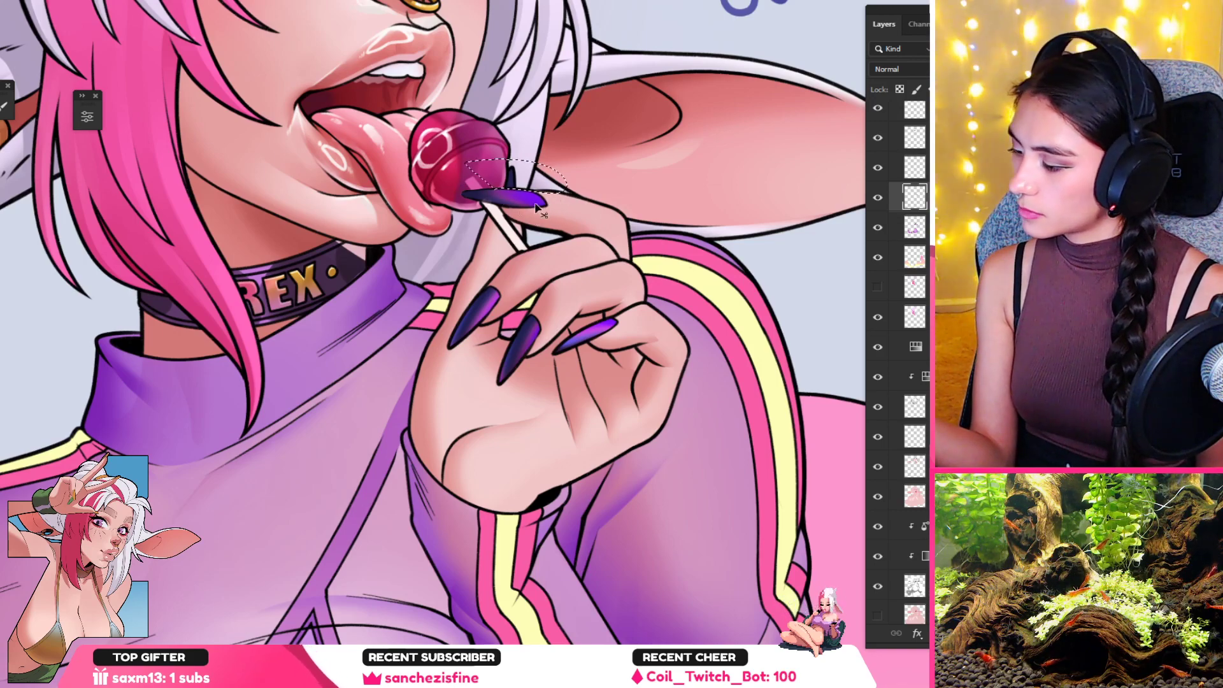
{"action": "left_click_drag", "start_coordinate": [490, 213], "coordinate": [390, 263]}
{"action": "left_click_drag", "start_coordinate": [529, 267], "coordinate": [558, 265]}
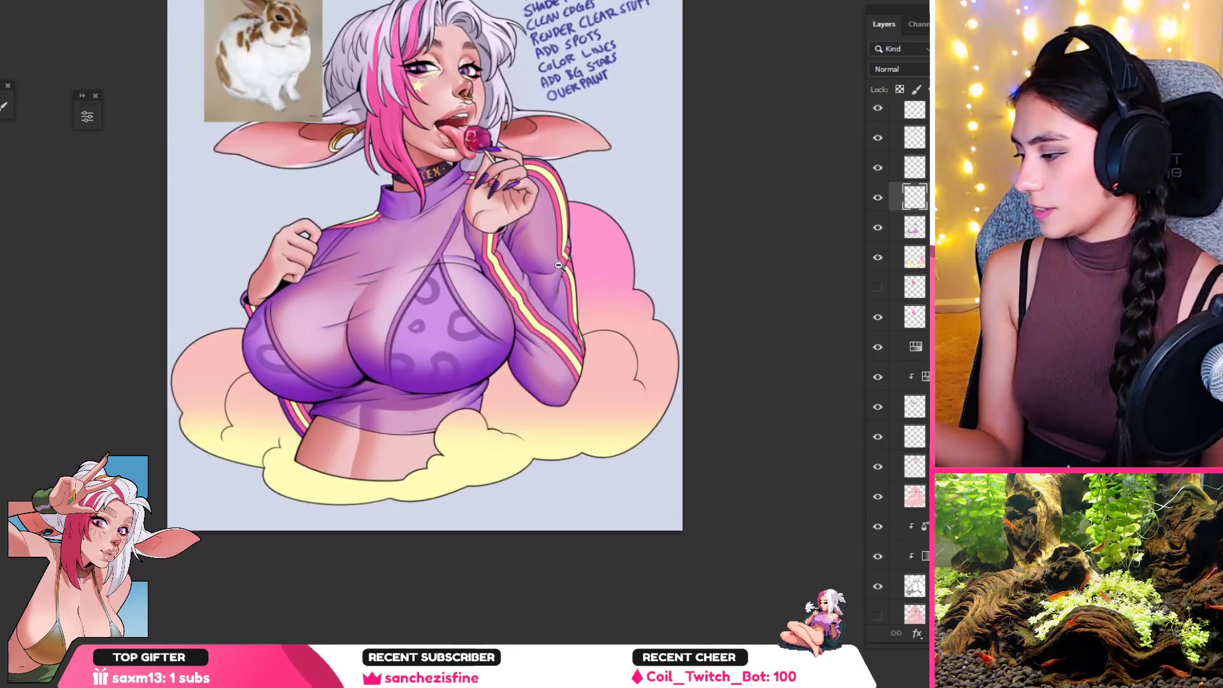
{"action": "left_click_drag", "start_coordinate": [535, 181], "coordinate": [508, 223]}
{"action": "key", "text": "ctrl+u"}
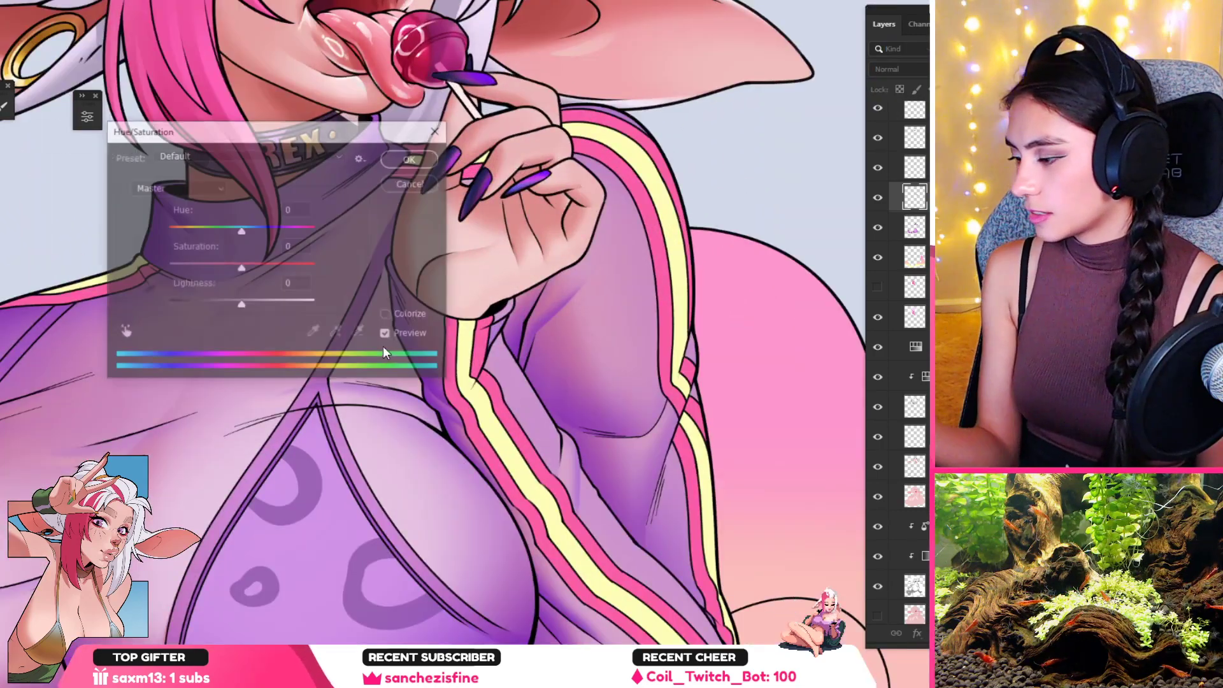
{"action": "mouse_move", "coordinate": [243, 232]}
{"action": "left_mouse_down"}
{"action": "mouse_move", "coordinate": [295, 232]}
{"action": "mouse_move", "coordinate": [242, 232]}
{"action": "left_mouse_up"}
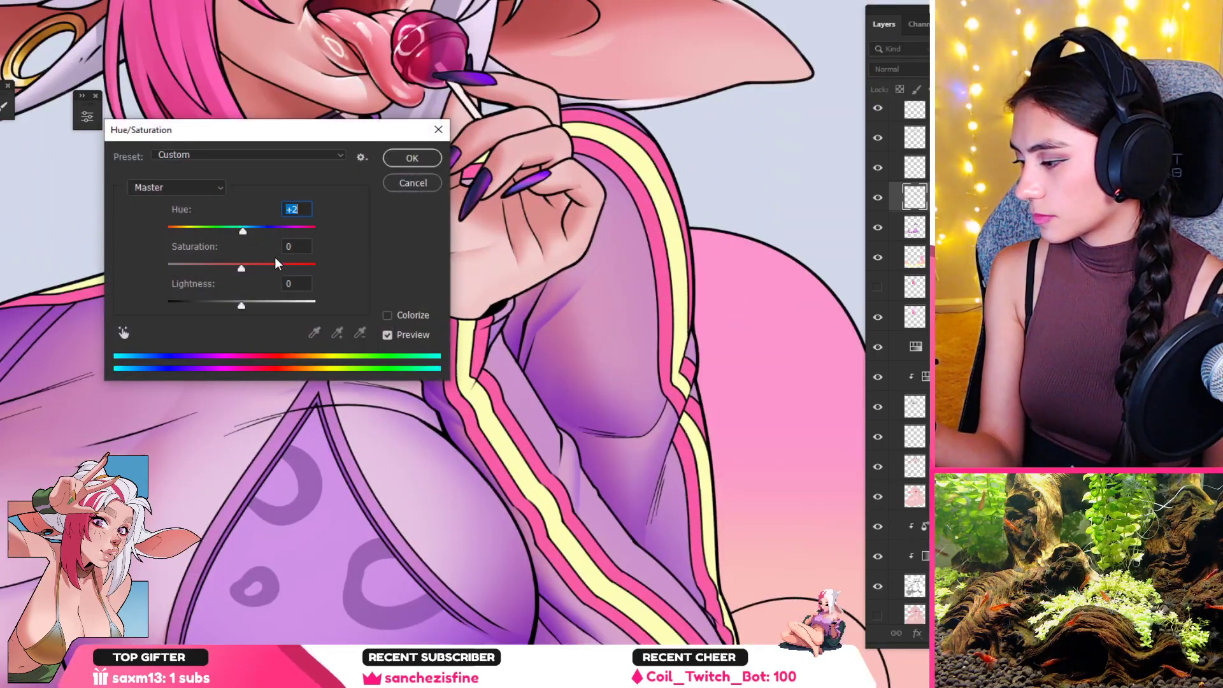
{"action": "key", "text": "Escape"}
Step: Set the darkened nail layer's lightness to +4, and keep its blend mode at Normal
{"action": "key", "text": "ctrl+u"}
{"action": "left_click_drag", "start_coordinate": [242, 306], "coordinate": [246, 305]}
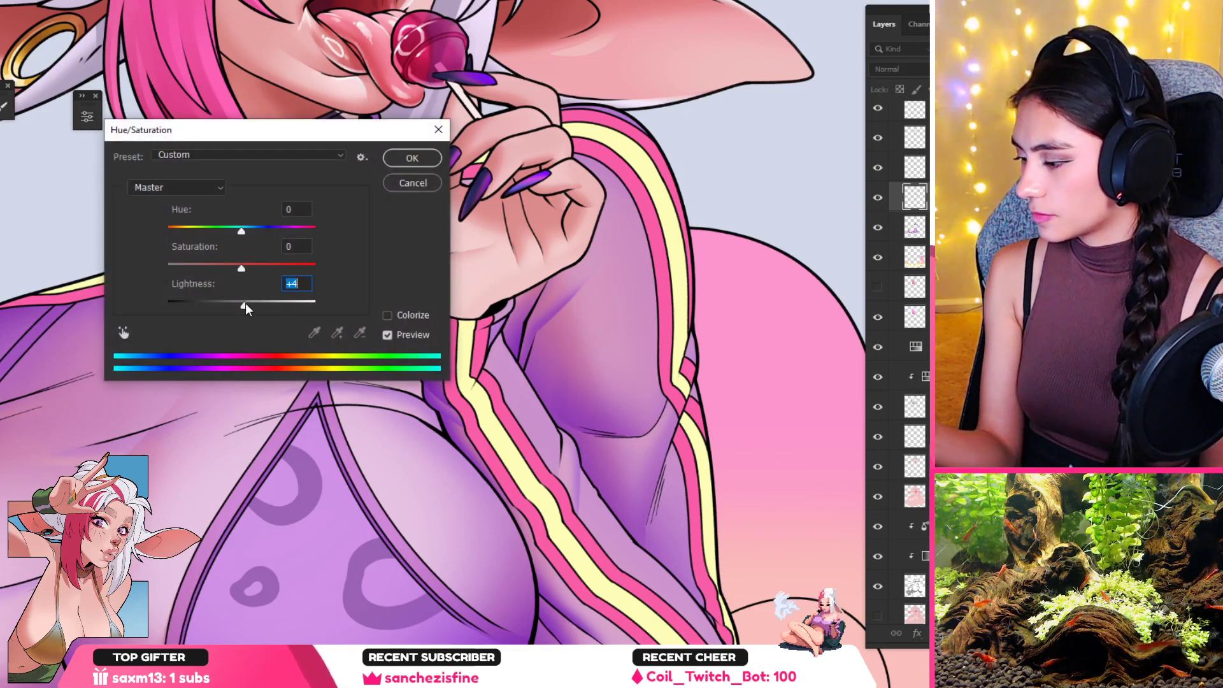
{"action": "key", "text": "Return"}
{"action": "left_click", "coordinate": [919, 69]}
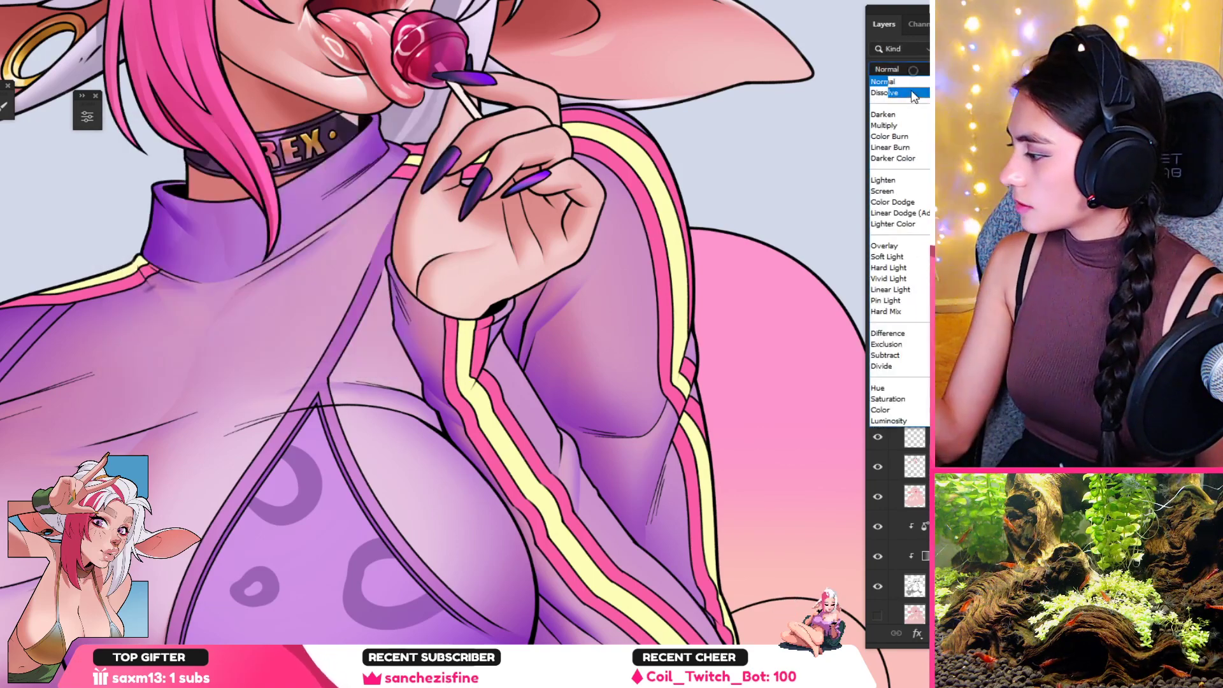
{"action": "left_click", "coordinate": [884, 82]}
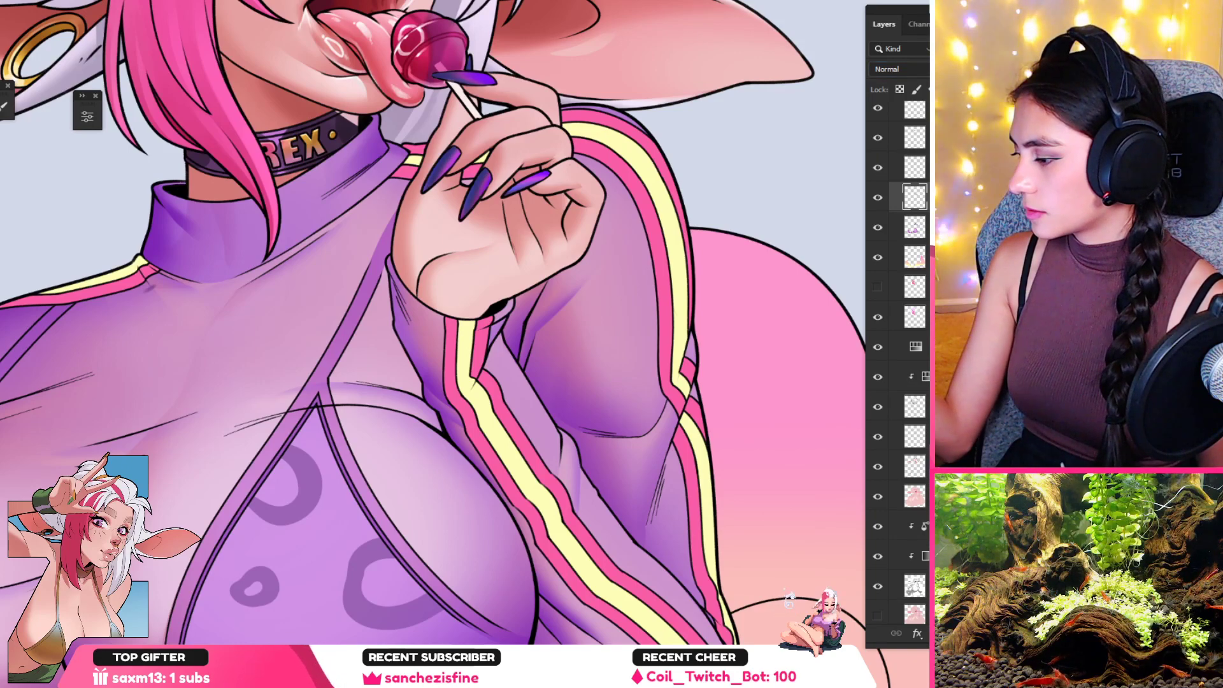
{"action": "left_click_drag", "start_coordinate": [483, 244], "coordinate": [523, 307]}
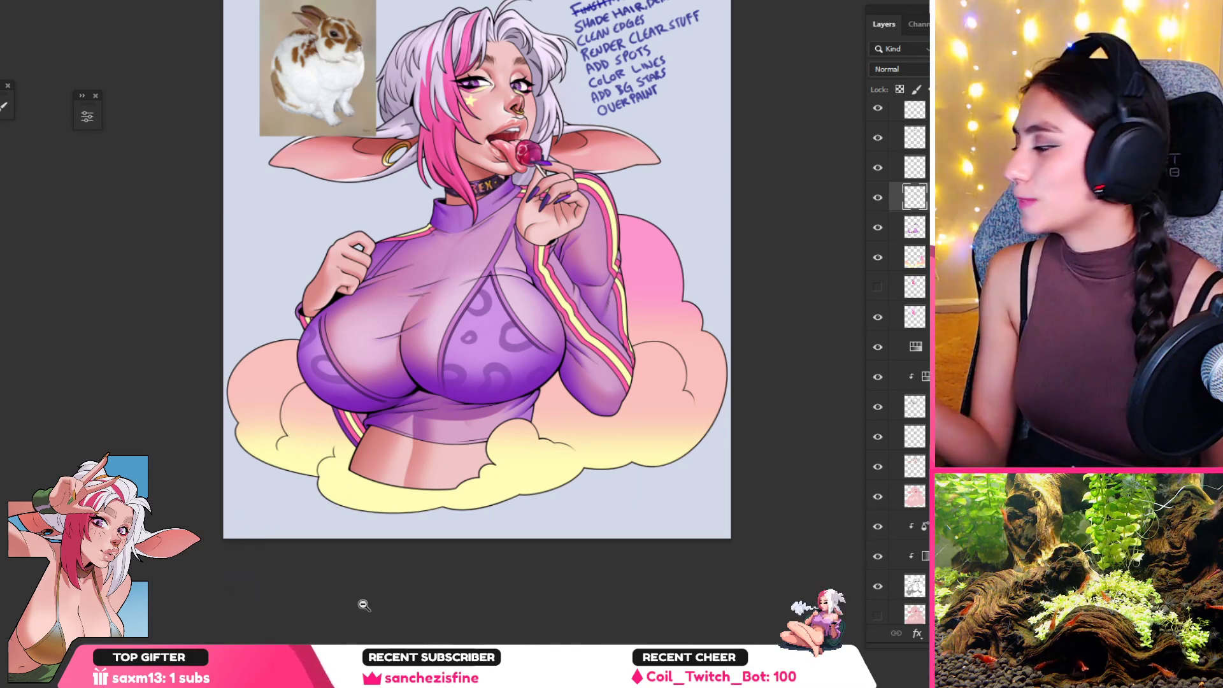
Step: Merge the darkened nail layer into the nails' layer below, and copy the raised hand's nails onto a new layer
{"action": "key", "text": "ctrl+e"}
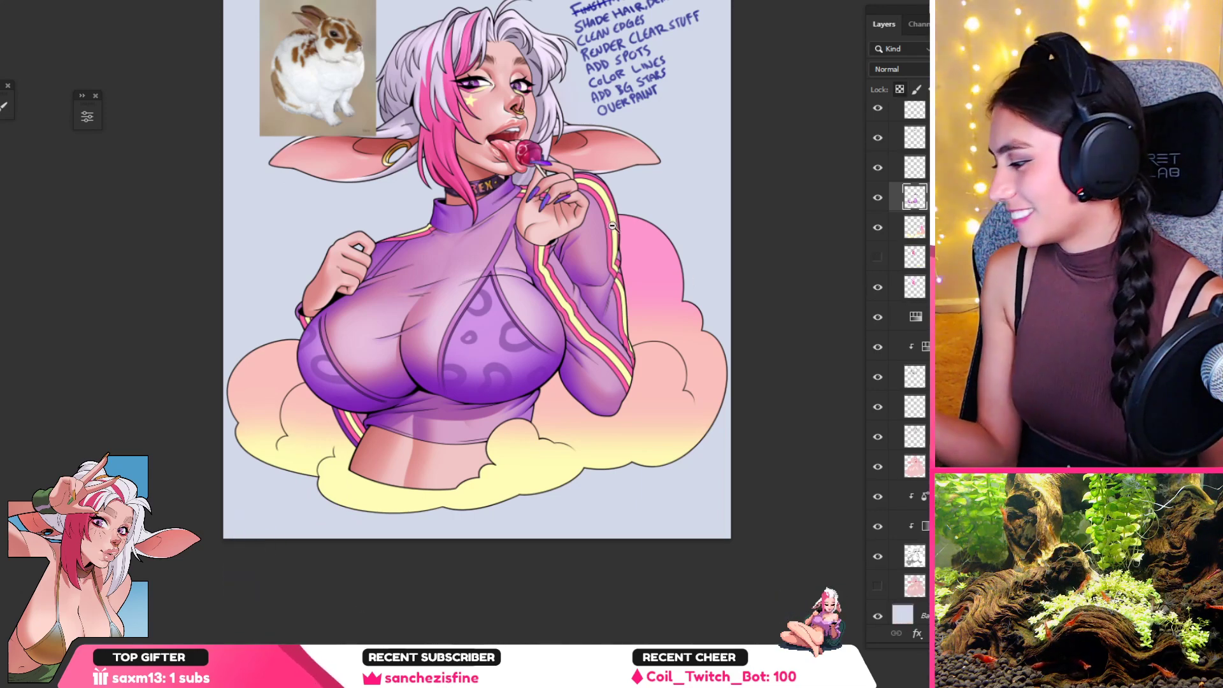
{"action": "scroll", "coordinate": [566, 191], "scroll_direction": "up", "scroll_amount": 5}
{"action": "key", "text": "ctrl+j"}
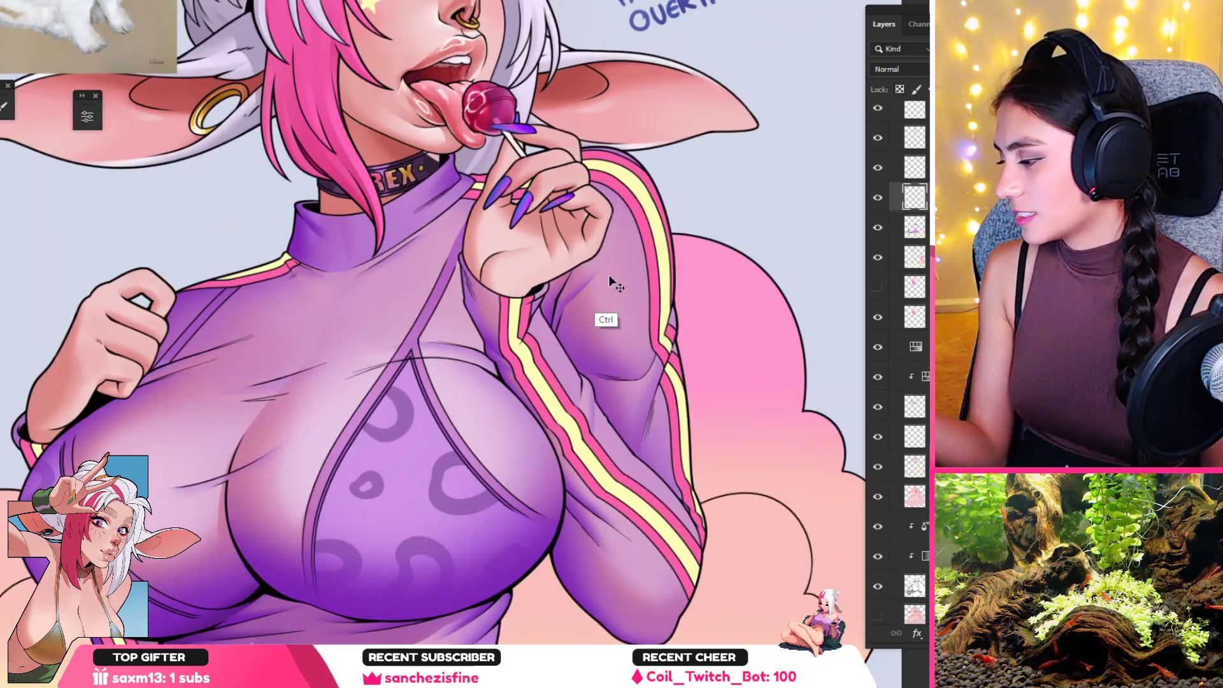
Step: Try shifting the hue of the copied nails to turquoise, and judge it against the whole illustration
{"action": "key", "text": "ctrl+u"}
{"action": "left_click_drag", "start_coordinate": [241, 231], "coordinate": [199, 241]}
{"action": "key", "text": "Return"}
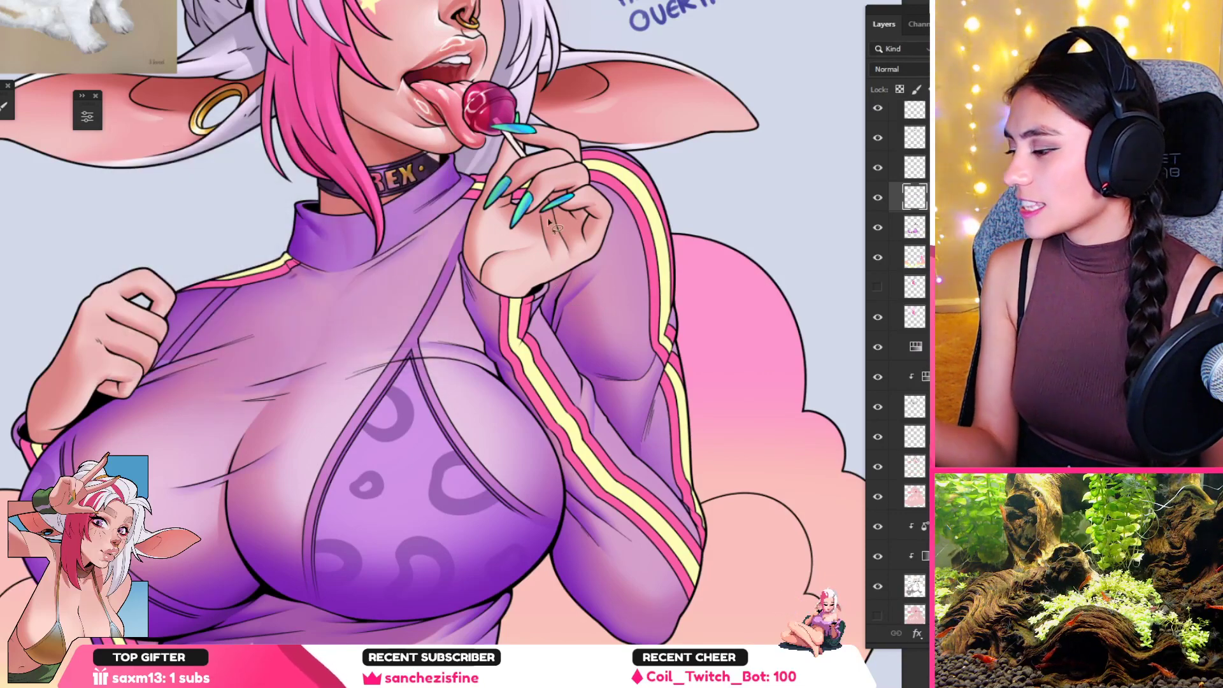
{"action": "left_click_drag", "start_coordinate": [534, 296], "coordinate": [508, 359]}
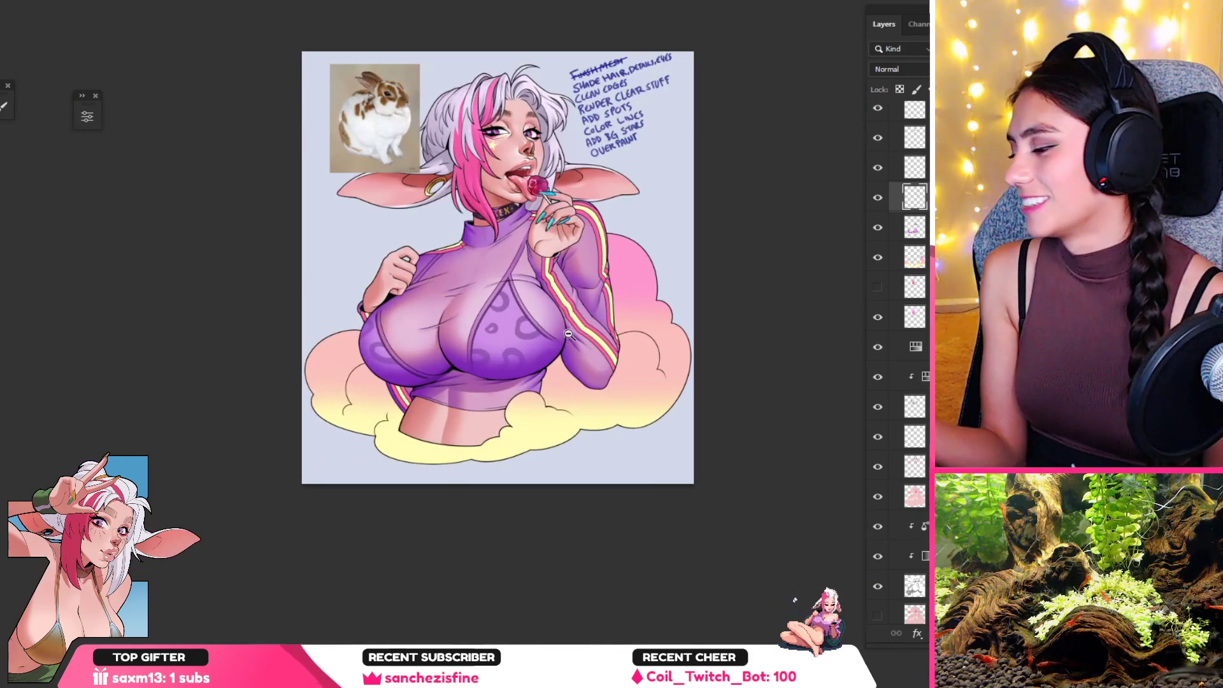
{"action": "scroll", "coordinate": [538, 304], "scroll_direction": "up", "scroll_amount": 3}
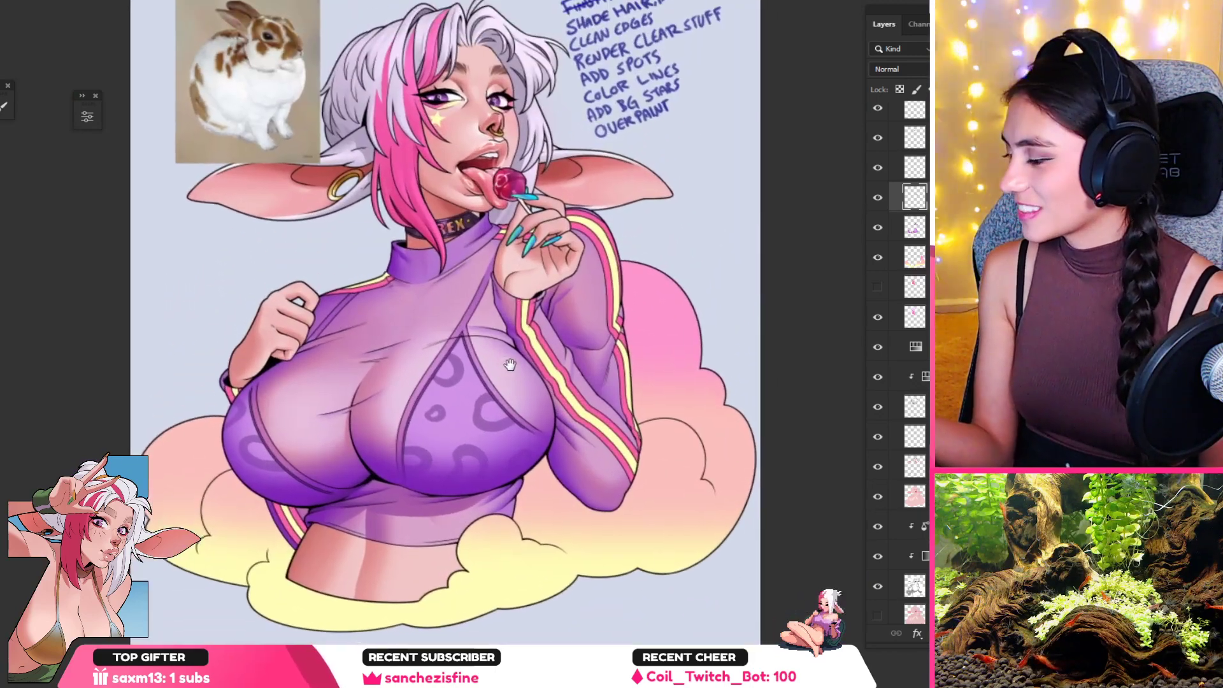
Step: Shift the hue of the raised hand's copied purple nails to -13
{"action": "key", "text": "ctrl+u"}
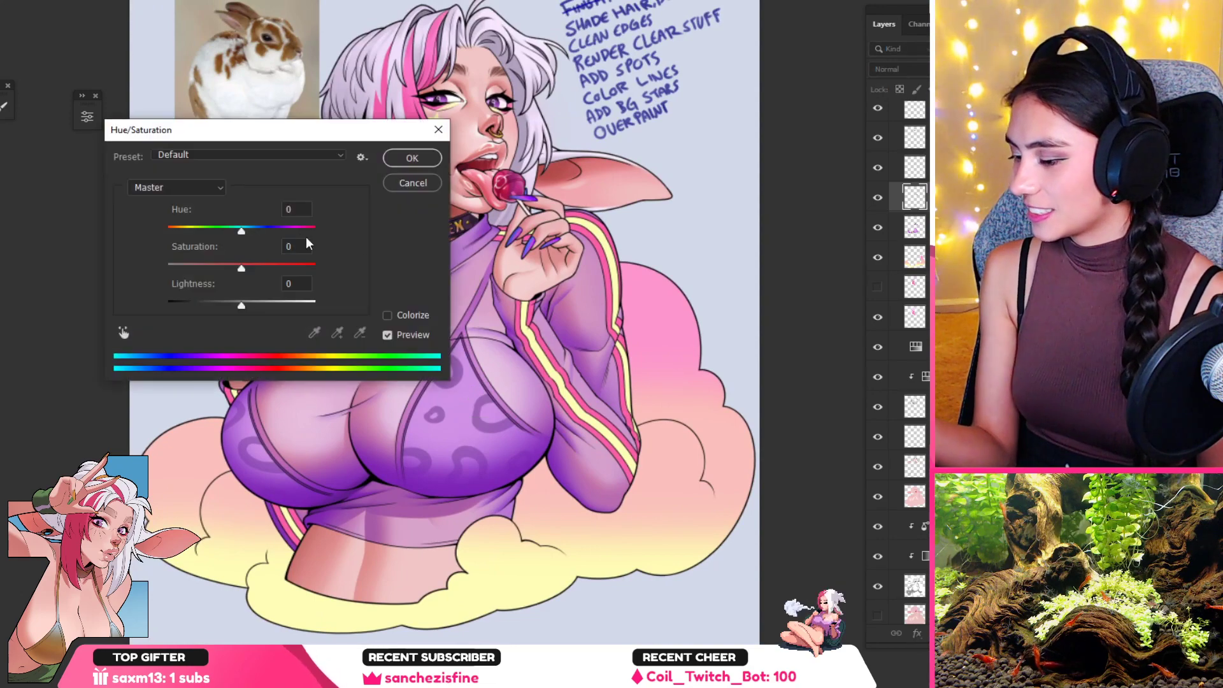
{"action": "left_click_drag", "start_coordinate": [310, 231], "coordinate": [236, 231]}
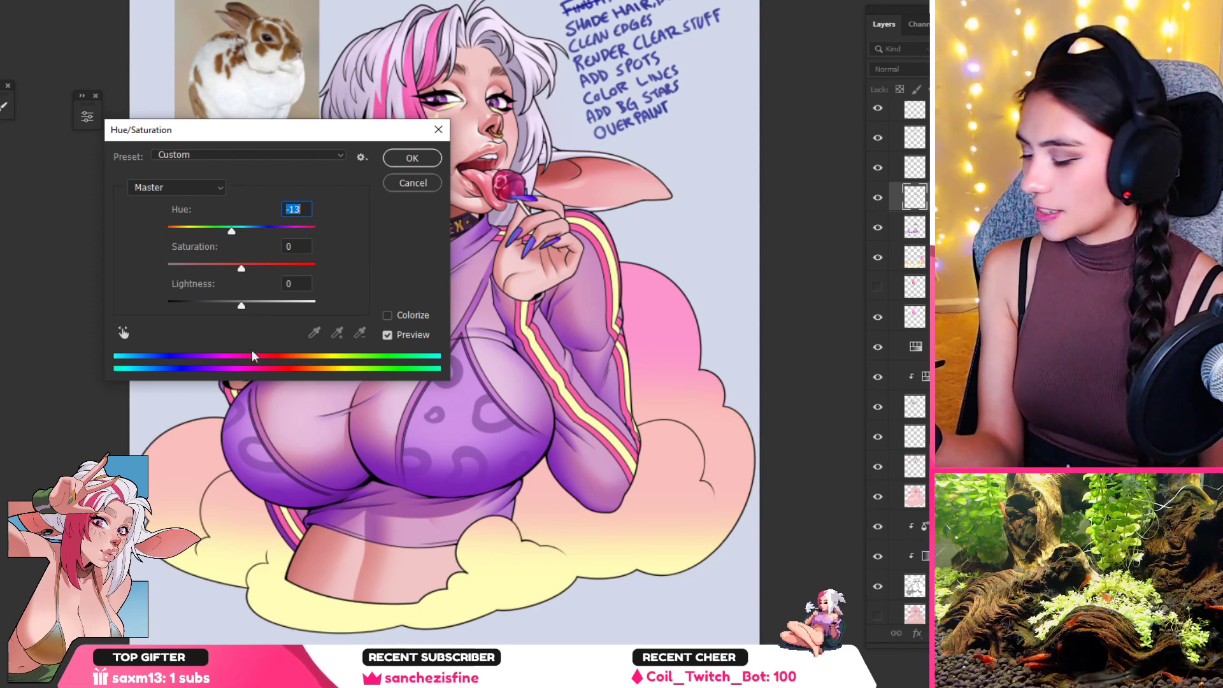
{"action": "key", "text": "Return"}
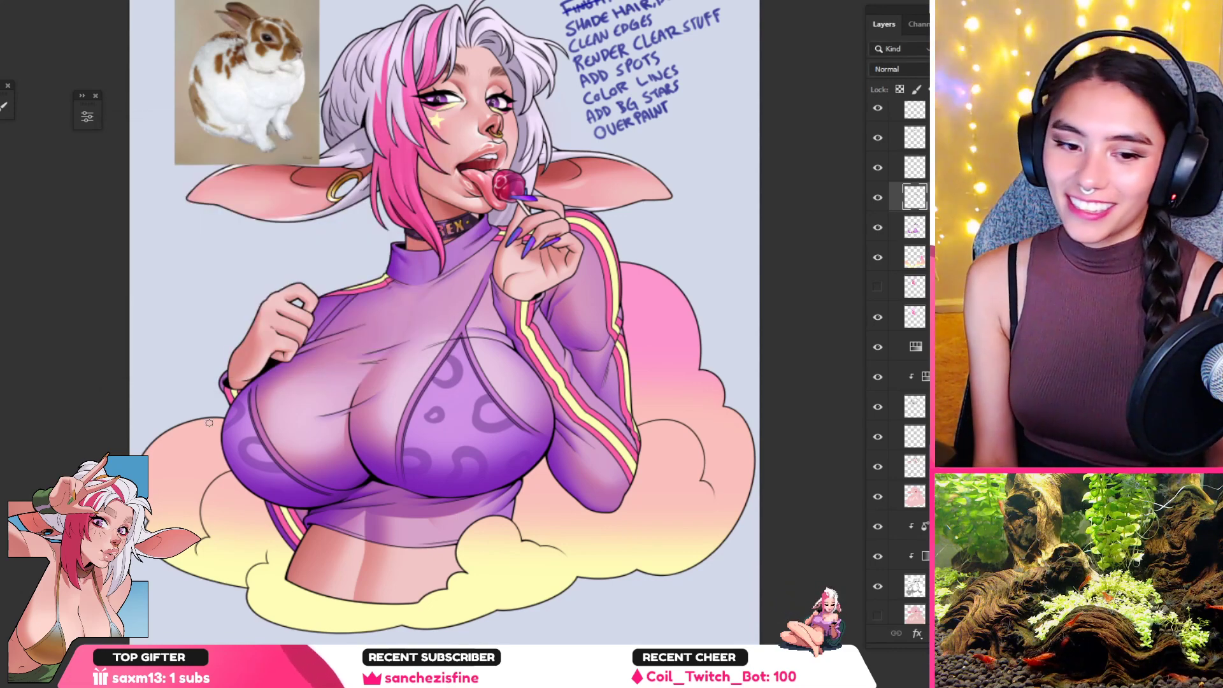
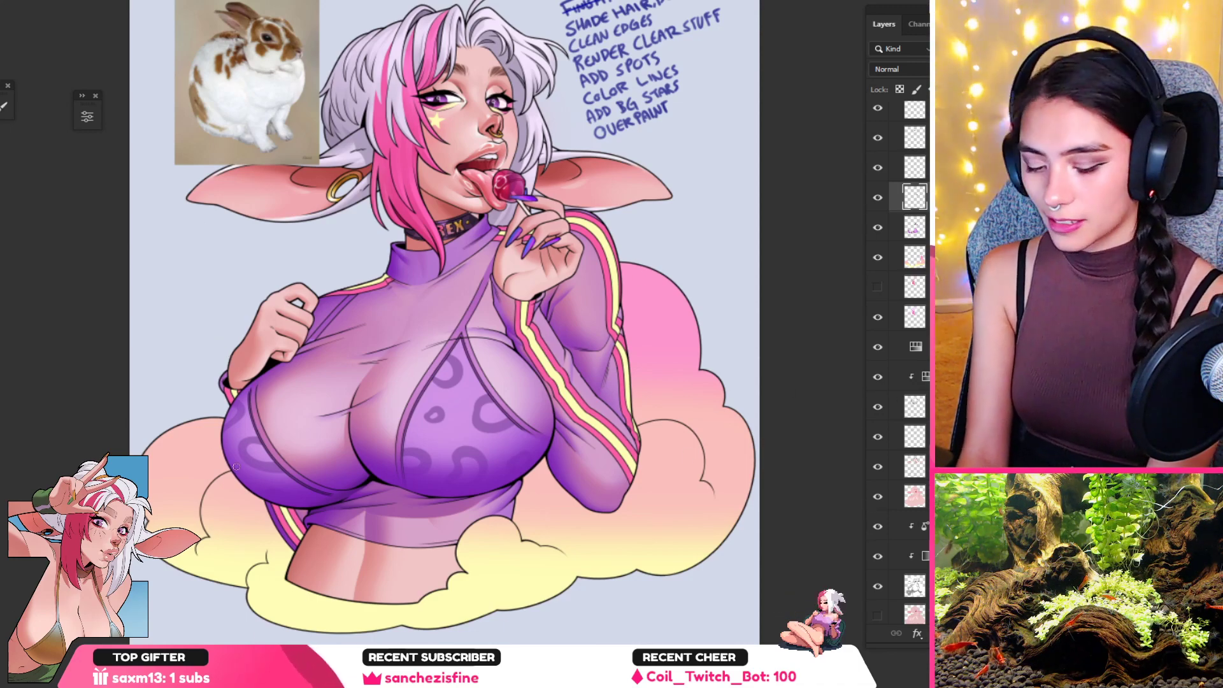
Step: Paste the jelly nails reference photo on a layer above the artwork, and place it directly below the rabbit reference
{"action": "key", "text": "ctrl+v"}
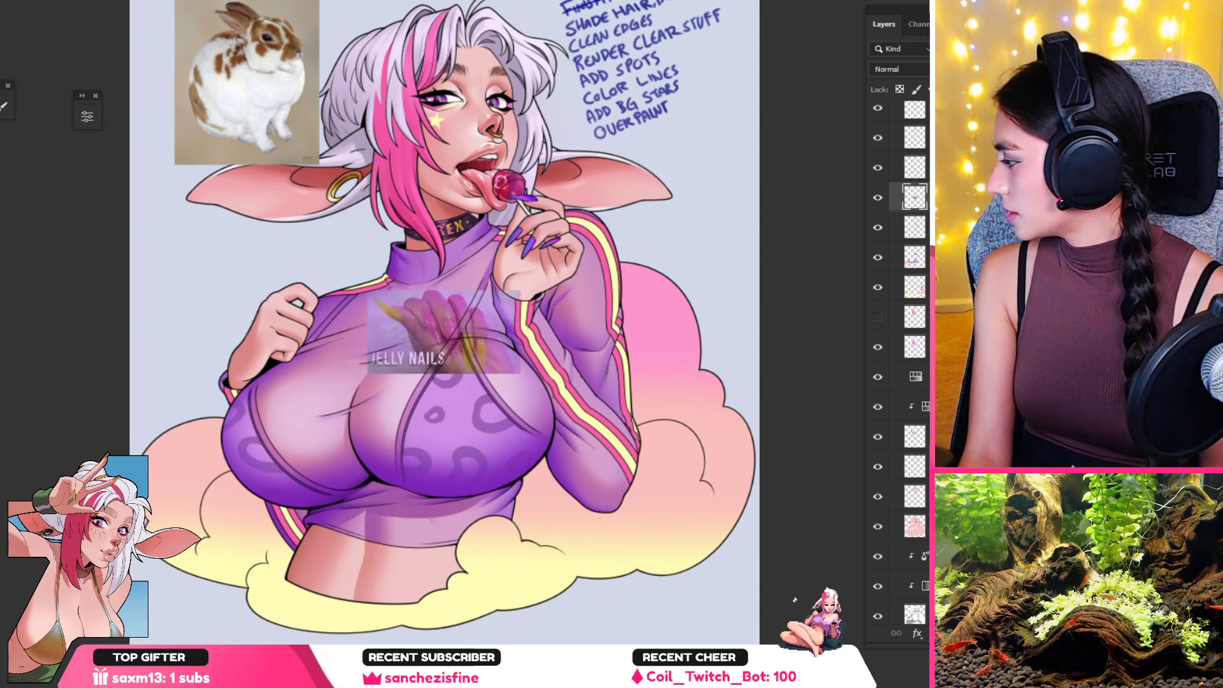
{"action": "mouse_move", "coordinate": [913, 197]}
{"action": "left_mouse_down"}
{"action": "mouse_move", "coordinate": [910, 76]}
{"action": "mouse_move", "coordinate": [913, 179]}
{"action": "left_mouse_up"}
{"action": "key", "text": "ctrl+t"}
{"action": "left_click_drag", "start_coordinate": [463, 334], "coordinate": [264, 257]}
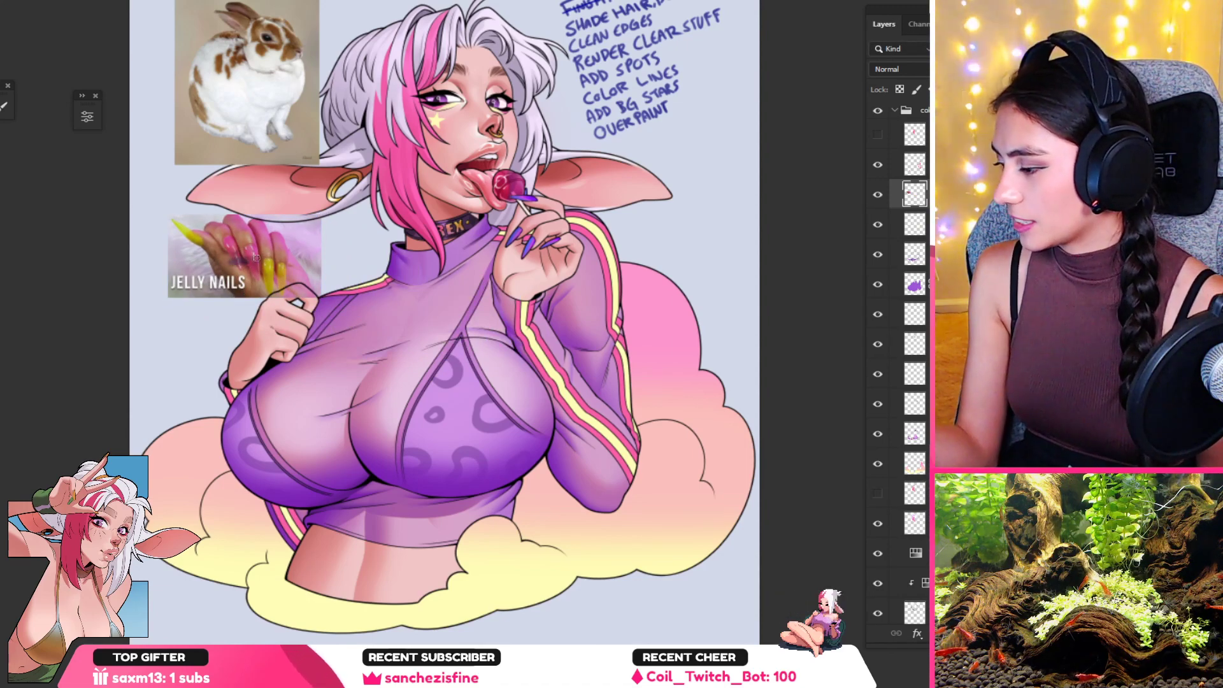
{"action": "left_click_drag", "start_coordinate": [257, 262], "coordinate": [360, 265]}
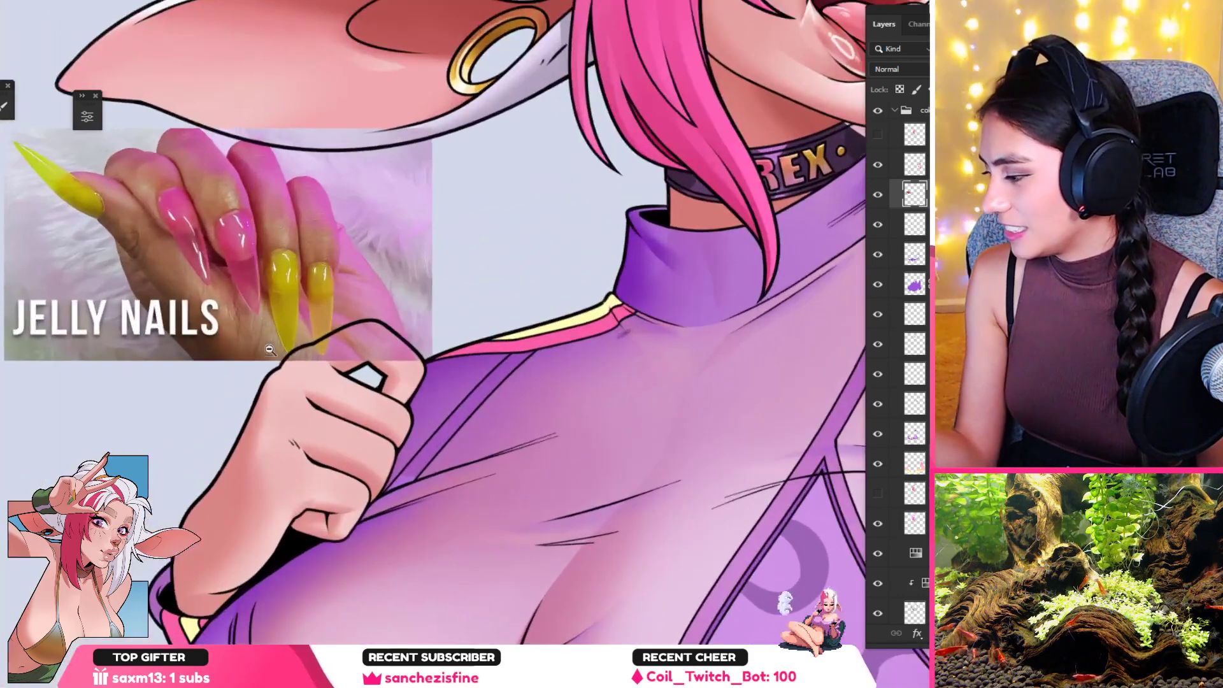
{"action": "left_click_drag", "start_coordinate": [262, 348], "coordinate": [258, 376]}
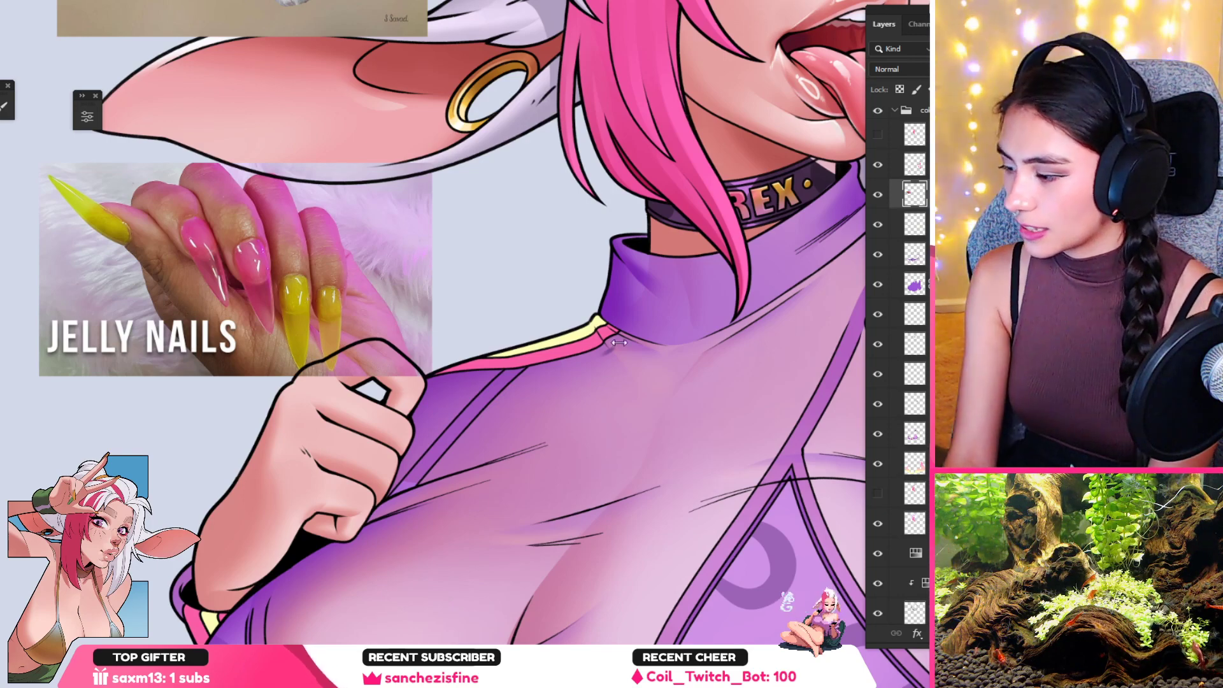
Step: Paste a second reference photo of pink-tipped pointed nails, and move it beside the raised fist, partly over the jelly nails photo
{"action": "key", "text": "ctrl+v"}
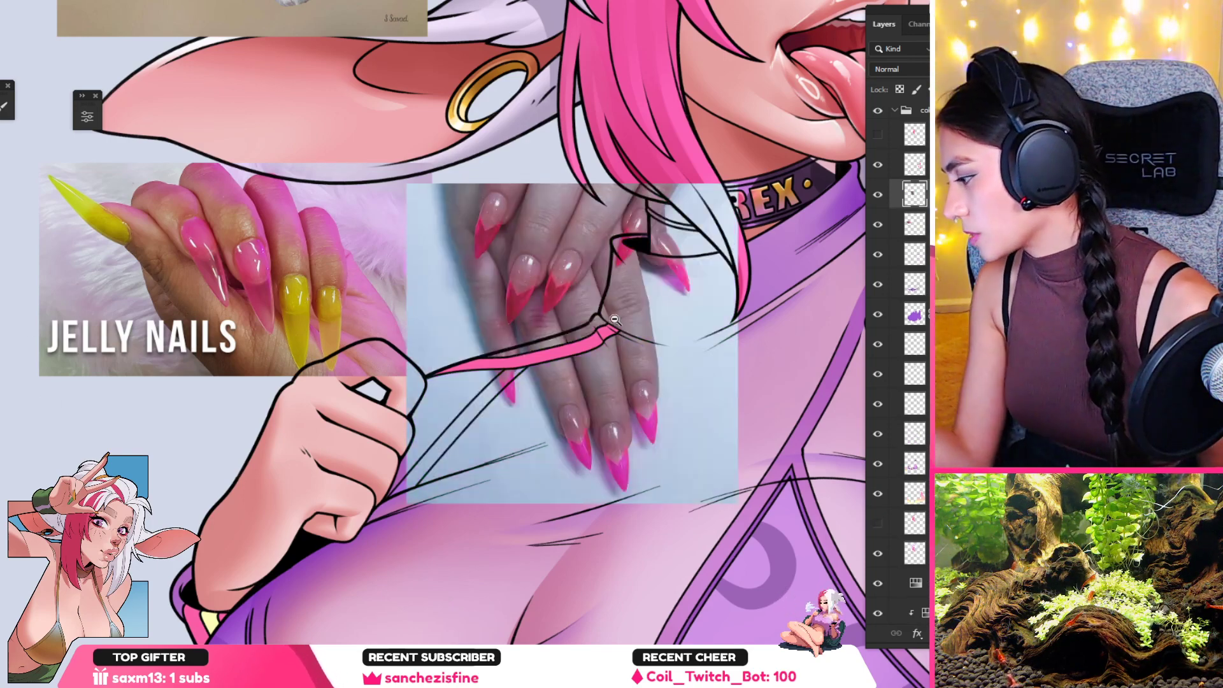
{"action": "left_click_drag", "start_coordinate": [481, 351], "coordinate": [136, 335]}
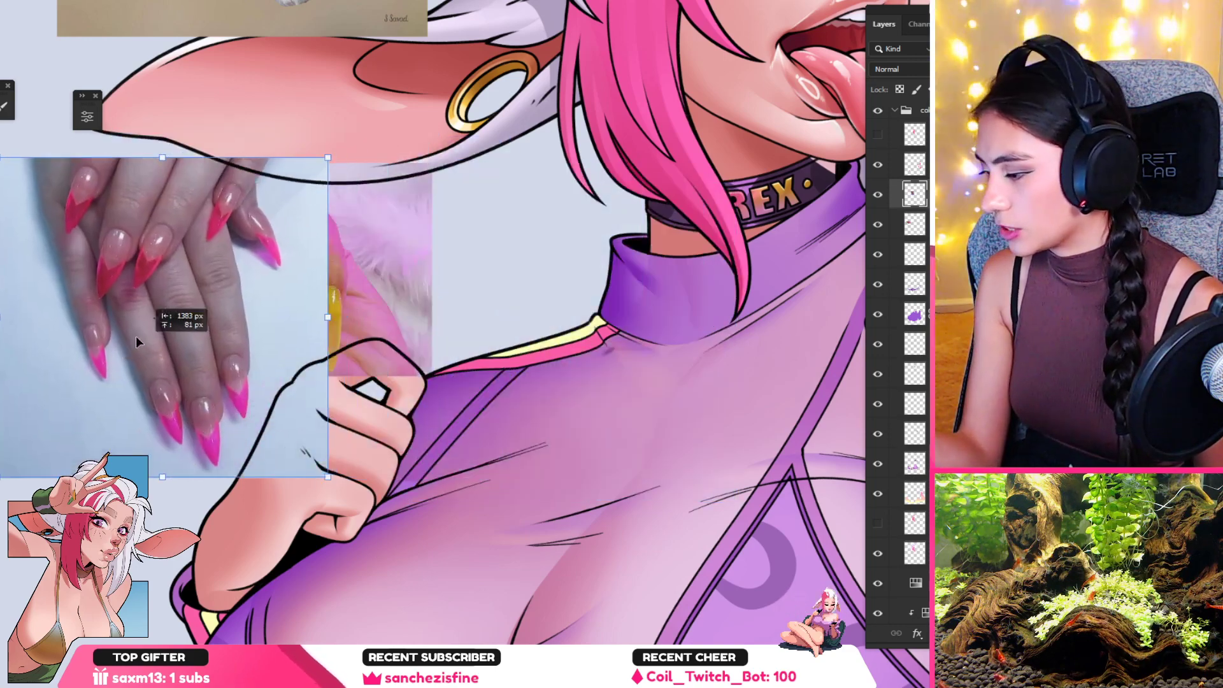
{"action": "key", "text": "Return"}
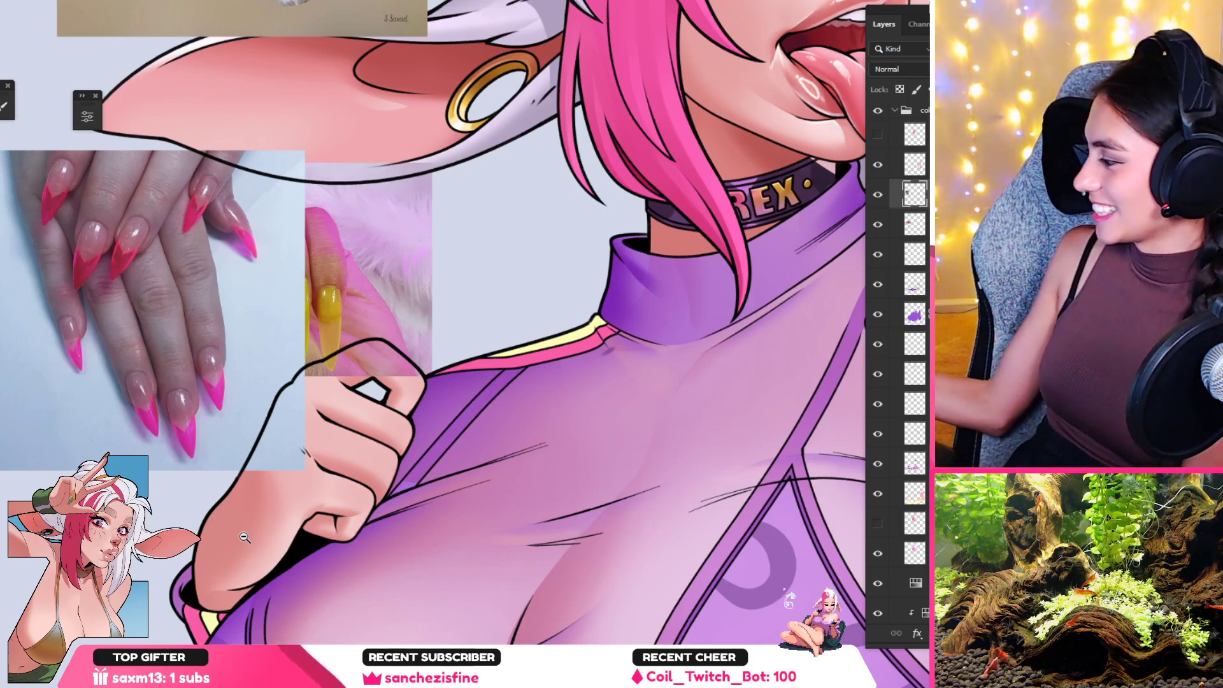
Step: Cover all purple nails of the lollipop hand with a skin tone, using a very large brush on their transparency-locked layer
{"action": "scroll", "coordinate": [898, 363], "scroll_direction": "down", "scroll_amount": 5}
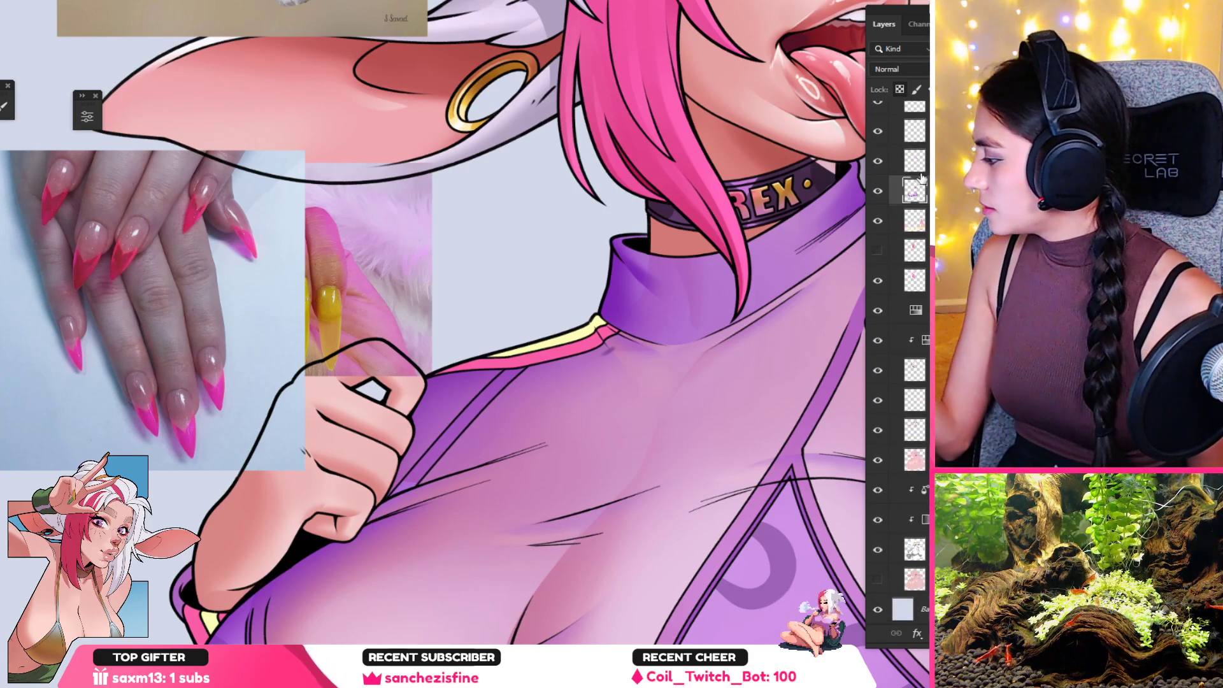
{"action": "left_click_drag", "start_coordinate": [511, 262], "coordinate": [402, 285]}
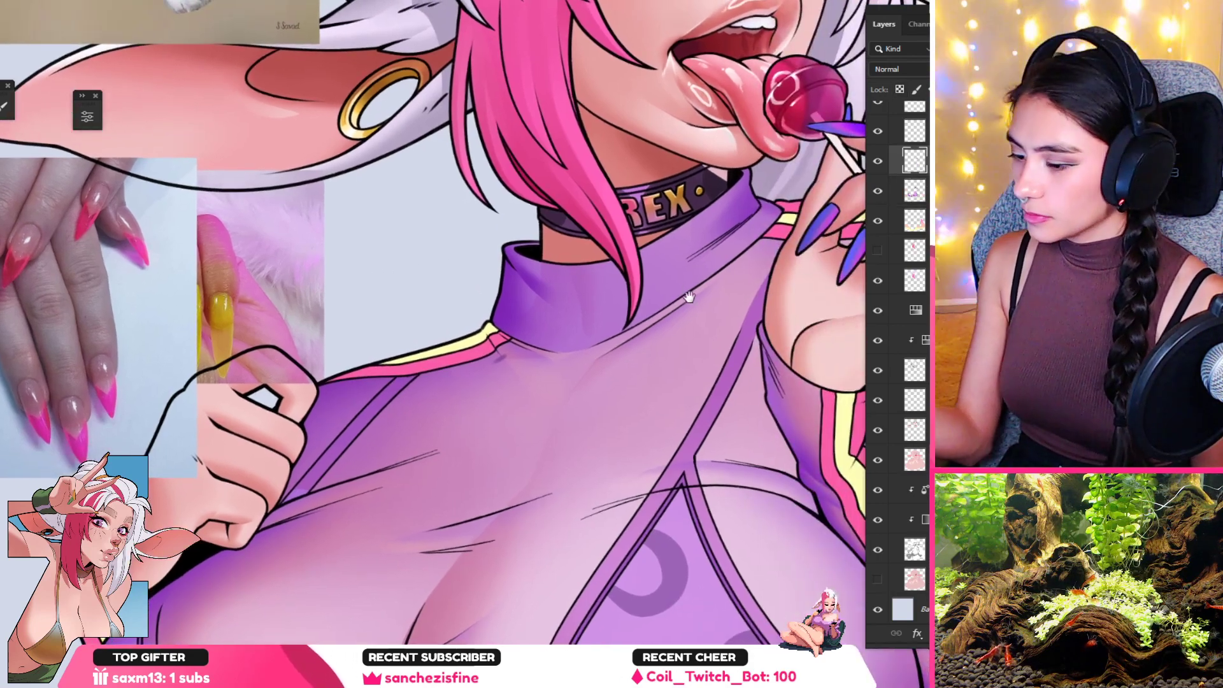
{"action": "left_click_drag", "start_coordinate": [676, 315], "coordinate": [357, 323]}
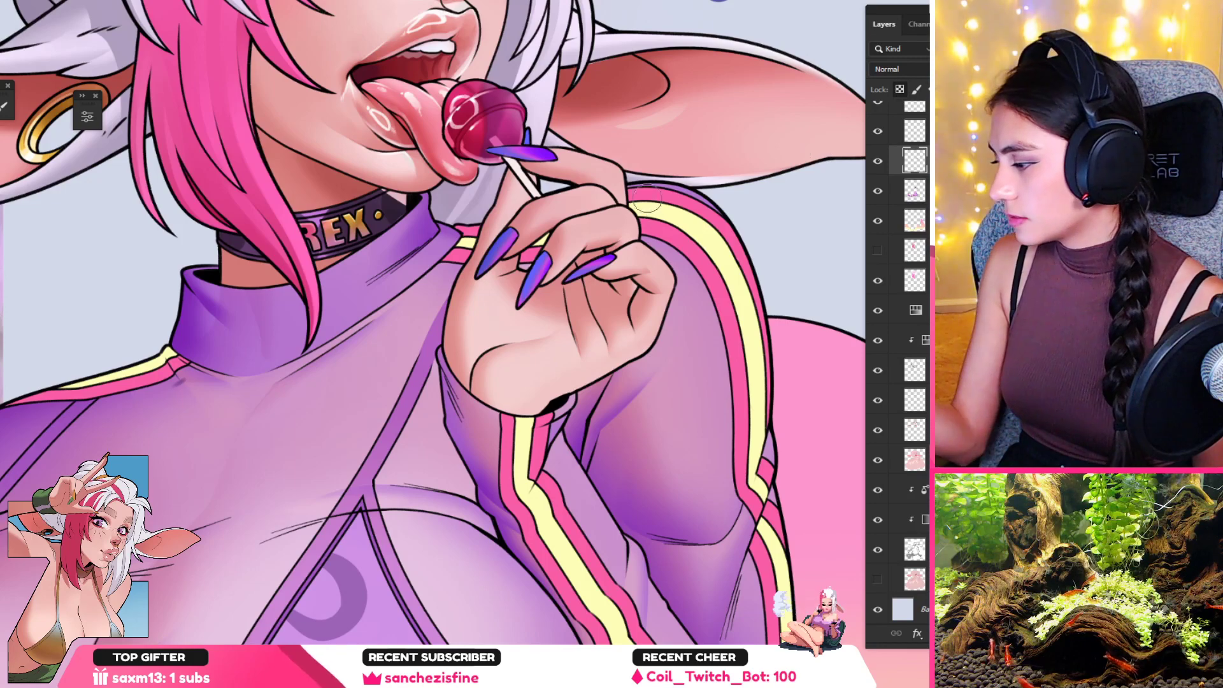
{"action": "key", "text": "bracketright"}
{"action": "key", "text": "bracketright"}
{"action": "key", "text": "bracketright"}
{"action": "key", "text": "bracketright"}
{"action": "key", "text": "bracketright"}
{"action": "key", "text": "bracketright"}
{"action": "key", "text": "bracketright"}
{"action": "key", "text": "bracketright"}
{"action": "mouse_move", "coordinate": [629, 220]}
{"action": "left_mouse_down"}
{"action": "mouse_move", "coordinate": [526, 239]}
{"action": "mouse_move", "coordinate": [640, 204]}
{"action": "left_mouse_up"}
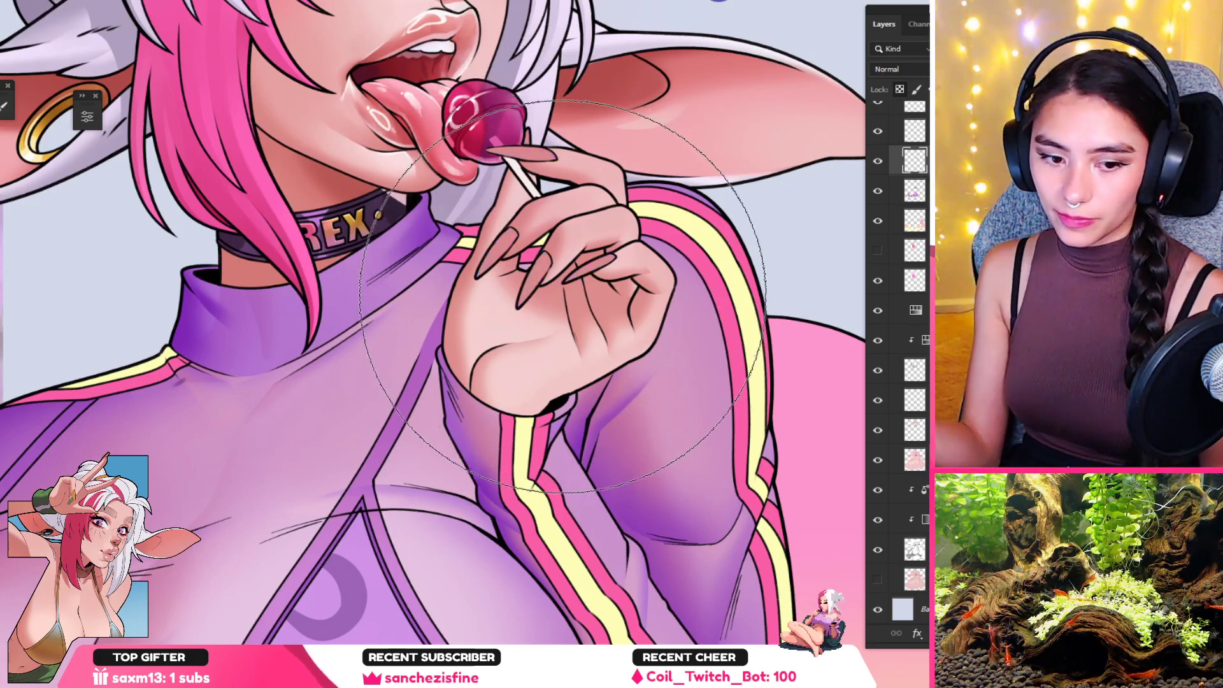
Step: Shade the base of the ring finger's nail with a small soft brush, using skin tones sampled from the hand
{"action": "key", "text": "alt+space"}
{"action": "left_click_drag", "start_coordinate": [497, 304], "coordinate": [569, 291]}
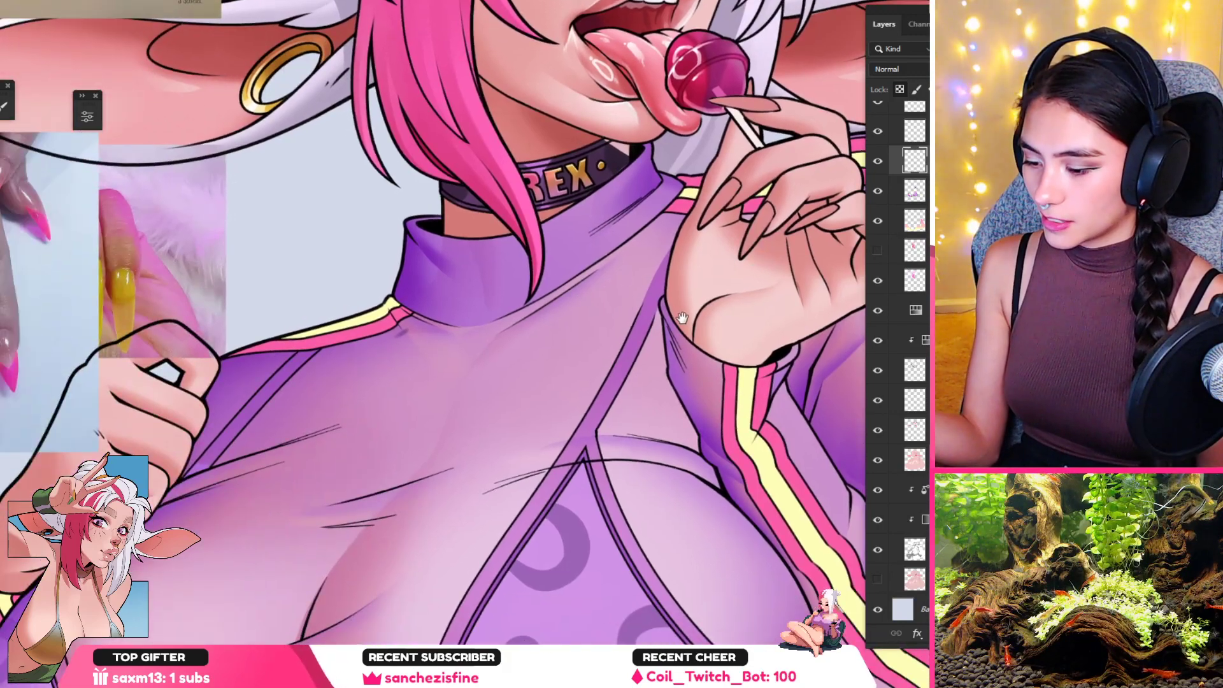
{"action": "left_click_drag", "start_coordinate": [679, 318], "coordinate": [386, 374]}
{"action": "left_click_drag", "start_coordinate": [492, 259], "coordinate": [520, 256]}
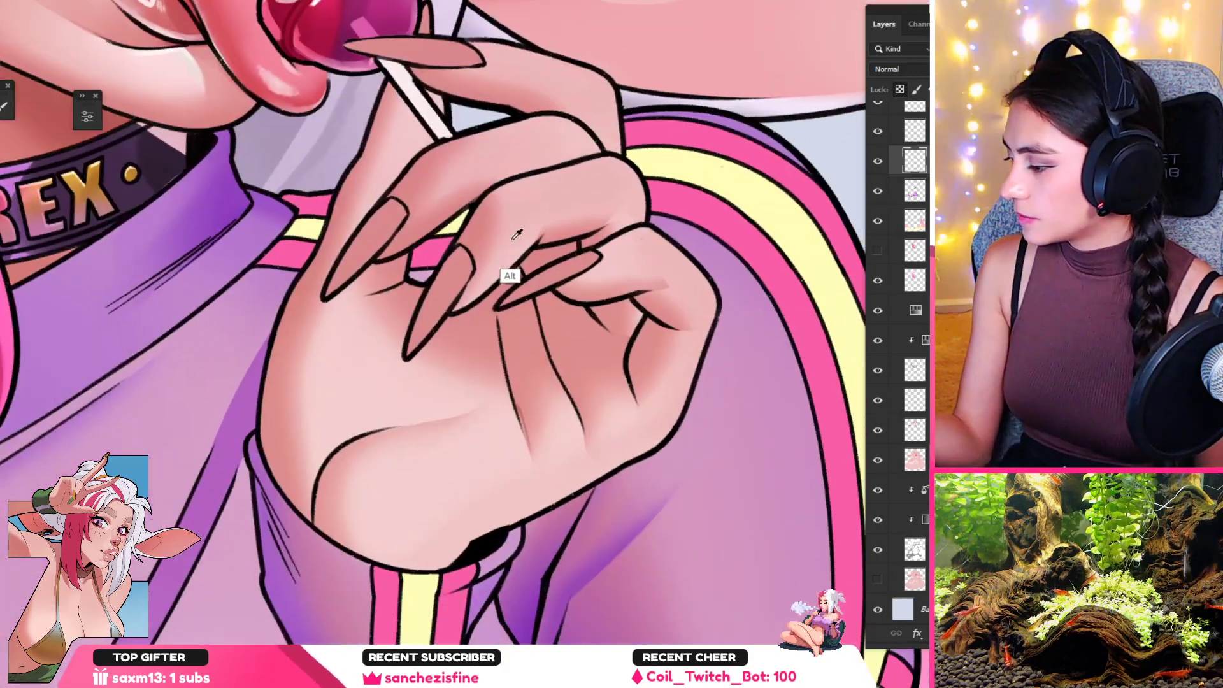
{"action": "key", "text": "bracketleft"}
{"action": "key", "text": "bracketleft"}
{"action": "key", "text": "bracketleft"}
{"action": "key", "text": "bracketleft"}
{"action": "key", "text": "bracketleft"}
{"action": "key", "text": "bracketleft"}
{"action": "key", "text": "bracketleft"}
{"action": "key", "text": "bracketleft"}
{"action": "key", "text": "bracketleft"}
{"action": "key", "text": "bracketleft"}
{"action": "key", "text": "bracketleft"}
{"action": "key", "text": "bracketleft"}
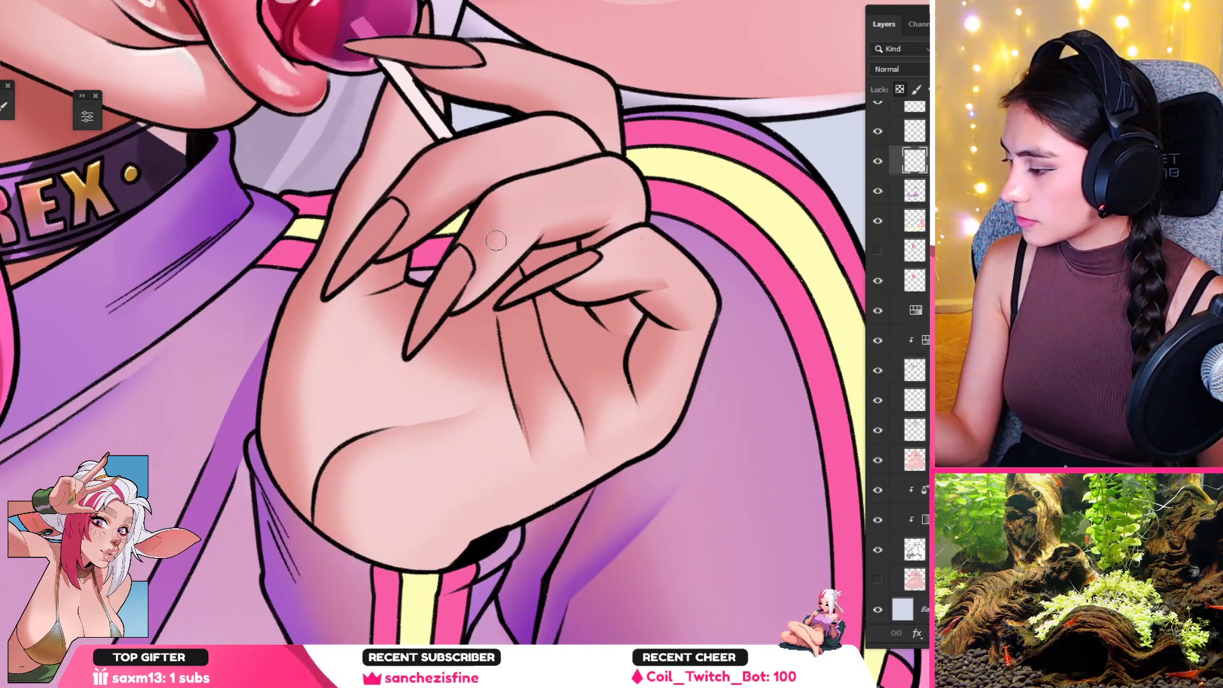
{"action": "left_click", "coordinate": [467, 253], "text": "alt"}
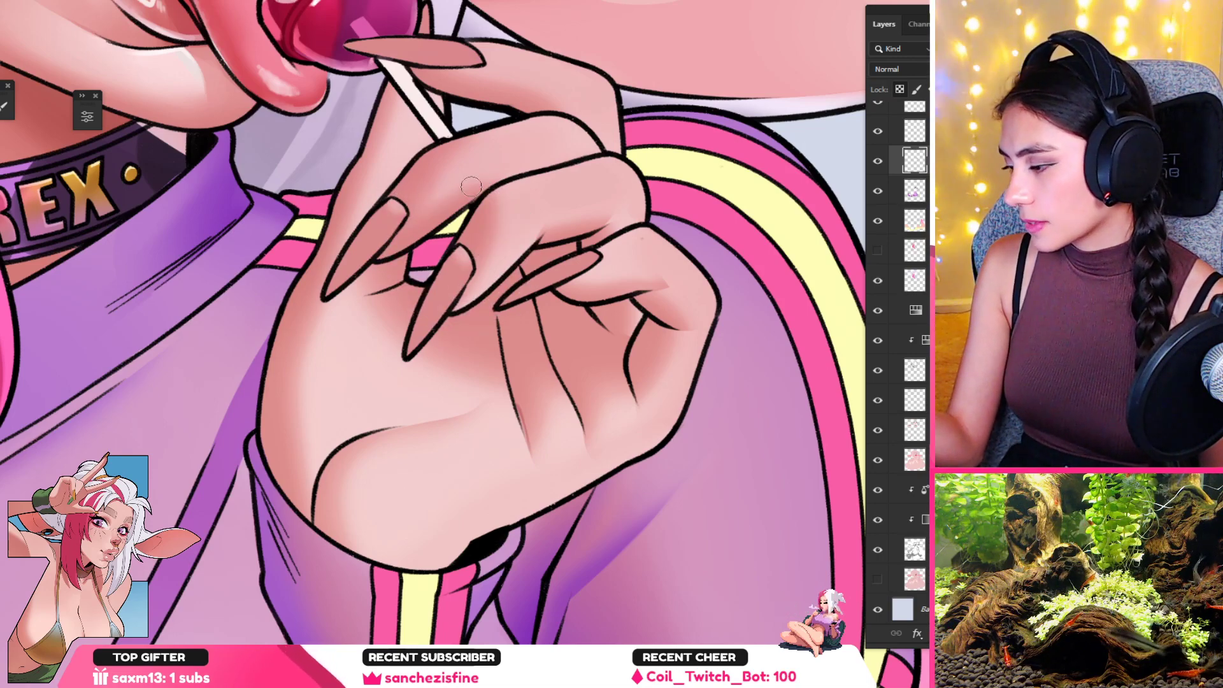
Step: Blend skin tones sampled from the adjoining fingers over the little finger's nail and the nail beside the lollipop
{"action": "left_click", "coordinate": [621, 251], "text": "alt"}
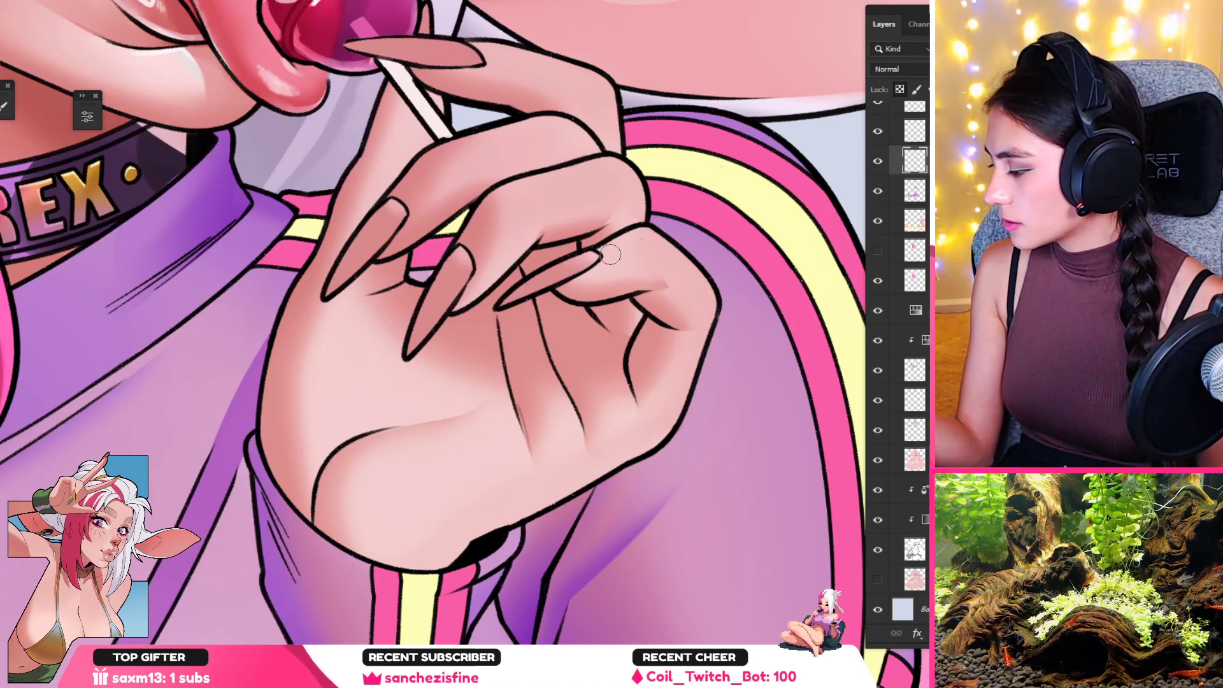
{"action": "left_click_drag", "start_coordinate": [559, 276], "coordinate": [587, 262]}
{"action": "left_click", "coordinate": [639, 243], "text": "alt"}
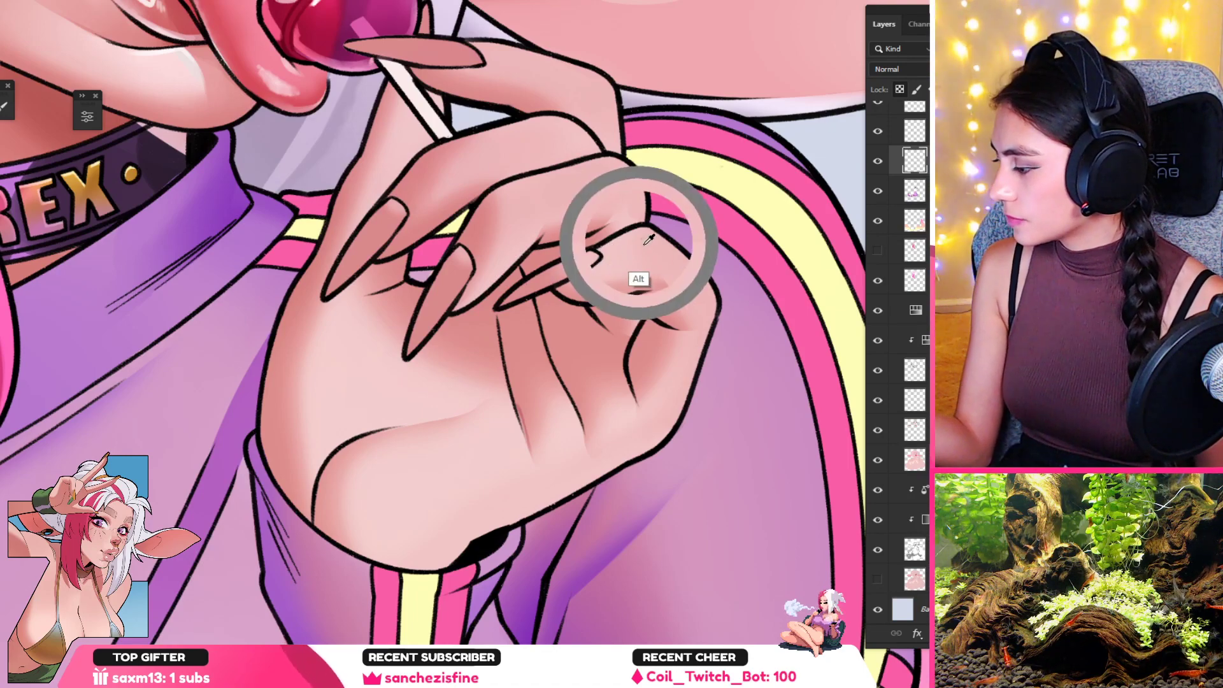
{"action": "left_click", "coordinate": [831, 153], "text": "alt"}
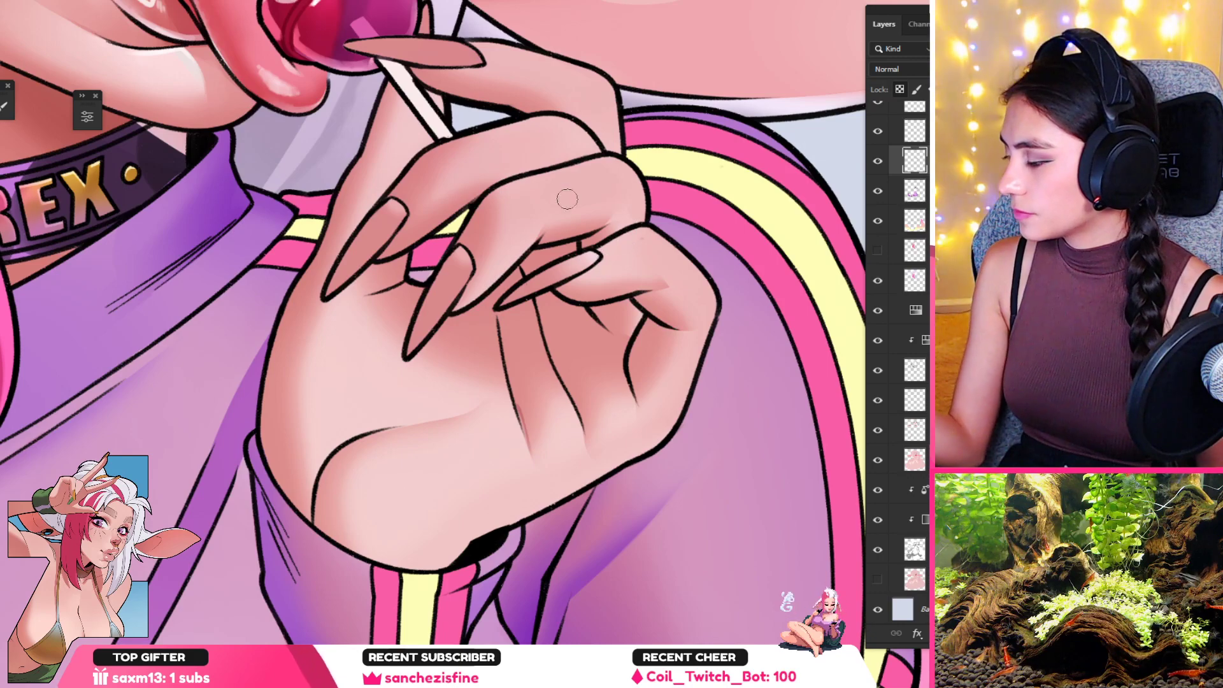
{"action": "left_click_drag", "start_coordinate": [552, 215], "coordinate": [570, 339]}
{"action": "left_click", "coordinate": [549, 190], "text": "alt"}
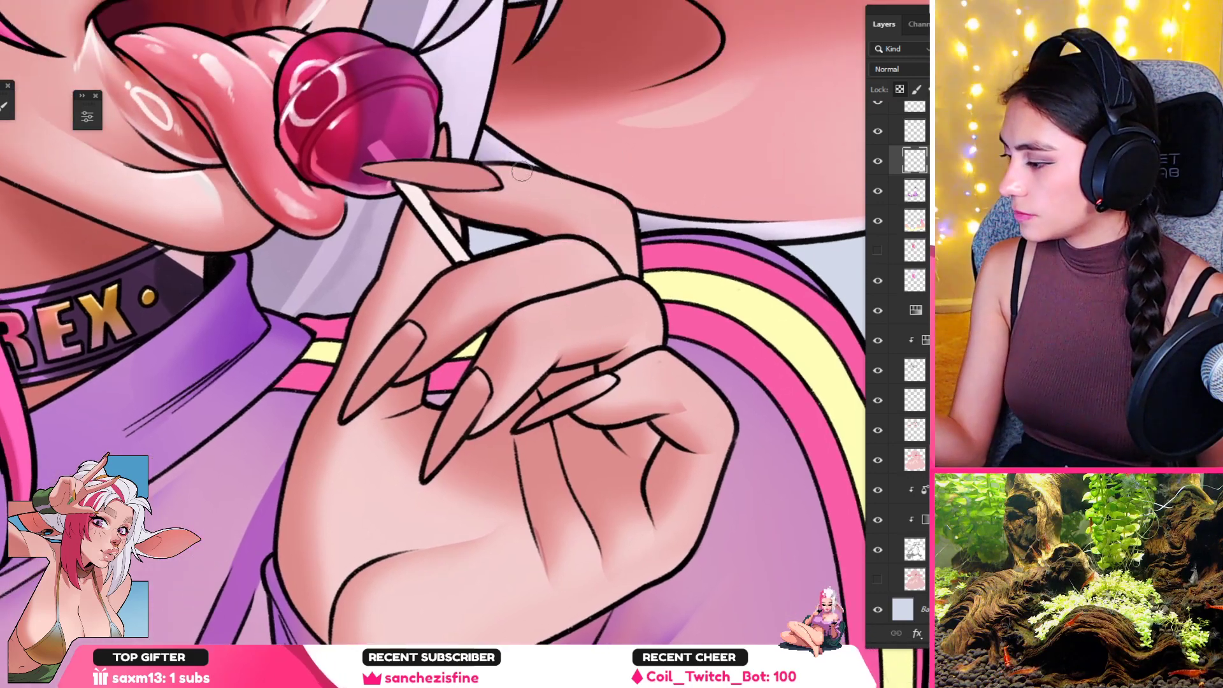
{"action": "left_click_drag", "start_coordinate": [500, 184], "coordinate": [464, 174]}
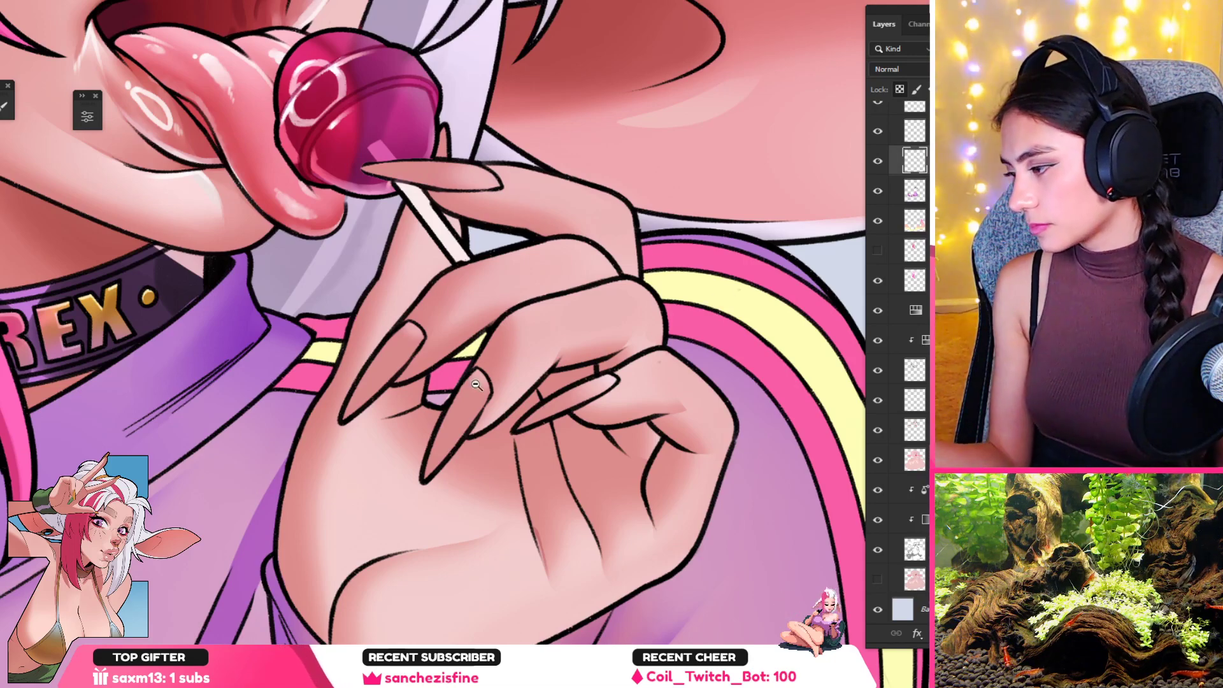
{"action": "left_click_drag", "start_coordinate": [455, 386], "coordinate": [403, 438]}
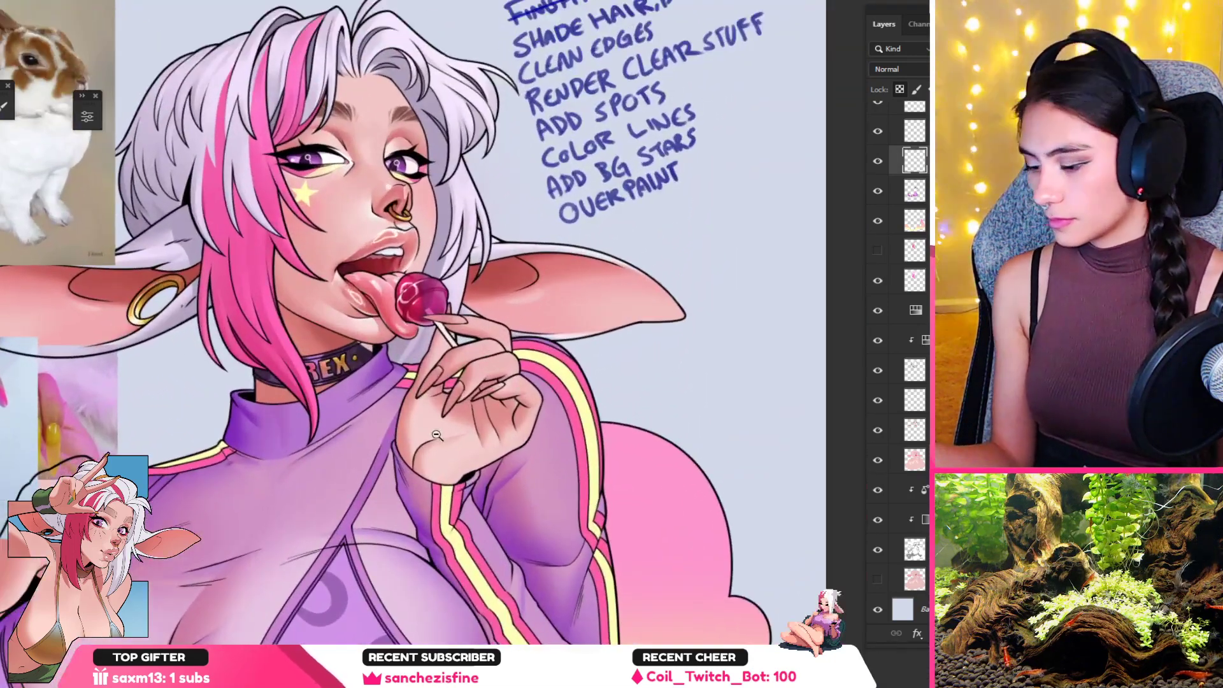
{"action": "left_click_drag", "start_coordinate": [380, 489], "coordinate": [477, 414]}
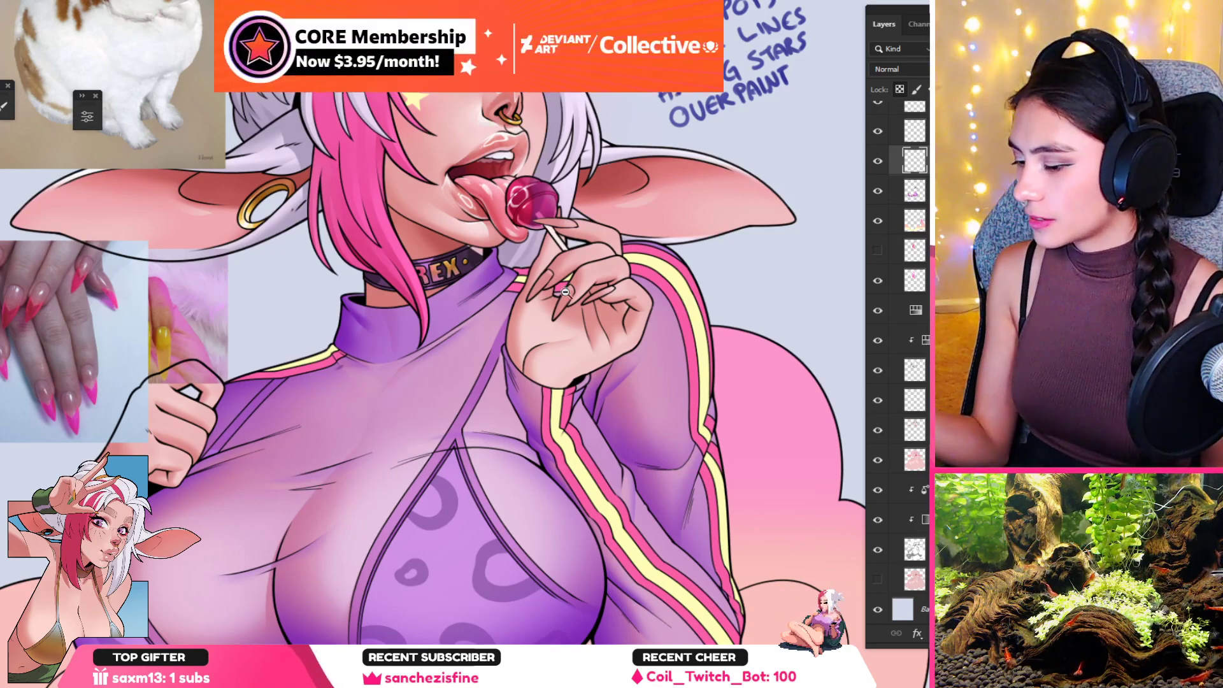
{"action": "left_click_drag", "start_coordinate": [564, 302], "coordinate": [606, 285]}
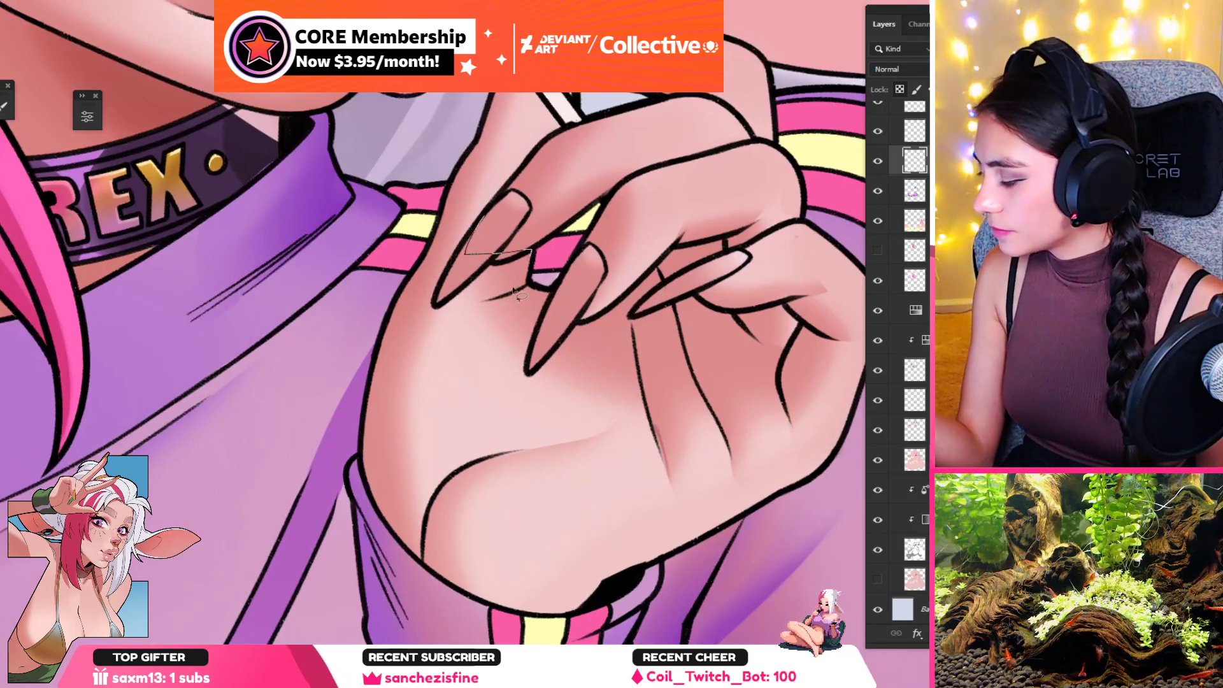
{"action": "mouse_move", "coordinate": [480, 225]}
{"action": "left_mouse_down"}
{"action": "mouse_move", "coordinate": [533, 227]}
{"action": "mouse_move", "coordinate": [441, 225]}
{"action": "mouse_move", "coordinate": [478, 218]}
{"action": "left_mouse_up"}
{"action": "left_click_drag", "start_coordinate": [597, 349], "coordinate": [548, 296]}
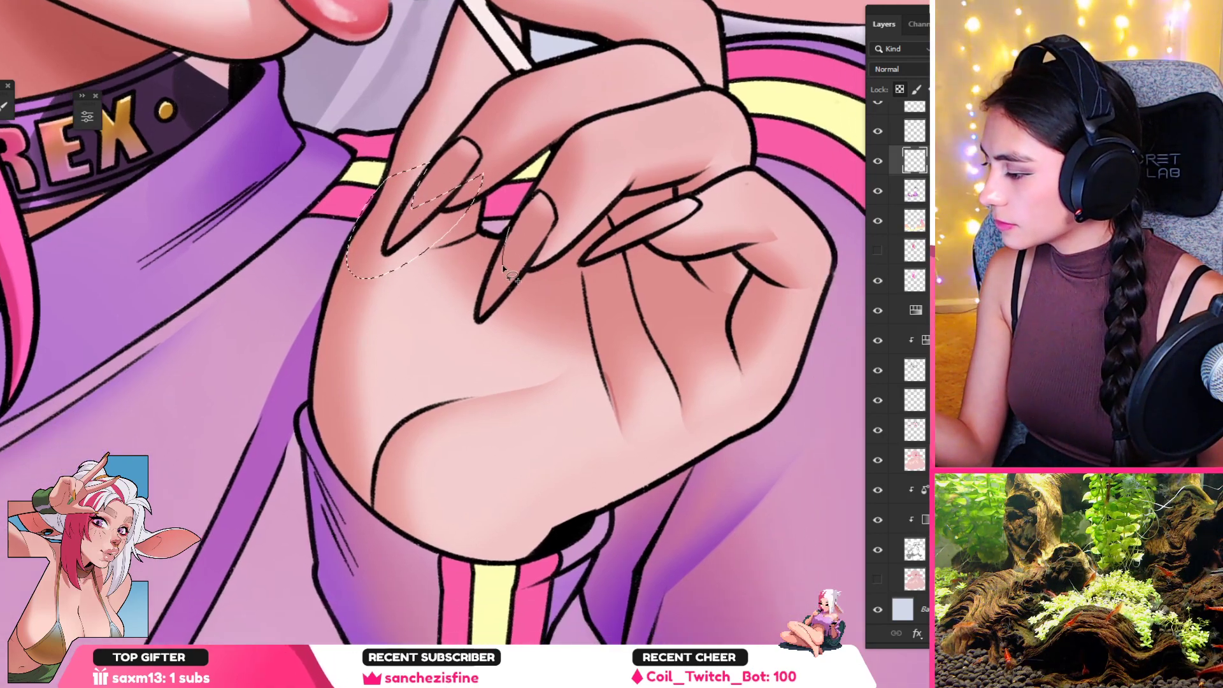
{"action": "key", "text": "ctrl+d"}
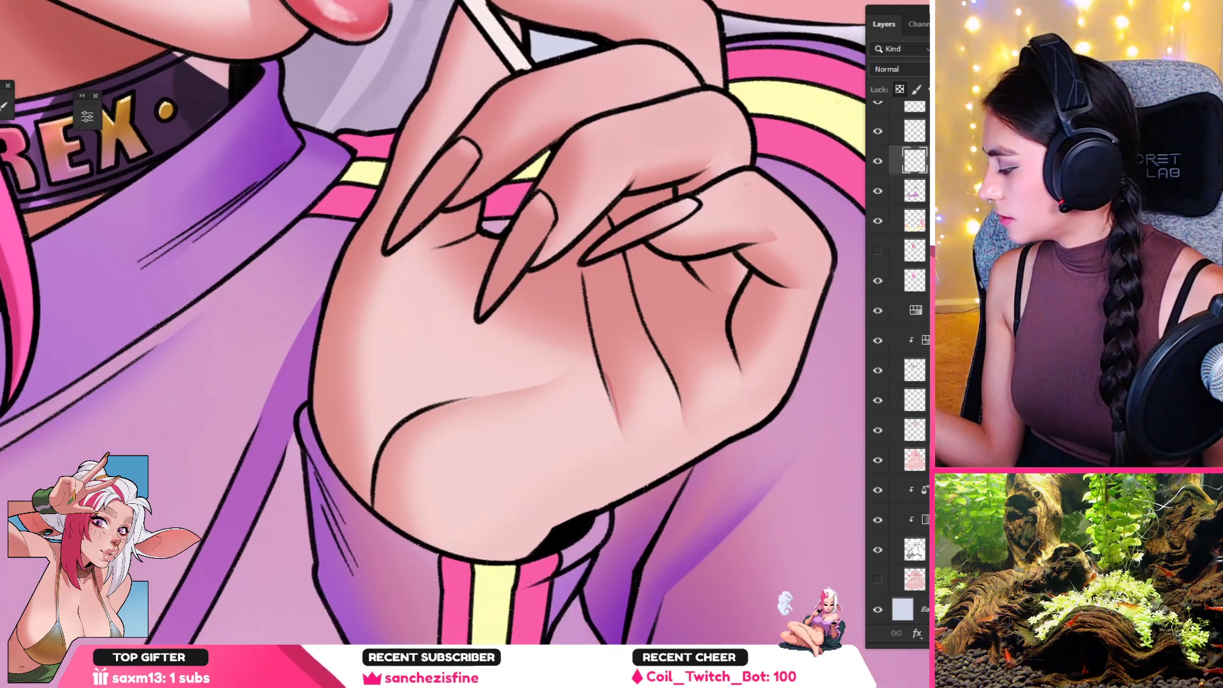
Step: Add a new layer clipped to the skin-toned nails' layer, and choose the pixie_ink_blunt brush
{"action": "key", "text": "ctrl+shift+alt+n"}
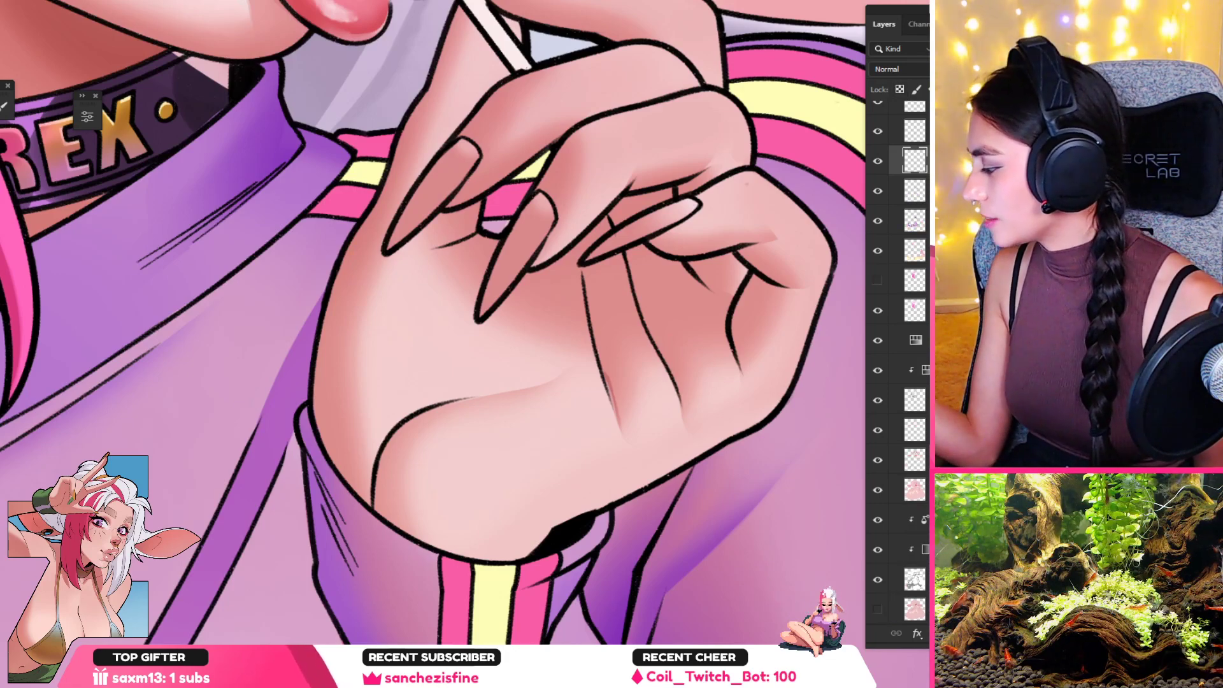
{"action": "key", "text": "ctrl+alt+g"}
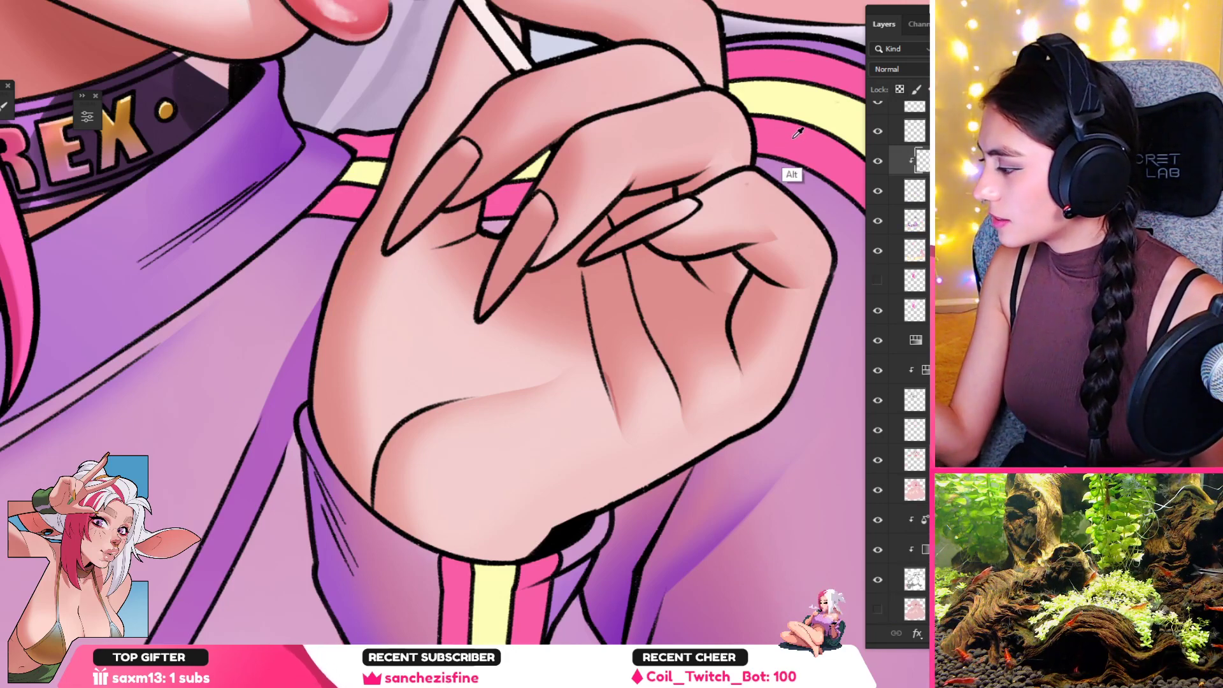
{"action": "right_click", "coordinate": [494, 335]}
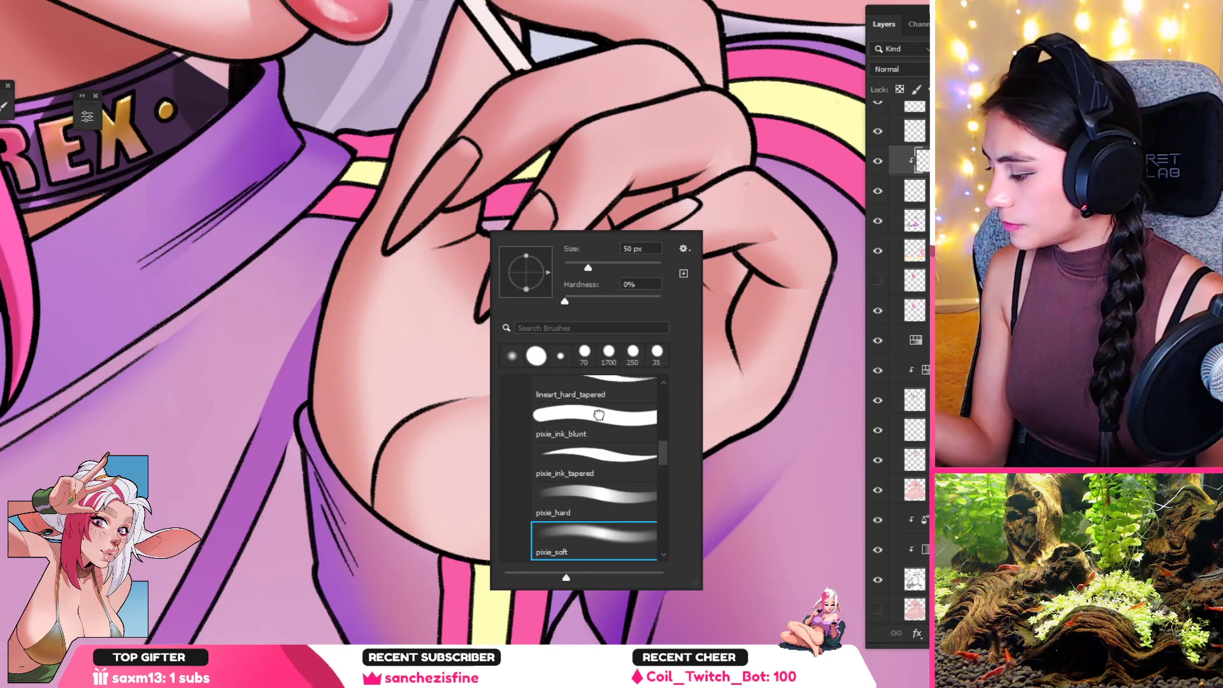
{"action": "double_click", "coordinate": [599, 414]}
Step: Paint a pale yellow tip with a V-shaped edge on the ring finger's nail of the lollipop hand, replacing a pink trial stroke
{"action": "left_click_drag", "start_coordinate": [497, 220], "coordinate": [497, 316]}
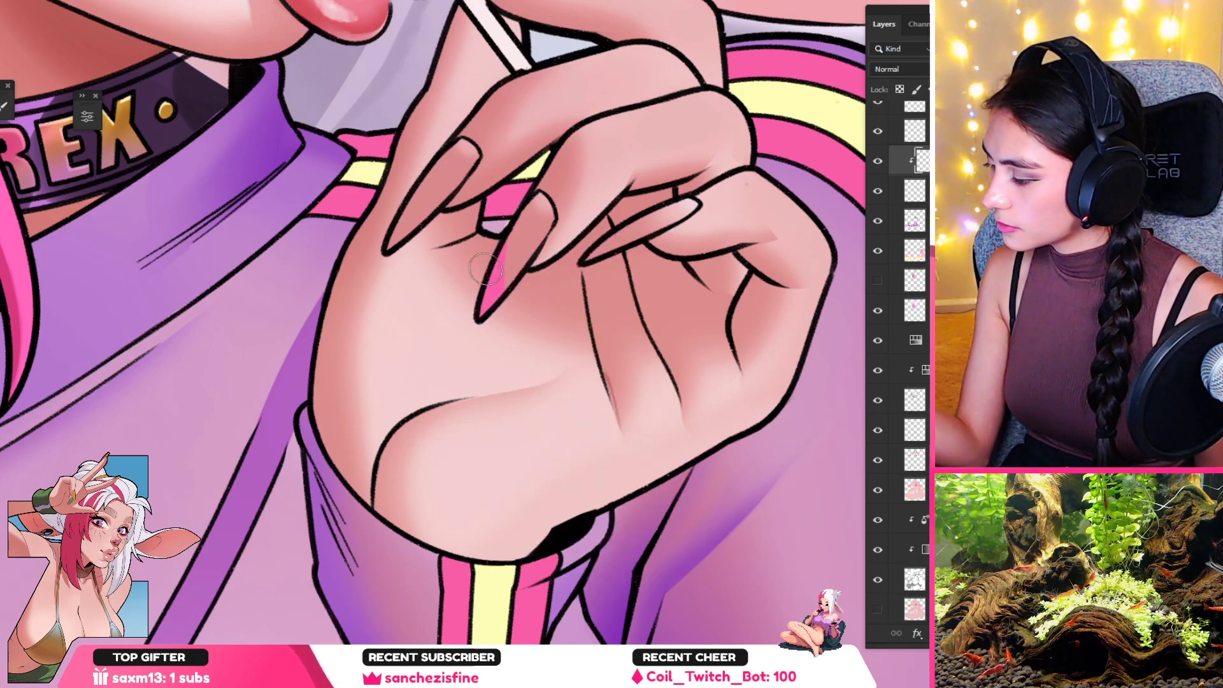
{"action": "key", "text": "ctrl+z"}
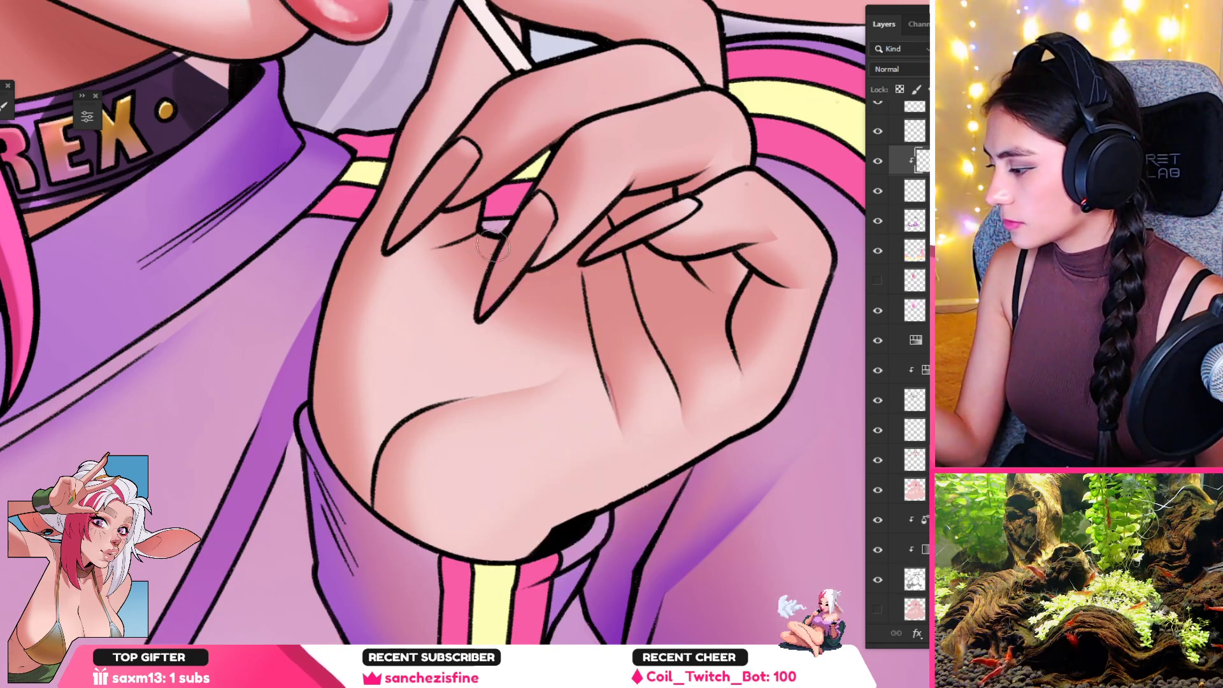
{"action": "left_click_drag", "start_coordinate": [496, 229], "coordinate": [497, 332]}
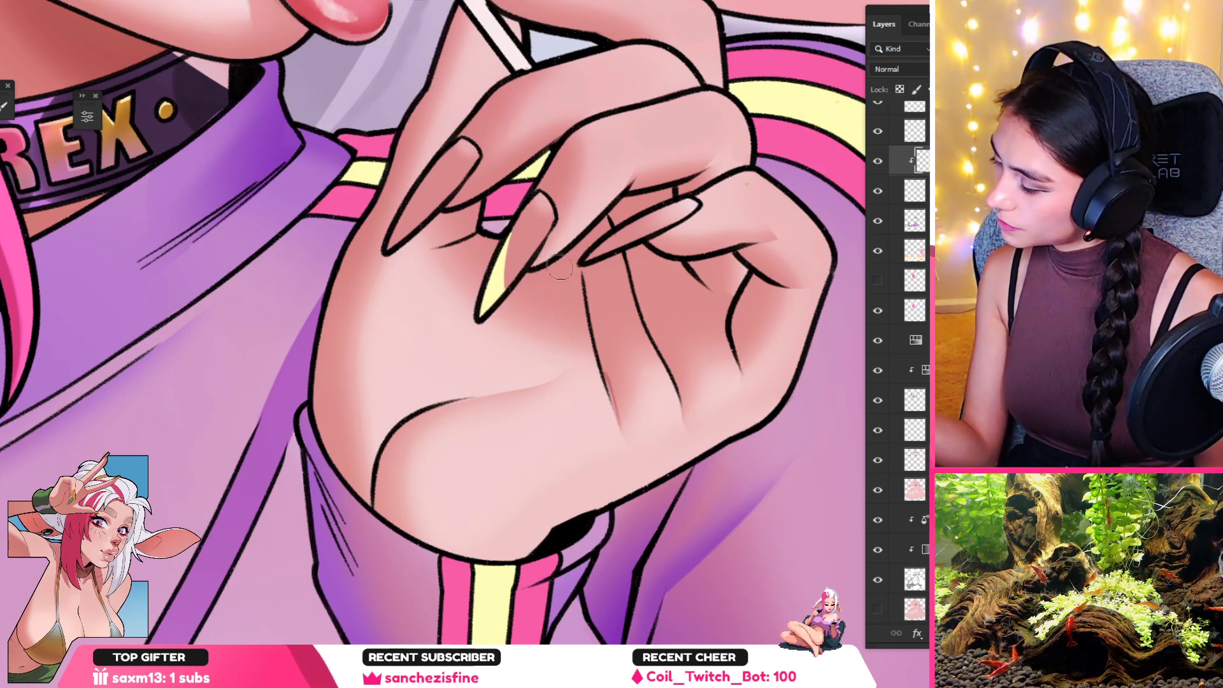
{"action": "left_click_drag", "start_coordinate": [516, 280], "coordinate": [504, 281]}
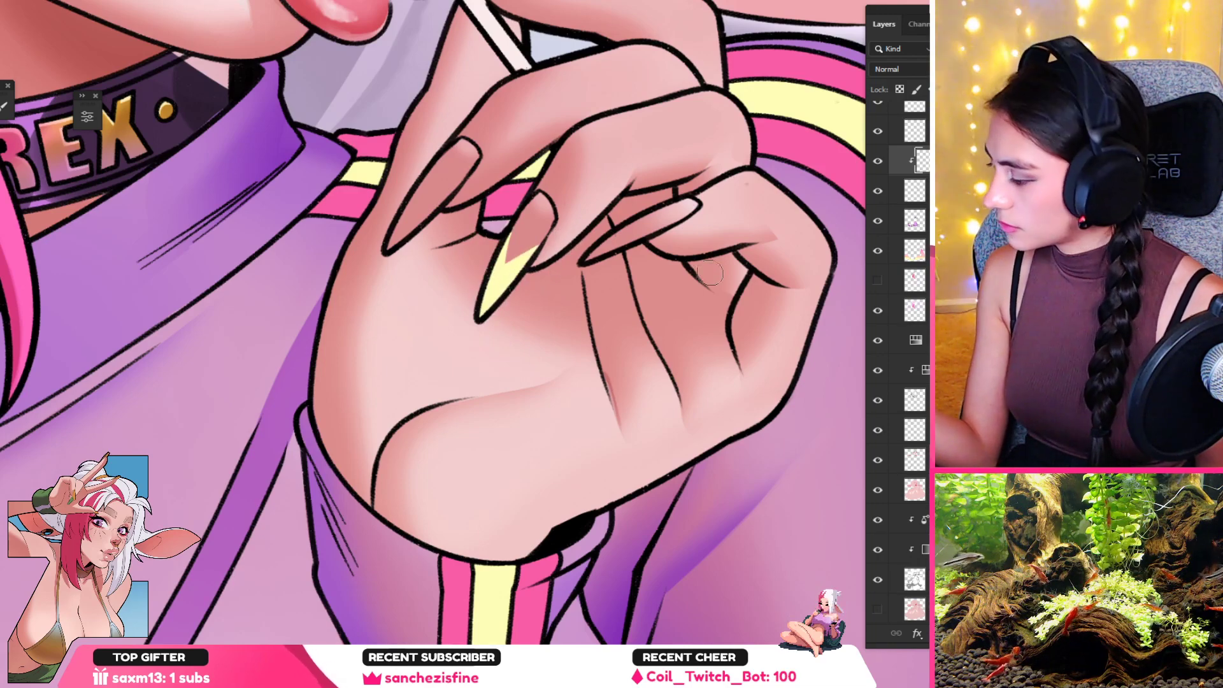
Step: Paint matching pale yellow tips on the little finger's and middle finger's nails of the lollipop hand
{"action": "left_click_drag", "start_coordinate": [709, 275], "coordinate": [621, 290]}
{"action": "mouse_move", "coordinate": [544, 247]}
{"action": "left_mouse_down"}
{"action": "mouse_move", "coordinate": [617, 250]}
{"action": "mouse_move", "coordinate": [524, 255]}
{"action": "mouse_move", "coordinate": [620, 247]}
{"action": "mouse_move", "coordinate": [531, 250]}
{"action": "left_mouse_up"}
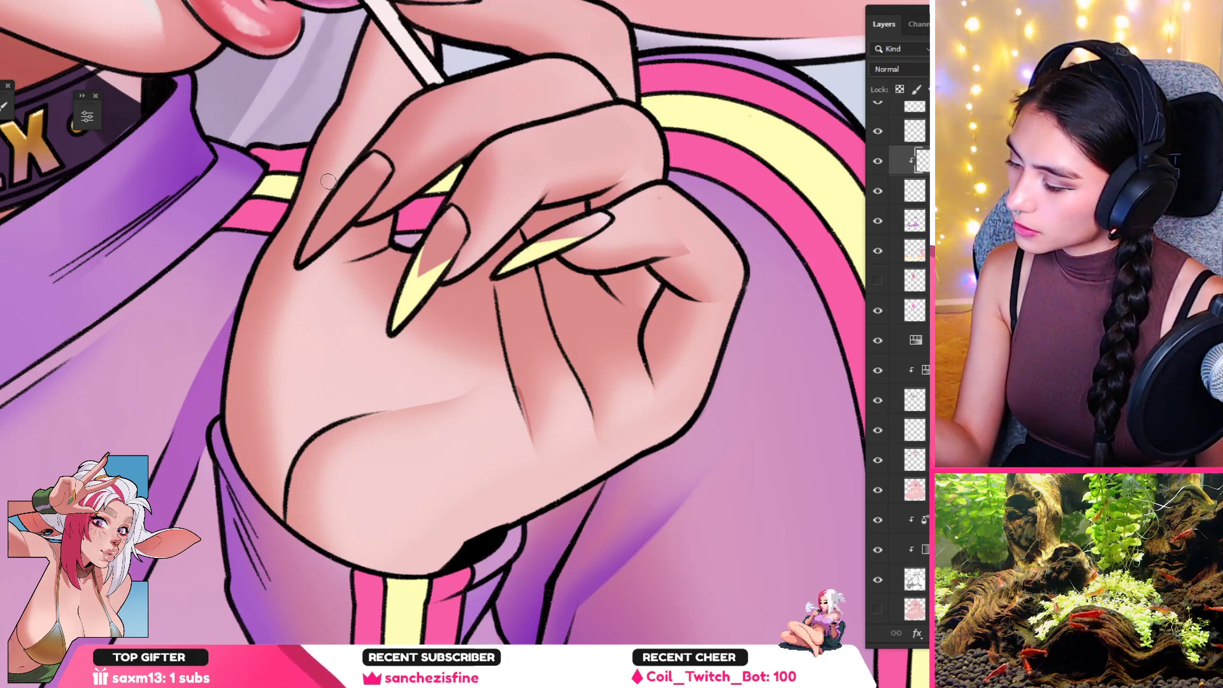
{"action": "left_click_drag", "start_coordinate": [327, 204], "coordinate": [306, 278]}
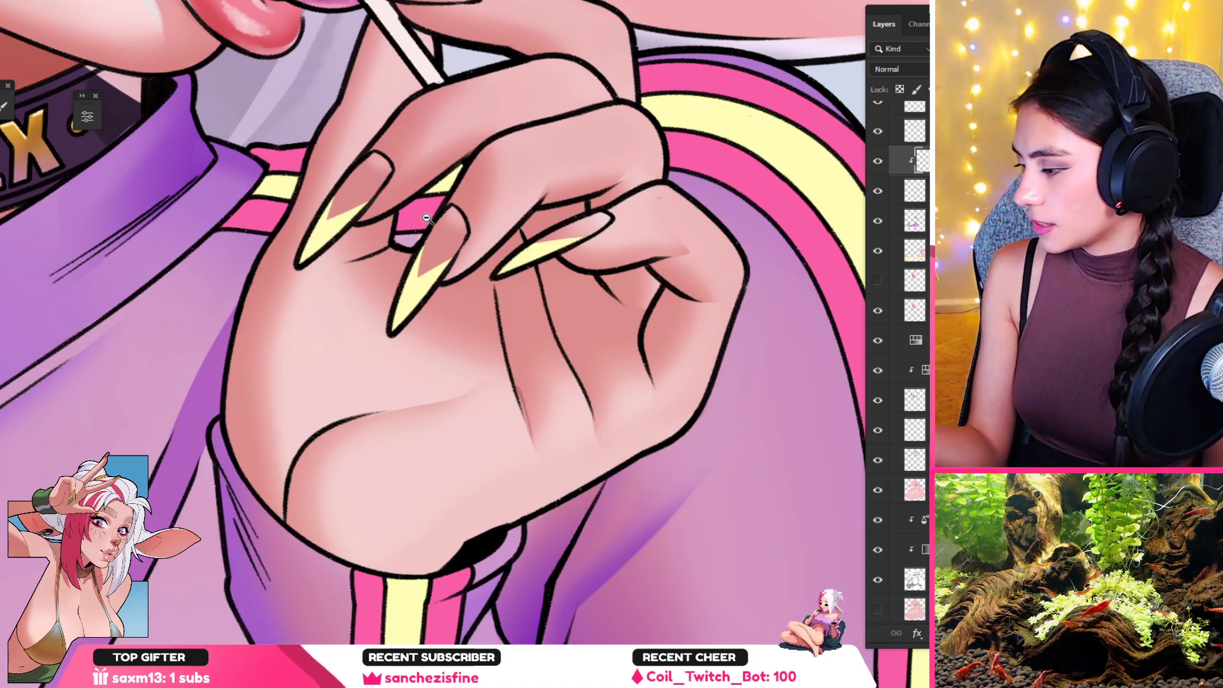
Step: Paint a pale yellow tip on the nail beside the lollipop, following its pointed end
{"action": "left_click_drag", "start_coordinate": [427, 218], "coordinate": [287, 306]}
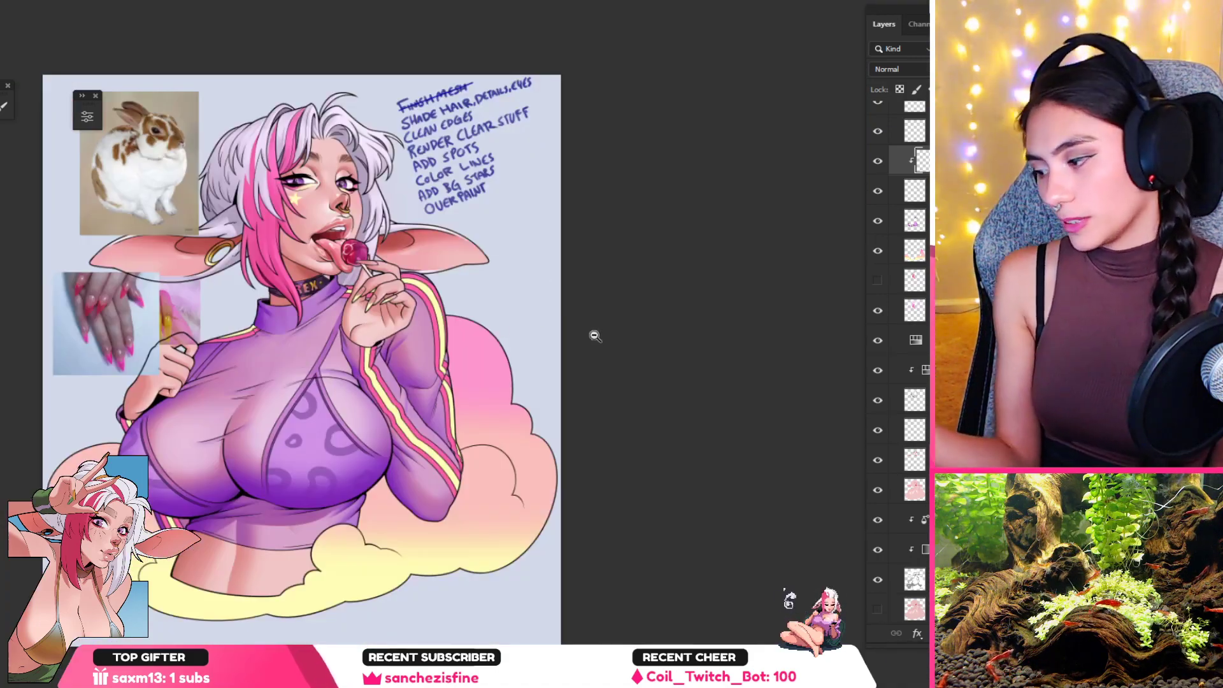
{"action": "left_click_drag", "start_coordinate": [360, 249], "coordinate": [465, 223]}
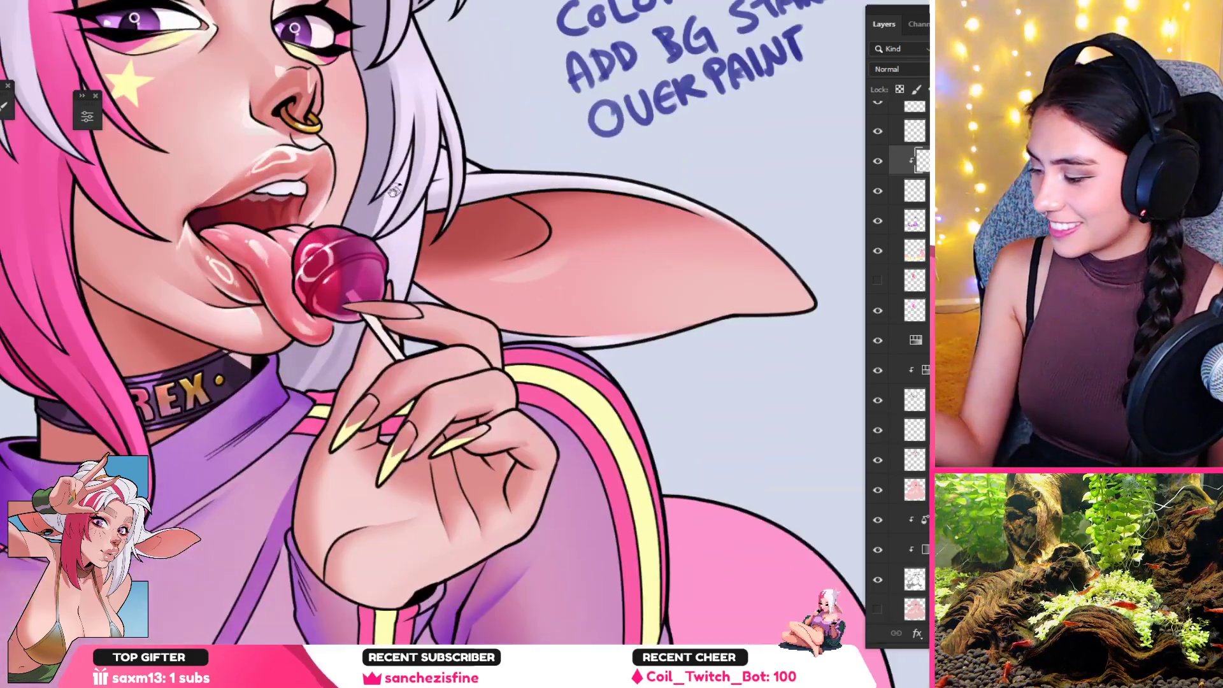
{"action": "left_click_drag", "start_coordinate": [393, 190], "coordinate": [685, 143]}
{"action": "left_click_drag", "start_coordinate": [600, 167], "coordinate": [473, 133]}
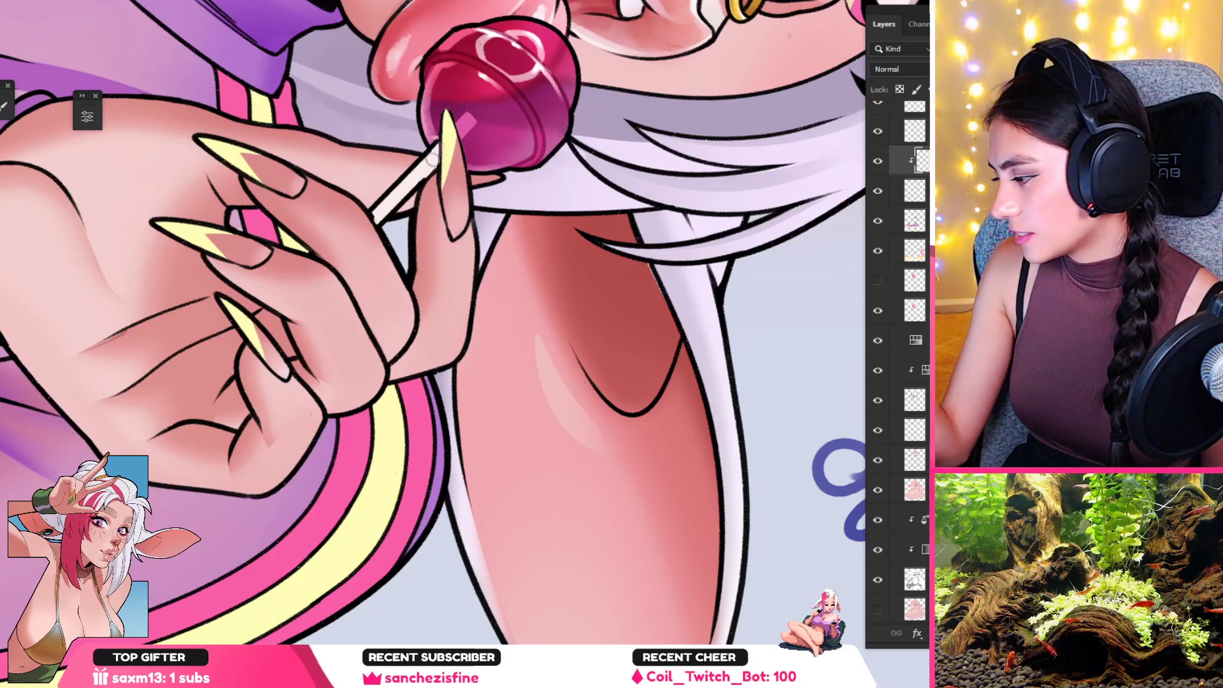
{"action": "left_click_drag", "start_coordinate": [462, 133], "coordinate": [443, 137]}
{"action": "left_click_drag", "start_coordinate": [442, 137], "coordinate": [388, 519]}
{"action": "left_click_drag", "start_coordinate": [387, 519], "coordinate": [429, 256]}
{"action": "left_click_drag", "start_coordinate": [428, 256], "coordinate": [442, 220]}
{"action": "mouse_move", "coordinate": [569, 220]}
{"action": "left_mouse_down"}
{"action": "mouse_move", "coordinate": [528, 280]}
{"action": "mouse_move", "coordinate": [408, 316]}
{"action": "mouse_move", "coordinate": [425, 251]}
{"action": "left_mouse_up"}
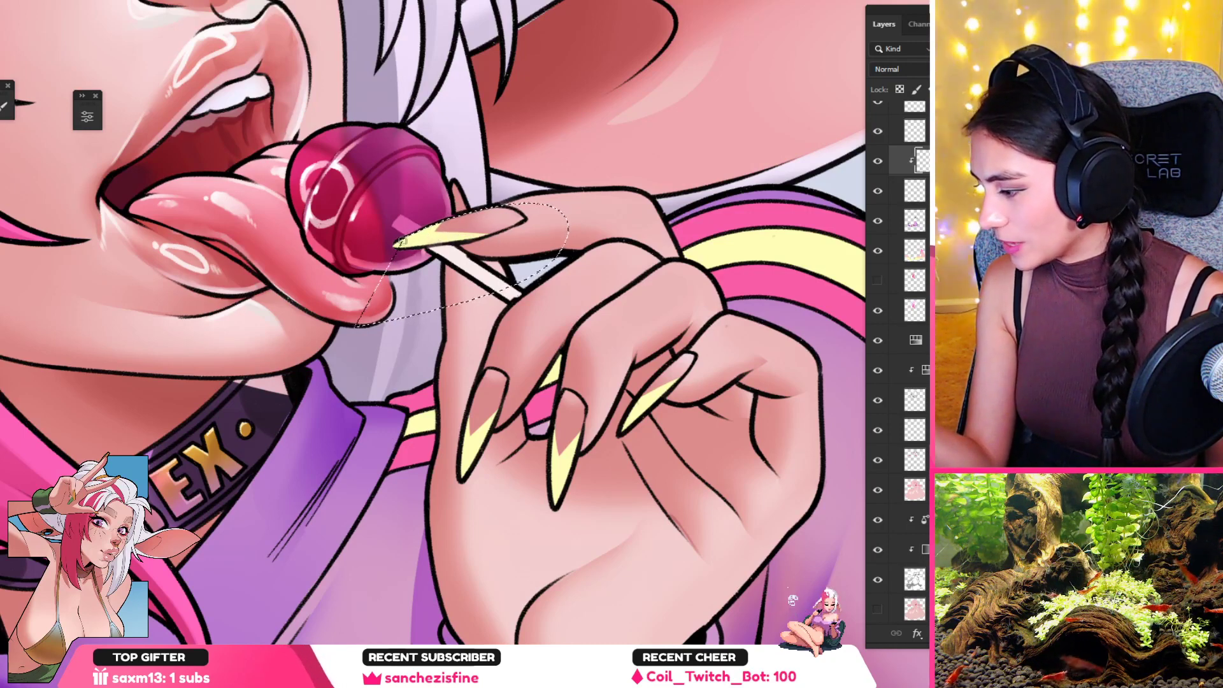
{"action": "key", "text": "ctrl+d"}
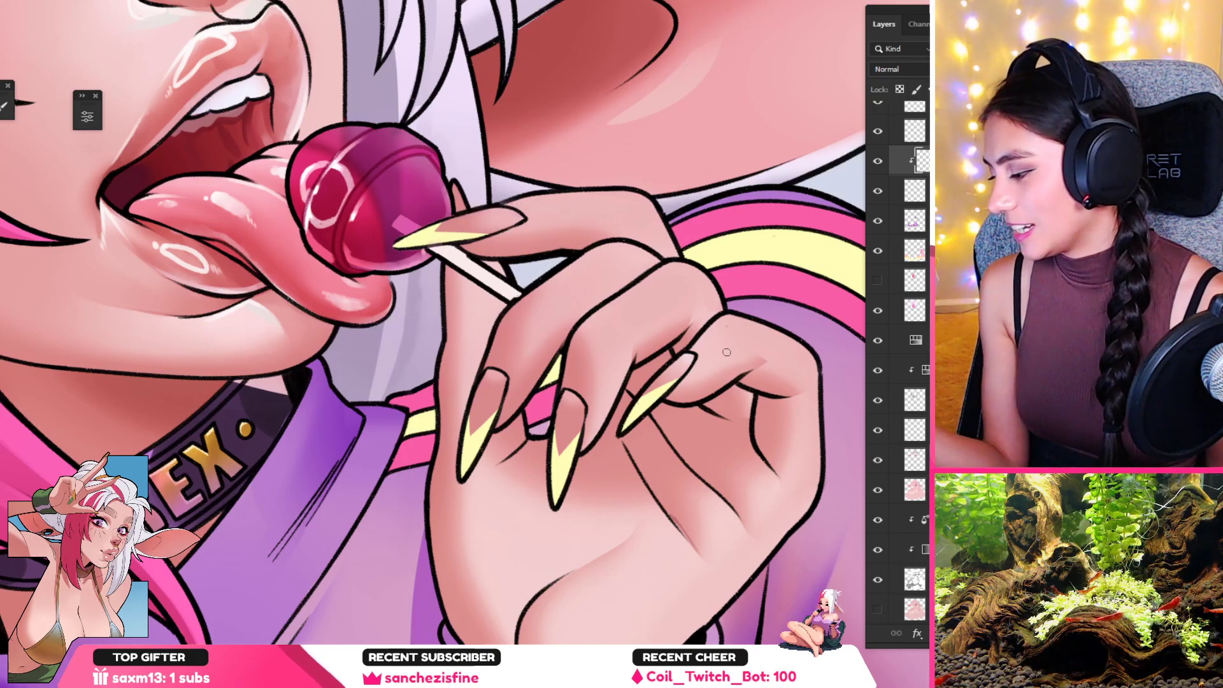
Step: Refine the V-shaped edge of the yellow tip on the nail beside the lollipop
{"action": "left_click_drag", "start_coordinate": [425, 359], "coordinate": [360, 241]}
{"action": "left_click_drag", "start_coordinate": [529, 167], "coordinate": [634, 189]}
{"action": "left_click_drag", "start_coordinate": [510, 193], "coordinate": [726, 194]}
{"action": "left_click_drag", "start_coordinate": [567, 133], "coordinate": [514, 251]}
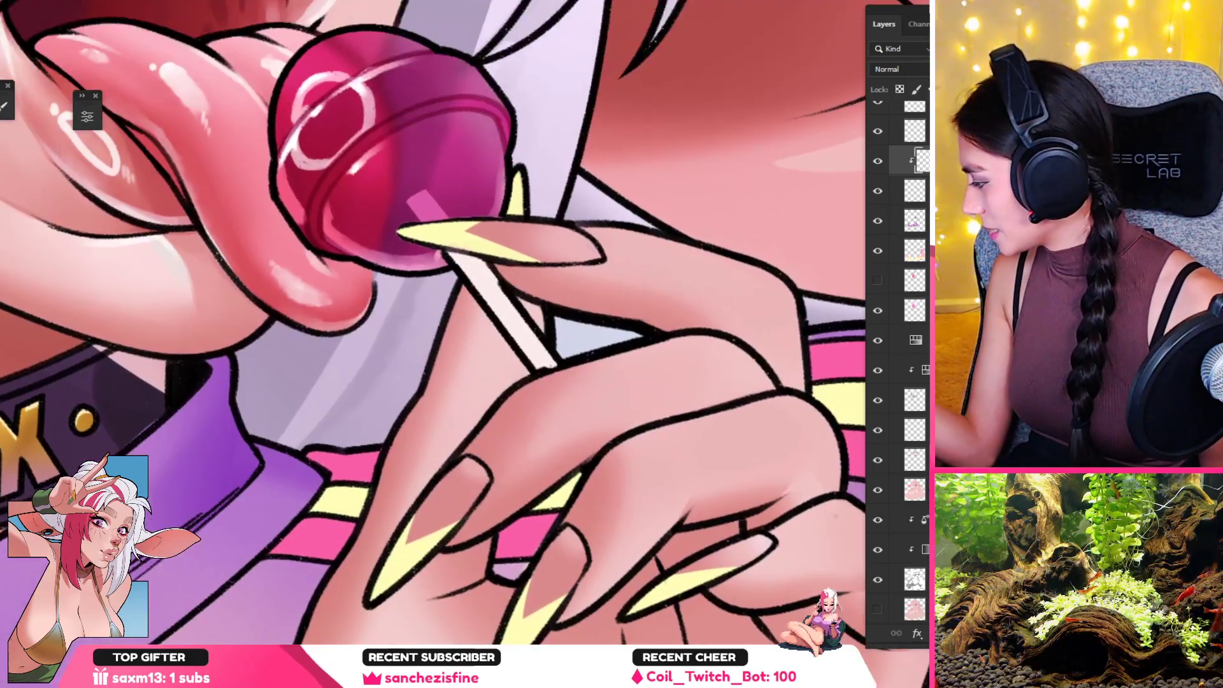
Step: Make the lower layer of the lollipop group active and load the lowest line-art layer's contents as a selection
{"action": "scroll", "coordinate": [906, 201], "scroll_direction": "up", "scroll_amount": 10}
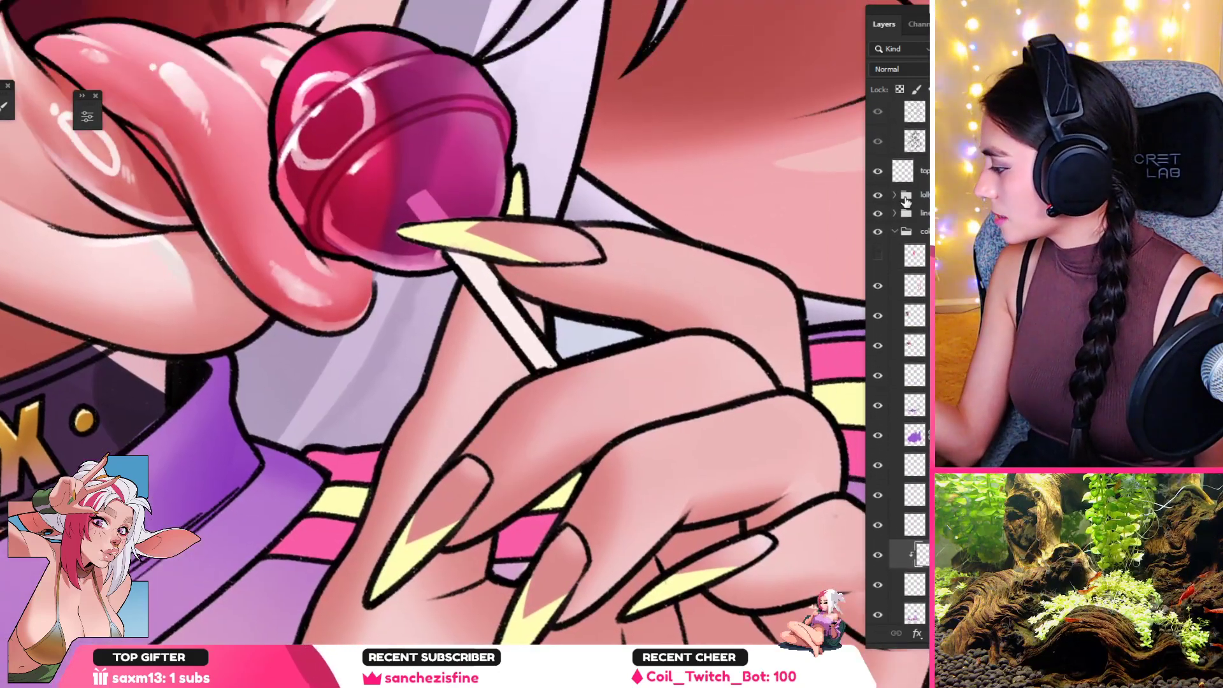
{"action": "left_click", "coordinate": [894, 195]}
{"action": "left_click", "coordinate": [914, 218]}
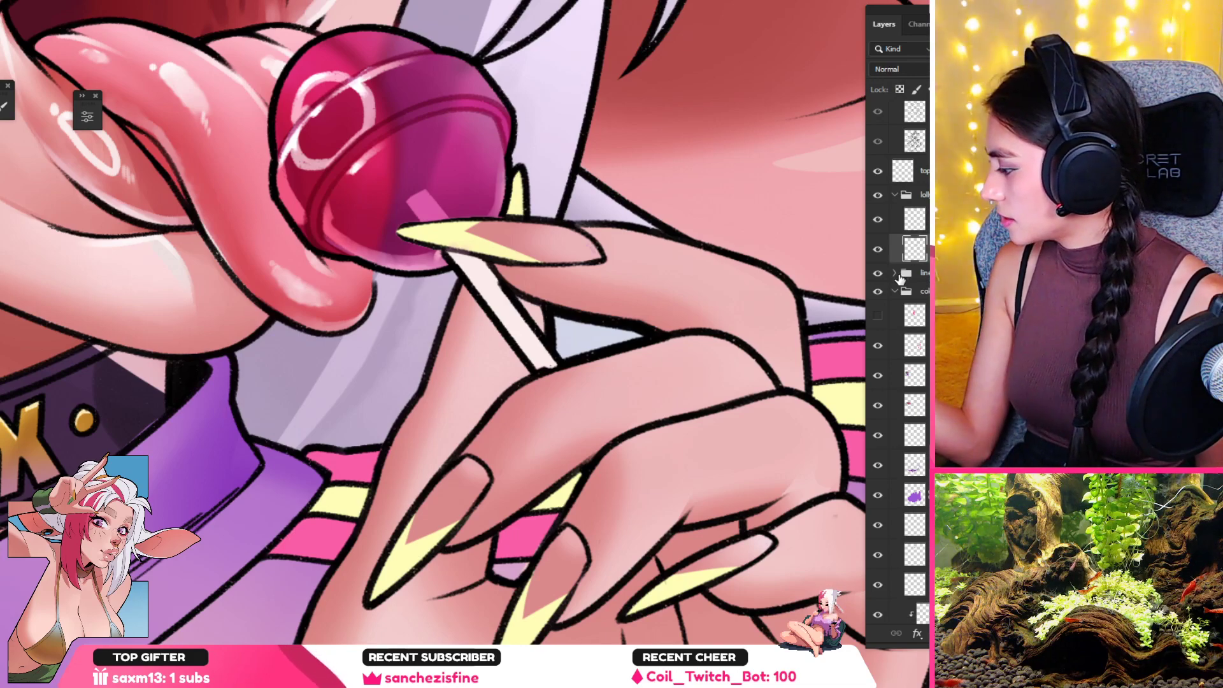
{"action": "left_click", "coordinate": [895, 273]}
{"action": "left_click", "coordinate": [916, 352], "text": "ctrl"}
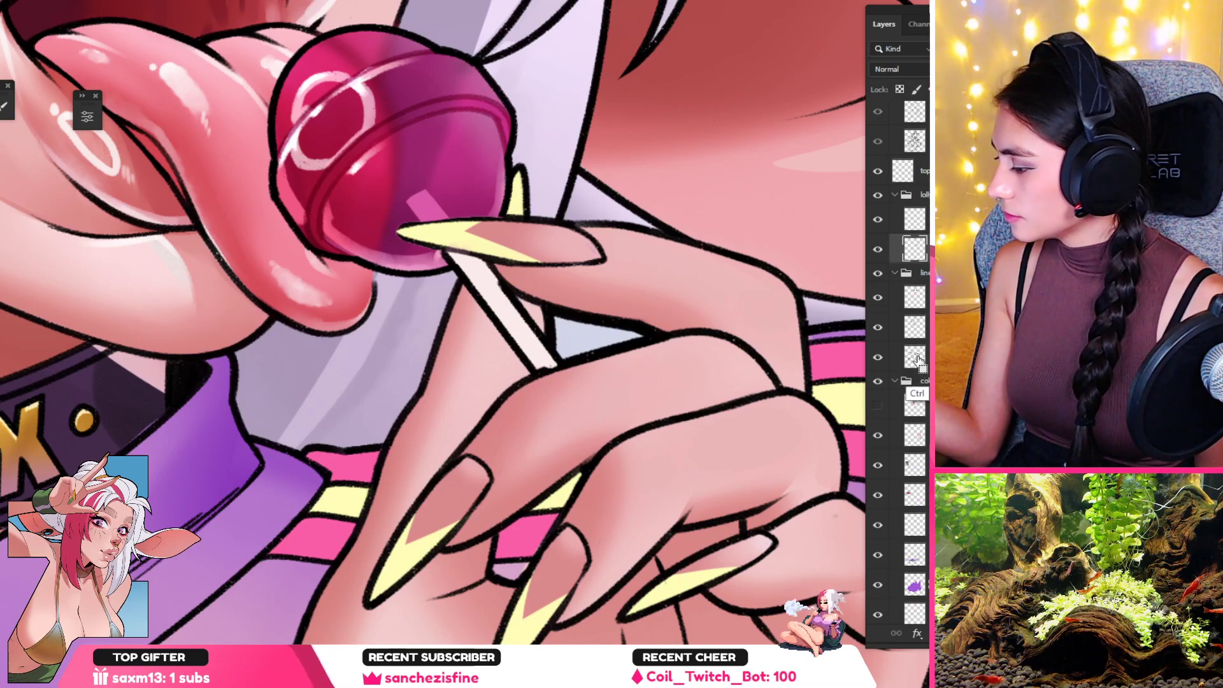
{"action": "scroll", "coordinate": [452, 225], "scroll_direction": "up", "scroll_amount": 3}
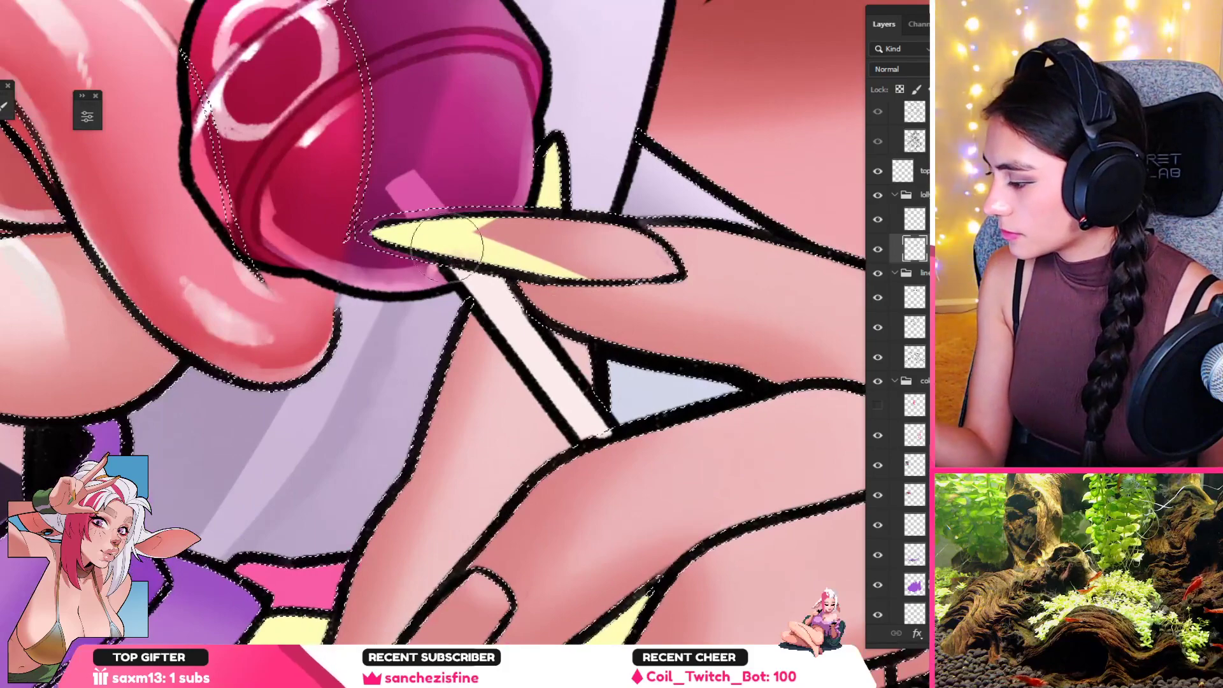
Step: Ink the black outline of the nail's point where it overlaps the lollipop, using the pixie_ink_blunt brush within the selection
{"action": "right_click", "coordinate": [542, 211]}
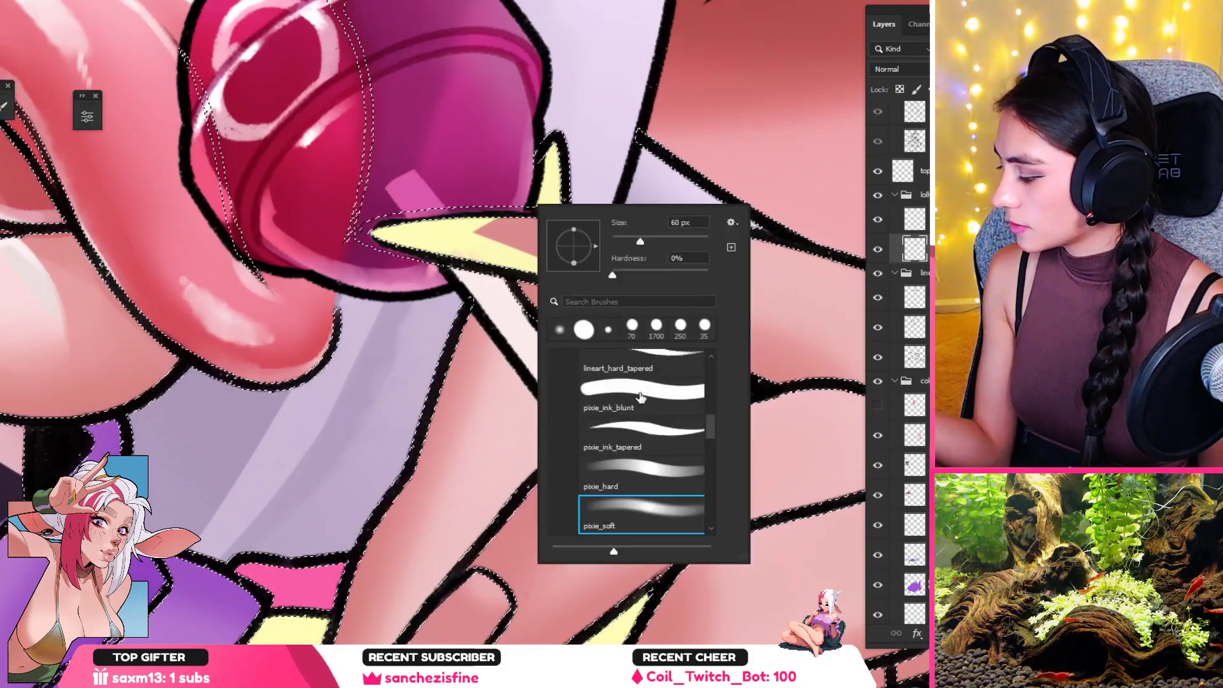
{"action": "double_click", "coordinate": [641, 395]}
{"action": "key", "text": "bracketleft"}
{"action": "key", "text": "bracketleft"}
{"action": "key", "text": "bracketleft"}
{"action": "key", "text": "bracketleft"}
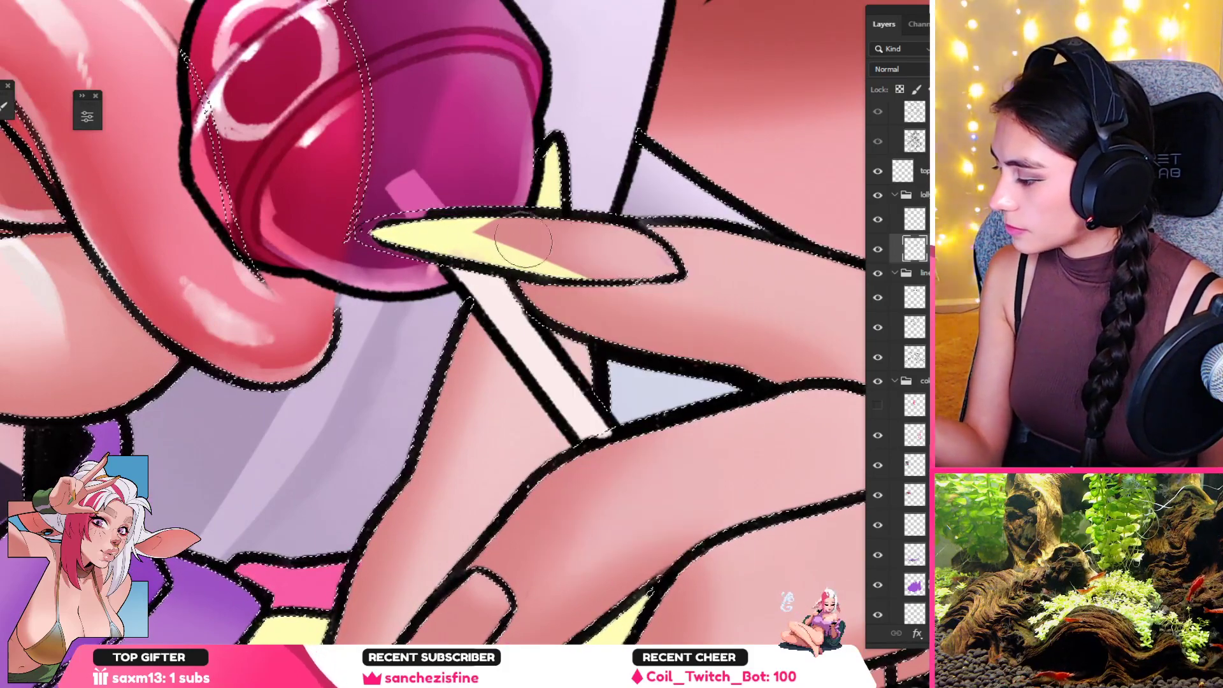
{"action": "mouse_move", "coordinate": [459, 231]}
{"action": "left_mouse_down"}
{"action": "mouse_move", "coordinate": [377, 236]}
{"action": "mouse_move", "coordinate": [389, 238]}
{"action": "left_mouse_up"}
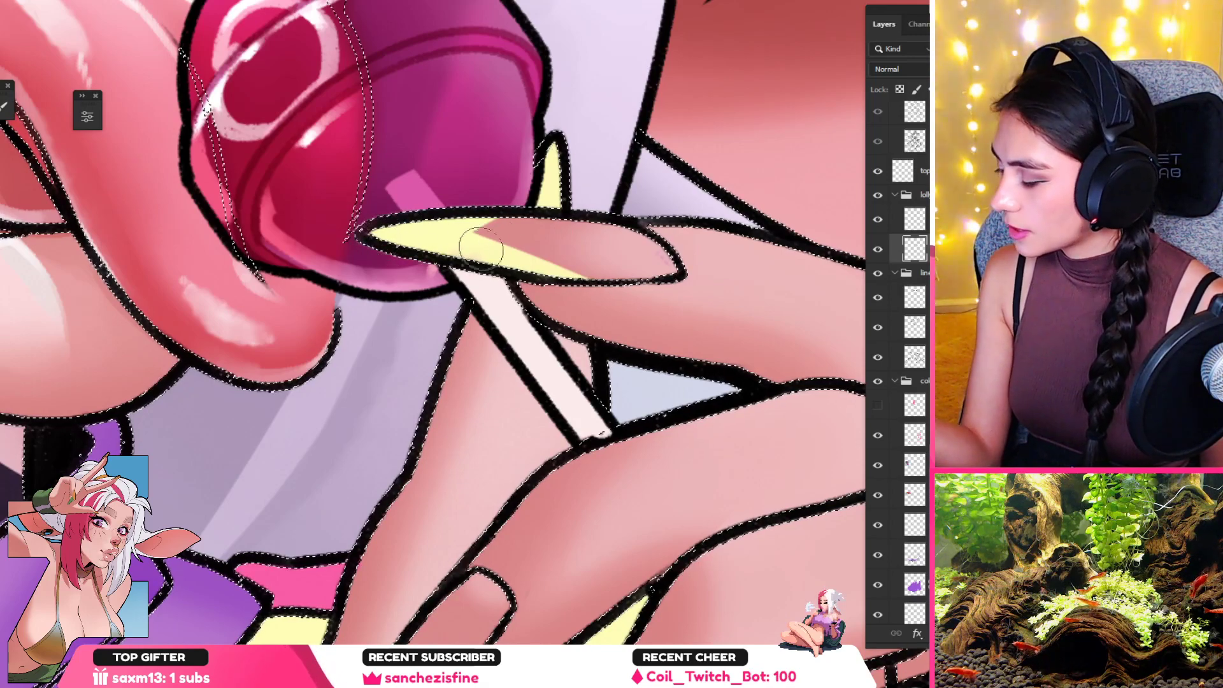
{"action": "key", "text": "ctrl+0"}
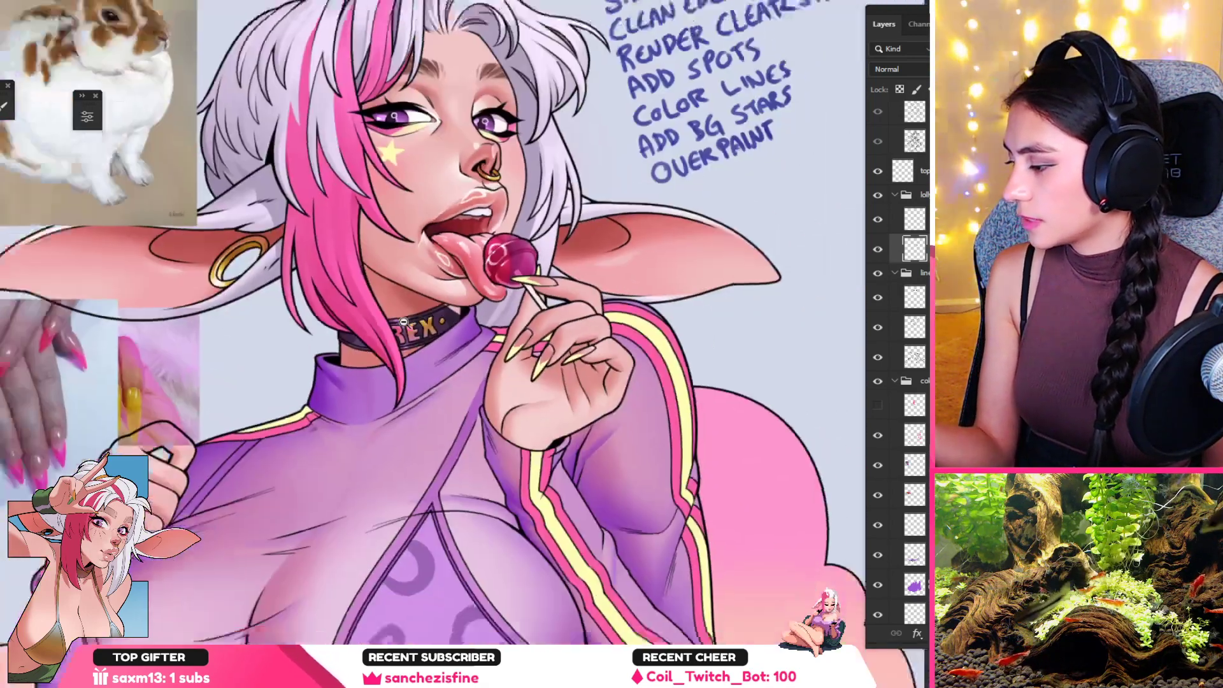
{"action": "left_click_drag", "start_coordinate": [405, 323], "coordinate": [371, 334]}
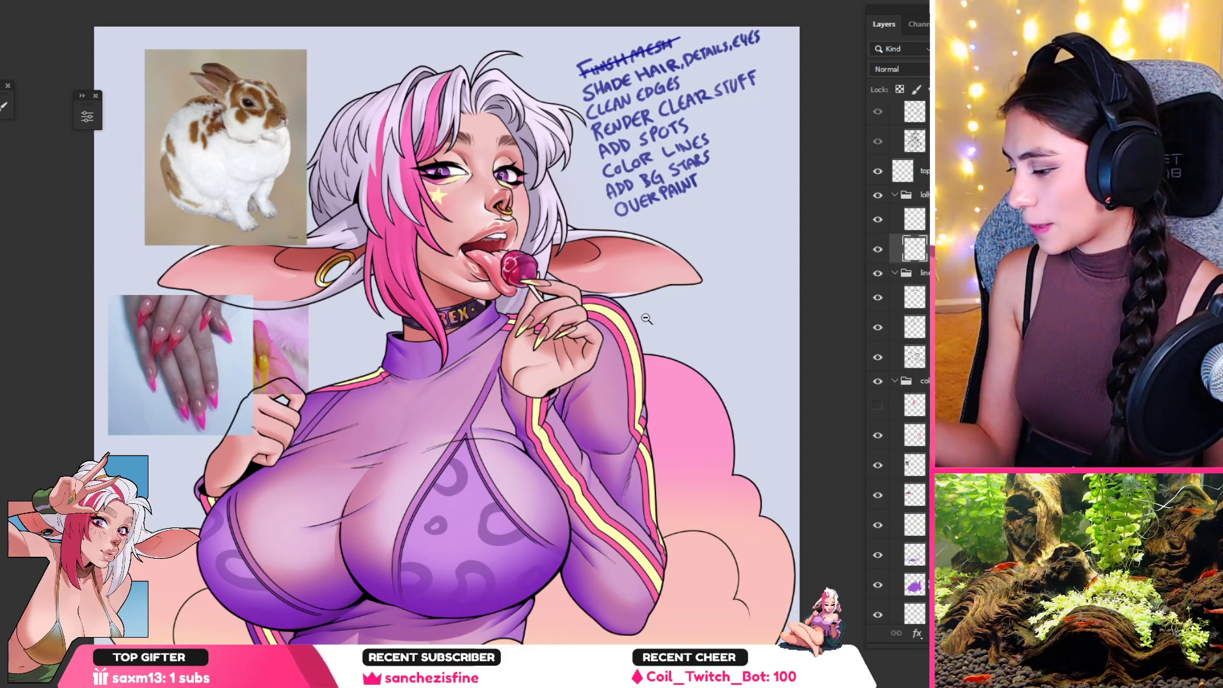
{"action": "left_click", "coordinate": [576, 356]}
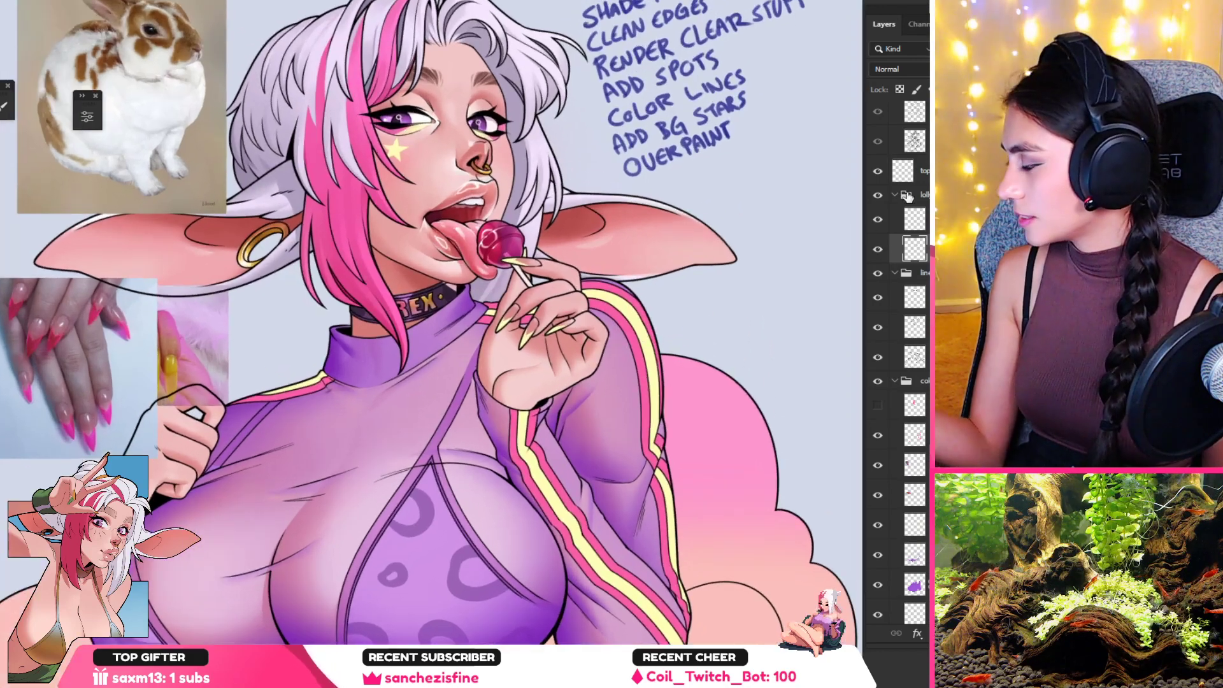
{"action": "left_click", "coordinate": [899, 90]}
{"action": "mouse_move", "coordinate": [529, 287]}
{"action": "left_mouse_down"}
{"action": "mouse_move", "coordinate": [510, 255]}
{"action": "mouse_move", "coordinate": [574, 297]}
{"action": "left_mouse_up"}
{"action": "key", "text": "ctrl+z"}
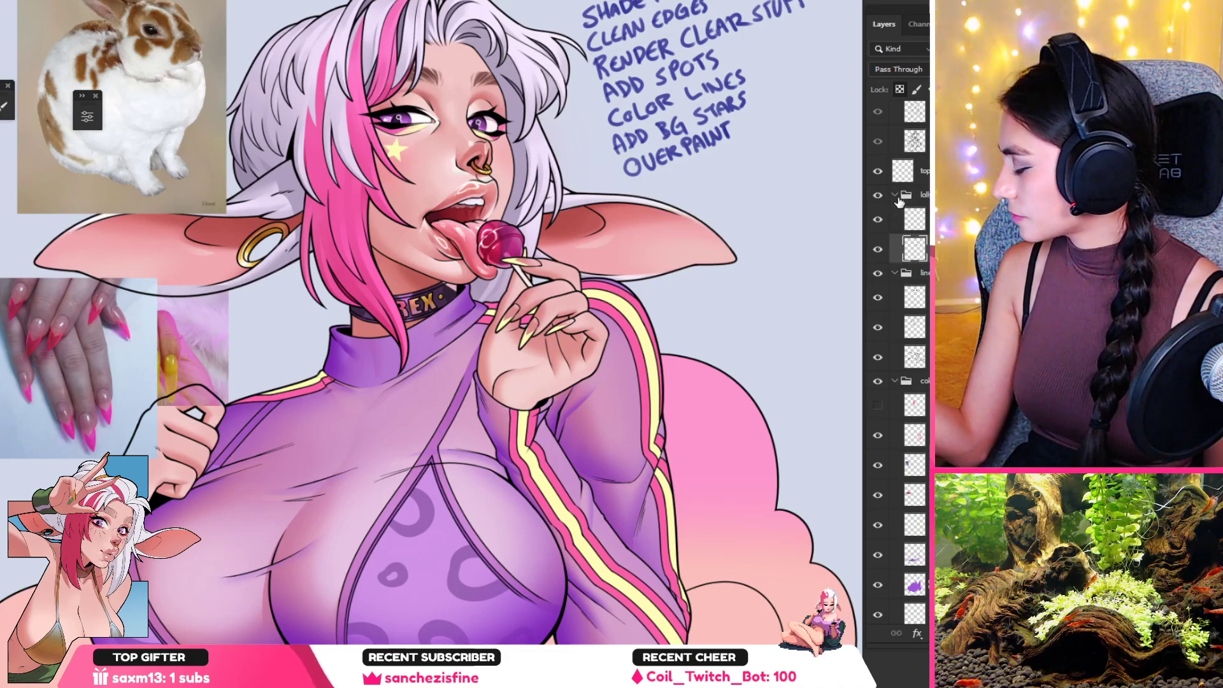
Step: Collapse the lollipop group, make the clipped layer with the yellow nail tips active and lock its transparent pixels
{"action": "left_click", "coordinate": [895, 194]}
{"action": "left_click", "coordinate": [915, 267]}
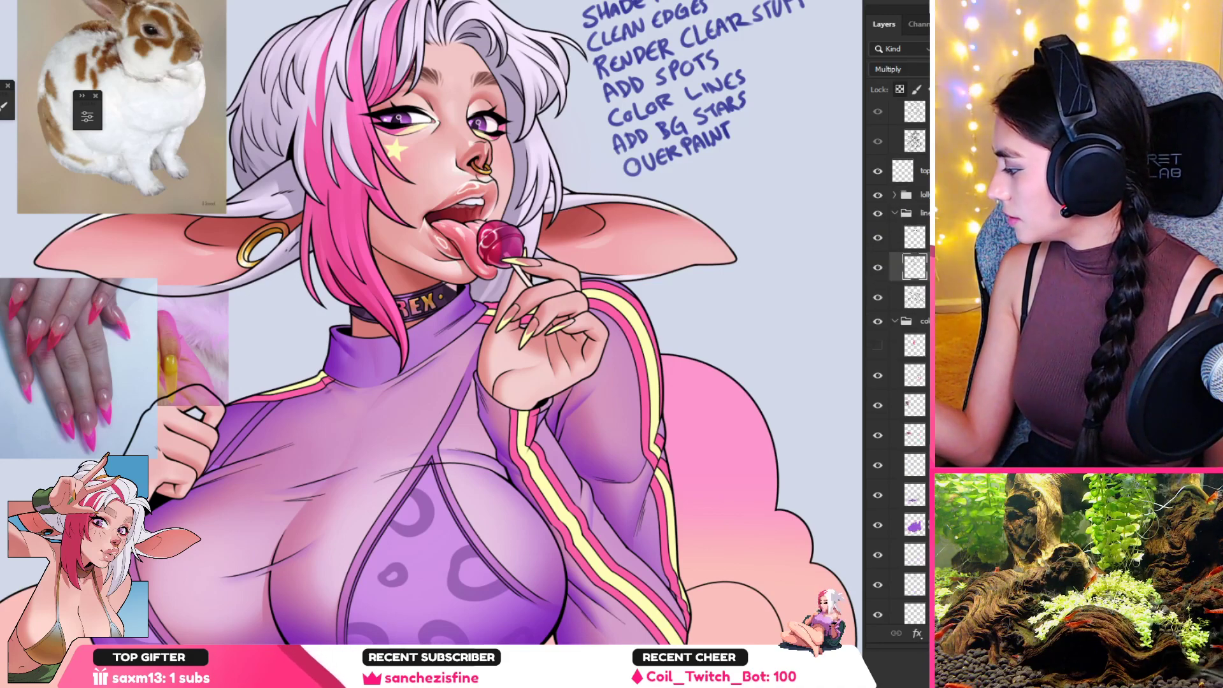
{"action": "scroll", "coordinate": [898, 357], "scroll_direction": "down", "scroll_amount": 5}
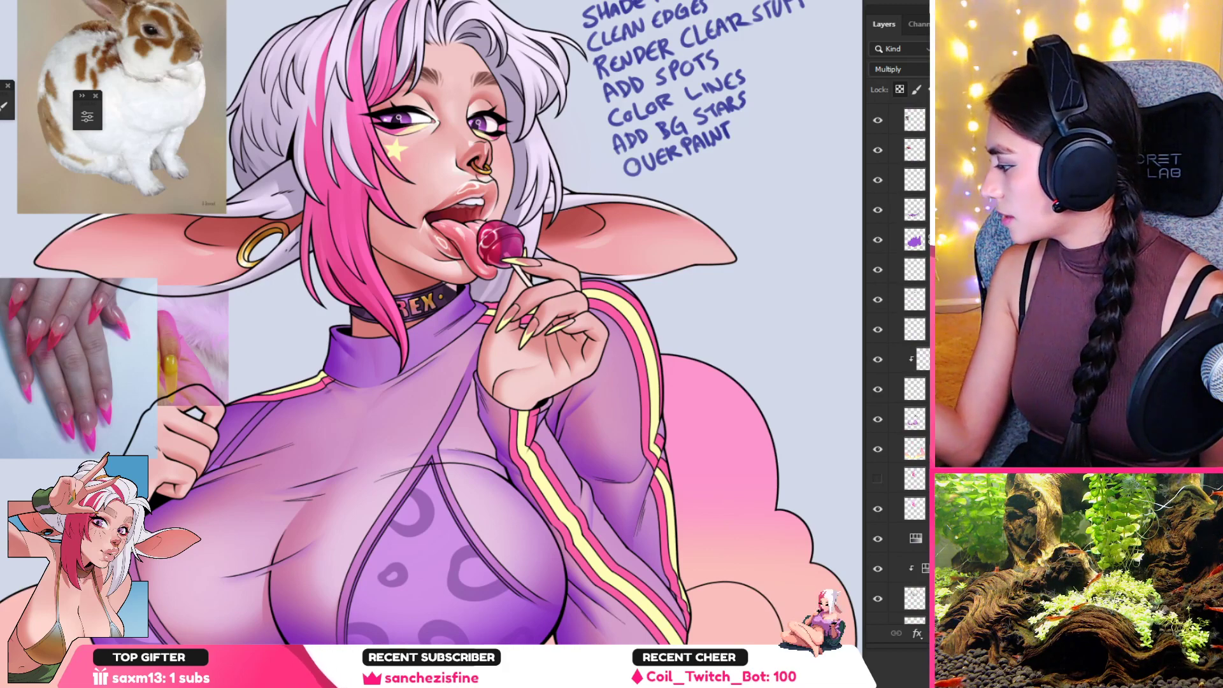
{"action": "scroll", "coordinate": [899, 356], "scroll_direction": "up", "scroll_amount": 2}
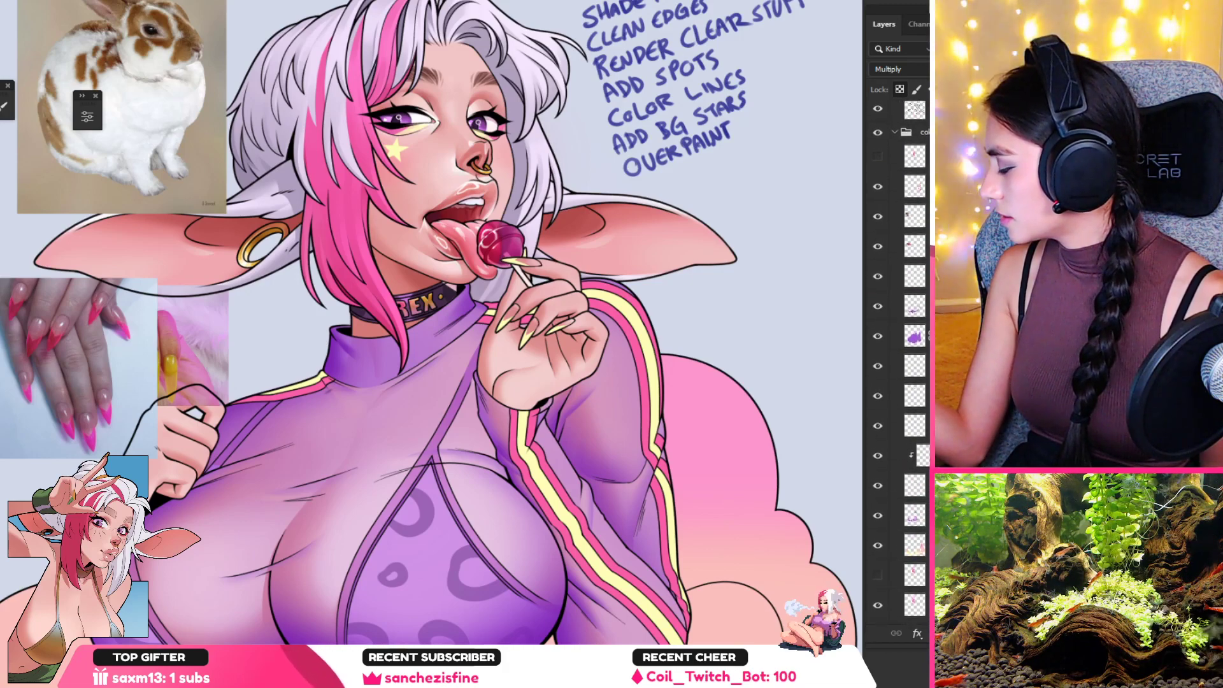
{"action": "left_click", "coordinate": [917, 246]}
{"action": "scroll", "coordinate": [898, 357], "scroll_direction": "down", "scroll_amount": 1}
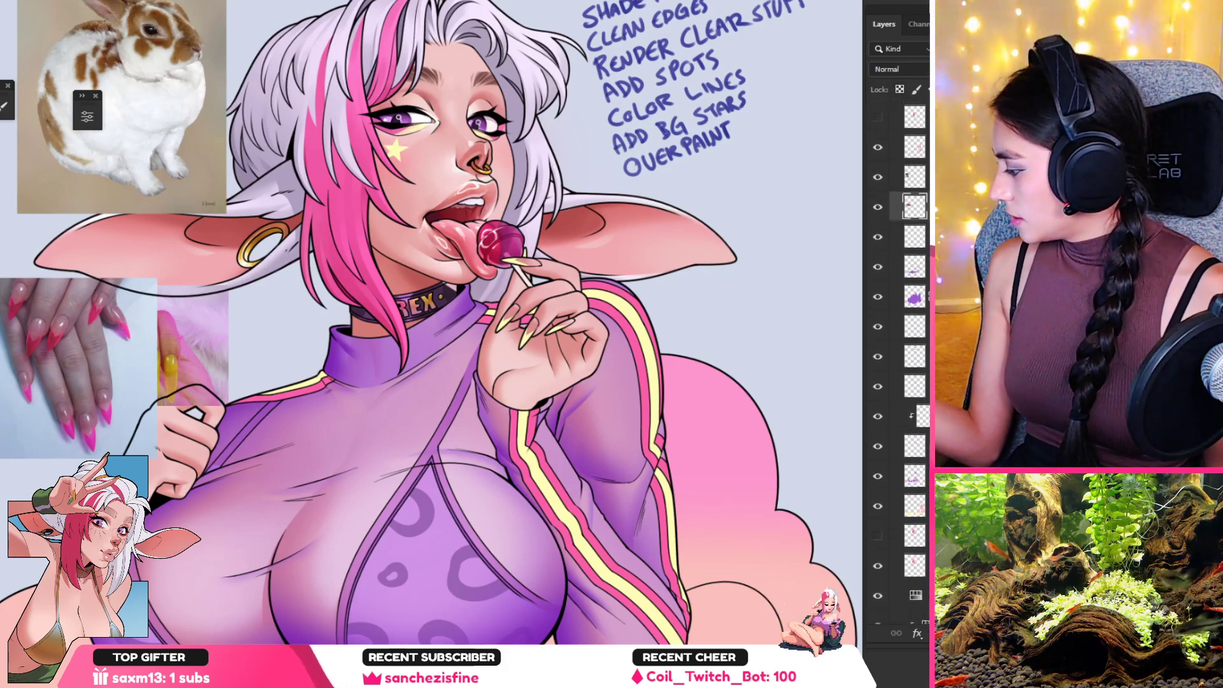
{"action": "scroll", "coordinate": [899, 357], "scroll_direction": "down", "scroll_amount": 1}
{"action": "left_click", "coordinate": [921, 408]}
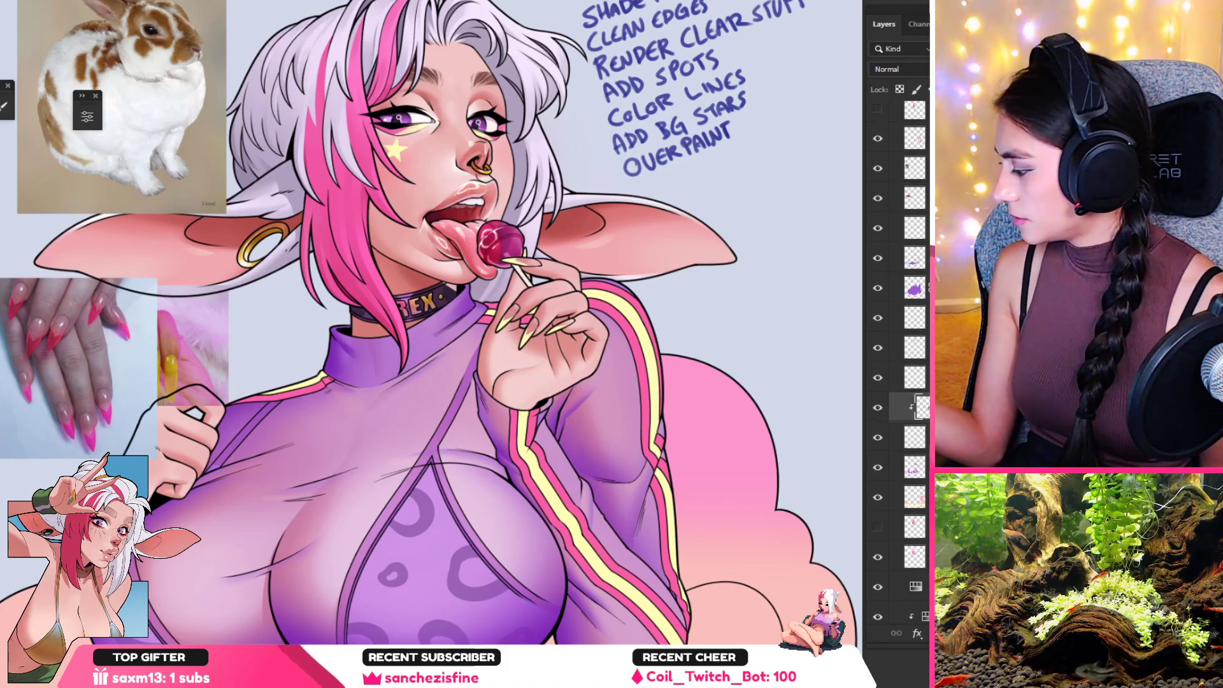
{"action": "left_click", "coordinate": [899, 90]}
Step: Try dark pink on all nail tips of the lollipop hand with a very large brush, and dismiss the Hue/Saturation adjustment
{"action": "mouse_move", "coordinate": [599, 274]}
{"action": "left_mouse_down"}
{"action": "mouse_move", "coordinate": [508, 323]}
{"action": "mouse_move", "coordinate": [589, 289]}
{"action": "mouse_move", "coordinate": [534, 337]}
{"action": "left_mouse_up"}
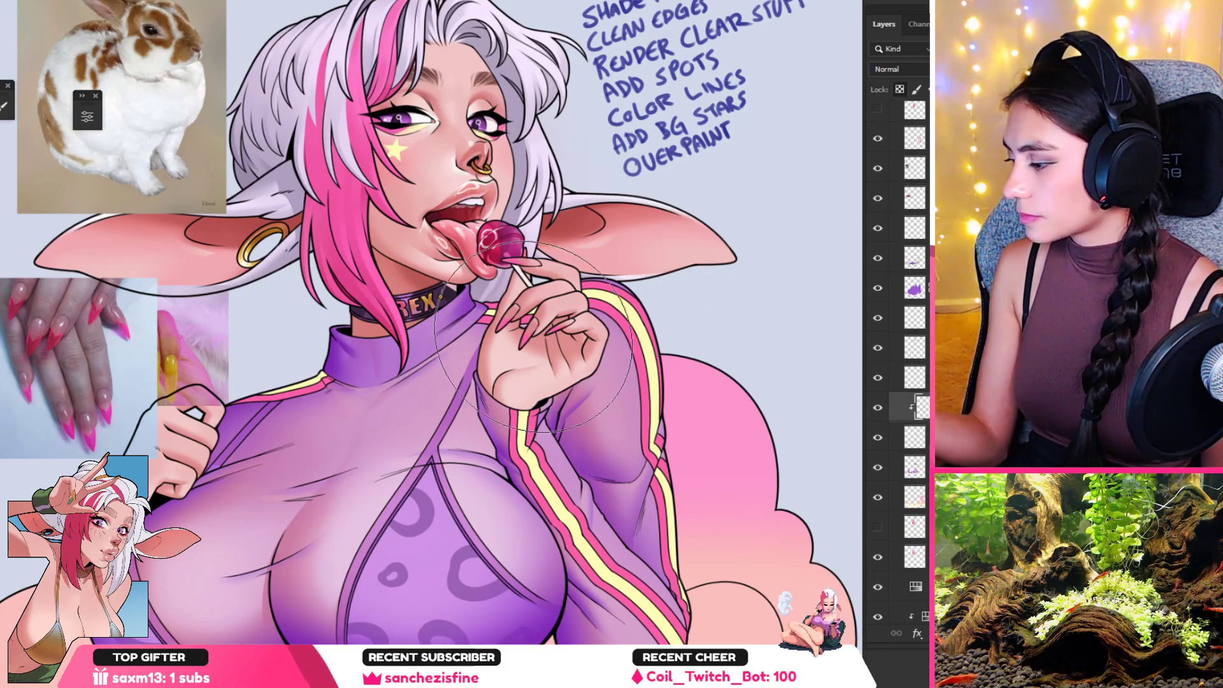
{"action": "left_click_drag", "start_coordinate": [511, 469], "coordinate": [493, 369]}
{"action": "left_click_drag", "start_coordinate": [582, 247], "coordinate": [542, 247]}
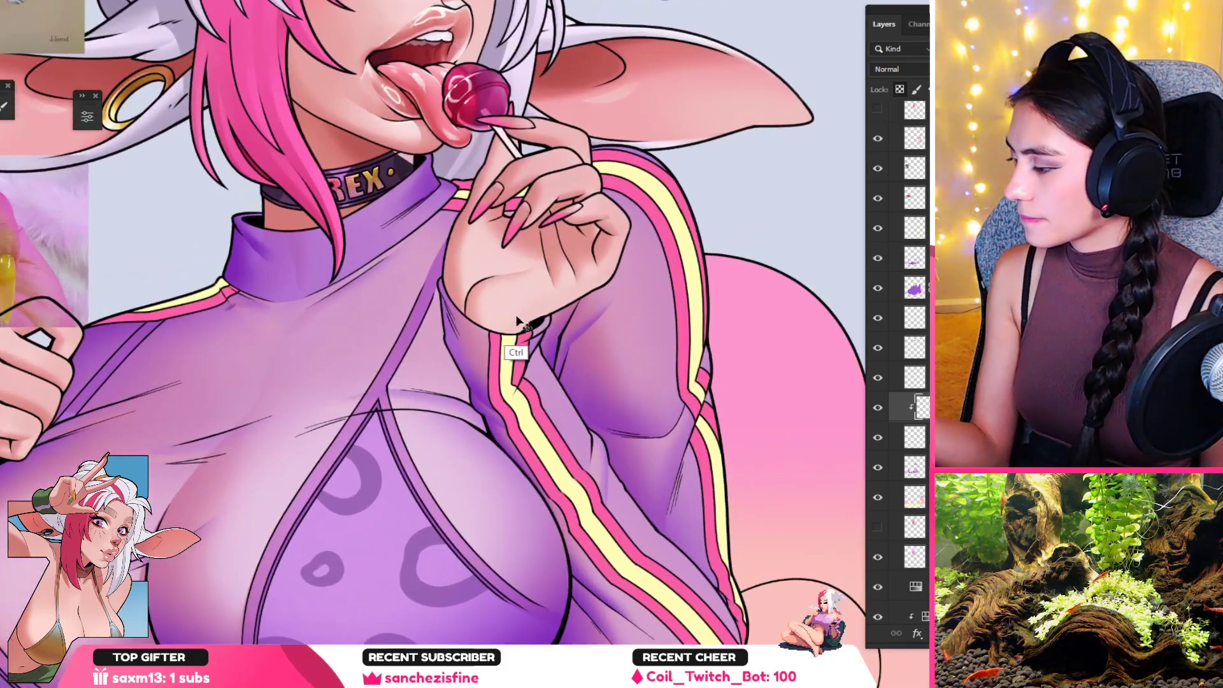
{"action": "key", "text": "ctrl+u"}
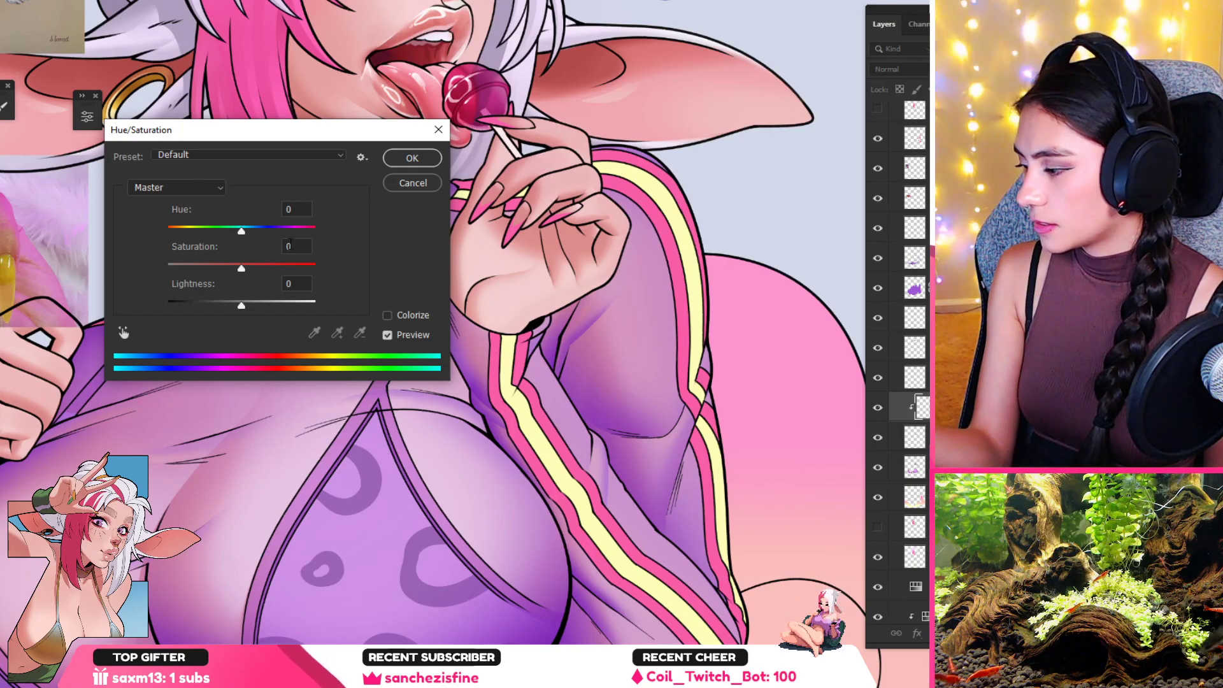
{"action": "key", "text": "Escape"}
Step: Try a golden yellow sampled from the yellow nail in the reference photo on all the lollipop hand's nail tips
{"action": "left_click_drag", "start_coordinate": [335, 272], "coordinate": [580, 256]}
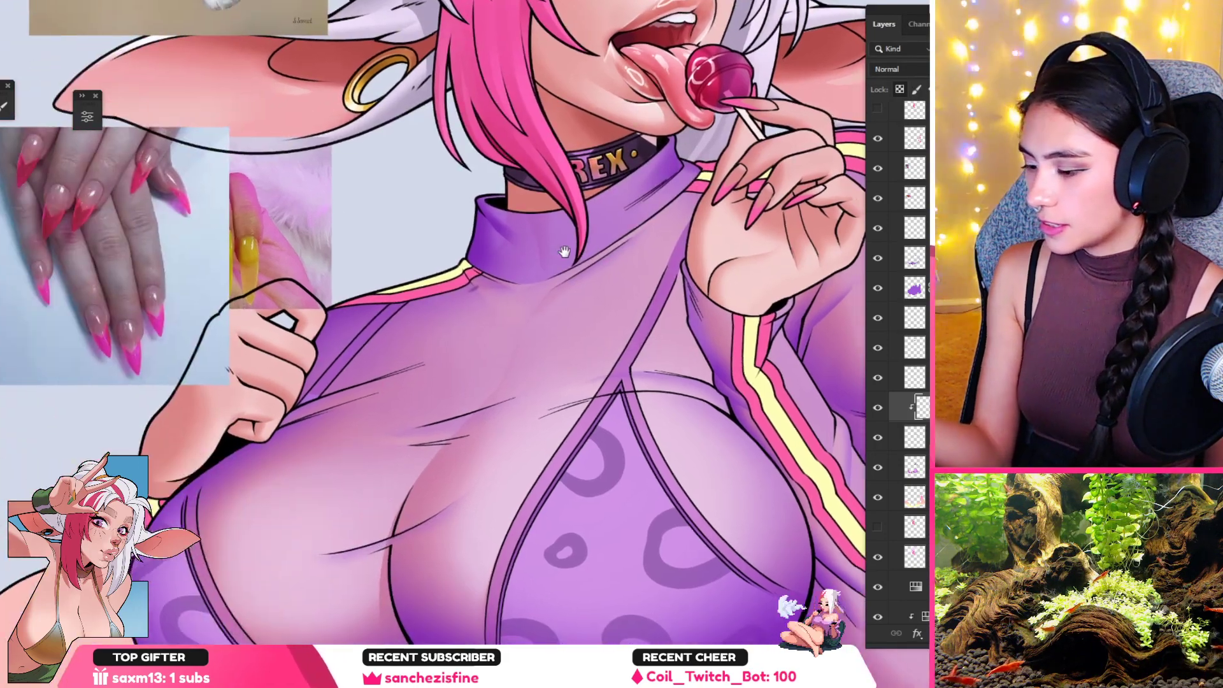
{"action": "left_click", "coordinate": [251, 254], "text": "alt"}
{"action": "left_click_drag", "start_coordinate": [566, 304], "coordinate": [306, 377]}
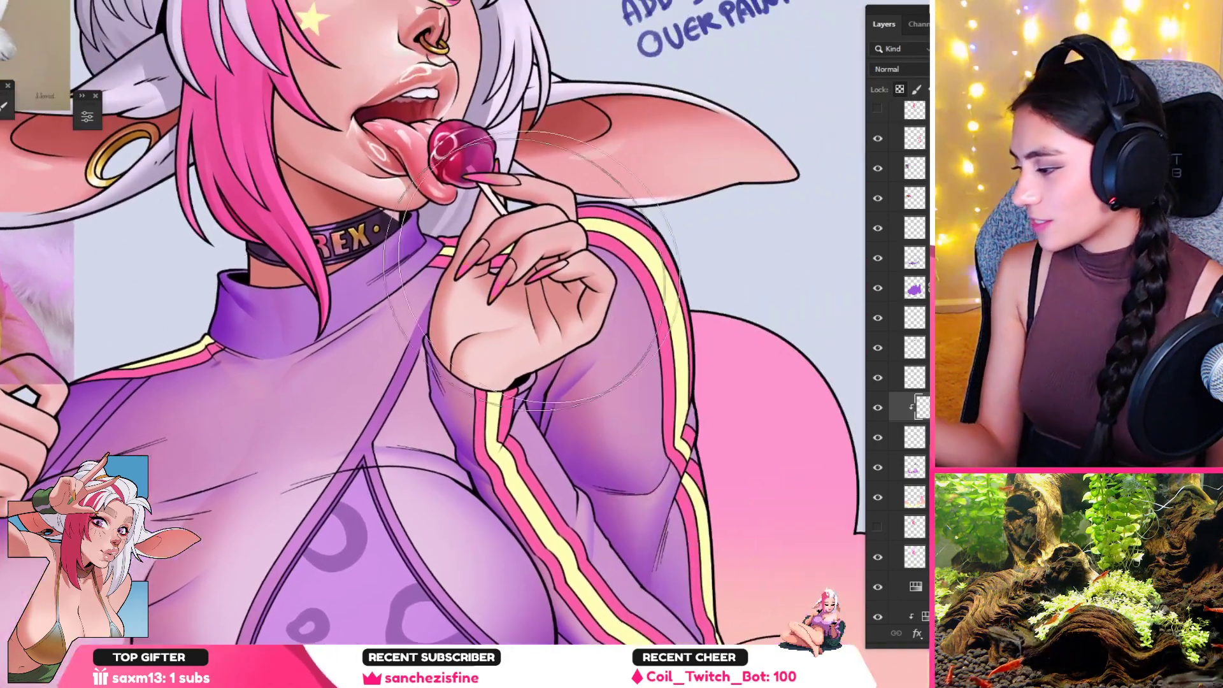
{"action": "left_click_drag", "start_coordinate": [440, 299], "coordinate": [548, 255]}
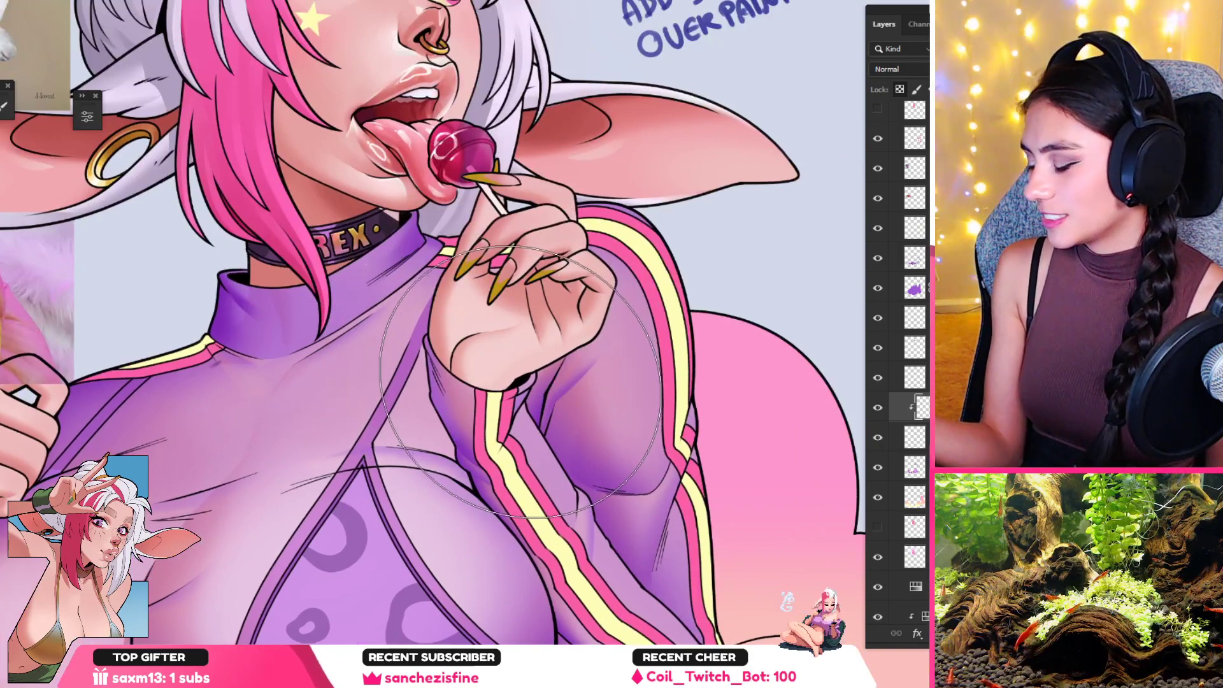
Step: Undo the golden yellow and repaint all the nail tips with the pale yellow sampled from the sleeve stripe
{"action": "key", "text": "ctrl+z"}
{"action": "left_click", "coordinate": [658, 259], "text": "alt"}
{"action": "mouse_move", "coordinate": [583, 255]}
{"action": "left_mouse_down"}
{"action": "mouse_move", "coordinate": [417, 328]}
{"action": "mouse_move", "coordinate": [542, 235]}
{"action": "left_mouse_up"}
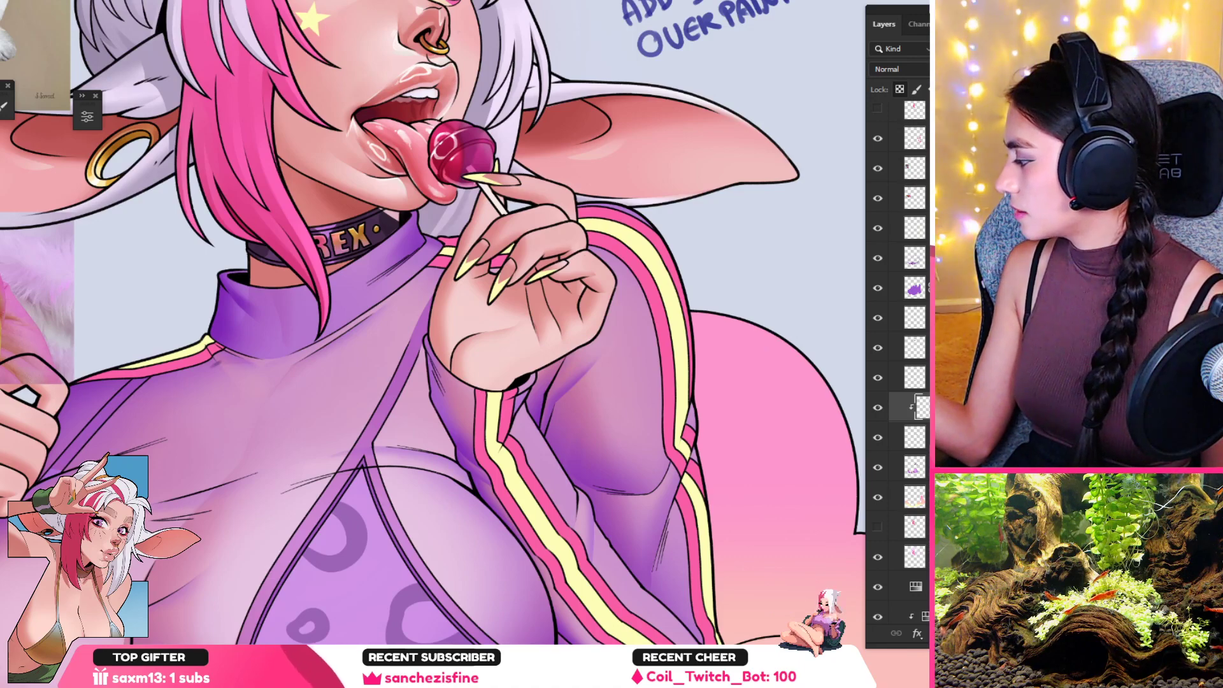
Step: Repaint all the nail tips of the lollipop hand with the pink sampled from the sleeve stripe
{"action": "left_click_drag", "start_coordinate": [531, 311], "coordinate": [504, 311]}
{"action": "left_click", "coordinate": [609, 254], "text": "alt"}
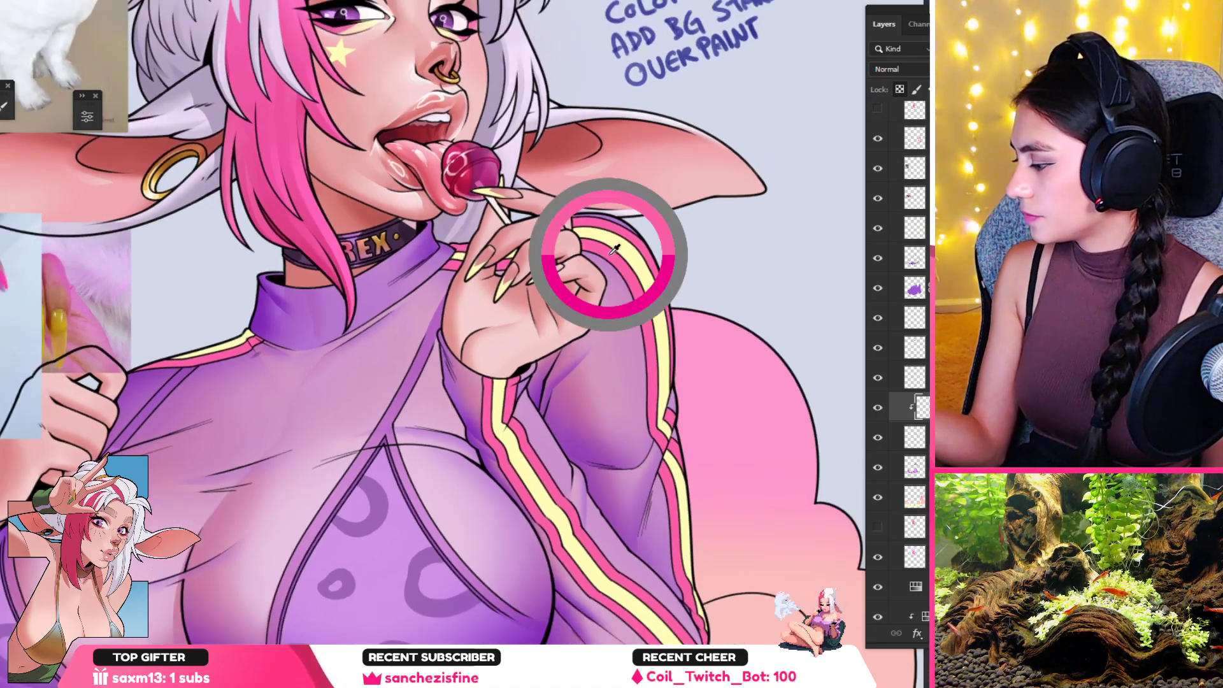
{"action": "left_click_drag", "start_coordinate": [578, 240], "coordinate": [430, 310]}
{"action": "scroll", "coordinate": [430, 310], "scroll_direction": "up", "scroll_amount": 3}
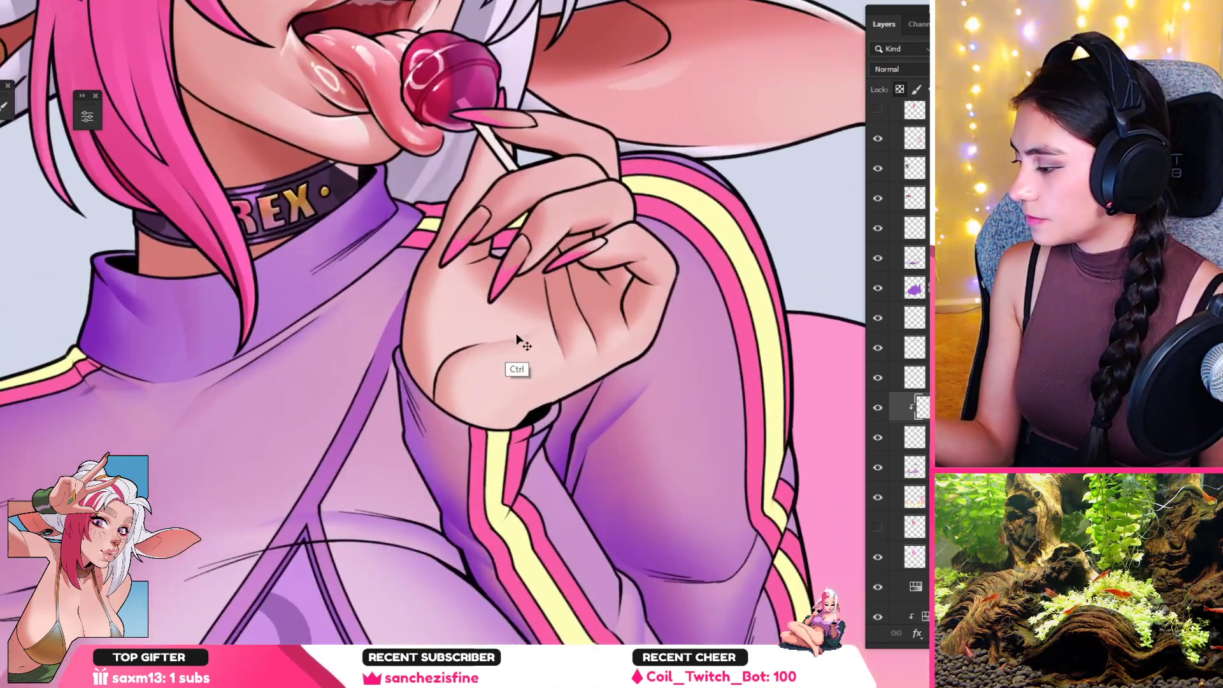
{"action": "key", "text": "ctrl+u"}
{"action": "left_click", "coordinate": [251, 268]}
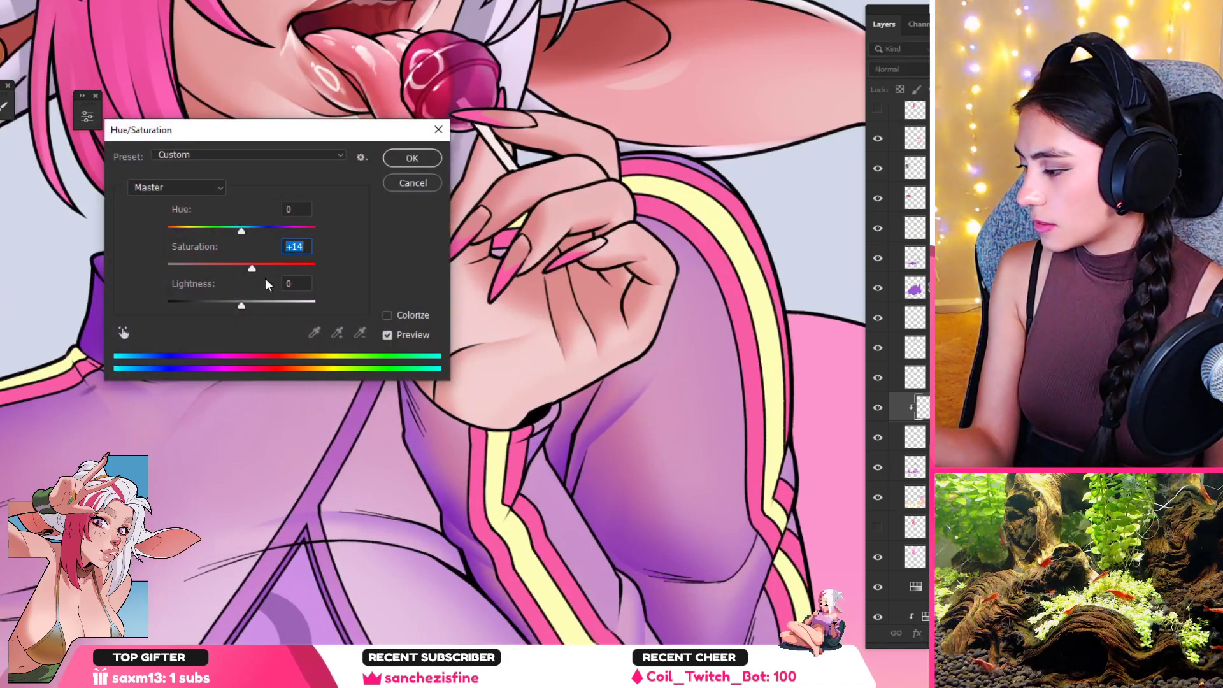
{"action": "left_click_drag", "start_coordinate": [257, 304], "coordinate": [262, 309]}
{"action": "key", "text": "Escape"}
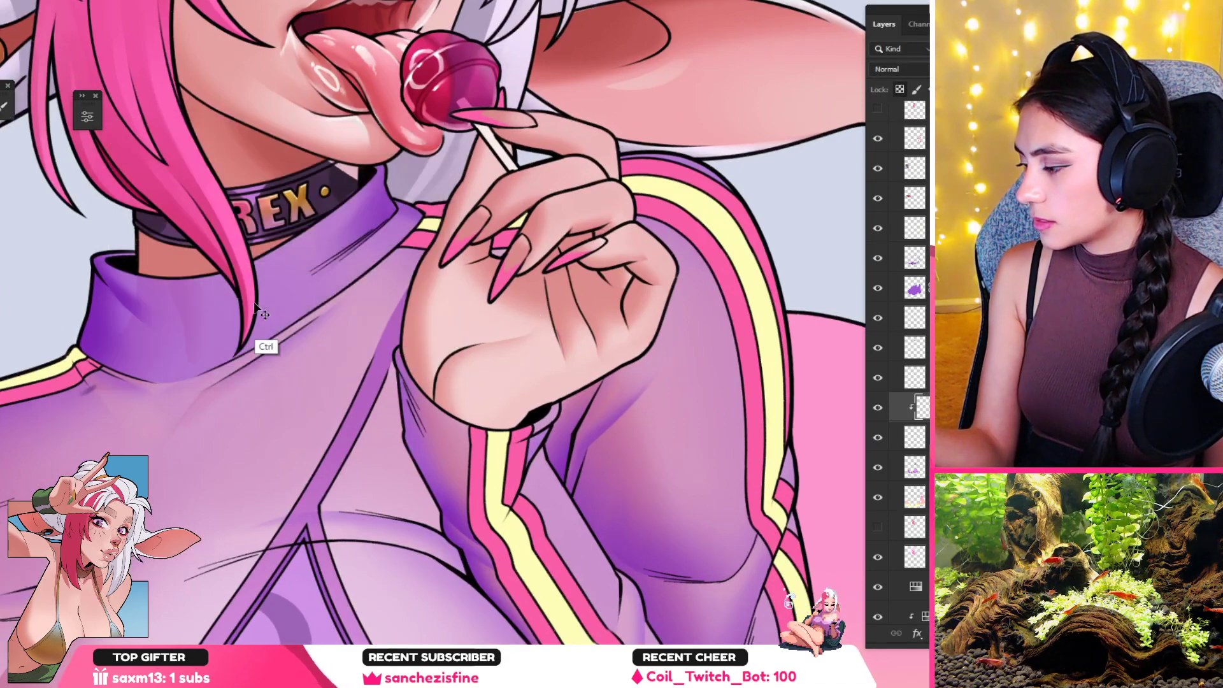
Step: Adjust the pink nail tips with Hue/Saturation, using saturation +41 and lightness -11
{"action": "key", "text": "ctrl+u"}
{"action": "left_click_drag", "start_coordinate": [249, 270], "coordinate": [257, 273]}
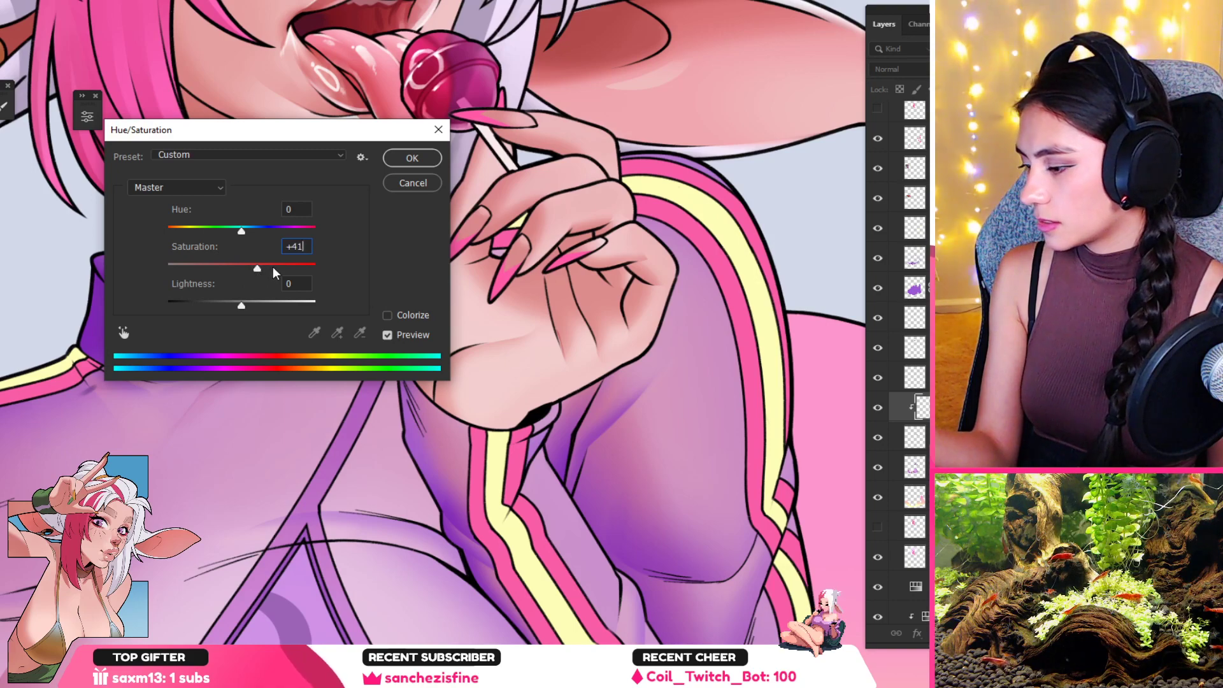
{"action": "left_click", "coordinate": [236, 305]}
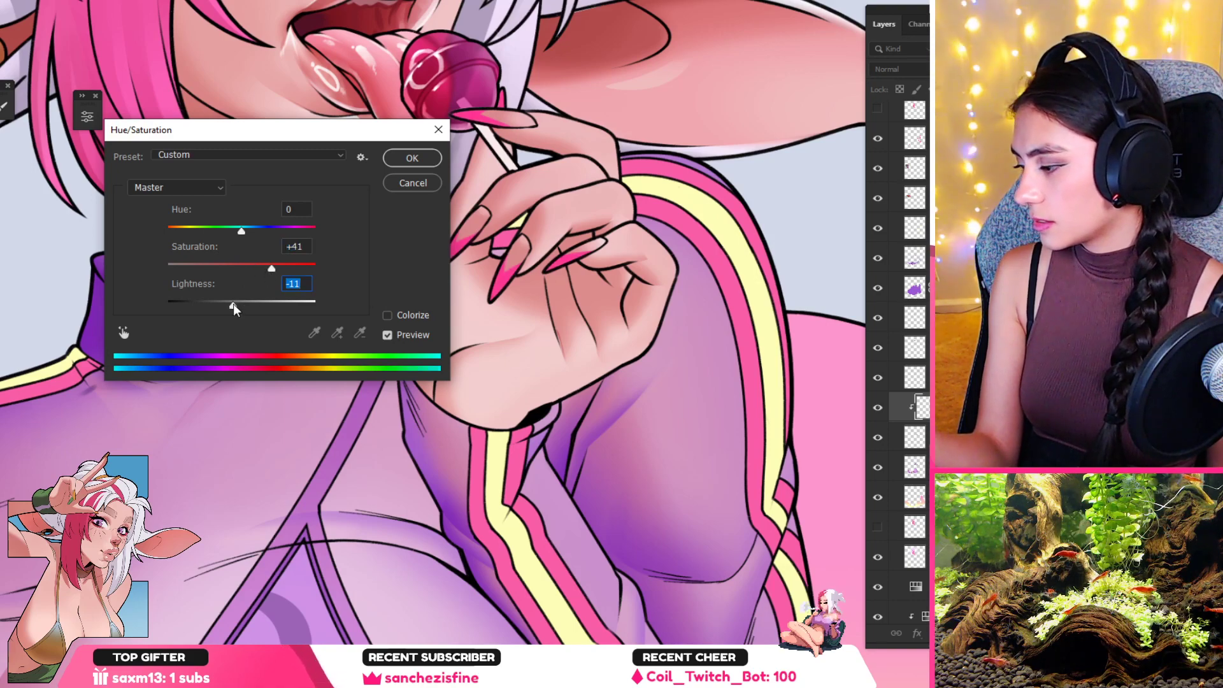
{"action": "key", "text": "Return"}
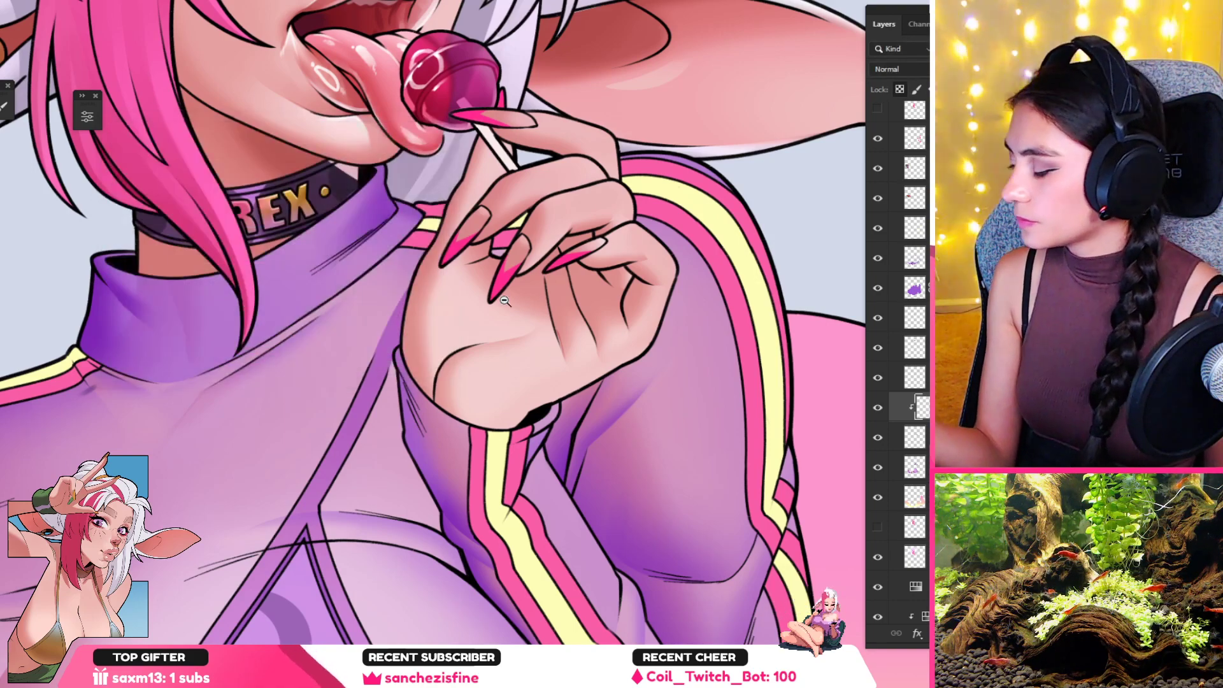
Step: Sample a color beside the nails and switch to the pixie_soft brush for shading the tips
{"action": "left_click_drag", "start_coordinate": [504, 300], "coordinate": [479, 322]}
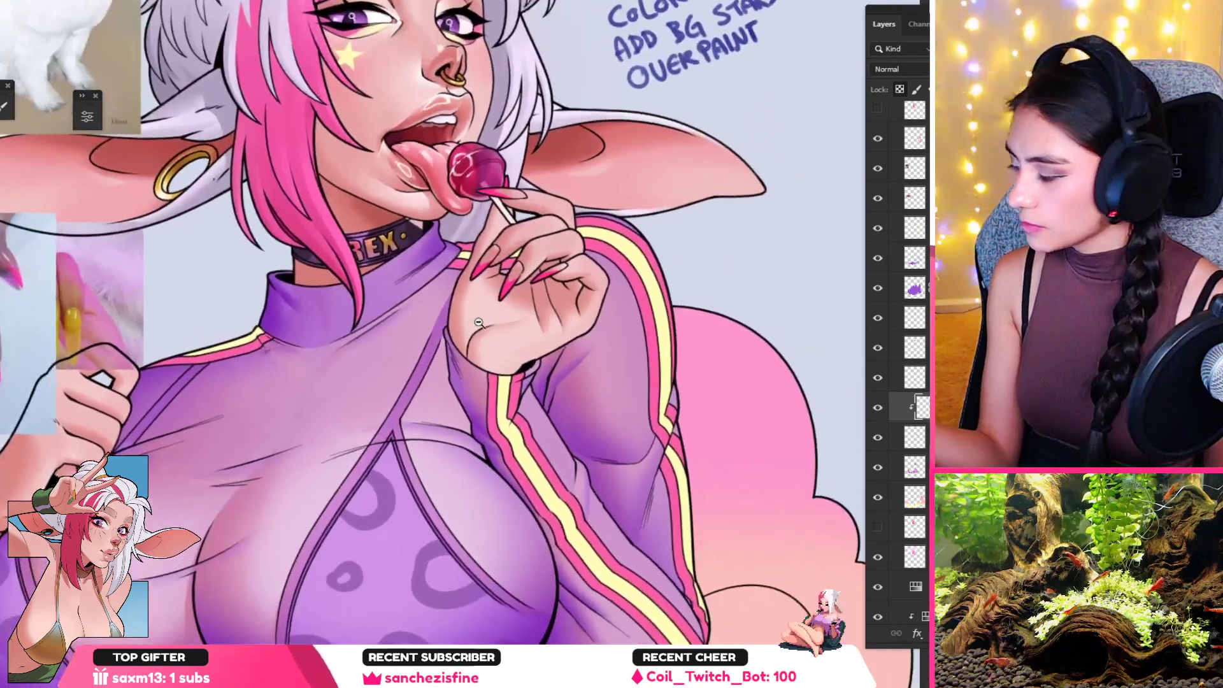
{"action": "scroll", "coordinate": [478, 323], "scroll_direction": "up", "scroll_amount": 1}
{"action": "scroll", "coordinate": [479, 306], "scroll_direction": "up", "scroll_amount": 2}
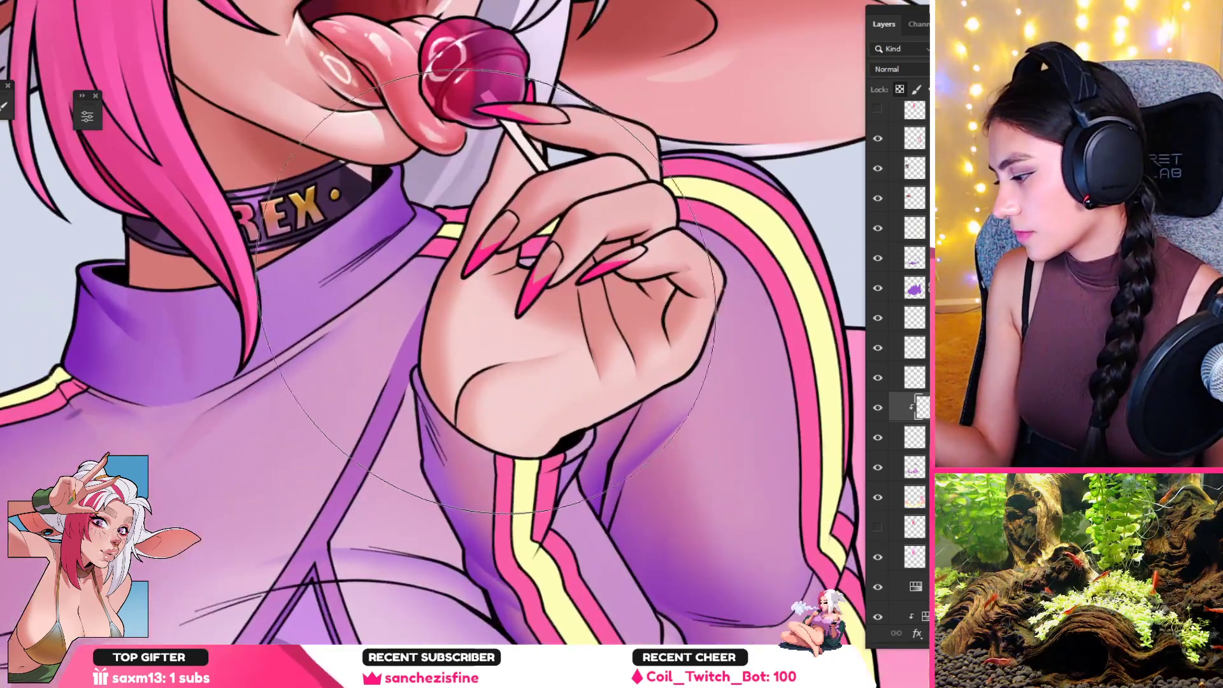
{"action": "left_click", "coordinate": [477, 287], "text": "alt"}
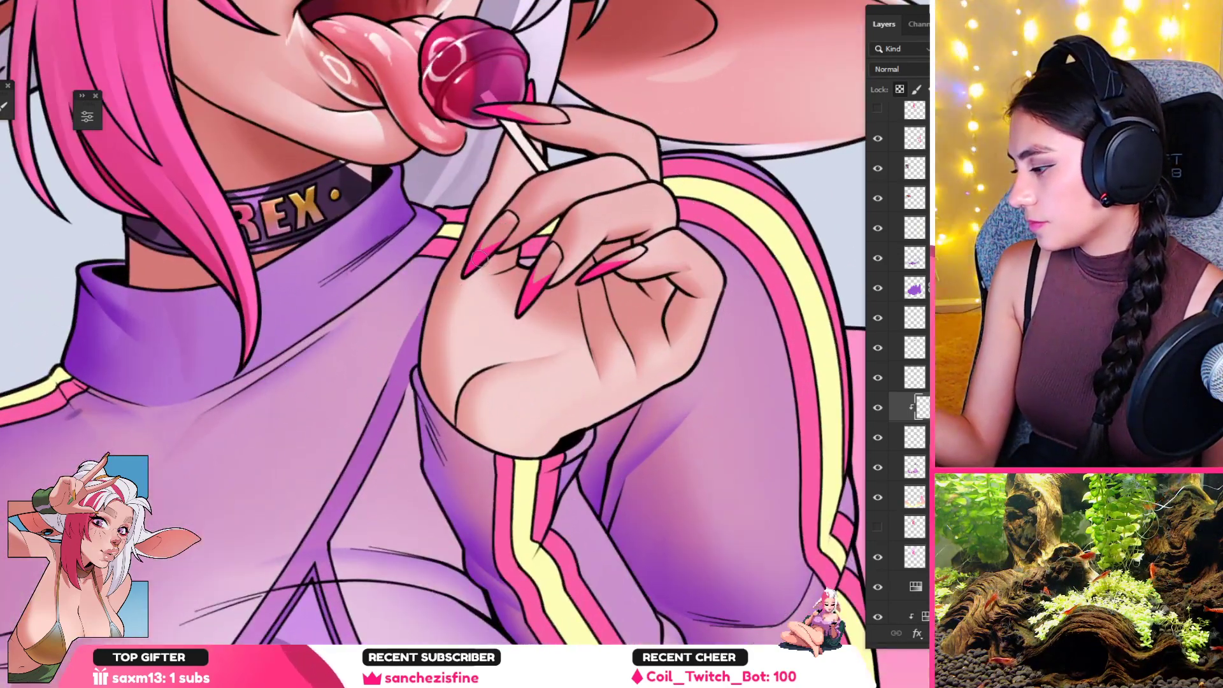
{"action": "right_click", "coordinate": [497, 306]}
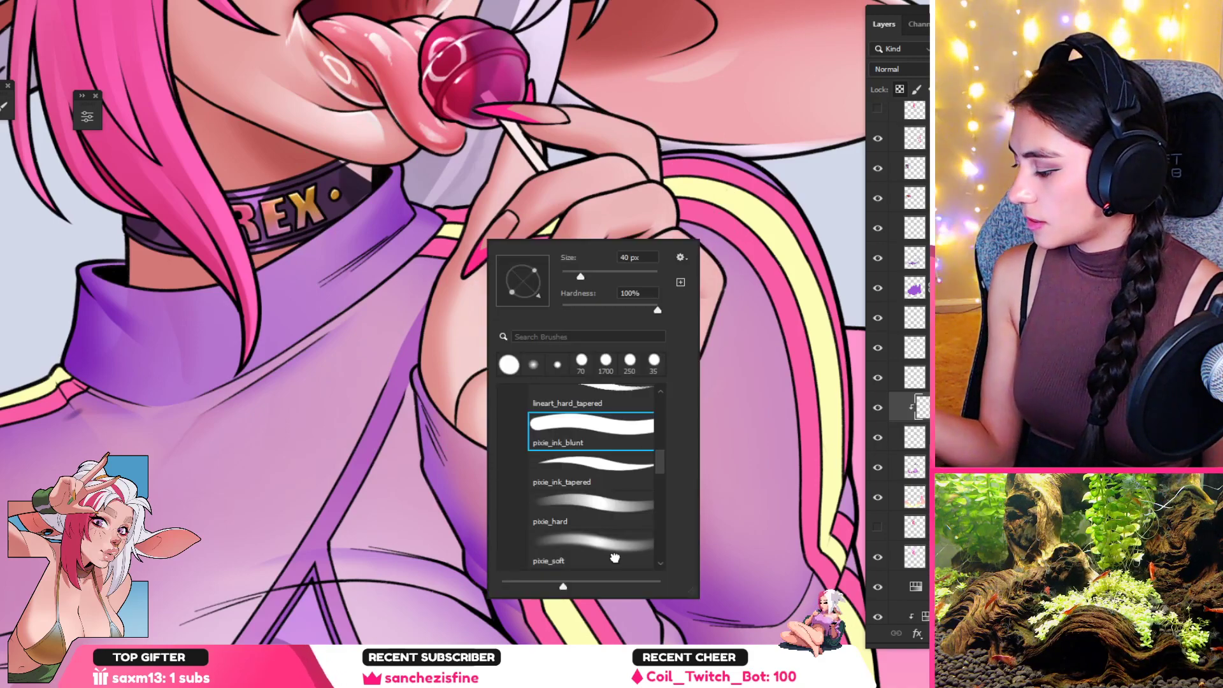
{"action": "left_click", "coordinate": [615, 558]}
{"action": "left_click", "coordinate": [481, 293]}
Step: Try soft shading on the pink tip of the nail nearest the collar, and undo the last stroke
{"action": "mouse_move", "coordinate": [485, 291]}
{"action": "left_mouse_down"}
{"action": "mouse_move", "coordinate": [406, 325]}
{"action": "mouse_move", "coordinate": [437, 324]}
{"action": "left_mouse_up"}
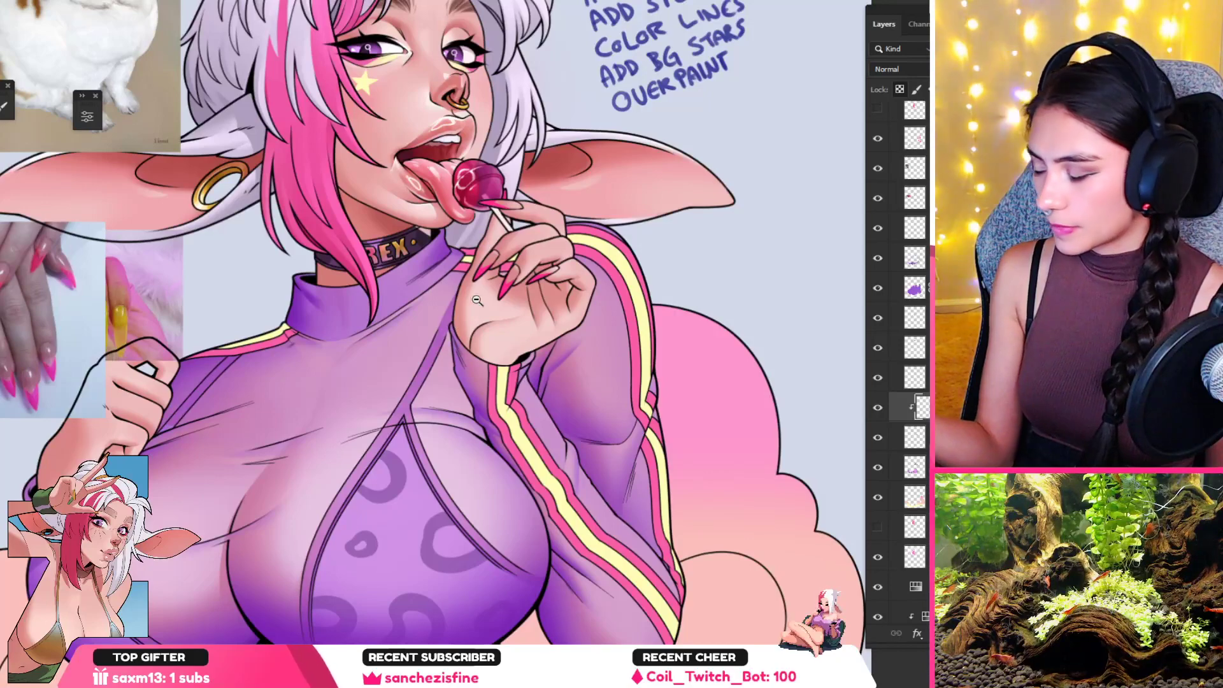
{"action": "scroll", "coordinate": [476, 300], "scroll_direction": "up", "scroll_amount": 3}
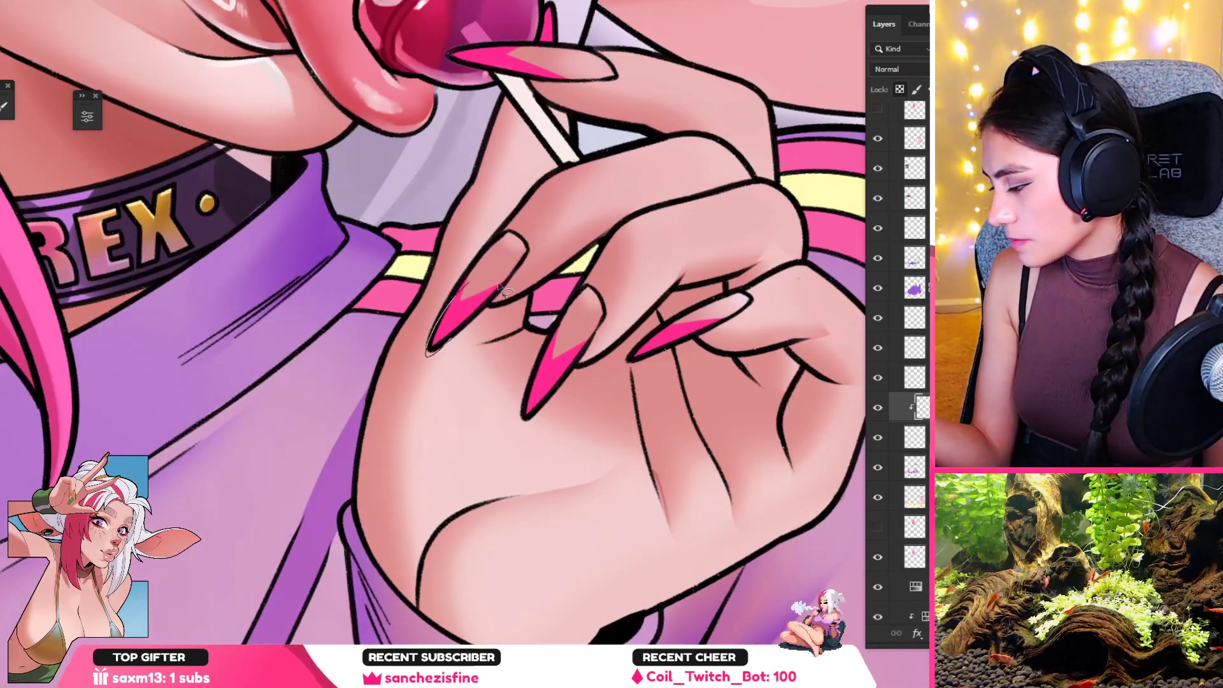
{"action": "mouse_move", "coordinate": [501, 288]}
{"action": "left_mouse_down"}
{"action": "mouse_move", "coordinate": [502, 319]}
{"action": "mouse_move", "coordinate": [476, 308]}
{"action": "left_mouse_up"}
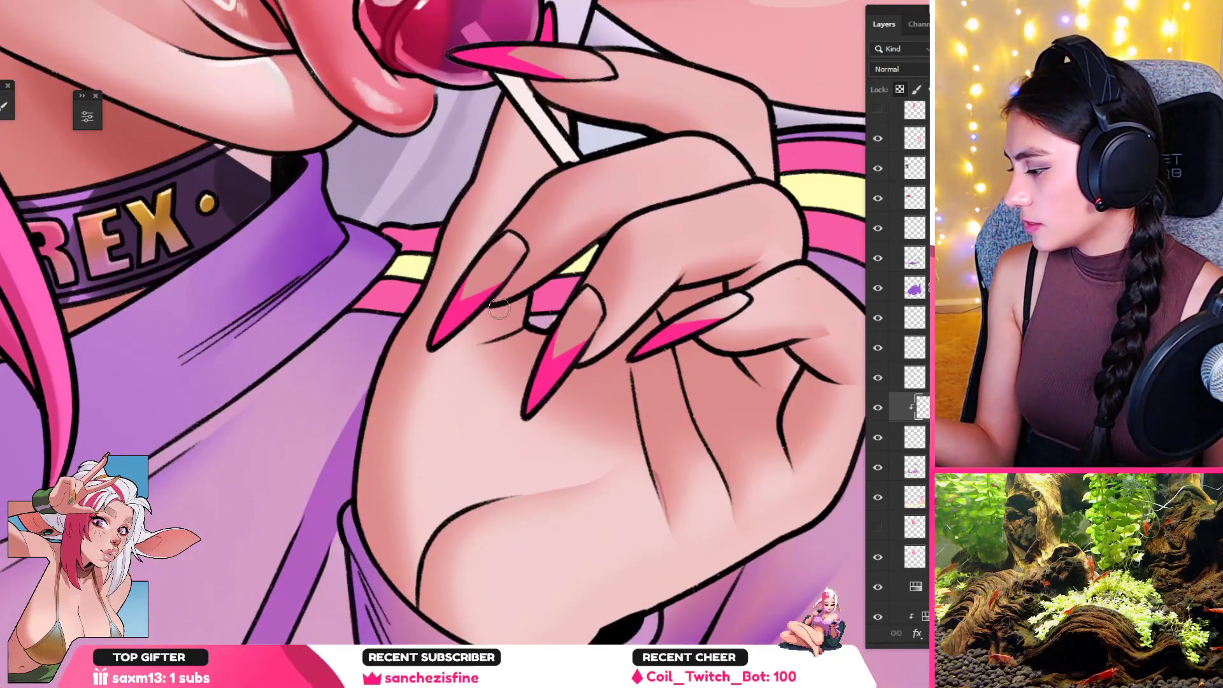
{"action": "left_click", "coordinate": [559, 292], "text": "alt"}
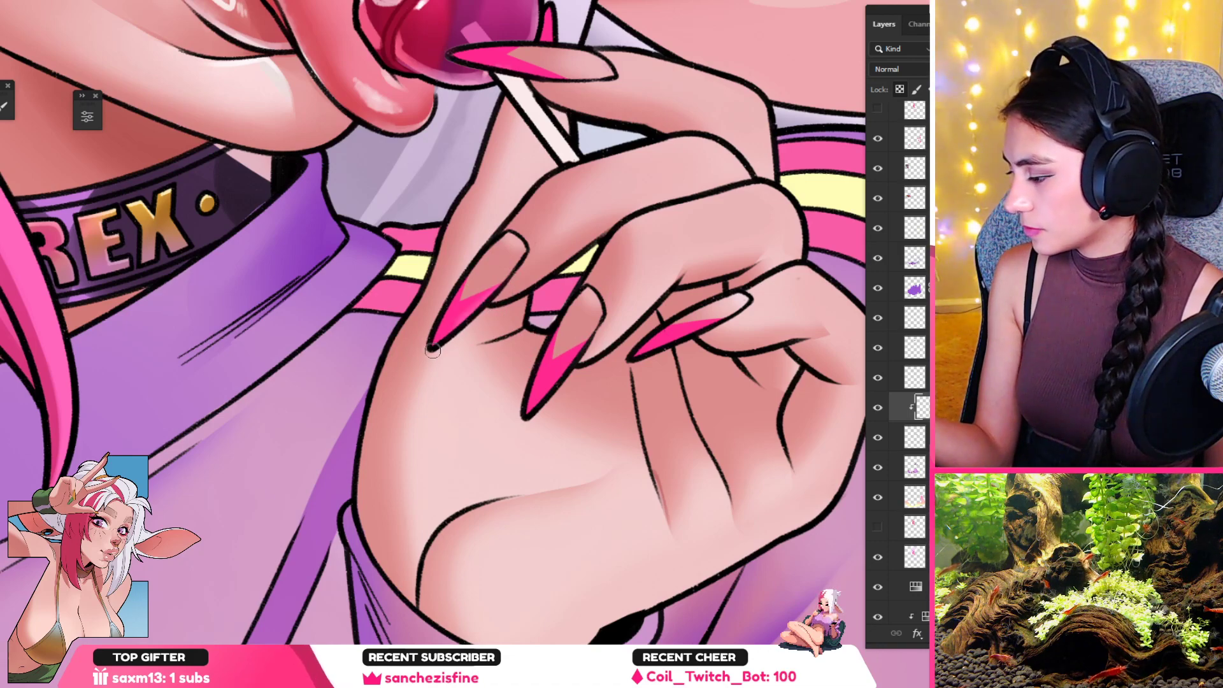
{"action": "key", "text": "ctrl+z"}
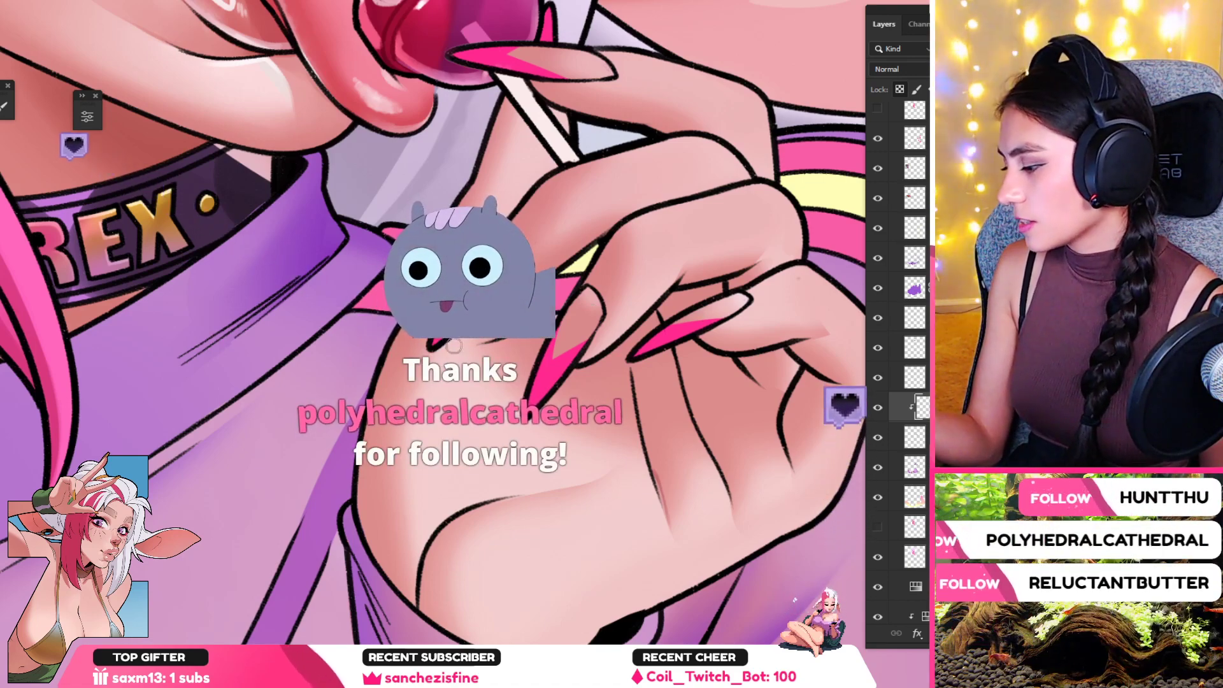
Step: Sample the dark pink from the hair shadow and softly shade the points of the nail tips with it
{"action": "left_click", "coordinate": [402, 397], "text": "alt"}
{"action": "left_click", "coordinate": [402, 397], "text": "alt"}
{"action": "left_click", "coordinate": [402, 397], "text": "alt"}
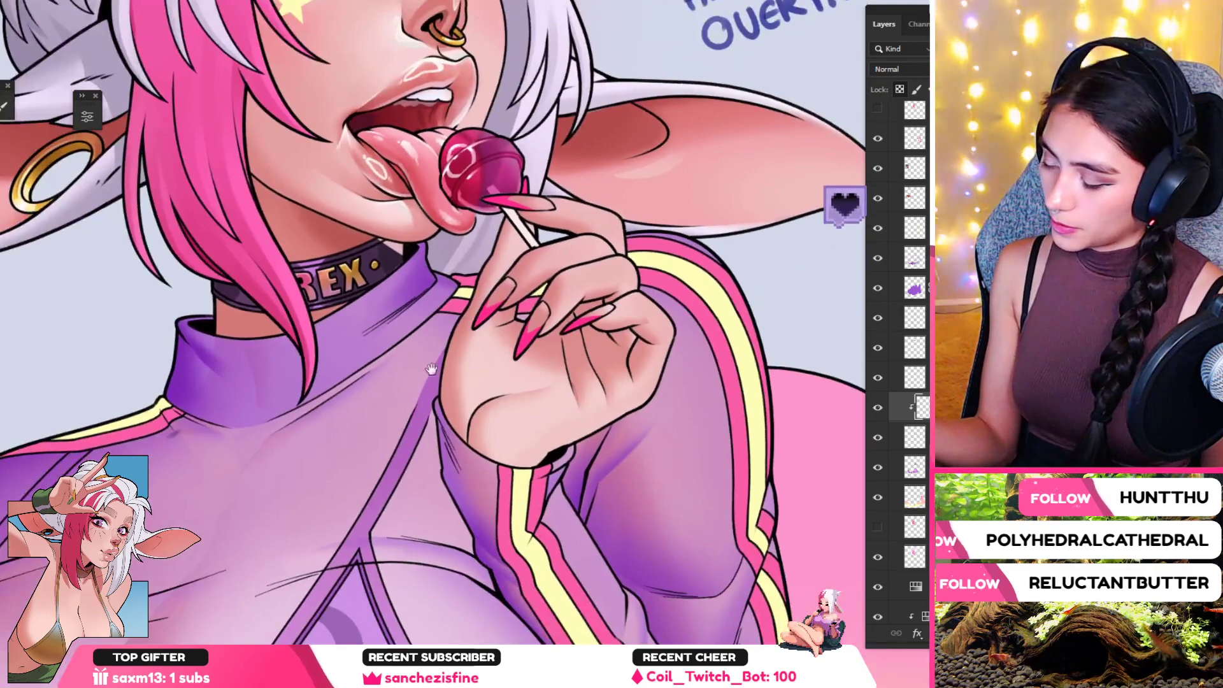
{"action": "left_click_drag", "start_coordinate": [390, 399], "coordinate": [548, 341]}
{"action": "left_click", "coordinate": [393, 210], "text": "alt"}
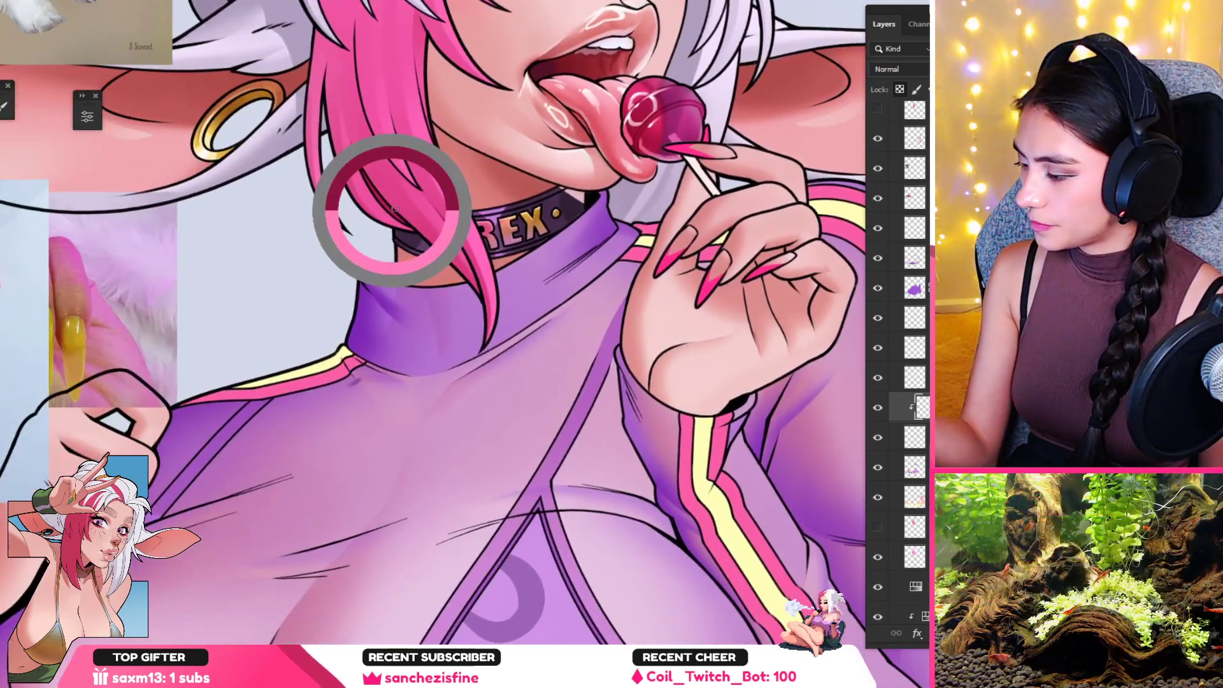
{"action": "left_click_drag", "start_coordinate": [682, 267], "coordinate": [542, 251]}
{"action": "left_click_drag", "start_coordinate": [533, 244], "coordinate": [587, 209]}
{"action": "scroll", "coordinate": [586, 208], "scroll_direction": "up", "scroll_amount": 2}
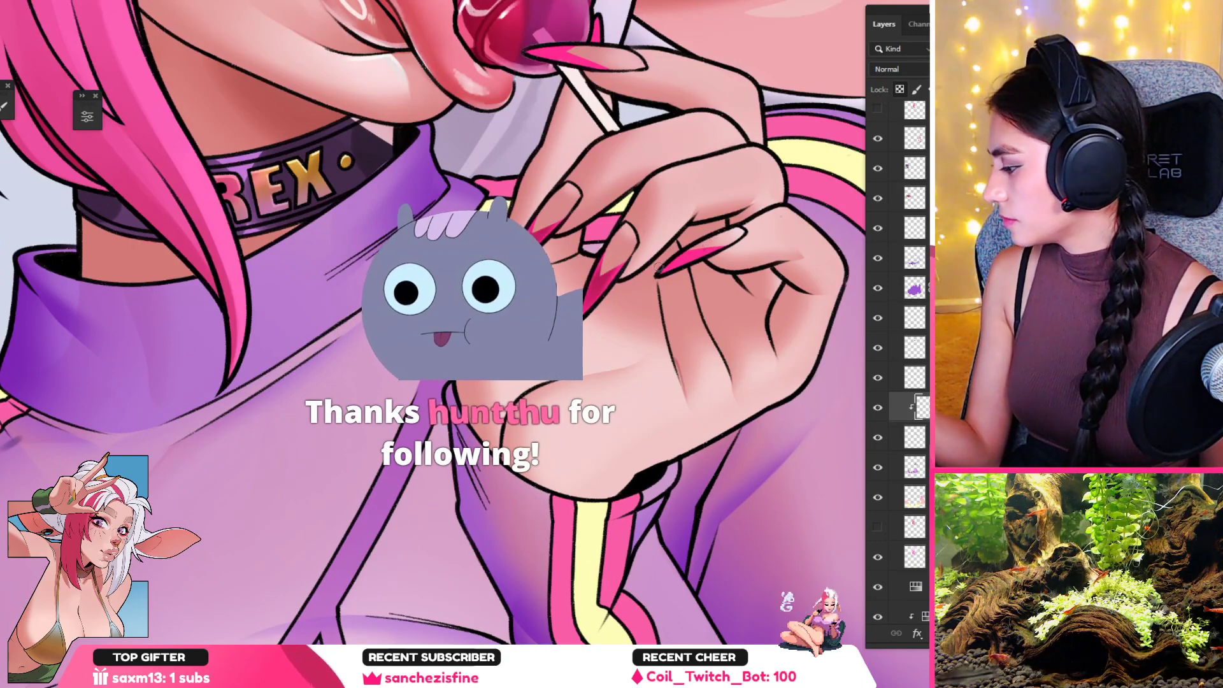
{"action": "scroll", "coordinate": [513, 165], "scroll_direction": "down", "scroll_amount": 2}
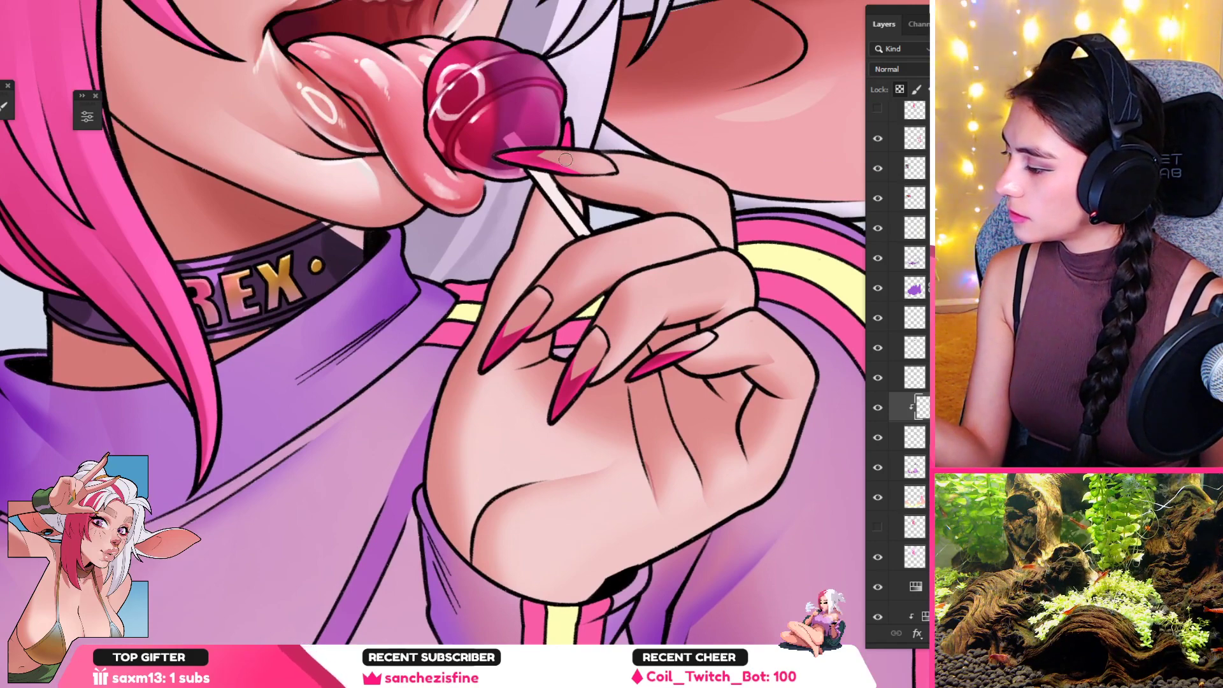
Step: Rotate the canvas and shade the tip of the nail touching the lollipop with dark pinks sampled around it
{"action": "left_click", "coordinate": [550, 193], "text": "alt"}
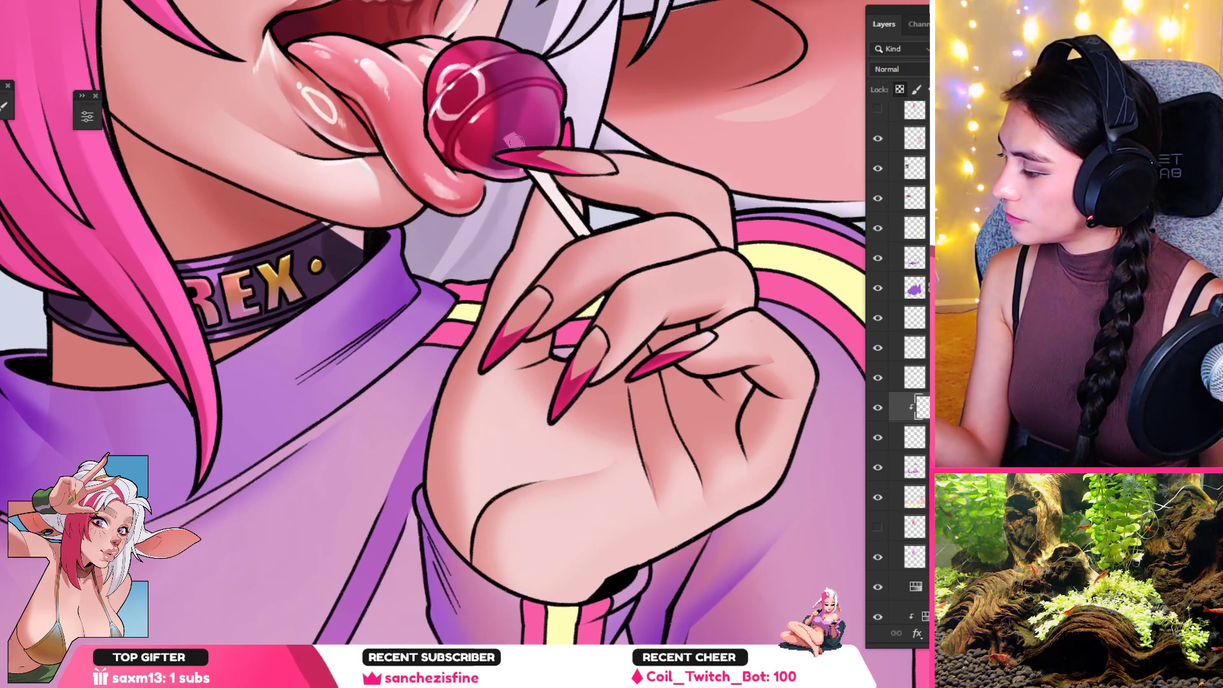
{"action": "left_click_drag", "start_coordinate": [517, 155], "coordinate": [549, 160]}
{"action": "key", "text": "r"}
{"action": "mouse_move", "coordinate": [346, 332]}
{"action": "left_mouse_down"}
{"action": "mouse_move", "coordinate": [348, 384]}
{"action": "mouse_move", "coordinate": [494, 555]}
{"action": "left_mouse_up"}
{"action": "left_click_drag", "start_coordinate": [494, 555], "coordinate": [557, 496]}
{"action": "left_click", "coordinate": [444, 283], "text": "alt"}
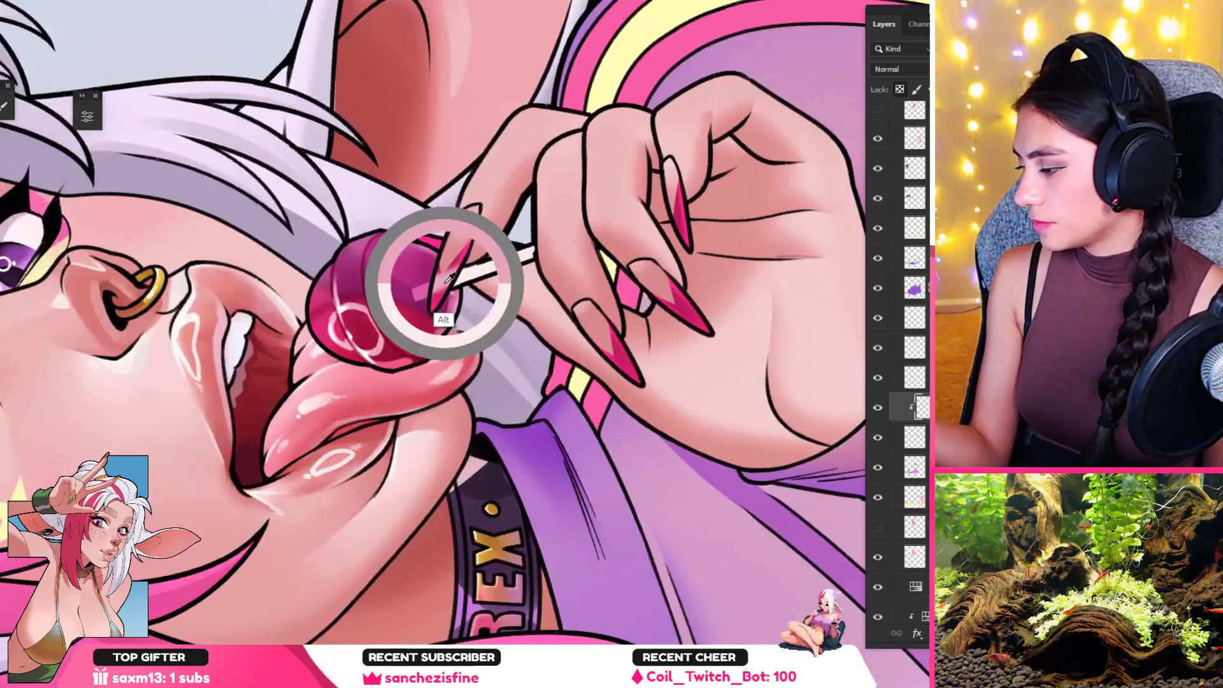
{"action": "mouse_move", "coordinate": [451, 279]}
{"action": "left_mouse_down"}
{"action": "mouse_move", "coordinate": [433, 288]}
{"action": "mouse_move", "coordinate": [453, 278]}
{"action": "left_mouse_up"}
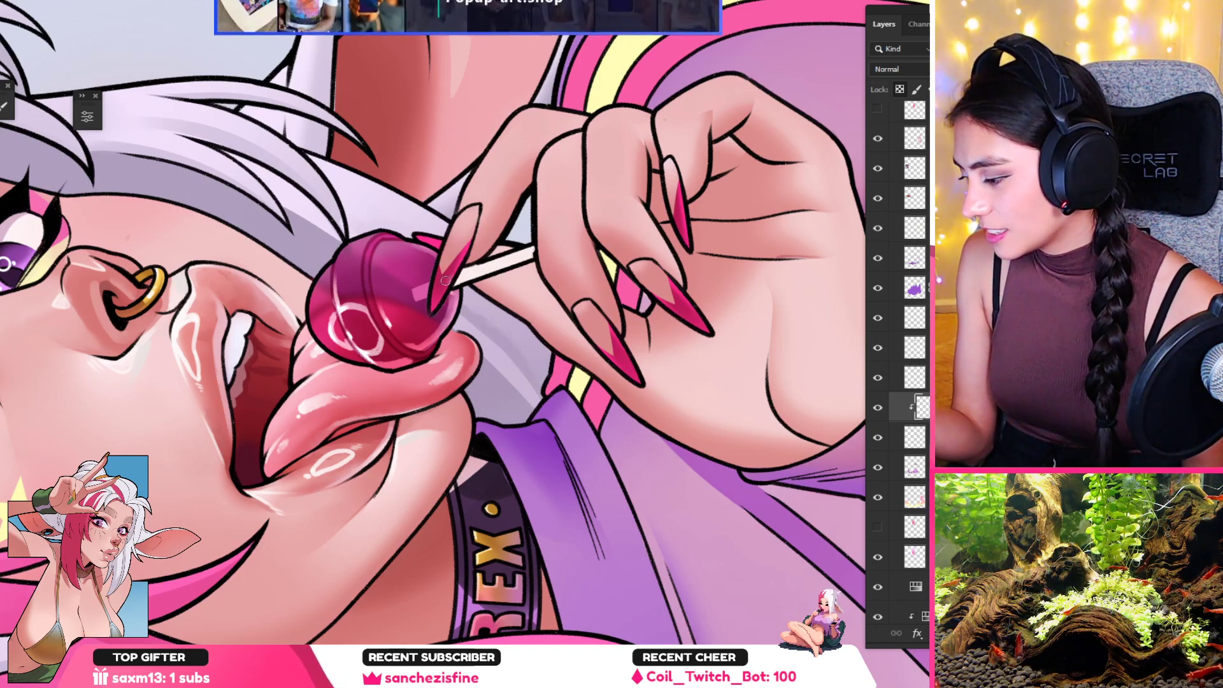
{"action": "key", "text": "alt"}
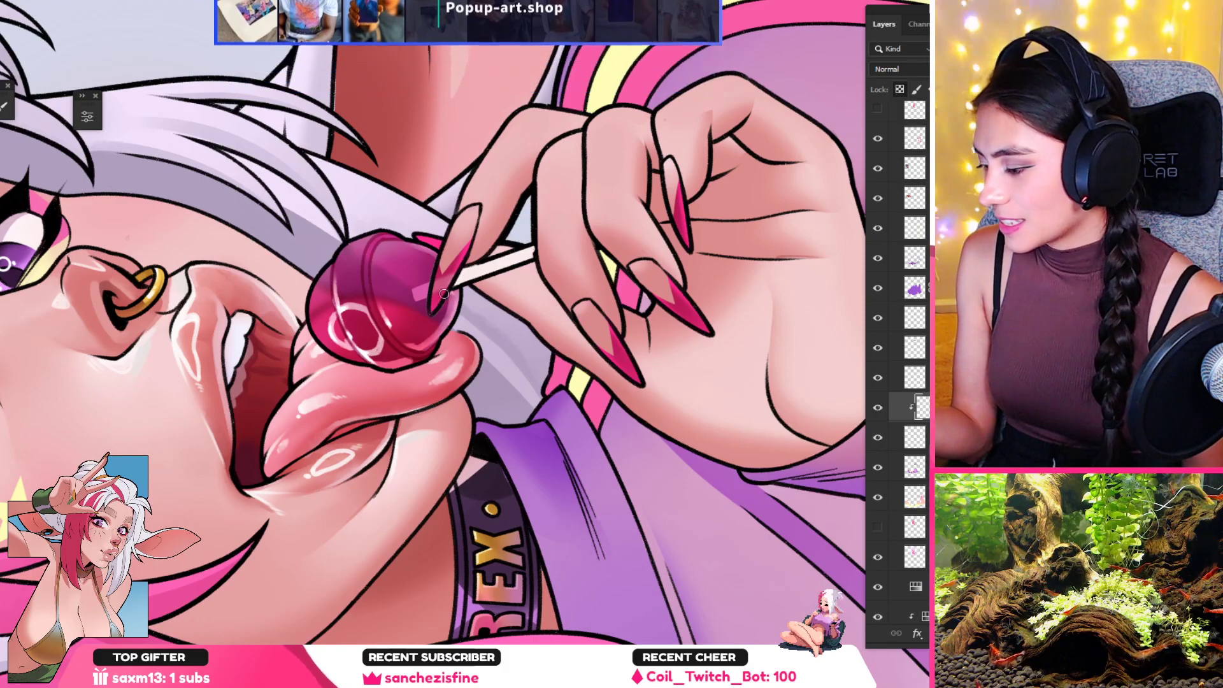
{"action": "key", "text": "alt"}
{"action": "left_click", "coordinate": [446, 287], "text": "alt"}
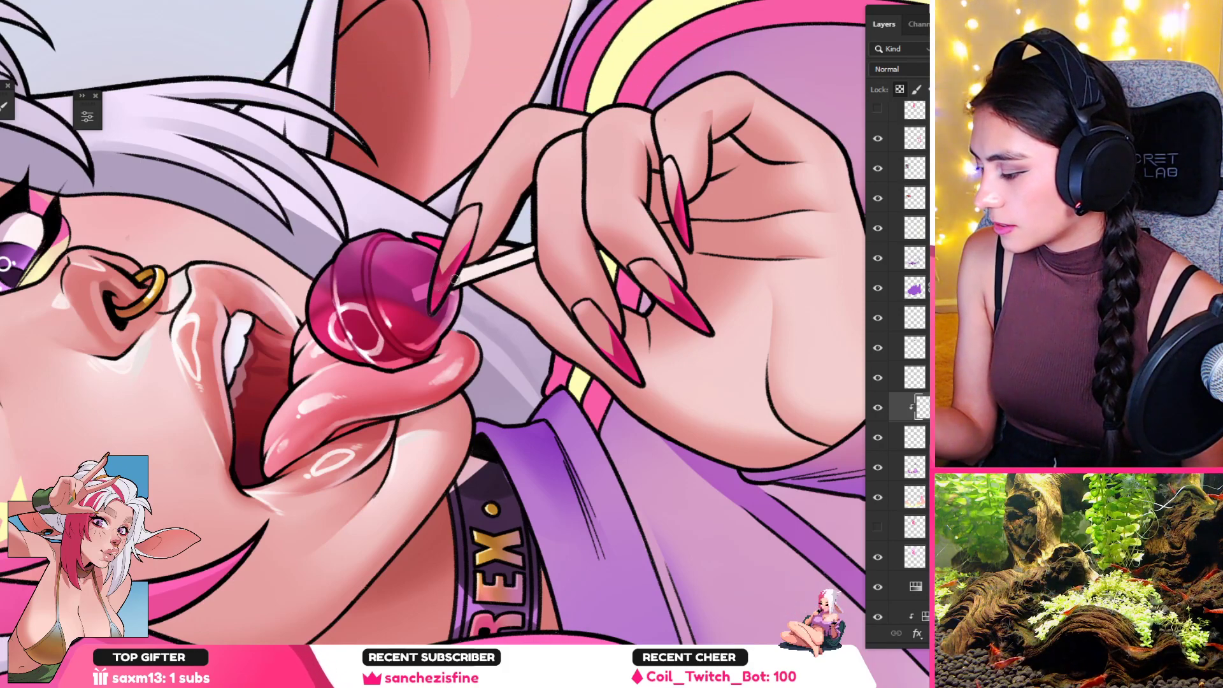
{"action": "left_click", "coordinate": [450, 275], "text": "alt"}
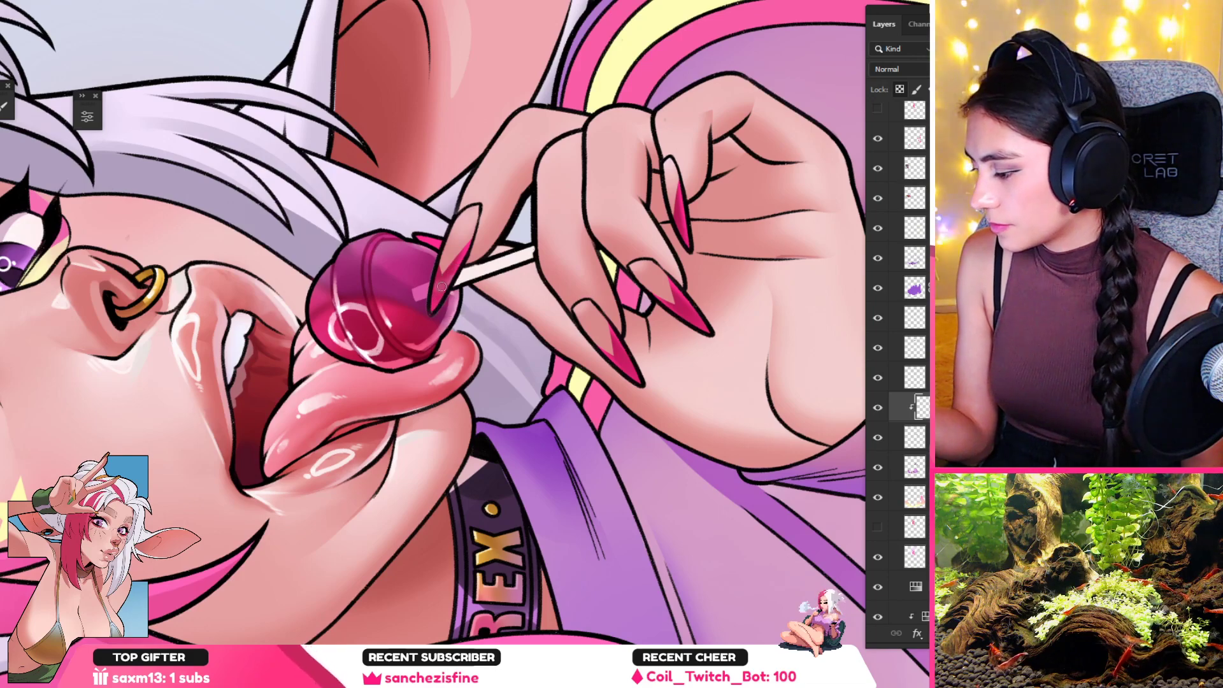
Step: Return the canvas toward upright and refine the nail touching the lollipop with colors sampled from its tip and base
{"action": "scroll", "coordinate": [449, 274], "scroll_direction": "down", "scroll_amount": 6}
{"action": "key", "text": "r"}
{"action": "left_click_drag", "start_coordinate": [491, 204], "coordinate": [722, 234]}
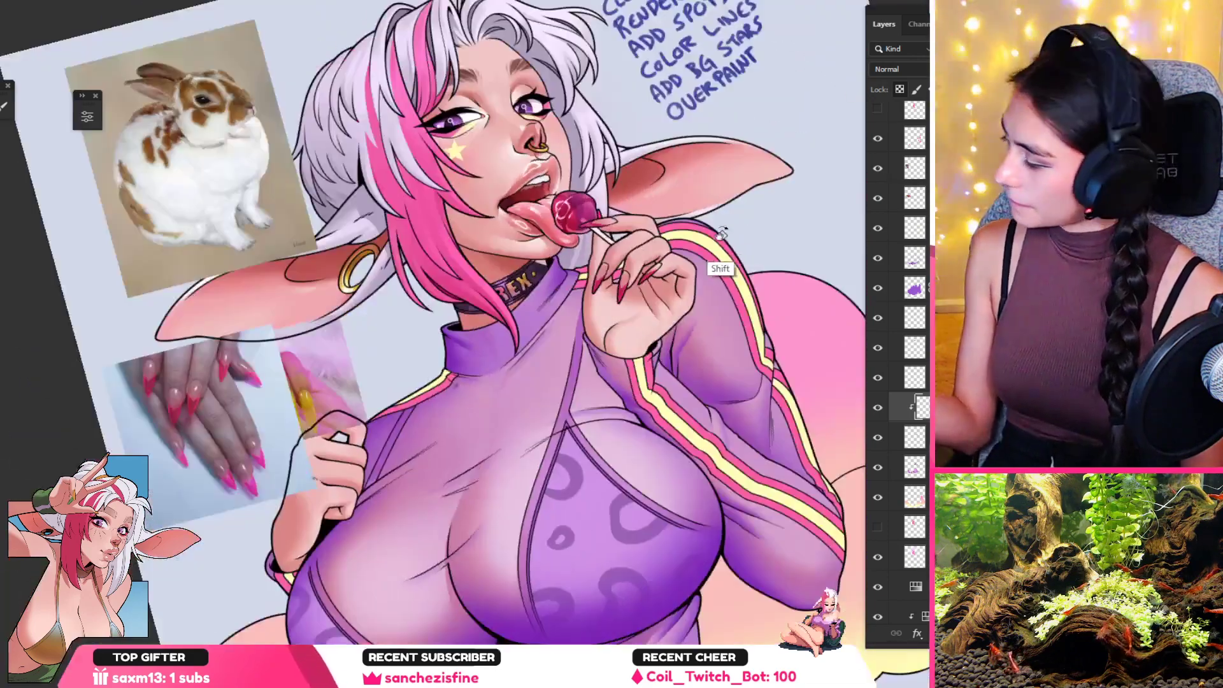
{"action": "scroll", "coordinate": [577, 214], "scroll_direction": "up", "scroll_amount": 6}
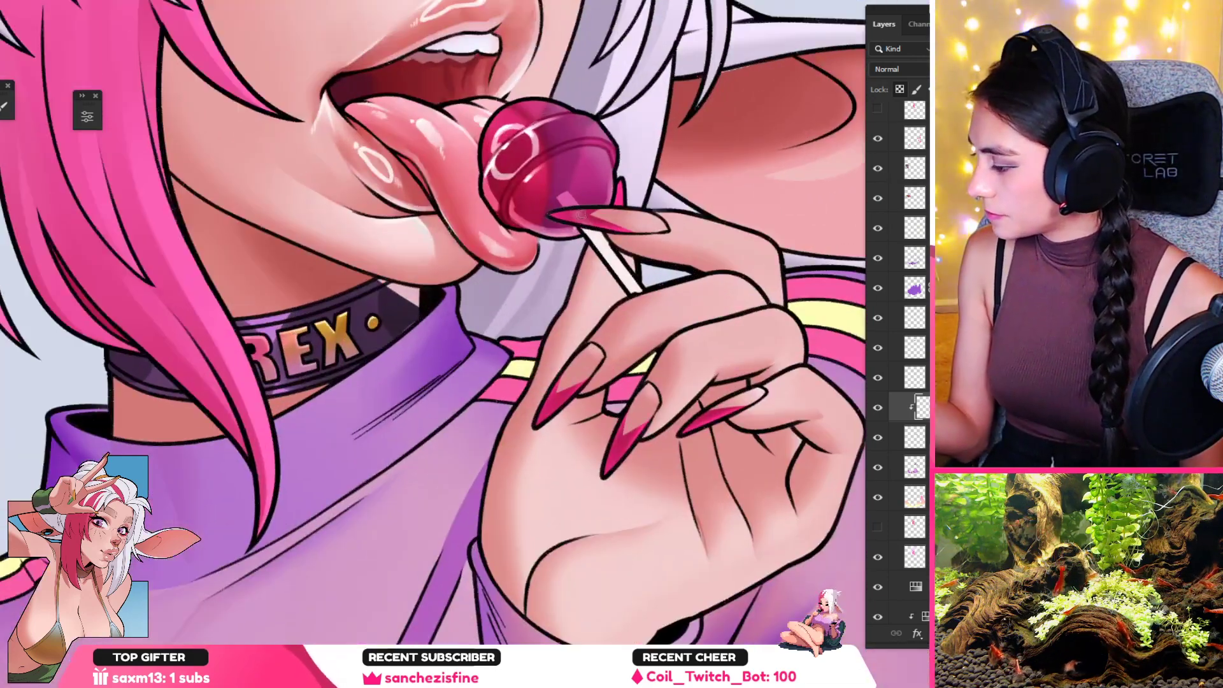
{"action": "left_click", "coordinate": [582, 216], "text": "alt"}
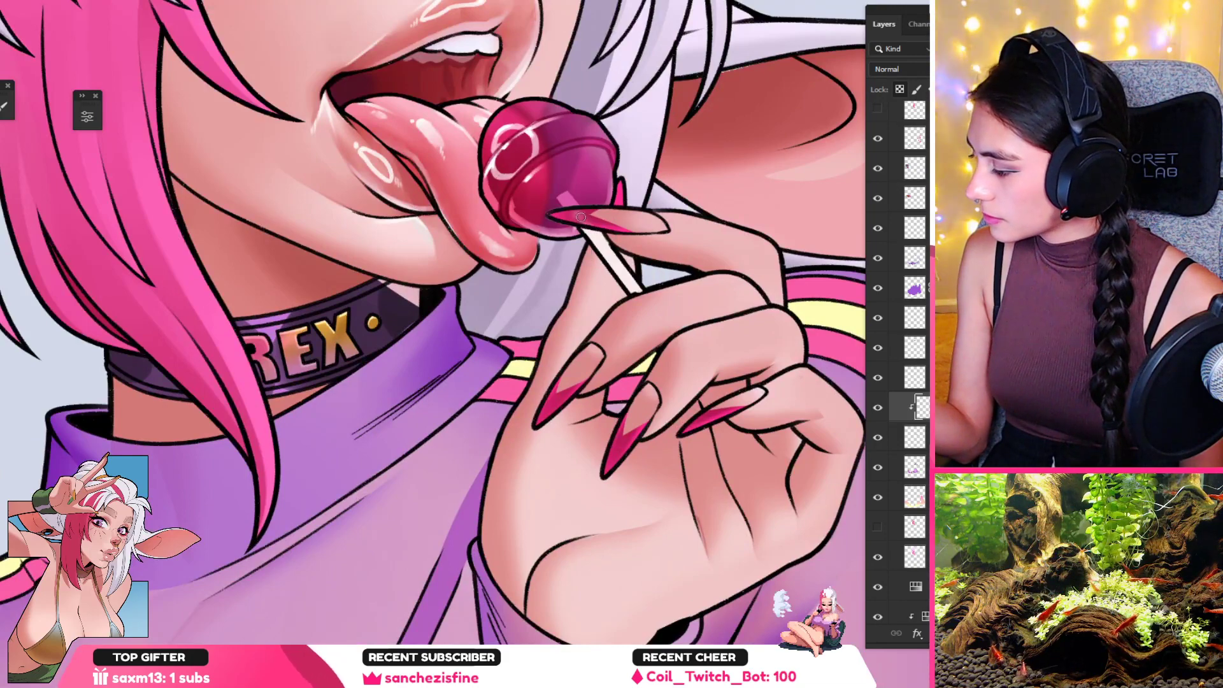
{"action": "left_click", "coordinate": [622, 227], "text": "alt"}
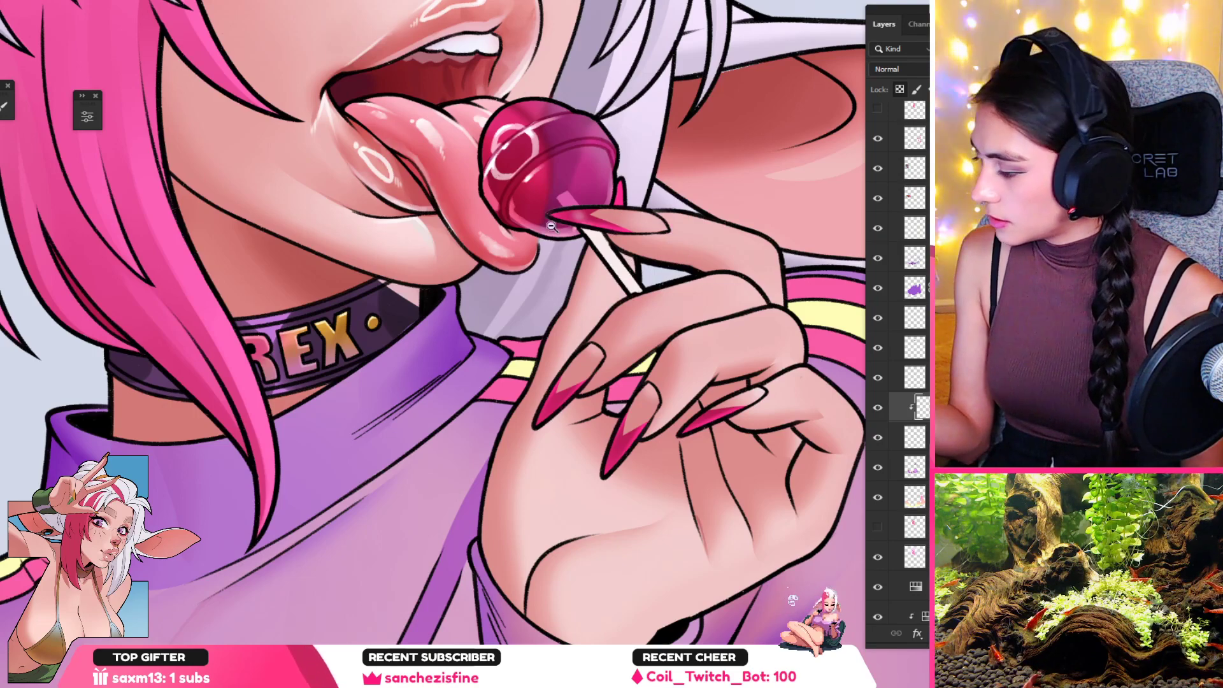
Step: Refine the dark pink shading on the lollipop hand's nail tips and check them against the whole figure
{"action": "scroll", "coordinate": [570, 220], "scroll_direction": "down", "scroll_amount": 3}
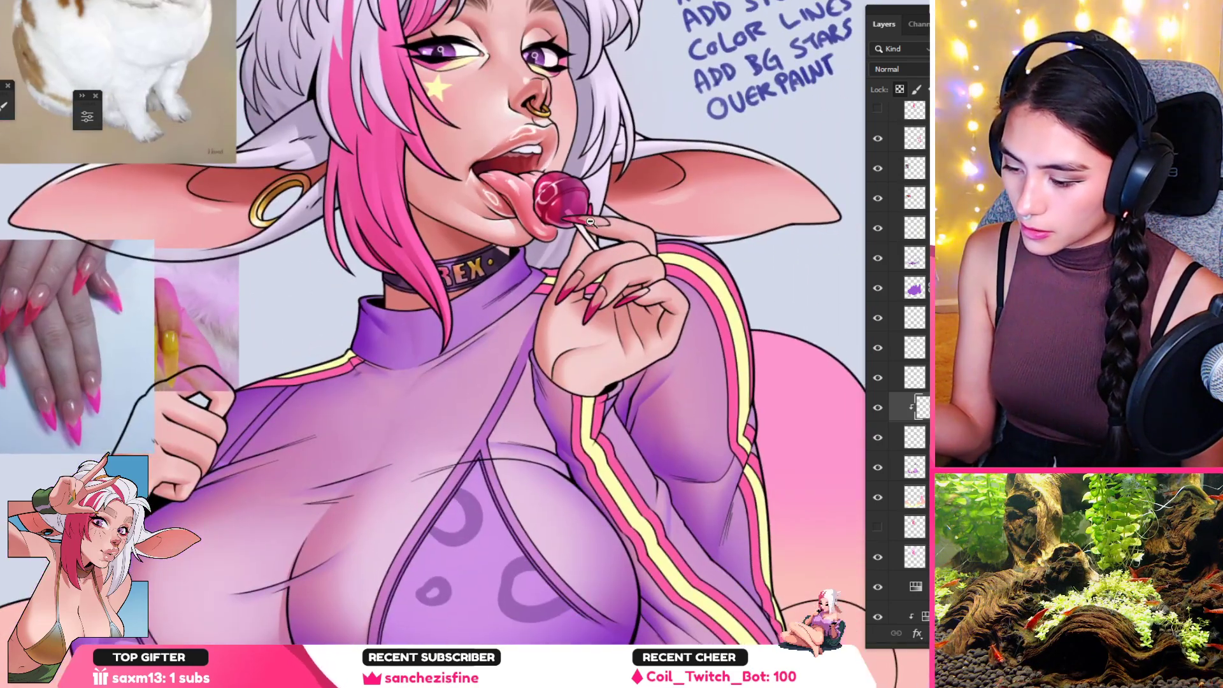
{"action": "scroll", "coordinate": [591, 221], "scroll_direction": "up", "scroll_amount": 3}
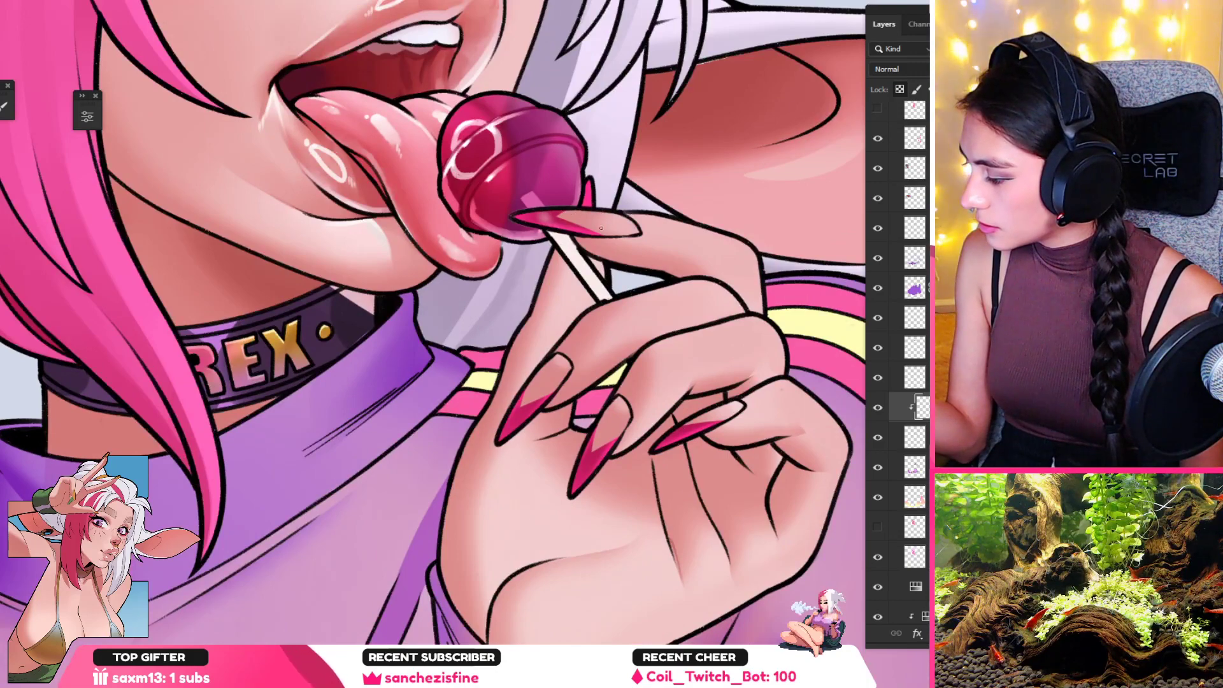
{"action": "scroll", "coordinate": [528, 240], "scroll_direction": "down", "scroll_amount": 5}
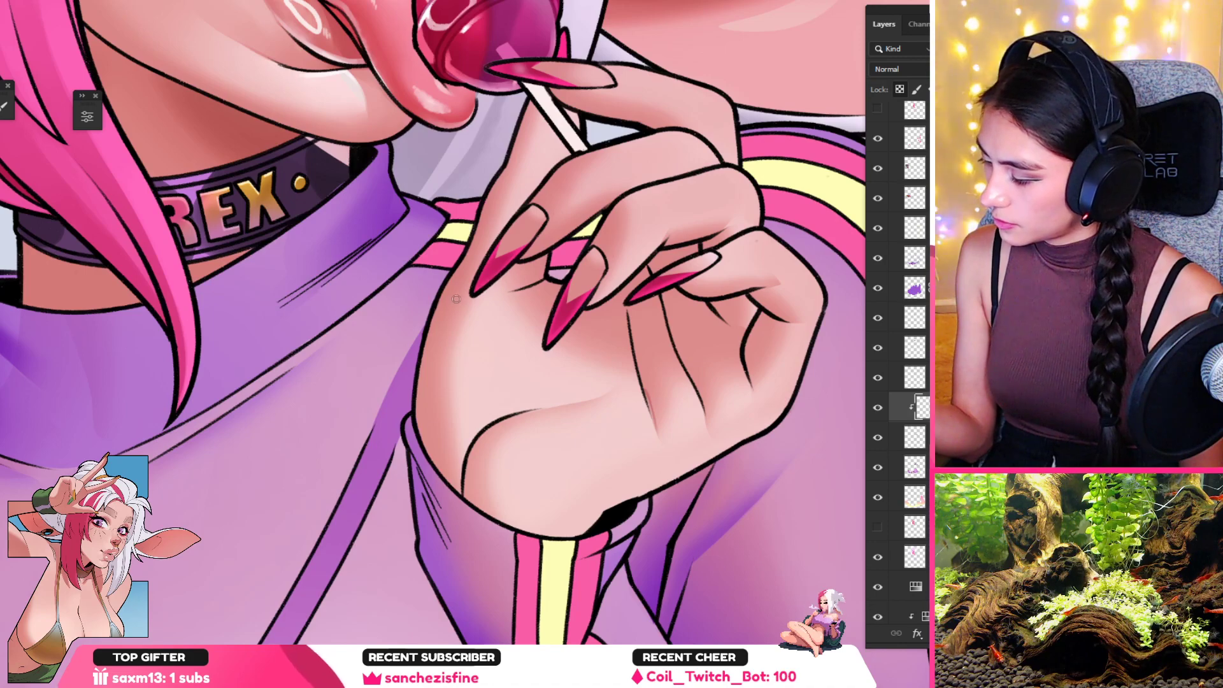
{"action": "left_click_drag", "start_coordinate": [488, 283], "coordinate": [382, 297]}
{"action": "left_click_drag", "start_coordinate": [494, 308], "coordinate": [539, 310]}
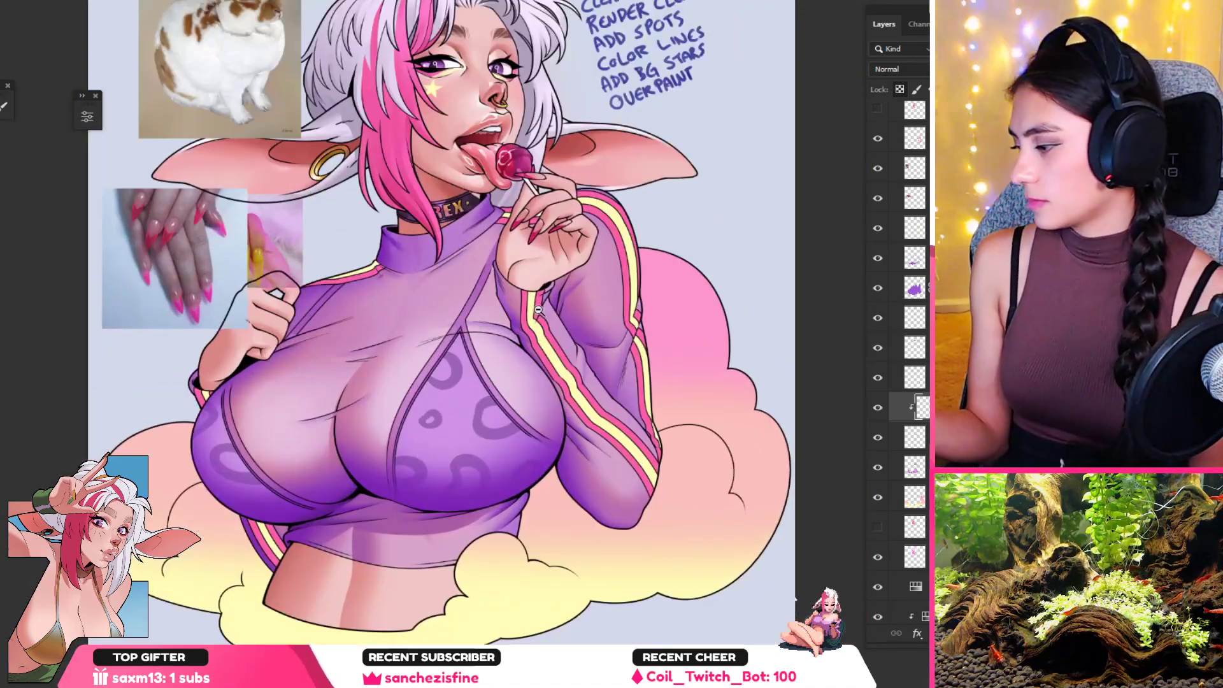
{"action": "scroll", "coordinate": [548, 261], "scroll_direction": "up", "scroll_amount": 1}
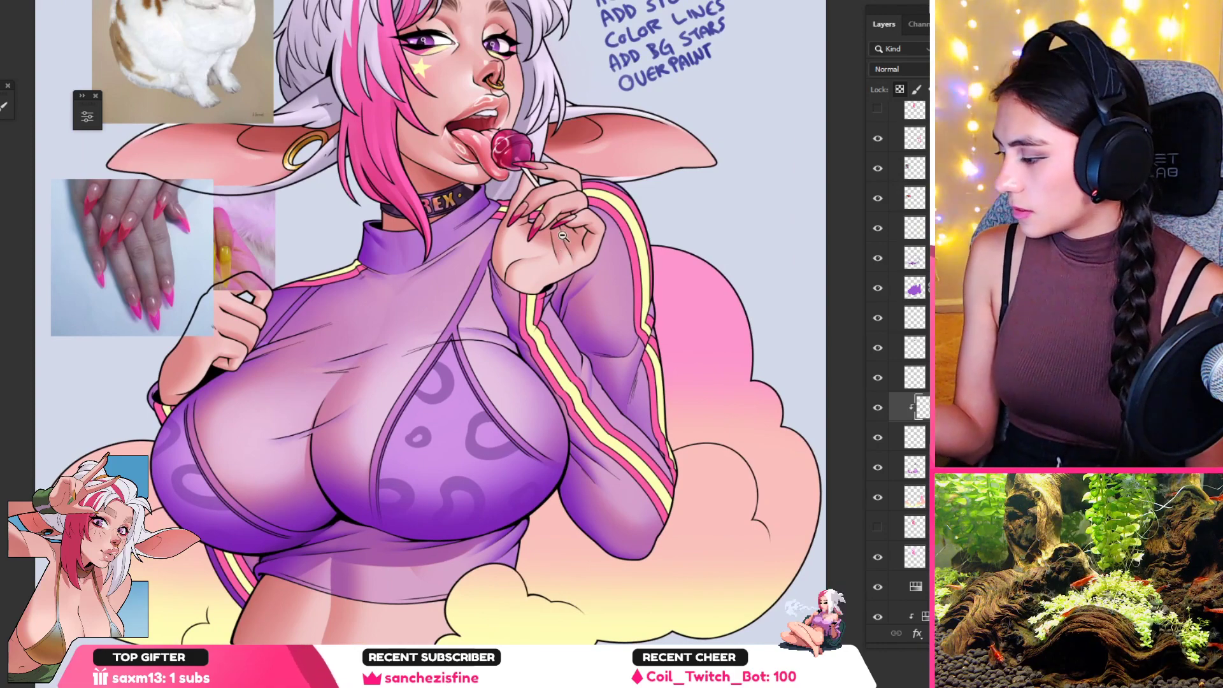
Step: Check the whole figure and try to select the nail tip that overlaps the lollipop
{"action": "scroll", "coordinate": [562, 236], "scroll_direction": "down", "scroll_amount": 4}
{"action": "scroll", "coordinate": [461, 315], "scroll_direction": "up", "scroll_amount": 3}
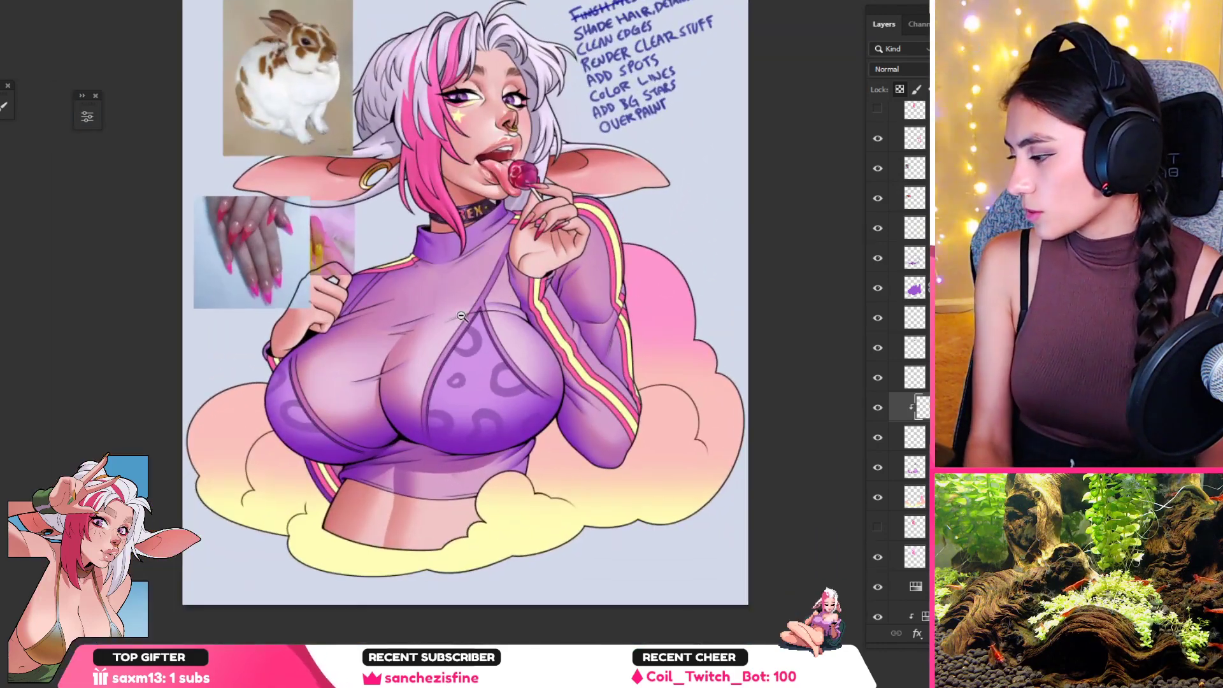
{"action": "scroll", "coordinate": [566, 195], "scroll_direction": "up", "scroll_amount": 3}
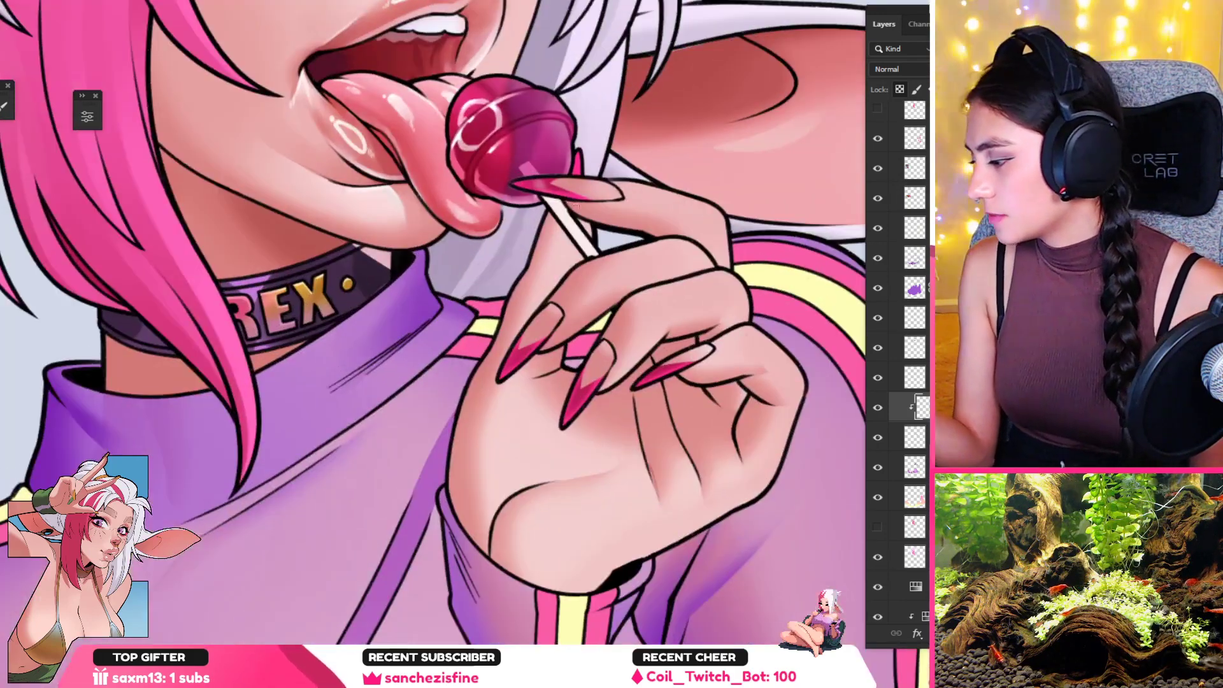
{"action": "key", "text": "l"}
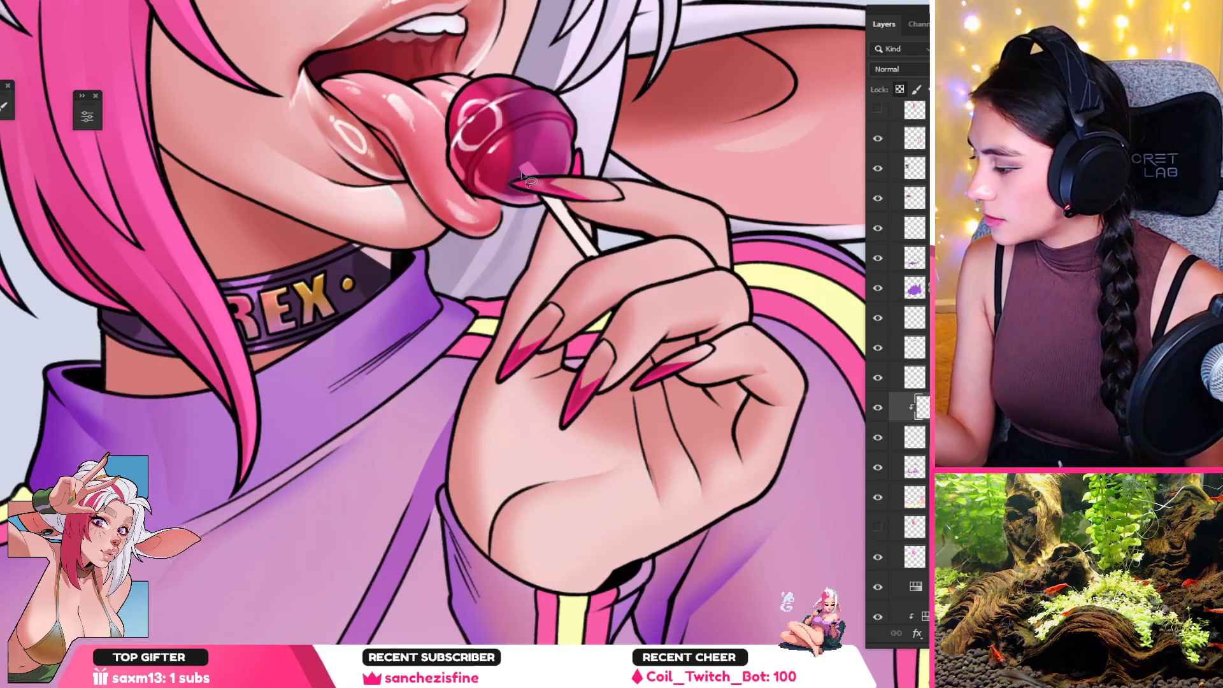
{"action": "left_click", "coordinate": [523, 167], "text": "alt"}
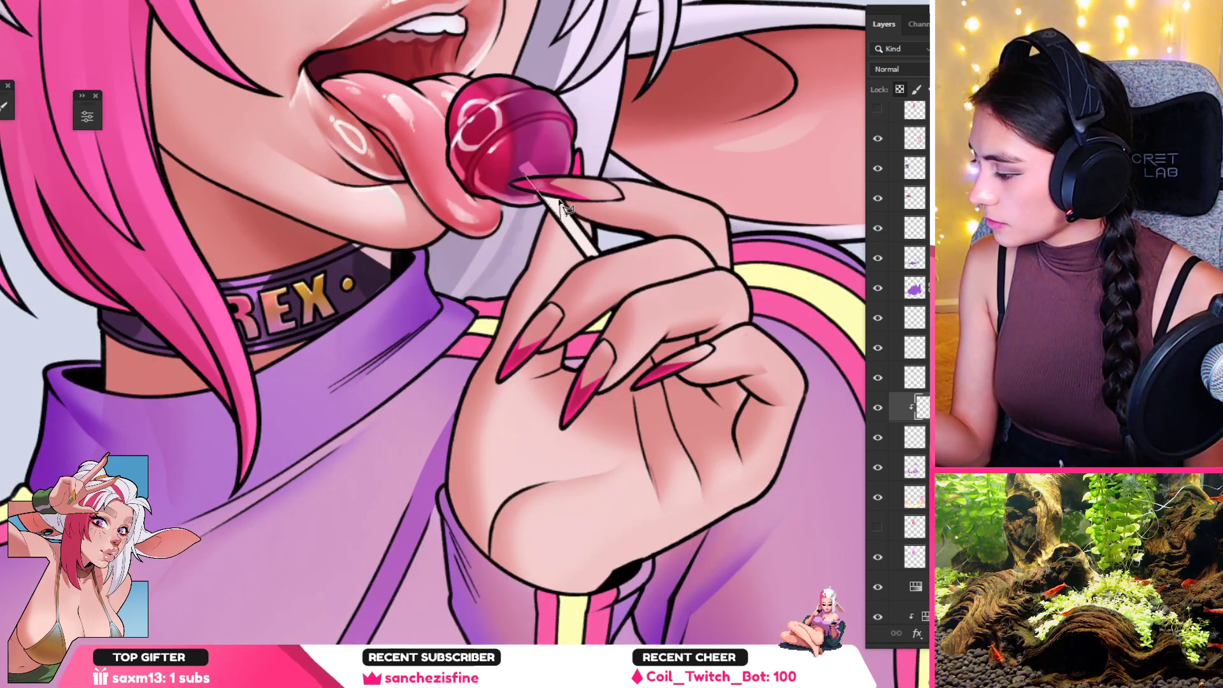
{"action": "key", "text": "ctrl"}
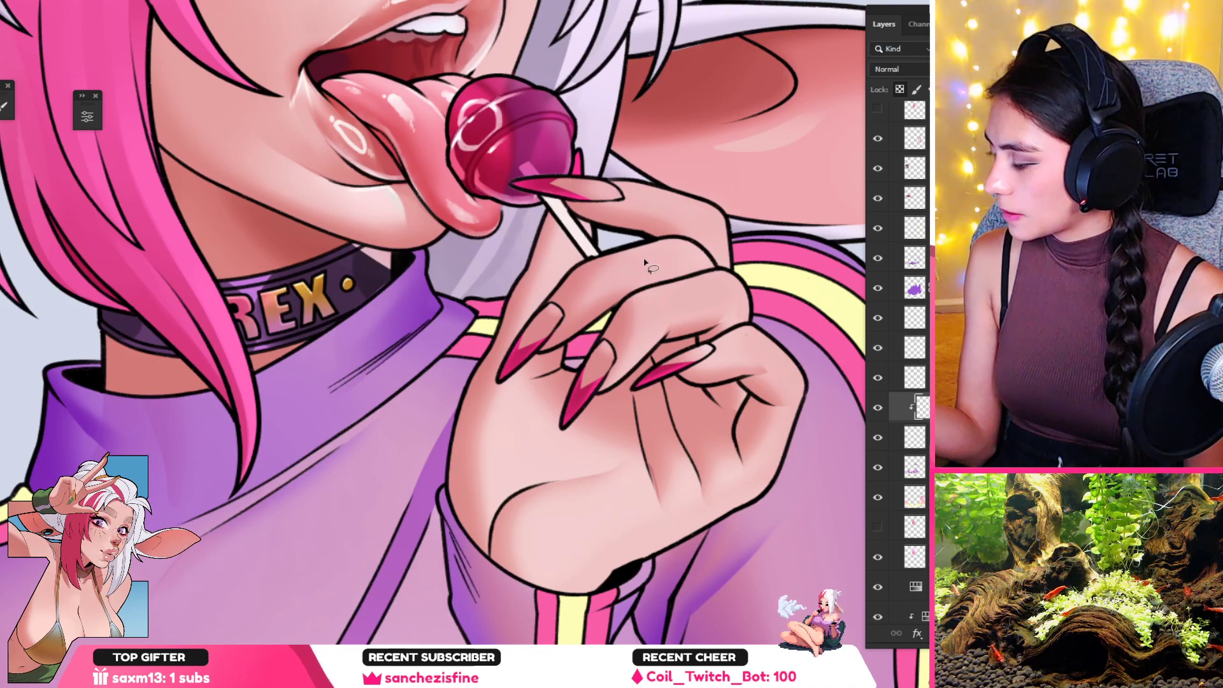
{"action": "left_click", "coordinate": [577, 197], "text": "alt"}
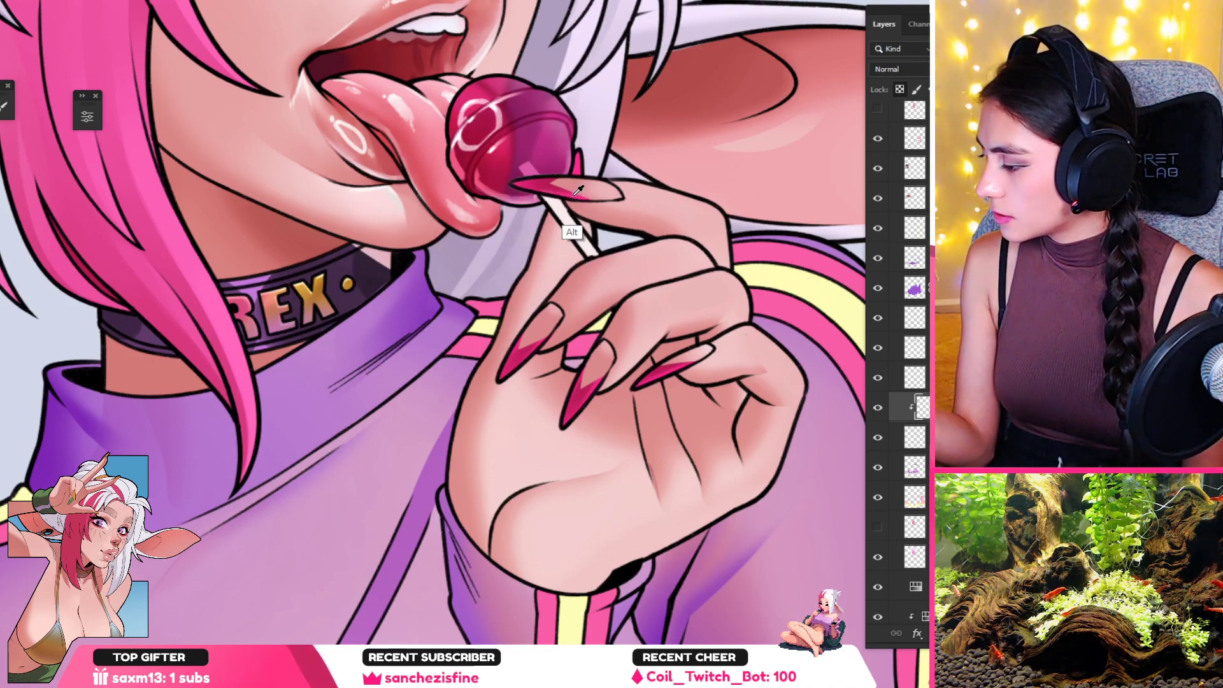
{"action": "left_click", "coordinate": [574, 196], "text": "alt"}
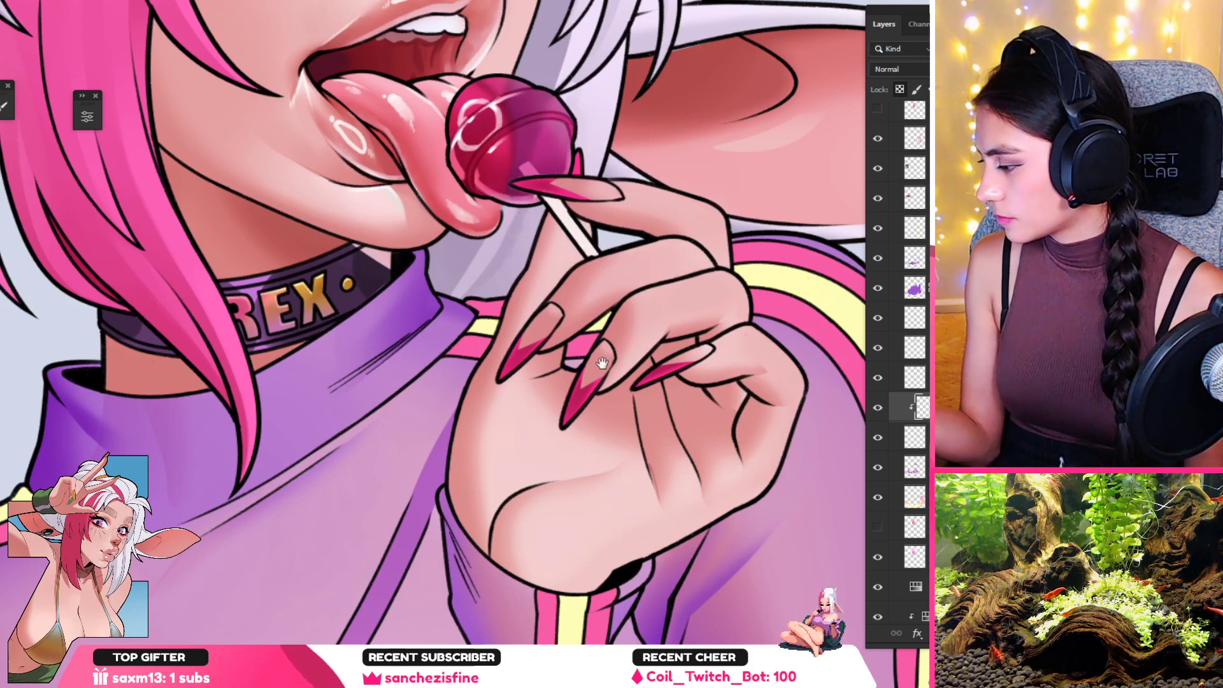
Step: Rotate the canvas, select the nail tip area over the lollipop stick, raise its Lightness to +12, deselect, and return the canvas upright
{"action": "scroll", "coordinate": [489, 270], "scroll_direction": "down", "scroll_amount": 3}
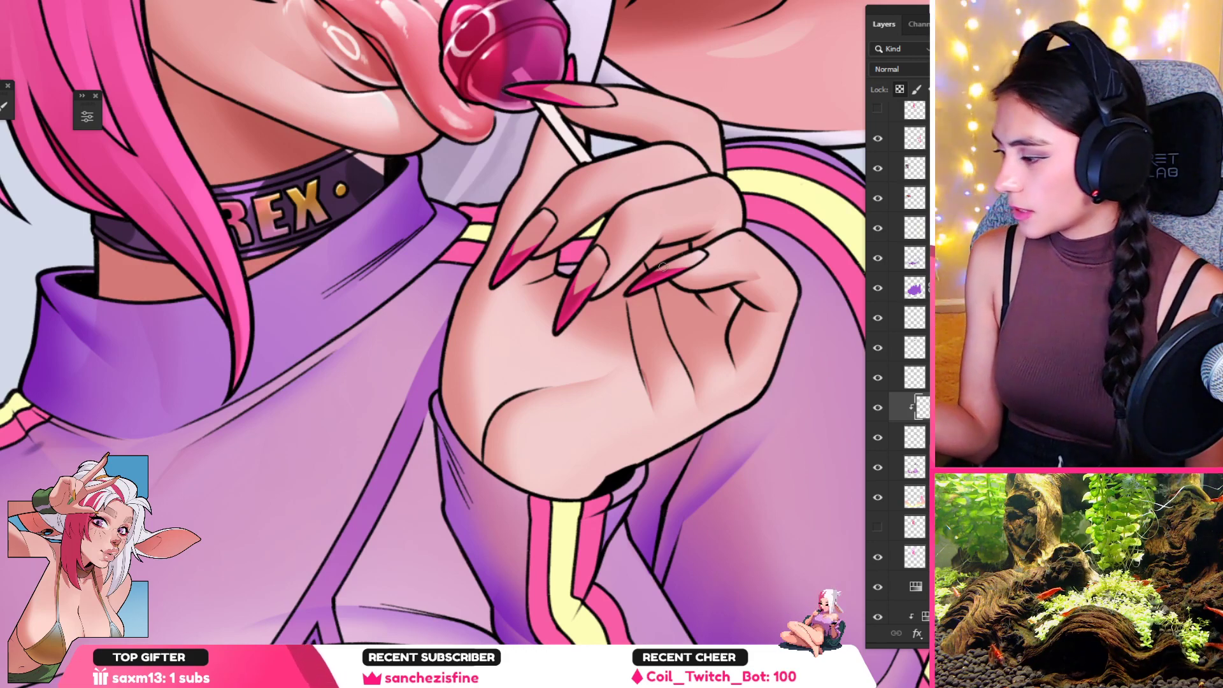
{"action": "left_click_drag", "start_coordinate": [569, 229], "coordinate": [540, 369]}
{"action": "key", "text": "r"}
{"action": "left_click_drag", "start_coordinate": [483, 140], "coordinate": [630, 125]}
{"action": "key", "text": "l"}
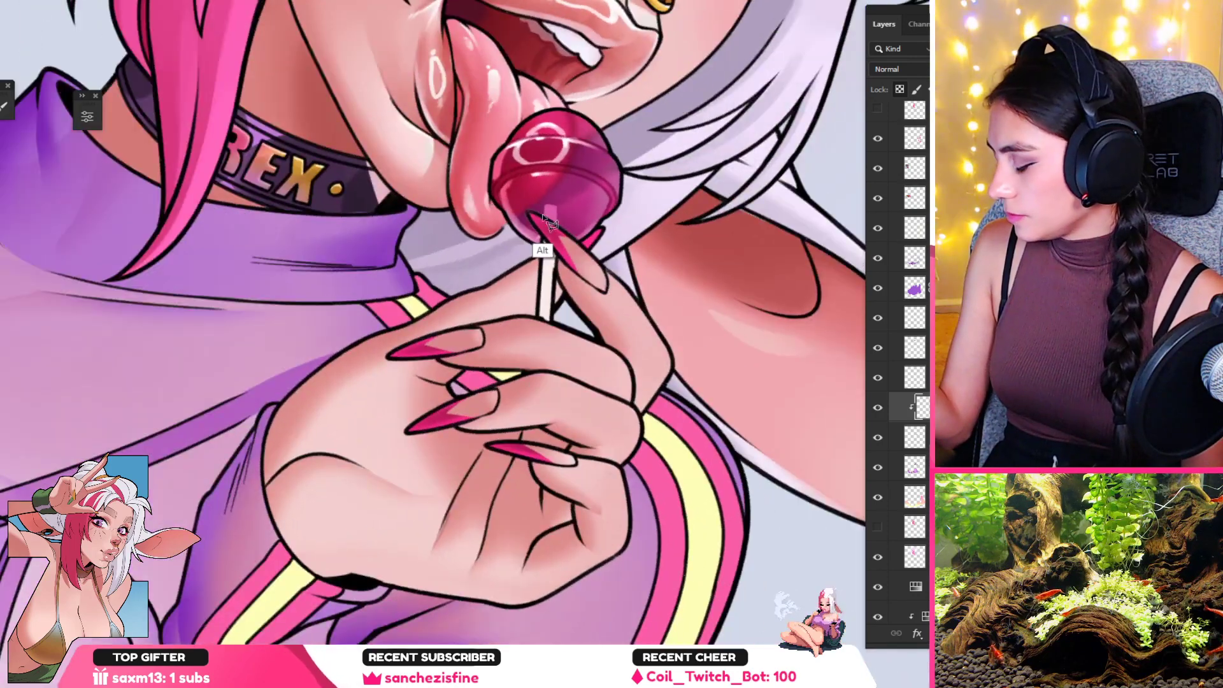
{"action": "mouse_move", "coordinate": [544, 216]}
{"action": "left_mouse_down"}
{"action": "mouse_move", "coordinate": [543, 275]}
{"action": "mouse_move", "coordinate": [560, 234]}
{"action": "mouse_move", "coordinate": [550, 210]}
{"action": "left_mouse_up"}
{"action": "key", "text": "ctrl+u"}
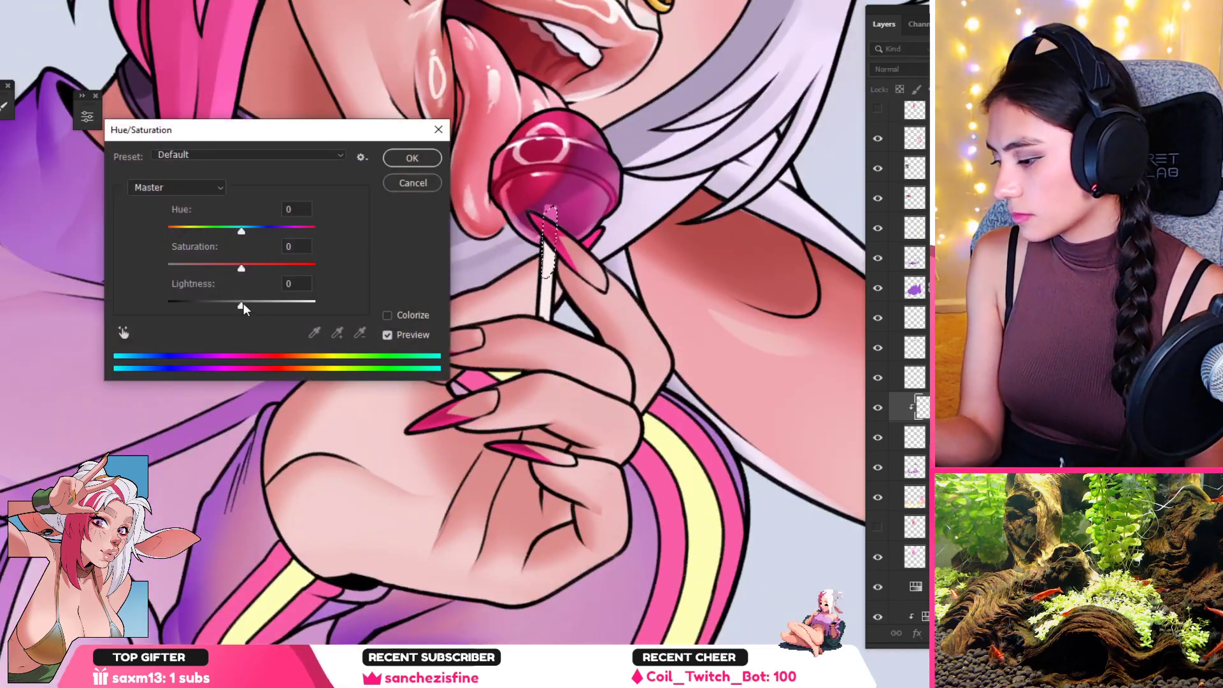
{"action": "left_click_drag", "start_coordinate": [243, 303], "coordinate": [252, 300]}
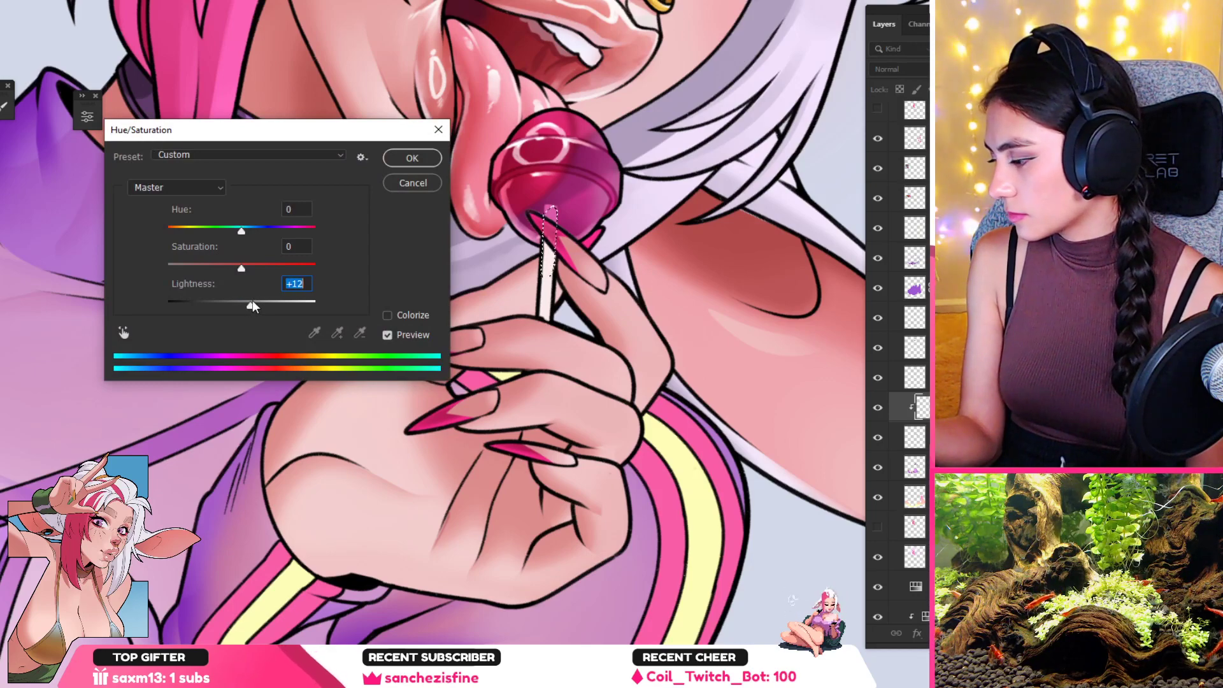
{"action": "key", "text": "Return"}
{"action": "key", "text": "ctrl+d"}
{"action": "left_click_drag", "start_coordinate": [512, 291], "coordinate": [433, 309]}
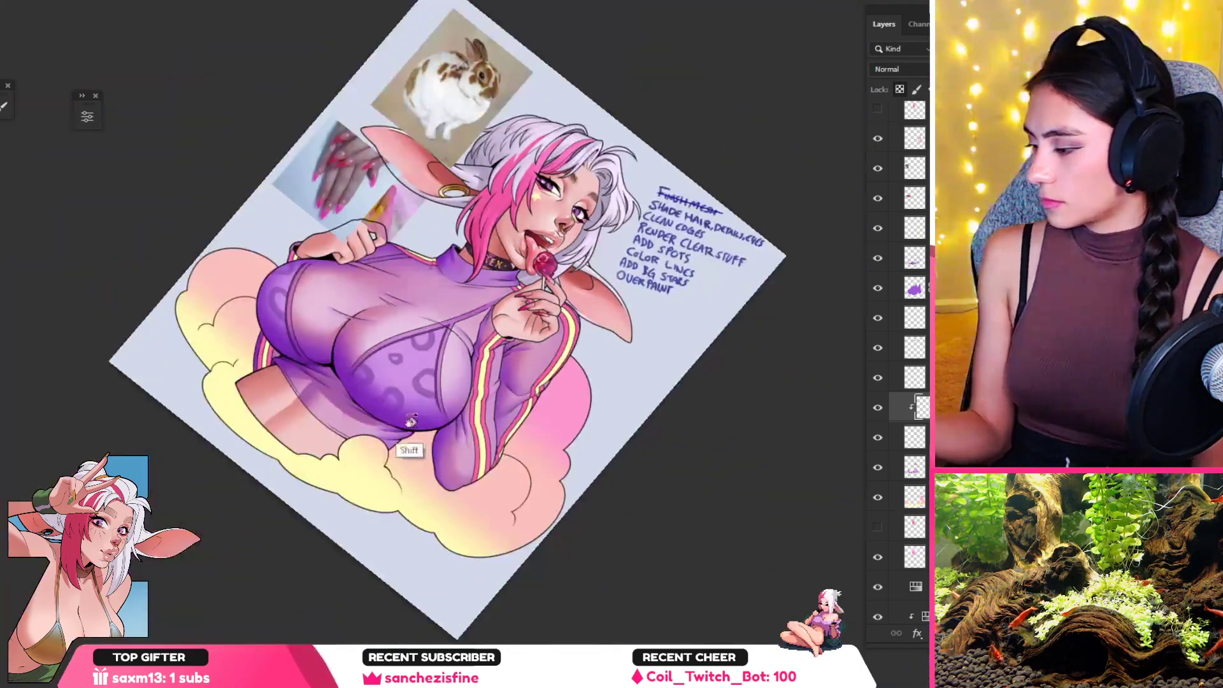
{"action": "left_click_drag", "start_coordinate": [383, 425], "coordinate": [550, 432]}
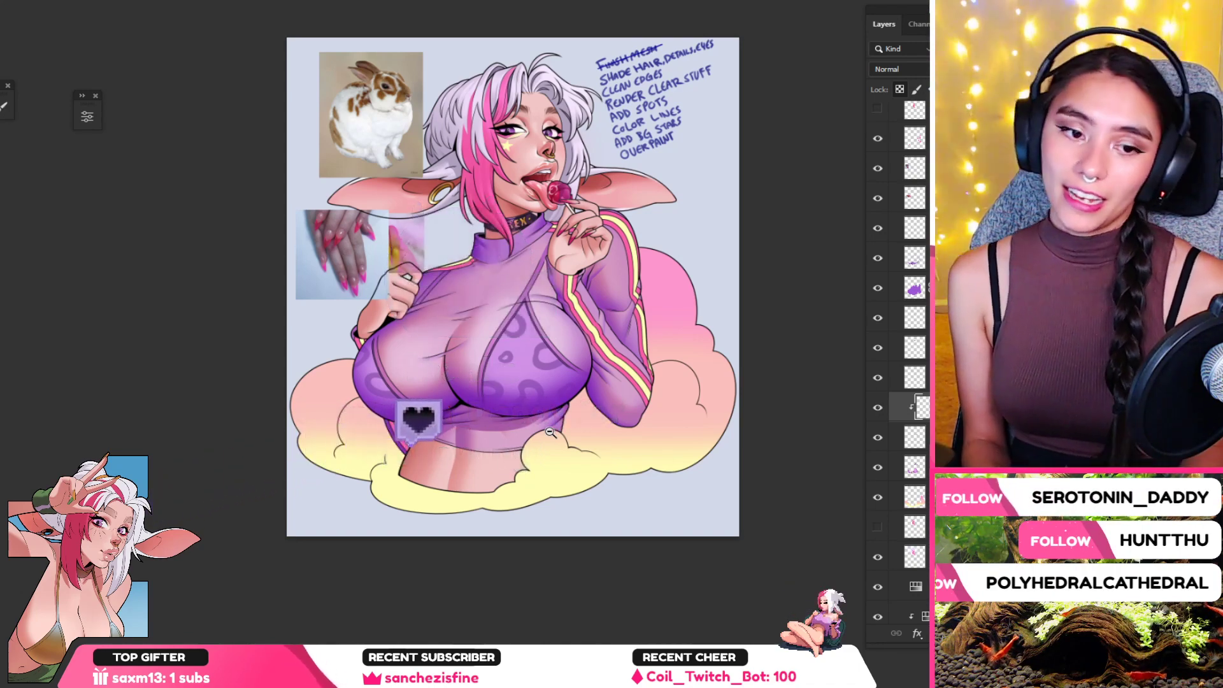
{"action": "scroll", "coordinate": [619, 217], "scroll_direction": "up", "scroll_amount": 2}
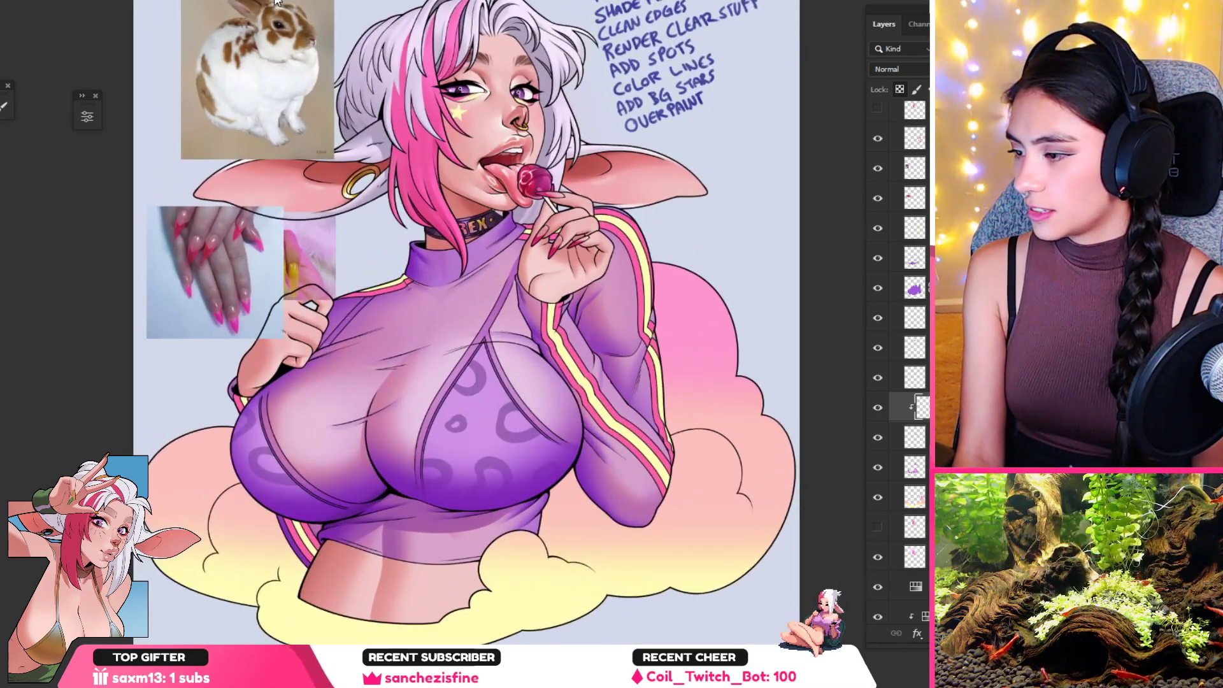
Step: Replace the artwork in the other open document with the copied drawing of the blue horned character and enlarge it
{"action": "key", "text": "ctrl+Tab"}
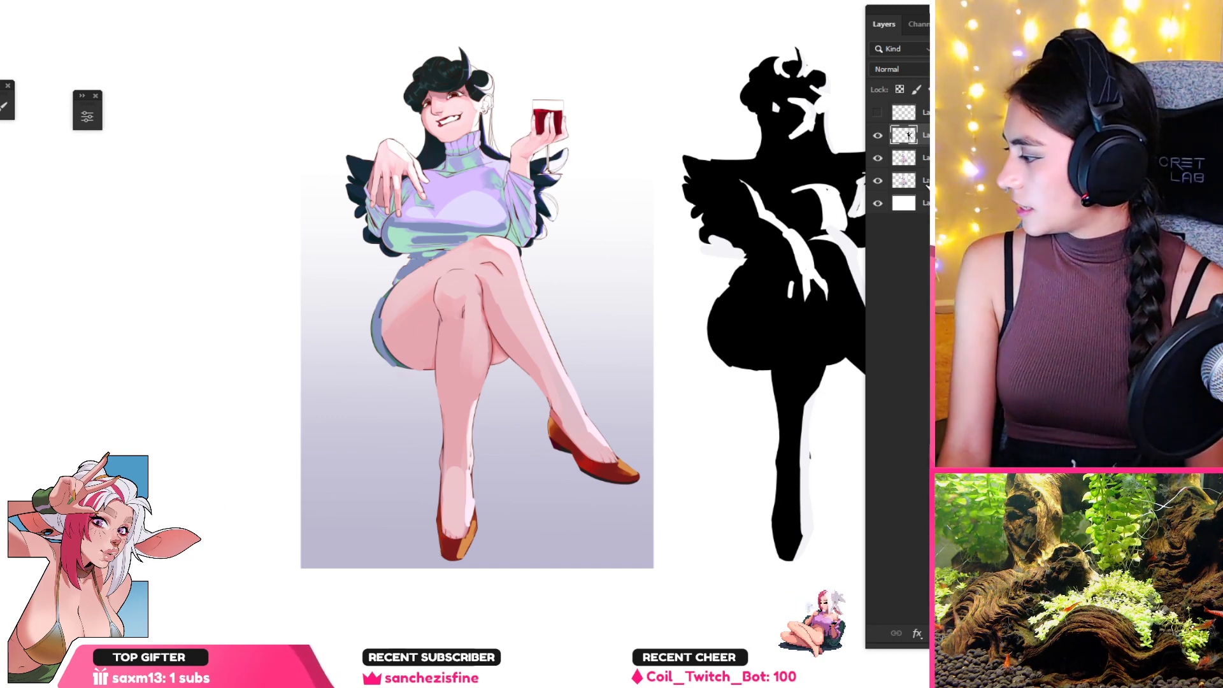
{"action": "key", "text": "ctrl+BackSpace"}
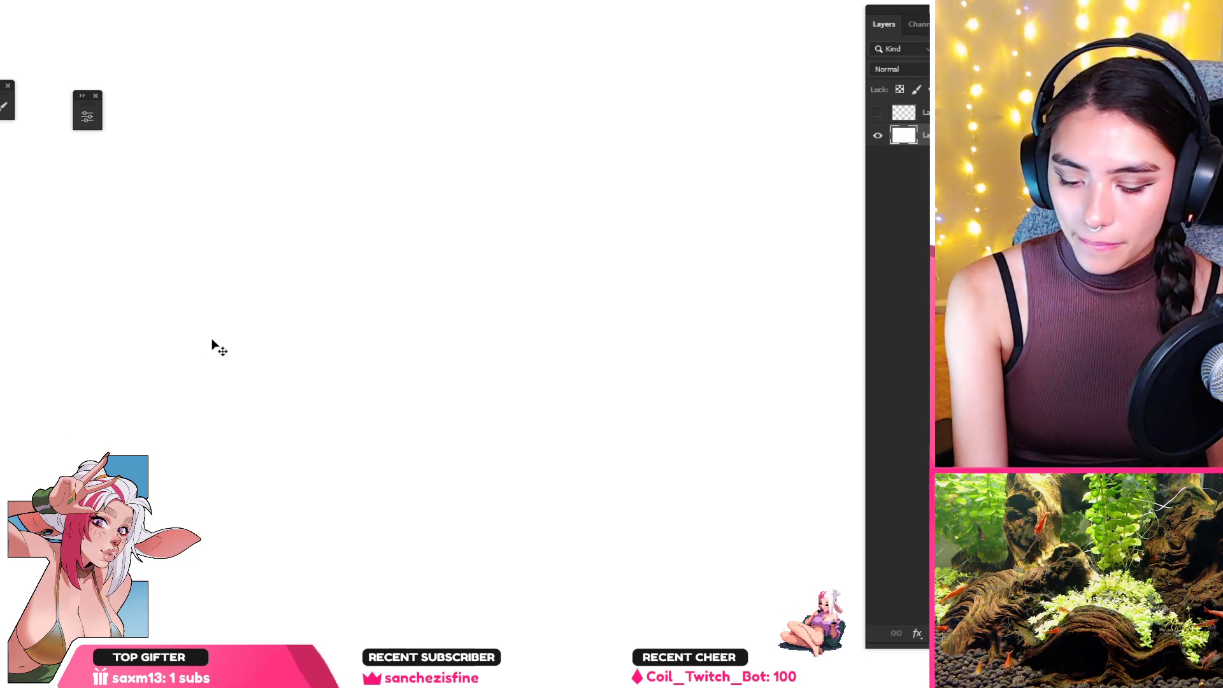
{"action": "key", "text": "ctrl+v"}
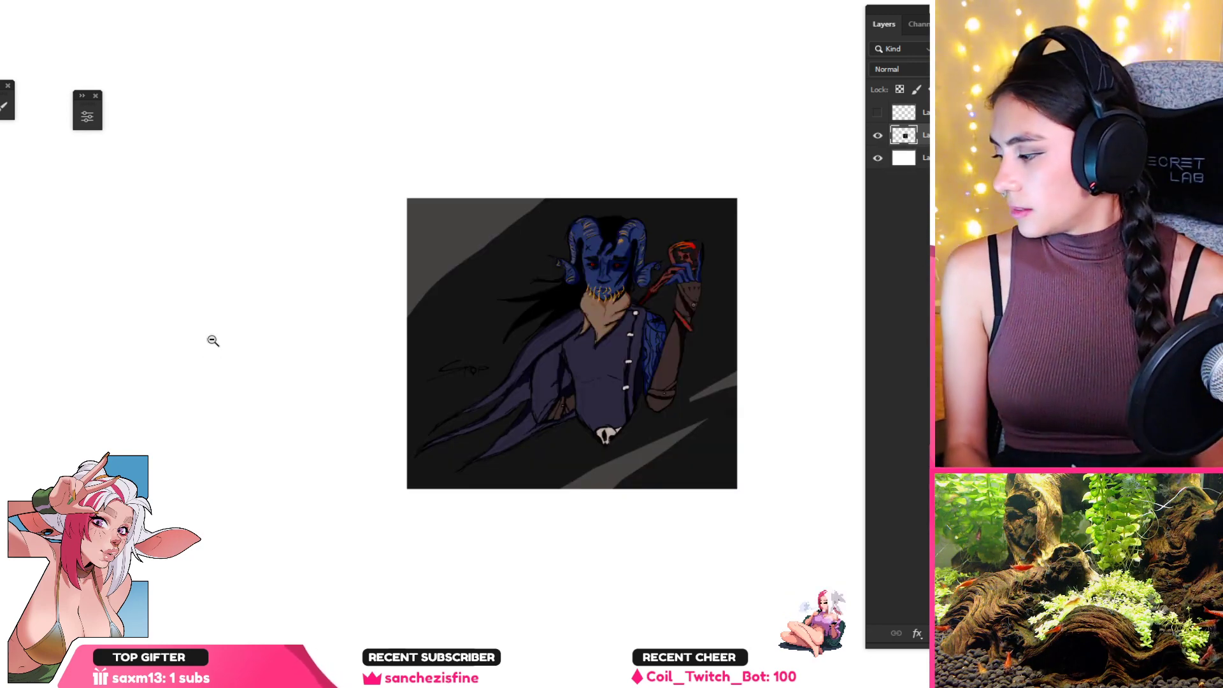
{"action": "left_click_drag", "start_coordinate": [643, 379], "coordinate": [527, 304]}
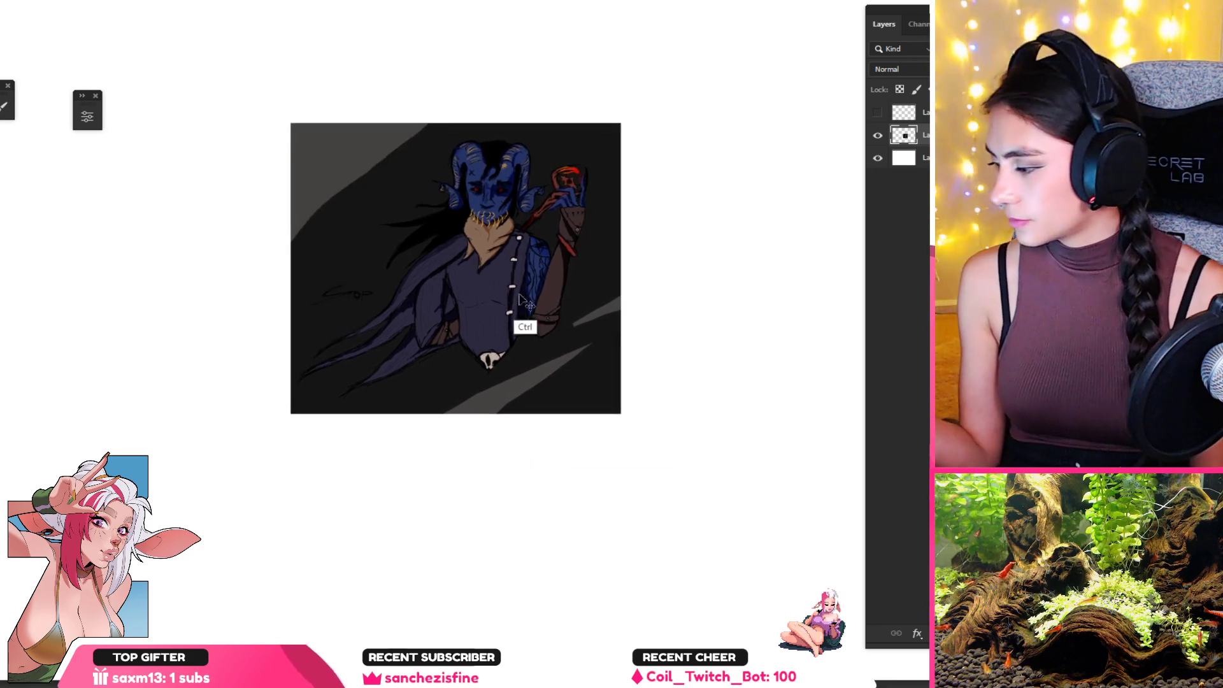
{"action": "key", "text": "ctrl+t"}
{"action": "left_click_drag", "start_coordinate": [291, 410], "coordinate": [11, 512]}
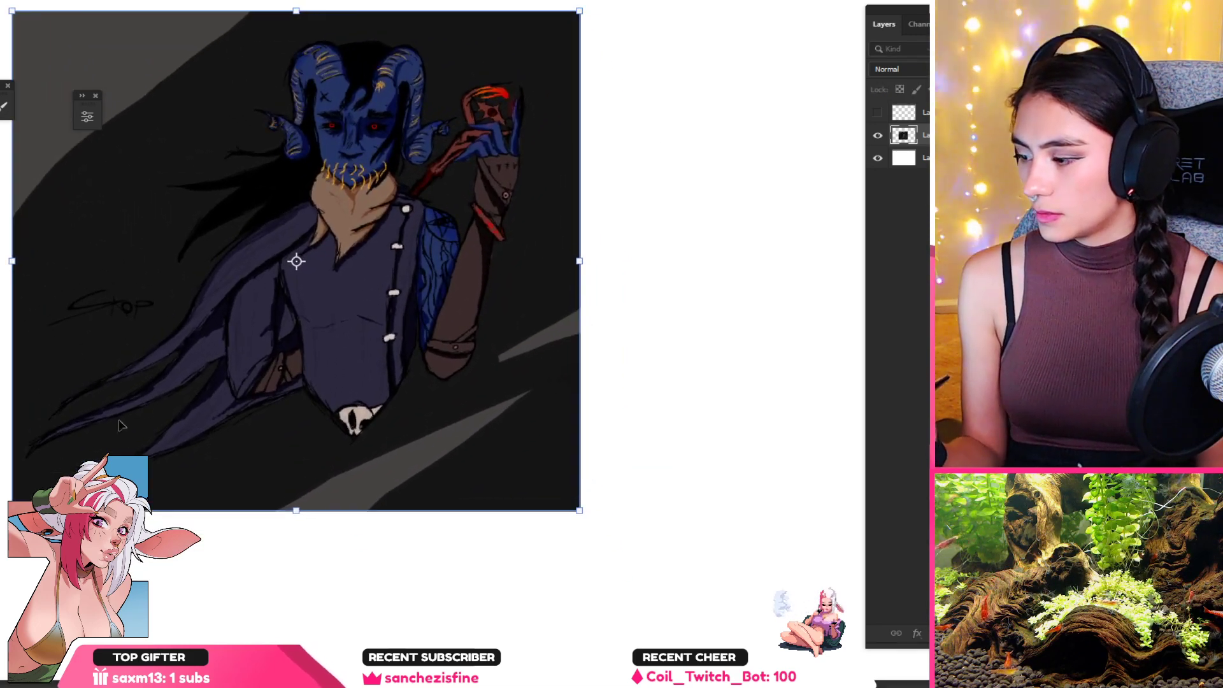
{"action": "key", "text": "Return"}
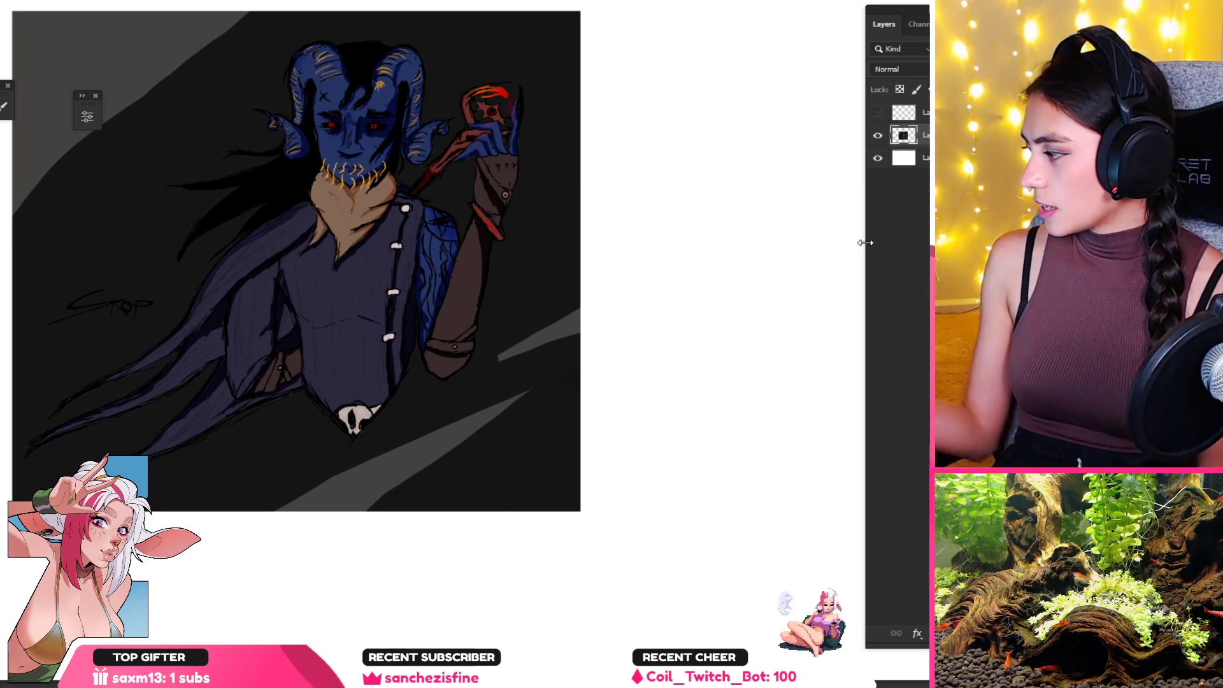
Step: Duplicate the horned character's layer and lasso the brown forearm piece between the coat's sleeve and torso
{"action": "key", "text": "ctrl+j"}
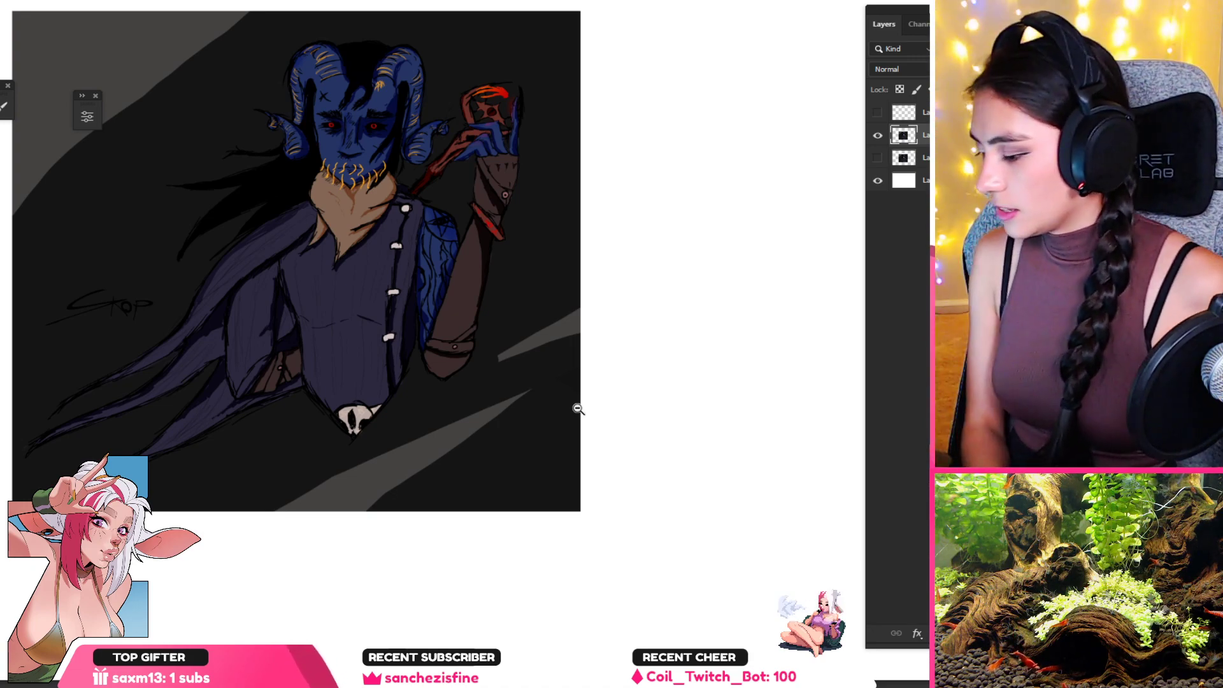
{"action": "left_click_drag", "start_coordinate": [296, 408], "coordinate": [301, 397]}
{"action": "left_click_drag", "start_coordinate": [307, 457], "coordinate": [311, 348]}
{"action": "key", "text": "l"}
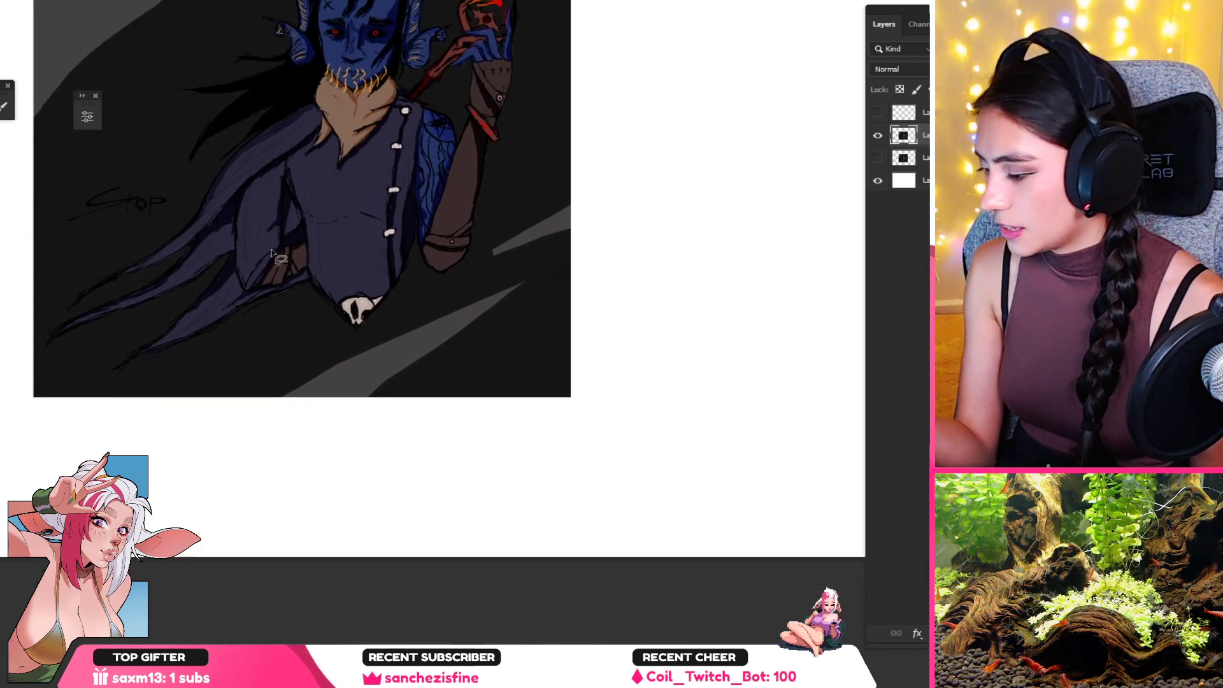
{"action": "mouse_move", "coordinate": [280, 244]}
{"action": "left_mouse_down"}
{"action": "mouse_move", "coordinate": [260, 275]}
{"action": "mouse_move", "coordinate": [288, 316]}
{"action": "left_mouse_up"}
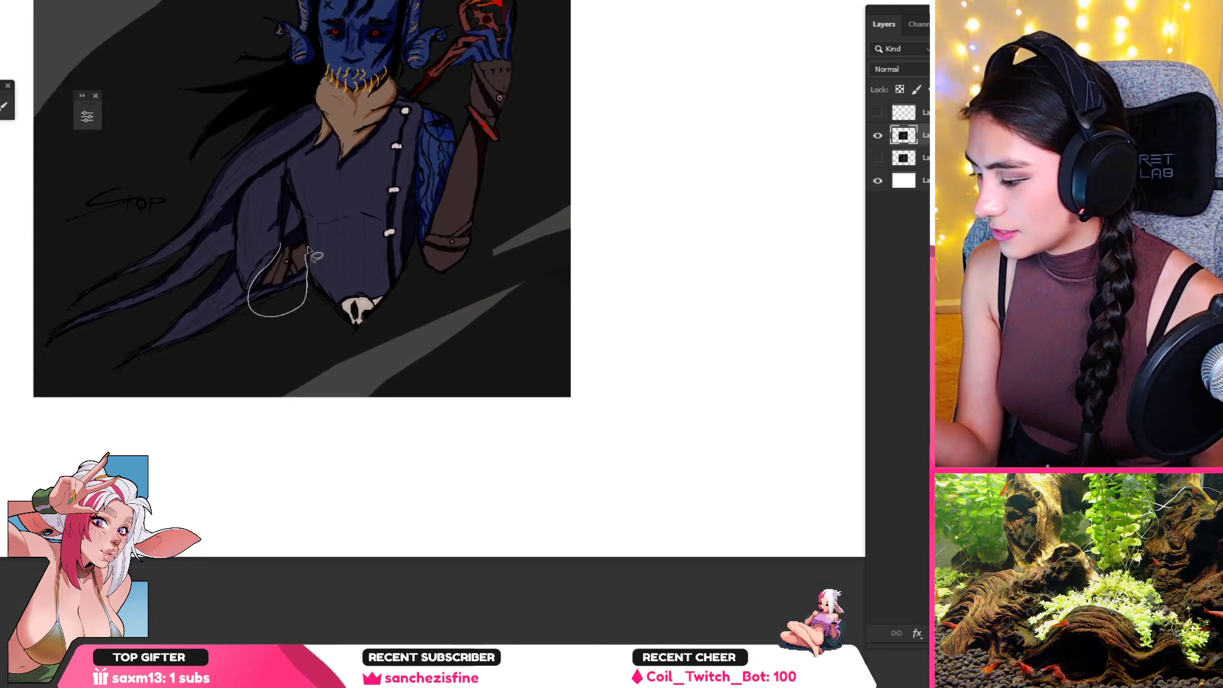
{"action": "left_click_drag", "start_coordinate": [308, 250], "coordinate": [309, 252]}
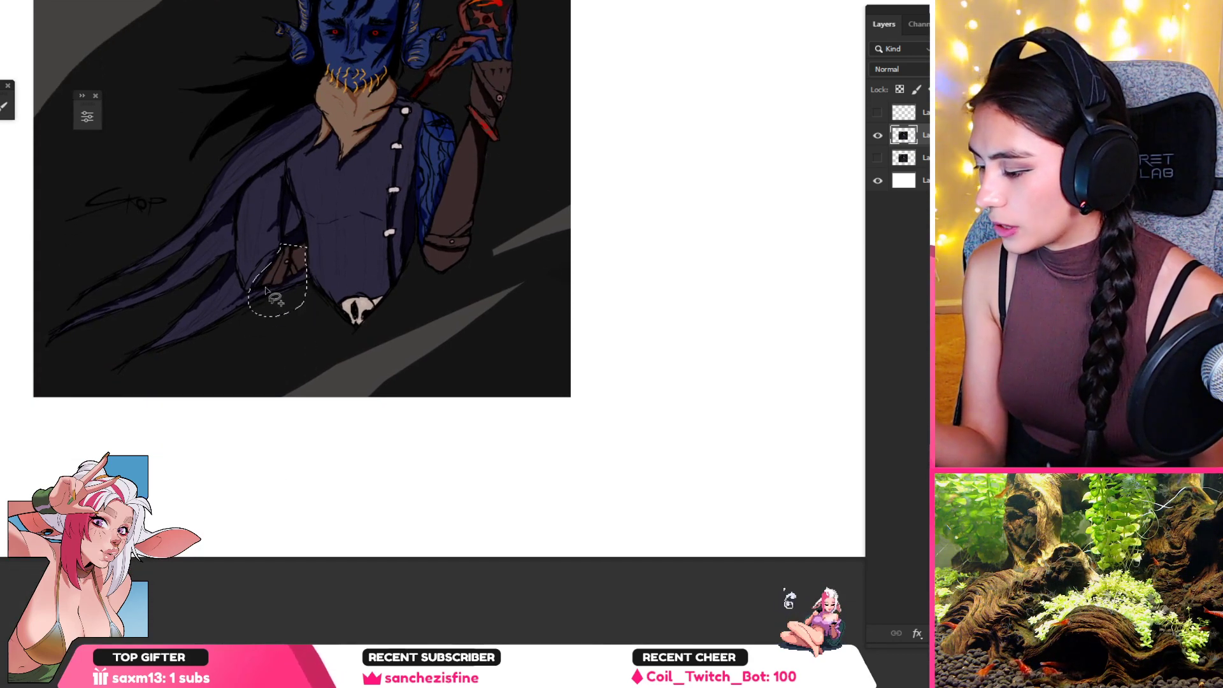
{"action": "mouse_move", "coordinate": [251, 291]}
{"action": "left_mouse_down"}
{"action": "mouse_move", "coordinate": [307, 274]}
{"action": "mouse_move", "coordinate": [320, 341]}
{"action": "mouse_move", "coordinate": [225, 324]}
{"action": "left_mouse_up"}
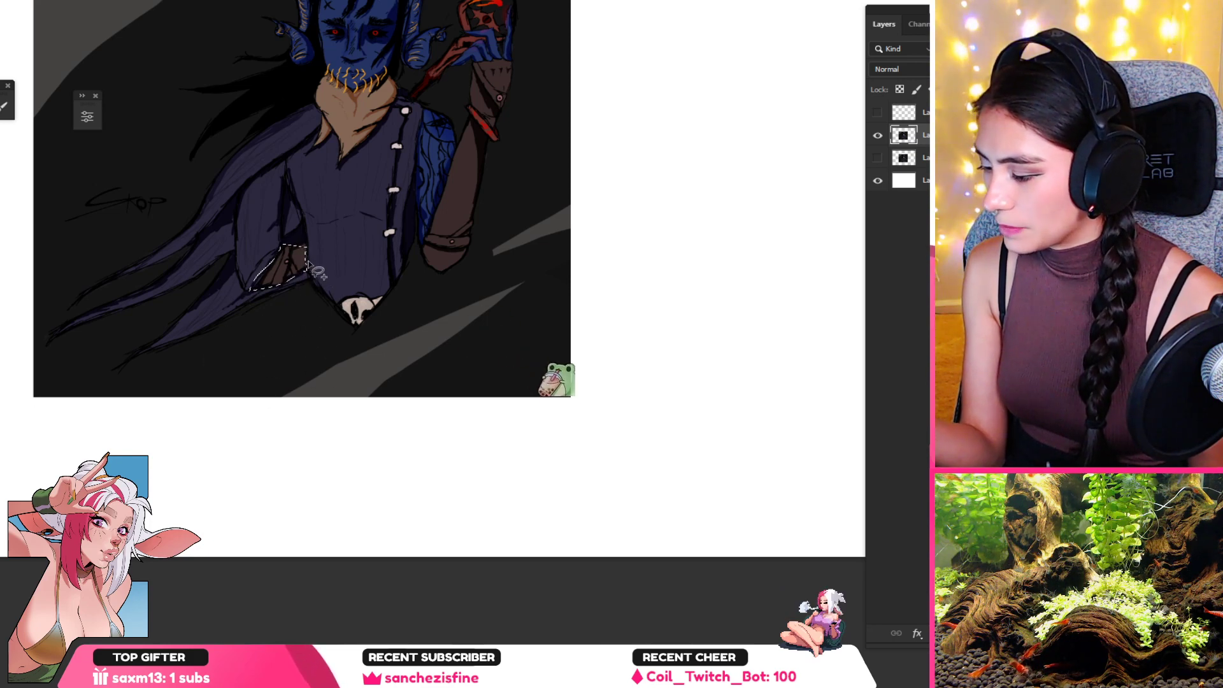
{"action": "left_click_drag", "start_coordinate": [307, 251], "coordinate": [293, 247]}
{"action": "key", "text": "ctrl+t"}
{"action": "key", "text": "Escape"}
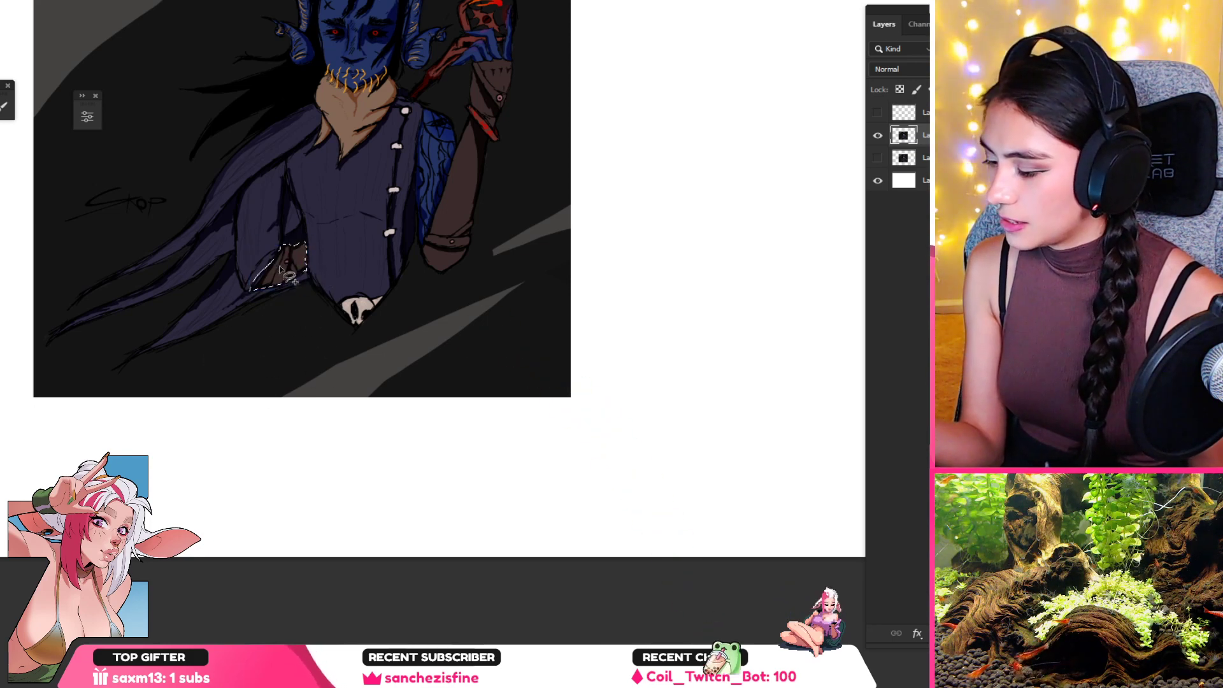
{"action": "key", "text": "ctrl+t"}
{"action": "left_click_drag", "start_coordinate": [277, 265], "coordinate": [258, 265]}
{"action": "left_click_drag", "start_coordinate": [369, 275], "coordinate": [367, 333]}
{"action": "key", "text": "Escape"}
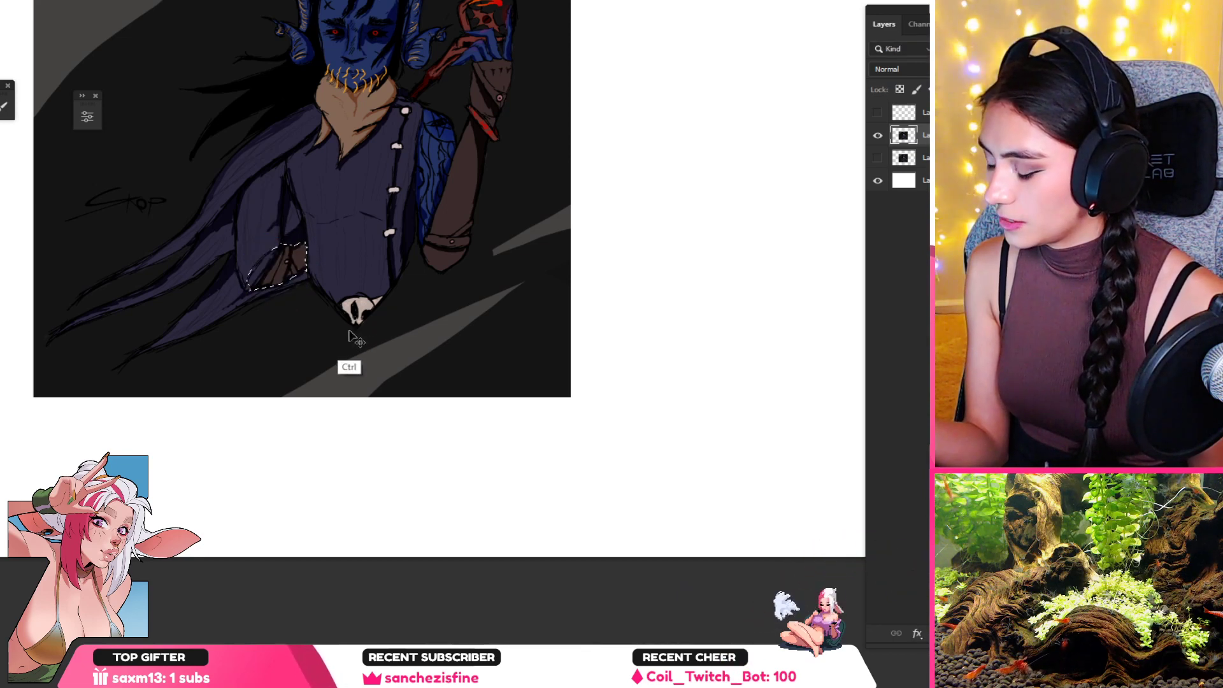
Step: Copy the selected brown forearm piece to a new layer and warp its lower edge outward
{"action": "key", "text": "ctrl+j"}
{"action": "key", "text": "ctrl+t"}
{"action": "right_click", "coordinate": [297, 276]}
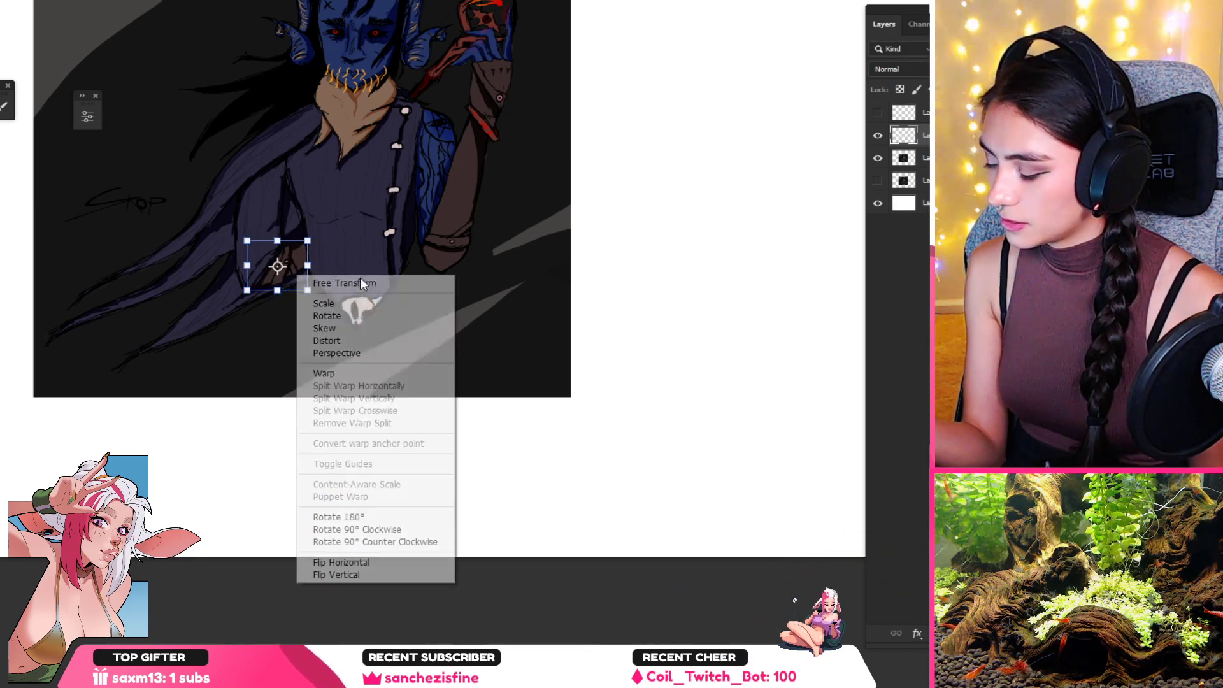
{"action": "left_click", "coordinate": [338, 373]}
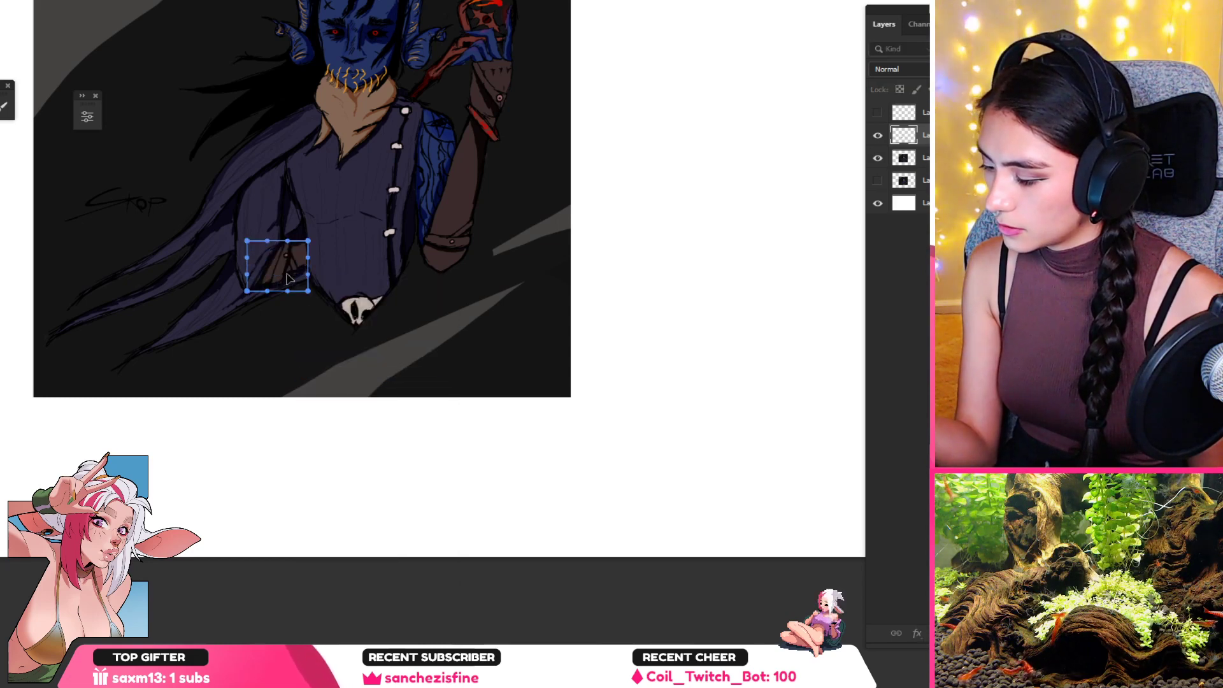
{"action": "left_click_drag", "start_coordinate": [288, 291], "coordinate": [315, 306]}
{"action": "key", "text": "Return"}
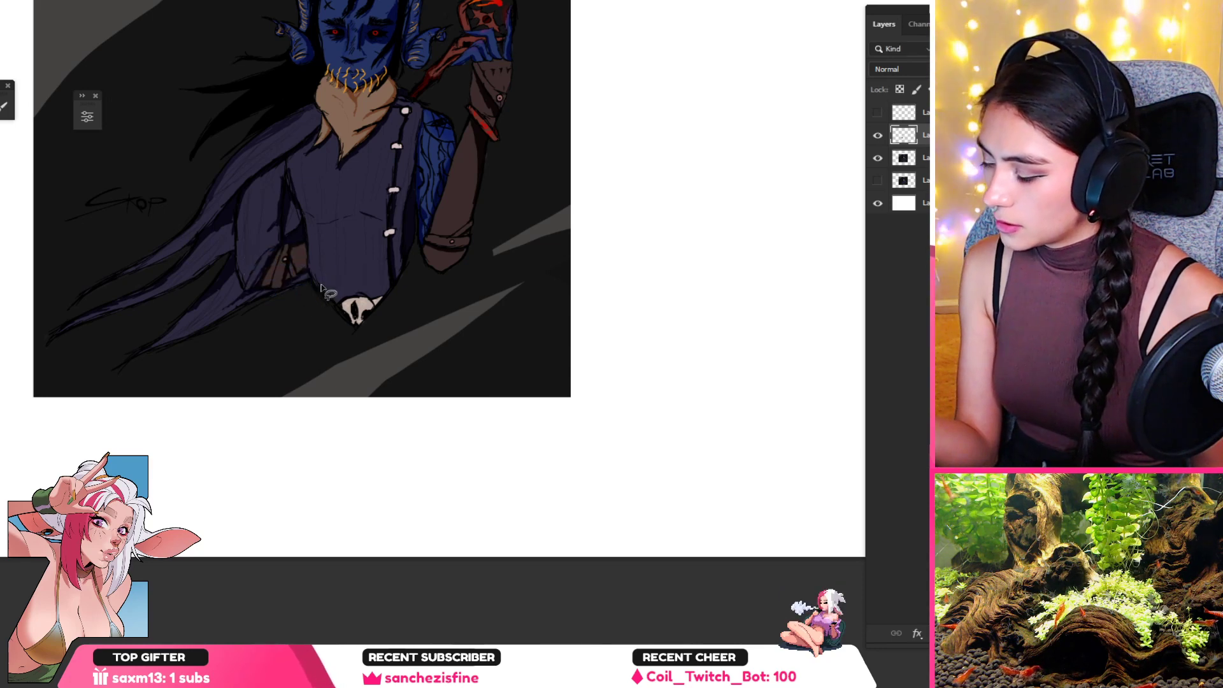
Step: Rotate the copied forearm piece clockwise and place it so it extends from the end of the coat sleeve
{"action": "key", "text": "ctrl+t"}
{"action": "left_click_drag", "start_coordinate": [322, 239], "coordinate": [355, 377]}
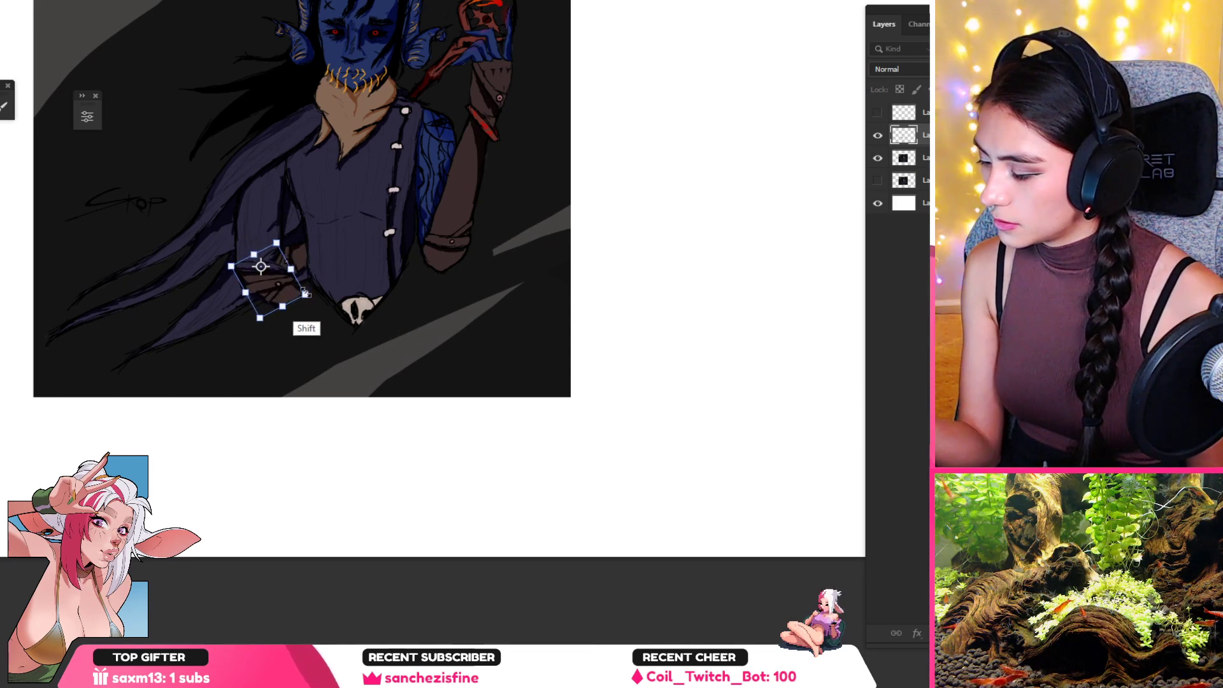
{"action": "left_click_drag", "start_coordinate": [299, 290], "coordinate": [303, 290]}
{"action": "key", "text": "Return"}
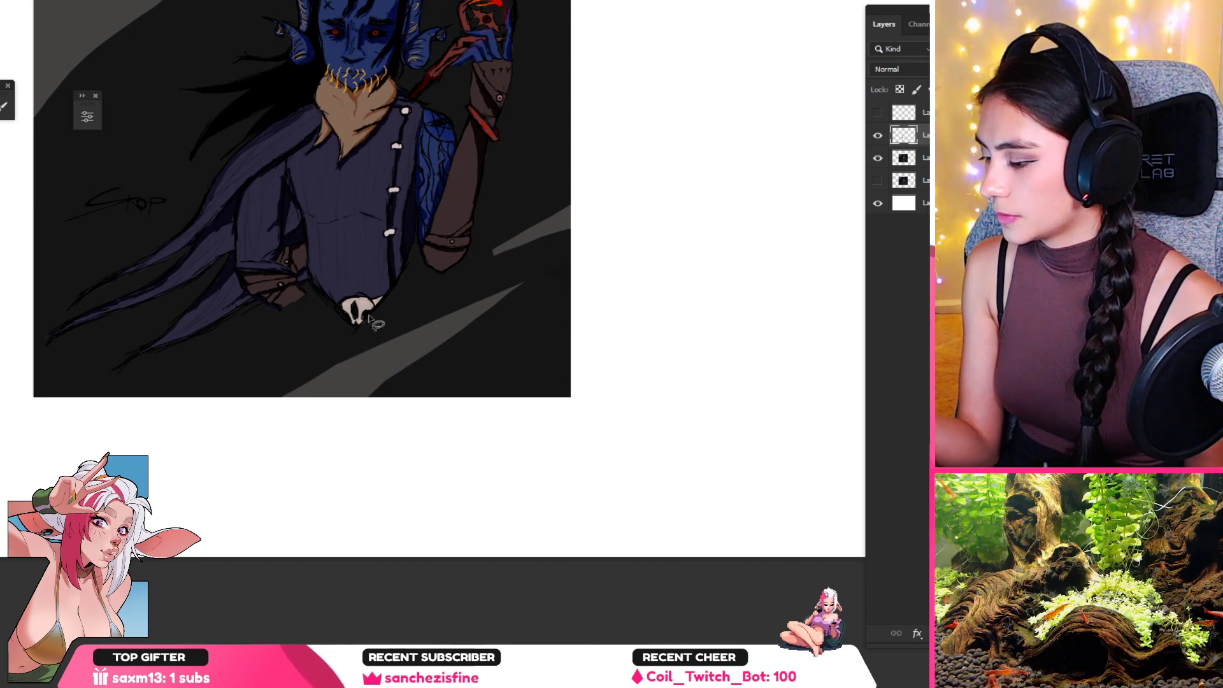
Step: Sample a color beside the end of the repositioned forearm piece for painting
{"action": "left_click_drag", "start_coordinate": [351, 299], "coordinate": [339, 344]}
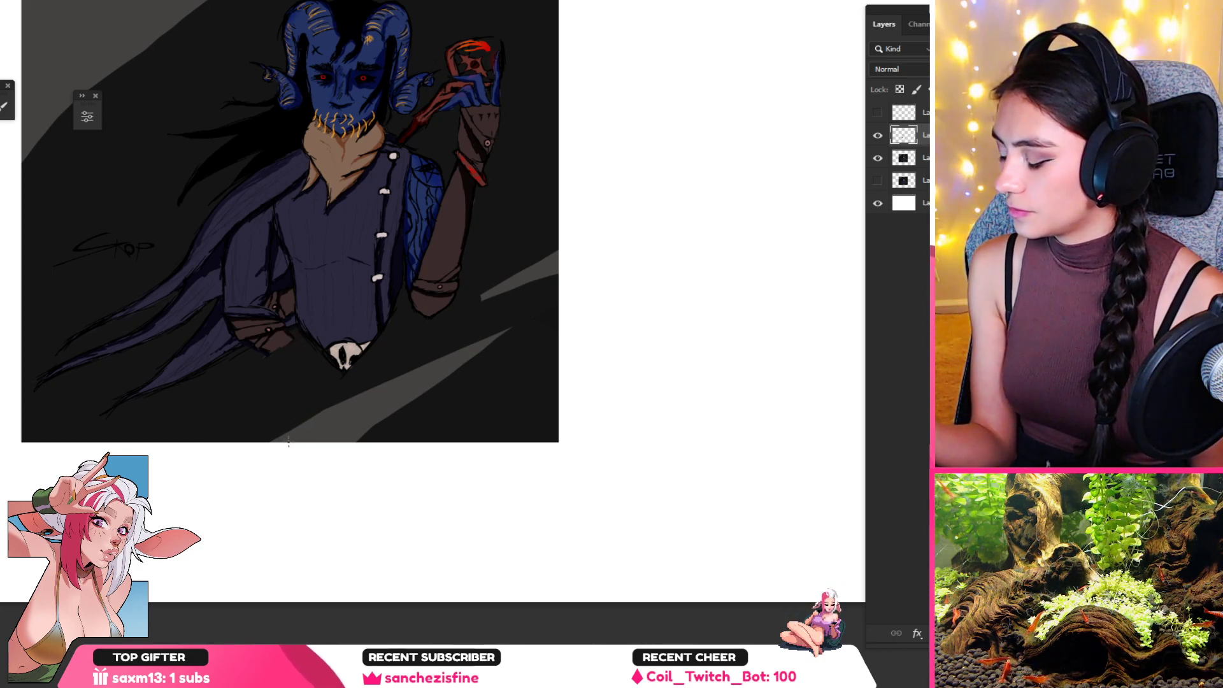
{"action": "left_click", "coordinate": [301, 326], "text": "alt"}
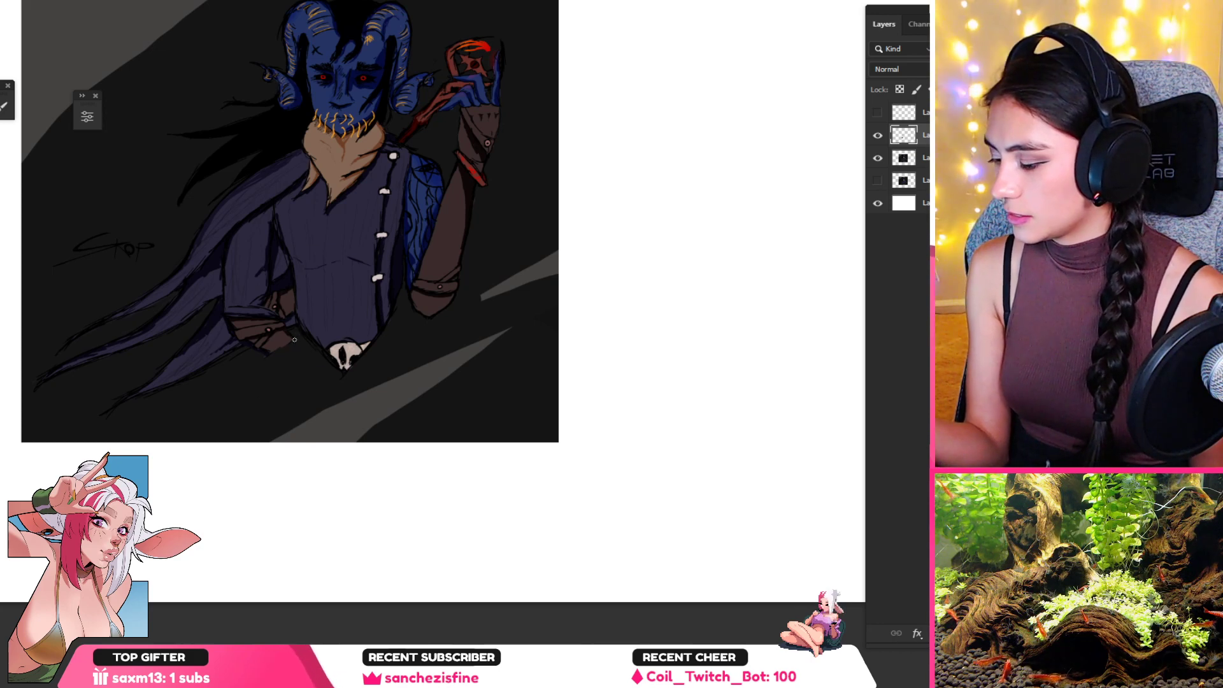
Step: Try sketching dark coat lines below the waist on both sides of the skull buckle
{"action": "right_click", "coordinate": [375, 309]}
{"action": "key", "text": "Escape"}
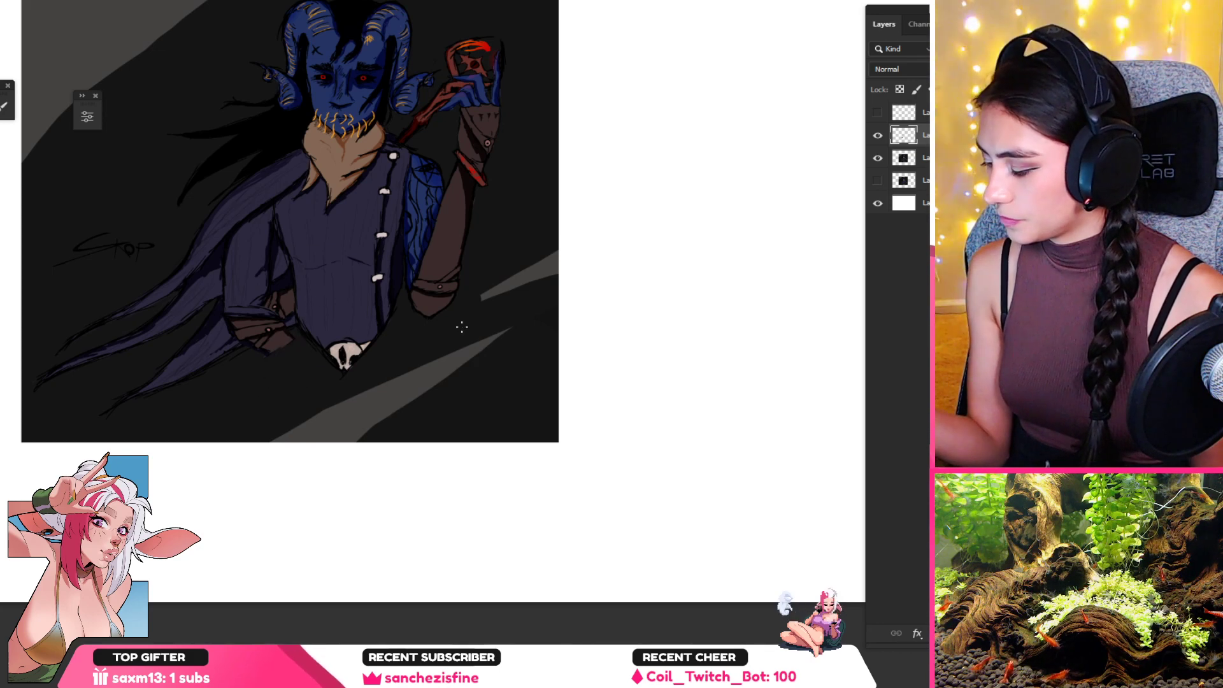
{"action": "right_click", "coordinate": [306, 312]}
{"action": "double_click", "coordinate": [425, 475]}
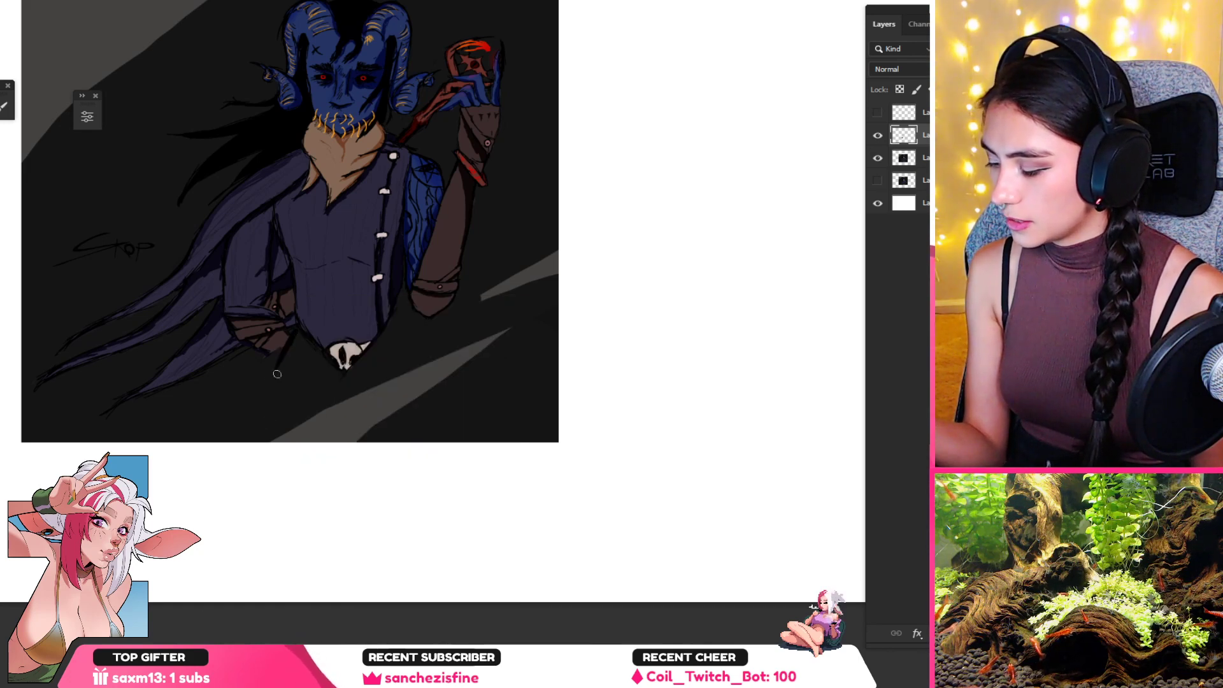
{"action": "key", "text": "ctrl+z"}
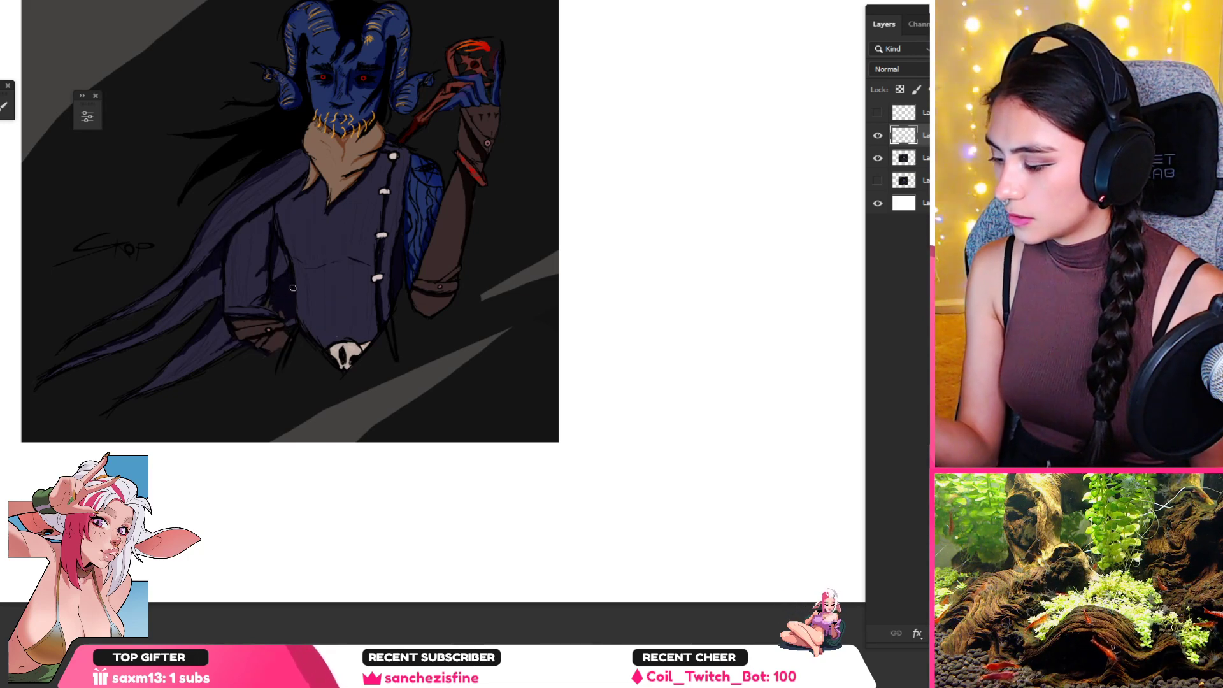
{"action": "left_click", "coordinate": [322, 362], "text": "alt"}
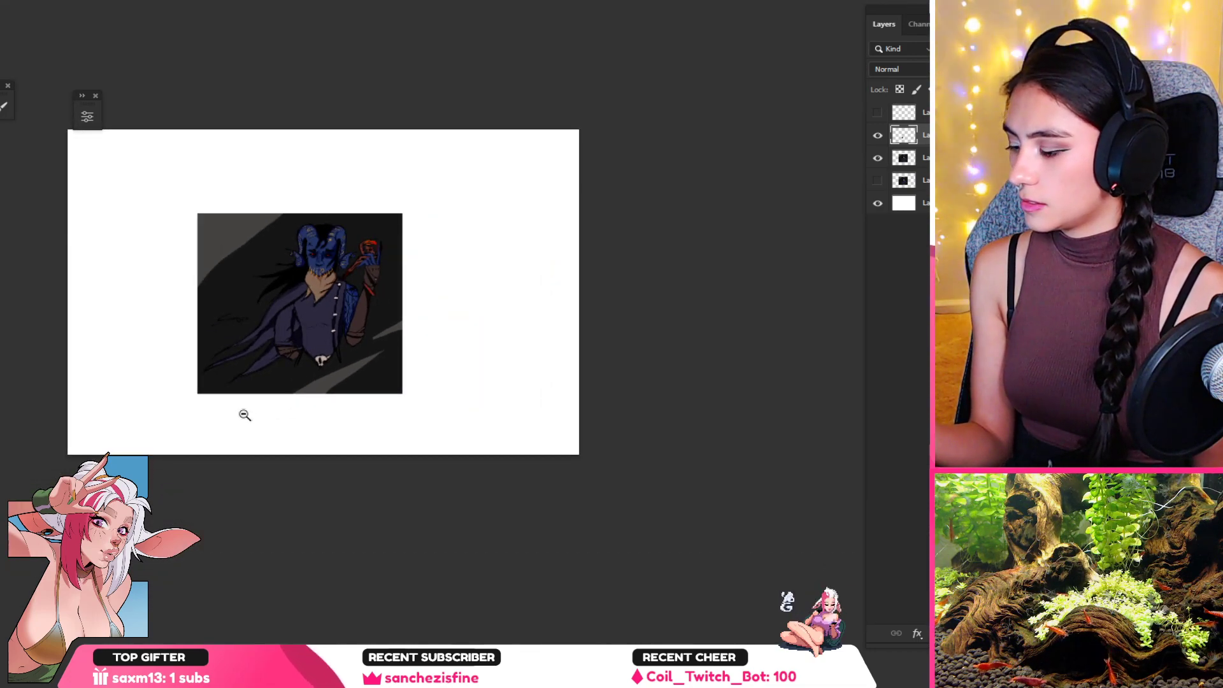
{"action": "left_click_drag", "start_coordinate": [245, 416], "coordinate": [305, 437]}
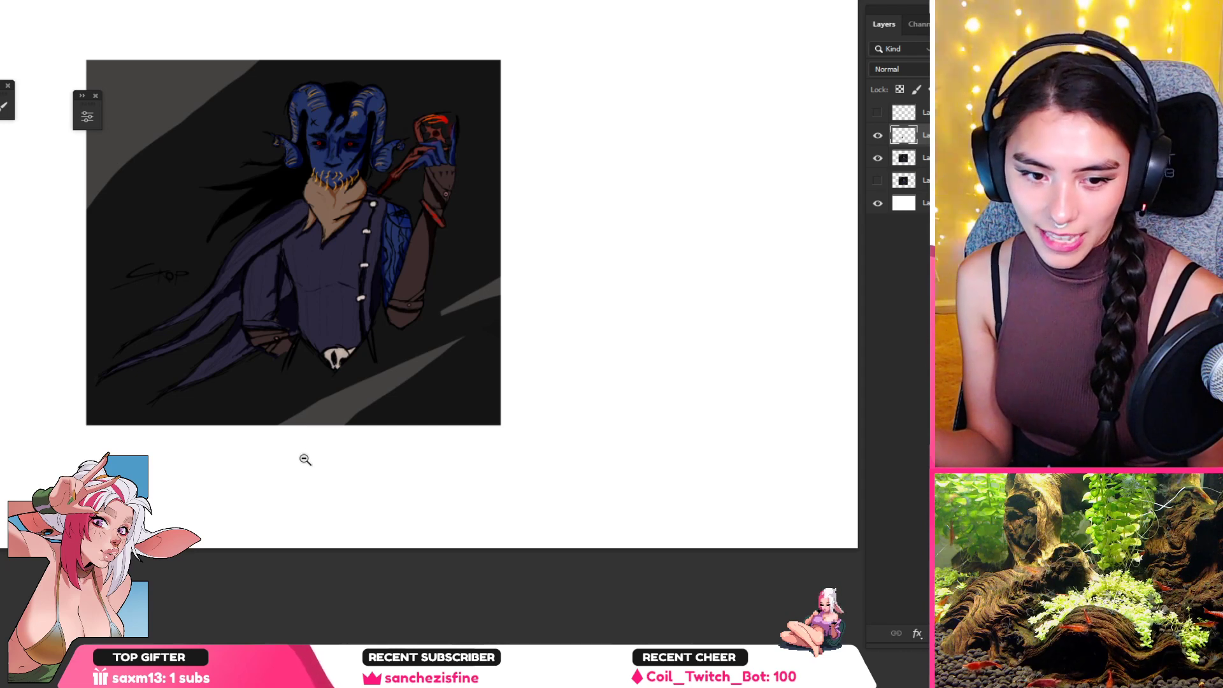
{"action": "key", "text": "ctrl"}
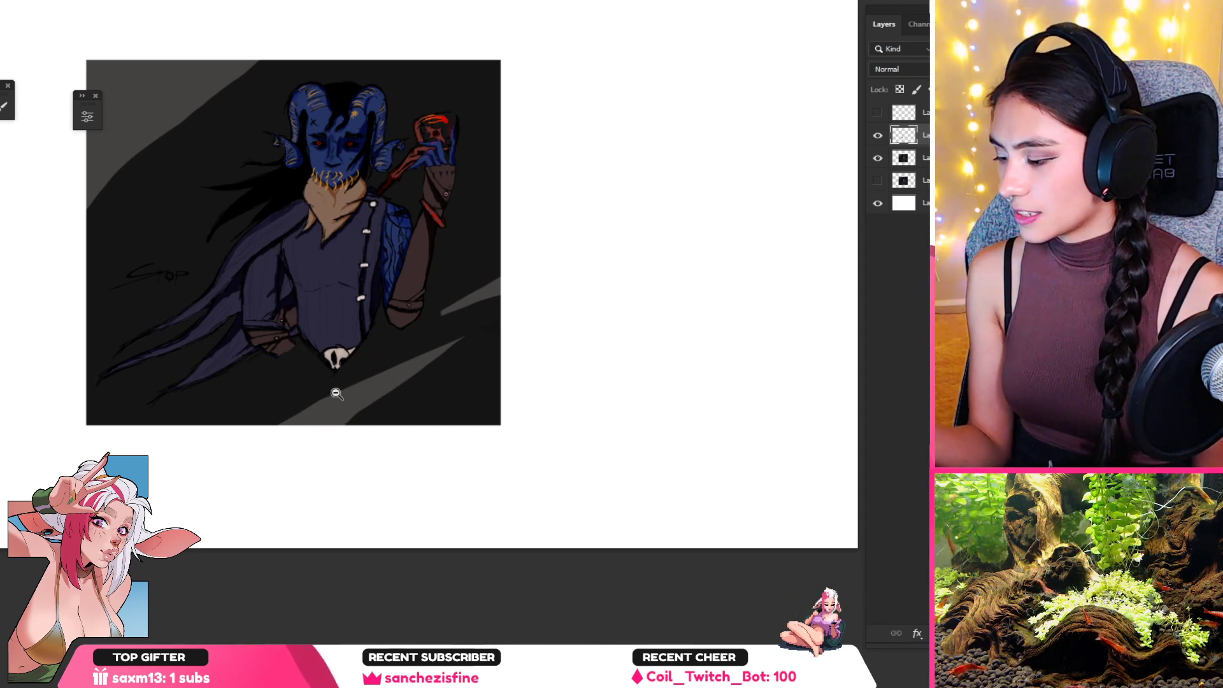
{"action": "left_click_drag", "start_coordinate": [336, 394], "coordinate": [362, 391]}
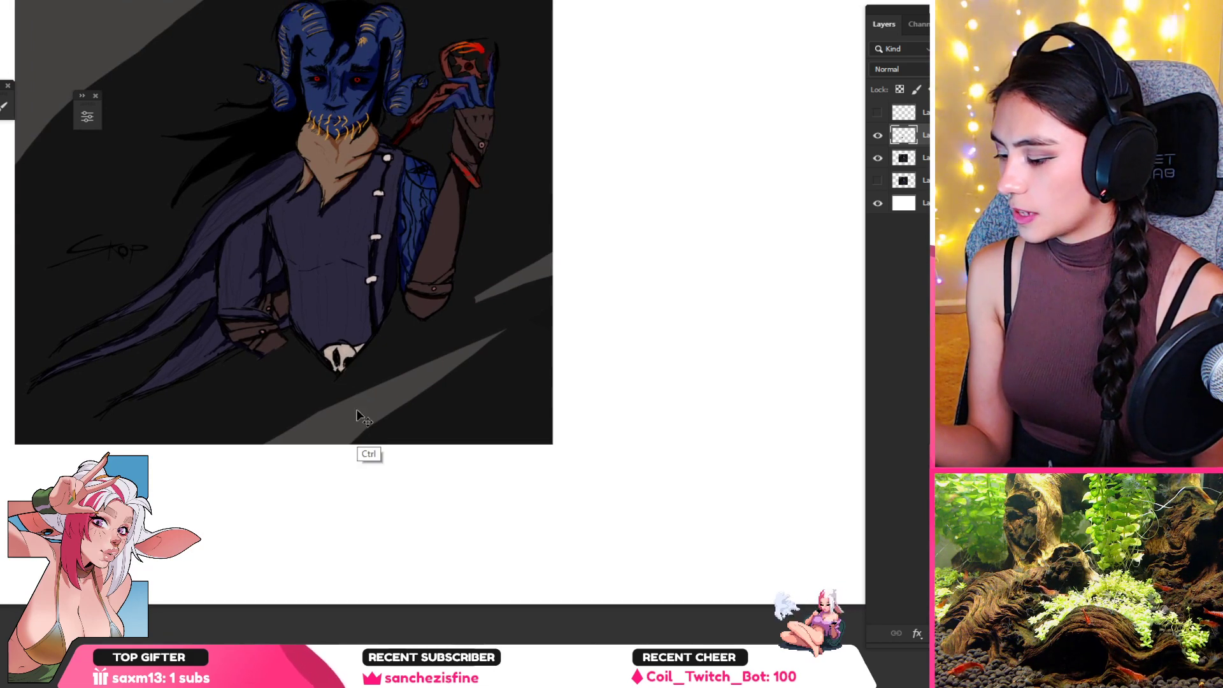
Step: Paint the cloak over the lowered gloved hand and merge the paint layer into the artwork layer
{"action": "left_click_drag", "start_coordinate": [355, 412], "coordinate": [372, 439]}
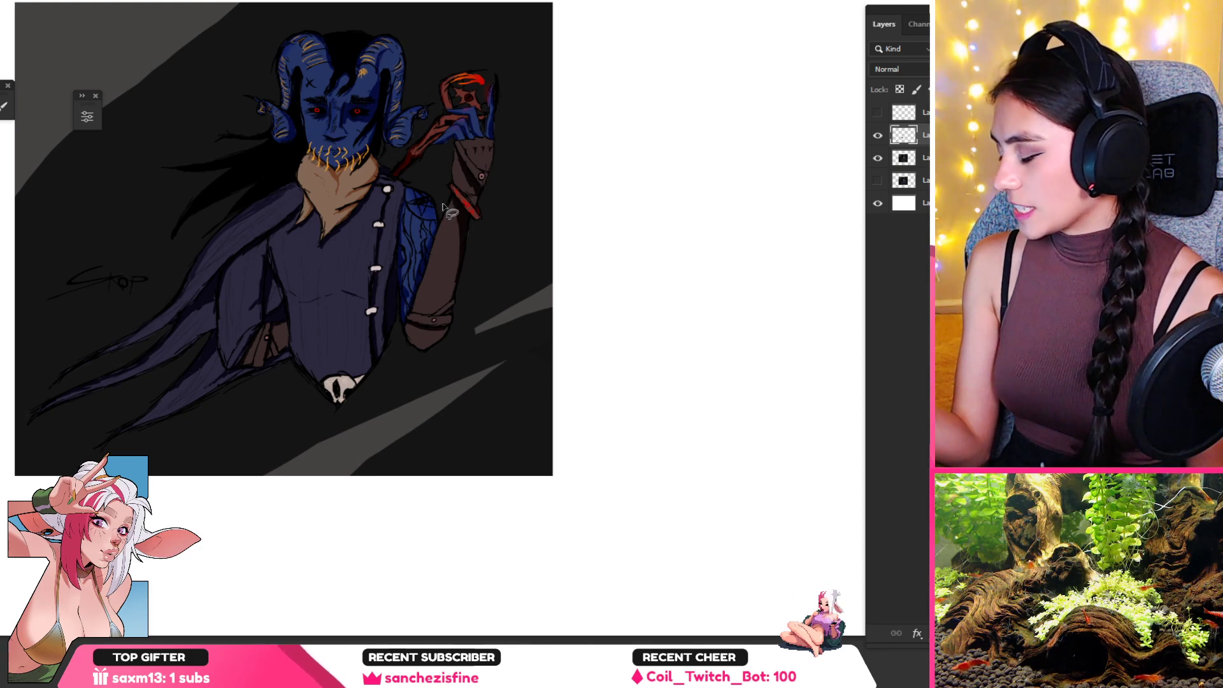
{"action": "key", "text": "ctrl+z"}
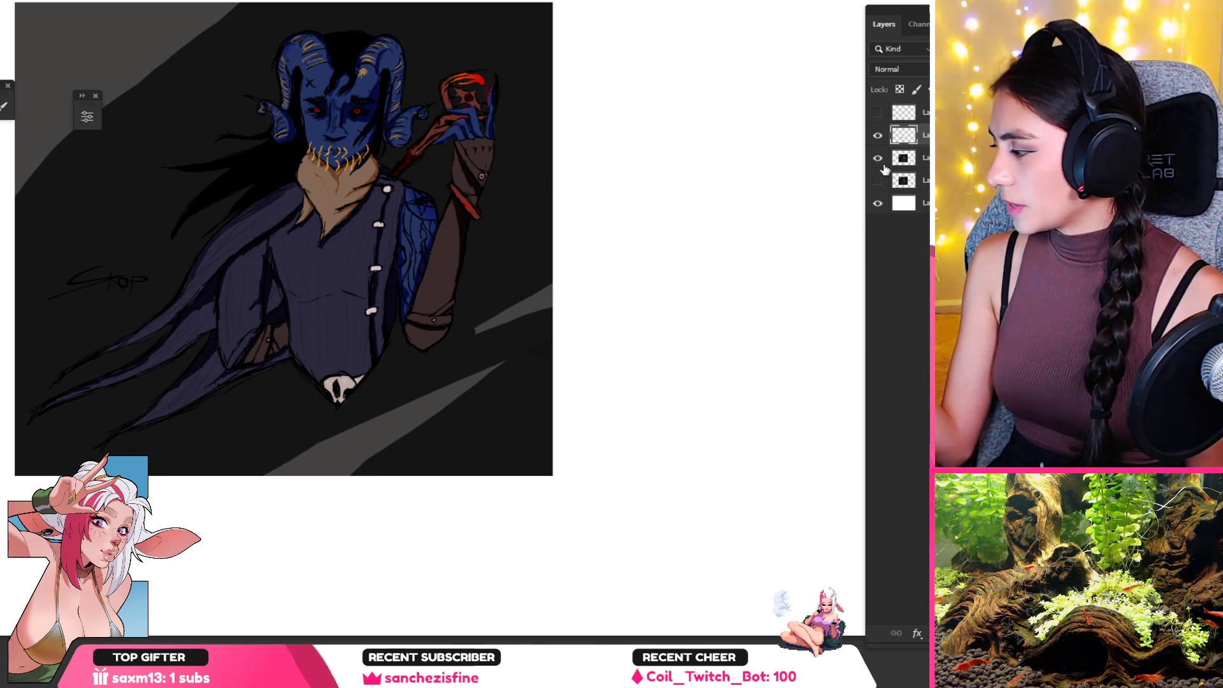
{"action": "key", "text": "ctrl+z"}
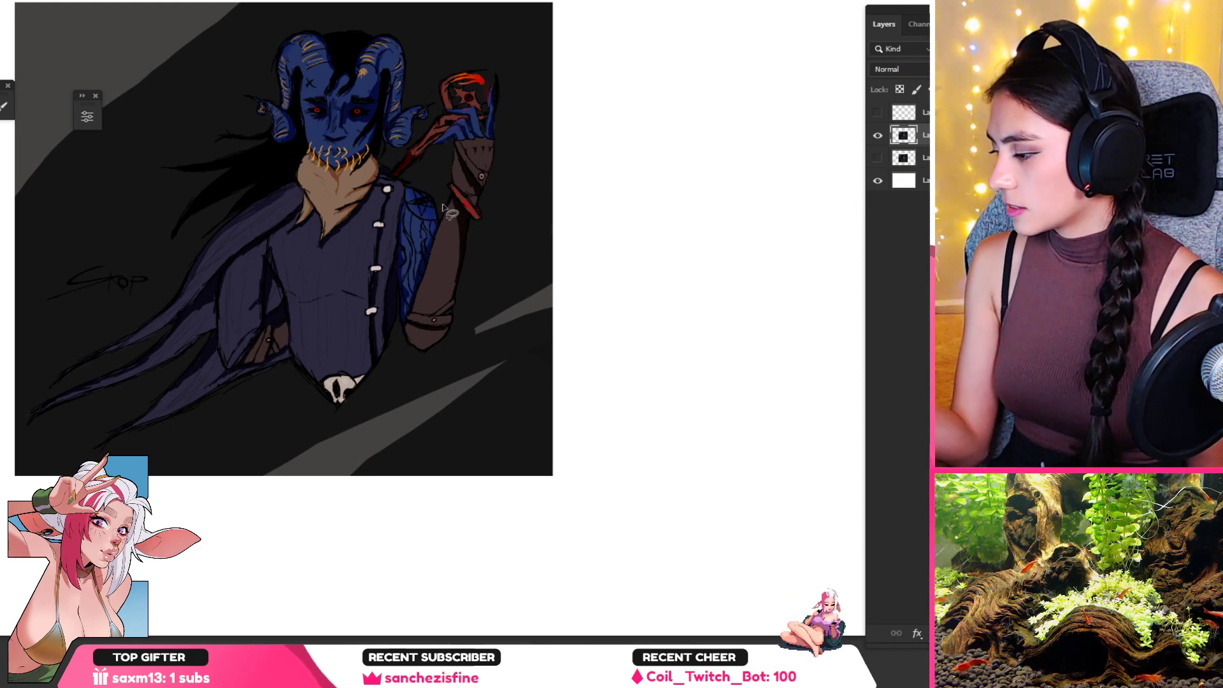
Step: Lasso the raised hand with the skull glass and the upper part of its forearm
{"action": "mouse_move", "coordinate": [442, 206]}
{"action": "left_mouse_down"}
{"action": "mouse_move", "coordinate": [434, 272]}
{"action": "mouse_move", "coordinate": [512, 218]}
{"action": "mouse_move", "coordinate": [522, 95]}
{"action": "mouse_move", "coordinate": [503, 44]}
{"action": "mouse_move", "coordinate": [470, 45]}
{"action": "mouse_move", "coordinate": [443, 64]}
{"action": "mouse_move", "coordinate": [428, 88]}
{"action": "mouse_move", "coordinate": [439, 112]}
{"action": "left_mouse_up"}
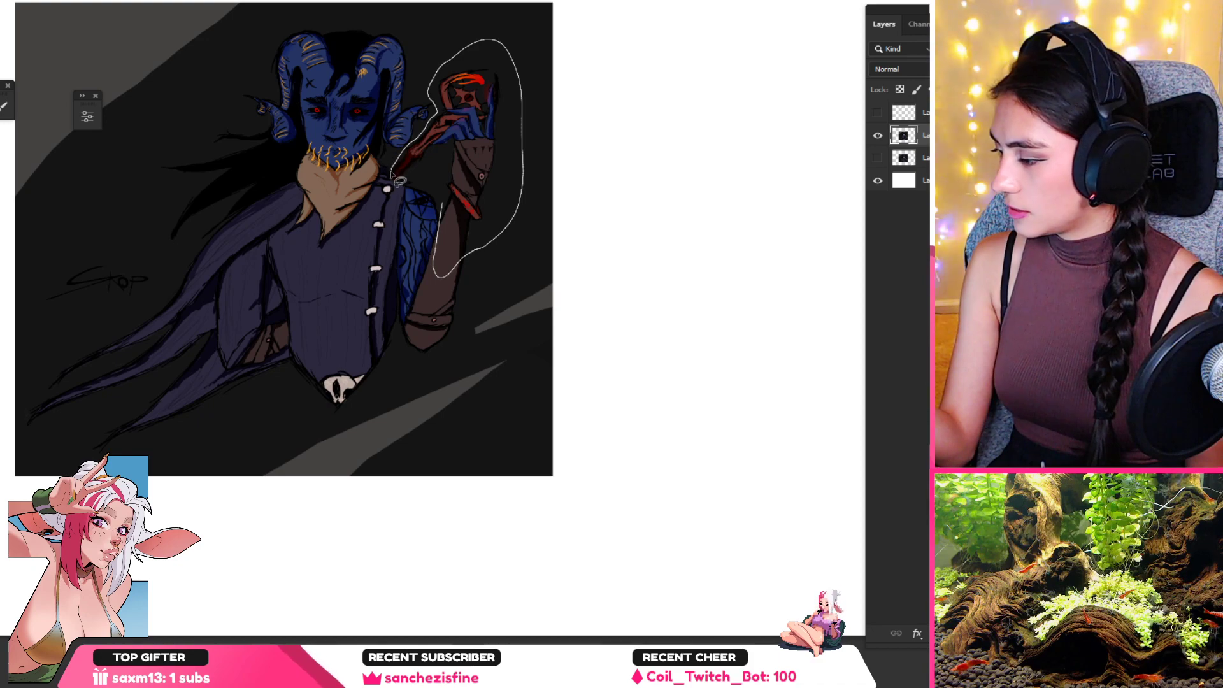
{"action": "left_click_drag", "start_coordinate": [429, 167], "coordinate": [408, 175]}
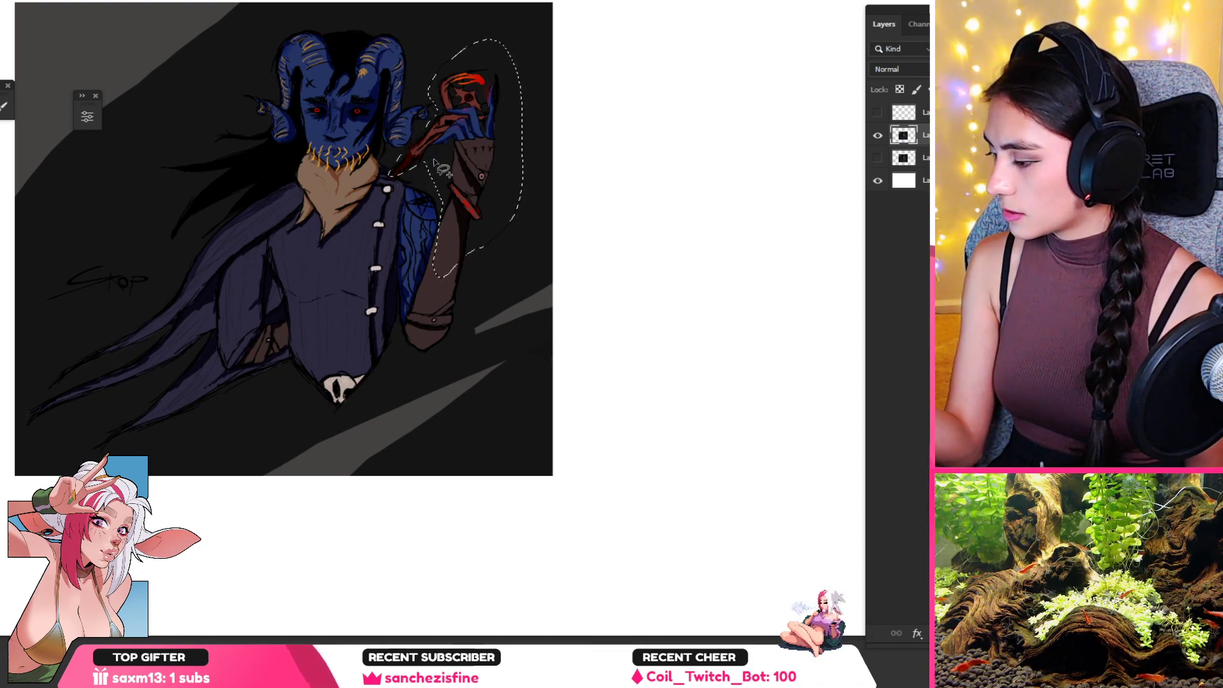
{"action": "key", "text": "ctrl"}
{"action": "key", "text": "ctrl+t"}
{"action": "key", "text": "Escape"}
{"action": "left_click_drag", "start_coordinate": [408, 198], "coordinate": [297, 285]}
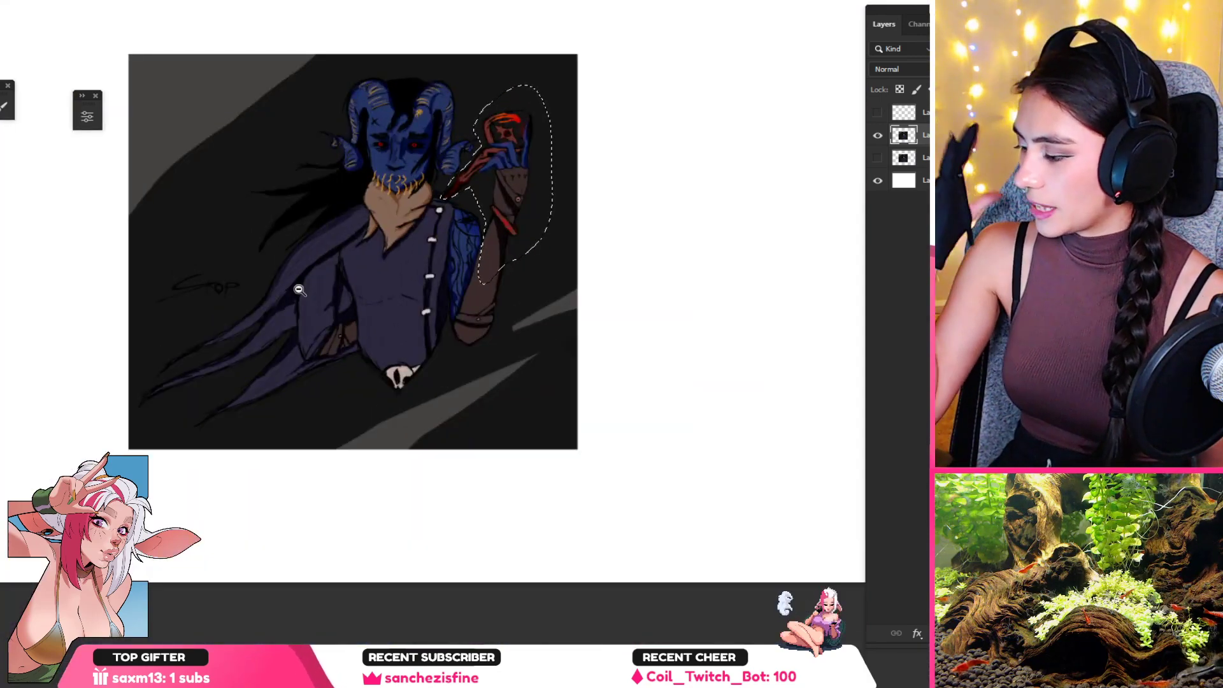
{"action": "mouse_move", "coordinate": [573, 252]}
{"action": "left_mouse_down"}
{"action": "mouse_move", "coordinate": [533, 219]}
{"action": "mouse_move", "coordinate": [482, 212]}
{"action": "left_mouse_up"}
{"action": "key", "text": "ctrl+t"}
{"action": "key", "text": "Escape"}
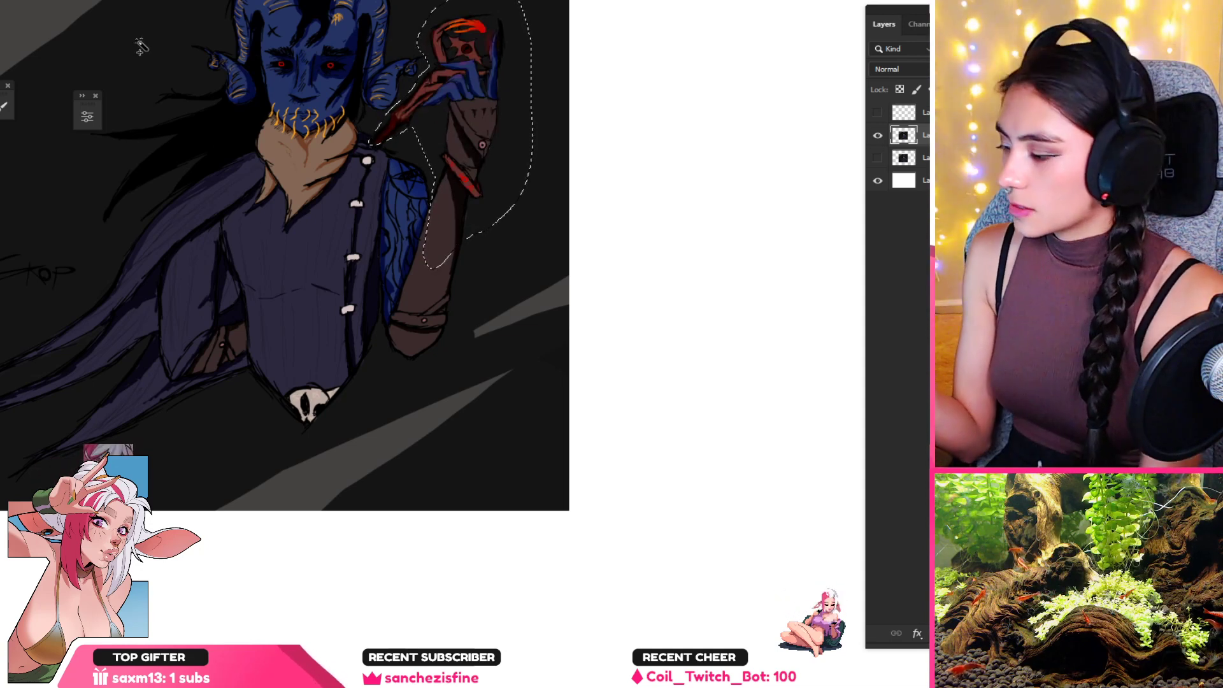
Step: Subtract the dark background from the selection and copy the raised hand and forearm onto a new layer
{"action": "left_click", "coordinate": [429, 128], "text": "alt"}
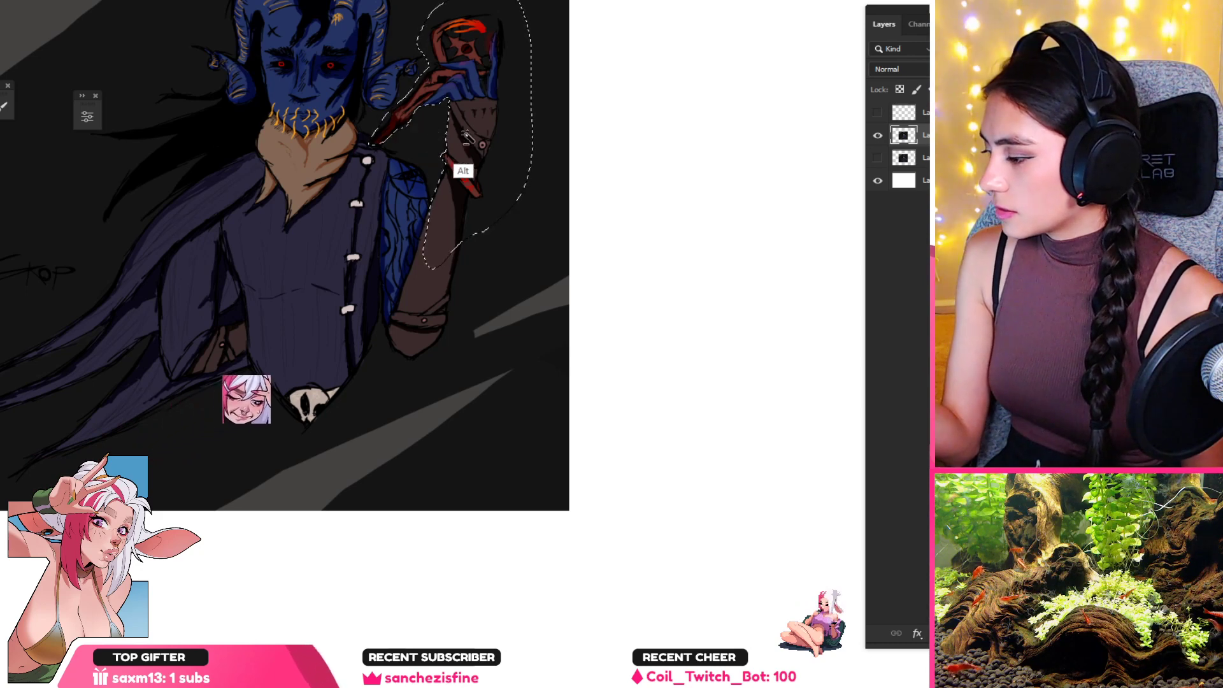
{"action": "left_click_drag", "start_coordinate": [414, 89], "coordinate": [431, 118]}
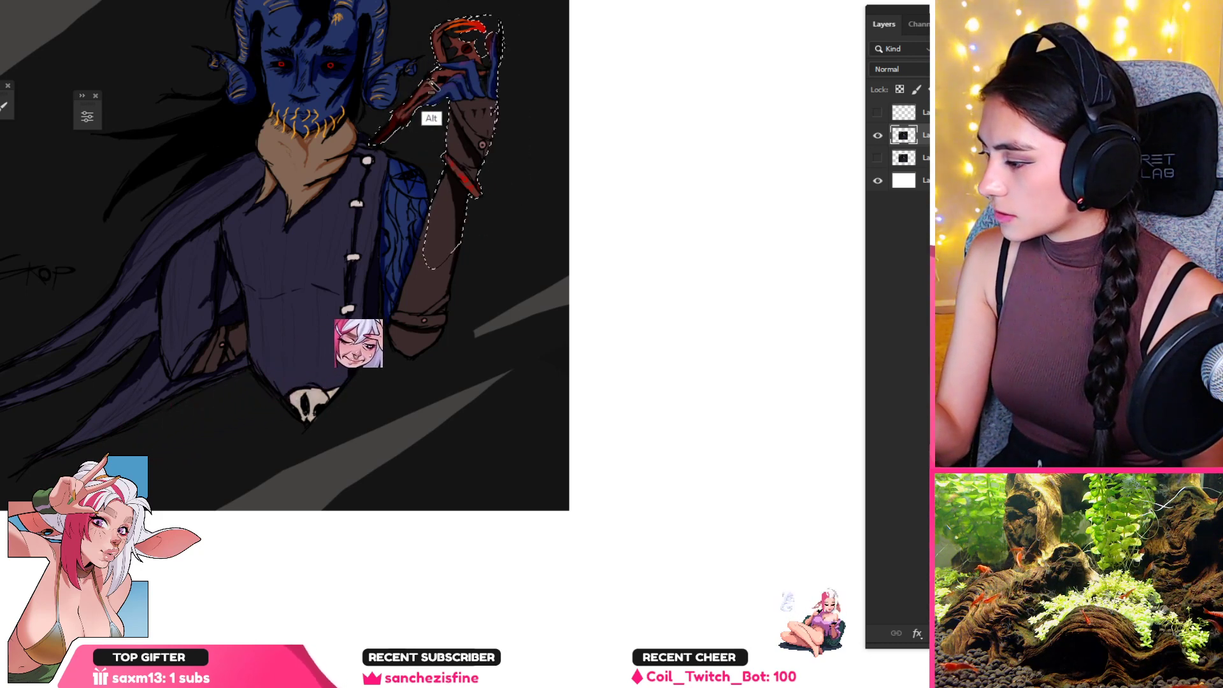
{"action": "key", "text": "ctrl+j"}
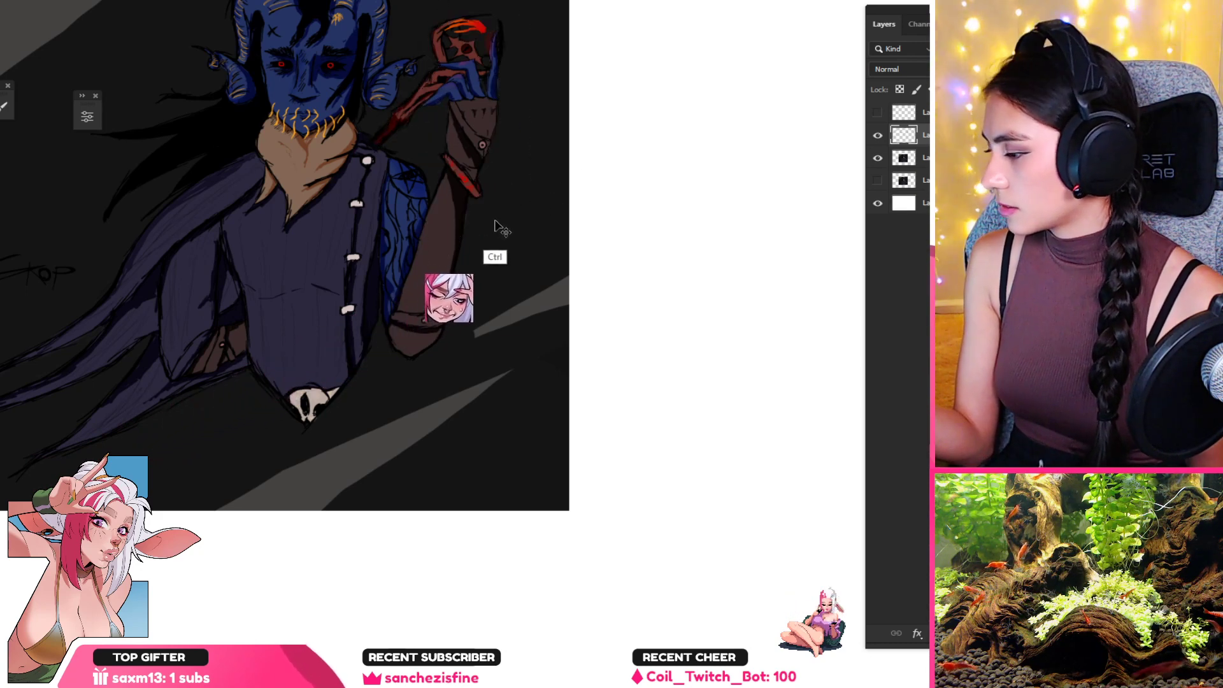
Step: Move the copied hand and forearm slightly down and toward the body
{"action": "key", "text": "ctrl+t"}
{"action": "left_click_drag", "start_coordinate": [475, 216], "coordinate": [468, 247]}
{"action": "key", "text": "Return"}
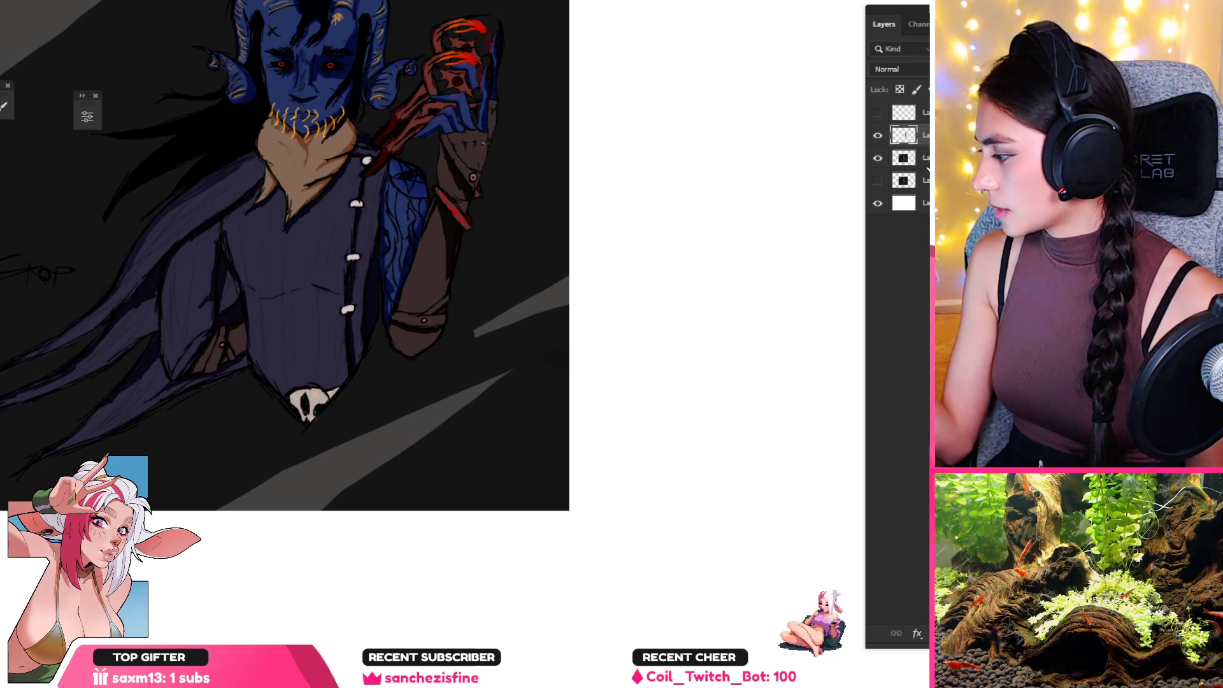
Step: Paint out the old raised hand on the artwork layer with the sampled dark background colour
{"action": "left_click", "coordinate": [906, 158]}
{"action": "left_click", "coordinate": [532, 190], "text": "alt"}
{"action": "key", "text": "bracketright"}
{"action": "key", "text": "bracketright"}
{"action": "key", "text": "bracketright"}
{"action": "key", "text": "bracketright"}
{"action": "key", "text": "bracketright"}
{"action": "mouse_move", "coordinate": [487, 215]}
{"action": "left_mouse_down"}
{"action": "mouse_move", "coordinate": [489, 45]}
{"action": "mouse_move", "coordinate": [460, 50]}
{"action": "mouse_move", "coordinate": [452, 112]}
{"action": "mouse_move", "coordinate": [489, 92]}
{"action": "left_mouse_up"}
{"action": "key", "text": "bracketleft"}
{"action": "key", "text": "bracketleft"}
{"action": "key", "text": "bracketleft"}
{"action": "key", "text": "bracketleft"}
{"action": "key", "text": "bracketleft"}
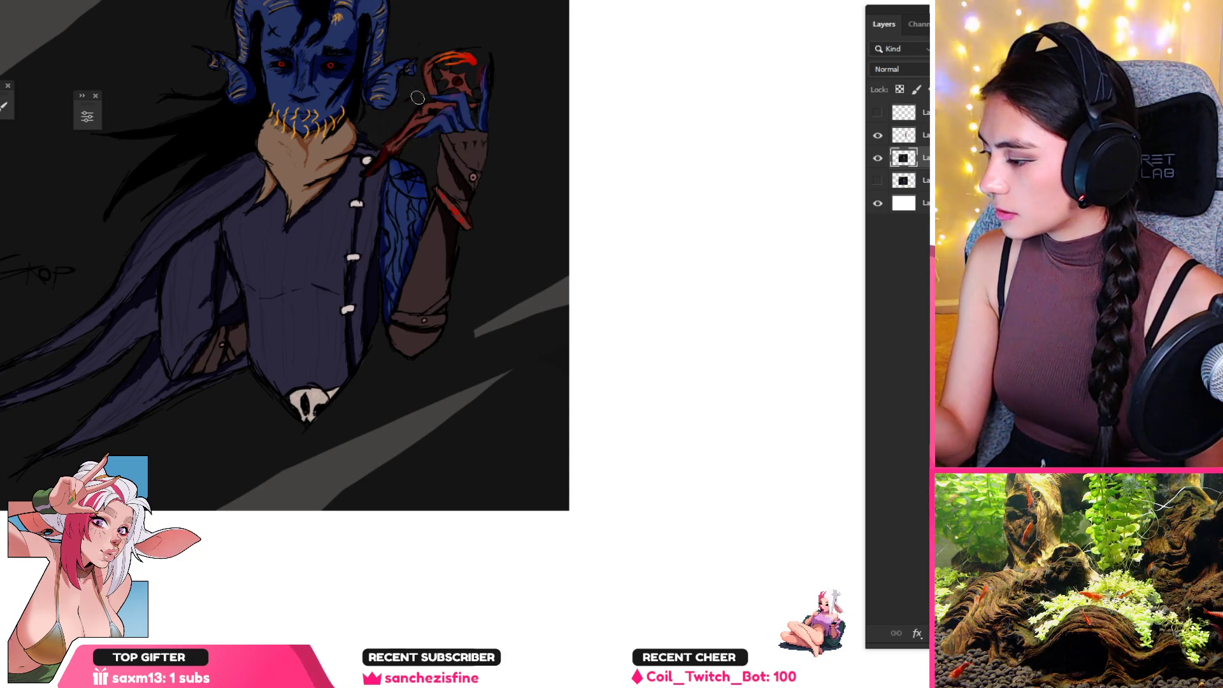
Step: Rotate the copied hand layer about -2° around a pivot on the lower forearm
{"action": "key", "text": "ctrl+space"}
{"action": "mouse_move", "coordinate": [479, 235]}
{"action": "left_mouse_down"}
{"action": "mouse_move", "coordinate": [411, 258]}
{"action": "mouse_move", "coordinate": [481, 277]}
{"action": "left_mouse_up"}
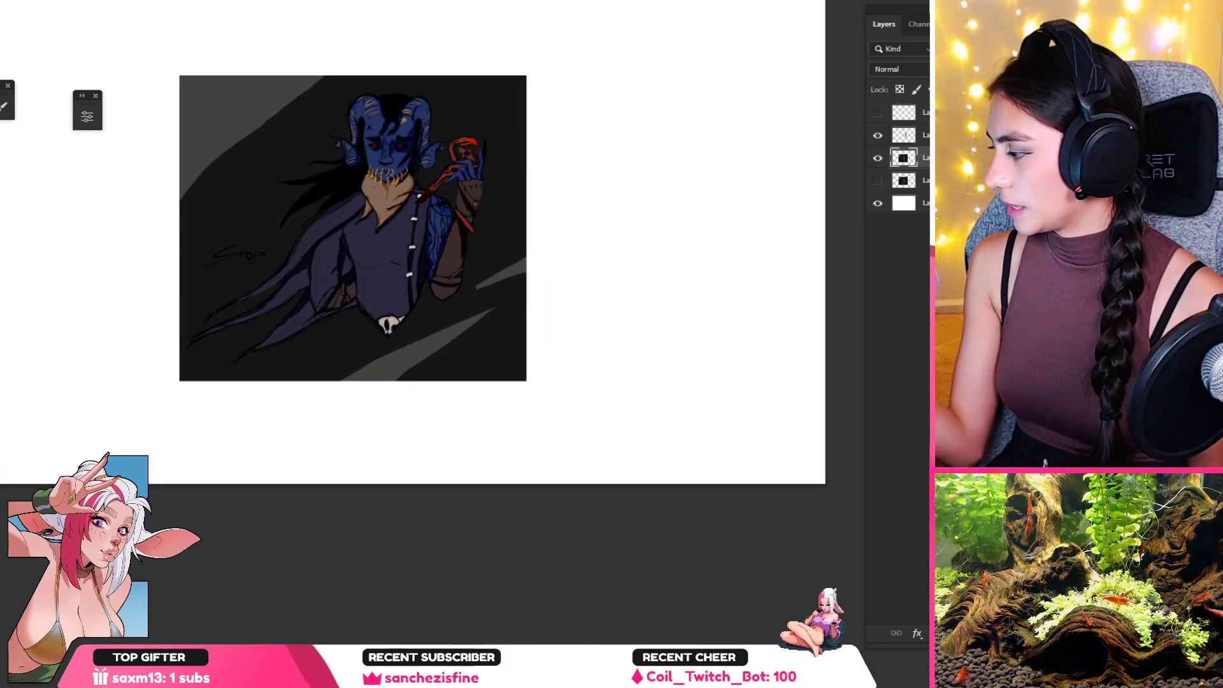
{"action": "scroll", "coordinate": [462, 209], "scroll_direction": "up", "scroll_amount": 2}
{"action": "key", "text": "ctrl+t"}
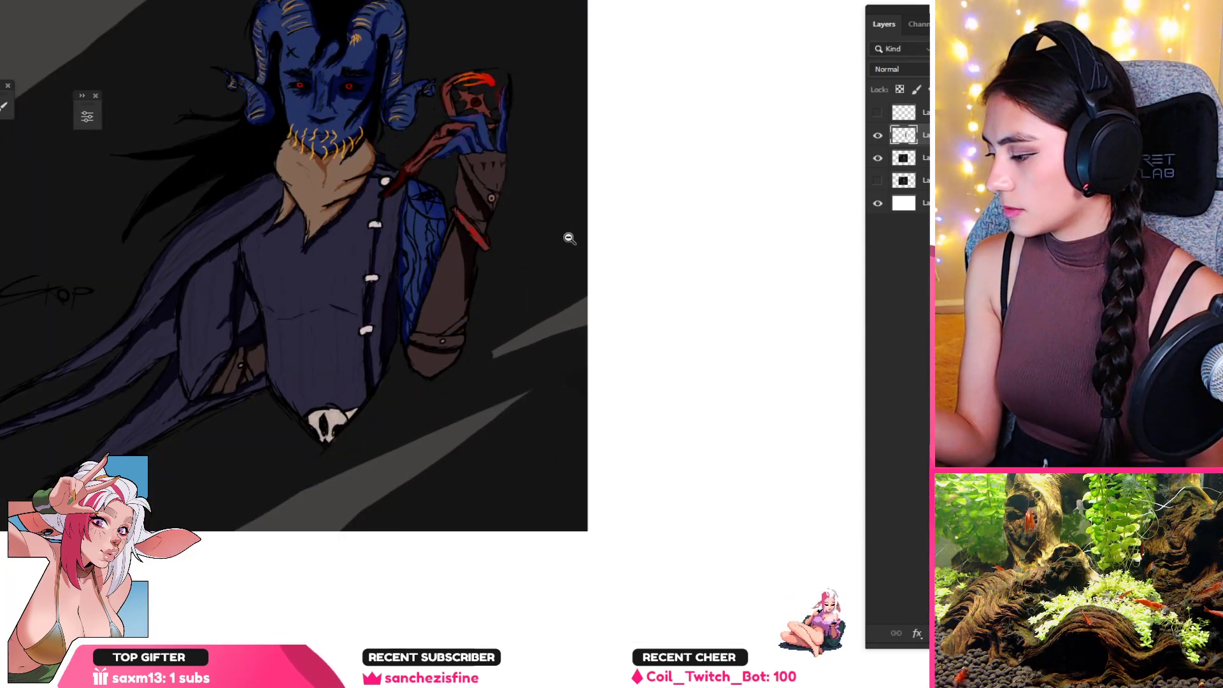
{"action": "left_click_drag", "start_coordinate": [450, 233], "coordinate": [444, 305]}
{"action": "key", "text": "ctrl+z"}
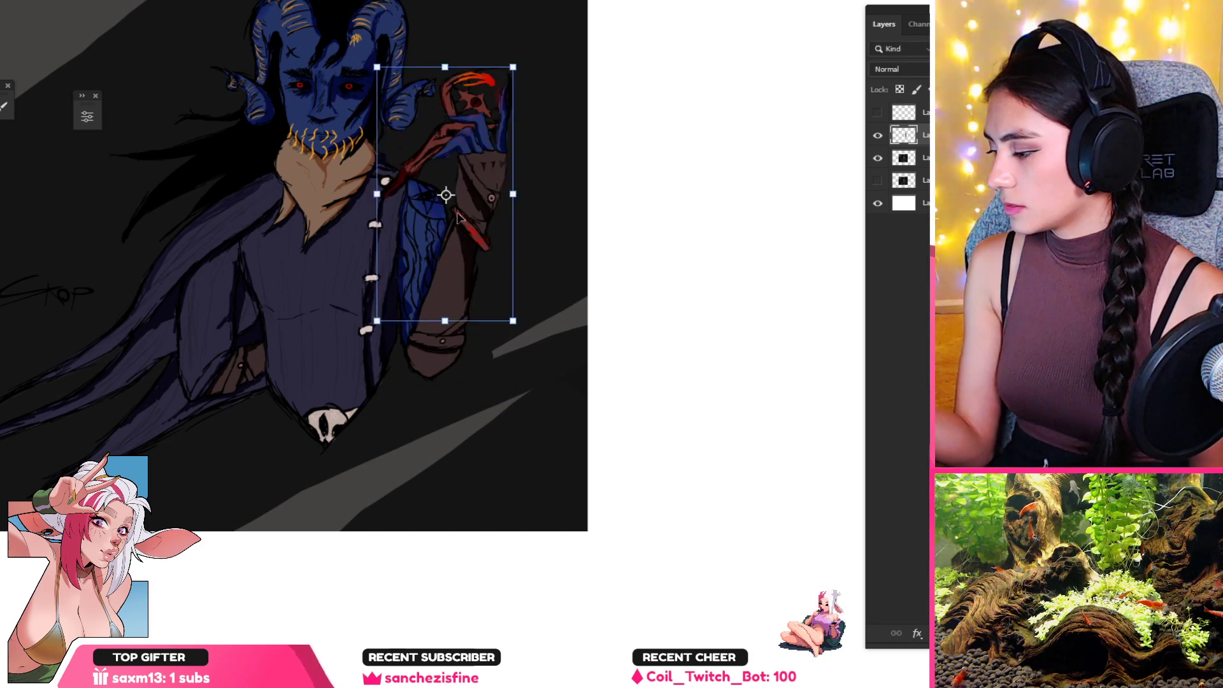
{"action": "left_click_drag", "start_coordinate": [587, 222], "coordinate": [604, 198]}
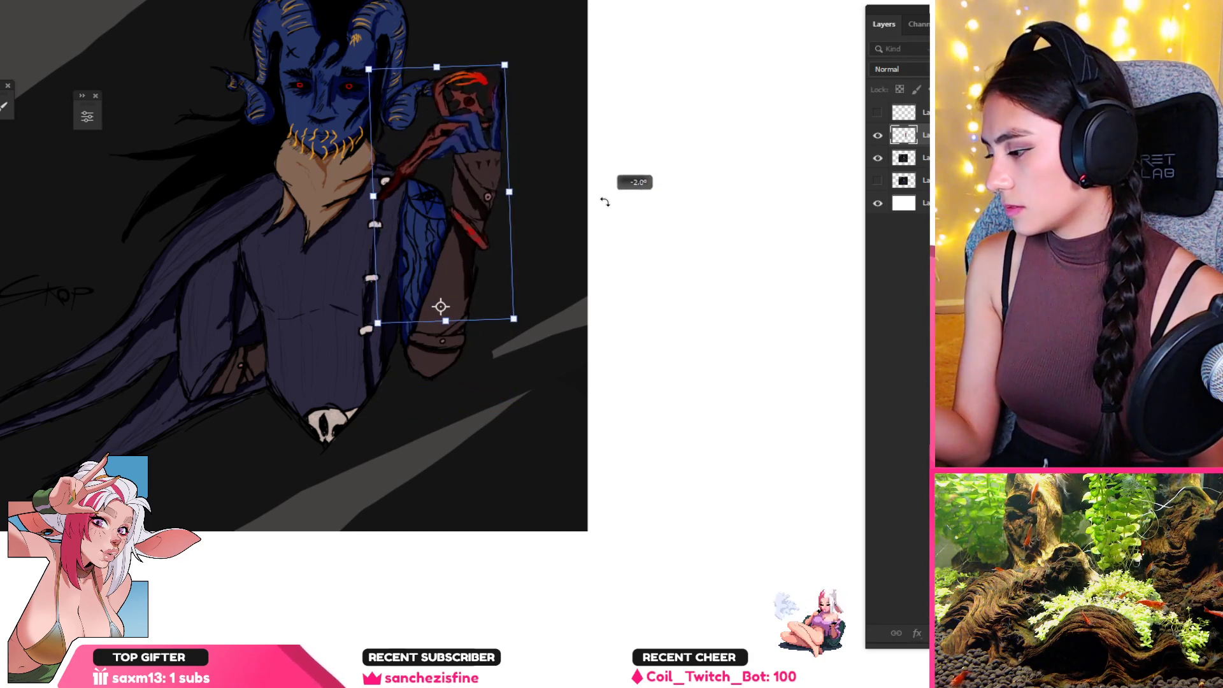
{"action": "key", "text": "Return"}
{"action": "key", "text": "ctrl+t"}
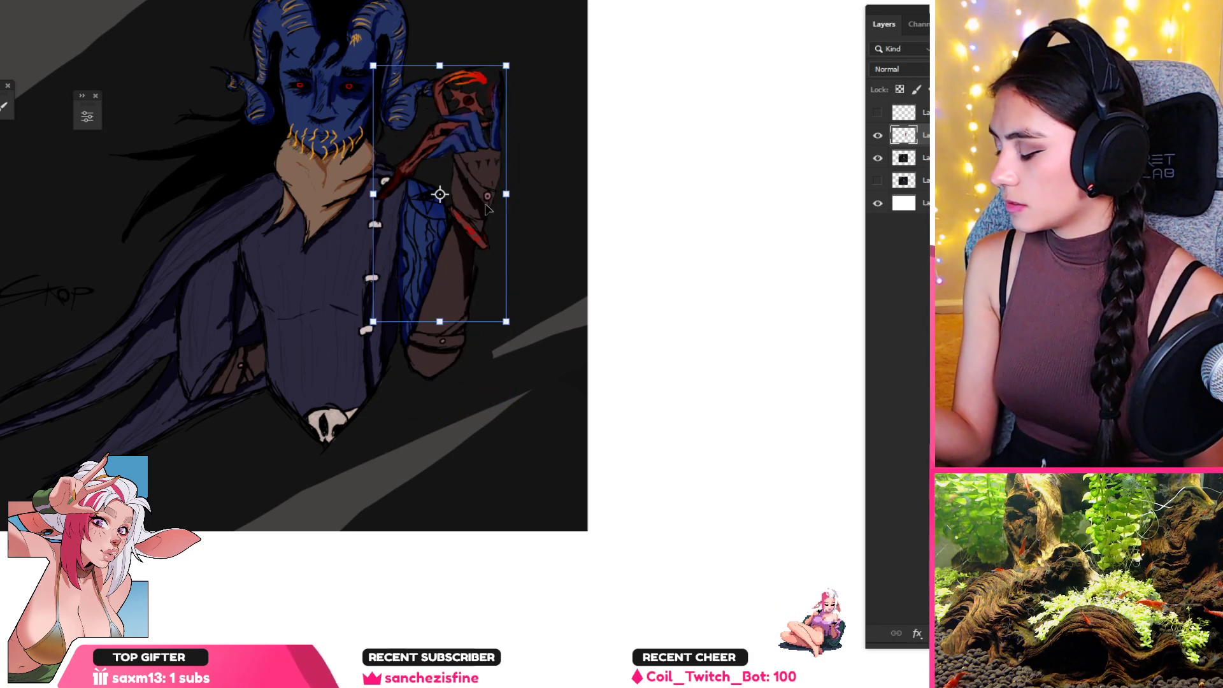
{"action": "key", "text": "Return"}
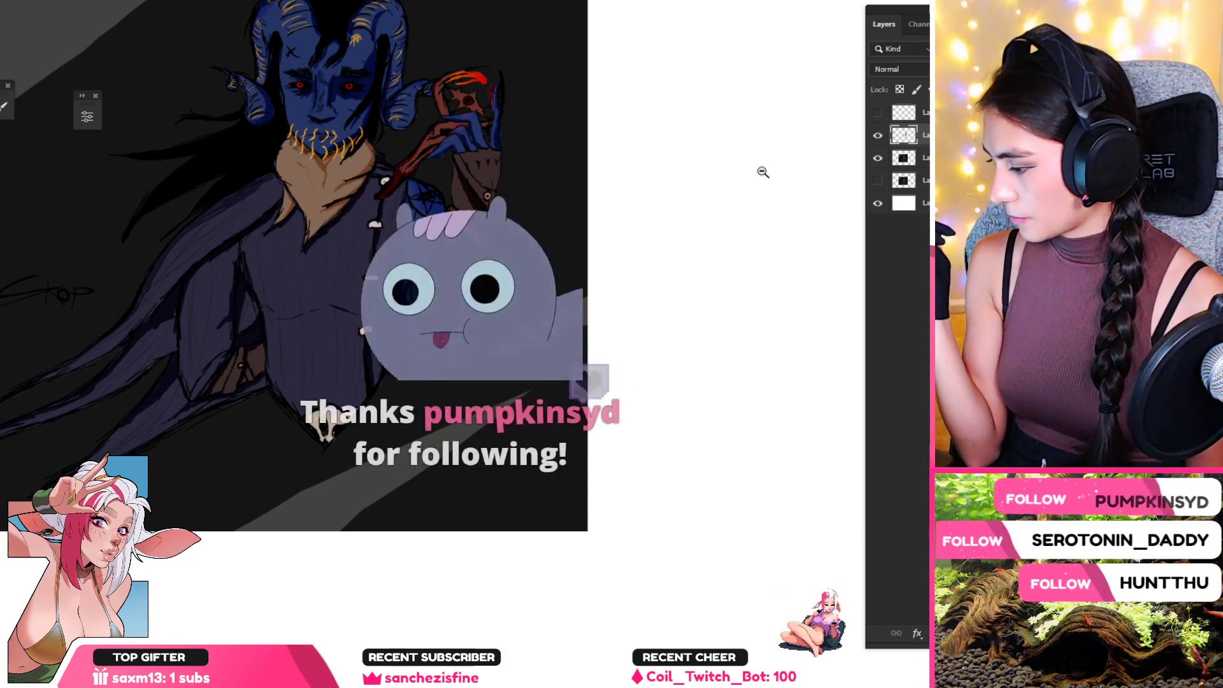
Step: Compare the drawing with and without the repositioned hand, and merge the hand layer down into the artwork layer
{"action": "left_click", "coordinate": [878, 136]}
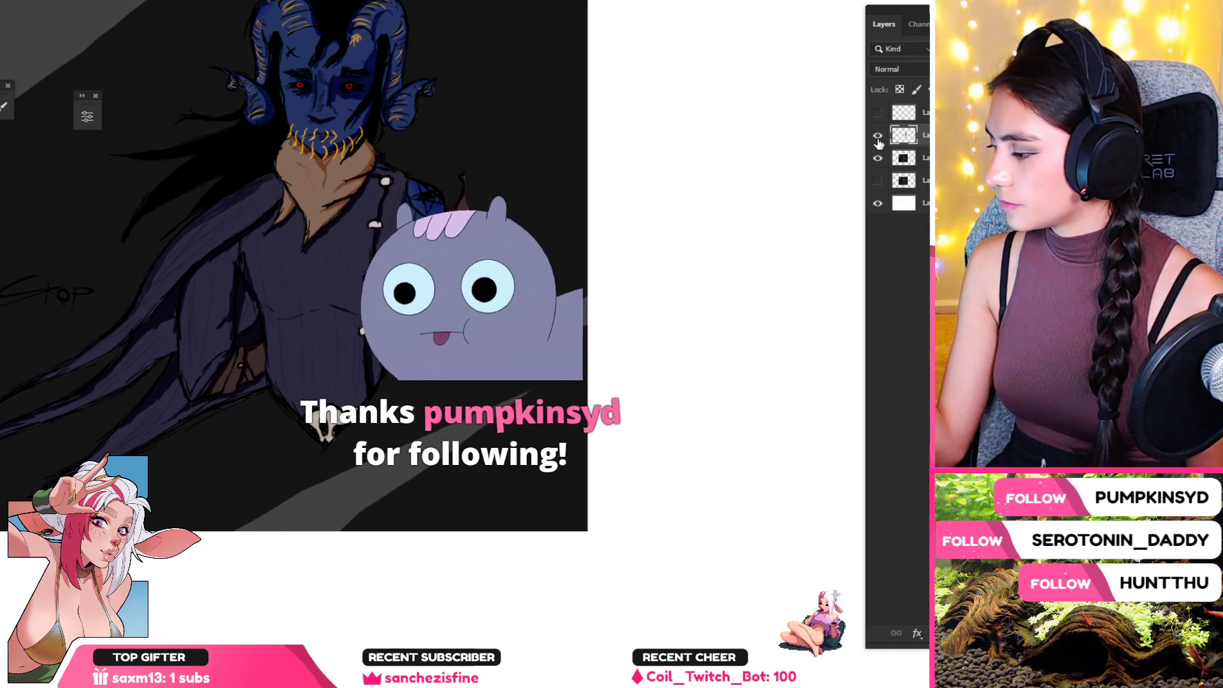
{"action": "left_click", "coordinate": [878, 137]}
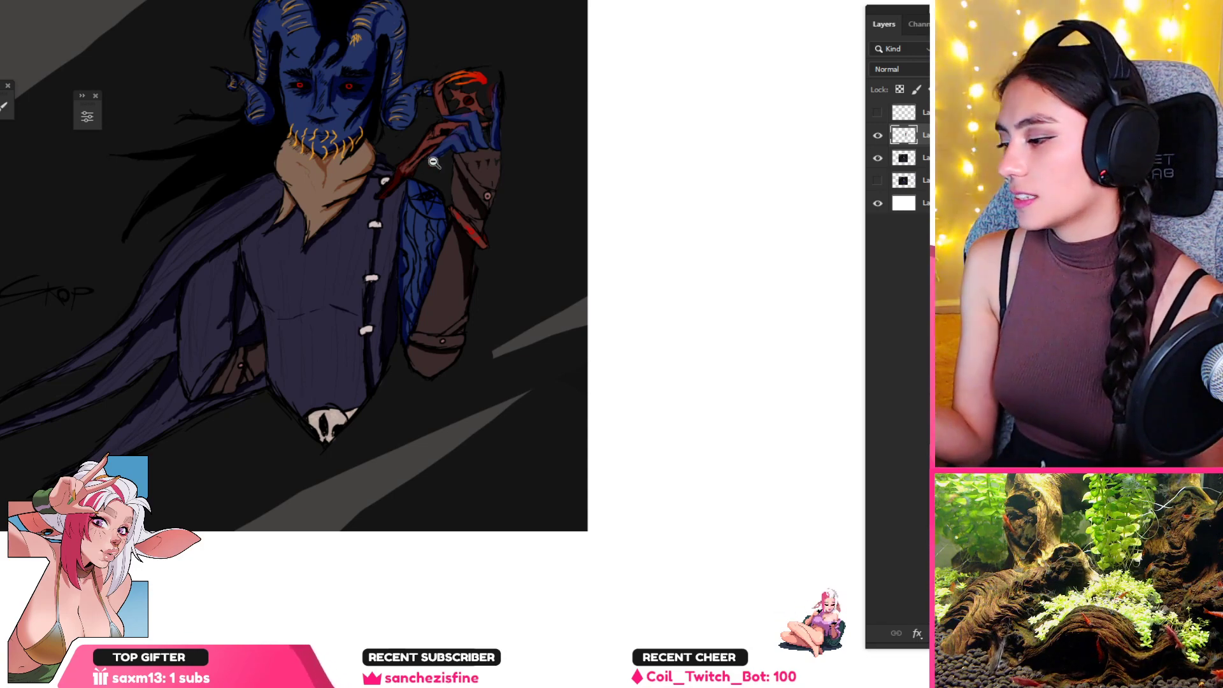
{"action": "left_click_drag", "start_coordinate": [332, 104], "coordinate": [351, 97]}
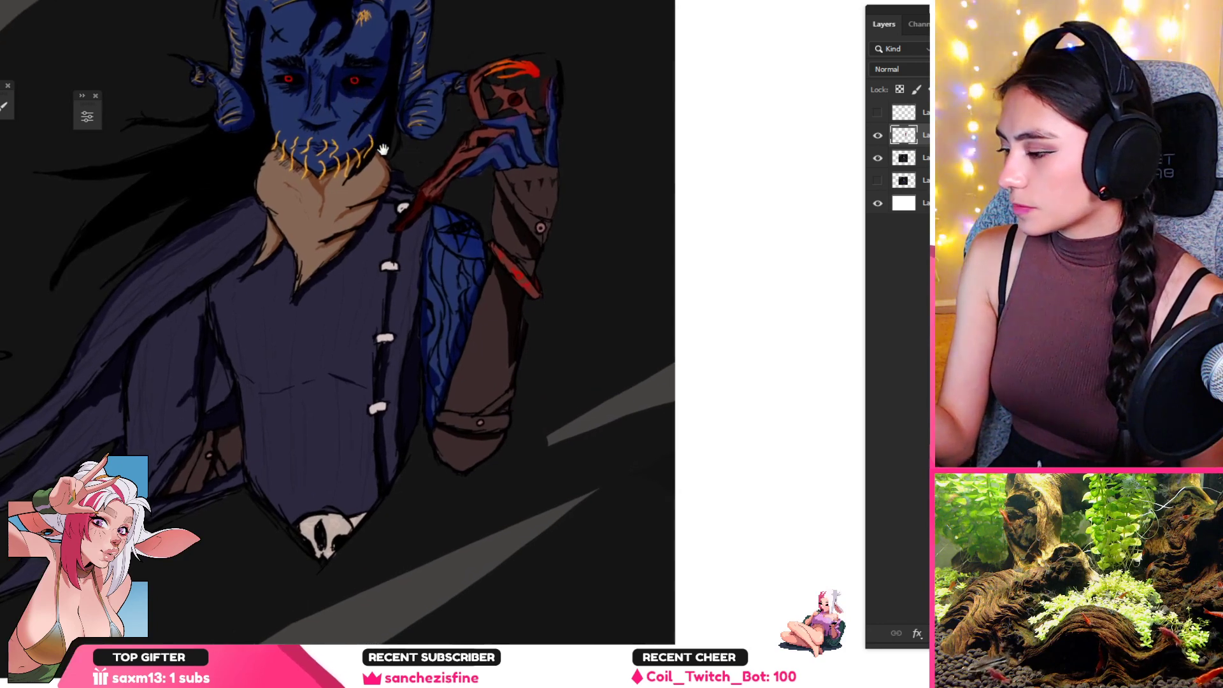
{"action": "left_click_drag", "start_coordinate": [383, 149], "coordinate": [495, 359]}
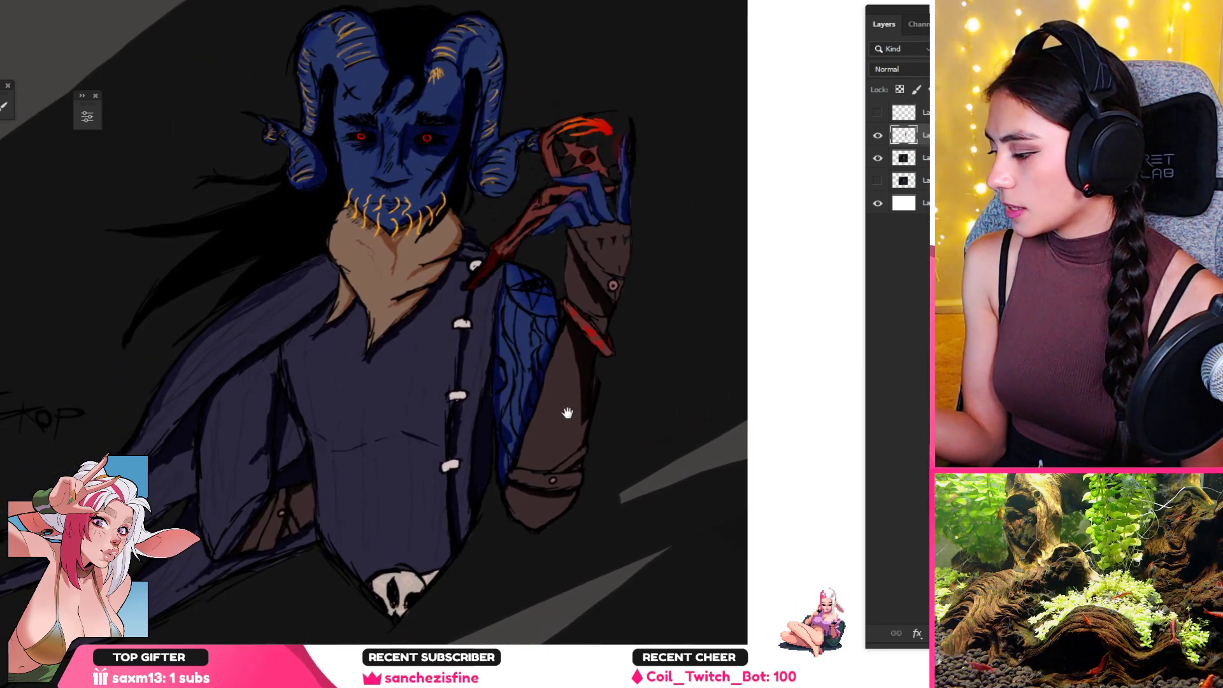
{"action": "left_click", "coordinate": [877, 136]}
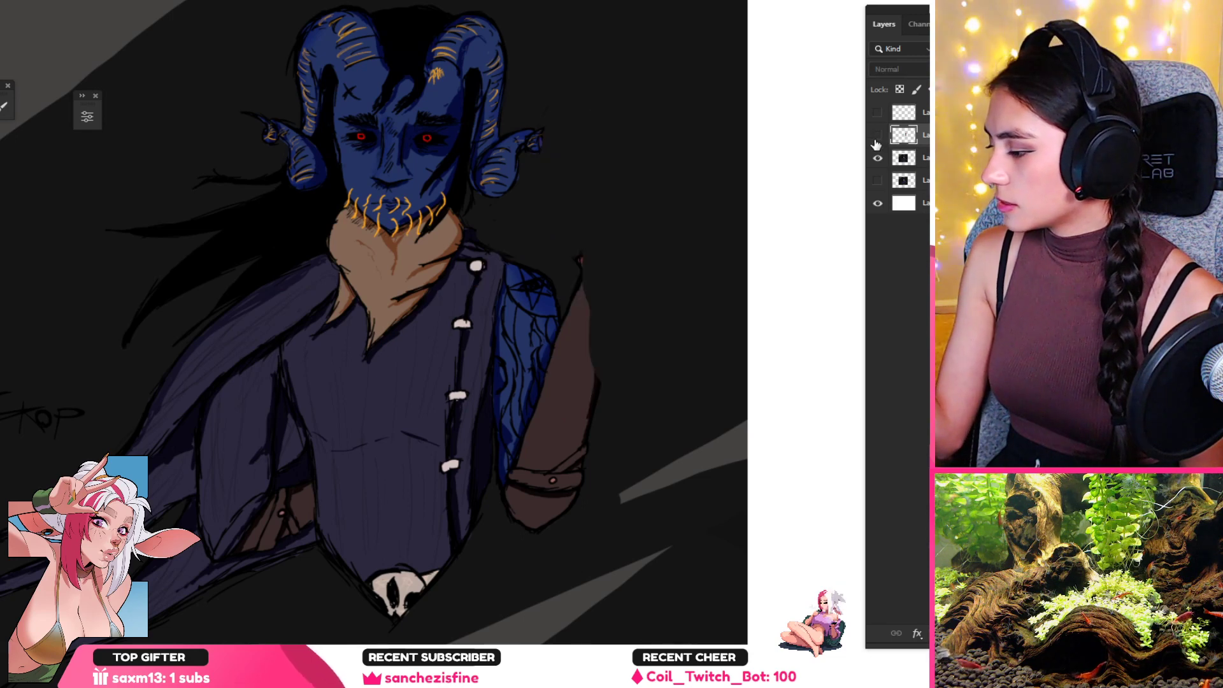
{"action": "left_click", "coordinate": [877, 136]}
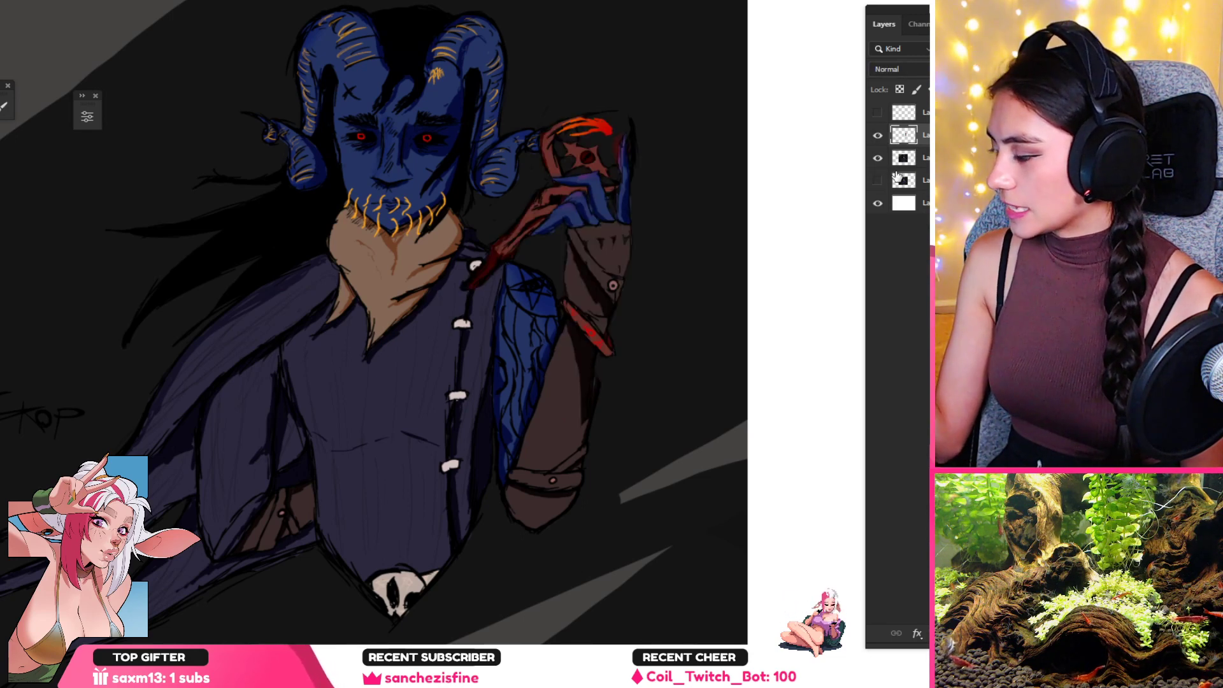
{"action": "left_click", "coordinate": [878, 136]}
{"action": "left_click", "coordinate": [878, 136]}
{"action": "left_click", "coordinate": [878, 135]}
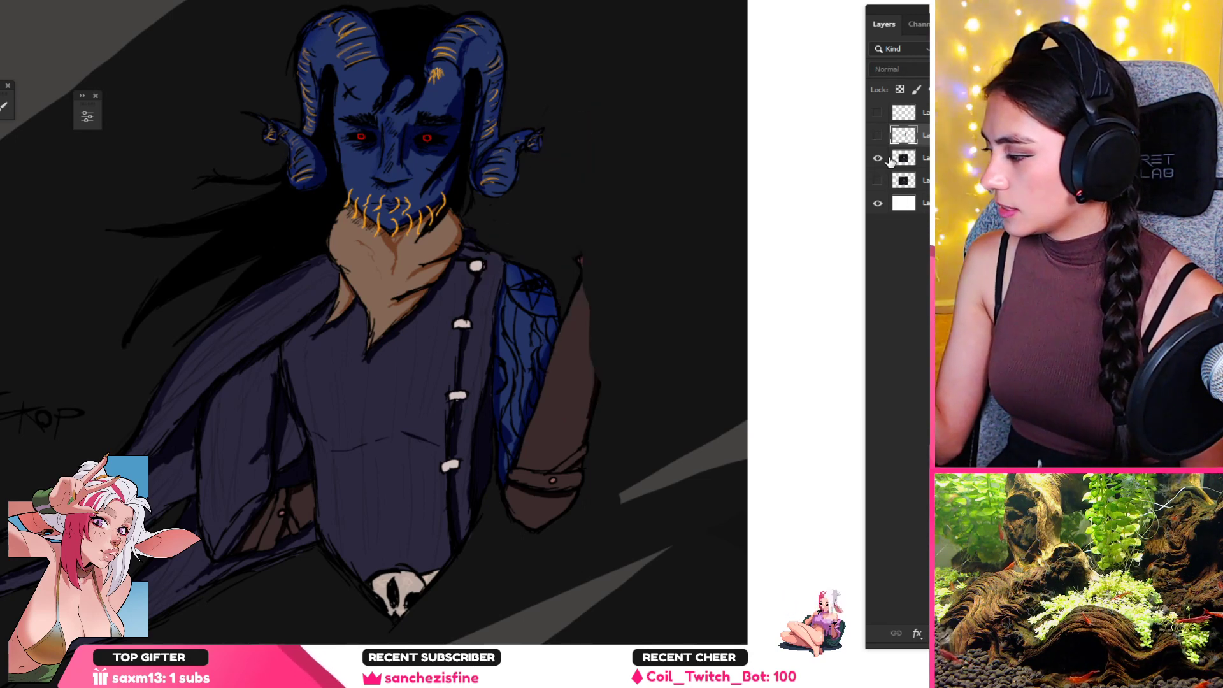
{"action": "left_click", "coordinate": [878, 136]}
{"action": "left_click", "coordinate": [879, 159]}
{"action": "left_click", "coordinate": [878, 158]}
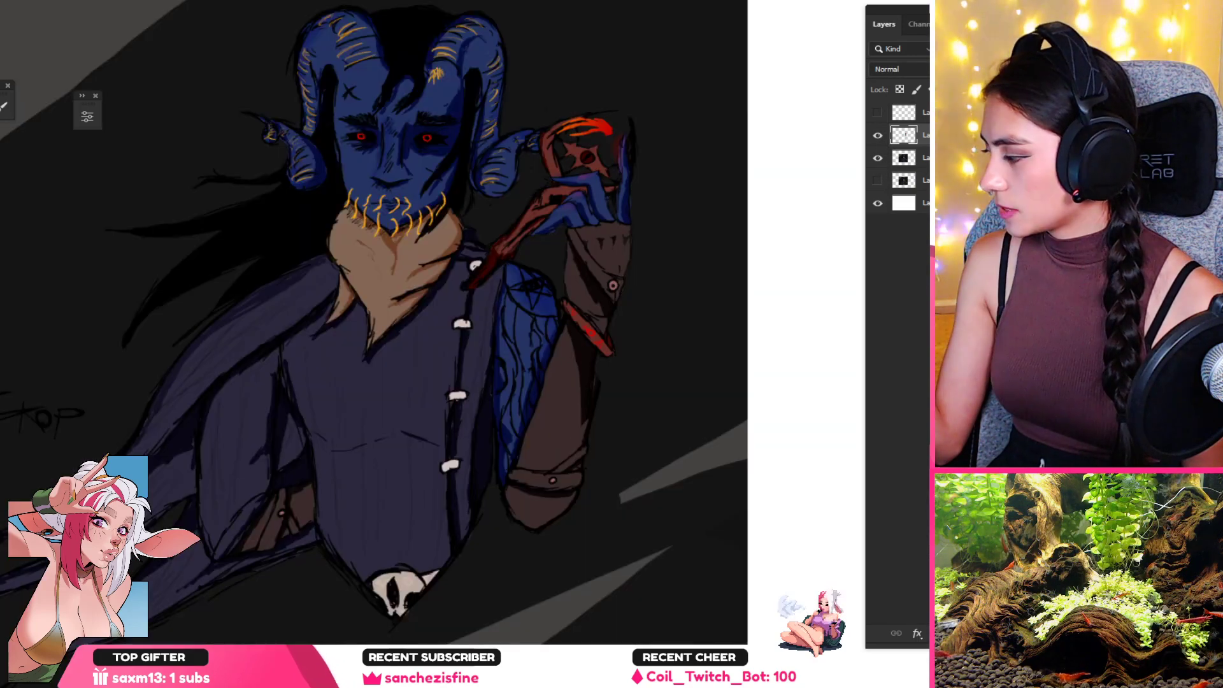
{"action": "key", "text": "ctrl+e"}
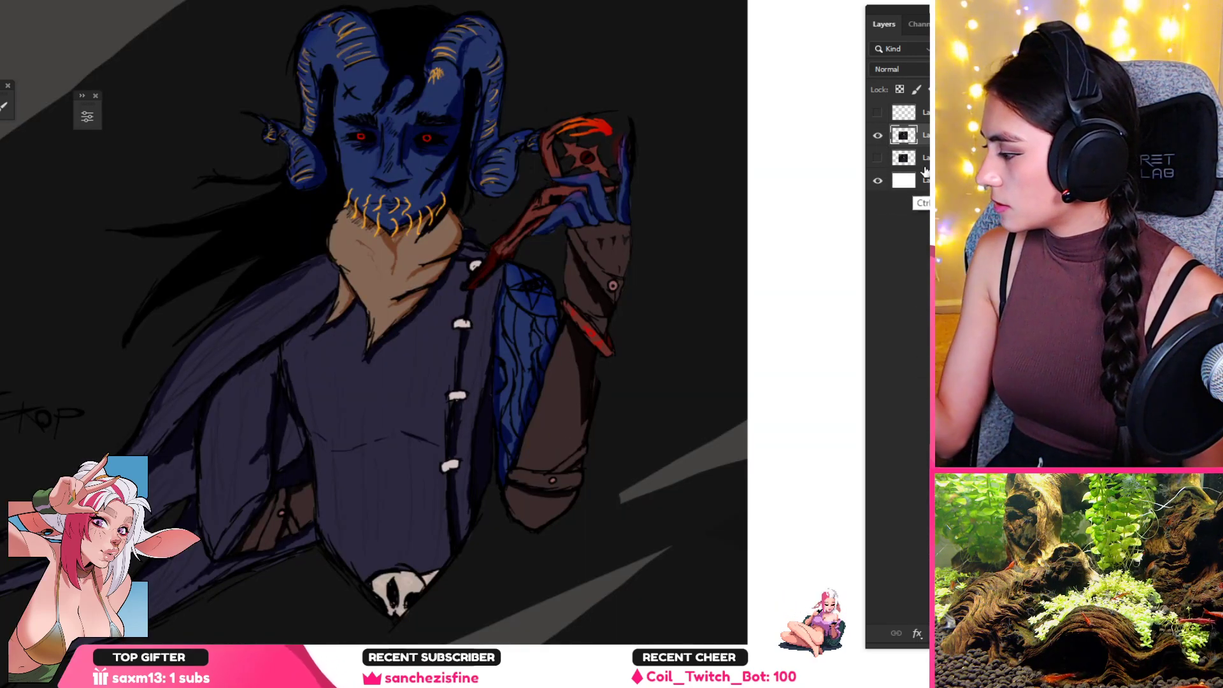
Step: Duplicate the hidden artwork version beneath and show the copy with the edited arm version hidden
{"action": "left_click", "coordinate": [920, 160]}
{"action": "key", "text": "ctrl+j"}
{"action": "left_click", "coordinate": [877, 160]}
{"action": "left_click", "coordinate": [878, 136]}
{"action": "key", "text": "ctrl+z"}
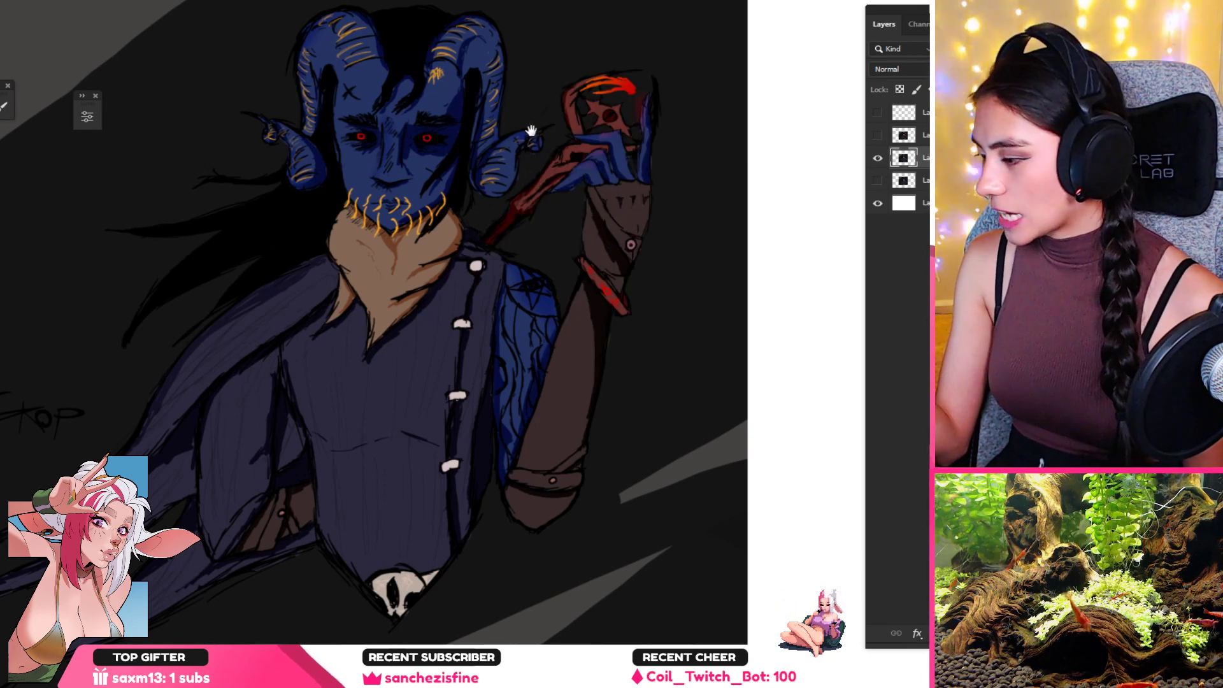
Step: Choose the lineart_textured_blunt brush preset for the paintover, try a stroke on the character and undo it
{"action": "left_click_drag", "start_coordinate": [535, 140], "coordinate": [542, 196]}
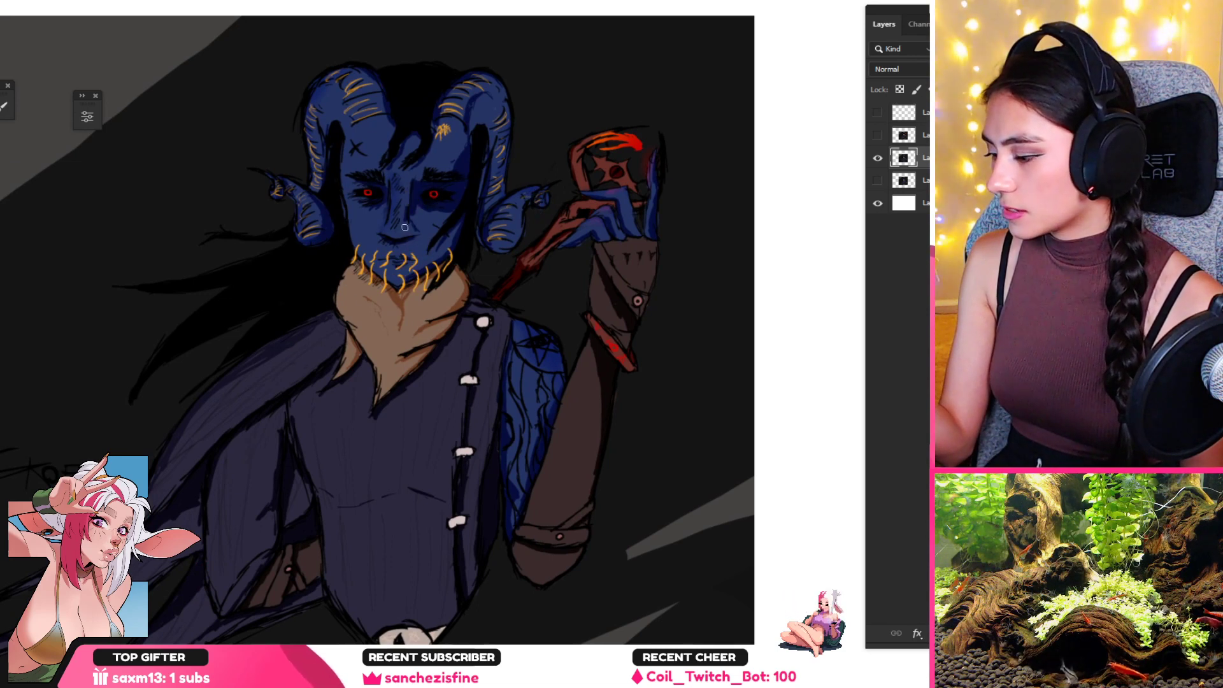
{"action": "right_click", "coordinate": [383, 142]}
{"action": "left_click", "coordinate": [263, 226]}
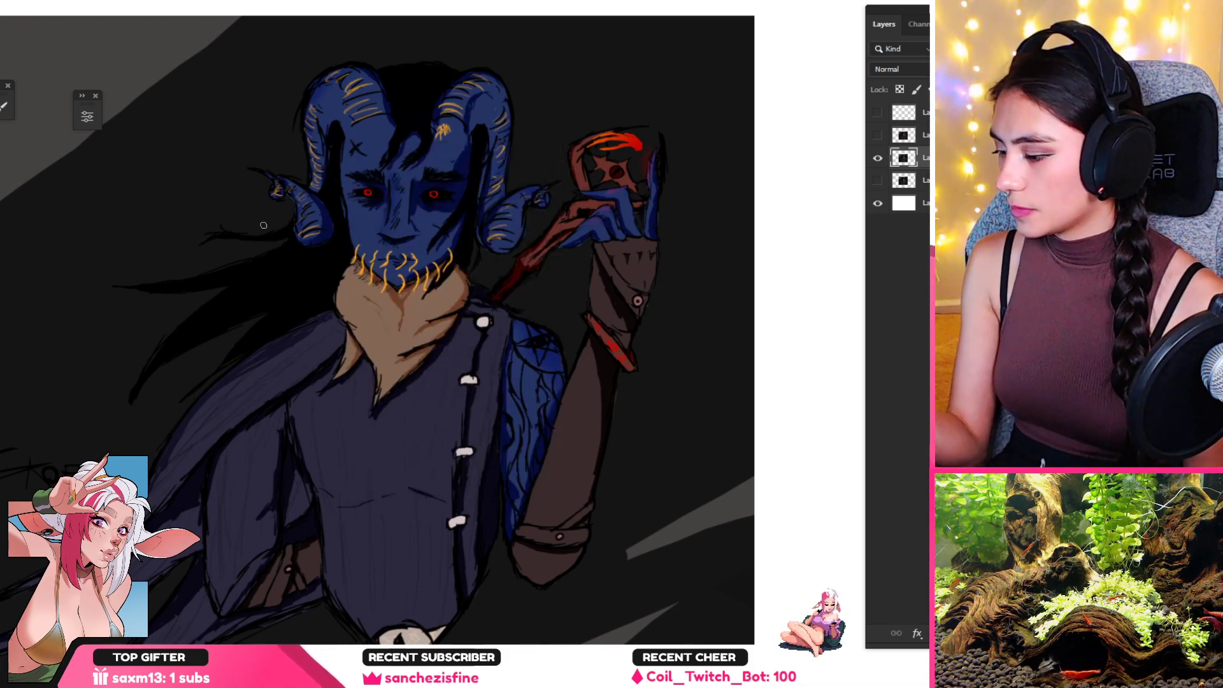
{"action": "right_click", "coordinate": [497, 195]}
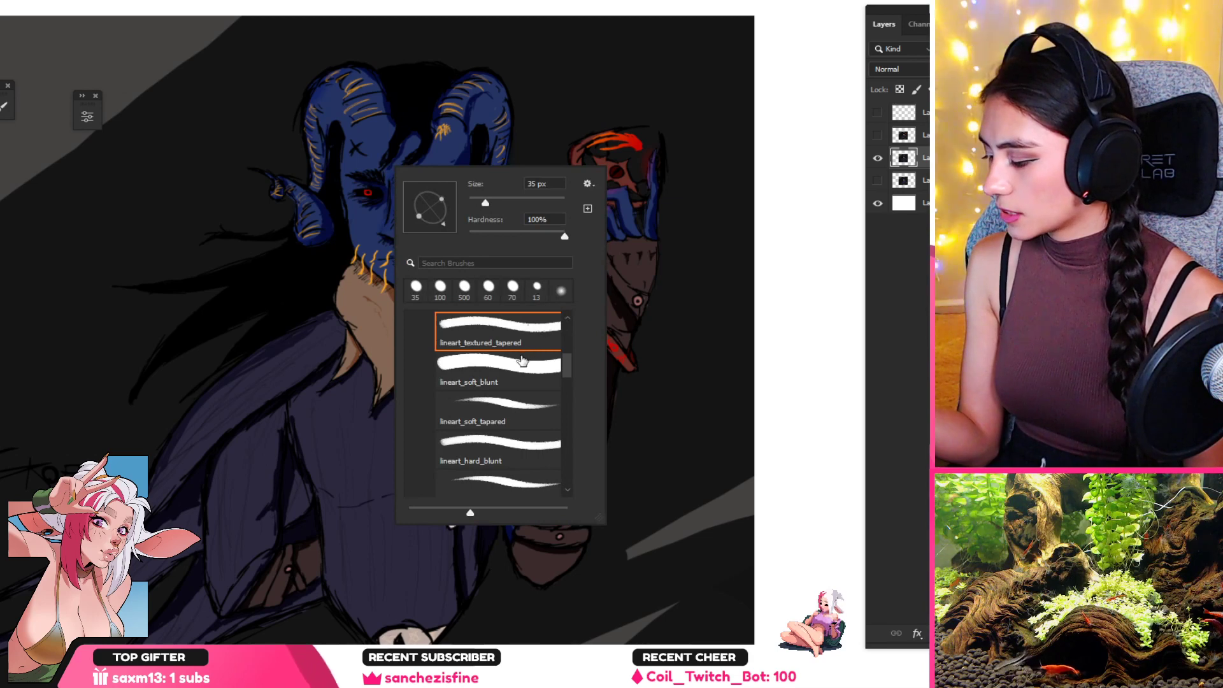
{"action": "left_click", "coordinate": [381, 267]}
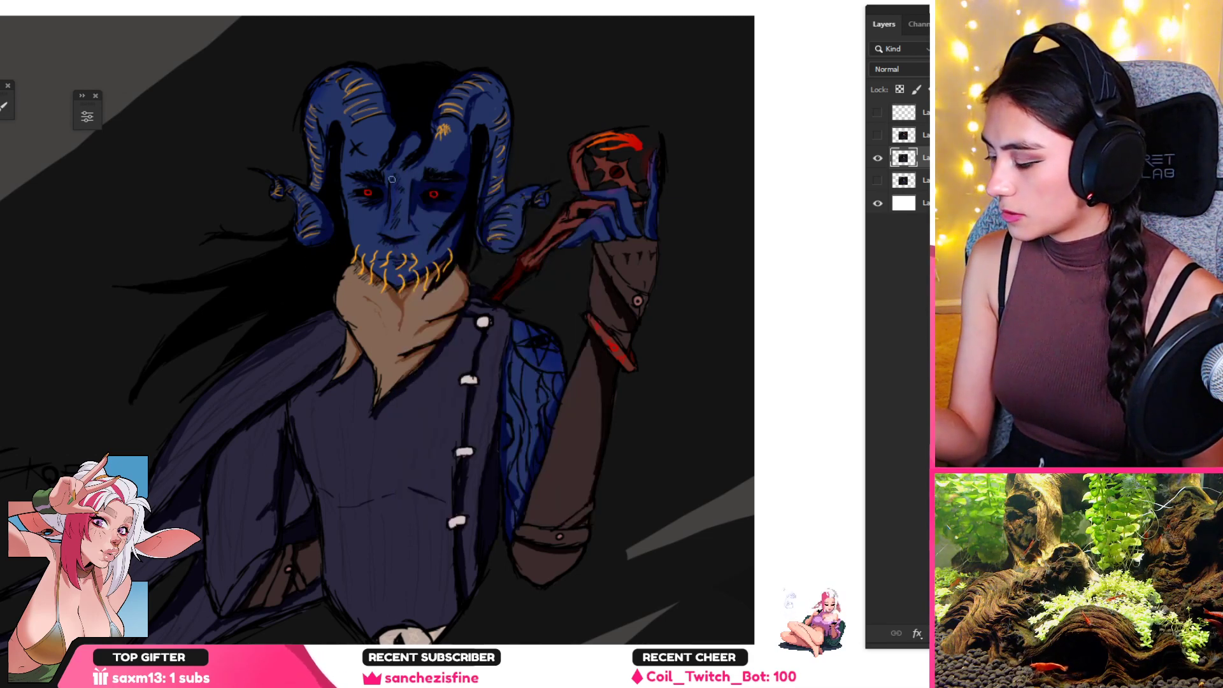
{"action": "right_click", "coordinate": [534, 199]}
{"action": "left_click", "coordinate": [636, 358]}
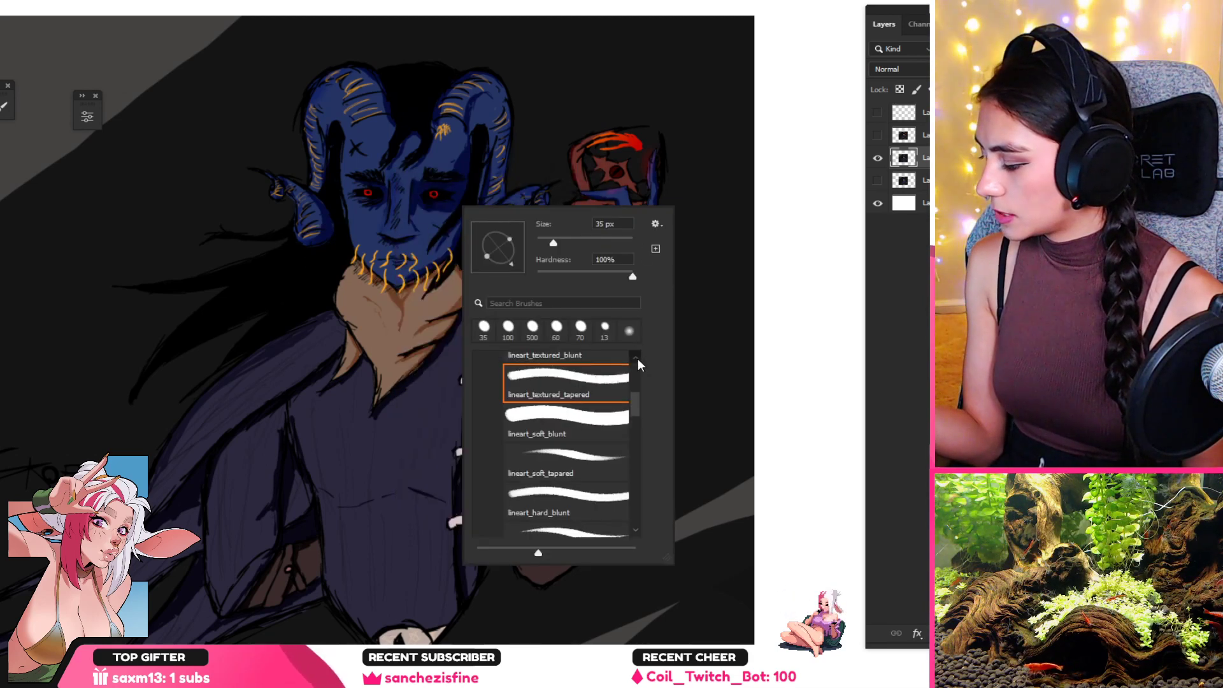
{"action": "left_click", "coordinate": [636, 358]}
{"action": "left_click", "coordinate": [579, 390]}
{"action": "left_click_drag", "start_coordinate": [373, 275], "coordinate": [437, 354]}
{"action": "key", "text": "ctrl+z"}
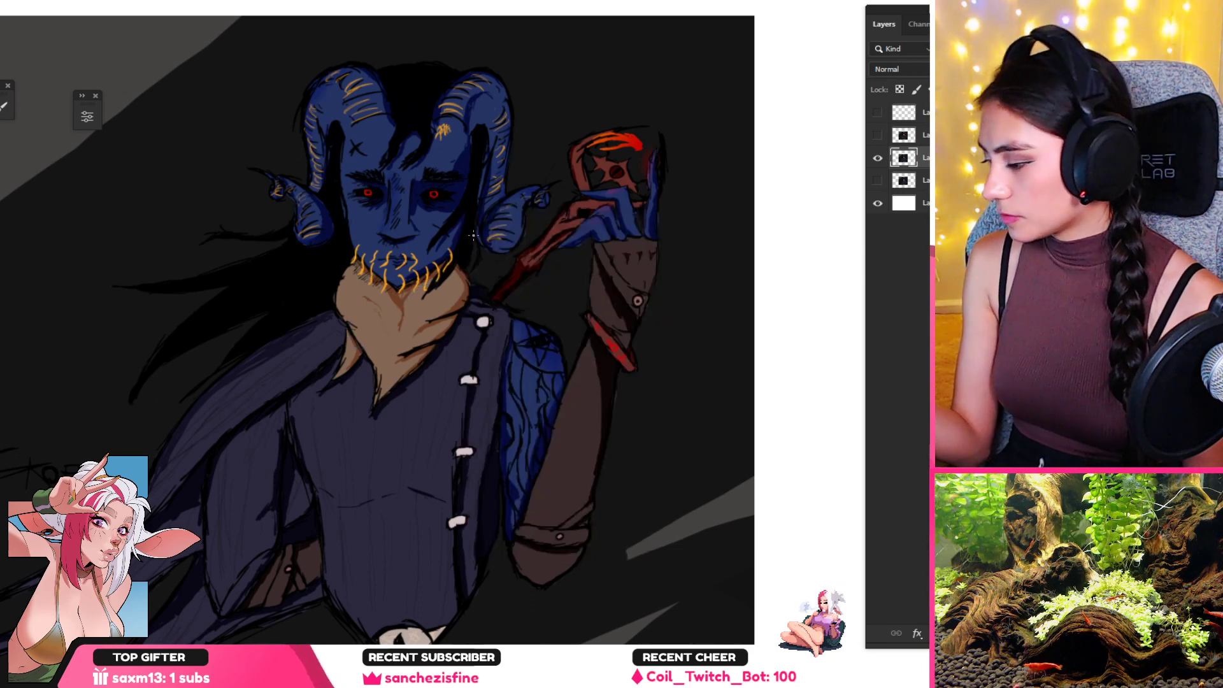
Step: Paint a small light blue highlight on the character's forehead, based on the sampled skin blue
{"action": "left_click", "coordinate": [415, 206], "text": "alt"}
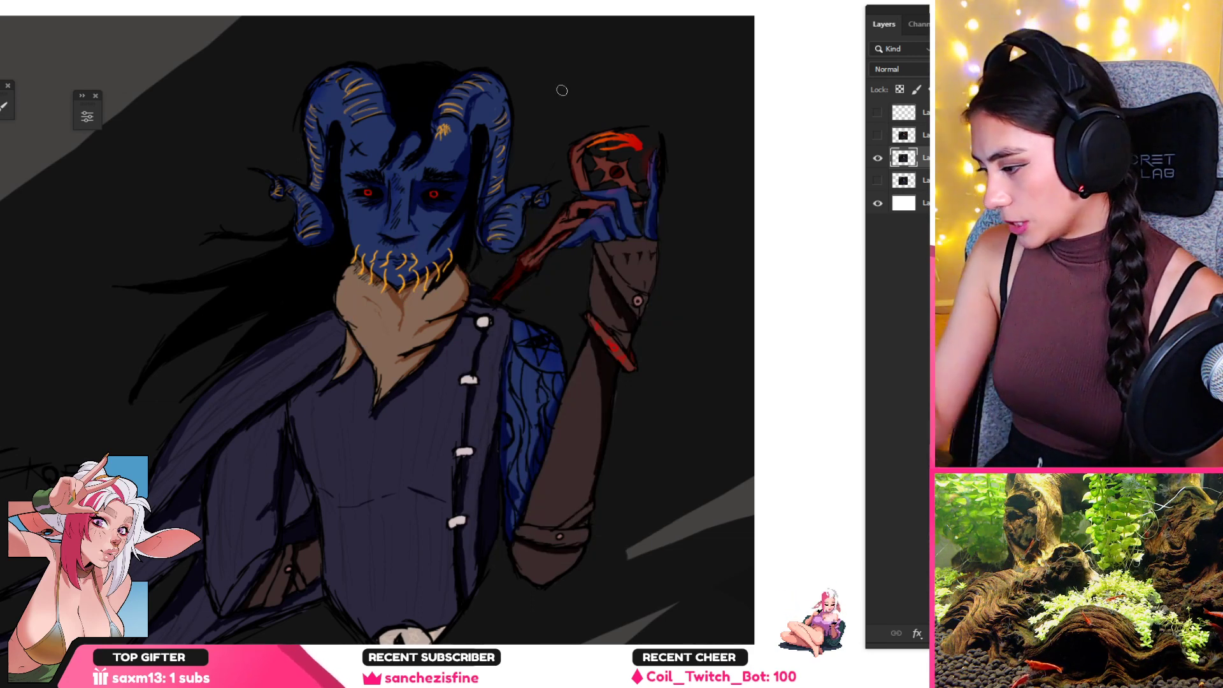
{"action": "key", "text": "alt"}
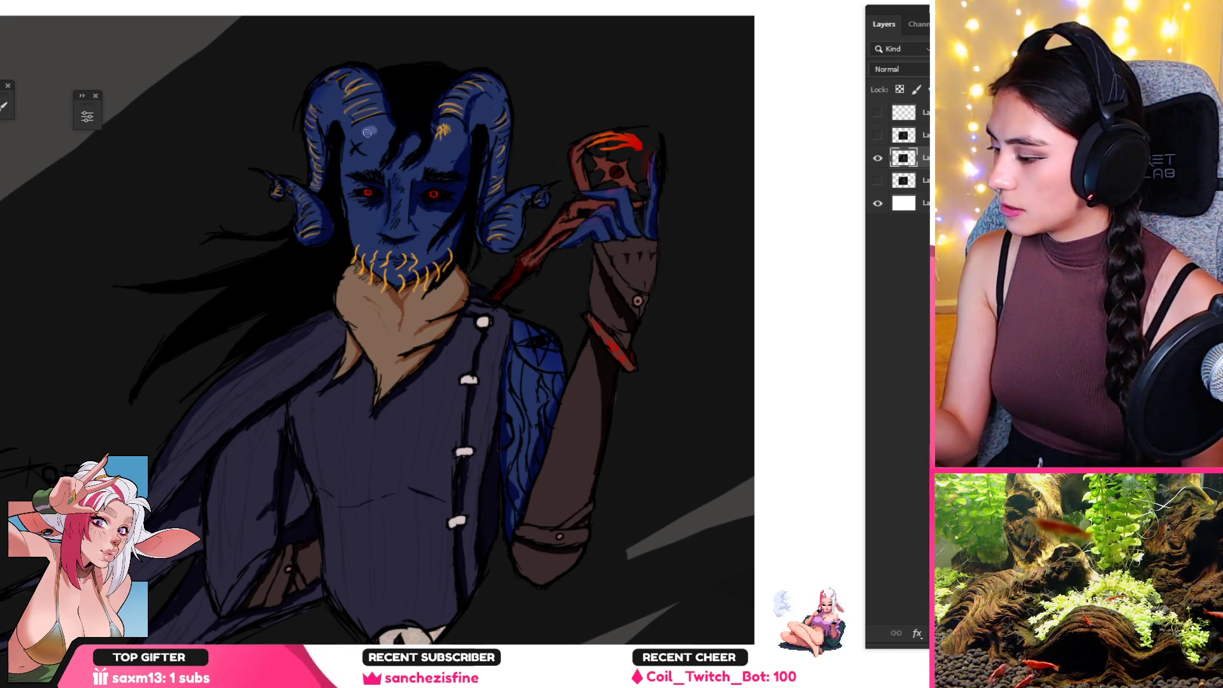
{"action": "left_click_drag", "start_coordinate": [365, 133], "coordinate": [377, 132]}
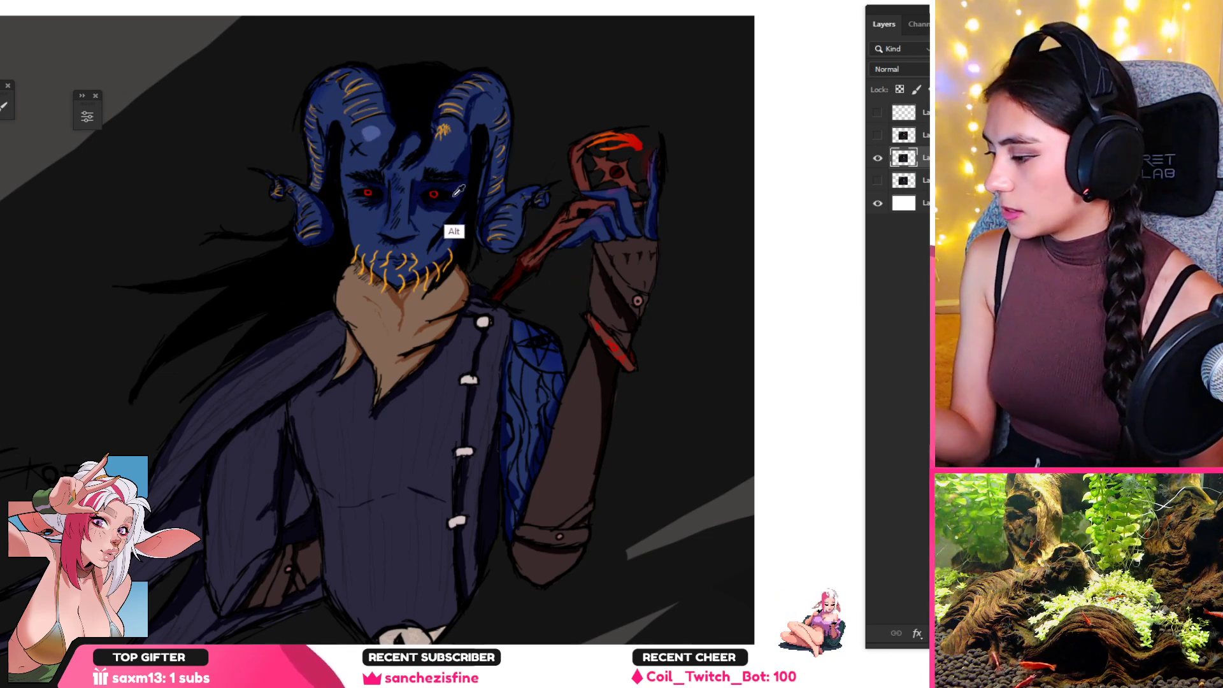
Step: Shade the large horn on the raised-hand side with a darker blue sampled from the character
{"action": "left_click", "coordinate": [410, 203], "text": "alt"}
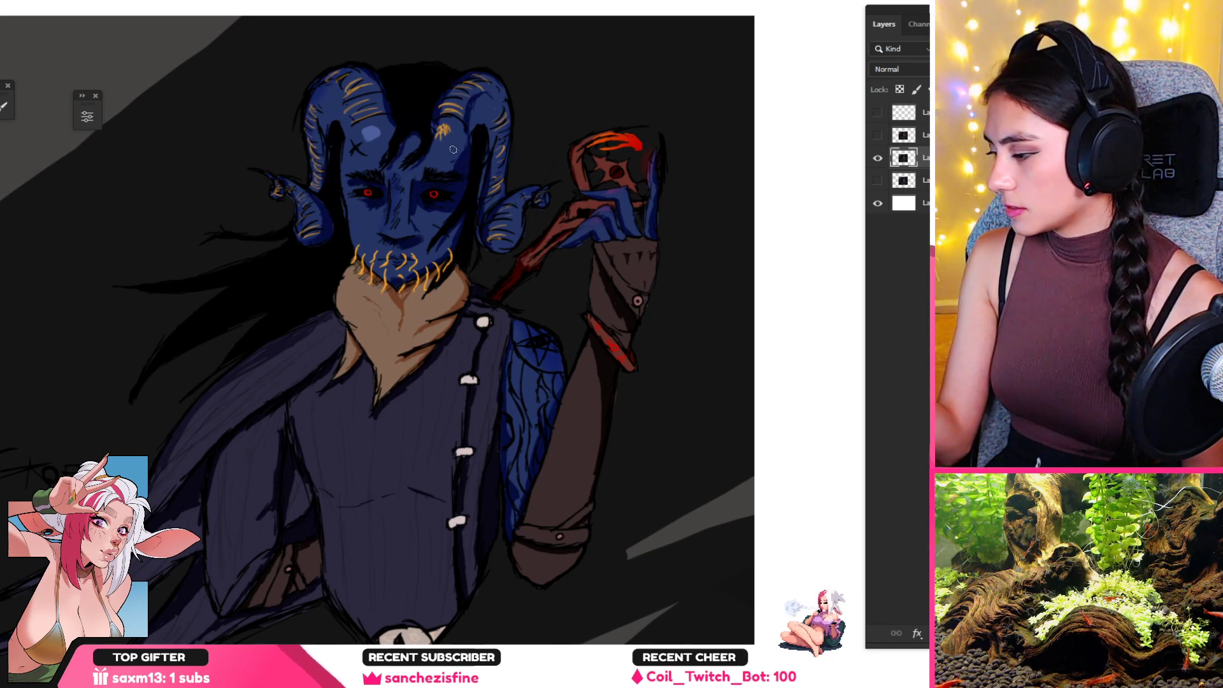
{"action": "left_click", "coordinate": [467, 164], "text": "alt"}
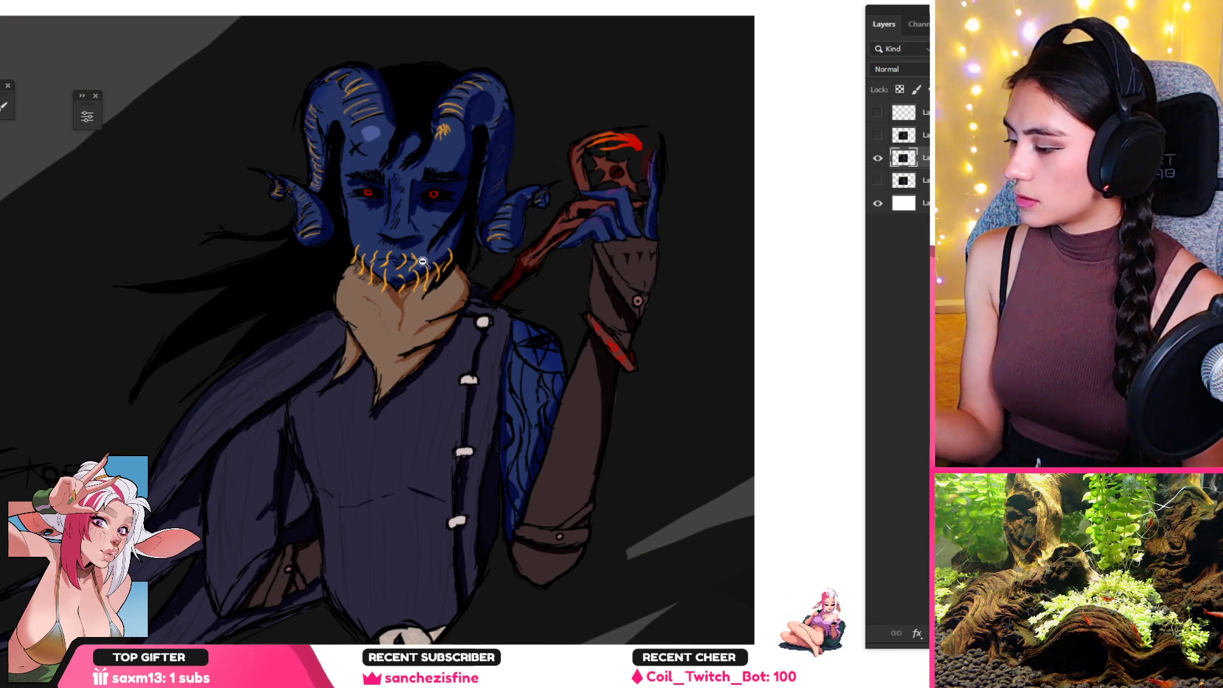
{"action": "left_click_drag", "start_coordinate": [430, 258], "coordinate": [418, 286]}
{"action": "scroll", "coordinate": [419, 287], "scroll_direction": "up", "scroll_amount": 2}
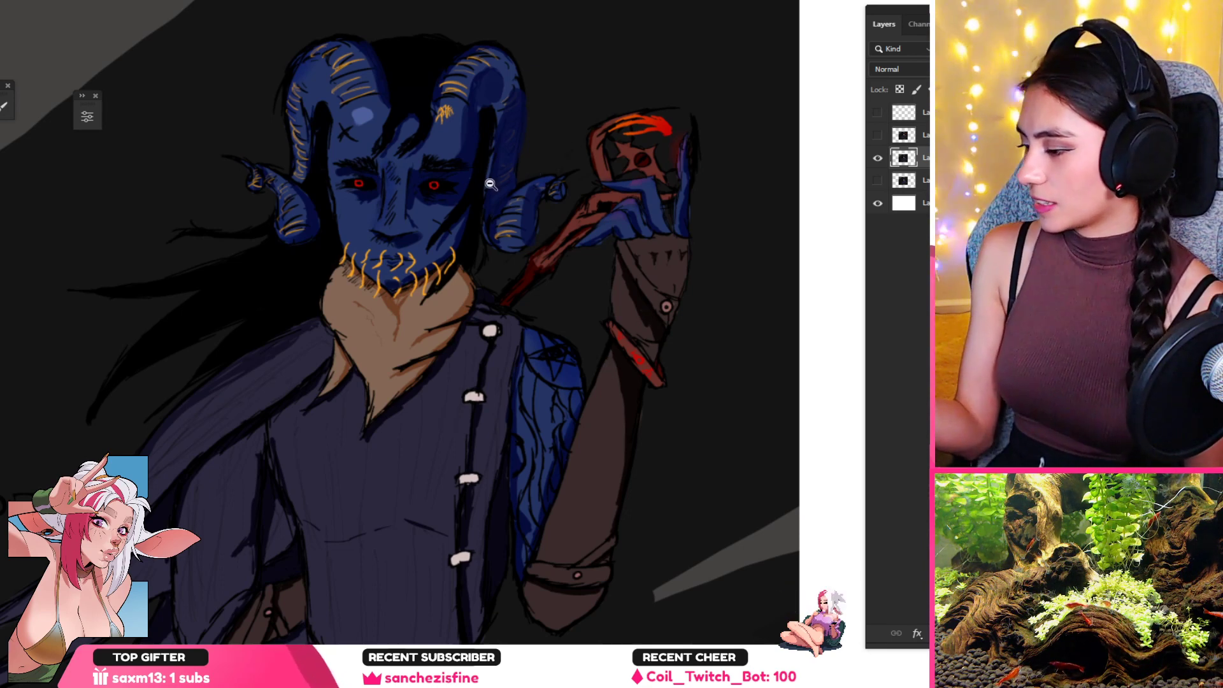
{"action": "left_click", "coordinate": [361, 212], "text": "alt"}
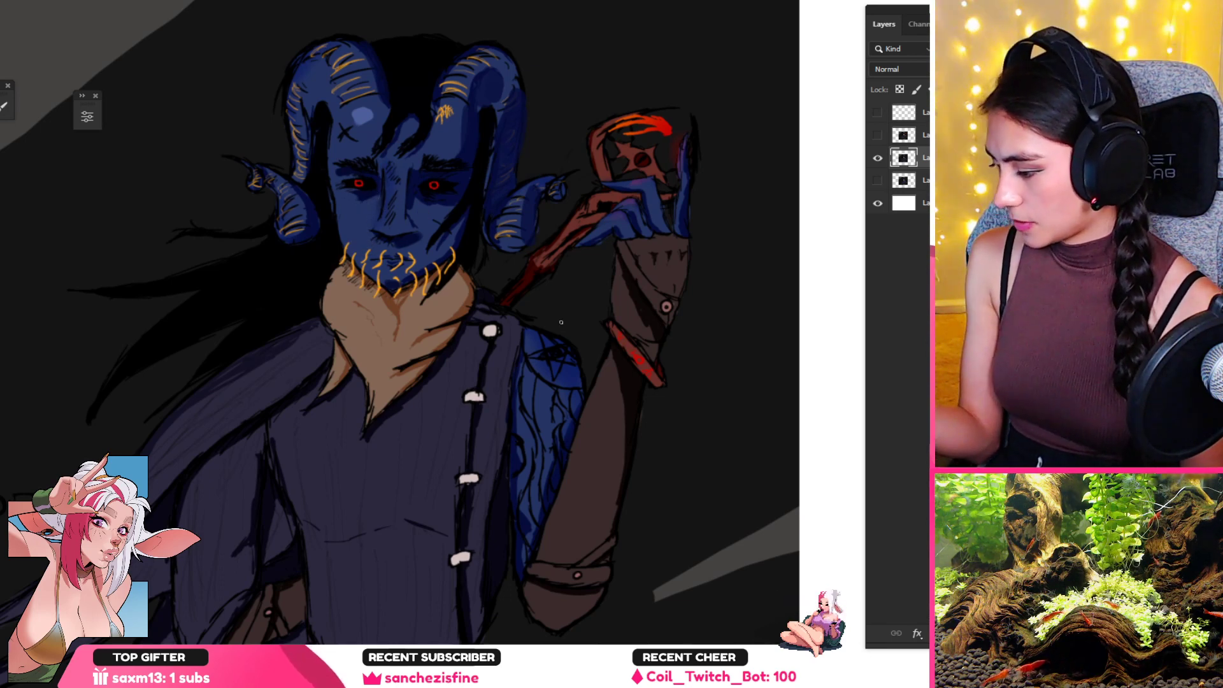
Step: Show the original artwork beneath and toggle the painted copy's visibility to compare the face and horn shading
{"action": "left_click", "coordinate": [879, 156]}
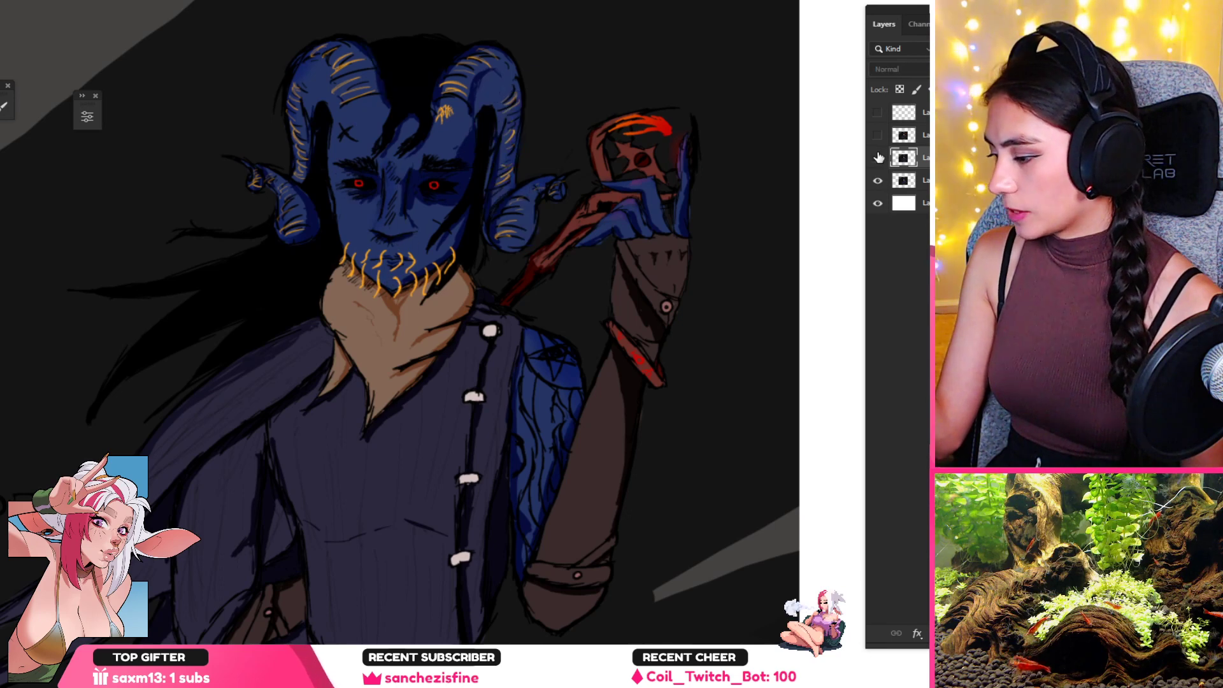
{"action": "left_click", "coordinate": [880, 157]}
{"action": "left_click", "coordinate": [880, 159]}
{"action": "left_click", "coordinate": [880, 158]}
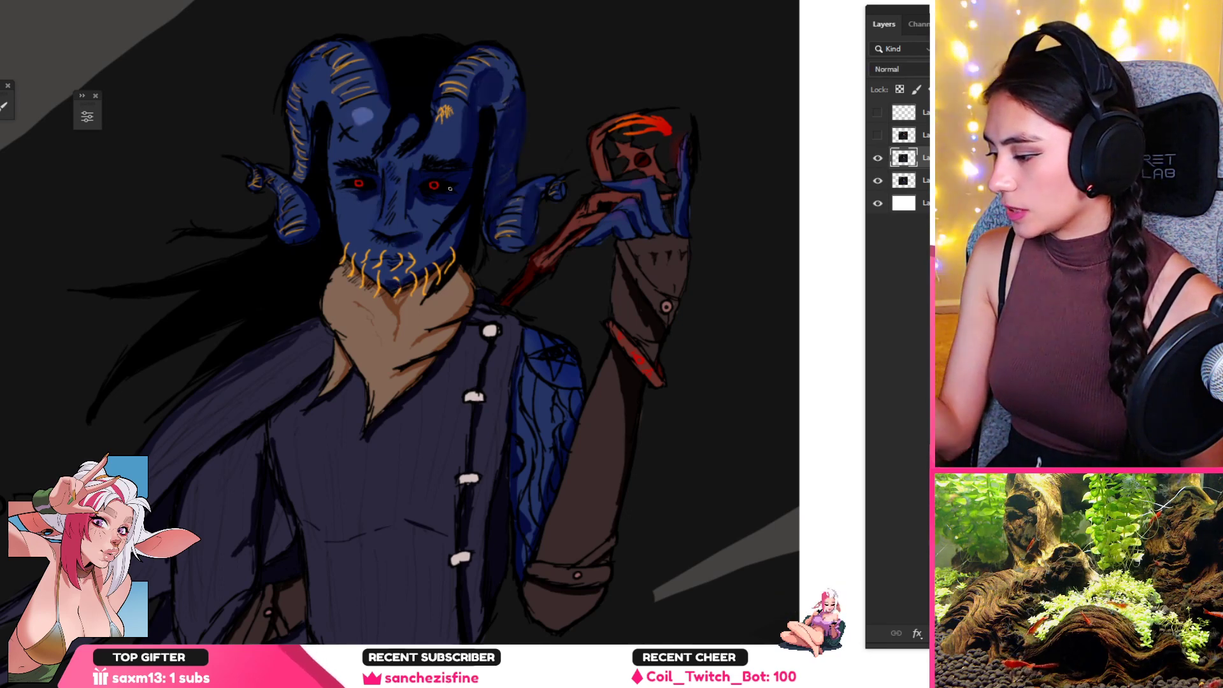
Step: Shade the eye socket, nose side and cheek on the raised-hand side with blues sampled from the face
{"action": "left_click", "coordinate": [415, 196], "text": "alt"}
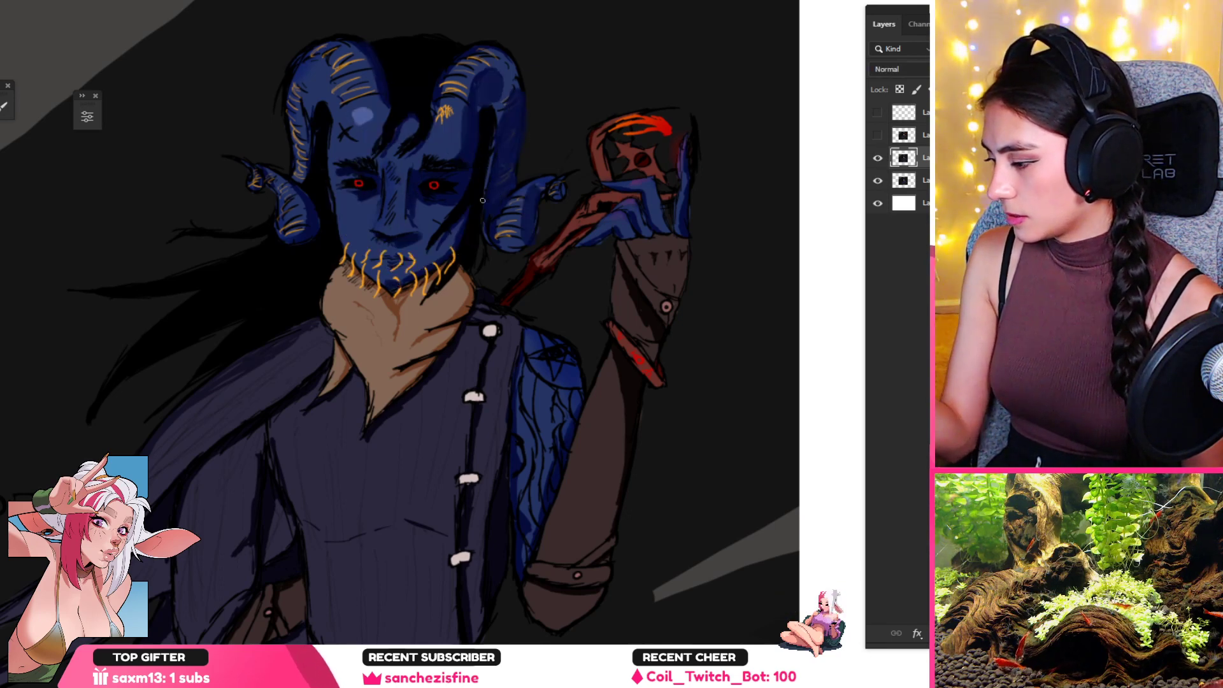
{"action": "key", "text": "alt"}
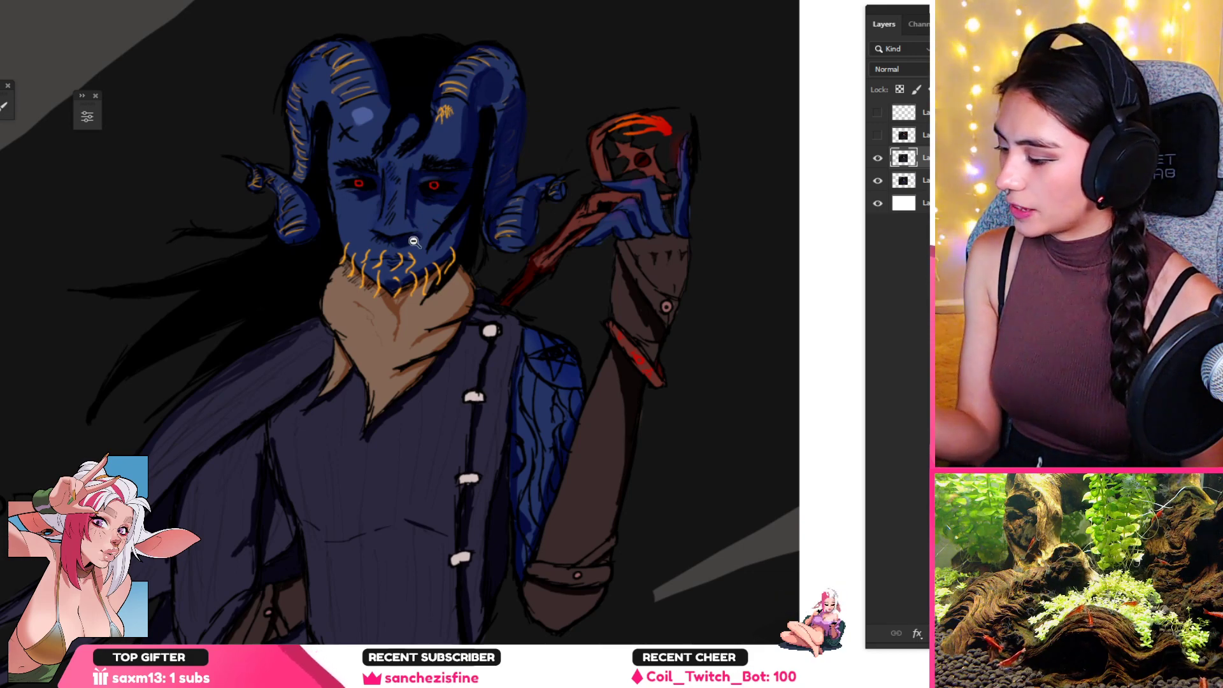
{"action": "left_click_drag", "start_coordinate": [414, 241], "coordinate": [473, 205]}
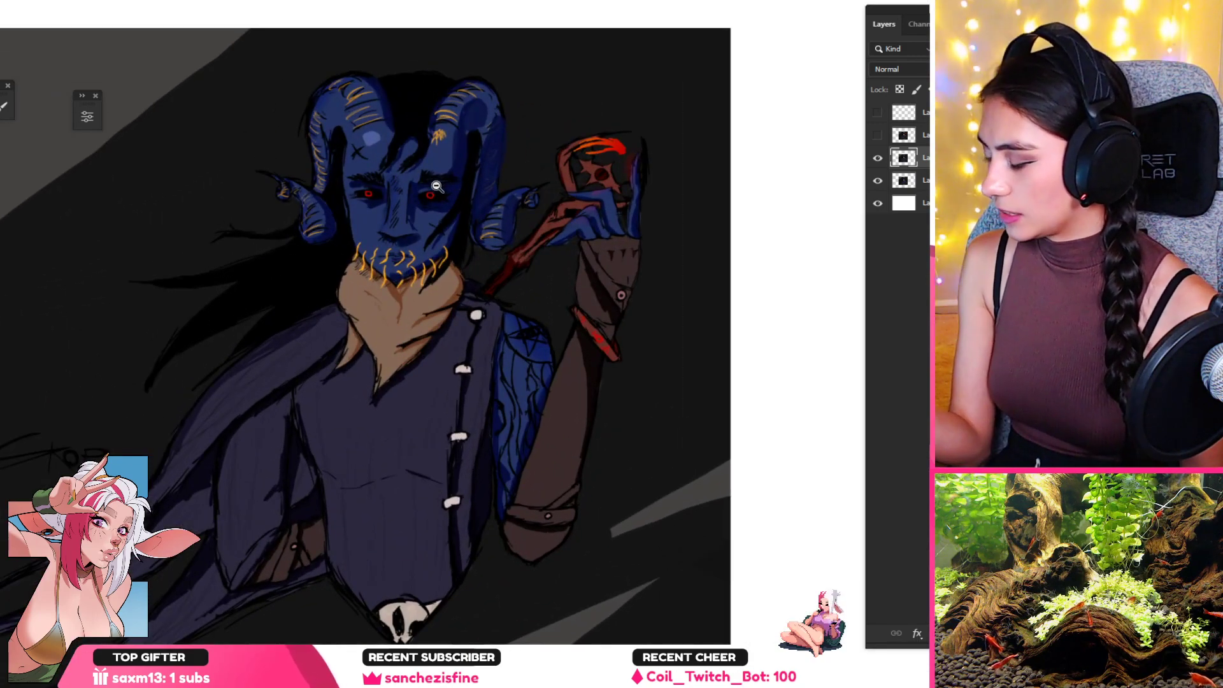
{"action": "scroll", "coordinate": [436, 185], "scroll_direction": "up", "scroll_amount": 3}
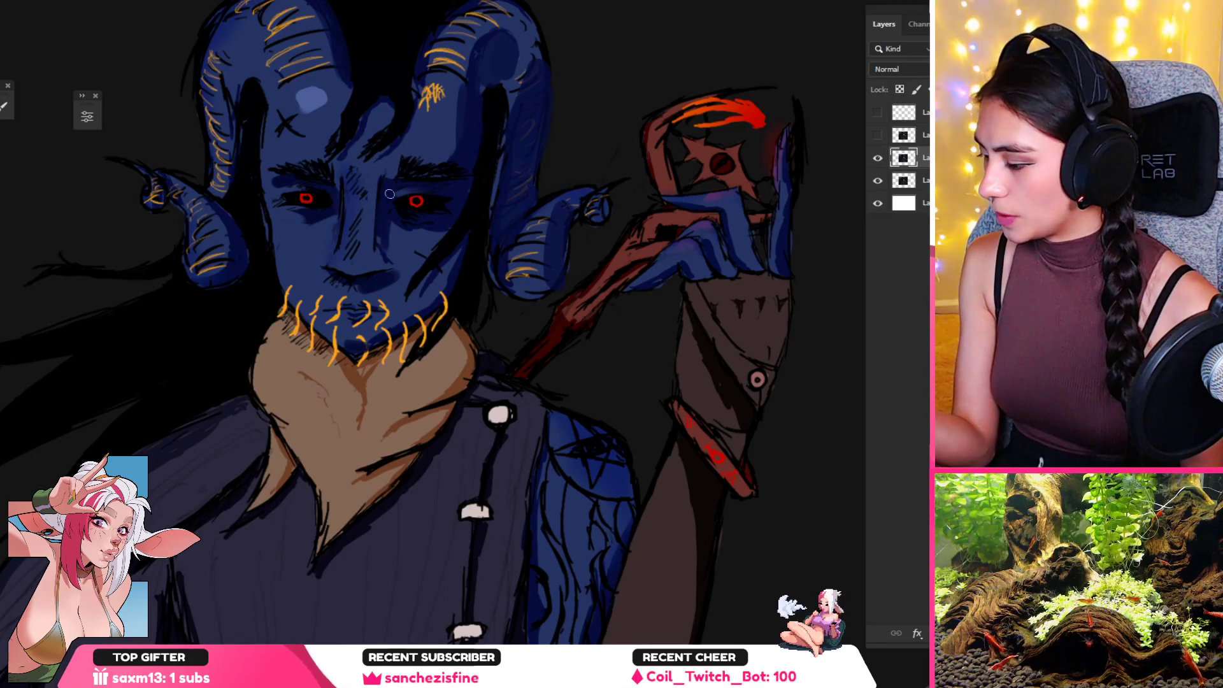
{"action": "left_click", "coordinate": [409, 259], "text": "alt"}
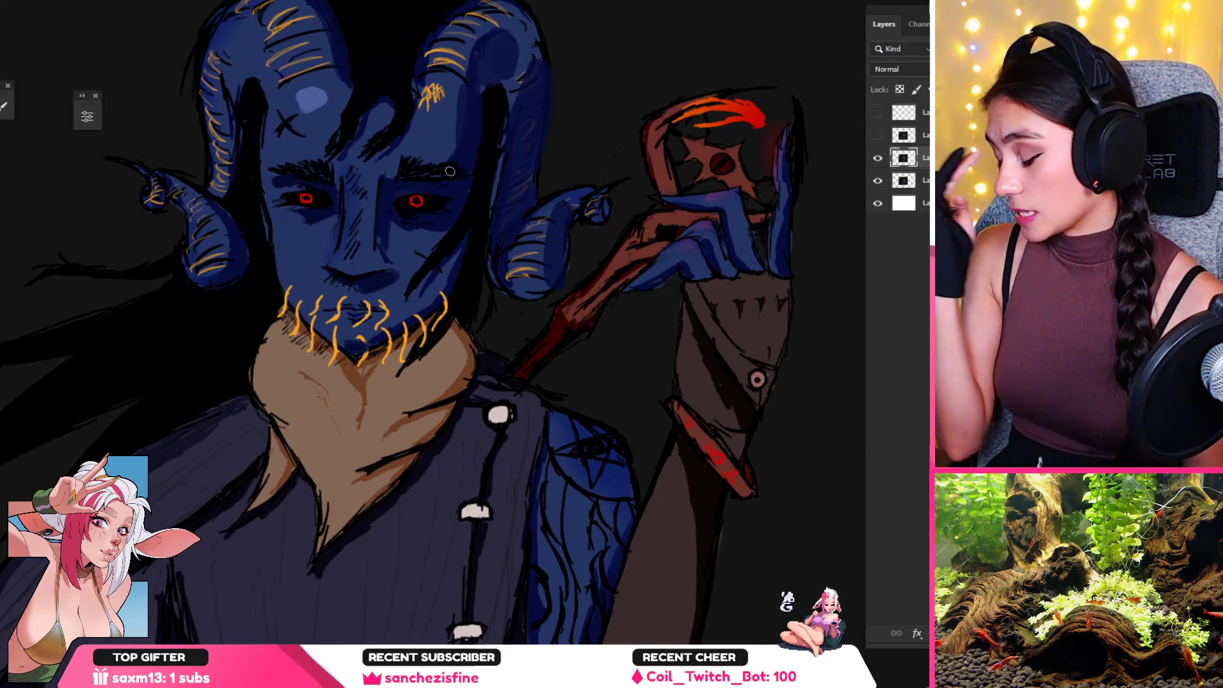
{"action": "left_click", "coordinate": [409, 223], "text": "alt"}
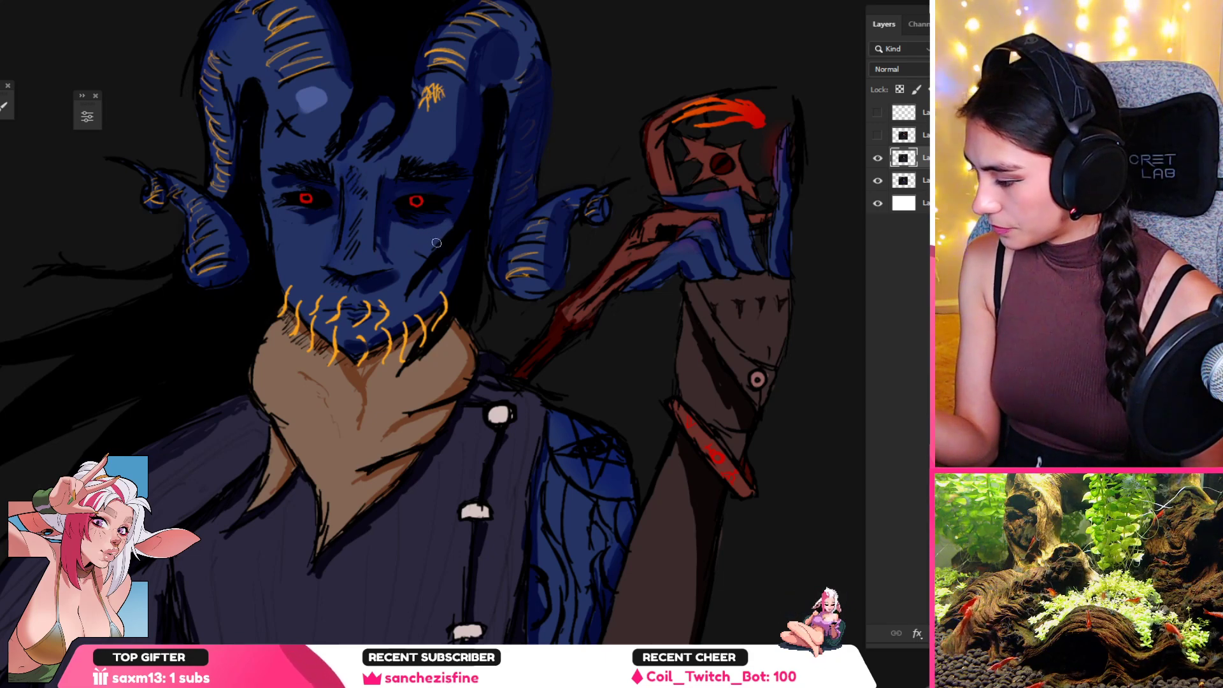
{"action": "left_click", "coordinate": [458, 215], "text": "alt"}
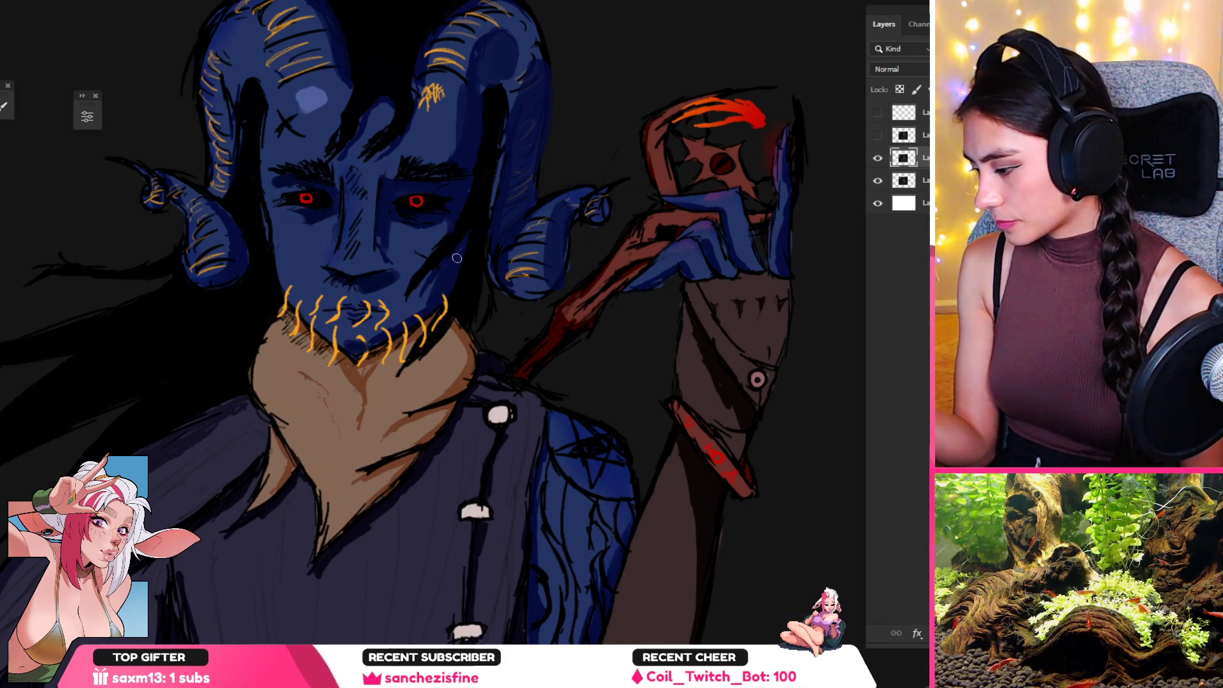
Step: Compare the whole figure with and without the painted copy to judge the new head lighting
{"action": "left_click_drag", "start_coordinate": [424, 289], "coordinate": [404, 333]}
{"action": "left_click", "coordinate": [877, 159]}
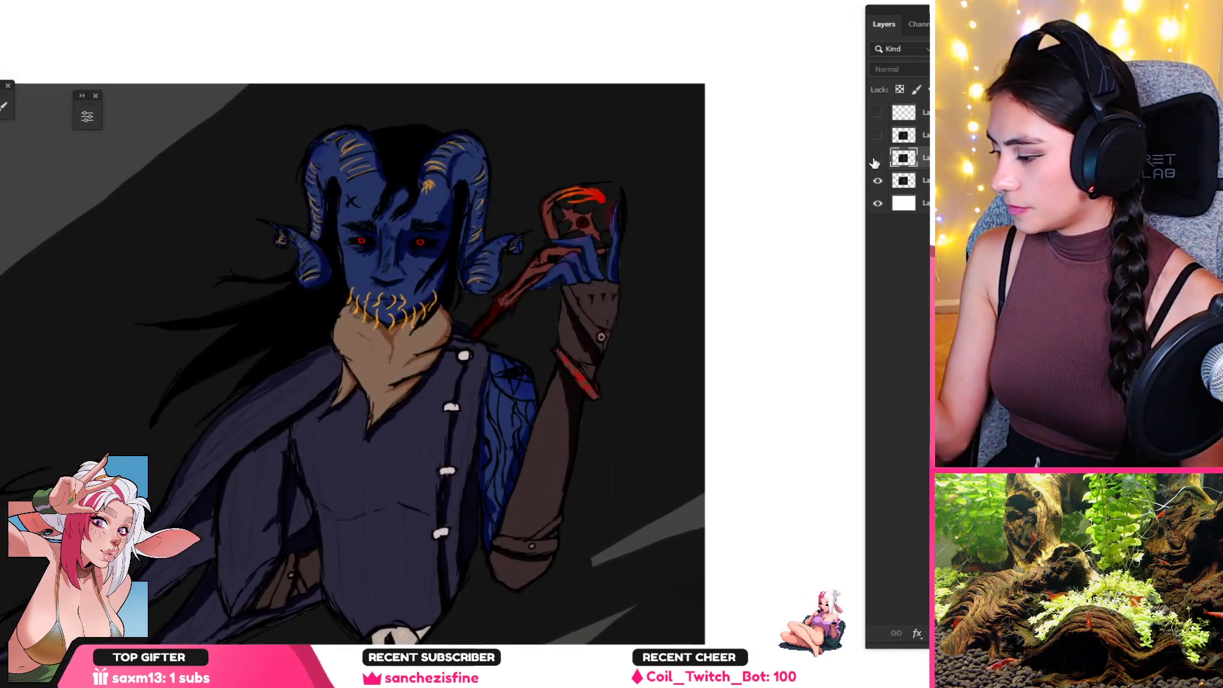
{"action": "left_click", "coordinate": [877, 158]}
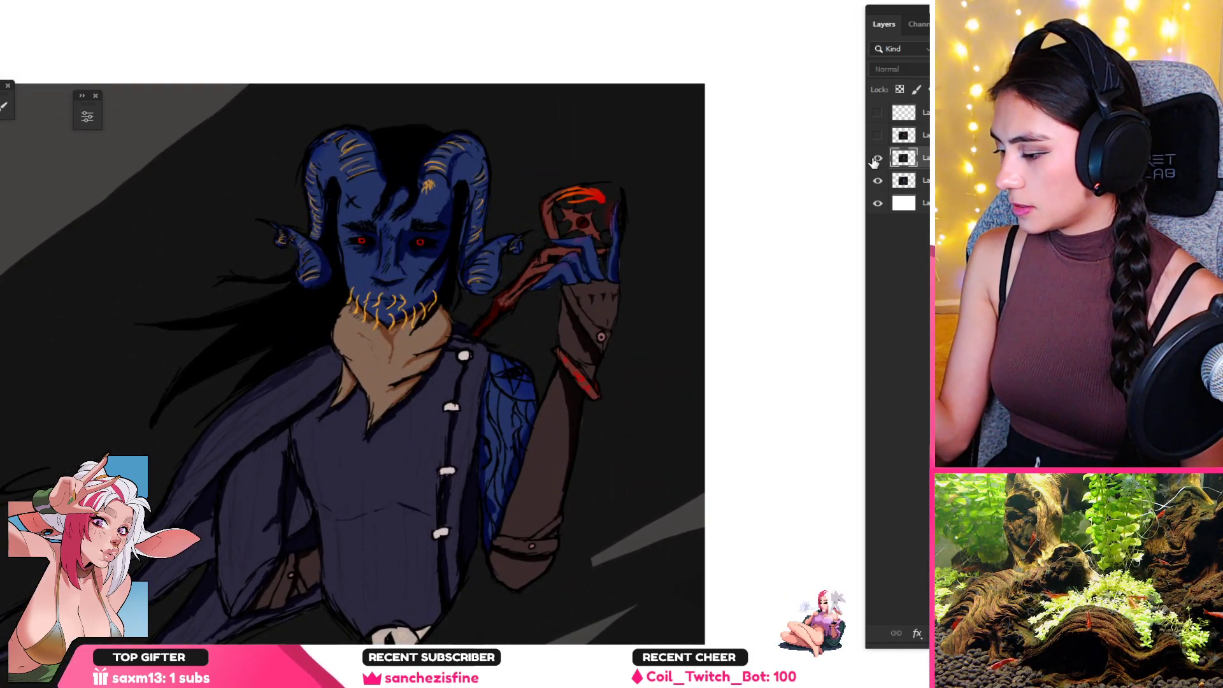
{"action": "left_click", "coordinate": [876, 159]}
{"action": "left_click", "coordinate": [876, 163]}
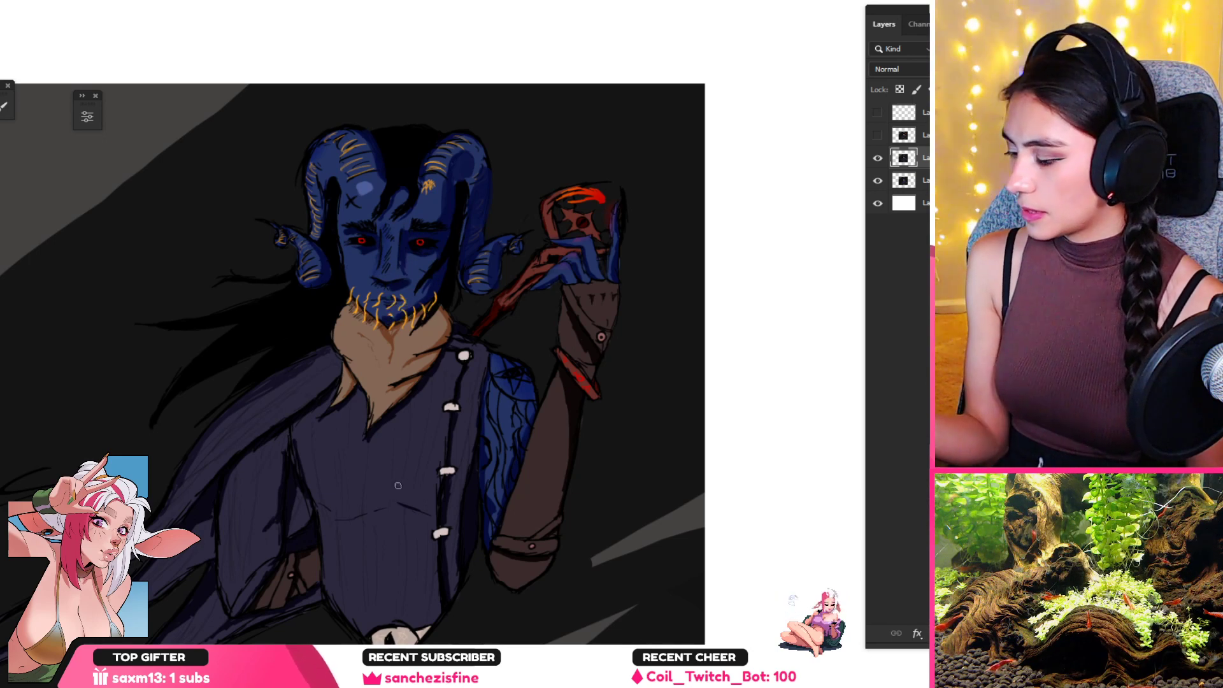
{"action": "mouse_move", "coordinate": [398, 491]}
{"action": "left_mouse_down"}
{"action": "mouse_move", "coordinate": [358, 405]}
{"action": "mouse_move", "coordinate": [385, 380]}
{"action": "mouse_move", "coordinate": [436, 394]}
{"action": "left_mouse_up"}
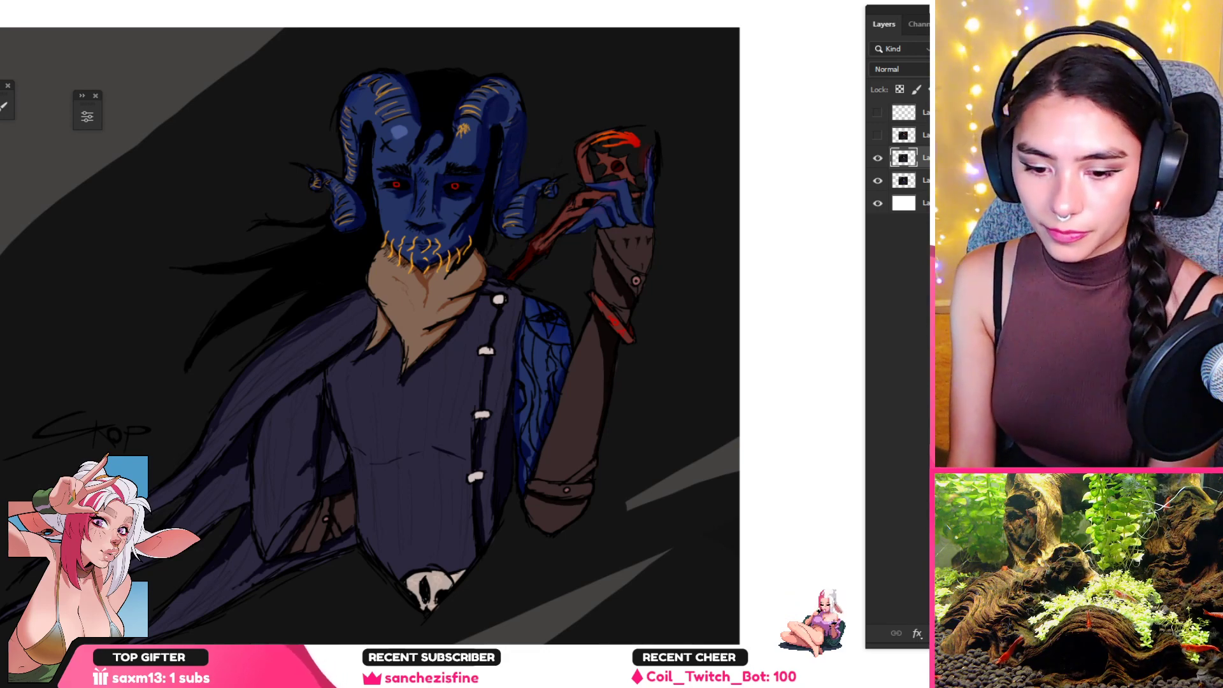
Step: Paste the copied planar head reference image as a new layer and enlarge it over the raised arm
{"action": "key", "text": "alt+Tab"}
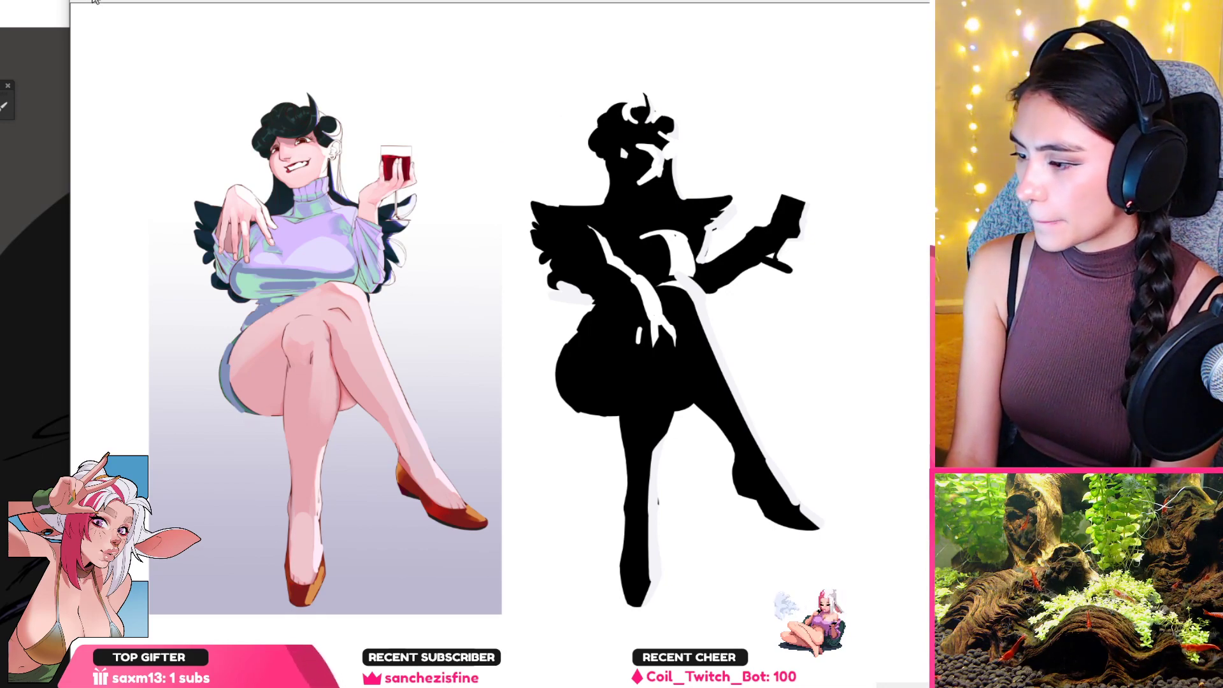
{"action": "key", "text": "alt+Tab"}
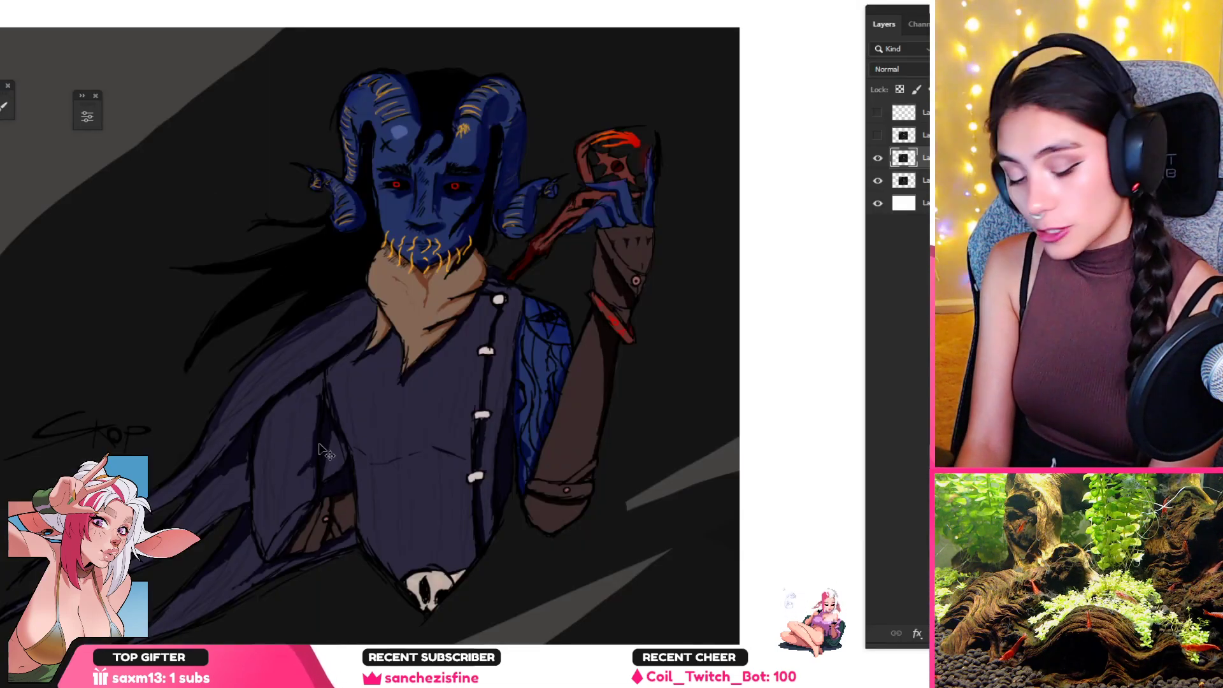
{"action": "key", "text": "ctrl+v"}
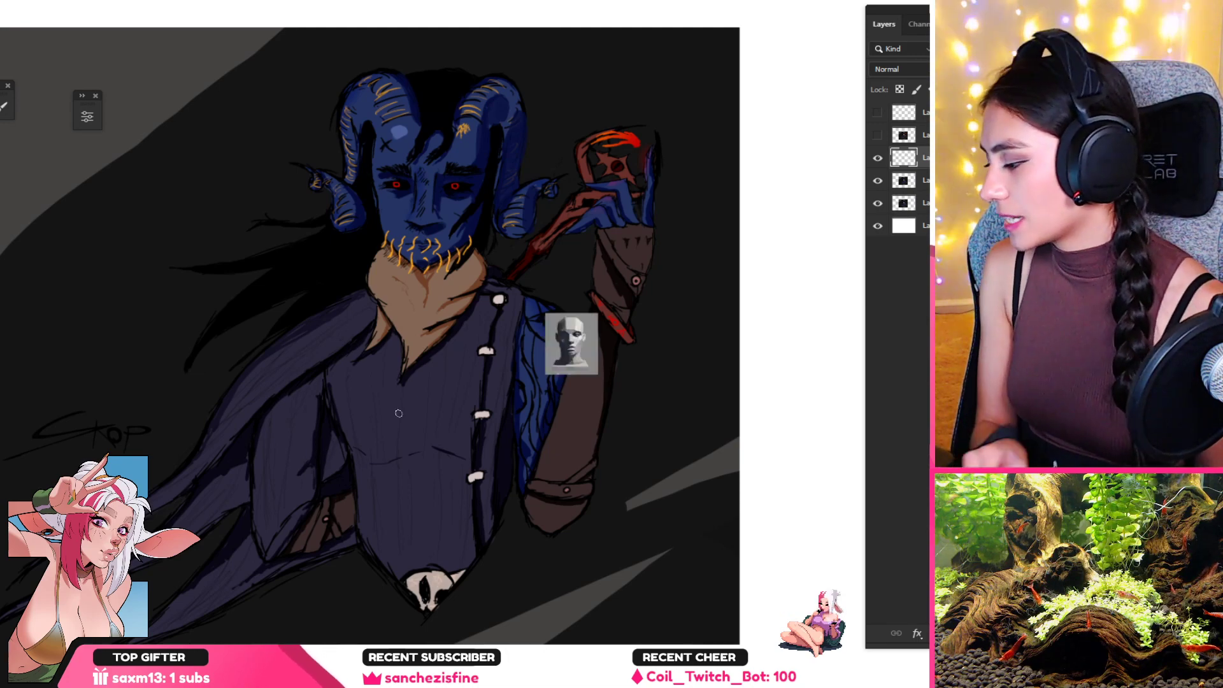
{"action": "key", "text": "ctrl+t"}
{"action": "left_click_drag", "start_coordinate": [598, 312], "coordinate": [796, 176]}
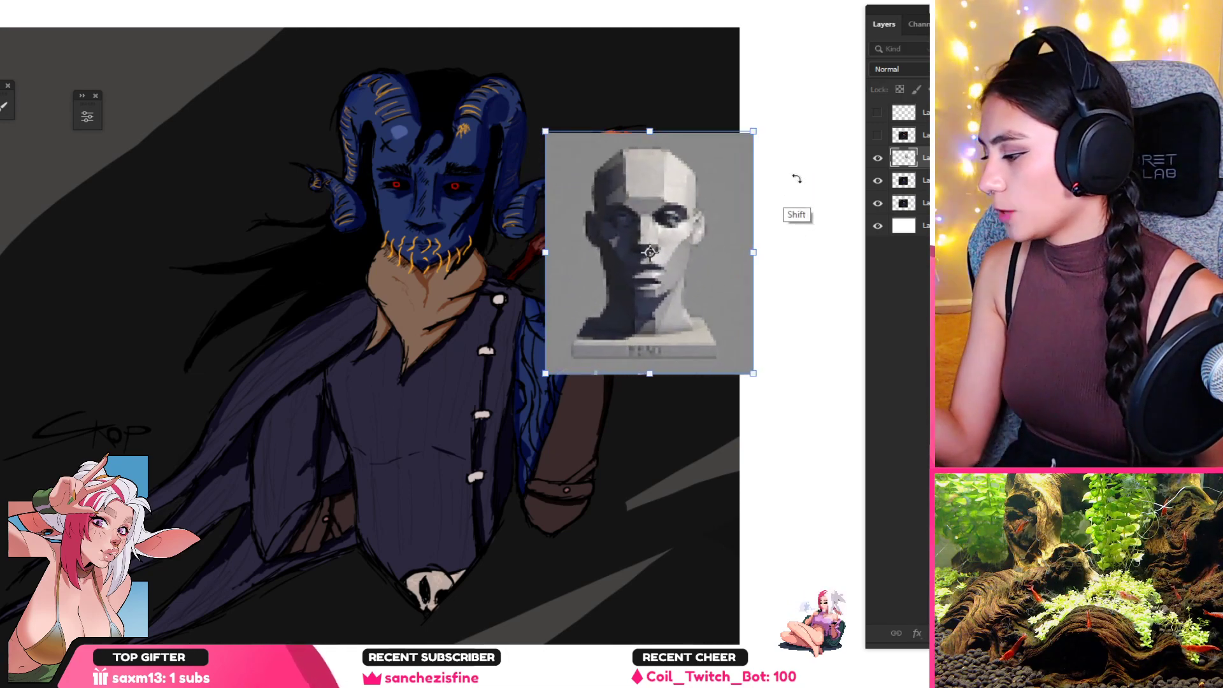
{"action": "key", "text": "Return"}
Step: Flip the head reference horizontally and move it to the dark background on the cape side of the character
{"action": "right_click", "coordinate": [686, 262]}
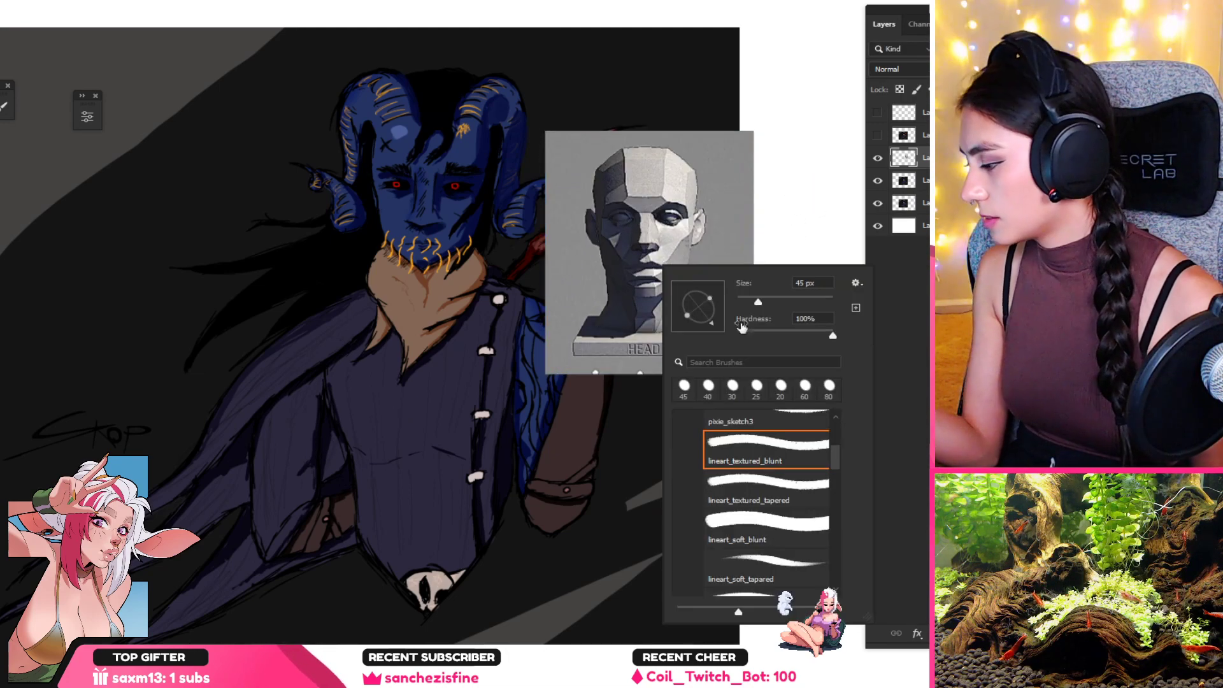
{"action": "left_click", "coordinate": [662, 365]}
{"action": "key", "text": "ctrl+j"}
{"action": "key", "text": "ctrl+z"}
{"action": "key", "text": "ctrl+t"}
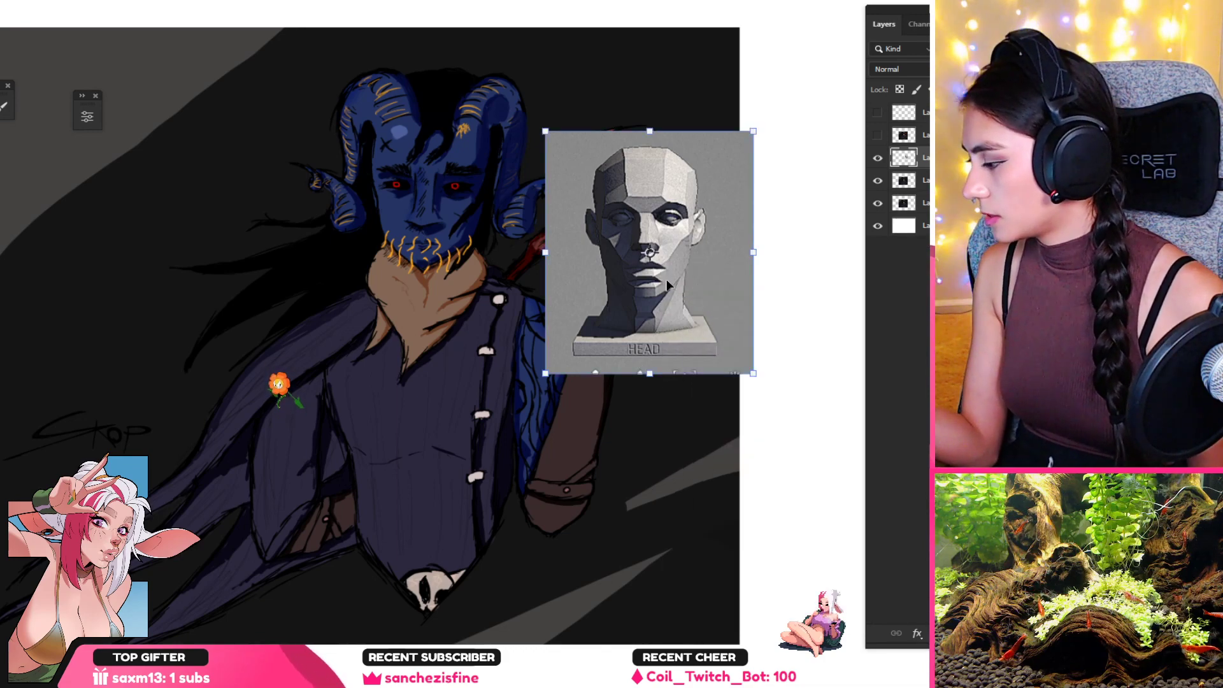
{"action": "right_click", "coordinate": [667, 279]}
{"action": "left_click", "coordinate": [792, 566]}
{"action": "left_click_drag", "start_coordinate": [607, 306], "coordinate": [147, 316]}
{"action": "key", "text": "Return"}
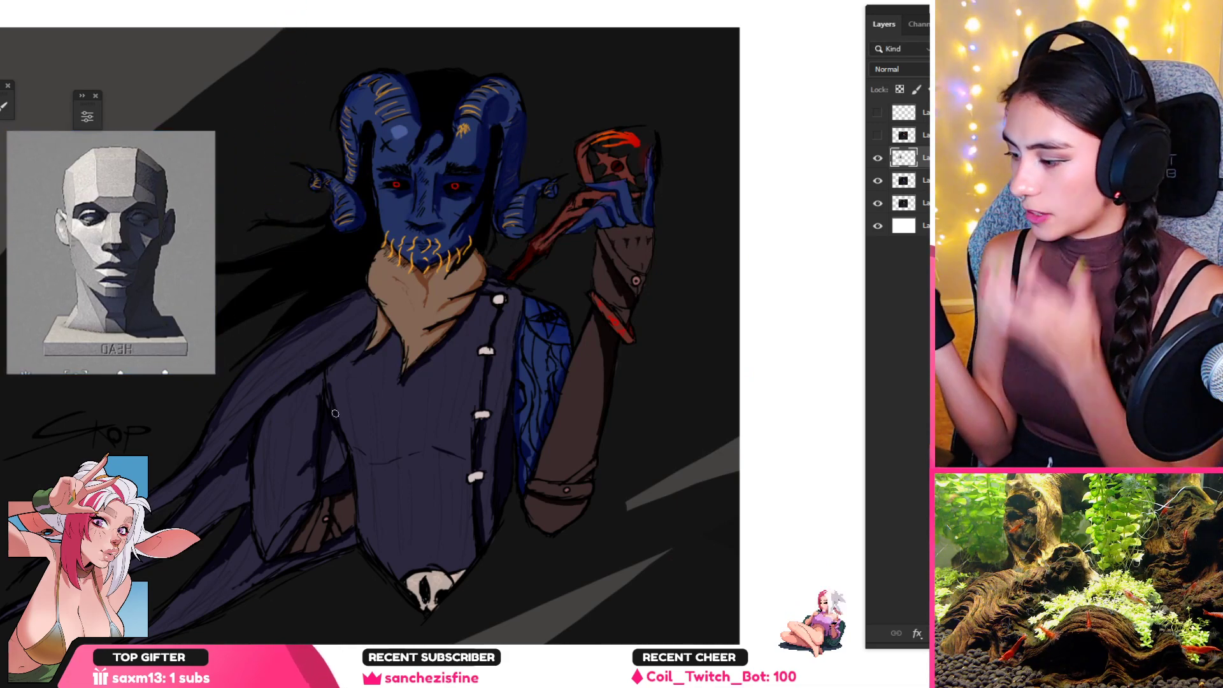
Step: On the painted copy, shade the nose, cheek and jaw planes with blues sampled from the face, following the head reference
{"action": "left_click_drag", "start_coordinate": [491, 371], "coordinate": [521, 344]}
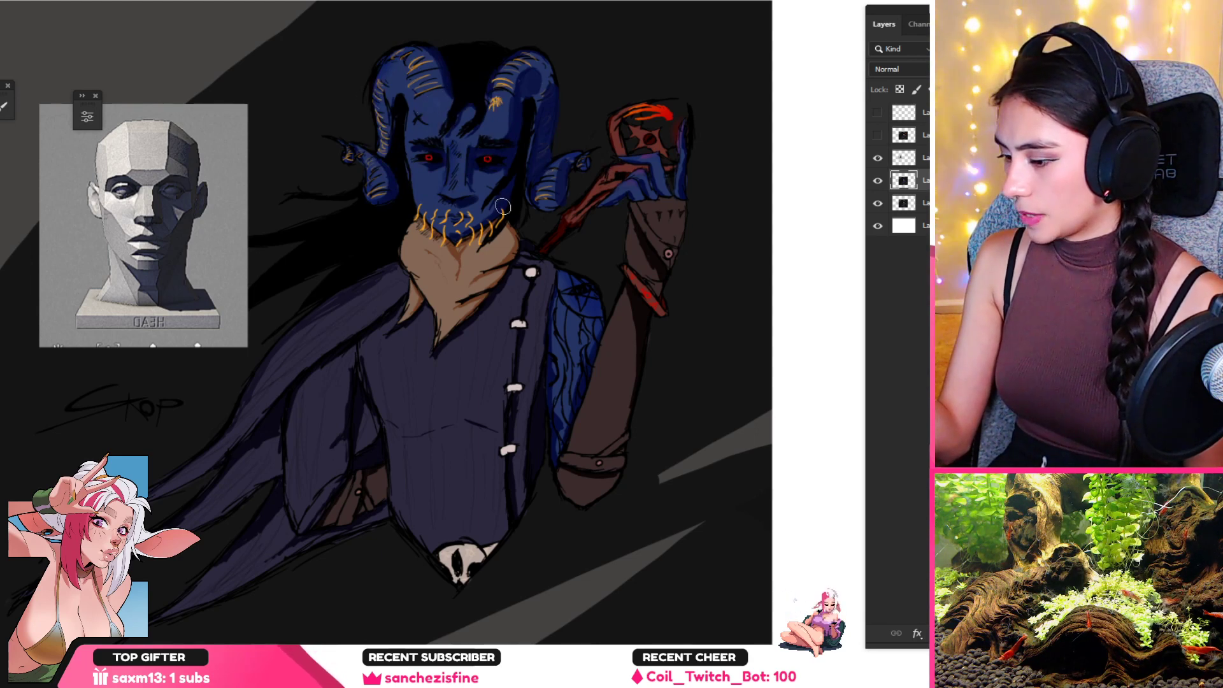
{"action": "left_click", "coordinate": [472, 142], "text": "alt"}
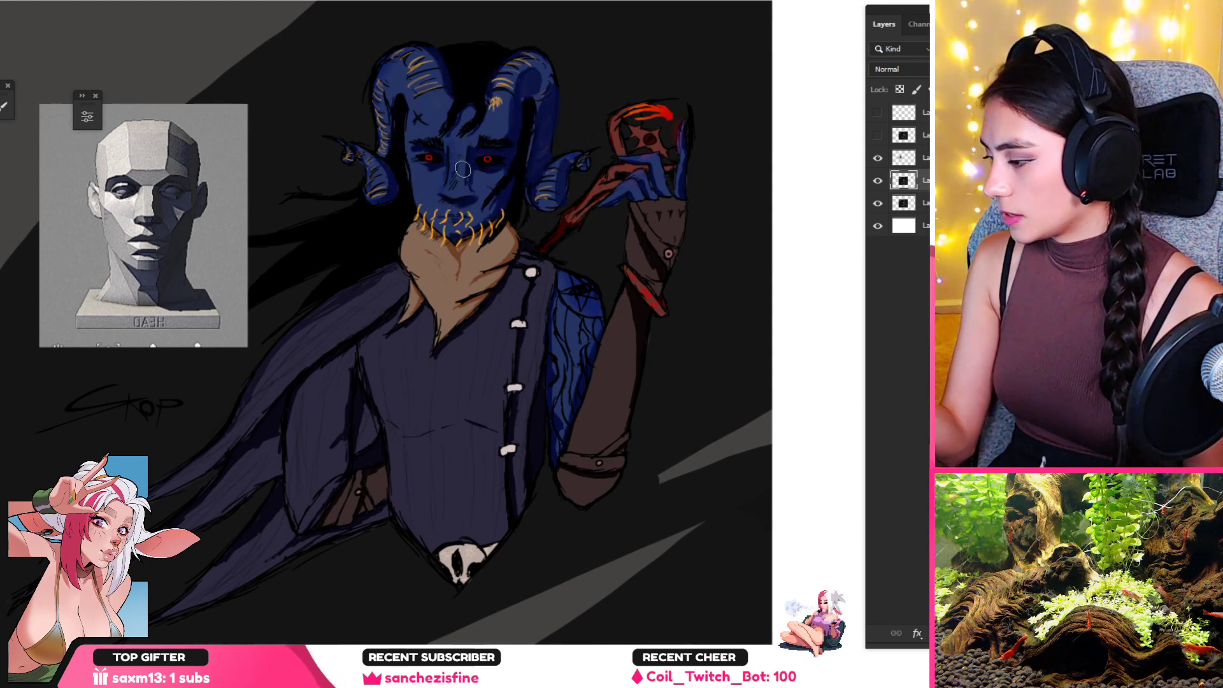
{"action": "left_click", "coordinate": [471, 164], "text": "alt"}
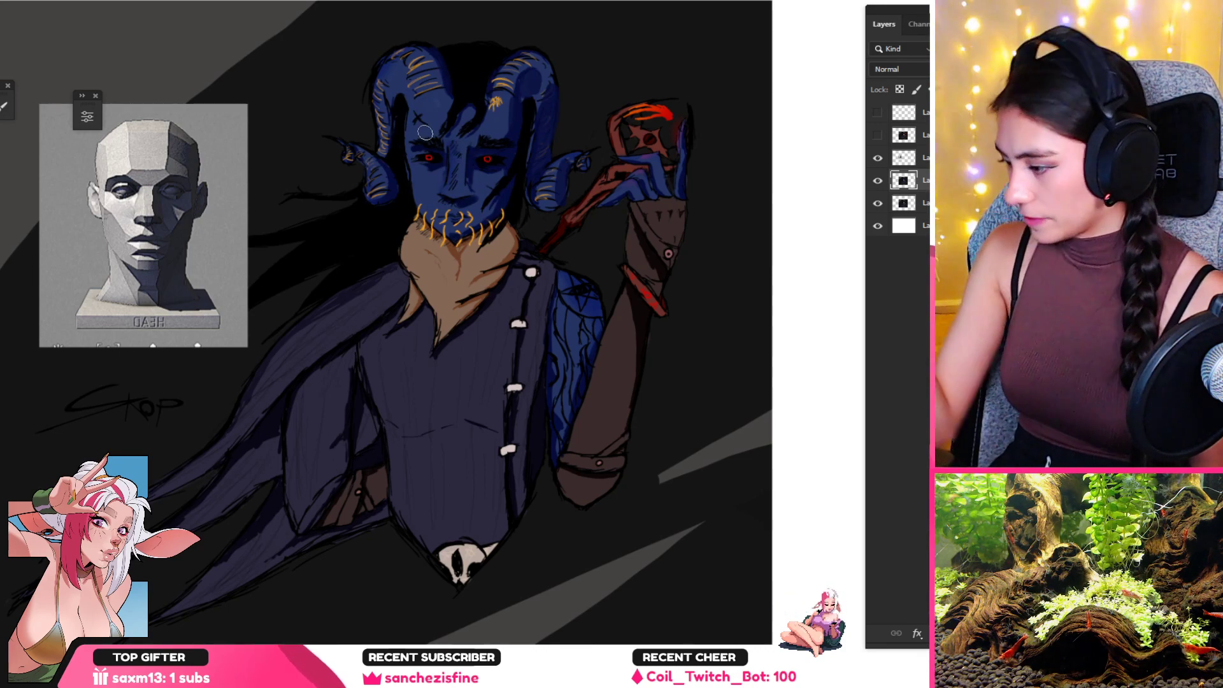
{"action": "key", "text": "ctrl+z"}
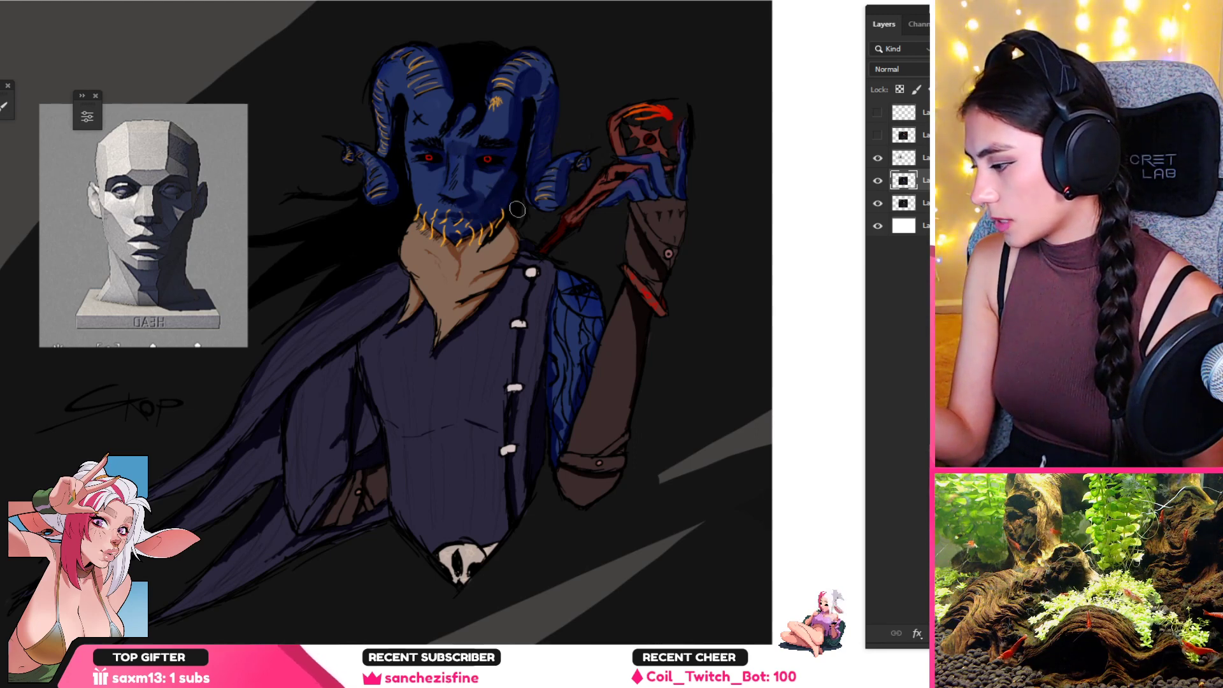
{"action": "left_click", "coordinate": [469, 182], "text": "alt"}
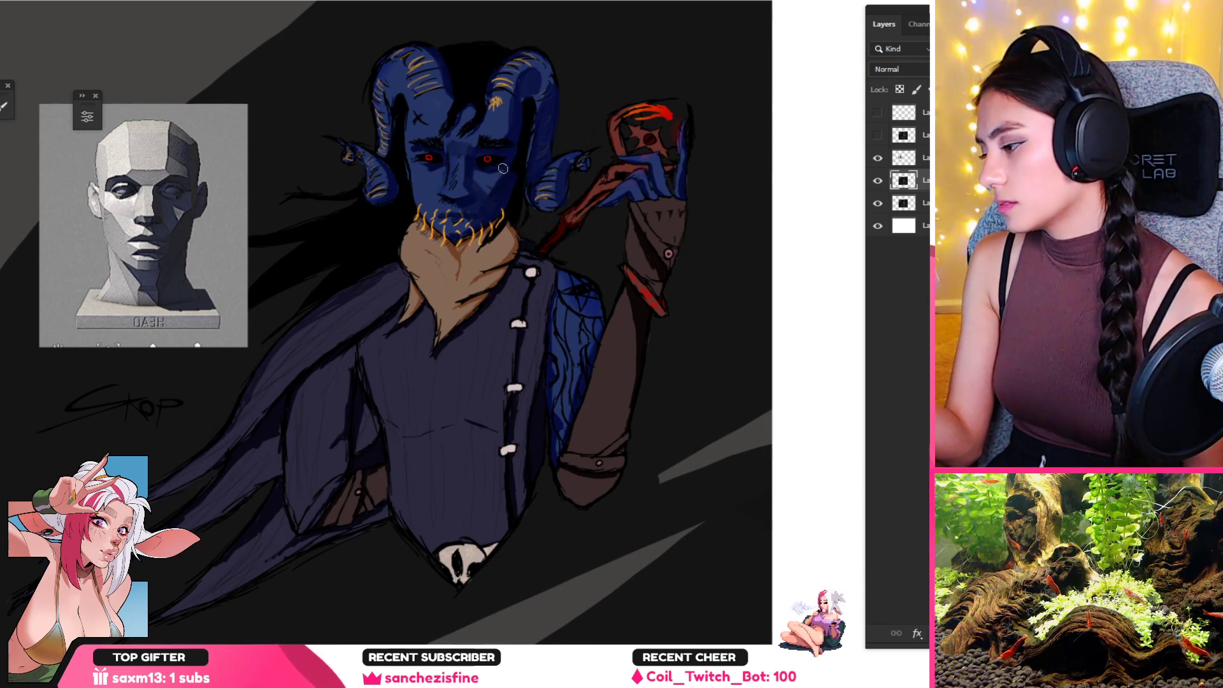
{"action": "left_click", "coordinate": [513, 124], "text": "alt"}
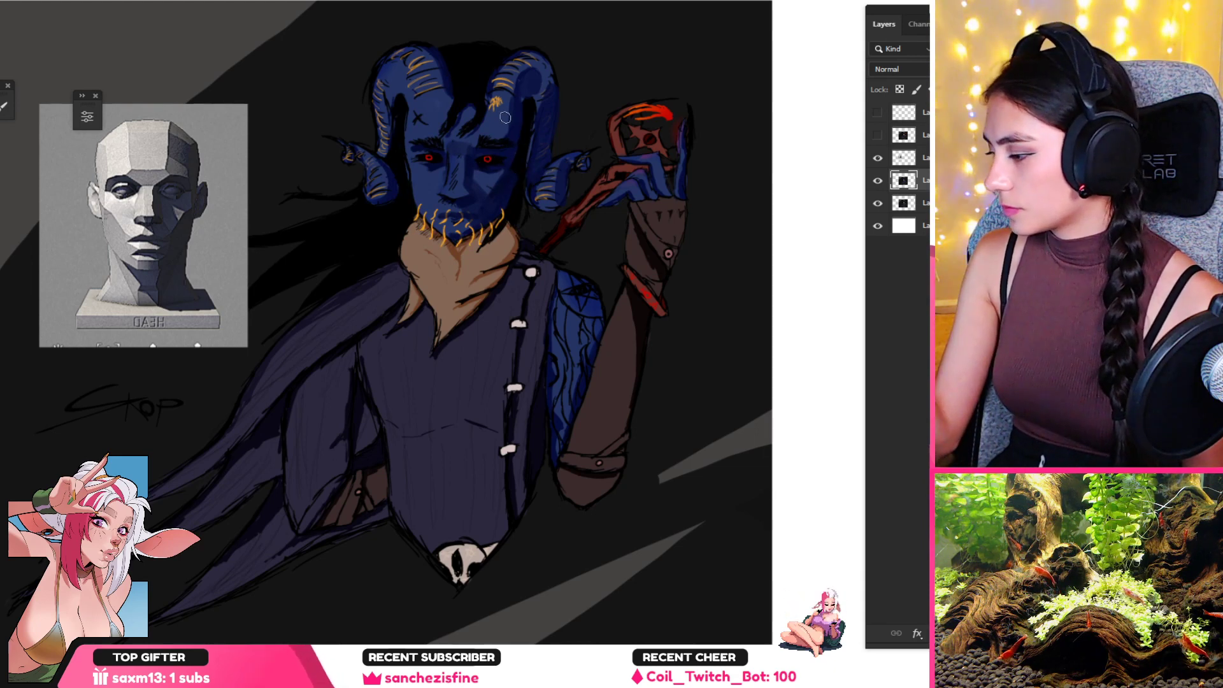
Step: Darken the forehead side and cheek towards the raised hand, and shade around the mouth with blues sampled from the face
{"action": "key", "text": "]"}
{"action": "key", "text": "]"}
{"action": "key", "text": "]"}
{"action": "key", "text": "]"}
{"action": "key", "text": "["}
{"action": "key", "text": "["}
{"action": "key", "text": "["}
{"action": "key", "text": "["}
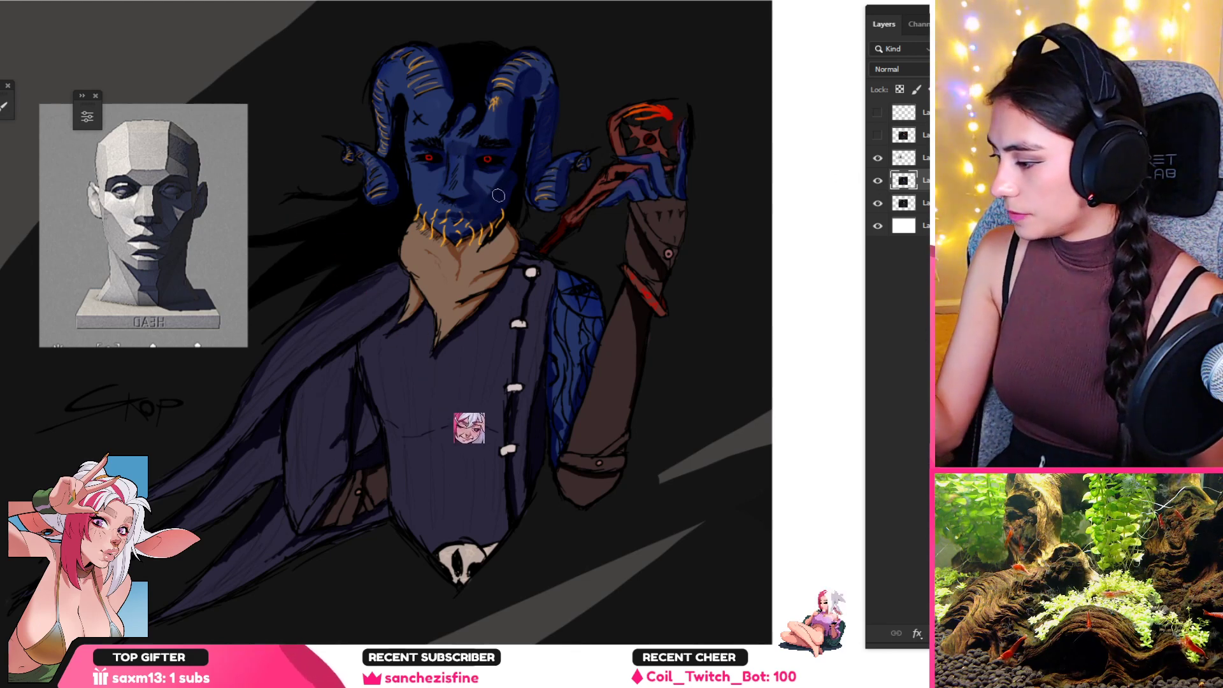
{"action": "left_click", "coordinate": [477, 185], "text": "alt"}
{"action": "left_click", "coordinate": [425, 181], "text": "alt"}
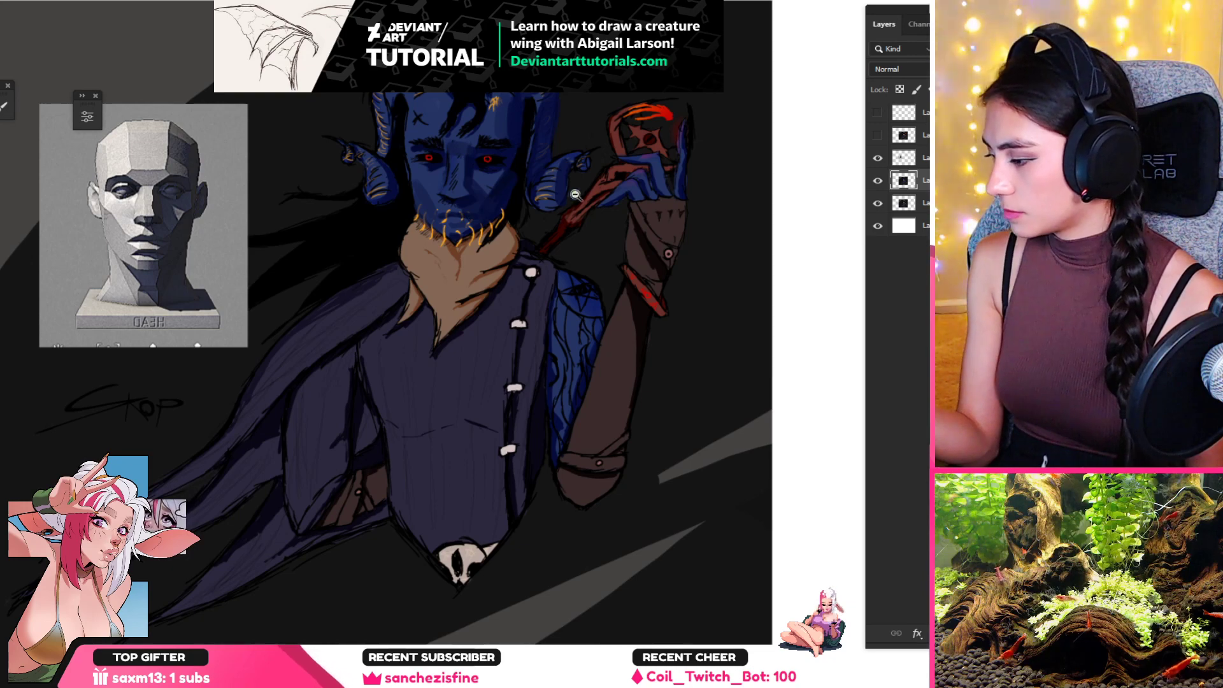
Step: Refine the brow, eye sockets and neighbouring cheek planes with dark and mid blues sampled from the face
{"action": "left_click_drag", "start_coordinate": [460, 227], "coordinate": [398, 264]}
{"action": "scroll", "coordinate": [456, 227], "scroll_direction": "up", "scroll_amount": 5}
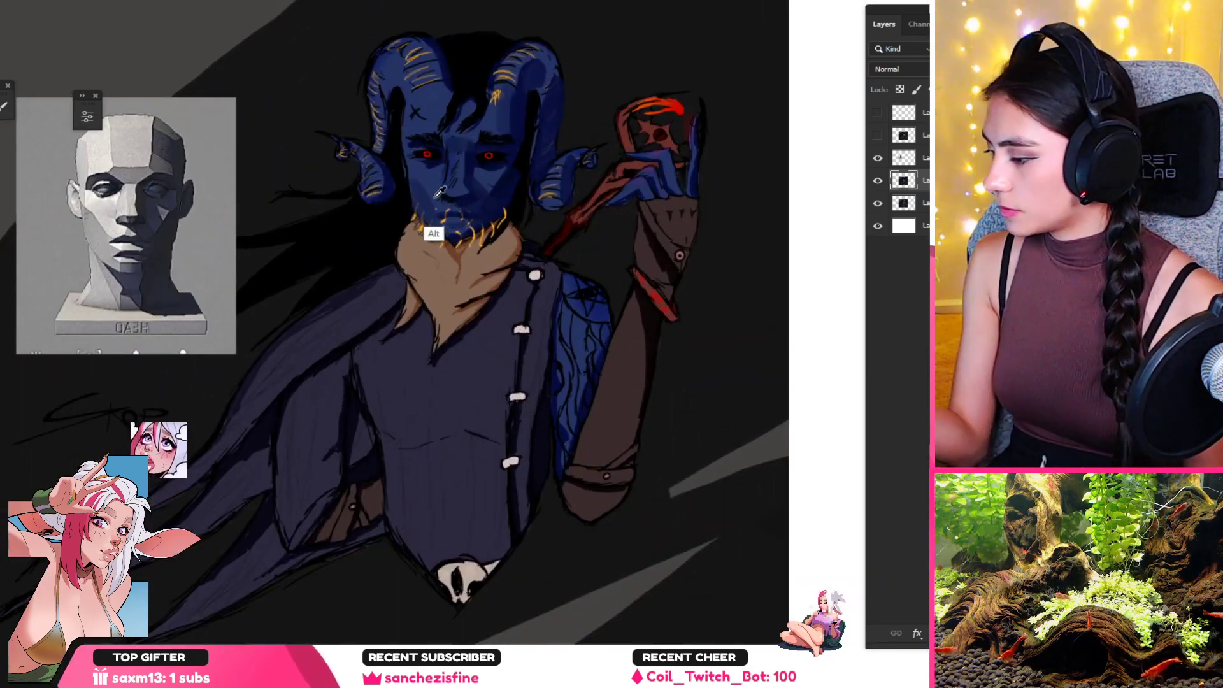
{"action": "left_click", "coordinate": [413, 143], "text": "alt"}
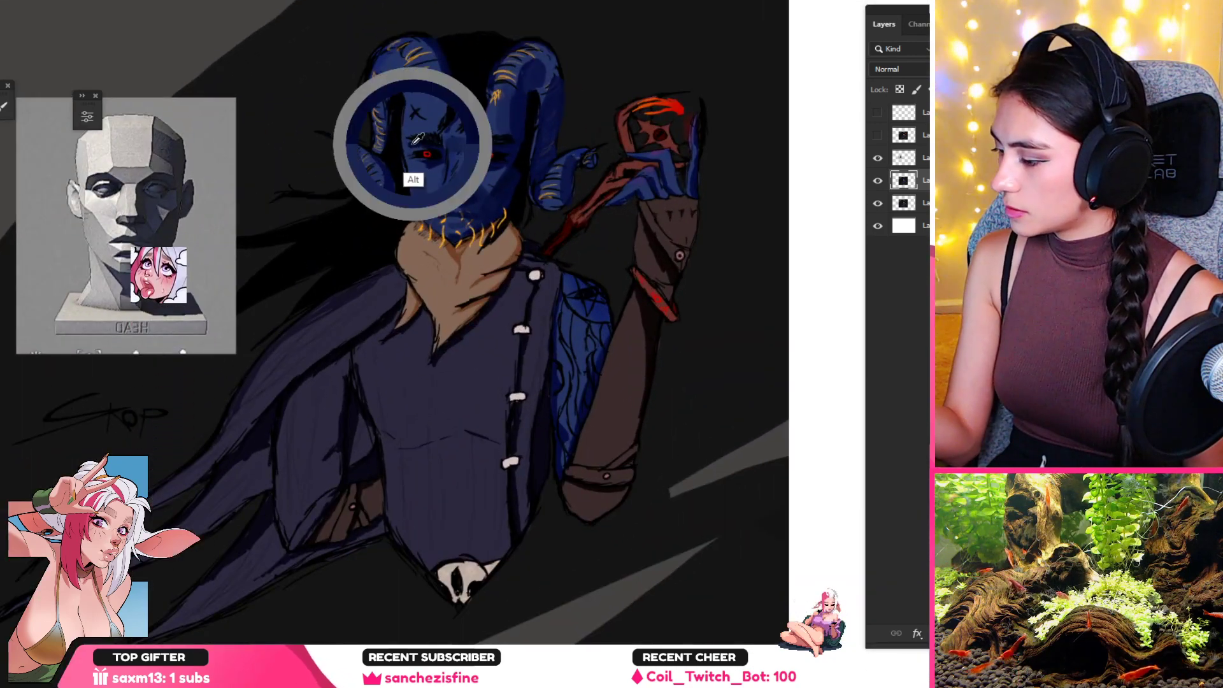
{"action": "left_click", "coordinate": [492, 147], "text": "alt"}
{"action": "key", "text": "alt"}
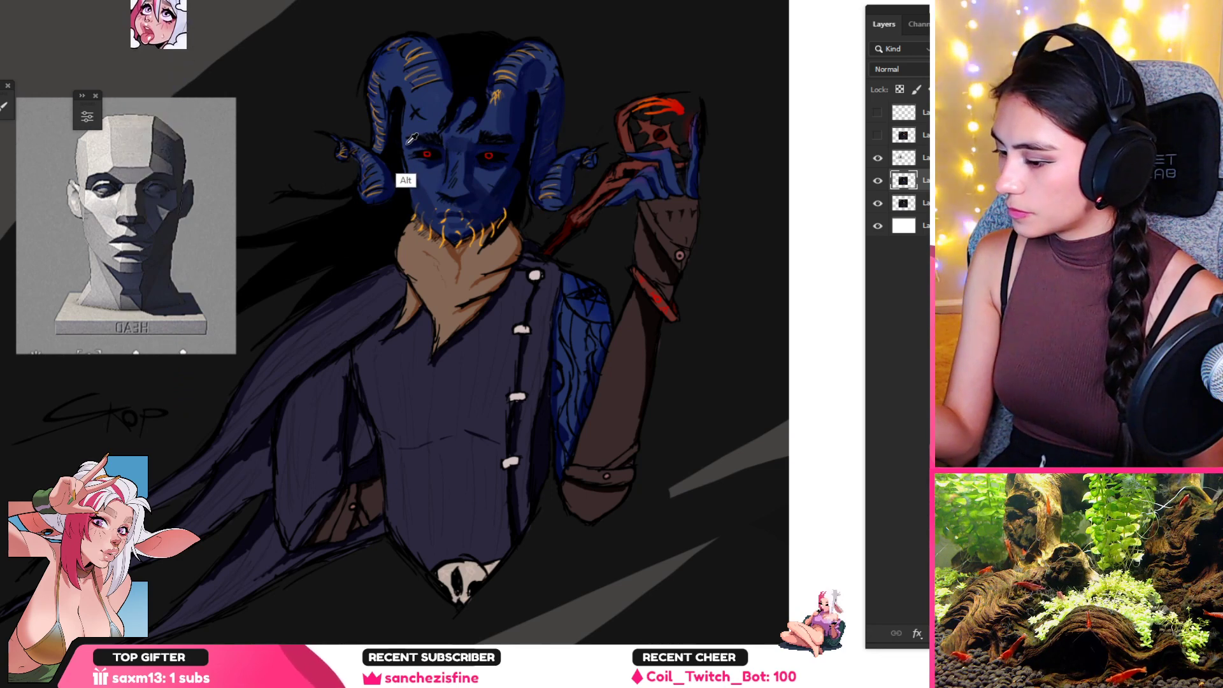
{"action": "left_click", "coordinate": [419, 147], "text": "alt"}
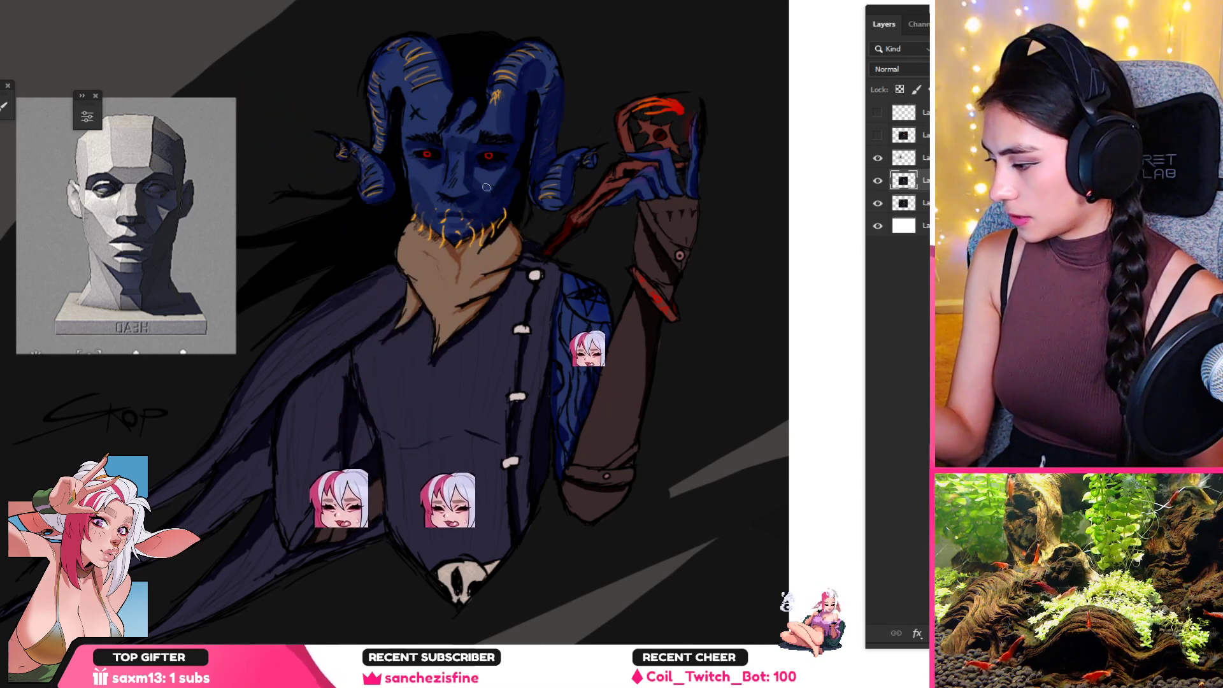
{"action": "left_click", "coordinate": [434, 171], "text": "alt"}
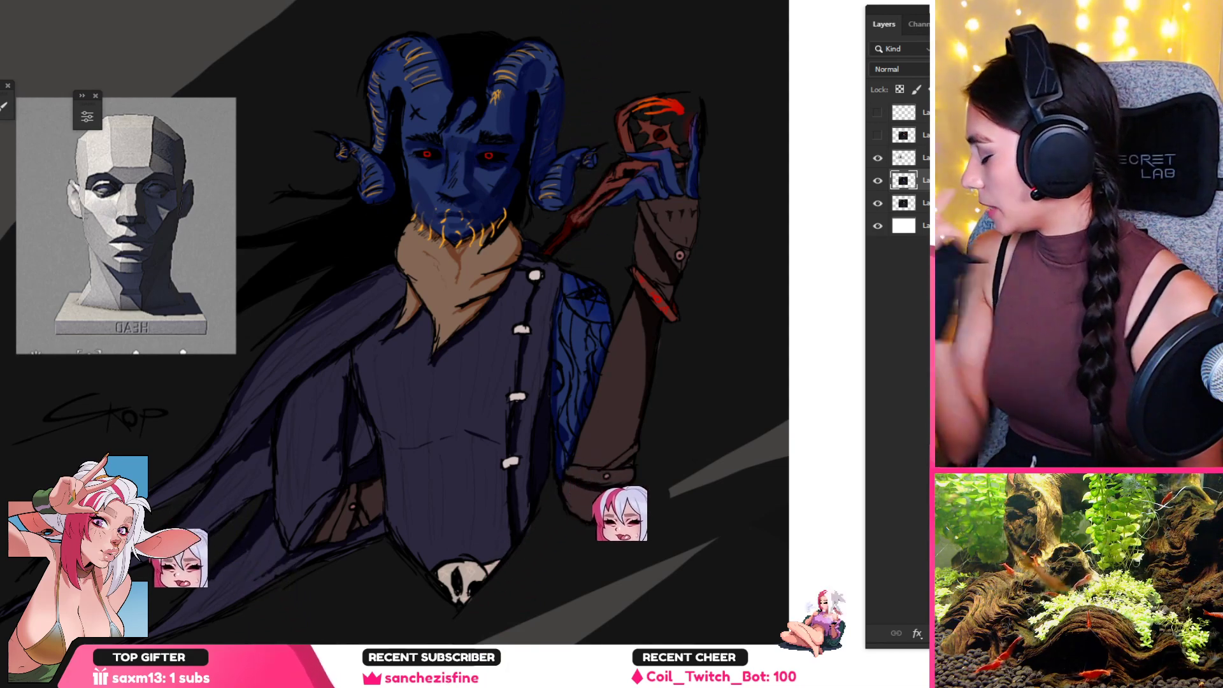
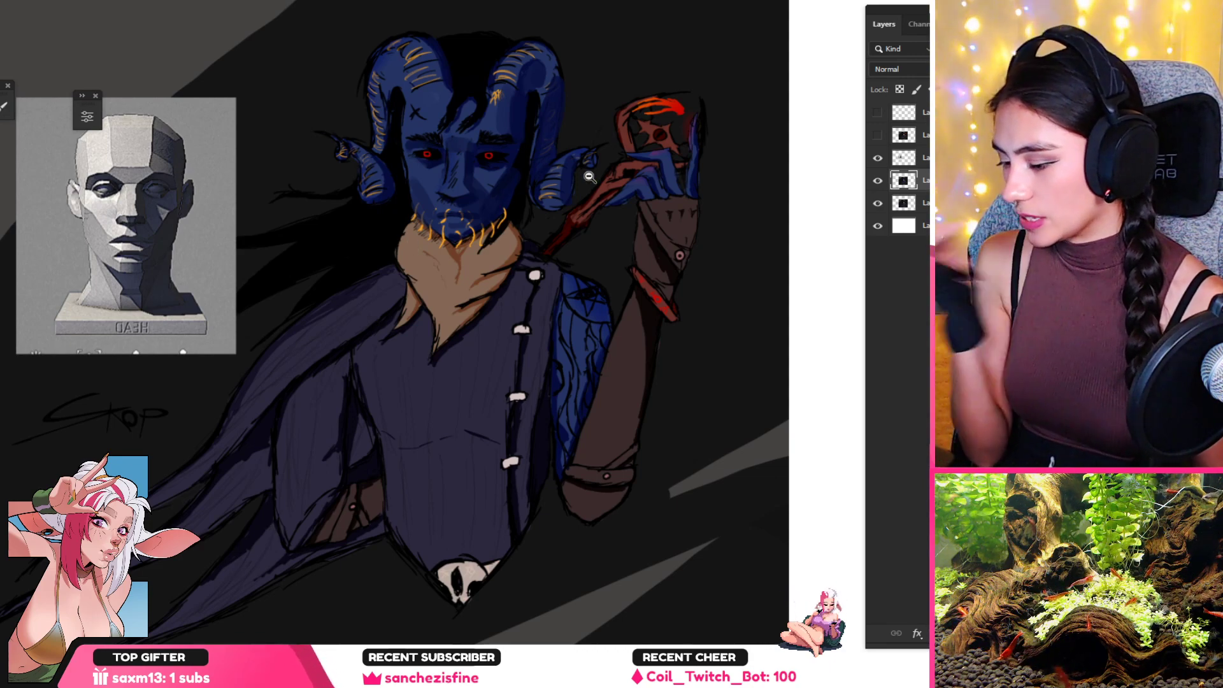
Step: Adjust the cheek and temple planes on the cape side of the face with blues sampled from the cheek
{"action": "mouse_move", "coordinate": [118, 231]}
{"action": "left_mouse_down"}
{"action": "mouse_move", "coordinate": [198, 224]}
{"action": "mouse_move", "coordinate": [110, 254]}
{"action": "left_mouse_up"}
{"action": "left_click_drag", "start_coordinate": [566, 207], "coordinate": [503, 248]}
{"action": "left_click", "coordinate": [431, 204], "text": "alt"}
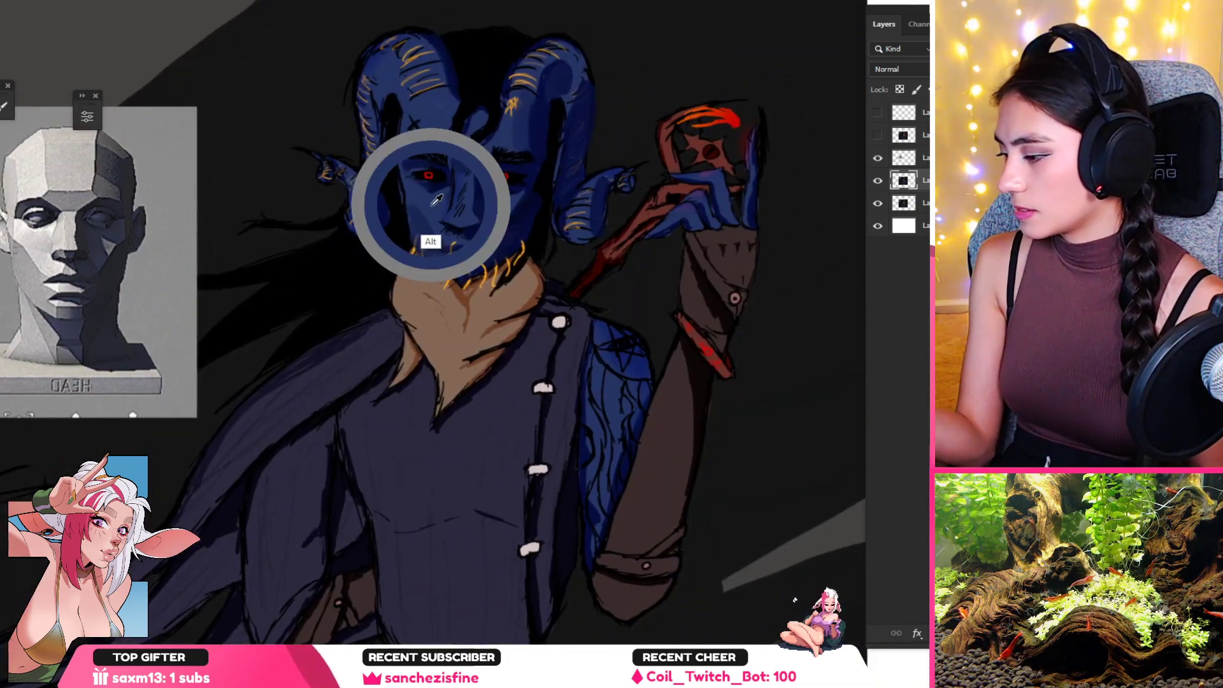
{"action": "left_click", "coordinate": [408, 210], "text": "alt"}
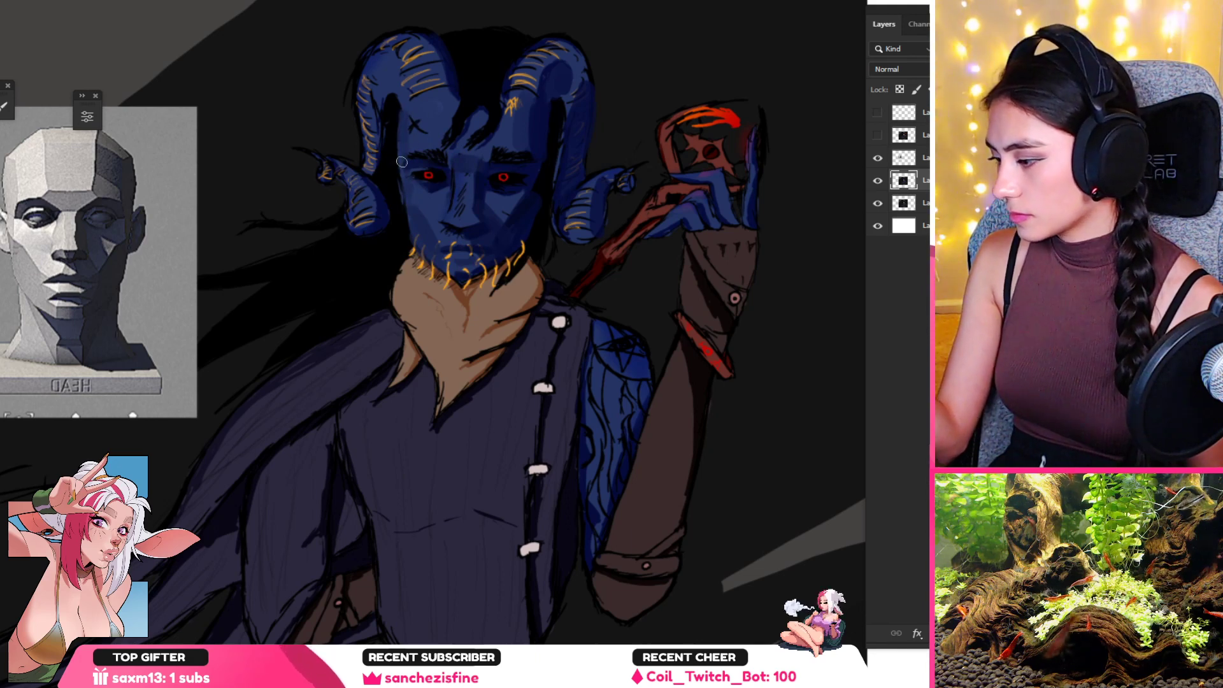
Step: Paint blue over the dark hair strands and the X mark on the forehead, blocking in its light planes
{"action": "key", "text": "bracketright"}
{"action": "key", "text": "bracketright"}
{"action": "key", "text": "bracketright"}
{"action": "key", "text": "bracketright"}
{"action": "mouse_move", "coordinate": [486, 130]}
{"action": "left_mouse_down"}
{"action": "mouse_move", "coordinate": [510, 123]}
{"action": "mouse_move", "coordinate": [475, 135]}
{"action": "left_mouse_up"}
{"action": "key", "text": "ctrl+z"}
{"action": "key", "text": "bracketleft"}
{"action": "key", "text": "bracketleft"}
{"action": "key", "text": "bracketleft"}
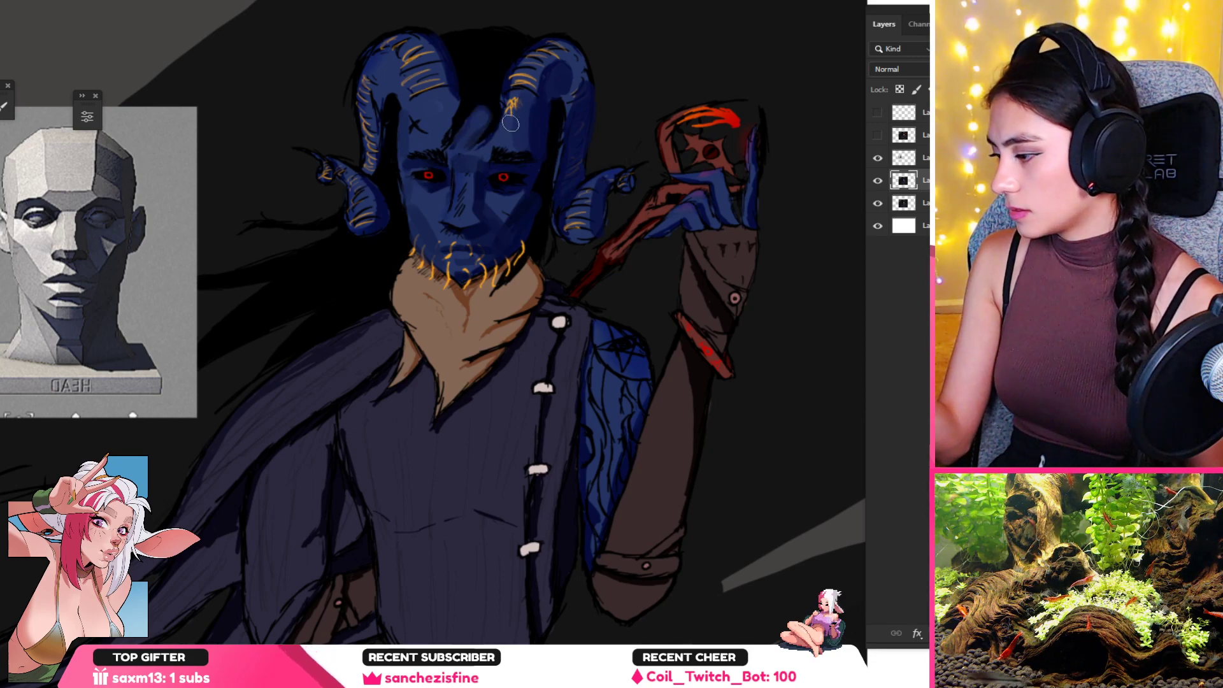
{"action": "scroll", "coordinate": [520, 153], "scroll_direction": "down", "scroll_amount": 4}
{"action": "scroll", "coordinate": [513, 182], "scroll_direction": "up", "scroll_amount": 3}
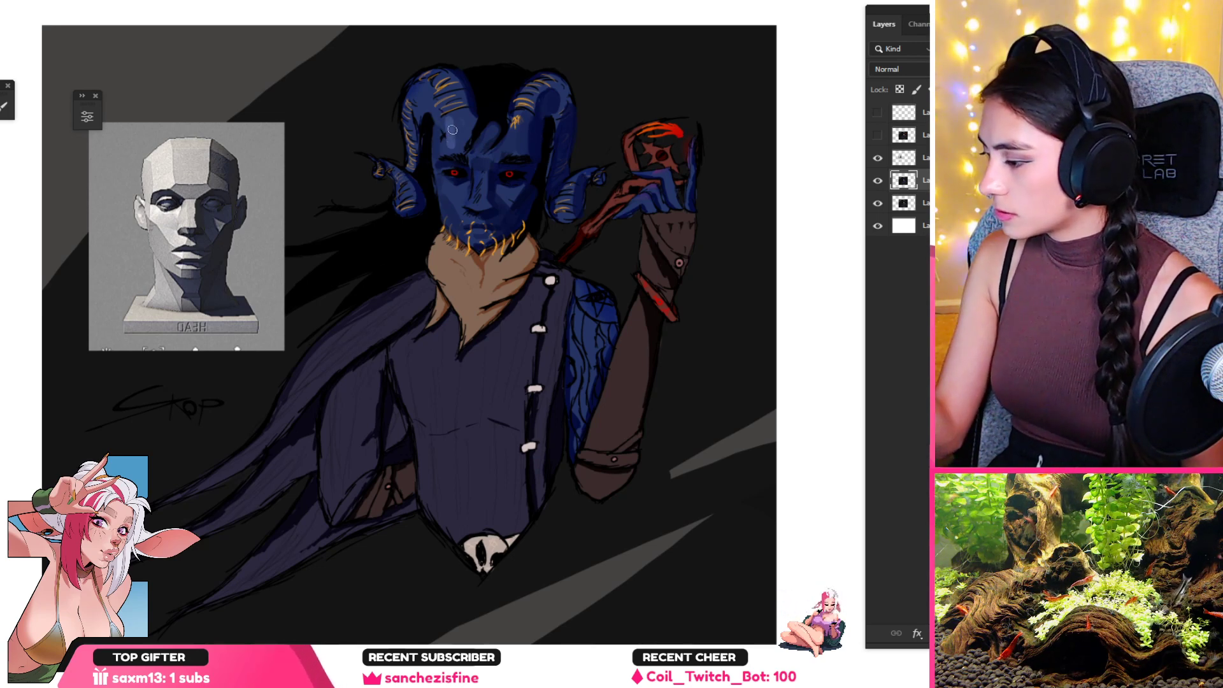
{"action": "key", "text": "alt"}
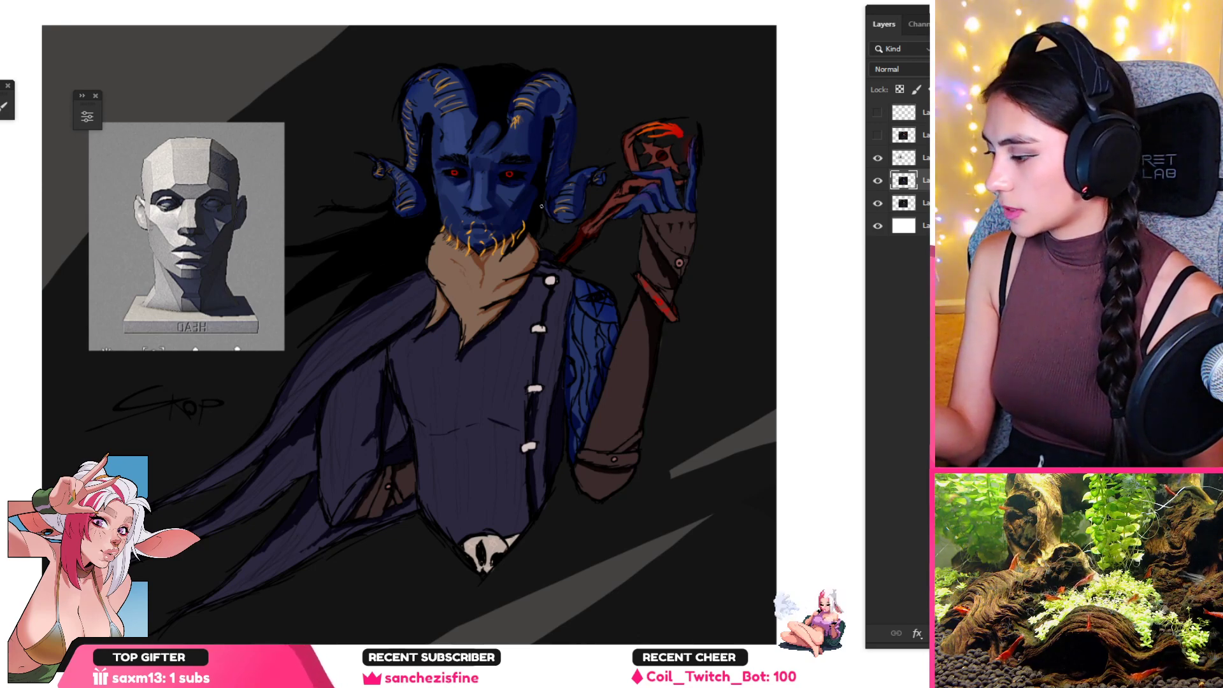
Step: Draw curved beard strands along the cape-side jaw, extending past the face outline, with orange sampled from the existing beard
{"action": "key", "text": "z"}
{"action": "left_click_drag", "start_coordinate": [514, 198], "coordinate": [455, 236]}
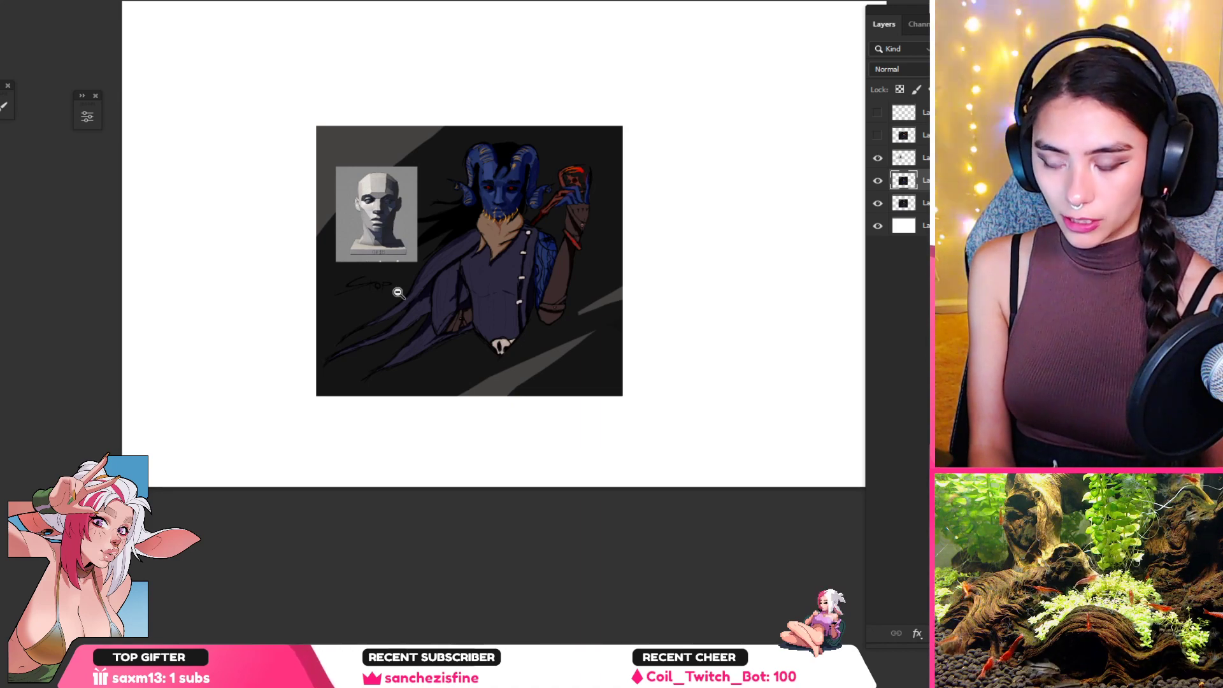
{"action": "left_click_drag", "start_coordinate": [458, 484], "coordinate": [450, 492]}
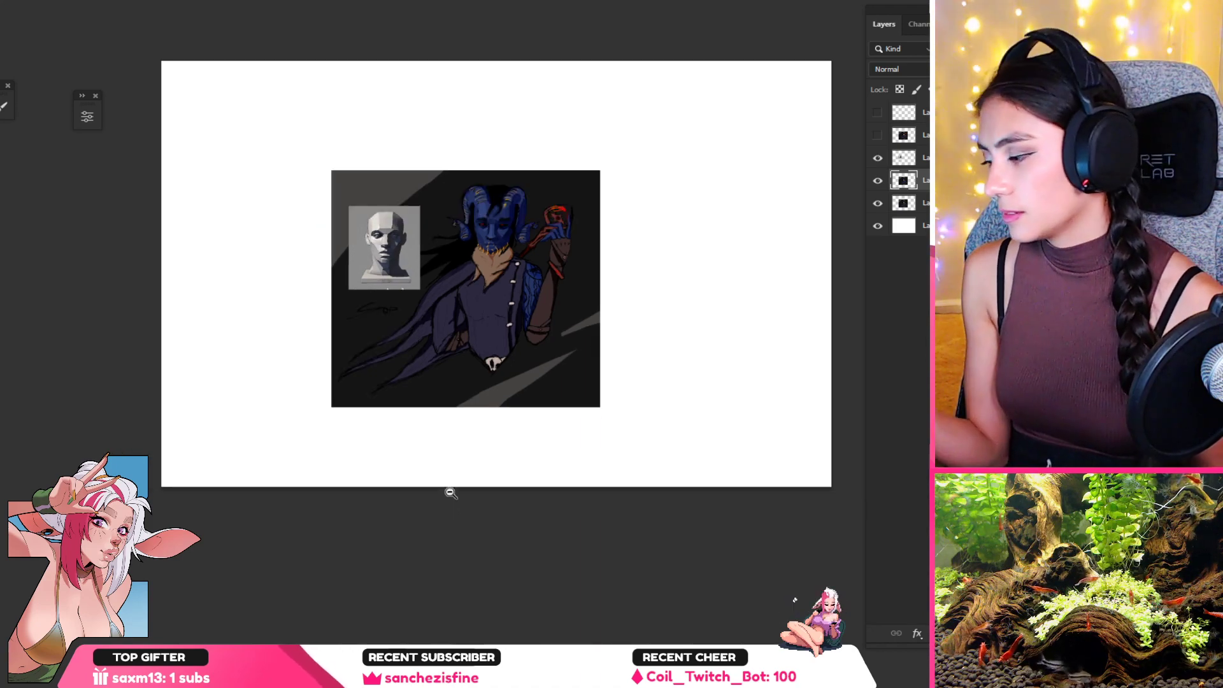
{"action": "left_click_drag", "start_coordinate": [496, 257], "coordinate": [573, 311]}
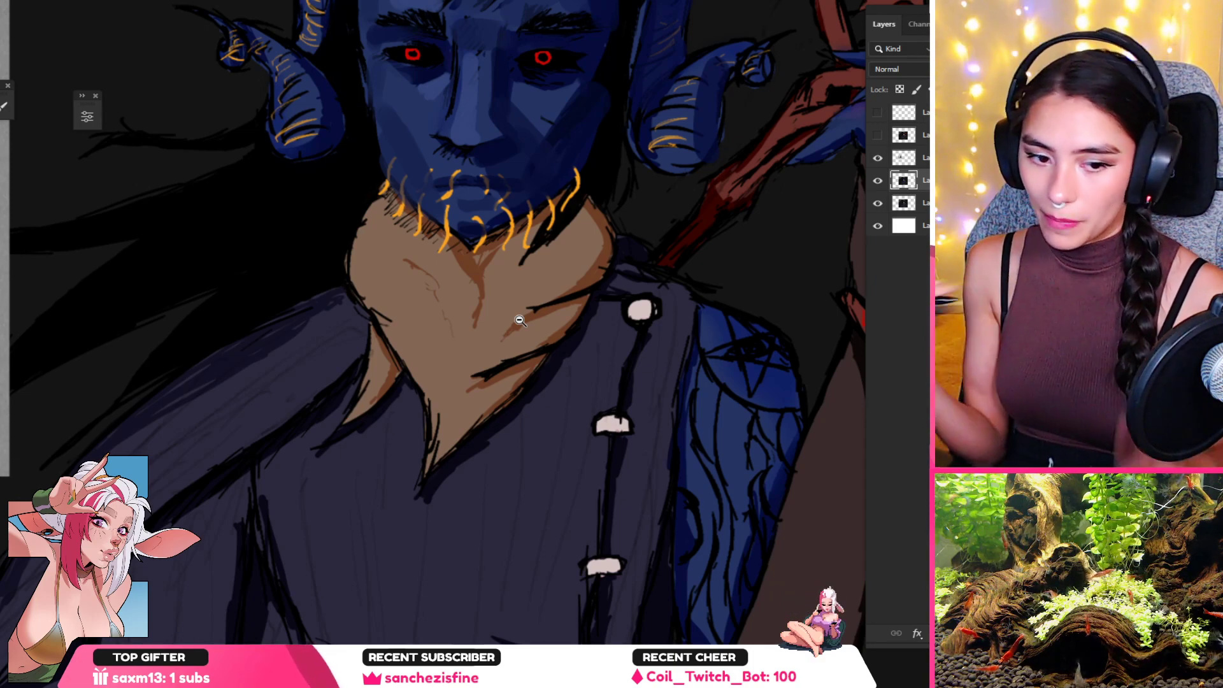
{"action": "key", "text": "alt"}
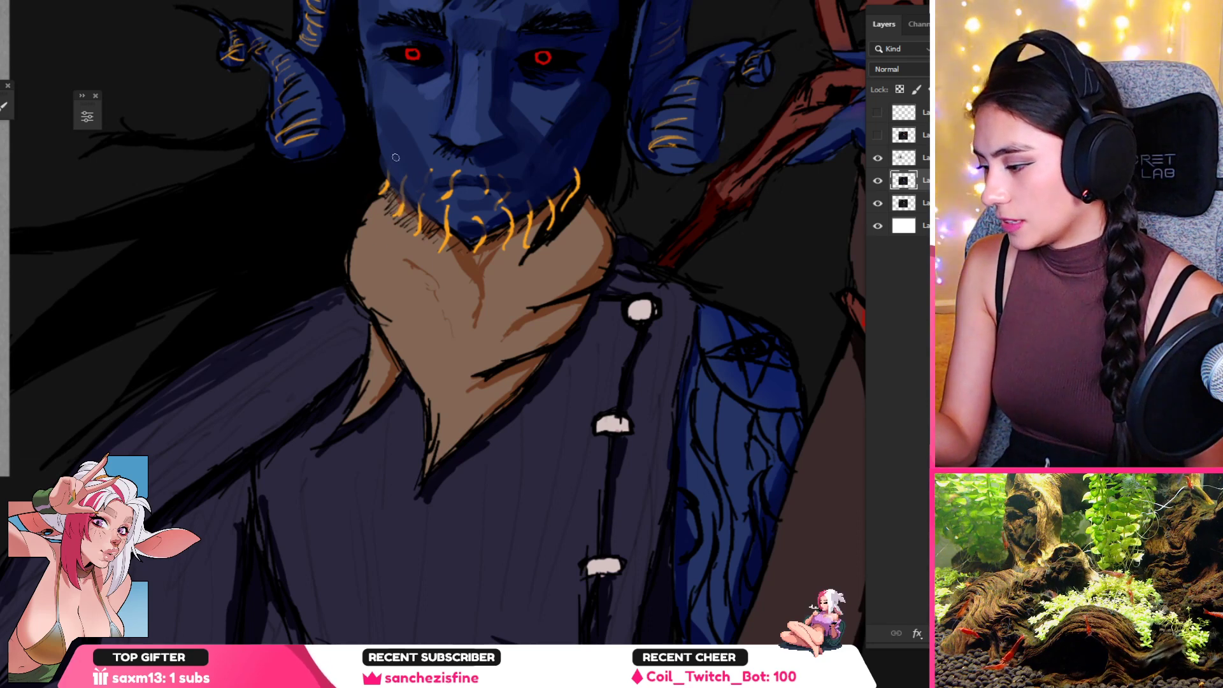
{"action": "key", "text": "alt"}
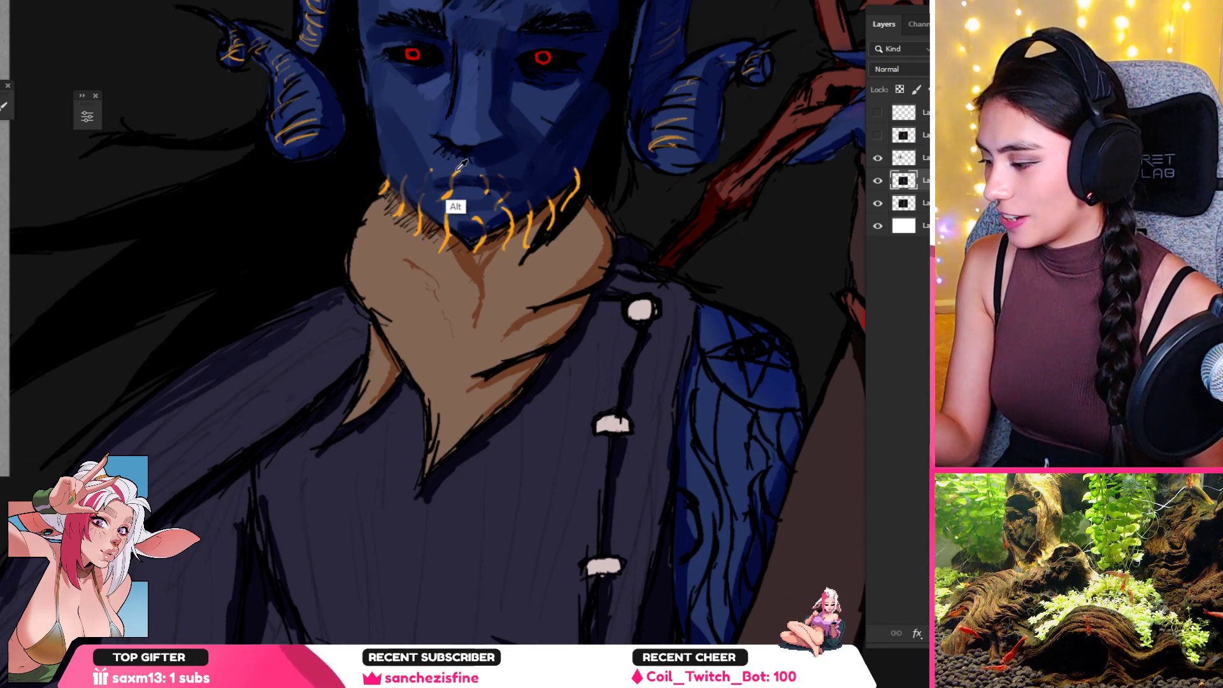
{"action": "left_click", "coordinate": [463, 170], "text": "alt"}
{"action": "left_click", "coordinate": [458, 171], "text": "alt"}
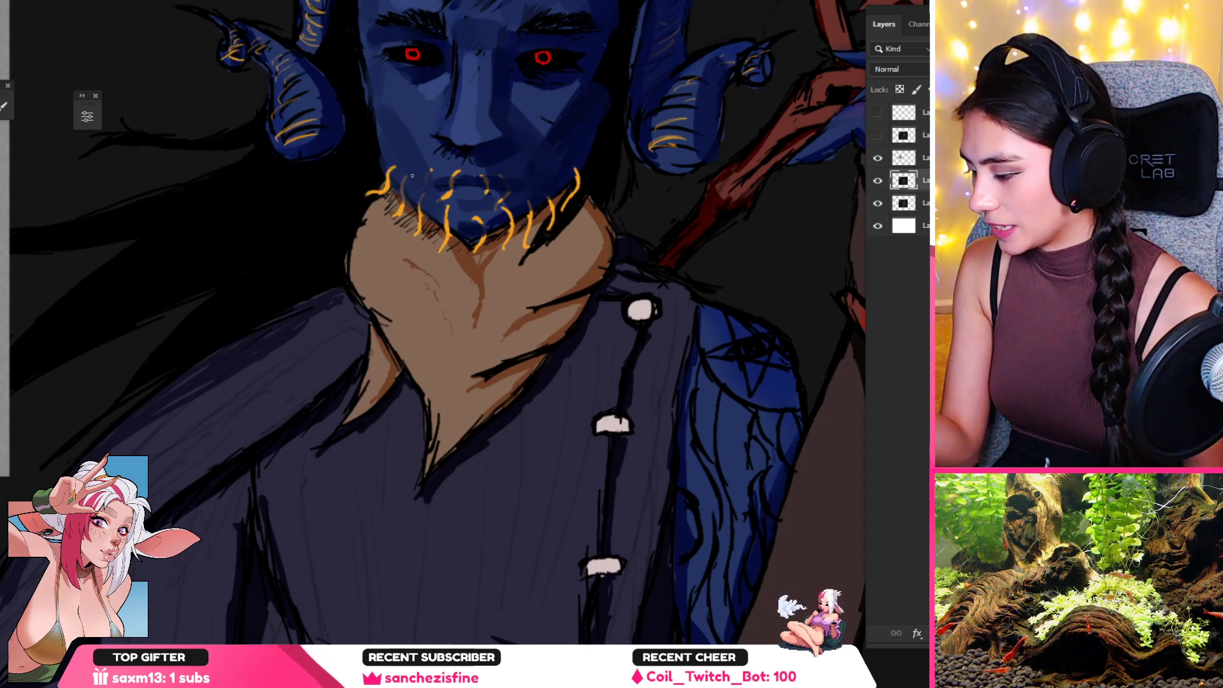
{"action": "key", "text": "ctrl+z"}
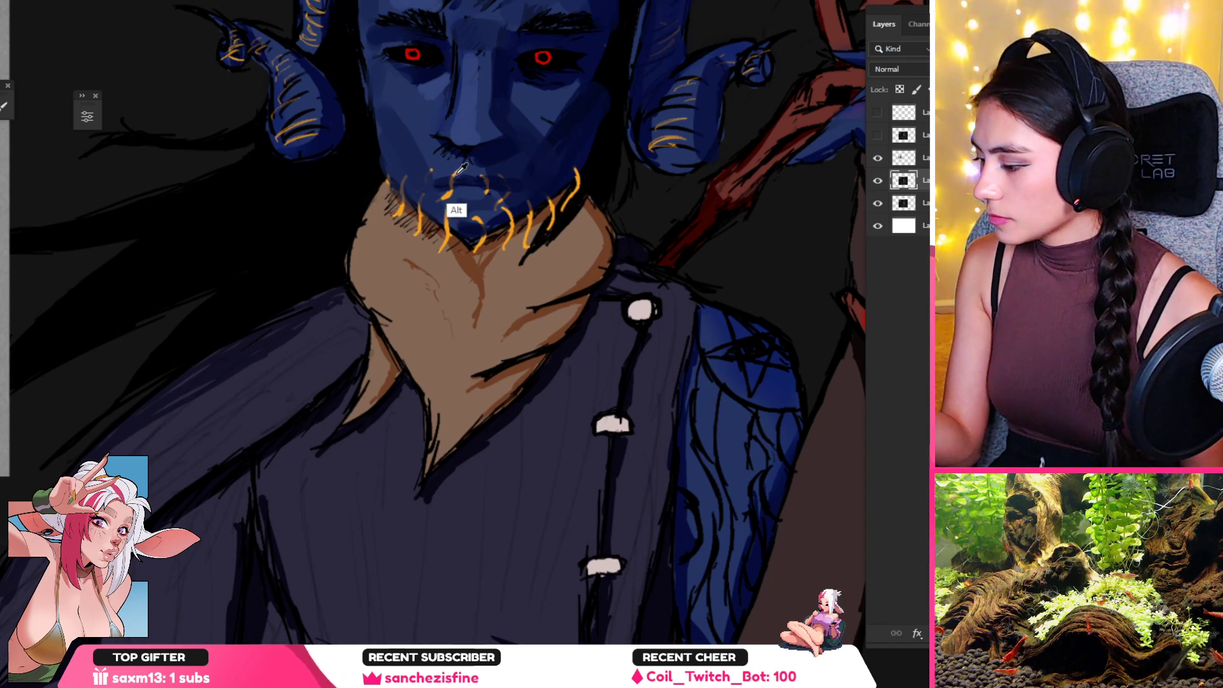
{"action": "left_click", "coordinate": [437, 167], "text": "alt"}
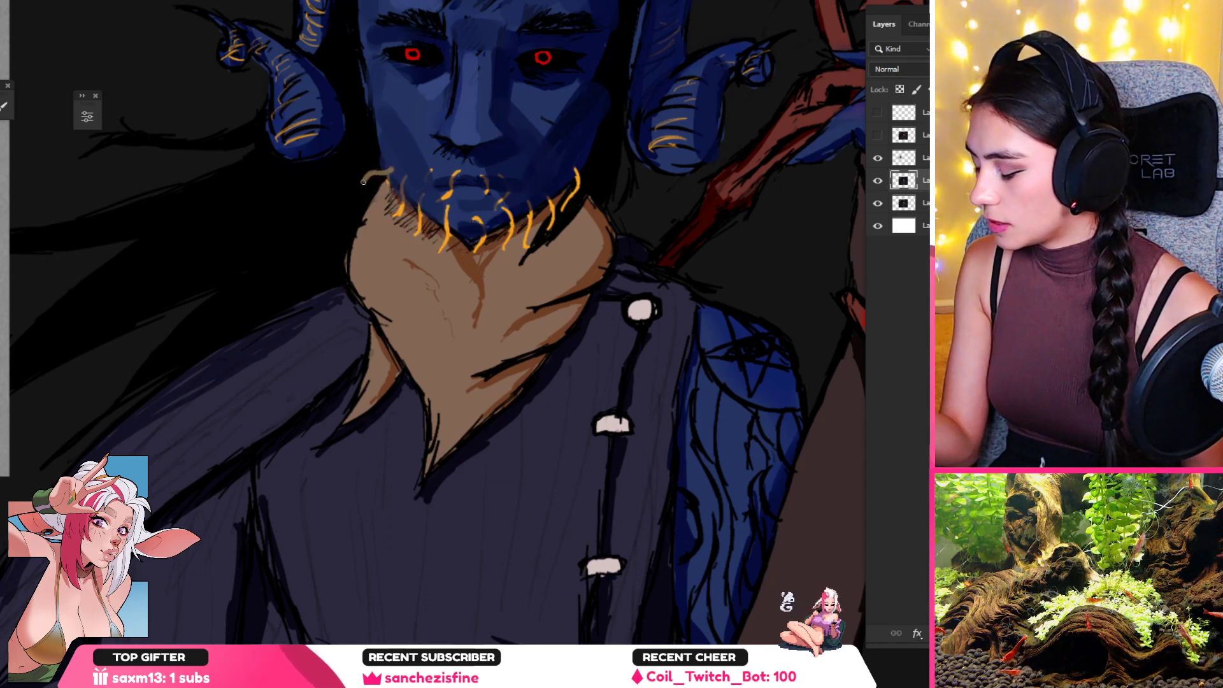
{"action": "left_click", "coordinate": [459, 170], "text": "alt"}
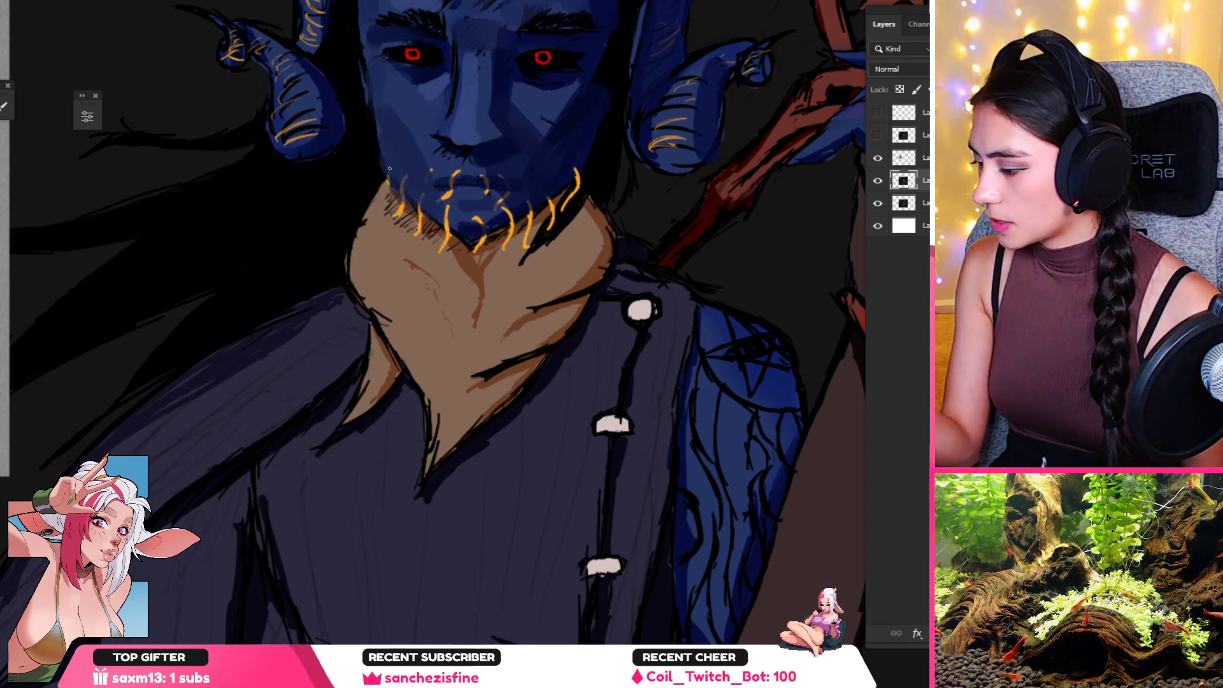
{"action": "key", "text": "ctrl+z"}
{"action": "left_click_drag", "start_coordinate": [352, 178], "coordinate": [395, 170]}
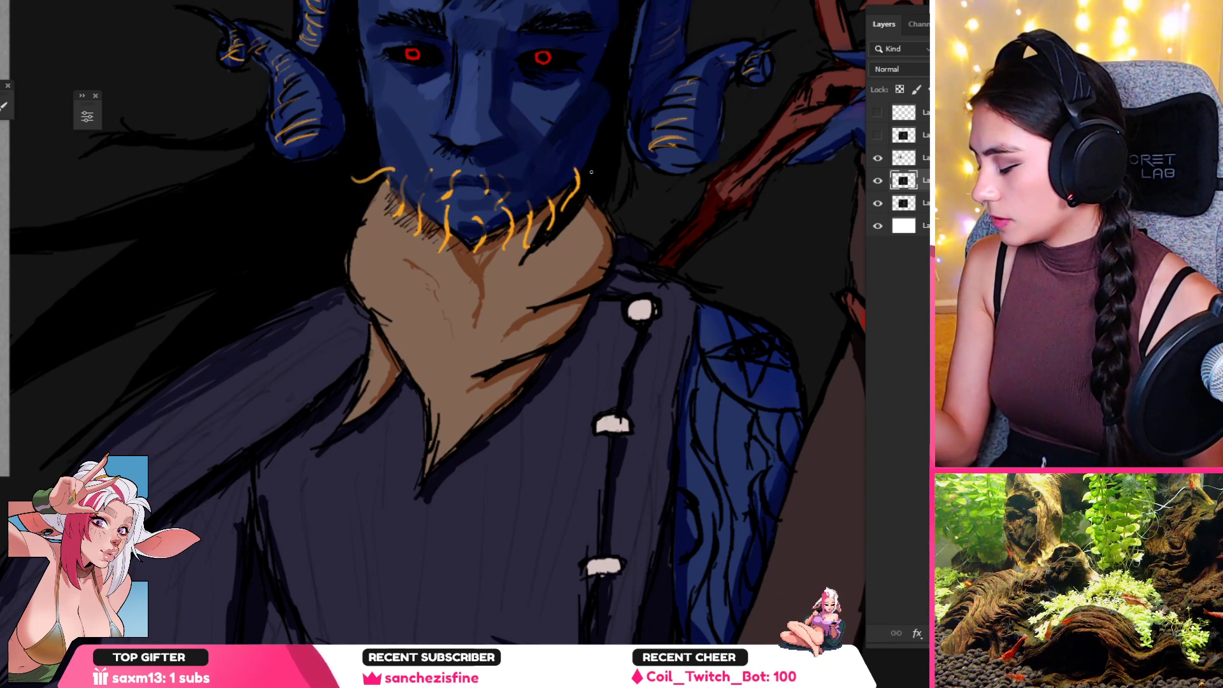
{"action": "left_click_drag", "start_coordinate": [428, 170], "coordinate": [409, 195]}
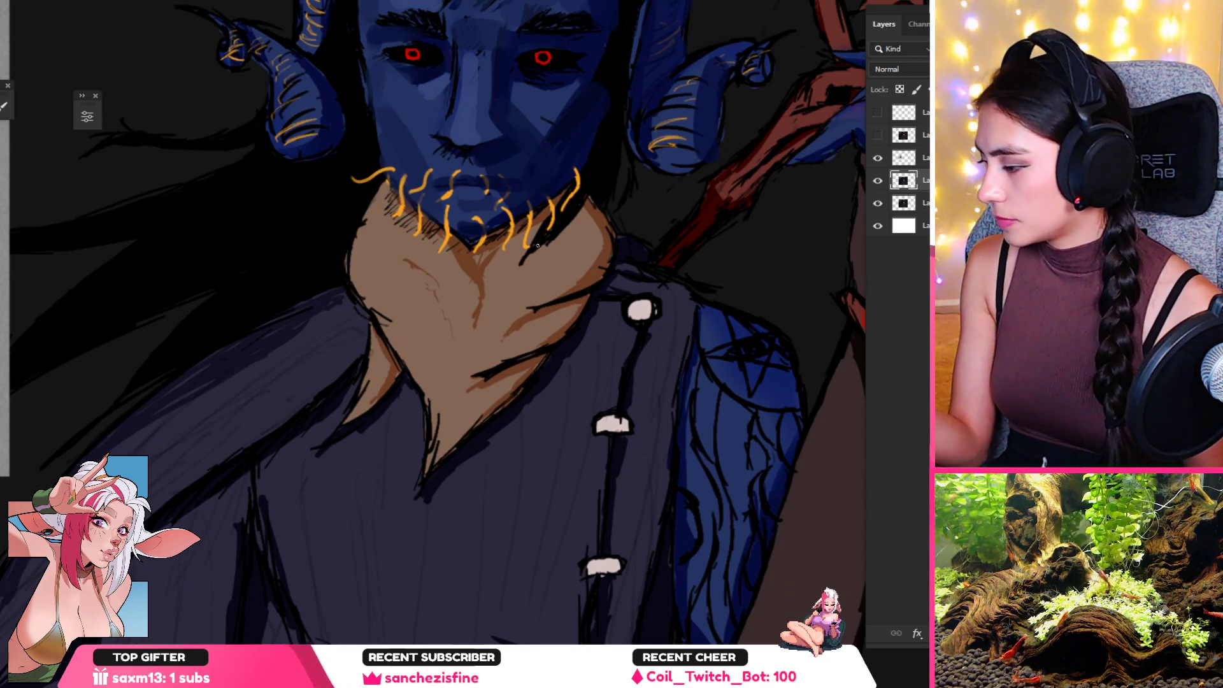
Step: Compare the whole figure with and without the painted copy to judge the reshaped face and beard
{"action": "mouse_move", "coordinate": [476, 219]}
{"action": "left_mouse_down"}
{"action": "mouse_move", "coordinate": [478, 246]}
{"action": "mouse_move", "coordinate": [407, 281]}
{"action": "mouse_move", "coordinate": [571, 303]}
{"action": "left_mouse_up"}
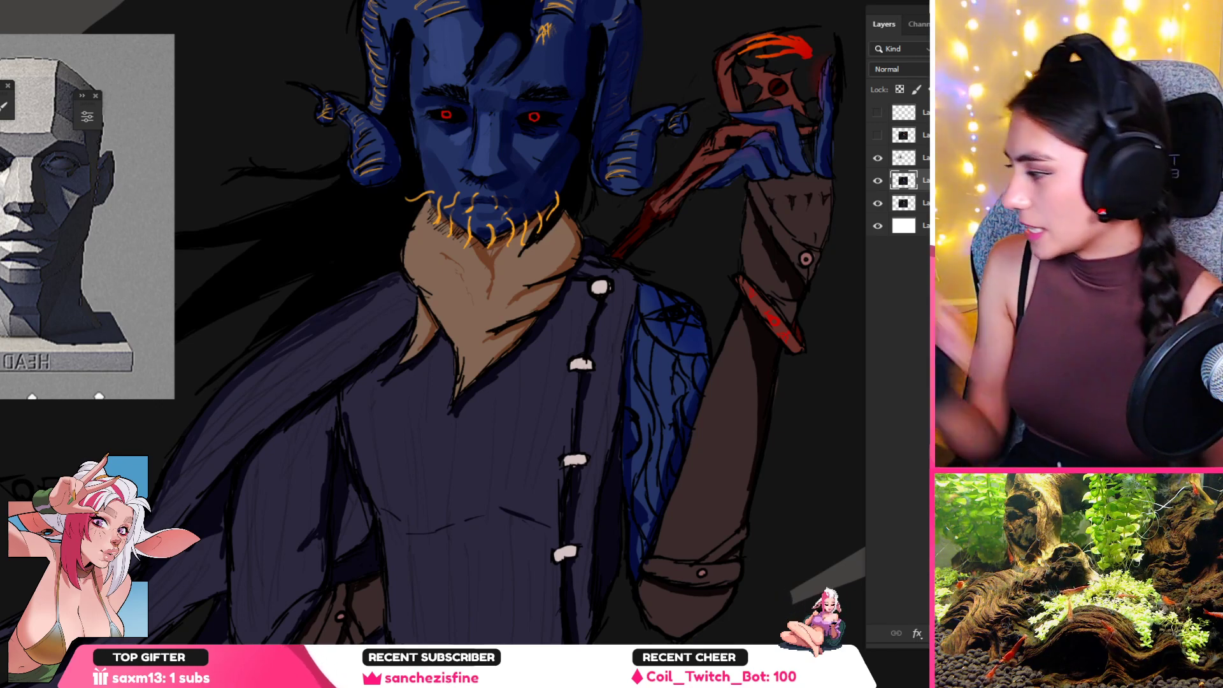
{"action": "left_click", "coordinate": [879, 182]}
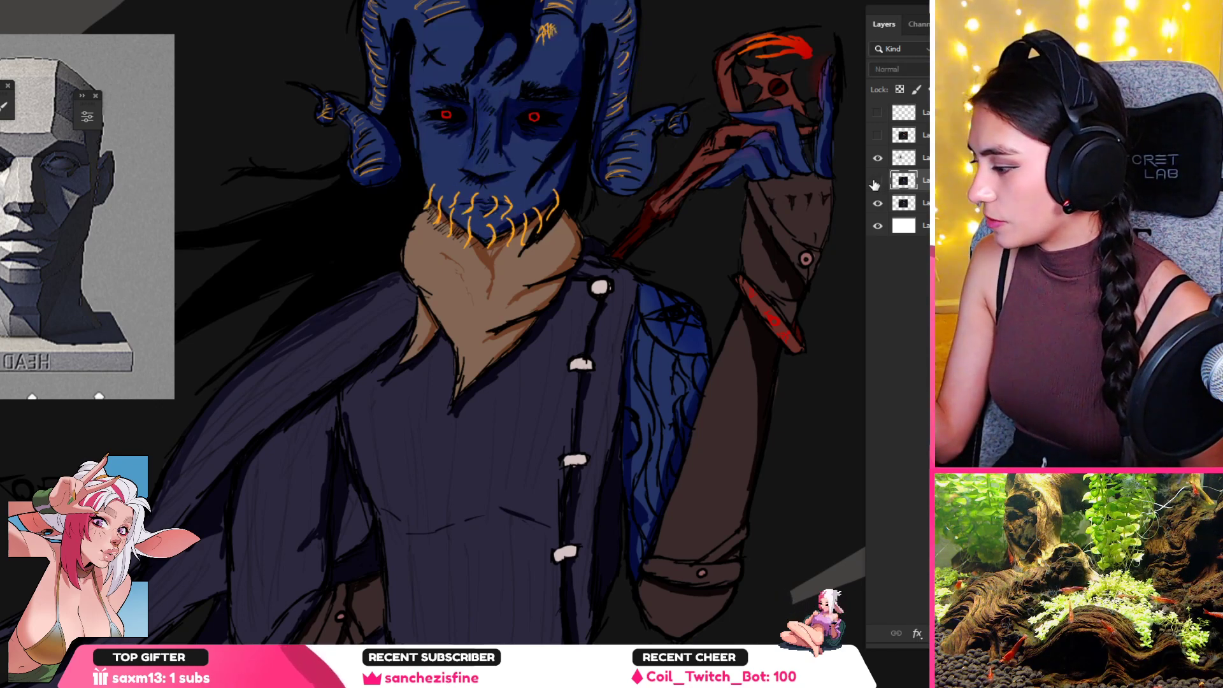
{"action": "left_click_drag", "start_coordinate": [540, 182], "coordinate": [599, 217]}
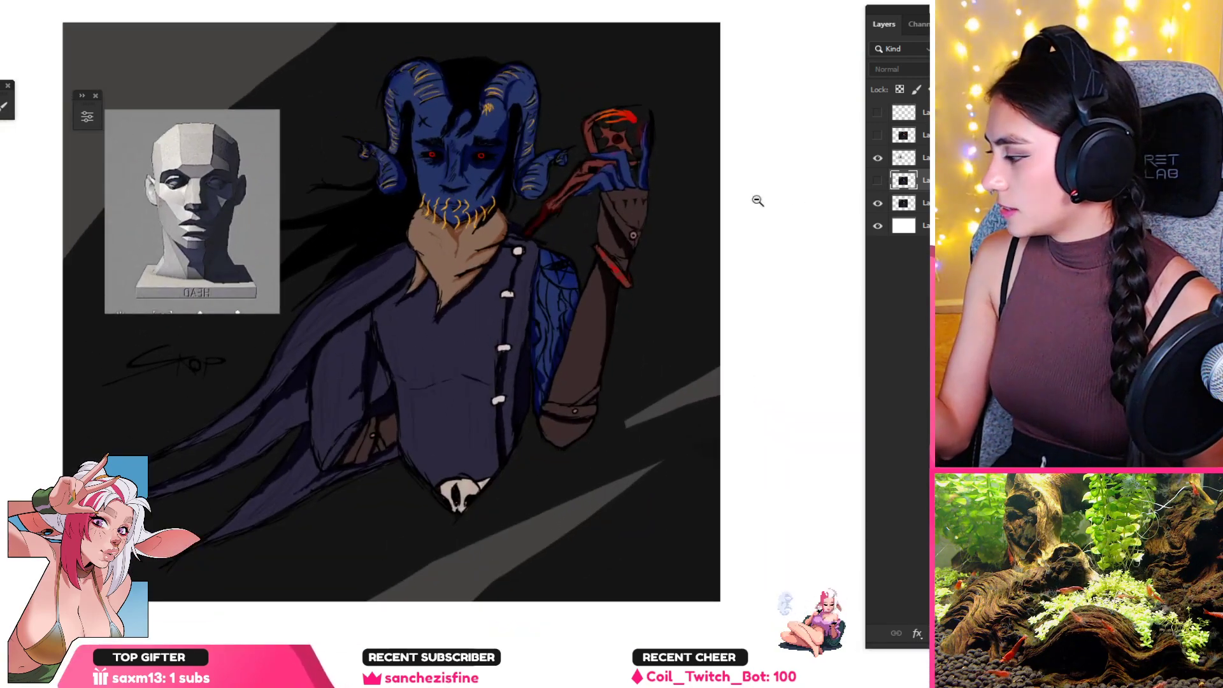
{"action": "left_click", "coordinate": [878, 185]}
{"action": "left_click", "coordinate": [877, 184]}
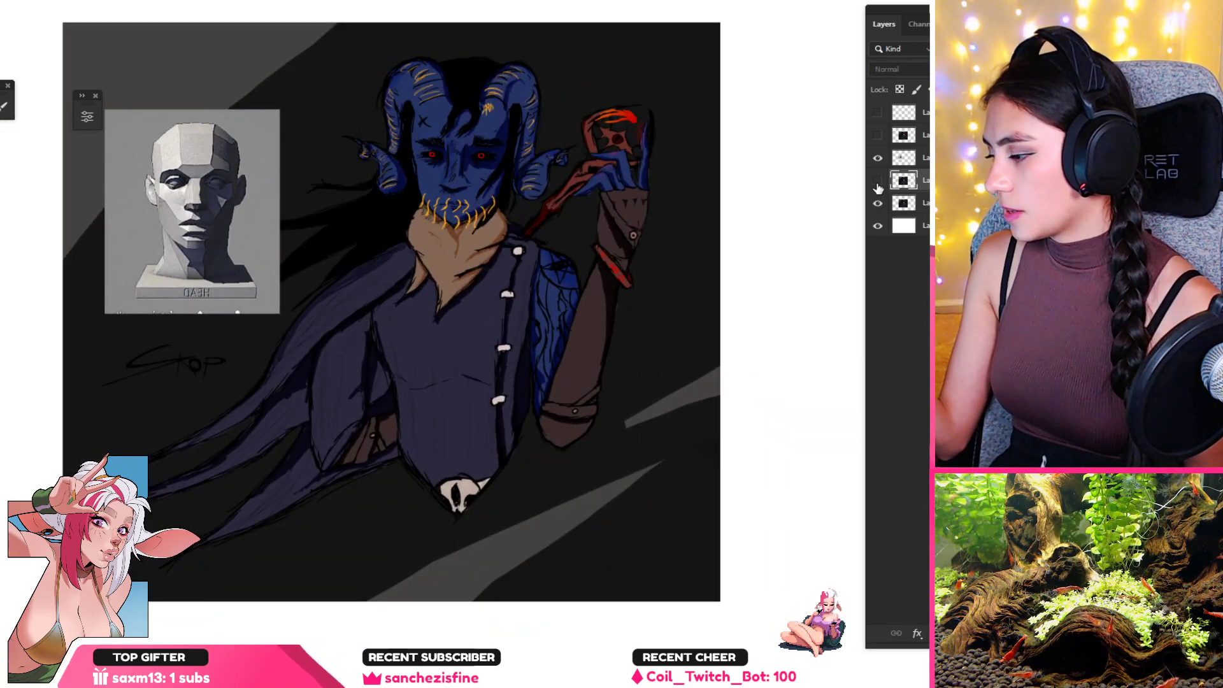
{"action": "left_click", "coordinate": [876, 183]}
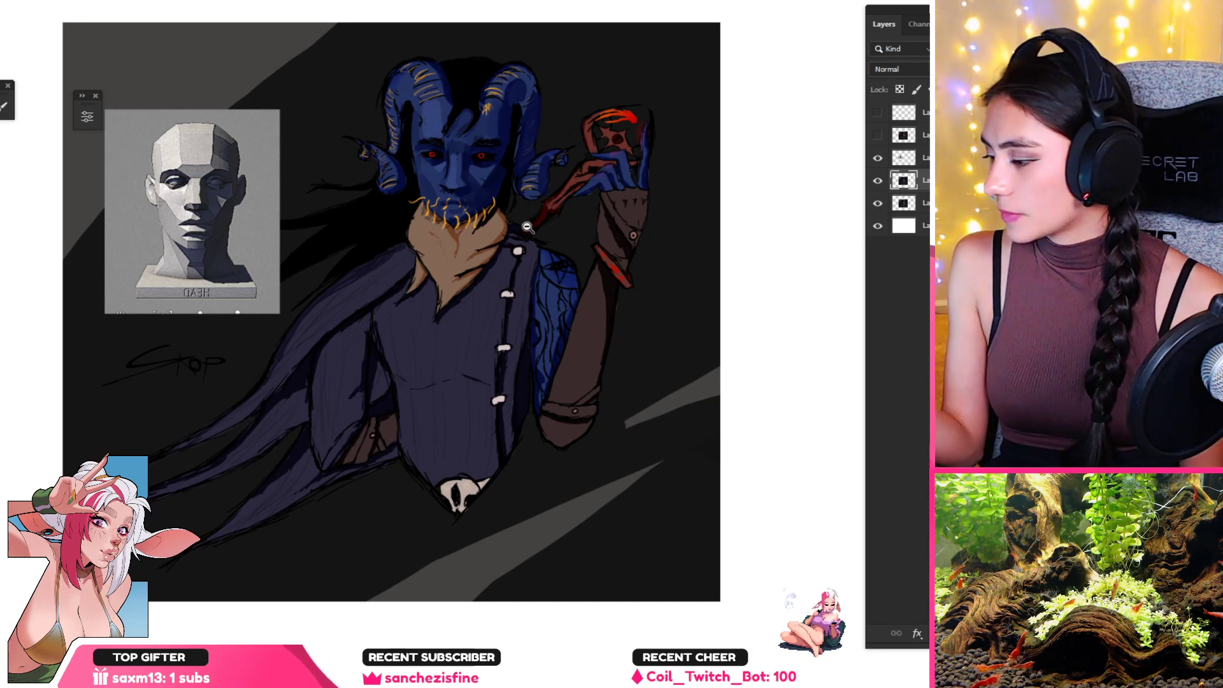
Step: Capture the horned figure's head and torso with the Snipping Tool, copy the snip and close it without saving
{"action": "scroll", "coordinate": [535, 193], "scroll_direction": "up", "scroll_amount": 1}
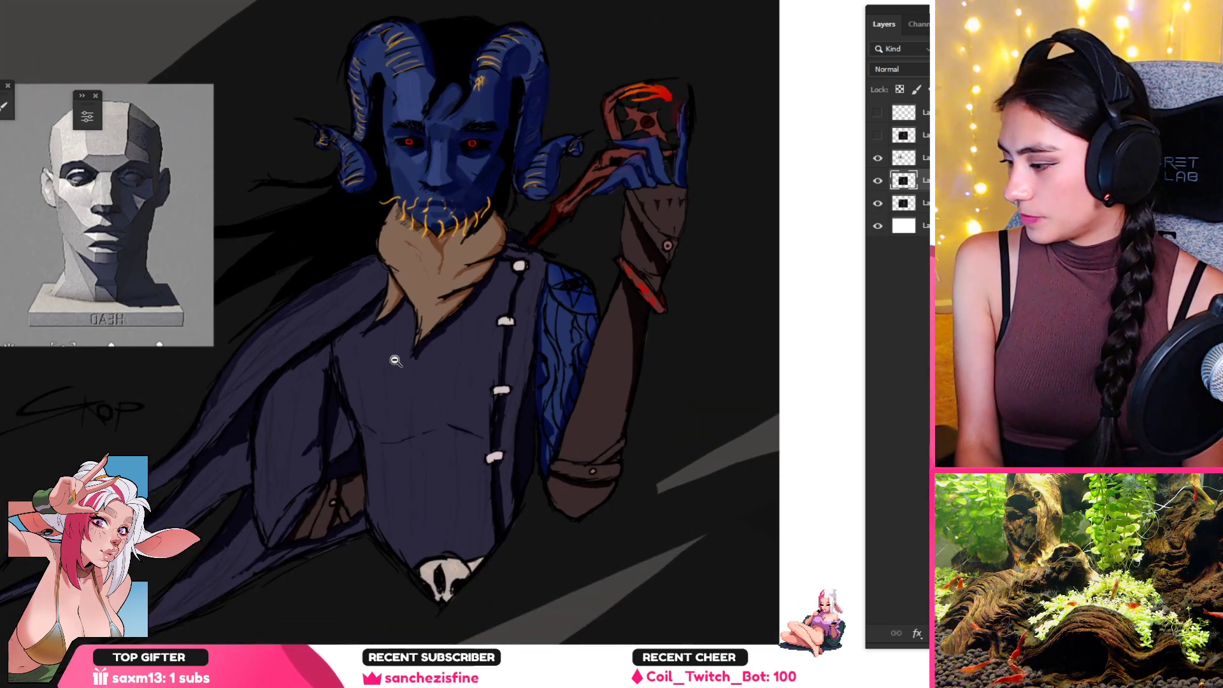
{"action": "scroll", "coordinate": [455, 241], "scroll_direction": "up", "scroll_amount": 1}
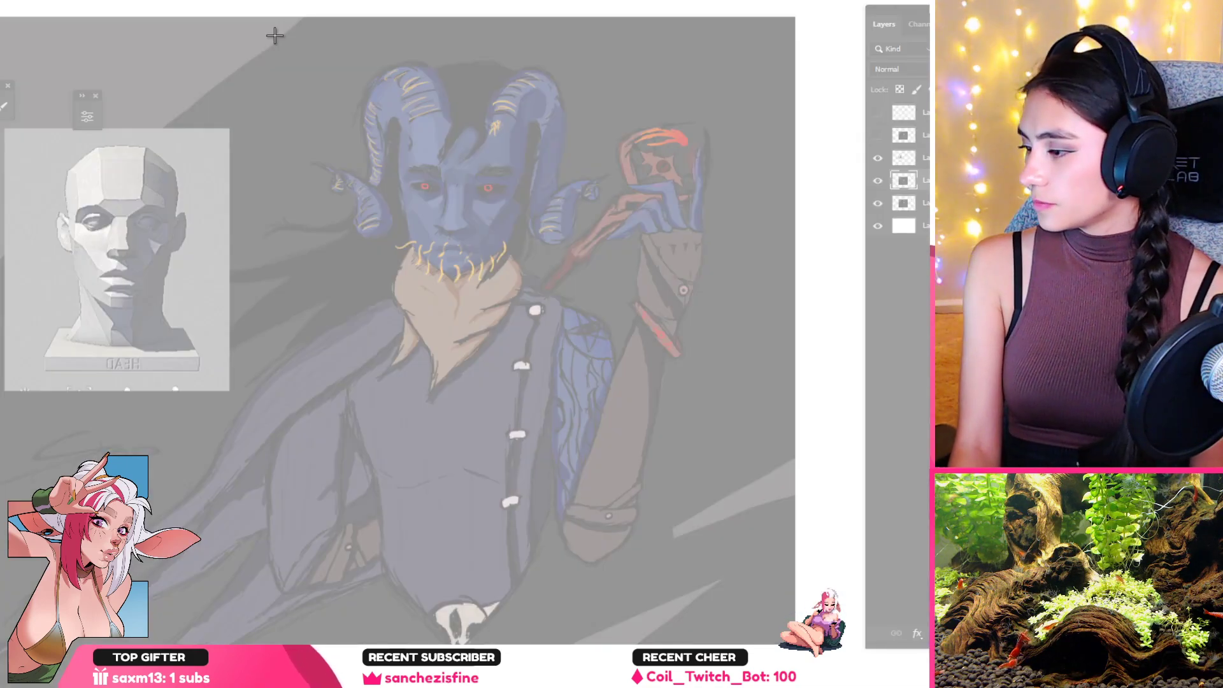
{"action": "left_click_drag", "start_coordinate": [282, 28], "coordinate": [652, 620]}
{"action": "right_click", "coordinate": [450, 296]}
{"action": "left_click", "coordinate": [448, 318]}
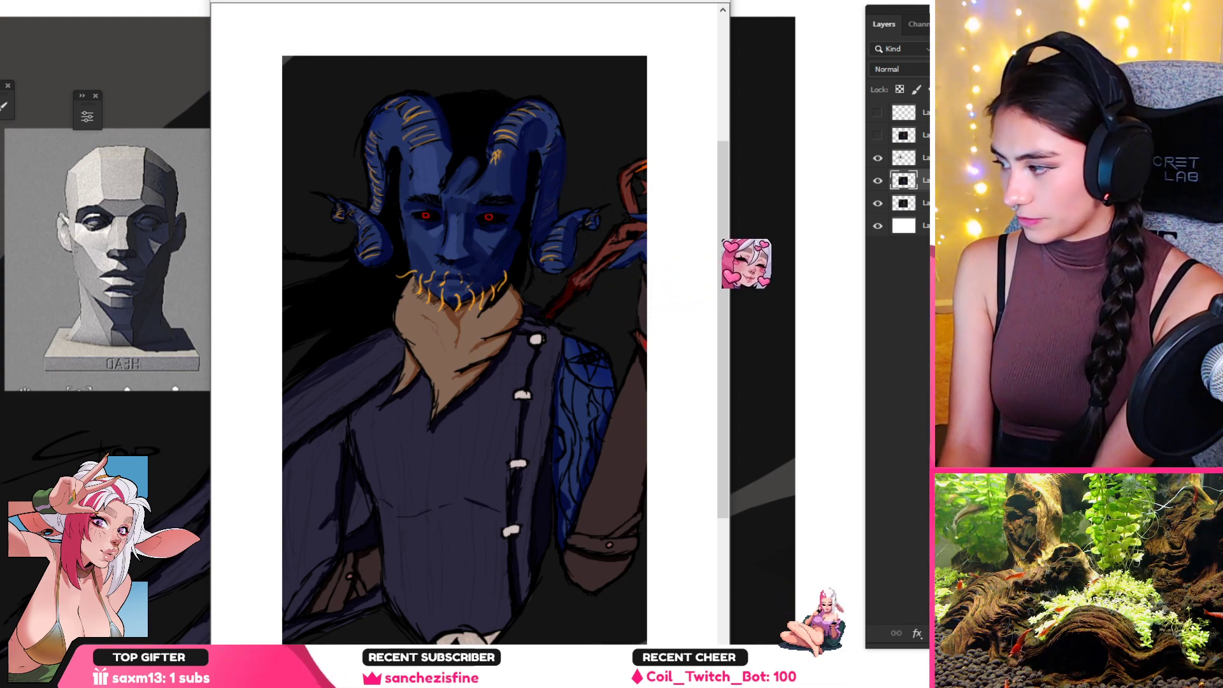
{"action": "key", "text": "alt+F4"}
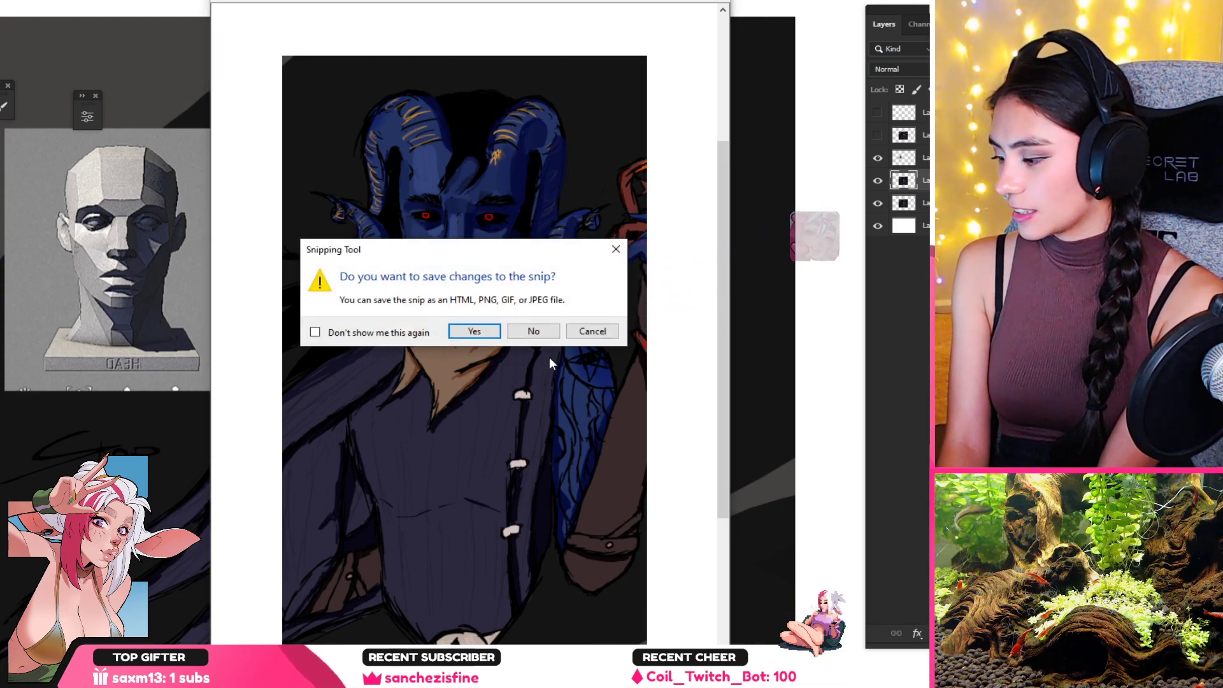
{"action": "left_click", "coordinate": [533, 331]}
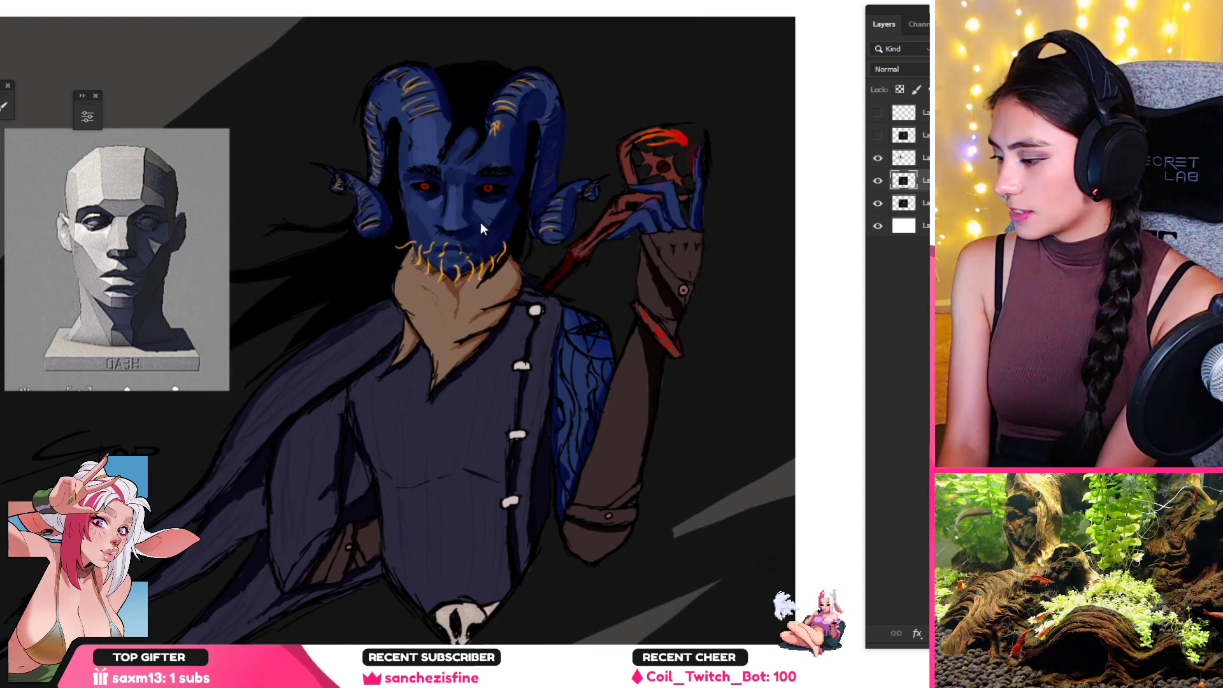
Step: Switch to the pink-haired character illustration and sample the bright pink from a nail tip in the reference photo
{"action": "left_click", "coordinate": [330, 186], "text": "alt"}
{"action": "left_click", "coordinate": [325, 186], "text": "alt"}
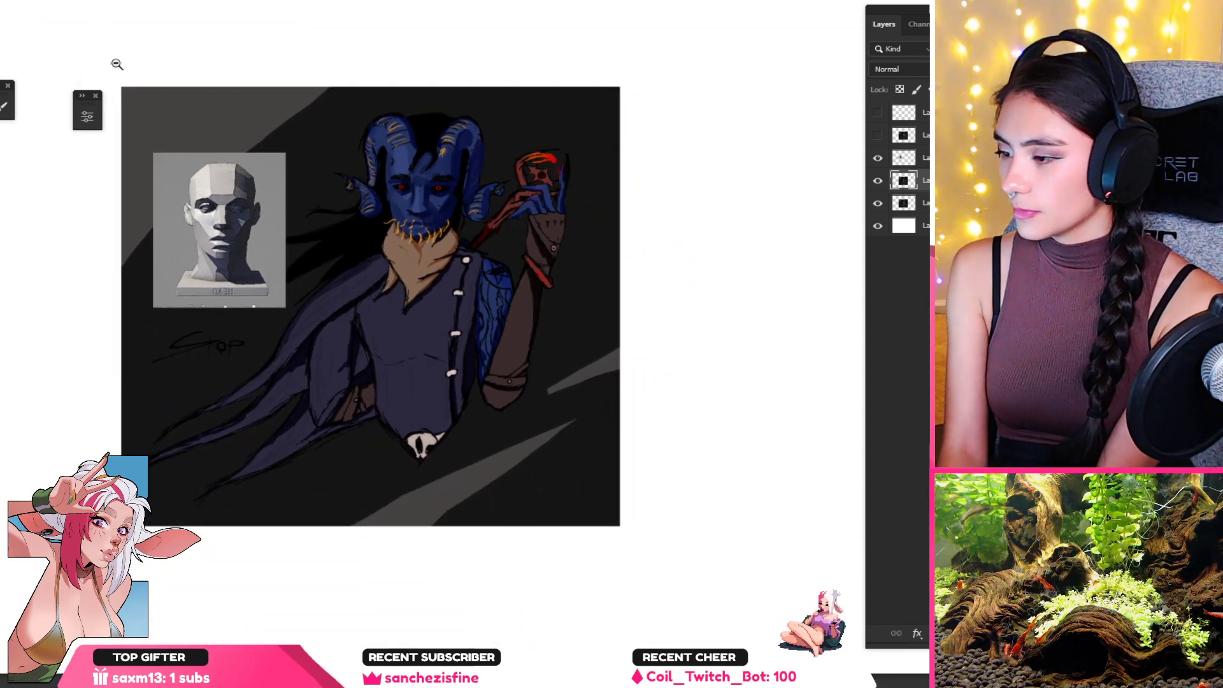
{"action": "left_click", "coordinate": [81, 0]}
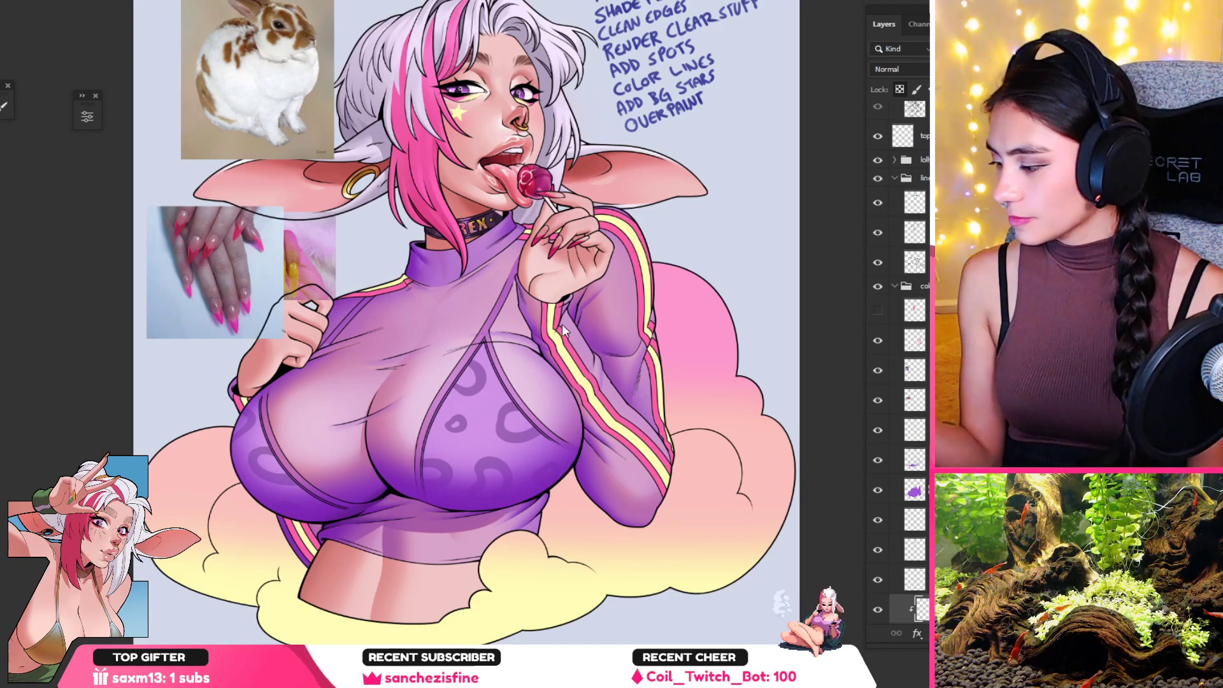
{"action": "left_click_drag", "start_coordinate": [534, 271], "coordinate": [557, 270]}
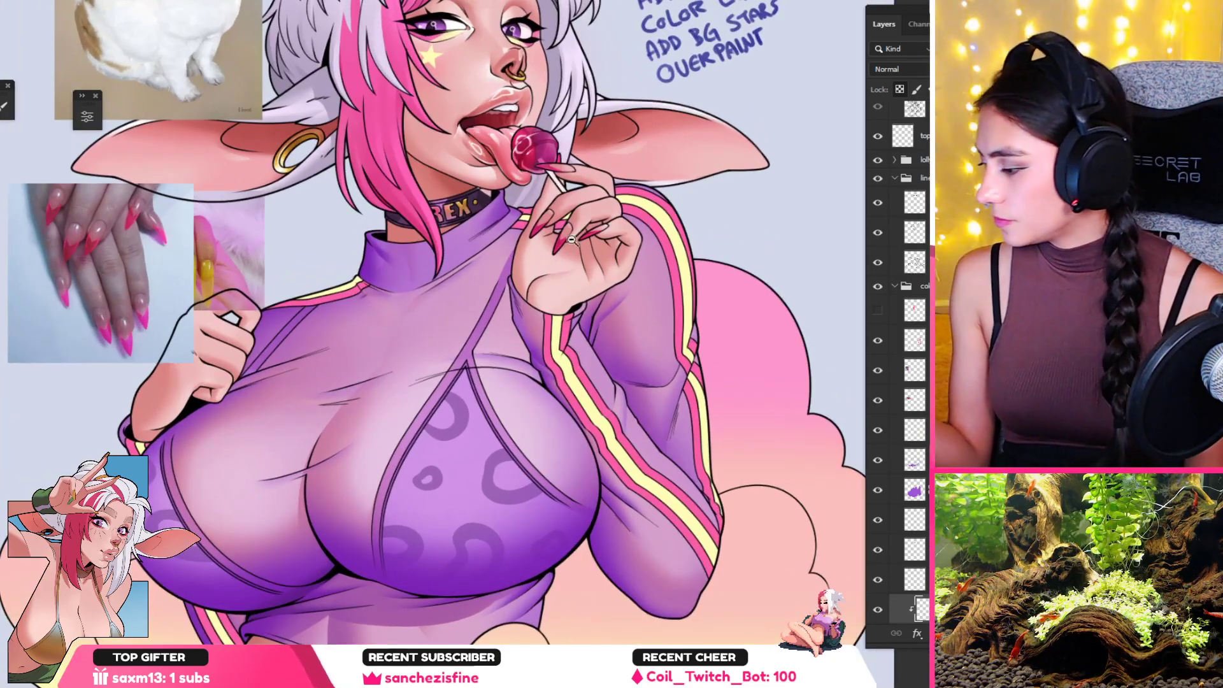
{"action": "left_click_drag", "start_coordinate": [118, 353], "coordinate": [190, 348]}
{"action": "left_click", "coordinate": [159, 324], "text": "alt"}
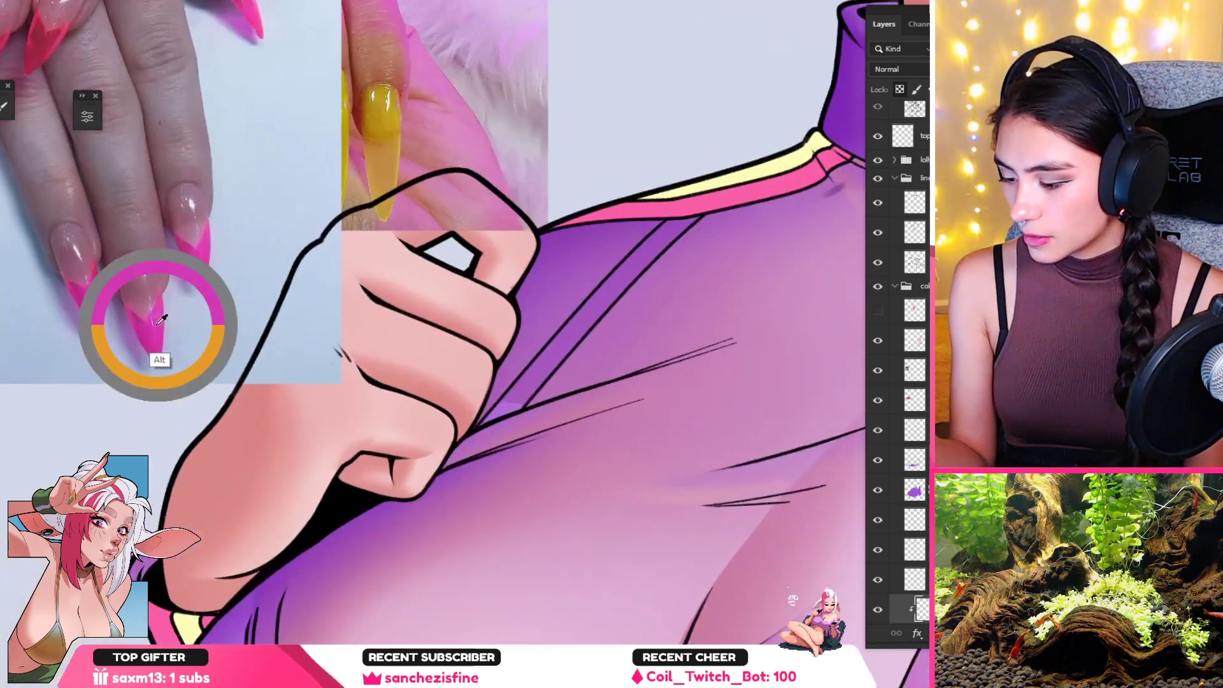
Step: Hide and reshow the selected clipped layer to check which parts of the raised hand it colours
{"action": "scroll", "coordinate": [166, 299], "scroll_direction": "down", "scroll_amount": 6}
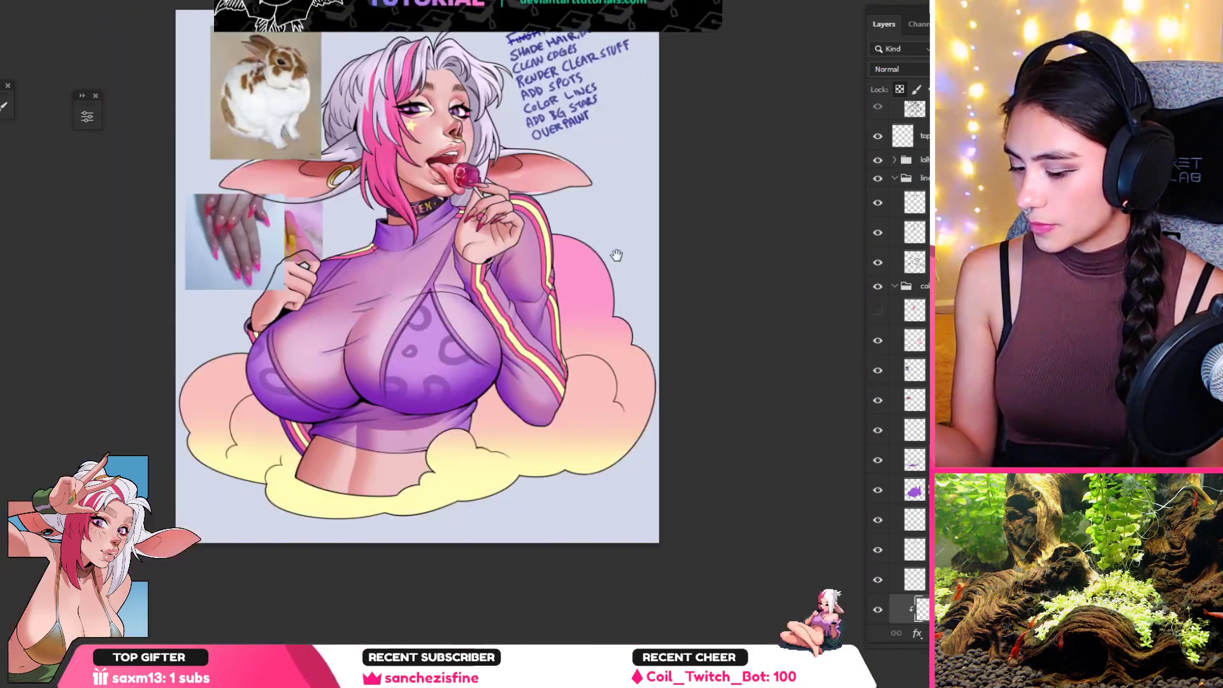
{"action": "scroll", "coordinate": [441, 239], "scroll_direction": "up", "scroll_amount": 5}
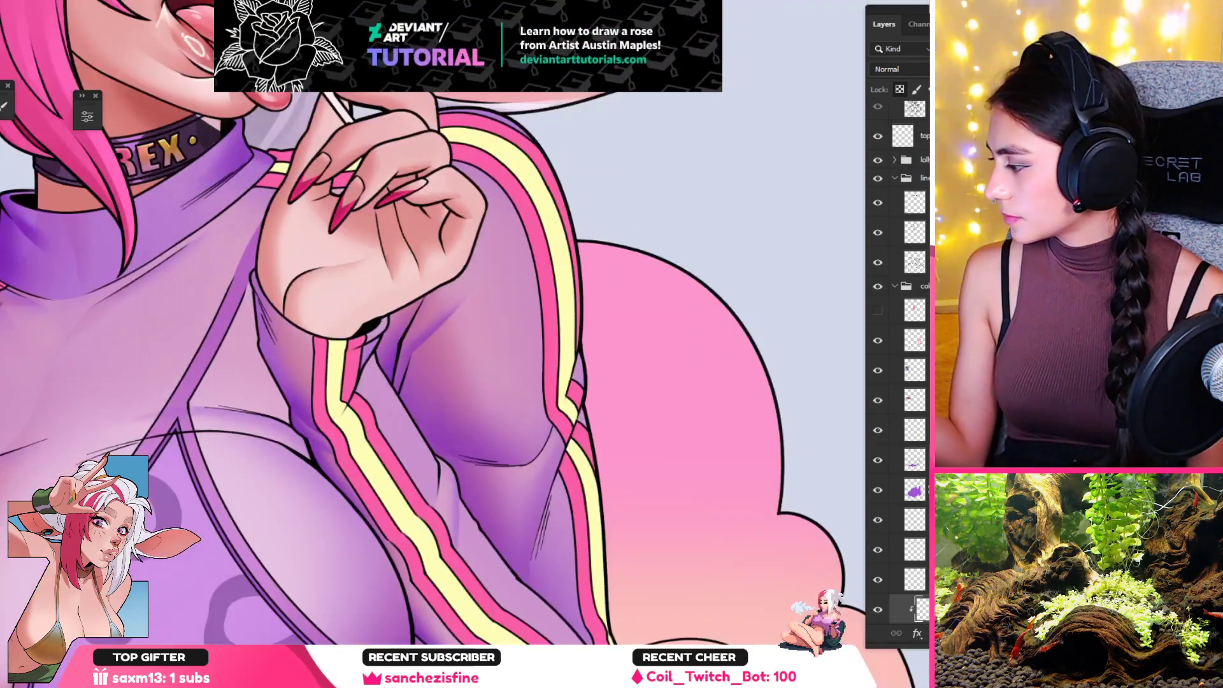
{"action": "scroll", "coordinate": [895, 357], "scroll_direction": "down", "scroll_amount": 5}
{"action": "left_click", "coordinate": [881, 338]}
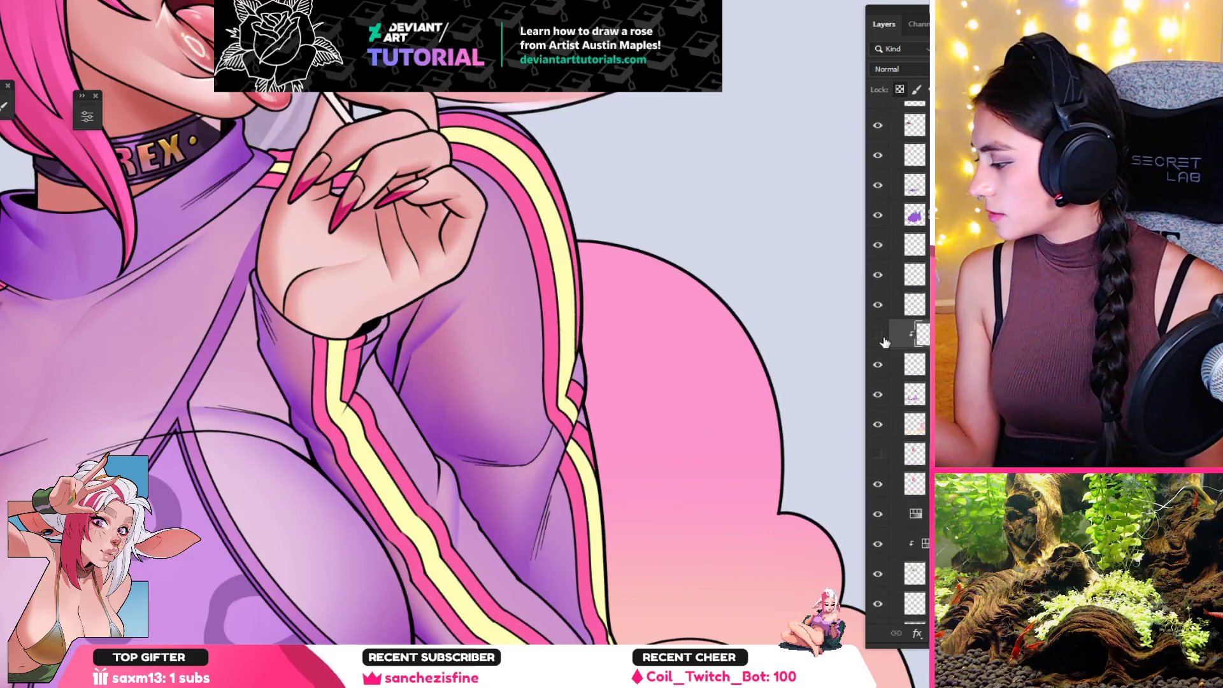
{"action": "left_click", "coordinate": [881, 336]}
{"action": "scroll", "coordinate": [597, 243], "scroll_direction": "down", "scroll_amount": 5}
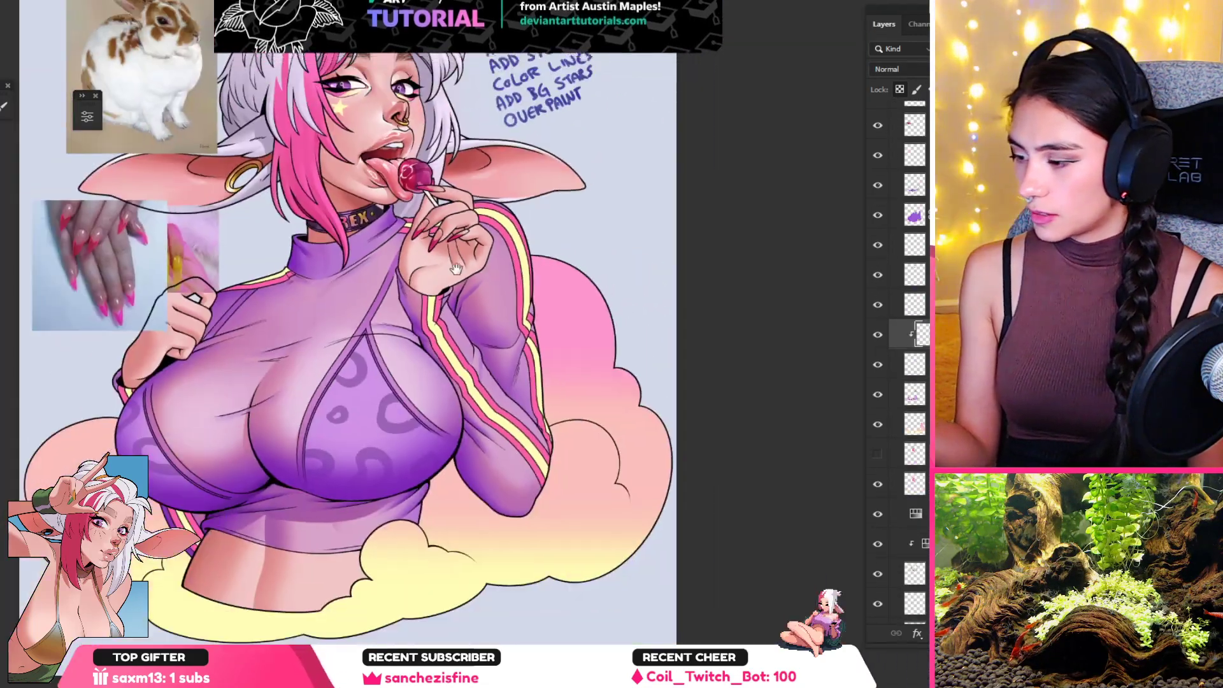
Step: Adjust the pink fingernails with Hue/Saturation, setting hue to -15, saturation to +32 and lightness to -5
{"action": "scroll", "coordinate": [597, 243], "scroll_direction": "up", "scroll_amount": 2}
{"action": "key", "text": "ctrl+u"}
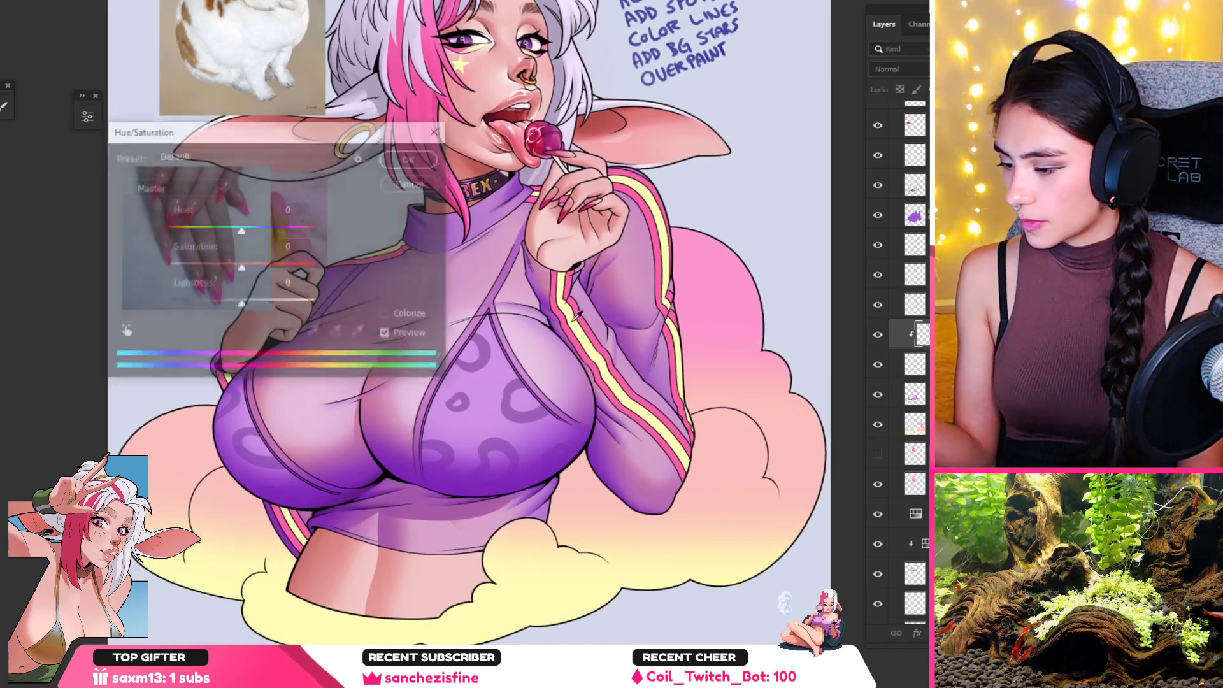
{"action": "left_click_drag", "start_coordinate": [346, 130], "coordinate": [565, 290]}
{"action": "mouse_move", "coordinate": [462, 390]}
{"action": "left_mouse_down"}
{"action": "mouse_move", "coordinate": [435, 392]}
{"action": "mouse_move", "coordinate": [469, 399]}
{"action": "mouse_move", "coordinate": [451, 399]}
{"action": "left_mouse_up"}
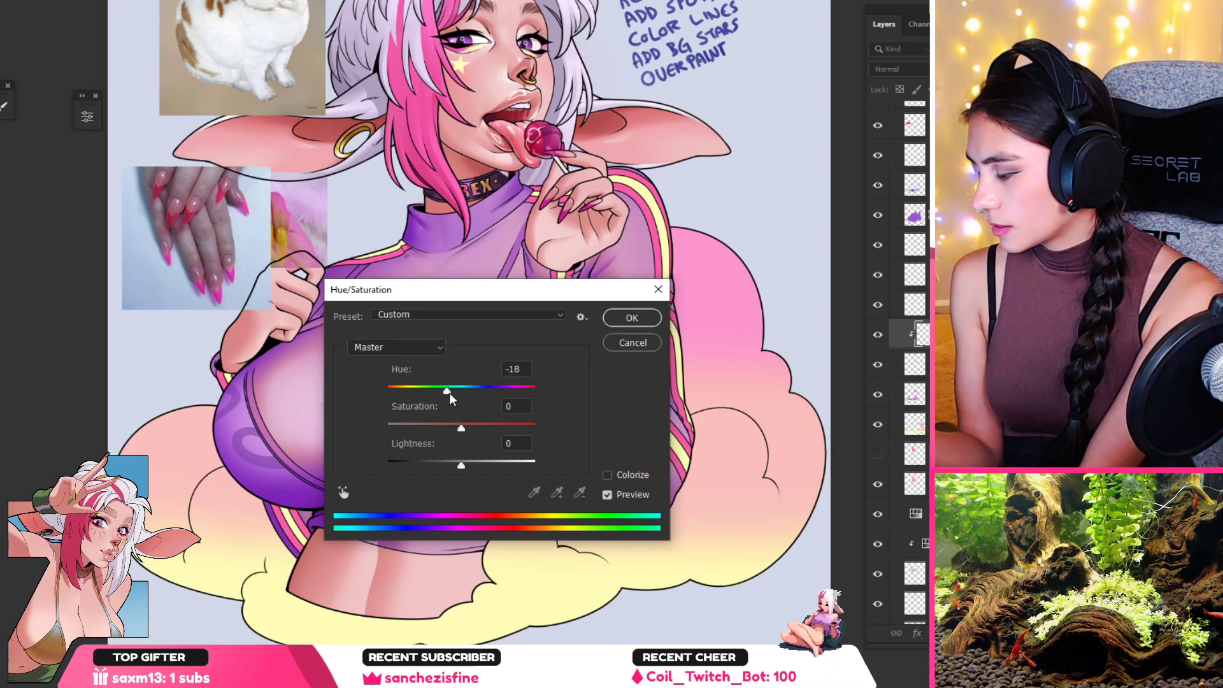
{"action": "left_click", "coordinate": [464, 426]}
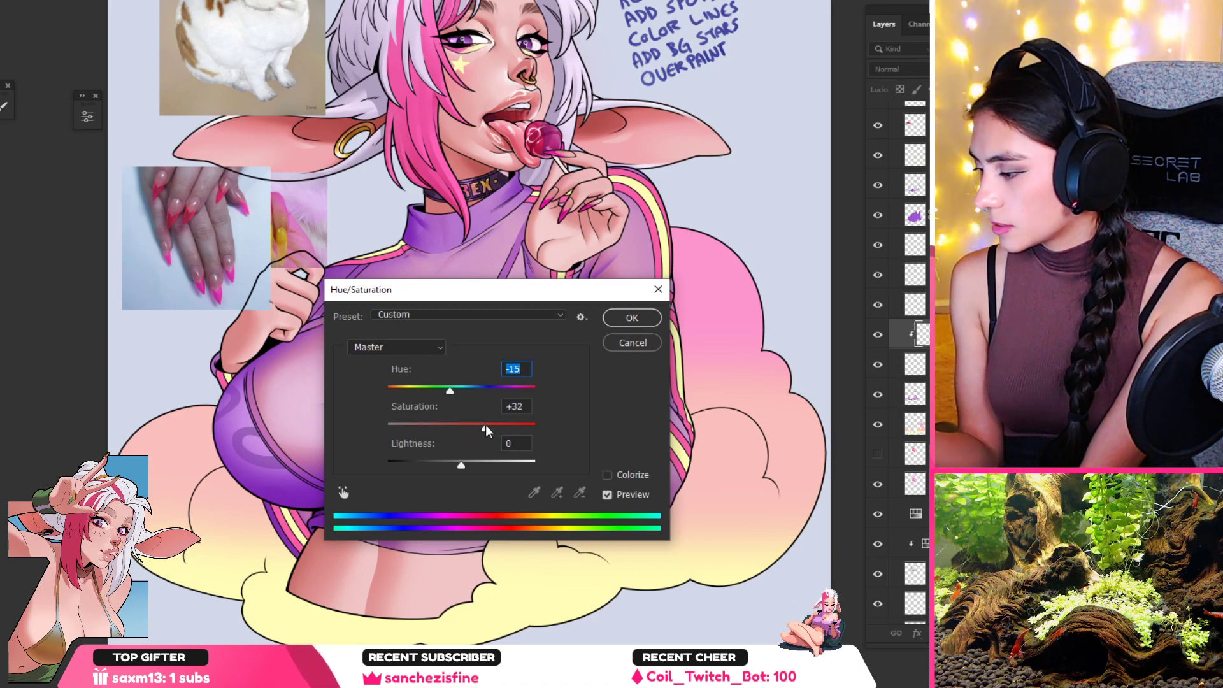
{"action": "left_click_drag", "start_coordinate": [486, 425], "coordinate": [486, 425]}
{"action": "mouse_move", "coordinate": [462, 466]}
{"action": "left_mouse_down"}
{"action": "mouse_move", "coordinate": [423, 460]}
{"action": "mouse_move", "coordinate": [457, 464]}
{"action": "left_mouse_up"}
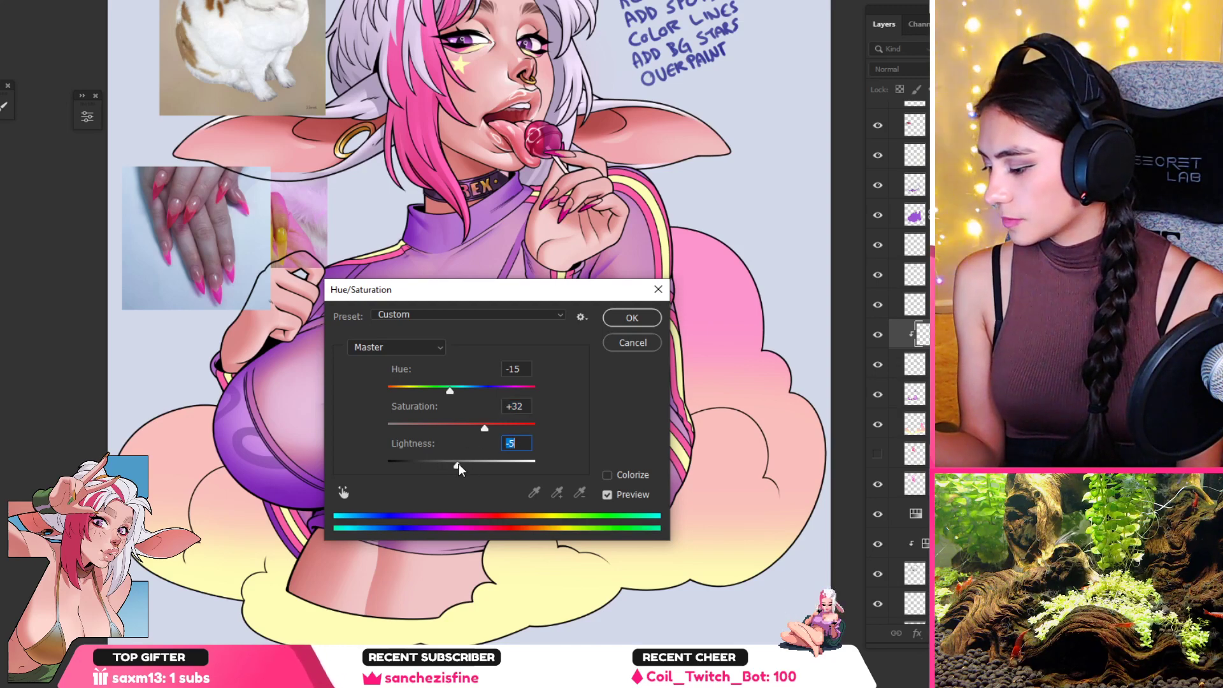
{"action": "key", "text": "Return"}
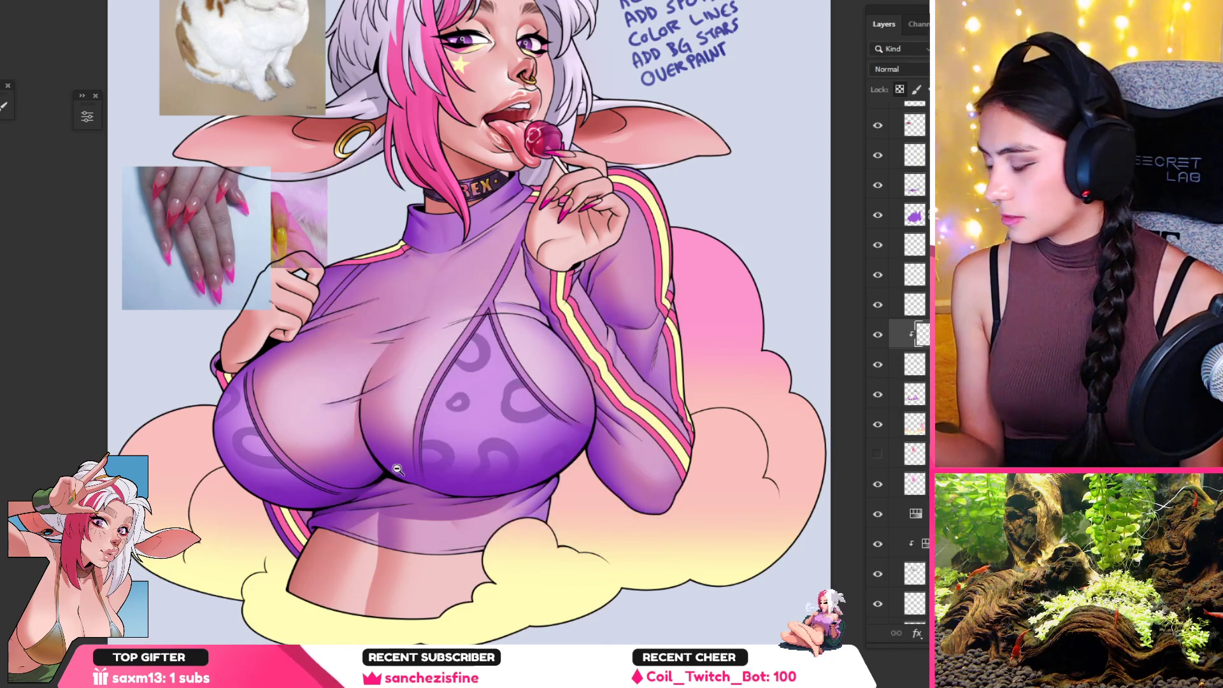
{"action": "key", "text": "ctrl+l"}
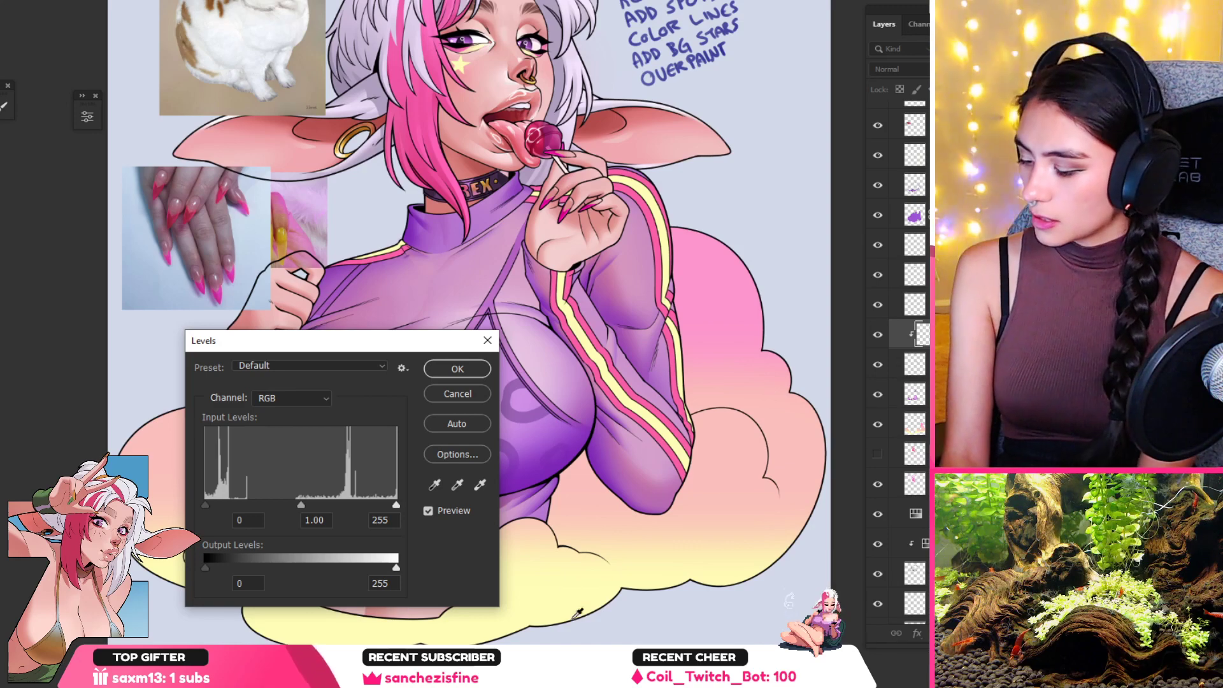
{"action": "left_click", "coordinate": [464, 423]}
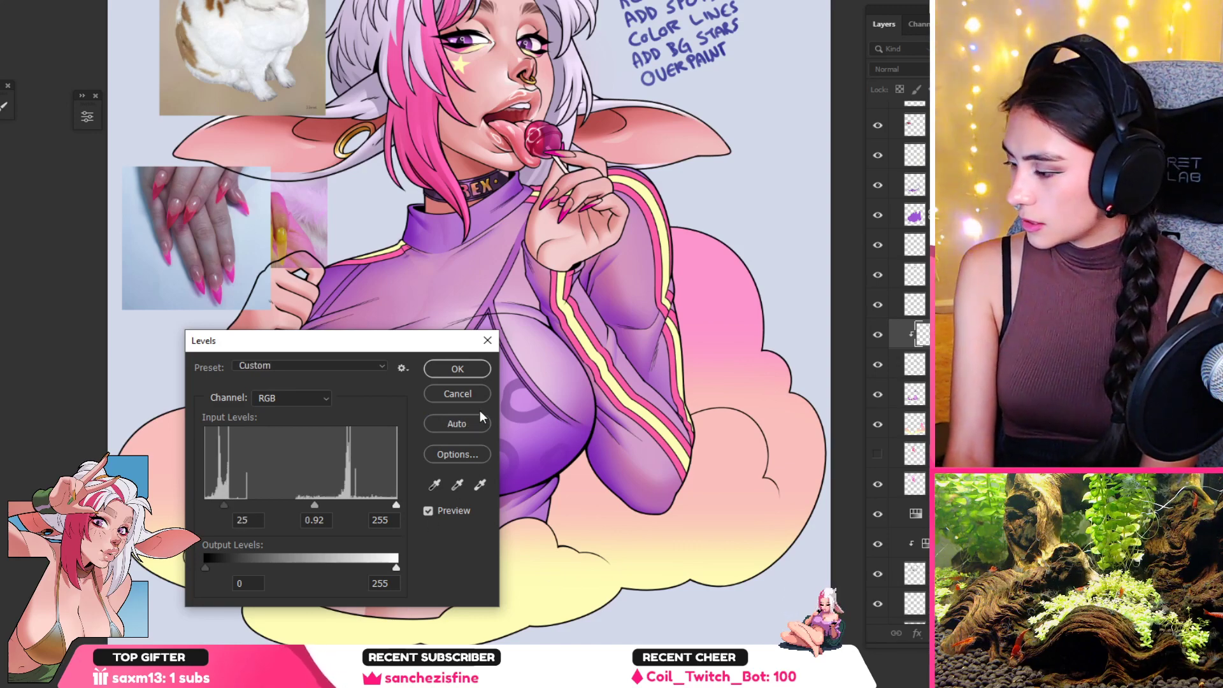
{"action": "left_click", "coordinate": [453, 423]}
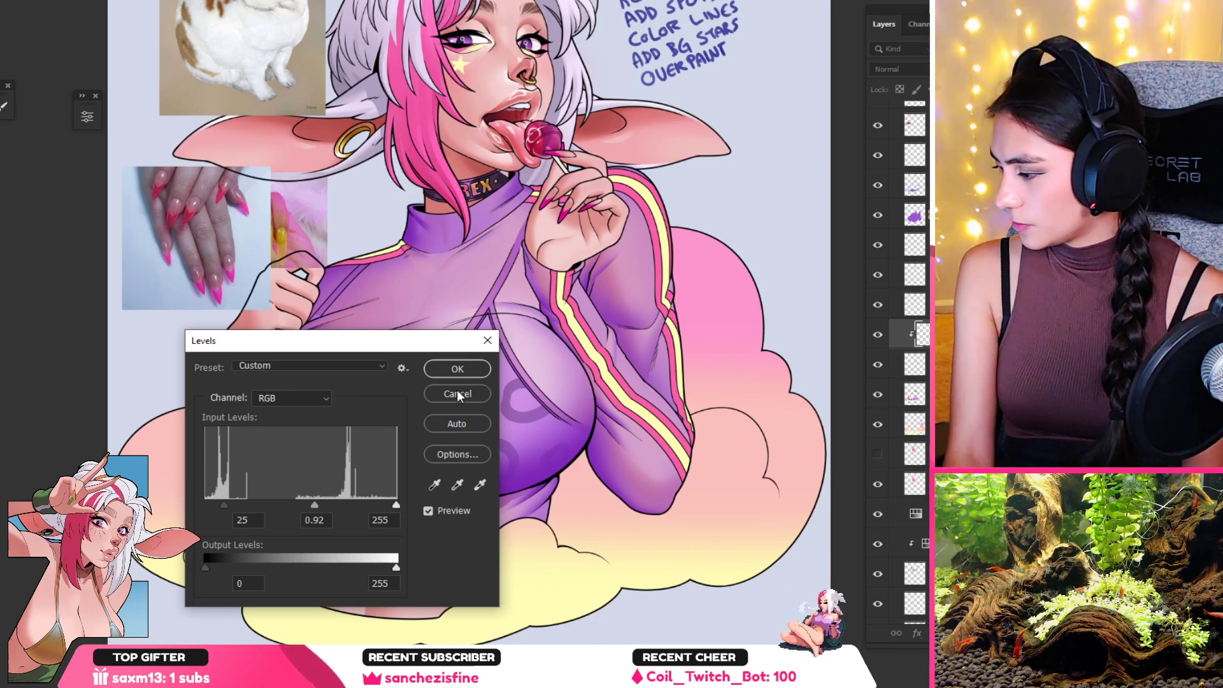
{"action": "left_click", "coordinate": [458, 393]}
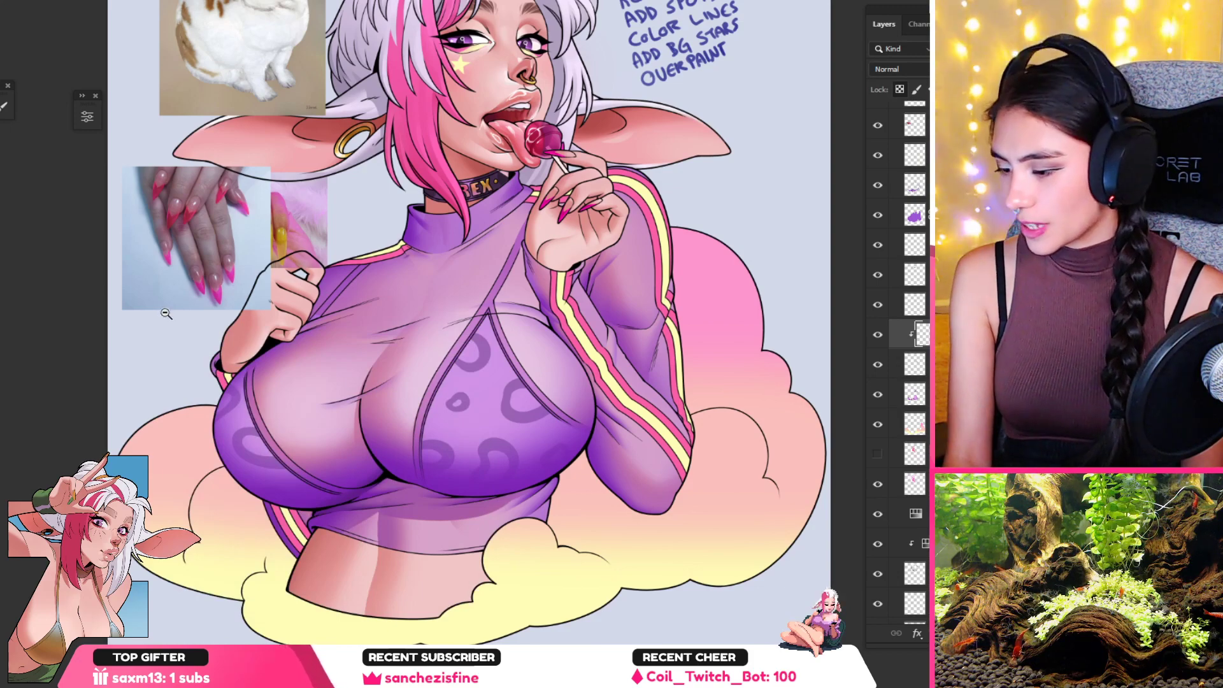
Step: Try a strong hue shift on the fingernail layer with Hue/Saturation
{"action": "left_click_drag", "start_coordinate": [251, 259], "coordinate": [291, 257]}
{"action": "left_click_drag", "start_coordinate": [560, 254], "coordinate": [519, 255]}
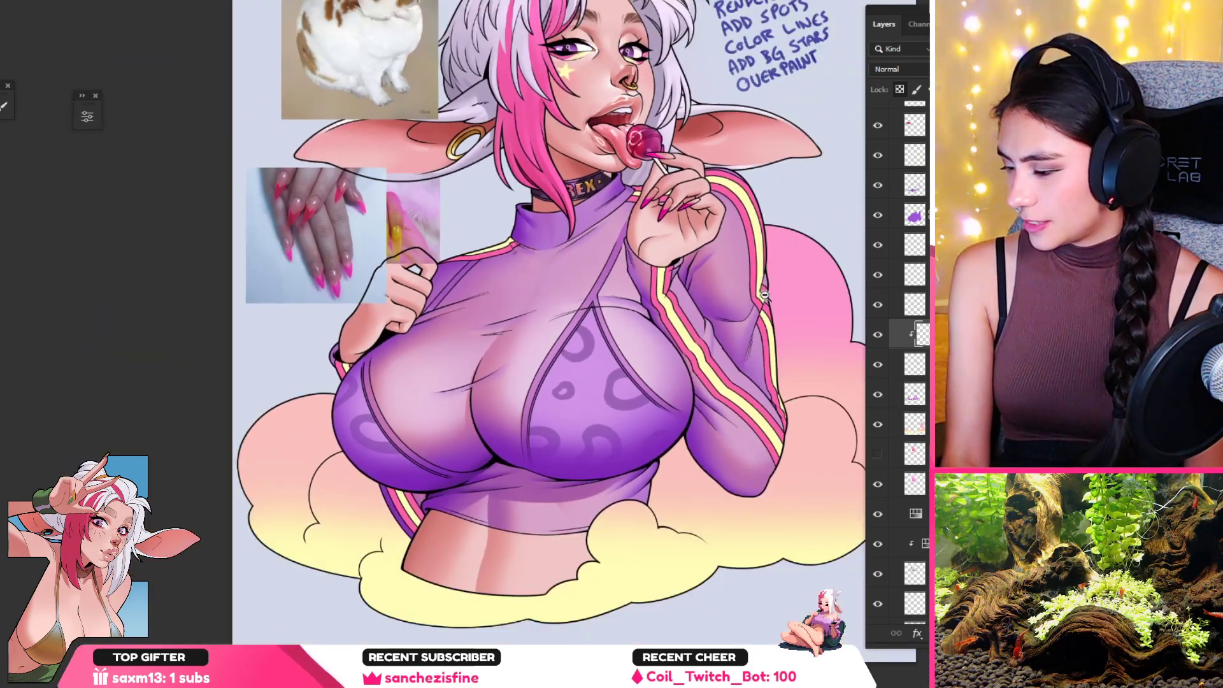
{"action": "left_click_drag", "start_coordinate": [725, 310], "coordinate": [529, 246]}
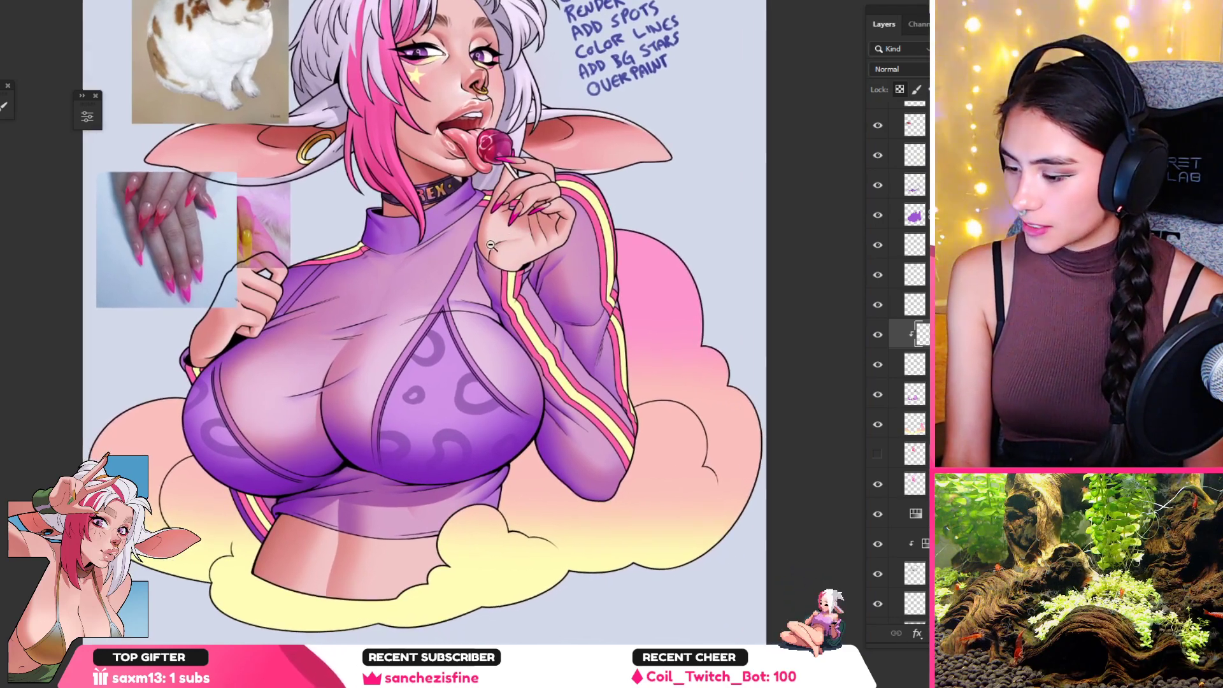
{"action": "scroll", "coordinate": [536, 235], "scroll_direction": "up", "scroll_amount": 1}
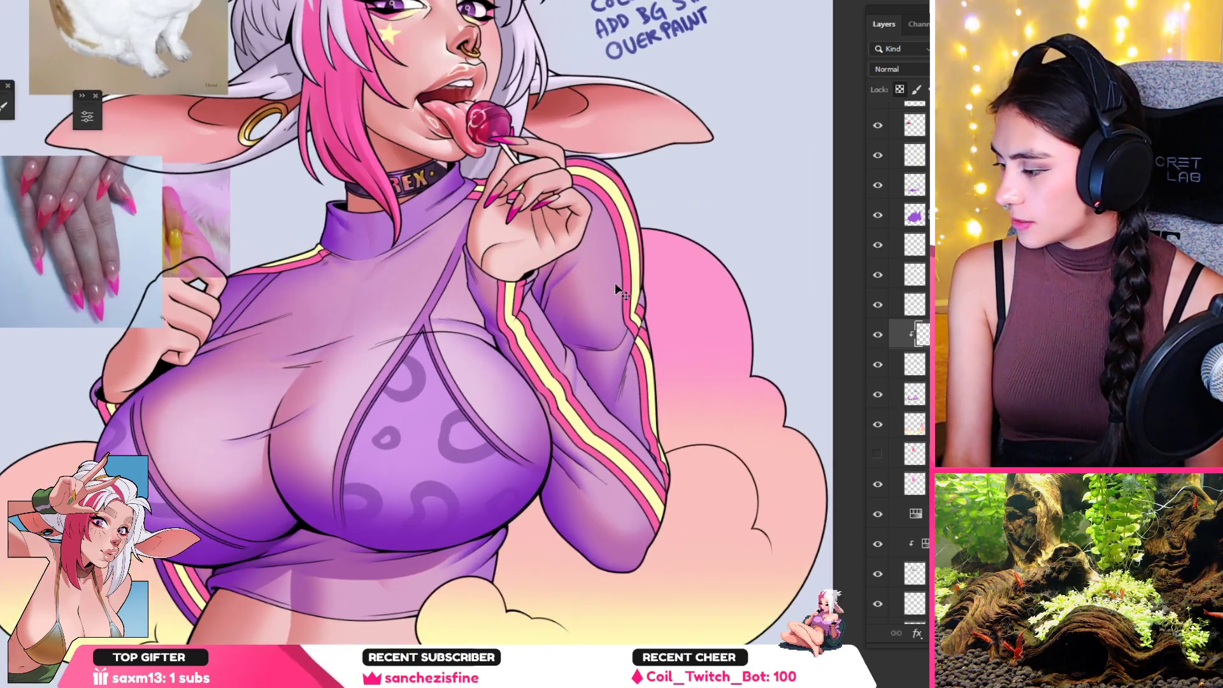
{"action": "key", "text": "ctrl+u"}
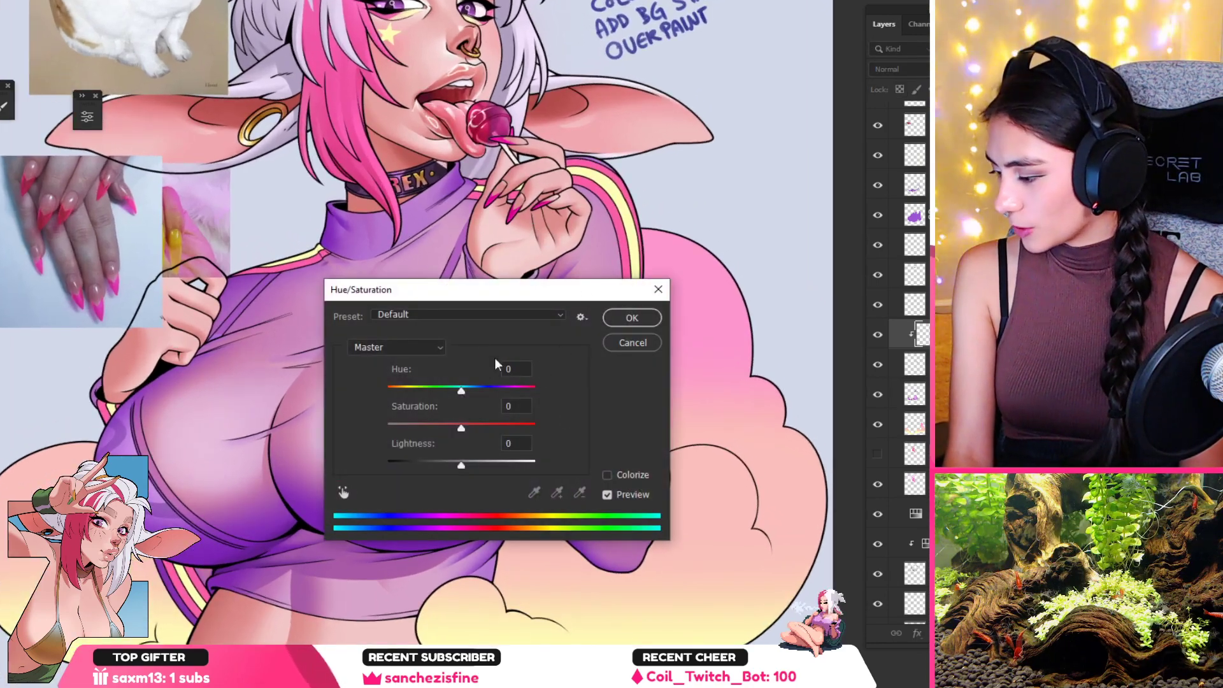
{"action": "left_click_drag", "start_coordinate": [461, 390], "coordinate": [535, 390]}
{"action": "left_click", "coordinate": [632, 317]}
Step: Paint the raised hand's fingernails pale yellow with a larger brush, using the colour sampled from the sleeve stripe
{"action": "left_click", "coordinate": [623, 189], "text": "alt"}
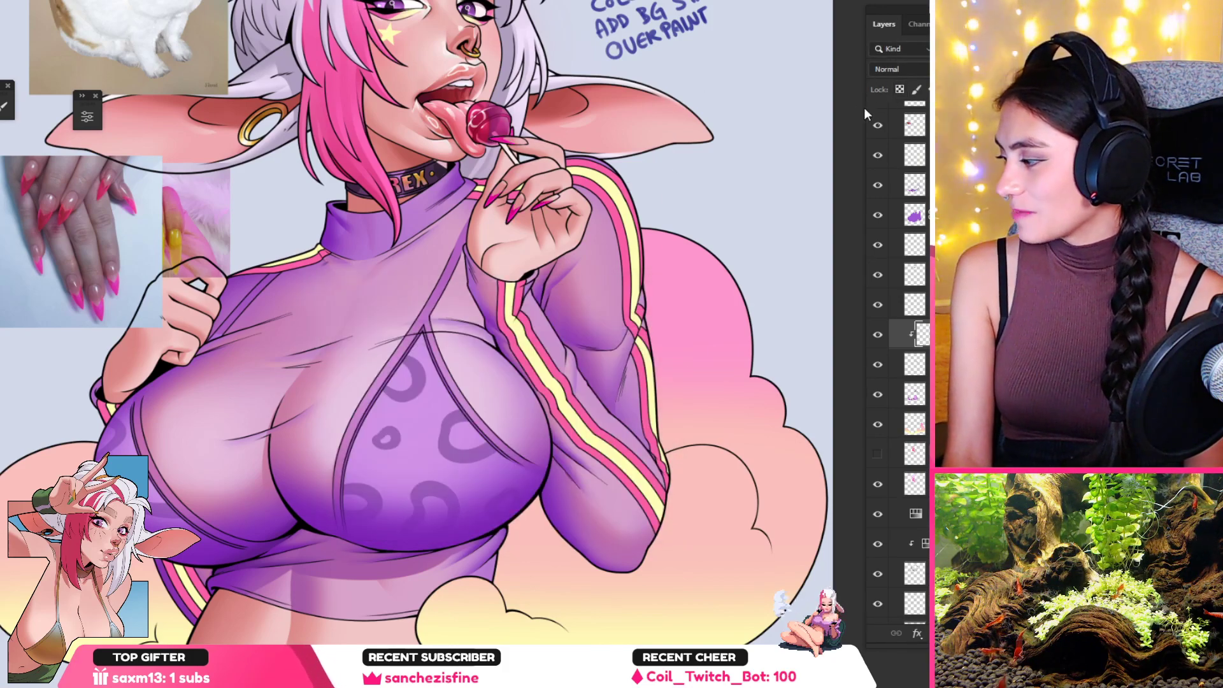
{"action": "key", "text": "bracketright"}
{"action": "key", "text": "bracketright"}
{"action": "key", "text": "bracketright"}
{"action": "key", "text": "bracketright"}
{"action": "key", "text": "bracketright"}
{"action": "left_click_drag", "start_coordinate": [608, 184], "coordinate": [357, 198]}
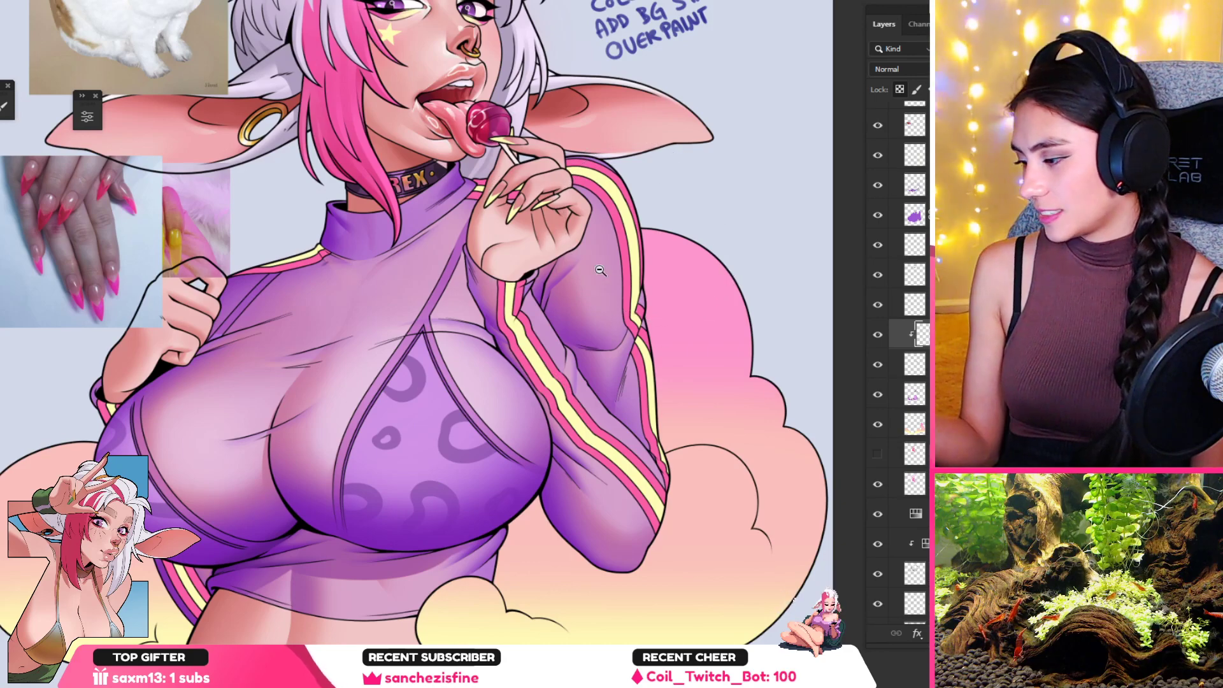
{"action": "left_click_drag", "start_coordinate": [528, 253], "coordinate": [464, 287]}
{"action": "scroll", "coordinate": [464, 288], "scroll_direction": "up", "scroll_amount": 4}
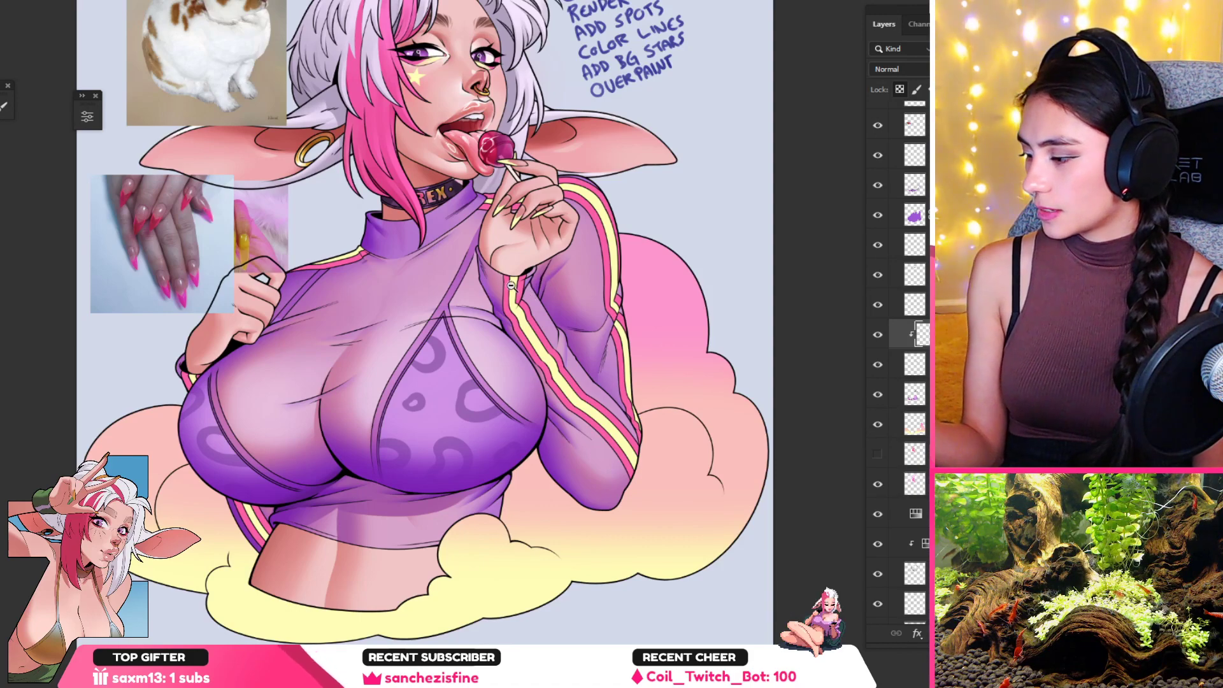
Step: Shade the yellow fingernails with a small pixie_soft brush, using the darker ochre sampled from the yellow nail reference
{"action": "left_click", "coordinate": [248, 241], "text": "alt"}
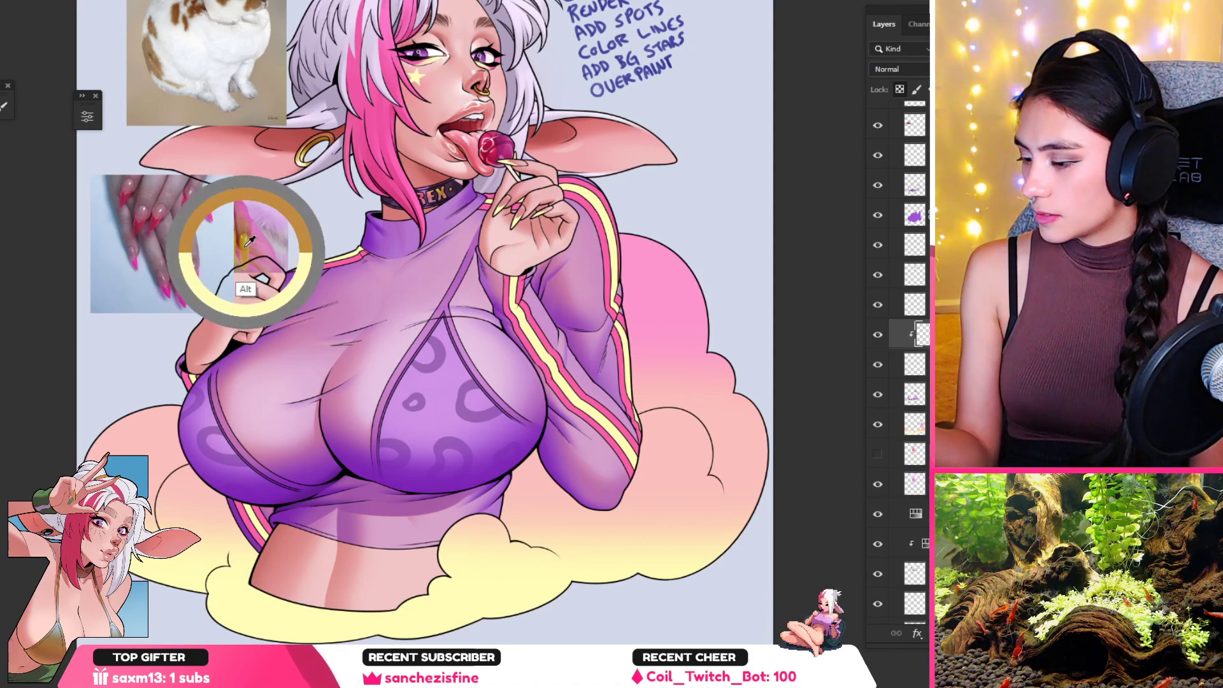
{"action": "key", "text": "bracketleft"}
{"action": "key", "text": "bracketleft"}
{"action": "key", "text": "bracketleft"}
{"action": "key", "text": "bracketleft"}
{"action": "key", "text": "bracketleft"}
{"action": "left_click_drag", "start_coordinate": [508, 214], "coordinate": [538, 199]}
{"action": "right_click", "coordinate": [515, 181]}
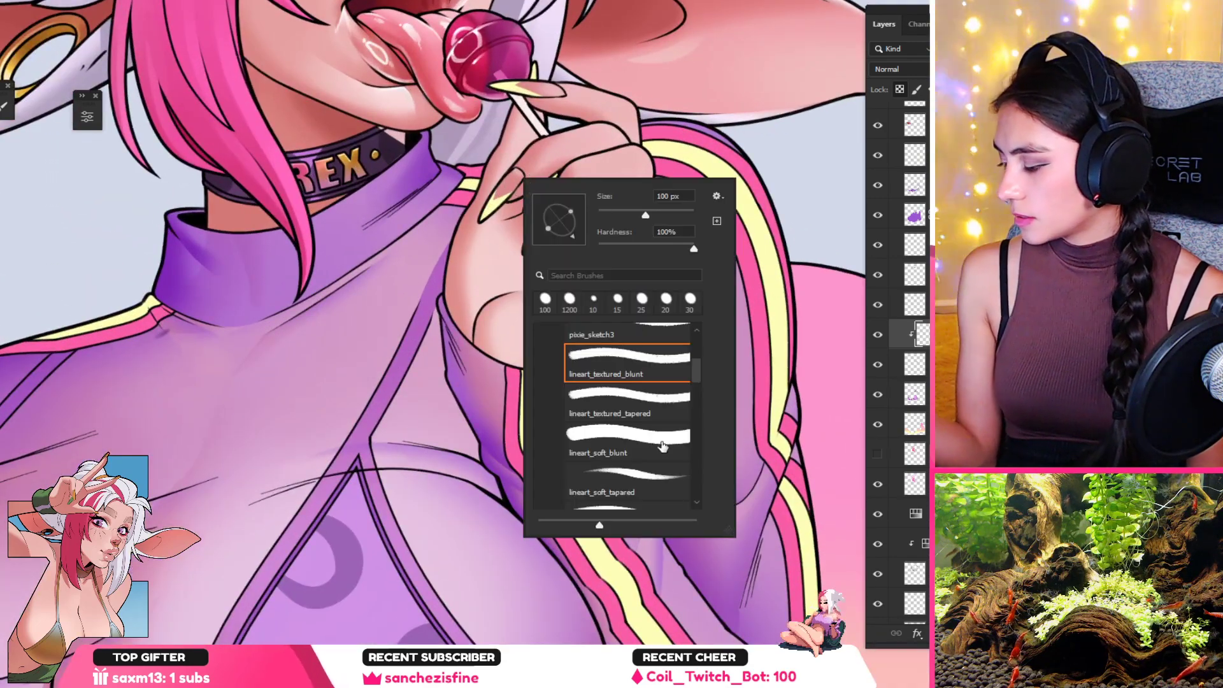
{"action": "scroll", "coordinate": [637, 395], "scroll_direction": "down", "scroll_amount": 5}
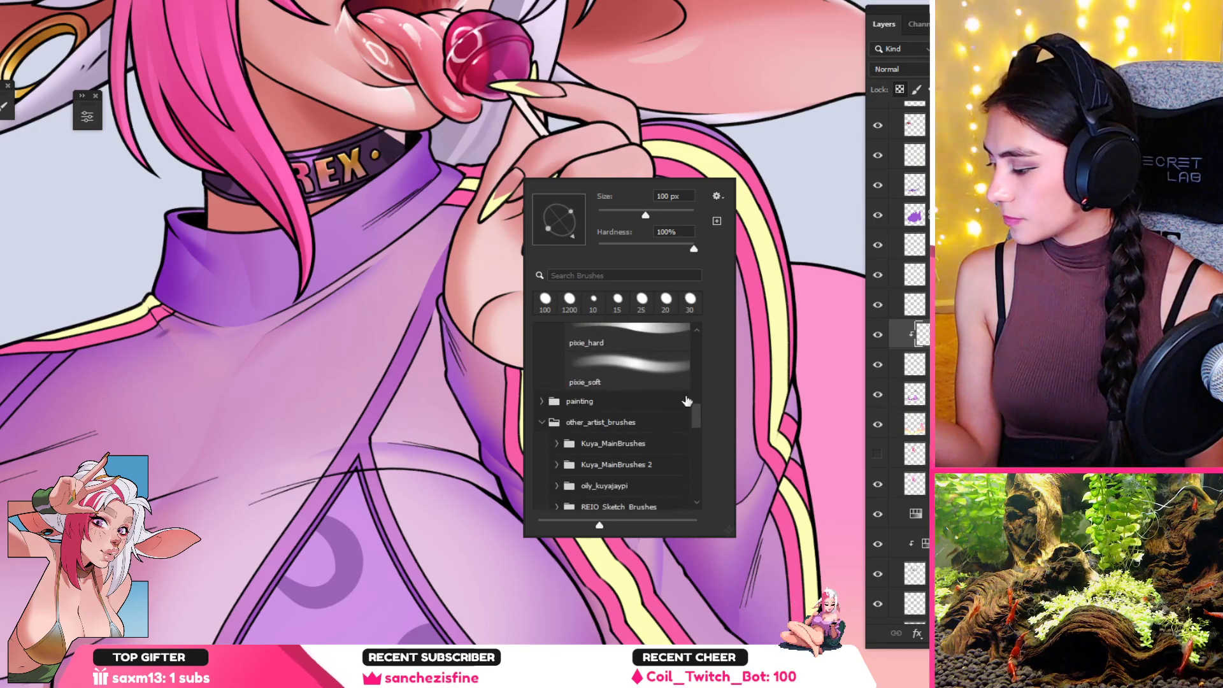
{"action": "left_click", "coordinate": [627, 368]}
{"action": "left_click", "coordinate": [508, 178]}
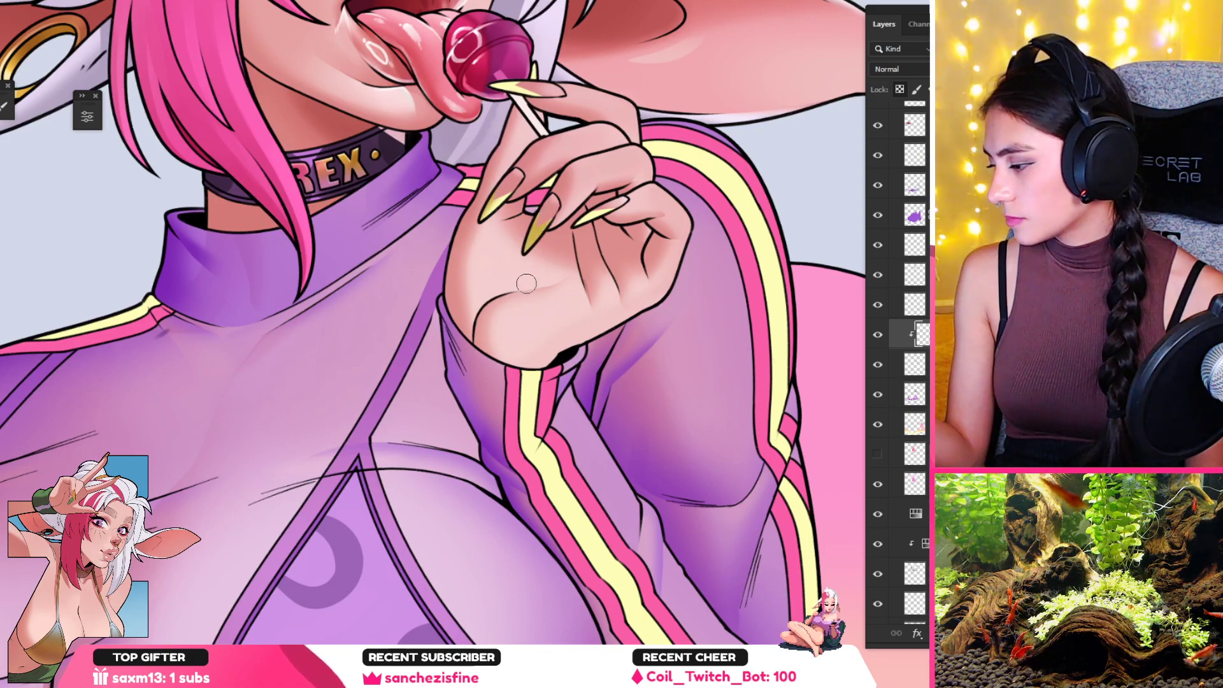
{"action": "left_click", "coordinate": [493, 204], "text": "alt"}
{"action": "mouse_move", "coordinate": [526, 195]}
{"action": "left_mouse_down"}
{"action": "mouse_move", "coordinate": [441, 272]}
{"action": "mouse_move", "coordinate": [545, 263]}
{"action": "left_mouse_up"}
Step: Deepen the raised hand's selected yellow nail shading with Hue/Saturation, setting saturation to +70 and lightness to -32
{"action": "mouse_move", "coordinate": [508, 185]}
{"action": "left_mouse_down"}
{"action": "mouse_move", "coordinate": [488, 206]}
{"action": "mouse_move", "coordinate": [544, 250]}
{"action": "mouse_move", "coordinate": [554, 211]}
{"action": "mouse_move", "coordinate": [512, 185]}
{"action": "left_mouse_up"}
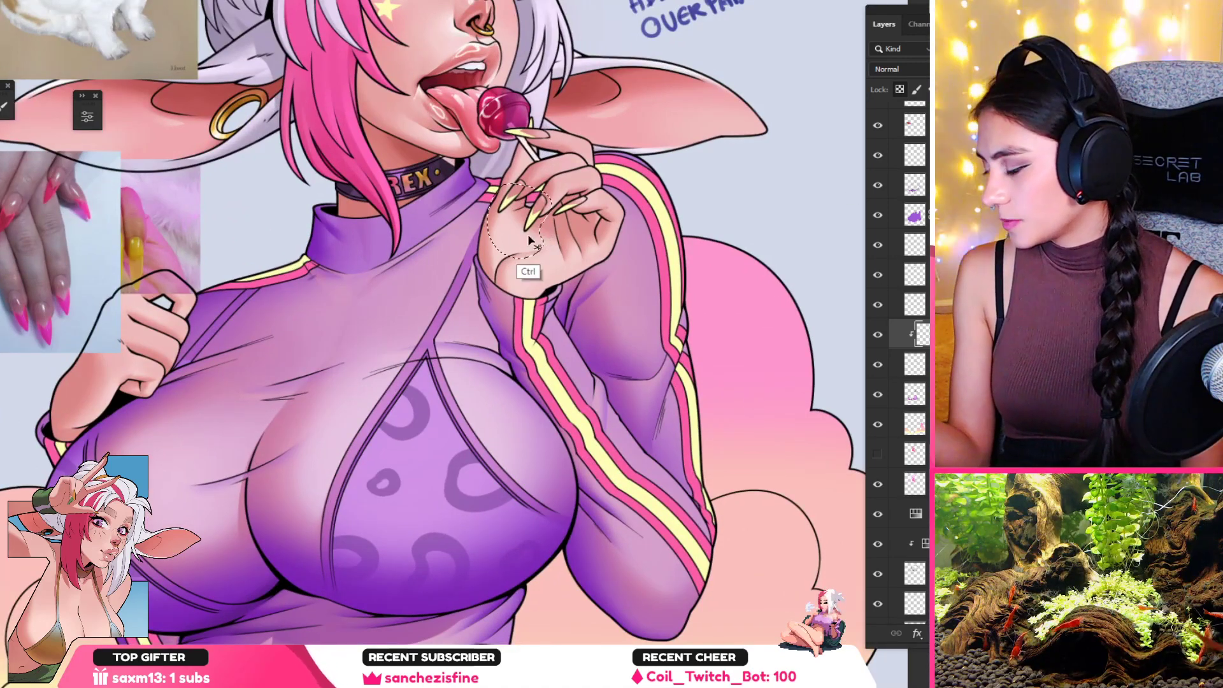
{"action": "key", "text": "ctrl+u"}
{"action": "left_click_drag", "start_coordinate": [461, 467], "coordinate": [482, 429]}
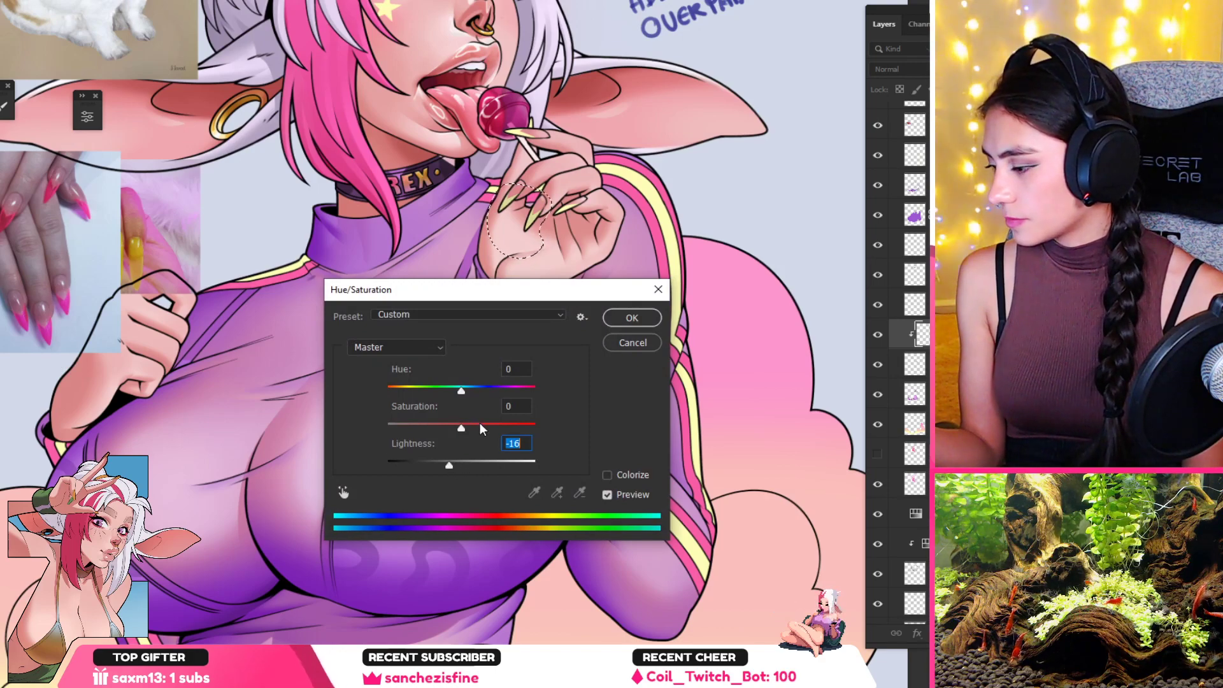
{"action": "left_click_drag", "start_coordinate": [440, 465], "coordinate": [428, 464]}
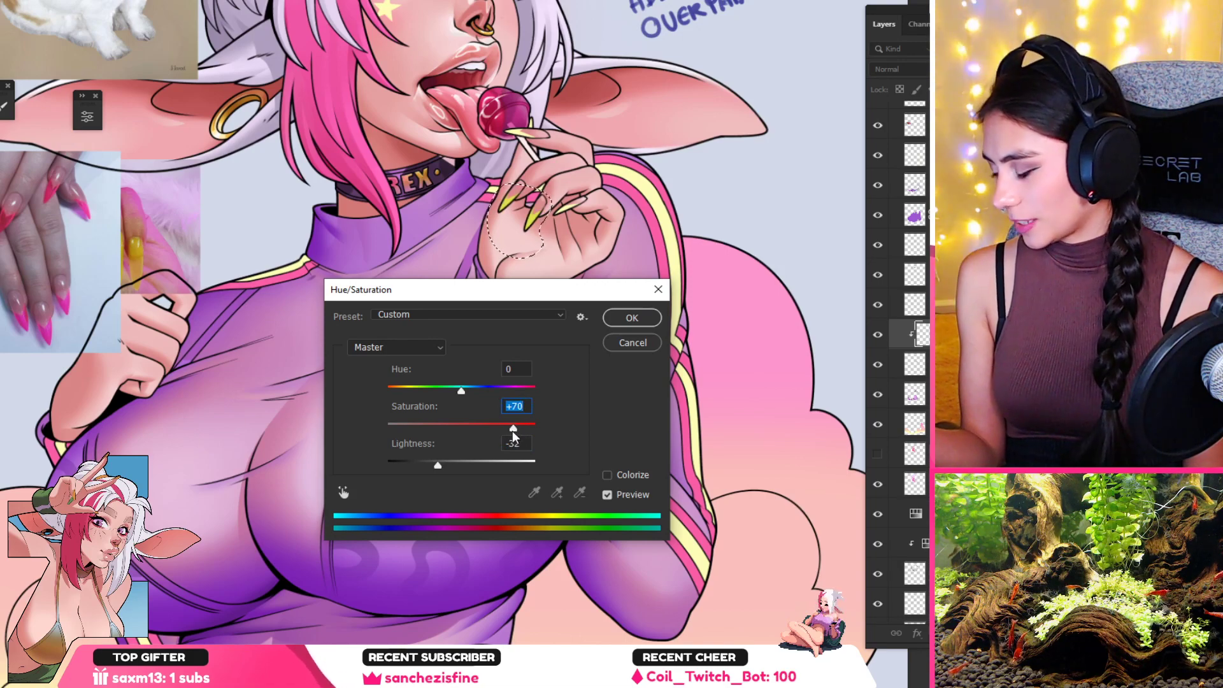
{"action": "key", "text": "Return"}
{"action": "mouse_move", "coordinate": [503, 379]}
{"action": "left_mouse_down"}
{"action": "mouse_move", "coordinate": [463, 402]}
{"action": "mouse_move", "coordinate": [489, 388]}
{"action": "left_mouse_up"}
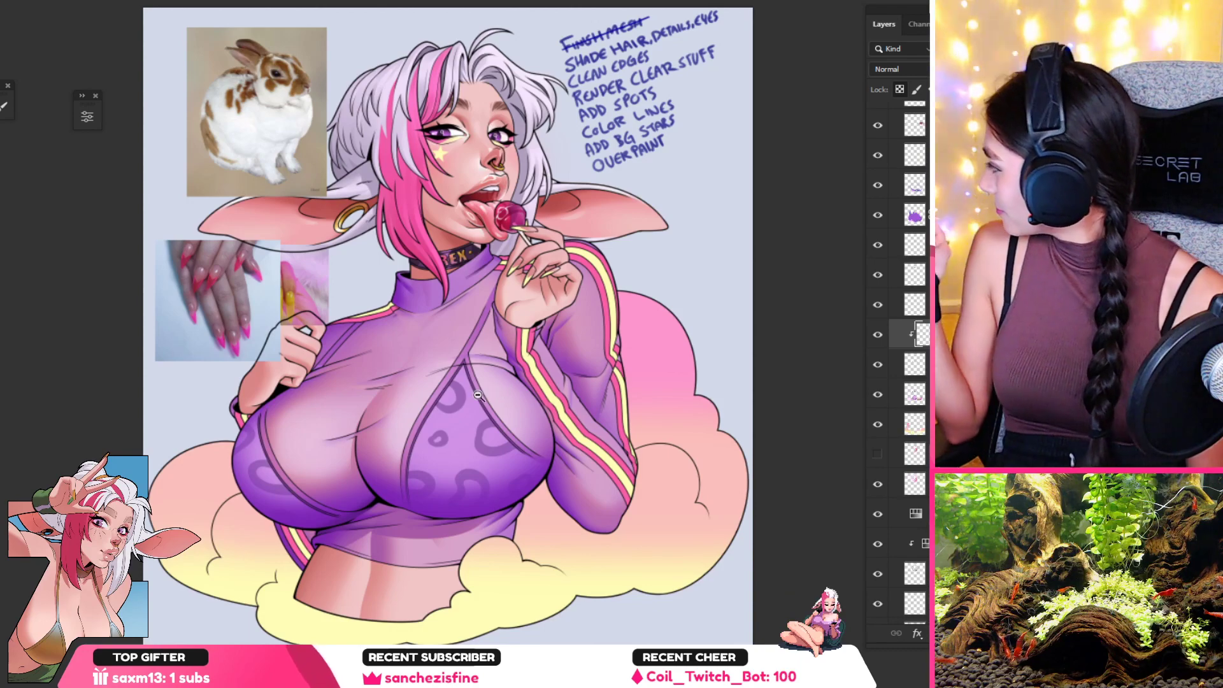
Step: Flip the canvas horizontally and try painting the raised hand's fingernails pink with the colour sampled from the hair
{"action": "key", "text": "ctrl+shift+h"}
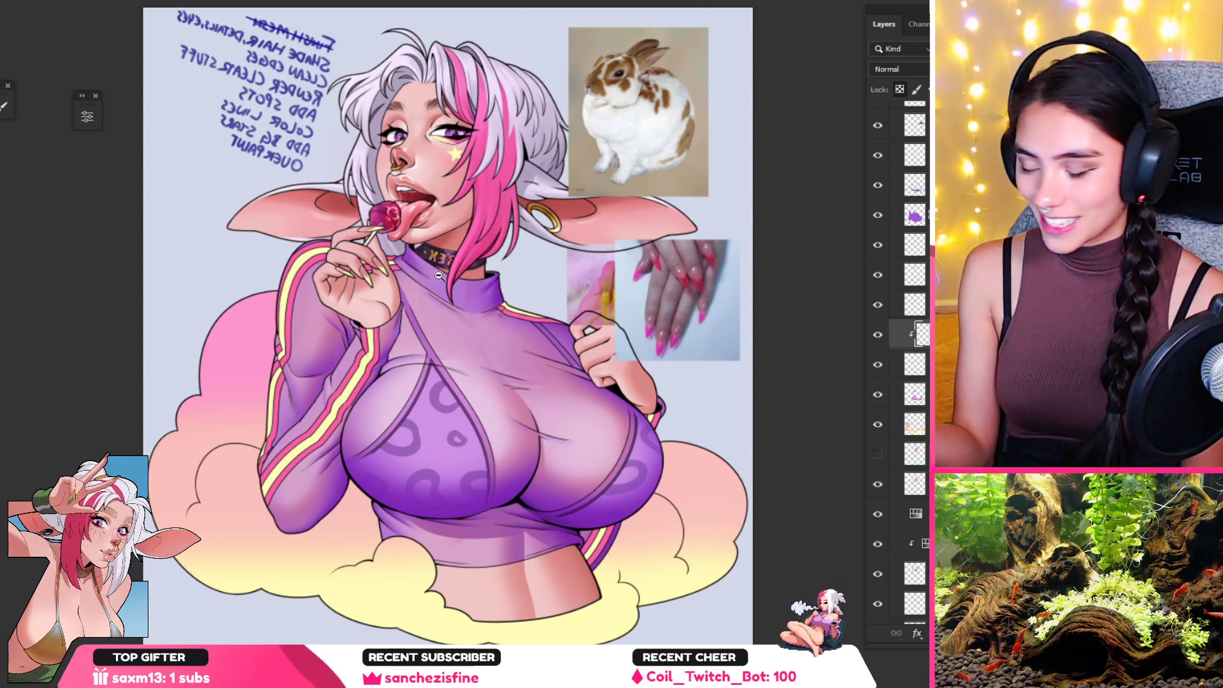
{"action": "left_click_drag", "start_coordinate": [392, 276], "coordinate": [410, 305]}
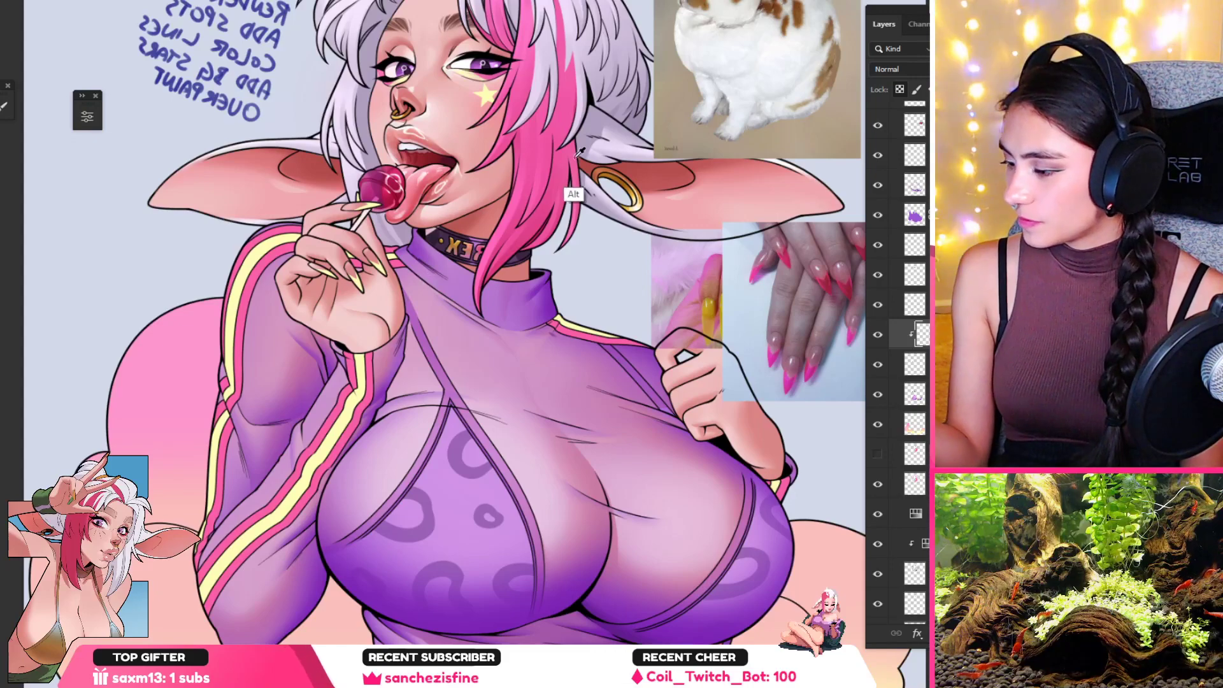
{"action": "left_click", "coordinate": [532, 185], "text": "alt"}
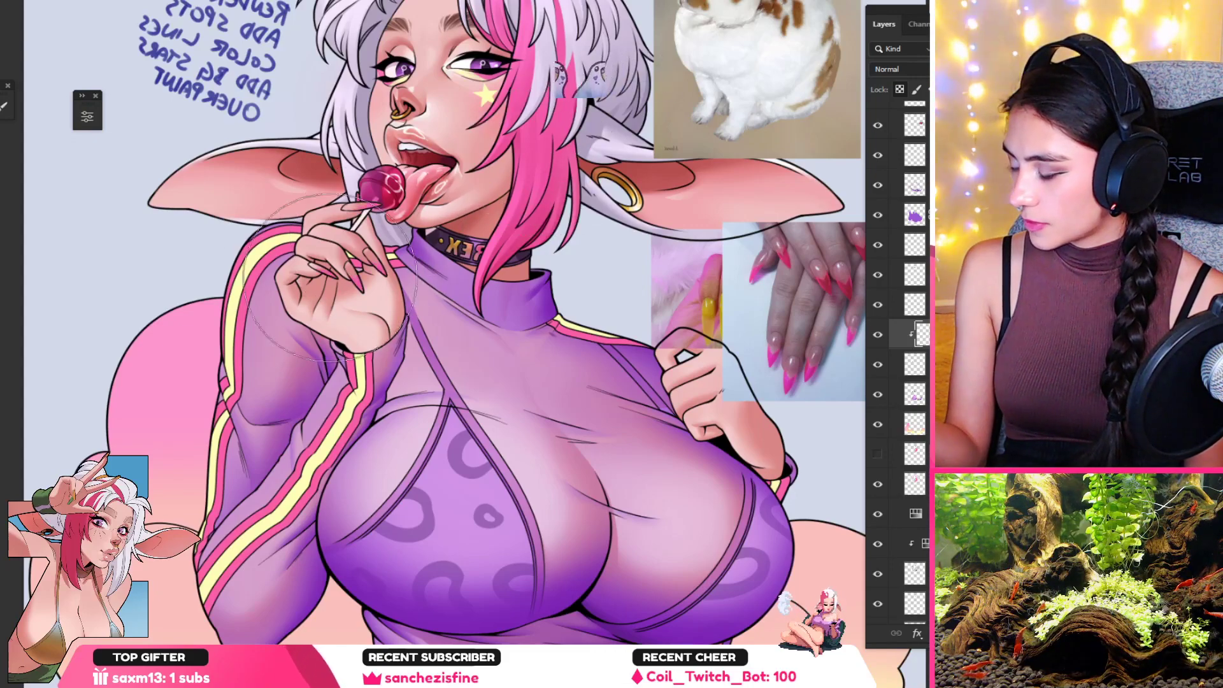
{"action": "left_click", "coordinate": [417, 244], "text": "alt"}
{"action": "left_click_drag", "start_coordinate": [417, 244], "coordinate": [322, 468]}
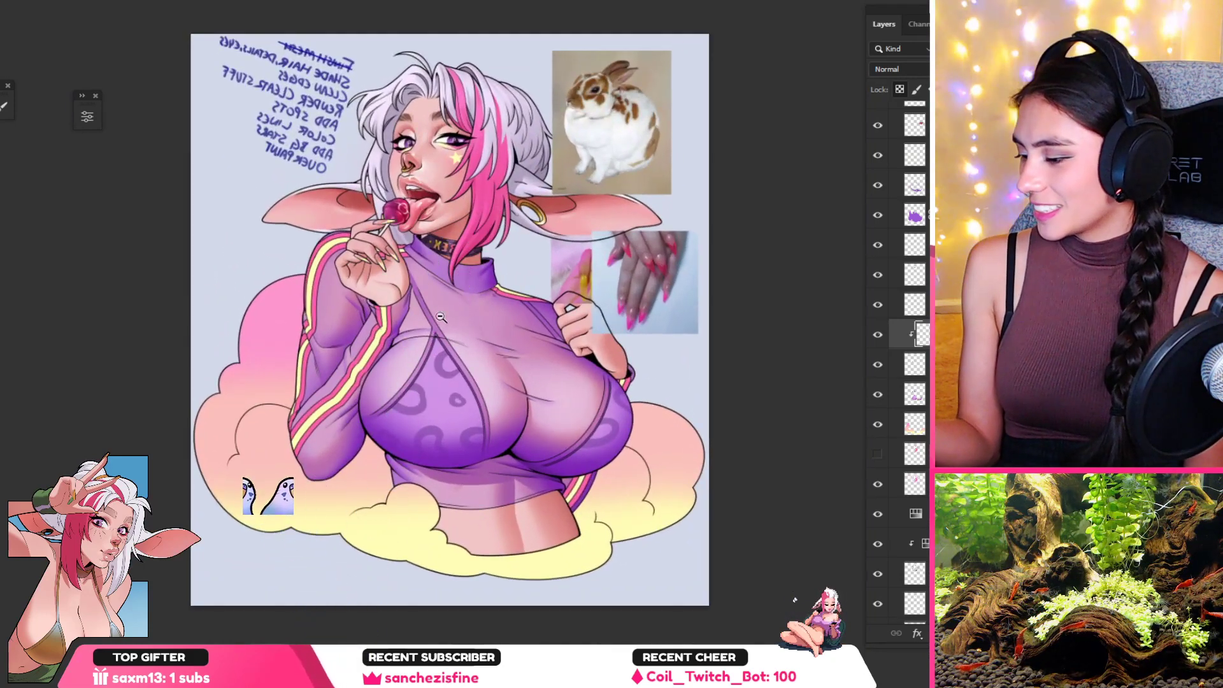
Step: Touch up the raised hand's pale yellow fingernails with the pixie_soft brush, comparing the nail layer hidden and shown
{"action": "left_click_drag", "start_coordinate": [375, 272], "coordinate": [436, 266]}
{"action": "left_click", "coordinate": [433, 269], "text": "alt"}
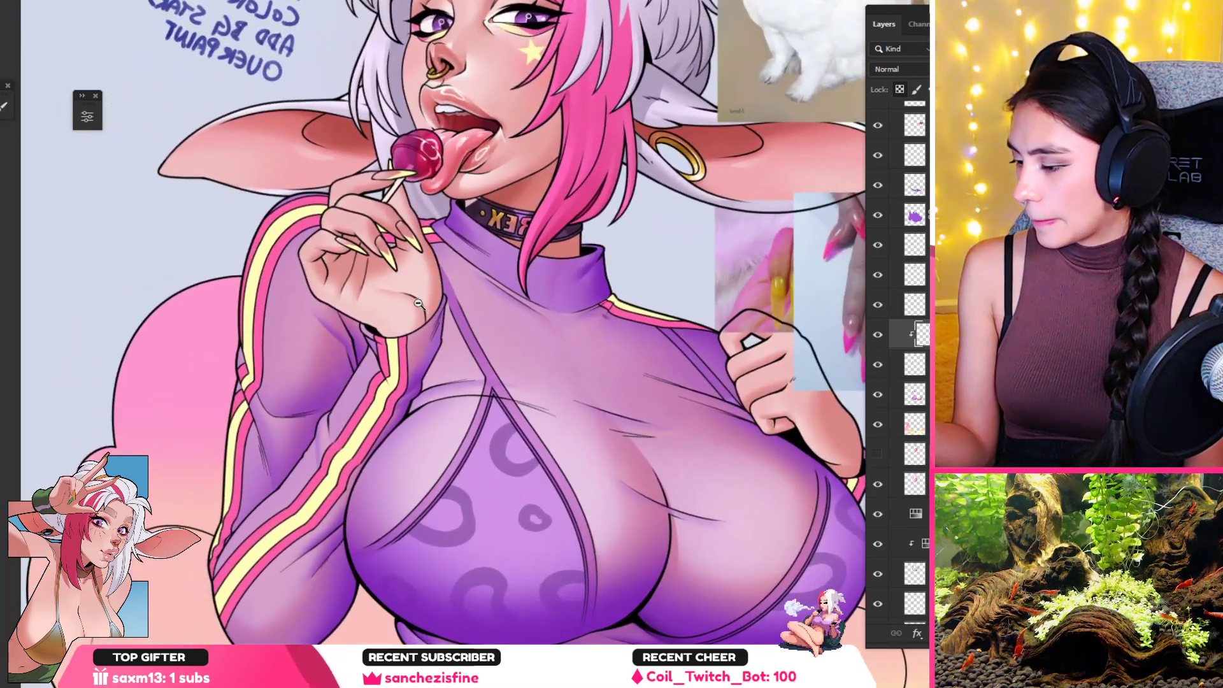
{"action": "left_click", "coordinate": [347, 254]}
{"action": "left_click", "coordinate": [376, 237], "text": "alt"}
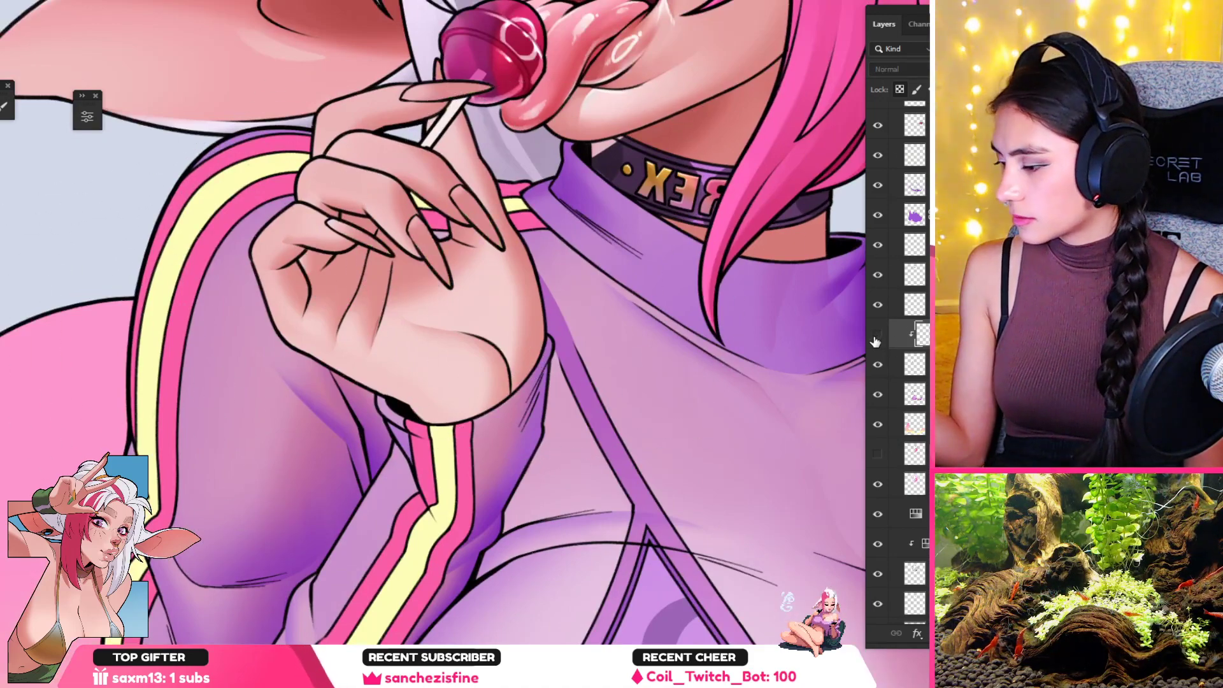
{"action": "right_click", "coordinate": [382, 237]}
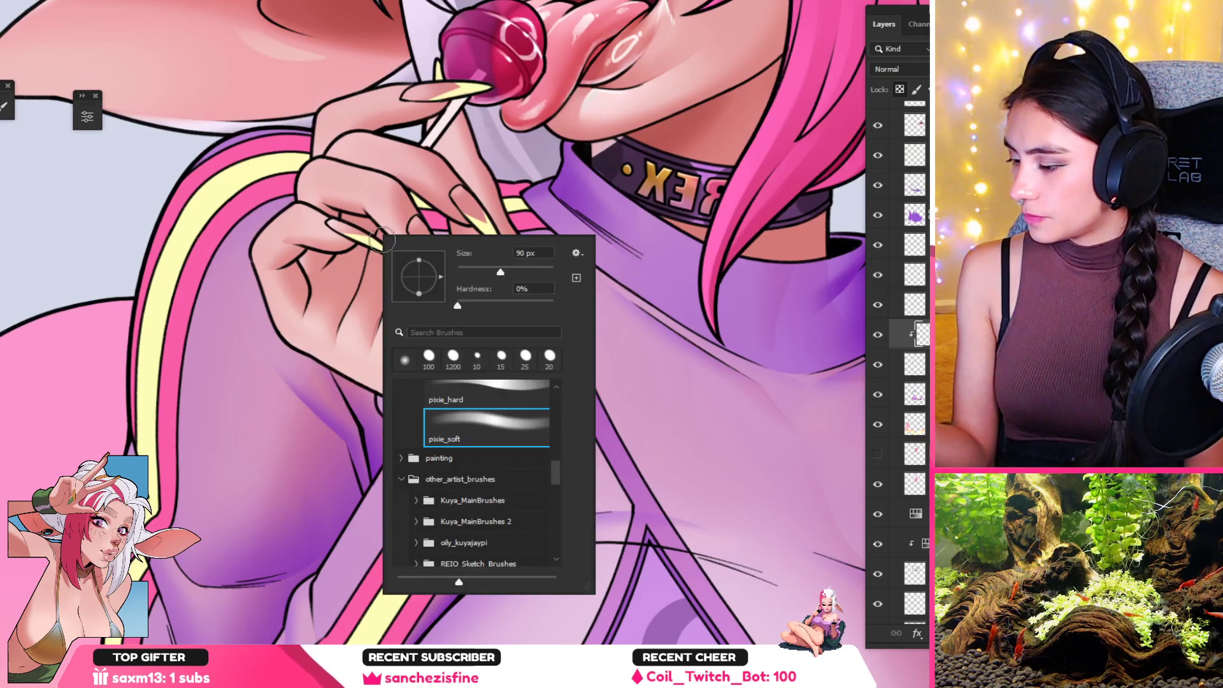
{"action": "left_click", "coordinate": [481, 439]}
{"action": "left_click", "coordinate": [379, 274]}
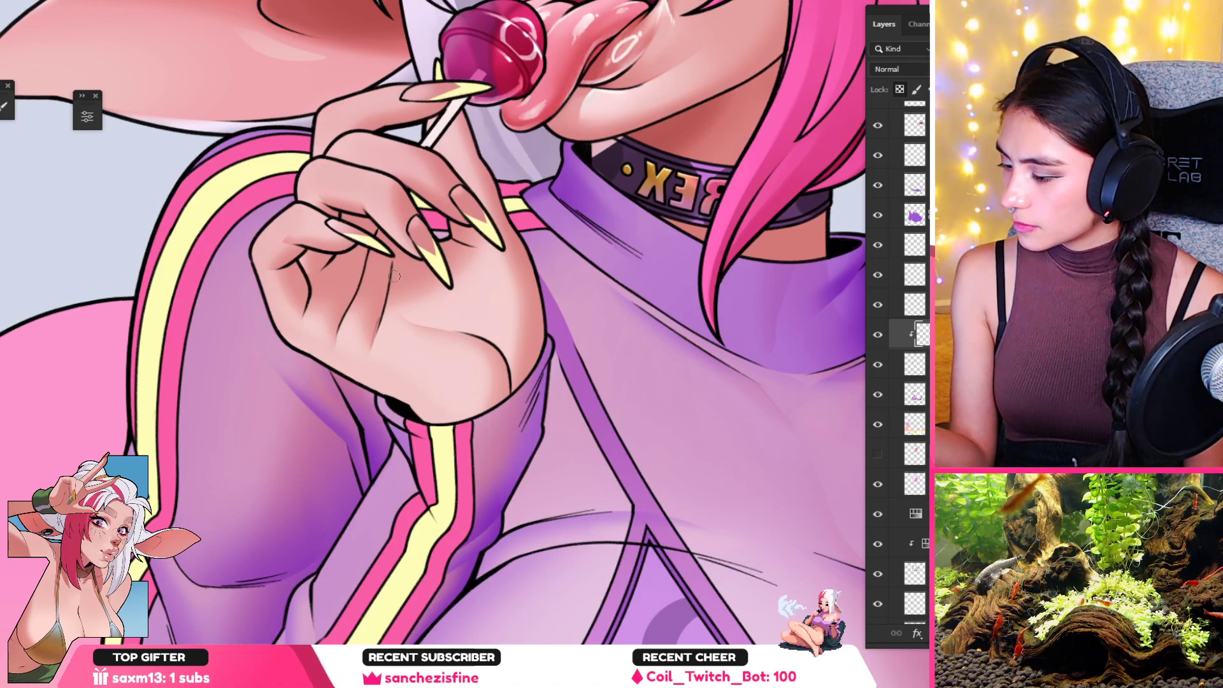
Step: Select the small nail behind the lollipop, darken and saturate it with a slight hue shift in Hue/Saturation, and deselect
{"action": "key", "text": "r"}
{"action": "left_click_drag", "start_coordinate": [396, 416], "coordinate": [583, 268]}
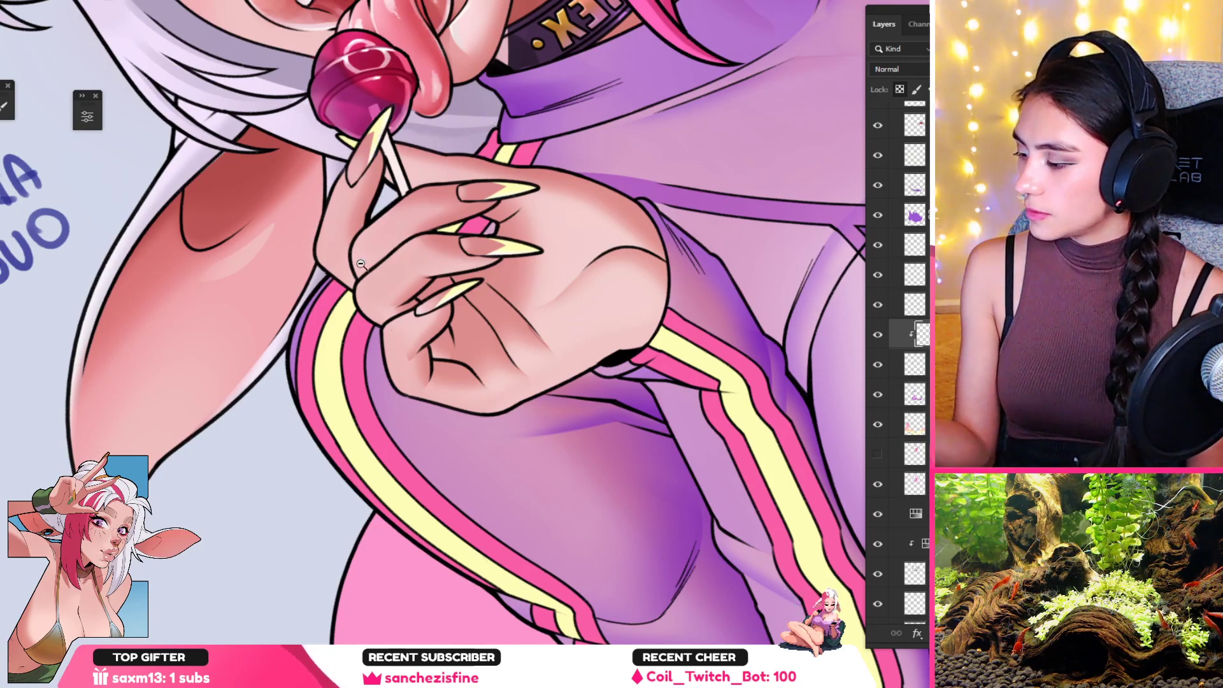
{"action": "left_click_drag", "start_coordinate": [360, 264], "coordinate": [287, 262]}
{"action": "key", "text": "r"}
{"action": "left_click_drag", "start_coordinate": [404, 227], "coordinate": [662, 151]}
{"action": "mouse_move", "coordinate": [558, 131]}
{"action": "left_mouse_down"}
{"action": "mouse_move", "coordinate": [500, 169]}
{"action": "mouse_move", "coordinate": [543, 150]}
{"action": "left_mouse_up"}
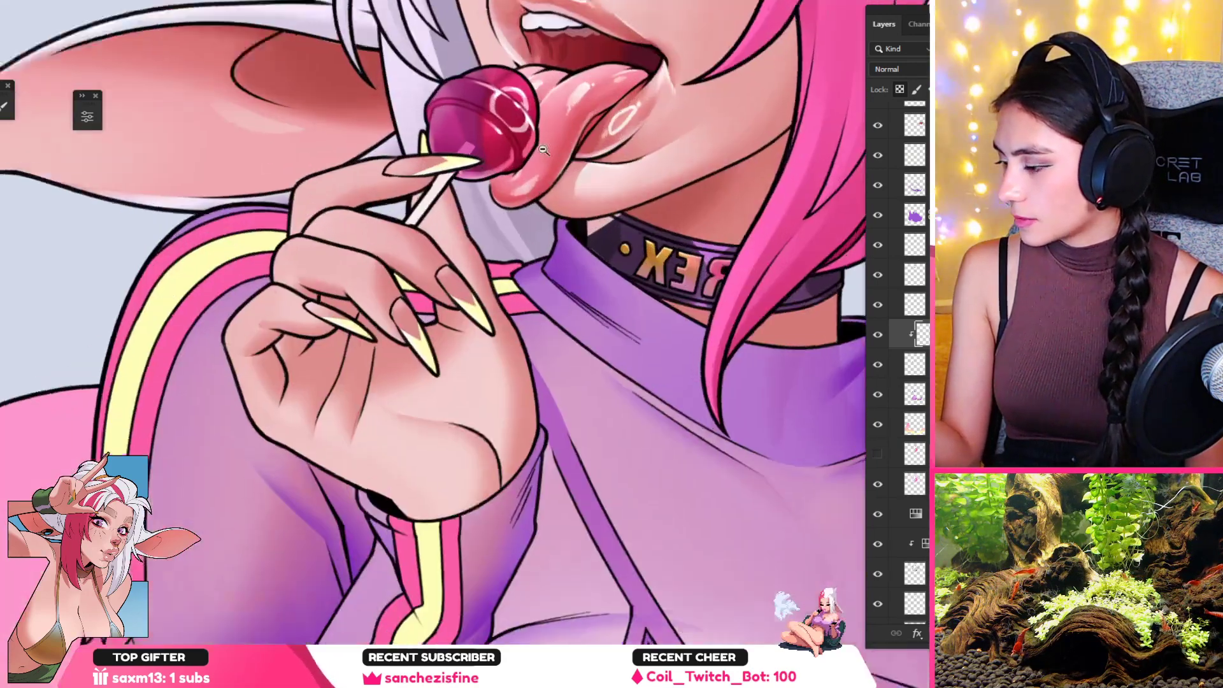
{"action": "scroll", "coordinate": [482, 156], "scroll_direction": "up", "scroll_amount": 1}
{"action": "key", "text": "ctrl+u"}
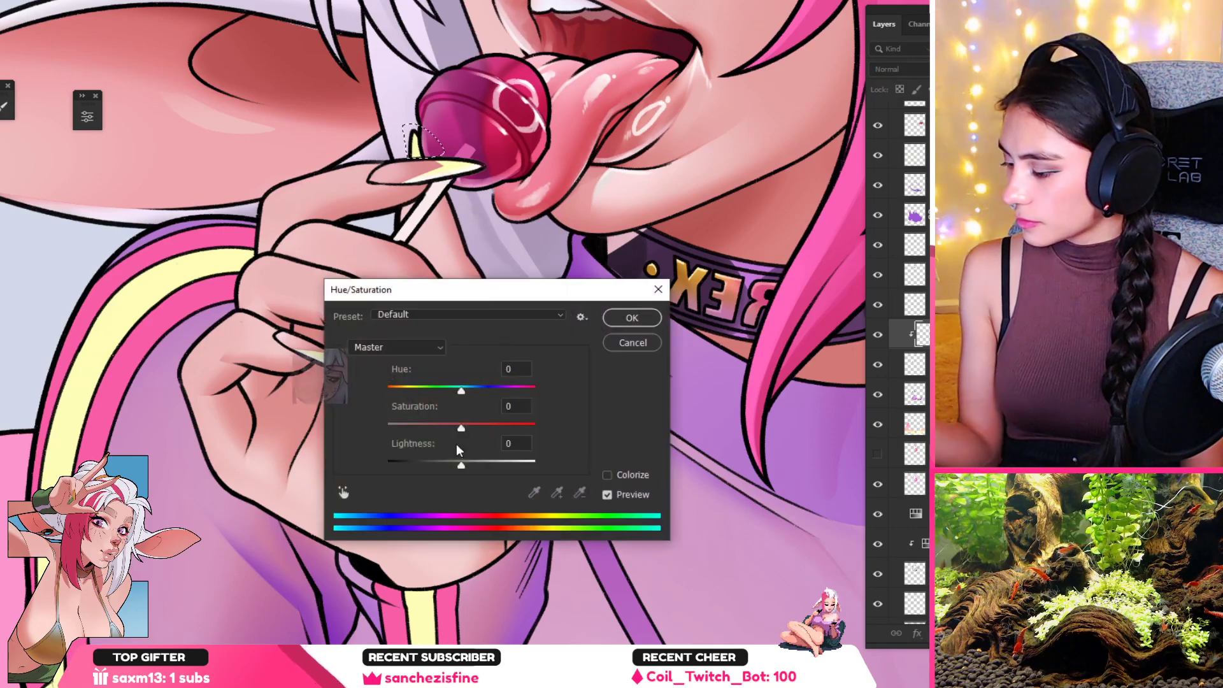
{"action": "left_click_drag", "start_coordinate": [461, 465], "coordinate": [501, 429]}
{"action": "left_click_drag", "start_coordinate": [461, 390], "coordinate": [457, 393]}
{"action": "key", "text": "Return"}
{"action": "key", "text": "ctrl+d"}
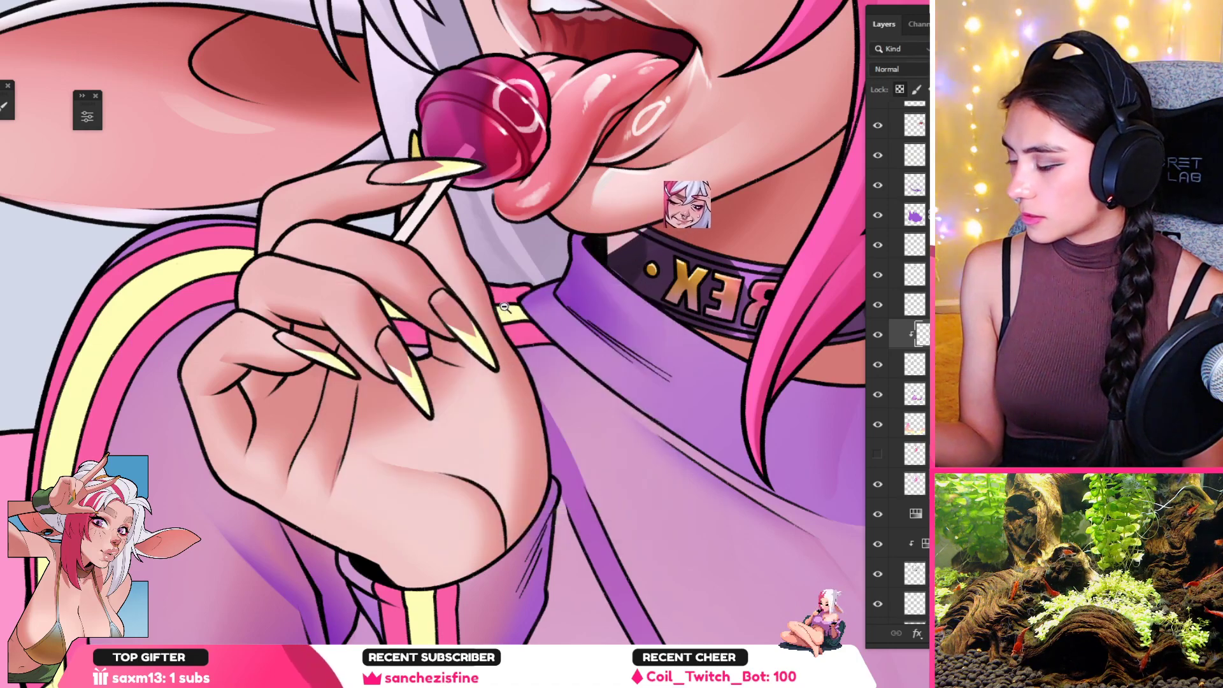
Step: Examine the finished nails, the rabbit reference and the whole illustration, and flip the canvas back horizontally
{"action": "left_click_drag", "start_coordinate": [503, 300], "coordinate": [421, 303]}
{"action": "left_click_drag", "start_coordinate": [545, 358], "coordinate": [463, 280]}
{"action": "scroll", "coordinate": [463, 280], "scroll_direction": "up", "scroll_amount": 3}
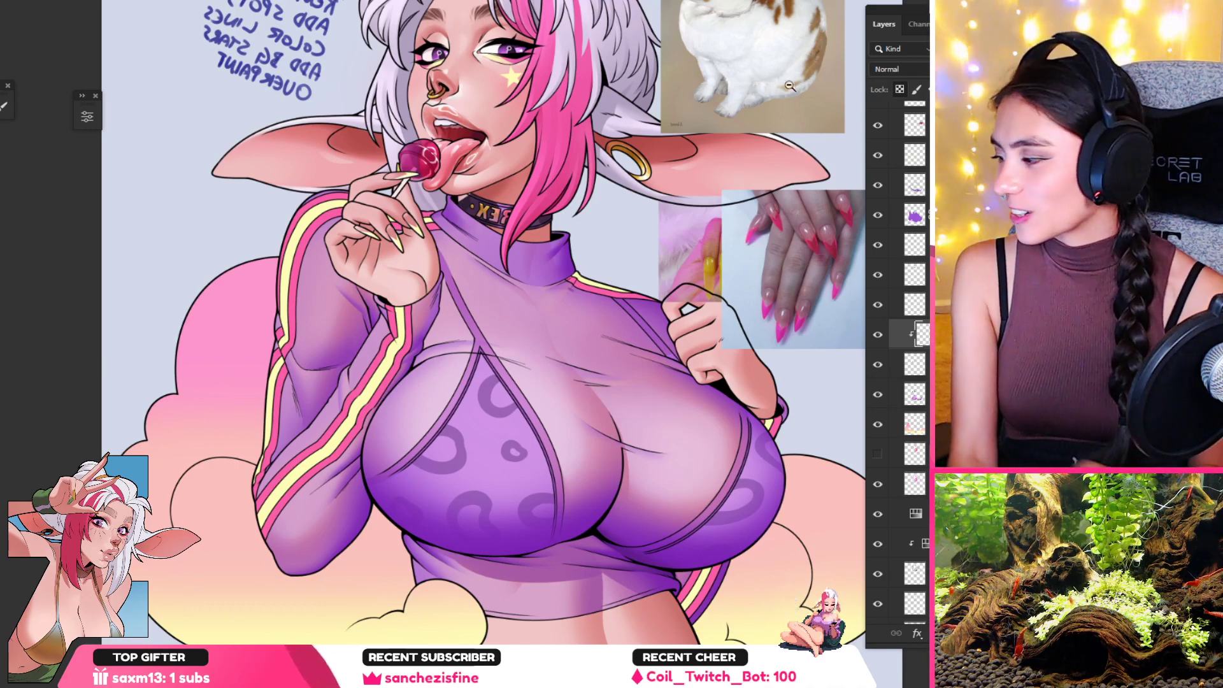
{"action": "left_click_drag", "start_coordinate": [794, 41], "coordinate": [682, 165]}
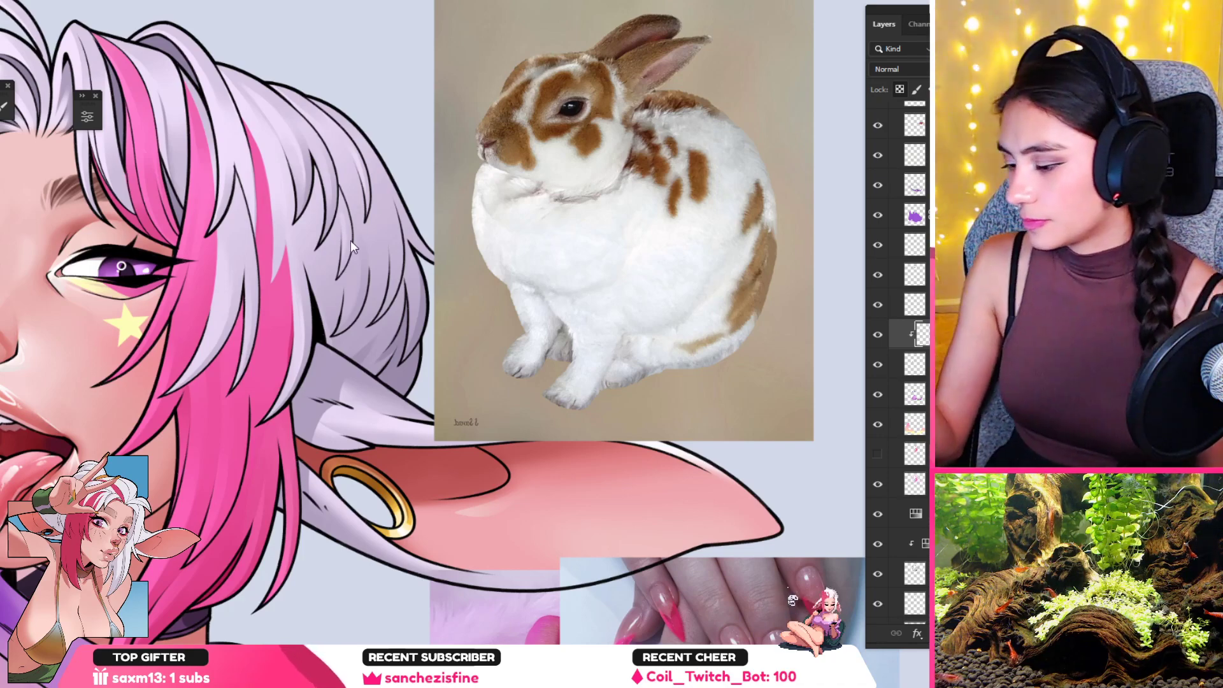
{"action": "left_click_drag", "start_coordinate": [352, 242], "coordinate": [333, 254]}
{"action": "left_click_drag", "start_coordinate": [383, 176], "coordinate": [517, 173]}
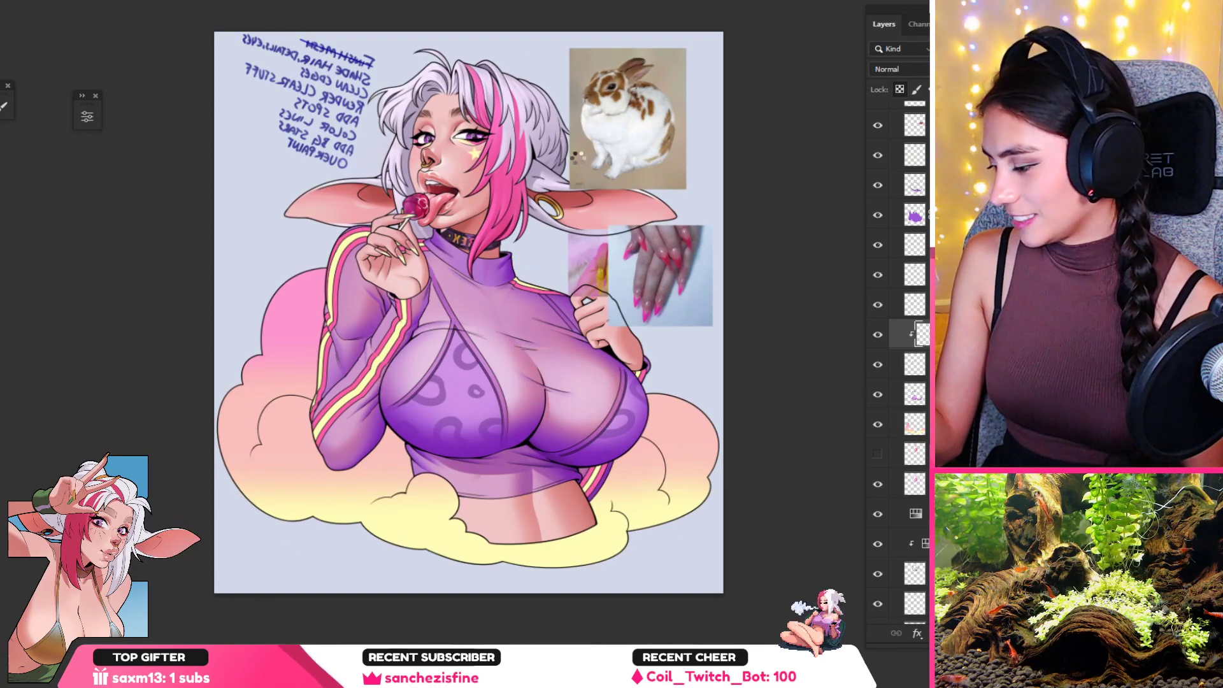
{"action": "key", "text": "ctrl+shift+h"}
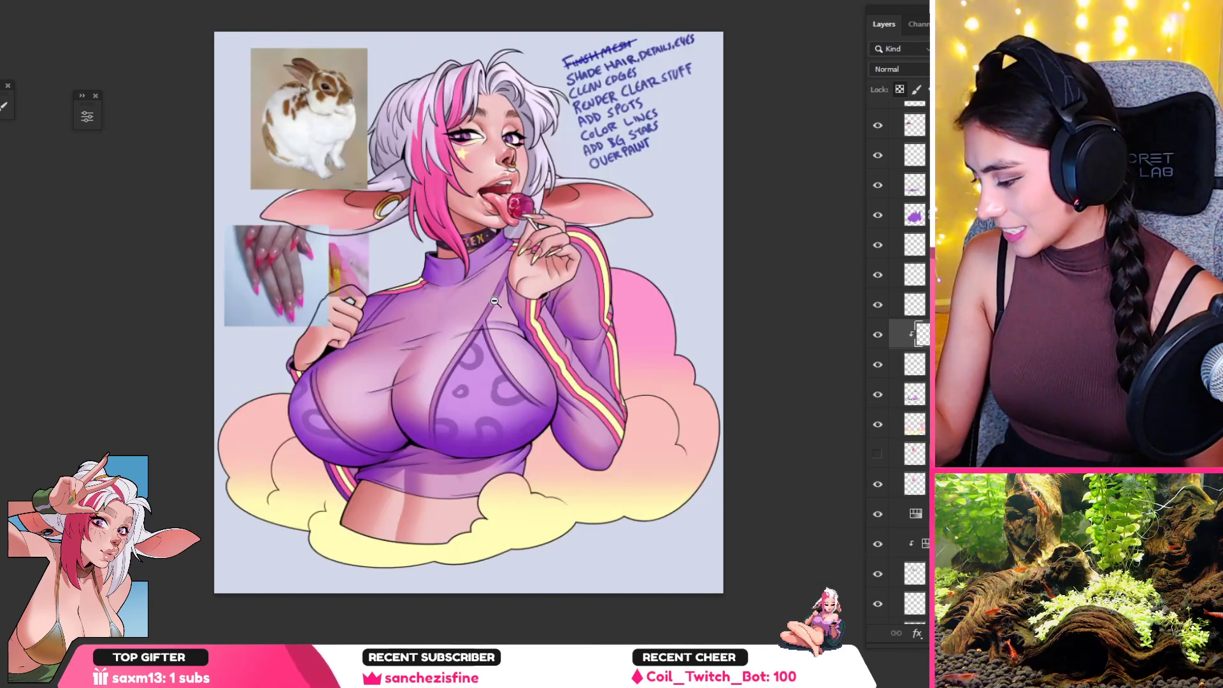
{"action": "left_click_drag", "start_coordinate": [502, 359], "coordinate": [526, 367]}
{"action": "left_click_drag", "start_coordinate": [623, 161], "coordinate": [578, 242]}
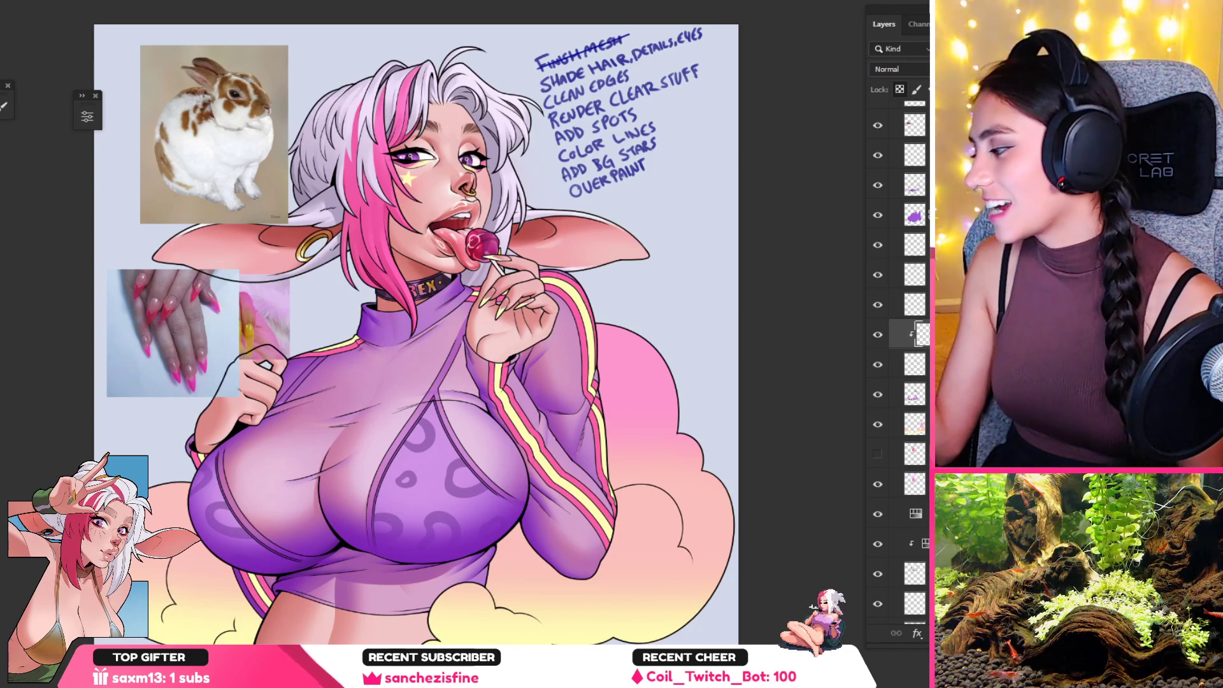
Step: Cross out the hair, details and eyes, clean edges, render clear stuff and add spots items on the to-do note in the reference group
{"action": "scroll", "coordinate": [899, 363], "scroll_direction": "up", "scroll_amount": 7}
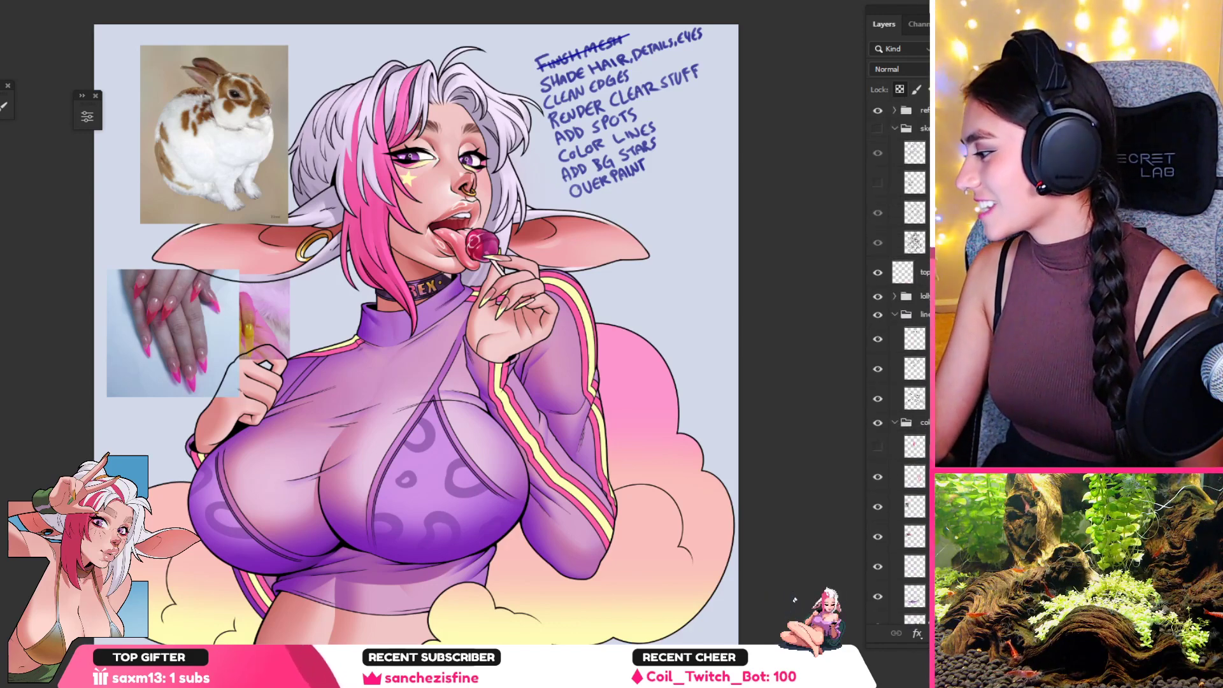
{"action": "left_click", "coordinate": [895, 110]}
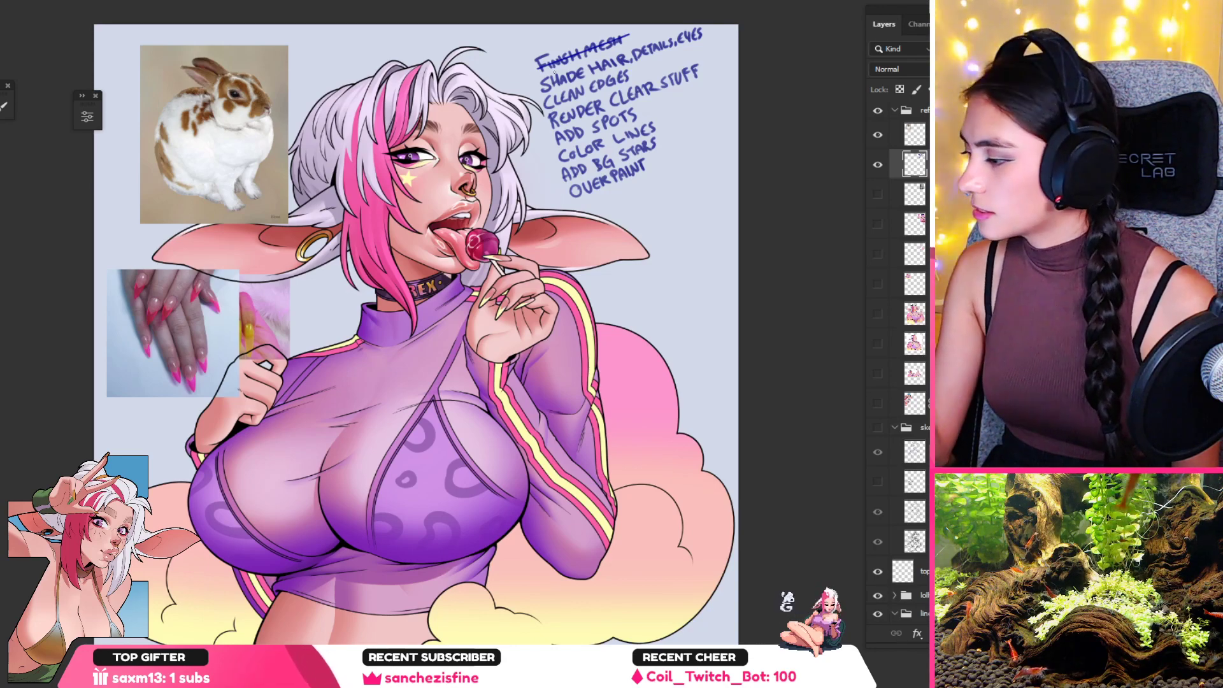
{"action": "left_click_drag", "start_coordinate": [539, 75], "coordinate": [706, 36]}
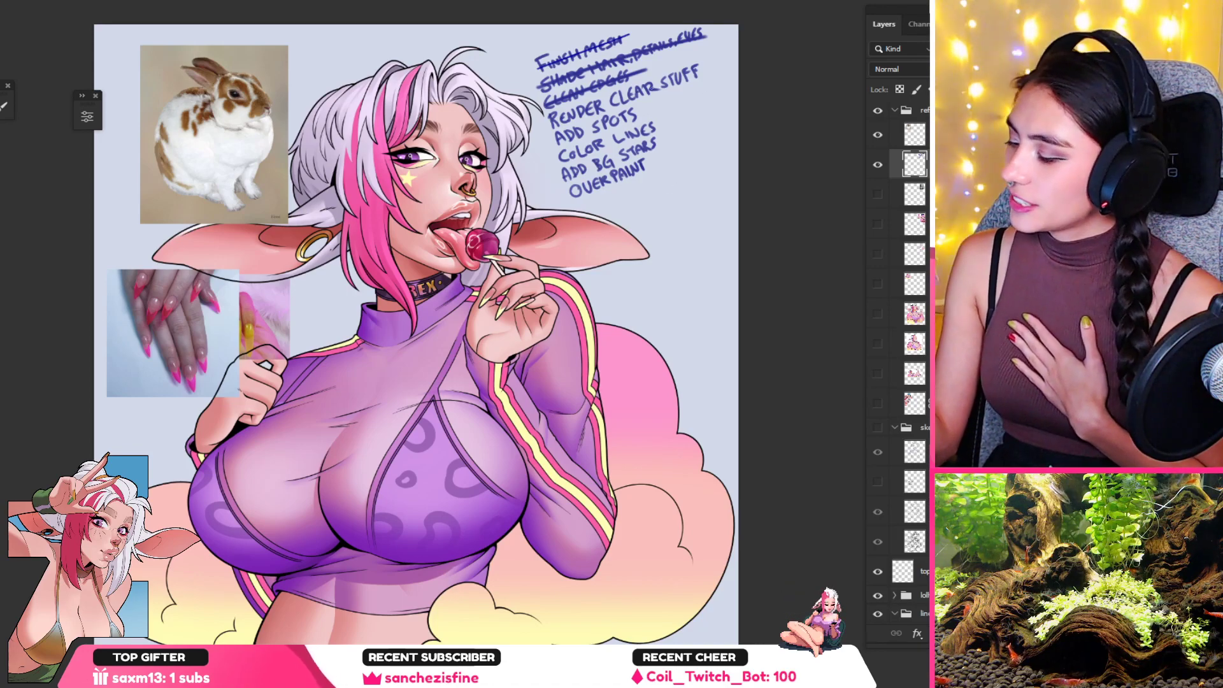
{"action": "left_click_drag", "start_coordinate": [548, 118], "coordinate": [700, 67]}
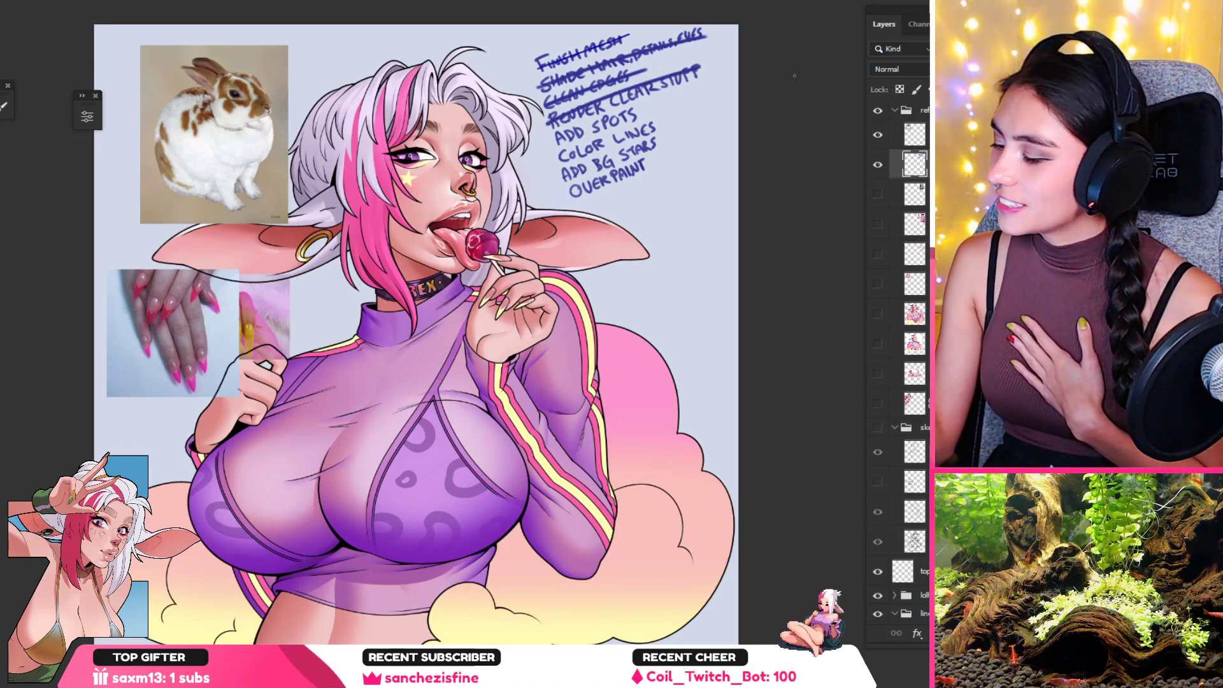
{"action": "left_click_drag", "start_coordinate": [555, 137], "coordinate": [659, 99]}
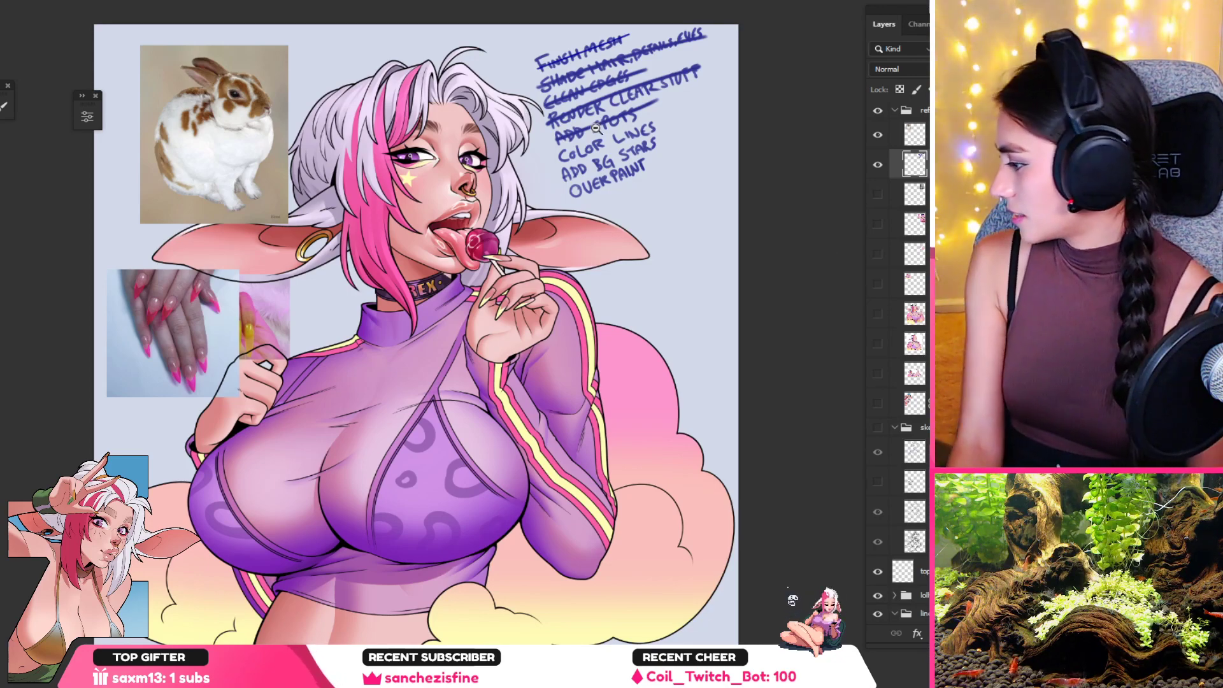
Step: Collapse the reference and sketch groups and add a new layer clipped to the lowest layer in the line group
{"action": "left_click", "coordinate": [896, 112]}
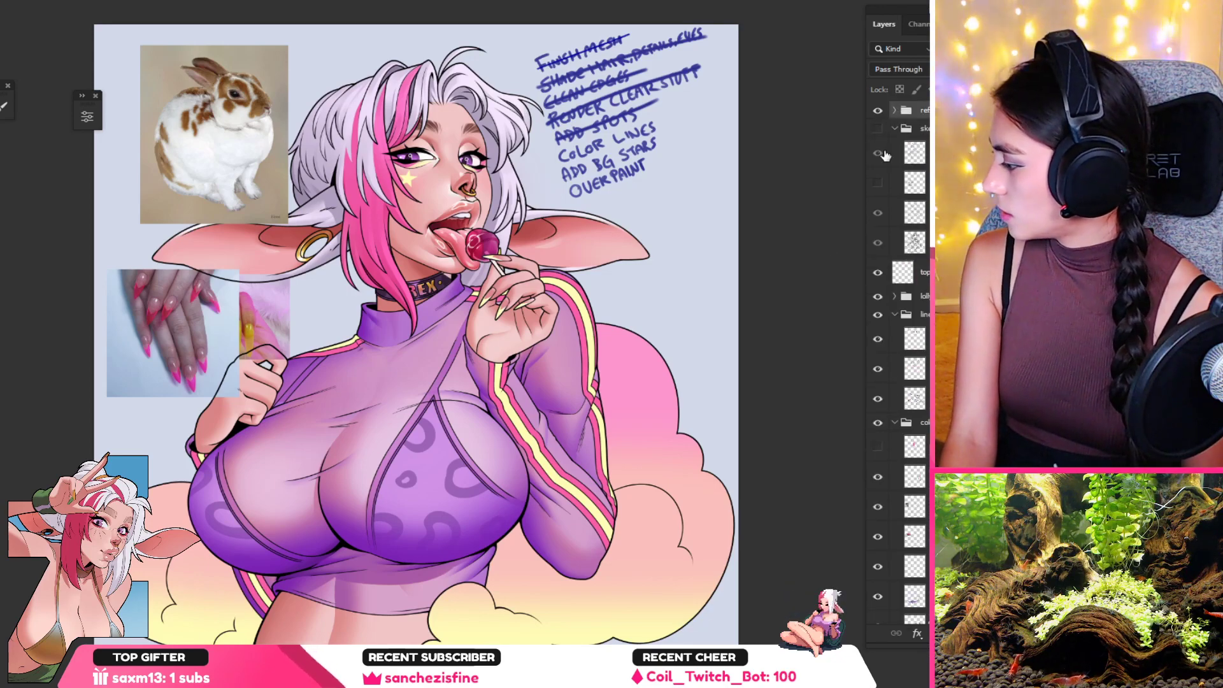
{"action": "left_click", "coordinate": [894, 129]}
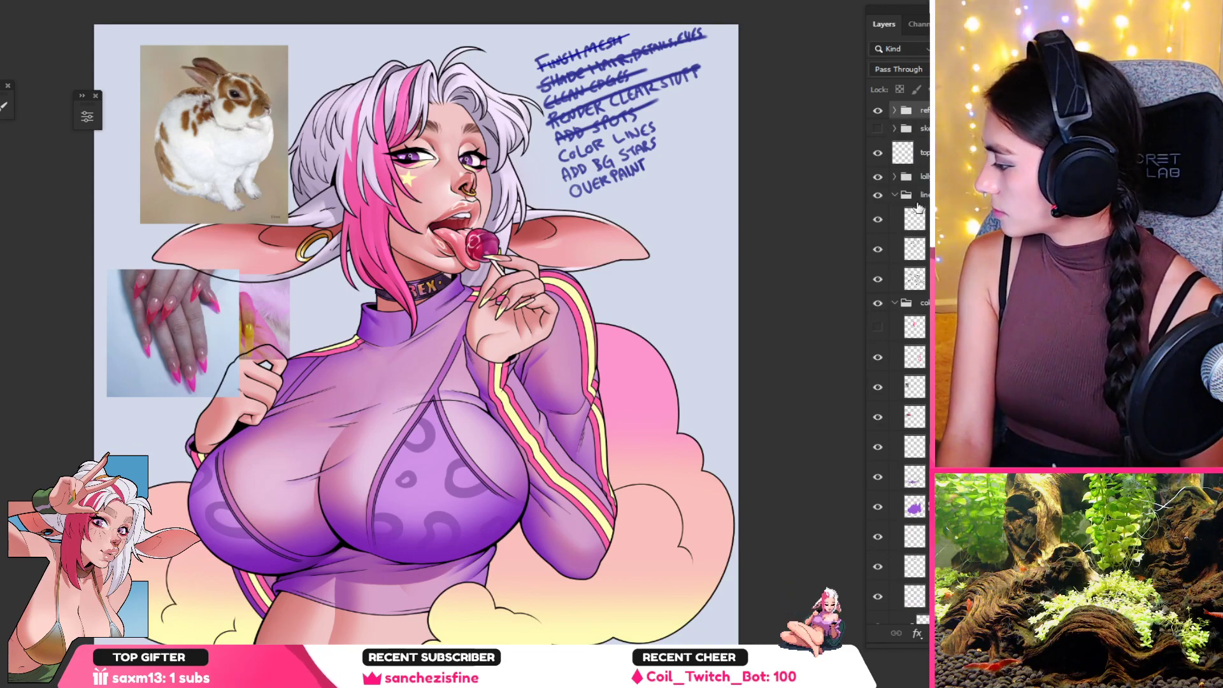
{"action": "left_click", "coordinate": [878, 220]}
{"action": "left_click", "coordinate": [878, 220]}
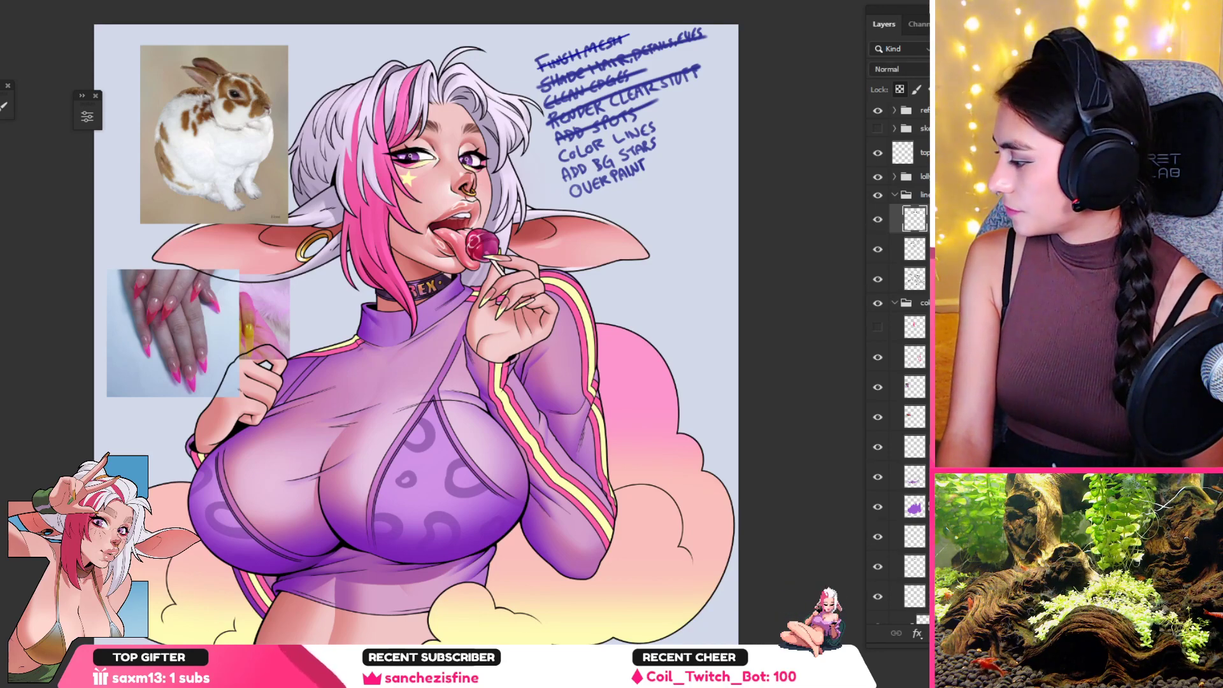
{"action": "key", "text": "ctrl+shift+alt+n"}
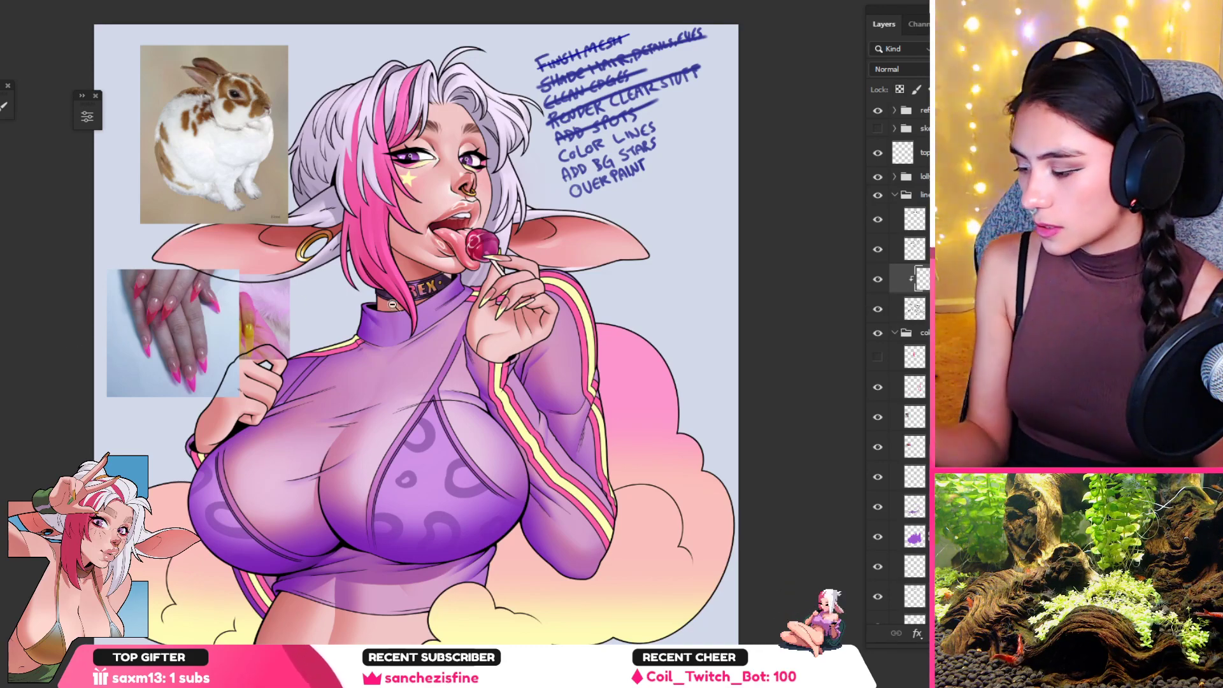
Step: Colour the black outlines of the bikini top and straps under the sheer fabric purple with an enlarged soft brush
{"action": "left_click", "coordinate": [395, 390]}
{"action": "left_click", "coordinate": [328, 270], "text": "alt"}
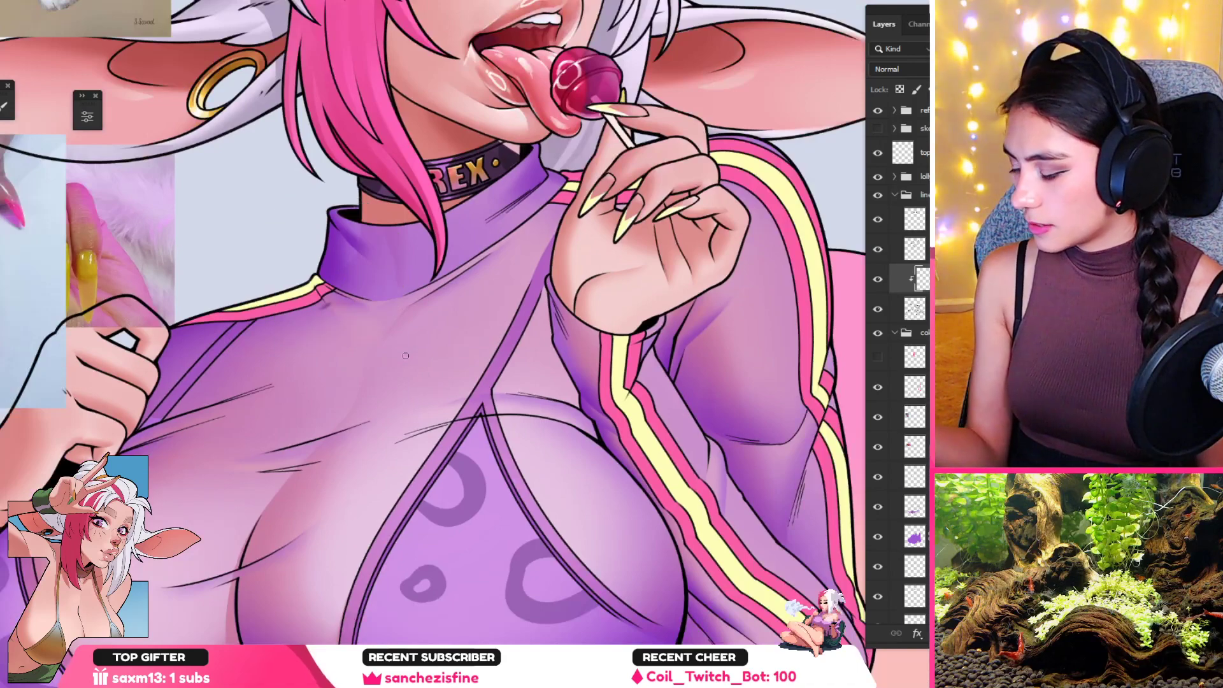
{"action": "left_click_drag", "start_coordinate": [449, 473], "coordinate": [464, 349]}
{"action": "key", "text": "bracketright"}
{"action": "key", "text": "bracketright"}
{"action": "key", "text": "bracketright"}
{"action": "mouse_move", "coordinate": [502, 300]}
{"action": "left_mouse_down"}
{"action": "mouse_move", "coordinate": [436, 347]}
{"action": "mouse_move", "coordinate": [386, 468]}
{"action": "left_mouse_up"}
{"action": "left_click", "coordinate": [485, 472]}
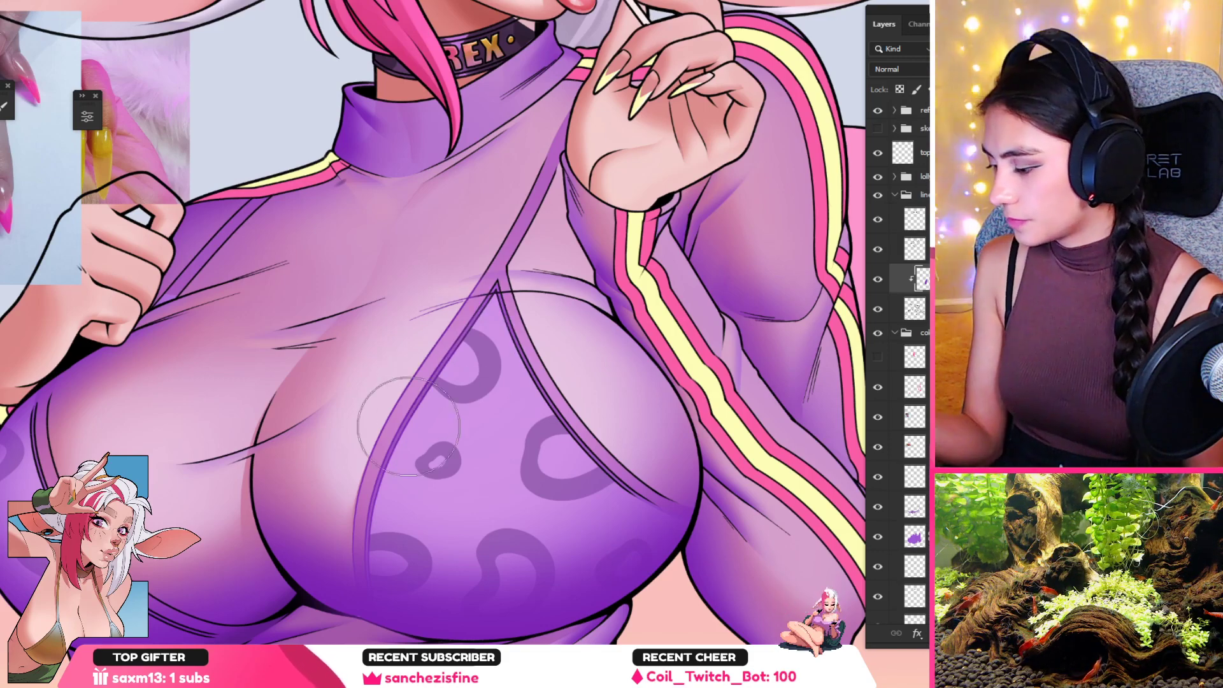
{"action": "left_click_drag", "start_coordinate": [498, 324], "coordinate": [590, 236]}
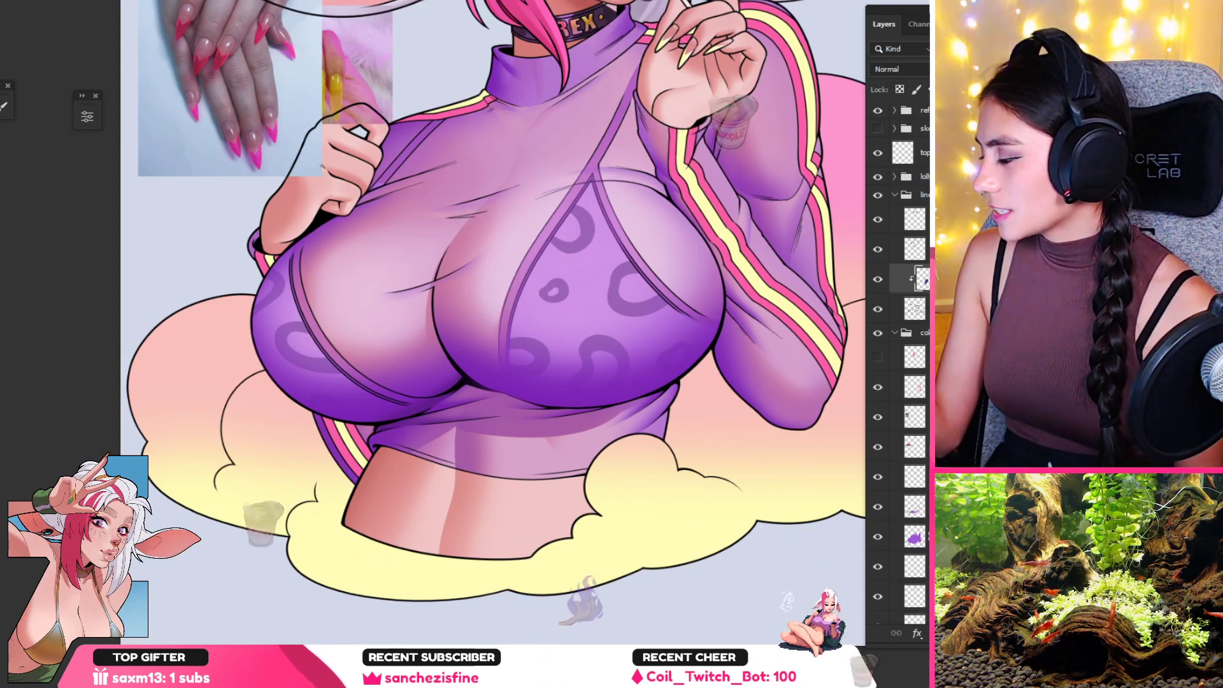
Step: Try the Multiply blend mode on the clipped line-colour layer
{"action": "left_click", "coordinate": [908, 68]}
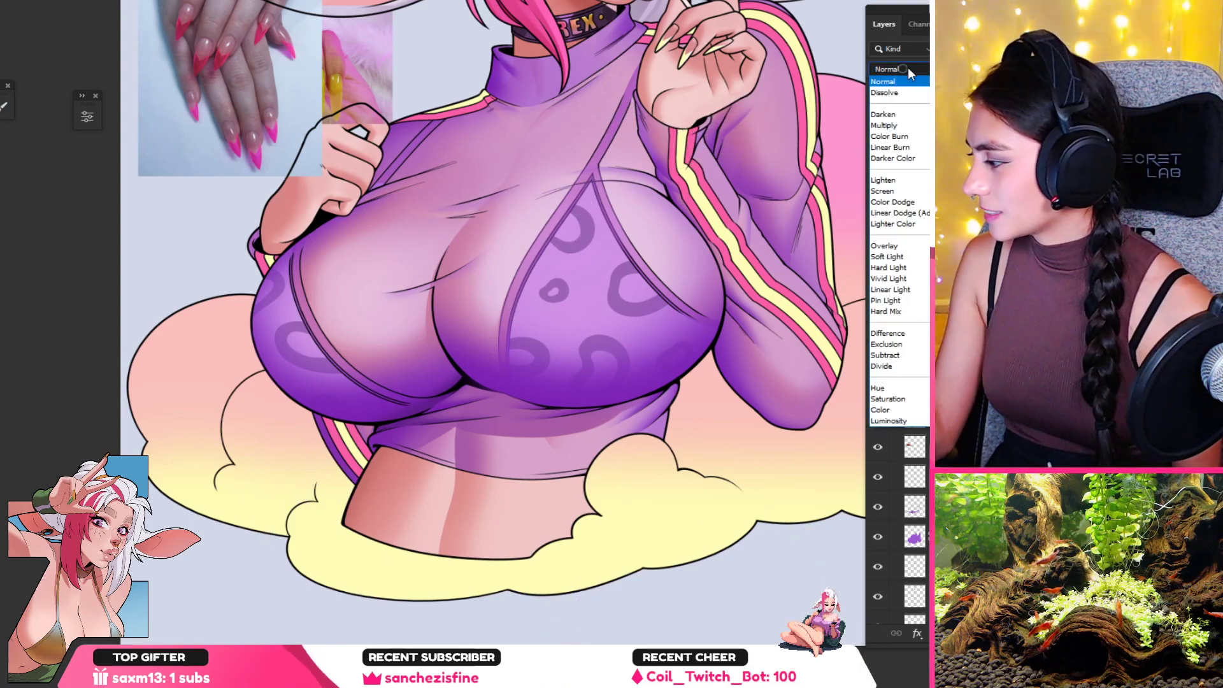
{"action": "left_click", "coordinate": [917, 126]}
{"action": "key", "text": "ctrl+z"}
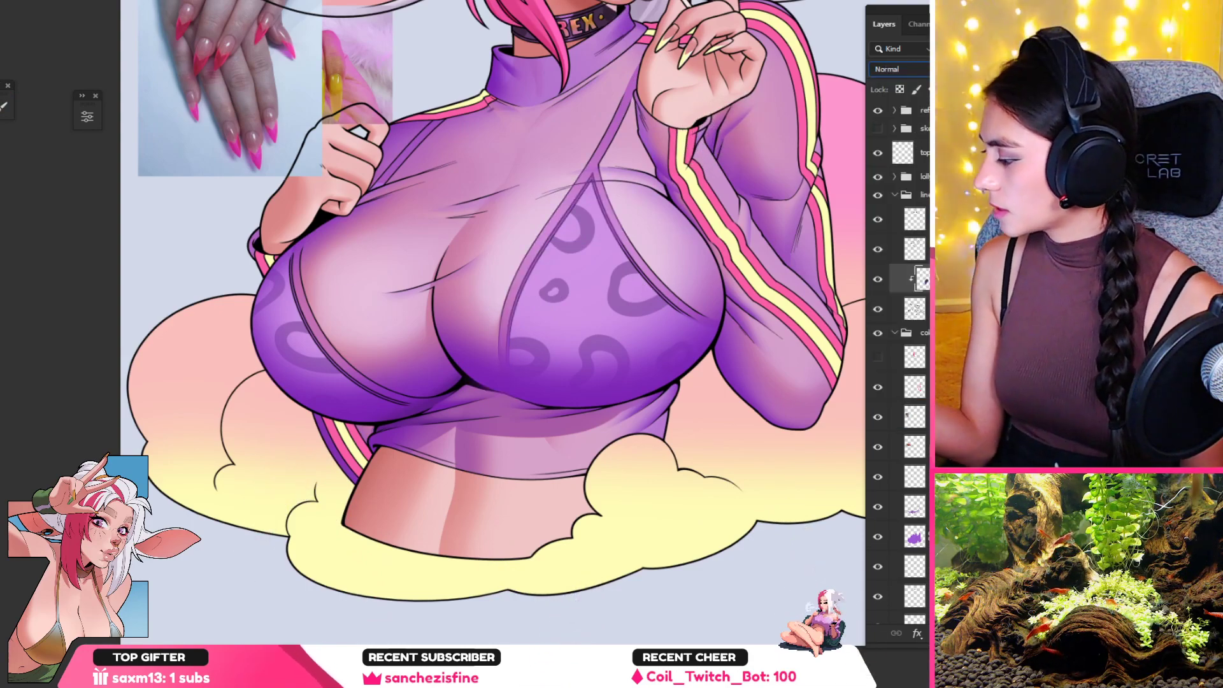
Step: Set the lowest layer in the line group to Multiply and reselect the line-colour layer clipped to it
{"action": "left_click", "coordinate": [916, 310]}
{"action": "left_click", "coordinate": [908, 69]}
{"action": "left_click", "coordinate": [914, 126]}
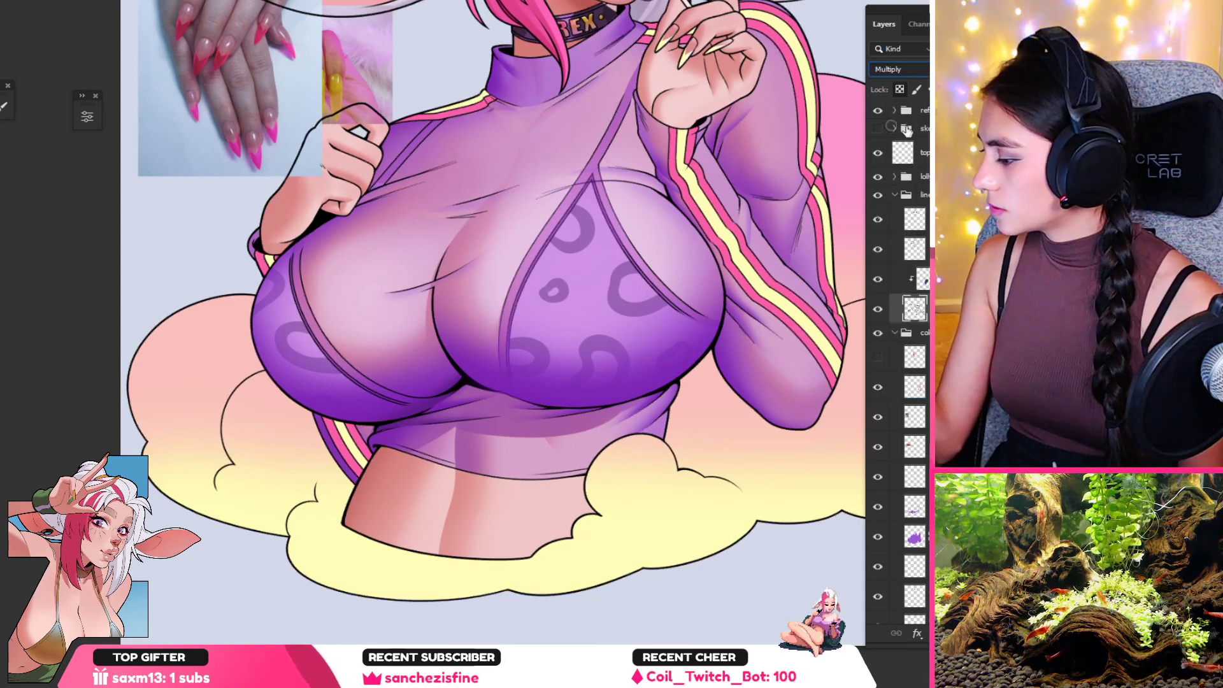
{"action": "left_click", "coordinate": [922, 279]}
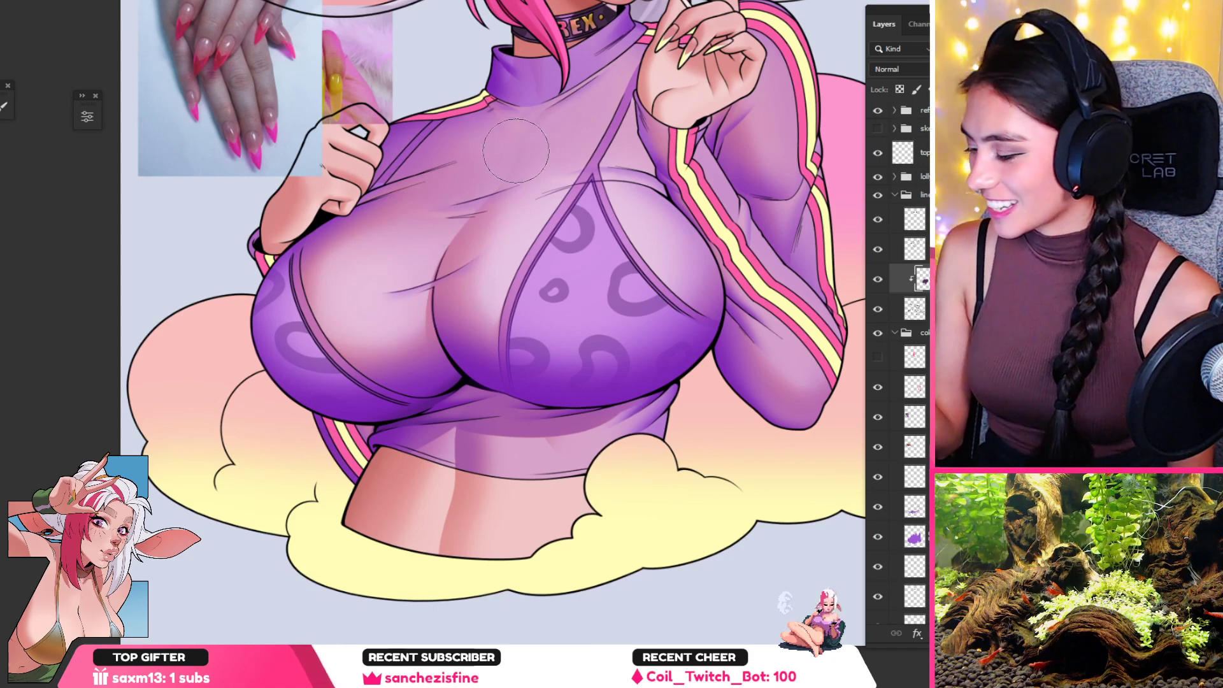
Step: Lasso the black fold lines on the sheer top beside the fist, adding the upper folds to the selection
{"action": "mouse_move", "coordinate": [370, 213]}
{"action": "left_mouse_down"}
{"action": "mouse_move", "coordinate": [391, 178]}
{"action": "mouse_move", "coordinate": [480, 216]}
{"action": "left_mouse_up"}
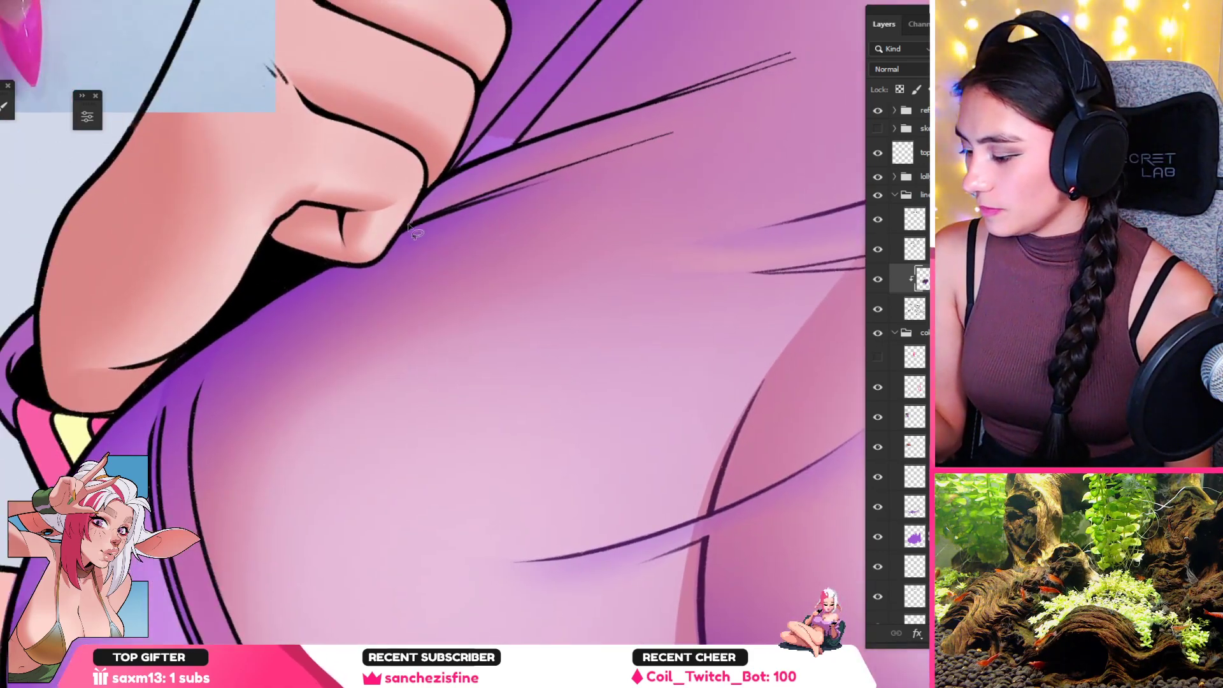
{"action": "left_click_drag", "start_coordinate": [732, 105], "coordinate": [733, 106]}
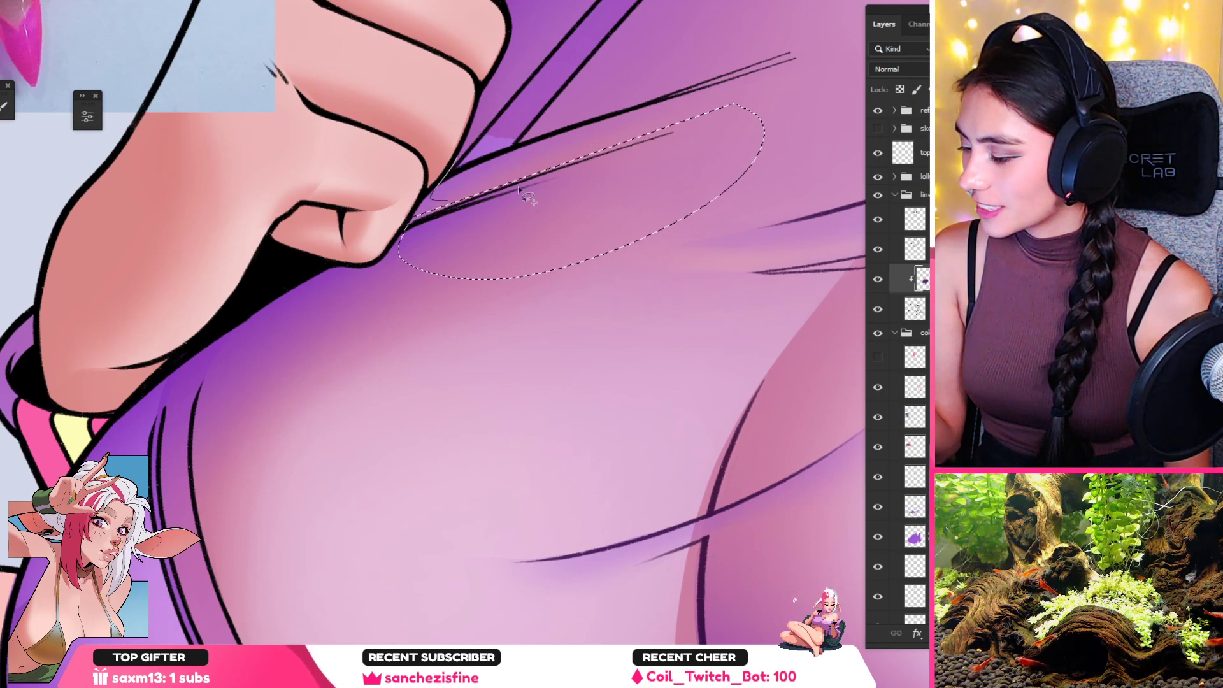
{"action": "mouse_move", "coordinate": [519, 188]}
{"action": "left_mouse_down"}
{"action": "mouse_move", "coordinate": [735, 74]}
{"action": "mouse_move", "coordinate": [647, 50]}
{"action": "left_mouse_up"}
{"action": "mouse_move", "coordinate": [473, 165]}
{"action": "left_mouse_down"}
{"action": "mouse_move", "coordinate": [520, 93]}
{"action": "mouse_move", "coordinate": [573, 85]}
{"action": "left_mouse_up"}
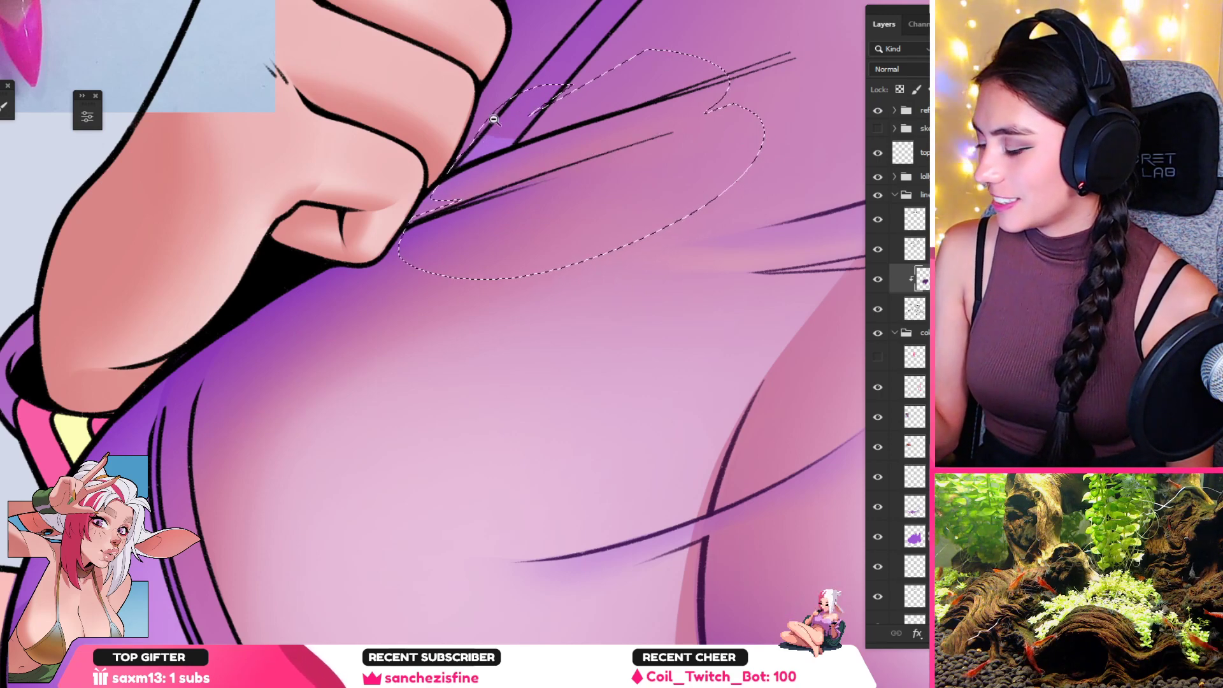
{"action": "scroll", "coordinate": [494, 120], "scroll_direction": "up", "scroll_amount": 1}
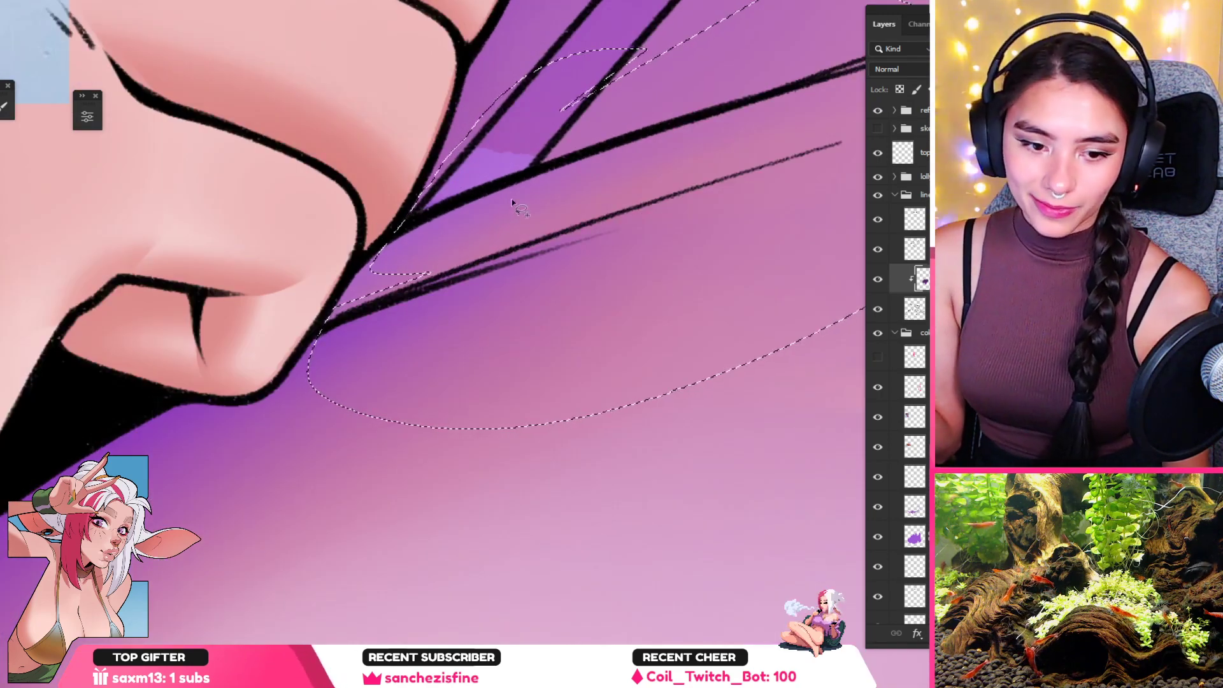
{"action": "scroll", "coordinate": [536, 155], "scroll_direction": "down", "scroll_amount": 1}
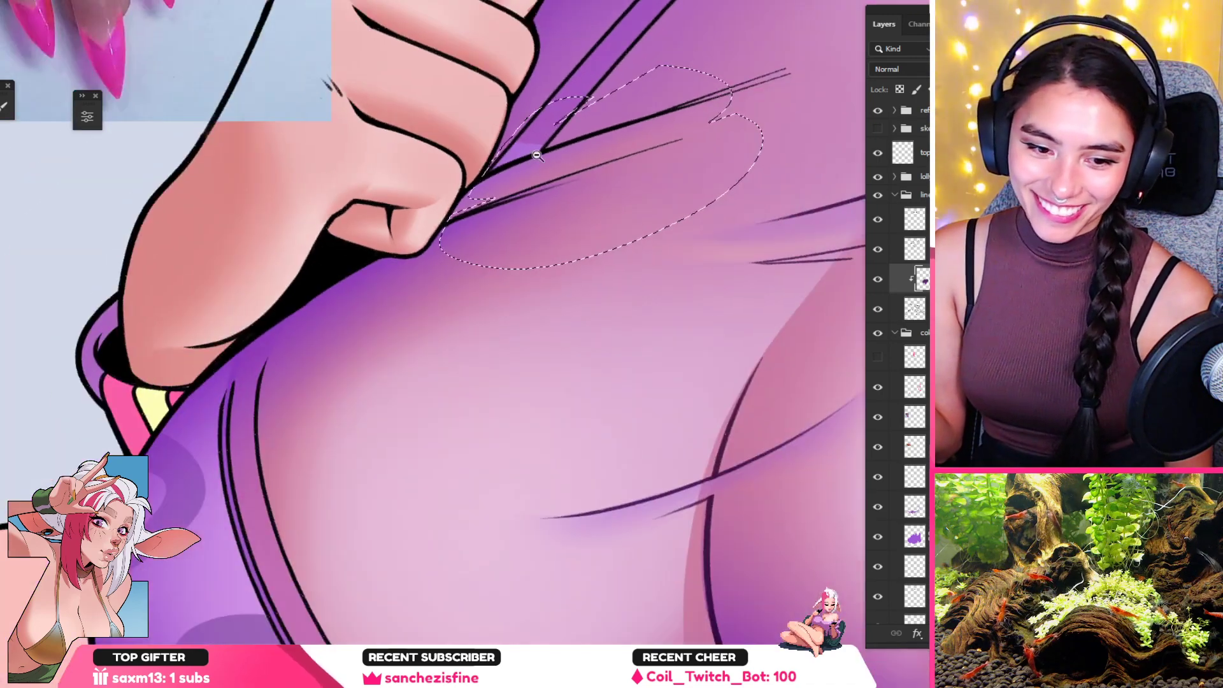
{"action": "mouse_move", "coordinate": [528, 167]}
{"action": "left_mouse_down"}
{"action": "mouse_move", "coordinate": [484, 219]}
{"action": "mouse_move", "coordinate": [463, 242]}
{"action": "left_mouse_up"}
{"action": "mouse_move", "coordinate": [469, 193]}
{"action": "left_mouse_down"}
{"action": "mouse_move", "coordinate": [634, 285]}
{"action": "mouse_move", "coordinate": [612, 296]}
{"action": "left_mouse_up"}
{"action": "left_click_drag", "start_coordinate": [678, 91], "coordinate": [527, 218]}
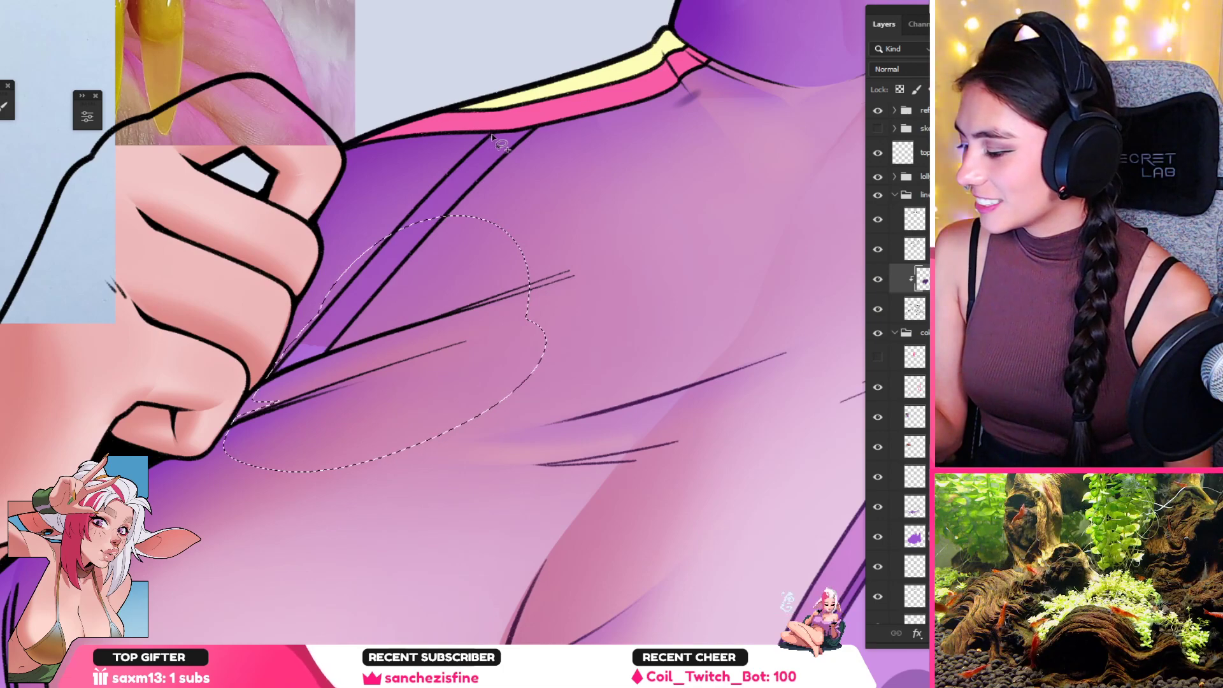
Step: Add the strap lines up to the shoulder stripe to the selection, colour the enclosed lines purple and deselect
{"action": "mouse_move", "coordinate": [493, 136]}
{"action": "left_mouse_down"}
{"action": "mouse_move", "coordinate": [474, 210]}
{"action": "mouse_move", "coordinate": [394, 191]}
{"action": "left_mouse_up"}
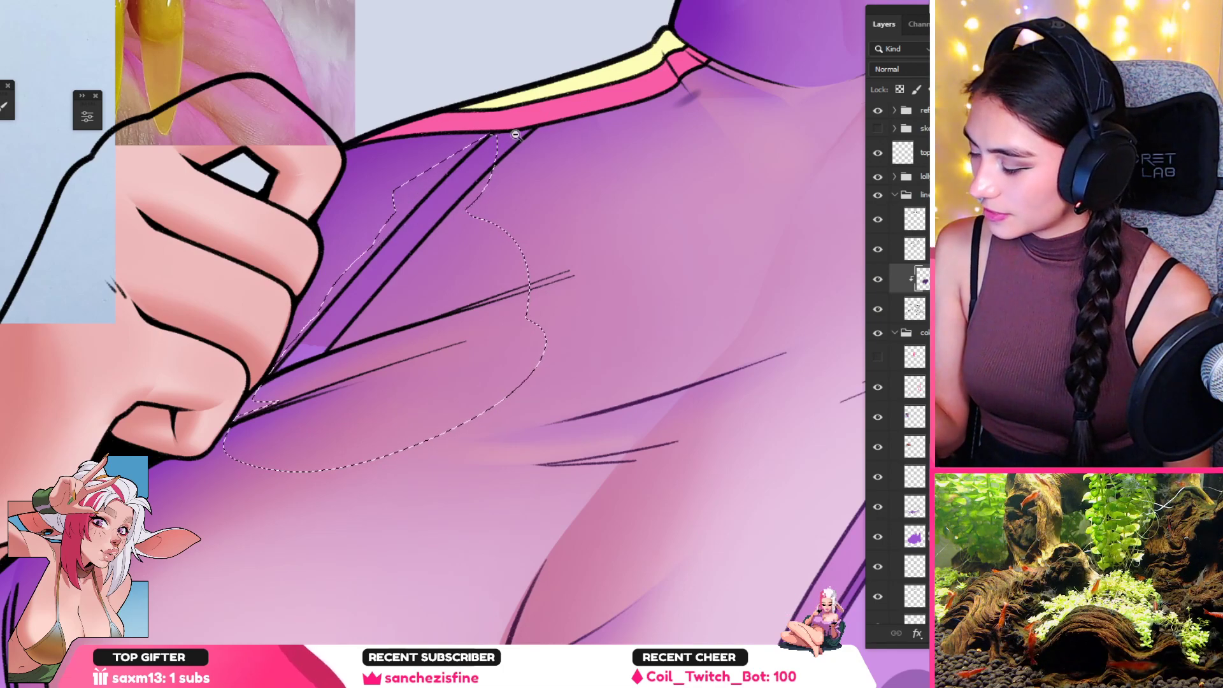
{"action": "left_click_drag", "start_coordinate": [516, 135], "coordinate": [576, 136]}
{"action": "left_click_drag", "start_coordinate": [444, 136], "coordinate": [467, 159]}
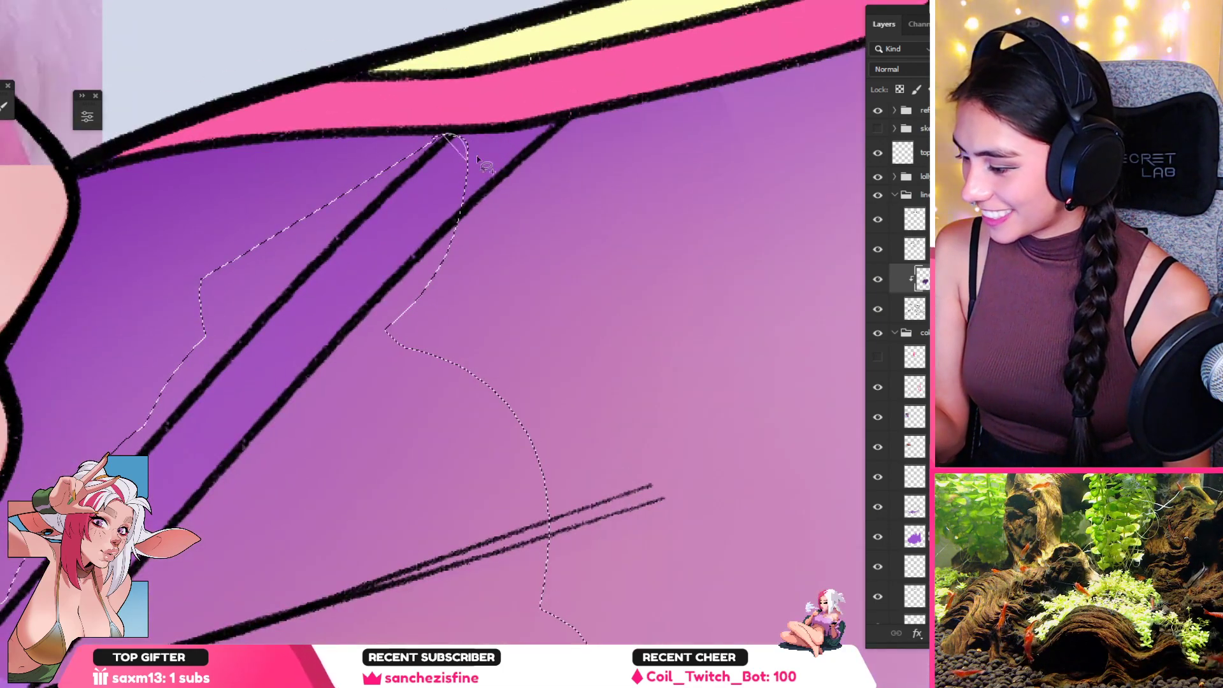
{"action": "mouse_move", "coordinate": [559, 121]}
{"action": "left_mouse_down"}
{"action": "mouse_move", "coordinate": [459, 412]}
{"action": "mouse_move", "coordinate": [408, 242]}
{"action": "left_mouse_up"}
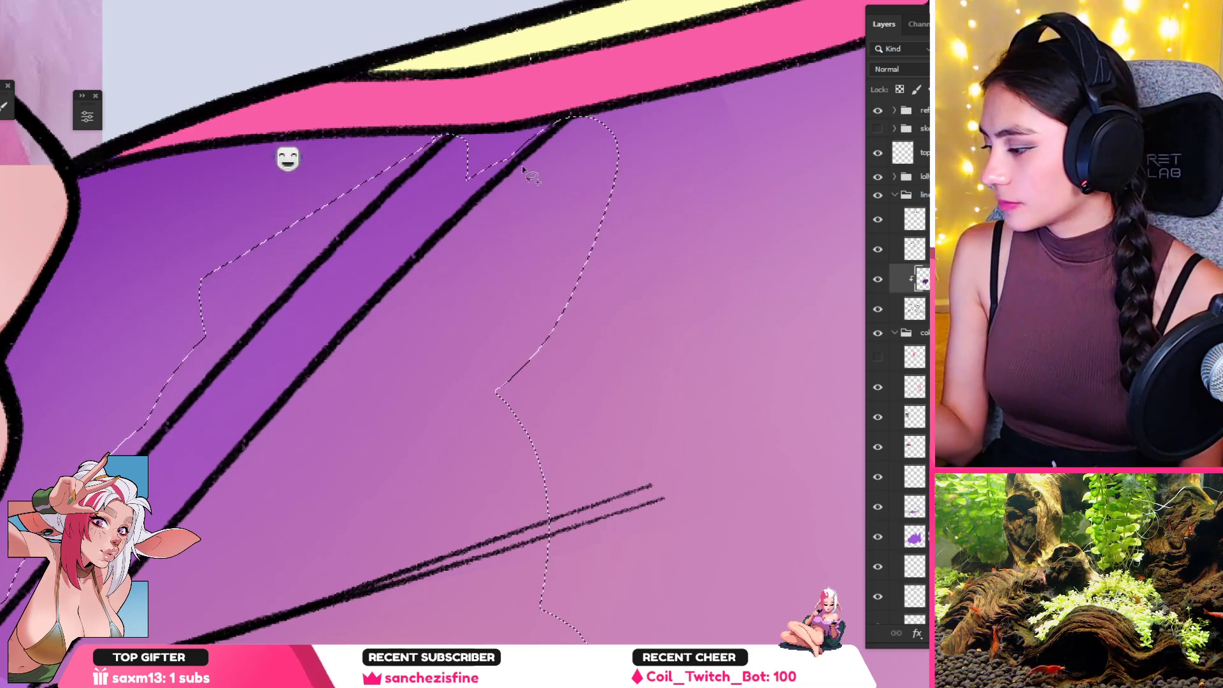
{"action": "left_click_drag", "start_coordinate": [494, 203], "coordinate": [325, 313]}
{"action": "key", "text": "b"}
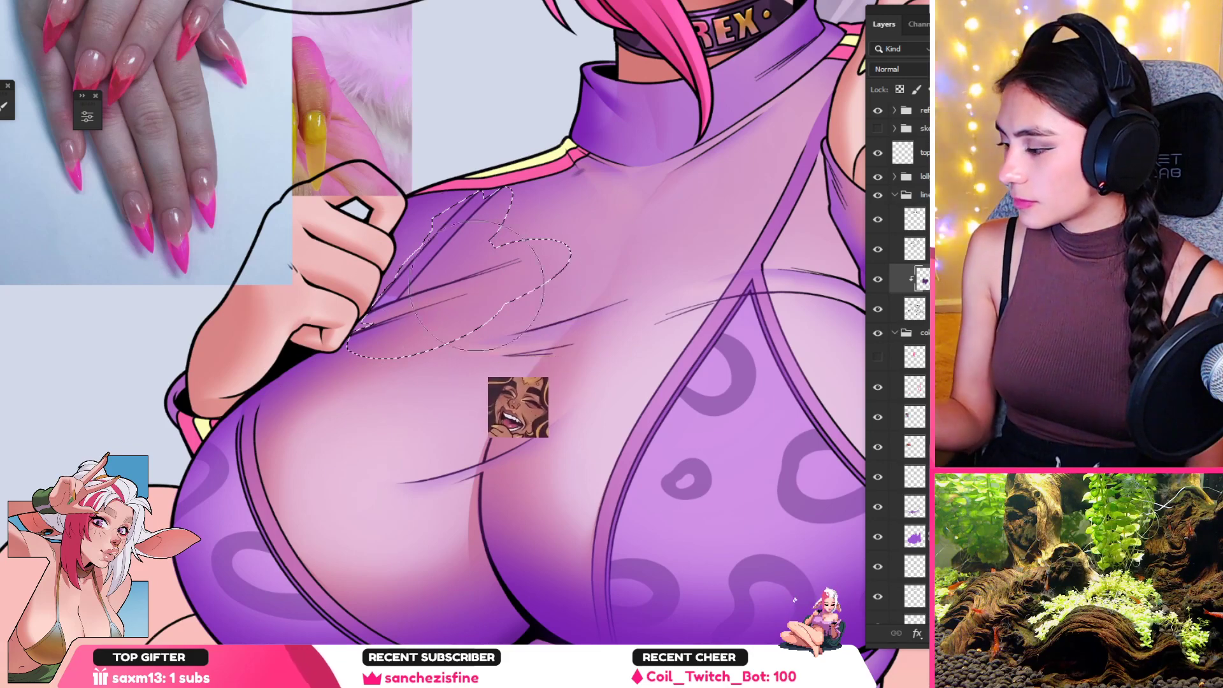
{"action": "key", "text": "ctrl+d"}
Step: Choose the pixie_ink_blunt brush and reduce its size to suit the thin shoulder lines
{"action": "left_click_drag", "start_coordinate": [647, 230], "coordinate": [572, 222]}
{"action": "right_click", "coordinate": [500, 201]}
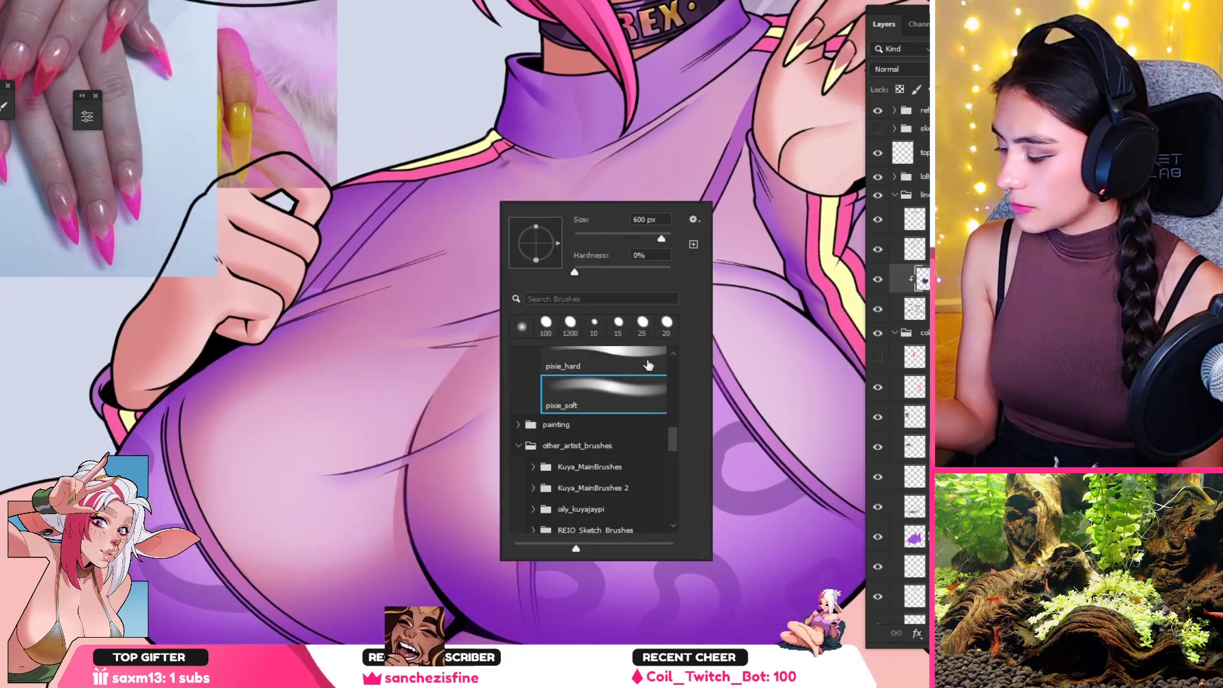
{"action": "mouse_move", "coordinate": [673, 448]}
{"action": "left_mouse_down"}
{"action": "mouse_move", "coordinate": [674, 401]}
{"action": "mouse_move", "coordinate": [674, 427]}
{"action": "left_mouse_up"}
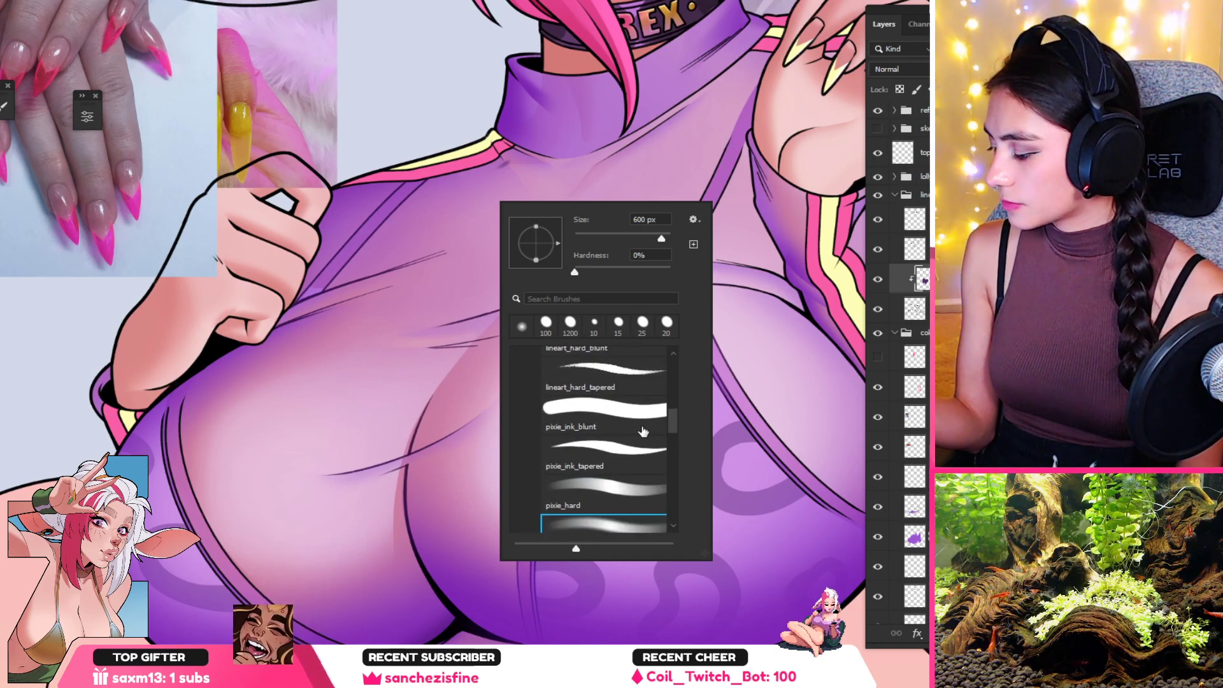
{"action": "left_click", "coordinate": [642, 425]}
{"action": "left_click", "coordinate": [492, 248]}
{"action": "left_click_drag", "start_coordinate": [439, 193], "coordinate": [513, 184]}
{"action": "key", "text": "bracketleft"}
{"action": "key", "text": "bracketleft"}
{"action": "key", "text": "bracketleft"}
{"action": "key", "text": "bracketleft"}
{"action": "key", "text": "bracketleft"}
{"action": "key", "text": "bracketleft"}
{"action": "key", "text": "bracketleft"}
{"action": "key", "text": "bracketleft"}
{"action": "key", "text": "bracketleft"}
{"action": "key", "text": "bracketleft"}
{"action": "key", "text": "bracketleft"}
{"action": "key", "text": "bracketleft"}
{"action": "key", "text": "bracketleft"}
Step: Colour the inner outlines of the pink and yellow shoulder stripe purple up to the base of the collar
{"action": "left_click_drag", "start_coordinate": [389, 182], "coordinate": [292, 195]}
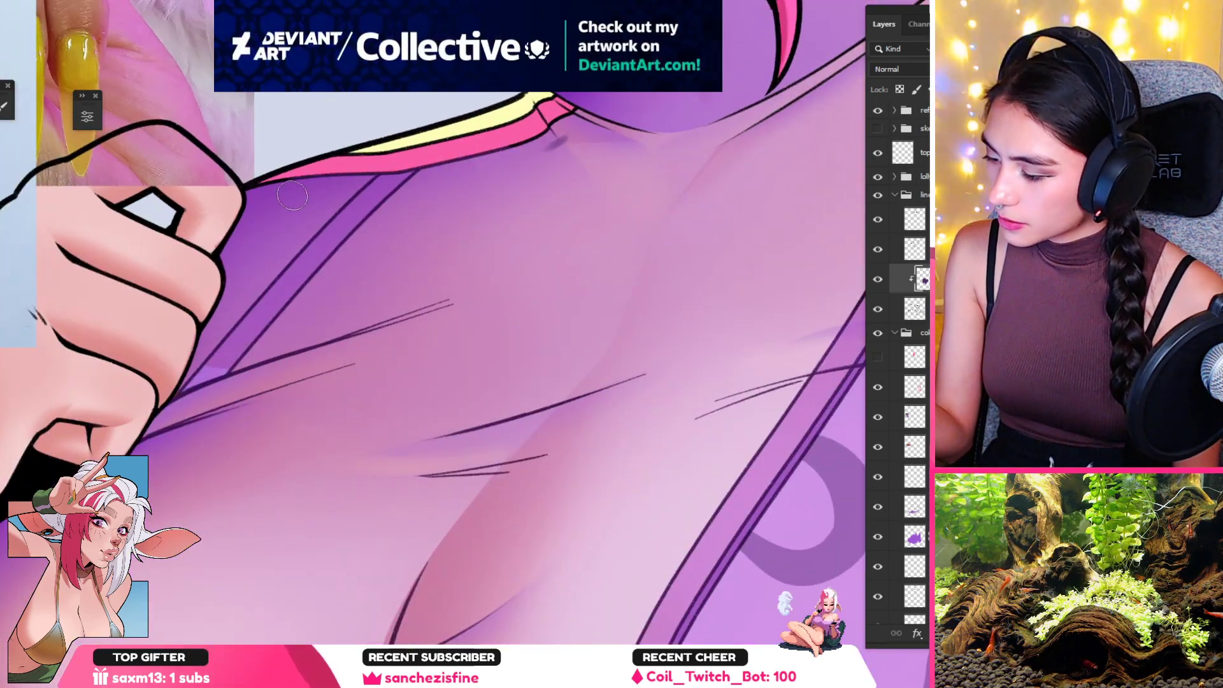
{"action": "scroll", "coordinate": [254, 201], "scroll_direction": "up", "scroll_amount": 2}
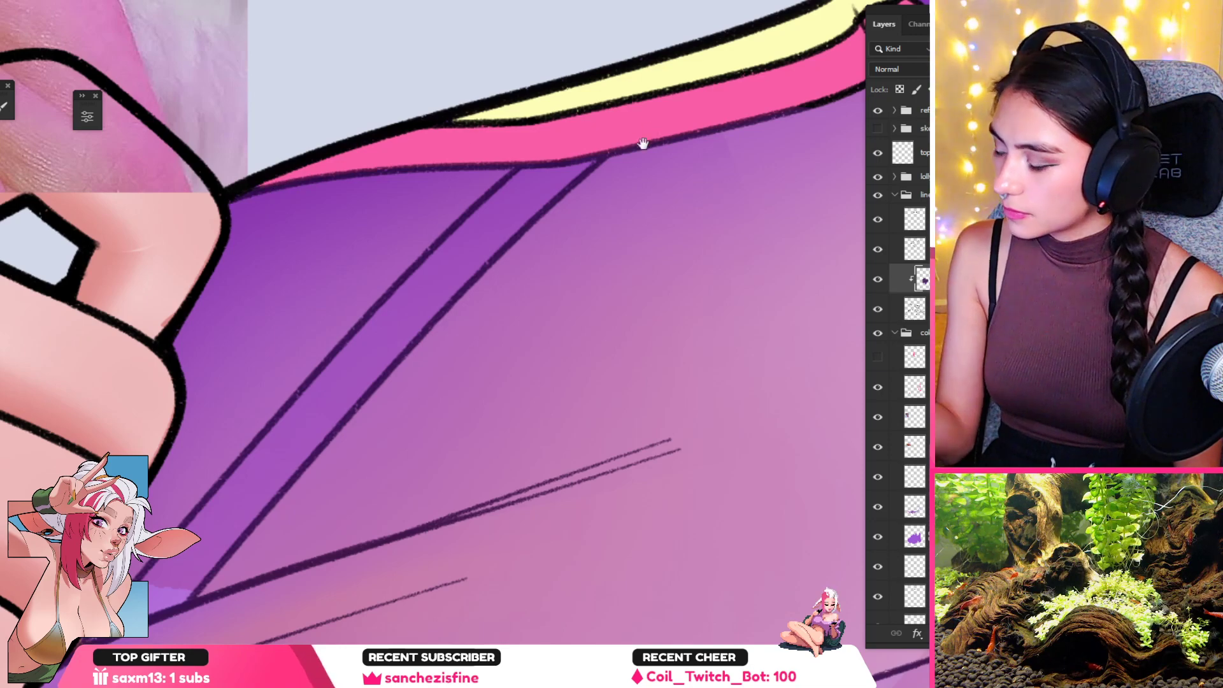
{"action": "left_click_drag", "start_coordinate": [642, 144], "coordinate": [348, 233]}
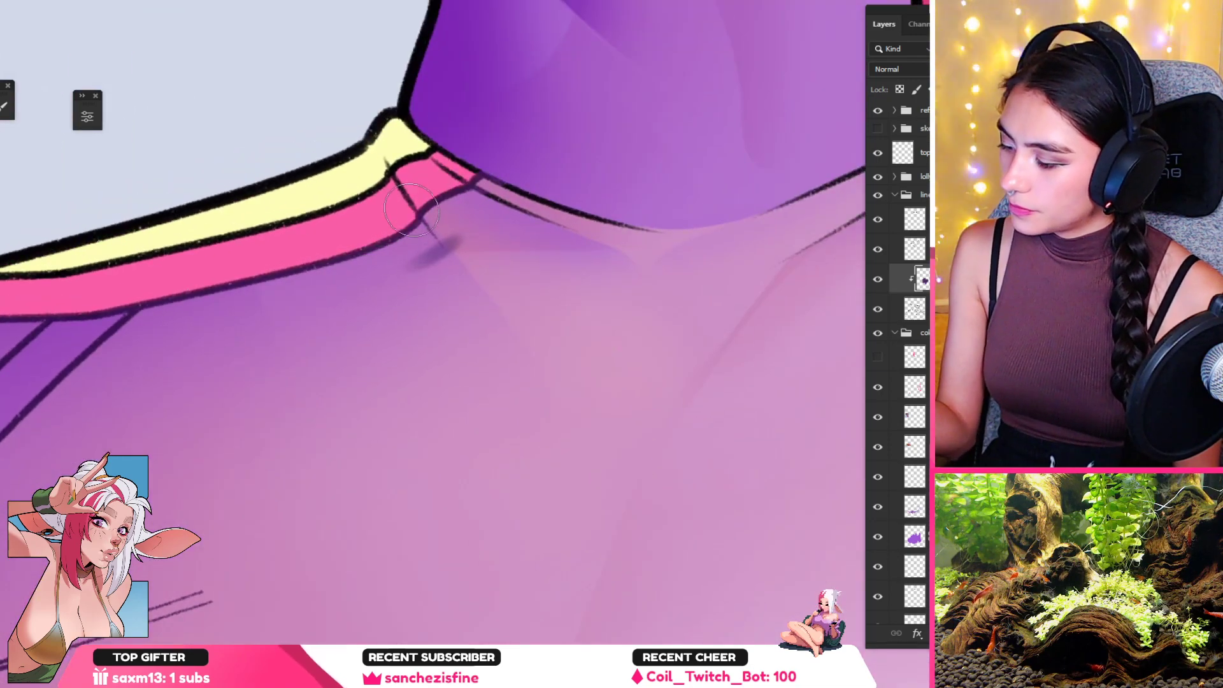
{"action": "left_click_drag", "start_coordinate": [445, 158], "coordinate": [262, 232]}
{"action": "left_click_drag", "start_coordinate": [406, 230], "coordinate": [671, 211]}
{"action": "left_click_drag", "start_coordinate": [515, 214], "coordinate": [398, 241]}
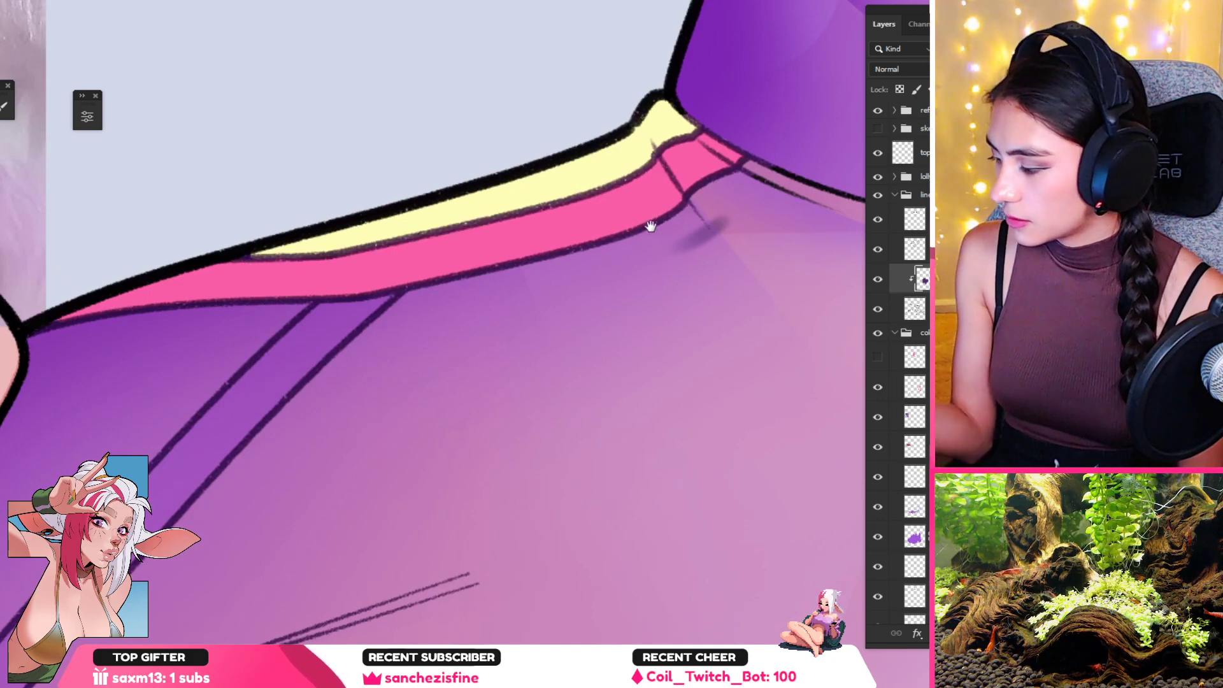
{"action": "mouse_move", "coordinate": [650, 226]}
{"action": "left_mouse_down"}
{"action": "mouse_move", "coordinate": [587, 255]}
{"action": "mouse_move", "coordinate": [469, 222]}
{"action": "mouse_move", "coordinate": [398, 264]}
{"action": "left_mouse_up"}
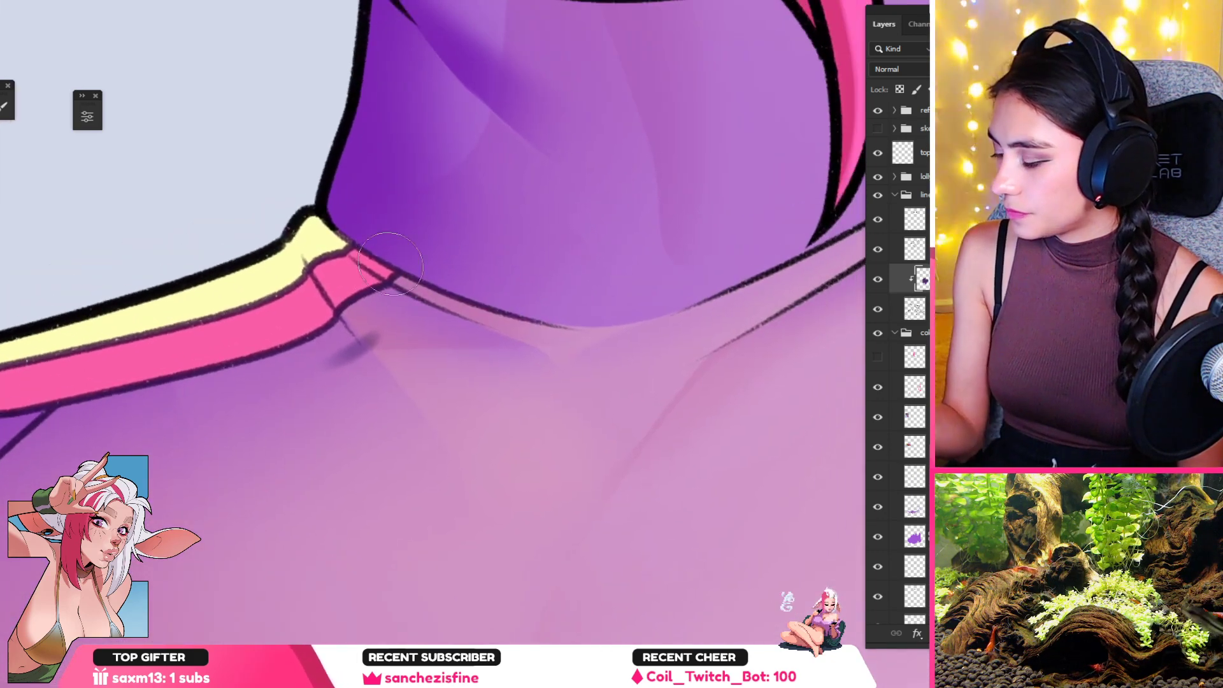
{"action": "scroll", "coordinate": [524, 218], "scroll_direction": "down", "scroll_amount": 3}
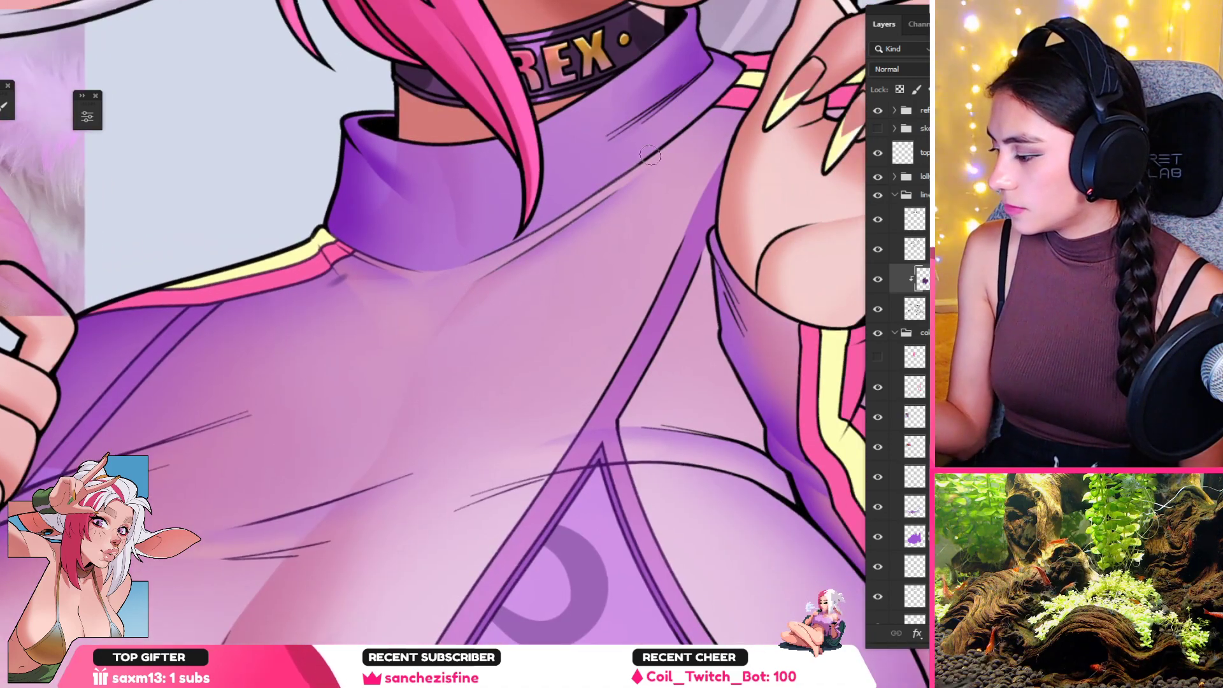
Step: Colour the collar's lower seam and wrinkle lines purple towards the raised hand
{"action": "left_click_drag", "start_coordinate": [645, 169], "coordinate": [532, 263]}
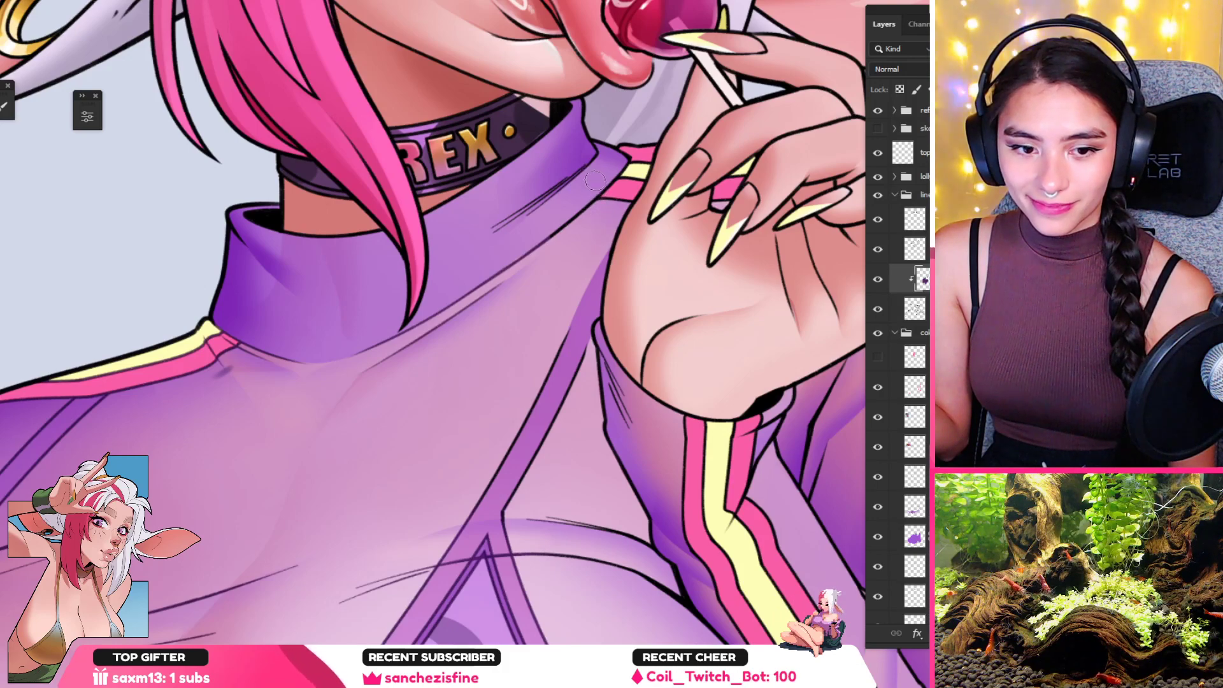
{"action": "left_click_drag", "start_coordinate": [599, 191], "coordinate": [636, 192]}
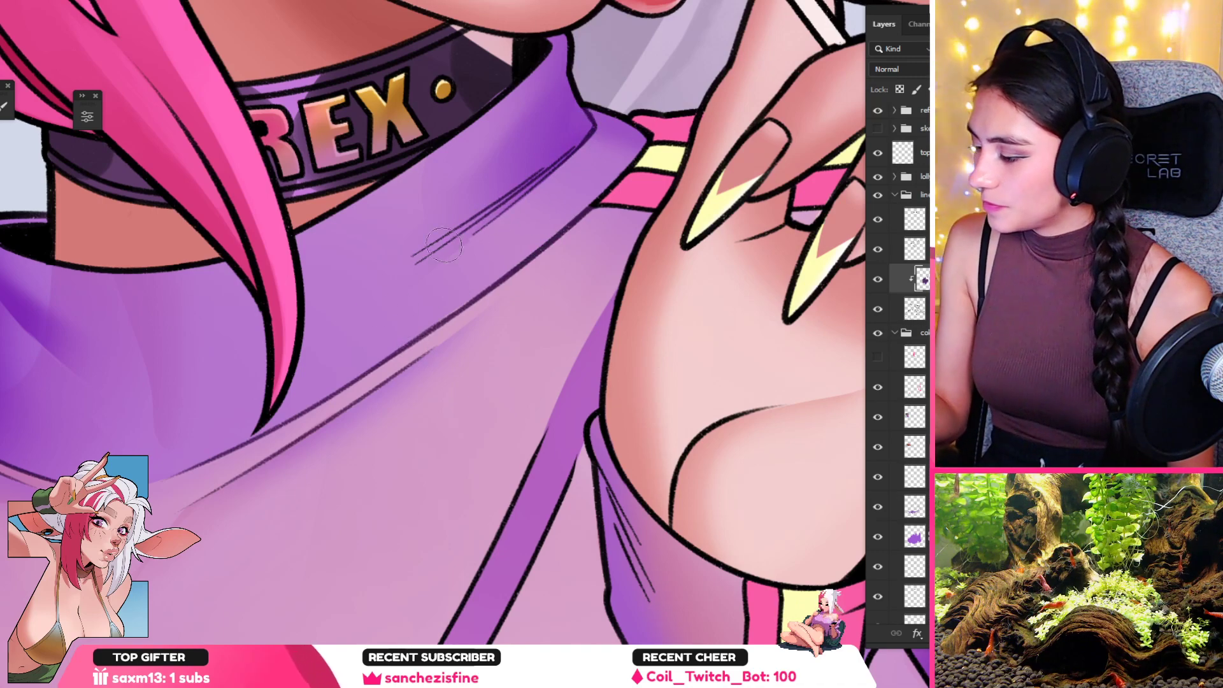
{"action": "left_click_drag", "start_coordinate": [510, 191], "coordinate": [408, 195]}
{"action": "left_click_drag", "start_coordinate": [503, 298], "coordinate": [579, 296]}
{"action": "left_click_drag", "start_coordinate": [494, 309], "coordinate": [545, 243]}
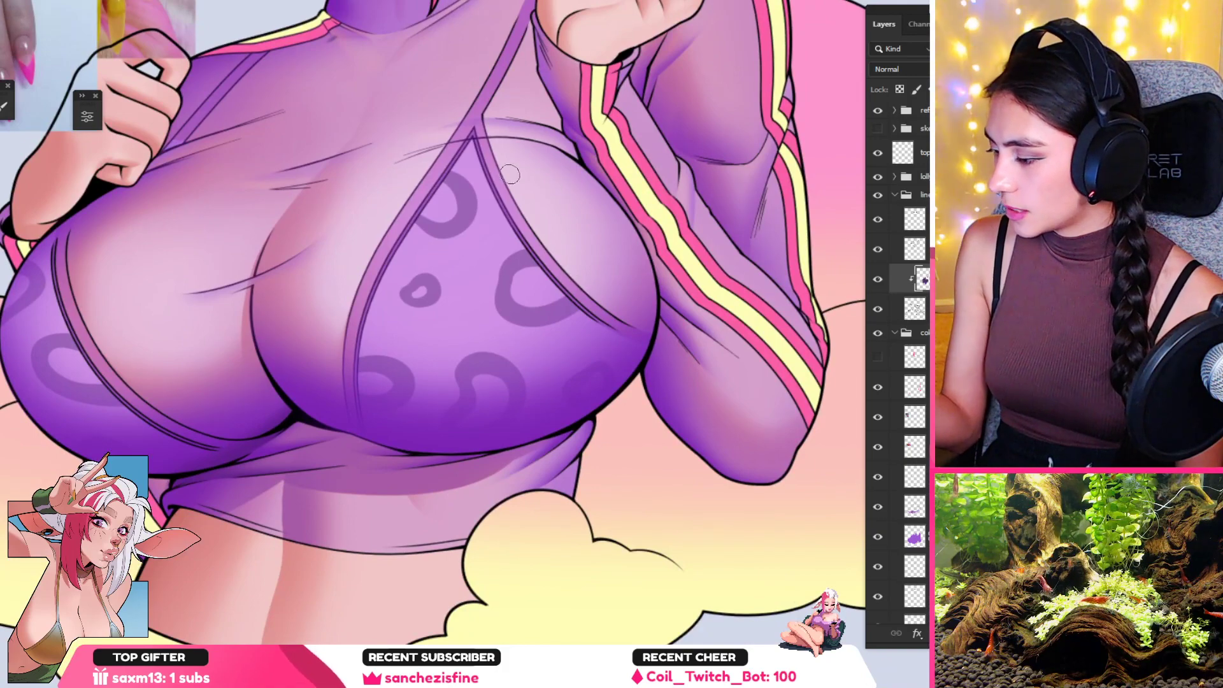
Step: Colour the halter strap and upper cup lines below the raised hand purple, adjusting the brush size for the wide and narrow areas
{"action": "key", "text": "bracketright"}
{"action": "key", "text": "bracketright"}
{"action": "key", "text": "bracketright"}
{"action": "key", "text": "bracketright"}
{"action": "key", "text": "bracketright"}
{"action": "mouse_move", "coordinate": [503, 150]}
{"action": "left_mouse_down"}
{"action": "mouse_move", "coordinate": [546, 220]}
{"action": "mouse_move", "coordinate": [550, 274]}
{"action": "left_mouse_up"}
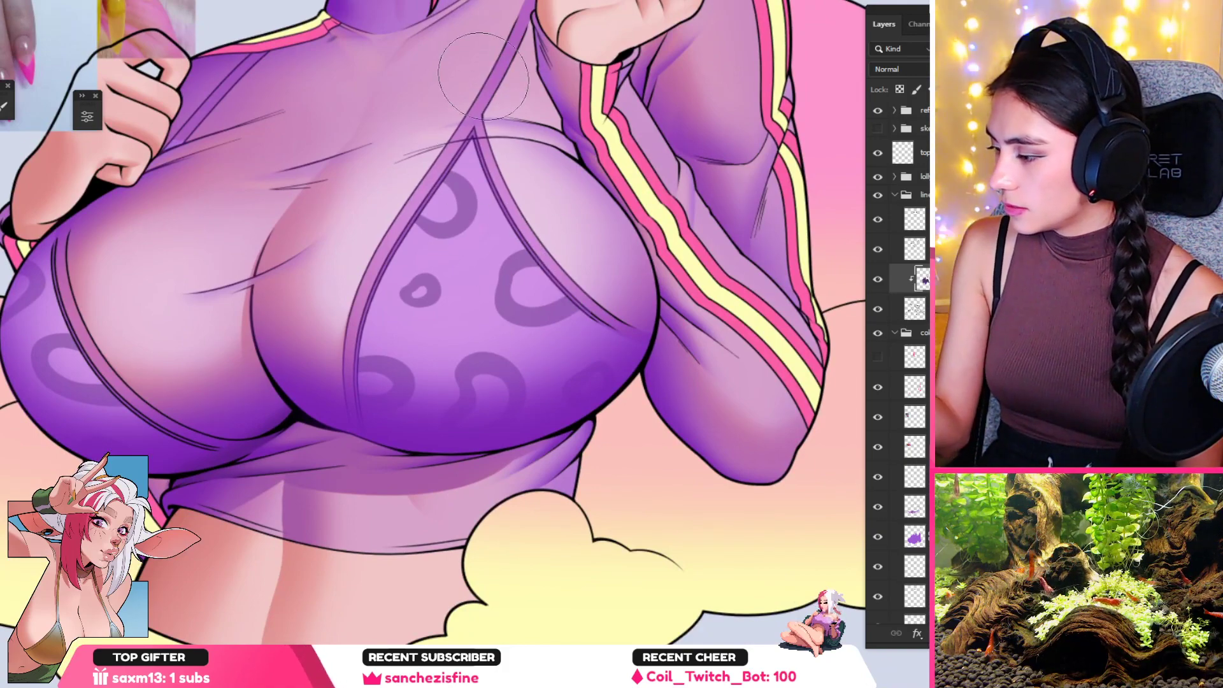
{"action": "left_click_drag", "start_coordinate": [484, 77], "coordinate": [481, 172]}
{"action": "left_click_drag", "start_coordinate": [503, 105], "coordinate": [524, 105]}
{"action": "key", "text": "bracketleft"}
{"action": "key", "text": "bracketleft"}
{"action": "key", "text": "bracketleft"}
{"action": "key", "text": "bracketleft"}
{"action": "key", "text": "bracketleft"}
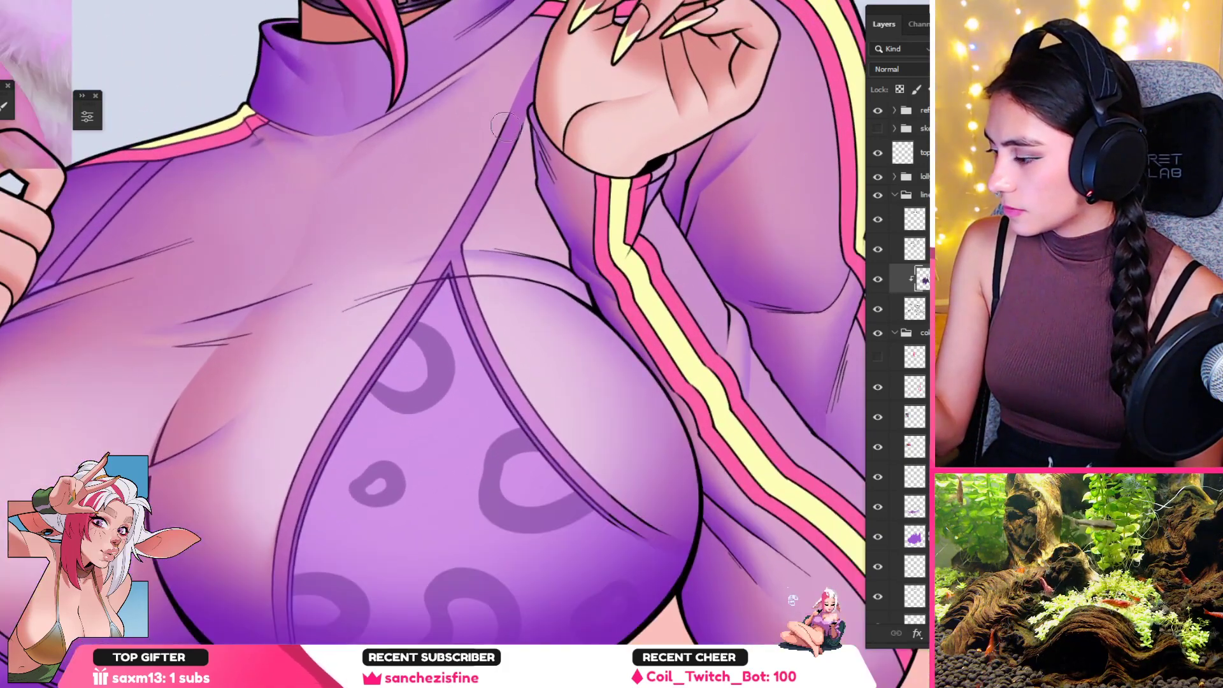
{"action": "left_click_drag", "start_coordinate": [632, 364], "coordinate": [578, 369]}
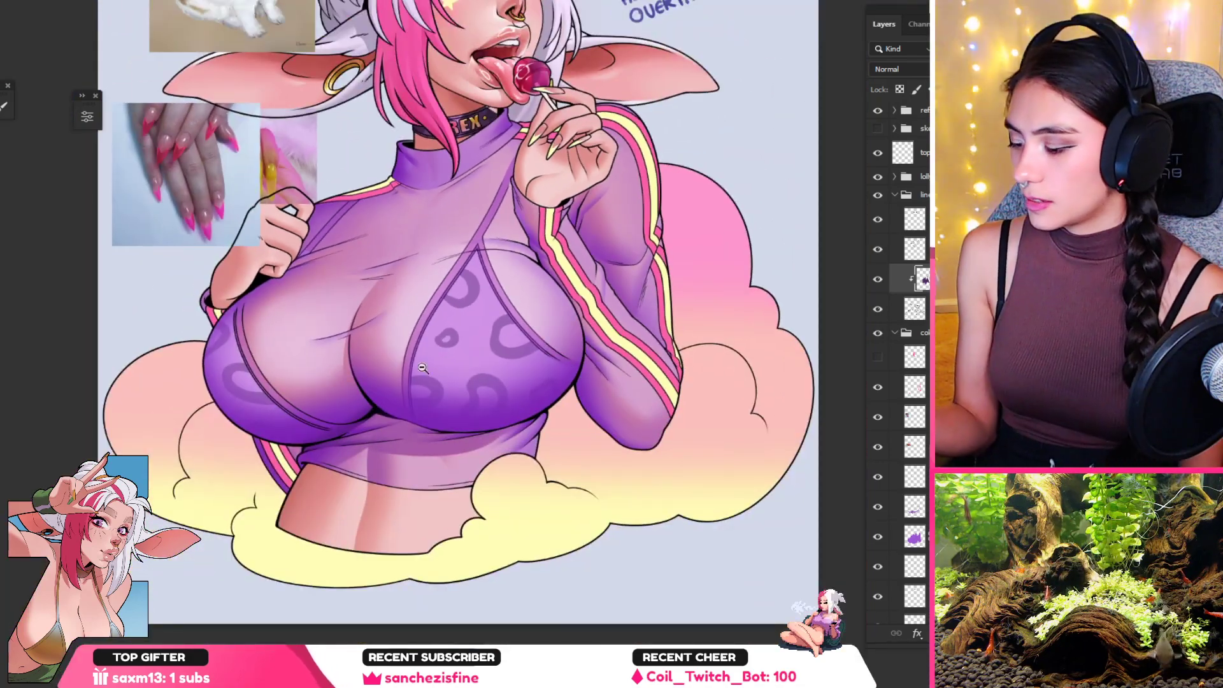
Step: Rotate the canvas upside down around the crop top's hem and shrink the brush for its fine lines
{"action": "scroll", "coordinate": [422, 368], "scroll_direction": "up", "scroll_amount": 2}
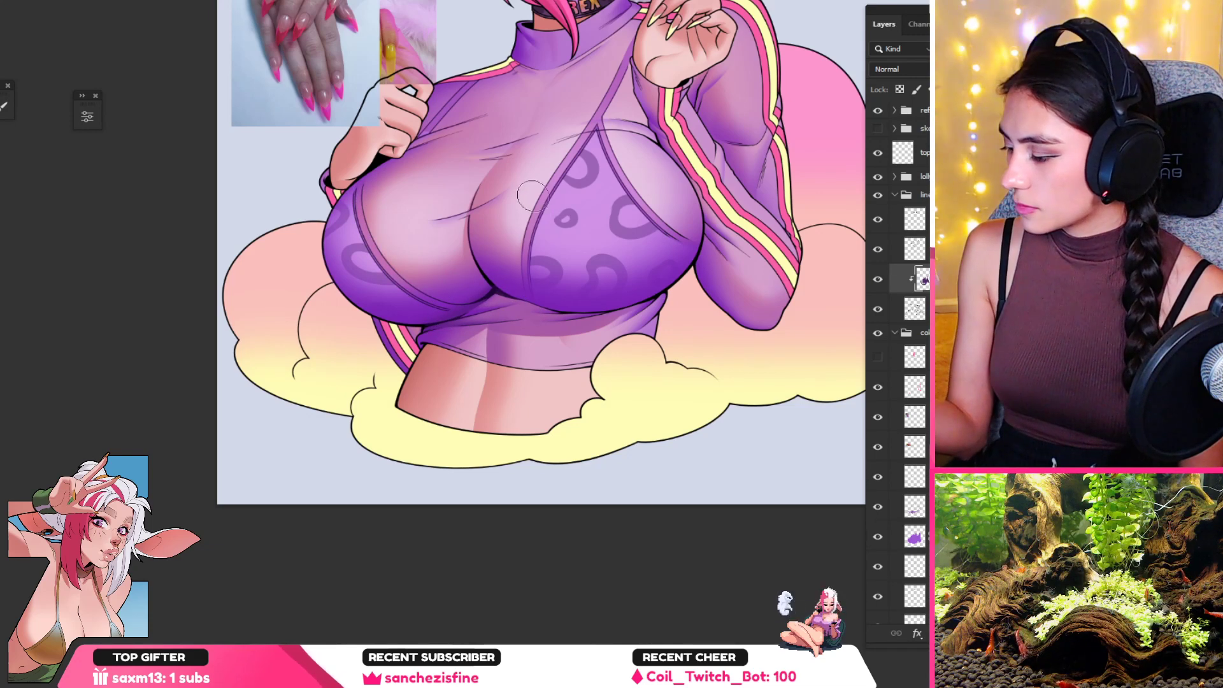
{"action": "key", "text": "r"}
{"action": "mouse_move", "coordinate": [642, 174]}
{"action": "left_mouse_down"}
{"action": "mouse_move", "coordinate": [752, 481]}
{"action": "mouse_move", "coordinate": [596, 621]}
{"action": "left_mouse_up"}
{"action": "left_click_drag", "start_coordinate": [644, 383], "coordinate": [466, 189]}
{"action": "left_click_drag", "start_coordinate": [481, 105], "coordinate": [601, 105]}
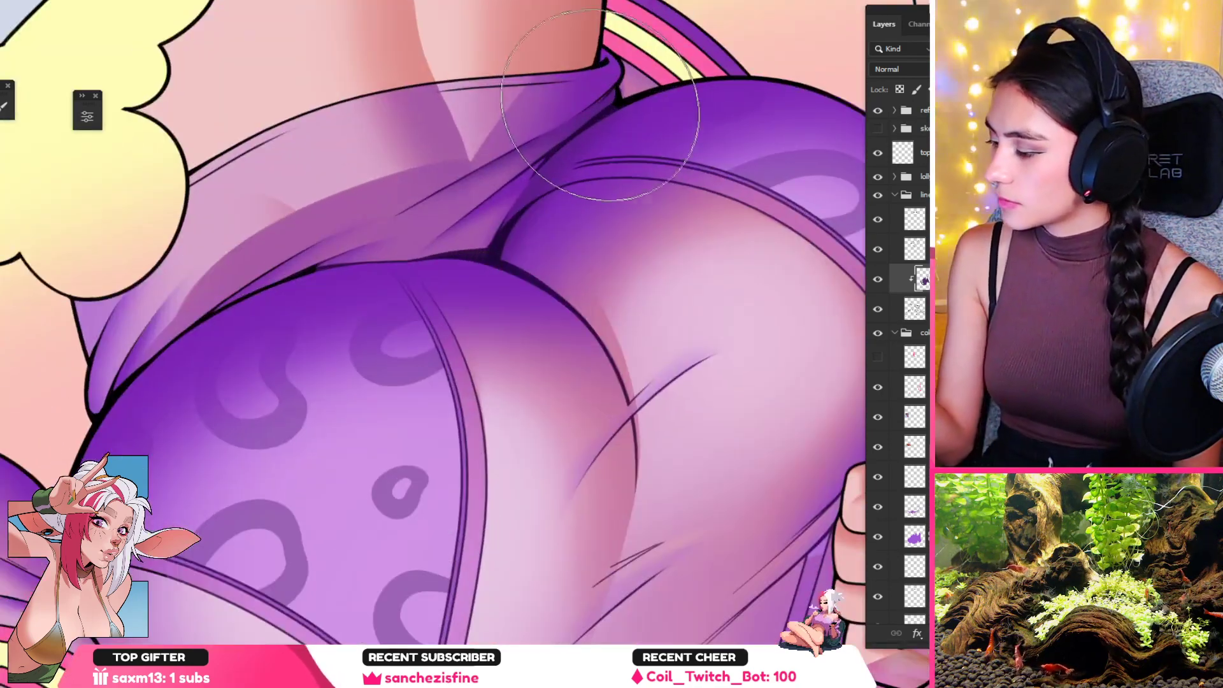
{"action": "key", "text": "bracketleft"}
{"action": "key", "text": "bracketleft"}
{"action": "key", "text": "bracketleft"}
{"action": "key", "text": "bracketleft"}
{"action": "key", "text": "bracketleft"}
{"action": "key", "text": "bracketleft"}
{"action": "key", "text": "bracketleft"}
{"action": "key", "text": "bracketleft"}
{"action": "key", "text": "bracketleft"}
{"action": "key", "text": "bracketleft"}
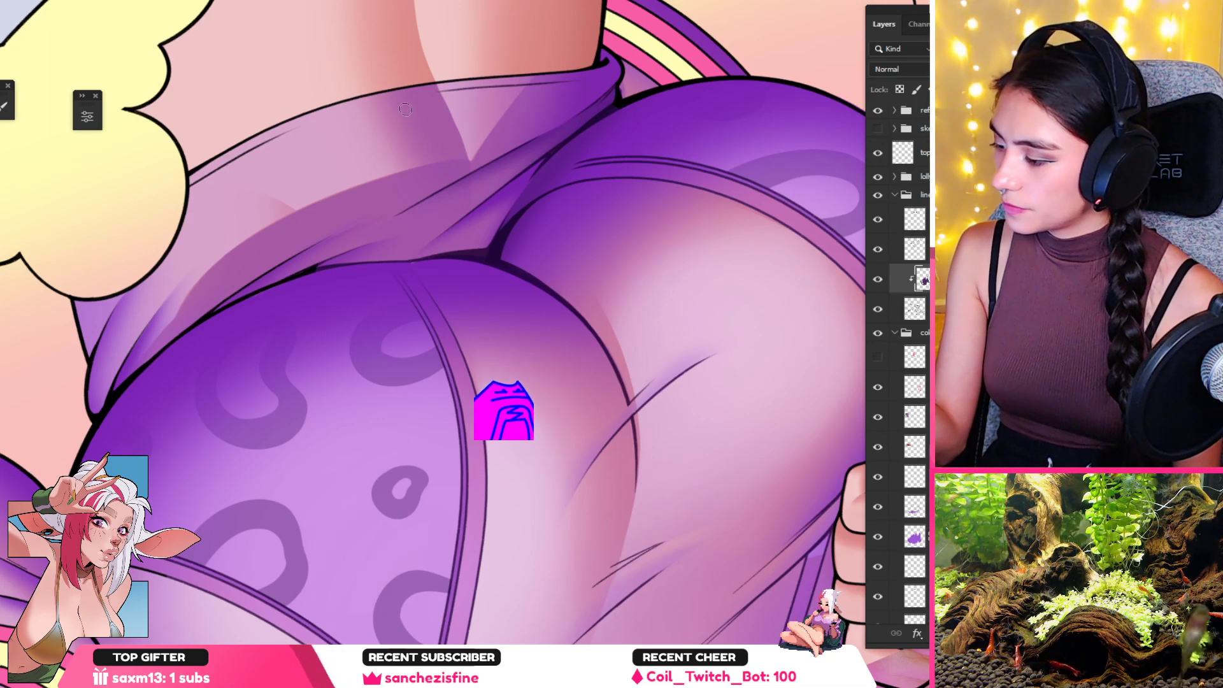
{"action": "key", "text": "r"}
{"action": "mouse_move", "coordinate": [406, 110]}
{"action": "left_mouse_down"}
{"action": "mouse_move", "coordinate": [478, 185]}
{"action": "mouse_move", "coordinate": [510, 184]}
{"action": "left_mouse_up"}
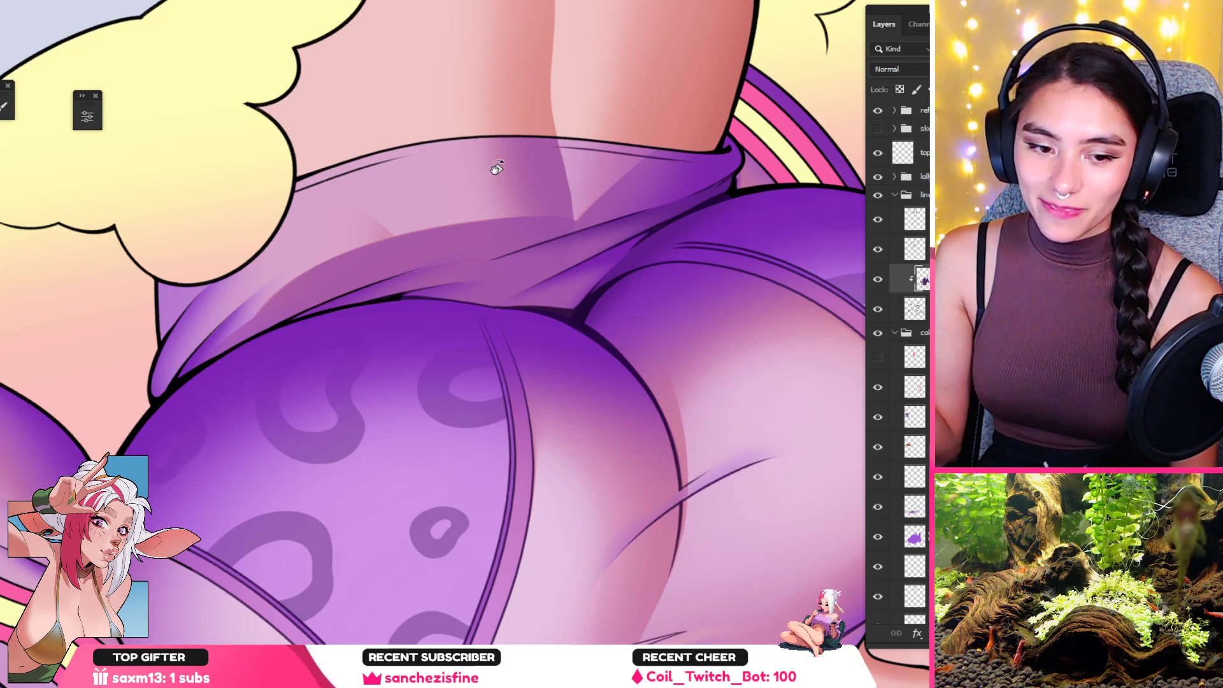
Step: Examine the whole illustration and the pink nail reference photo, then return to the crop top's hem
{"action": "key", "text": "ctrl+0"}
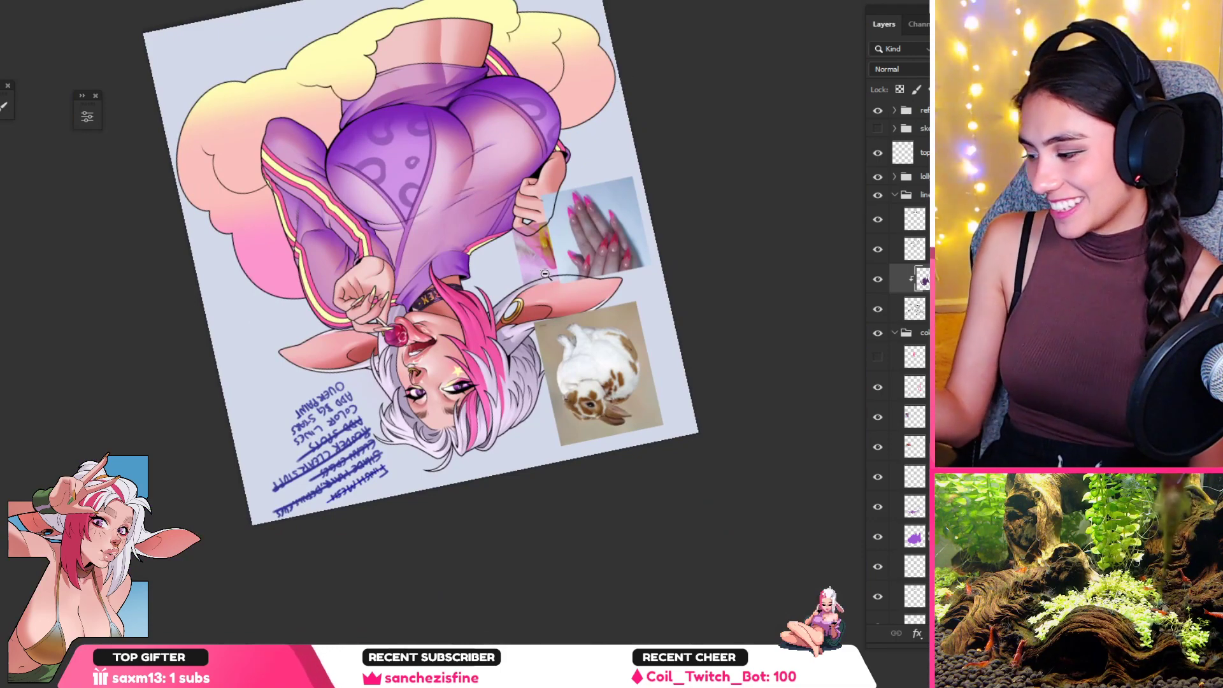
{"action": "left_click_drag", "start_coordinate": [611, 224], "coordinate": [733, 258]}
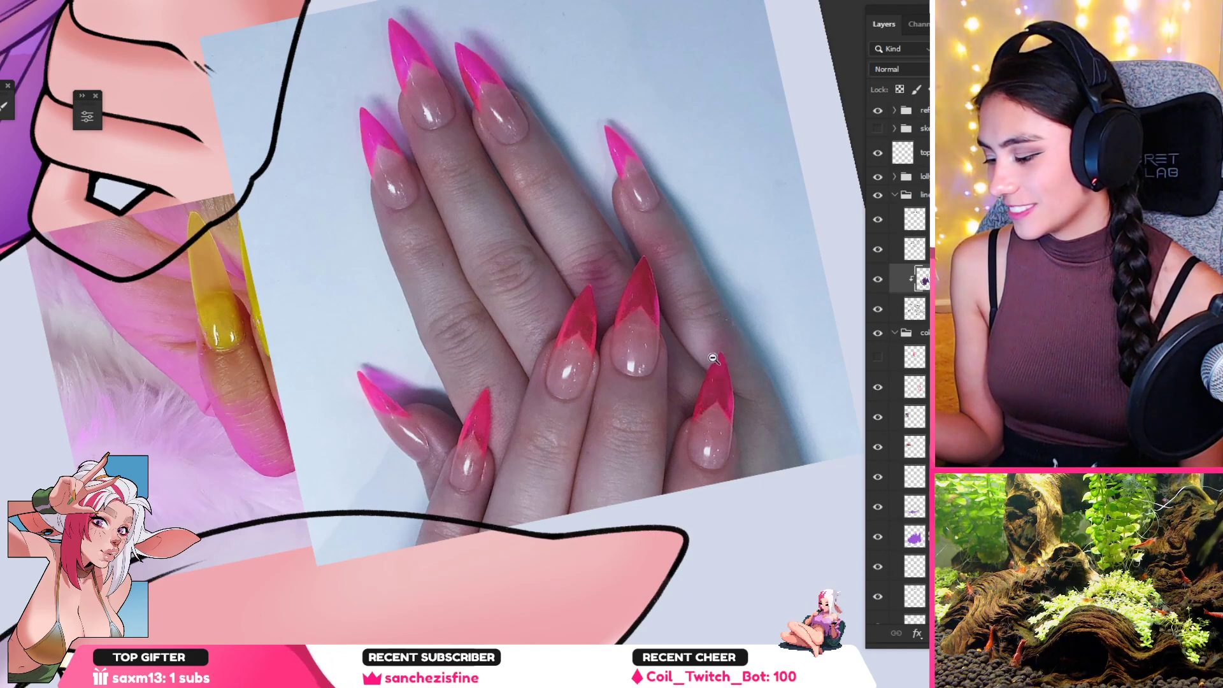
{"action": "scroll", "coordinate": [701, 360], "scroll_direction": "down", "scroll_amount": 5}
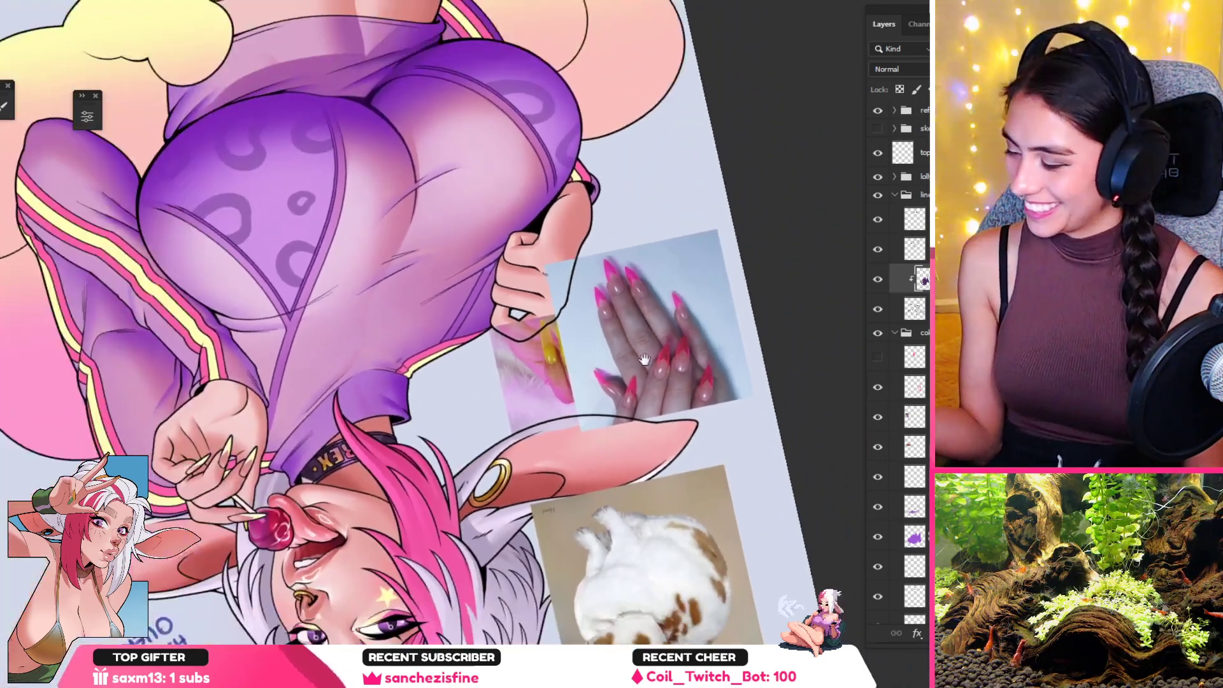
{"action": "scroll", "coordinate": [643, 360], "scroll_direction": "down", "scroll_amount": 2}
{"action": "scroll", "coordinate": [551, 271], "scroll_direction": "up", "scroll_amount": 6}
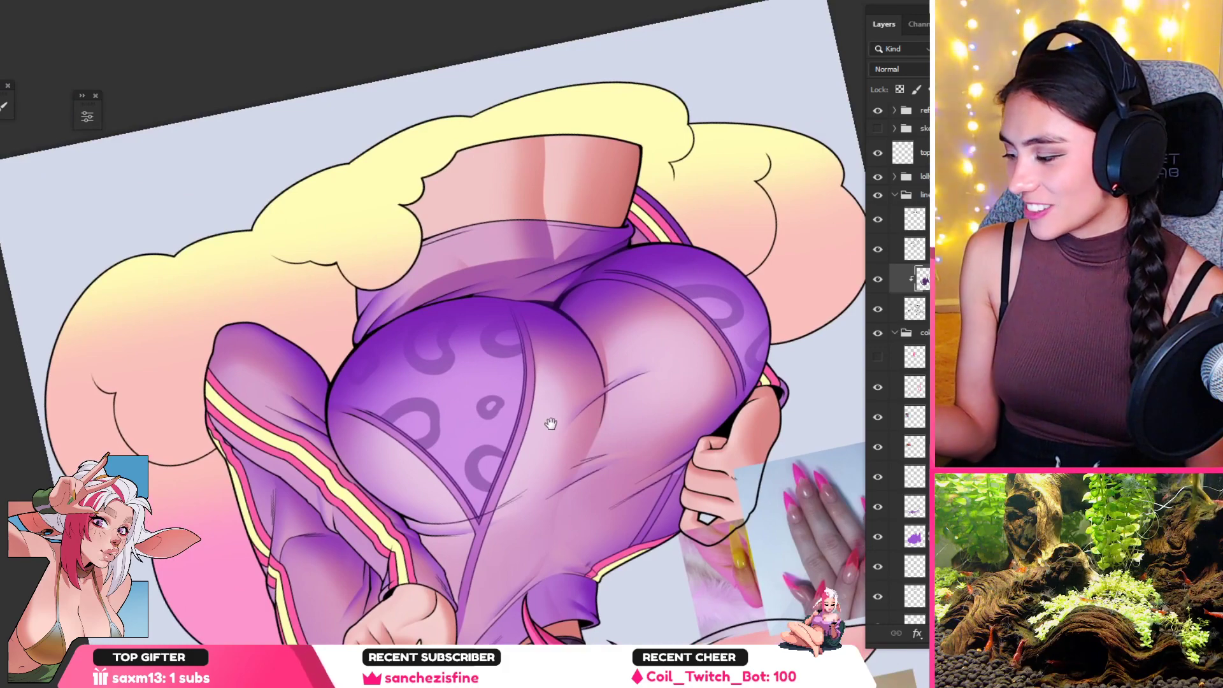
{"action": "left_click_drag", "start_coordinate": [552, 424], "coordinate": [546, 284]}
{"action": "scroll", "coordinate": [463, 244], "scroll_direction": "up", "scroll_amount": 4}
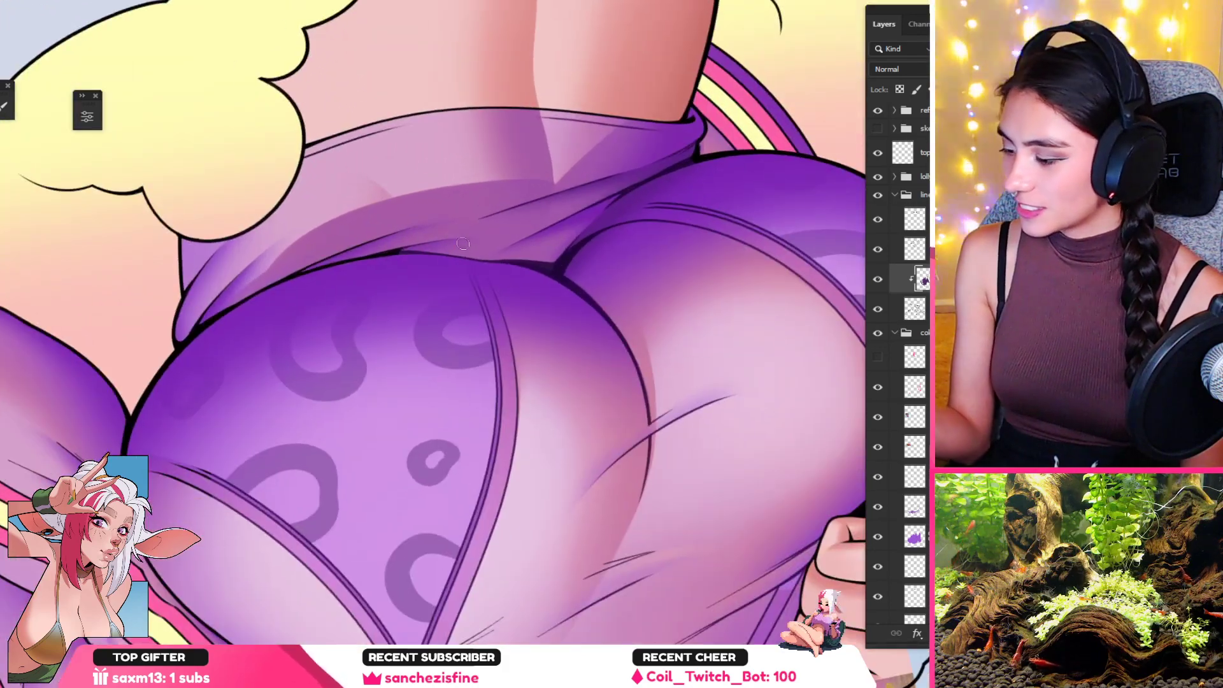
Step: Enlarge the brush and colour the fold lines along the crop top's hem purple
{"action": "key", "text": "]"}
{"action": "key", "text": "]"}
{"action": "key", "text": "]"}
{"action": "mouse_move", "coordinate": [398, 258]}
{"action": "left_mouse_down"}
{"action": "mouse_move", "coordinate": [311, 274]}
{"action": "mouse_move", "coordinate": [544, 197]}
{"action": "left_mouse_up"}
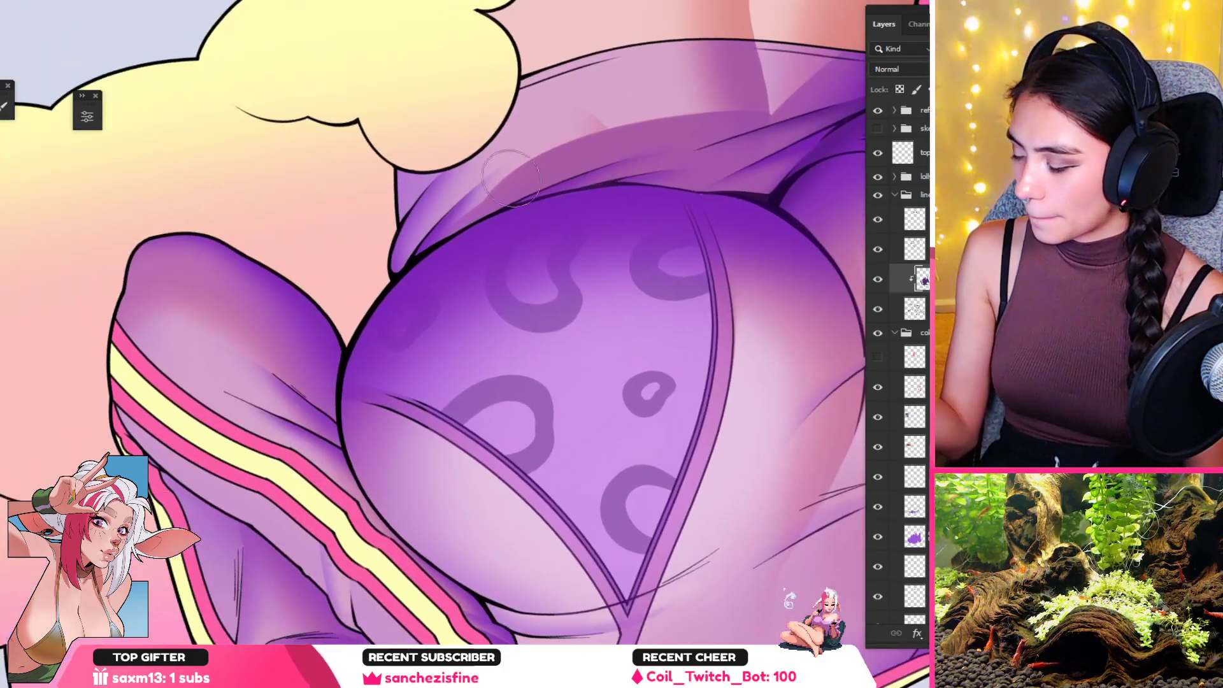
{"action": "key", "text": "r"}
{"action": "left_click_drag", "start_coordinate": [503, 157], "coordinate": [560, 133]}
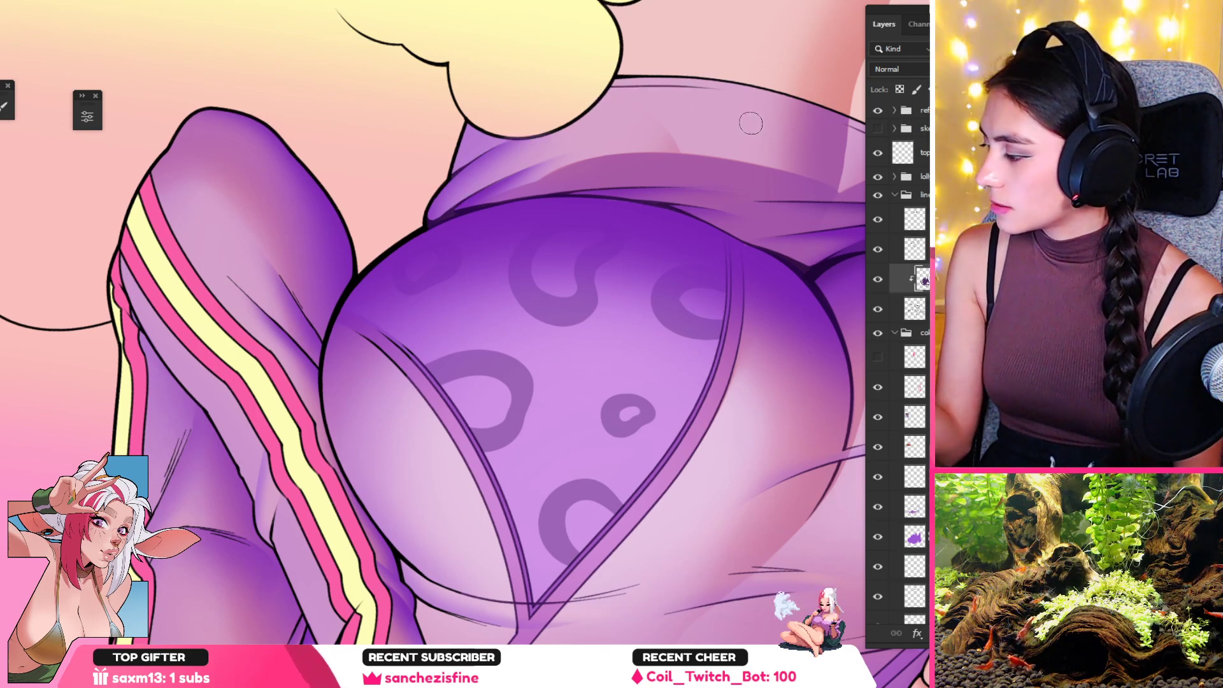
Step: Colour the cup's edge and strap lines beside the forearm purple, working up towards the raised hand
{"action": "left_click_drag", "start_coordinate": [751, 123], "coordinate": [533, 228]}
{"action": "key", "text": "r"}
{"action": "left_click_drag", "start_coordinate": [532, 414], "coordinate": [688, 338]}
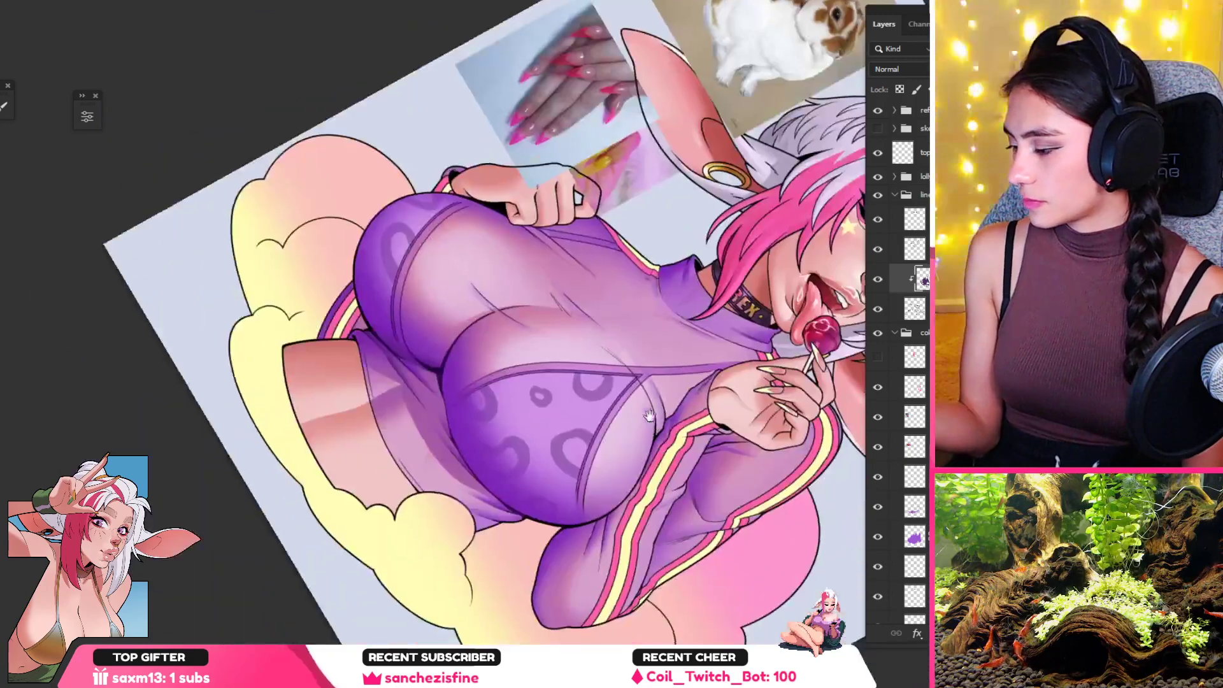
{"action": "left_click_drag", "start_coordinate": [649, 415], "coordinate": [602, 218]}
{"action": "left_click_drag", "start_coordinate": [587, 363], "coordinate": [550, 283]}
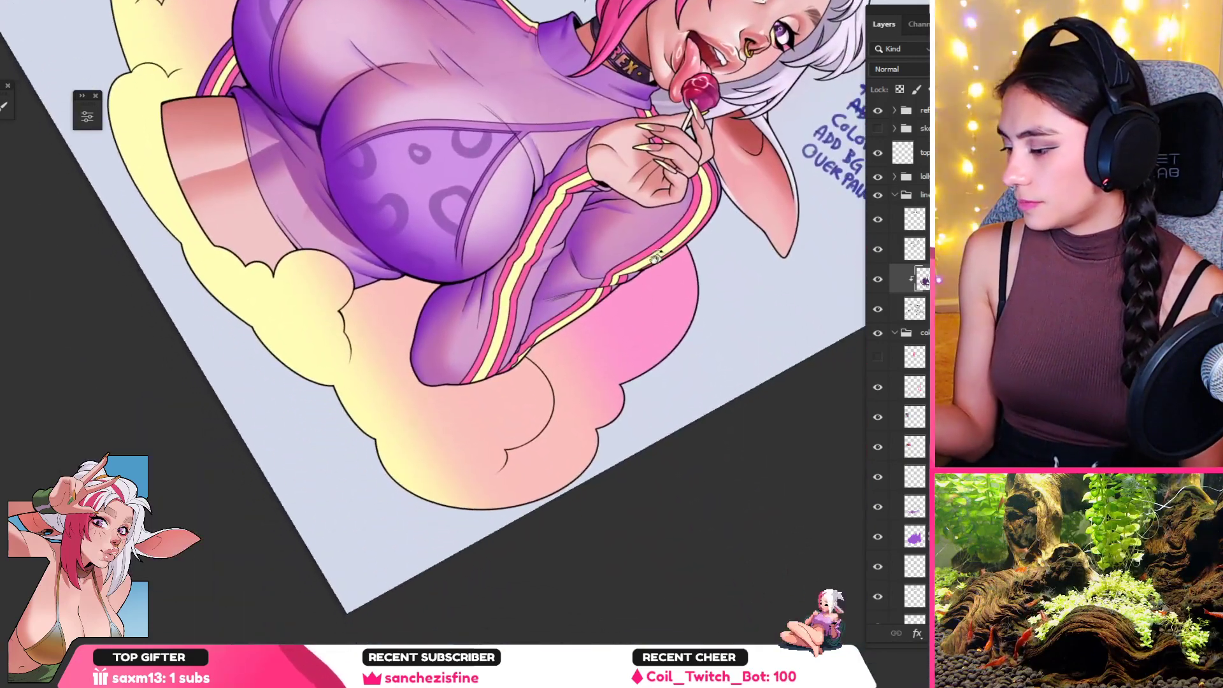
{"action": "left_click_drag", "start_coordinate": [655, 257], "coordinate": [599, 280]}
{"action": "left_click_drag", "start_coordinate": [474, 155], "coordinate": [519, 253]}
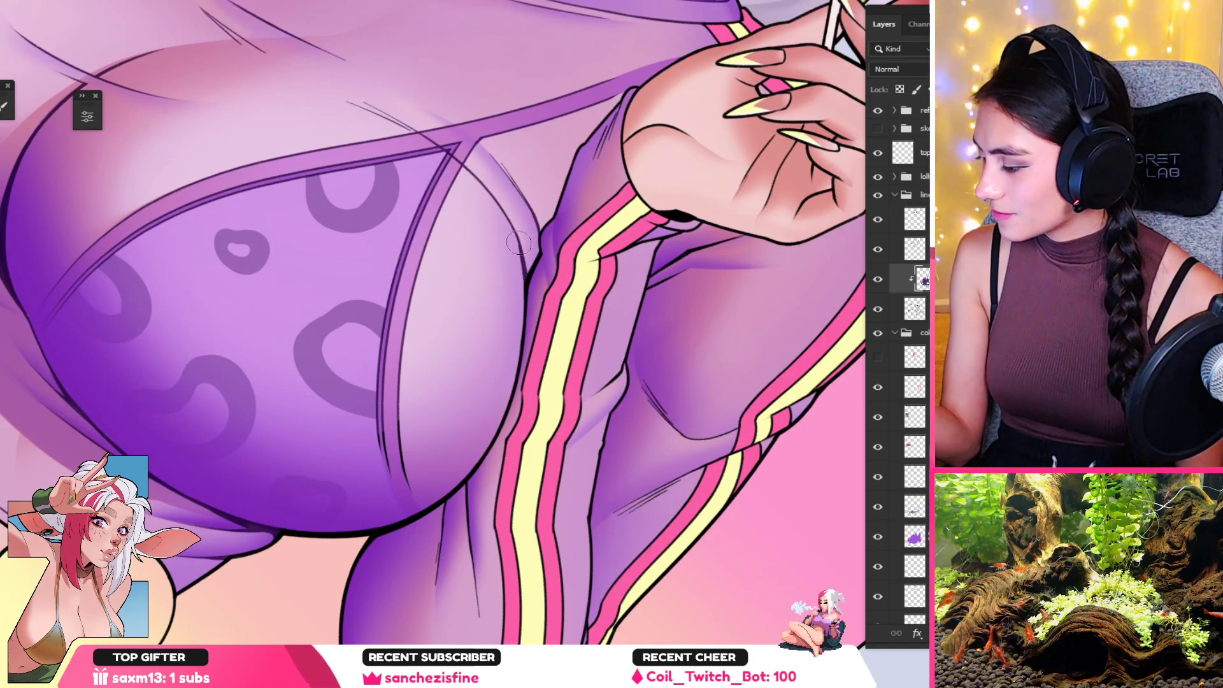
{"action": "left_click_drag", "start_coordinate": [458, 388], "coordinate": [606, 355]}
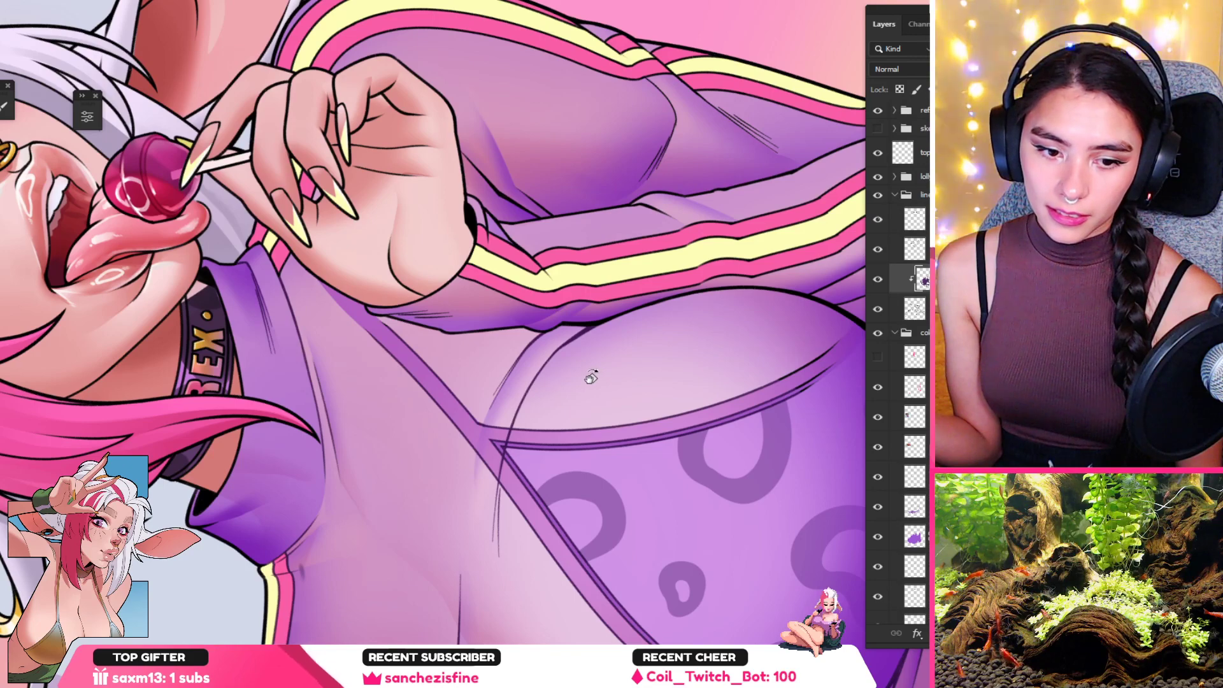
Step: Colour the cuff wrinkles and the first section of forearm stripe outlines below the raised hand purple
{"action": "left_click", "coordinate": [494, 281]}
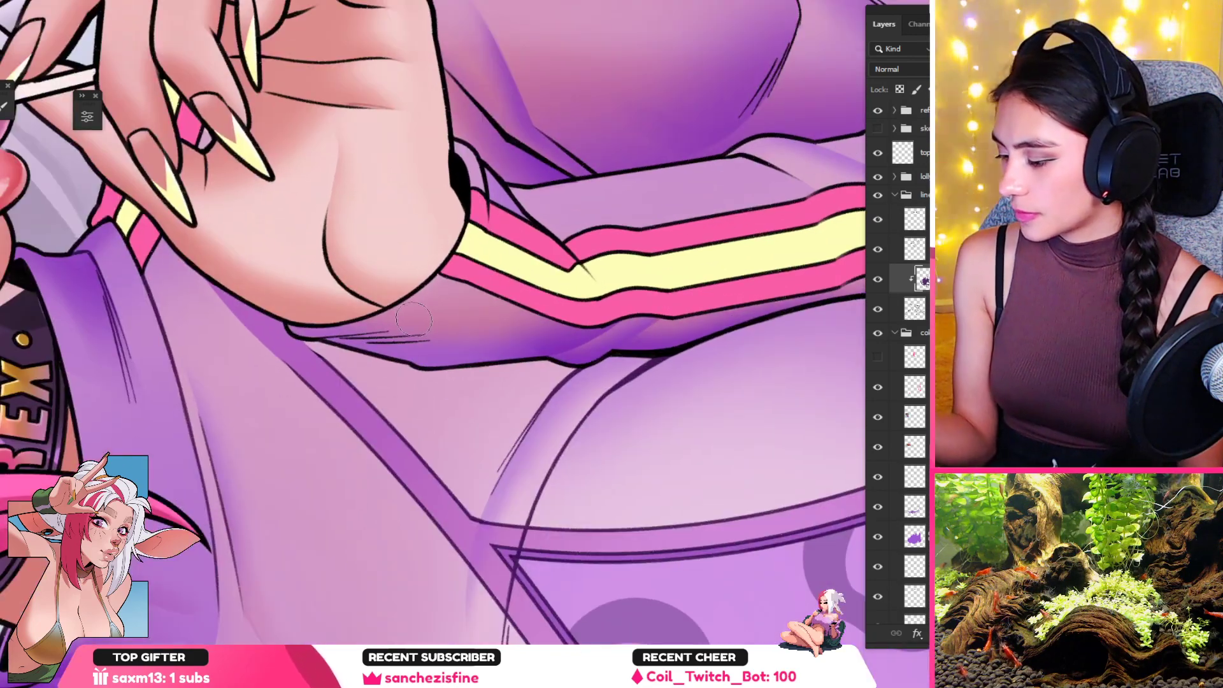
{"action": "left_click_drag", "start_coordinate": [438, 335], "coordinate": [529, 287]}
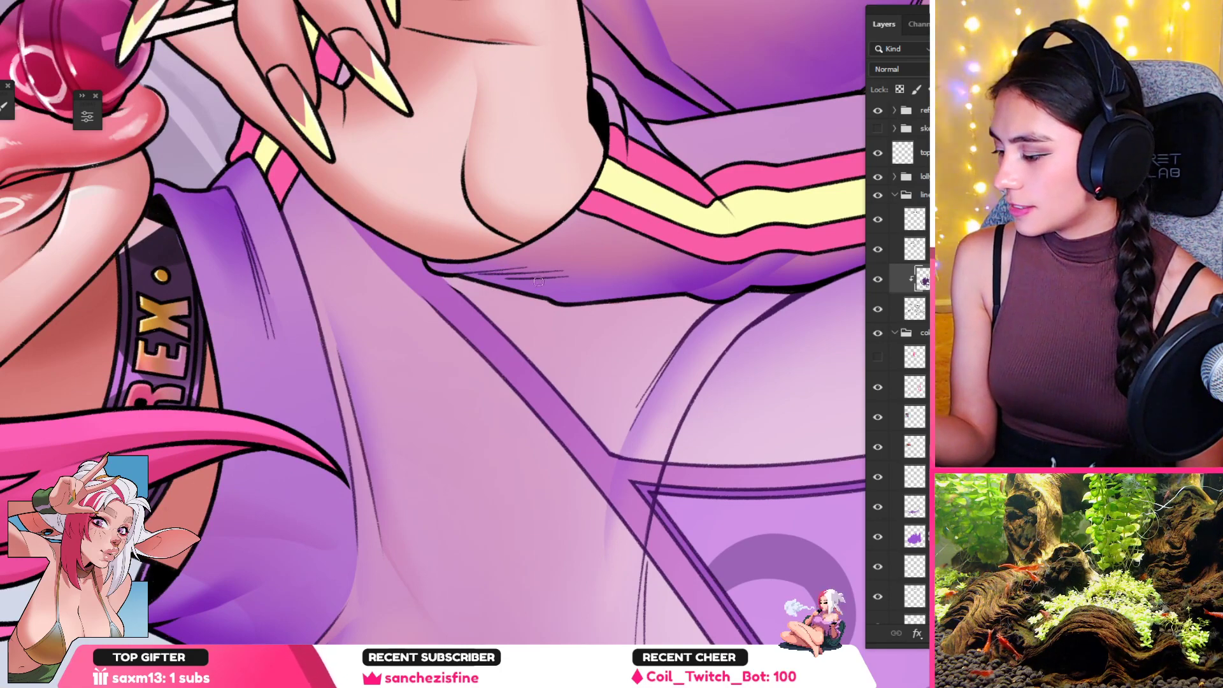
{"action": "left_click_drag", "start_coordinate": [615, 295], "coordinate": [497, 363]}
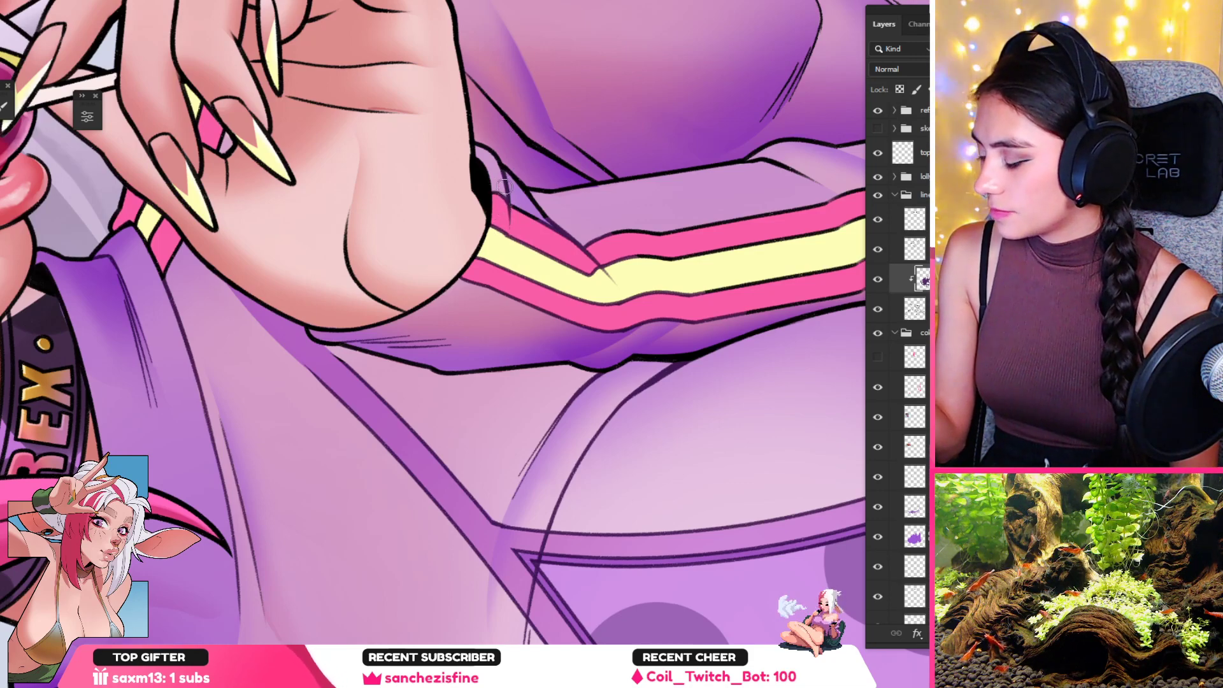
{"action": "key", "text": "r"}
{"action": "left_click_drag", "start_coordinate": [502, 181], "coordinate": [579, 215]}
{"action": "key", "text": "space"}
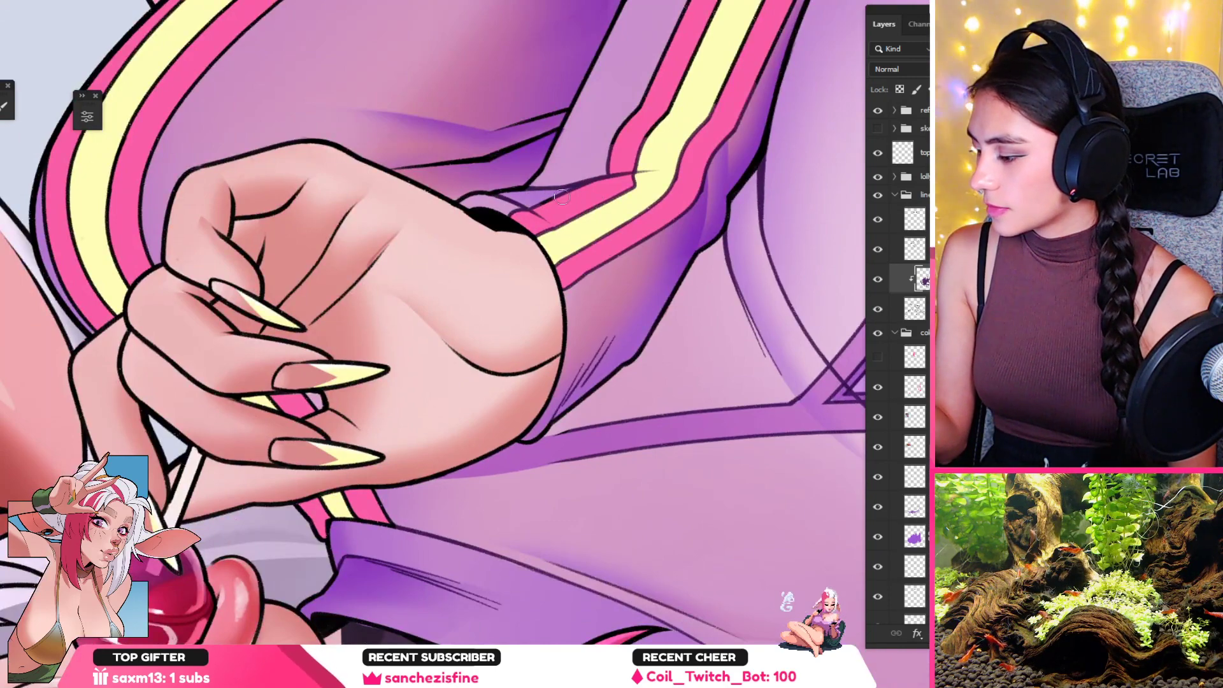
{"action": "left_click_drag", "start_coordinate": [546, 184], "coordinate": [463, 273]}
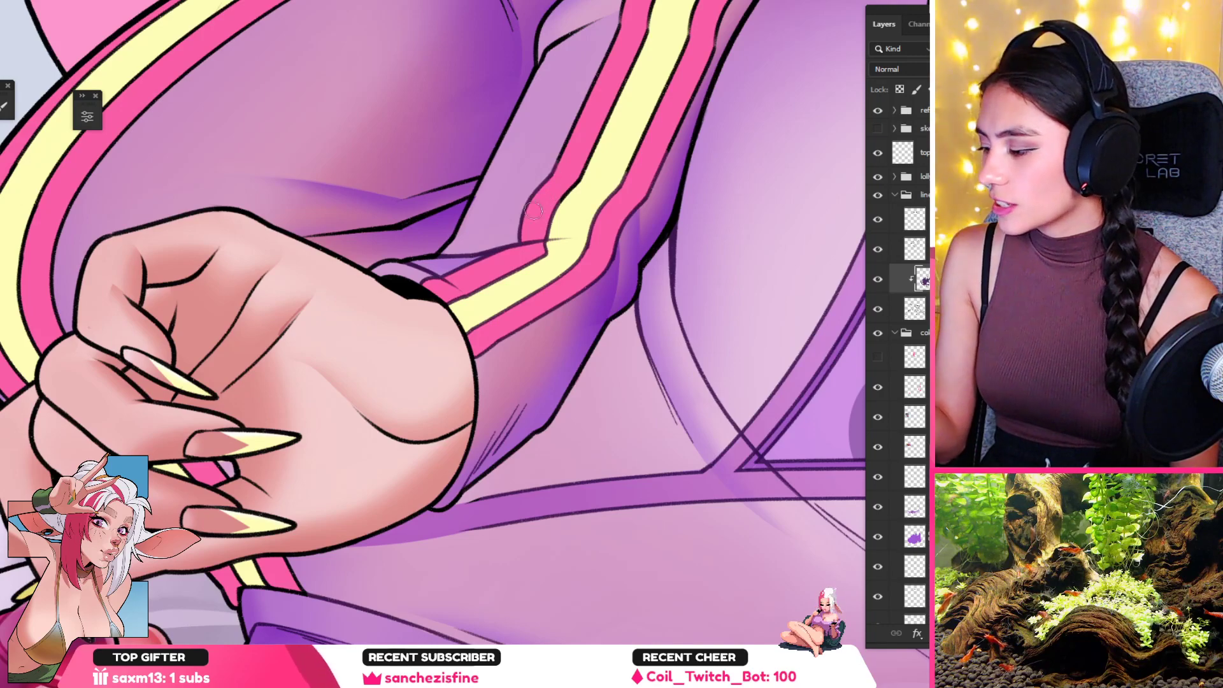
{"action": "mouse_move", "coordinate": [559, 220]}
{"action": "left_mouse_down"}
{"action": "mouse_move", "coordinate": [606, 128]}
{"action": "mouse_move", "coordinate": [641, 123]}
{"action": "mouse_move", "coordinate": [551, 307]}
{"action": "left_mouse_up"}
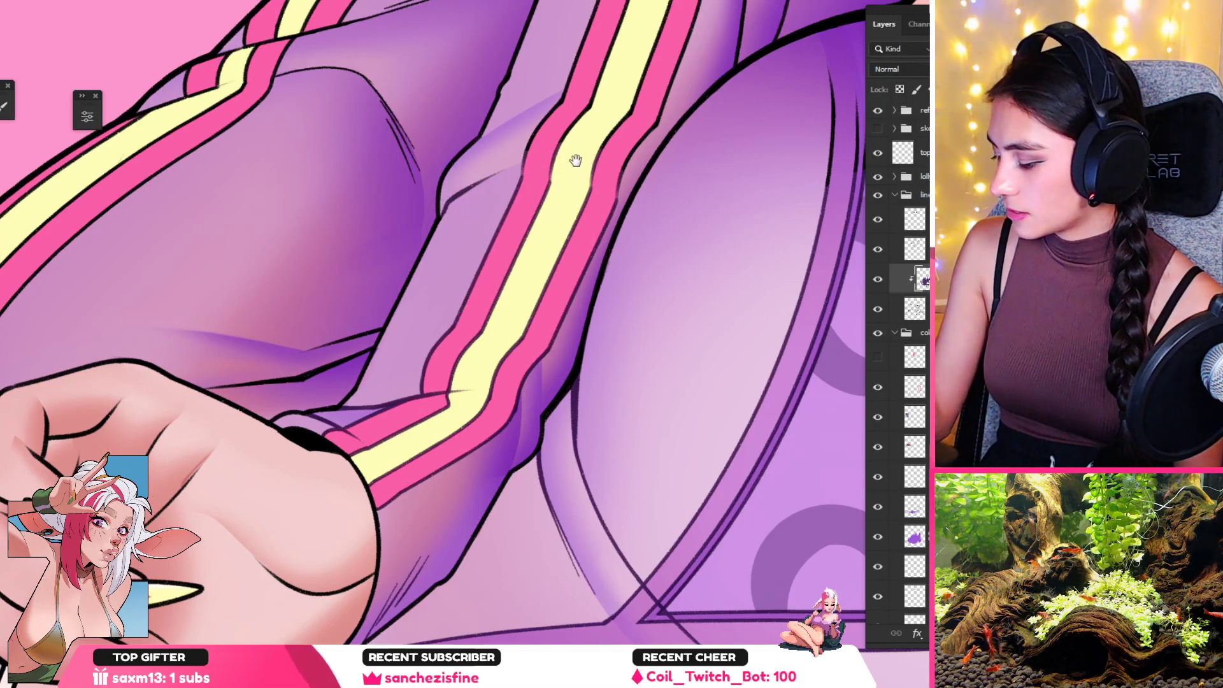
Step: Colour the stripe outlines along the middle of the forearm purple, using a larger brush
{"action": "left_click_drag", "start_coordinate": [576, 161], "coordinate": [470, 286]}
{"action": "key", "text": "r"}
{"action": "mouse_move", "coordinate": [413, 431]}
{"action": "left_mouse_down"}
{"action": "mouse_move", "coordinate": [786, 246]}
{"action": "mouse_move", "coordinate": [757, 202]}
{"action": "left_mouse_up"}
{"action": "left_click_drag", "start_coordinate": [659, 328], "coordinate": [556, 246]}
{"action": "key", "text": "bracketright"}
{"action": "key", "text": "bracketright"}
{"action": "key", "text": "bracketright"}
{"action": "mouse_move", "coordinate": [652, 191]}
{"action": "left_mouse_down"}
{"action": "mouse_move", "coordinate": [630, 237]}
{"action": "mouse_move", "coordinate": [626, 305]}
{"action": "left_mouse_up"}
{"action": "left_click_drag", "start_coordinate": [577, 220], "coordinate": [562, 306]}
{"action": "mouse_move", "coordinate": [603, 194]}
{"action": "left_mouse_down"}
{"action": "mouse_move", "coordinate": [541, 477]}
{"action": "mouse_move", "coordinate": [543, 322]}
{"action": "left_mouse_up"}
{"action": "left_click", "coordinate": [493, 303], "text": "alt"}
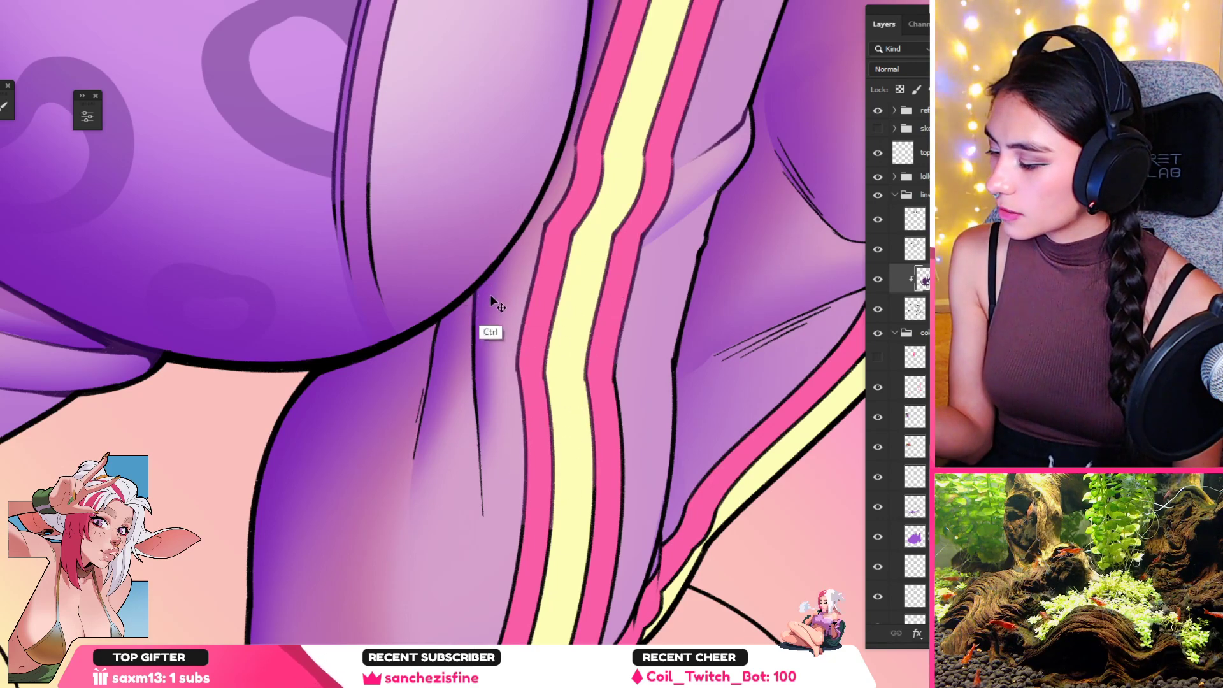
Step: Colour the sleeve's fold lines beside the cup and the stripe outlines down to the elbow purple, reducing the brush size
{"action": "left_click_drag", "start_coordinate": [474, 298], "coordinate": [486, 516]}
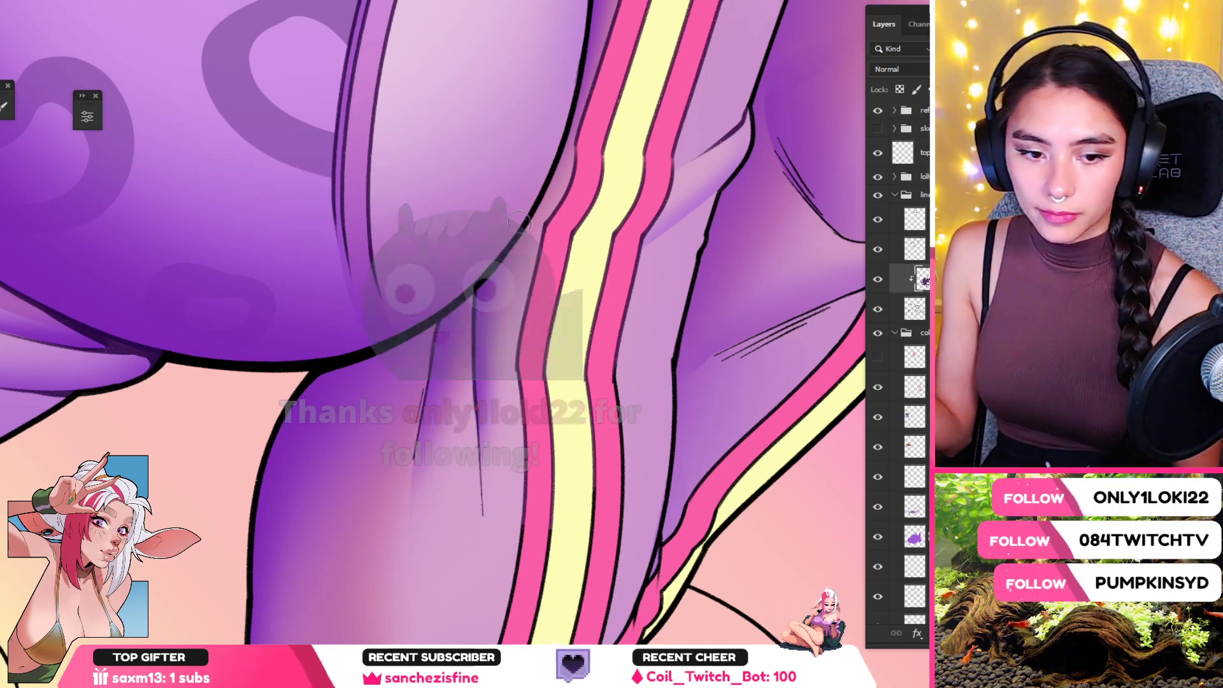
{"action": "left_click", "coordinate": [501, 274], "text": "alt"}
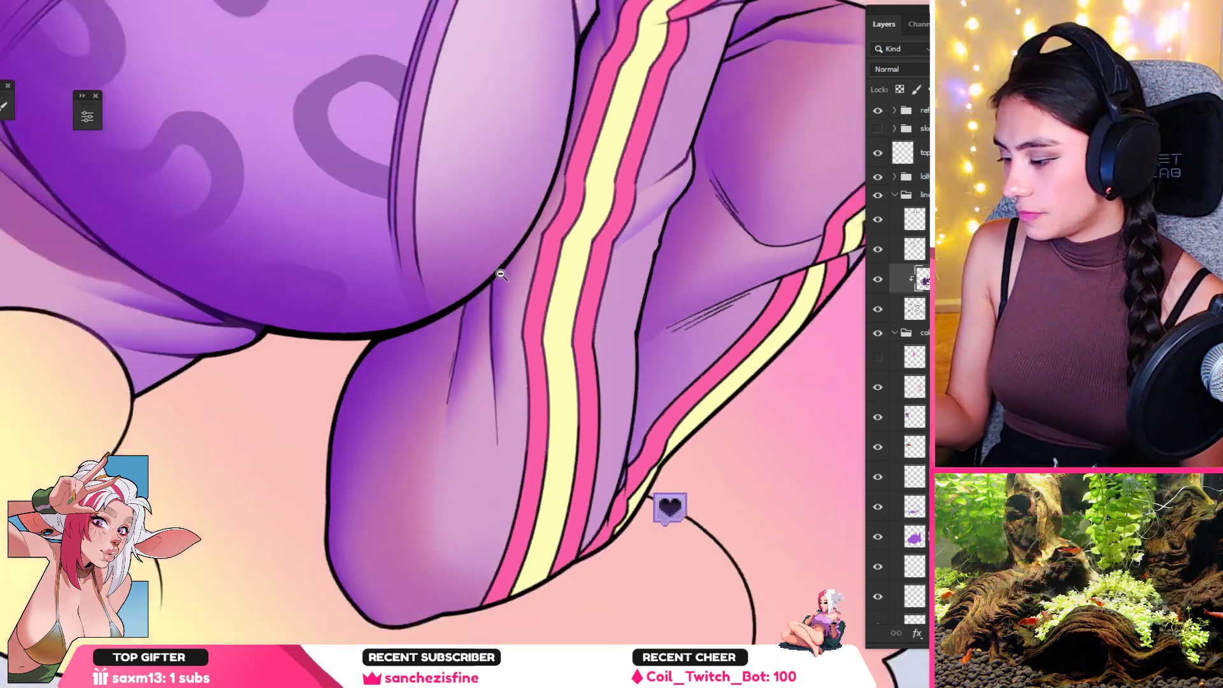
{"action": "left_click_drag", "start_coordinate": [541, 361], "coordinate": [498, 231]}
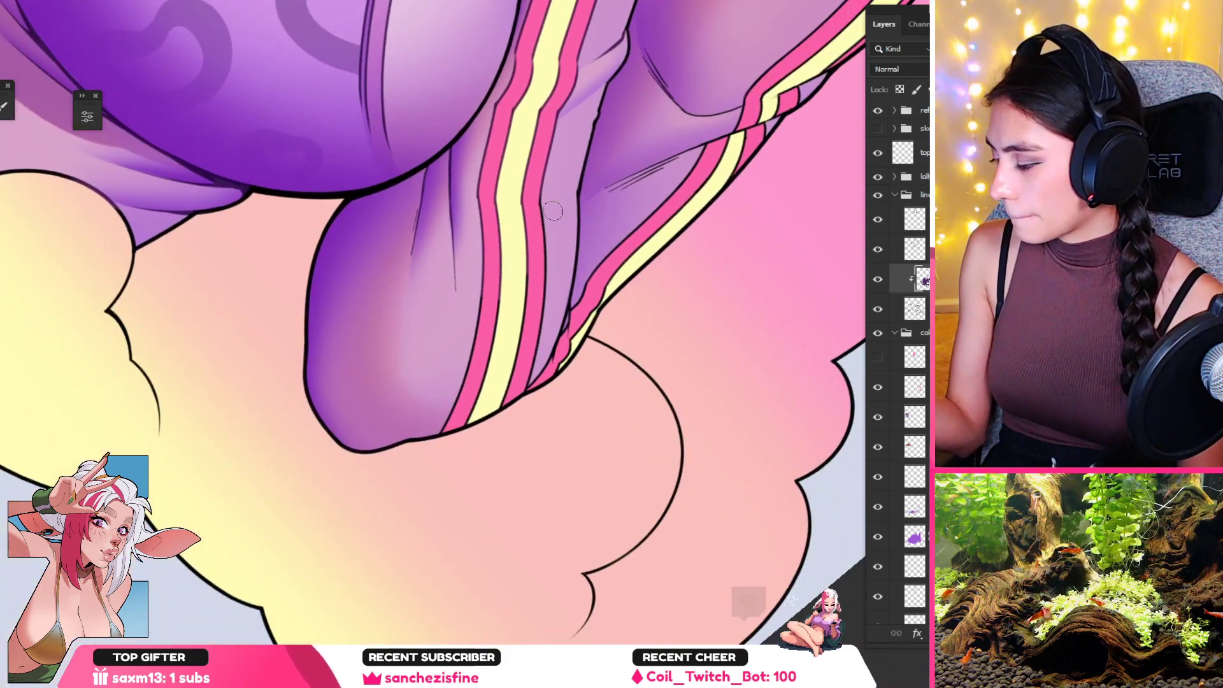
{"action": "key", "text": "r"}
{"action": "mouse_move", "coordinate": [450, 344]}
{"action": "left_mouse_down"}
{"action": "mouse_move", "coordinate": [580, 517]}
{"action": "mouse_move", "coordinate": [798, 333]}
{"action": "mouse_move", "coordinate": [742, 376]}
{"action": "mouse_move", "coordinate": [636, 213]}
{"action": "mouse_move", "coordinate": [526, 222]}
{"action": "mouse_move", "coordinate": [559, 183]}
{"action": "left_mouse_up"}
{"action": "key", "text": "bracketleft"}
{"action": "key", "text": "bracketleft"}
{"action": "key", "text": "bracketleft"}
{"action": "key", "text": "bracketleft"}
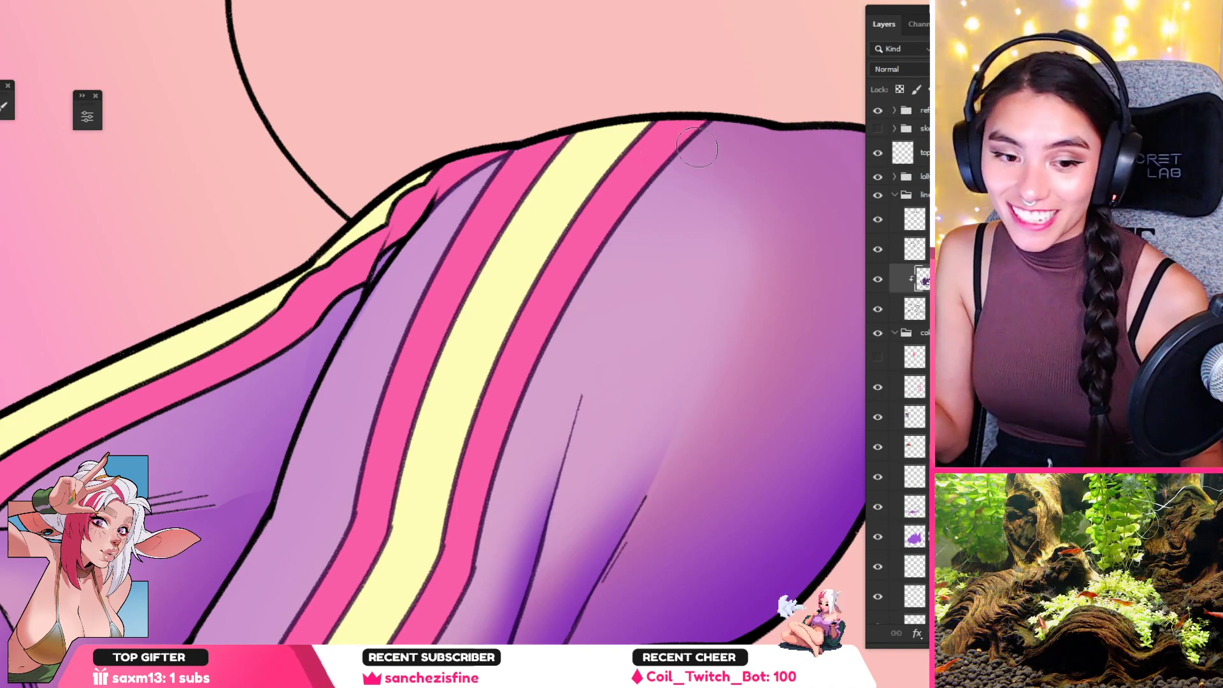
Step: Colour the rear sleeve's stripe outlines from the elbow towards the arm crease purple
{"action": "left_click_drag", "start_coordinate": [490, 217], "coordinate": [661, 175]}
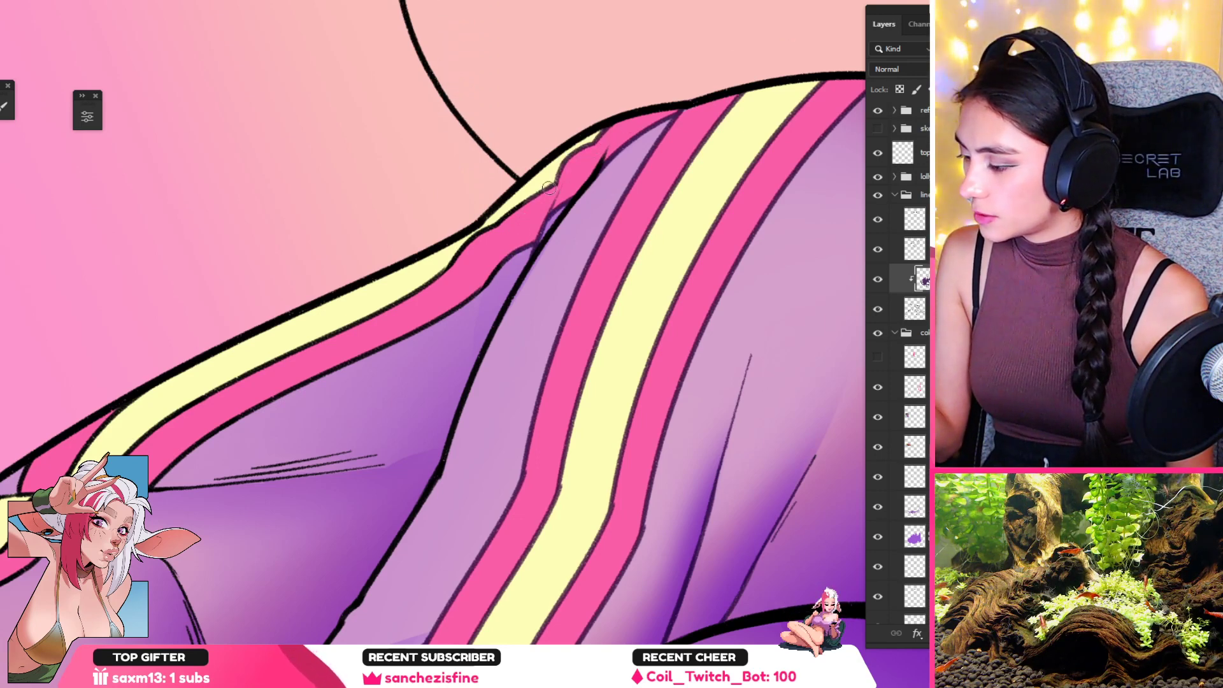
{"action": "left_click_drag", "start_coordinate": [503, 234], "coordinate": [614, 139]}
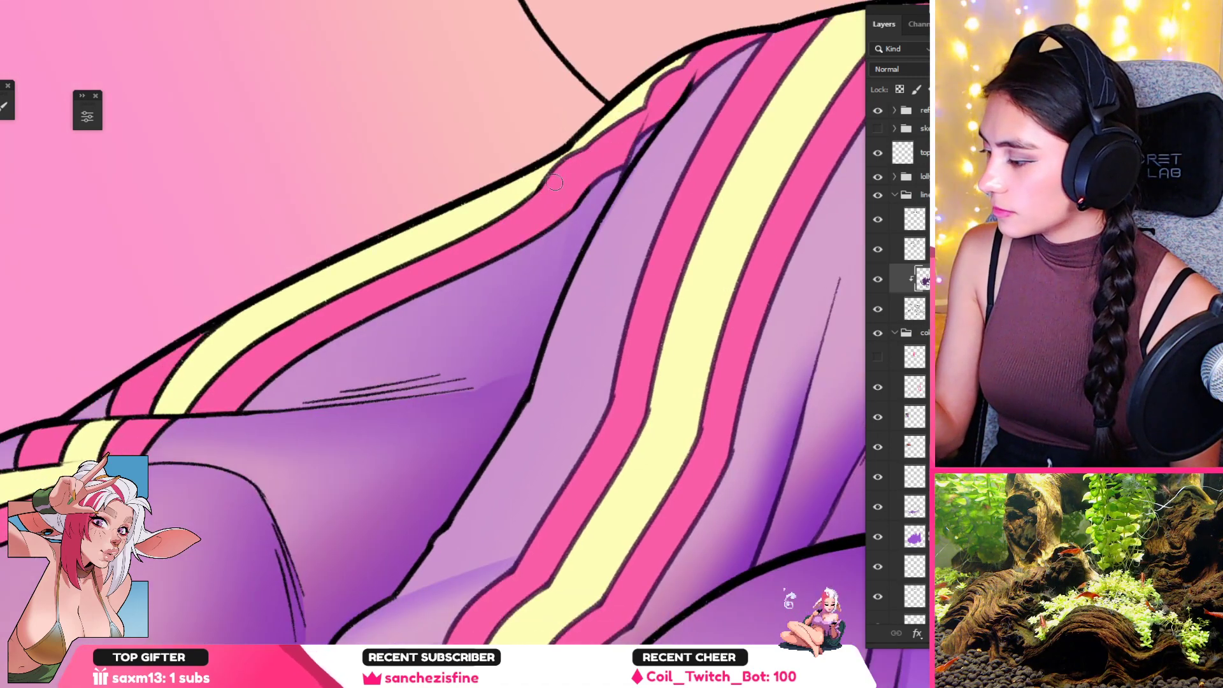
{"action": "left_click_drag", "start_coordinate": [454, 386], "coordinate": [593, 287]}
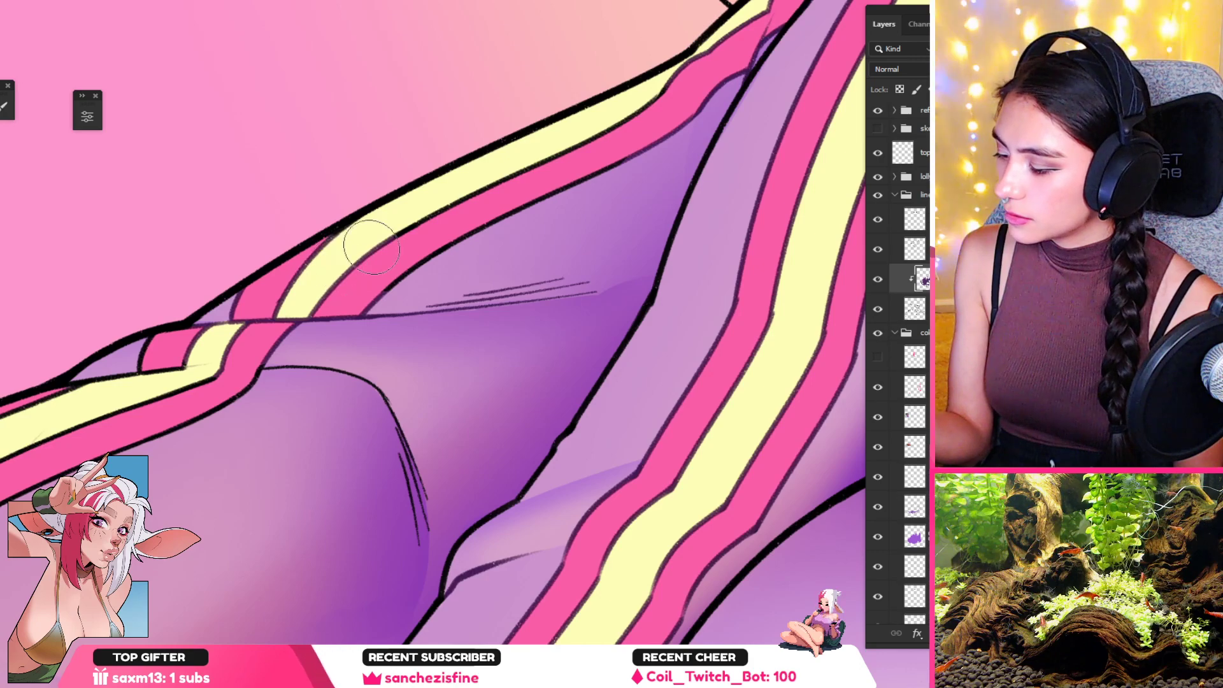
{"action": "left_click_drag", "start_coordinate": [399, 238], "coordinate": [599, 153]}
{"action": "left_click_drag", "start_coordinate": [440, 258], "coordinate": [386, 291]}
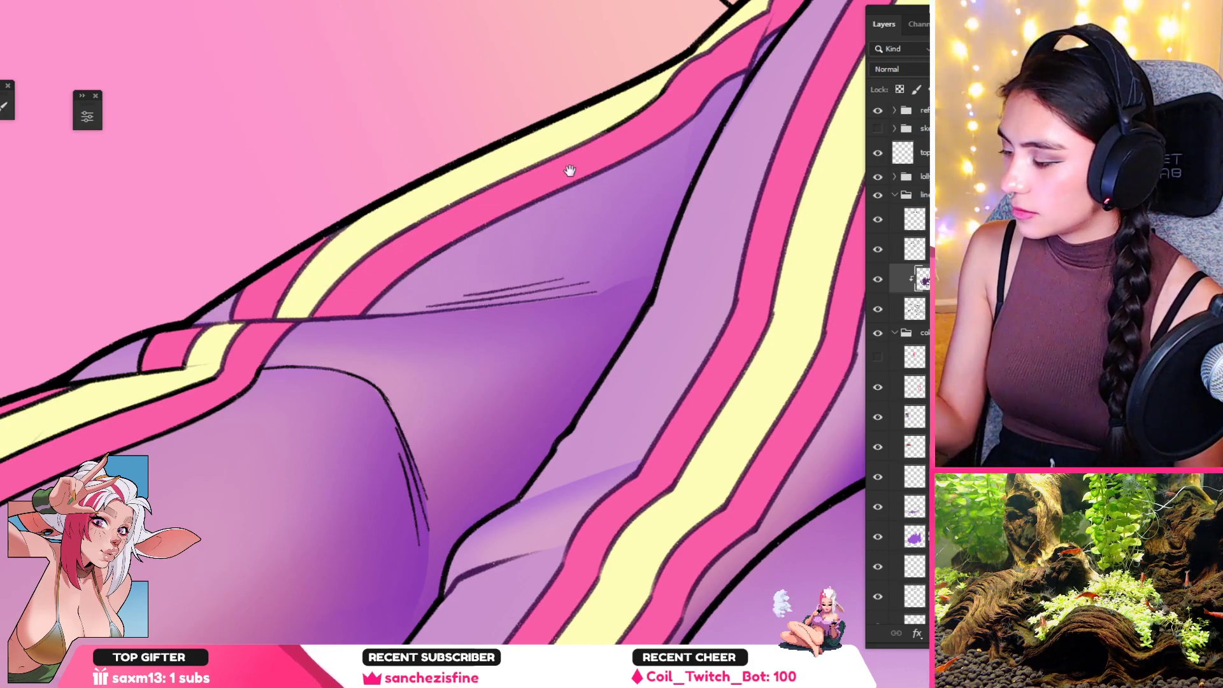
{"action": "left_click_drag", "start_coordinate": [571, 170], "coordinate": [454, 258]}
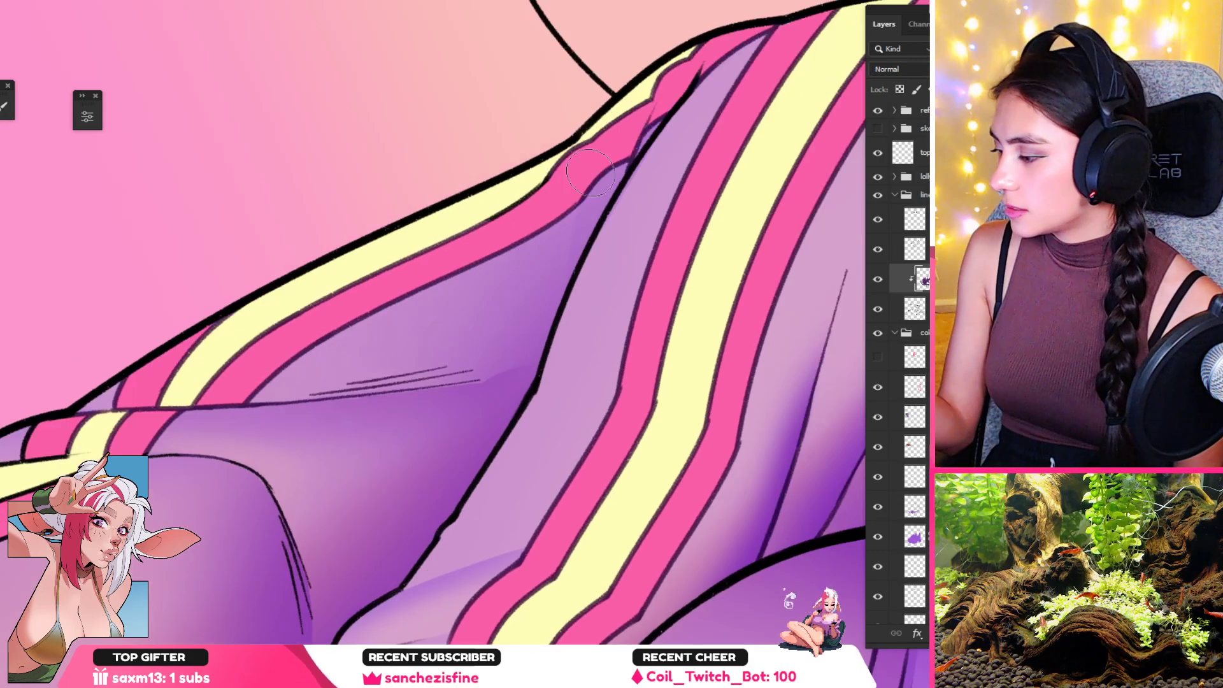
Step: Colour the sleeve's crease wrinkles and the stripe outlines where the upper arm folds purple
{"action": "left_click", "coordinate": [513, 207], "text": "alt"}
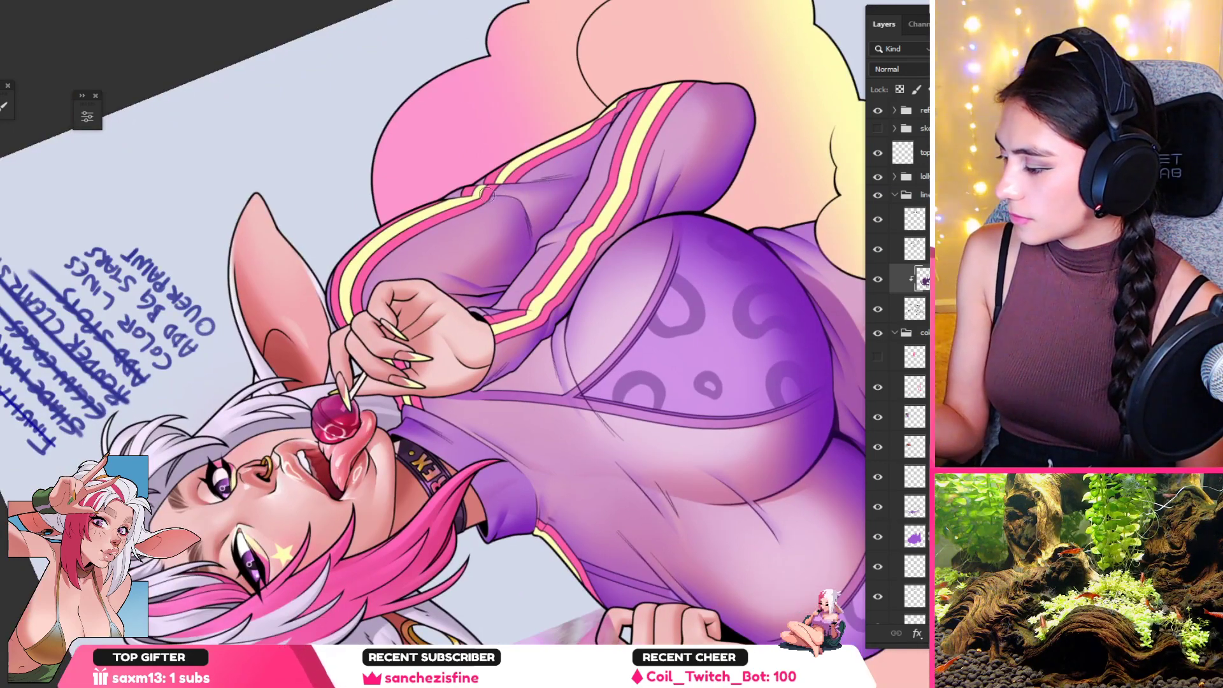
{"action": "left_click_drag", "start_coordinate": [559, 171], "coordinate": [481, 181]}
{"action": "key", "text": "r"}
{"action": "left_click_drag", "start_coordinate": [650, 251], "coordinate": [663, 491]}
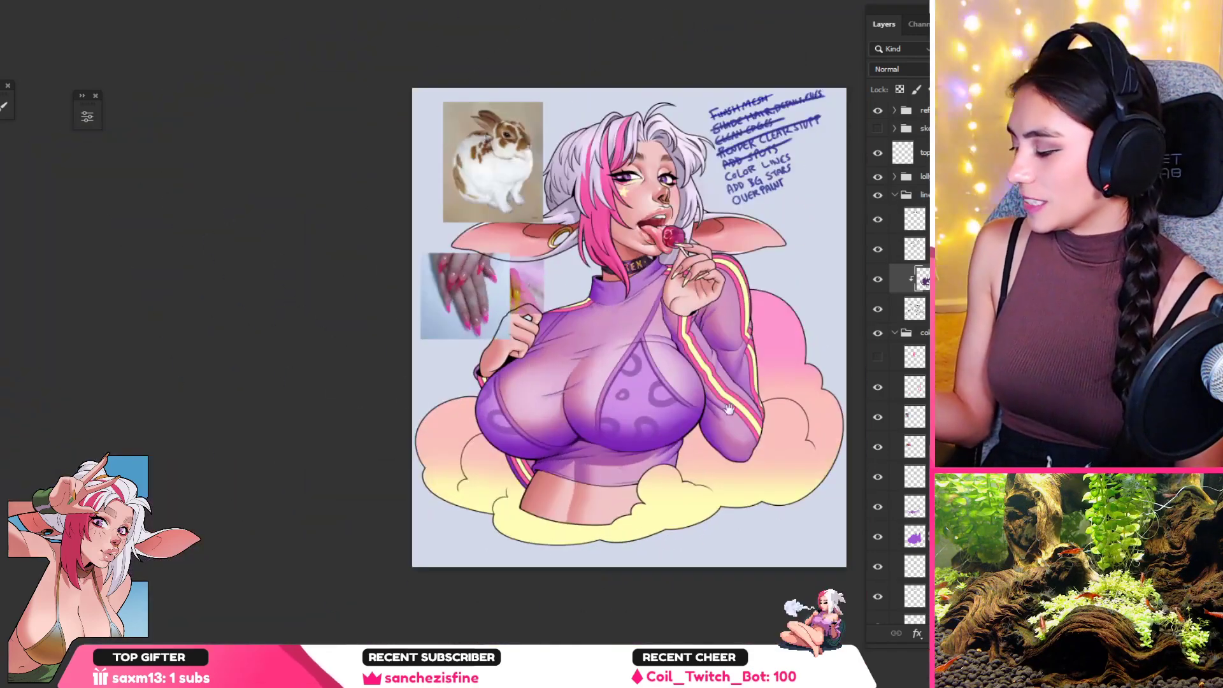
{"action": "left_click_drag", "start_coordinate": [669, 389], "coordinate": [415, 215]}
{"action": "left_click_drag", "start_coordinate": [414, 215], "coordinate": [518, 219]}
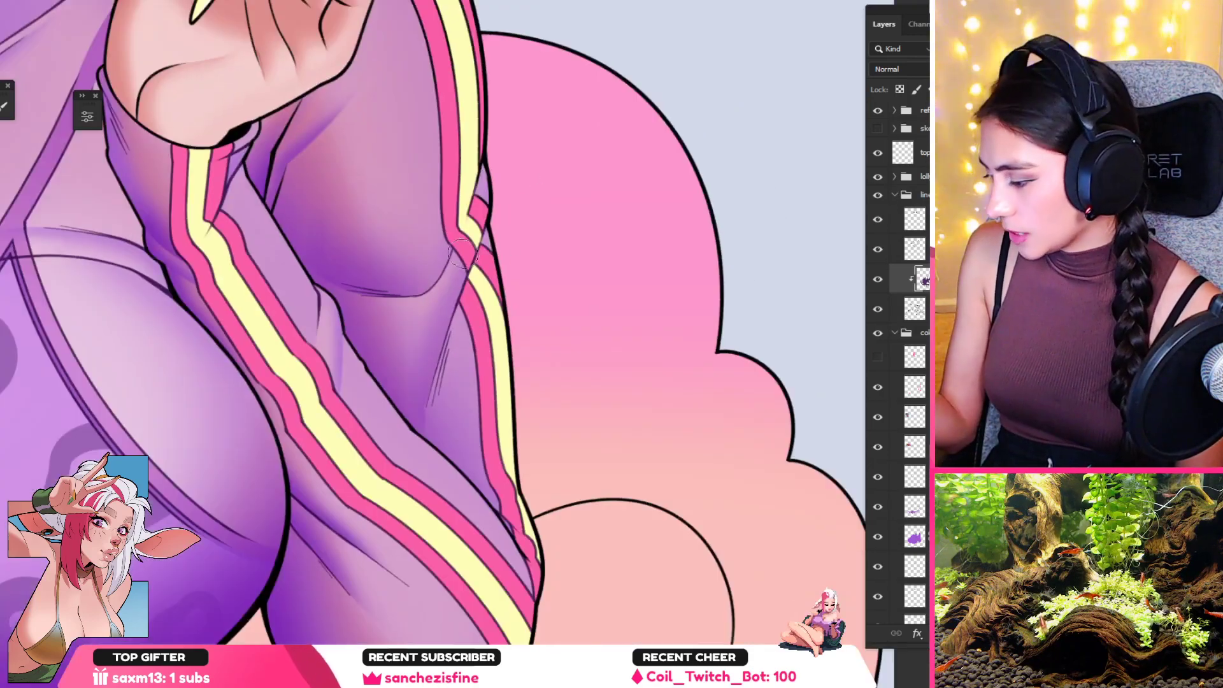
{"action": "left_click_drag", "start_coordinate": [482, 181], "coordinate": [522, 170]}
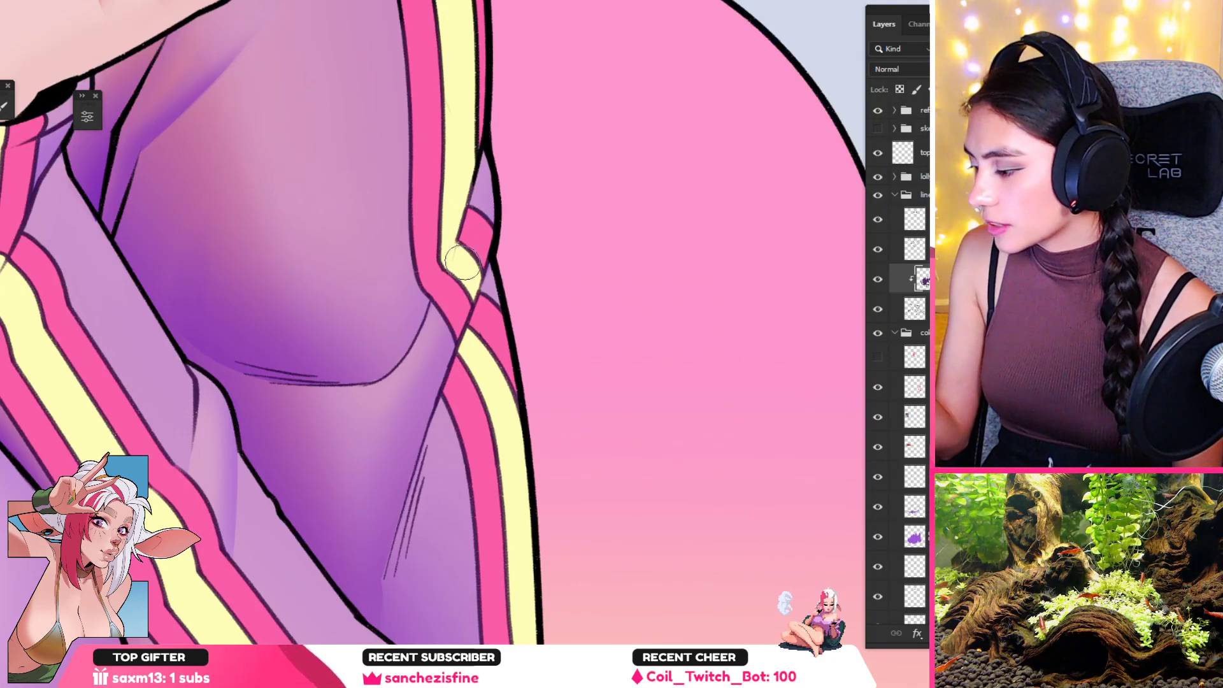
{"action": "key", "text": "r"}
{"action": "left_click_drag", "start_coordinate": [469, 475], "coordinate": [752, 357]}
{"action": "mouse_move", "coordinate": [729, 439]}
{"action": "left_mouse_down"}
{"action": "mouse_move", "coordinate": [380, 374]}
{"action": "mouse_move", "coordinate": [308, 415]}
{"action": "mouse_move", "coordinate": [666, 193]}
{"action": "left_mouse_up"}
{"action": "left_click_drag", "start_coordinate": [438, 305], "coordinate": [589, 192]}
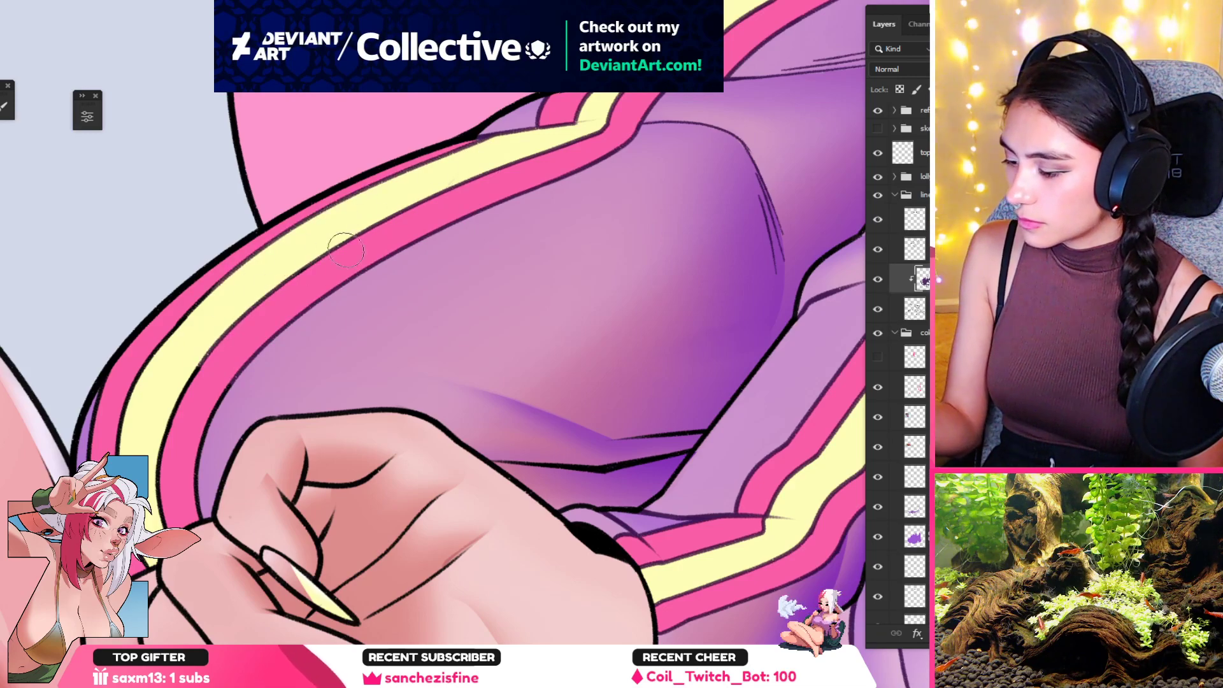
Step: Colour the upper-arm and shoulder stripe outlines behind the raised hand purple
{"action": "key", "text": "r"}
{"action": "mouse_move", "coordinate": [315, 223]}
{"action": "left_mouse_down"}
{"action": "mouse_move", "coordinate": [527, 172]}
{"action": "mouse_move", "coordinate": [671, 265]}
{"action": "left_mouse_up"}
{"action": "key", "text": "space"}
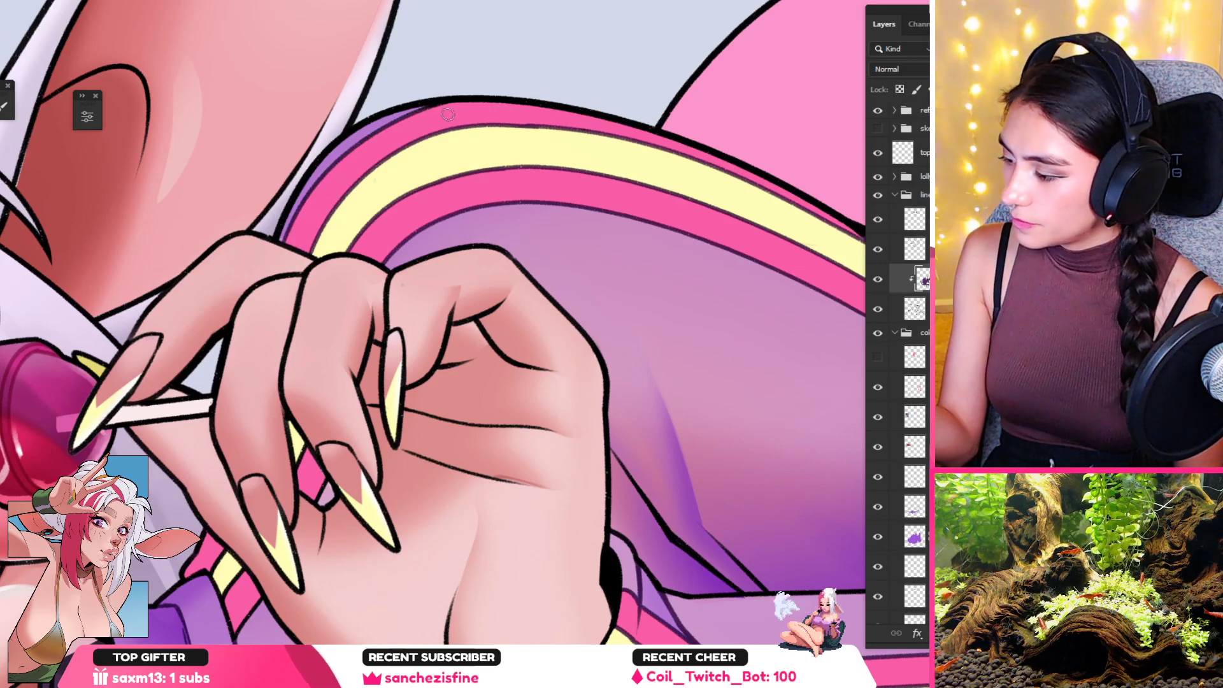
{"action": "left_click", "coordinate": [487, 143], "text": "alt"}
{"action": "key", "text": "r"}
{"action": "left_click_drag", "start_coordinate": [498, 189], "coordinate": [646, 196]}
{"action": "left_click_drag", "start_coordinate": [550, 171], "coordinate": [659, 219]}
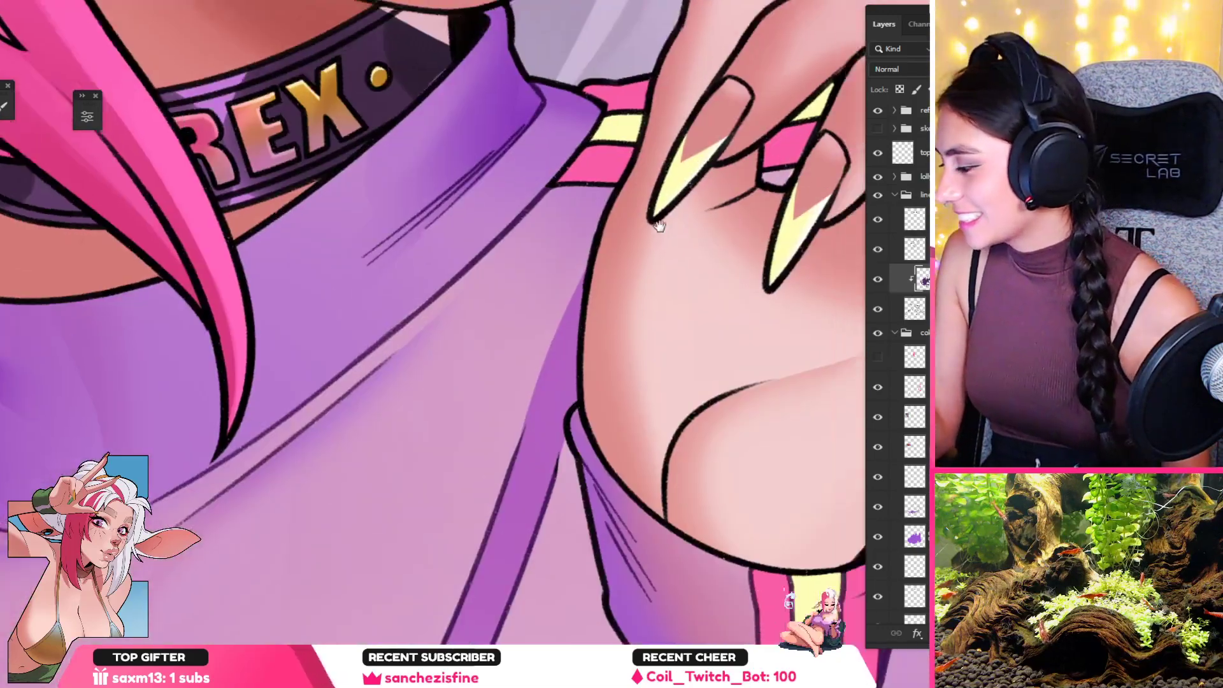
Step: Hide the uppermost line-art layer and colour the small stripe outlines between the raised hand's fingers and beside the collar purple
{"action": "left_click_drag", "start_coordinate": [835, 131], "coordinate": [532, 200]}
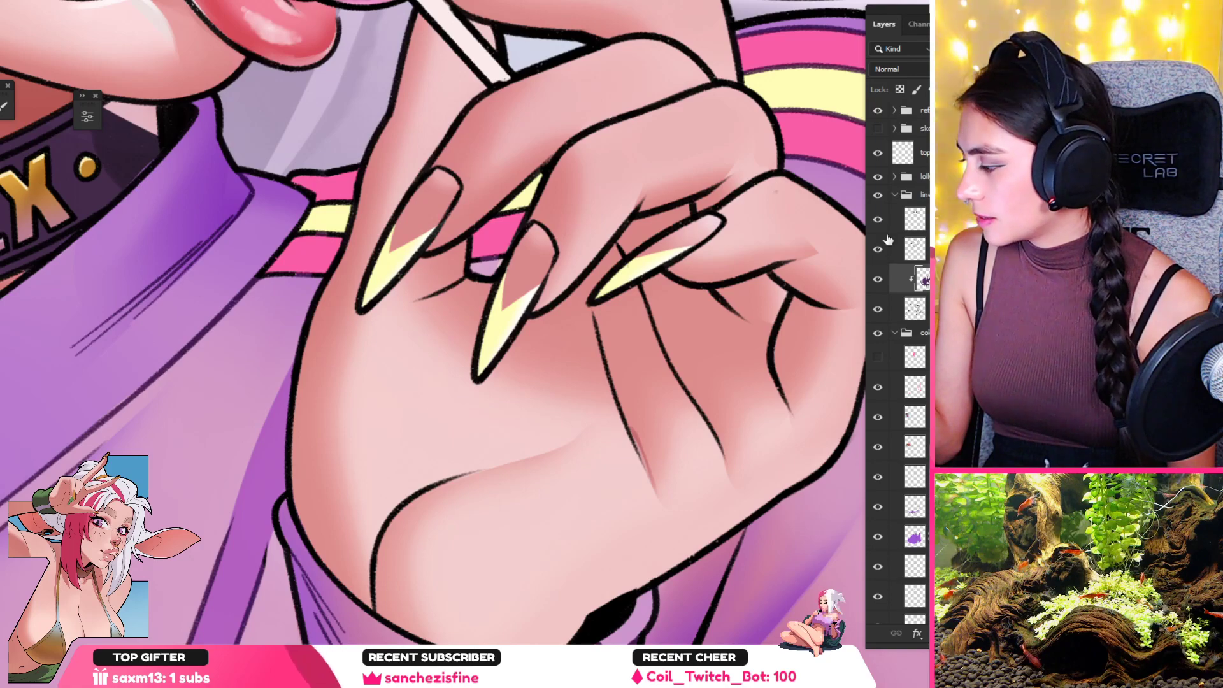
{"action": "left_click", "coordinate": [878, 280]}
{"action": "left_click", "coordinate": [878, 281]}
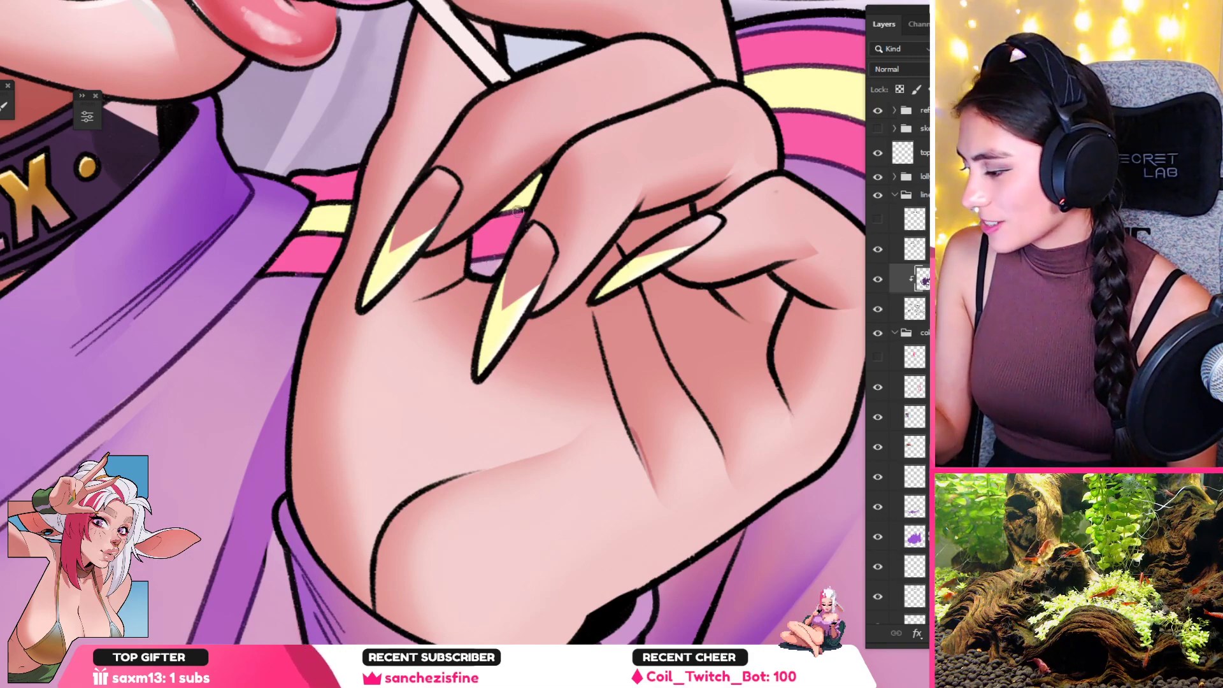
{"action": "key", "text": "ctrl"}
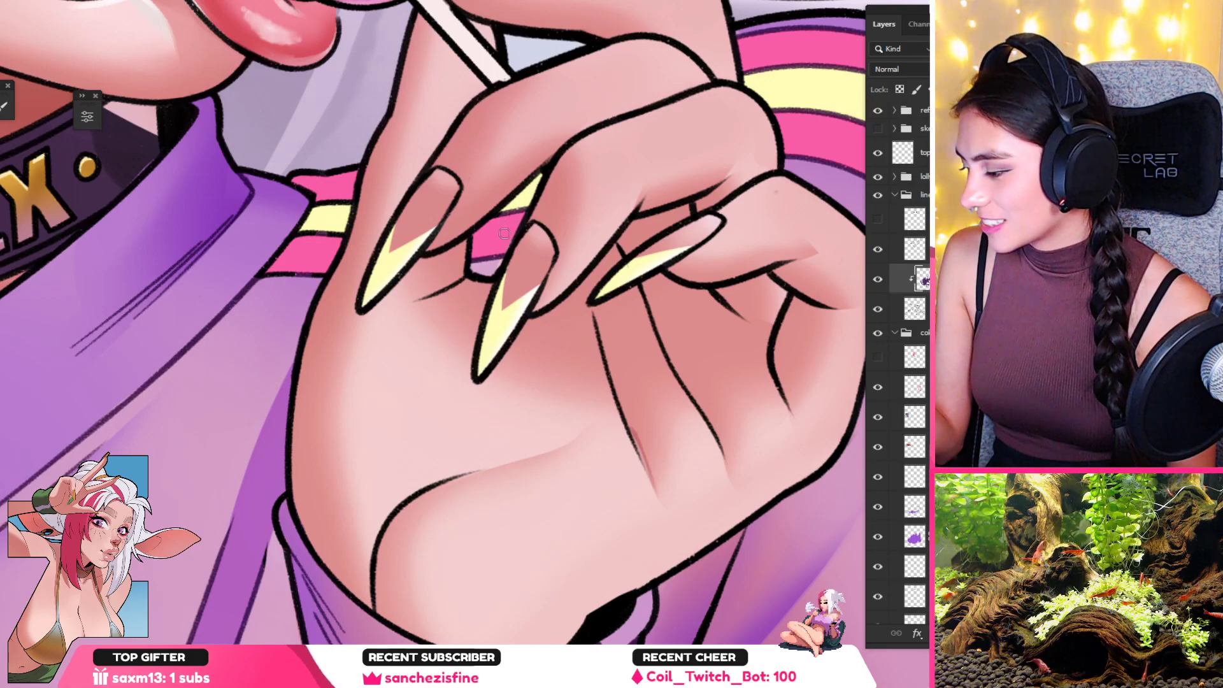
{"action": "left_click_drag", "start_coordinate": [388, 265], "coordinate": [587, 228]}
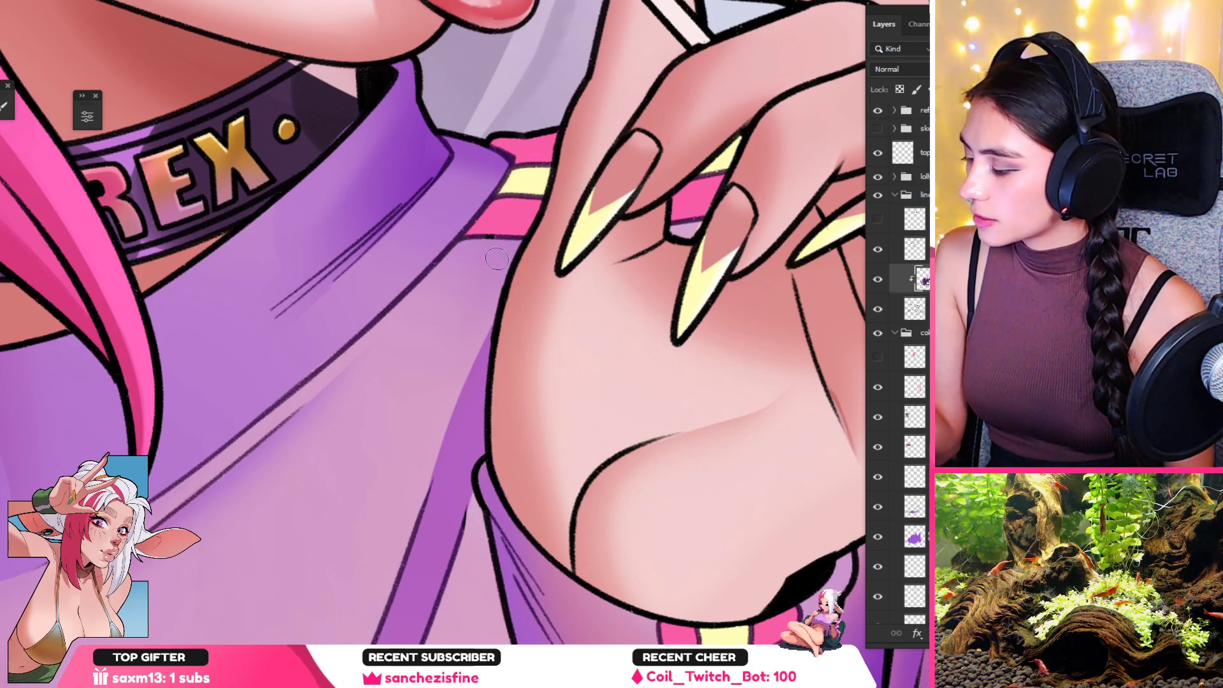
{"action": "left_click_drag", "start_coordinate": [420, 202], "coordinate": [287, 205]}
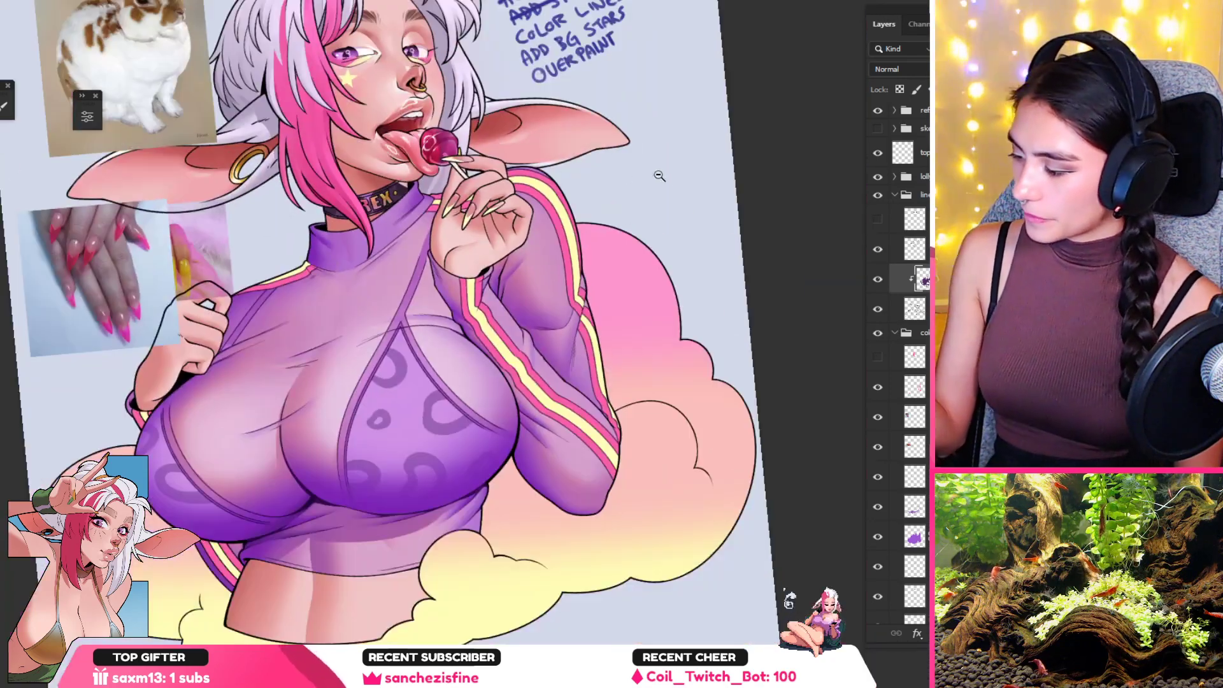
{"action": "key", "text": "r"}
{"action": "left_click_drag", "start_coordinate": [526, 248], "coordinate": [606, 162]}
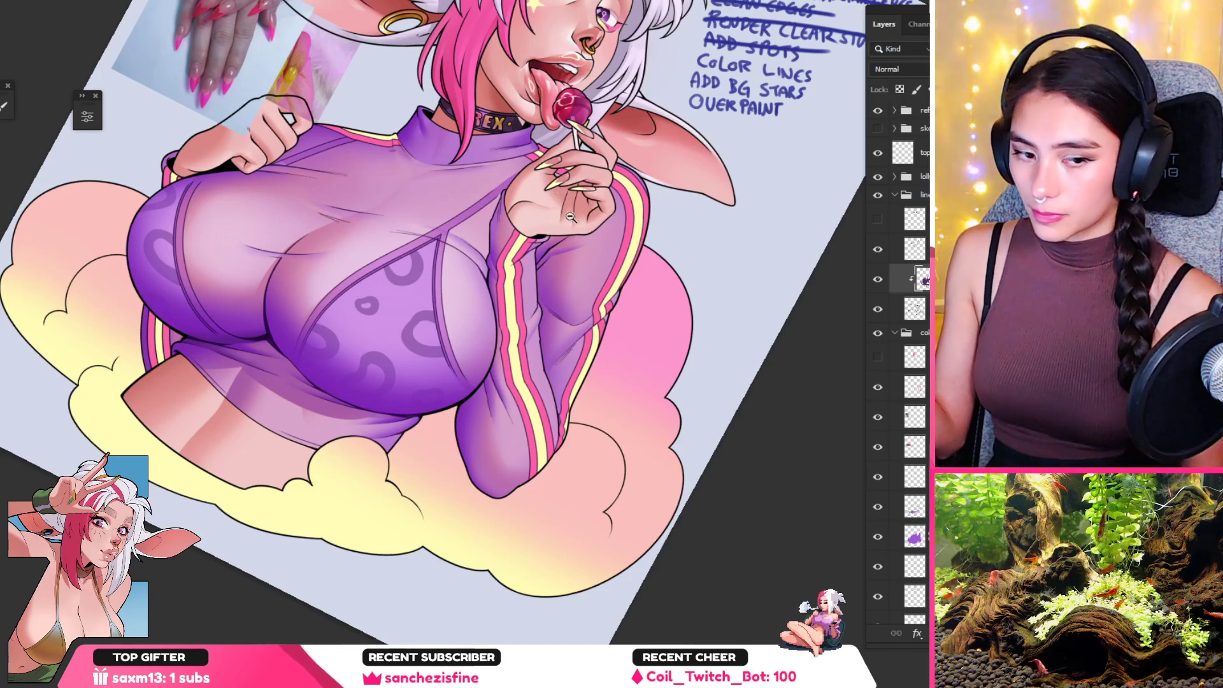
Step: Colour the black fold lines on the upper sleeve beneath the raised hand purple
{"action": "scroll", "coordinate": [555, 193], "scroll_direction": "up", "scroll_amount": 5}
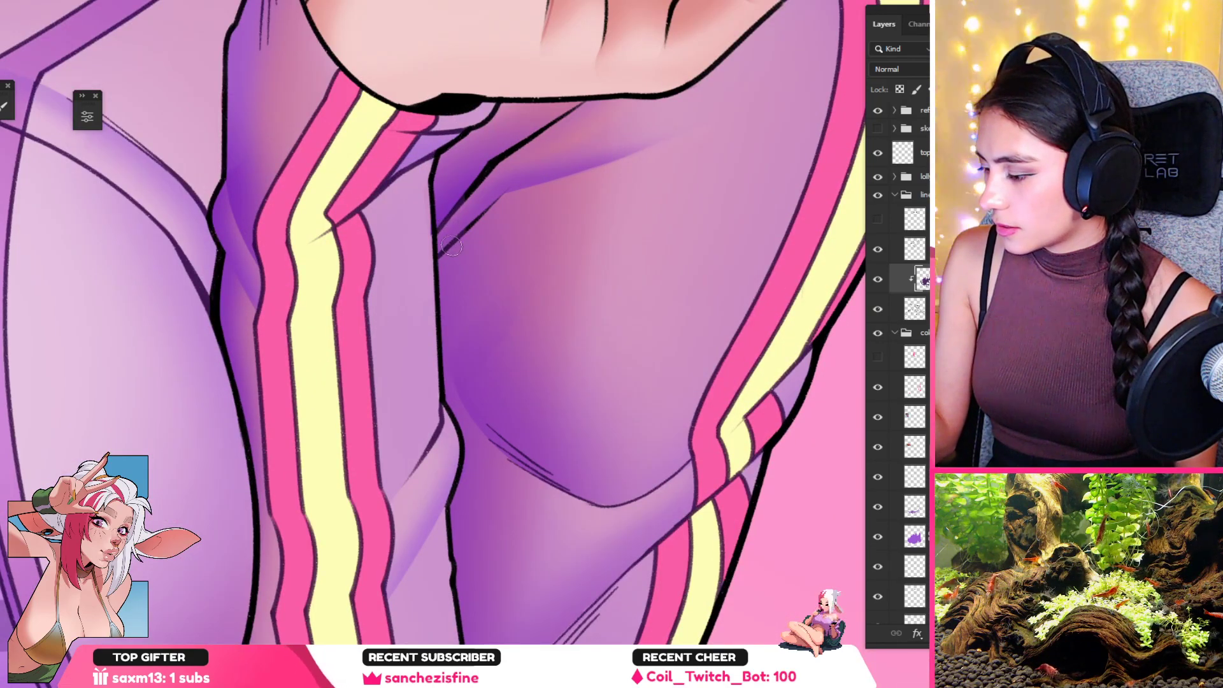
{"action": "left_click_drag", "start_coordinate": [469, 191], "coordinate": [495, 162]}
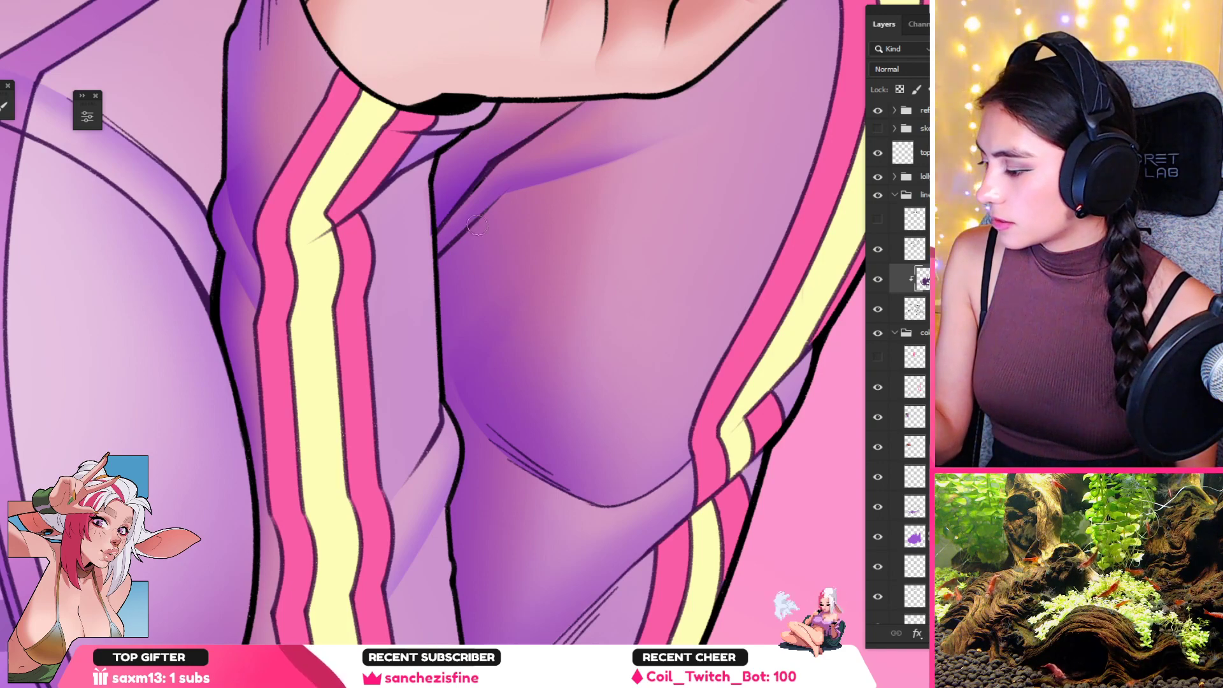
{"action": "scroll", "coordinate": [460, 189], "scroll_direction": "down", "scroll_amount": 5}
{"action": "left_click_drag", "start_coordinate": [460, 189], "coordinate": [408, 198]}
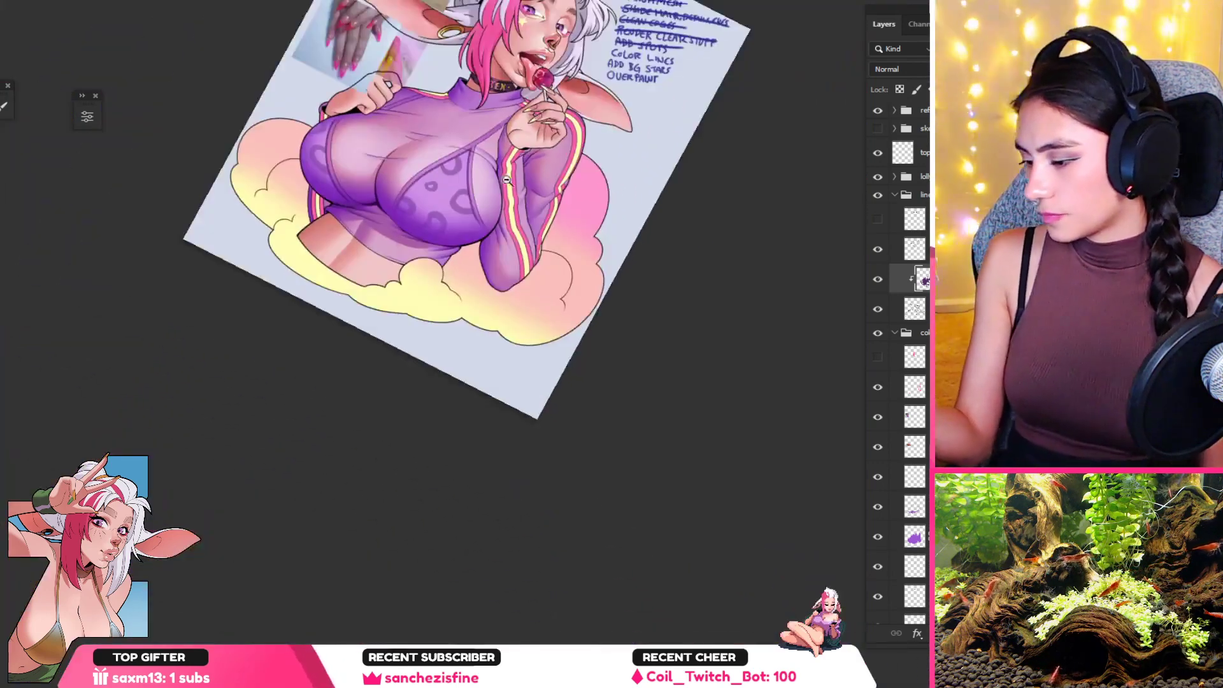
Step: Colour the stripe and crease outlines of the small sleeve cuff below the fist purple
{"action": "key", "text": "r"}
{"action": "left_click_drag", "start_coordinate": [497, 203], "coordinate": [565, 223]}
{"action": "left_click_drag", "start_coordinate": [379, 224], "coordinate": [508, 232]}
{"action": "left_click_drag", "start_coordinate": [498, 141], "coordinate": [376, 139]}
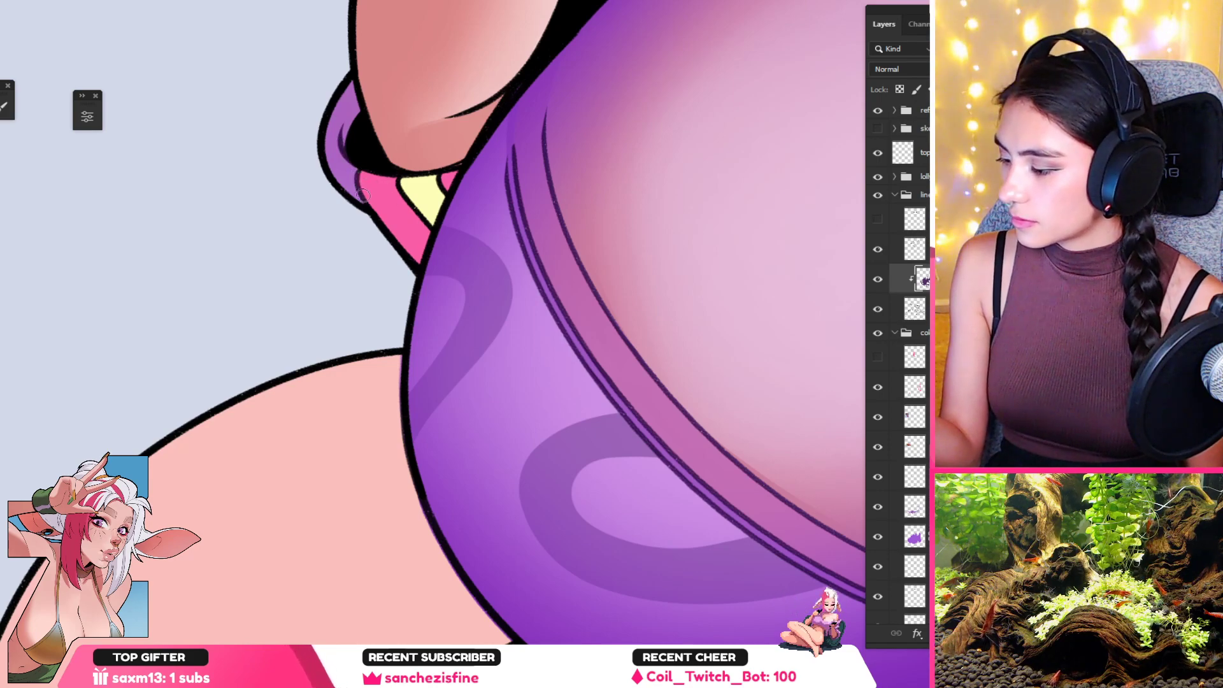
{"action": "mouse_move", "coordinate": [381, 198]}
{"action": "left_mouse_down"}
{"action": "mouse_move", "coordinate": [404, 415]}
{"action": "mouse_move", "coordinate": [493, 237]}
{"action": "left_mouse_up"}
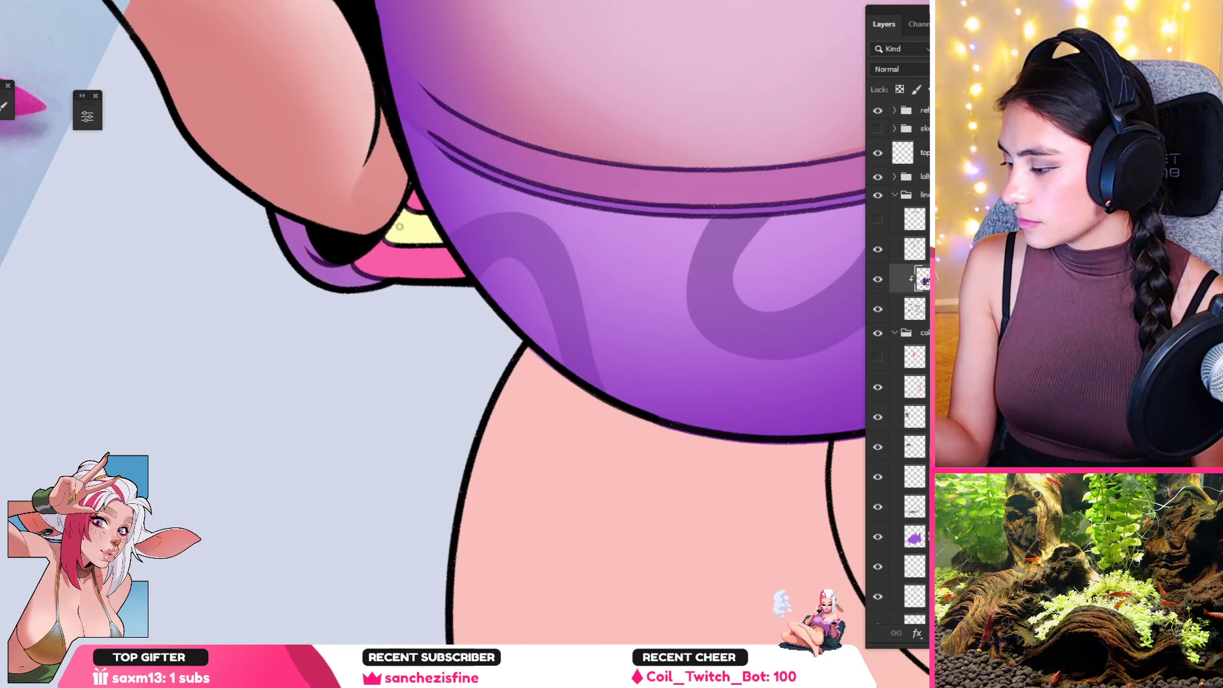
{"action": "mouse_move", "coordinate": [400, 226]}
{"action": "left_mouse_down"}
{"action": "mouse_move", "coordinate": [438, 450]}
{"action": "mouse_move", "coordinate": [637, 232]}
{"action": "mouse_move", "coordinate": [509, 274]}
{"action": "left_mouse_up"}
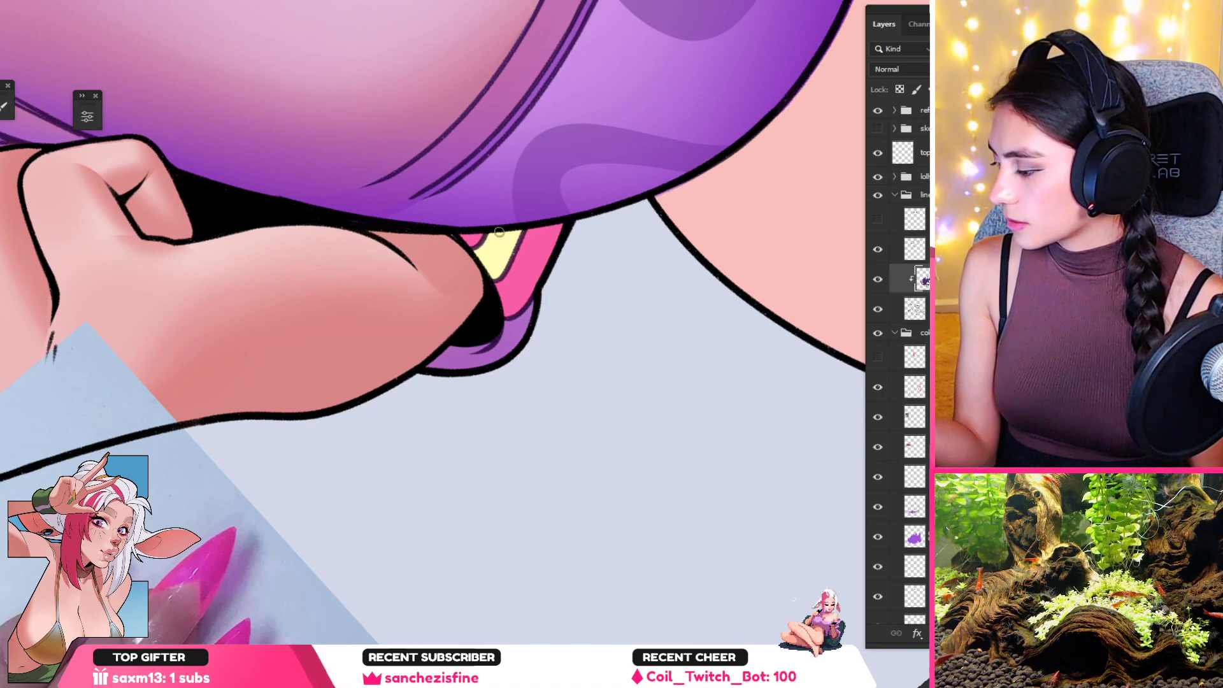
{"action": "left_click_drag", "start_coordinate": [473, 227], "coordinate": [408, 223]}
Step: Colour the outlines of the curved sleeve stripes between the chest and the bare waist purple
{"action": "left_click_drag", "start_coordinate": [553, 160], "coordinate": [464, 355]}
{"action": "left_click_drag", "start_coordinate": [556, 96], "coordinate": [781, 306]}
{"action": "left_click_drag", "start_coordinate": [734, 271], "coordinate": [592, 240]}
{"action": "left_click_drag", "start_coordinate": [501, 250], "coordinate": [555, 264]}
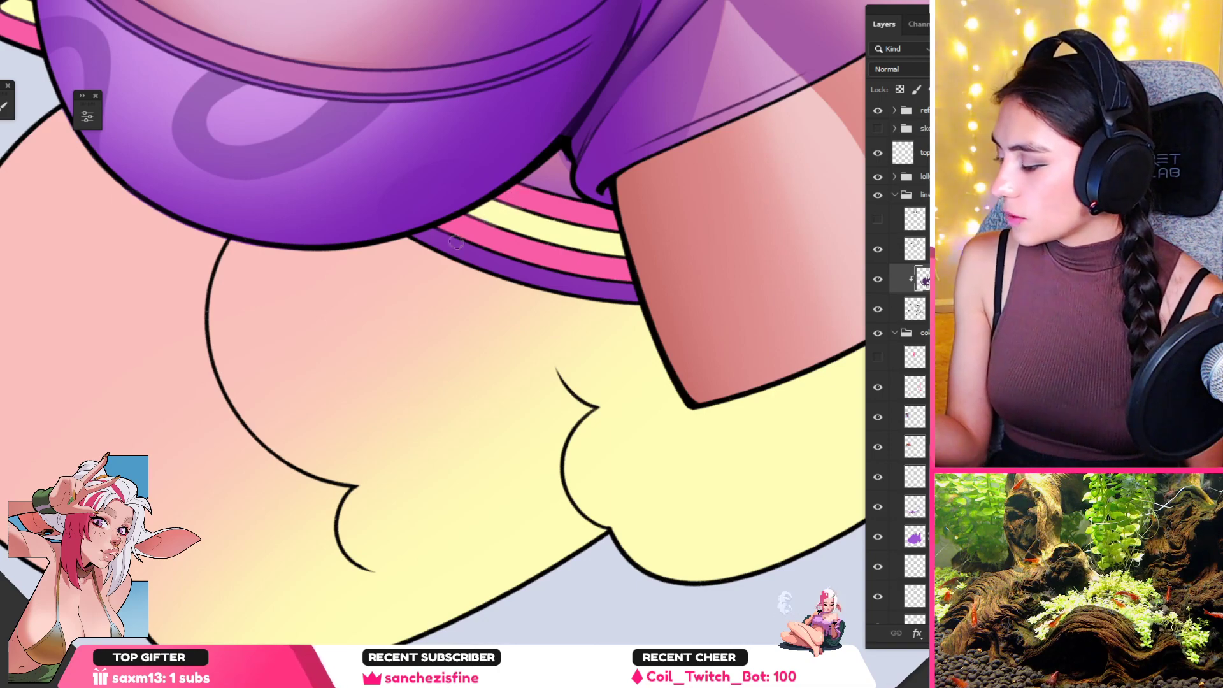
{"action": "key", "text": "r"}
{"action": "mouse_move", "coordinate": [471, 241]}
{"action": "left_mouse_down"}
{"action": "mouse_move", "coordinate": [446, 429]}
{"action": "mouse_move", "coordinate": [534, 395]}
{"action": "left_mouse_up"}
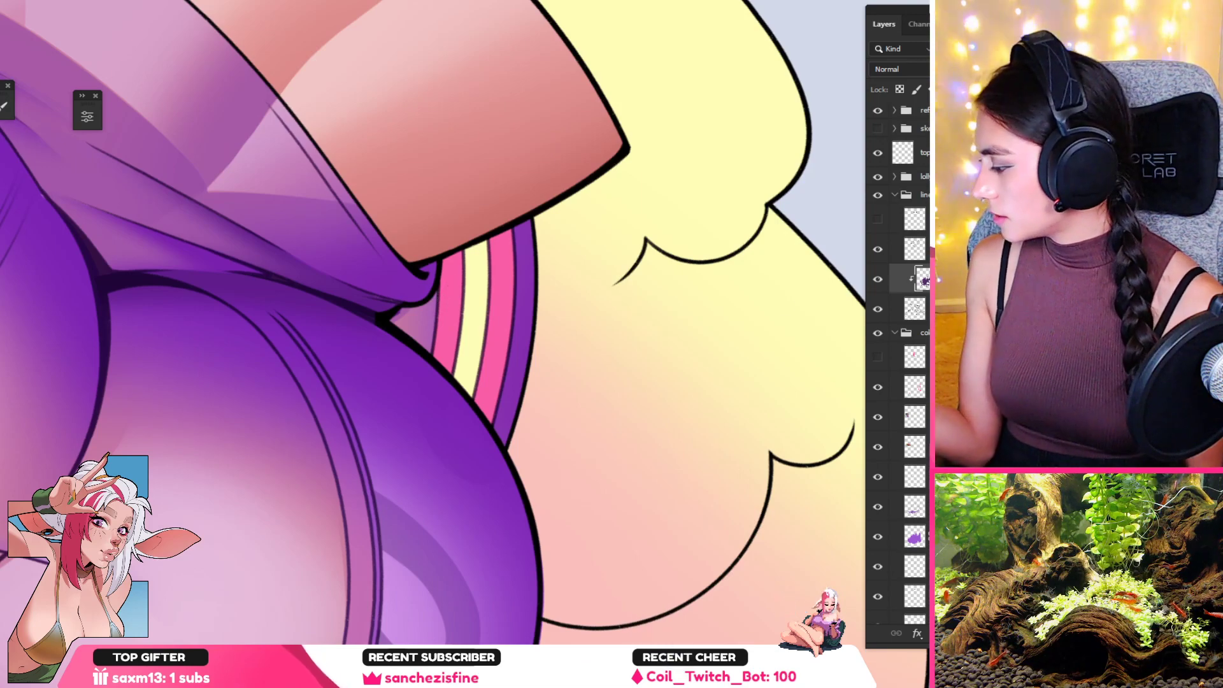
{"action": "left_click_drag", "start_coordinate": [623, 303], "coordinate": [421, 311]}
{"action": "key", "text": "r"}
{"action": "left_click_drag", "start_coordinate": [642, 248], "coordinate": [556, 479]}
{"action": "left_click_drag", "start_coordinate": [653, 430], "coordinate": [384, 366]}
Step: Check the coloured line art around the collar, chest and both sleeves
{"action": "key", "text": "z"}
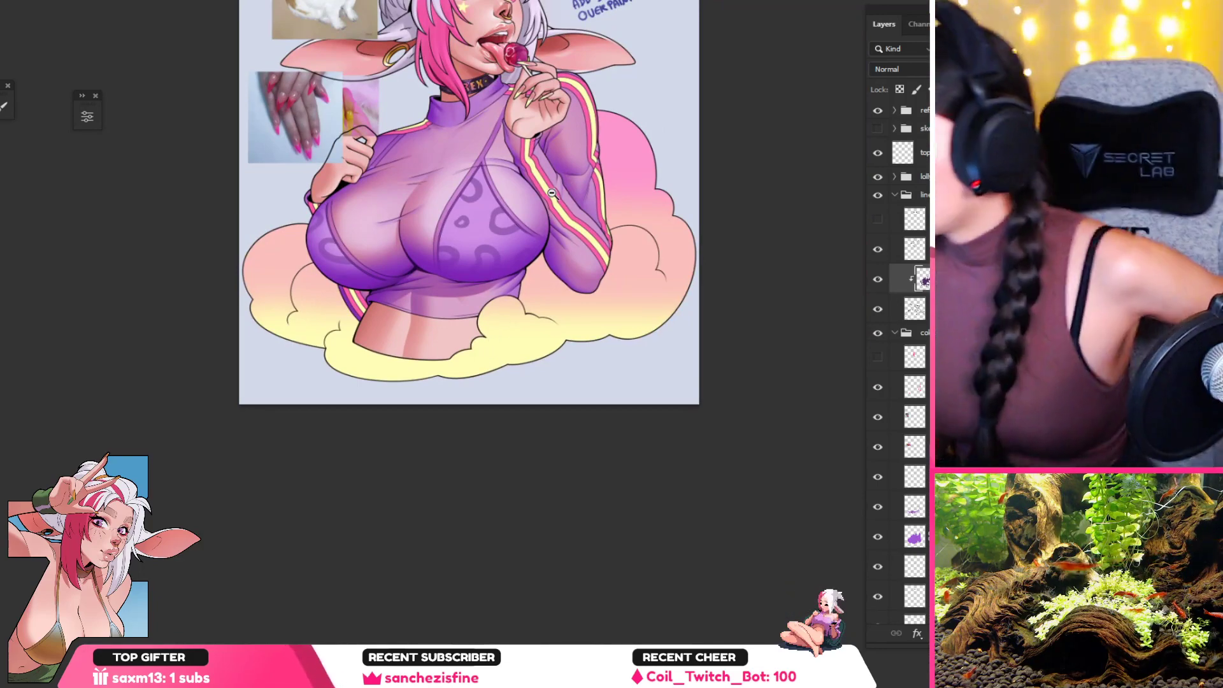
{"action": "mouse_move", "coordinate": [437, 107]}
{"action": "left_mouse_down"}
{"action": "mouse_move", "coordinate": [486, 125]}
{"action": "mouse_move", "coordinate": [450, 201]}
{"action": "left_mouse_up"}
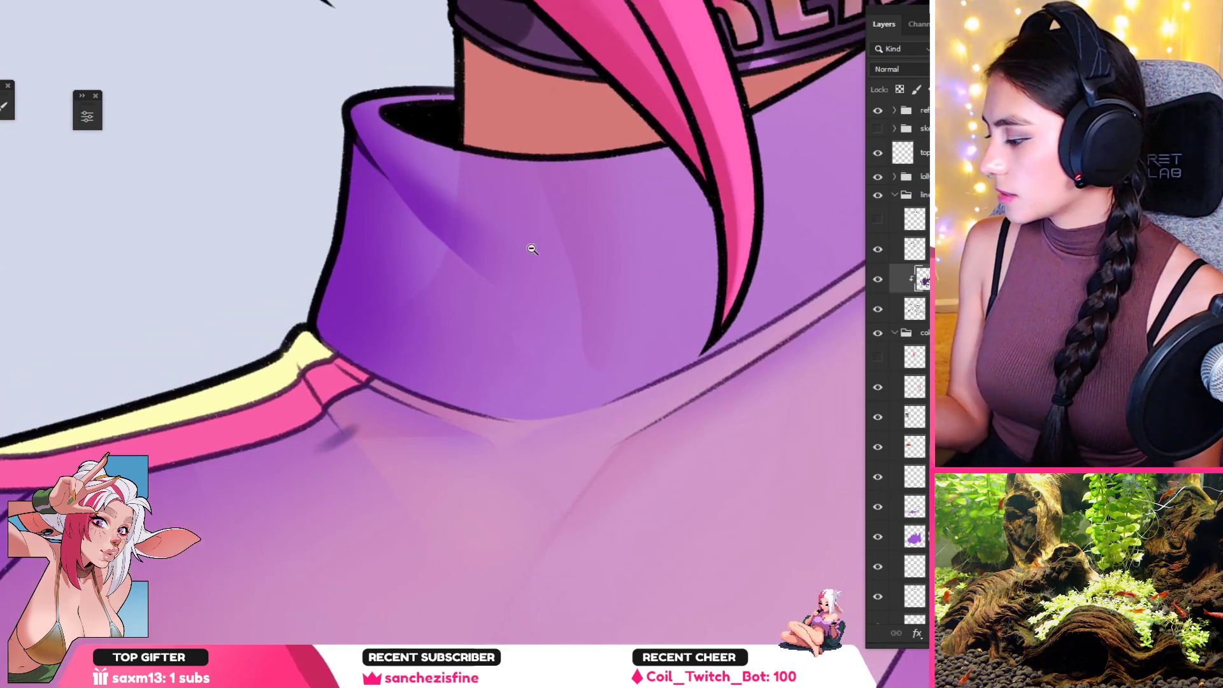
{"action": "left_click_drag", "start_coordinate": [481, 318], "coordinate": [427, 348]}
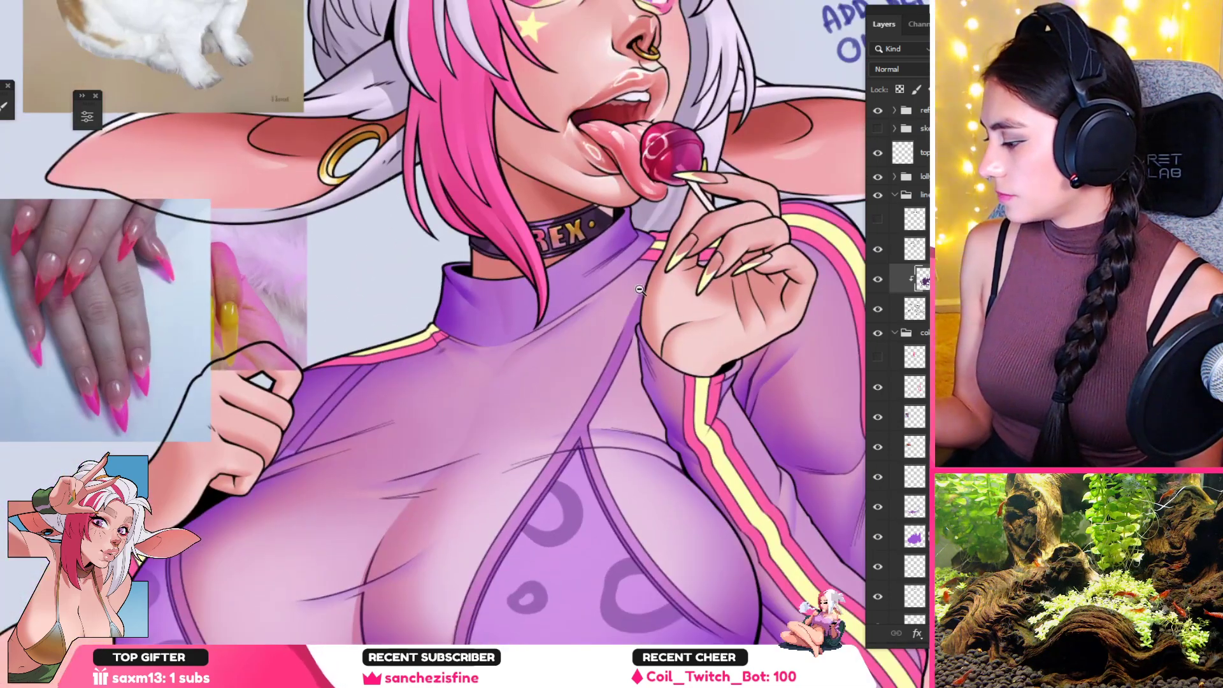
{"action": "left_click_drag", "start_coordinate": [647, 234], "coordinate": [602, 267]}
{"action": "left_click_drag", "start_coordinate": [612, 510], "coordinate": [559, 321]}
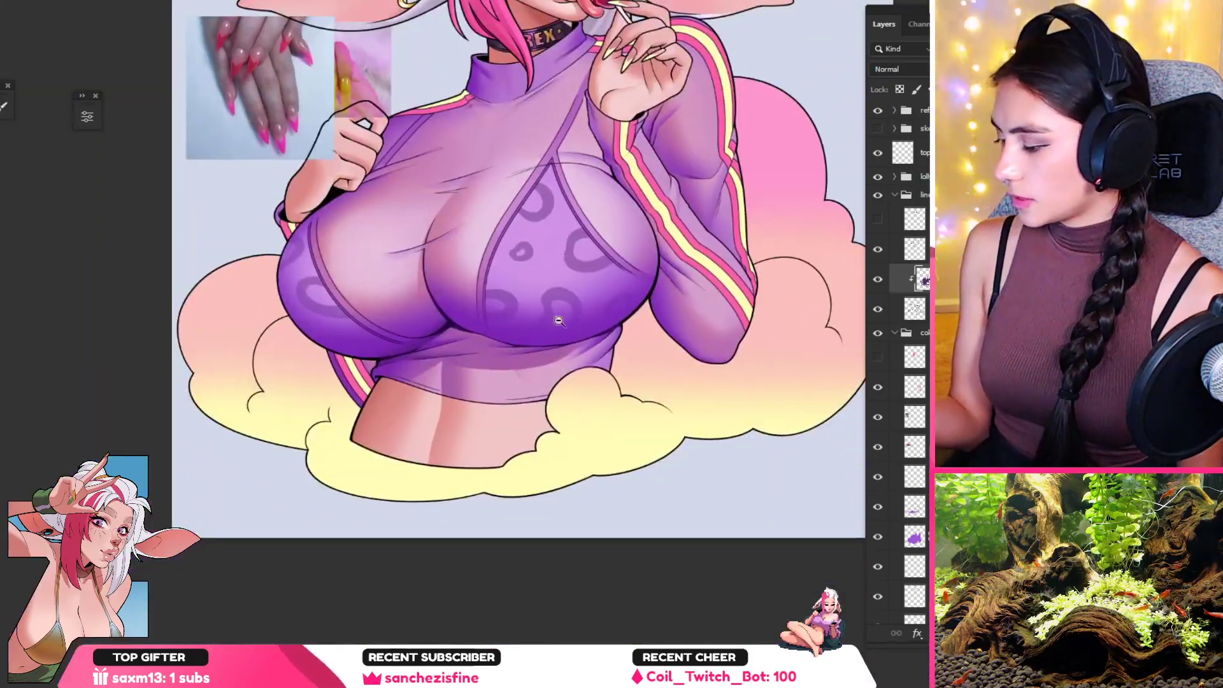
{"action": "left_click_drag", "start_coordinate": [687, 274], "coordinate": [567, 368]}
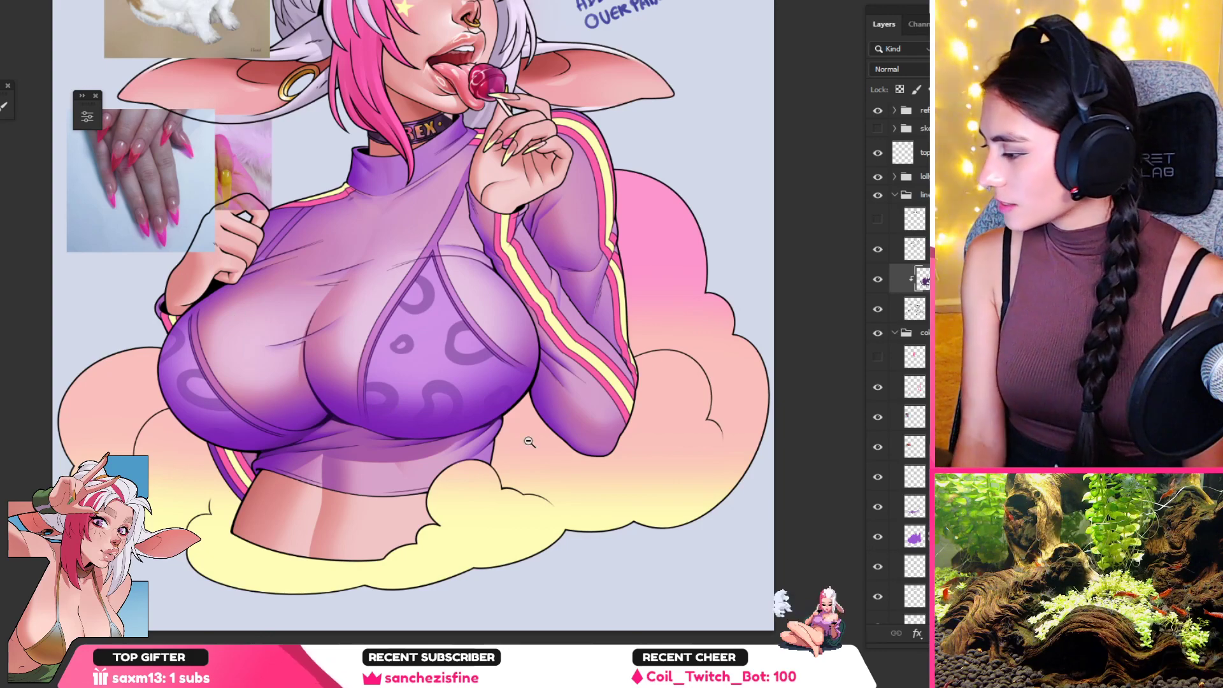
Step: Find the two sleeve-stripe colour layers, place one directly above the other and merge them
{"action": "scroll", "coordinate": [898, 363], "scroll_direction": "down", "scroll_amount": 10}
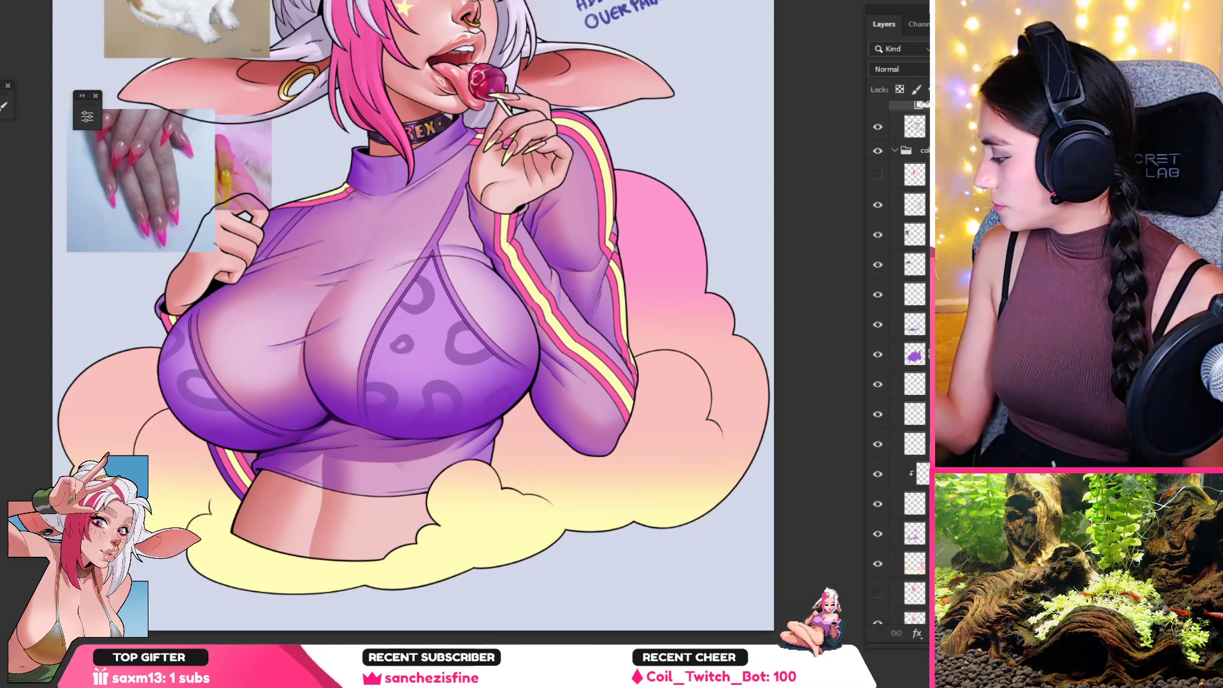
{"action": "scroll", "coordinate": [900, 363], "scroll_direction": "up", "scroll_amount": 2}
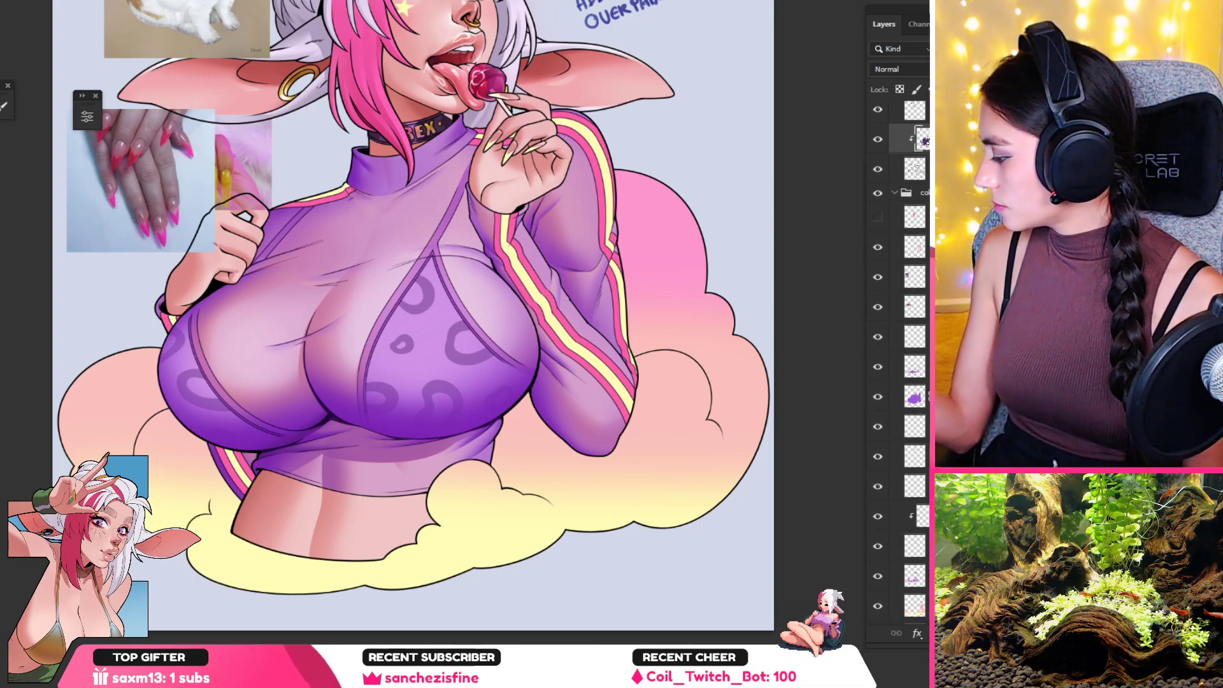
{"action": "left_click", "coordinate": [915, 339]}
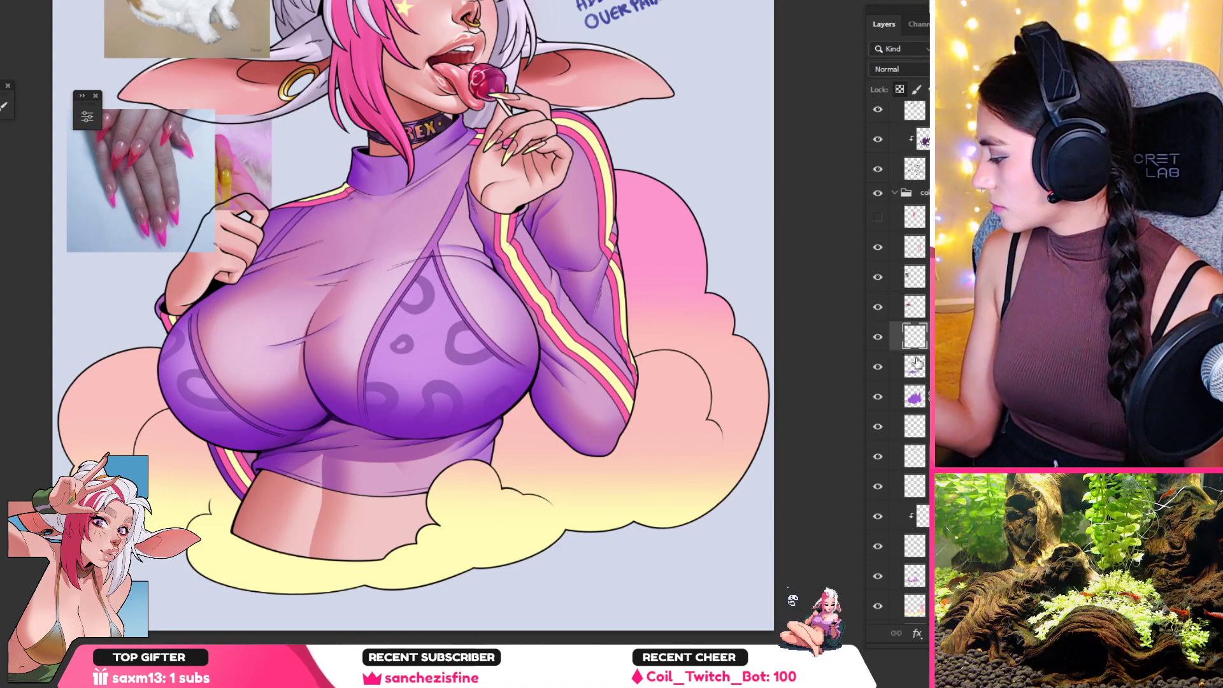
{"action": "left_click", "coordinate": [879, 337]}
{"action": "left_click", "coordinate": [878, 337]}
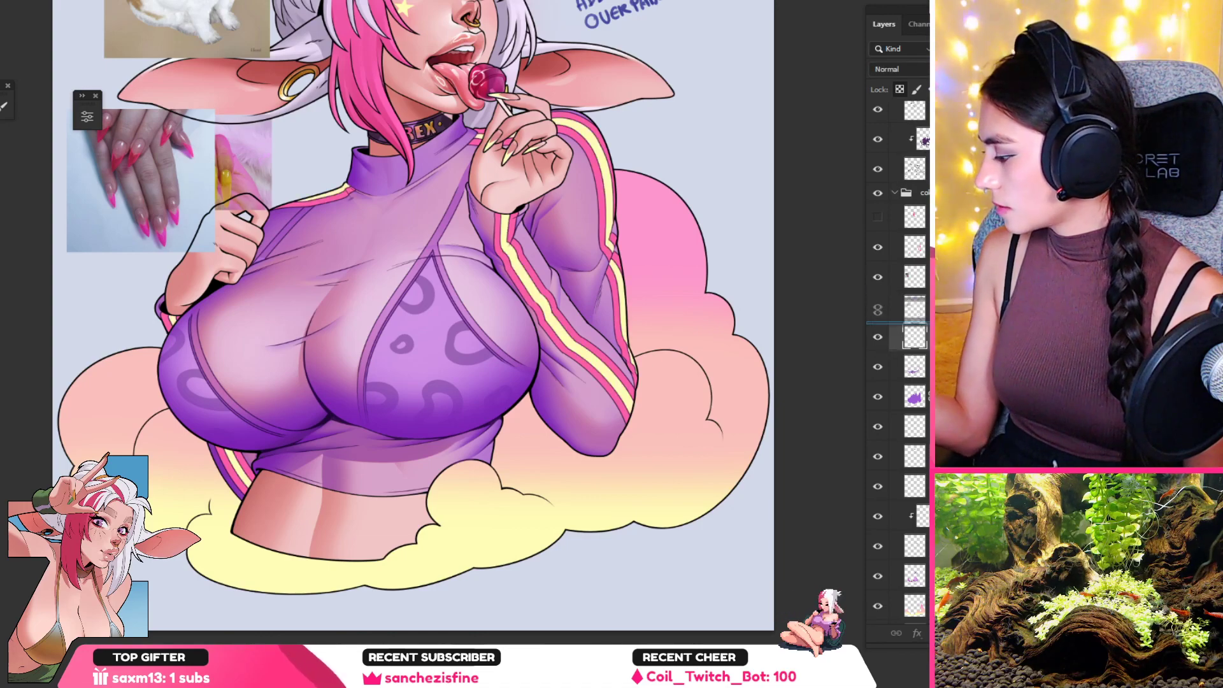
{"action": "left_click_drag", "start_coordinate": [914, 247], "coordinate": [908, 323]}
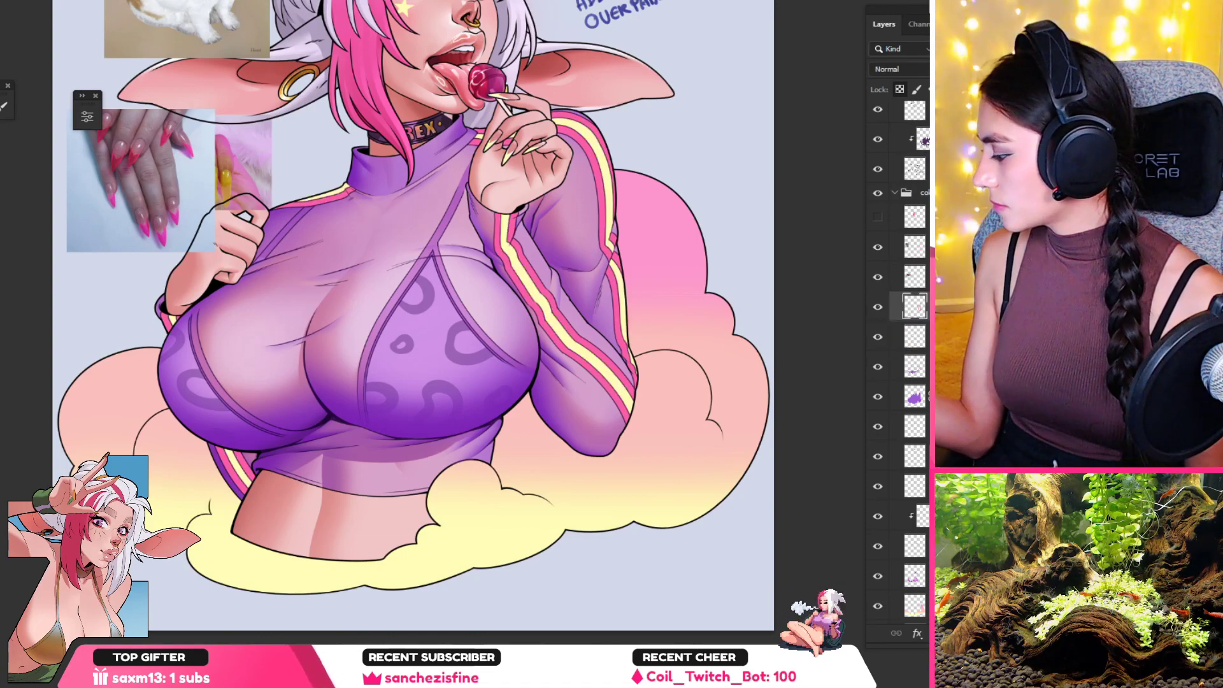
{"action": "key", "text": "ctrl+e"}
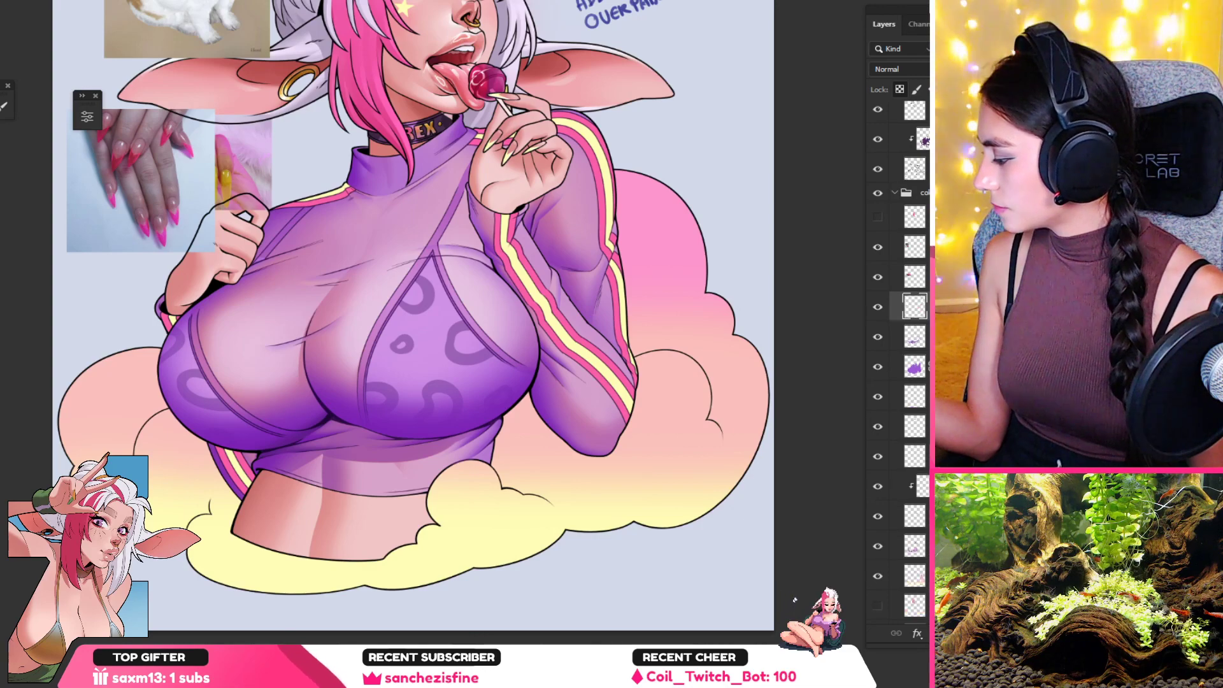
Step: Add a layer clipped to the merged stripe layer, painting the stripes white and those on the fist-side sleeve black
{"action": "left_click", "coordinate": [879, 338]}
{"action": "left_click", "coordinate": [879, 338]}
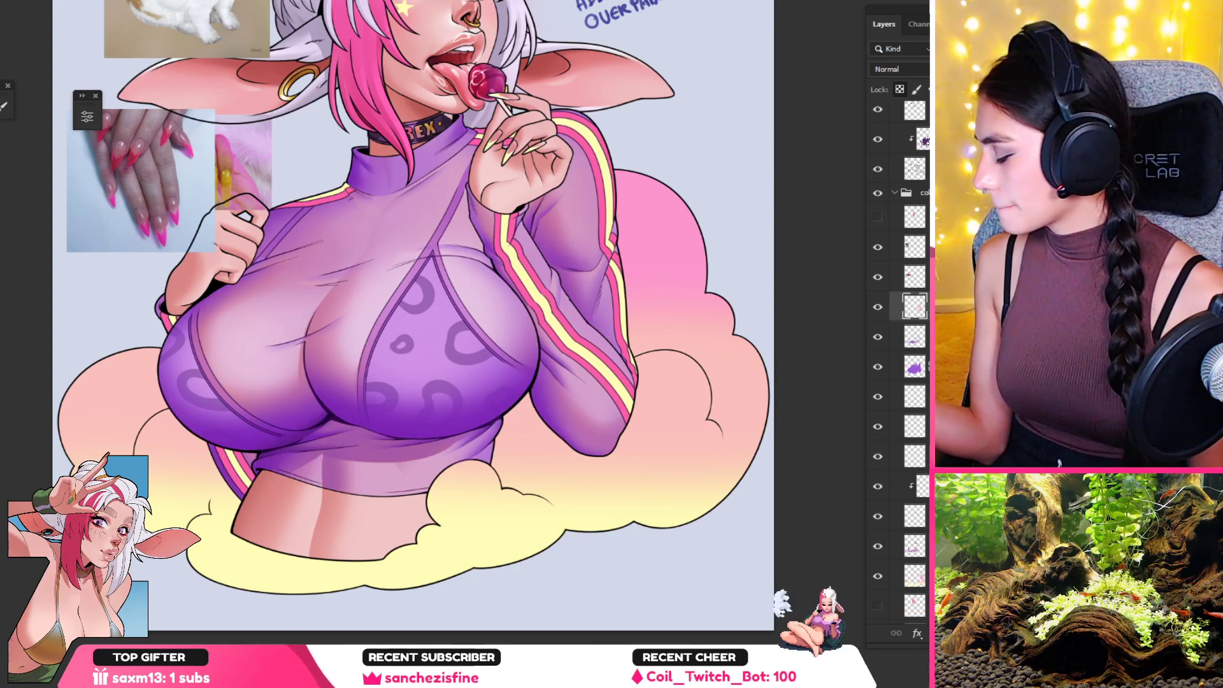
{"action": "key", "text": "ctrl+alt+shift+n"}
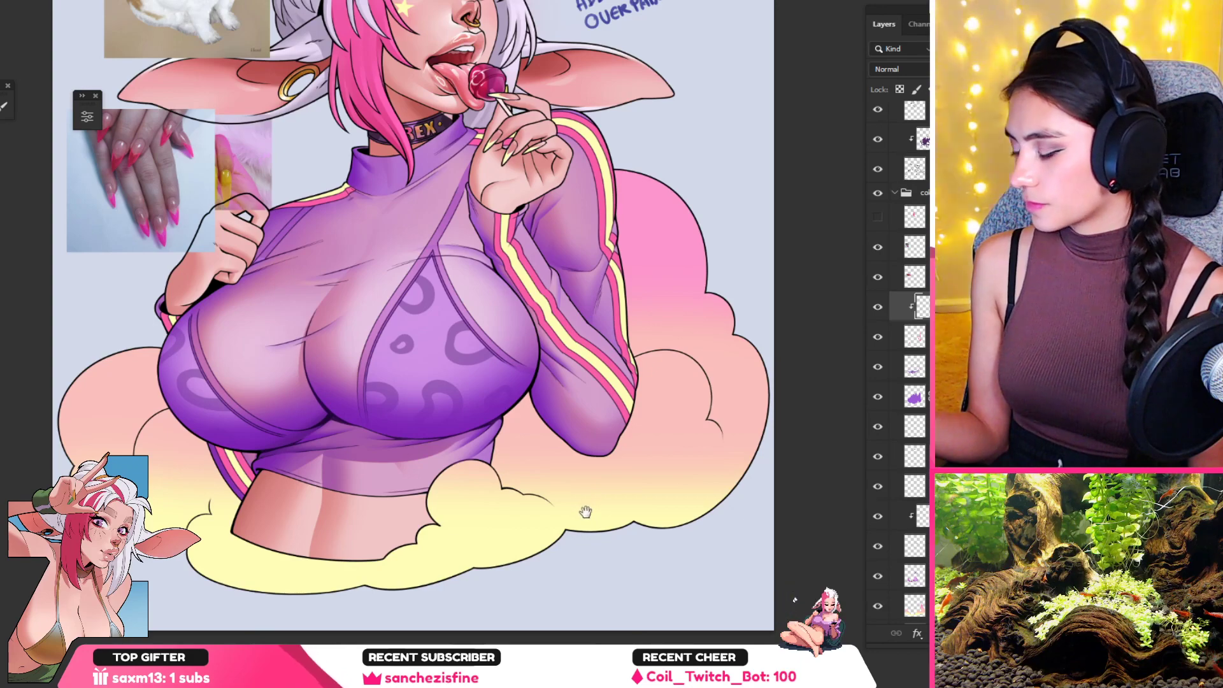
{"action": "left_click_drag", "start_coordinate": [587, 497], "coordinate": [605, 417]}
{"action": "scroll", "coordinate": [605, 416], "scroll_direction": "down", "scroll_amount": 4}
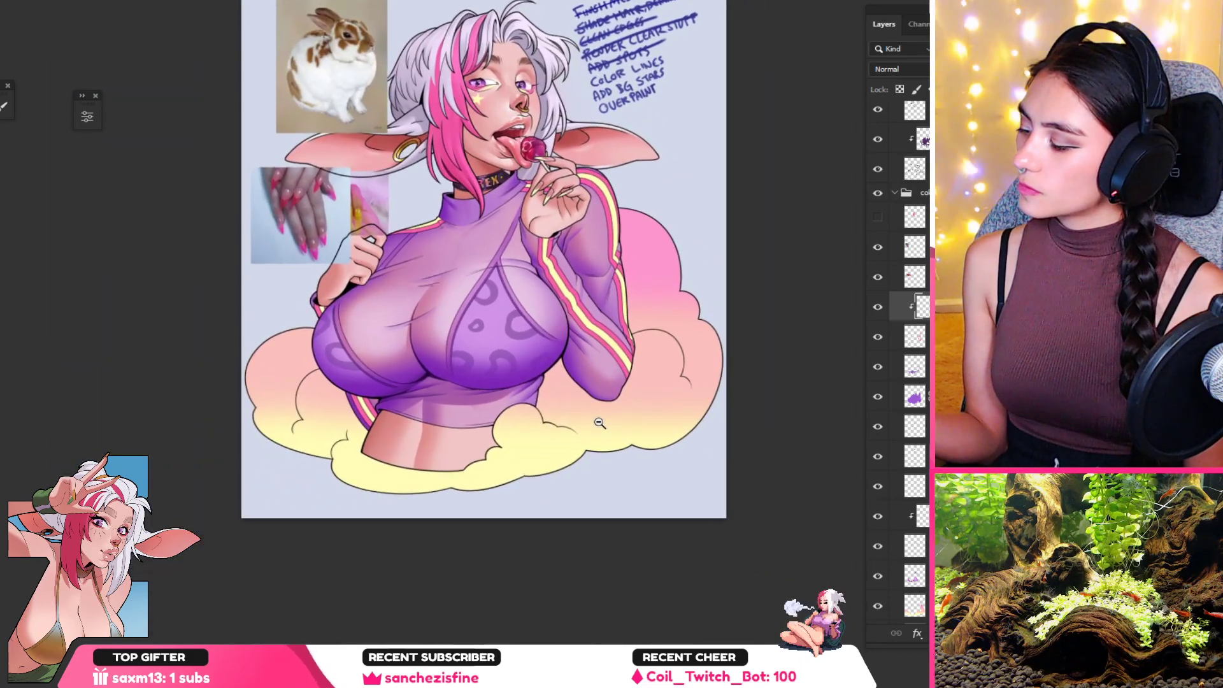
{"action": "scroll", "coordinate": [602, 423], "scroll_direction": "up", "scroll_amount": 3}
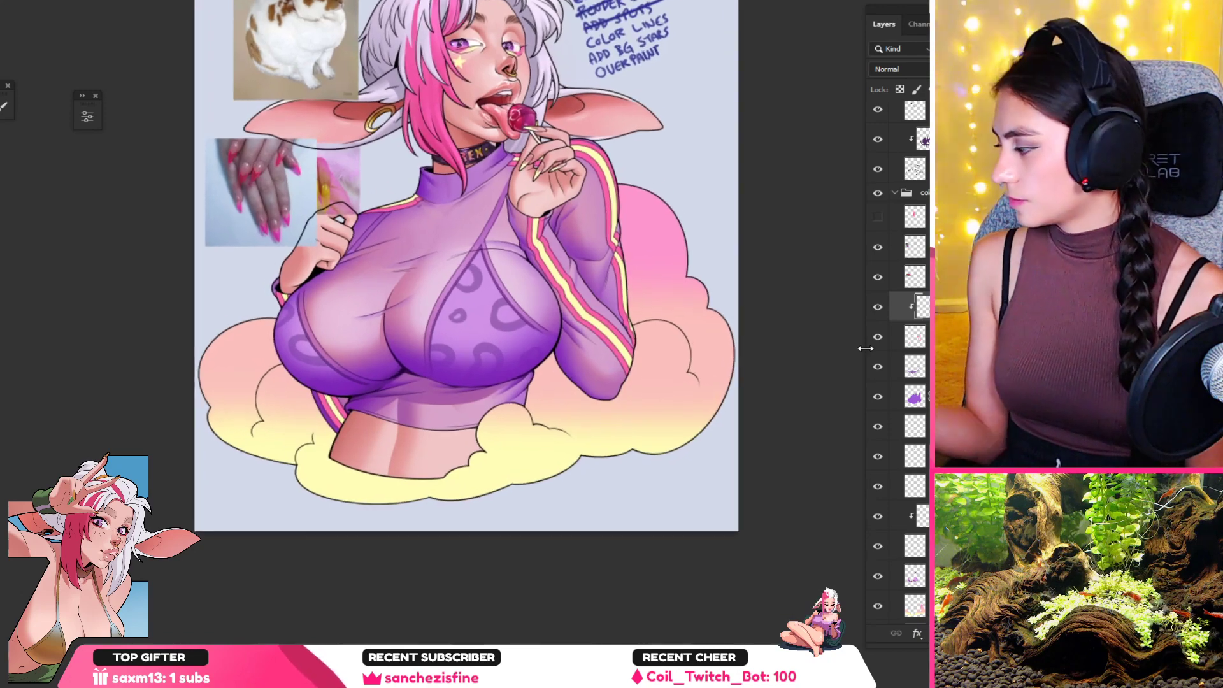
{"action": "right_click", "coordinate": [716, 302]}
{"action": "mouse_move", "coordinate": [522, 467]}
{"action": "left_mouse_down"}
{"action": "mouse_move", "coordinate": [506, 470]}
{"action": "mouse_move", "coordinate": [306, 344]}
{"action": "mouse_move", "coordinate": [619, 220]}
{"action": "mouse_move", "coordinate": [598, 332]}
{"action": "left_mouse_up"}
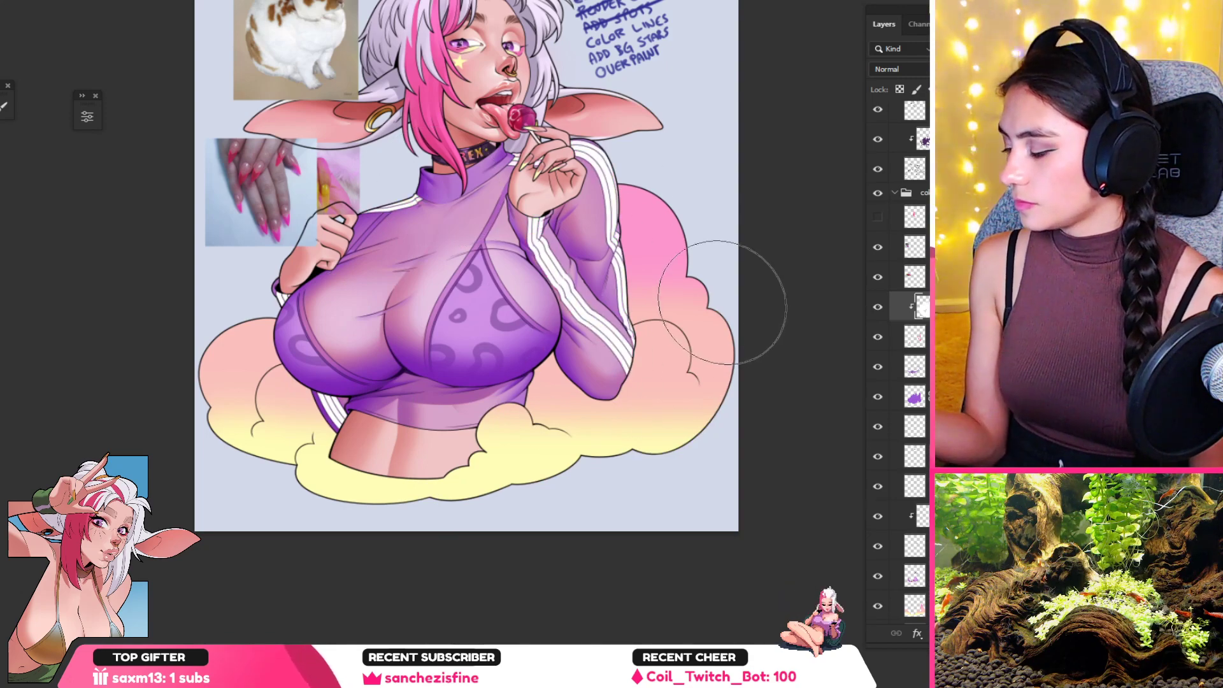
{"action": "key", "text": "alt"}
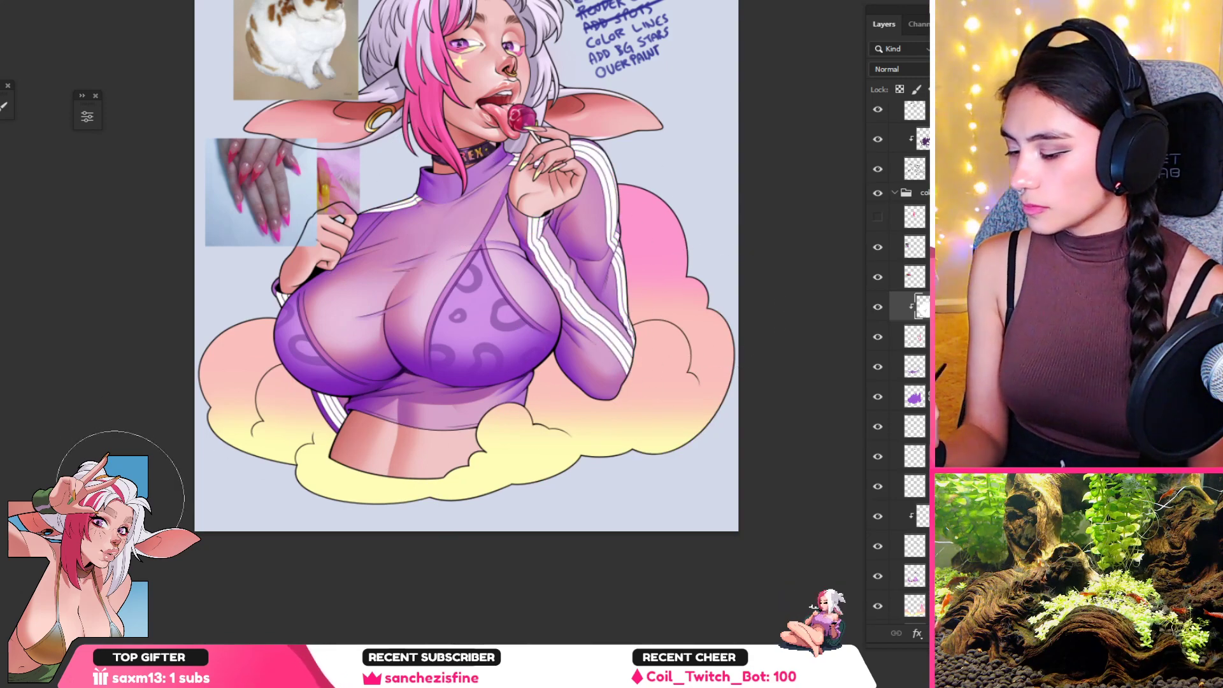
{"action": "left_click_drag", "start_coordinate": [269, 321], "coordinate": [410, 488]}
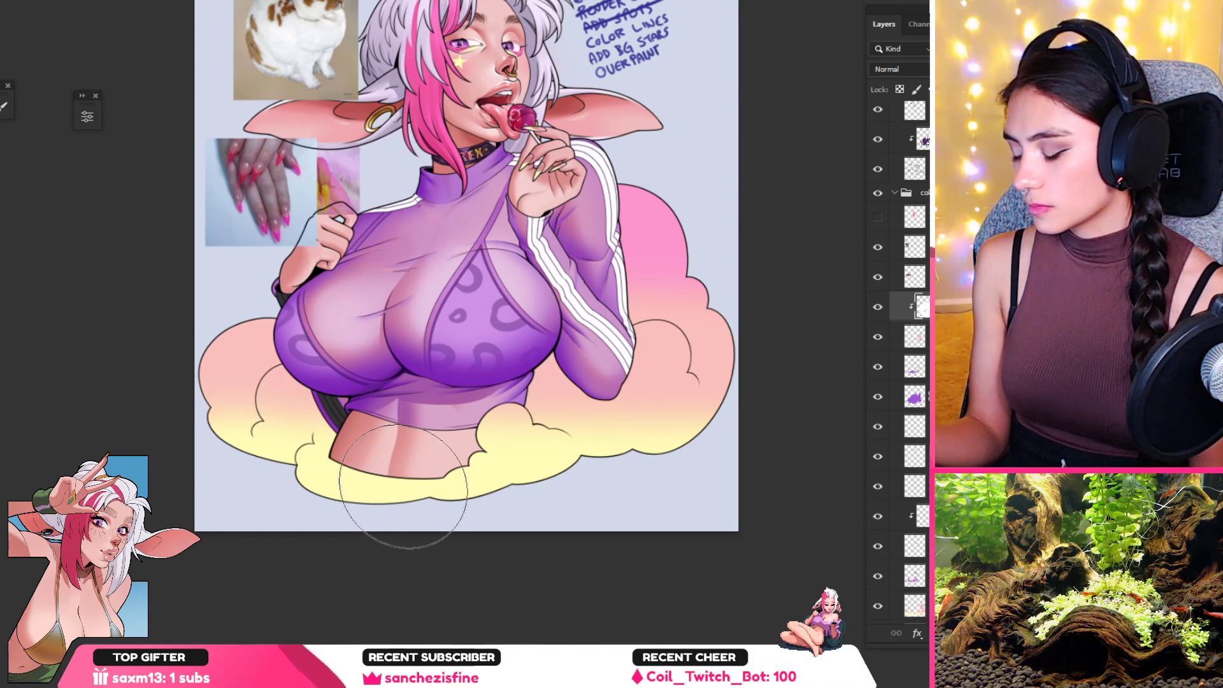
Step: Switch to the soft round brush with 0% hardness, reduce its size and shade the dark stripes on the fist-side sleeve
{"action": "right_click", "coordinate": [358, 392]}
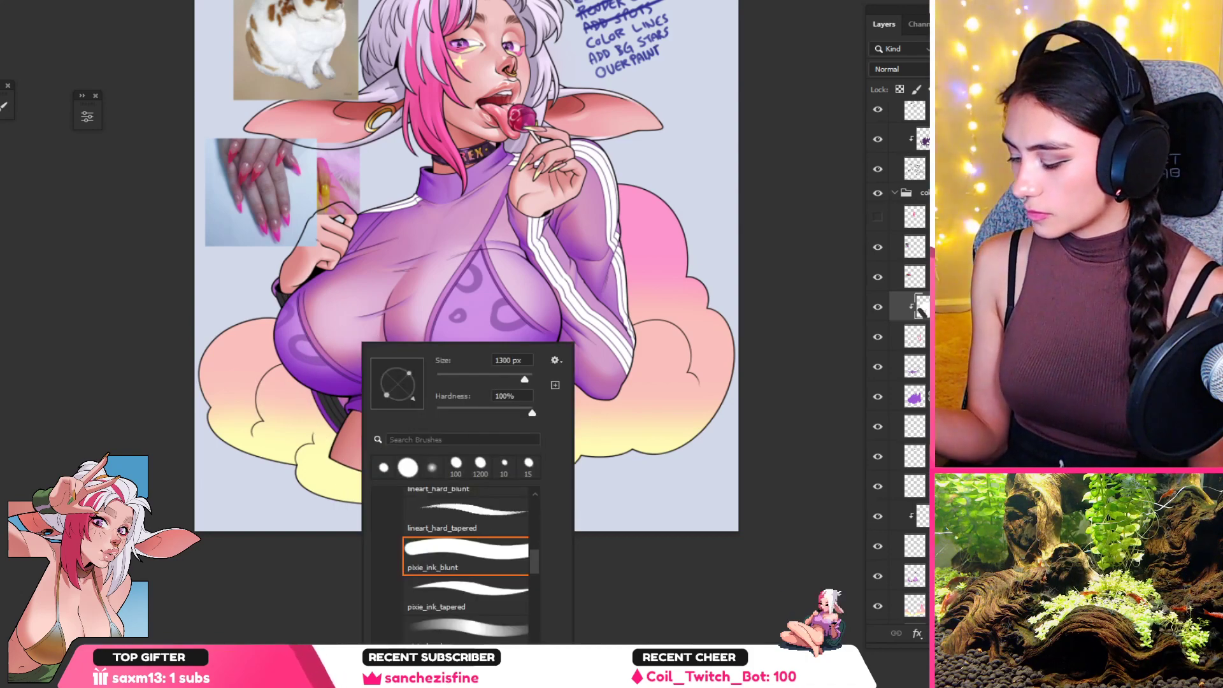
{"action": "left_click", "coordinate": [432, 467]}
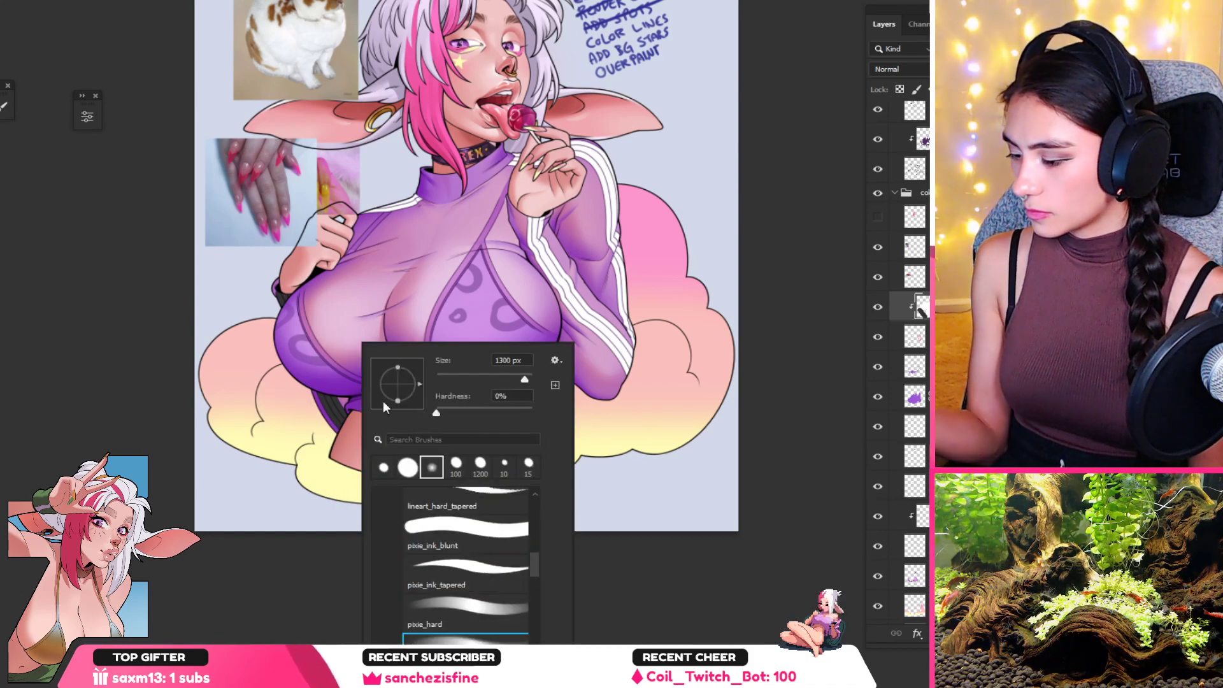
{"action": "left_click", "coordinate": [293, 275]}
{"action": "key", "text": "bracketleft"}
{"action": "key", "text": "bracketleft"}
{"action": "key", "text": "bracketleft"}
{"action": "key", "text": "bracketleft"}
{"action": "key", "text": "bracketleft"}
{"action": "key", "text": "bracketleft"}
{"action": "key", "text": "bracketleft"}
{"action": "key", "text": "bracketleft"}
{"action": "key", "text": "bracketleft"}
{"action": "key", "text": "bracketleft"}
{"action": "key", "text": "bracketleft"}
{"action": "key", "text": "bracketleft"}
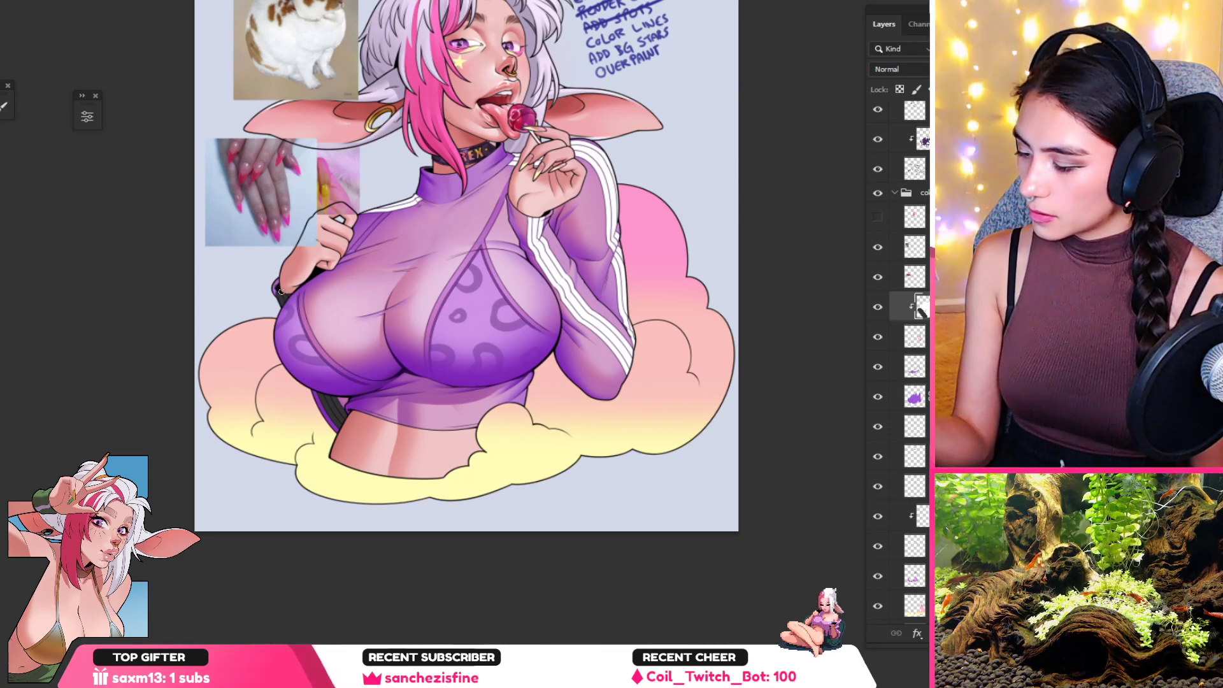
{"action": "mouse_move", "coordinate": [323, 452]}
{"action": "left_mouse_down"}
{"action": "mouse_move", "coordinate": [629, 615]}
{"action": "mouse_move", "coordinate": [691, 615]}
{"action": "left_mouse_up"}
{"action": "left_click_drag", "start_coordinate": [693, 613], "coordinate": [544, 228]}
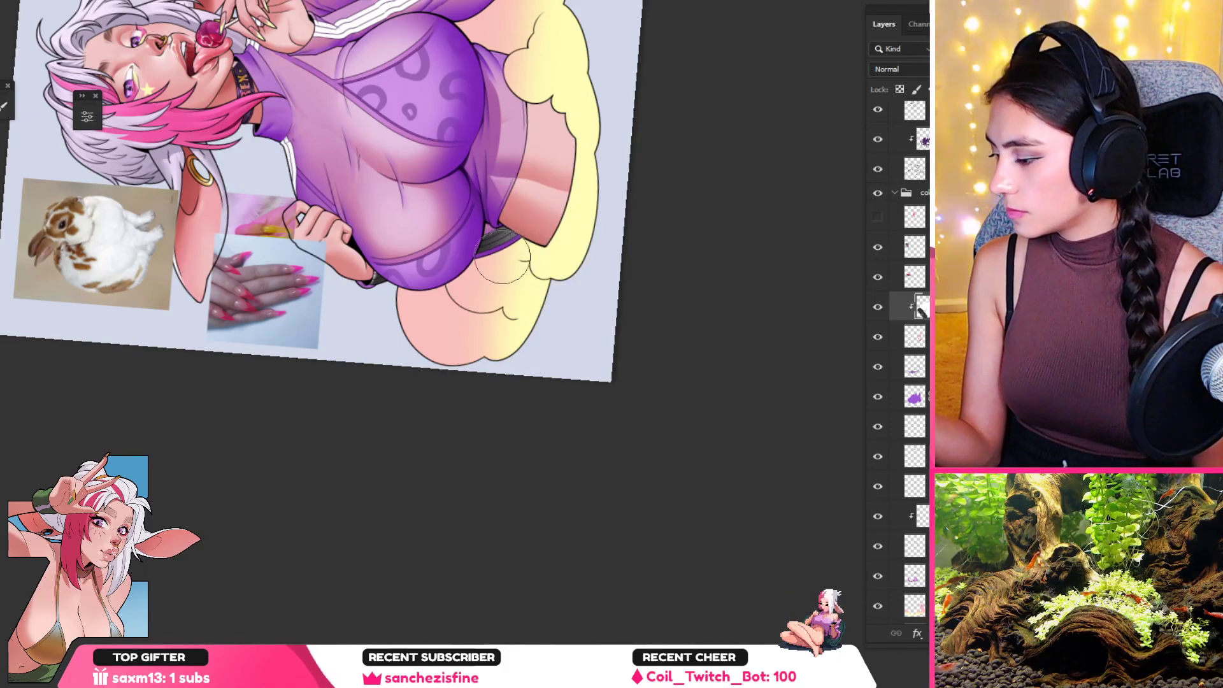
{"action": "left_click_drag", "start_coordinate": [574, 236], "coordinate": [594, 441]}
{"action": "mouse_move", "coordinate": [715, 271]}
{"action": "left_mouse_down"}
{"action": "mouse_move", "coordinate": [724, 284]}
{"action": "mouse_move", "coordinate": [669, 428]}
{"action": "left_mouse_up"}
{"action": "left_click_drag", "start_coordinate": [662, 383], "coordinate": [515, 421]}
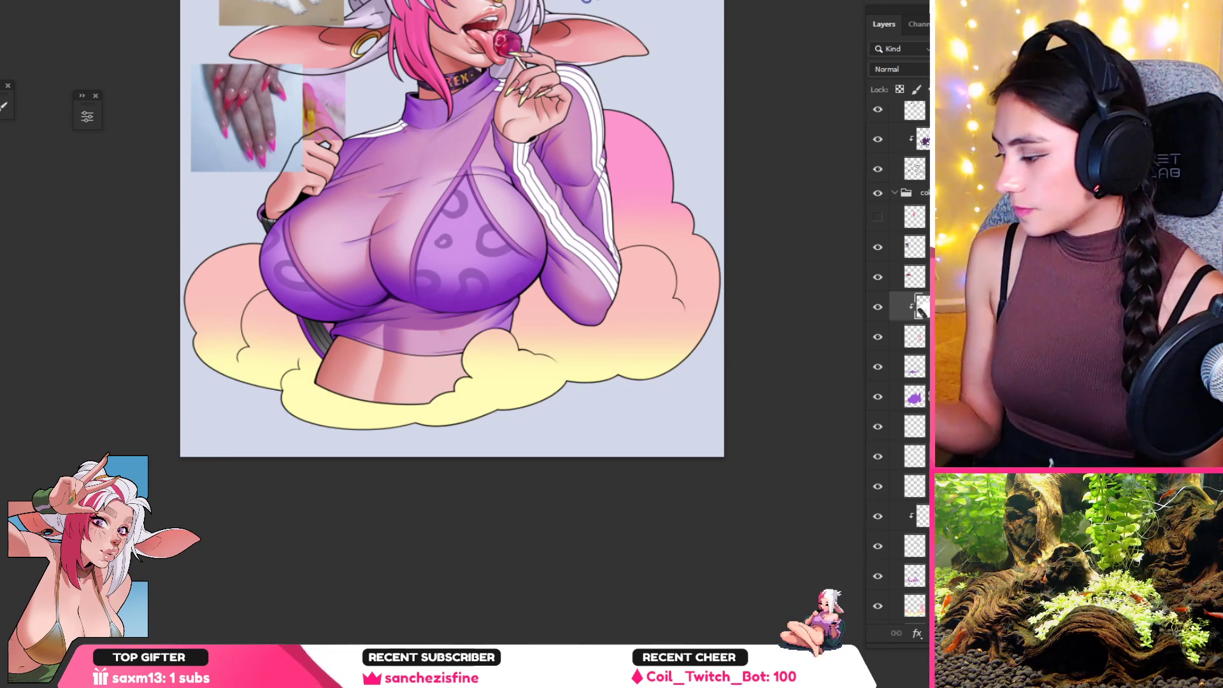
Step: Select the cuff section of the white stripes just below the raised hand, shade it soft grey and deselect
{"action": "left_click", "coordinate": [564, 302], "text": "alt"}
{"action": "left_click", "coordinate": [534, 201], "text": "ctrl"}
{"action": "left_click", "coordinate": [533, 201], "text": "ctrl"}
{"action": "left_click", "coordinate": [534, 201], "text": "ctrl"}
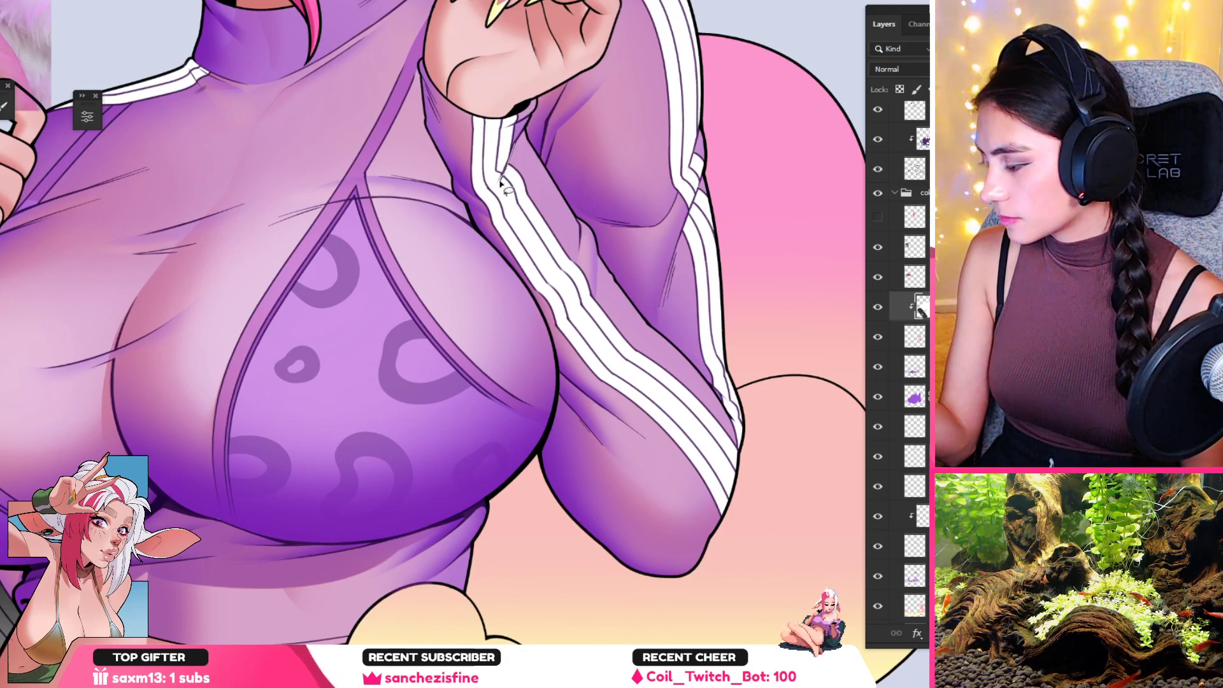
{"action": "mouse_move", "coordinate": [432, 164]}
{"action": "left_mouse_down"}
{"action": "mouse_move", "coordinate": [555, 64]}
{"action": "mouse_move", "coordinate": [490, 184]}
{"action": "left_mouse_up"}
{"action": "key", "text": "b"}
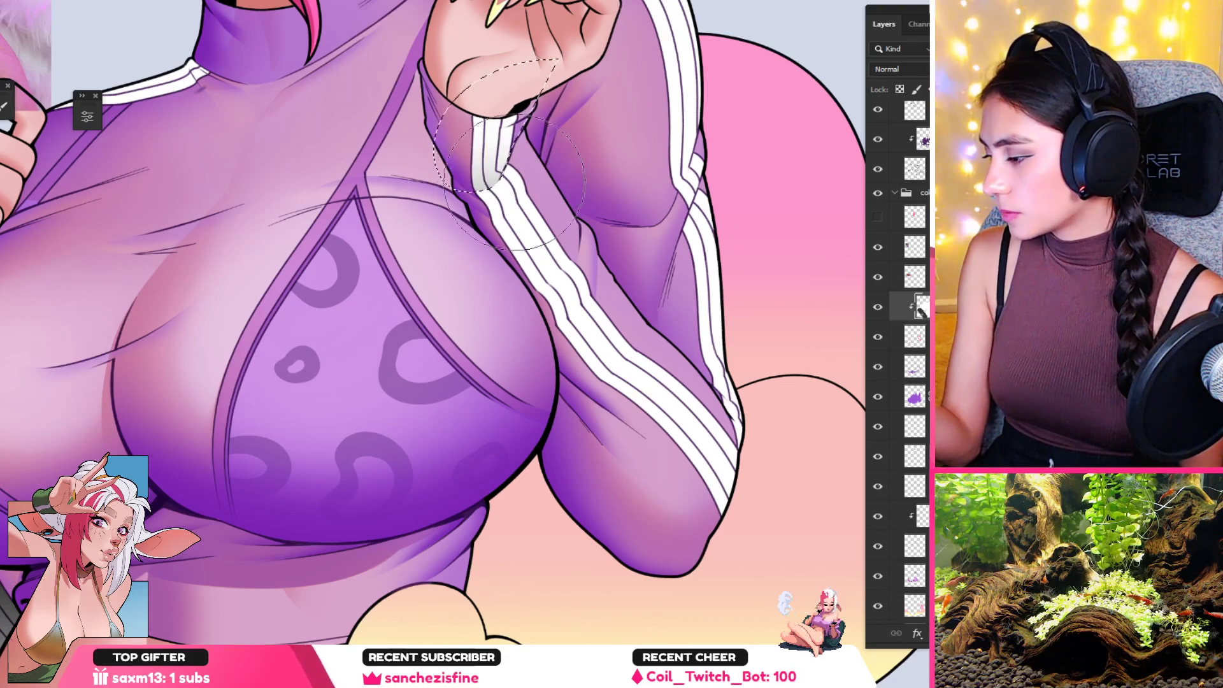
{"action": "left_click_drag", "start_coordinate": [523, 210], "coordinate": [480, 247]}
{"action": "key", "text": "ctrl+d"}
Step: Select the fold where the white stripes meet the shaded cuff section below the raised hand and paint it dark grey
{"action": "left_click_drag", "start_coordinate": [532, 159], "coordinate": [500, 159]}
{"action": "key", "text": "r"}
{"action": "mouse_move", "coordinate": [504, 157]}
{"action": "left_mouse_down"}
{"action": "mouse_move", "coordinate": [479, 169]}
{"action": "mouse_move", "coordinate": [385, 375]}
{"action": "mouse_move", "coordinate": [486, 260]}
{"action": "mouse_move", "coordinate": [538, 261]}
{"action": "left_mouse_up"}
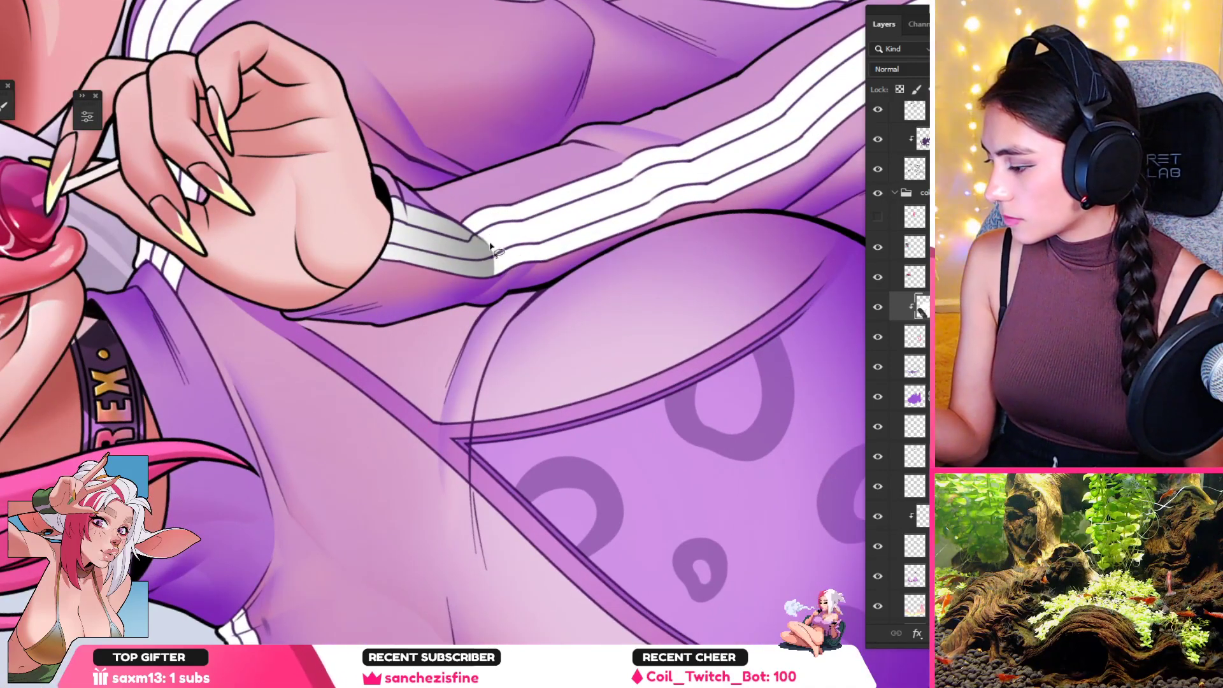
{"action": "mouse_move", "coordinate": [482, 237]}
{"action": "left_mouse_down"}
{"action": "mouse_move", "coordinate": [511, 260]}
{"action": "mouse_move", "coordinate": [492, 278]}
{"action": "left_mouse_up"}
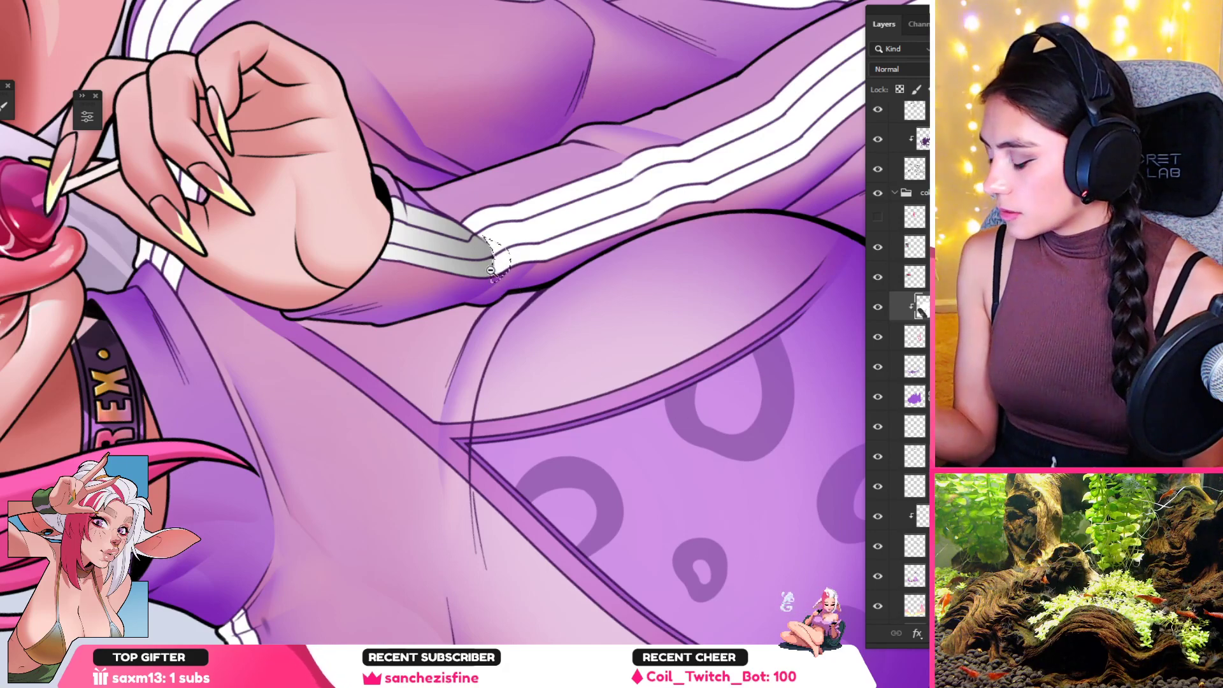
{"action": "scroll", "coordinate": [492, 251], "scroll_direction": "up", "scroll_amount": 3}
{"action": "scroll", "coordinate": [496, 218], "scroll_direction": "down", "scroll_amount": 4}
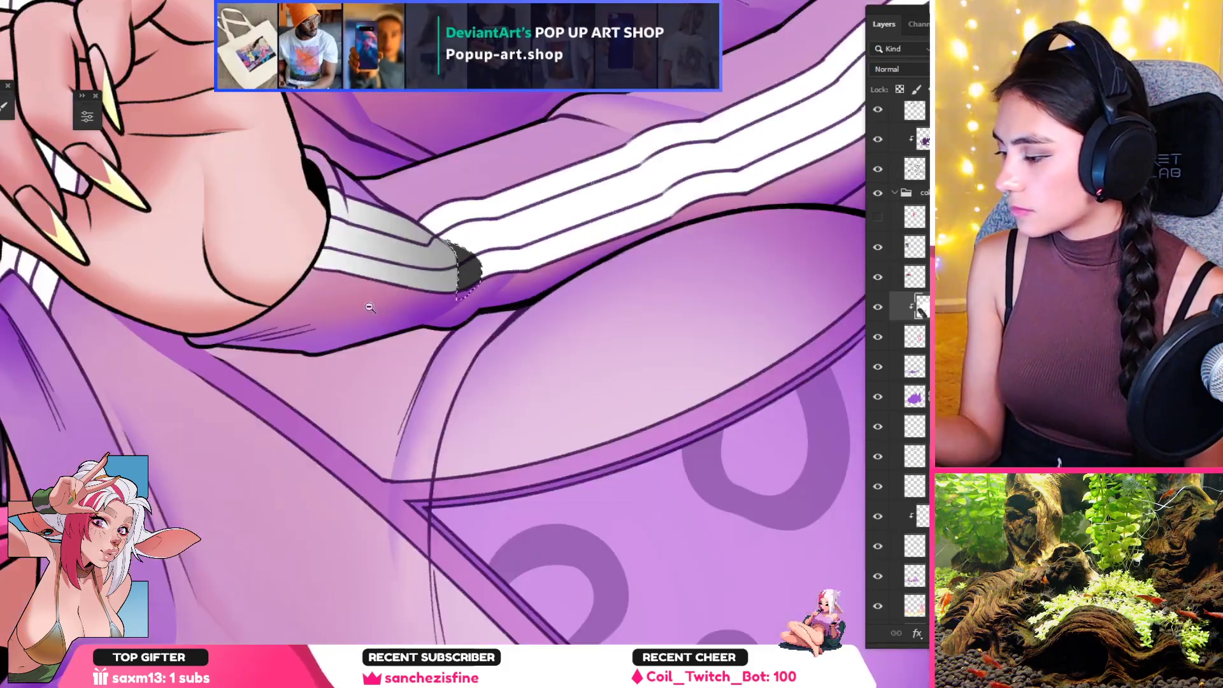
Step: Extend the dark fold shadow along the cuff's edge across the white stripes using a second freehand selection, and deselect
{"action": "key", "text": "r"}
{"action": "left_click_drag", "start_coordinate": [382, 441], "coordinate": [576, 510]}
{"action": "left_click_drag", "start_coordinate": [576, 344], "coordinate": [581, 191]}
{"action": "left_click_drag", "start_coordinate": [451, 278], "coordinate": [526, 279]}
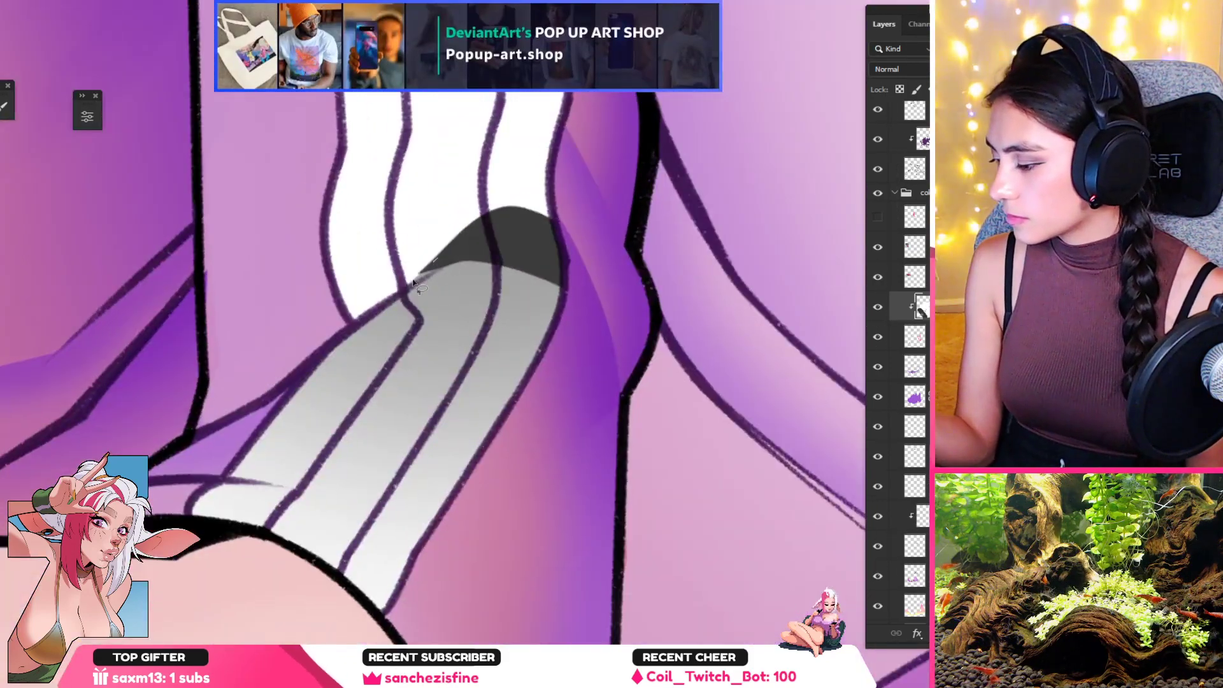
{"action": "left_click_drag", "start_coordinate": [408, 286], "coordinate": [481, 251]}
{"action": "key", "text": "b"}
{"action": "key", "text": "ctrl+d"}
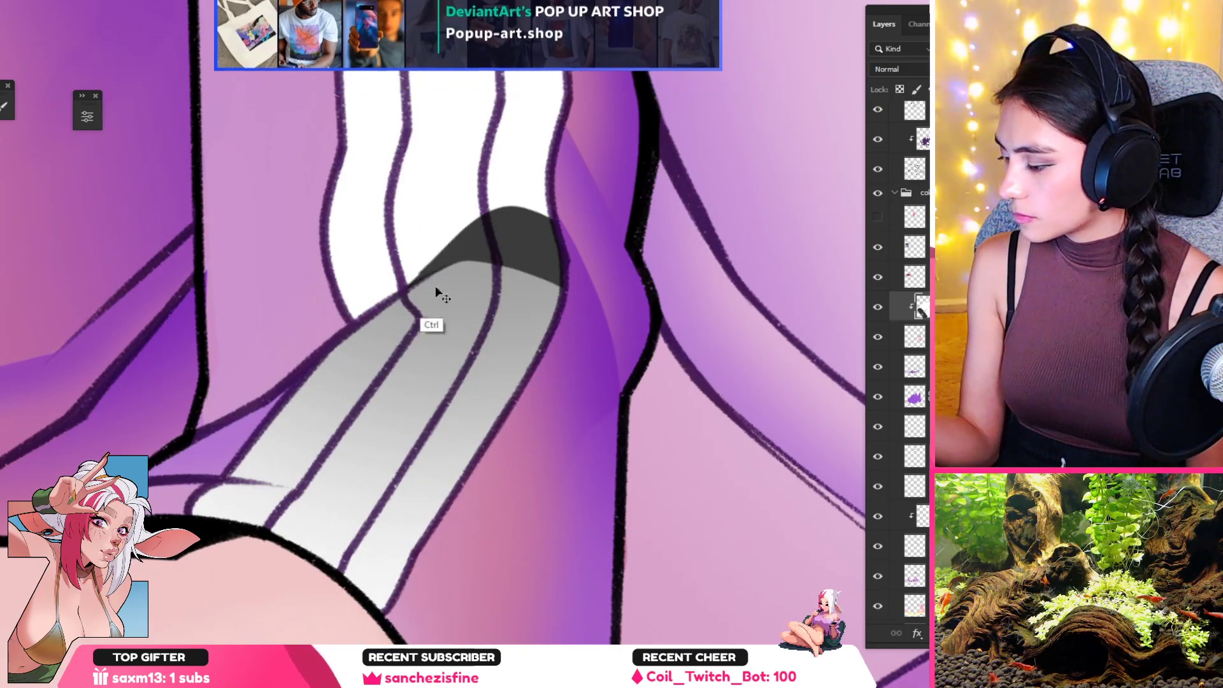
Step: Select the dark fold patch with a smaller brush ready, soften it into a gradient that blends with the cuff shading, and deselect
{"action": "key", "text": "["}
{"action": "key", "text": "["}
{"action": "key", "text": "["}
{"action": "key", "text": "["}
{"action": "key", "text": "["}
{"action": "key", "text": "["}
{"action": "key", "text": "["}
{"action": "key", "text": "["}
{"action": "key", "text": "["}
{"action": "key", "text": "["}
{"action": "key", "text": "["}
{"action": "key", "text": "["}
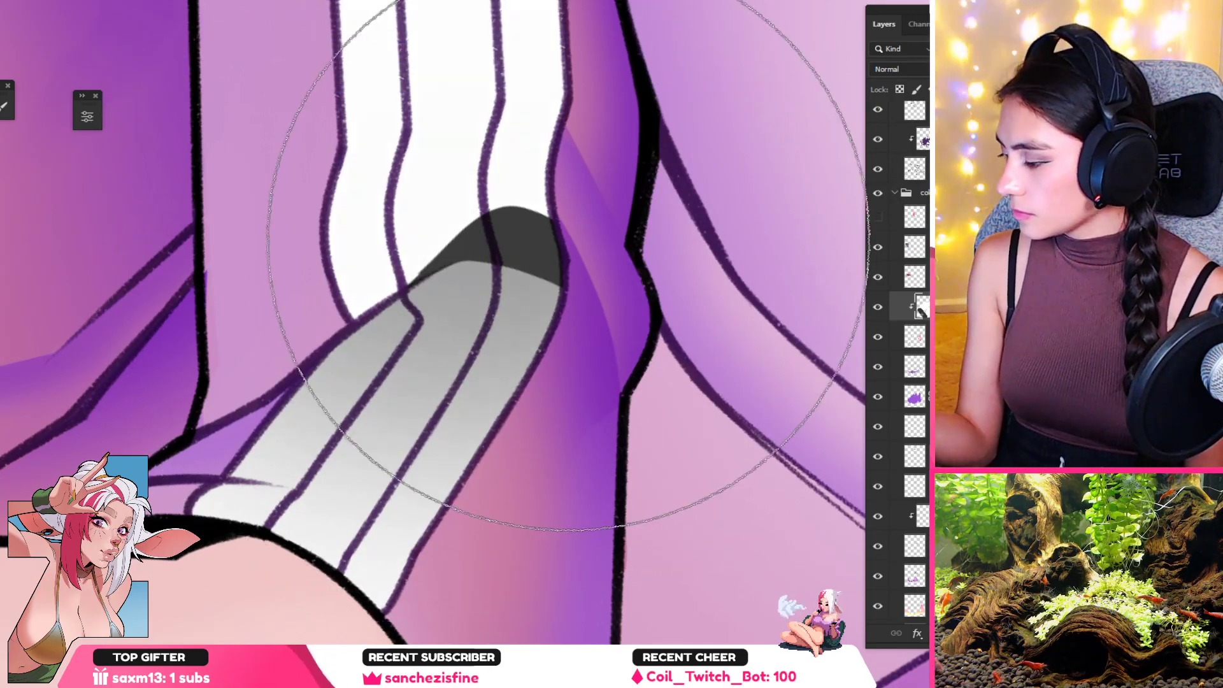
{"action": "left_click_drag", "start_coordinate": [549, 240], "coordinate": [494, 241]}
{"action": "key", "text": "b"}
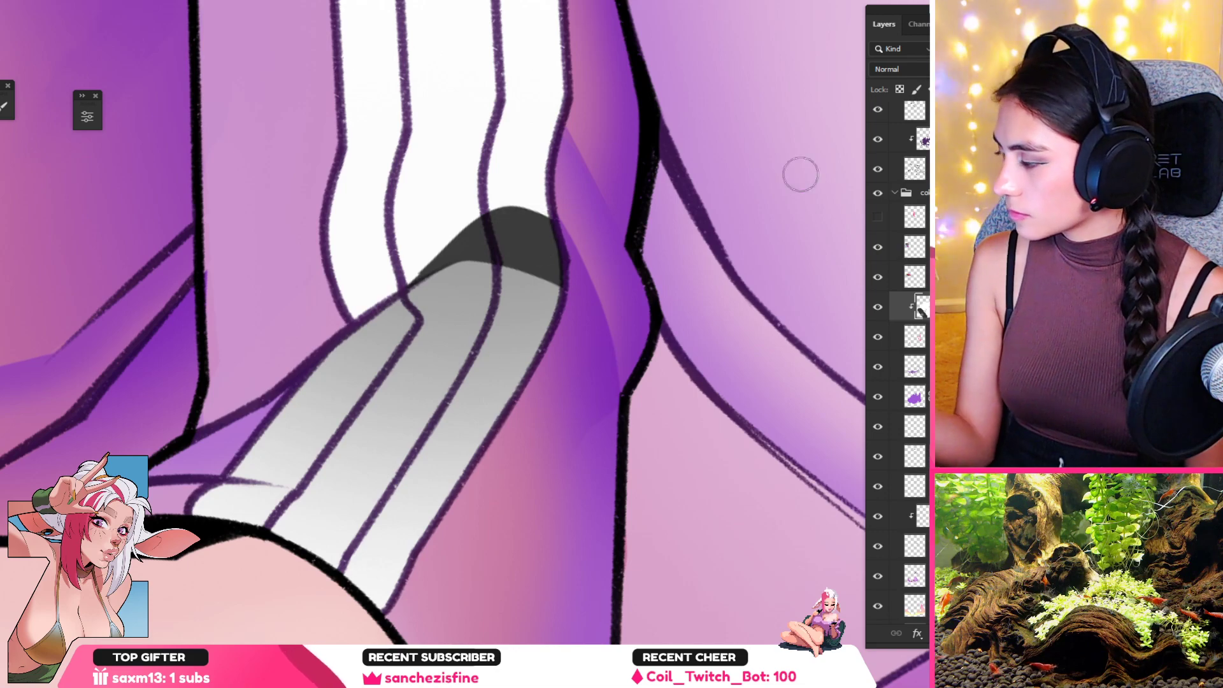
{"action": "mouse_move", "coordinate": [408, 288]}
{"action": "left_mouse_down"}
{"action": "mouse_move", "coordinate": [512, 199]}
{"action": "mouse_move", "coordinate": [572, 285]}
{"action": "left_mouse_up"}
{"action": "key", "text": "b"}
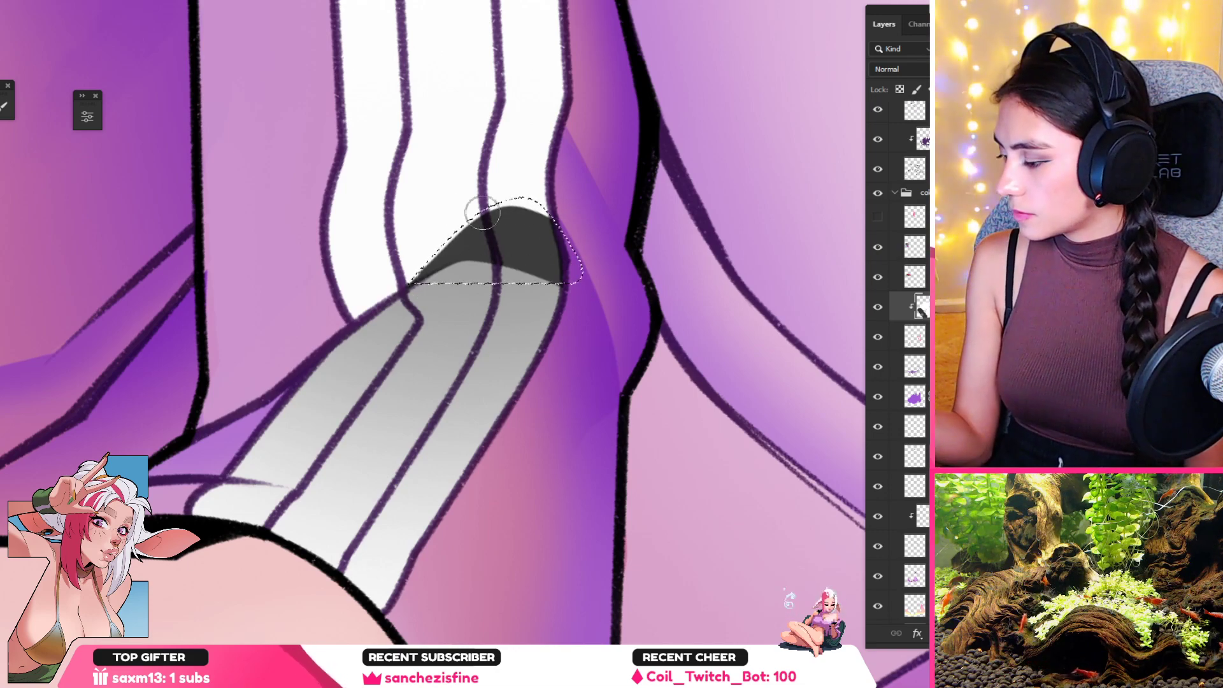
{"action": "left_click_drag", "start_coordinate": [411, 249], "coordinate": [587, 210]}
{"action": "mouse_move", "coordinate": [428, 246]}
{"action": "left_mouse_down"}
{"action": "mouse_move", "coordinate": [464, 224]}
{"action": "mouse_move", "coordinate": [590, 218]}
{"action": "mouse_move", "coordinate": [510, 217]}
{"action": "mouse_move", "coordinate": [472, 383]}
{"action": "mouse_move", "coordinate": [510, 420]}
{"action": "left_mouse_up"}
{"action": "key", "text": "ctrl+d"}
Step: Select a crescent-shaped fold on the white stripes just beyond the dark shadow, shade its outer edge soft grey and deselect
{"action": "left_click_drag", "start_coordinate": [582, 402], "coordinate": [592, 161]}
{"action": "left_click_drag", "start_coordinate": [474, 206], "coordinate": [548, 204]}
{"action": "key", "text": "l"}
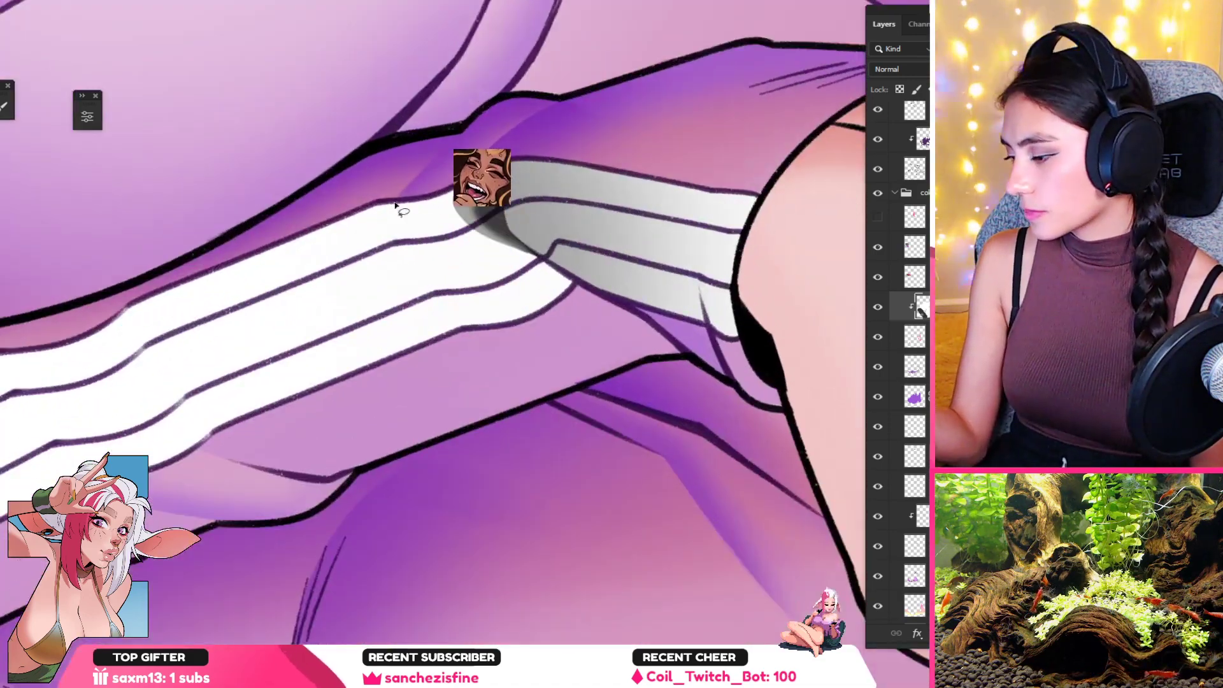
{"action": "mouse_move", "coordinate": [397, 198]}
{"action": "left_mouse_down"}
{"action": "mouse_move", "coordinate": [397, 298]}
{"action": "mouse_move", "coordinate": [399, 208]}
{"action": "mouse_move", "coordinate": [409, 293]}
{"action": "mouse_move", "coordinate": [453, 316]}
{"action": "mouse_move", "coordinate": [421, 154]}
{"action": "left_mouse_up"}
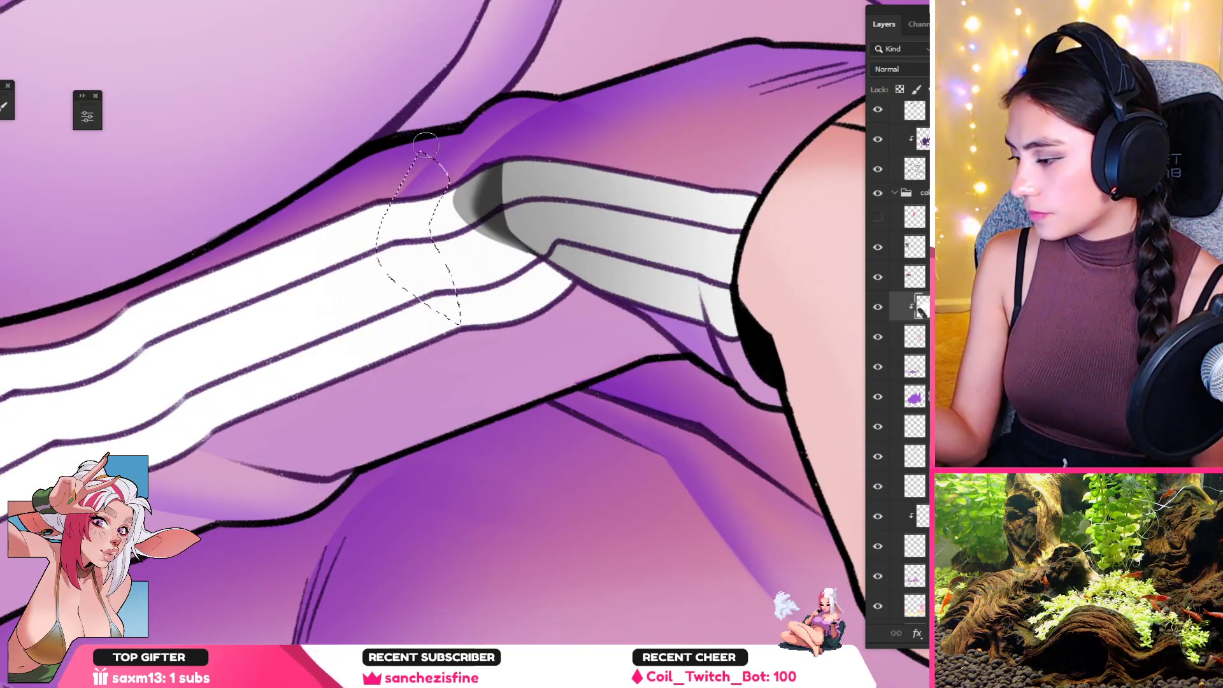
{"action": "key", "text": "b"}
{"action": "left_click_drag", "start_coordinate": [386, 198], "coordinate": [390, 203]}
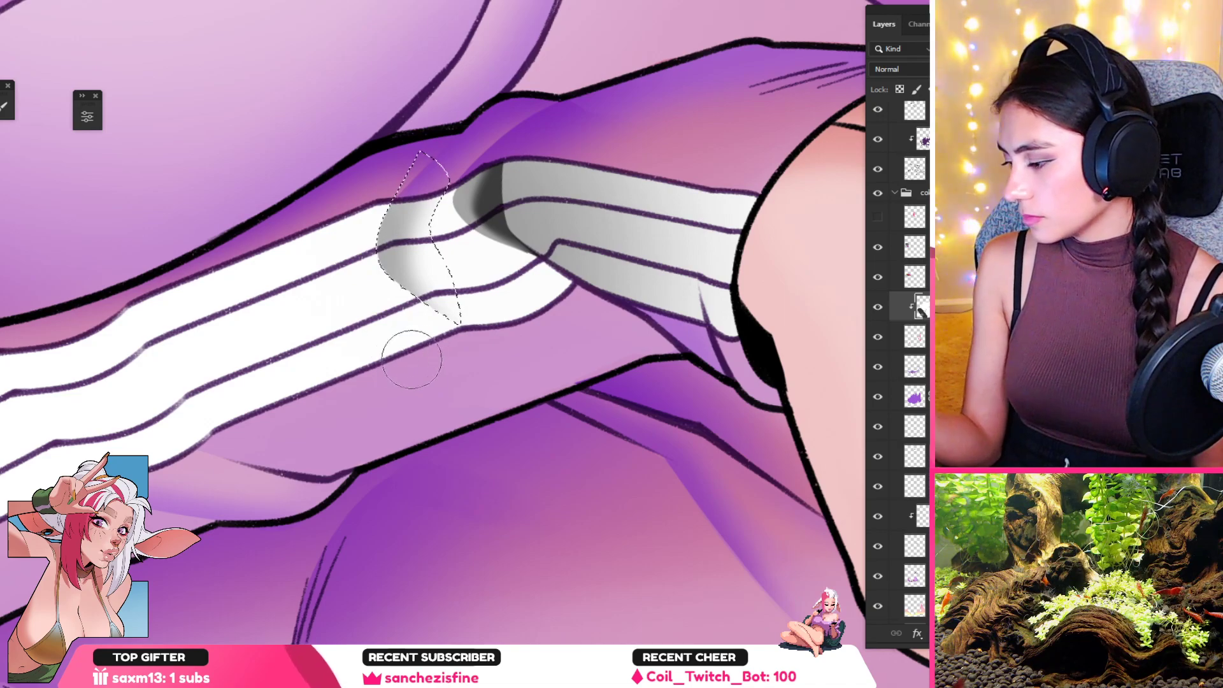
{"action": "key", "text": "ctrl+d"}
Step: Touch up the grey shading between the dark cuff shadow and the crescent fold with small brush strokes
{"action": "left_click_drag", "start_coordinate": [483, 287], "coordinate": [408, 318]}
{"action": "mouse_move", "coordinate": [450, 389]}
{"action": "left_mouse_down"}
{"action": "mouse_move", "coordinate": [543, 497]}
{"action": "mouse_move", "coordinate": [573, 467]}
{"action": "mouse_move", "coordinate": [581, 280]}
{"action": "left_mouse_up"}
{"action": "left_click_drag", "start_coordinate": [470, 225], "coordinate": [529, 229]}
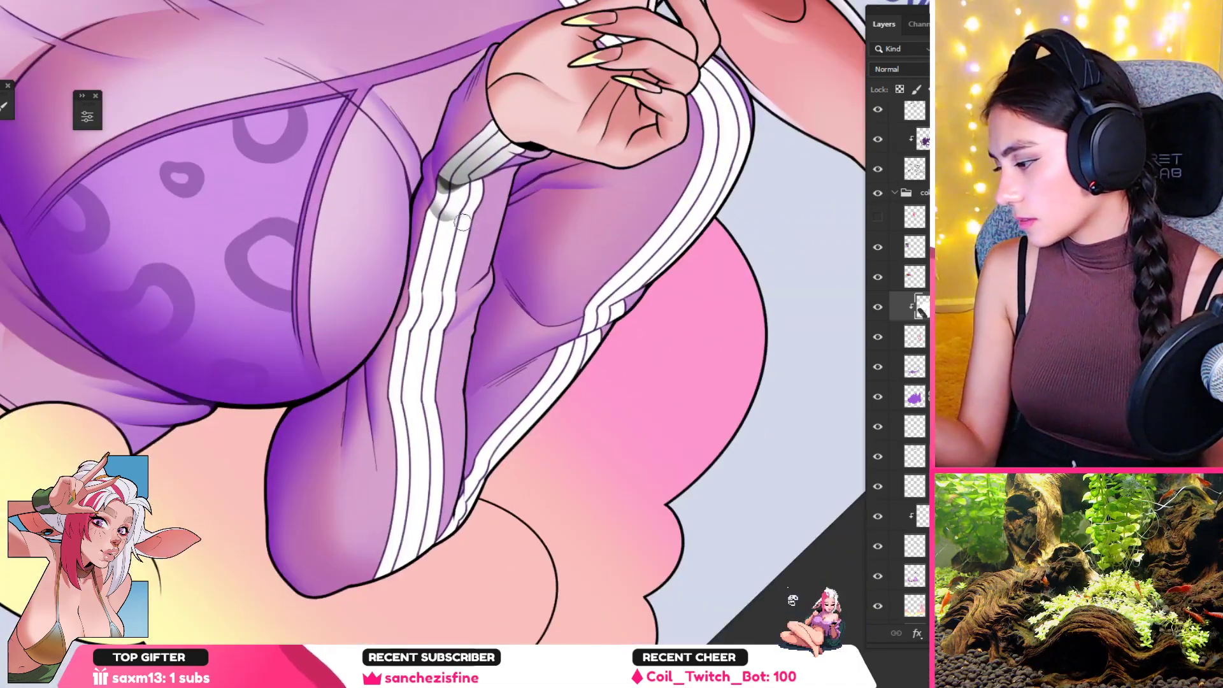
{"action": "scroll", "coordinate": [484, 195], "scroll_direction": "up", "scroll_amount": 2}
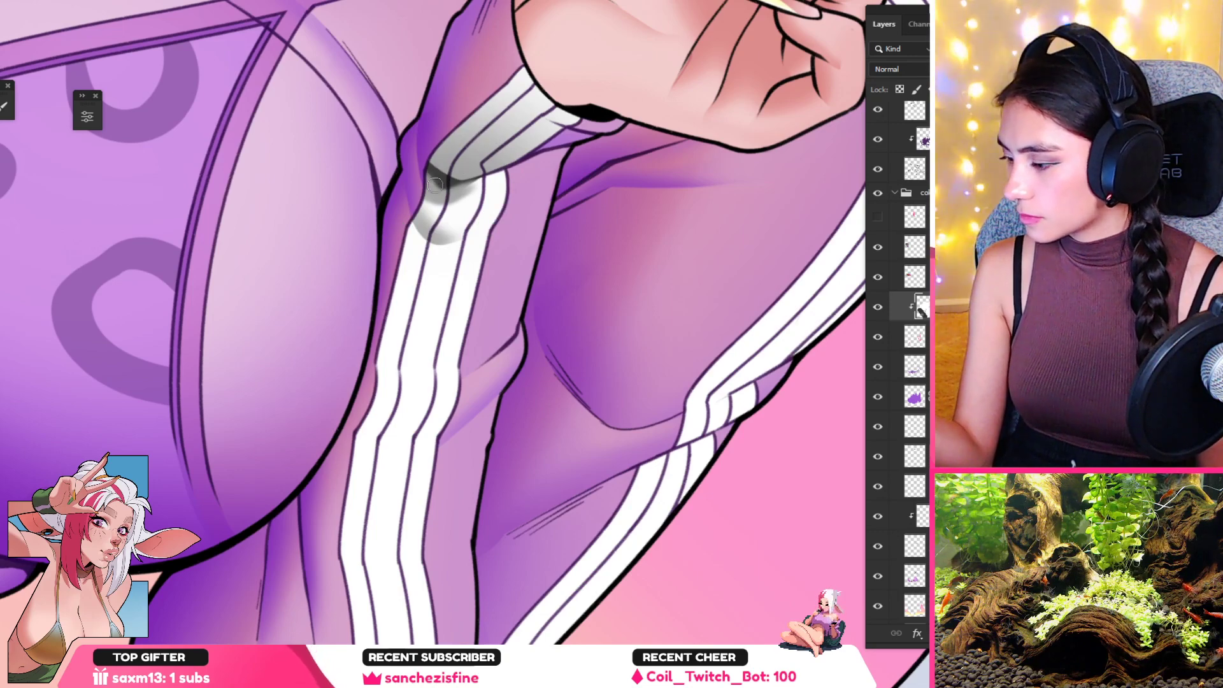
{"action": "left_click_drag", "start_coordinate": [437, 184], "coordinate": [461, 185]}
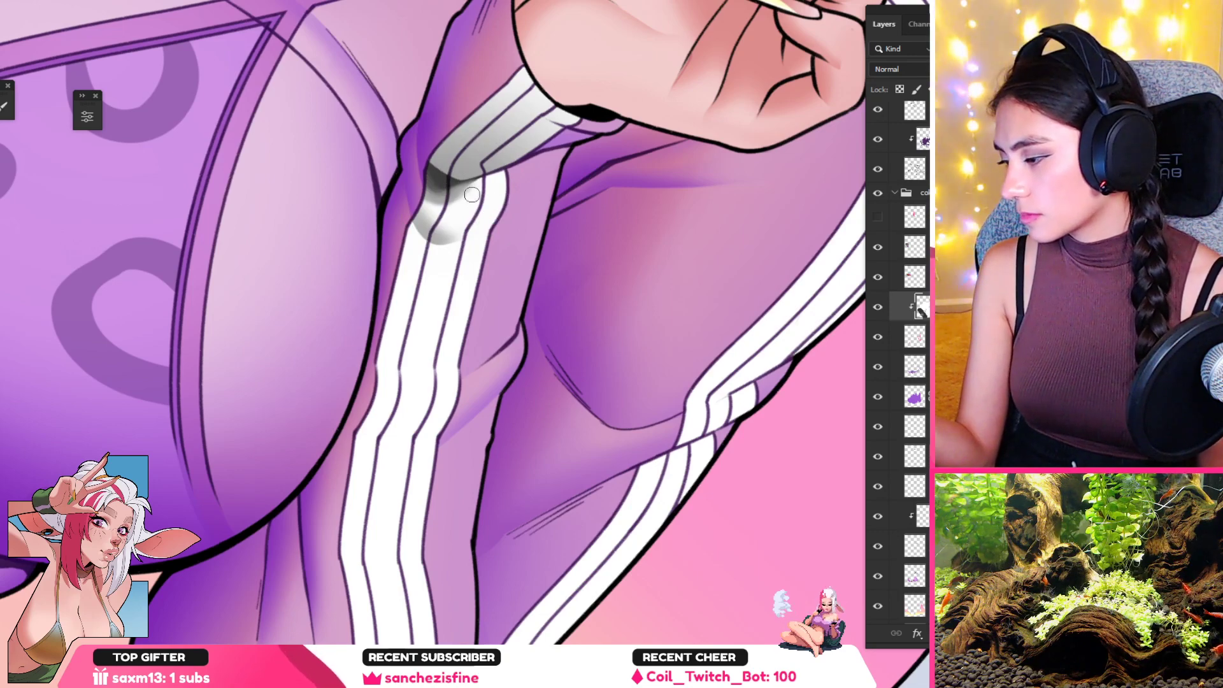
{"action": "left_click_drag", "start_coordinate": [423, 204], "coordinate": [434, 210]}
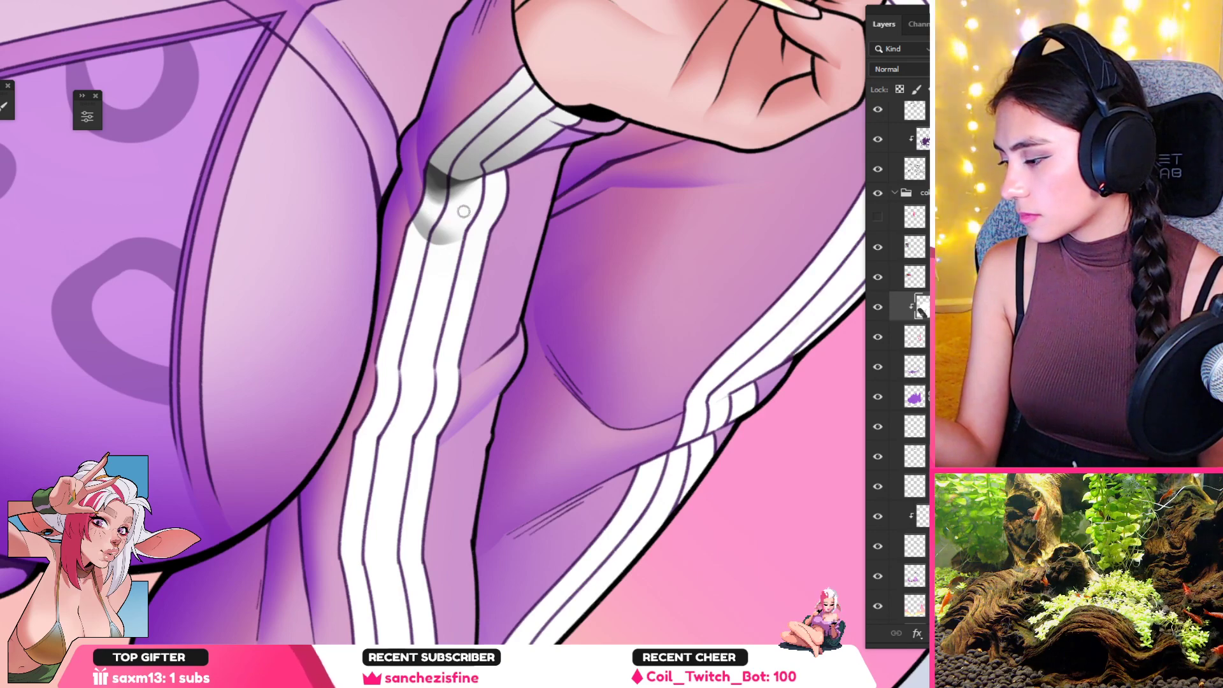
{"action": "left_click_drag", "start_coordinate": [519, 194], "coordinate": [484, 194]}
{"action": "scroll", "coordinate": [485, 193], "scroll_direction": "down", "scroll_amount": 2}
{"action": "scroll", "coordinate": [490, 185], "scroll_direction": "up", "scroll_amount": 1}
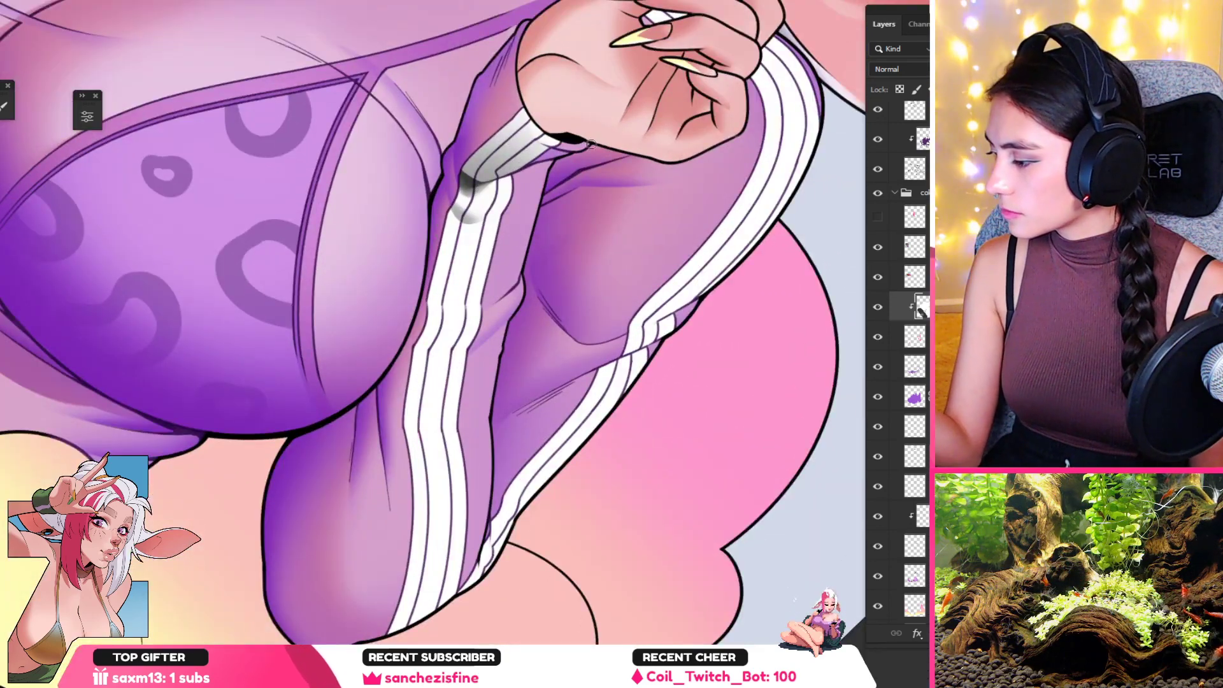
{"action": "scroll", "coordinate": [593, 147], "scroll_direction": "down", "scroll_amount": 3}
{"action": "scroll", "coordinate": [382, 440], "scroll_direction": "up", "scroll_amount": 1}
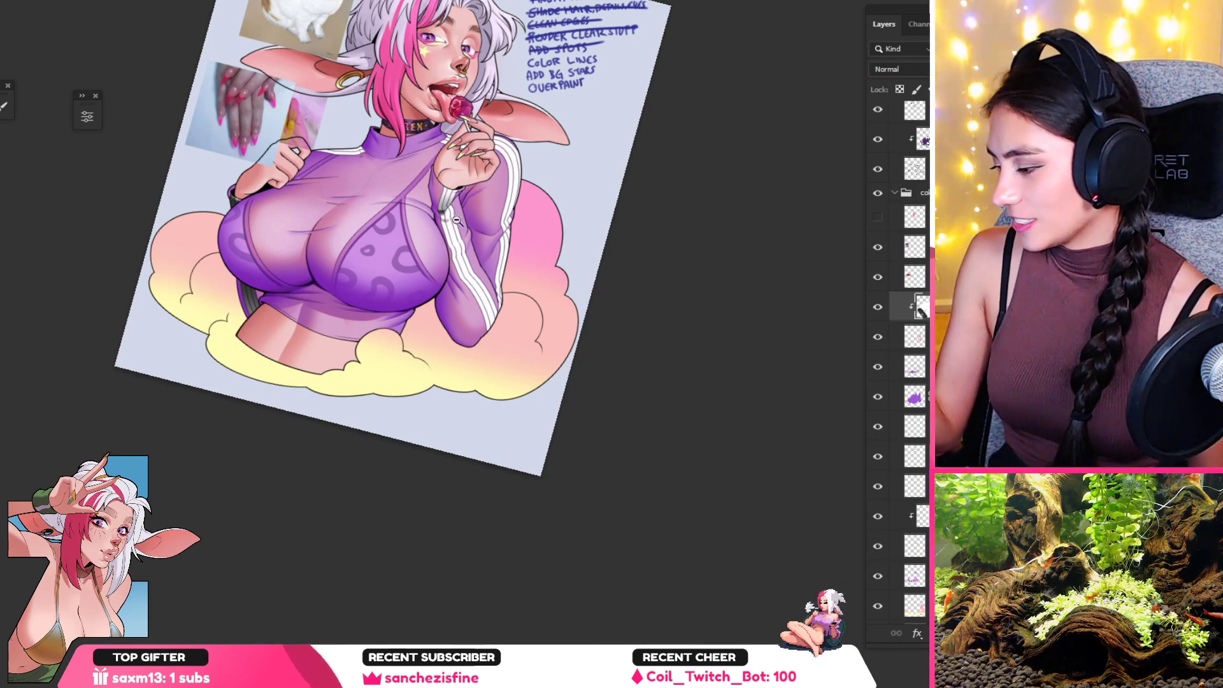
Step: Select the forearm stripe section between the cuff fold and the next sleeve crease, shade its lower edge soft grey and deselect
{"action": "left_click_drag", "start_coordinate": [439, 203], "coordinate": [520, 181]}
{"action": "left_click", "coordinate": [439, 250], "text": "alt"}
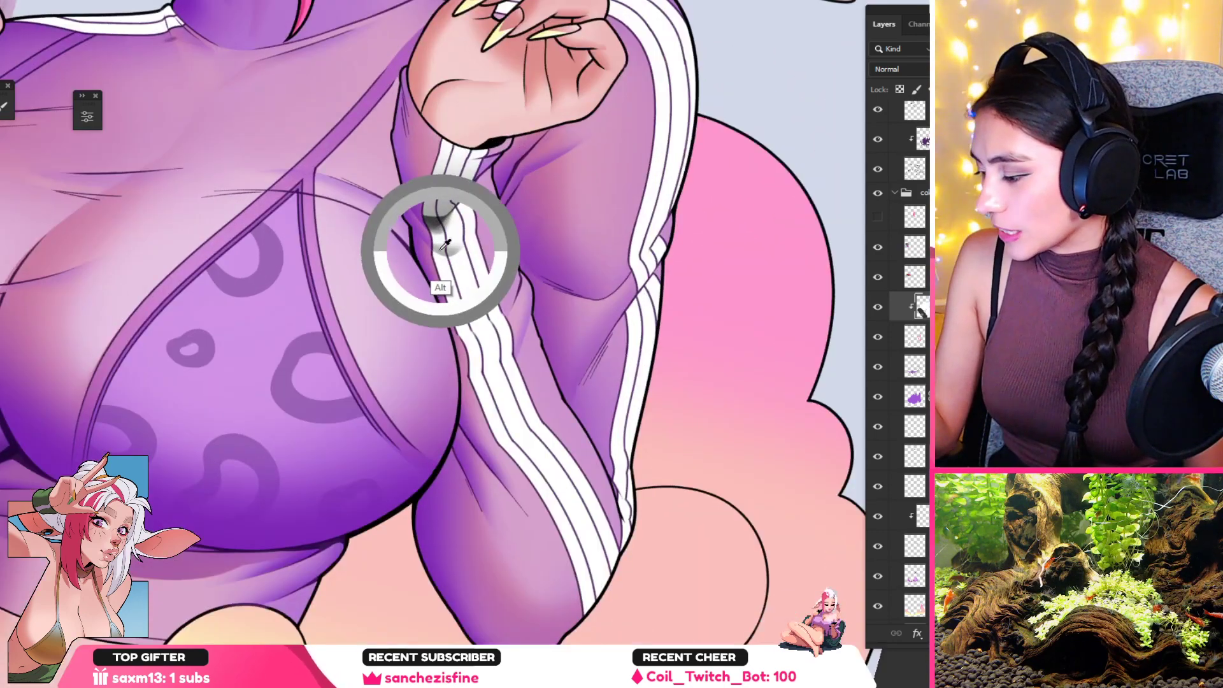
{"action": "mouse_move", "coordinate": [573, 267]}
{"action": "left_mouse_down"}
{"action": "mouse_move", "coordinate": [541, 357]}
{"action": "mouse_move", "coordinate": [524, 233]}
{"action": "mouse_move", "coordinate": [479, 348]}
{"action": "left_mouse_up"}
{"action": "key", "text": "l"}
{"action": "key", "text": "ctrl+z"}
{"action": "left_click_drag", "start_coordinate": [475, 212], "coordinate": [437, 262]}
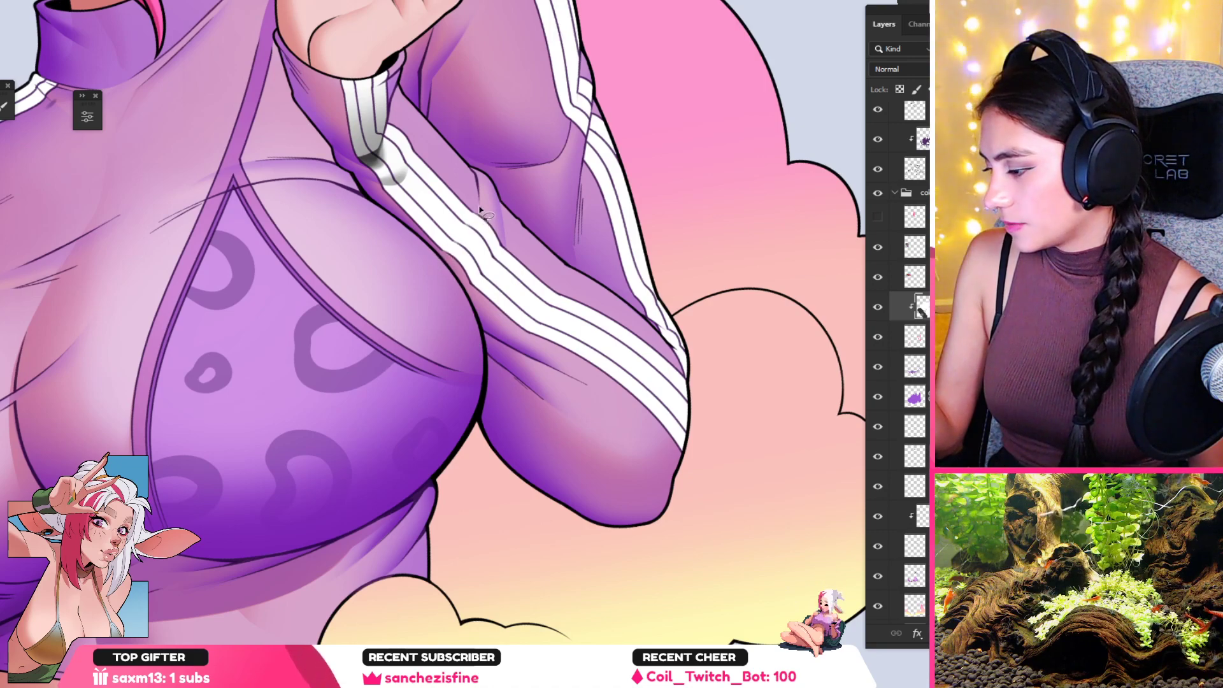
{"action": "mouse_move", "coordinate": [480, 205]}
{"action": "left_mouse_down"}
{"action": "mouse_move", "coordinate": [469, 234]}
{"action": "mouse_move", "coordinate": [435, 252]}
{"action": "mouse_move", "coordinate": [386, 222]}
{"action": "mouse_move", "coordinate": [382, 191]}
{"action": "left_mouse_up"}
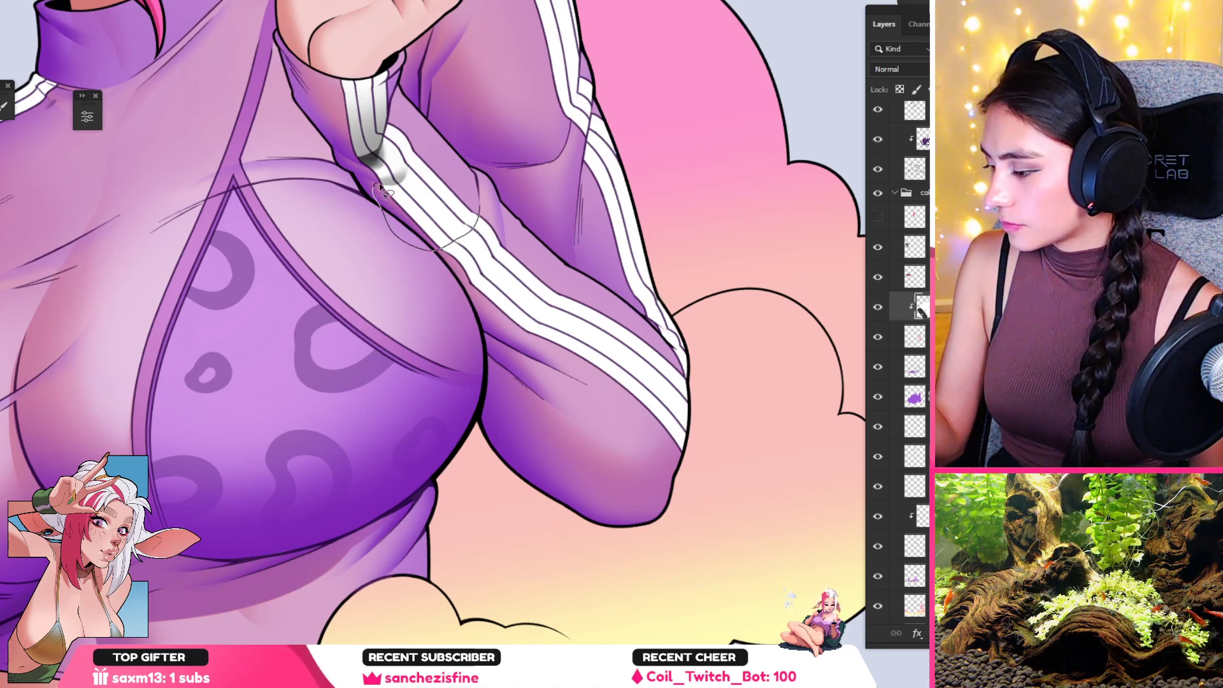
{"action": "left_click_drag", "start_coordinate": [424, 144], "coordinate": [421, 146]}
{"action": "key", "text": "r"}
{"action": "mouse_move", "coordinate": [328, 319]}
{"action": "left_mouse_down"}
{"action": "mouse_move", "coordinate": [326, 347]}
{"action": "mouse_move", "coordinate": [446, 491]}
{"action": "left_mouse_up"}
{"action": "left_click_drag", "start_coordinate": [502, 379], "coordinate": [614, 193]}
{"action": "key", "text": "b"}
{"action": "mouse_move", "coordinate": [557, 242]}
{"action": "left_mouse_down"}
{"action": "mouse_move", "coordinate": [453, 276]}
{"action": "mouse_move", "coordinate": [535, 248]}
{"action": "left_mouse_up"}
{"action": "key", "text": "ctrl+z"}
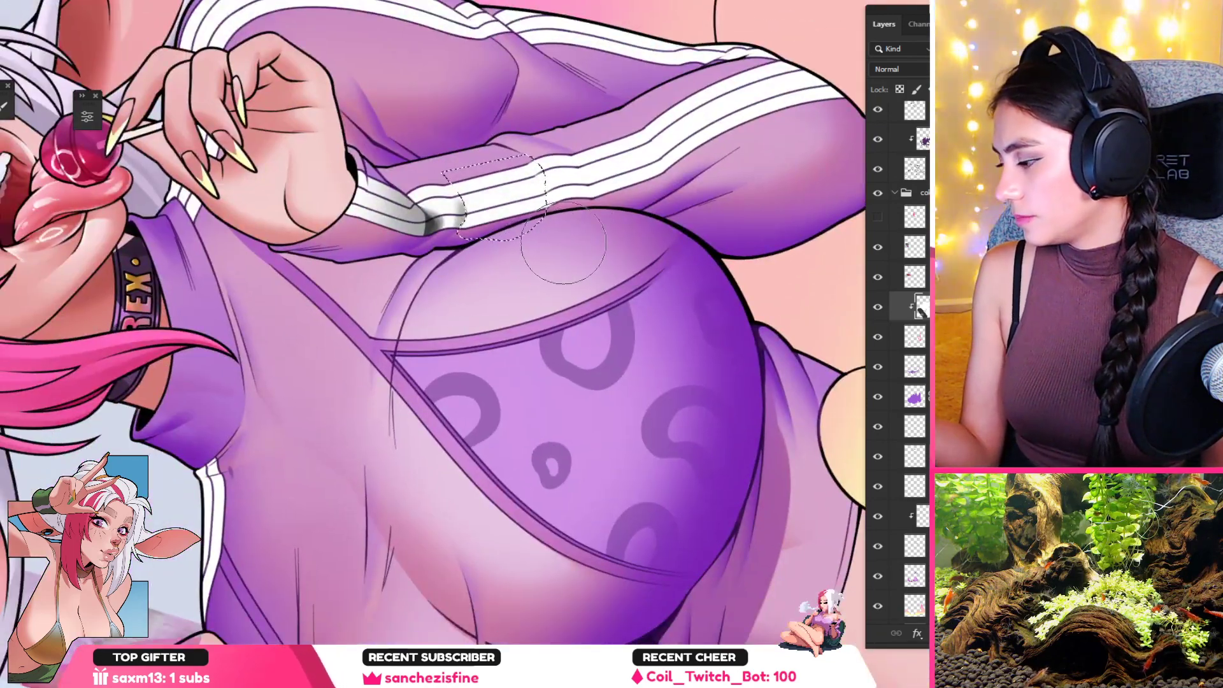
{"action": "mouse_move", "coordinate": [454, 298]}
{"action": "left_mouse_down"}
{"action": "mouse_move", "coordinate": [581, 244]}
{"action": "mouse_move", "coordinate": [427, 288]}
{"action": "mouse_move", "coordinate": [518, 262]}
{"action": "left_mouse_up"}
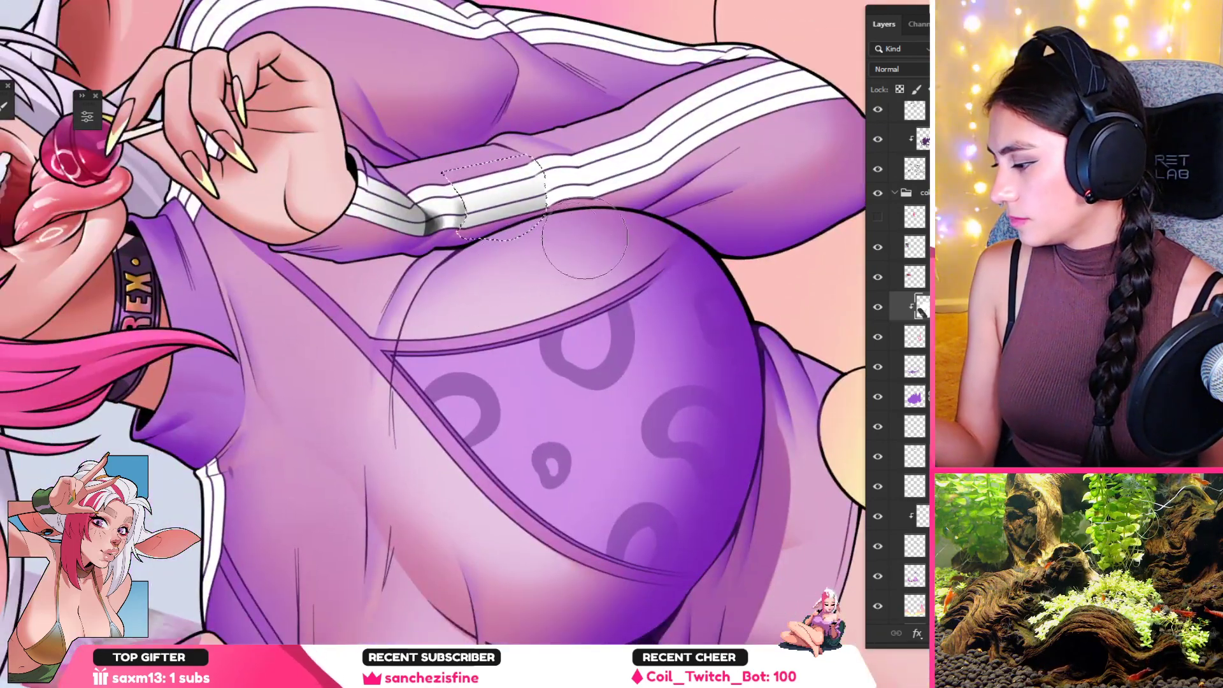
{"action": "key", "text": "ctrl+d"}
Step: Adjust the brush size and extend the soft grey shading around the forearm crease on the white stripes
{"action": "key", "text": "bracketleft"}
{"action": "key", "text": "bracketleft"}
{"action": "key", "text": "bracketleft"}
{"action": "key", "text": "bracketleft"}
{"action": "key", "text": "bracketleft"}
{"action": "key", "text": "bracketleft"}
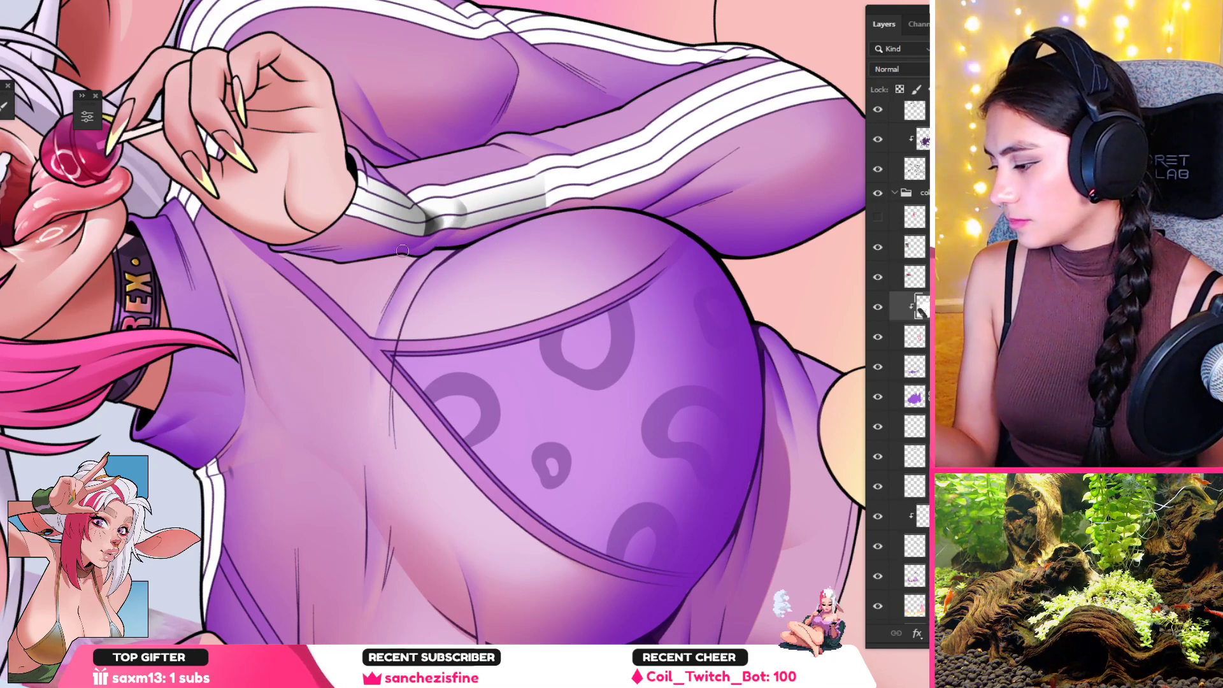
{"action": "key", "text": "bracketright"}
{"action": "key", "text": "bracketright"}
{"action": "key", "text": "bracketright"}
{"action": "key", "text": "bracketright"}
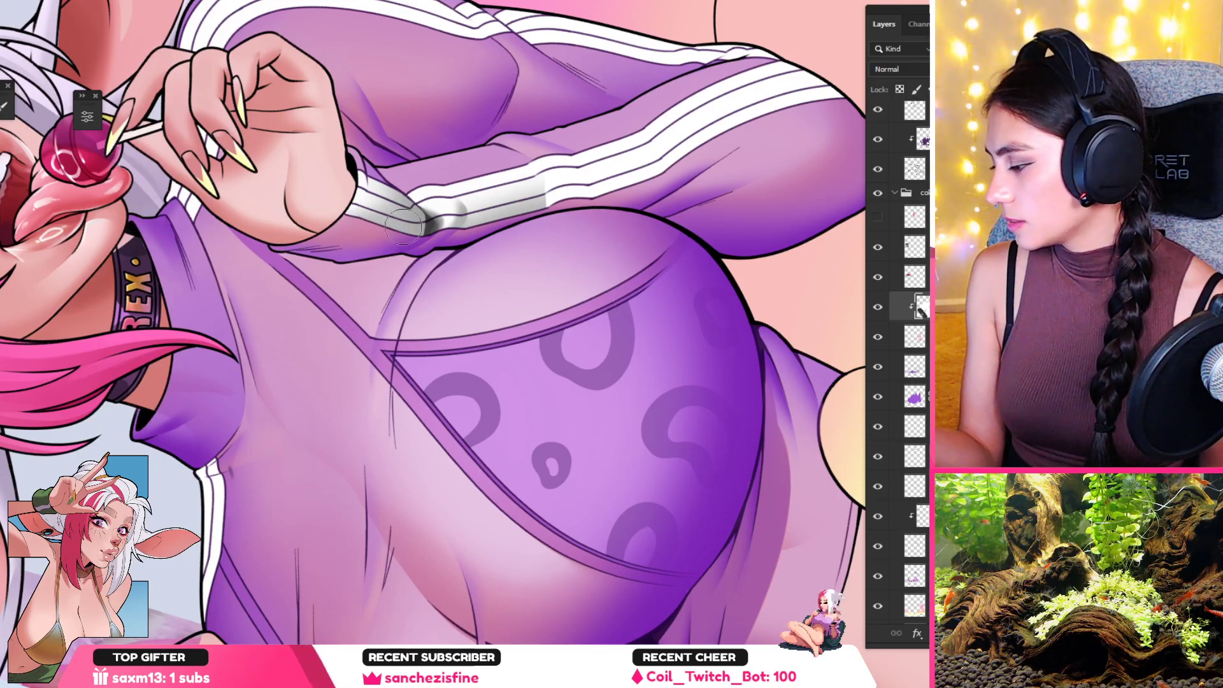
{"action": "left_click_drag", "start_coordinate": [568, 242], "coordinate": [412, 268]}
{"action": "key", "text": "bracketleft"}
{"action": "key", "text": "bracketleft"}
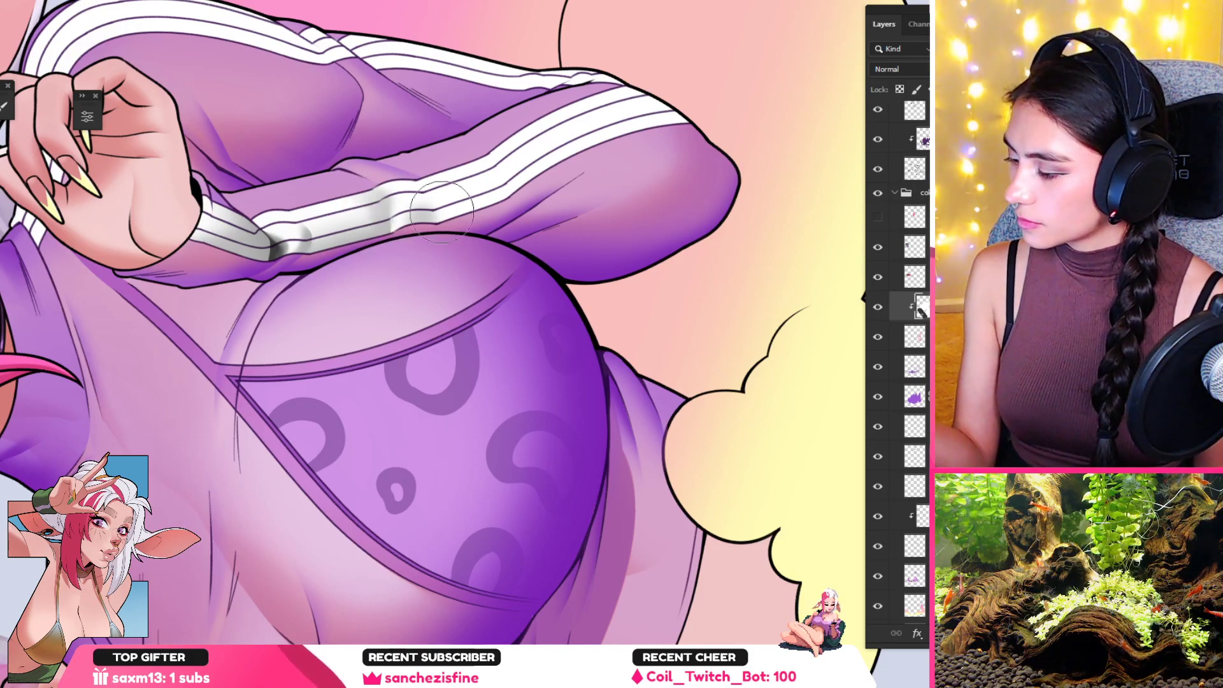
Step: Sample greys from the shaded stripes and refine the shading around the forearm crease with a smaller brush
{"action": "left_click", "coordinate": [404, 200], "text": "alt"}
{"action": "key", "text": "r"}
{"action": "mouse_move", "coordinate": [596, 185]}
{"action": "left_mouse_down"}
{"action": "mouse_move", "coordinate": [687, 229]}
{"action": "mouse_move", "coordinate": [710, 402]}
{"action": "left_mouse_up"}
{"action": "key", "text": "space"}
{"action": "left_click_drag", "start_coordinate": [700, 288], "coordinate": [403, 288]}
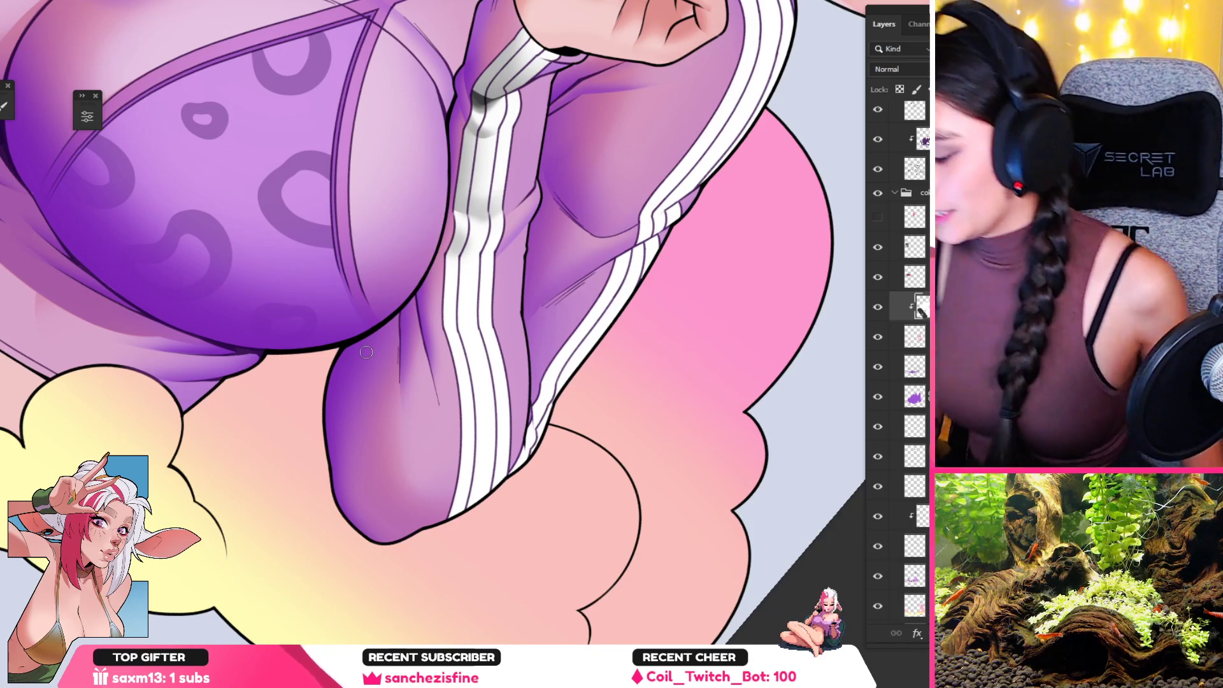
{"action": "left_click", "coordinate": [494, 204], "text": "alt"}
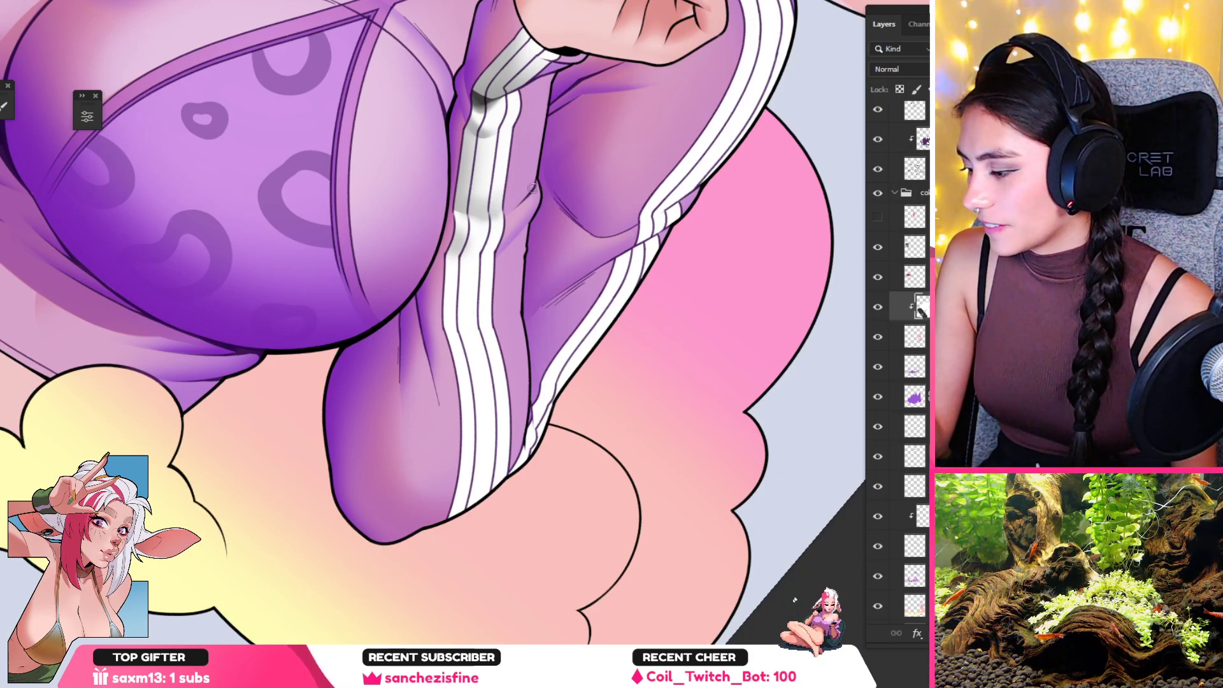
{"action": "left_click", "coordinate": [482, 204], "text": "alt"}
{"action": "key", "text": "r"}
{"action": "left_click_drag", "start_coordinate": [421, 332], "coordinate": [542, 510]}
{"action": "key", "text": "space"}
{"action": "left_click_drag", "start_coordinate": [501, 382], "coordinate": [582, 245]}
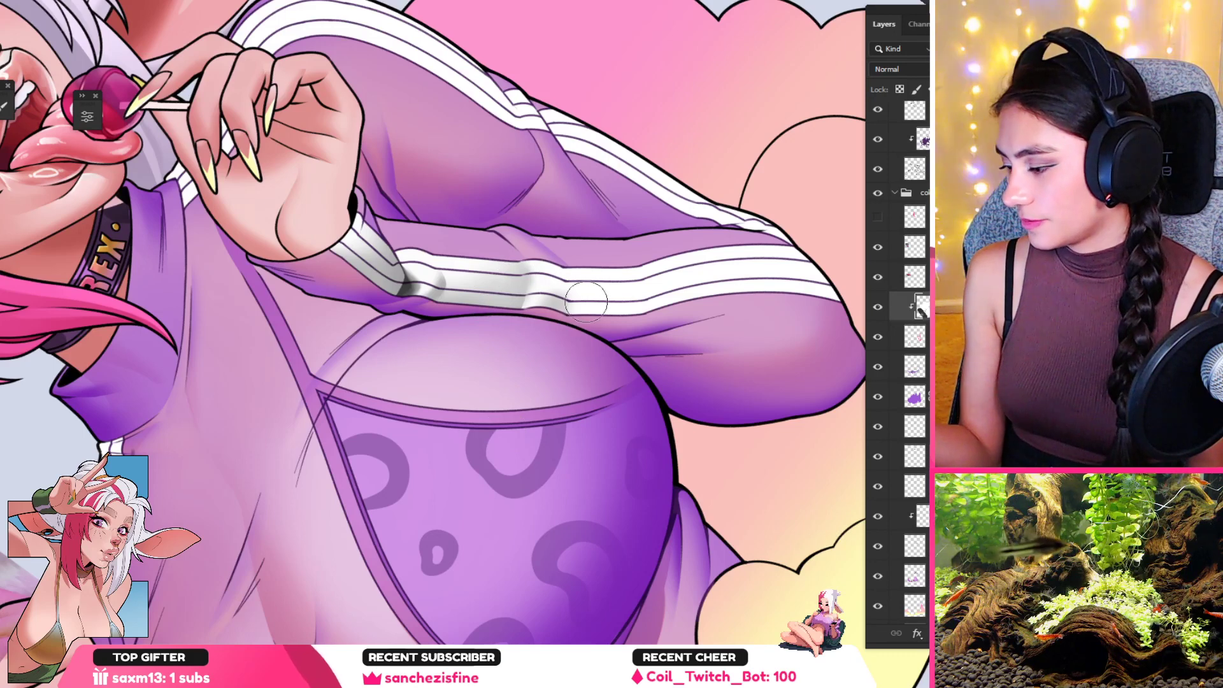
{"action": "left_click", "coordinate": [539, 287], "text": "alt"}
{"action": "key", "text": "bracketleft"}
{"action": "key", "text": "bracketleft"}
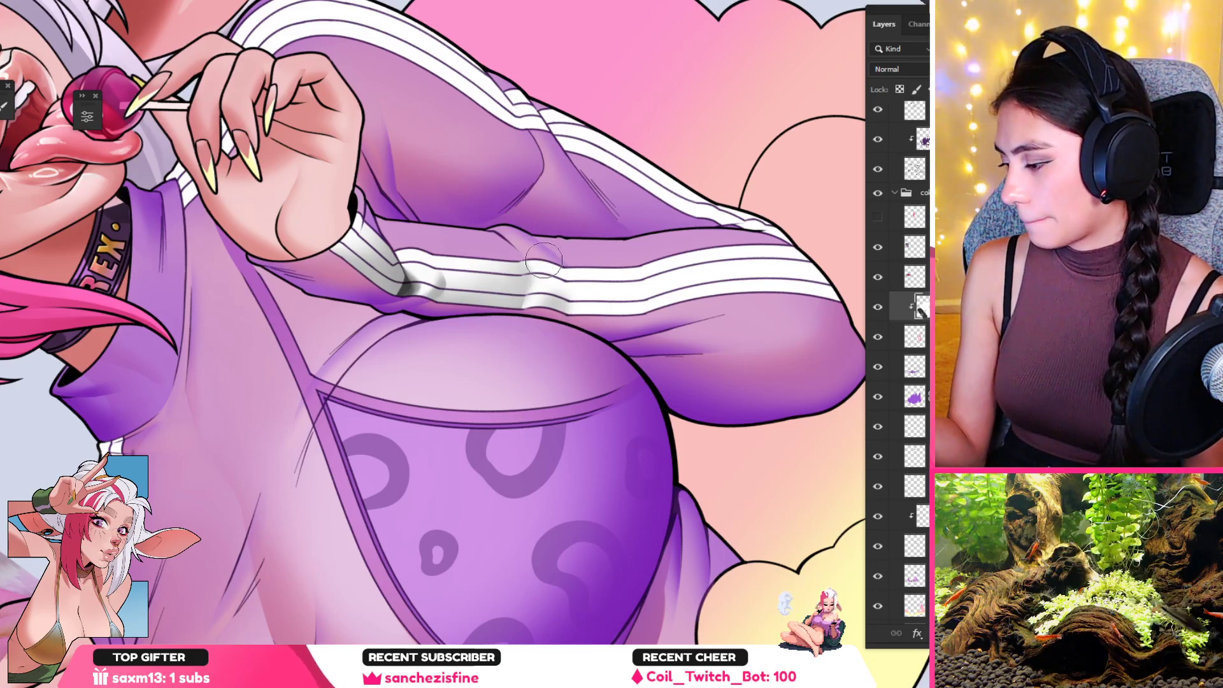
{"action": "left_click_drag", "start_coordinate": [530, 260], "coordinate": [547, 274]}
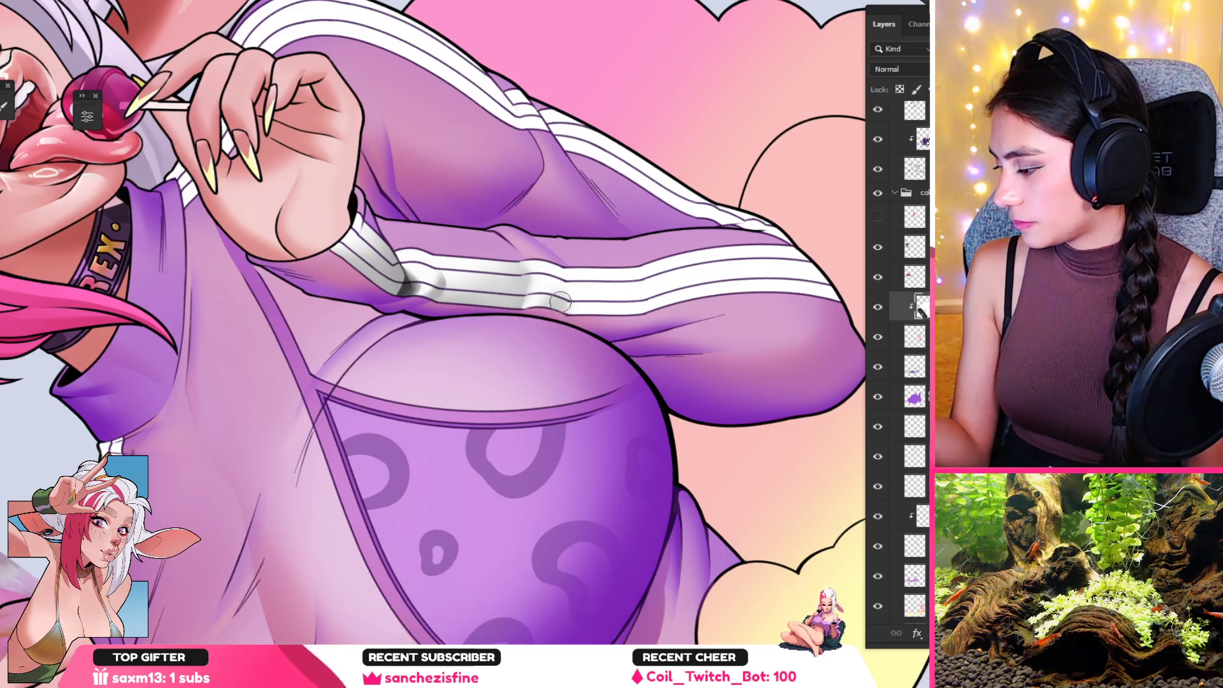
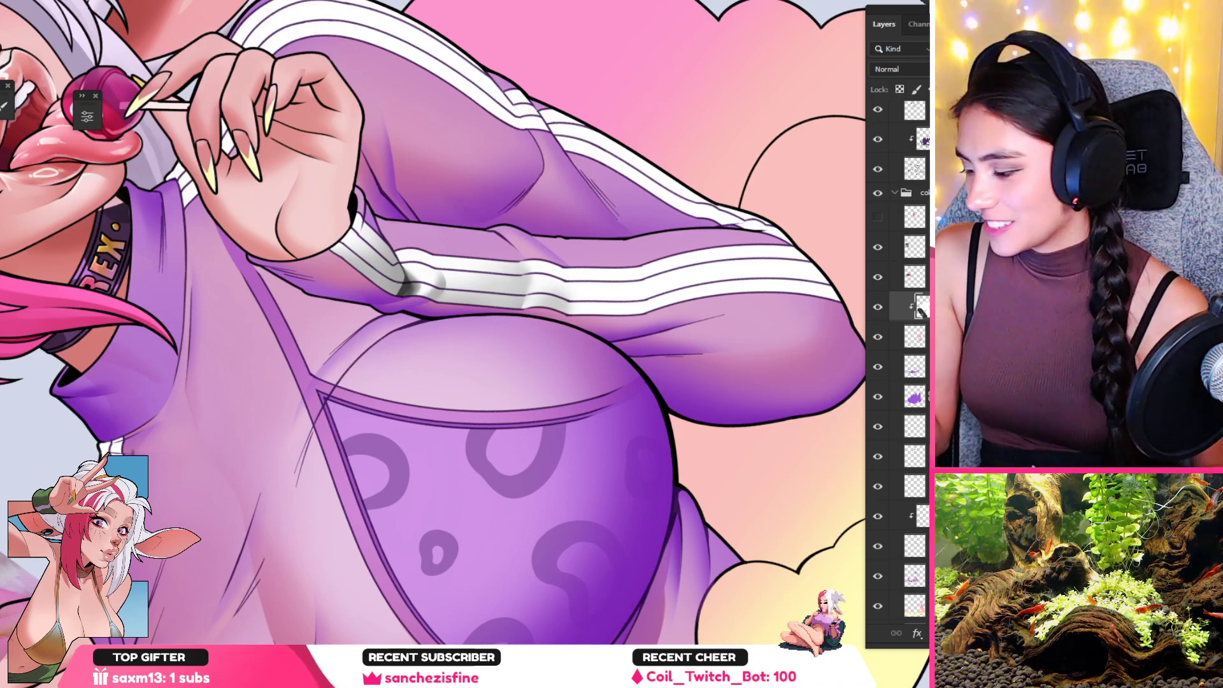
Step: Sample grey from the forearm crease and extend its shading across the unshaded white stripe, undoing the unwanted strokes
{"action": "scroll", "coordinate": [585, 257], "scroll_direction": "up", "scroll_amount": 1}
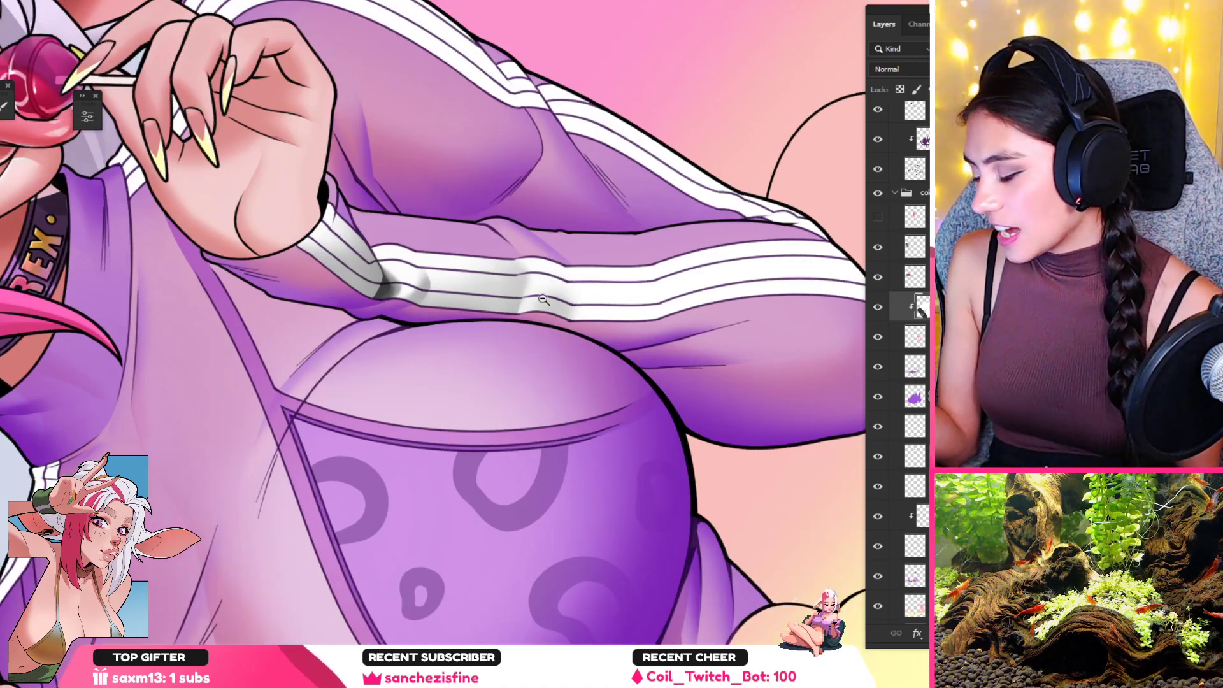
{"action": "key", "text": "r"}
{"action": "left_click_drag", "start_coordinate": [472, 444], "coordinate": [672, 416]}
{"action": "mouse_move", "coordinate": [566, 441]}
{"action": "left_mouse_down"}
{"action": "mouse_move", "coordinate": [524, 307]}
{"action": "mouse_move", "coordinate": [440, 270]}
{"action": "left_mouse_up"}
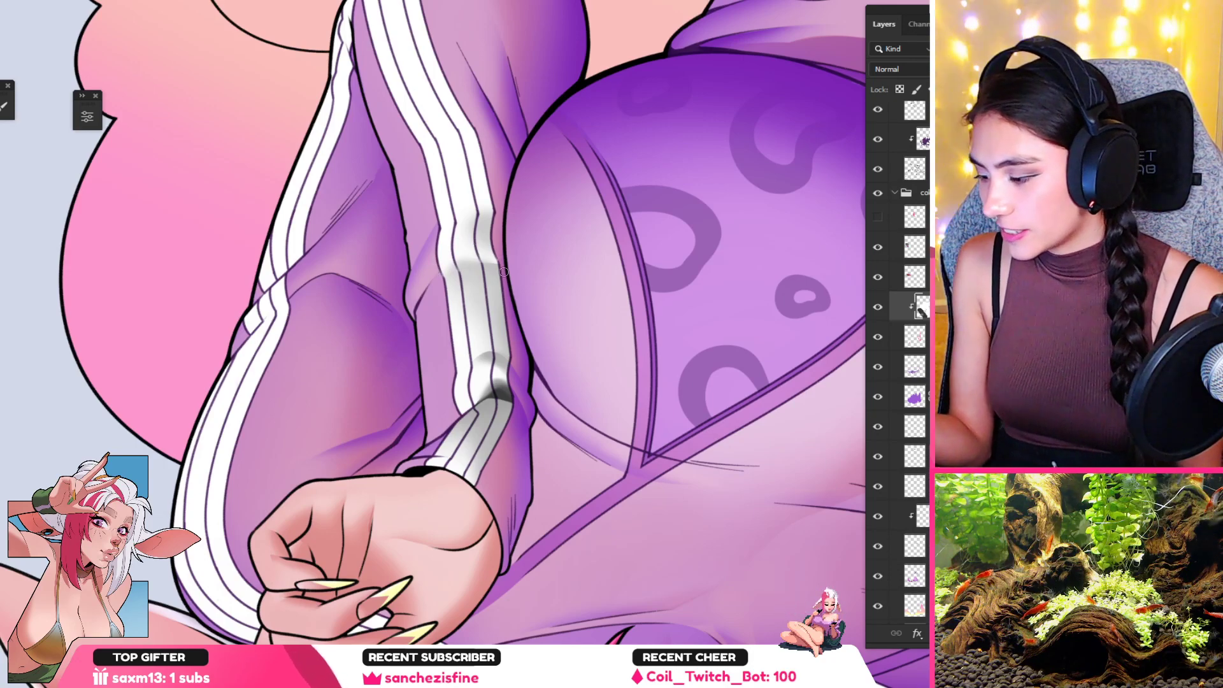
{"action": "left_click", "coordinate": [498, 355], "text": "alt"}
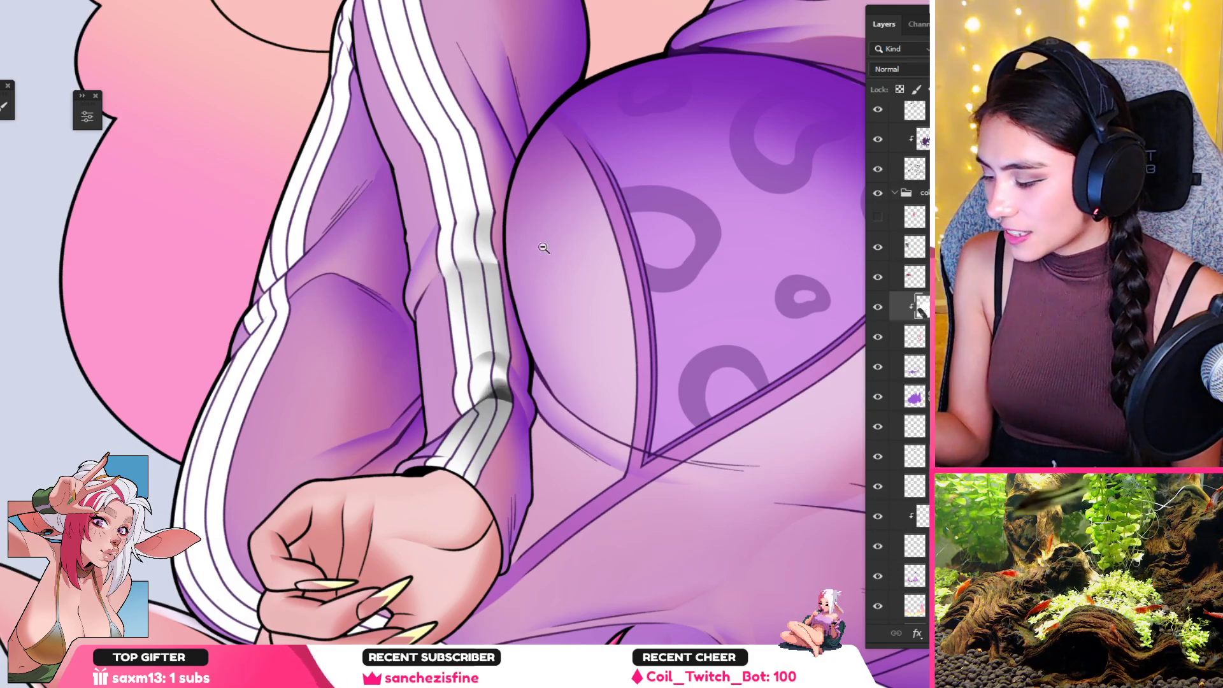
{"action": "scroll", "coordinate": [446, 274], "scroll_direction": "up", "scroll_amount": 3}
{"action": "left_click", "coordinate": [432, 270], "text": "alt"}
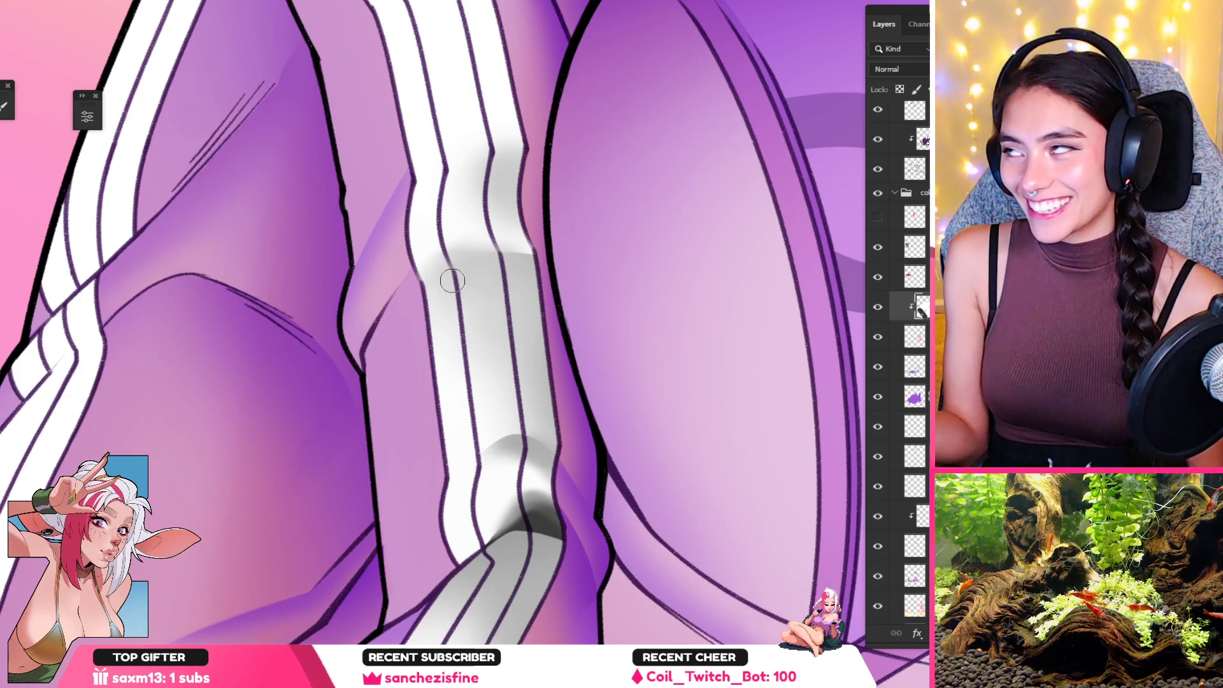
{"action": "mouse_move", "coordinate": [425, 286]}
{"action": "left_mouse_down"}
{"action": "mouse_move", "coordinate": [490, 272]}
{"action": "mouse_move", "coordinate": [383, 261]}
{"action": "mouse_move", "coordinate": [446, 299]}
{"action": "mouse_move", "coordinate": [475, 296]}
{"action": "left_mouse_up"}
{"action": "key", "text": "ctrl+z"}
{"action": "key", "text": "ctrl+z"}
{"action": "left_click", "coordinate": [445, 260], "text": "ctrl+alt"}
{"action": "key", "text": "r"}
{"action": "left_click_drag", "start_coordinate": [490, 213], "coordinate": [523, 226]}
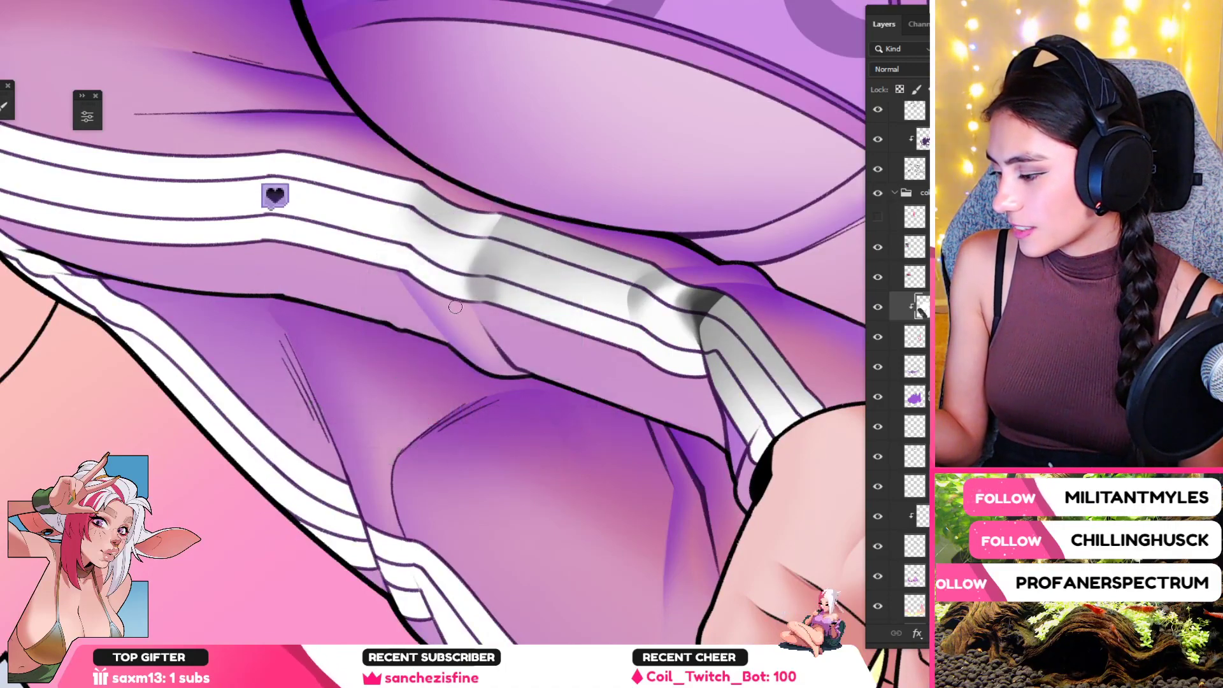
Step: Sample a soft grey and shade across the stripes on the elbow side of the forearm crease, undoing the final stroke
{"action": "scroll", "coordinate": [388, 318], "scroll_direction": "down", "scroll_amount": 5}
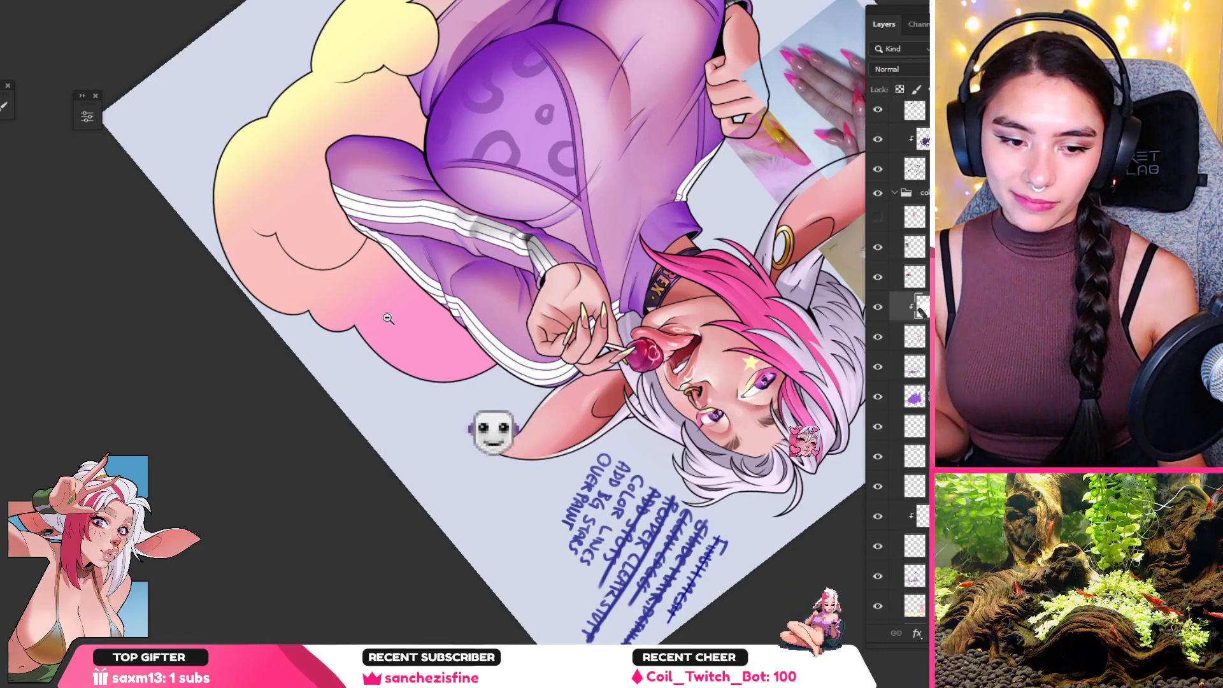
{"action": "left_click", "coordinate": [505, 280]}
{"action": "left_click", "coordinate": [505, 281]}
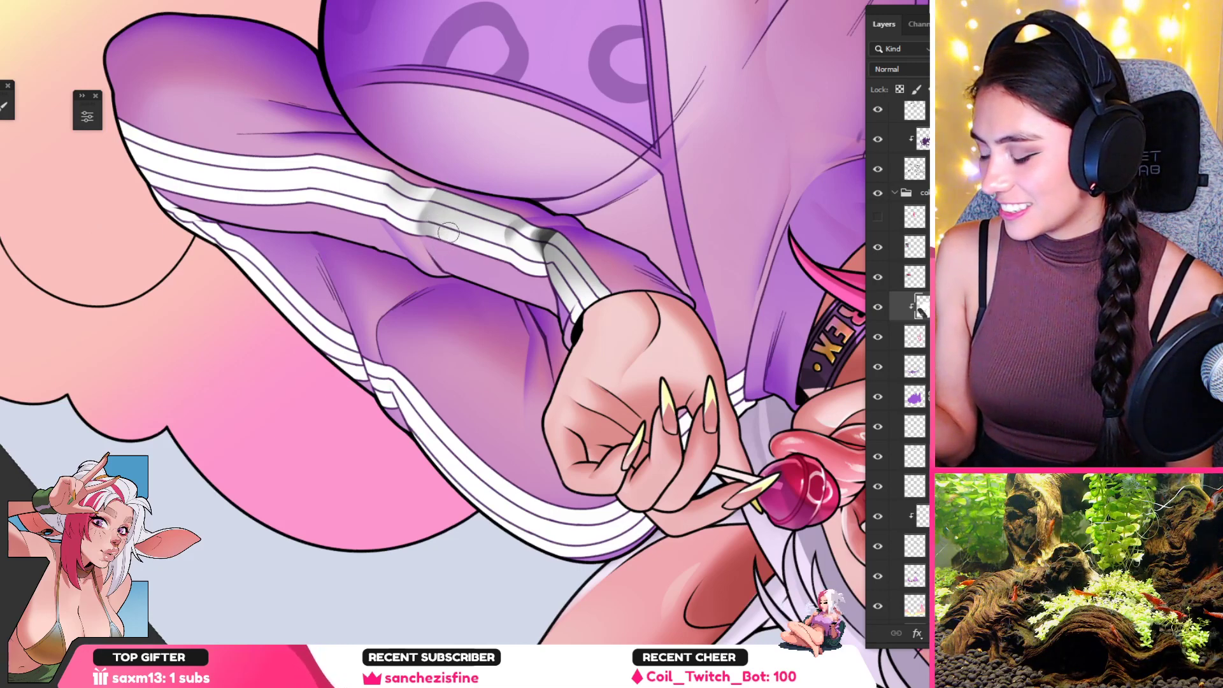
{"action": "left_click", "coordinate": [400, 185], "text": "alt"}
{"action": "mouse_move", "coordinate": [400, 176]}
{"action": "left_mouse_down"}
{"action": "mouse_move", "coordinate": [407, 230]}
{"action": "mouse_move", "coordinate": [389, 237]}
{"action": "left_mouse_up"}
{"action": "key", "text": "r"}
{"action": "left_click_drag", "start_coordinate": [392, 254], "coordinate": [499, 108]}
{"action": "key", "text": "space"}
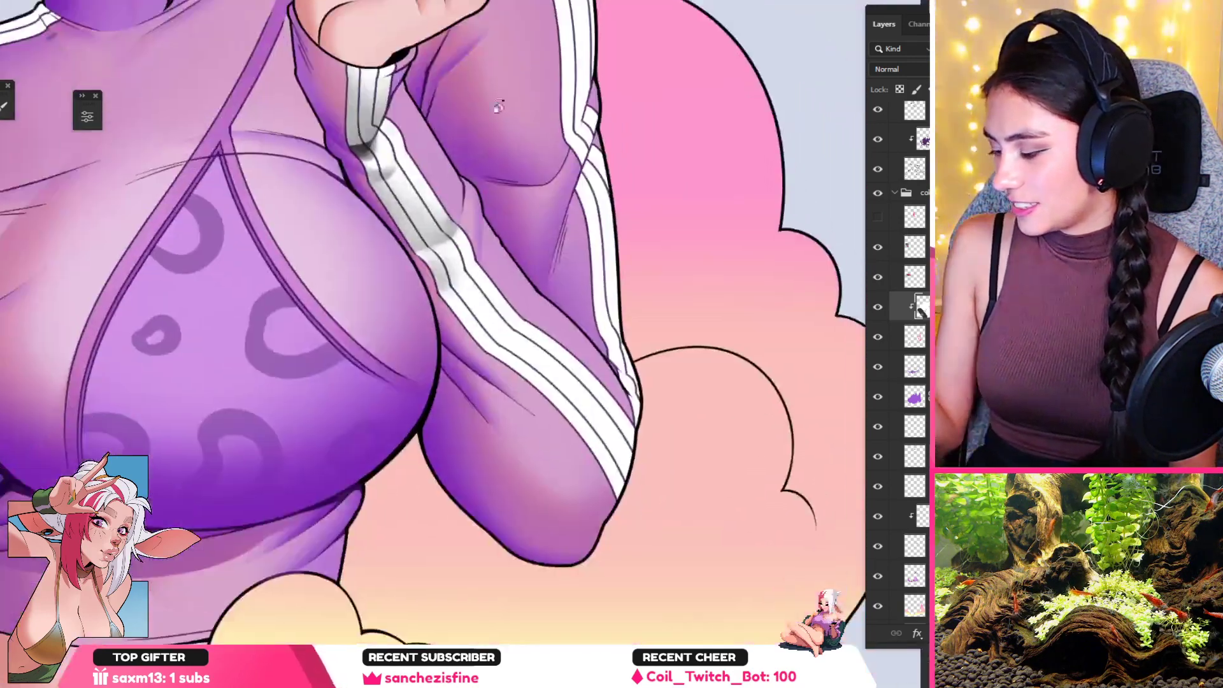
{"action": "mouse_move", "coordinate": [470, 257]}
{"action": "left_mouse_down"}
{"action": "mouse_move", "coordinate": [432, 289]}
{"action": "mouse_move", "coordinate": [475, 253]}
{"action": "mouse_move", "coordinate": [462, 273]}
{"action": "mouse_move", "coordinate": [442, 282]}
{"action": "mouse_move", "coordinate": [476, 255]}
{"action": "mouse_move", "coordinate": [409, 287]}
{"action": "mouse_move", "coordinate": [451, 268]}
{"action": "left_mouse_up"}
{"action": "key", "text": "ctrl+z"}
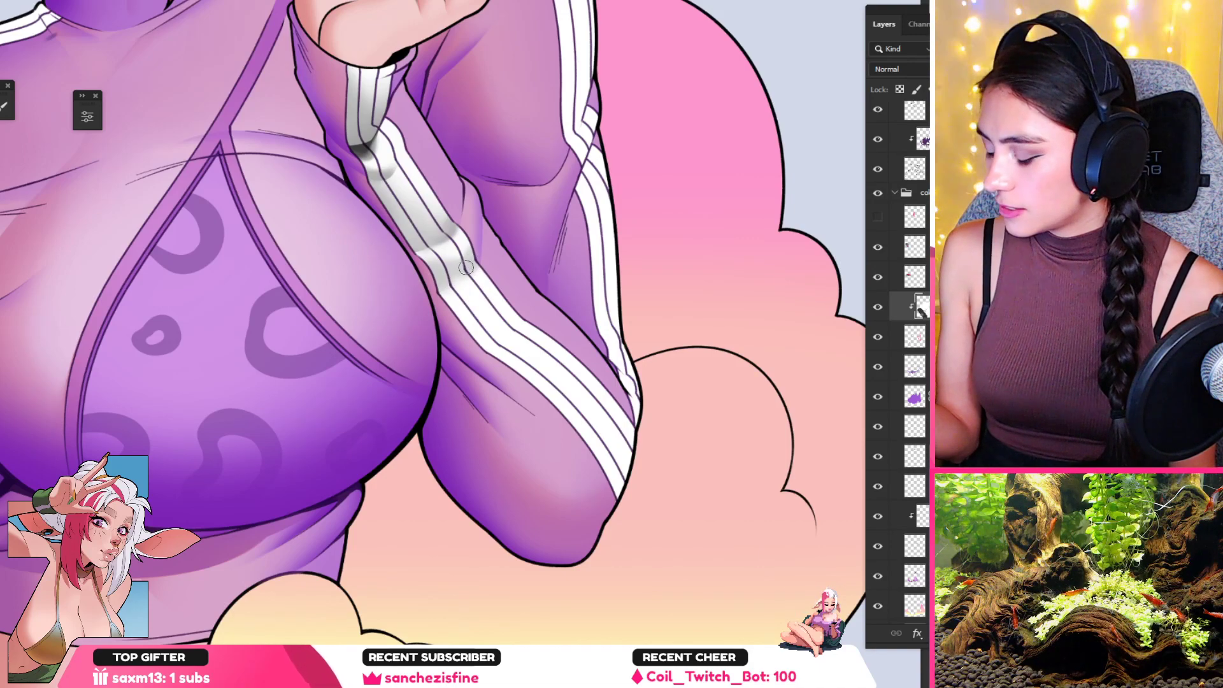
Step: Touch up the soft grey shading where the forearm crease fades into the white elbow stripes
{"action": "key", "text": "r"}
{"action": "left_click_drag", "start_coordinate": [396, 314], "coordinate": [436, 417]}
{"action": "key", "text": "space"}
{"action": "left_click_drag", "start_coordinate": [492, 336], "coordinate": [562, 186]}
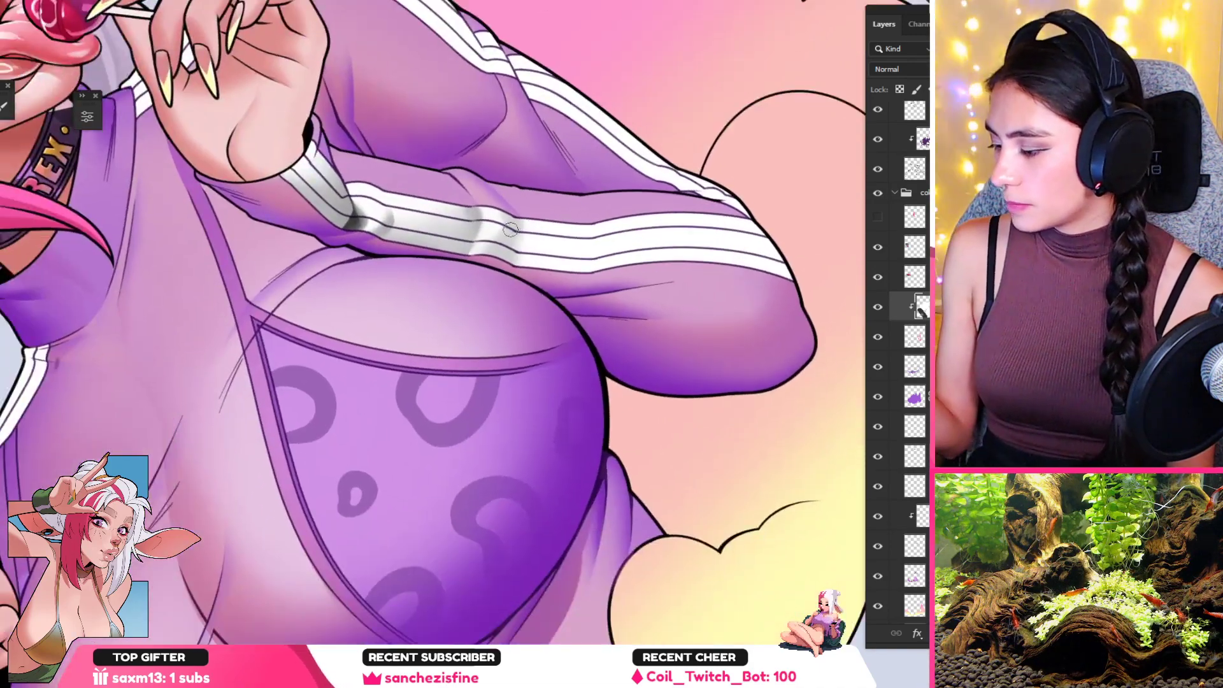
{"action": "mouse_move", "coordinate": [499, 248]}
{"action": "left_mouse_down"}
{"action": "mouse_move", "coordinate": [477, 268]}
{"action": "mouse_move", "coordinate": [507, 233]}
{"action": "left_mouse_up"}
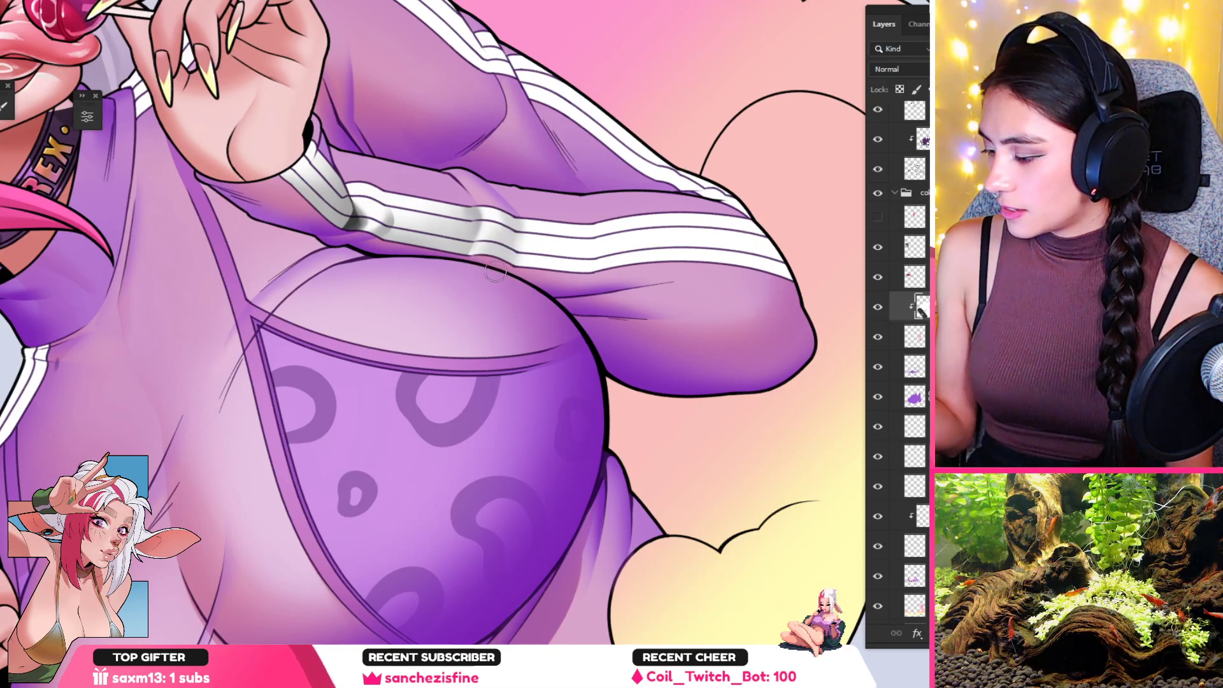
Step: Sample greys around the cuff fold and blend the hard edge of the dark shadow into the cuff stripes
{"action": "left_click_drag", "start_coordinate": [497, 299], "coordinate": [574, 226]}
{"action": "left_click", "coordinate": [440, 204], "text": "alt"}
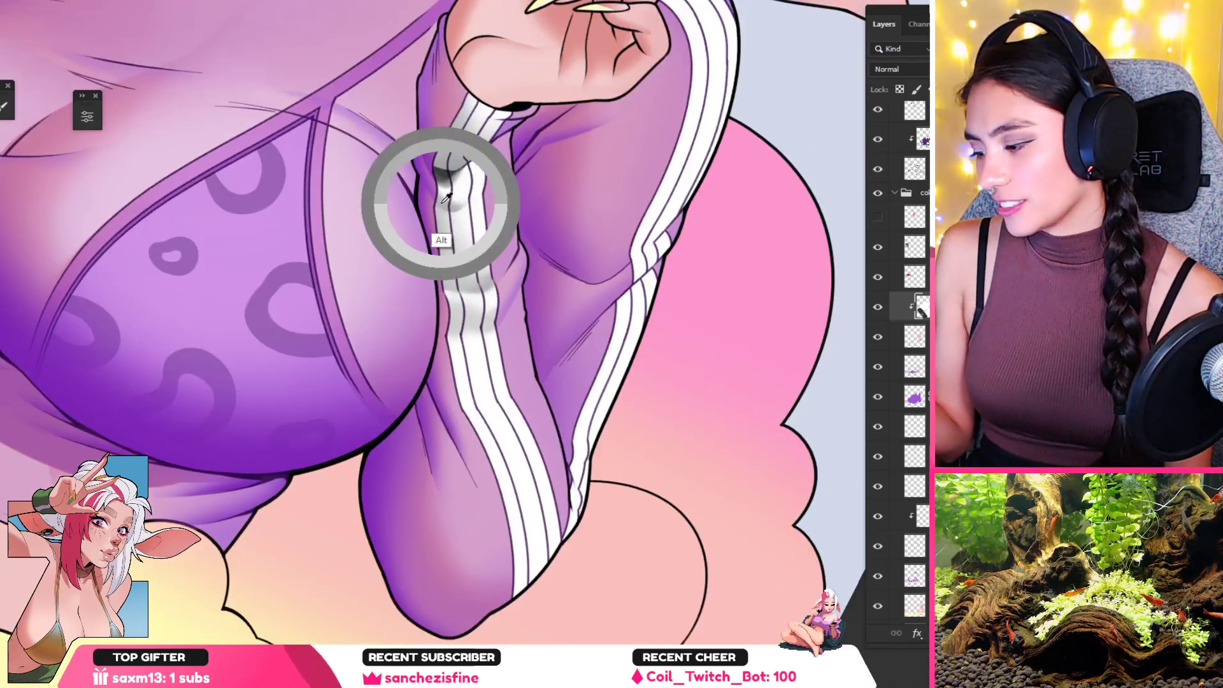
{"action": "left_click_drag", "start_coordinate": [554, 136], "coordinate": [599, 135]}
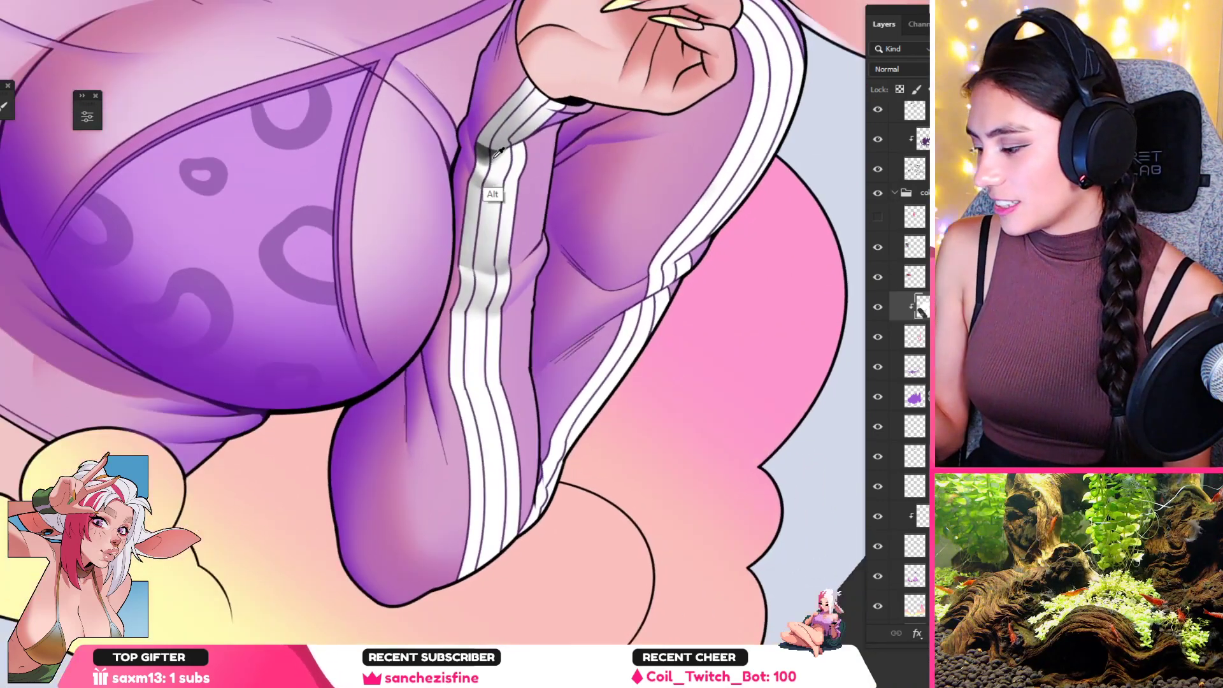
{"action": "left_click_drag", "start_coordinate": [493, 135], "coordinate": [567, 134]}
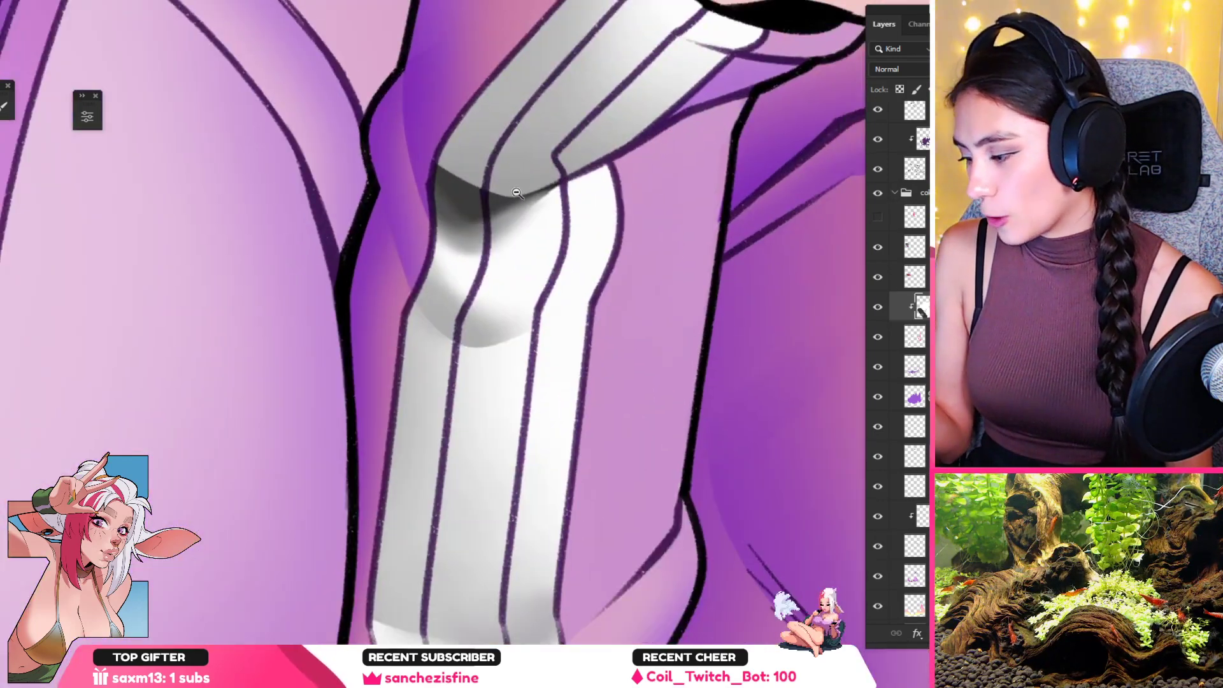
{"action": "left_click_drag", "start_coordinate": [457, 437], "coordinate": [644, 387]}
{"action": "mouse_move", "coordinate": [603, 320]}
{"action": "left_mouse_down"}
{"action": "mouse_move", "coordinate": [601, 274]}
{"action": "mouse_move", "coordinate": [671, 64]}
{"action": "left_mouse_up"}
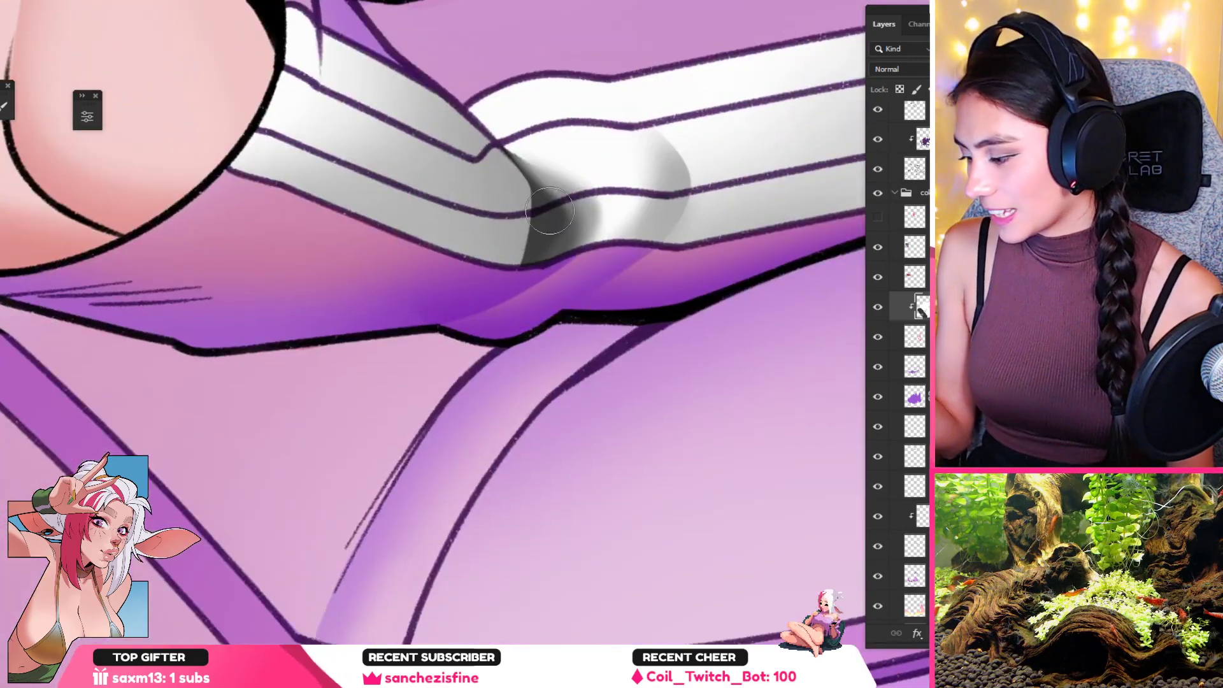
{"action": "key", "text": "alt"}
{"action": "mouse_move", "coordinate": [544, 211]}
{"action": "left_mouse_down"}
{"action": "mouse_move", "coordinate": [507, 283]}
{"action": "mouse_move", "coordinate": [541, 214]}
{"action": "left_mouse_up"}
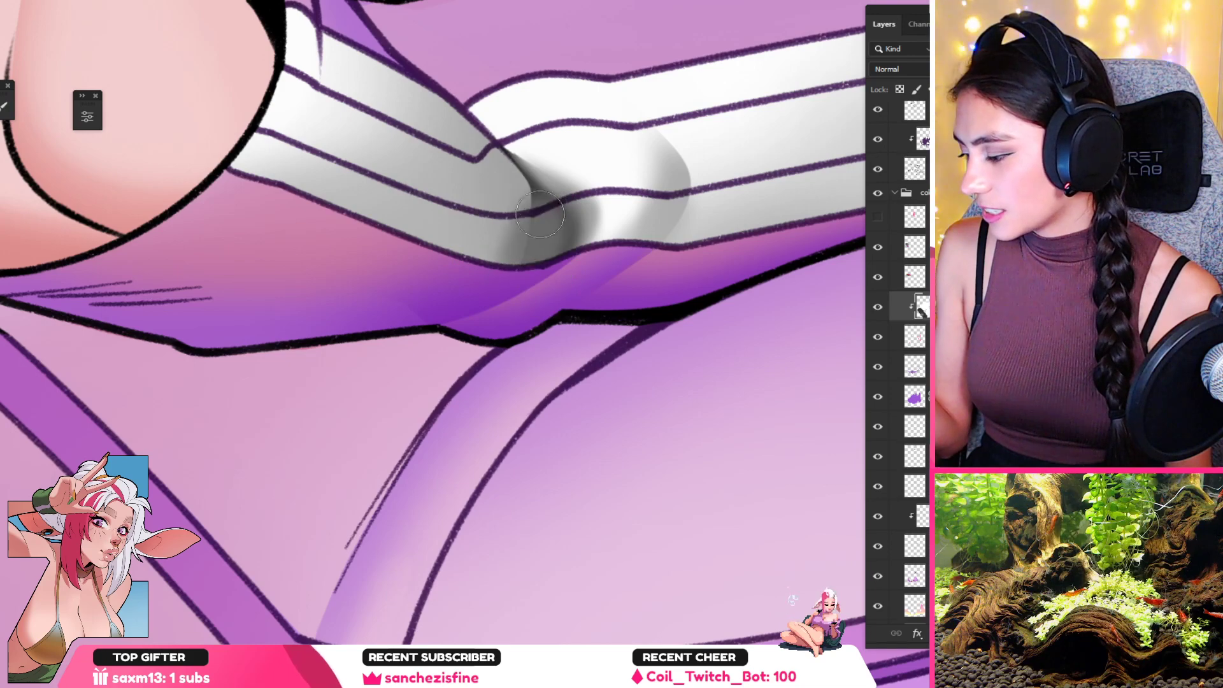
{"action": "left_click_drag", "start_coordinate": [525, 271], "coordinate": [543, 220]}
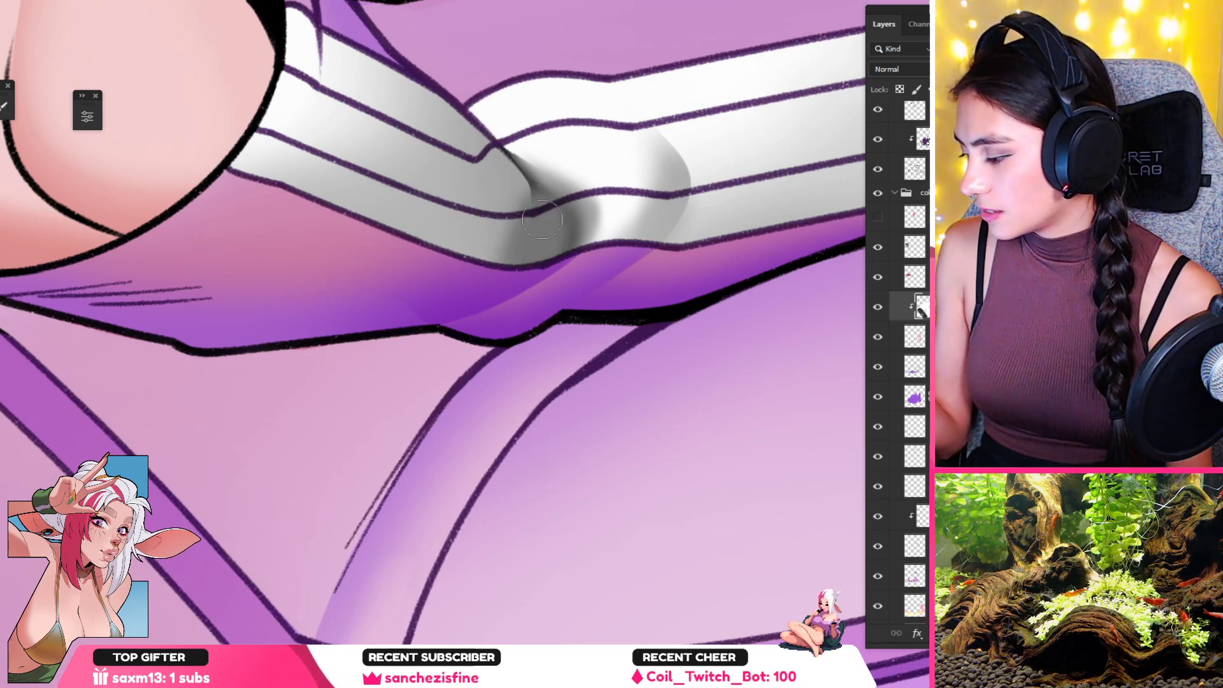
Step: Lasso the end of the cuff stripes beside the dark fold, shade it grey with a larger brush and deselect
{"action": "key", "text": "r"}
{"action": "mouse_move", "coordinate": [440, 395]}
{"action": "left_mouse_down"}
{"action": "mouse_move", "coordinate": [506, 484]}
{"action": "mouse_move", "coordinate": [608, 474]}
{"action": "left_mouse_up"}
{"action": "key", "text": "space"}
{"action": "left_click_drag", "start_coordinate": [513, 360], "coordinate": [533, 114]}
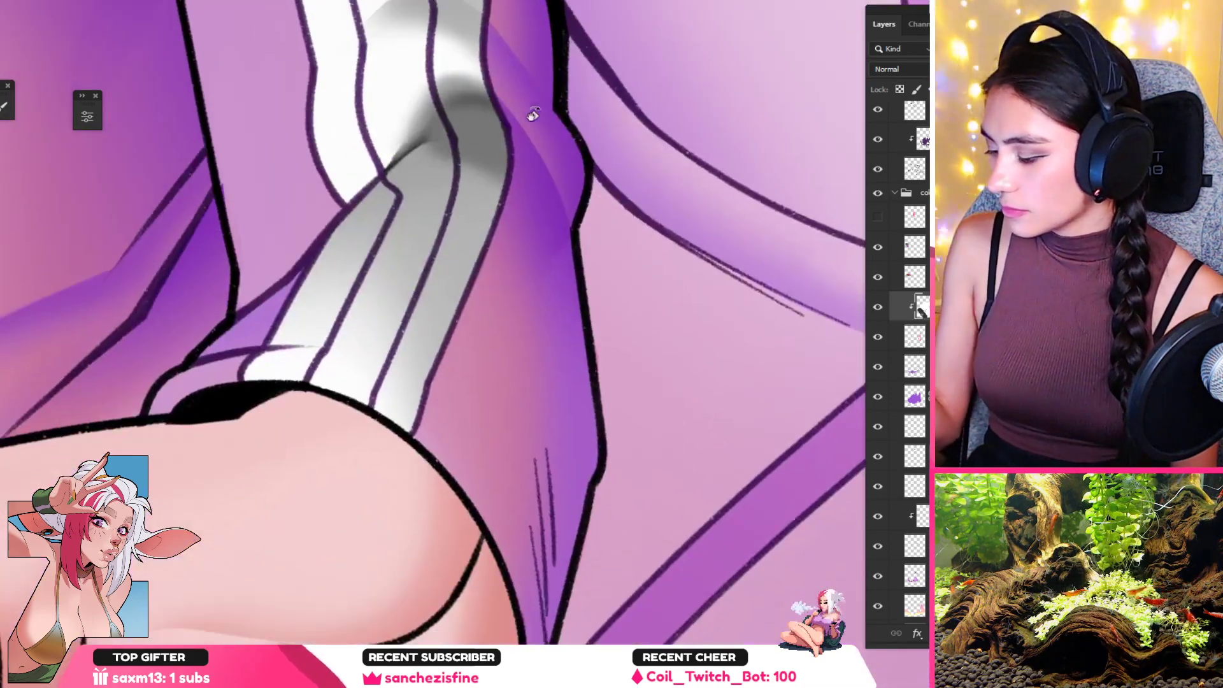
{"action": "key", "text": "l"}
{"action": "mouse_move", "coordinate": [354, 195]}
{"action": "left_mouse_down"}
{"action": "mouse_move", "coordinate": [545, 241]}
{"action": "mouse_move", "coordinate": [413, 326]}
{"action": "left_mouse_up"}
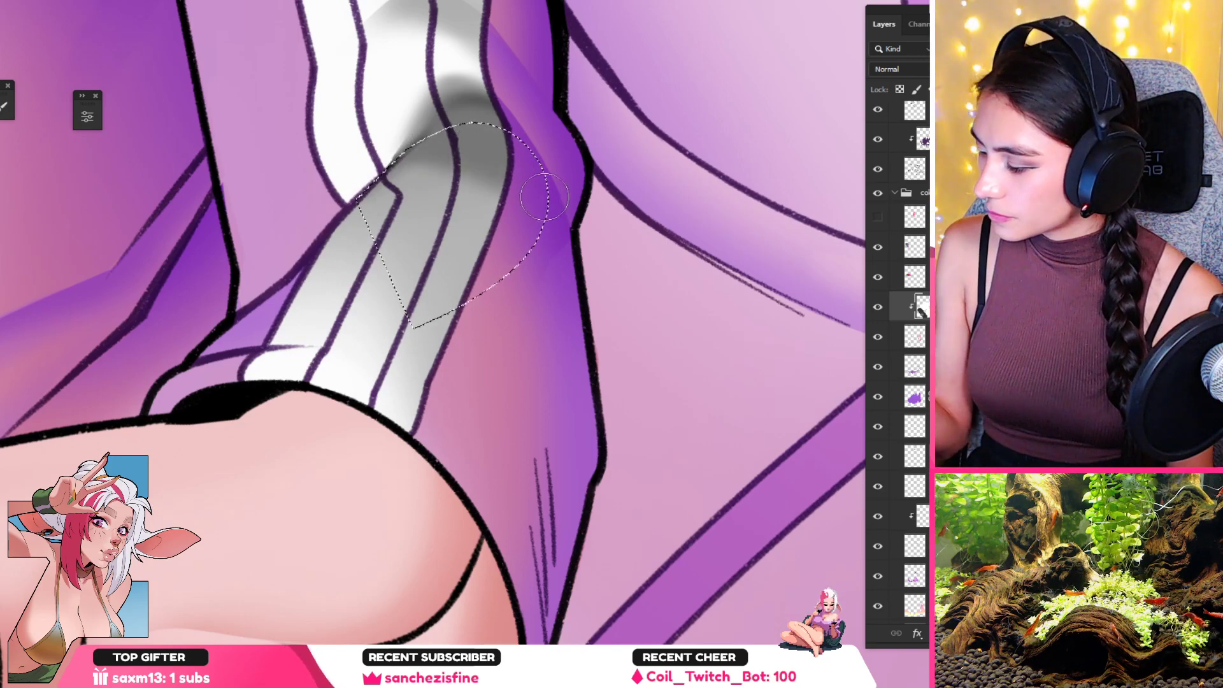
{"action": "left_click", "coordinate": [472, 227], "text": "alt"}
{"action": "key", "text": "bracketright"}
{"action": "key", "text": "bracketright"}
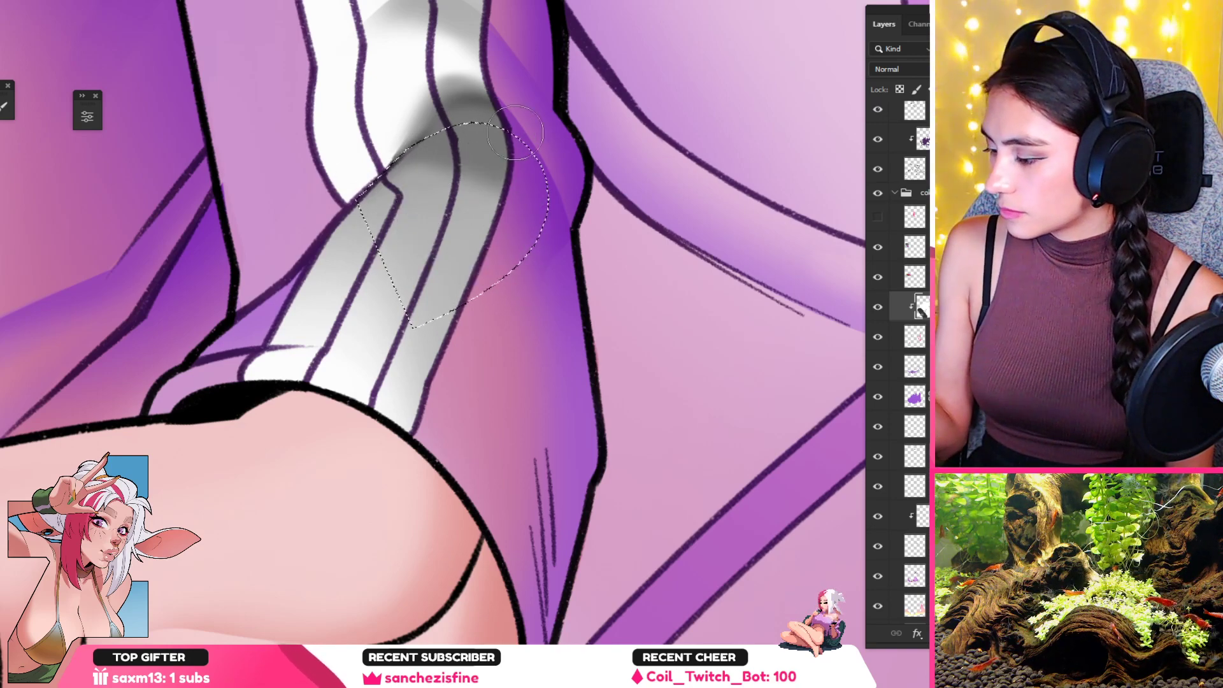
{"action": "key", "text": "alt"}
{"action": "left_click", "coordinate": [433, 243], "text": "alt"}
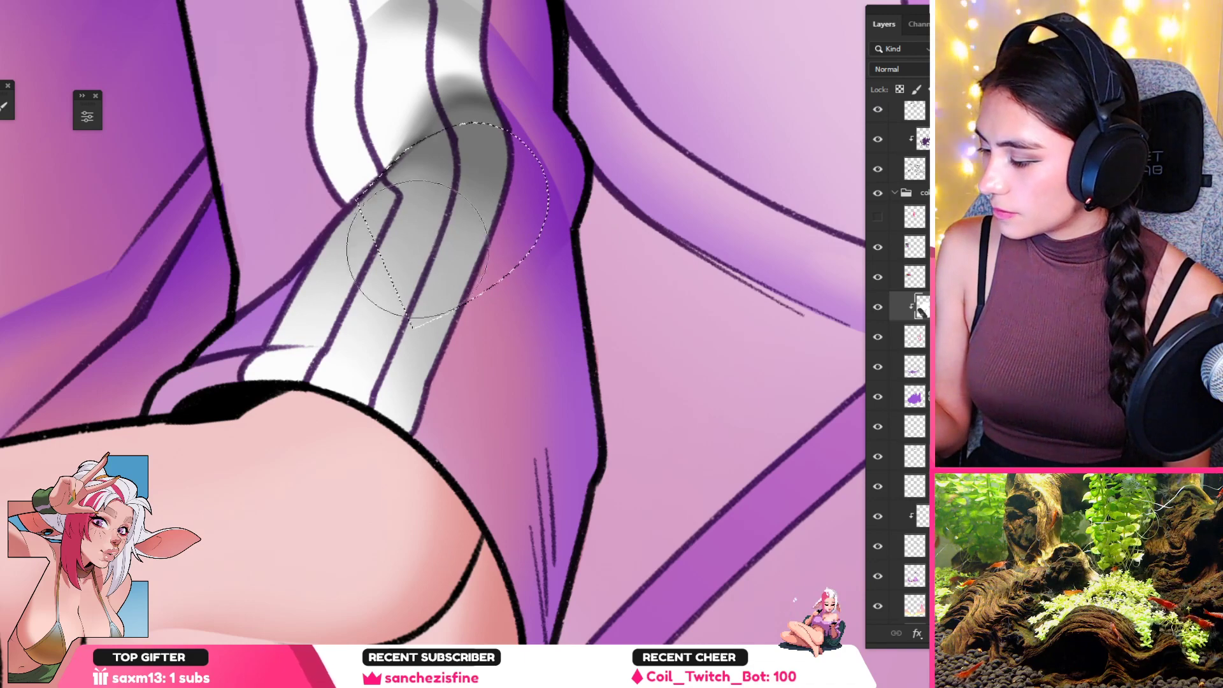
{"action": "mouse_move", "coordinate": [407, 260]}
{"action": "left_mouse_down"}
{"action": "mouse_move", "coordinate": [452, 239]}
{"action": "mouse_move", "coordinate": [466, 250]}
{"action": "mouse_move", "coordinate": [625, 112]}
{"action": "left_mouse_up"}
{"action": "key", "text": "ctrl+d"}
Step: Refine the dark shadow where the cuff meets the forearm stripes with sampled greys and a smaller brush, undoing unwanted strokes
{"action": "scroll", "coordinate": [503, 217], "scroll_direction": "down", "scroll_amount": 5}
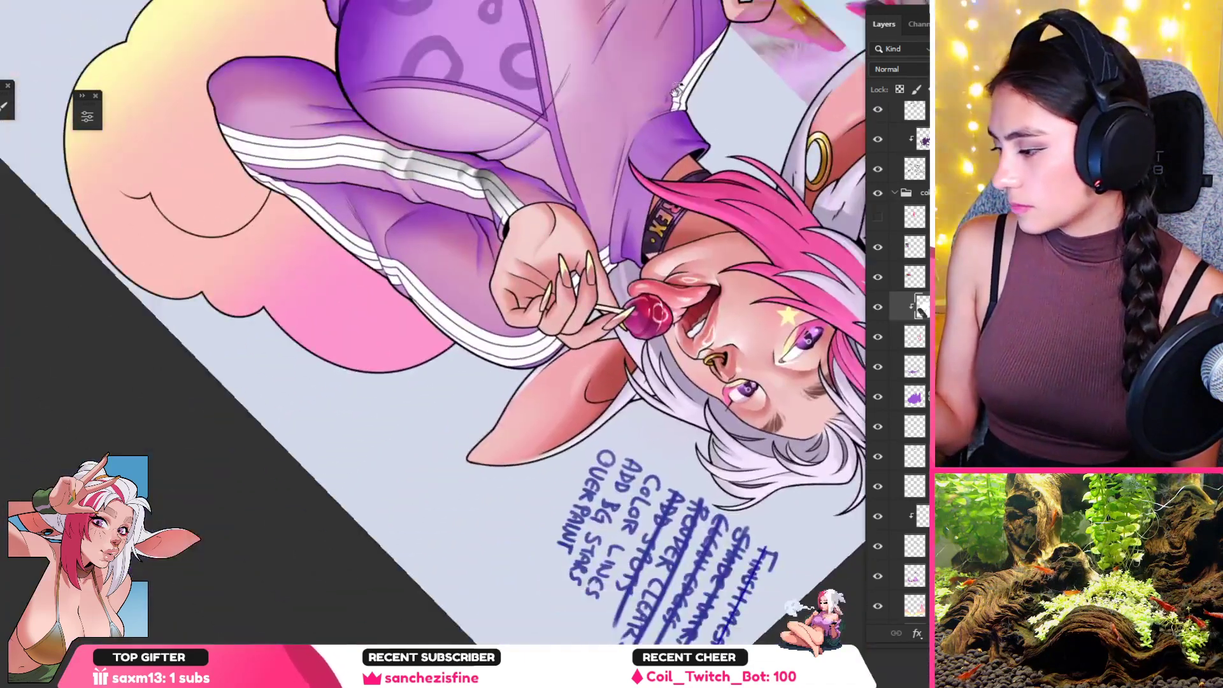
{"action": "scroll", "coordinate": [451, 189], "scroll_direction": "up", "scroll_amount": 5}
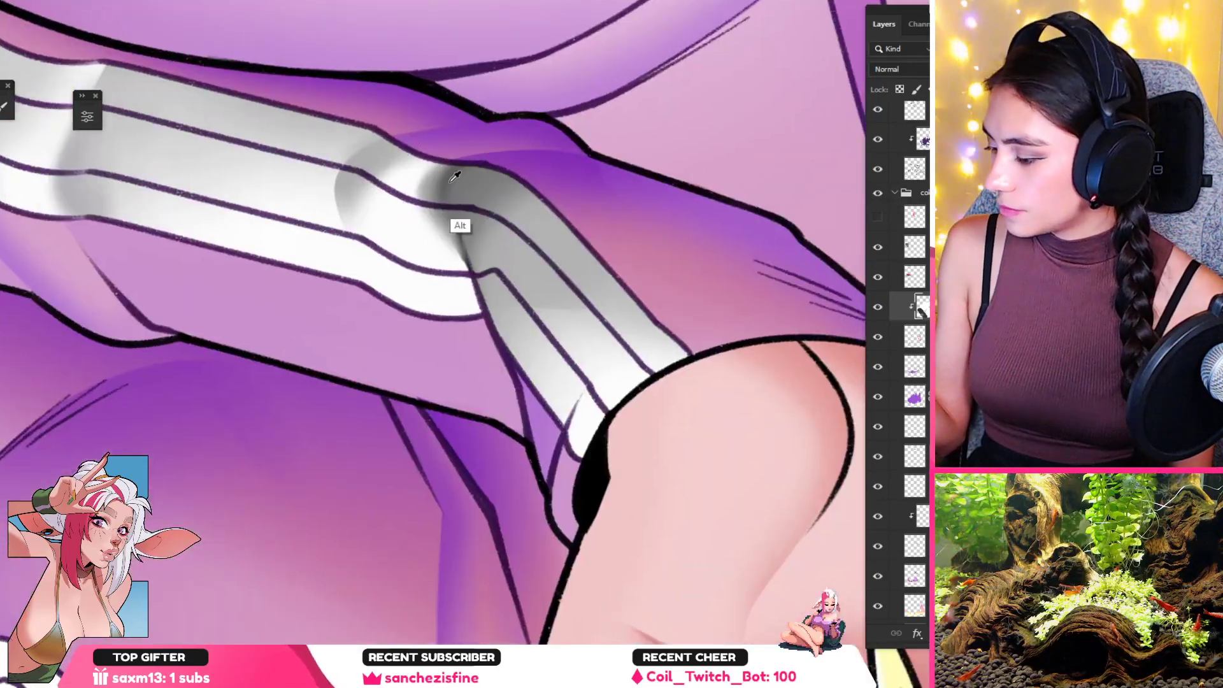
{"action": "mouse_move", "coordinate": [476, 177]}
{"action": "left_mouse_down"}
{"action": "mouse_move", "coordinate": [430, 213]}
{"action": "mouse_move", "coordinate": [467, 195]}
{"action": "mouse_move", "coordinate": [480, 165]}
{"action": "mouse_move", "coordinate": [450, 237]}
{"action": "mouse_move", "coordinate": [471, 213]}
{"action": "mouse_move", "coordinate": [478, 163]}
{"action": "mouse_move", "coordinate": [442, 215]}
{"action": "left_mouse_up"}
{"action": "key", "text": "ctrl+z"}
{"action": "key", "text": "["}
{"action": "key", "text": "ctrl+z"}
{"action": "key", "text": "ctrl+z"}
{"action": "left_click_drag", "start_coordinate": [466, 173], "coordinate": [442, 220]}
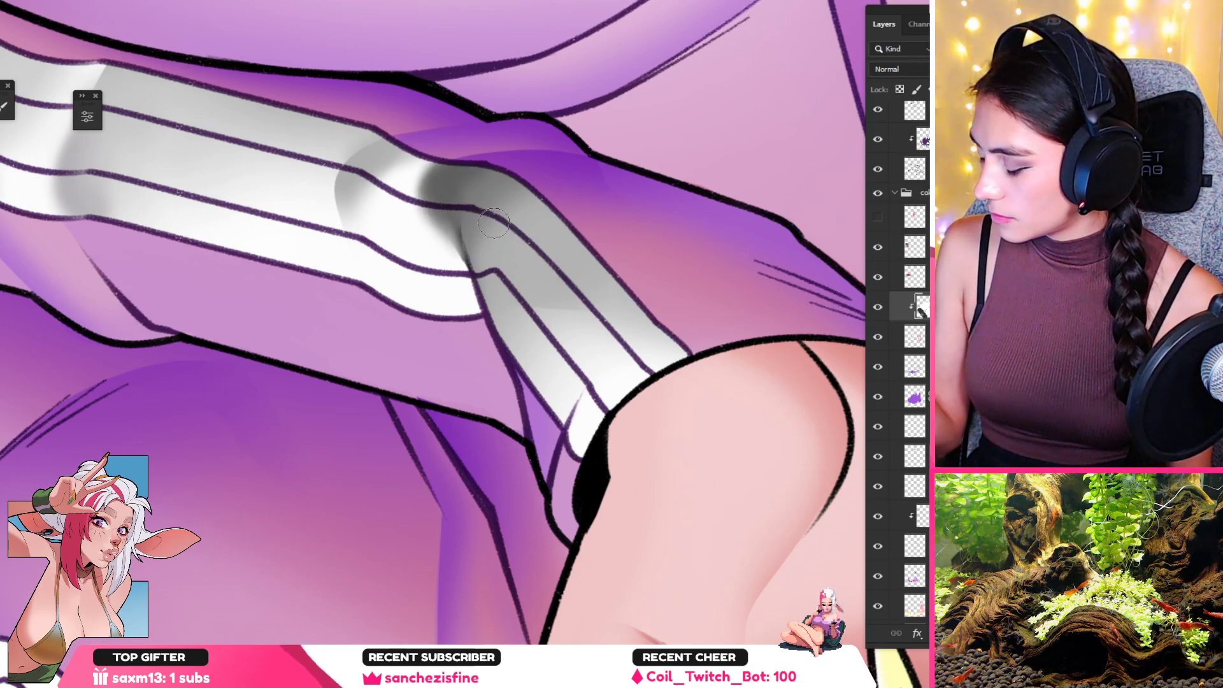
{"action": "left_click", "coordinate": [491, 238], "text": "alt"}
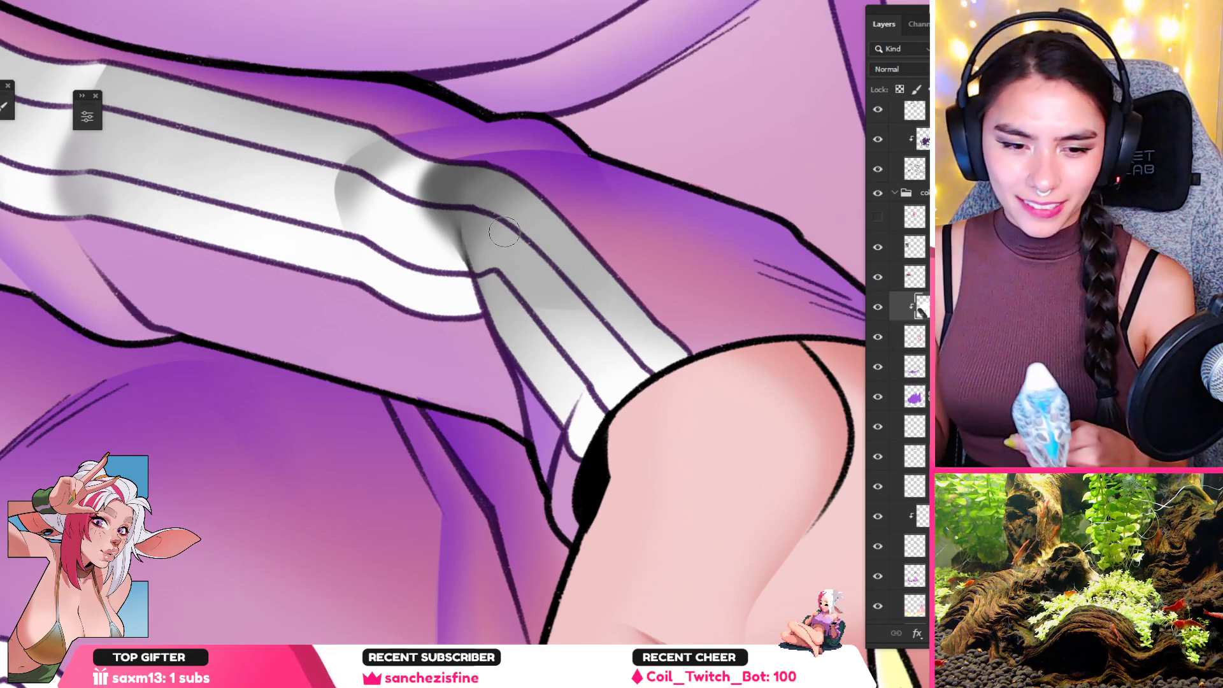
{"action": "left_click_drag", "start_coordinate": [503, 194], "coordinate": [460, 251]}
Step: Show the hidden top layer in the line art group
{"action": "key", "text": "r"}
{"action": "left_click_drag", "start_coordinate": [510, 430], "coordinate": [627, 276]}
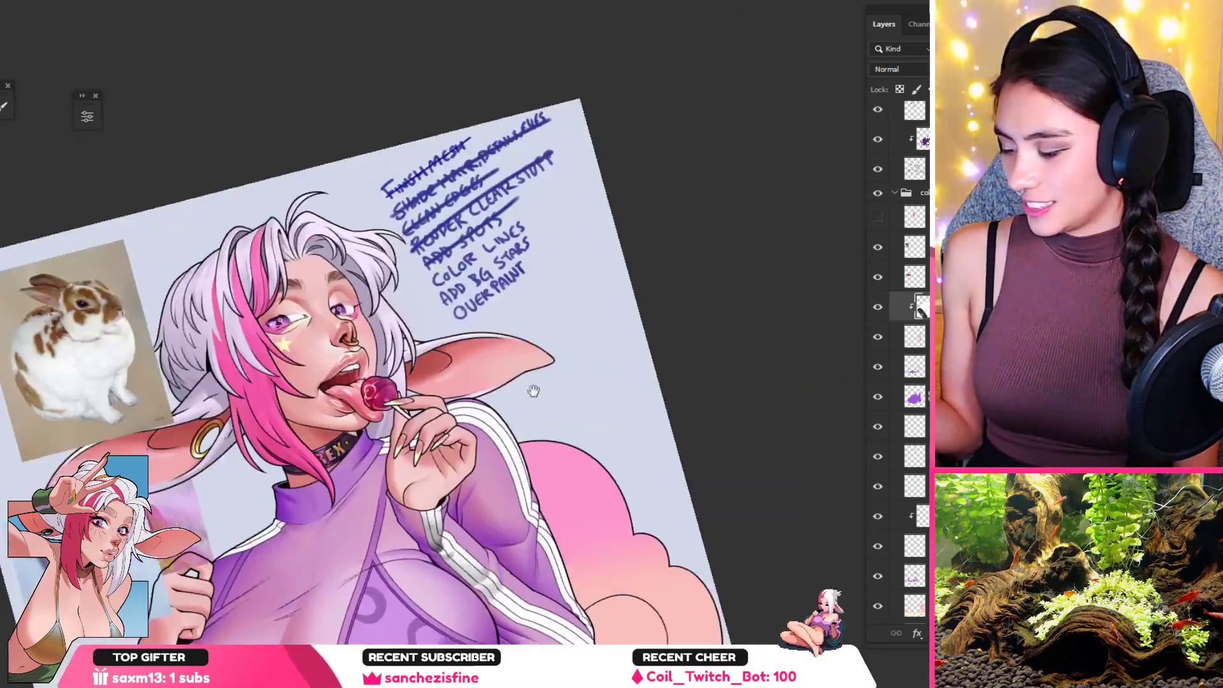
{"action": "left_click_drag", "start_coordinate": [536, 390], "coordinate": [770, 208]}
{"action": "left_click_drag", "start_coordinate": [599, 241], "coordinate": [639, 339]}
{"action": "scroll", "coordinate": [899, 363], "scroll_direction": "up", "scroll_amount": 4}
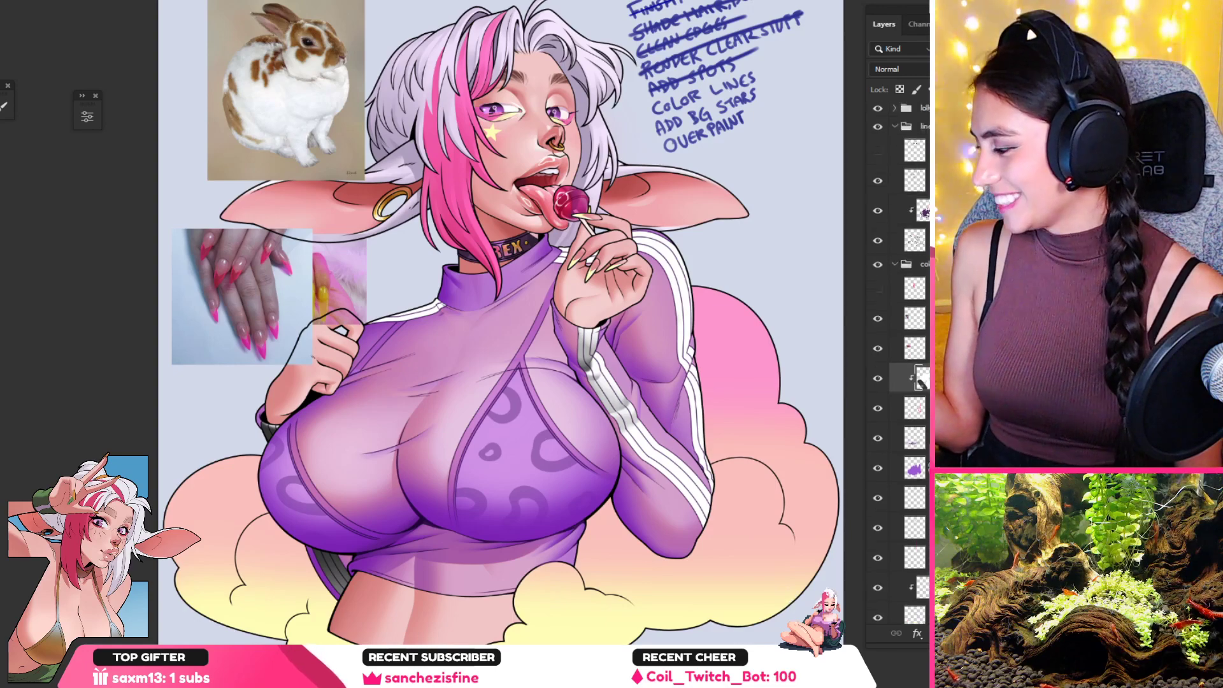
{"action": "left_click", "coordinate": [878, 219]}
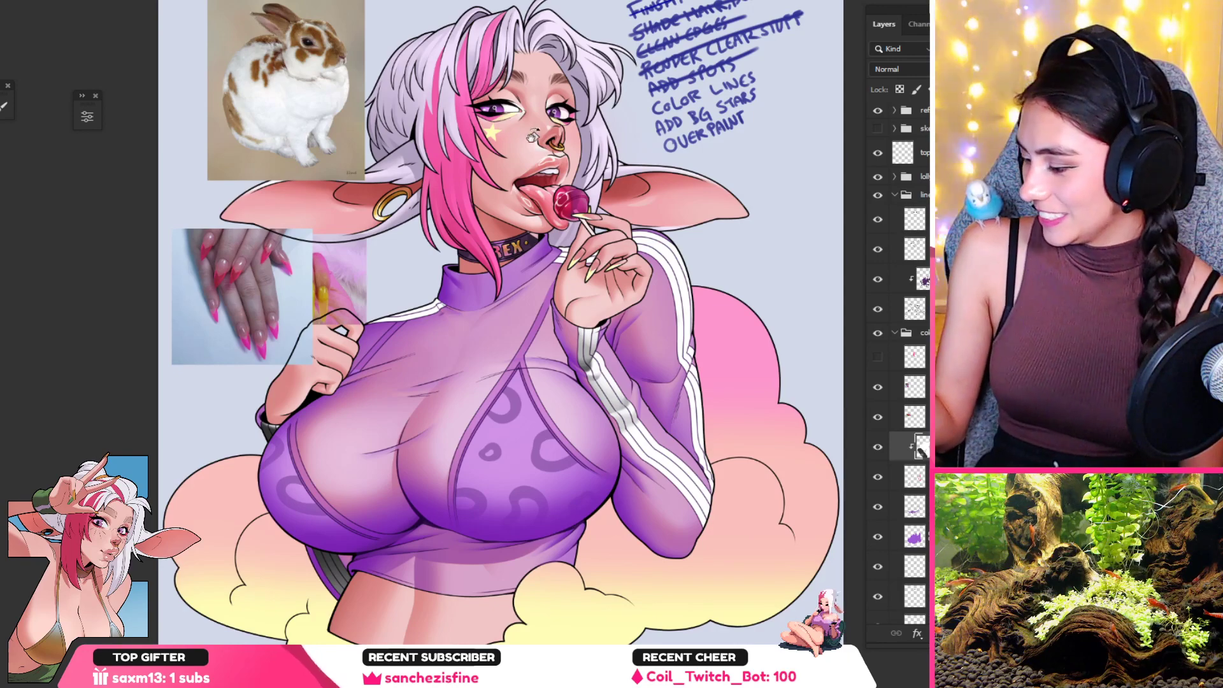
Step: Sample greys beside the cuff and touch up the shading between the dark cuff shadow and the crescent fold
{"action": "left_click", "coordinate": [516, 303]}
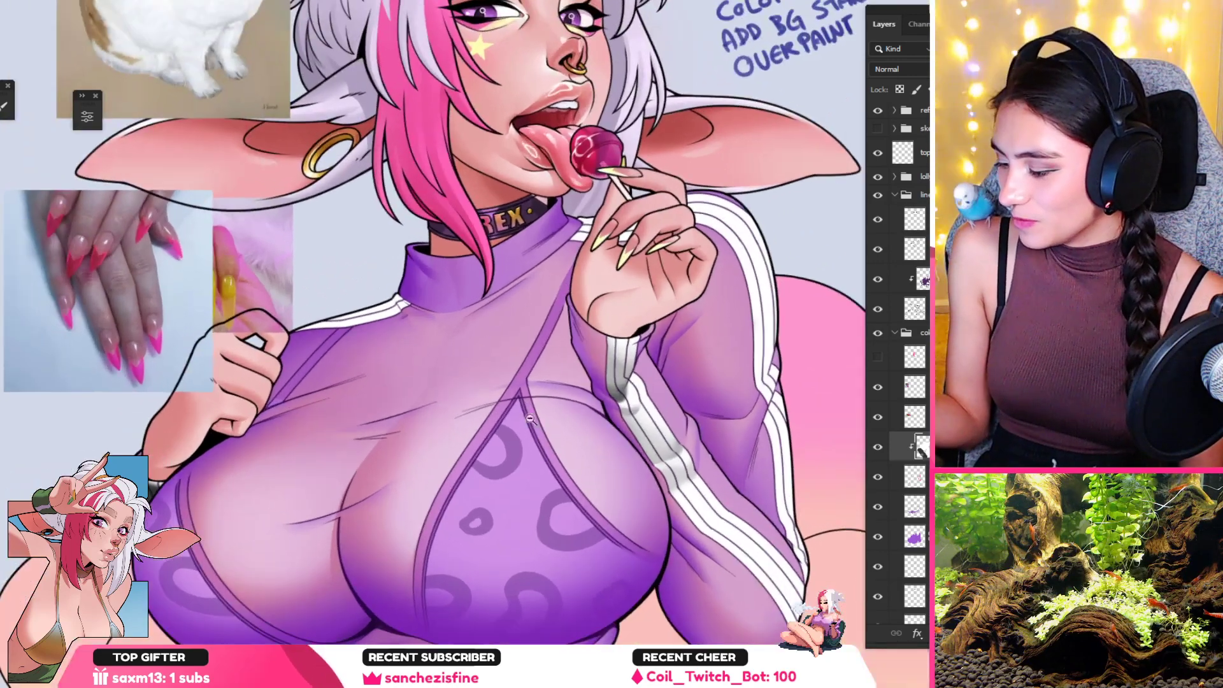
{"action": "left_click_drag", "start_coordinate": [583, 385], "coordinate": [634, 203]}
{"action": "left_click", "coordinate": [712, 318], "text": "alt"}
{"action": "left_click_drag", "start_coordinate": [707, 312], "coordinate": [624, 222]}
{"action": "left_click", "coordinate": [701, 207]}
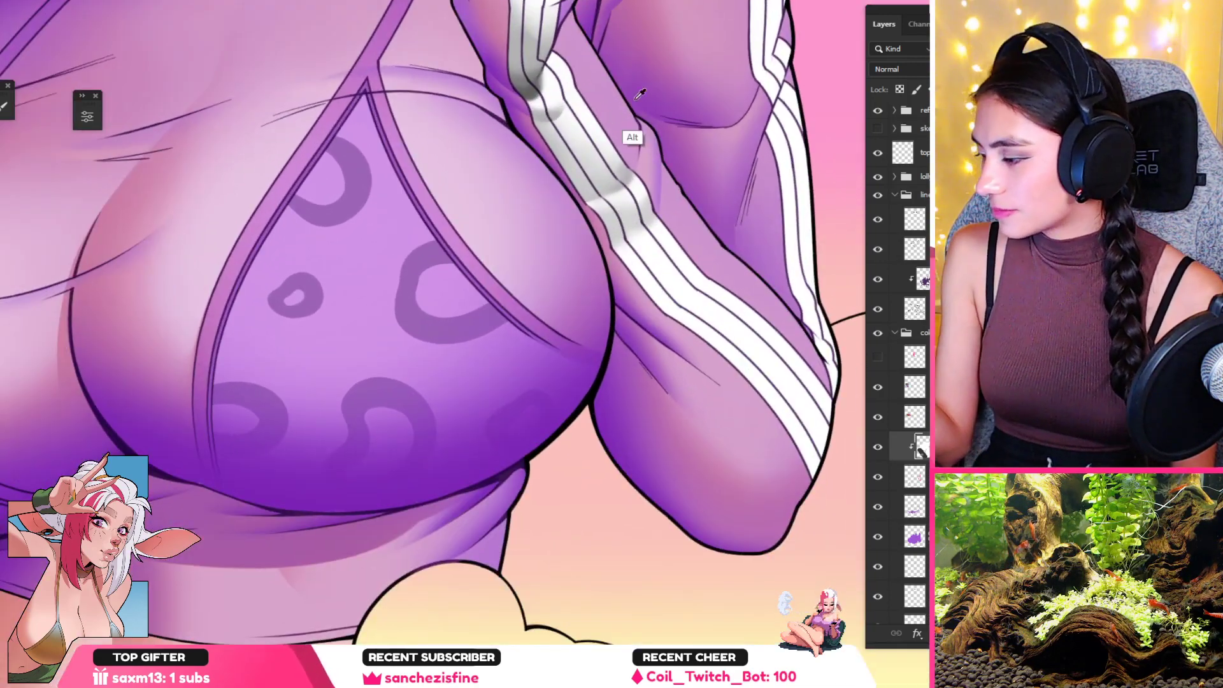
{"action": "left_click_drag", "start_coordinate": [666, 89], "coordinate": [677, 188]}
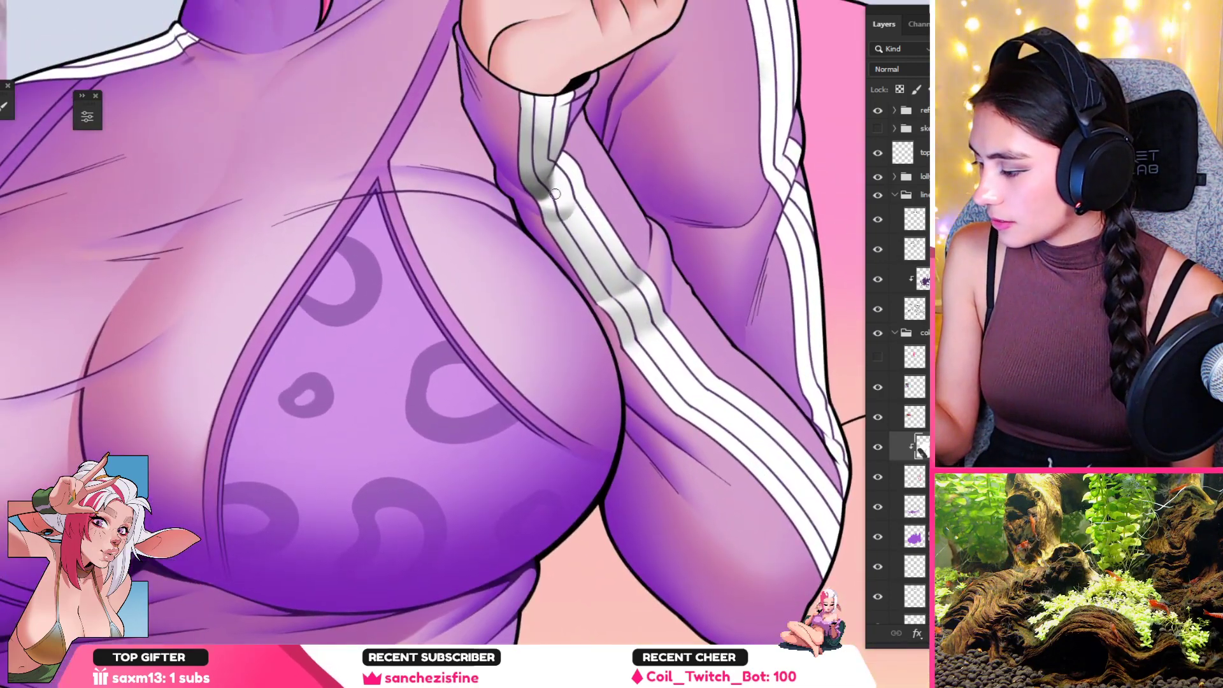
{"action": "left_click", "coordinate": [544, 217], "text": "alt"}
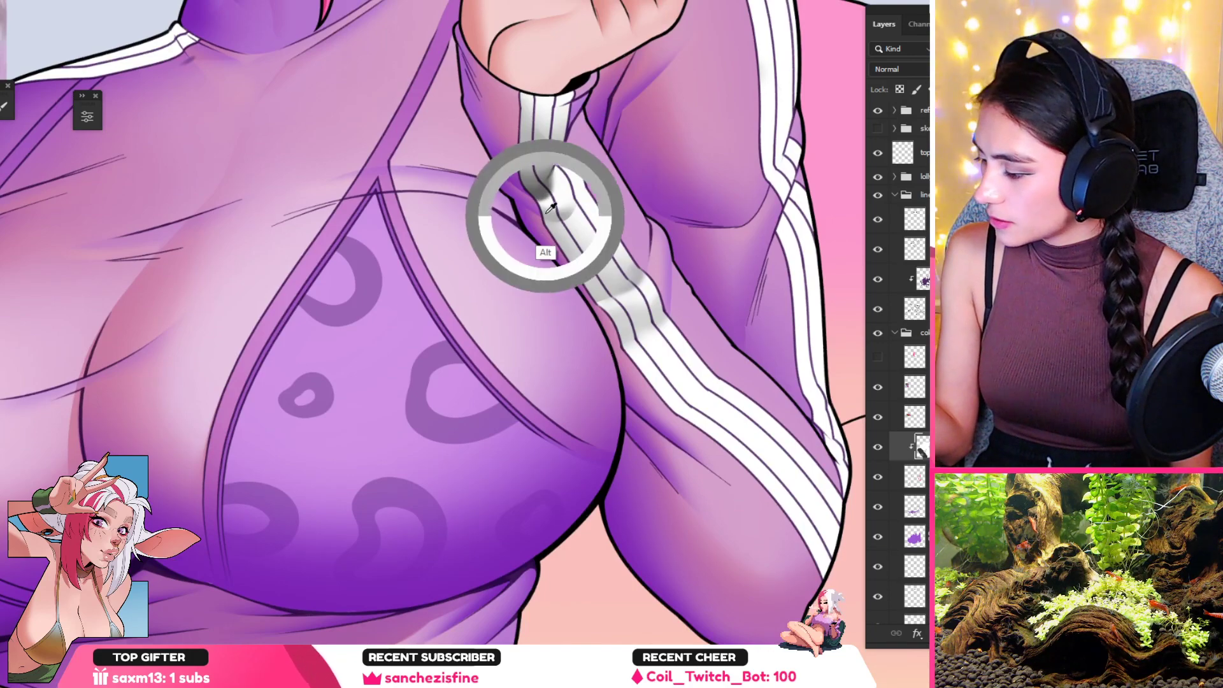
{"action": "left_click_drag", "start_coordinate": [536, 206], "coordinate": [566, 199]}
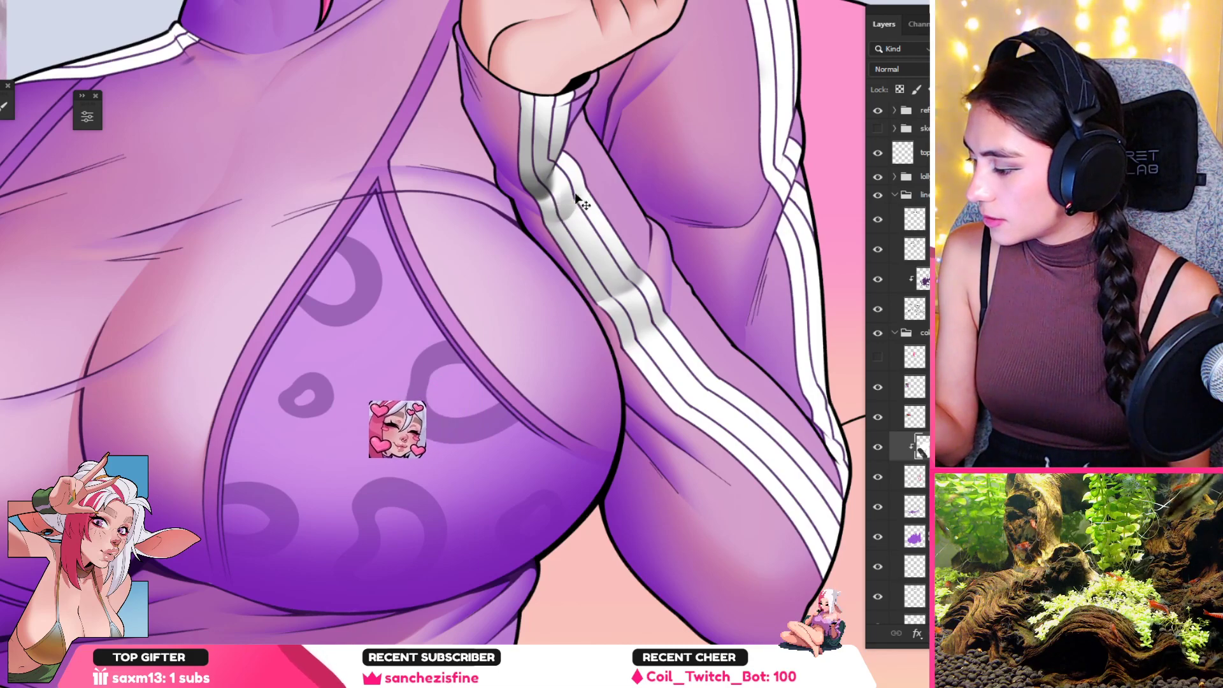
{"action": "left_click_drag", "start_coordinate": [619, 189], "coordinate": [560, 239]}
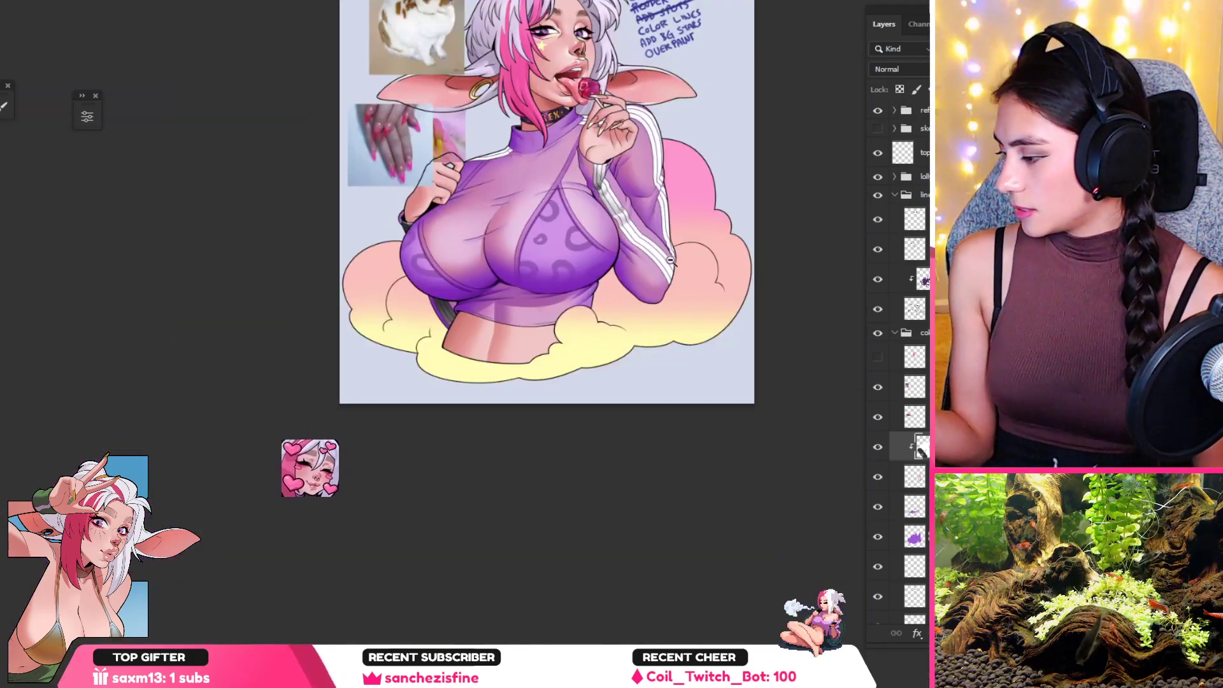
{"action": "scroll", "coordinate": [615, 241], "scroll_direction": "up", "scroll_amount": 3}
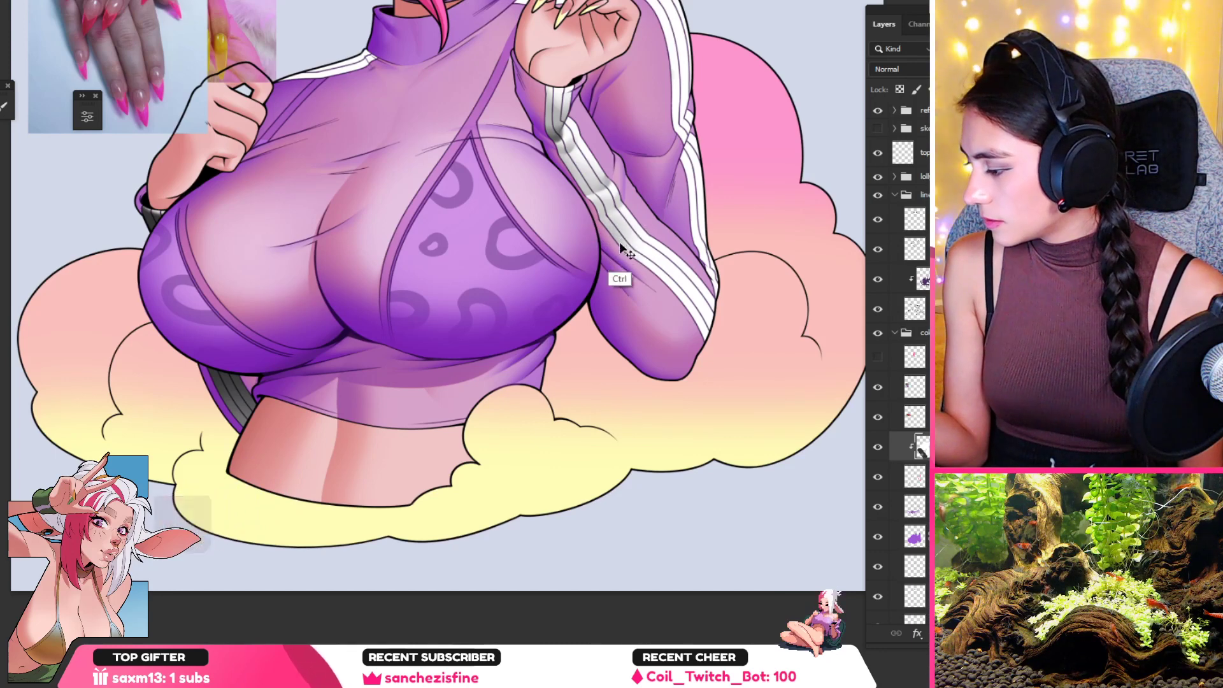
Step: Lasso the elbow end of the forearm's white stripes, brush grey shading inside the selection and deselect
{"action": "mouse_move", "coordinate": [696, 355]}
{"action": "left_mouse_down"}
{"action": "mouse_move", "coordinate": [737, 323]}
{"action": "mouse_move", "coordinate": [626, 370]}
{"action": "mouse_move", "coordinate": [631, 267]}
{"action": "mouse_move", "coordinate": [650, 230]}
{"action": "left_mouse_up"}
{"action": "key", "text": "l"}
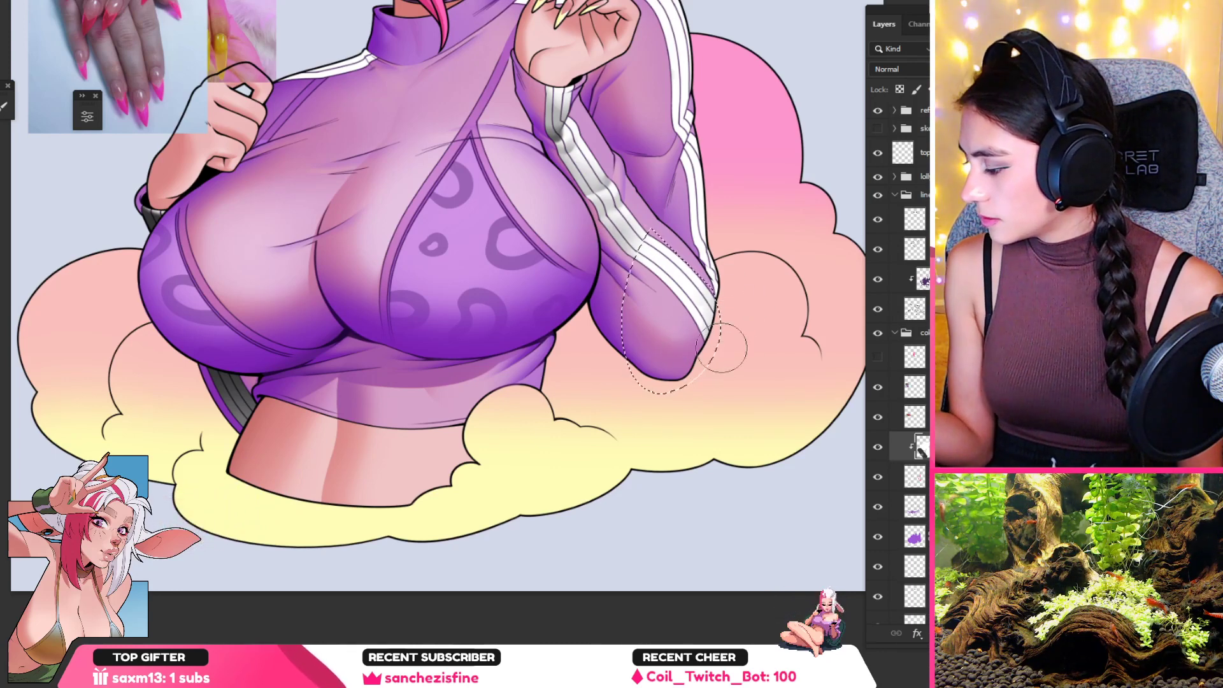
{"action": "key", "text": "b"}
{"action": "key", "text": "ctrl+d"}
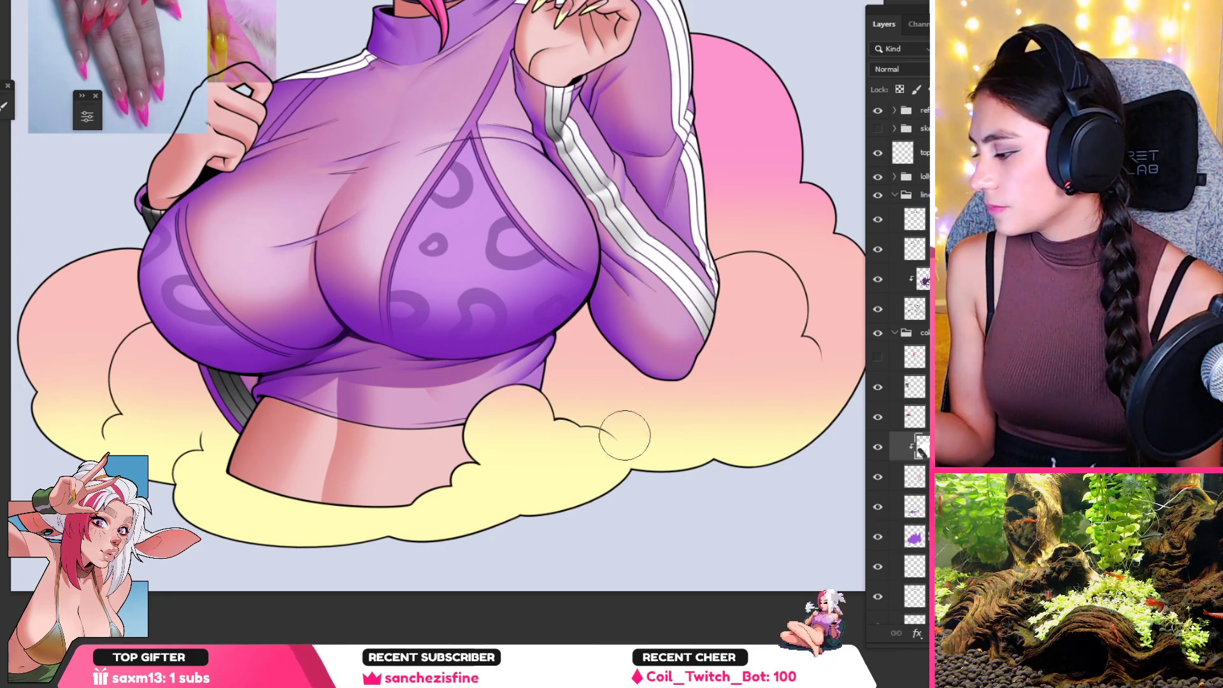
Step: Lasso the small tip of the upper-arm stripes at the elbow and shade it grey with a smaller brush
{"action": "key", "text": "r"}
{"action": "left_click_drag", "start_coordinate": [689, 471], "coordinate": [806, 352]}
{"action": "left_click_drag", "start_coordinate": [668, 217], "coordinate": [709, 298]}
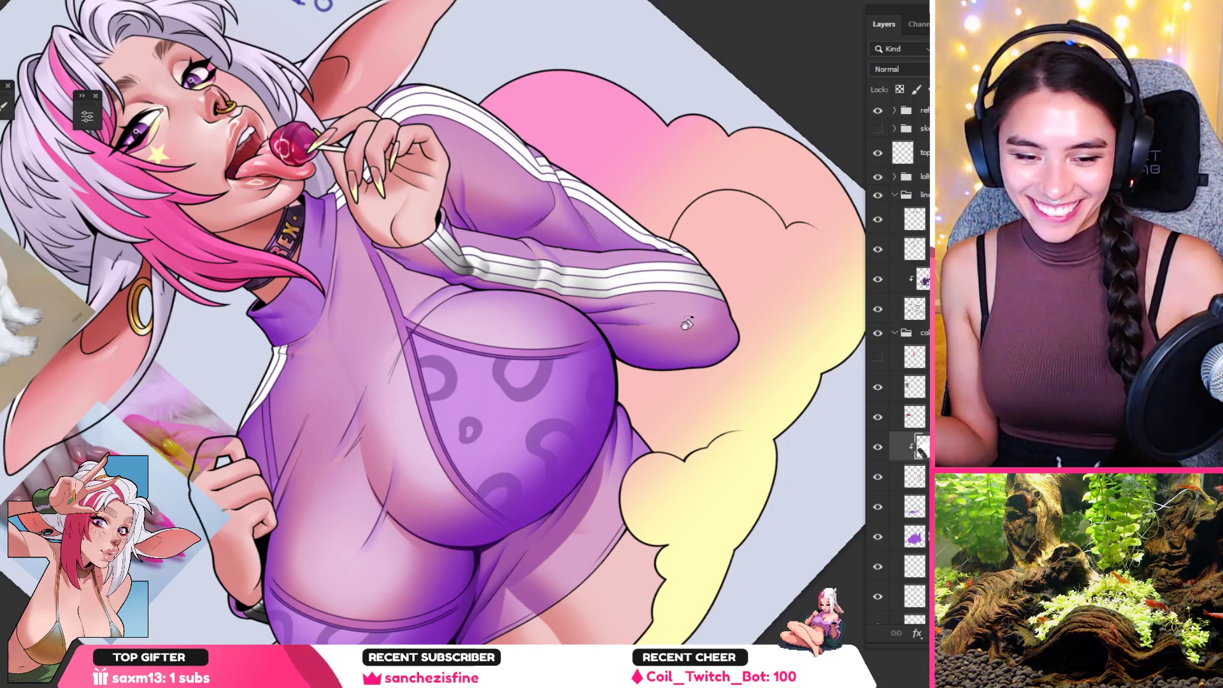
{"action": "left_click_drag", "start_coordinate": [701, 256], "coordinate": [765, 256]}
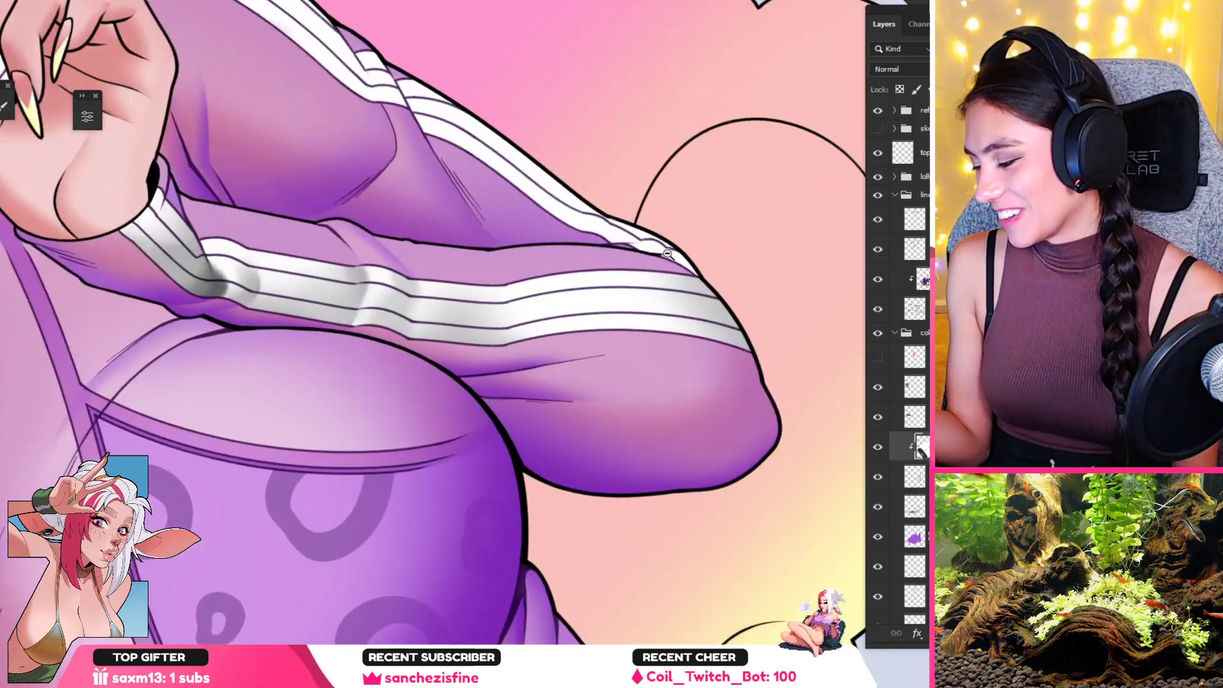
{"action": "mouse_move", "coordinate": [672, 255]}
{"action": "left_mouse_down"}
{"action": "mouse_move", "coordinate": [720, 256]}
{"action": "mouse_move", "coordinate": [567, 270]}
{"action": "left_mouse_up"}
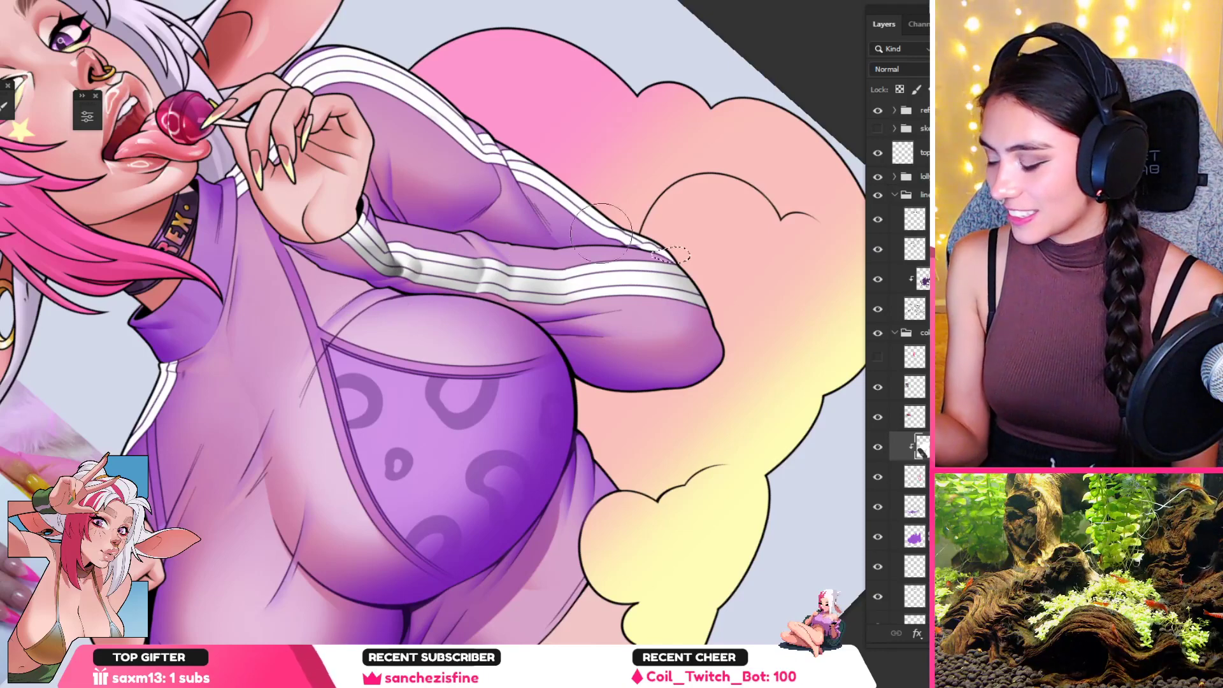
{"action": "mouse_move", "coordinate": [674, 272]}
{"action": "left_mouse_down"}
{"action": "mouse_move", "coordinate": [742, 261]}
{"action": "mouse_move", "coordinate": [658, 276]}
{"action": "mouse_move", "coordinate": [698, 258]}
{"action": "left_mouse_up"}
{"action": "key", "text": "bracketleft"}
{"action": "key", "text": "bracketleft"}
{"action": "key", "text": "l"}
{"action": "left_click", "coordinate": [623, 220]}
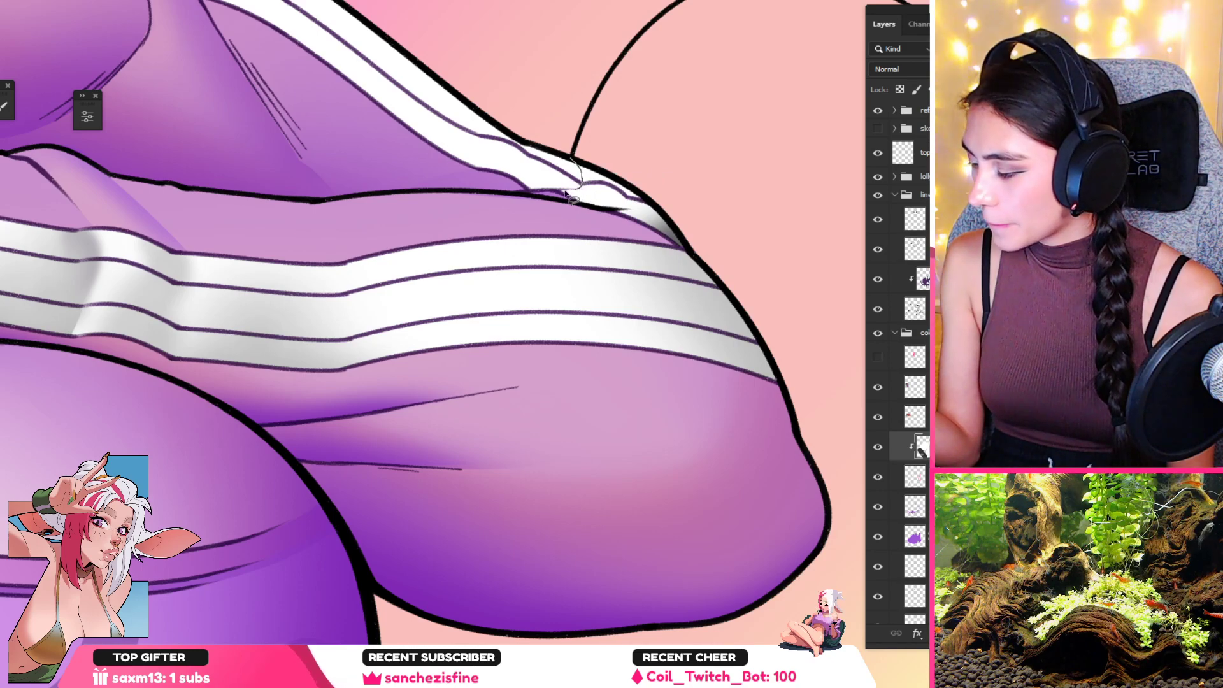
Step: Lasso the twisted fold of the upper-arm stripes beside the elbow tip, shade it grey and deselect
{"action": "mouse_move", "coordinate": [602, 219]}
{"action": "left_mouse_down"}
{"action": "mouse_move", "coordinate": [637, 209]}
{"action": "mouse_move", "coordinate": [595, 146]}
{"action": "mouse_move", "coordinate": [579, 156]}
{"action": "left_mouse_up"}
{"action": "key", "text": "b"}
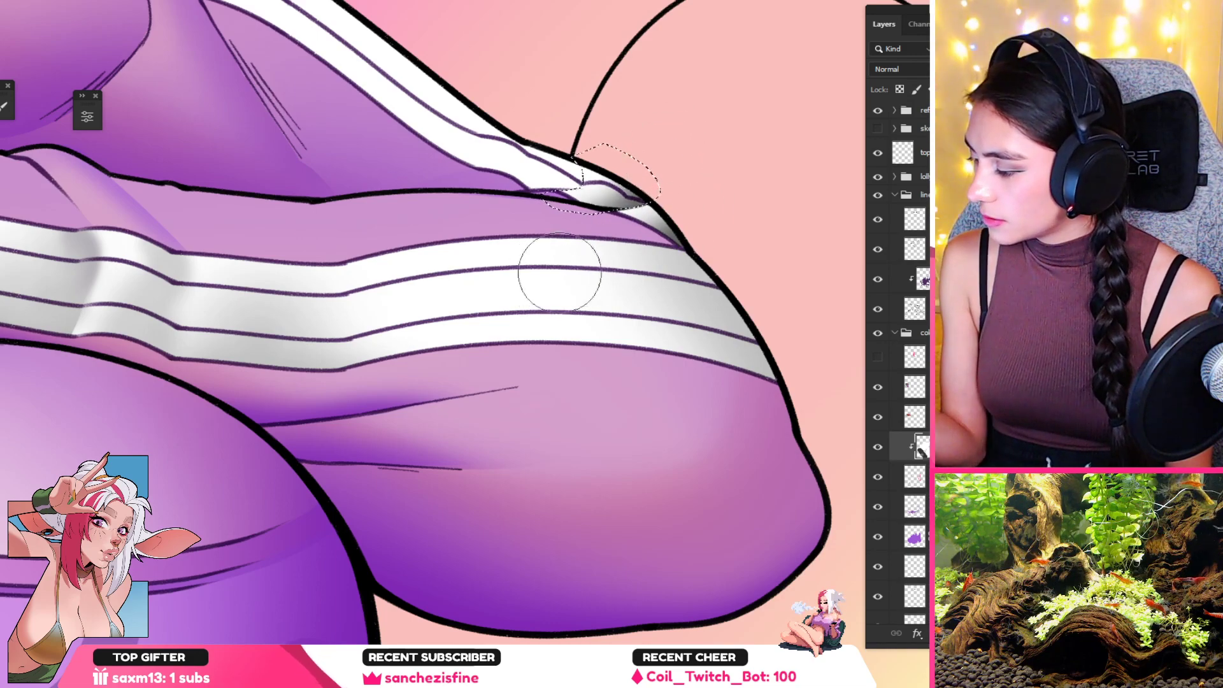
{"action": "key", "text": "ctrl+d"}
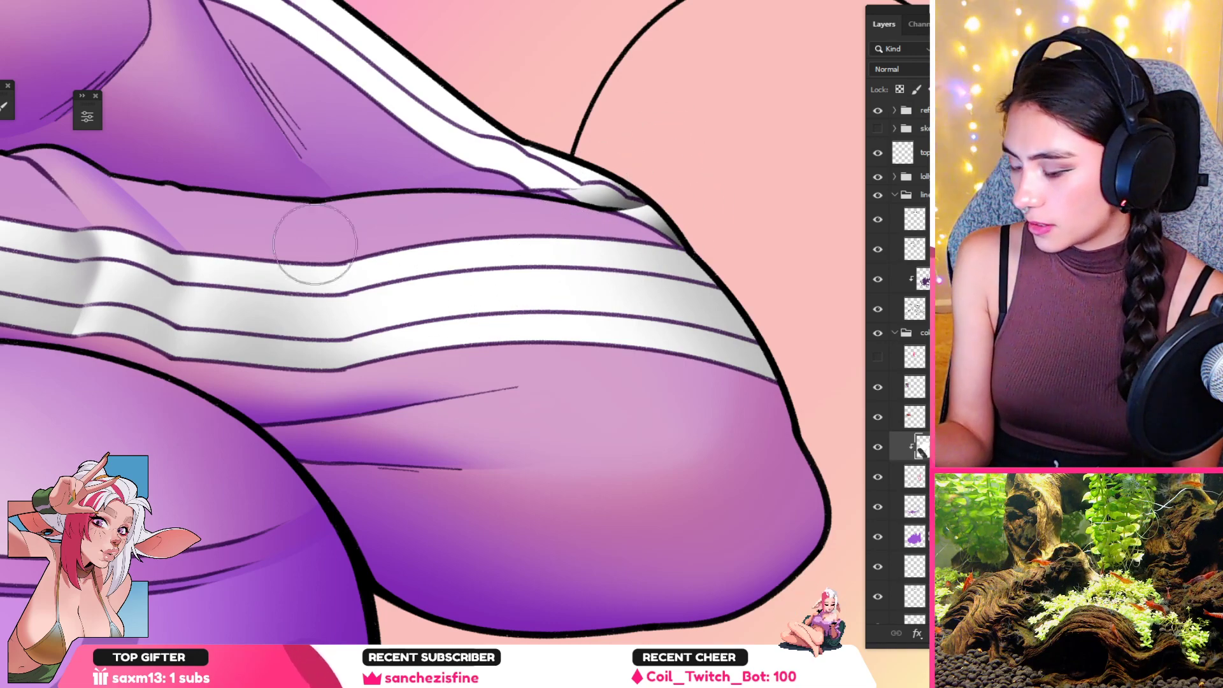
Step: Lasso the stripe tip beyond the elbow fold, darken it with a much smaller brush and deselect
{"action": "key", "text": "bracketleft"}
{"action": "key", "text": "bracketleft"}
{"action": "key", "text": "bracketleft"}
{"action": "key", "text": "bracketleft"}
{"action": "key", "text": "l"}
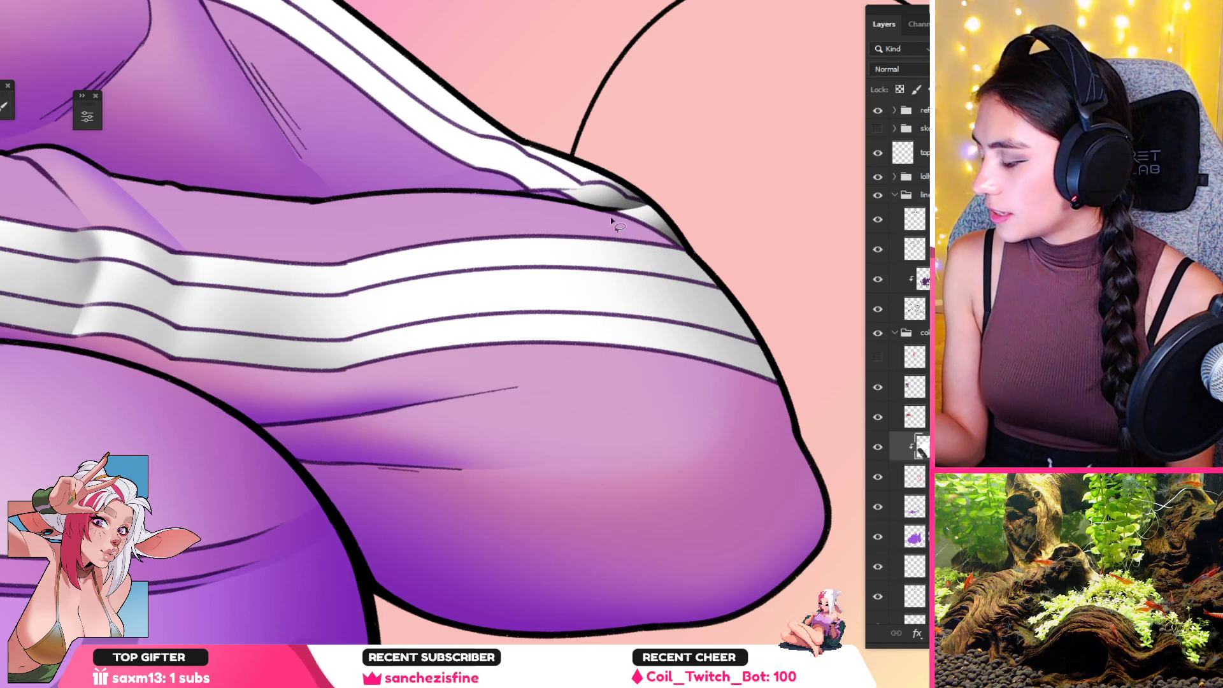
{"action": "mouse_move", "coordinate": [688, 187]}
{"action": "left_mouse_down"}
{"action": "mouse_move", "coordinate": [650, 210]}
{"action": "mouse_move", "coordinate": [583, 212]}
{"action": "left_mouse_up"}
{"action": "key", "text": "b"}
{"action": "mouse_move", "coordinate": [660, 212]}
{"action": "left_mouse_down"}
{"action": "mouse_move", "coordinate": [636, 207]}
{"action": "mouse_move", "coordinate": [652, 203]}
{"action": "left_mouse_up"}
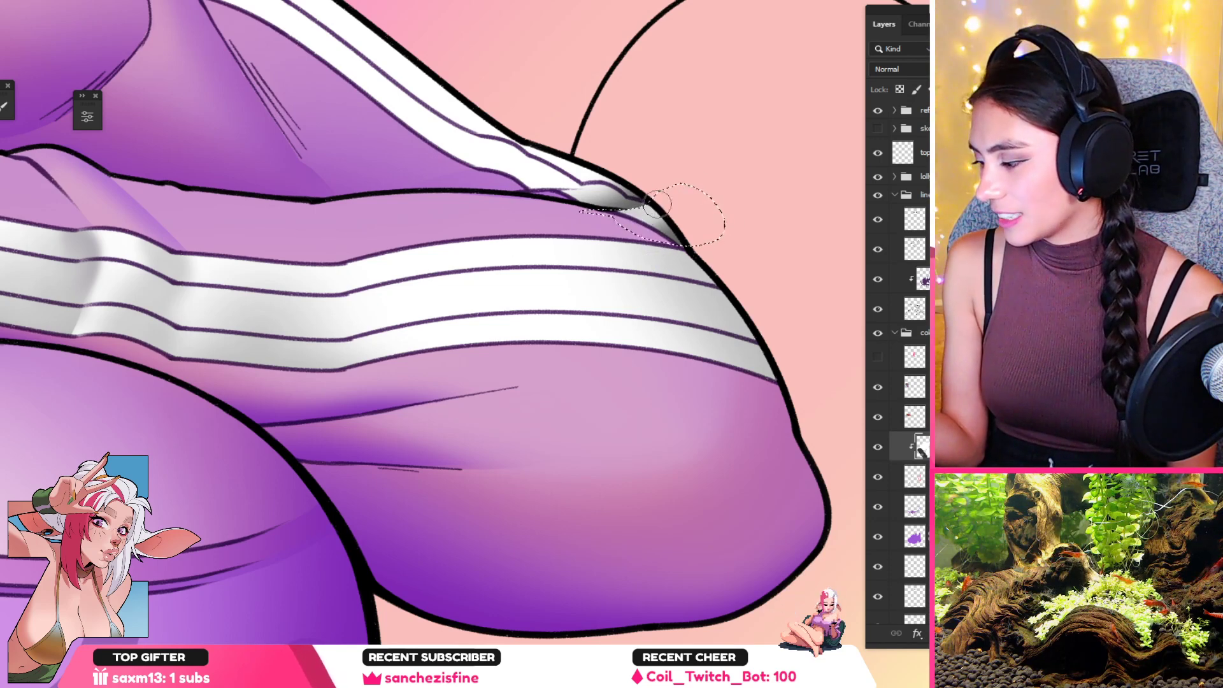
{"action": "key", "text": "ctrl+d"}
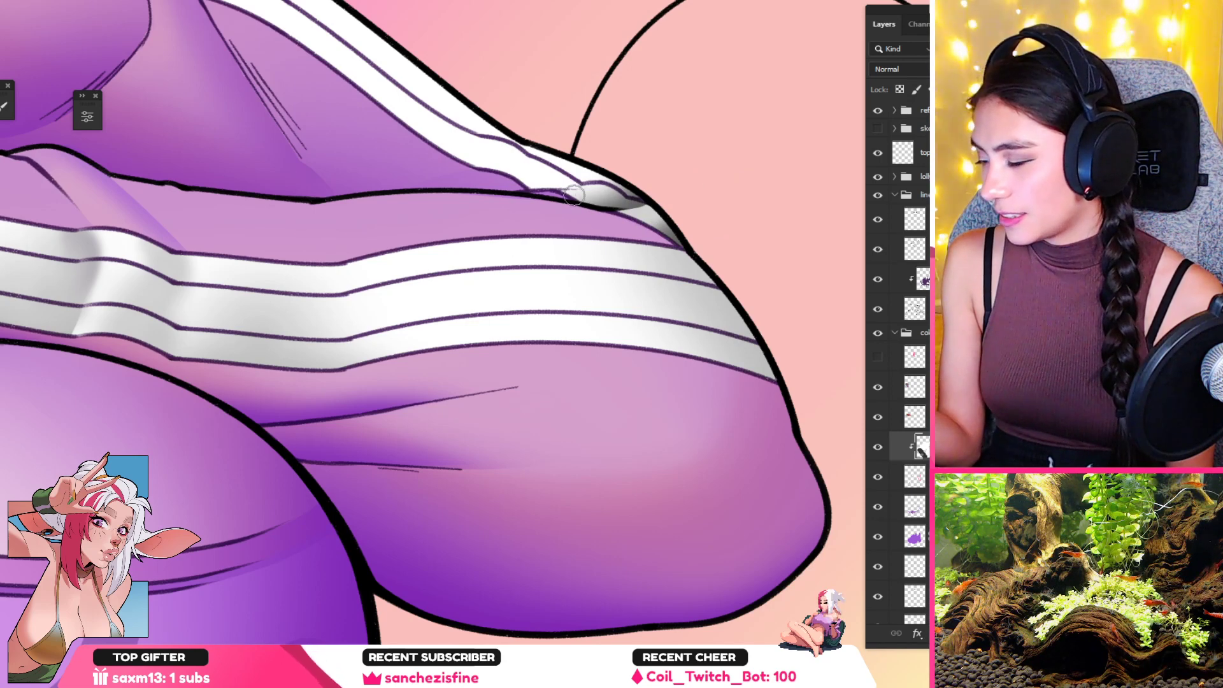
Step: Reselect the small elbow fold with the lasso, refine its grey shading with the brush and deselect
{"action": "mouse_move", "coordinate": [558, 192]}
{"action": "left_mouse_down"}
{"action": "mouse_move", "coordinate": [584, 177]}
{"action": "mouse_move", "coordinate": [640, 161]}
{"action": "mouse_move", "coordinate": [661, 185]}
{"action": "mouse_move", "coordinate": [623, 208]}
{"action": "mouse_move", "coordinate": [570, 205]}
{"action": "left_mouse_up"}
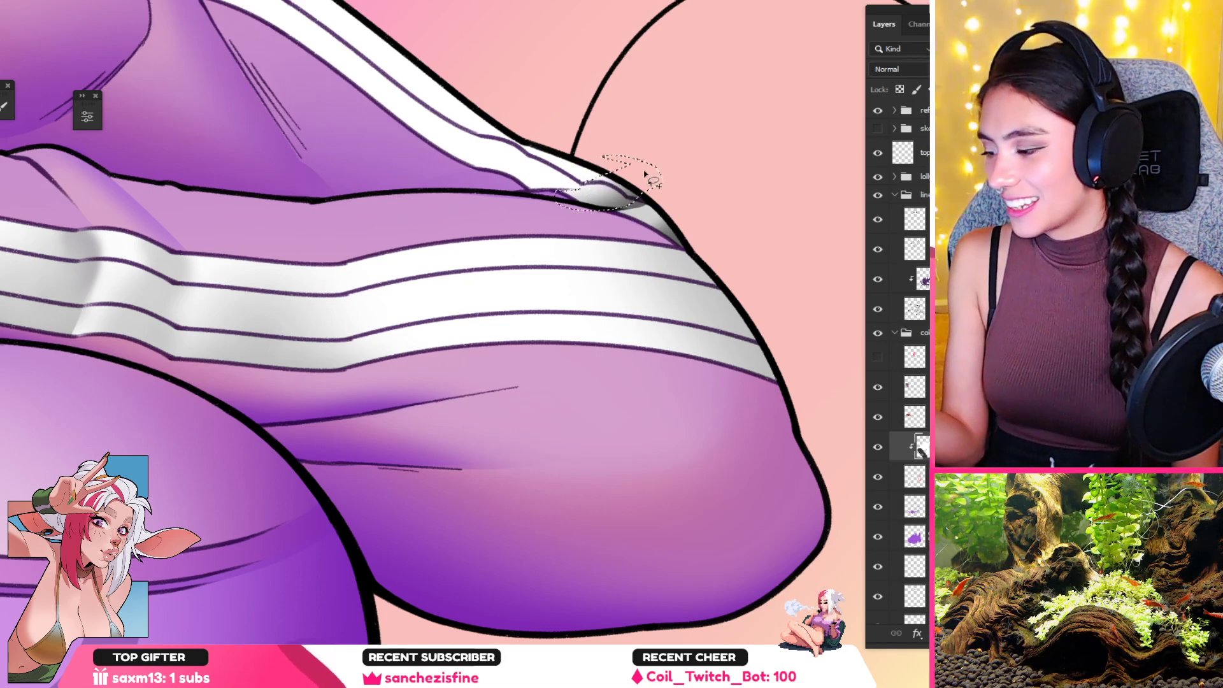
{"action": "mouse_move", "coordinate": [561, 153]}
{"action": "left_mouse_down"}
{"action": "mouse_move", "coordinate": [583, 187]}
{"action": "mouse_move", "coordinate": [609, 146]}
{"action": "left_mouse_up"}
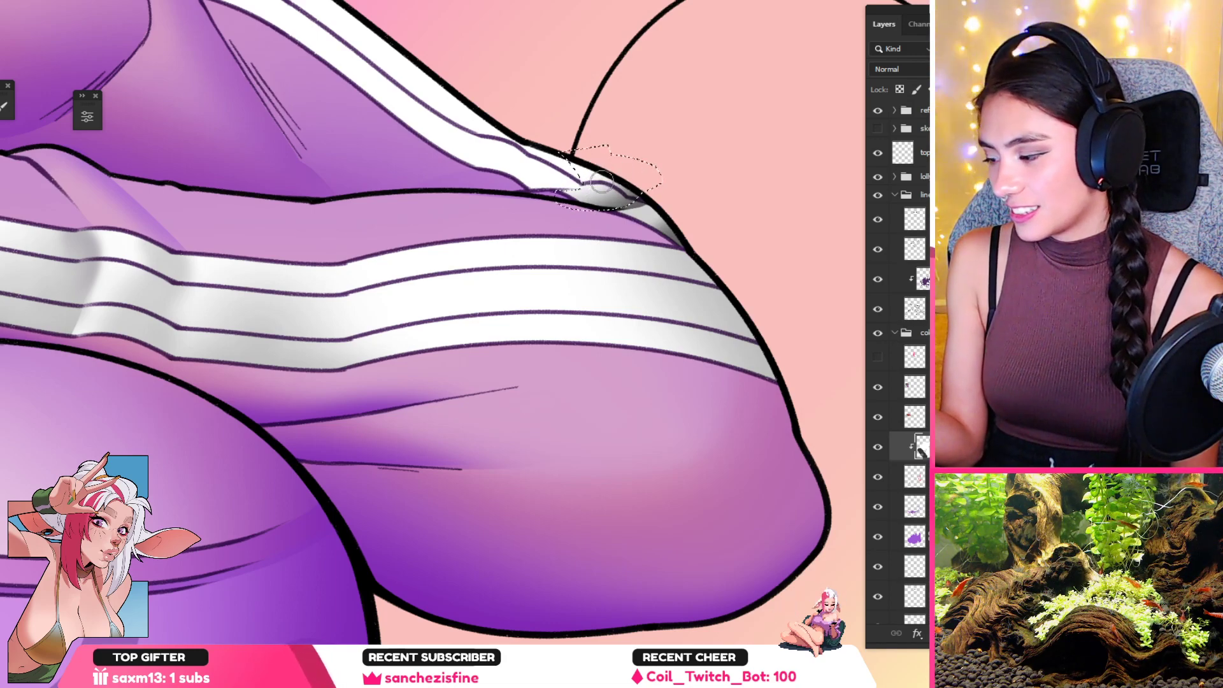
{"action": "key", "text": "b"}
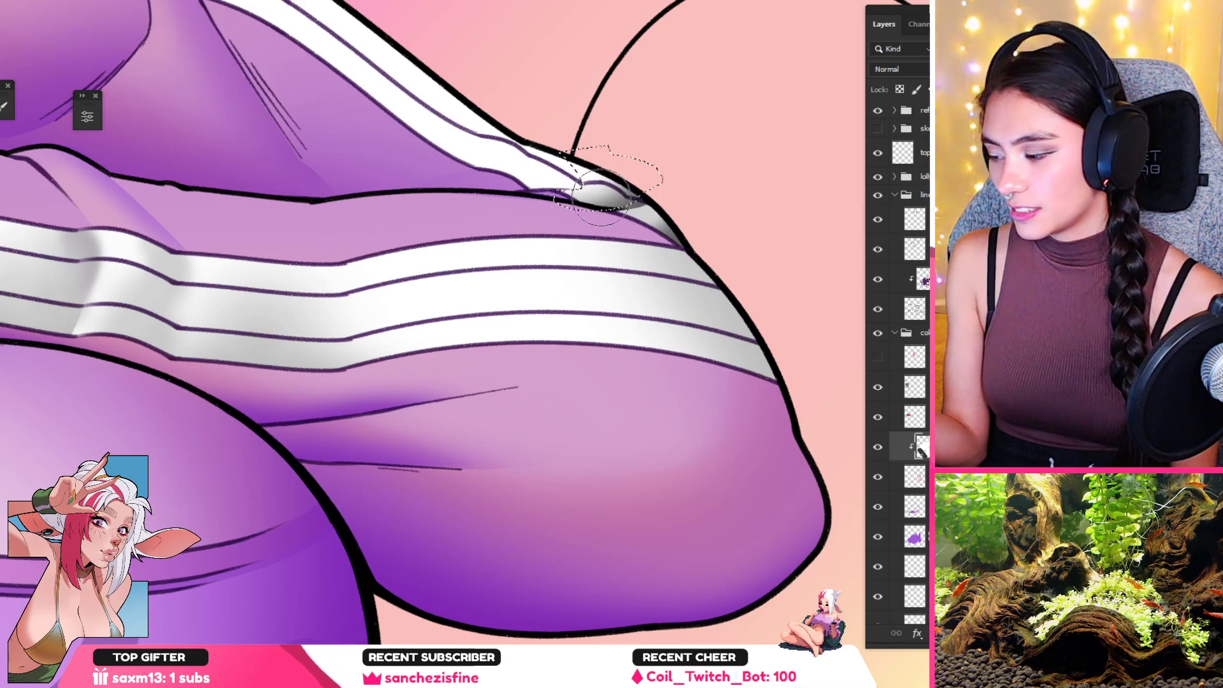
{"action": "key", "text": "ctrl+d"}
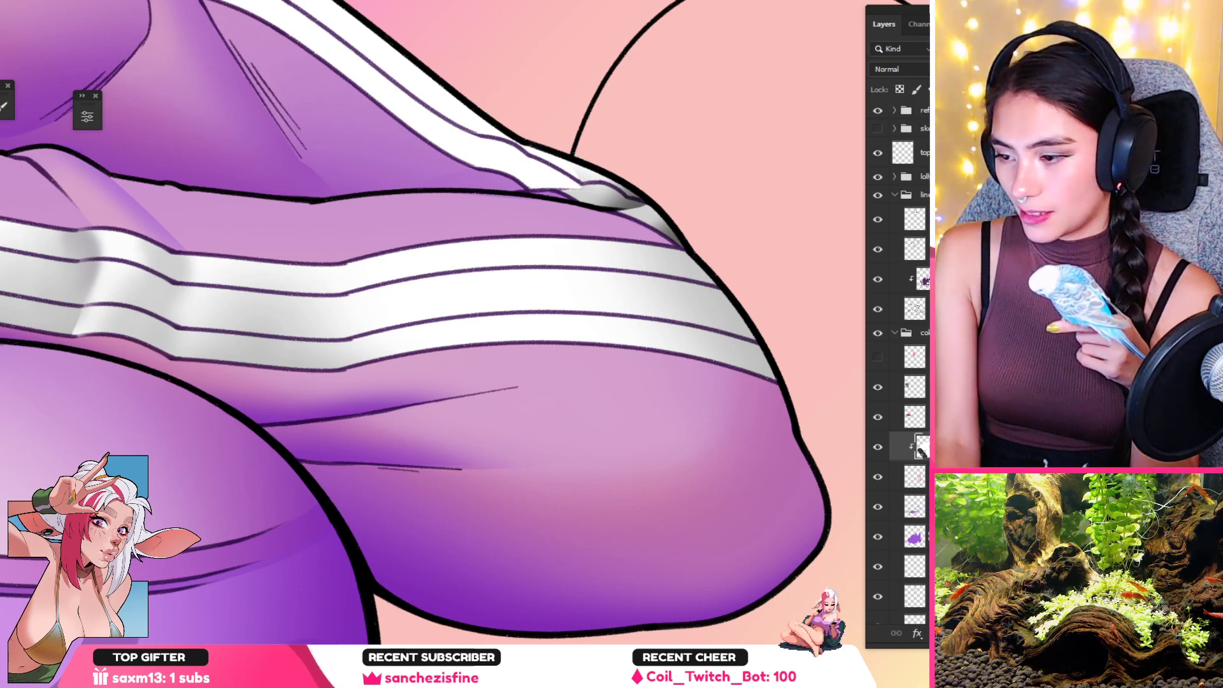
Step: Save the illustration file
{"action": "key", "text": "alt+f"}
{"action": "key", "text": "s"}
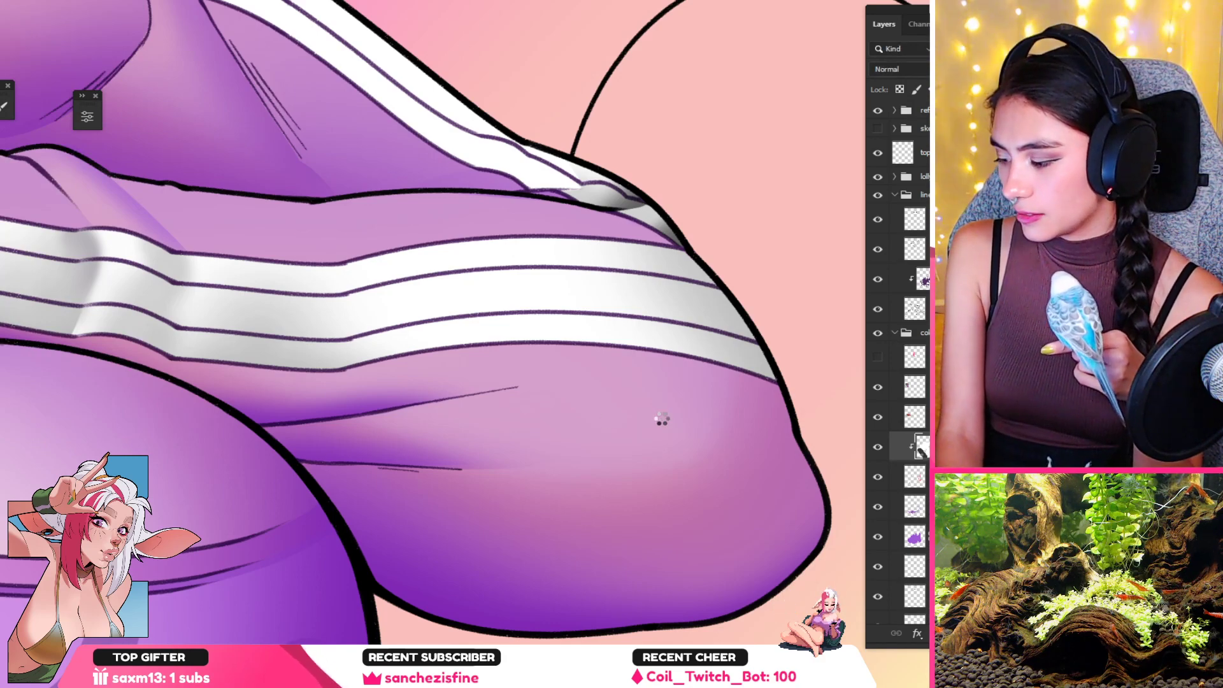
{"action": "key", "text": "ctrl+Tab"}
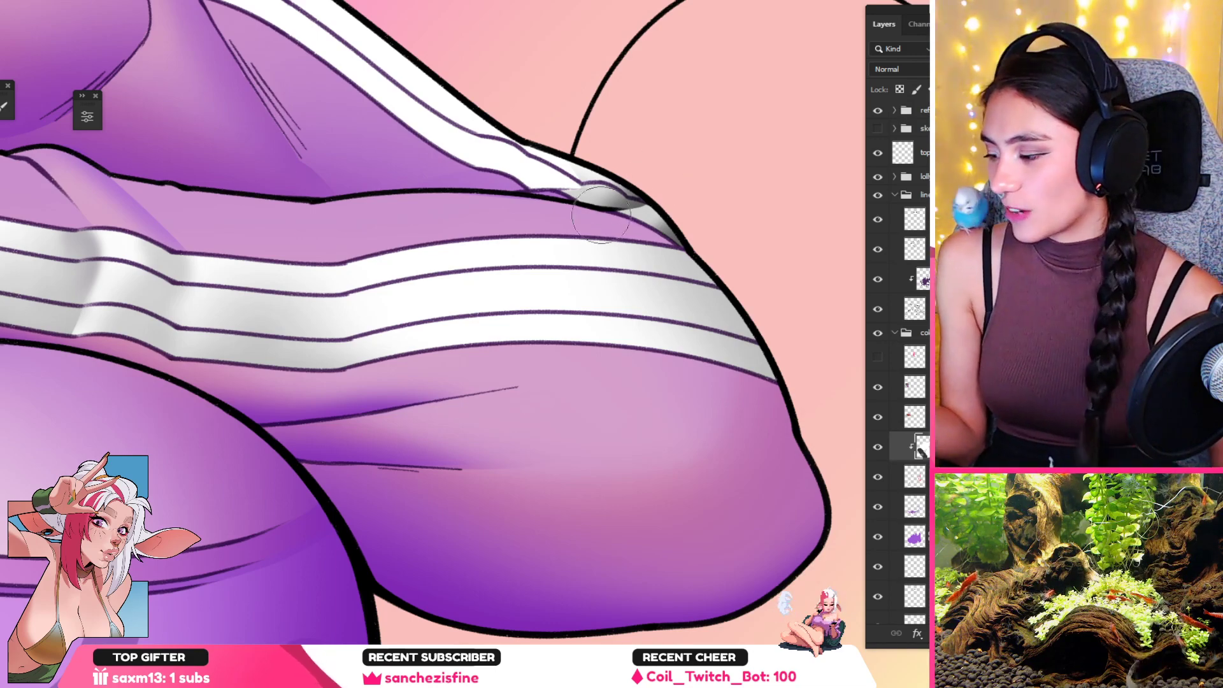
{"action": "key", "text": "r"}
{"action": "mouse_move", "coordinate": [599, 213]}
{"action": "left_mouse_down"}
{"action": "mouse_move", "coordinate": [586, 180]}
{"action": "mouse_move", "coordinate": [526, 228]}
{"action": "mouse_move", "coordinate": [504, 130]}
{"action": "mouse_move", "coordinate": [564, 203]}
{"action": "left_mouse_up"}
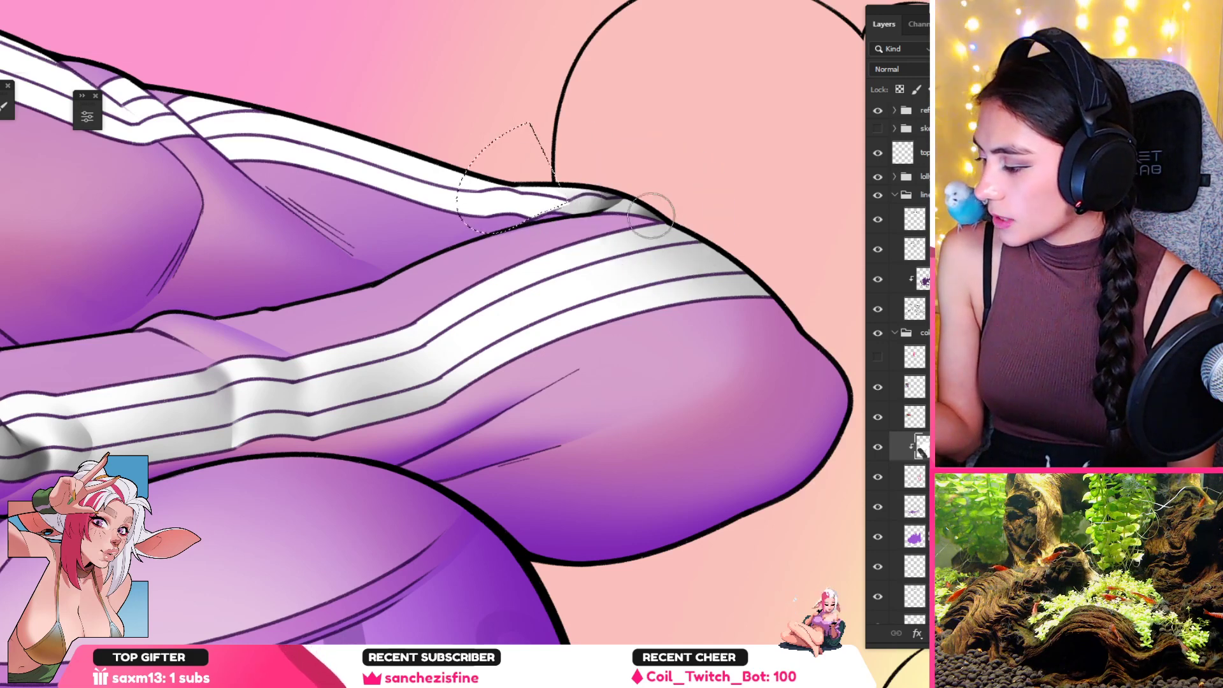
{"action": "key", "text": "b"}
{"action": "key", "text": "l"}
{"action": "key", "text": "ctrl+z"}
{"action": "key", "text": "ctrl+z"}
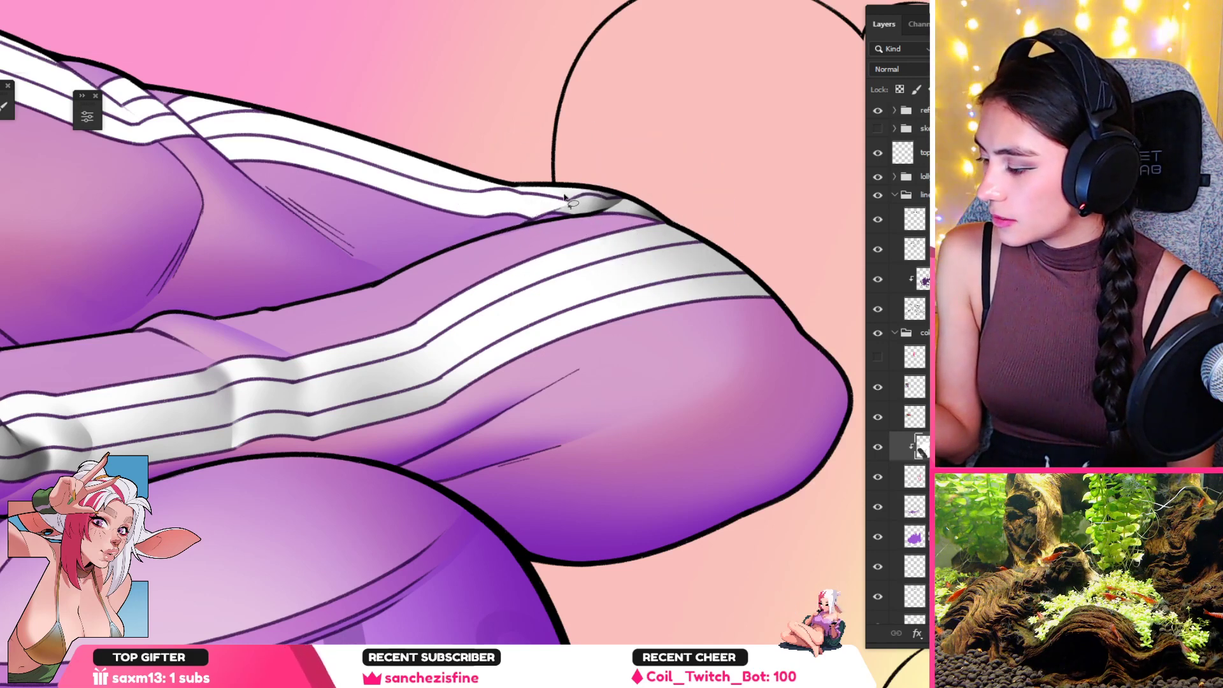
{"action": "key", "text": "ctrl+z"}
Step: Lasso the narrow stripe section just above the elbow fold, shade it with sampled grey, undo the unwanted stroke and deselect
{"action": "mouse_move", "coordinate": [566, 194]}
{"action": "left_mouse_down"}
{"action": "mouse_move", "coordinate": [515, 230]}
{"action": "mouse_move", "coordinate": [494, 217]}
{"action": "mouse_move", "coordinate": [534, 153]}
{"action": "left_mouse_up"}
{"action": "key", "text": "b"}
{"action": "mouse_move", "coordinate": [548, 235]}
{"action": "left_mouse_down"}
{"action": "mouse_move", "coordinate": [601, 215]}
{"action": "mouse_move", "coordinate": [565, 224]}
{"action": "left_mouse_up"}
{"action": "left_click", "coordinate": [548, 210], "text": "alt"}
{"action": "key", "text": "ctrl+z"}
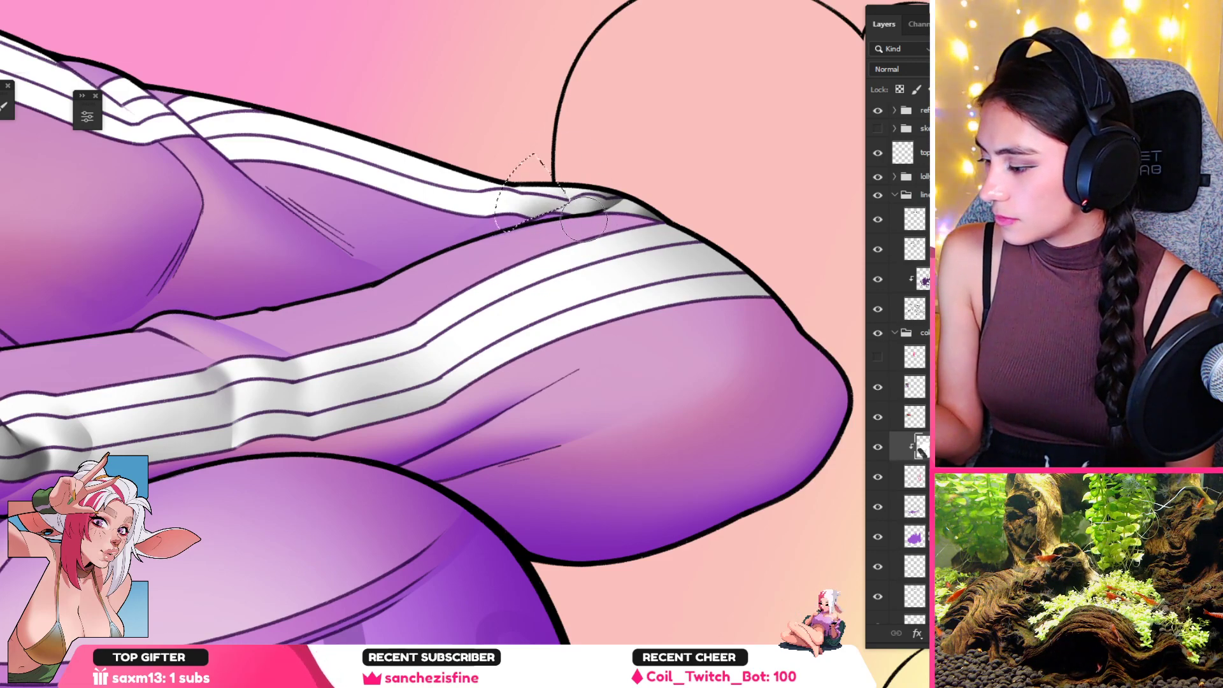
{"action": "key", "text": "ctrl+d"}
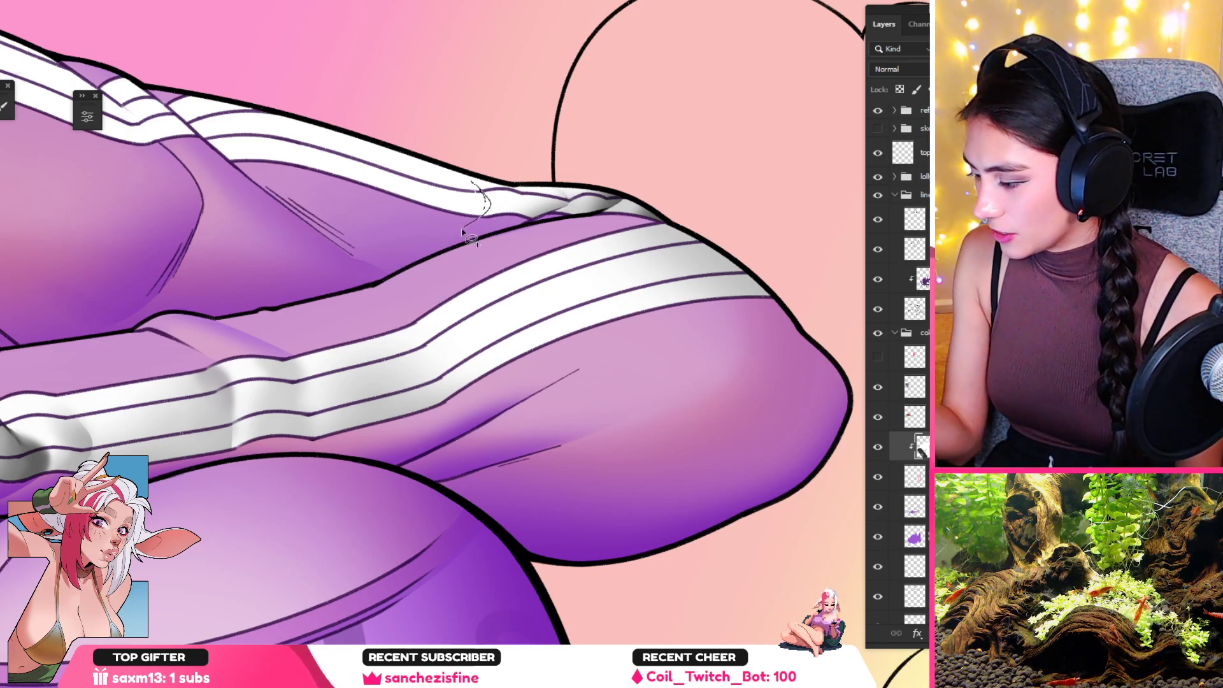
Step: Lasso the lower part of the long upper-arm stripes and shade its elbow-side end grey with a larger brush
{"action": "mouse_move", "coordinate": [464, 234]}
{"action": "left_mouse_down"}
{"action": "mouse_move", "coordinate": [418, 232]}
{"action": "mouse_move", "coordinate": [429, 96]}
{"action": "mouse_move", "coordinate": [488, 203]}
{"action": "left_mouse_up"}
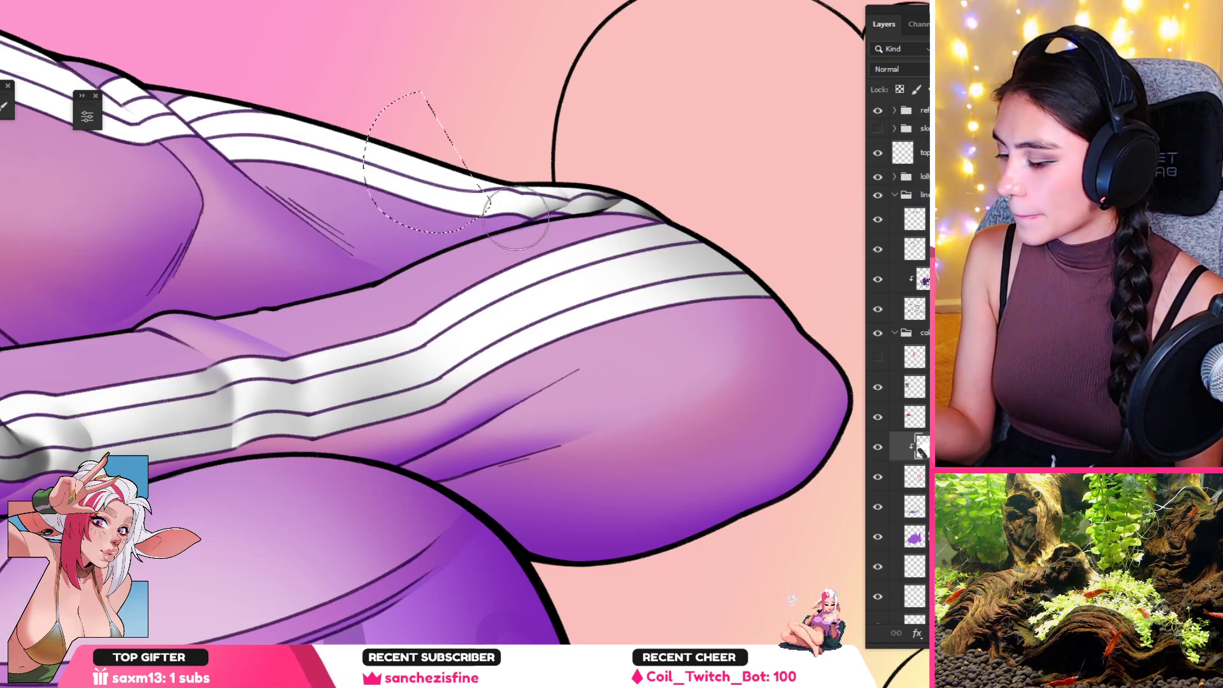
{"action": "key", "text": "bracketright"}
{"action": "key", "text": "bracketright"}
{"action": "key", "text": "bracketright"}
{"action": "key", "text": "bracketright"}
{"action": "left_click_drag", "start_coordinate": [506, 223], "coordinate": [478, 197]}
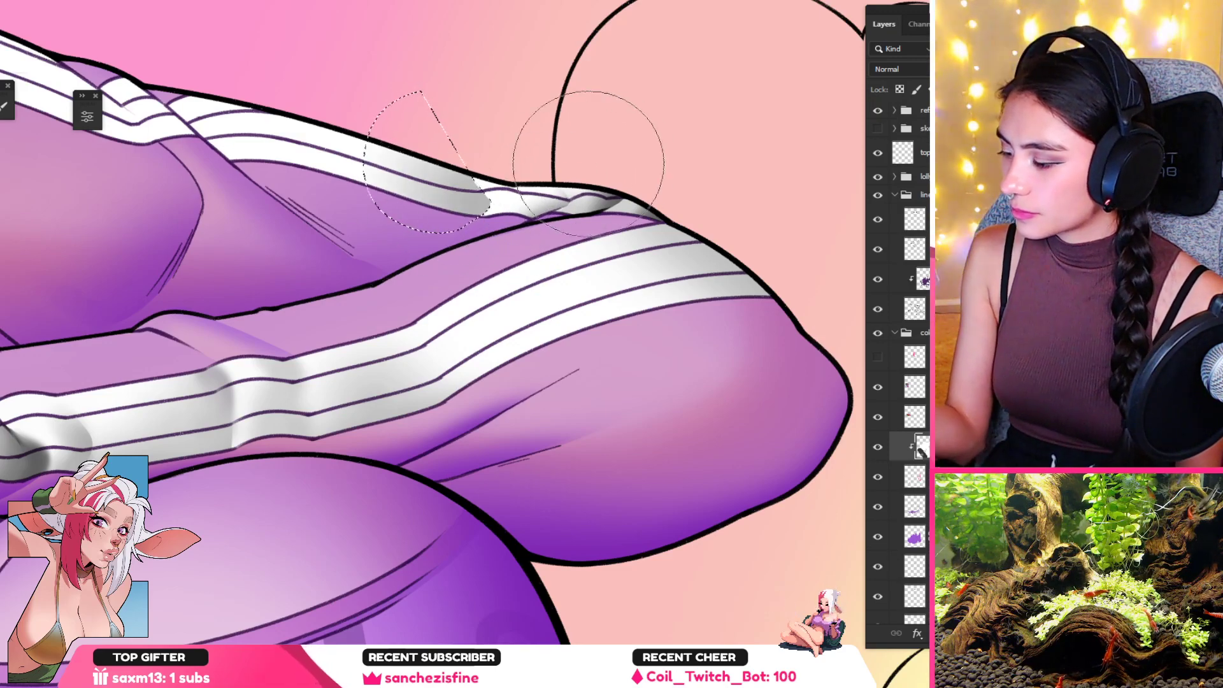
Step: Lasso the upper-arm stripes around the crease where they overlap, clearing the previous selection
{"action": "key", "text": "r"}
{"action": "left_click_drag", "start_coordinate": [589, 163], "coordinate": [814, 220]}
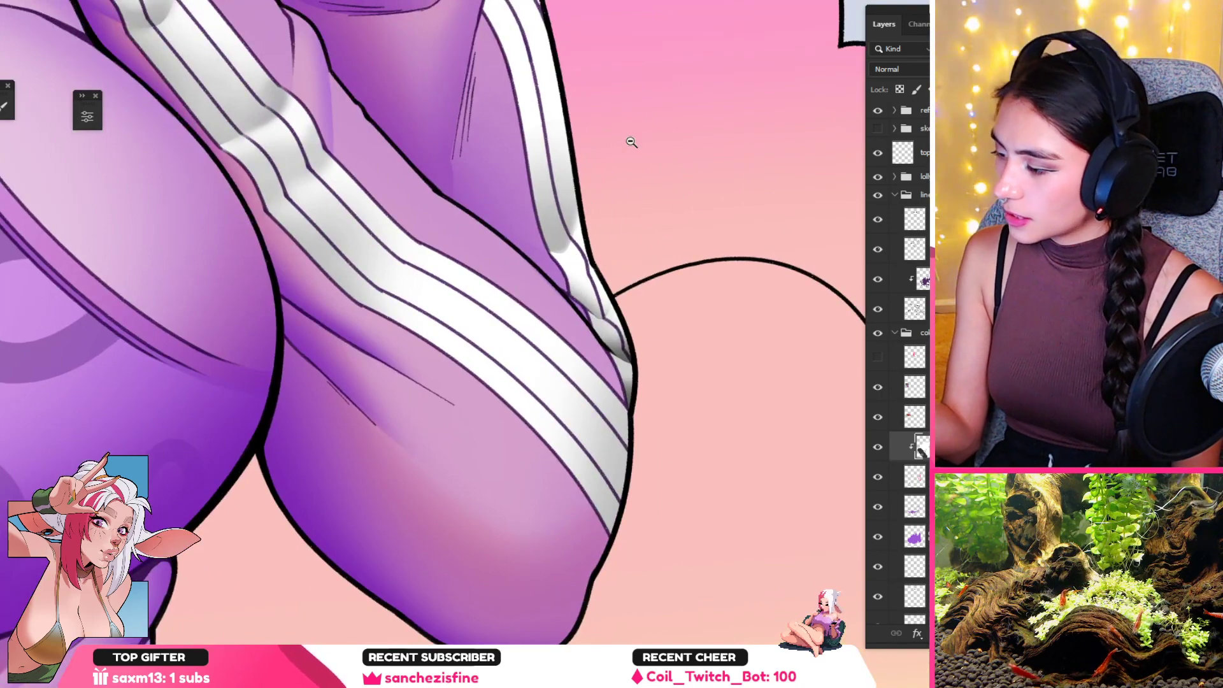
{"action": "left_click_drag", "start_coordinate": [576, 158], "coordinate": [510, 155]}
{"action": "left_click_drag", "start_coordinate": [585, 69], "coordinate": [593, 167]}
{"action": "scroll", "coordinate": [592, 166], "scroll_direction": "up", "scroll_amount": 3}
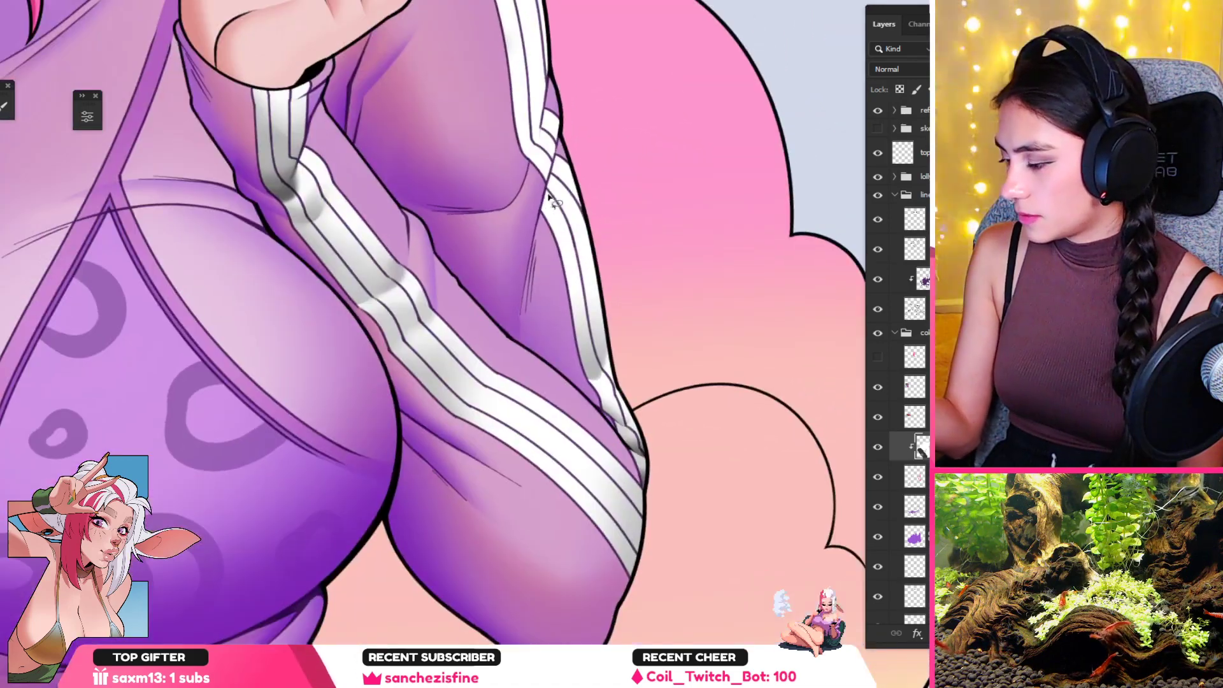
{"action": "mouse_move", "coordinate": [526, 288]}
{"action": "left_mouse_down"}
{"action": "mouse_move", "coordinate": [639, 116]}
{"action": "mouse_move", "coordinate": [561, 146]}
{"action": "mouse_move", "coordinate": [532, 239]}
{"action": "mouse_move", "coordinate": [515, 248]}
{"action": "left_mouse_up"}
{"action": "key", "text": "ctrl+d"}
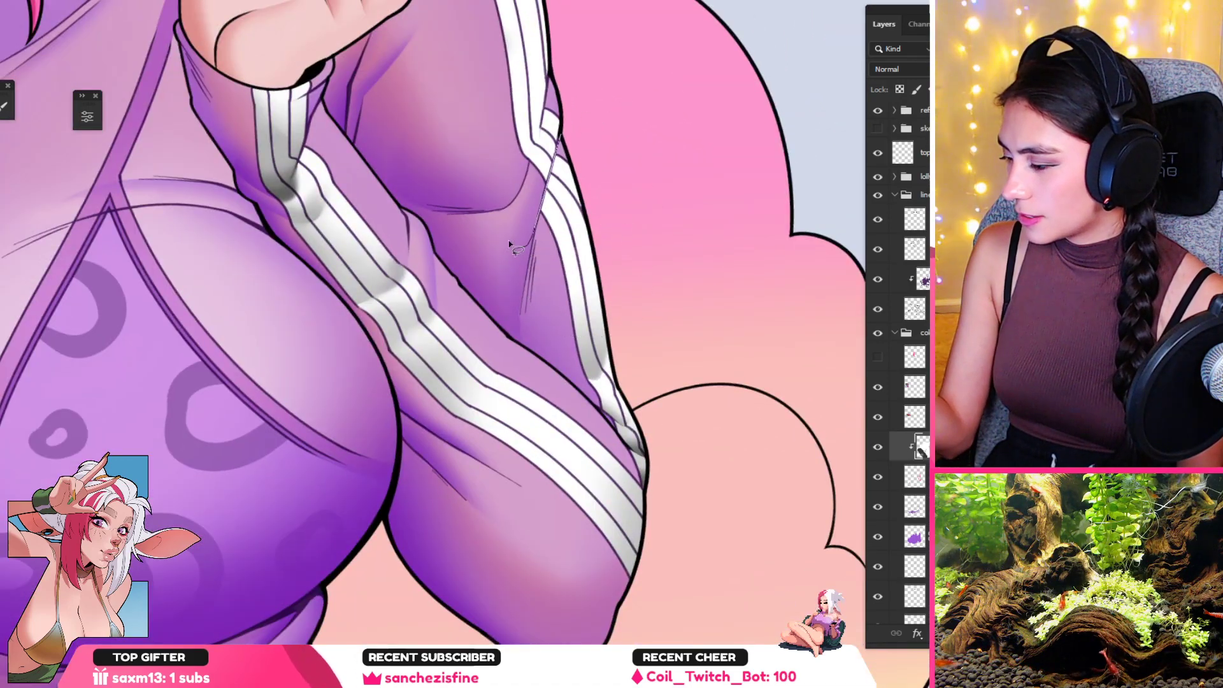
{"action": "left_click_drag", "start_coordinate": [537, 167], "coordinate": [550, 114]}
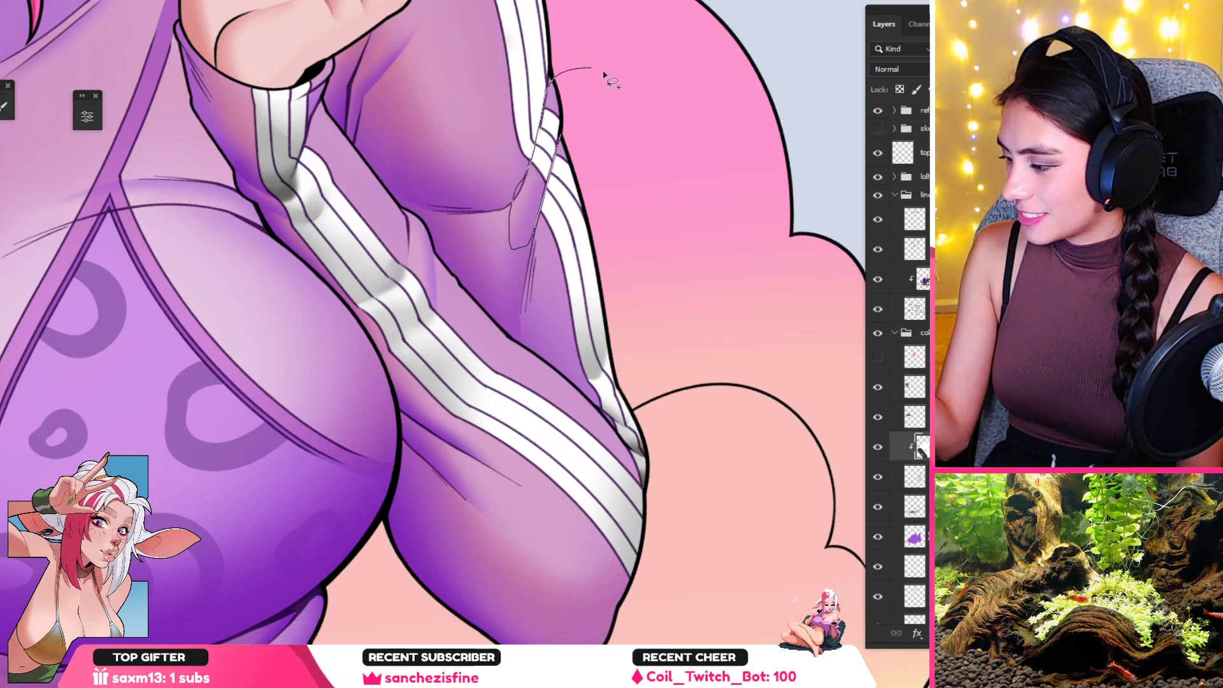
Step: Lasso a narrow area across the raised sleeve's elbow fold, shade the white stripes inside it, and clear the selection
{"action": "left_click_drag", "start_coordinate": [605, 75], "coordinate": [592, 69]}
{"action": "left_click", "coordinate": [373, 284], "text": "alt"}
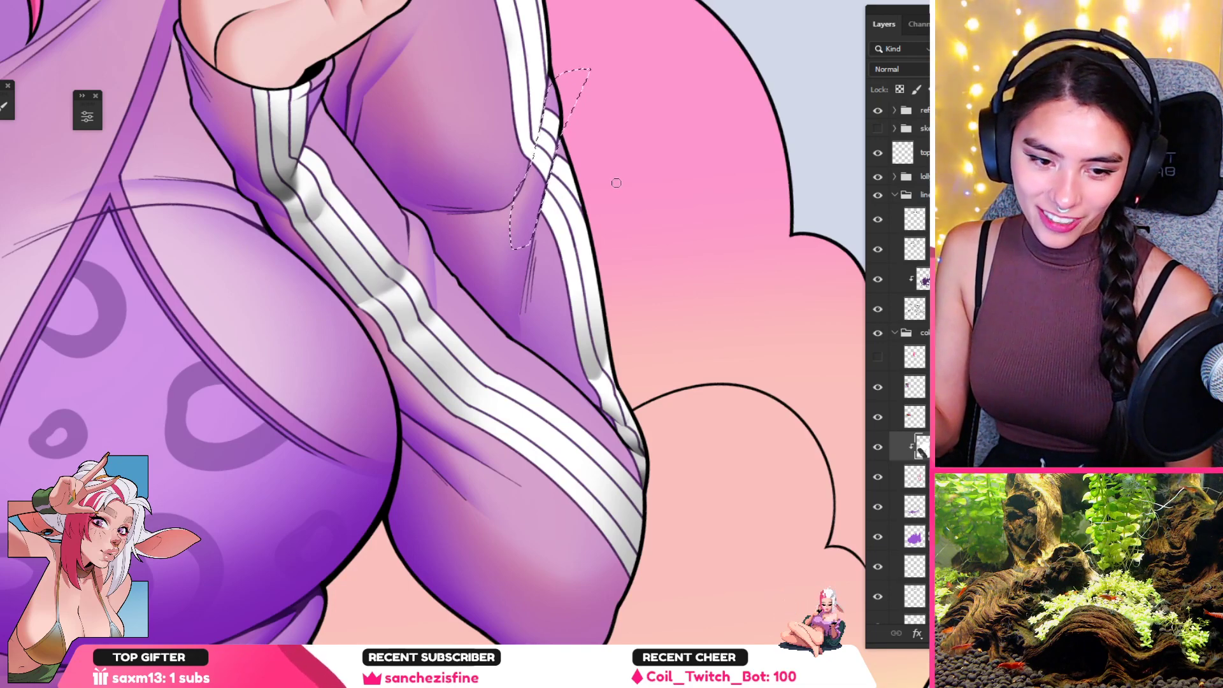
{"action": "left_click_drag", "start_coordinate": [590, 148], "coordinate": [572, 186]}
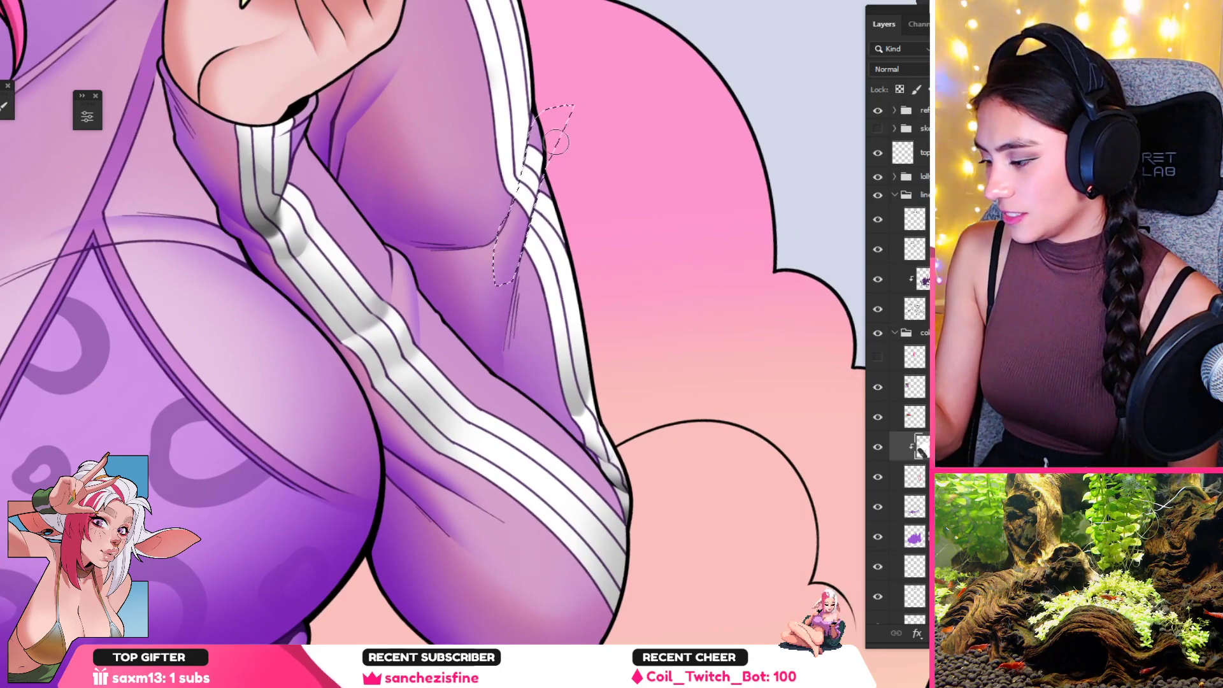
{"action": "left_click", "coordinate": [387, 307], "text": "alt"}
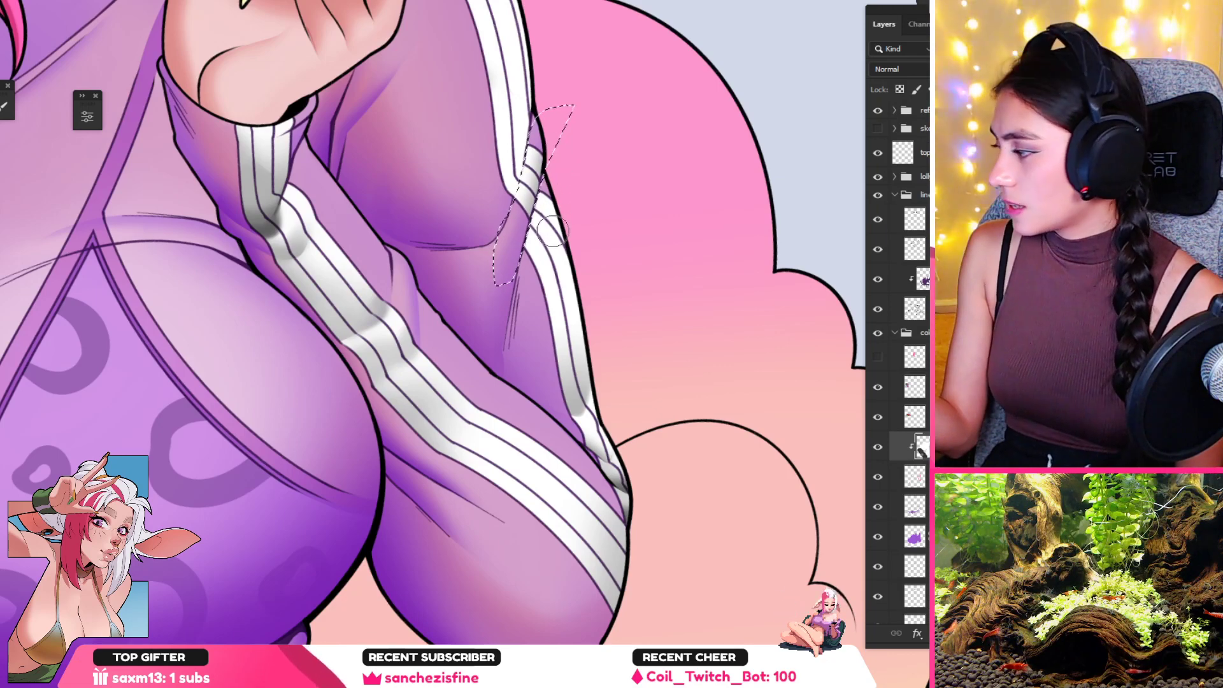
{"action": "key", "text": "ctrl+d"}
{"action": "key", "text": "l"}
{"action": "left_click_drag", "start_coordinate": [531, 160], "coordinate": [534, 213]}
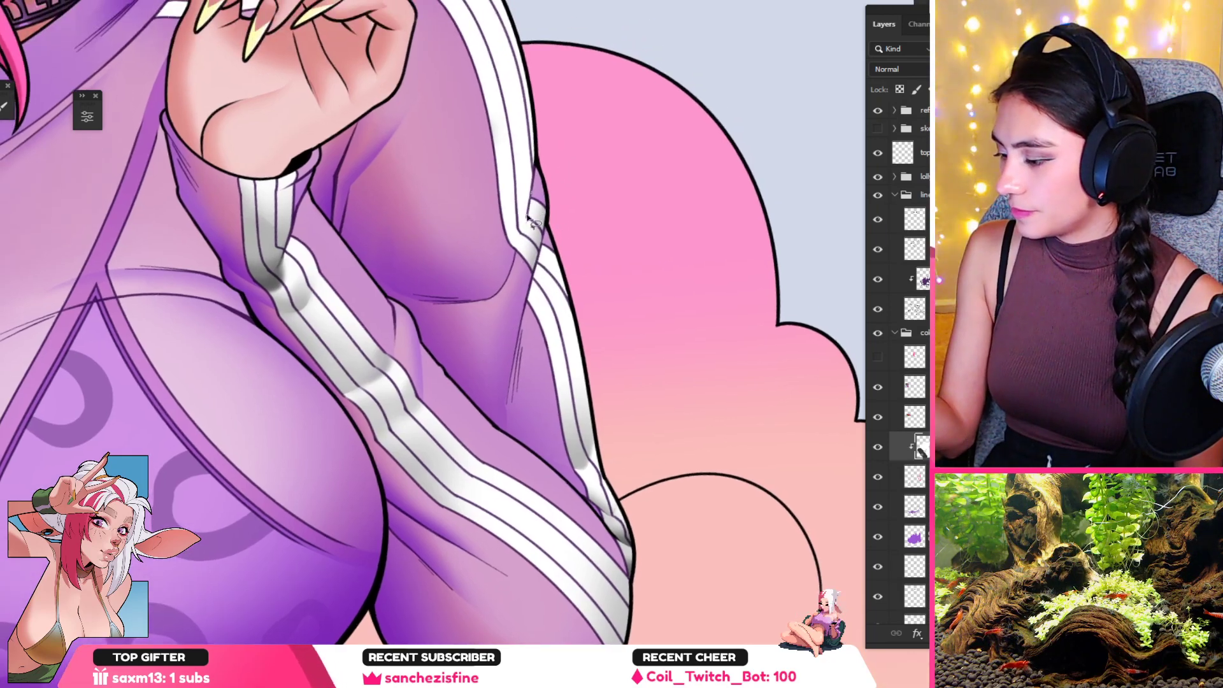
{"action": "left_click_drag", "start_coordinate": [511, 269], "coordinate": [501, 280]}
{"action": "key", "text": "ctrl+z"}
{"action": "left_click_drag", "start_coordinate": [535, 184], "coordinate": [501, 277]}
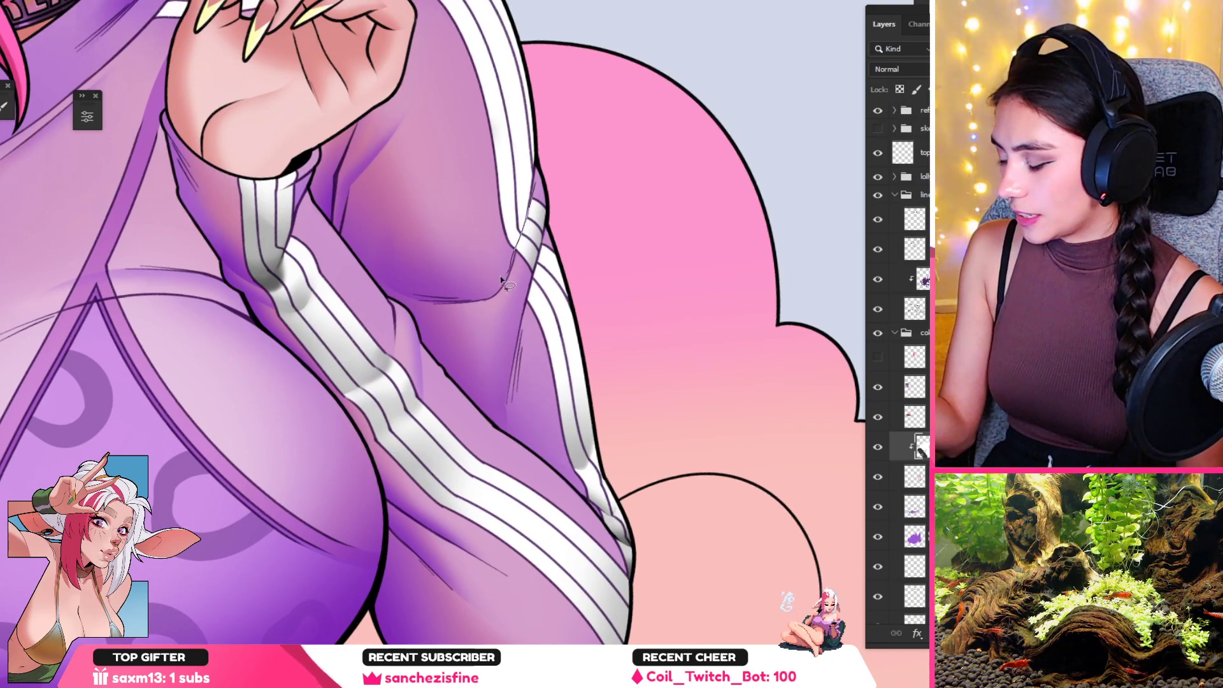
{"action": "left_click_drag", "start_coordinate": [462, 197], "coordinate": [619, 67]}
{"action": "key", "text": "b"}
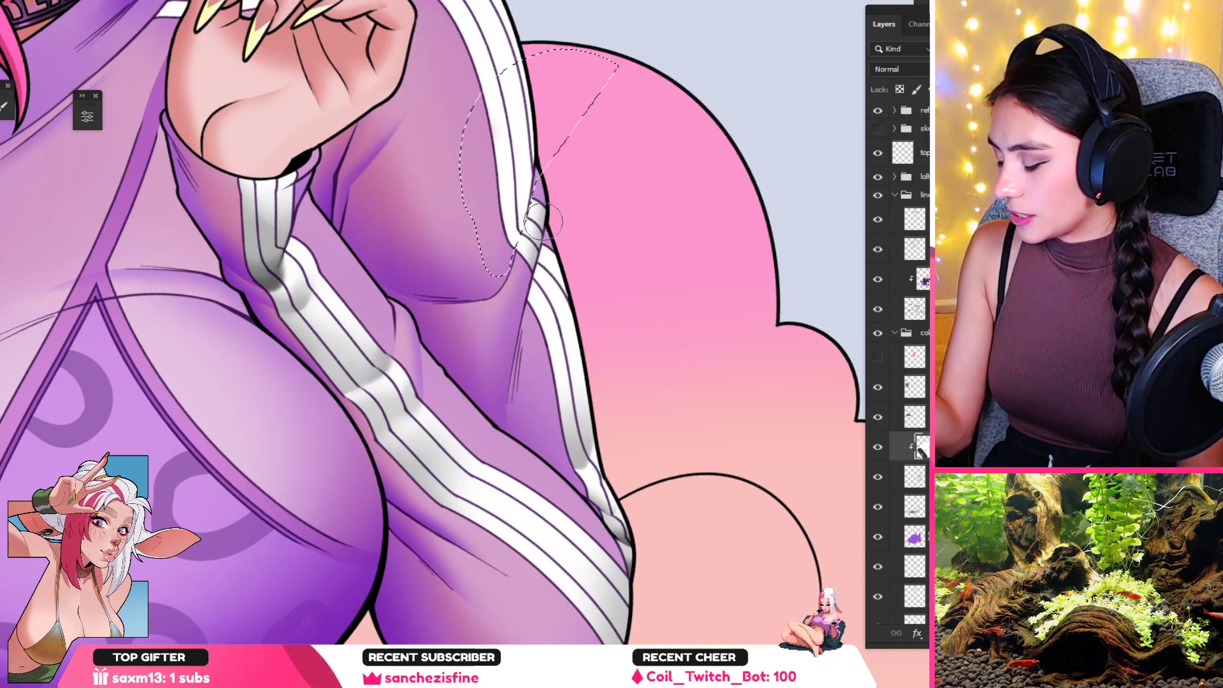
{"action": "key", "text": "l"}
{"action": "key", "text": "ctrl+d"}
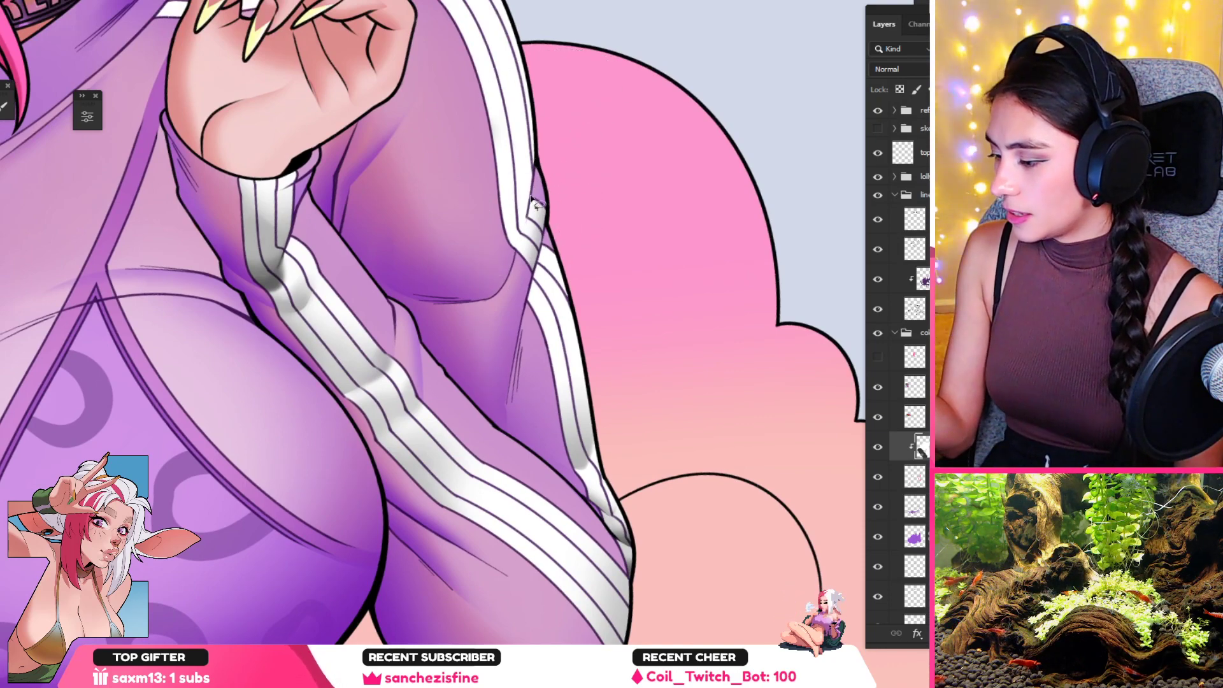
Step: Lasso the upper-arm stripes down to the elbow fold, brush shading along the fold's edge, and clear the selection
{"action": "left_click_drag", "start_coordinate": [534, 176], "coordinate": [510, 268]}
{"action": "key", "text": "ctrl+z"}
{"action": "mouse_move", "coordinate": [534, 179]}
{"action": "left_mouse_down"}
{"action": "mouse_move", "coordinate": [517, 251]}
{"action": "mouse_move", "coordinate": [587, 177]}
{"action": "mouse_move", "coordinate": [510, 280]}
{"action": "left_mouse_up"}
{"action": "key", "text": "ctrl+z"}
{"action": "key", "text": "b"}
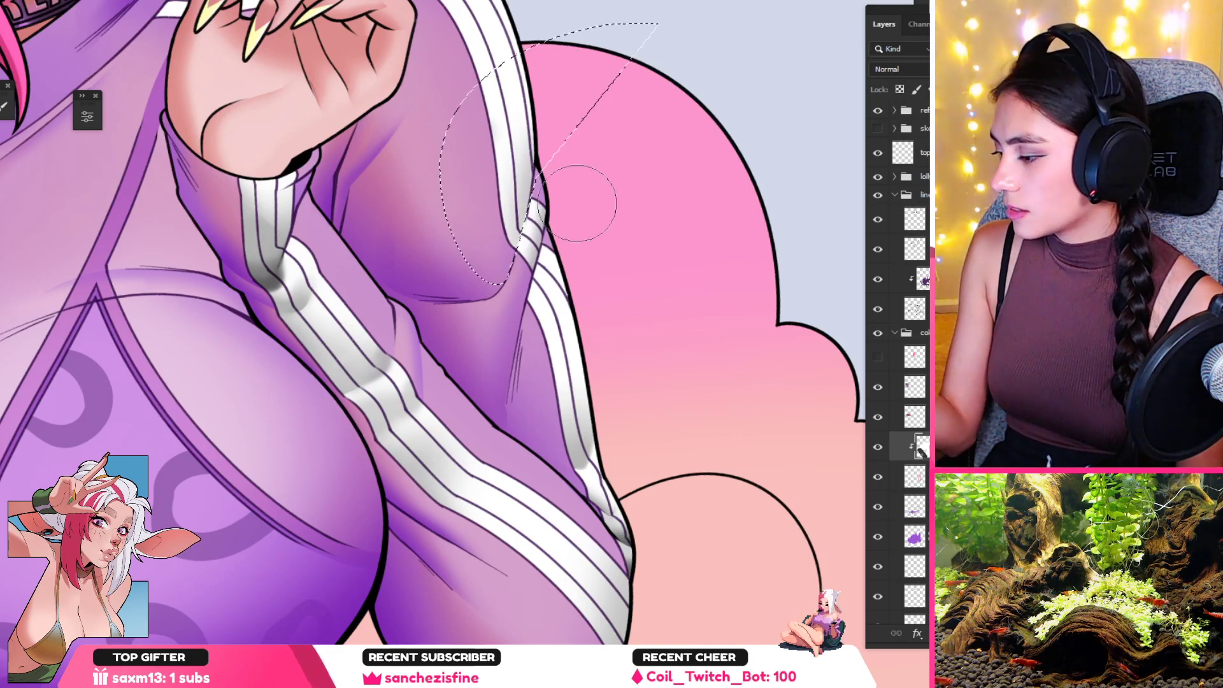
{"action": "mouse_move", "coordinate": [552, 170]}
{"action": "left_mouse_down"}
{"action": "mouse_move", "coordinate": [551, 235]}
{"action": "mouse_move", "coordinate": [568, 144]}
{"action": "mouse_move", "coordinate": [511, 194]}
{"action": "mouse_move", "coordinate": [439, 204]}
{"action": "mouse_move", "coordinate": [593, 158]}
{"action": "left_mouse_up"}
{"action": "key", "text": "ctrl+d"}
Step: Examine the raised arm's striped sleeve and the whole figure with the canvas rotated, close up and from a distance
{"action": "left_click_drag", "start_coordinate": [389, 351], "coordinate": [695, 458]}
{"action": "mouse_move", "coordinate": [666, 325]}
{"action": "left_mouse_down"}
{"action": "mouse_move", "coordinate": [651, 273]}
{"action": "mouse_move", "coordinate": [723, 135]}
{"action": "left_mouse_up"}
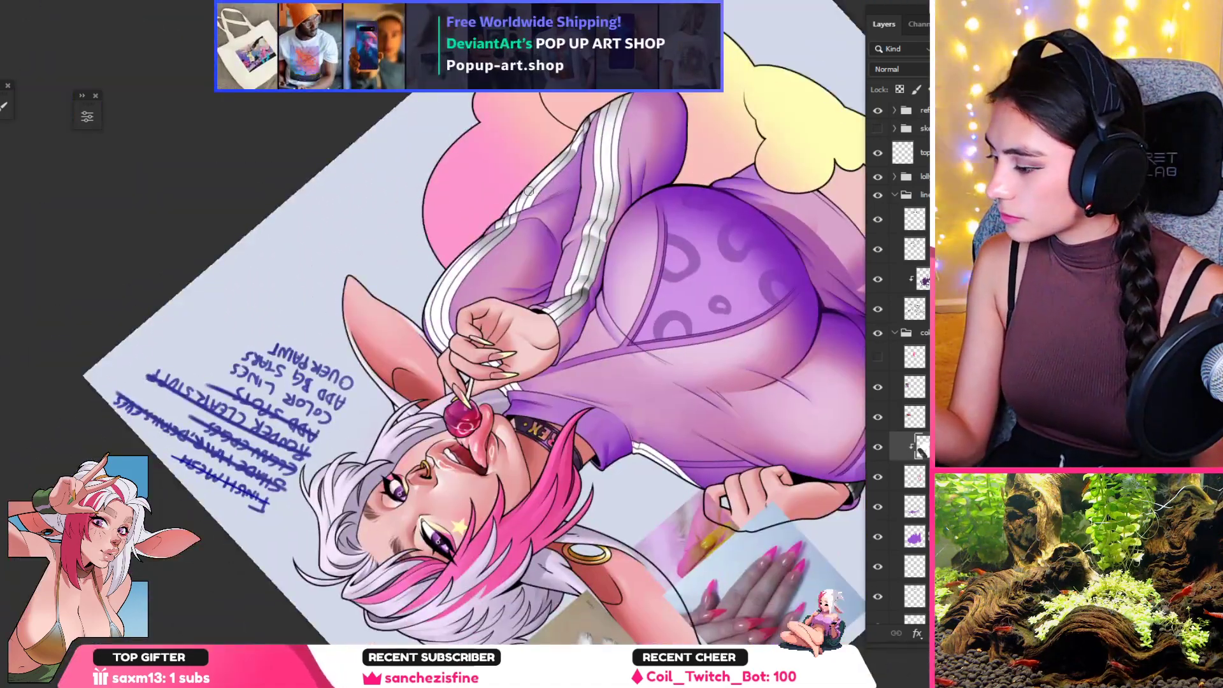
{"action": "left_click", "coordinate": [546, 179], "text": "alt"}
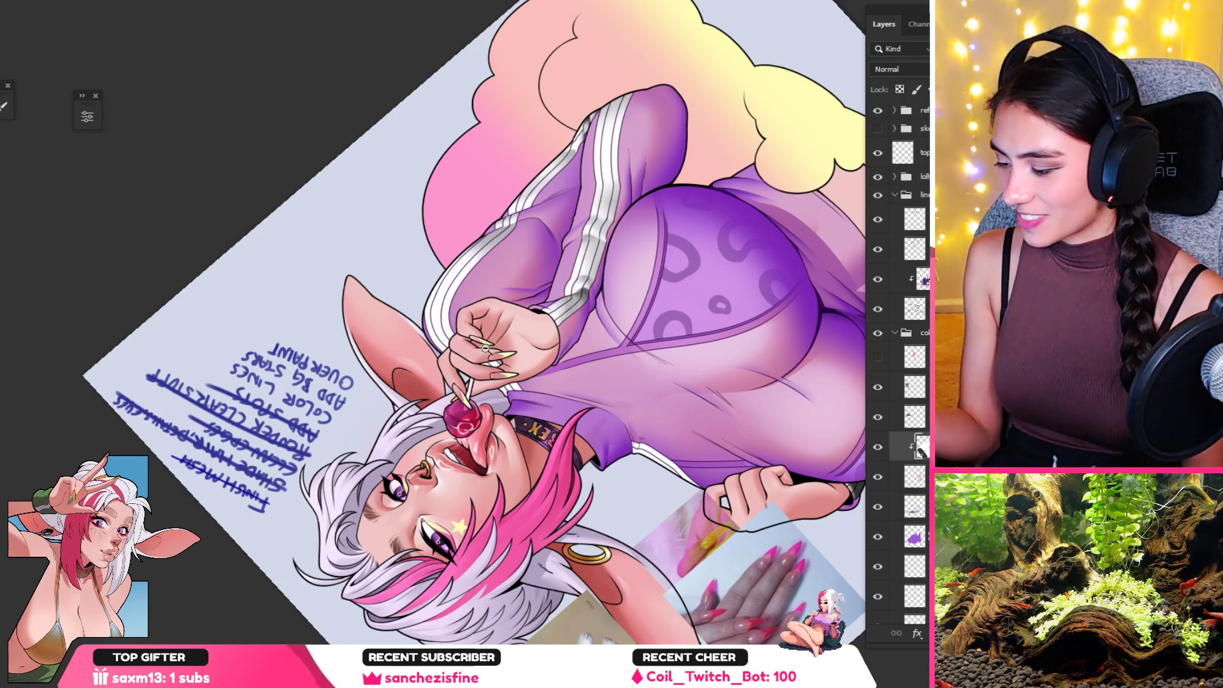
{"action": "left_click_drag", "start_coordinate": [486, 349], "coordinate": [529, 242]}
{"action": "key", "text": "bracketright"}
{"action": "key", "text": "bracketright"}
{"action": "key", "text": "bracketright"}
{"action": "left_click_drag", "start_coordinate": [486, 144], "coordinate": [389, 255]}
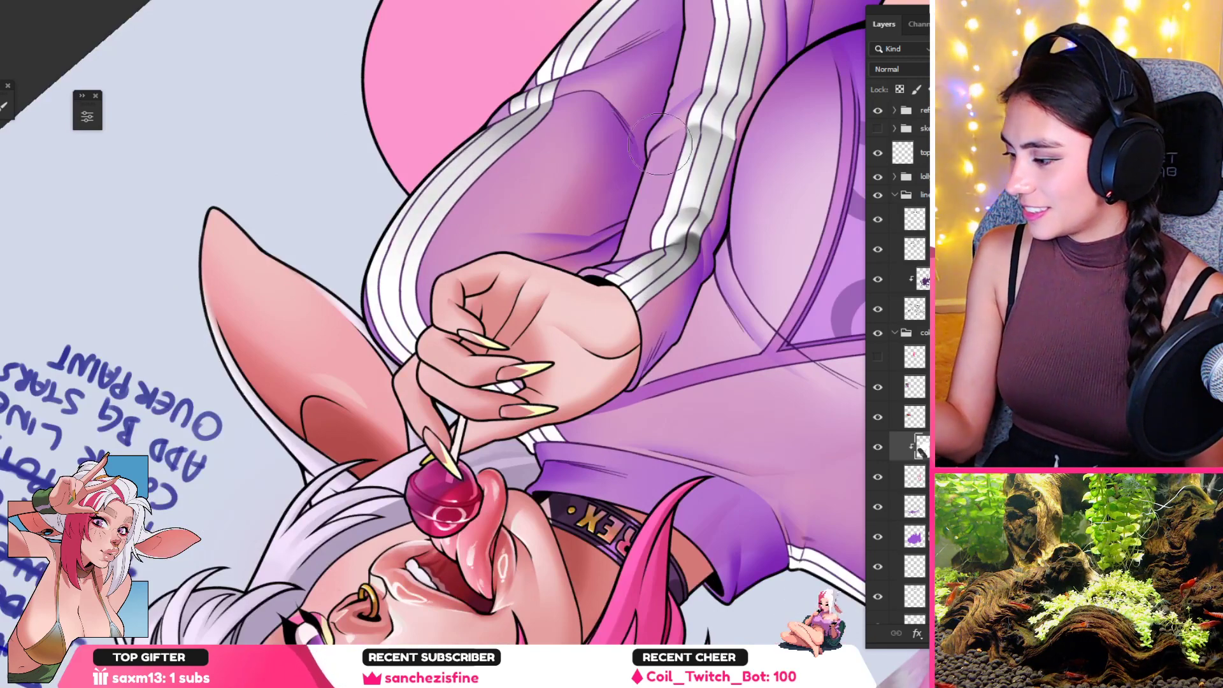
{"action": "left_click_drag", "start_coordinate": [530, 183], "coordinate": [474, 185]}
{"action": "key", "text": "r"}
{"action": "left_click_drag", "start_coordinate": [466, 293], "coordinate": [606, 433]}
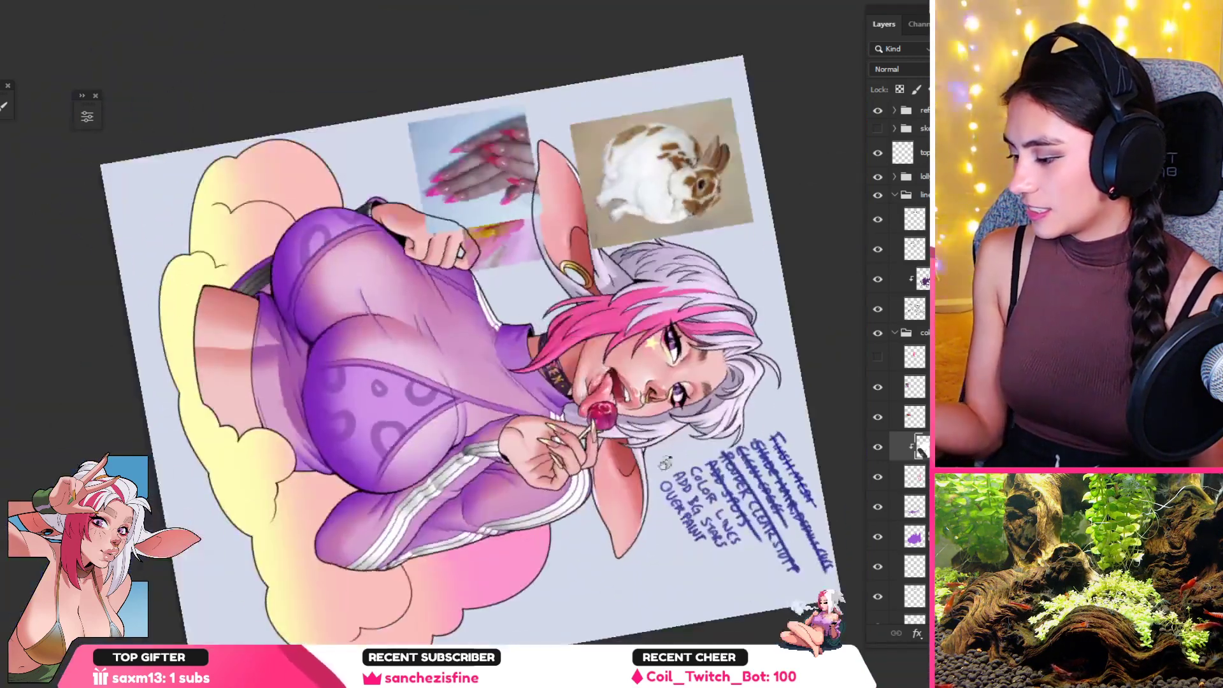
{"action": "left_click_drag", "start_coordinate": [676, 392], "coordinate": [631, 149]}
{"action": "left_click_drag", "start_coordinate": [569, 178], "coordinate": [607, 181]}
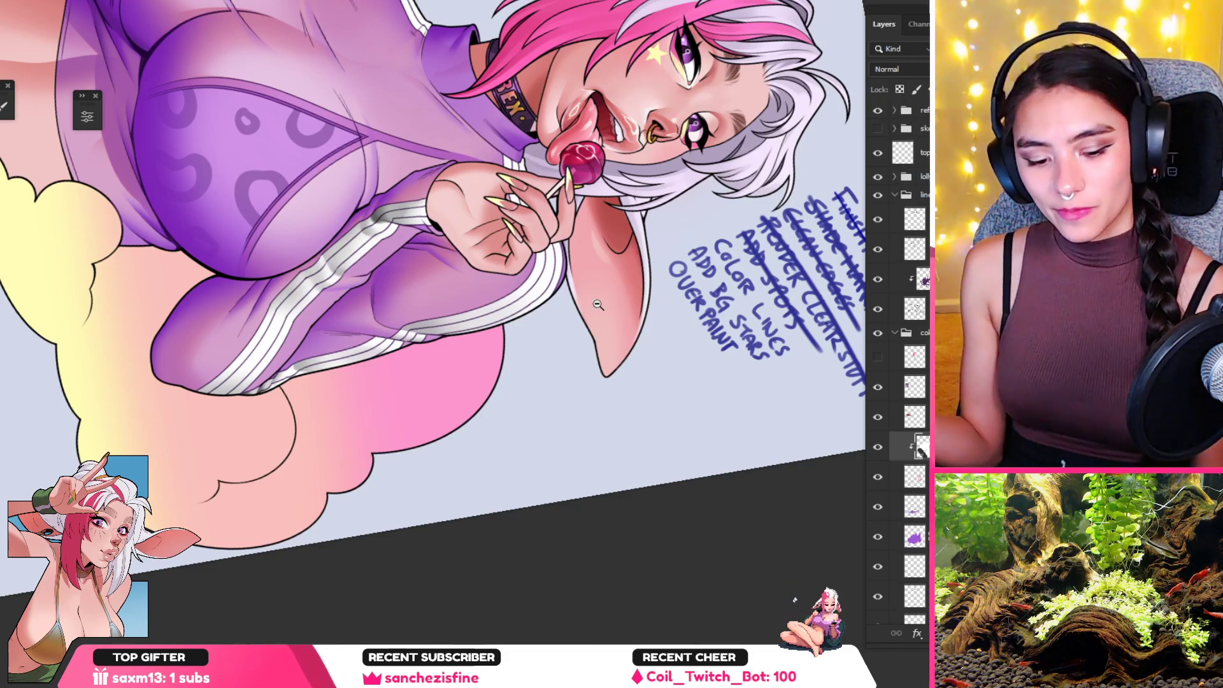
{"action": "left_click_drag", "start_coordinate": [552, 272], "coordinate": [570, 262]}
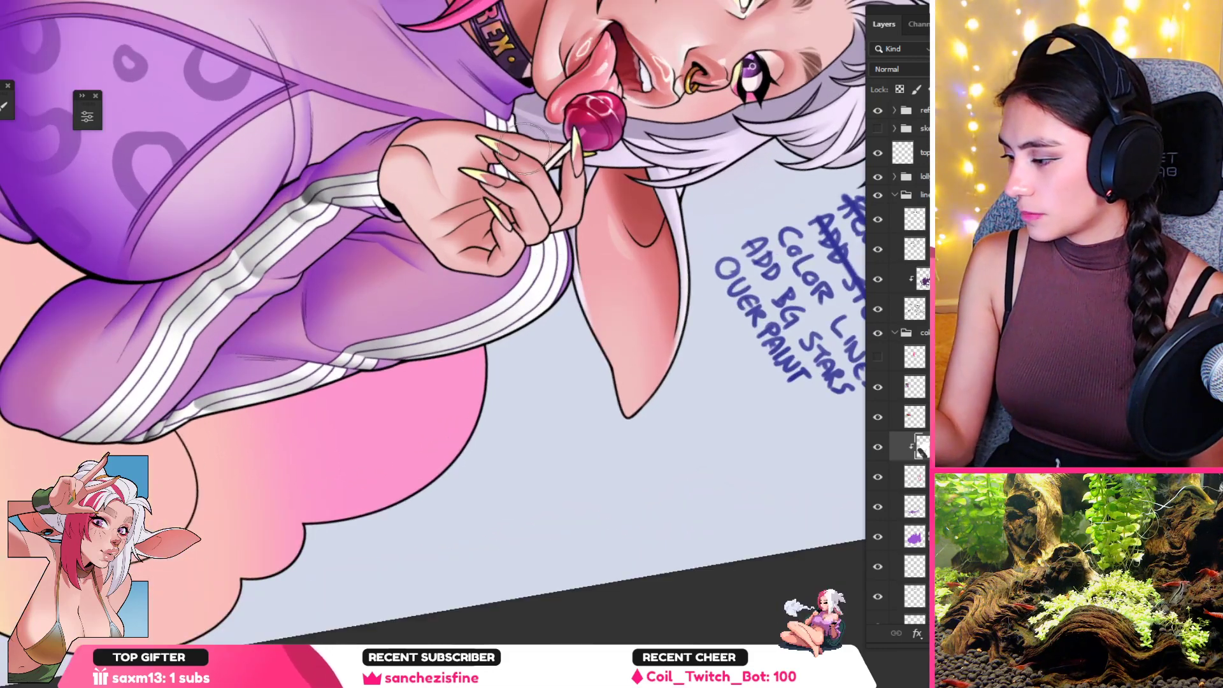
Step: Turn the canvas back upright and review the shading on the sleeve, chest and waist
{"action": "key", "text": "r"}
{"action": "mouse_move", "coordinate": [400, 379]}
{"action": "left_mouse_down"}
{"action": "mouse_move", "coordinate": [421, 432]}
{"action": "mouse_move", "coordinate": [583, 510]}
{"action": "left_mouse_up"}
{"action": "key", "text": "space"}
{"action": "mouse_move", "coordinate": [452, 542]}
{"action": "left_mouse_down"}
{"action": "mouse_move", "coordinate": [493, 396]}
{"action": "mouse_move", "coordinate": [534, 360]}
{"action": "left_mouse_up"}
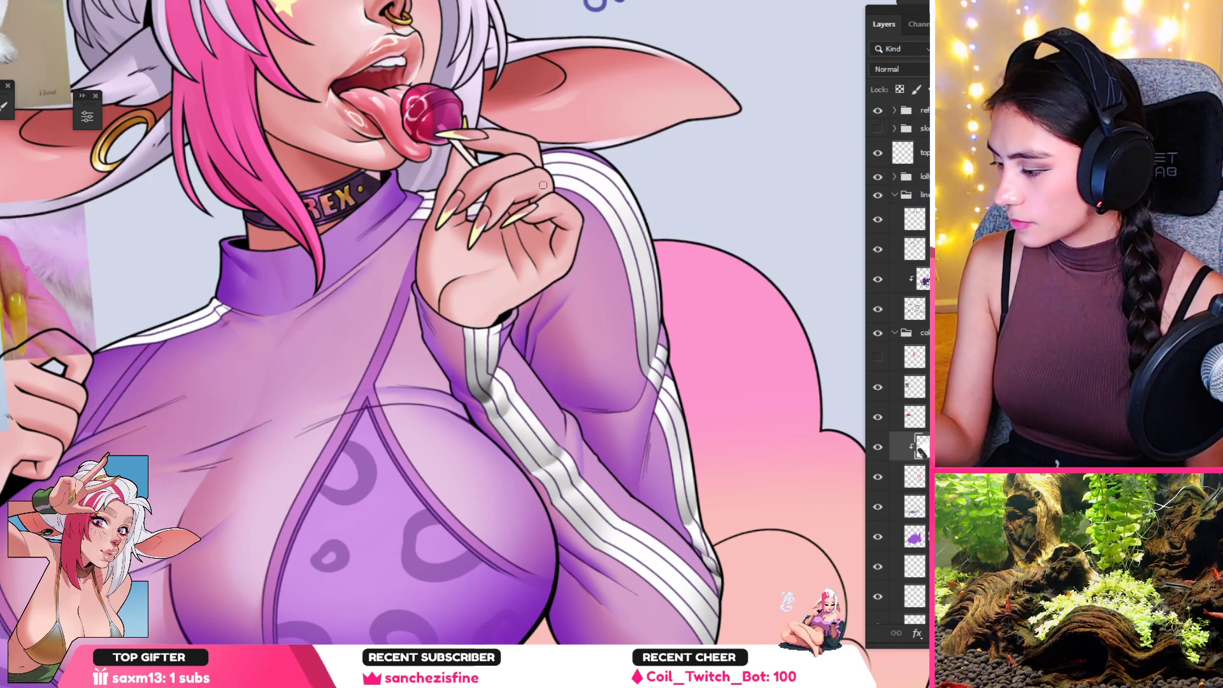
{"action": "left_click", "coordinate": [640, 325], "text": "alt"}
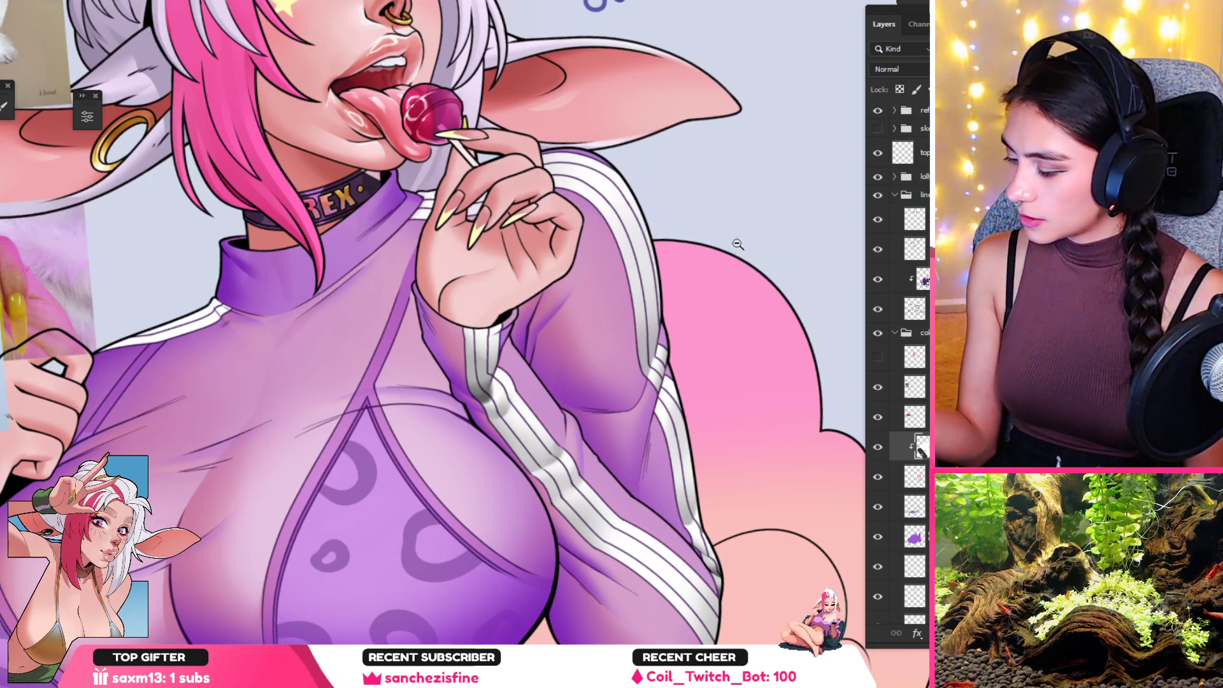
{"action": "left_click_drag", "start_coordinate": [664, 283], "coordinate": [567, 306]}
{"action": "mouse_move", "coordinate": [767, 470]}
{"action": "left_mouse_down"}
{"action": "mouse_move", "coordinate": [757, 481]}
{"action": "mouse_move", "coordinate": [748, 472]}
{"action": "mouse_move", "coordinate": [761, 401]}
{"action": "left_mouse_up"}
{"action": "left_click_drag", "start_coordinate": [696, 315], "coordinate": [751, 321]}
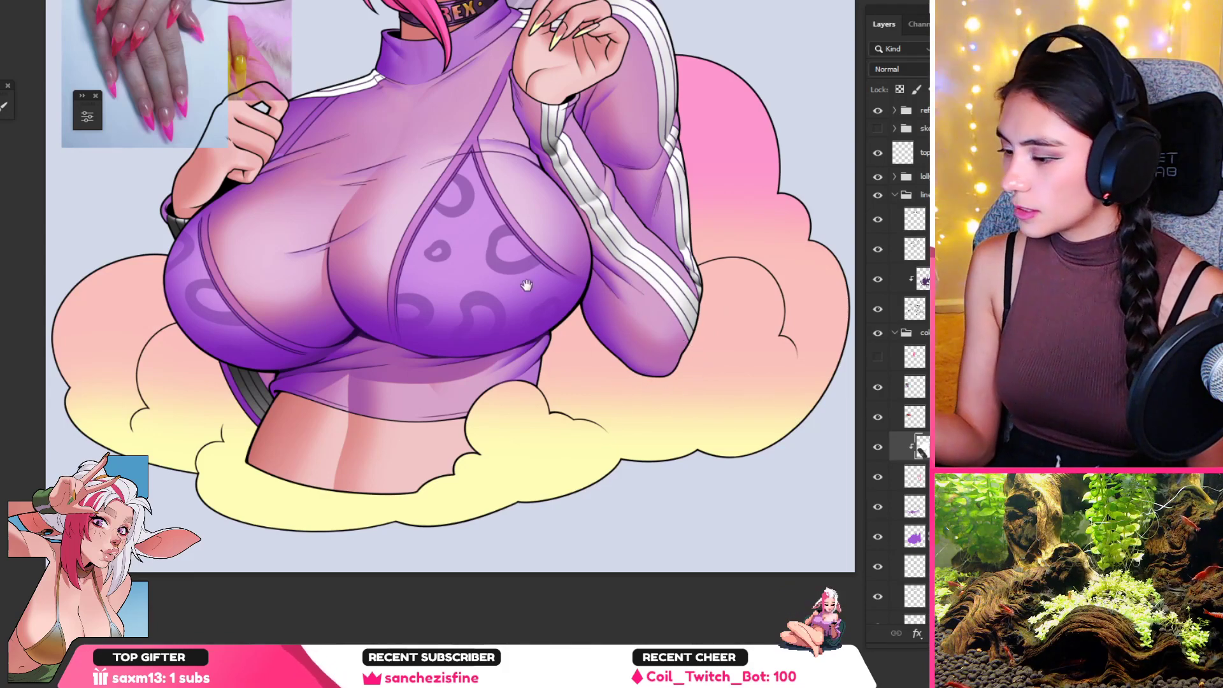
{"action": "left_click_drag", "start_coordinate": [527, 286], "coordinate": [661, 391]}
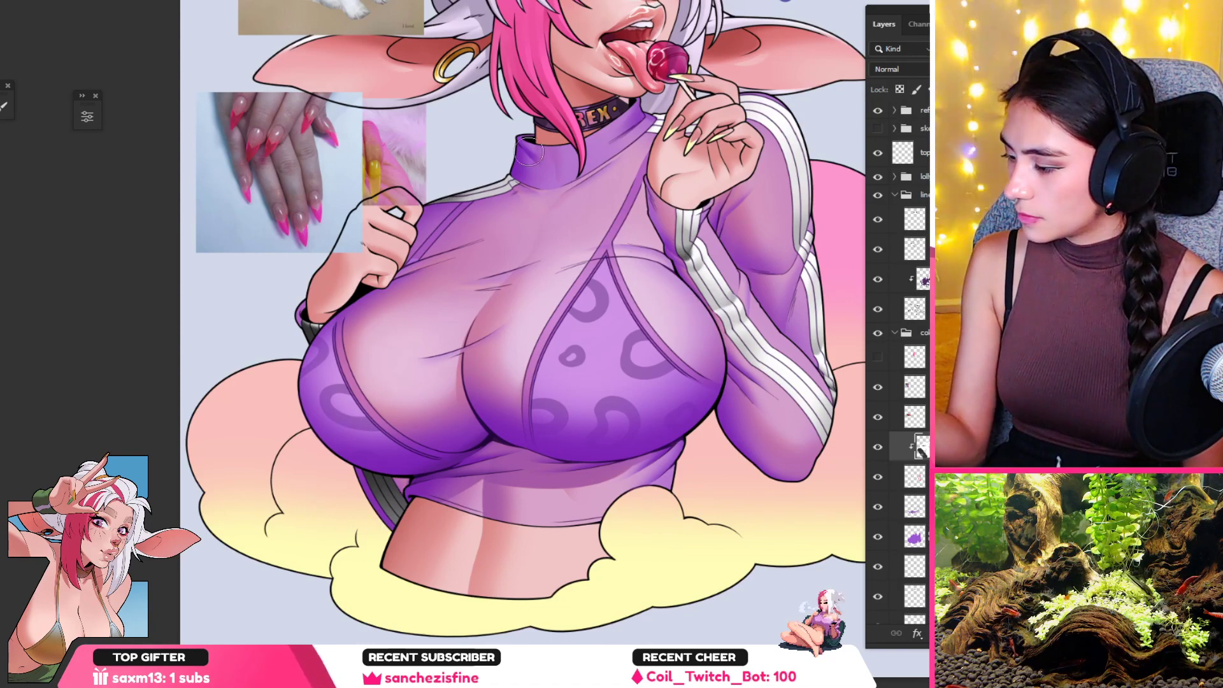
Step: Refine the soft fold shading on the sweater beneath the collar, next to the striped shoulder seam
{"action": "scroll", "coordinate": [527, 152], "scroll_direction": "up", "scroll_amount": 5}
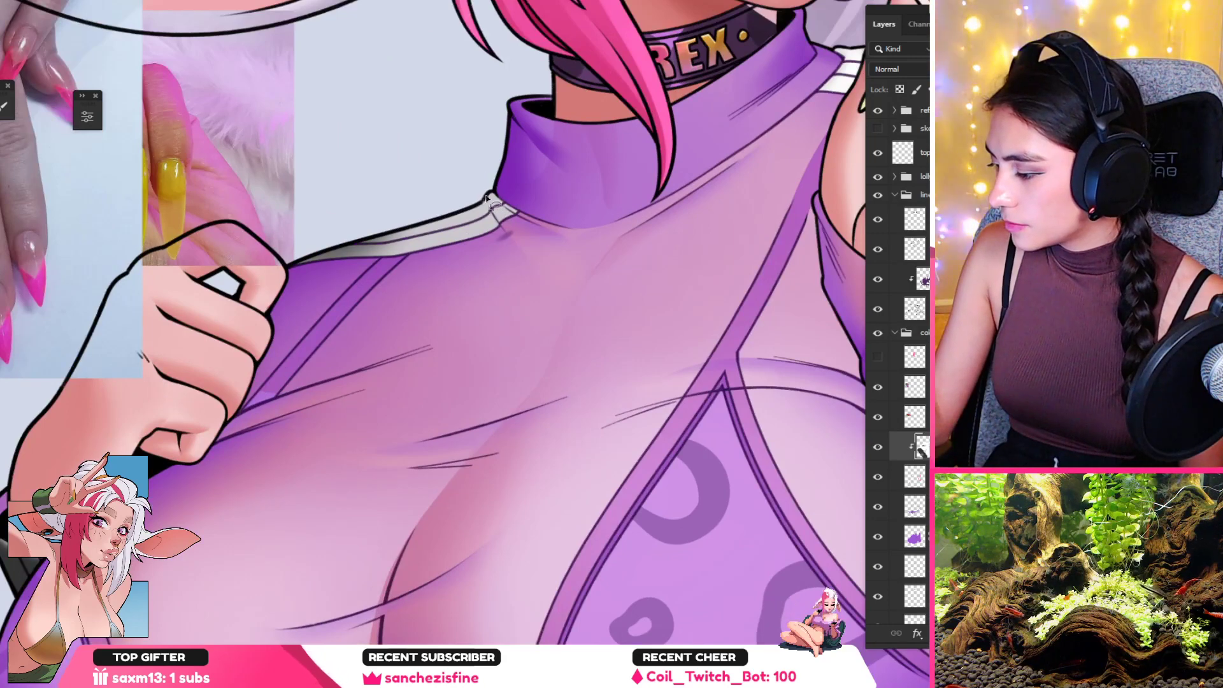
{"action": "left_click_drag", "start_coordinate": [557, 185], "coordinate": [486, 191]}
{"action": "key", "text": "ctrl+t"}
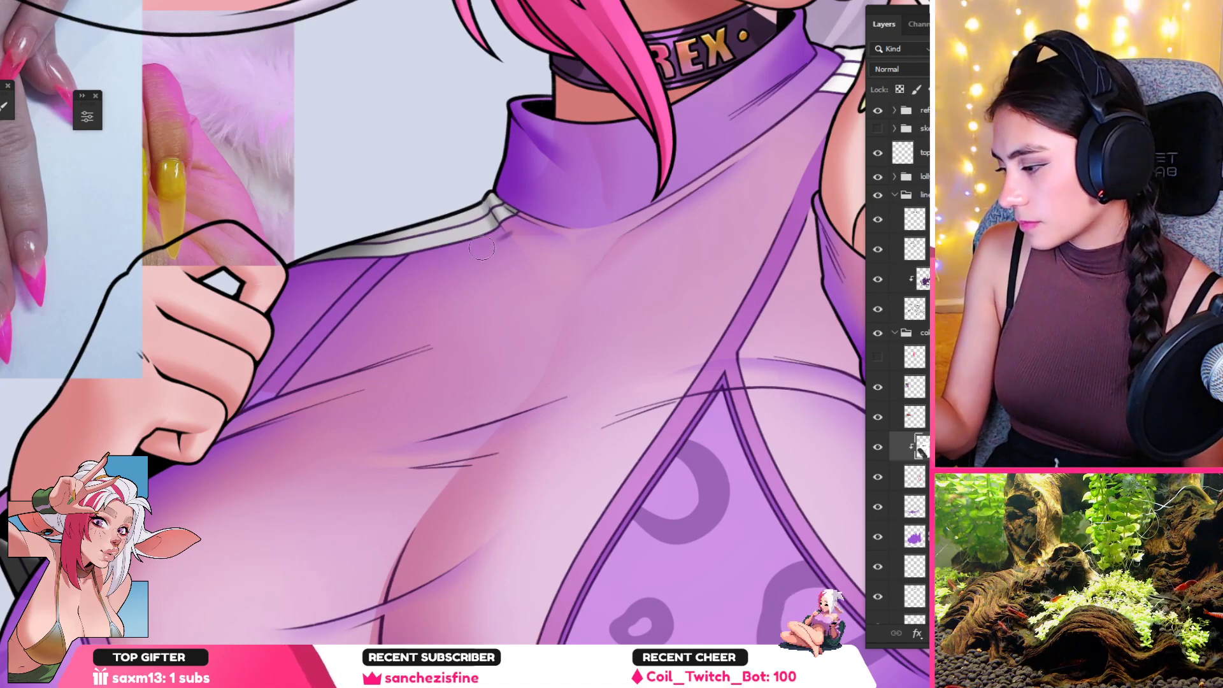
{"action": "left_click_drag", "start_coordinate": [559, 231], "coordinate": [408, 306]}
{"action": "left_click_drag", "start_coordinate": [570, 271], "coordinate": [608, 304]}
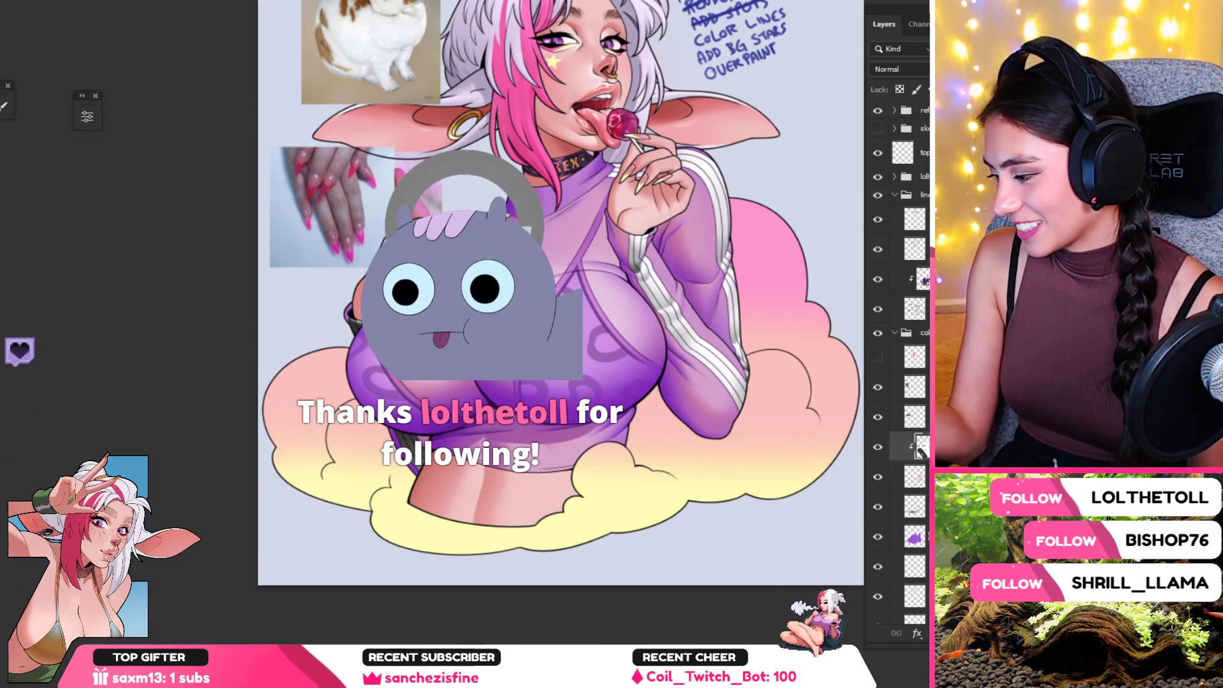
Step: Add a new layer above the reference group and paste the greyscale tavern painting onto it, with the canvas upright
{"action": "key", "text": "r"}
{"action": "mouse_move", "coordinate": [357, 475]}
{"action": "left_mouse_down"}
{"action": "mouse_move", "coordinate": [707, 555]}
{"action": "mouse_move", "coordinate": [615, 424]}
{"action": "left_mouse_up"}
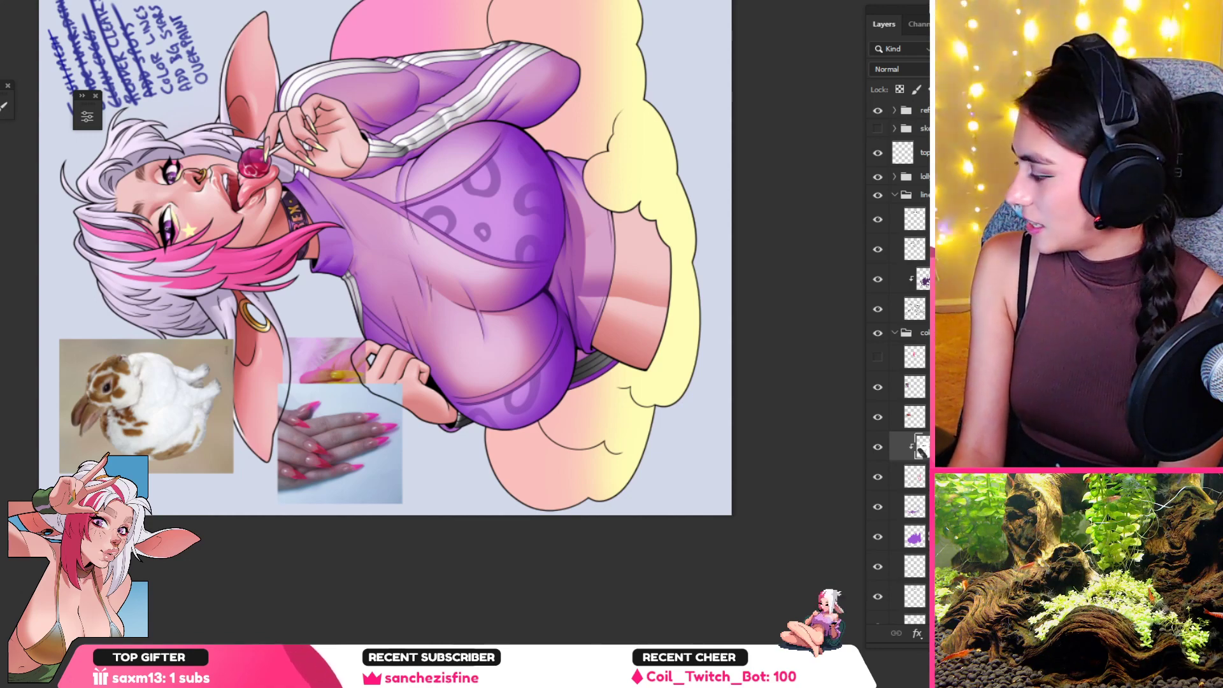
{"action": "left_click", "coordinate": [924, 110]}
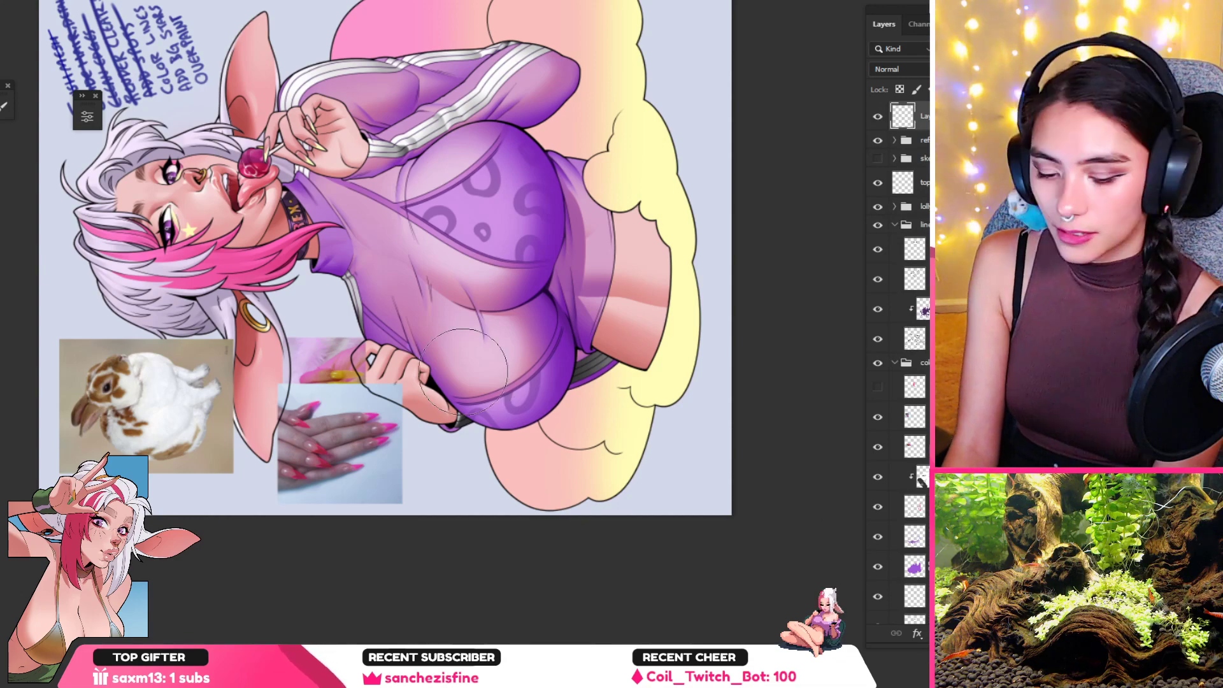
{"action": "key", "text": "ctrl+v"}
{"action": "key", "text": "r"}
{"action": "left_click_drag", "start_coordinate": [474, 160], "coordinate": [594, 197]}
Step: Examine the pasted greyscale painting of the antlered woman, covering her face, braid, outfit, legs and the tavern background
{"action": "left_click", "coordinate": [517, 211], "text": "alt"}
{"action": "left_click_drag", "start_coordinate": [624, 284], "coordinate": [662, 295]}
{"action": "left_click_drag", "start_coordinate": [666, 455], "coordinate": [585, 434]}
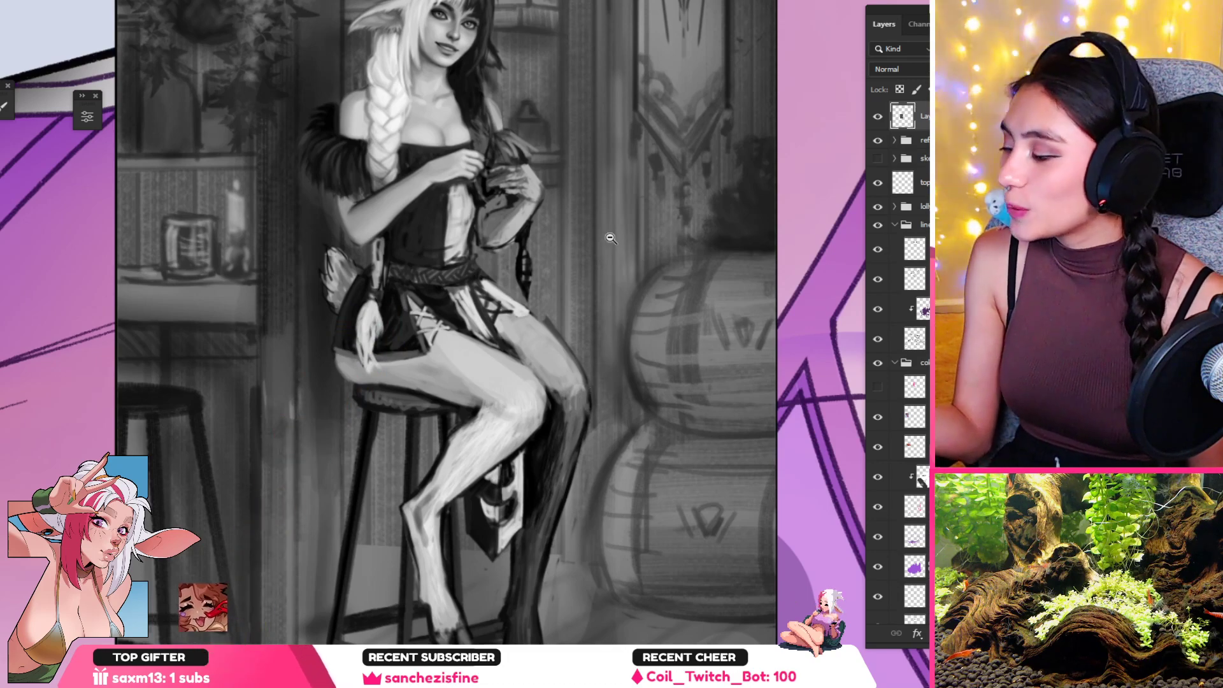
{"action": "left_click_drag", "start_coordinate": [564, 236], "coordinate": [578, 341]}
{"action": "left_click_drag", "start_coordinate": [438, 147], "coordinate": [465, 229]}
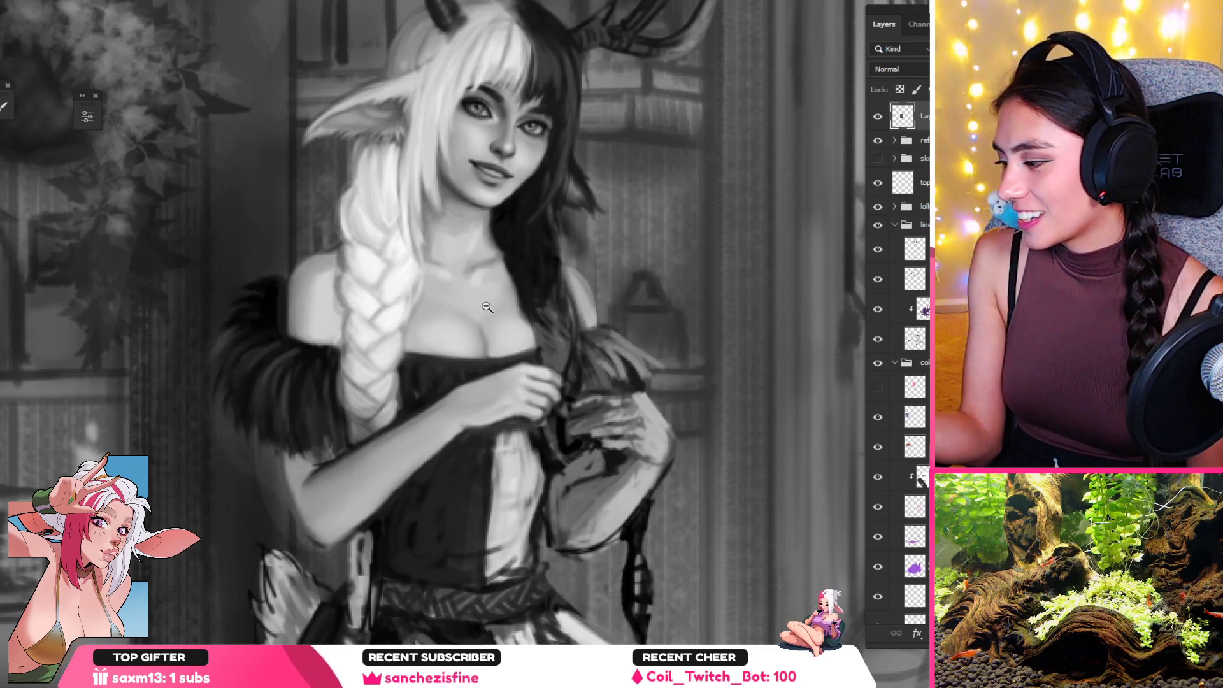
{"action": "scroll", "coordinate": [487, 308], "scroll_direction": "up", "scroll_amount": 3}
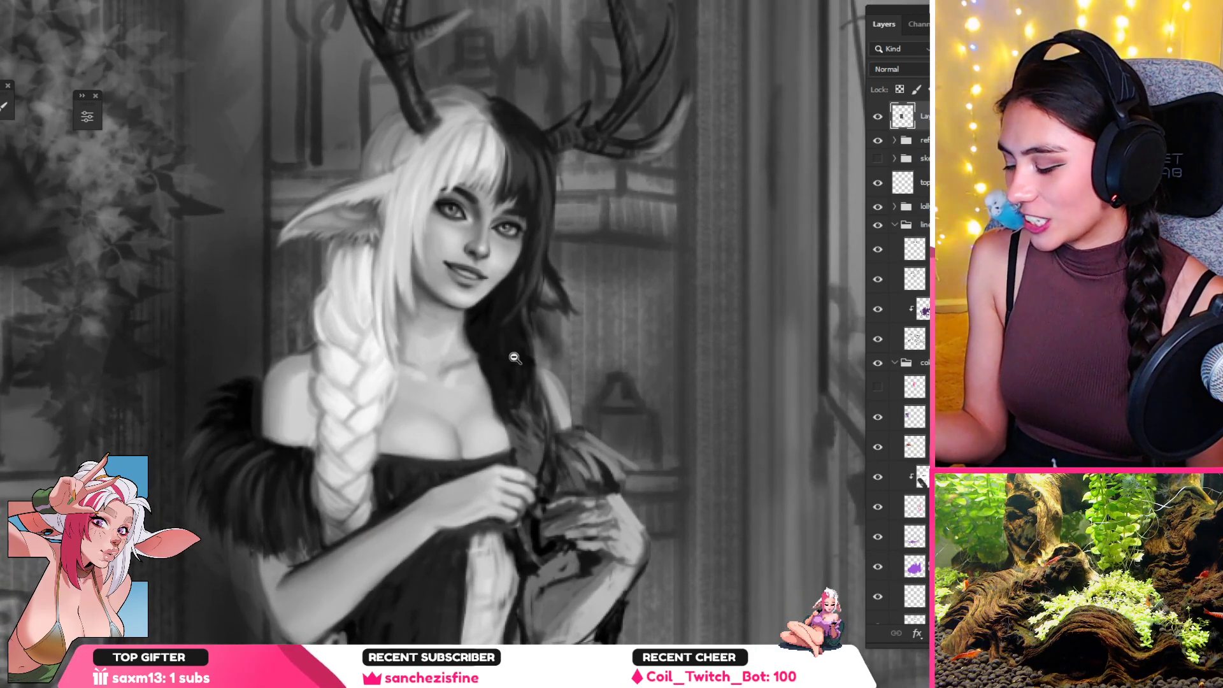
{"action": "left_click", "coordinate": [522, 340], "text": "alt"}
{"action": "left_click_drag", "start_coordinate": [616, 445], "coordinate": [573, 226]}
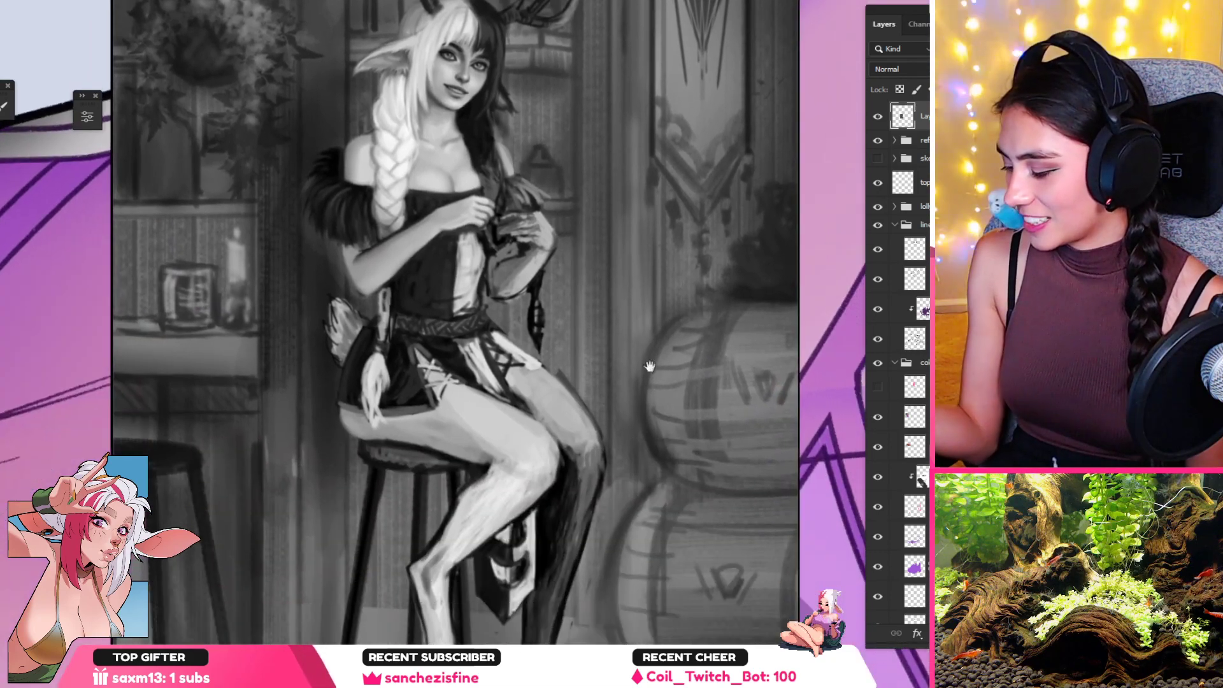
{"action": "left_click_drag", "start_coordinate": [635, 418], "coordinate": [605, 371]}
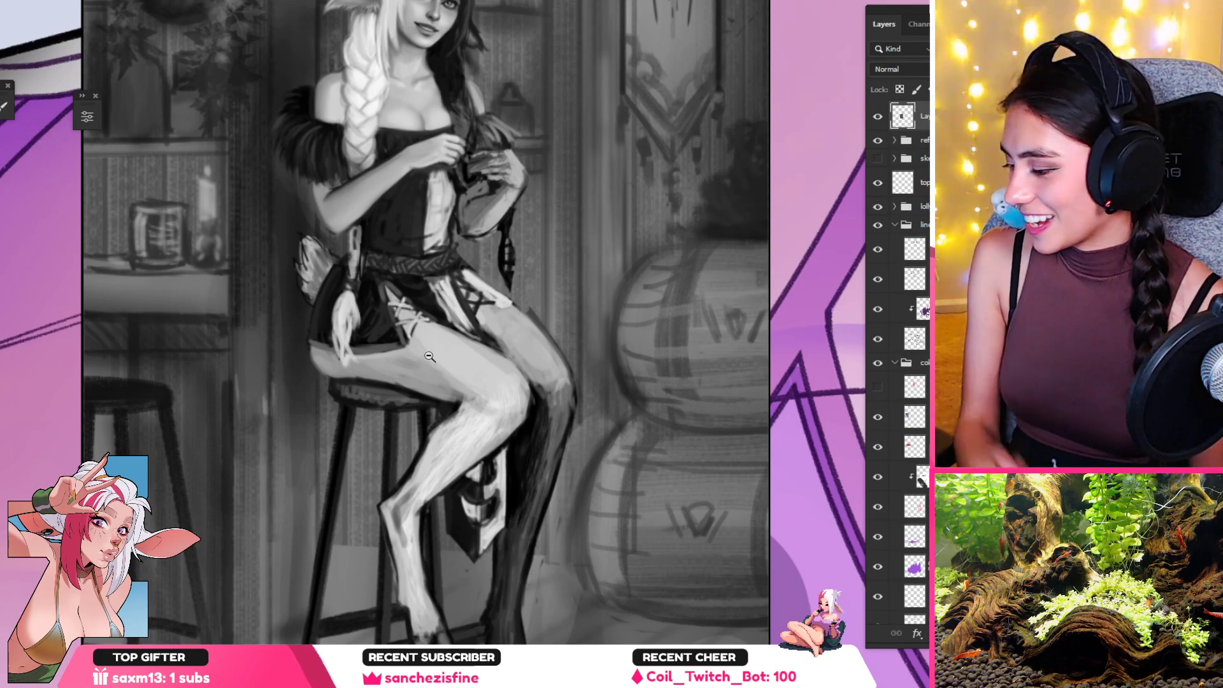
{"action": "left_click_drag", "start_coordinate": [455, 86], "coordinate": [503, 89]}
{"action": "left_click_drag", "start_coordinate": [424, 36], "coordinate": [488, 144]}
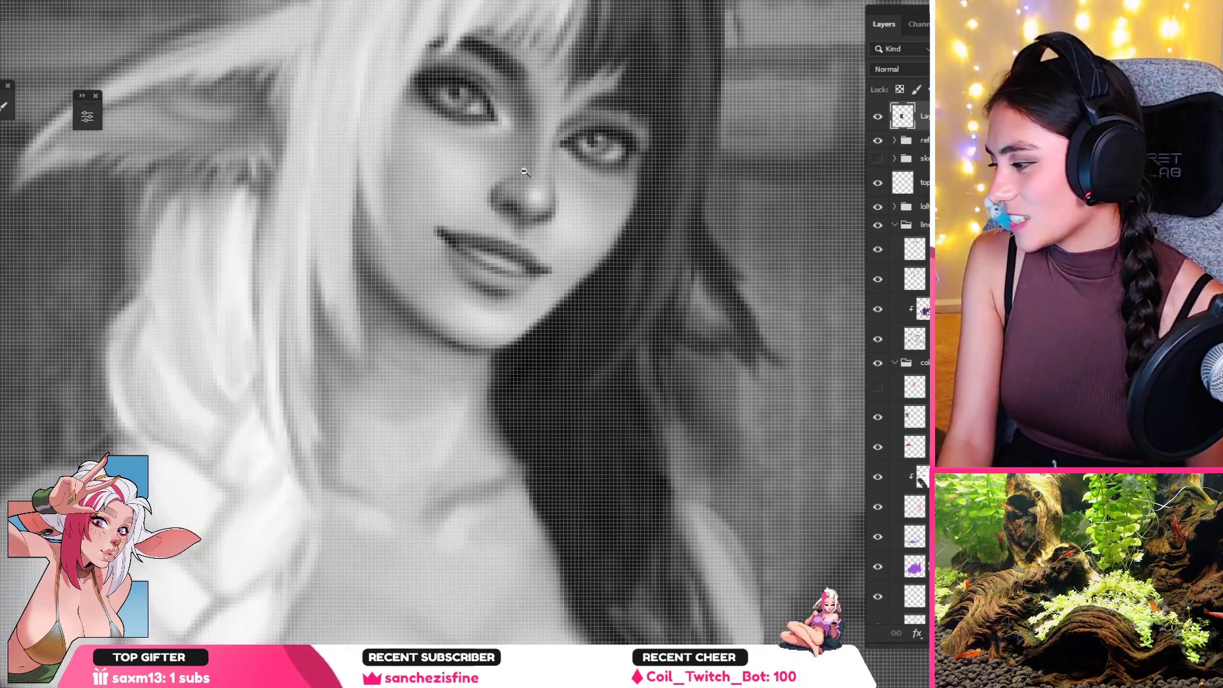
{"action": "left_click_drag", "start_coordinate": [561, 164], "coordinate": [515, 171]}
{"action": "left_click_drag", "start_coordinate": [614, 244], "coordinate": [590, 292]}
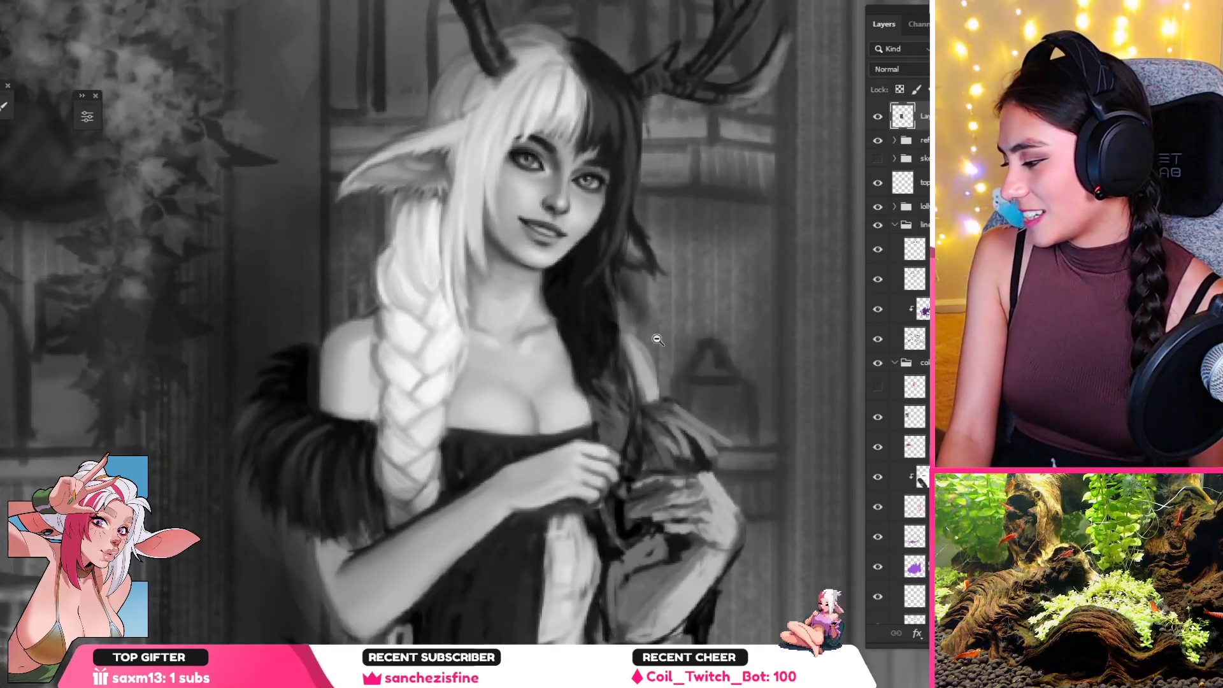
{"action": "left_click_drag", "start_coordinate": [648, 332], "coordinate": [561, 324]}
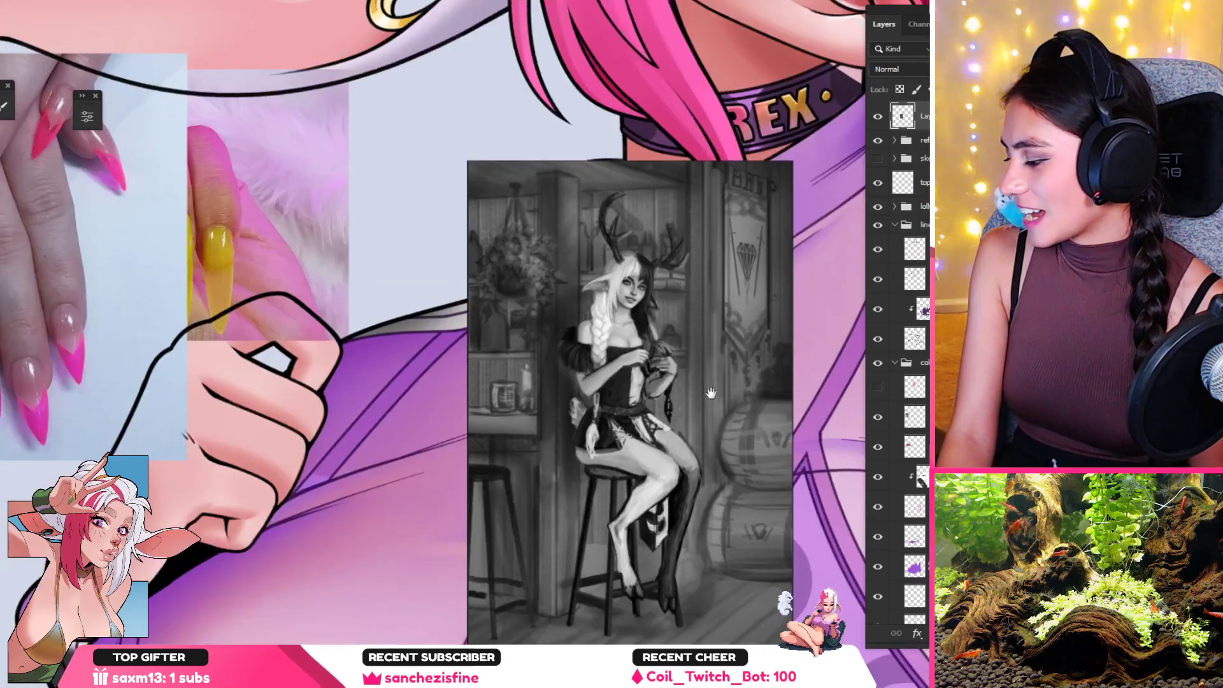
{"action": "left_click_drag", "start_coordinate": [712, 393], "coordinate": [608, 324]}
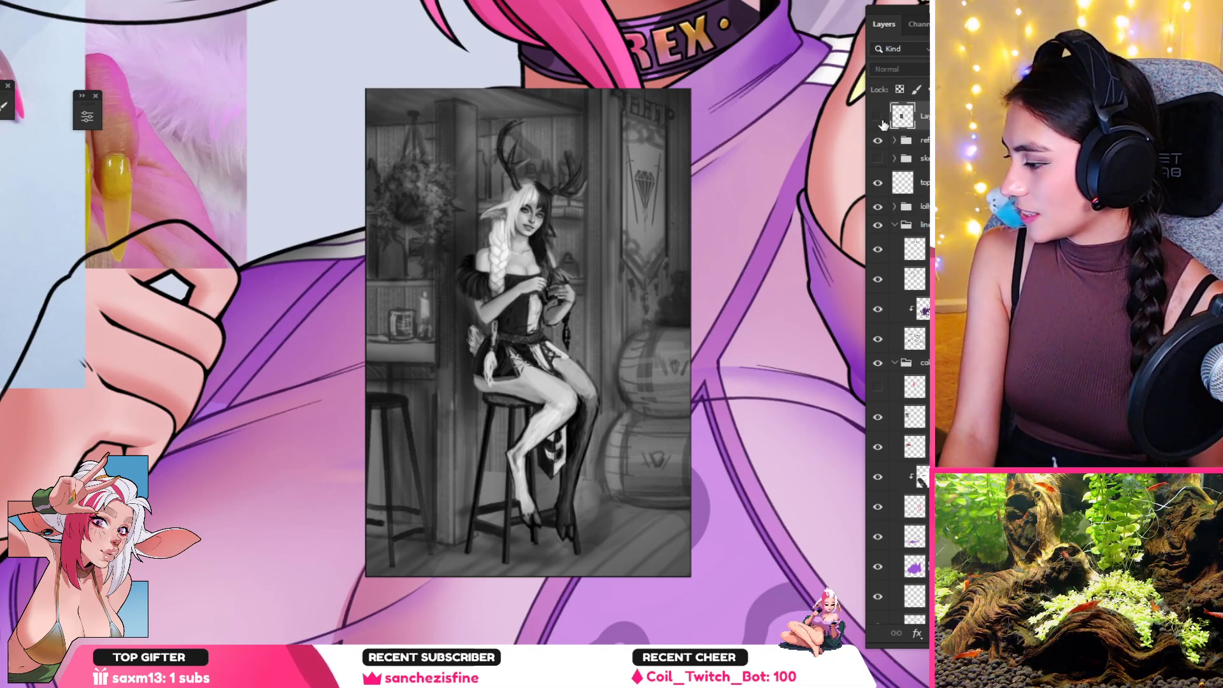
Step: Hide the pasted greyscale painting's layer and try the eraser on the sweater near the shoulder seam
{"action": "left_click", "coordinate": [880, 119]}
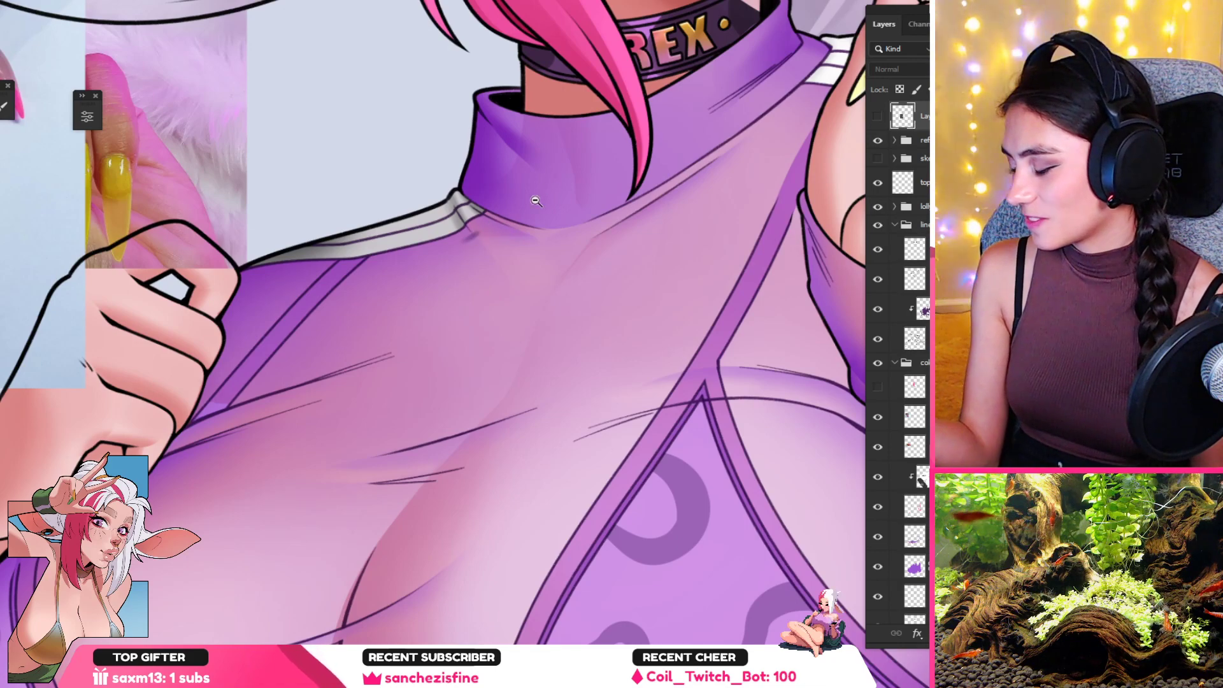
{"action": "left_click", "coordinate": [486, 239]}
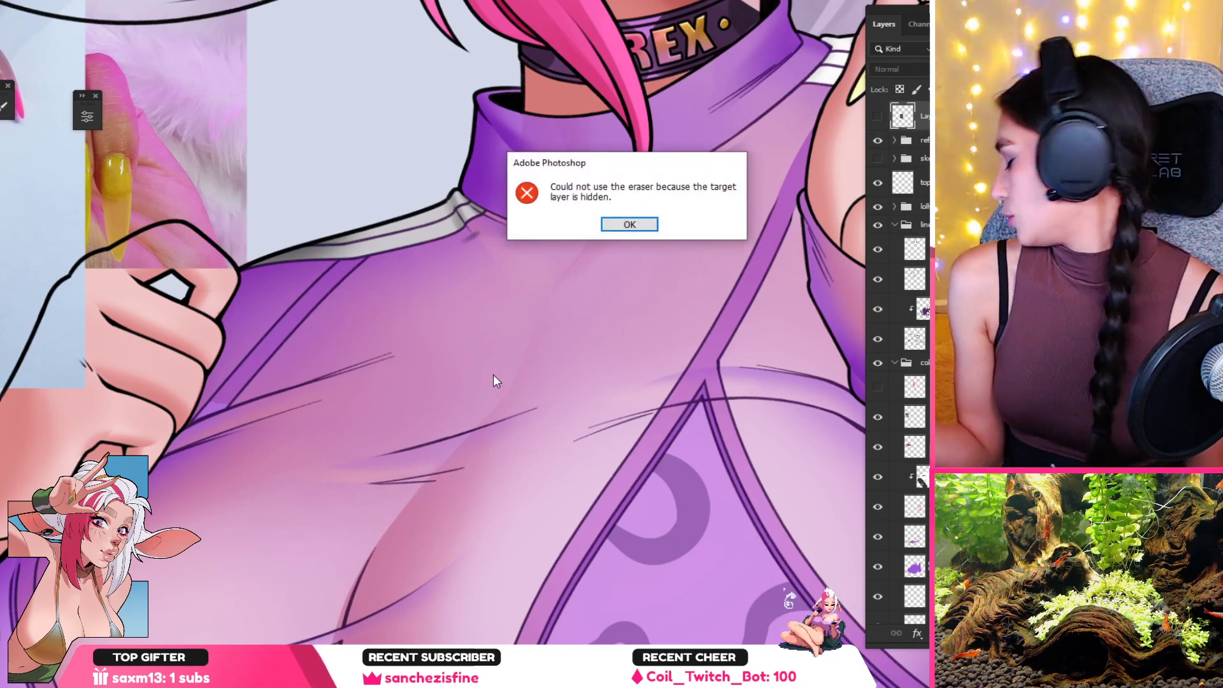
{"action": "key", "text": "Return"}
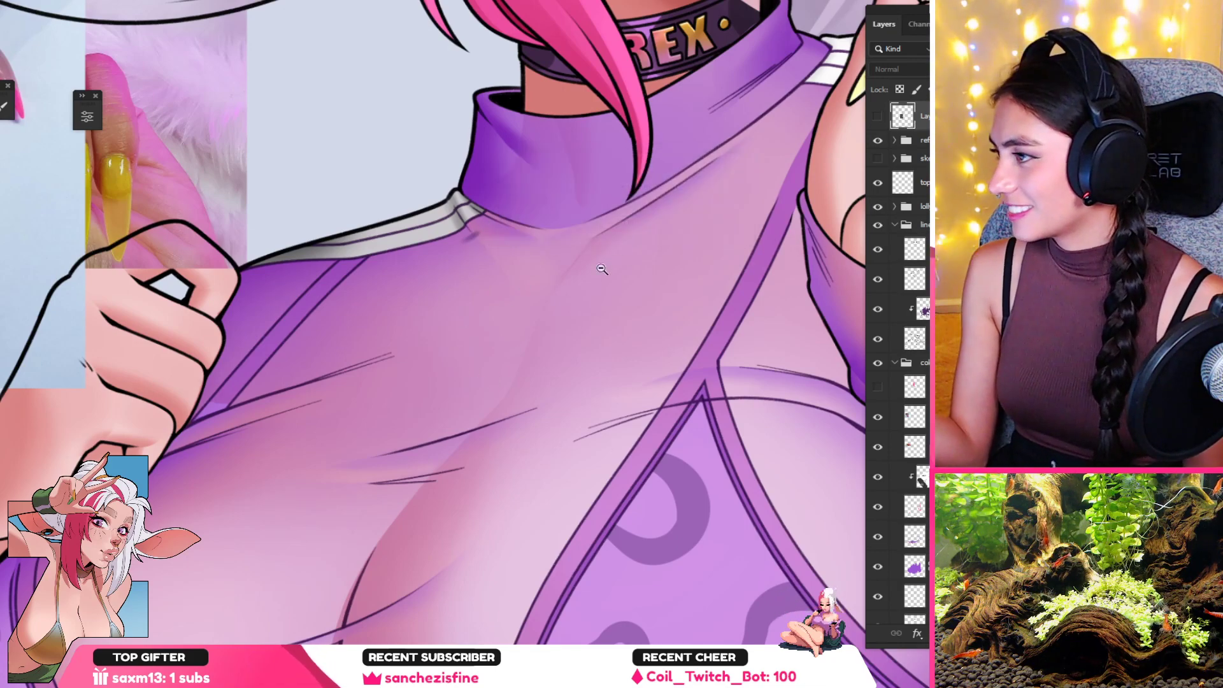
Step: Delete the hidden layer holding the pasted greyscale painting
{"action": "left_click", "coordinate": [484, 235]}
{"action": "key", "text": "Return"}
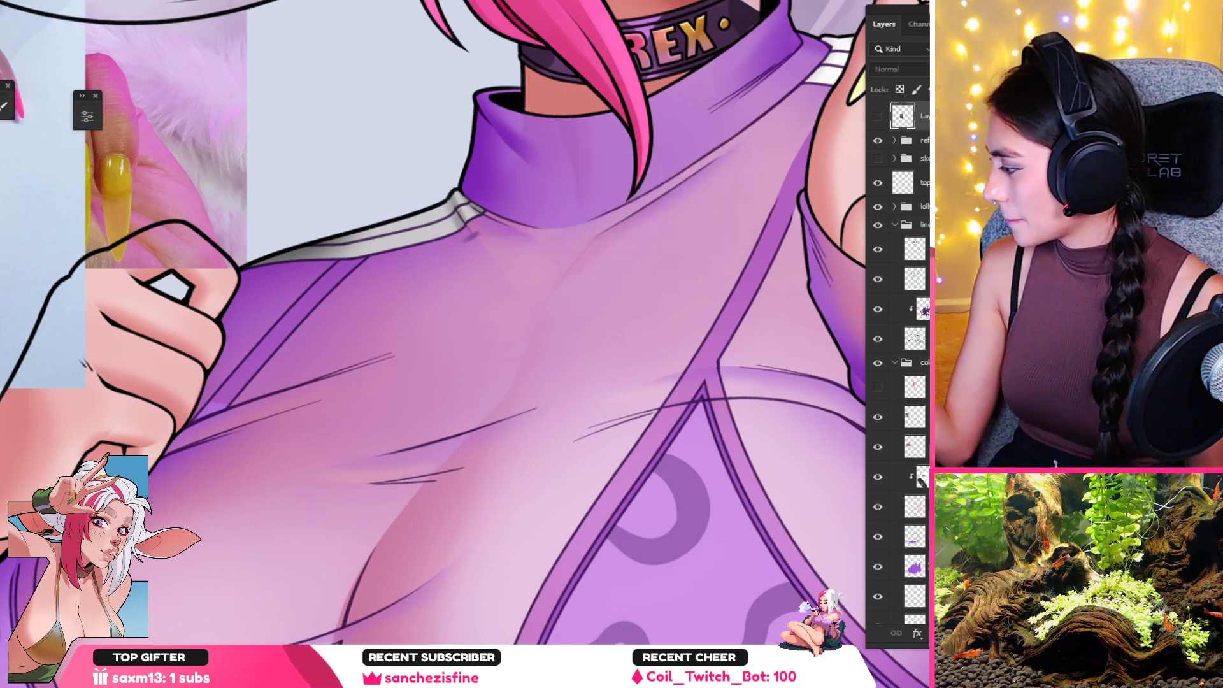
{"action": "left_click", "coordinate": [878, 116]}
{"action": "key", "text": "Delete"}
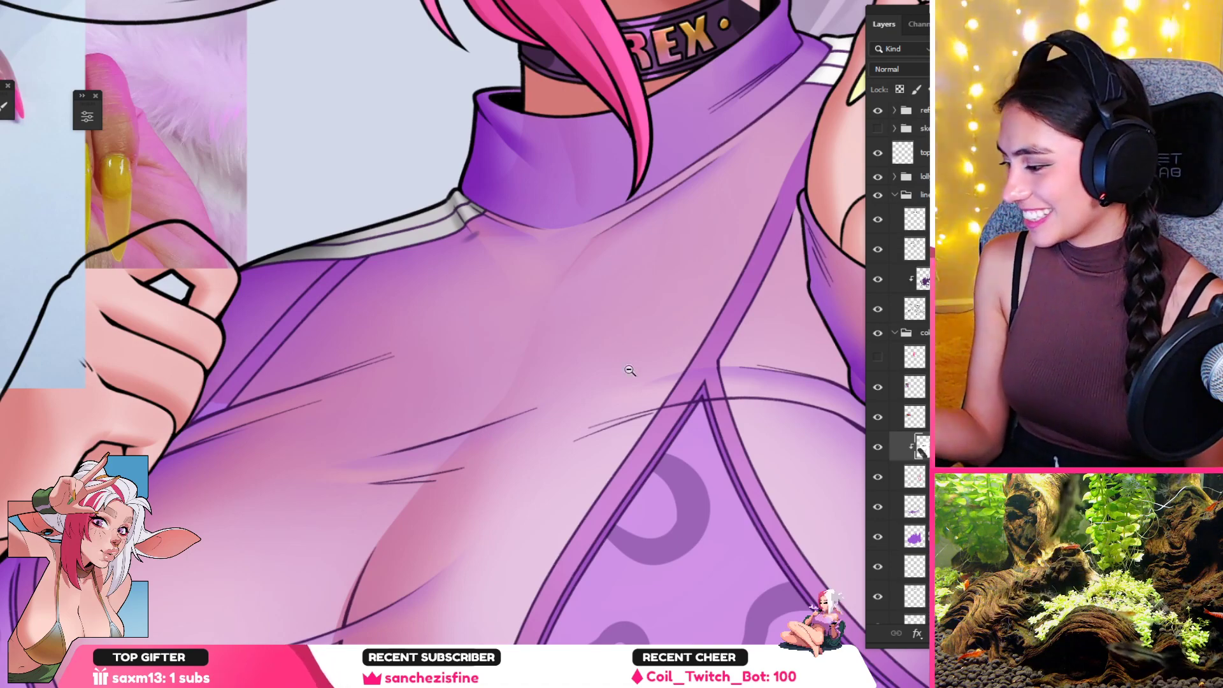
Step: Examine the sweater's shading up close and across the full illustration, and look through the layer stack
{"action": "left_click", "coordinate": [537, 344], "text": "alt"}
{"action": "key", "text": "ctrl+0"}
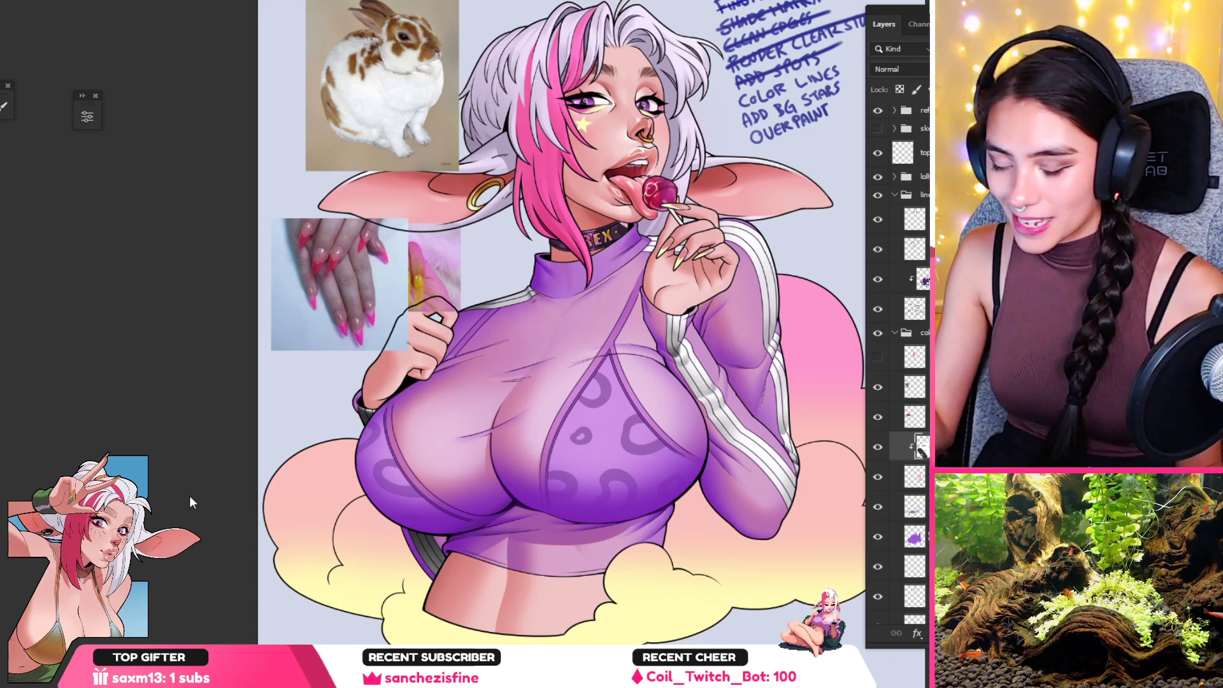
{"action": "left_click_drag", "start_coordinate": [196, 330], "coordinate": [191, 332]}
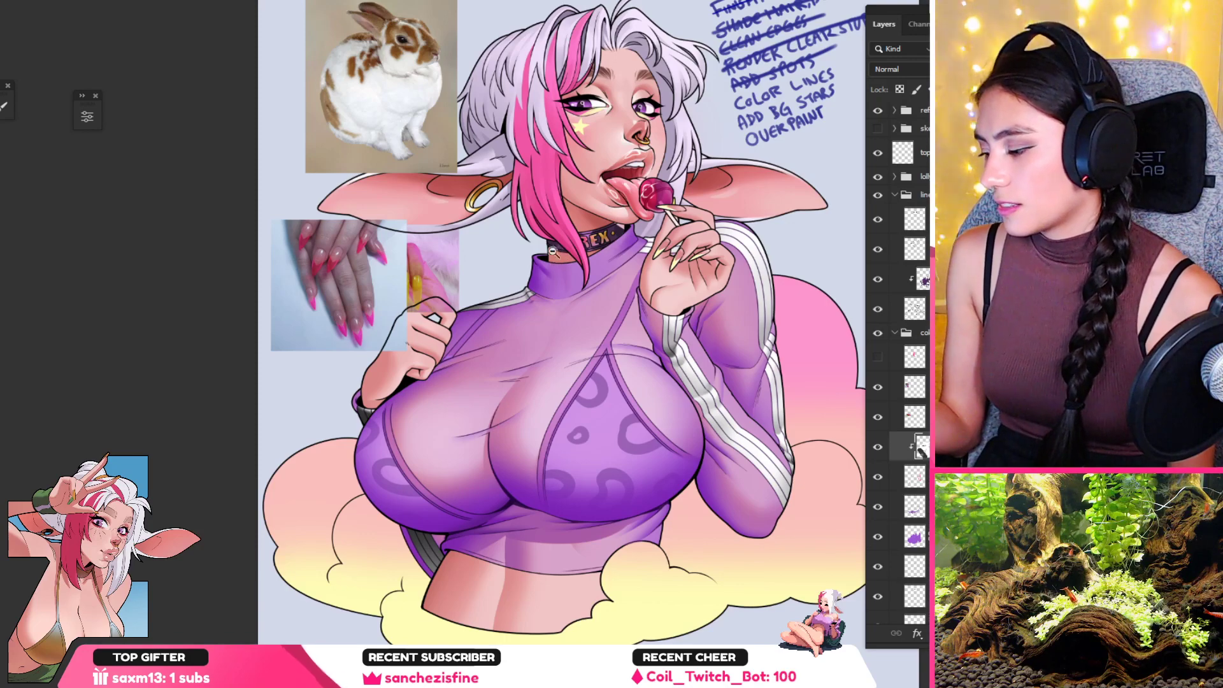
{"action": "left_click", "coordinate": [479, 298]}
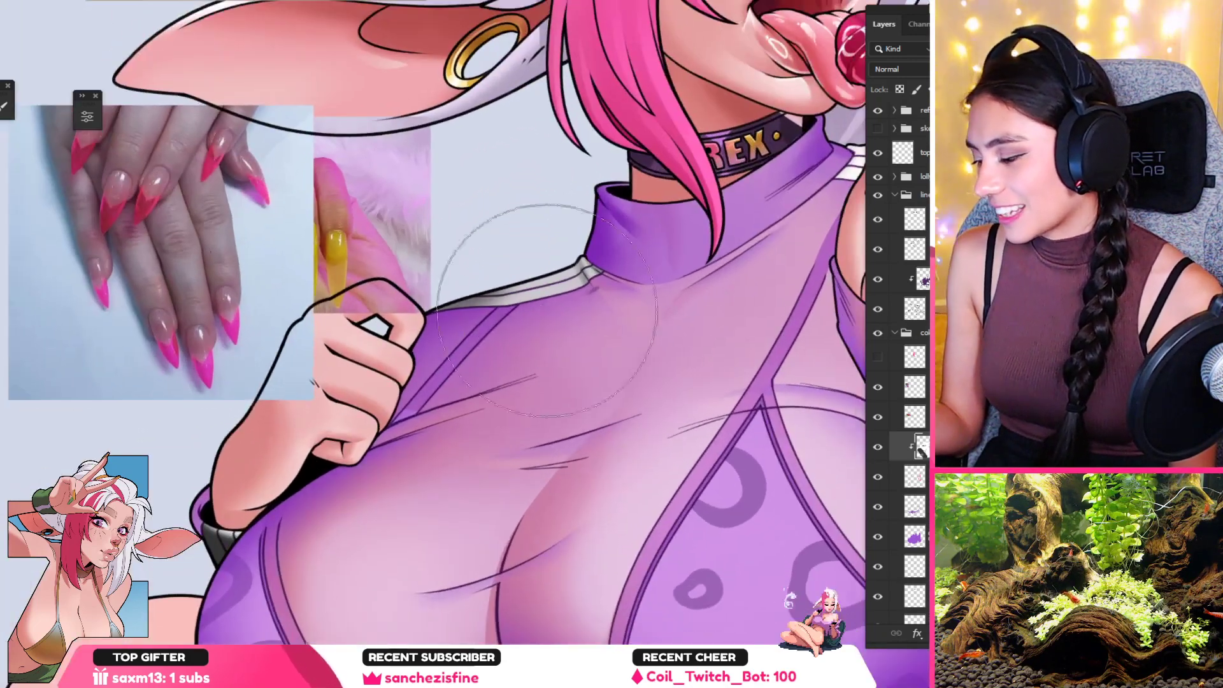
{"action": "key", "text": "bracketleft"}
{"action": "key", "text": "bracketleft"}
{"action": "key", "text": "bracketleft"}
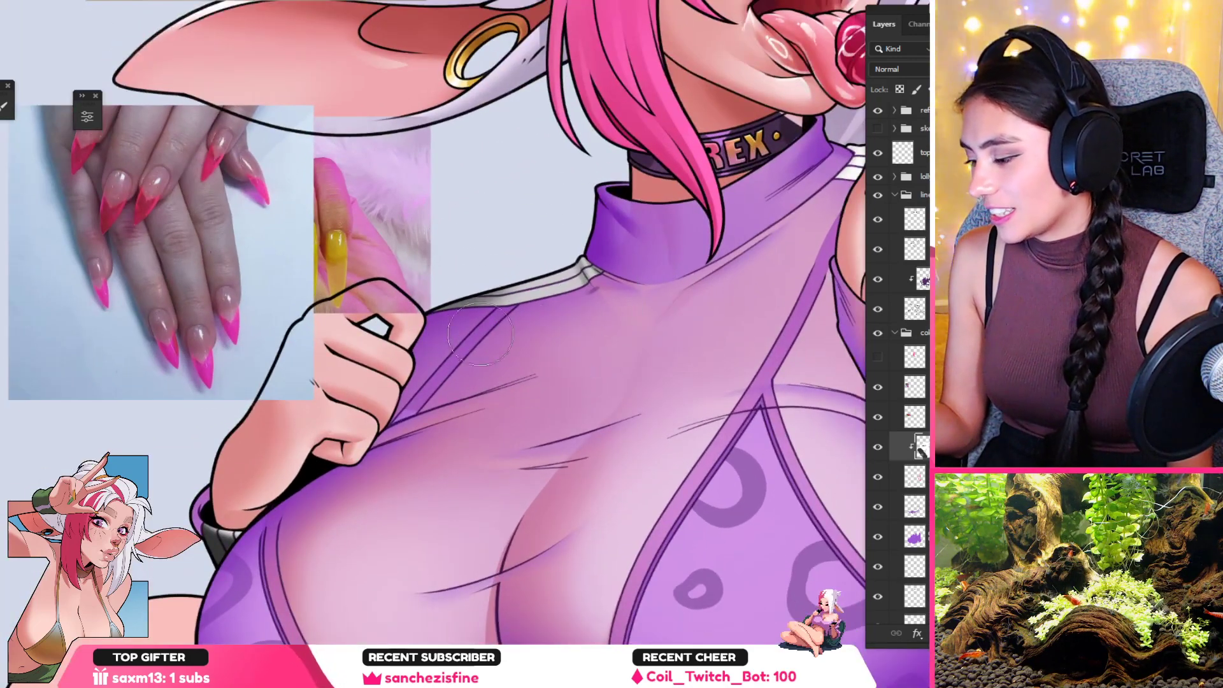
{"action": "key", "text": "ctrl+0"}
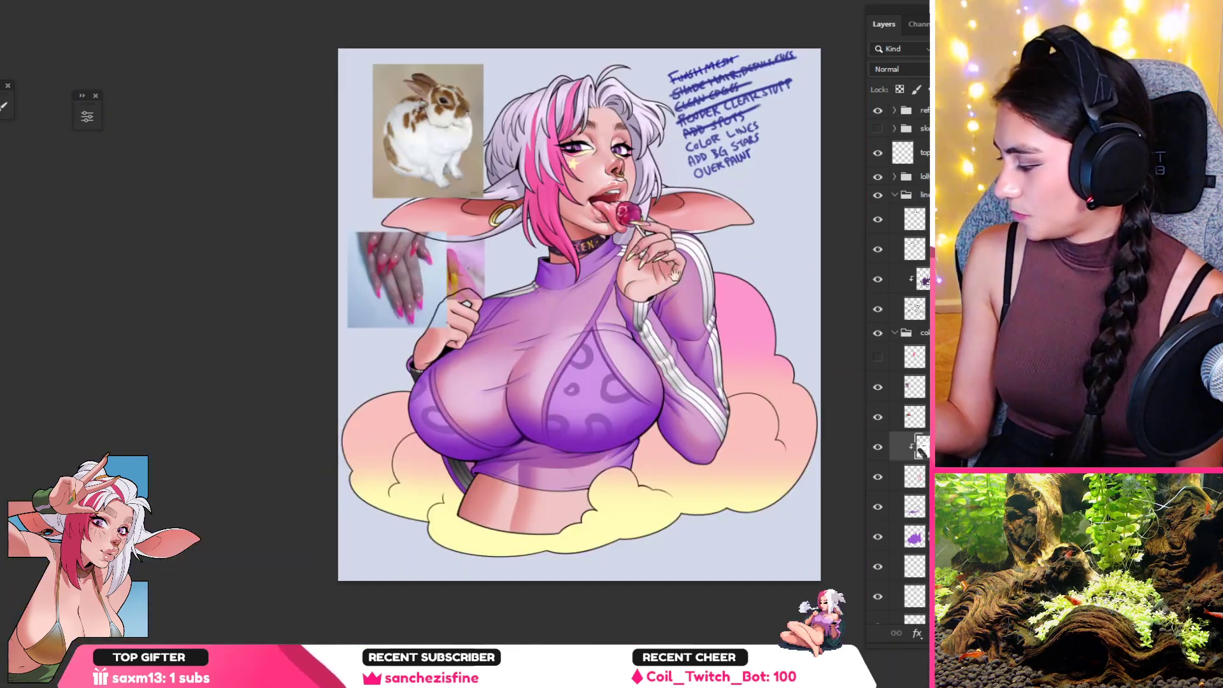
{"action": "scroll", "coordinate": [899, 363], "scroll_direction": "down", "scroll_amount": 5}
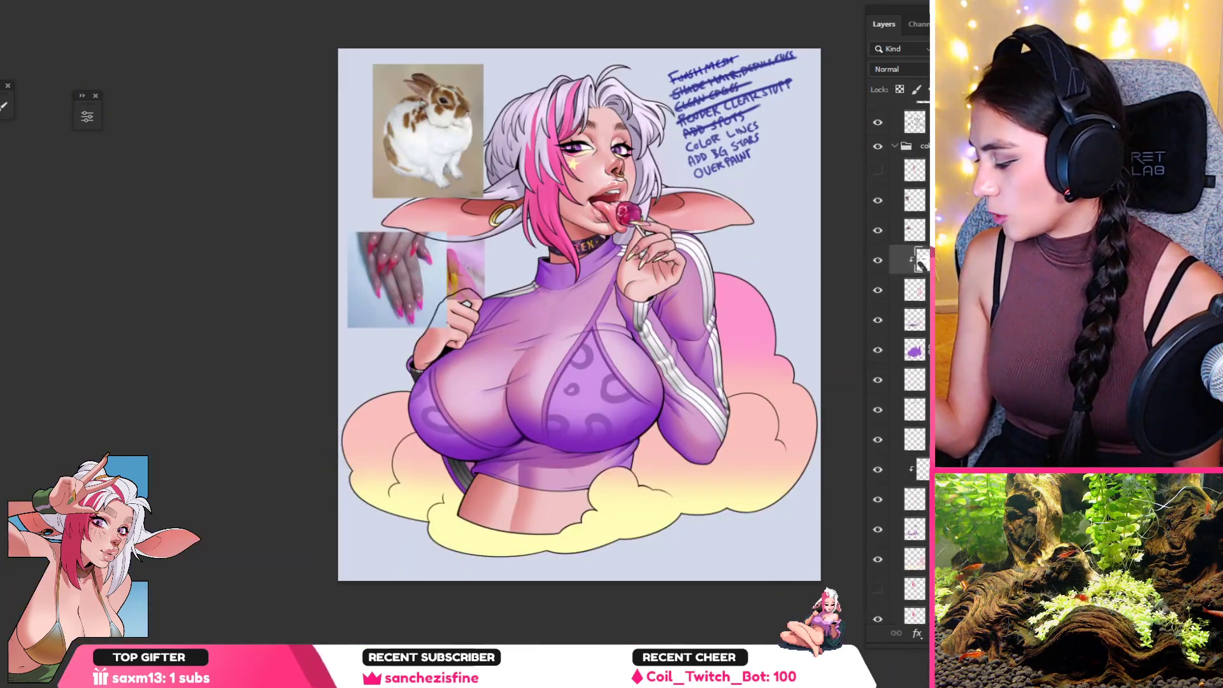
{"action": "scroll", "coordinate": [898, 363], "scroll_direction": "up", "scroll_amount": 4}
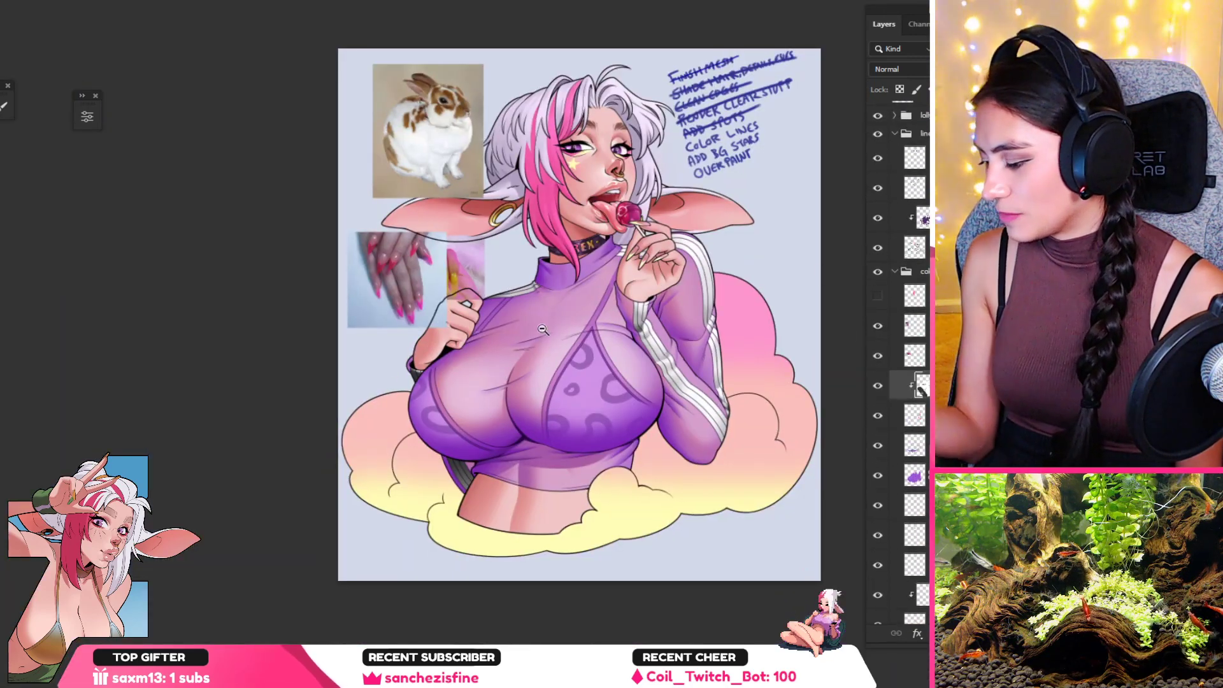
{"action": "scroll", "coordinate": [498, 426], "scroll_direction": "up", "scroll_amount": 1}
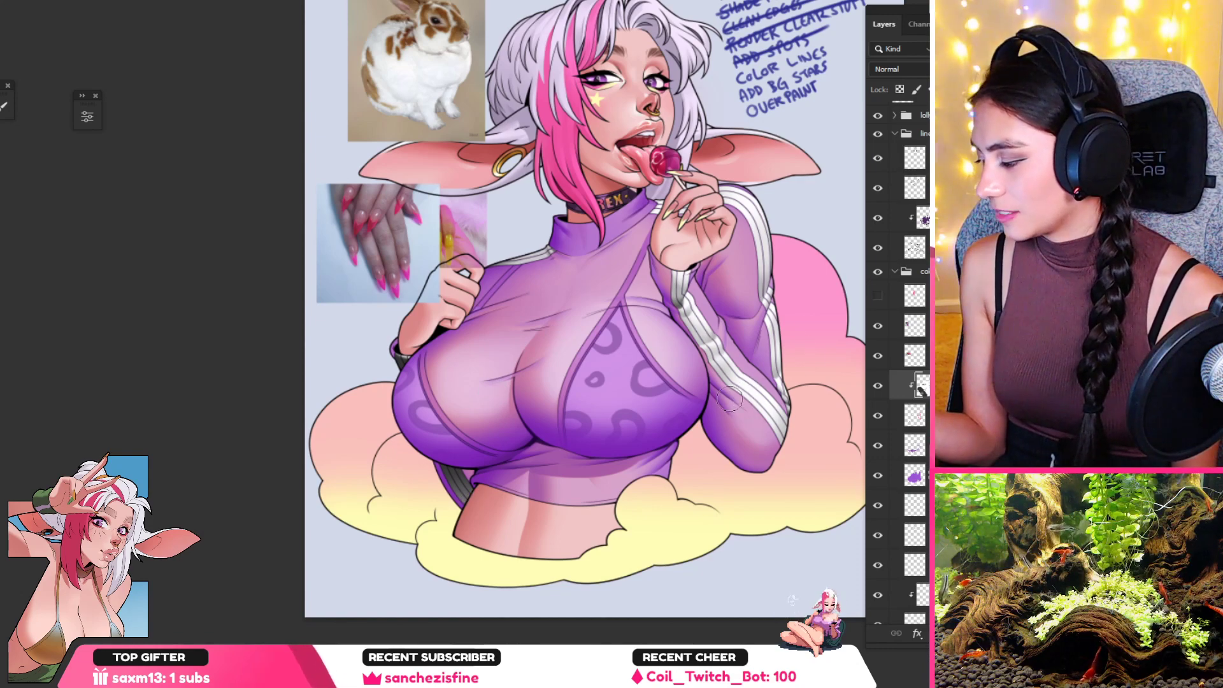
Step: Examine the striped sleeves, waist and cloud edge with the canvas rotated sideways and upright again
{"action": "mouse_move", "coordinate": [593, 528]}
{"action": "left_mouse_down"}
{"action": "mouse_move", "coordinate": [644, 504]}
{"action": "mouse_move", "coordinate": [672, 415]}
{"action": "mouse_move", "coordinate": [676, 333]}
{"action": "left_mouse_up"}
{"action": "key", "text": "e"}
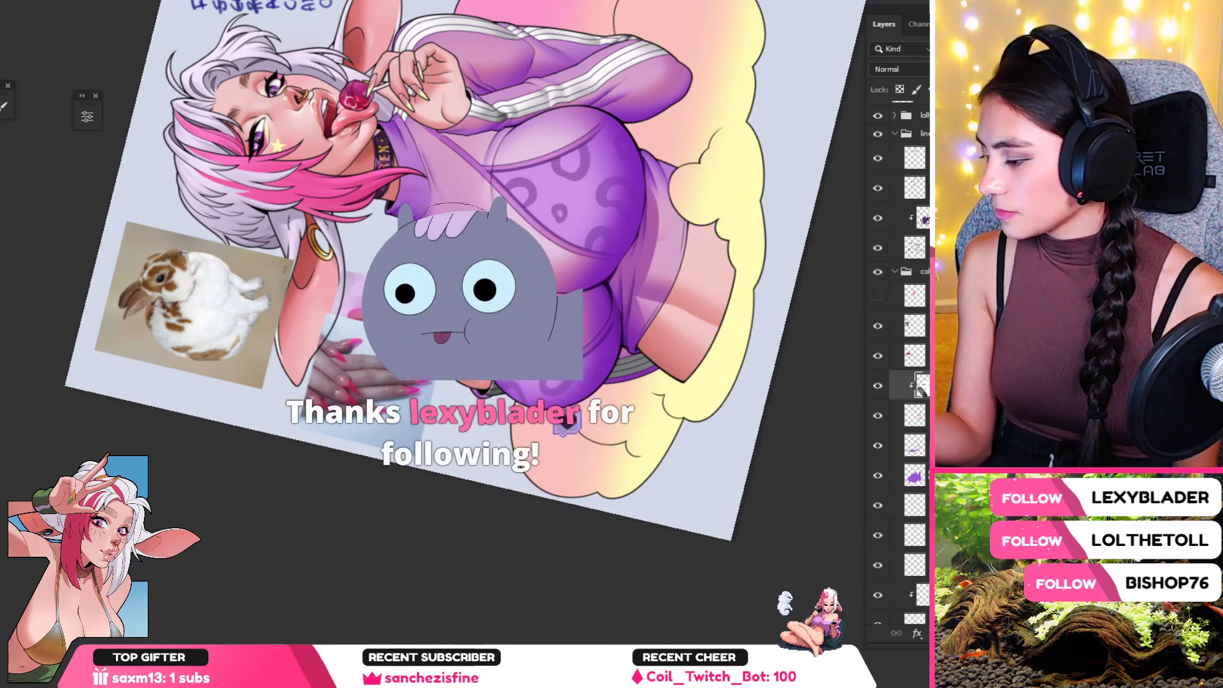
{"action": "left_click", "coordinate": [628, 87], "text": "alt"}
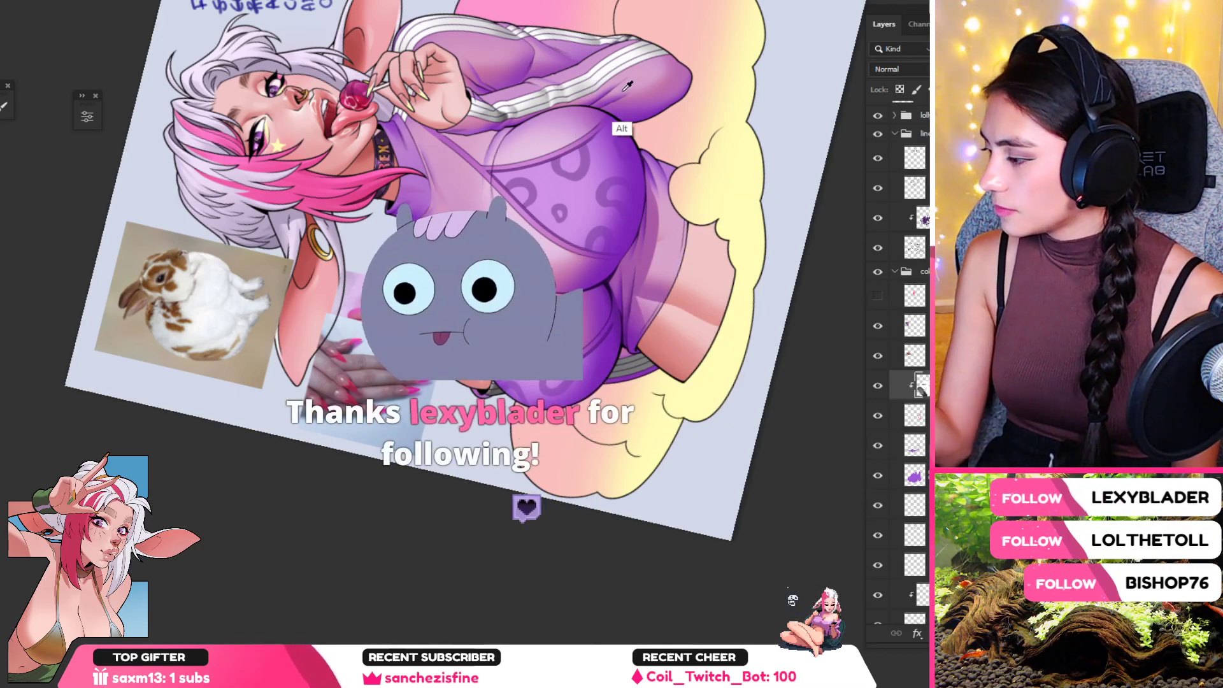
{"action": "left_click", "coordinate": [659, 47], "text": "alt"}
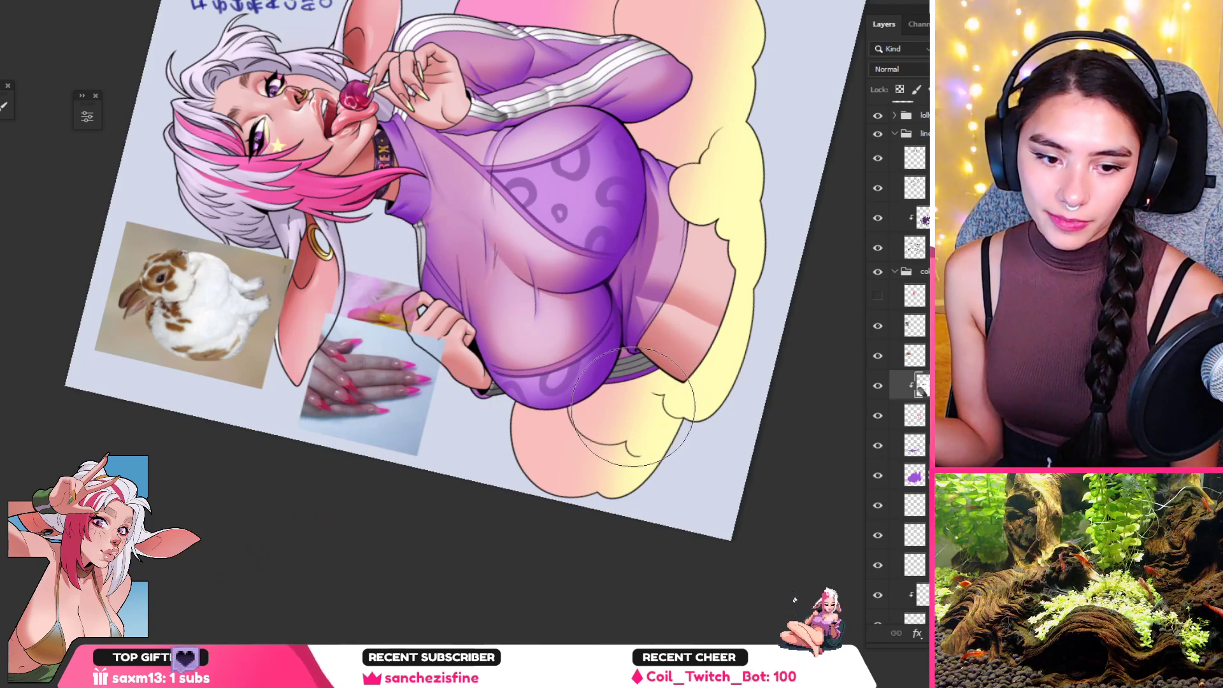
{"action": "key", "text": "["}
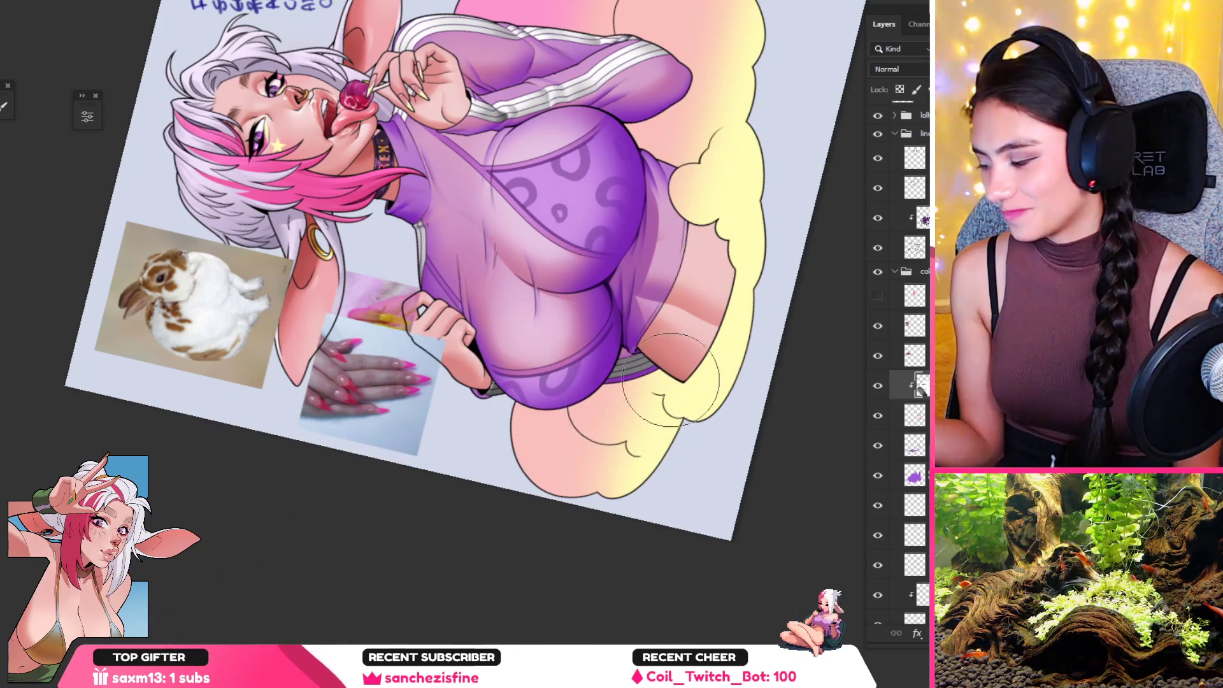
{"action": "mouse_move", "coordinate": [671, 358]}
{"action": "left_mouse_down"}
{"action": "mouse_move", "coordinate": [681, 353]}
{"action": "mouse_move", "coordinate": [663, 363]}
{"action": "left_mouse_up"}
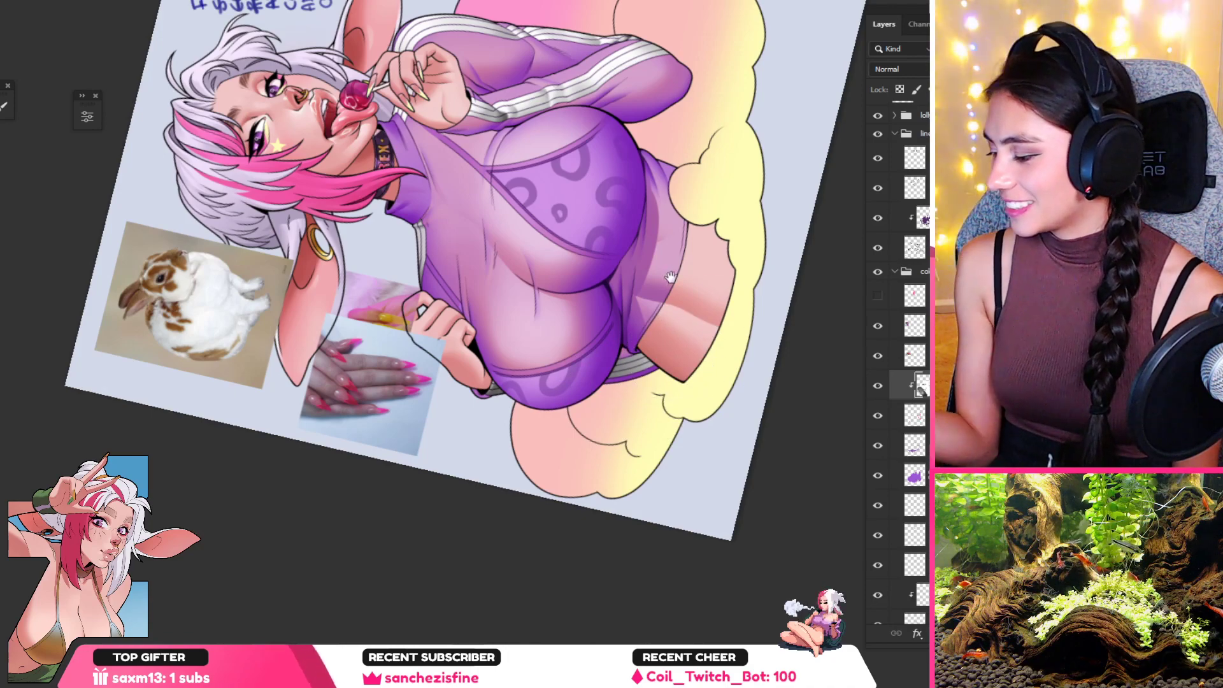
{"action": "mouse_move", "coordinate": [641, 99]}
{"action": "left_mouse_down"}
{"action": "mouse_move", "coordinate": [559, 256]}
{"action": "mouse_move", "coordinate": [718, 285]}
{"action": "mouse_move", "coordinate": [688, 323]}
{"action": "left_mouse_up"}
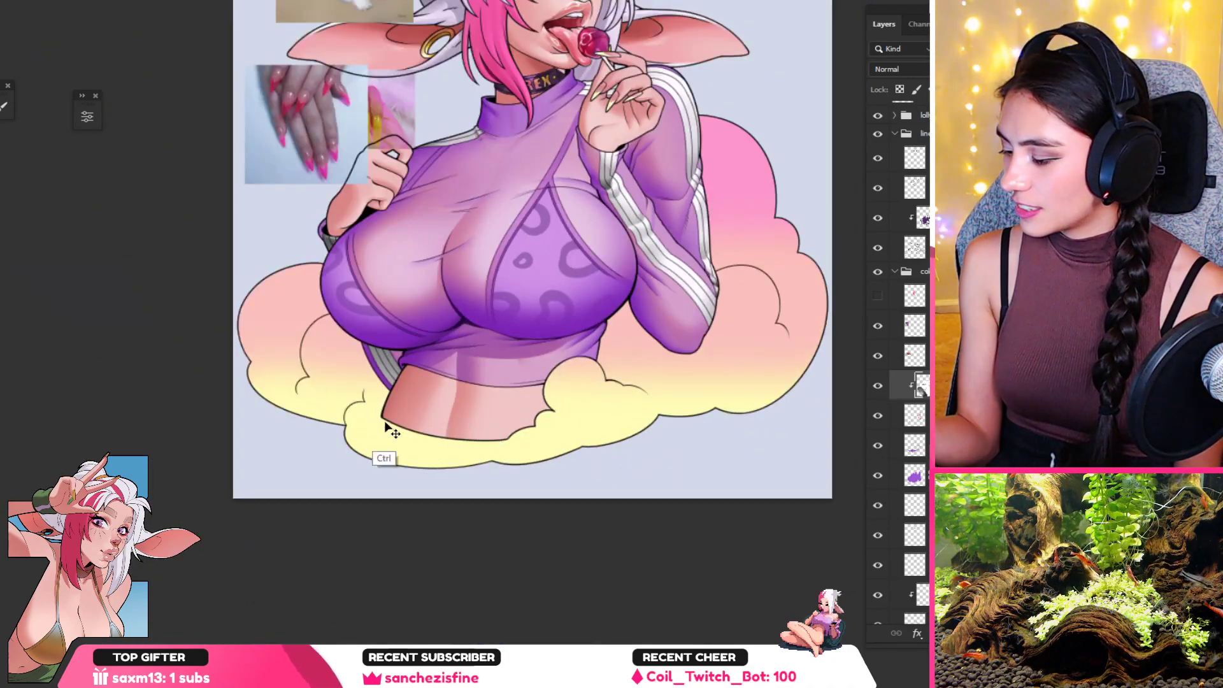
{"action": "left_click", "coordinate": [386, 376], "text": "alt"}
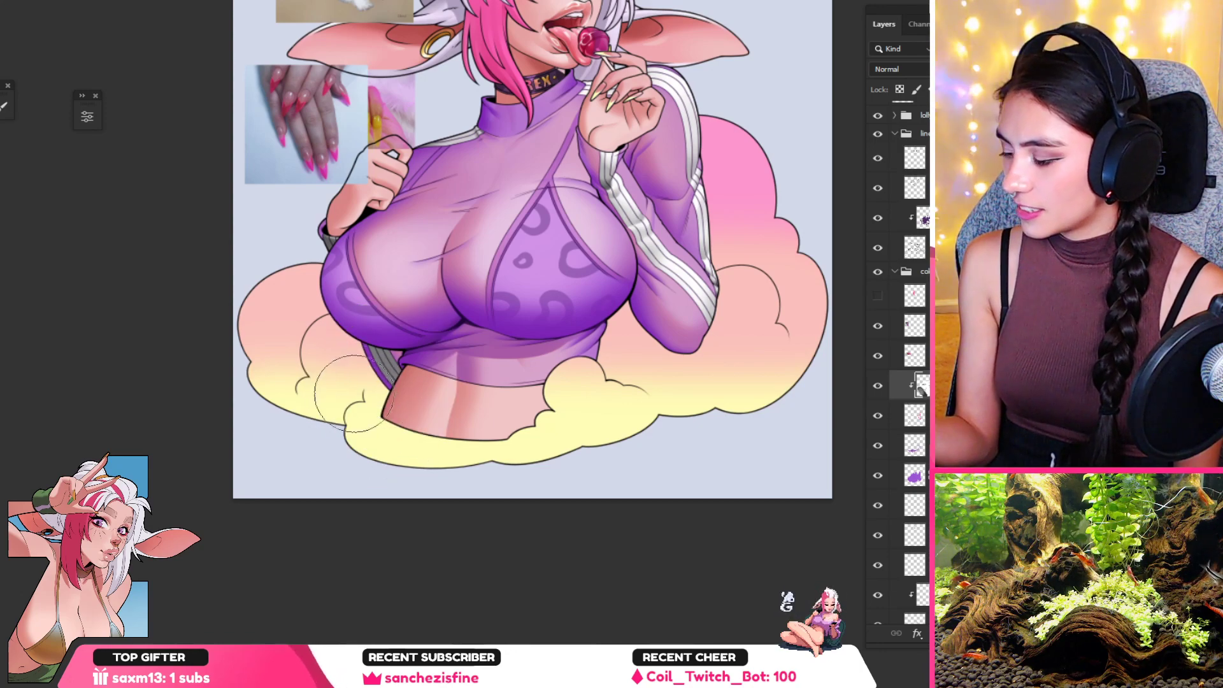
{"action": "left_click_drag", "start_coordinate": [356, 398], "coordinate": [387, 424]}
{"action": "scroll", "coordinate": [519, 358], "scroll_direction": "up", "scroll_amount": 3}
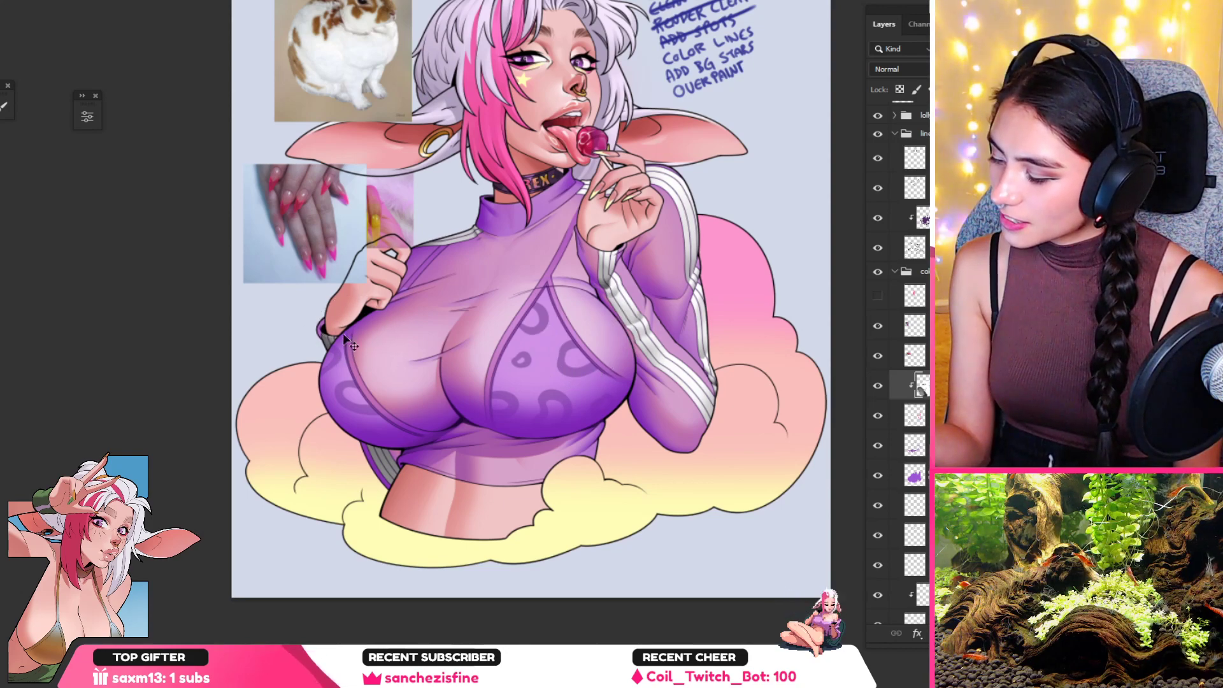
{"action": "left_click", "coordinate": [669, 220], "text": "alt"}
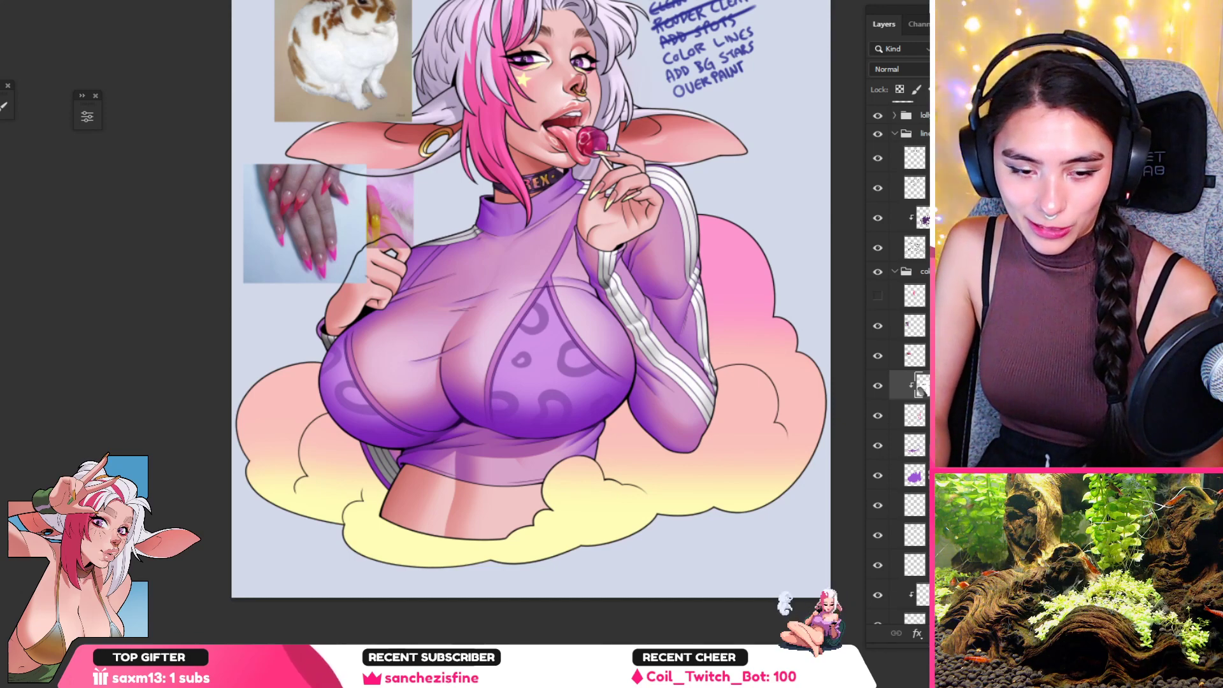
Step: Bring a reference image over the canvas, move it above the rabbit photo and look over the sweater and striped sleeve
{"action": "key", "text": "ctrl+v"}
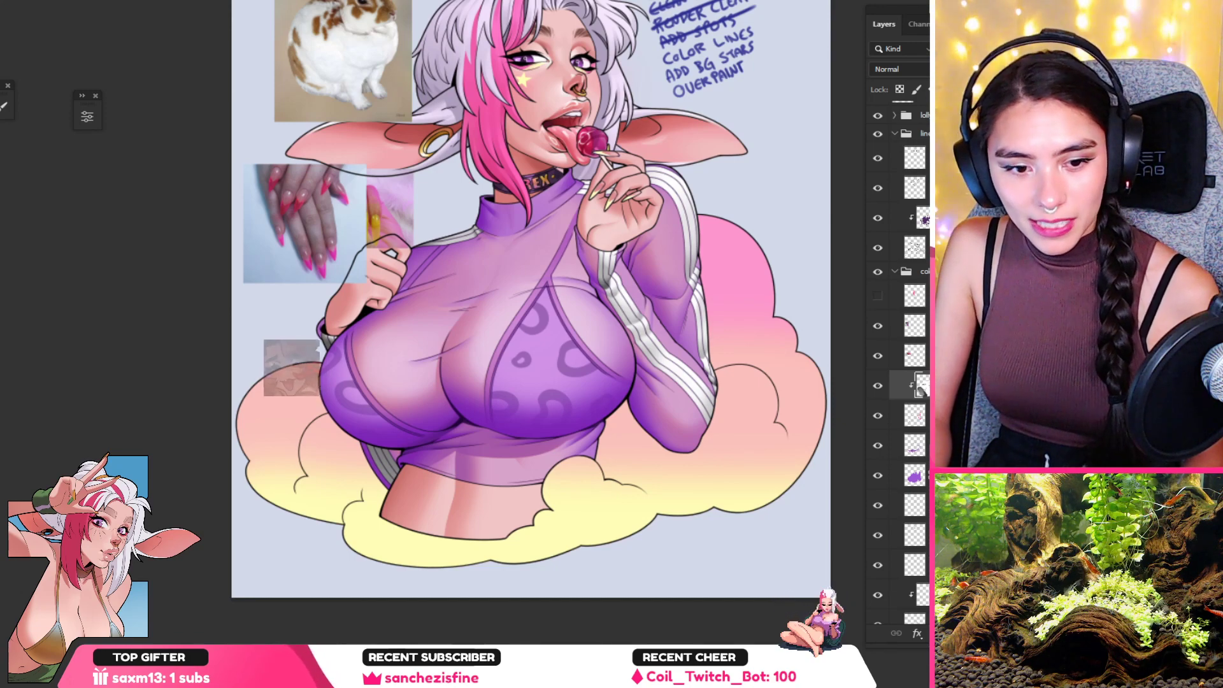
{"action": "left_click_drag", "start_coordinate": [291, 356], "coordinate": [291, 0]}
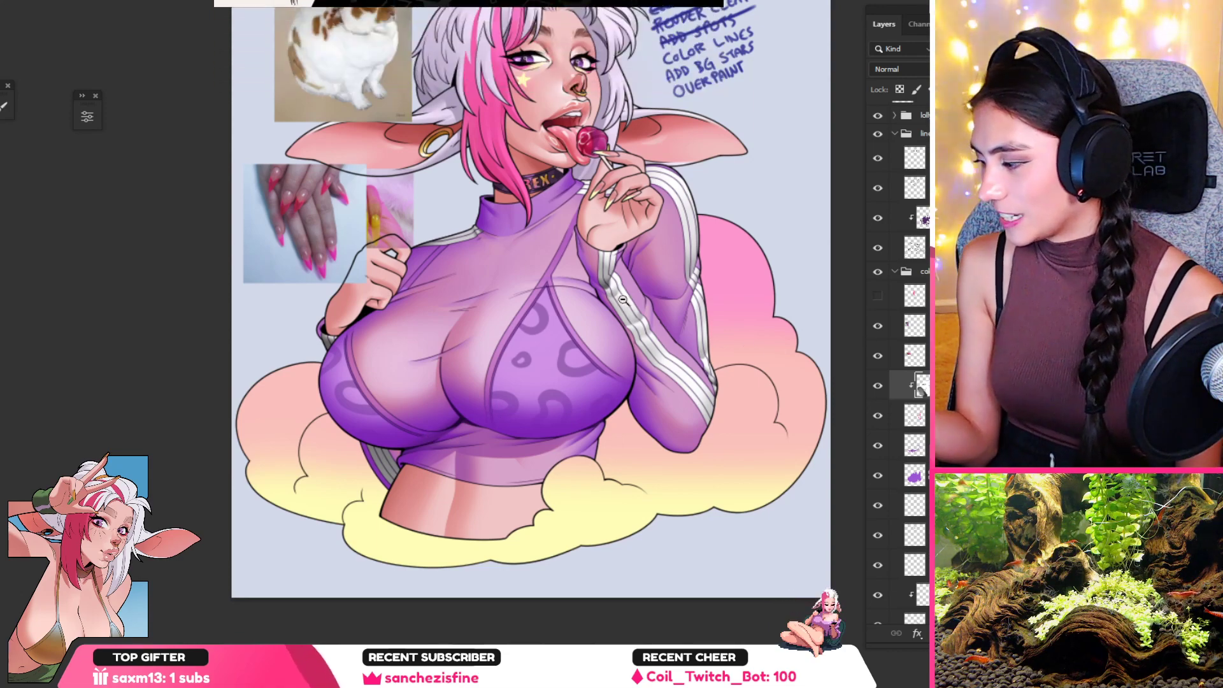
{"action": "left_click_drag", "start_coordinate": [625, 284], "coordinate": [654, 292]}
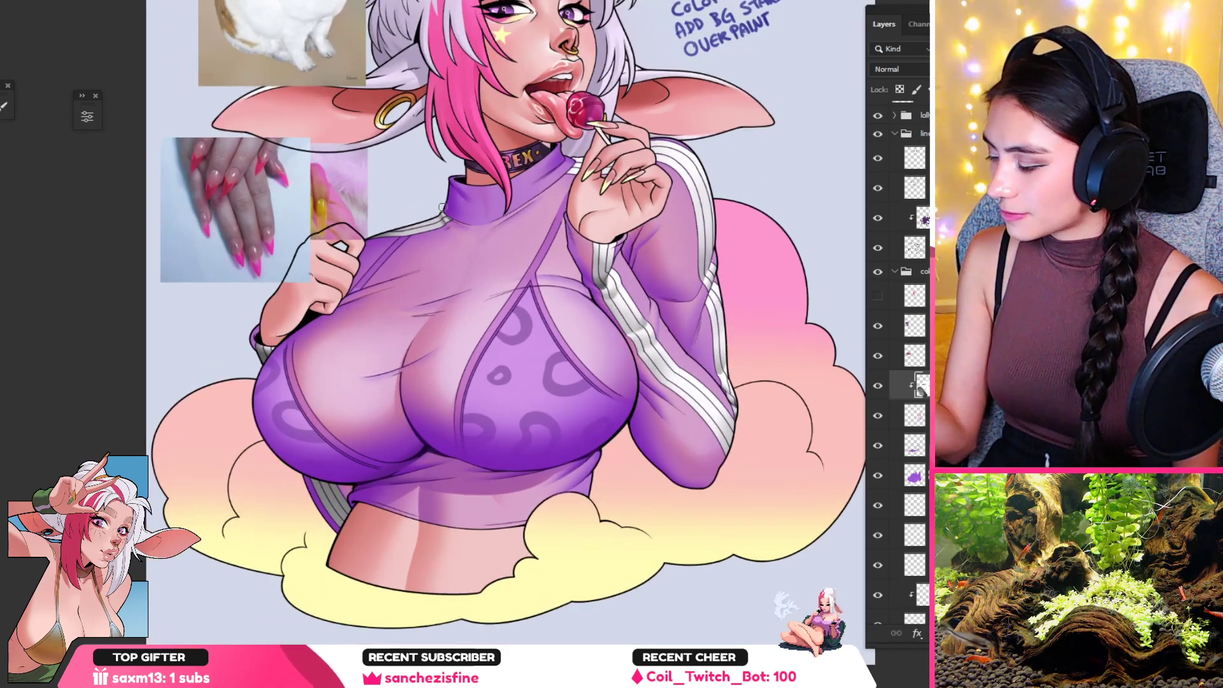
{"action": "left_click", "coordinate": [418, 231], "text": "alt"}
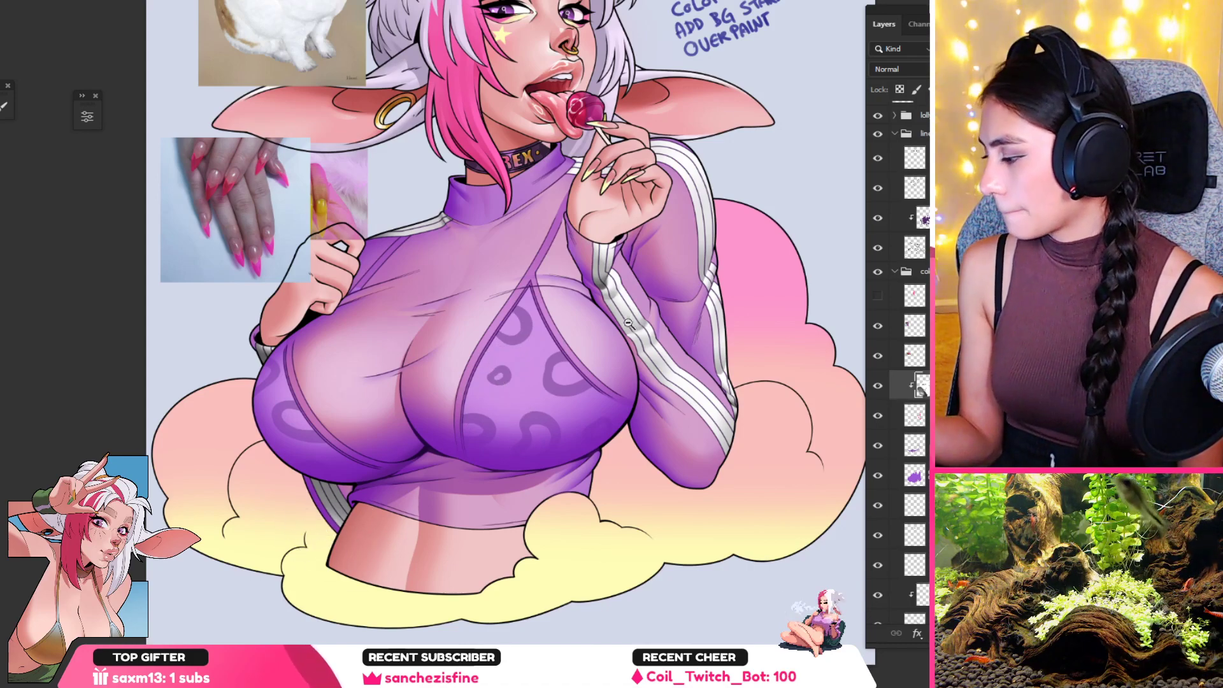
{"action": "left_click_drag", "start_coordinate": [596, 335], "coordinate": [567, 357]}
{"action": "left_click", "coordinate": [568, 357]}
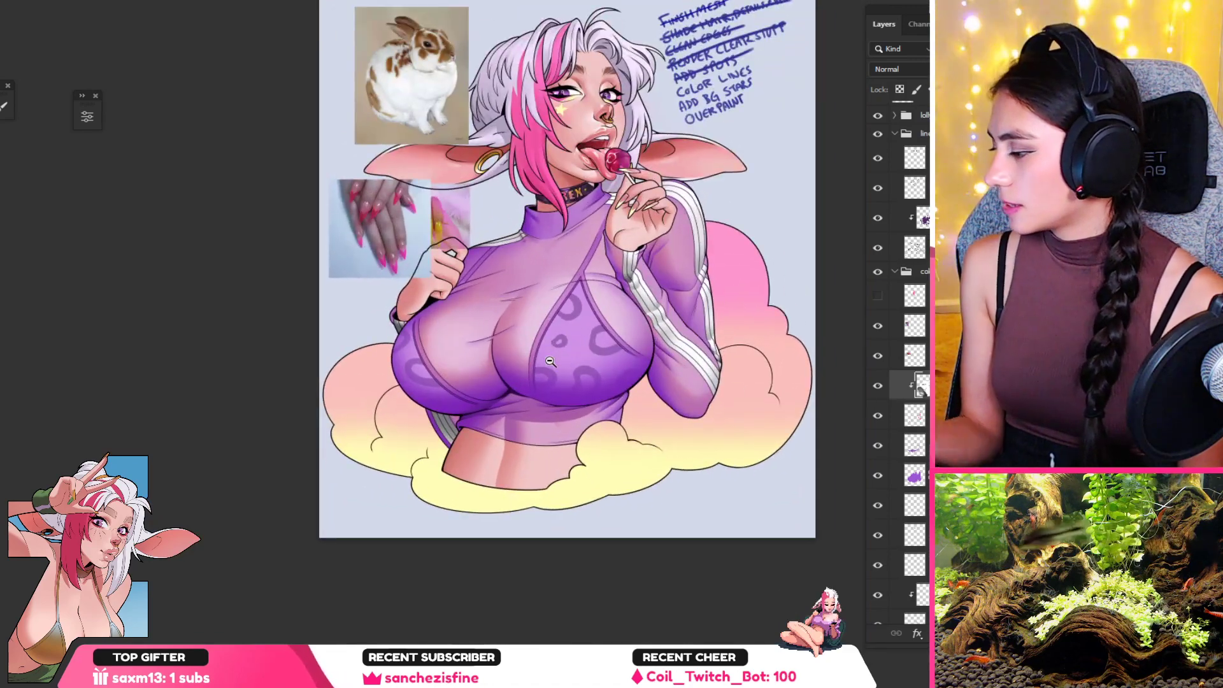
Step: Try blend modes such as Divide, Screen and Darken on the clipped shading layer of the sleeve stripes
{"action": "left_click", "coordinate": [898, 69]}
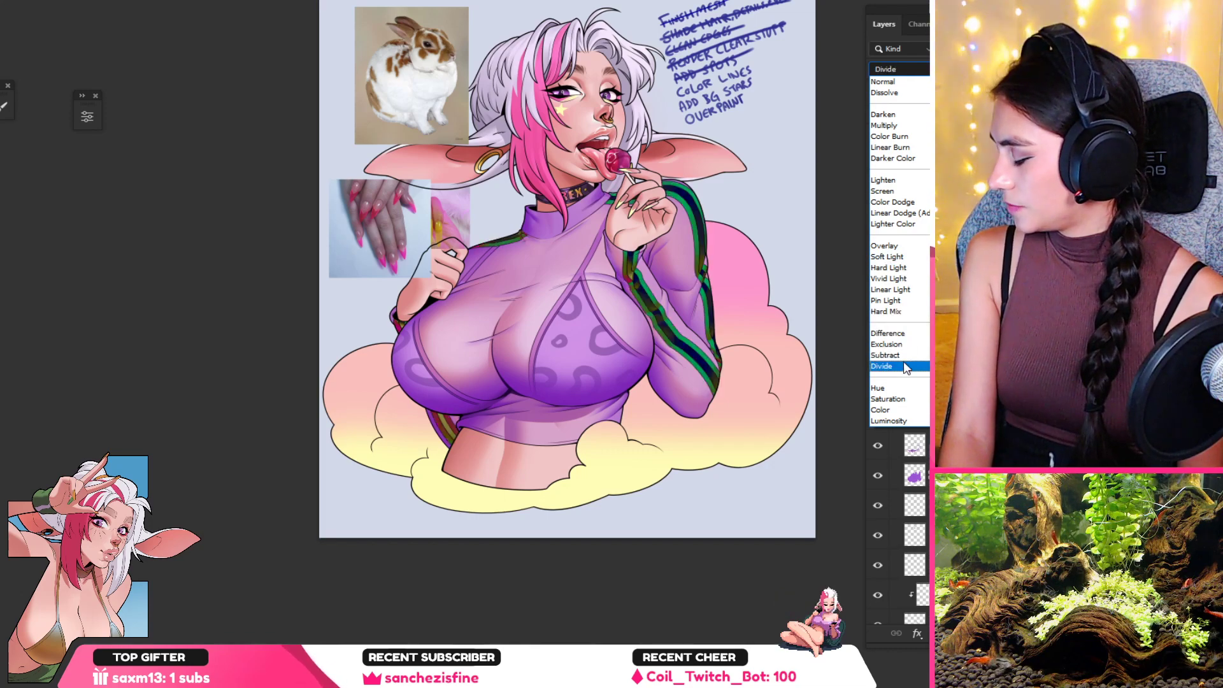
{"action": "left_click", "coordinate": [908, 194]}
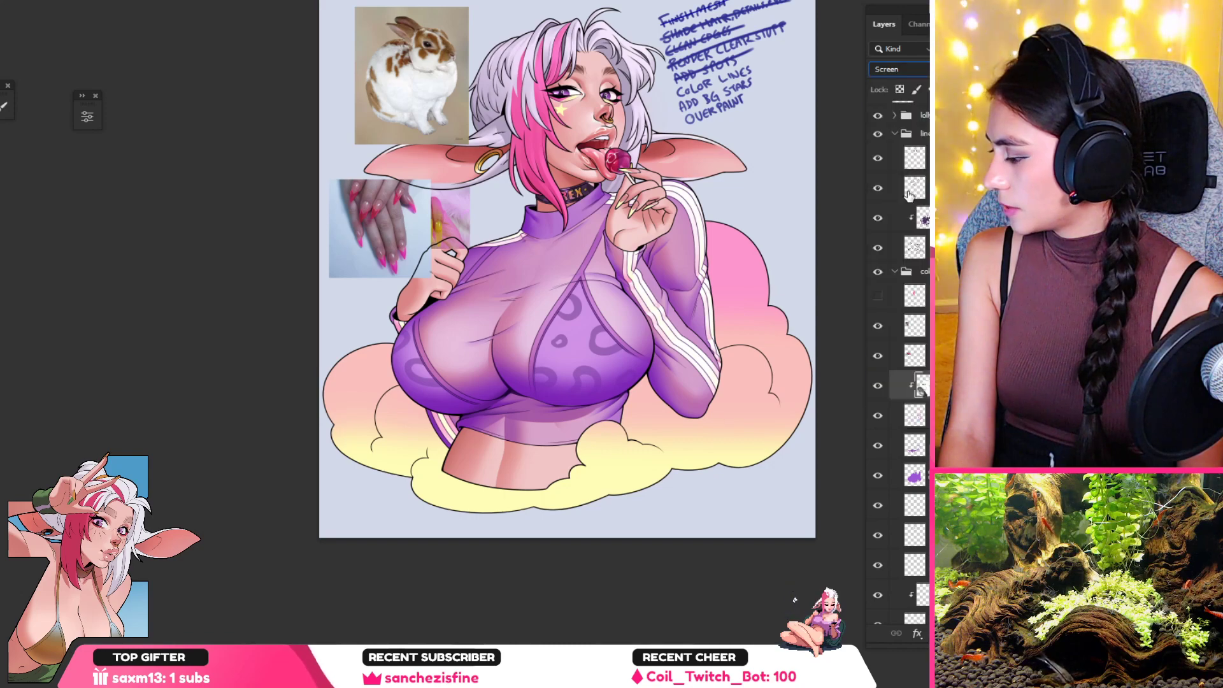
{"action": "left_click", "coordinate": [918, 69]}
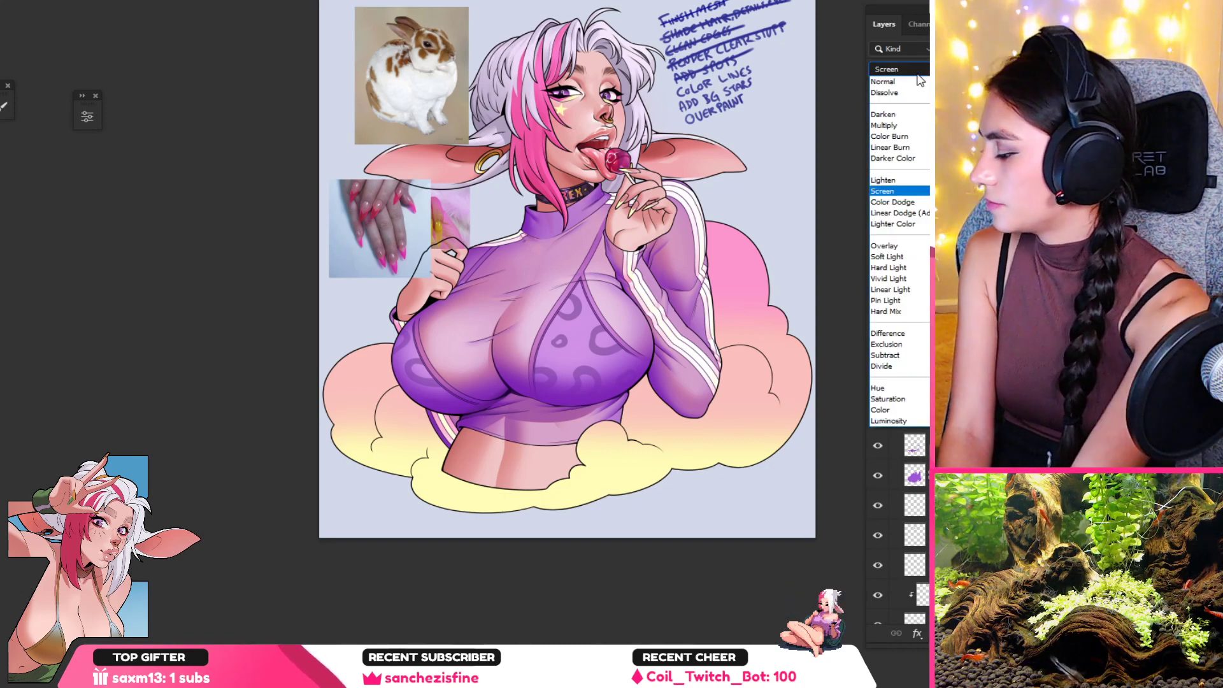
{"action": "key", "text": "Down"}
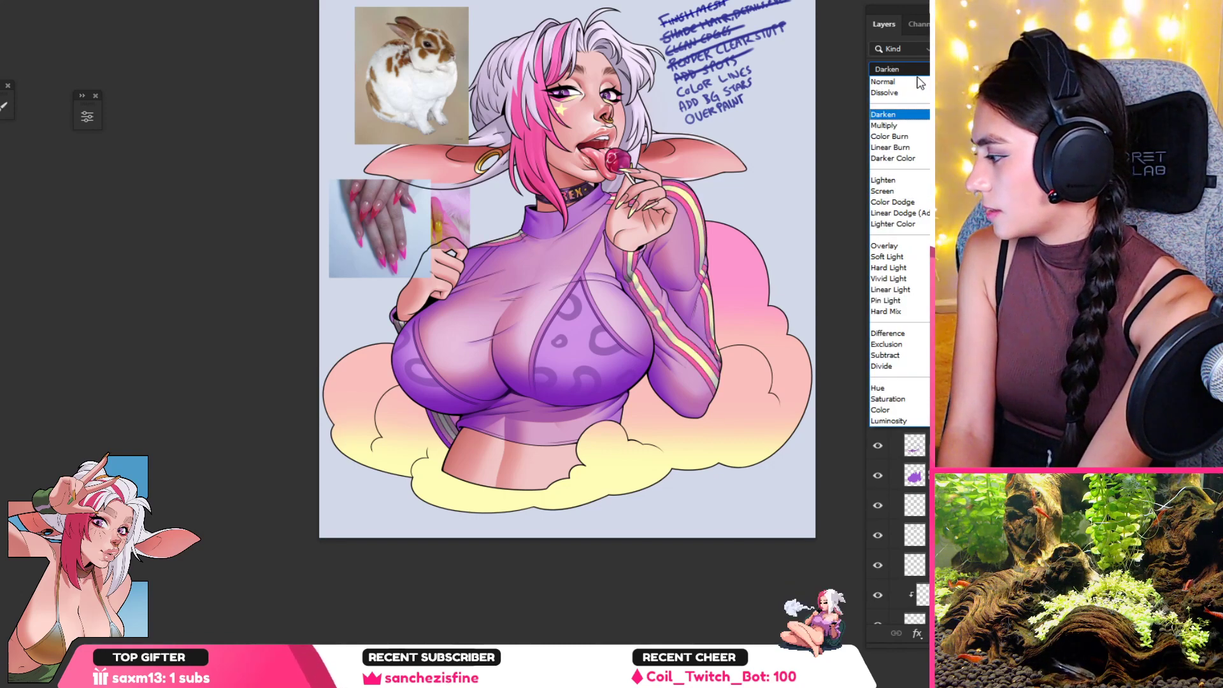
{"action": "key", "text": "Up"}
{"action": "key", "text": "Up"}
{"action": "key", "text": "Up"}
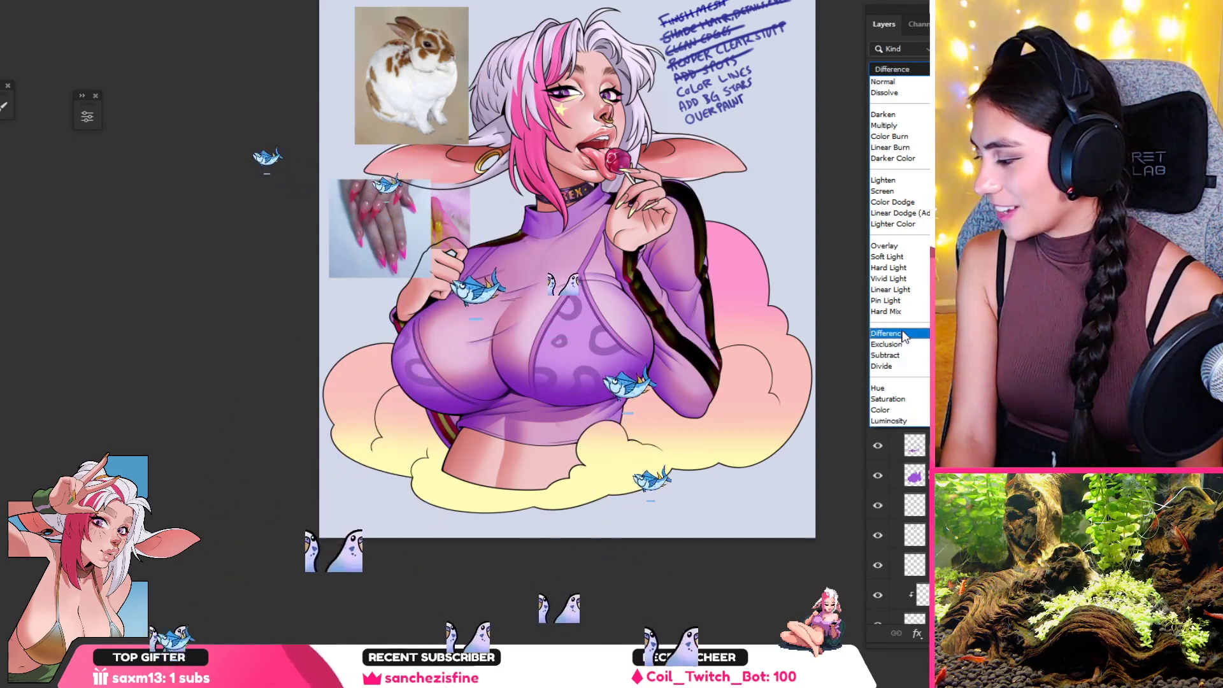
Step: Compare further blend modes, including Vivid Light, on the sleeve stripes' shading layer and return it to Normal
{"action": "left_click", "coordinate": [898, 278]}
{"action": "key", "text": "Up"}
{"action": "key", "text": "Up"}
{"action": "key", "text": "Up"}
{"action": "key", "text": "Up"}
{"action": "key", "text": "Up"}
{"action": "key", "text": "Up"}
{"action": "key", "text": "Up"}
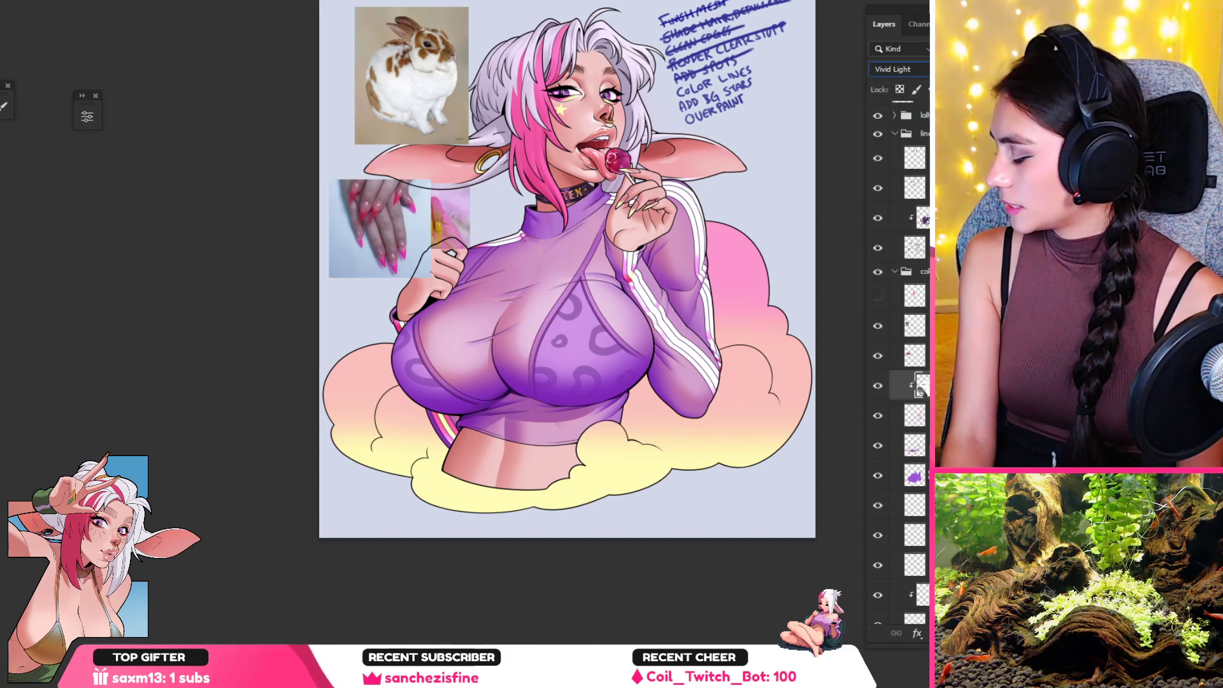
{"action": "key", "text": "n"}
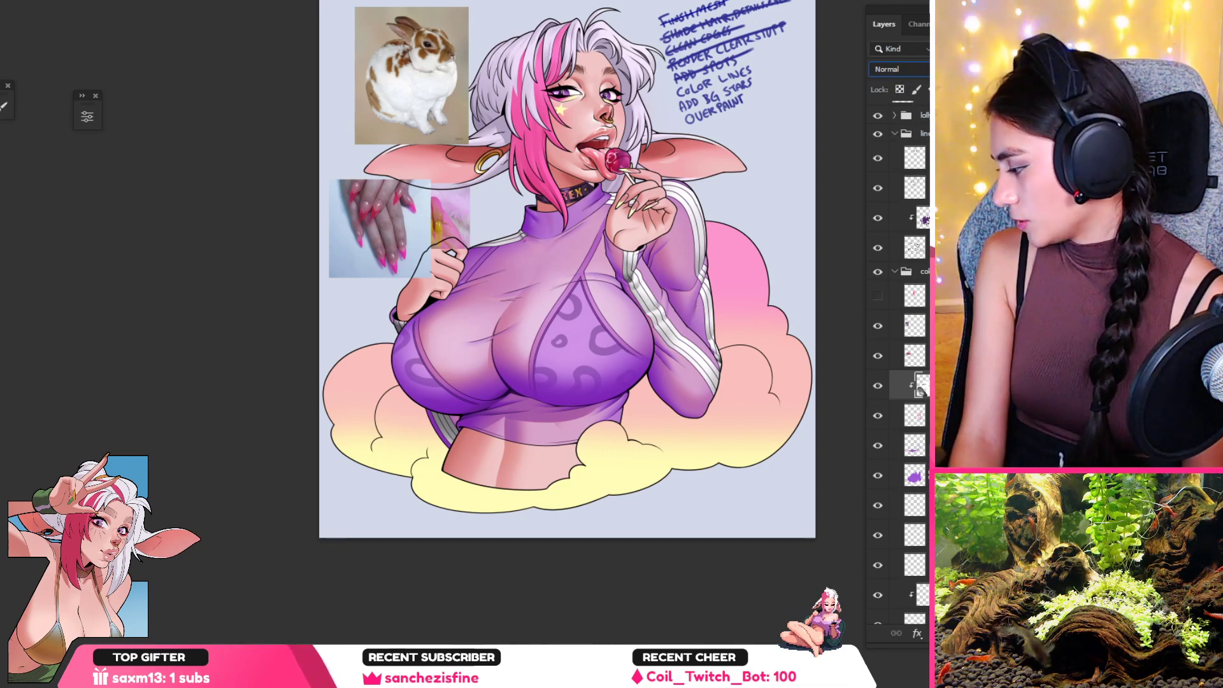
Step: Duplicate the sleeve-stripe base layer and its clipped shading layer, and hide the shading copy
{"action": "left_click", "coordinate": [927, 416]}
{"action": "key", "text": "ctrl+j"}
{"action": "left_click", "coordinate": [922, 390]}
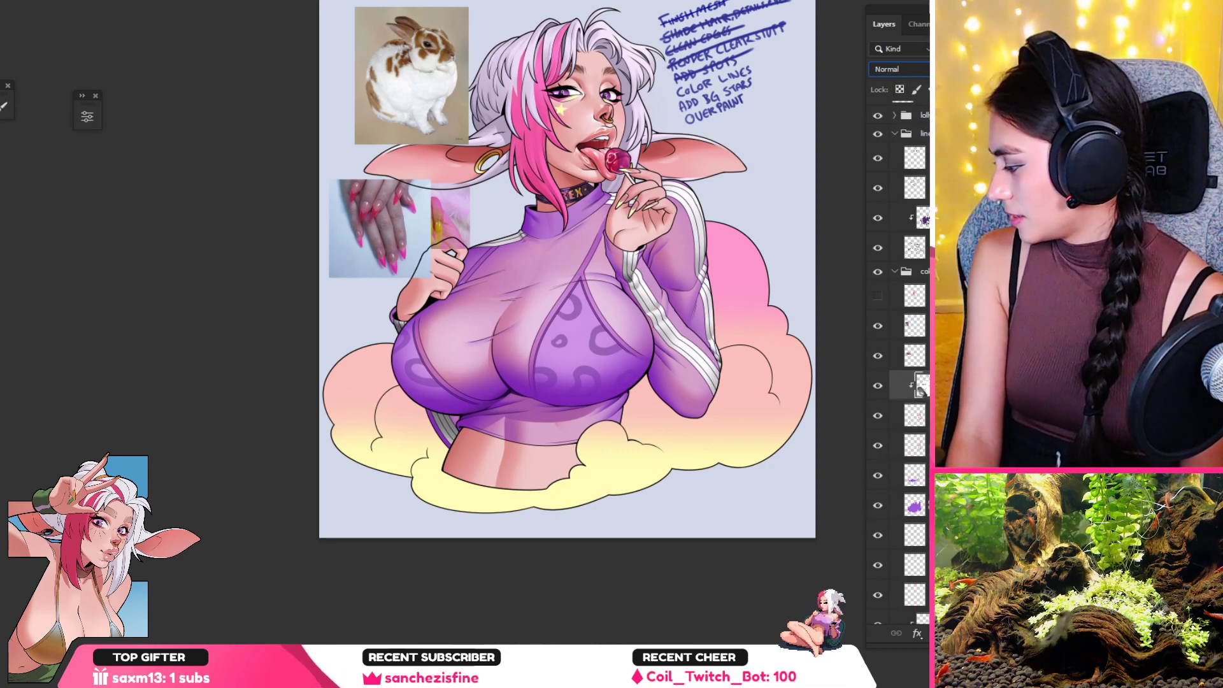
{"action": "scroll", "coordinate": [908, 385], "scroll_direction": "down", "scroll_amount": 2}
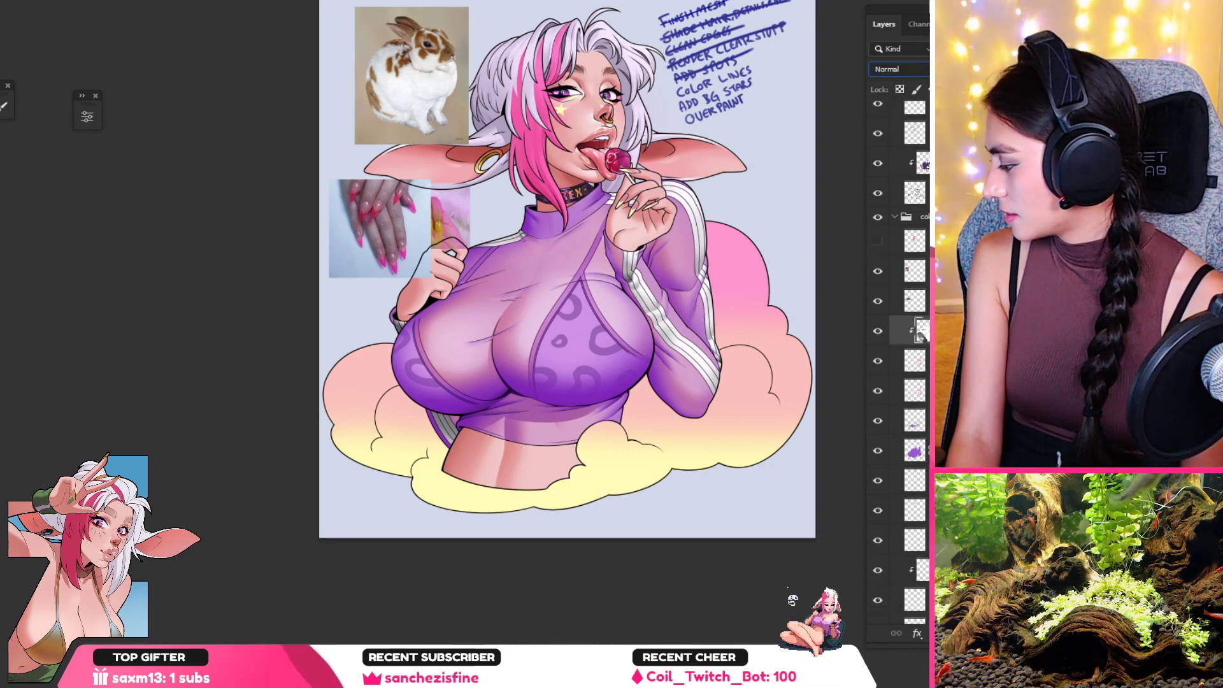
{"action": "key", "text": "ctrl+j"}
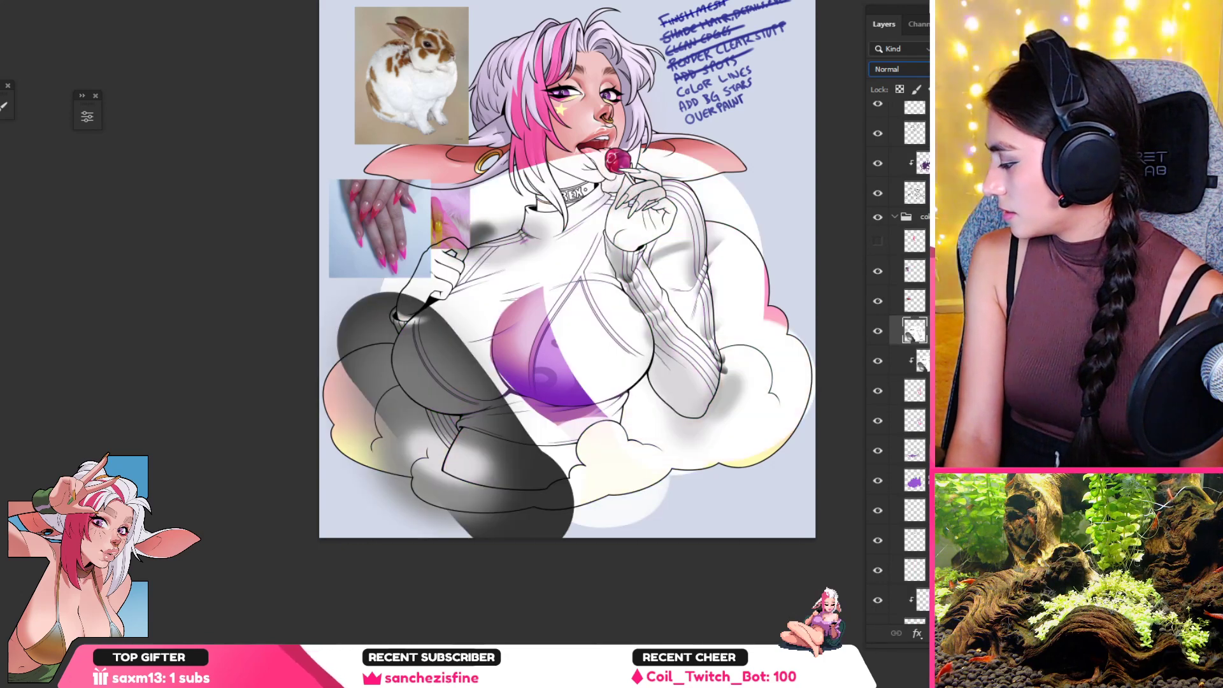
{"action": "left_click", "coordinate": [879, 331]}
Step: Set the clipped shading layer to Multiply, merge it into the sleeve-stripe base and duplicate the merged layer
{"action": "left_click", "coordinate": [922, 362]}
{"action": "left_click", "coordinate": [898, 69]}
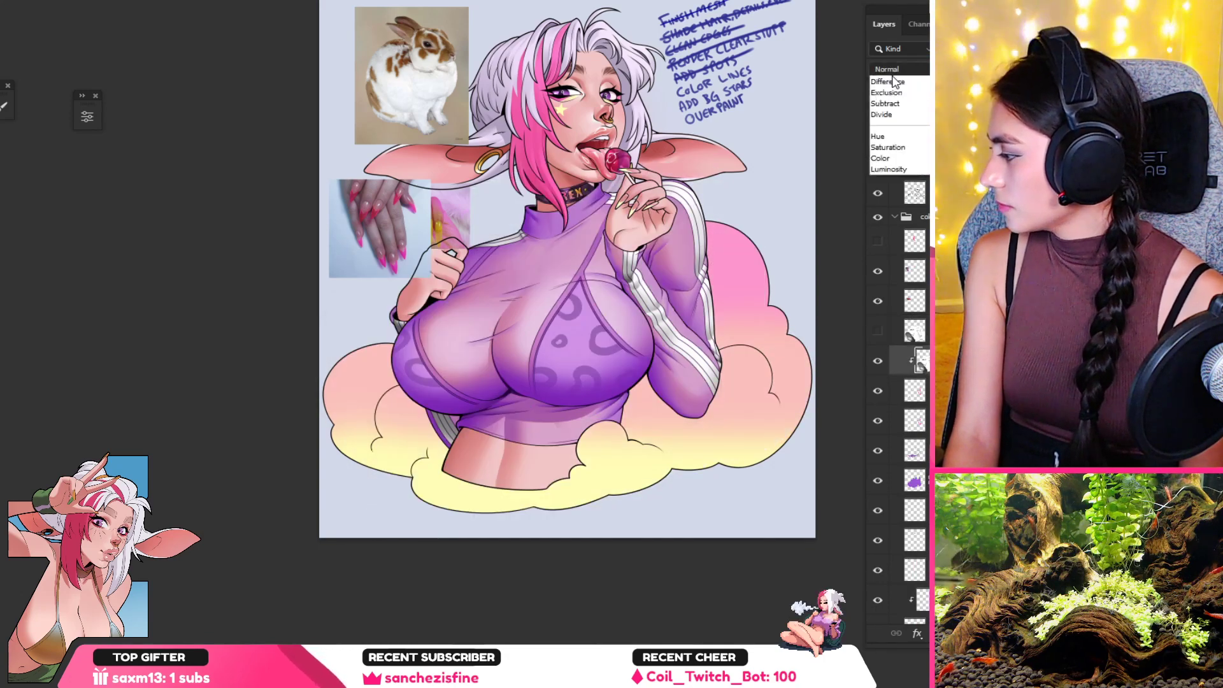
{"action": "left_click", "coordinate": [901, 126]}
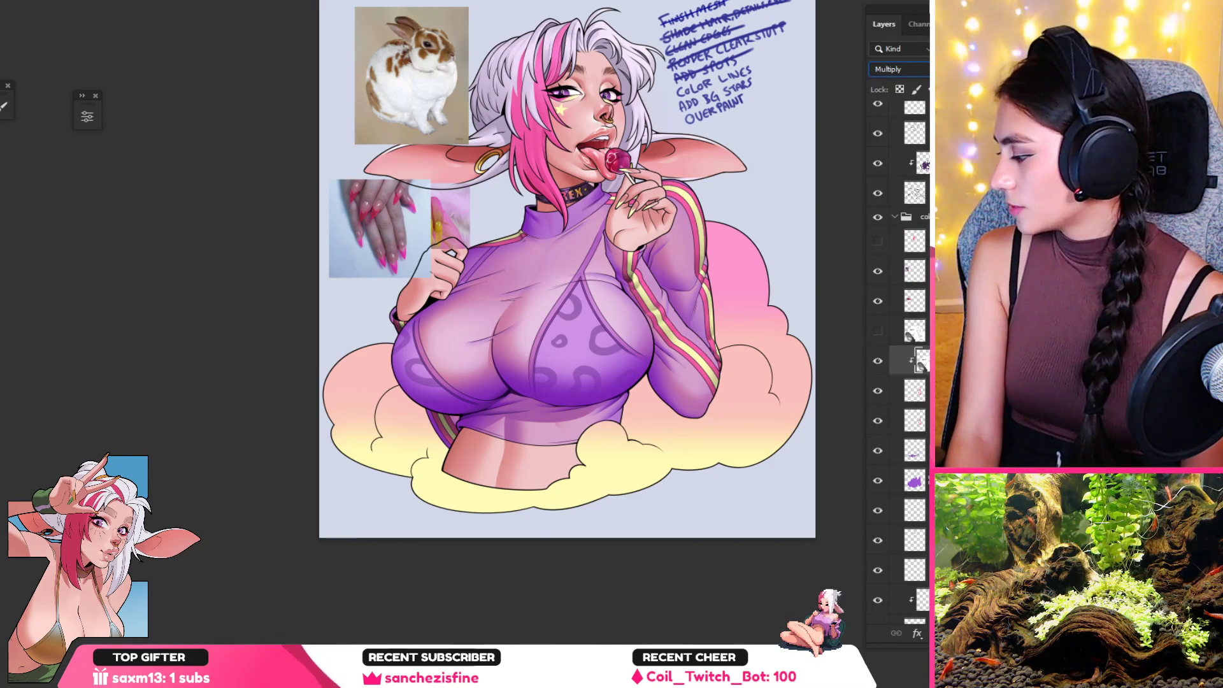
{"action": "key", "text": "ctrl+e"}
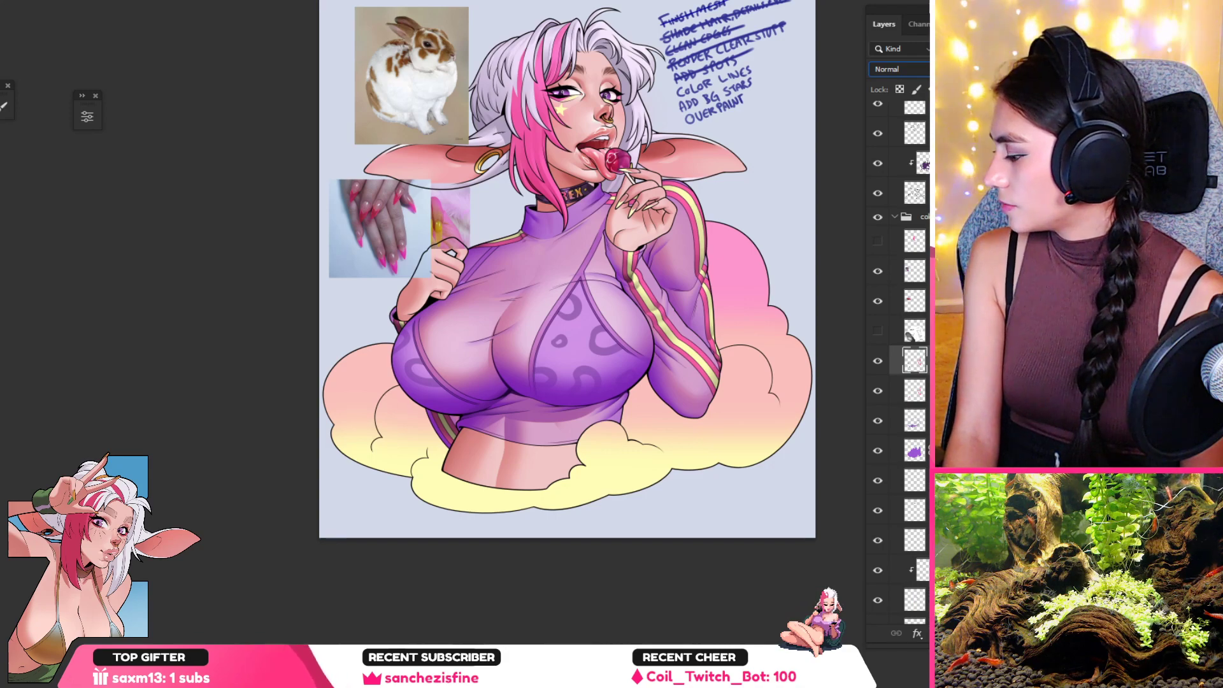
{"action": "key", "text": "ctrl+j"}
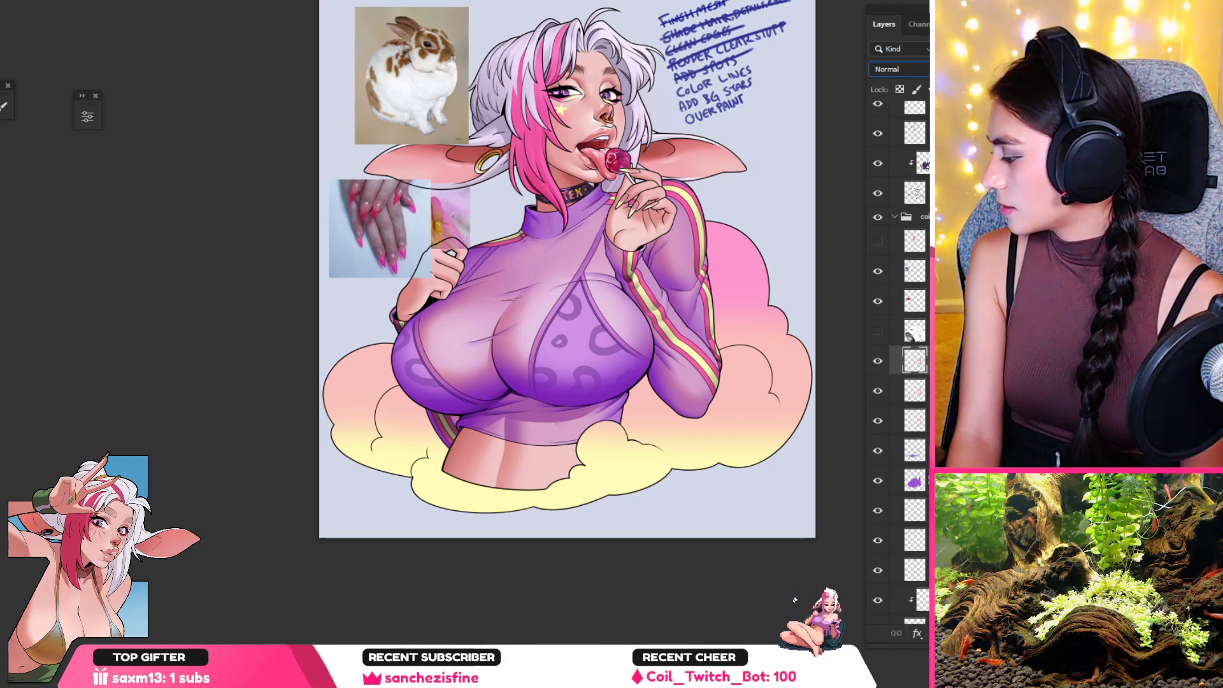
Step: Try turning off Transparency Shapes Layer for the merged stripe layer and undo back to the separate base and shading layers
{"action": "double_click", "coordinate": [982, 361]}
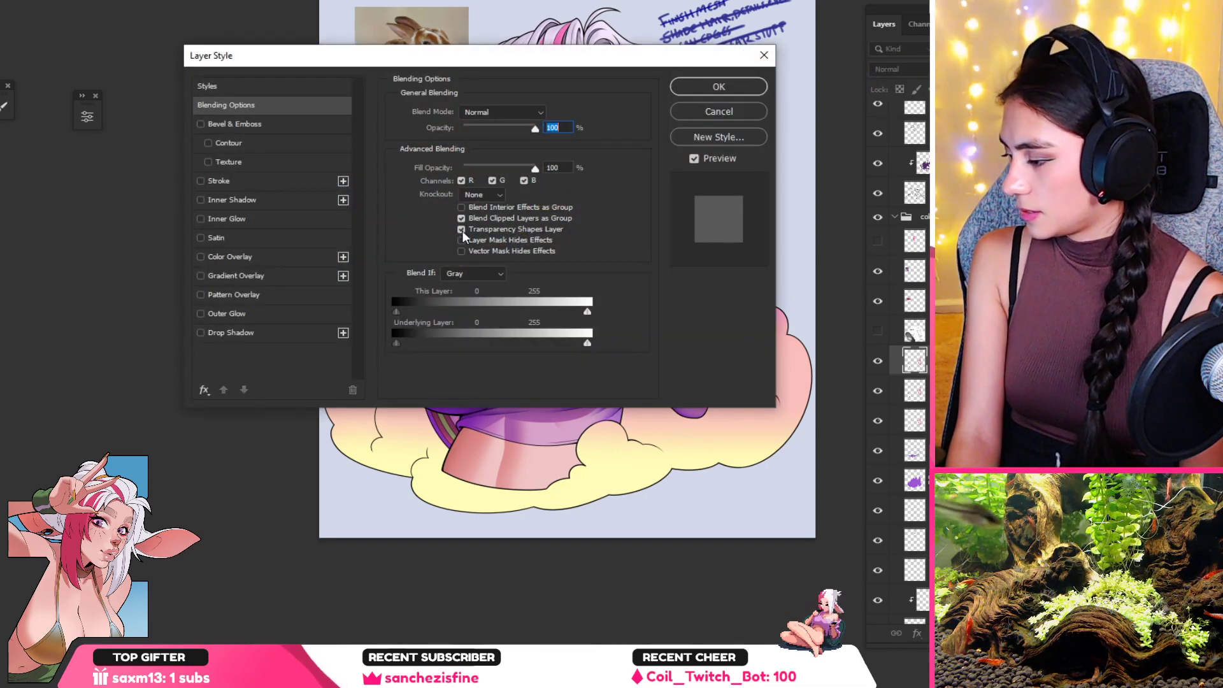
{"action": "left_click", "coordinate": [461, 229]}
{"action": "left_click_drag", "start_coordinate": [555, 55], "coordinate": [399, 171]}
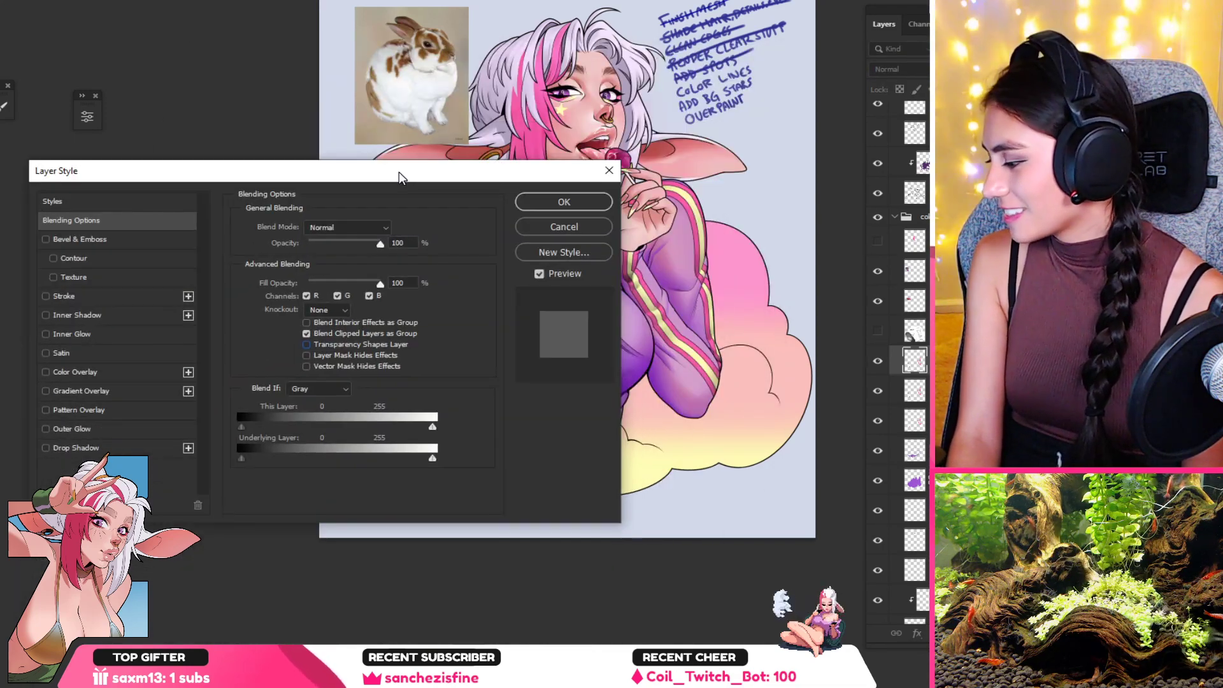
{"action": "left_click", "coordinate": [564, 202]}
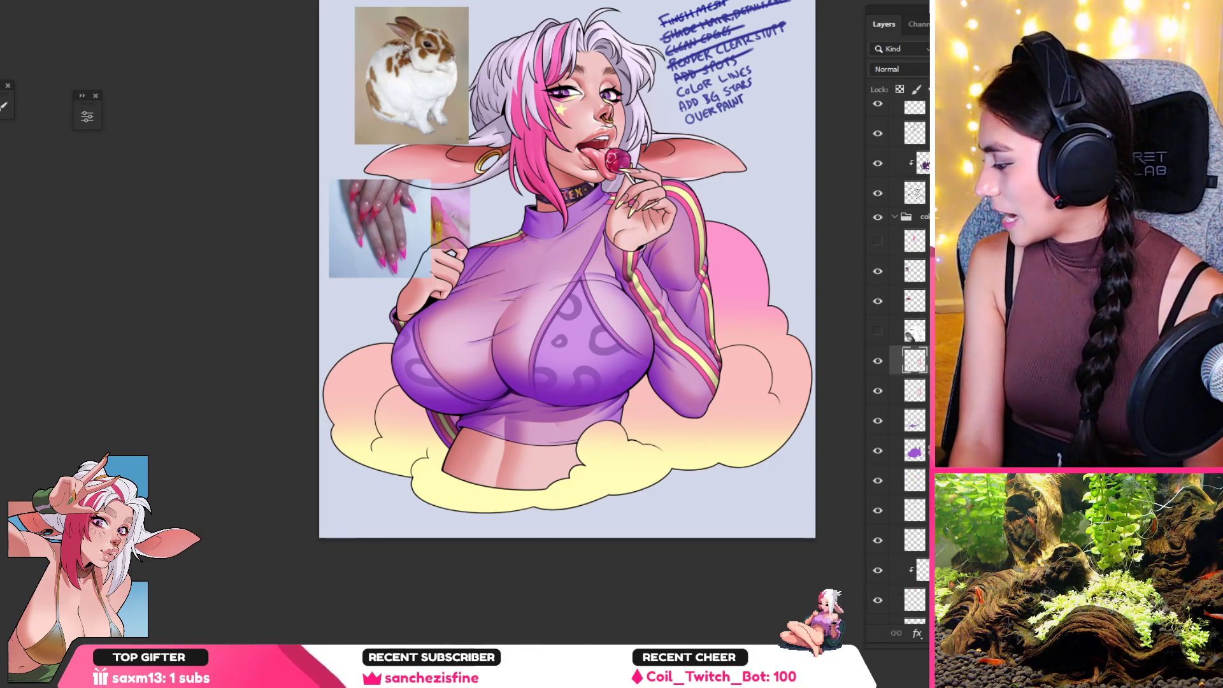
{"action": "key", "text": "ctrl+z"}
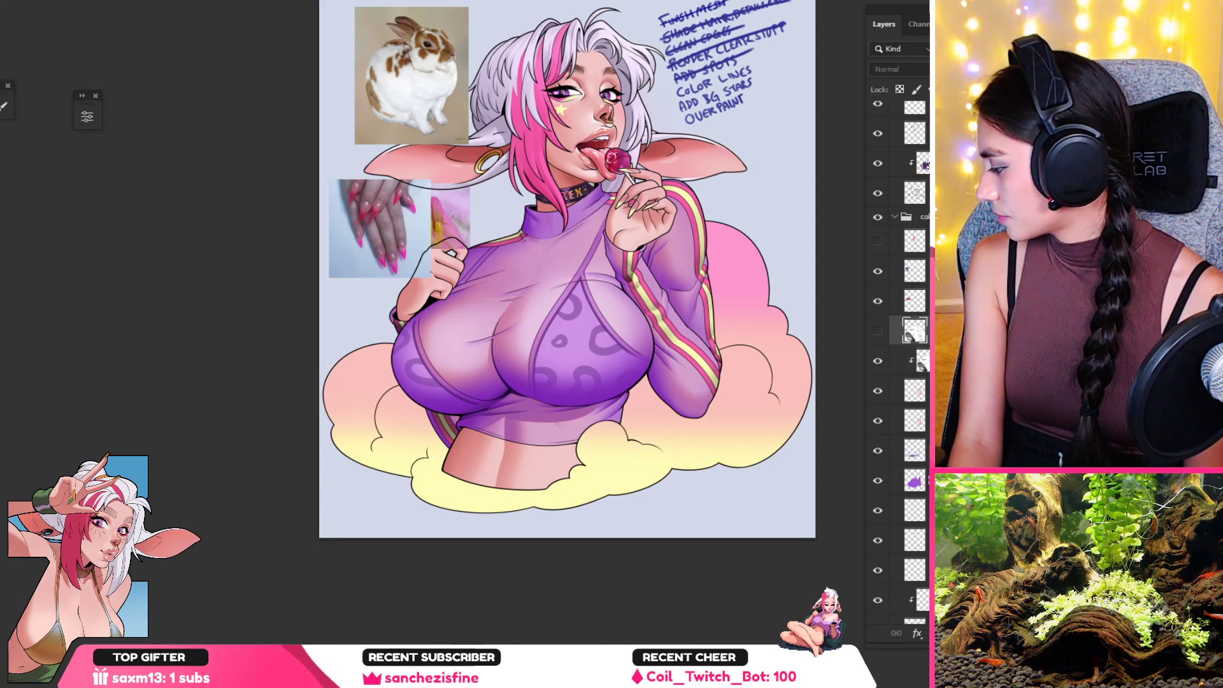
Step: Move the coloured stripe layer above its shading layers and erase the upper shading layer outside the stripe shapes, keeping the other copy hidden
{"action": "left_click_drag", "start_coordinate": [915, 391], "coordinate": [915, 316]}
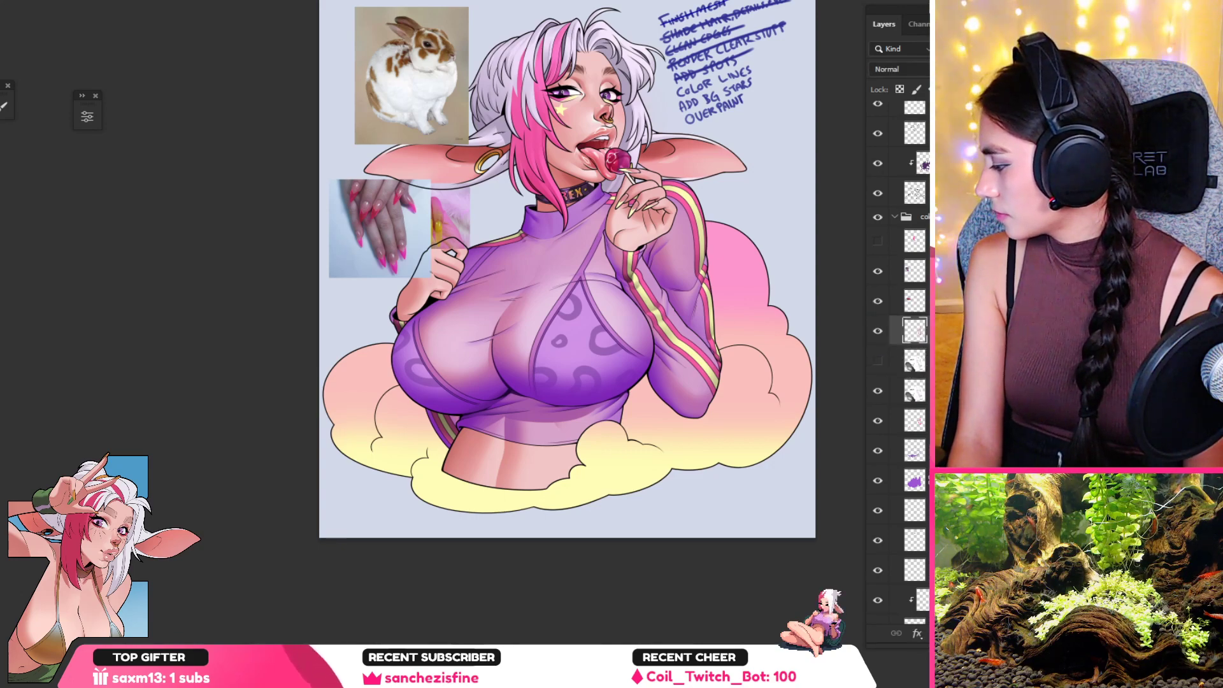
{"action": "left_click", "coordinate": [915, 368]}
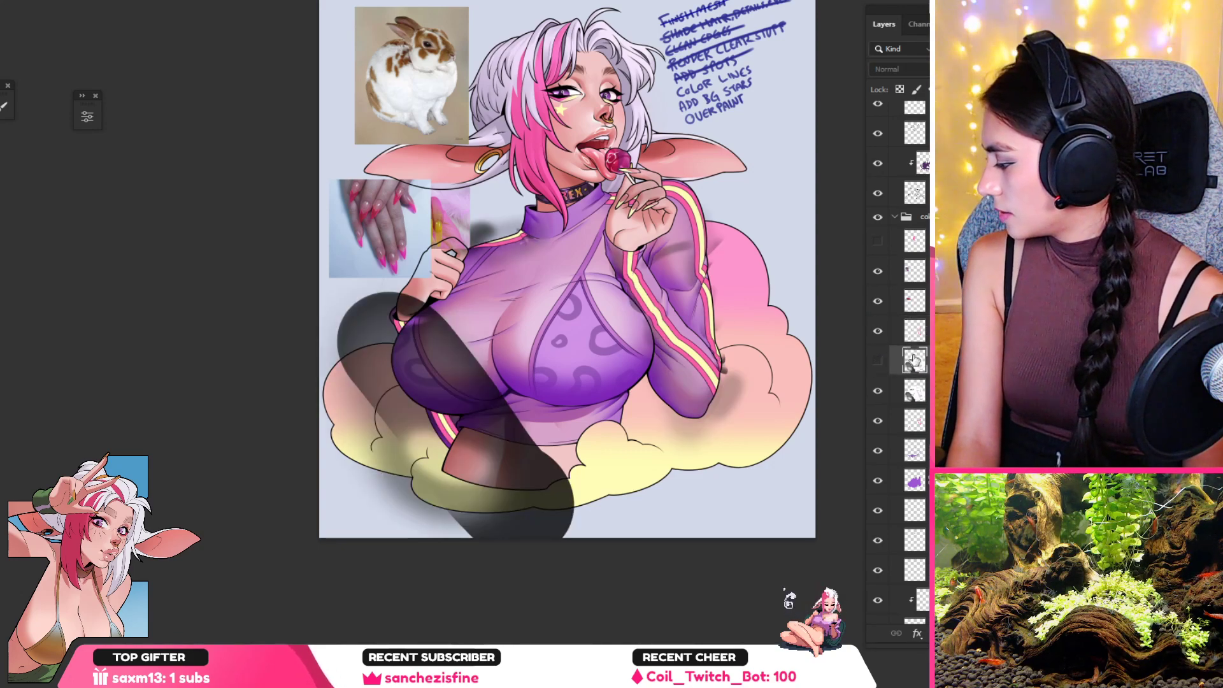
{"action": "left_click", "coordinate": [878, 390]}
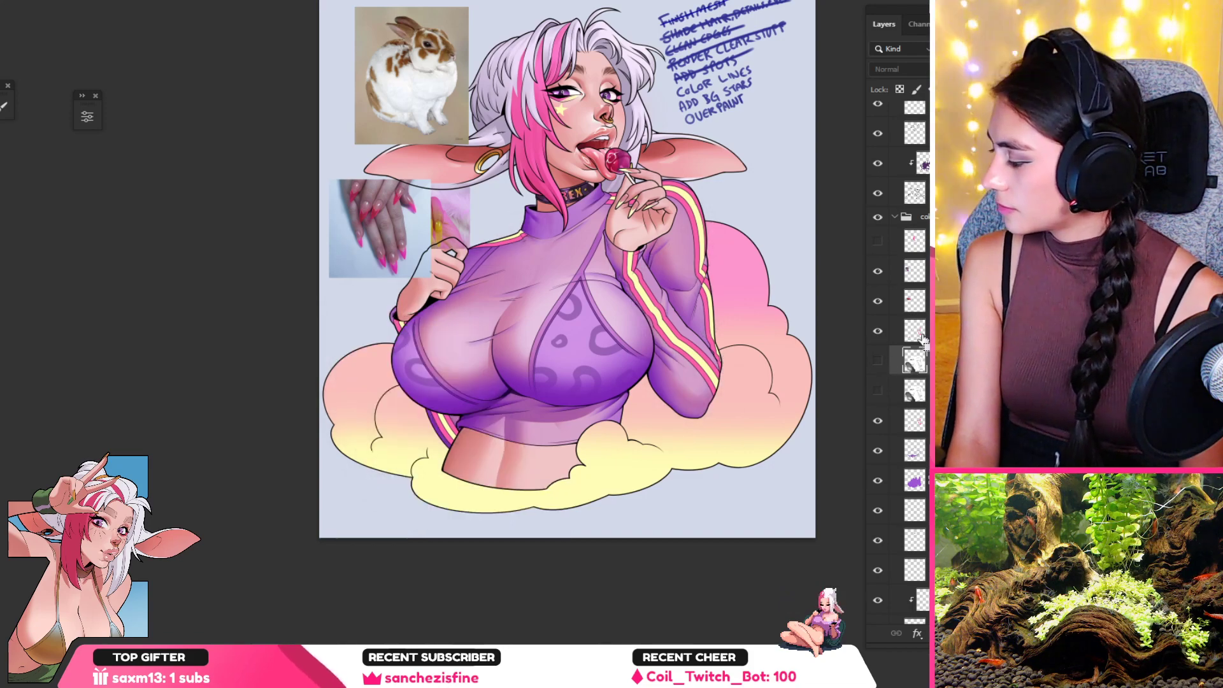
{"action": "left_click", "coordinate": [915, 368], "text": "ctrl"}
{"action": "left_click", "coordinate": [878, 361]}
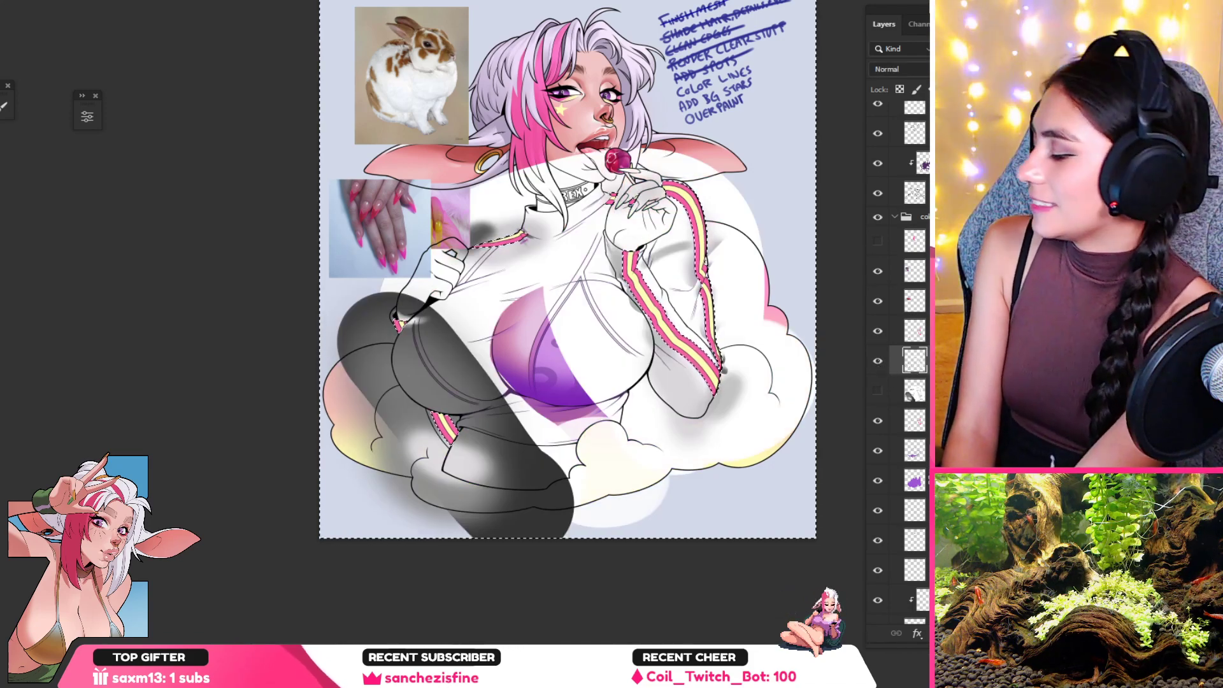
{"action": "key", "text": "Delete"}
{"action": "key", "text": "ctrl+d"}
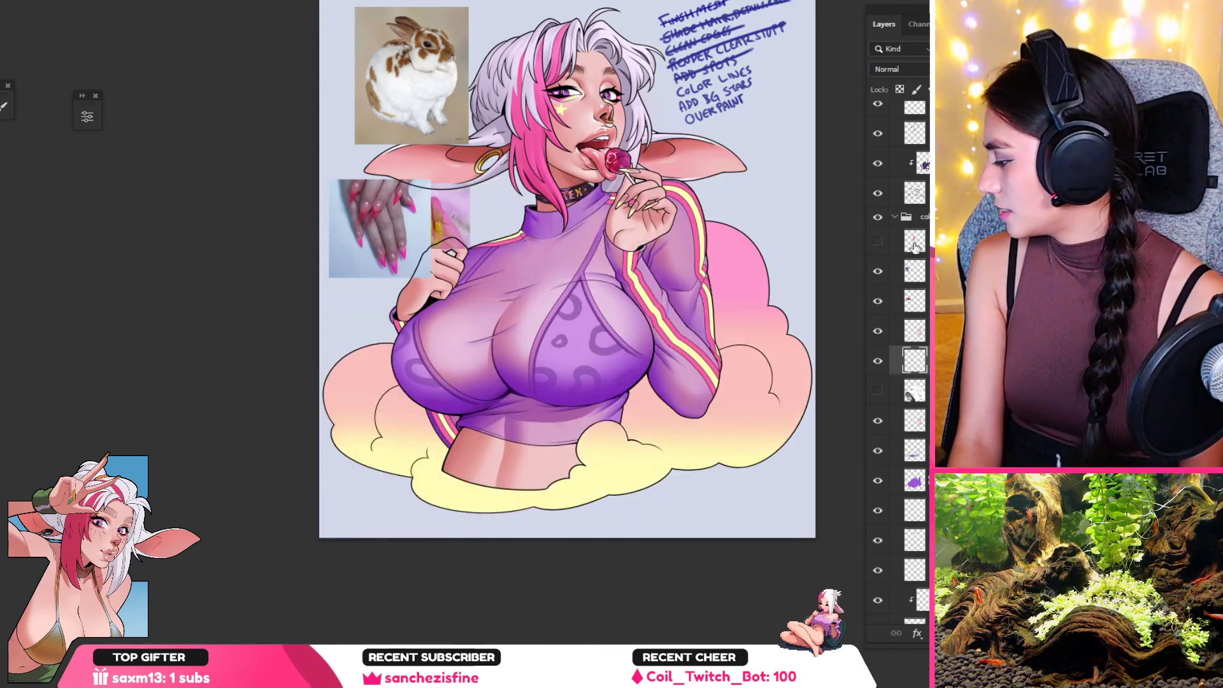
Step: Set the coloured stripe layer above the trimmed shading to Multiply and select the shading layer
{"action": "left_click", "coordinate": [924, 331]}
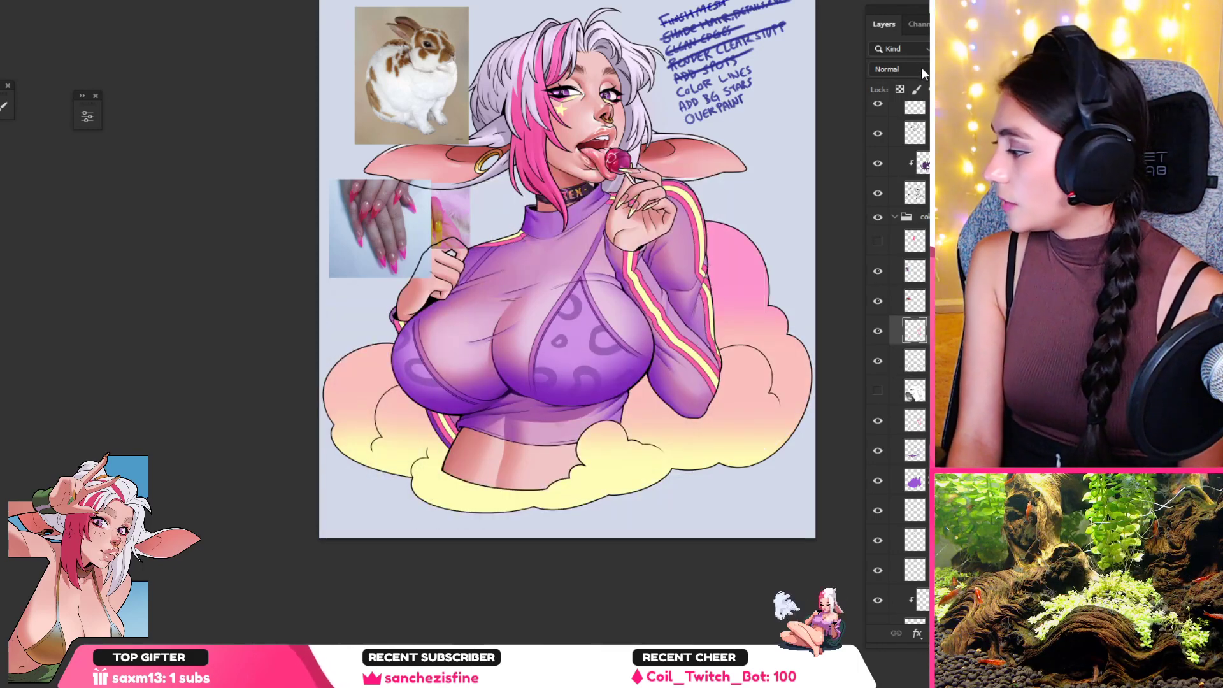
{"action": "left_click", "coordinate": [921, 67]}
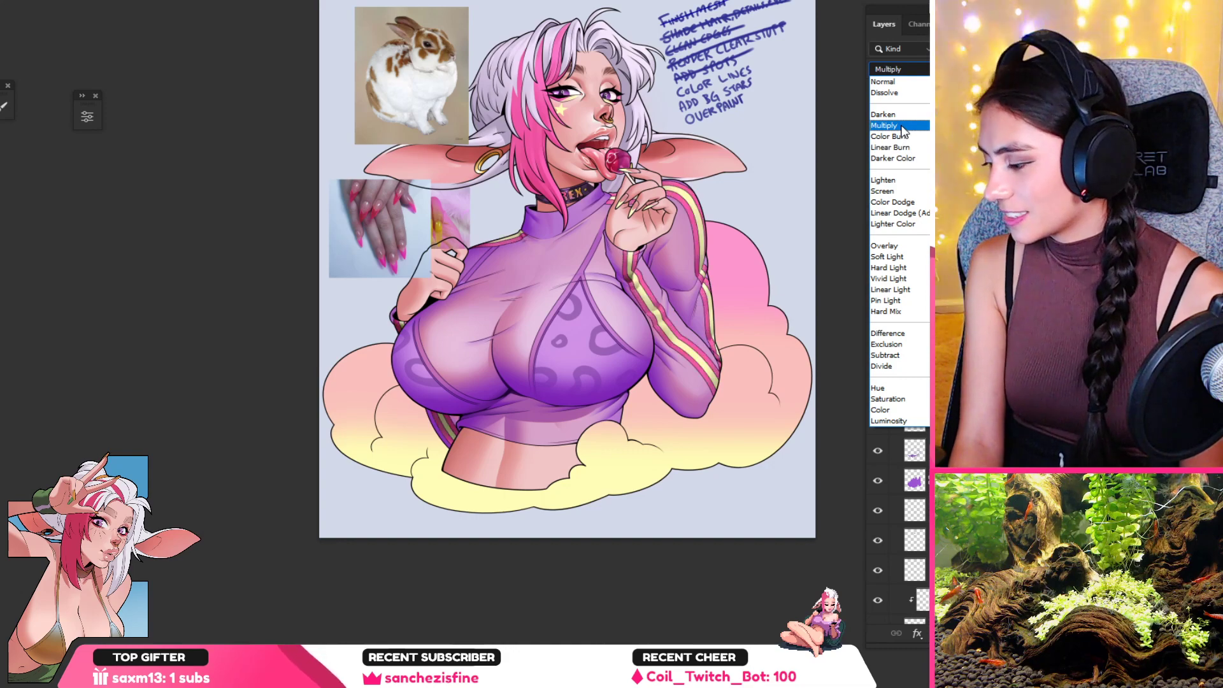
{"action": "left_click", "coordinate": [892, 125]}
{"action": "left_click", "coordinate": [918, 359]}
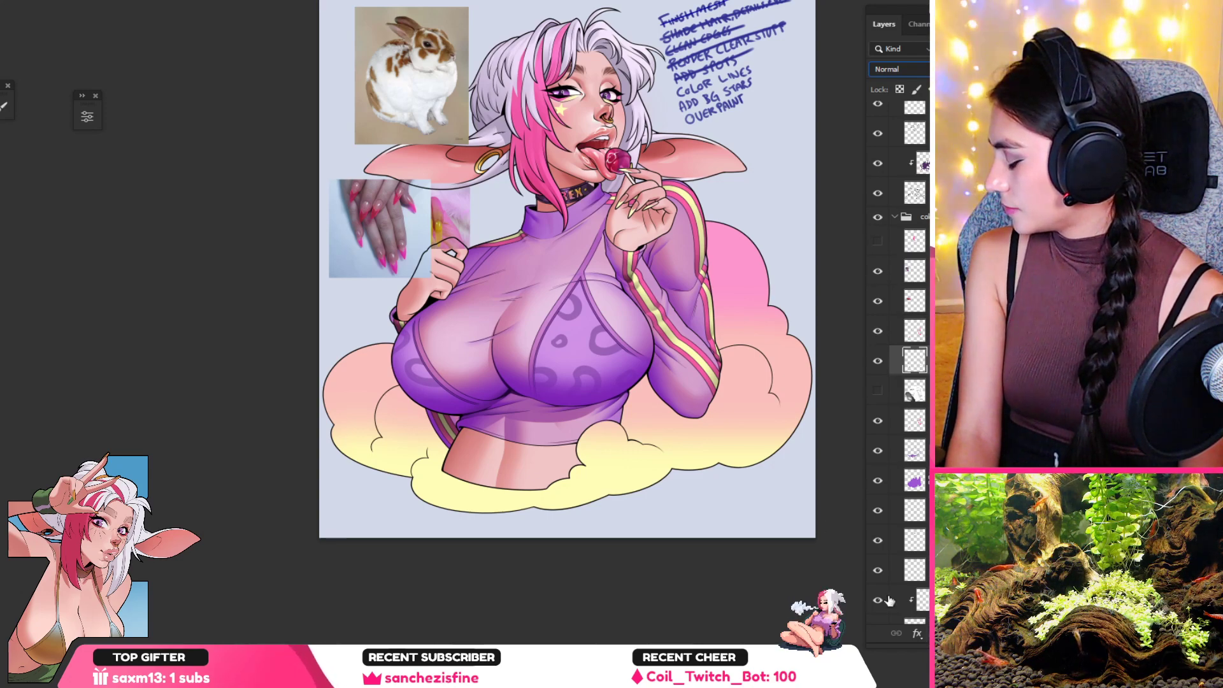
{"action": "left_click_drag", "start_coordinate": [651, 349], "coordinate": [701, 365]}
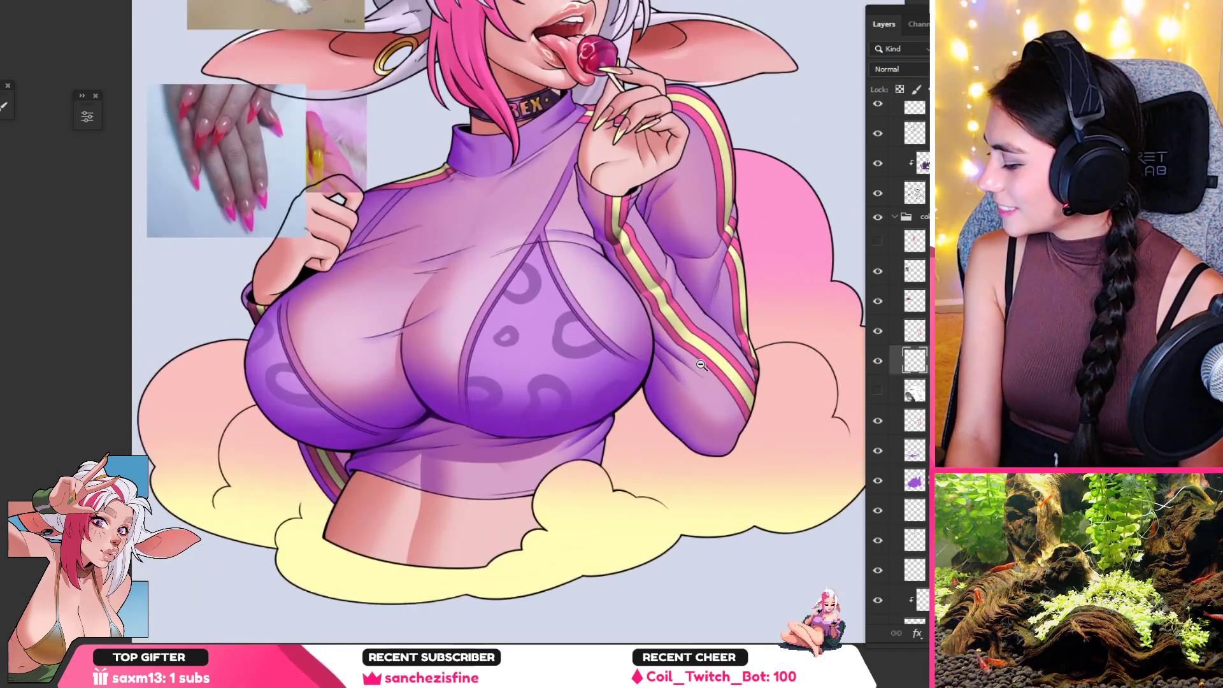
Step: Hide the coloured stripe layer and add a clipped Gradient Map adjustment to the trimmed stripe shading
{"action": "left_click", "coordinate": [878, 330]}
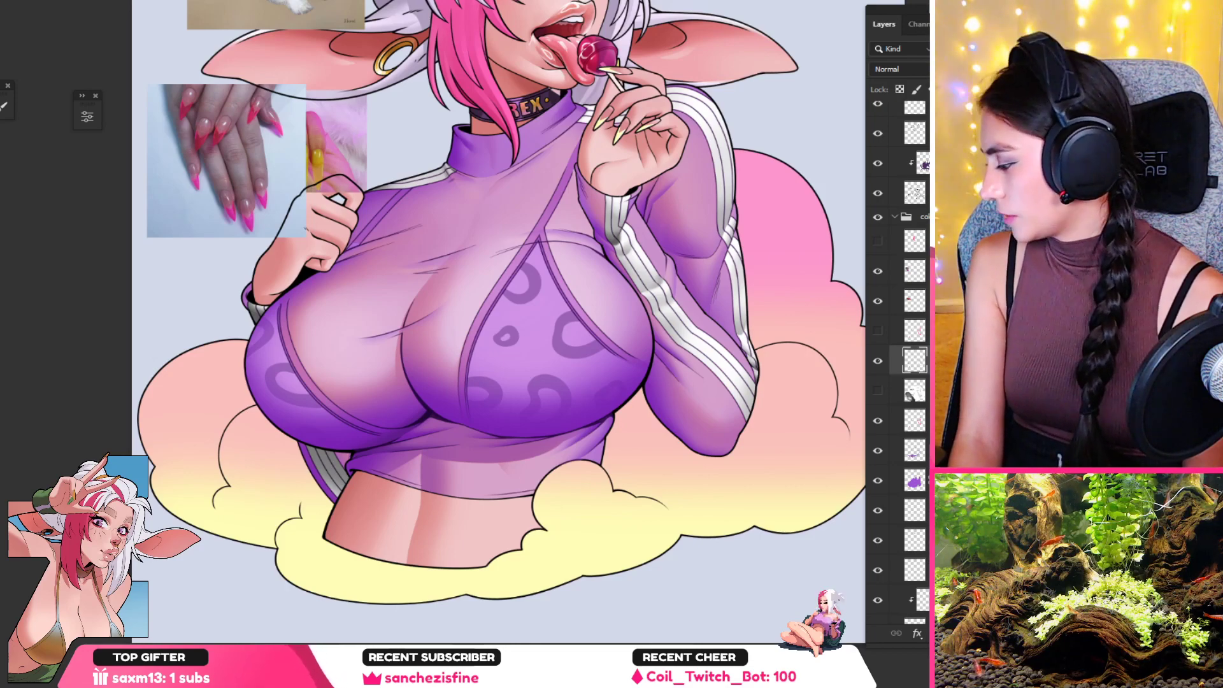
{"action": "left_click", "coordinate": [994, 370]}
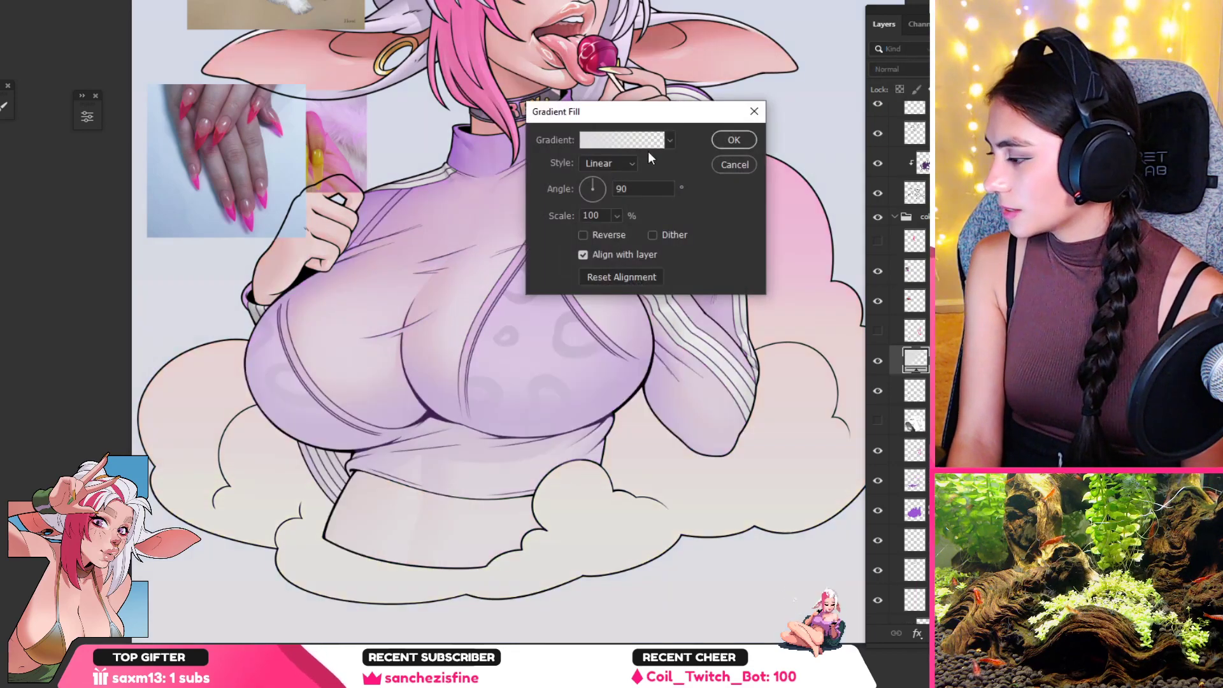
{"action": "left_click", "coordinate": [753, 165]}
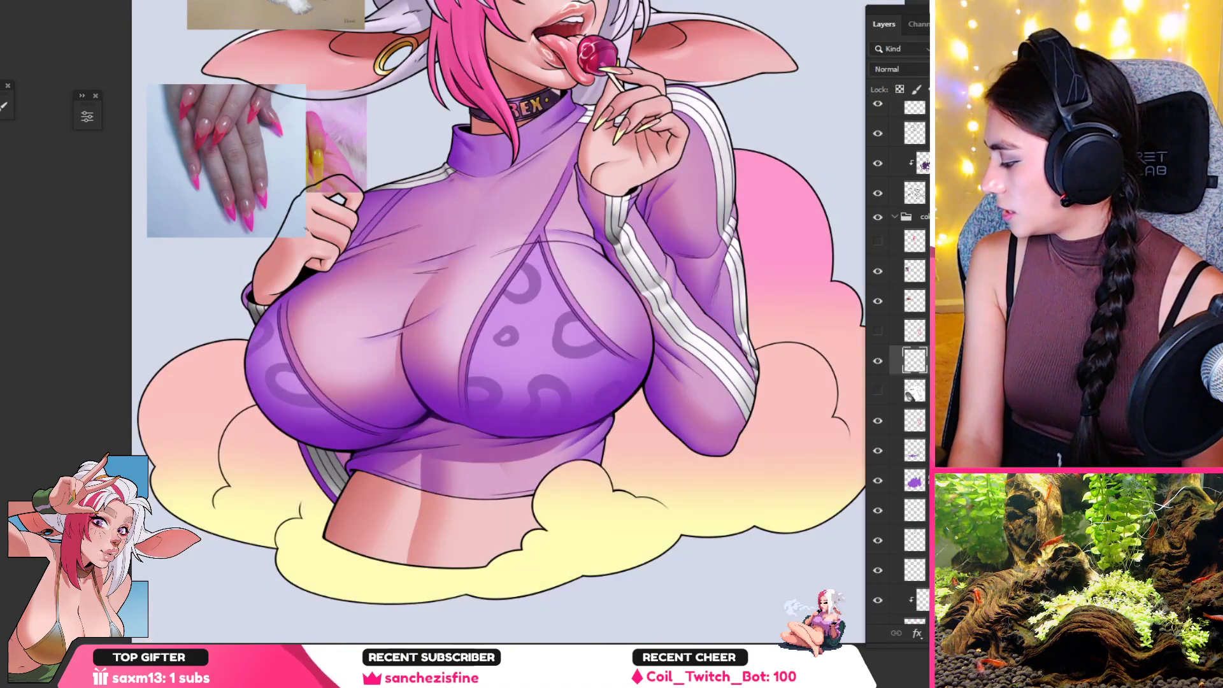
{"action": "left_click", "coordinate": [994, 597]}
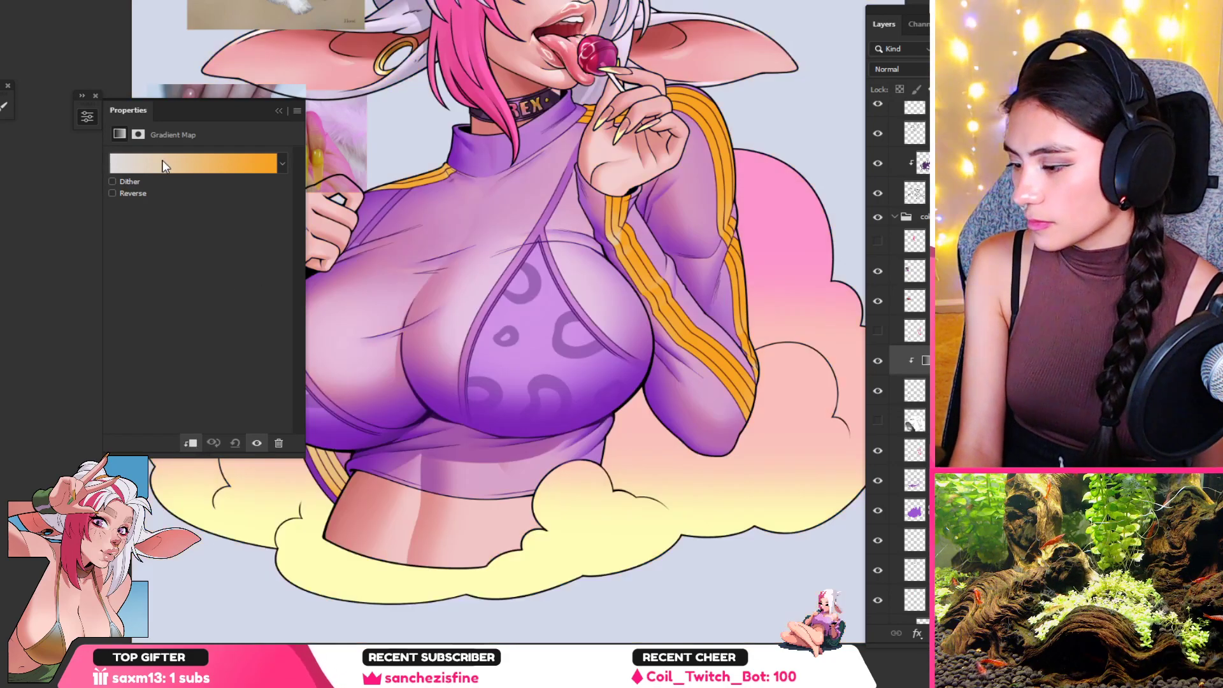
Step: Try the Gray_09 preset for the gradient map and choose Gray_03 from the Grays presets
{"action": "left_click", "coordinate": [162, 160]}
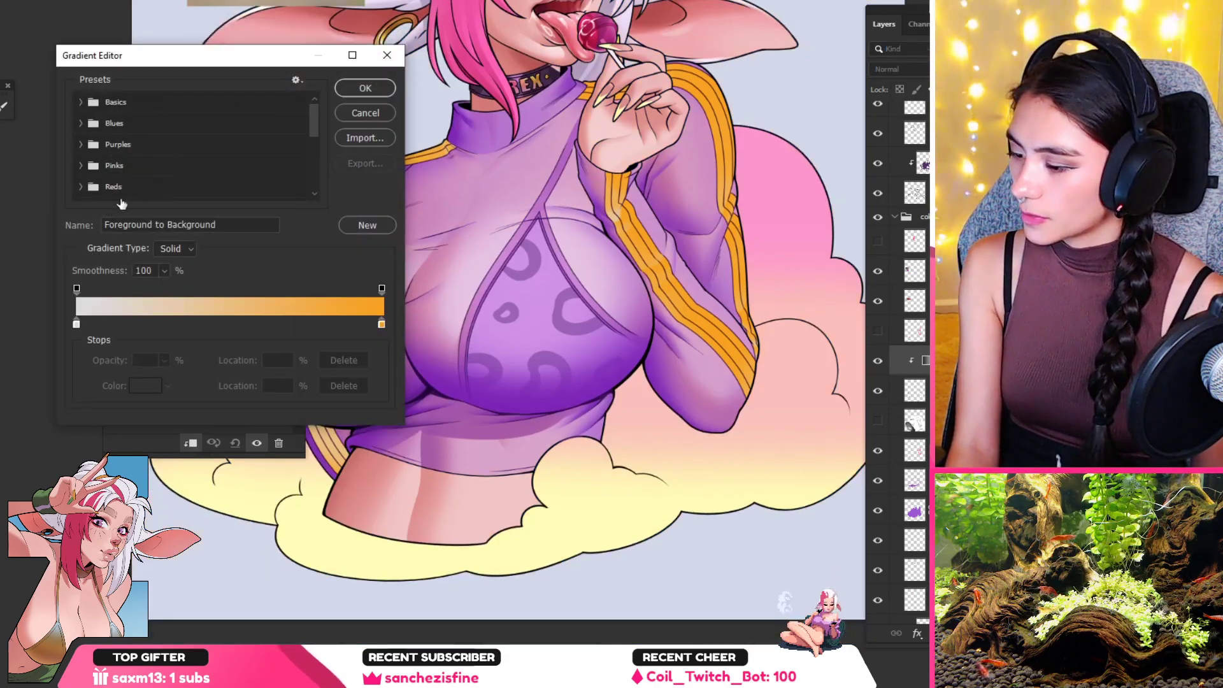
{"action": "scroll", "coordinate": [129, 159], "scroll_direction": "down", "scroll_amount": 4}
{"action": "scroll", "coordinate": [112, 156], "scroll_direction": "down", "scroll_amount": 1}
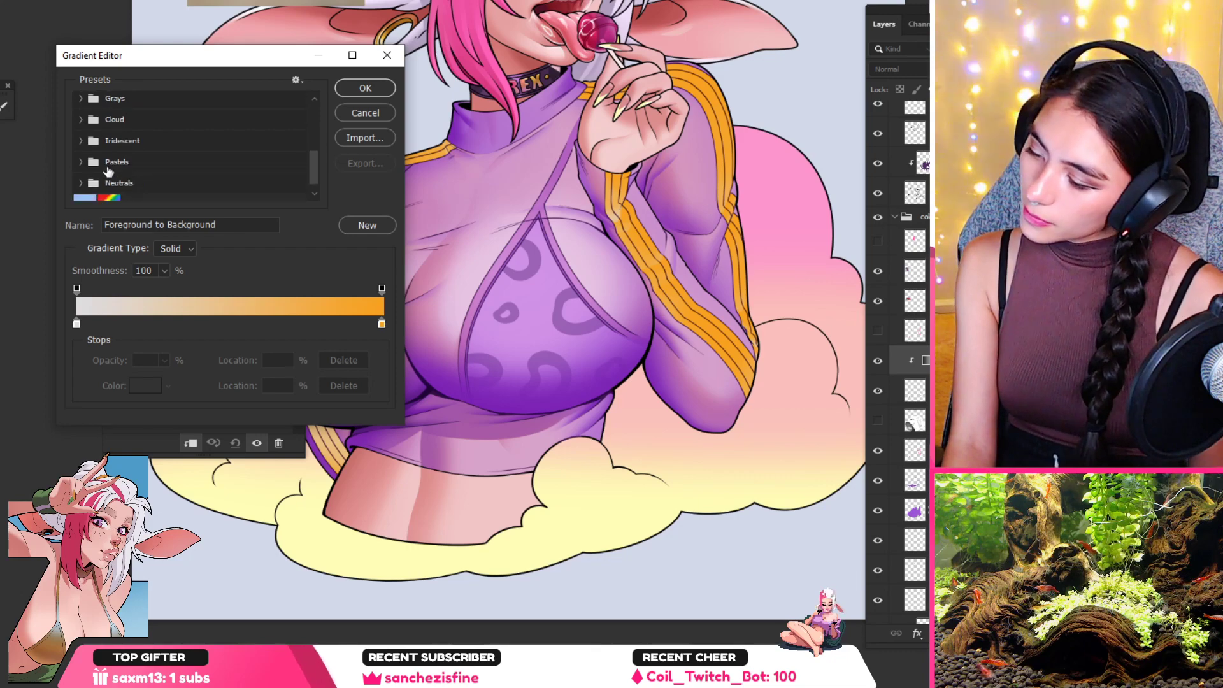
{"action": "scroll", "coordinate": [101, 137], "scroll_direction": "up", "scroll_amount": 1}
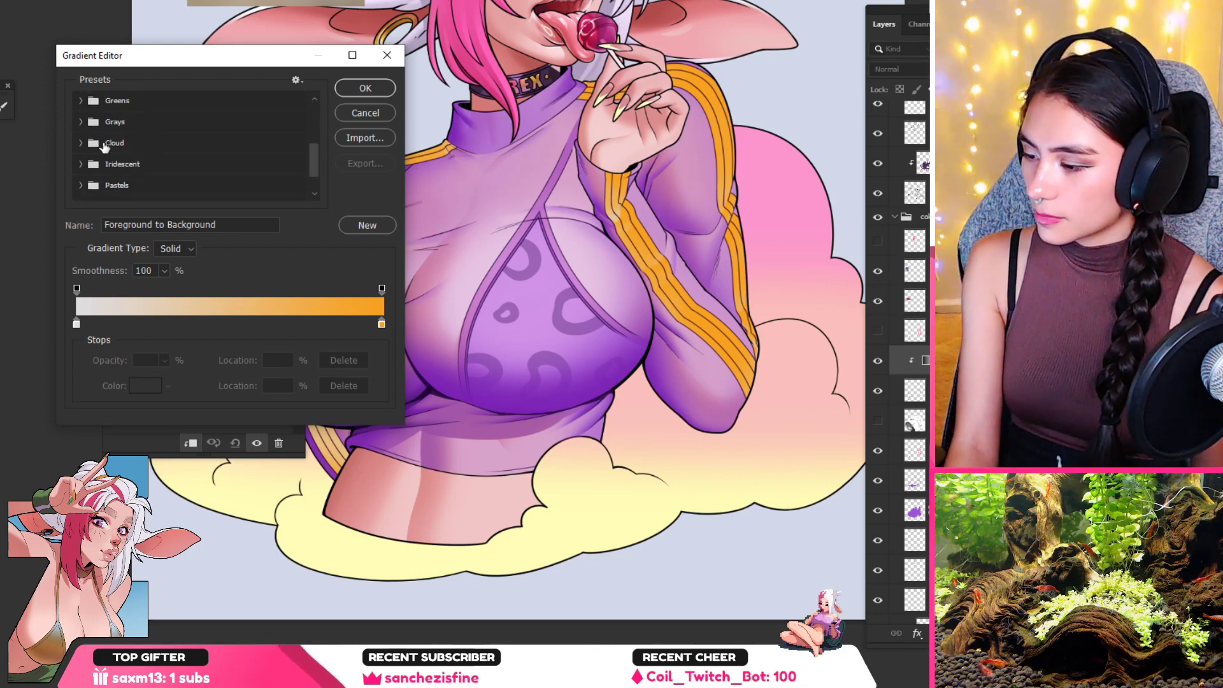
{"action": "left_click", "coordinate": [80, 123]}
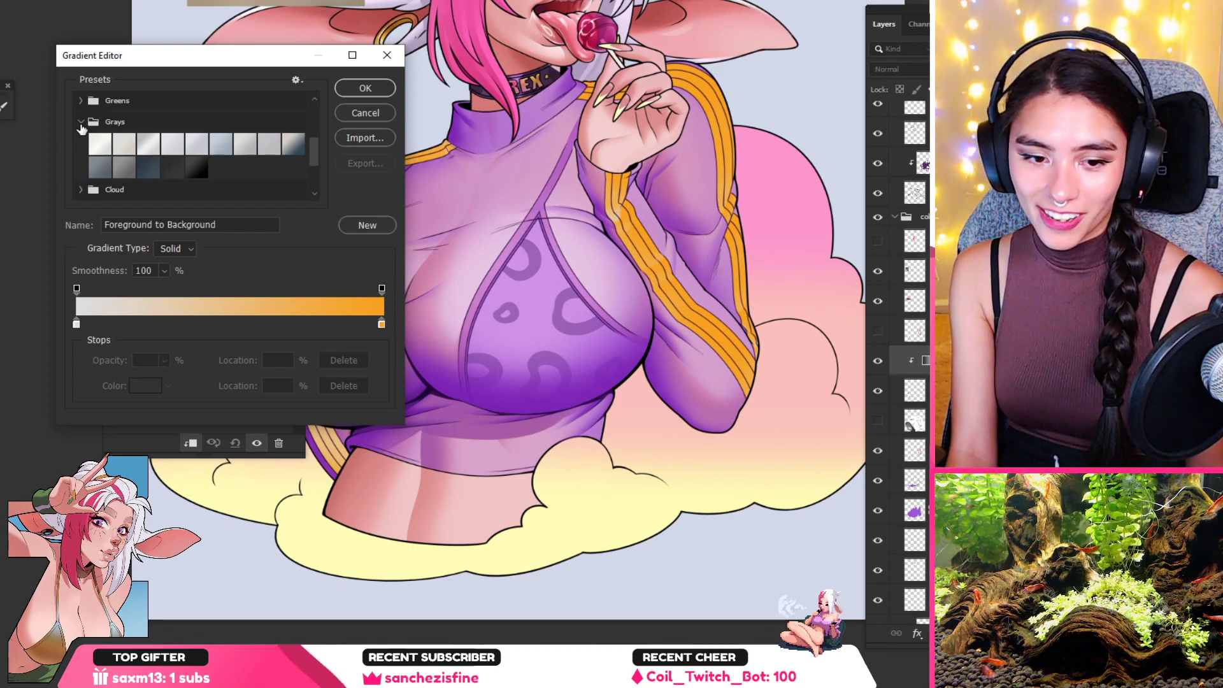
{"action": "left_click", "coordinate": [290, 150]}
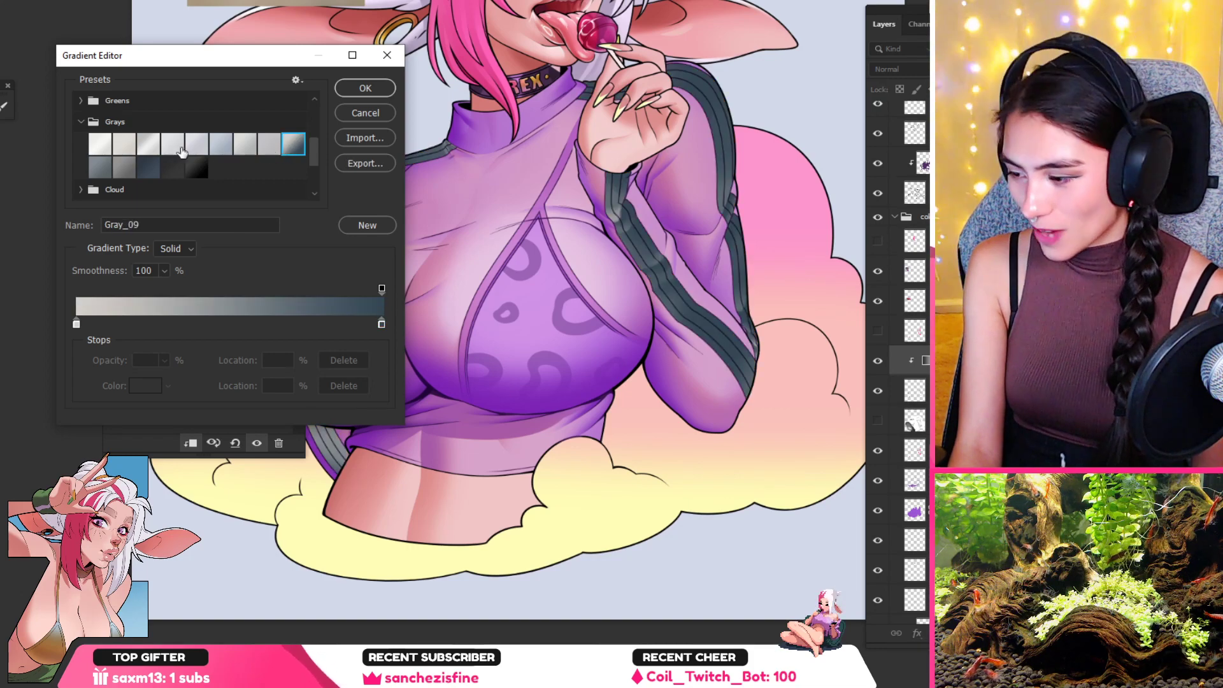
{"action": "left_click", "coordinate": [151, 148]}
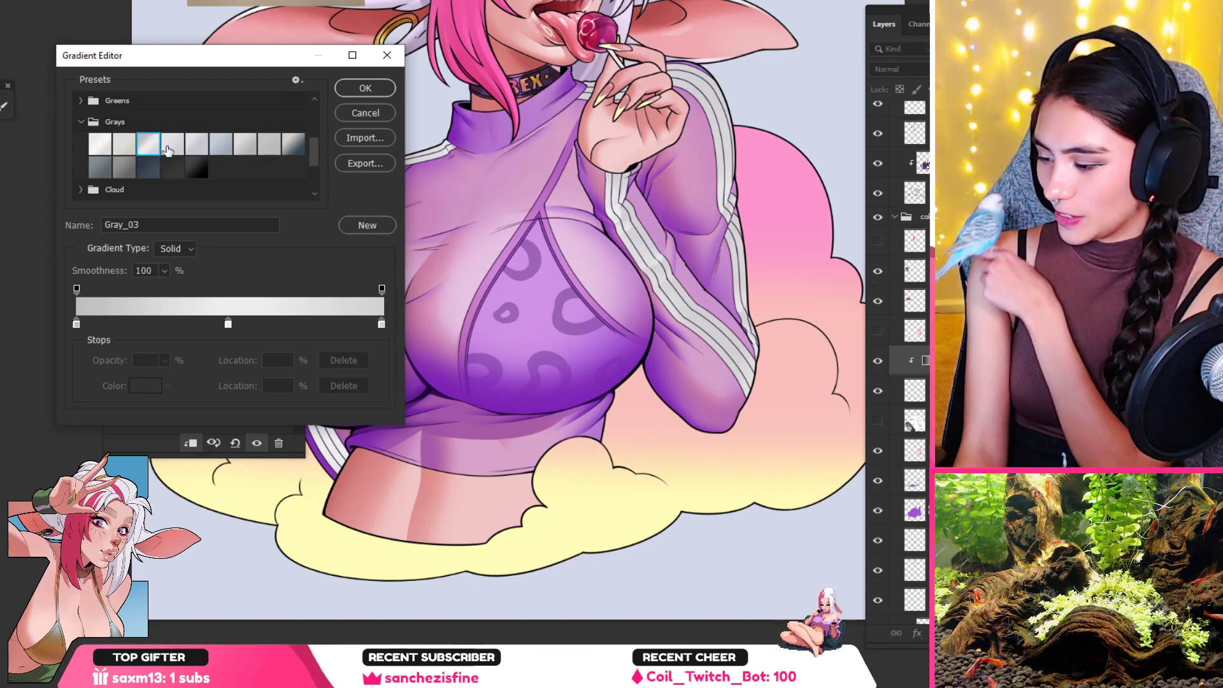
Step: Change the gradient's middle colour stop at 50% to pure white (ffffff)
{"action": "left_click", "coordinate": [229, 325]}
{"action": "left_click", "coordinate": [146, 386]}
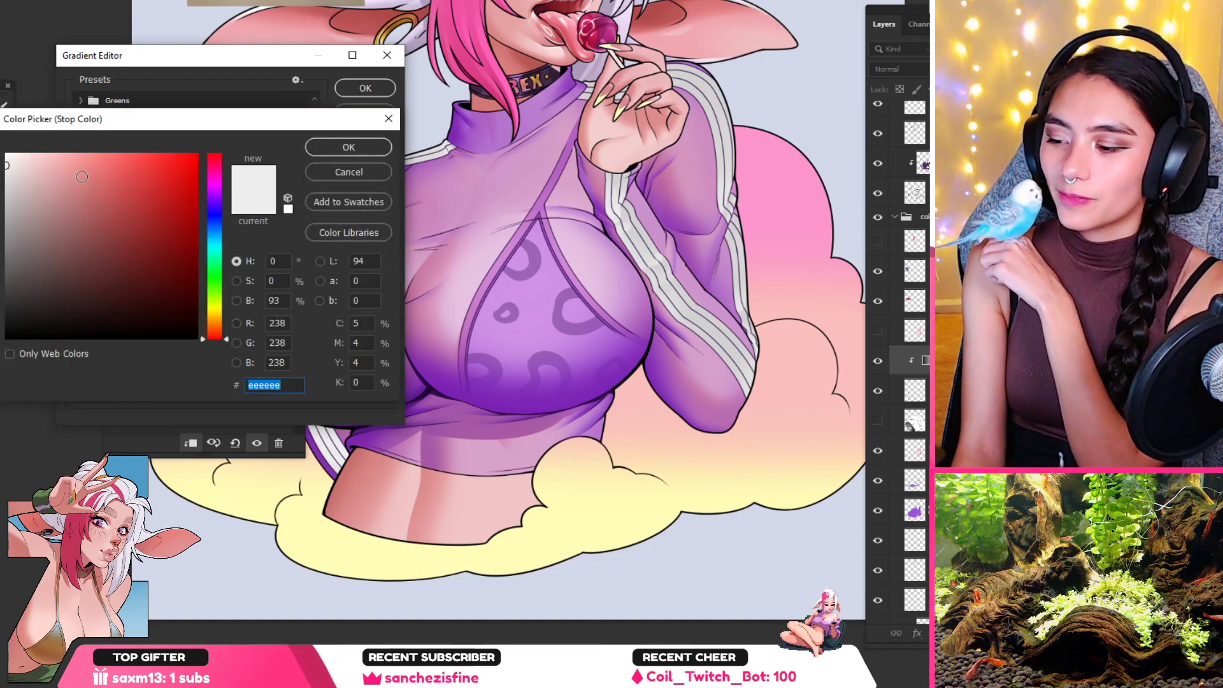
{"action": "left_click_drag", "start_coordinate": [81, 176], "coordinate": [5, 154]}
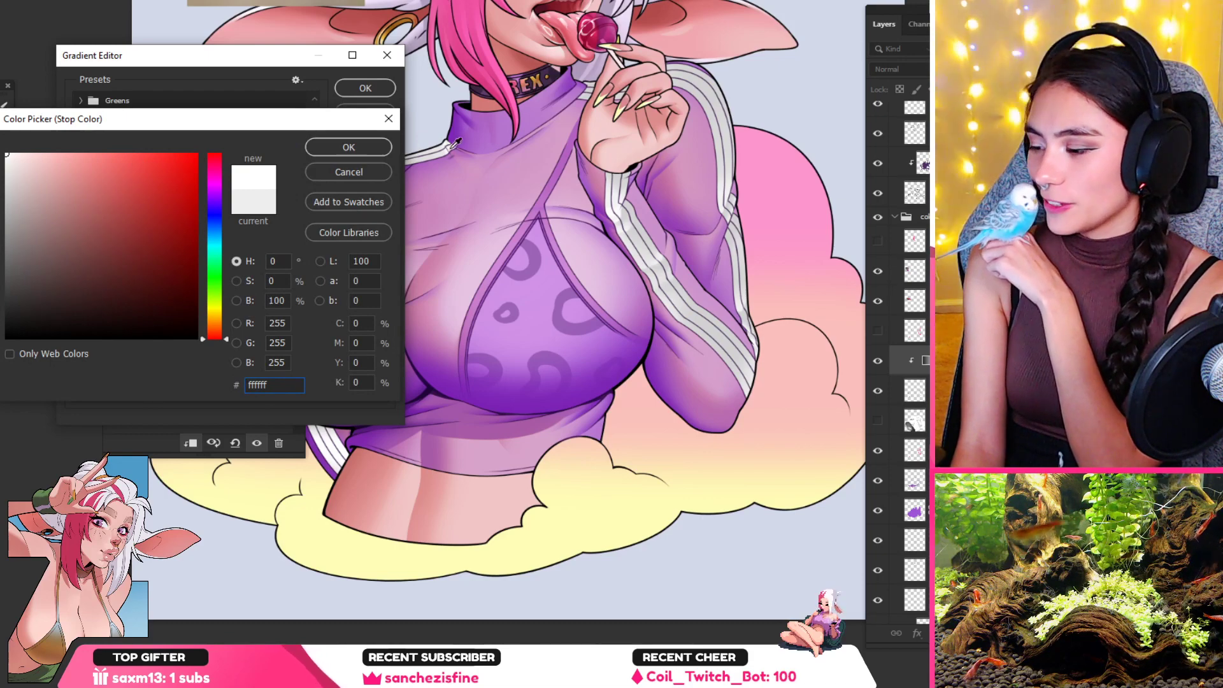
{"action": "left_click", "coordinate": [350, 148]}
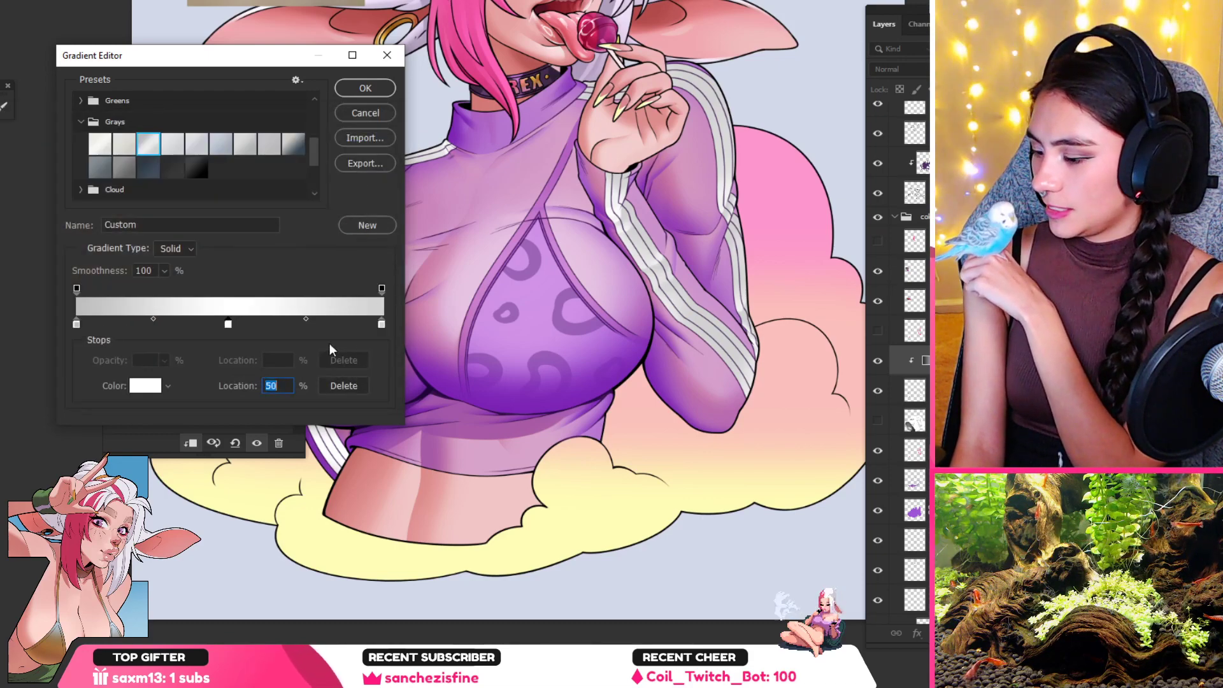
Step: Move the gradient's gray end stop to 82% and add white colour stops at 99% and 16%
{"action": "left_click_drag", "start_coordinate": [381, 323], "coordinate": [328, 324]}
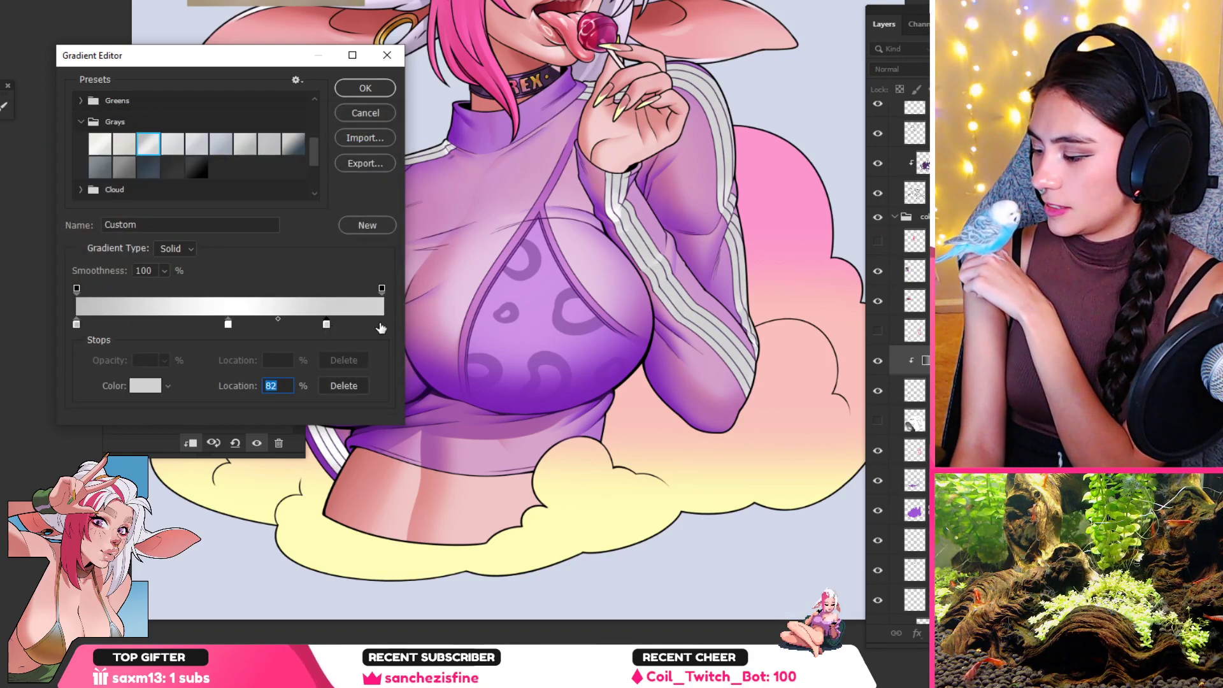
{"action": "left_click", "coordinate": [150, 382]}
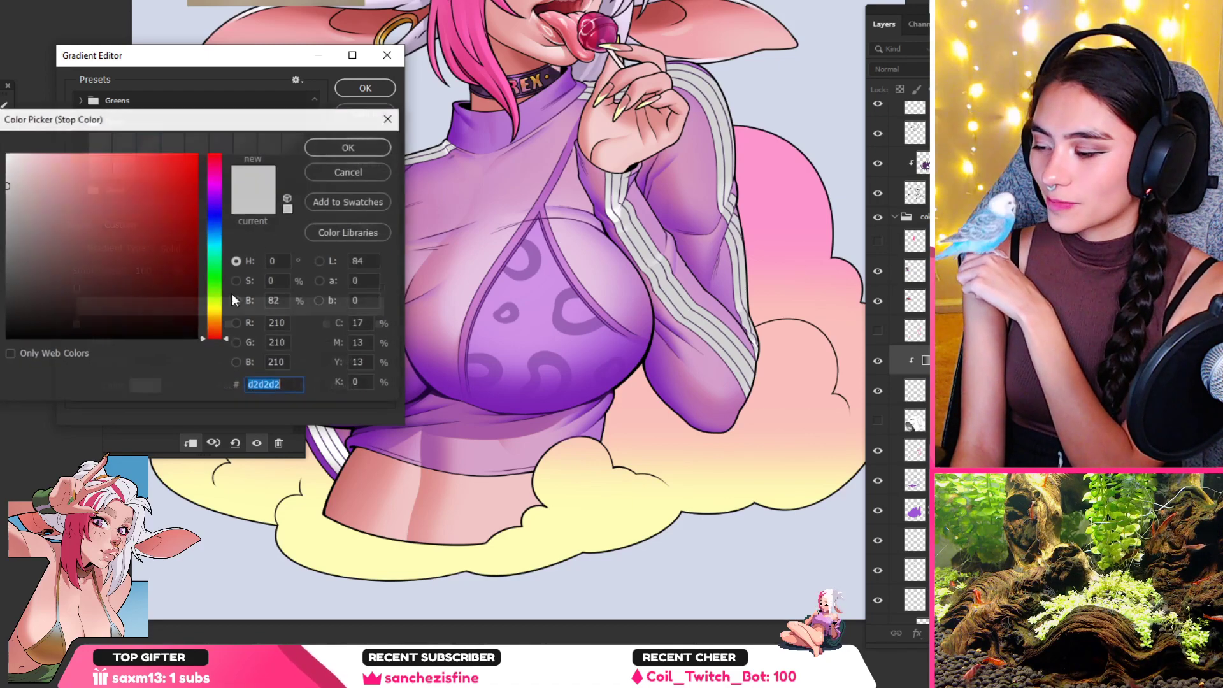
{"action": "left_click_drag", "start_coordinate": [31, 187], "coordinate": [6, 153]}
{"action": "left_click", "coordinate": [350, 147]}
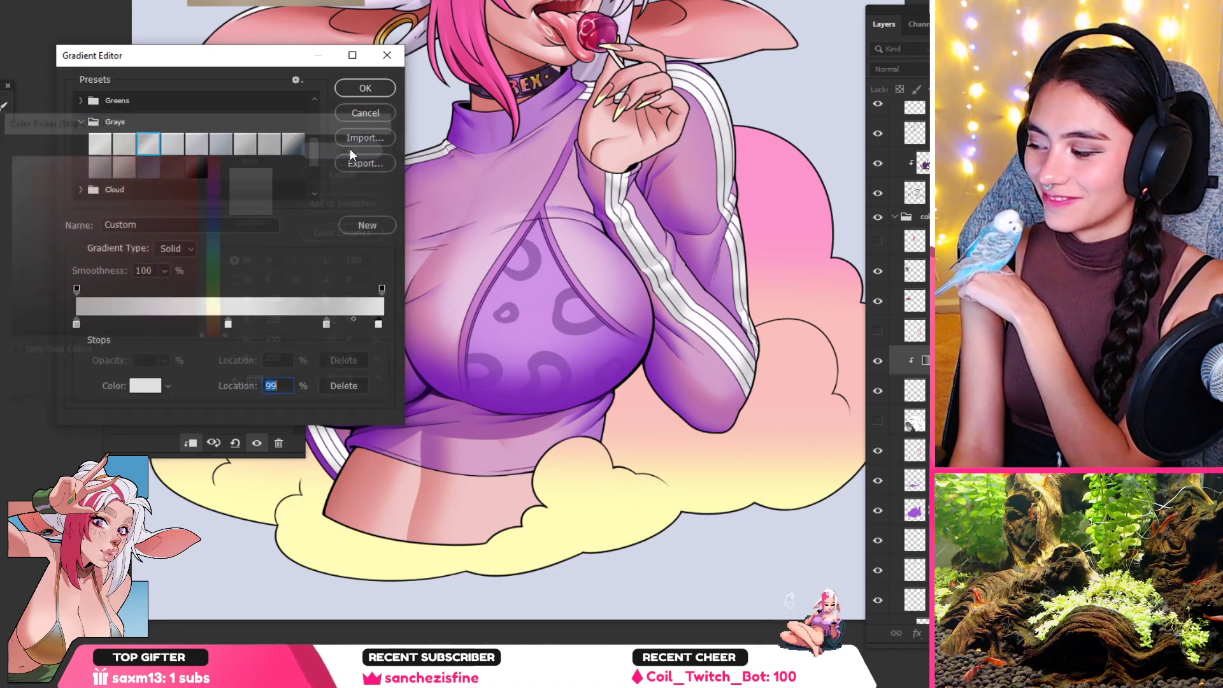
{"action": "left_click", "coordinate": [378, 324]}
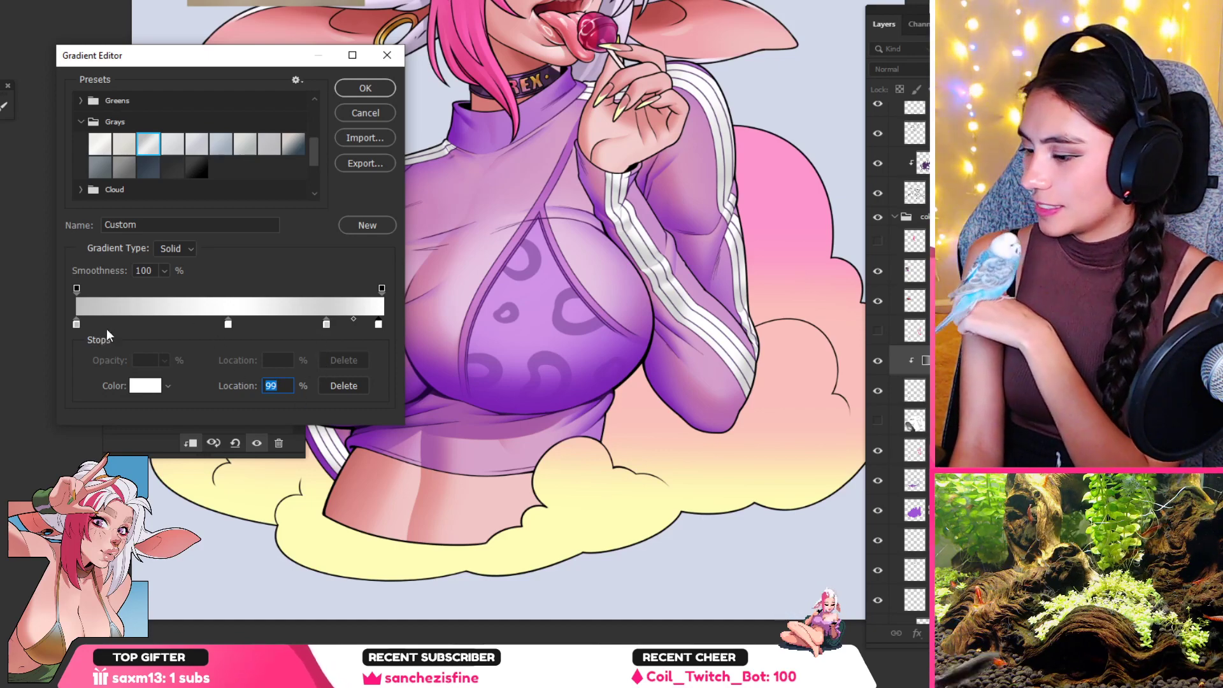
{"action": "left_click", "coordinate": [125, 325]}
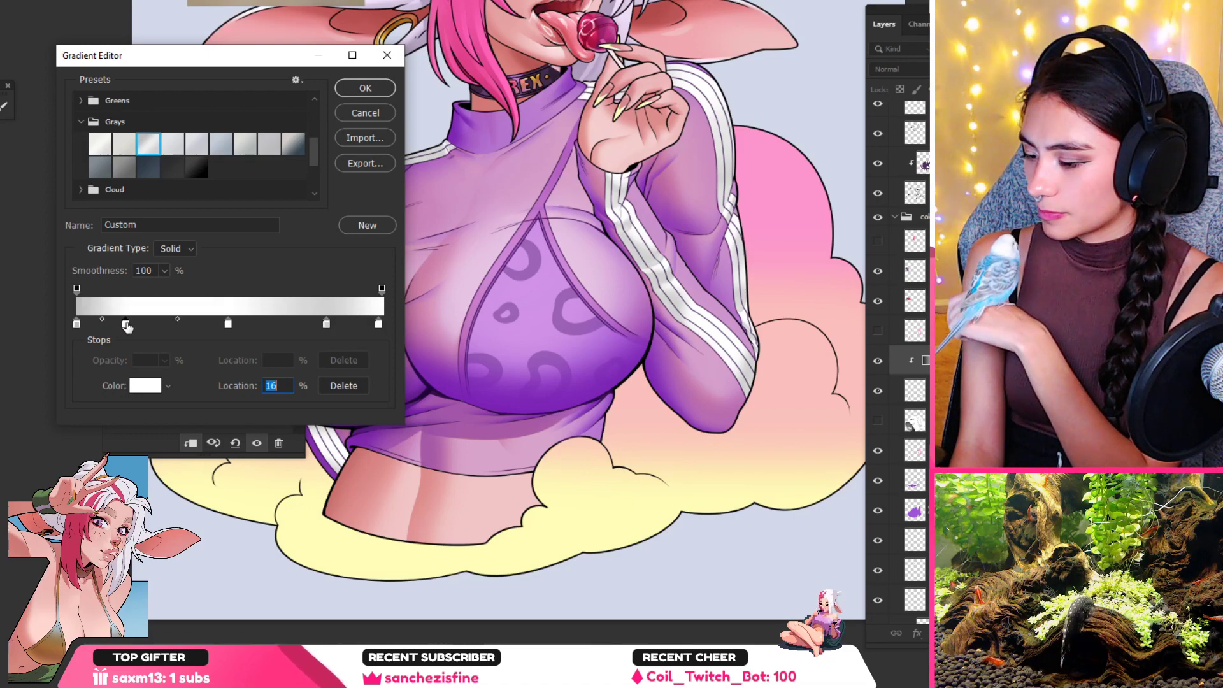
Step: Change the gradient's colour stop at 16% to dark gray (606060)
{"action": "left_click", "coordinate": [146, 387]}
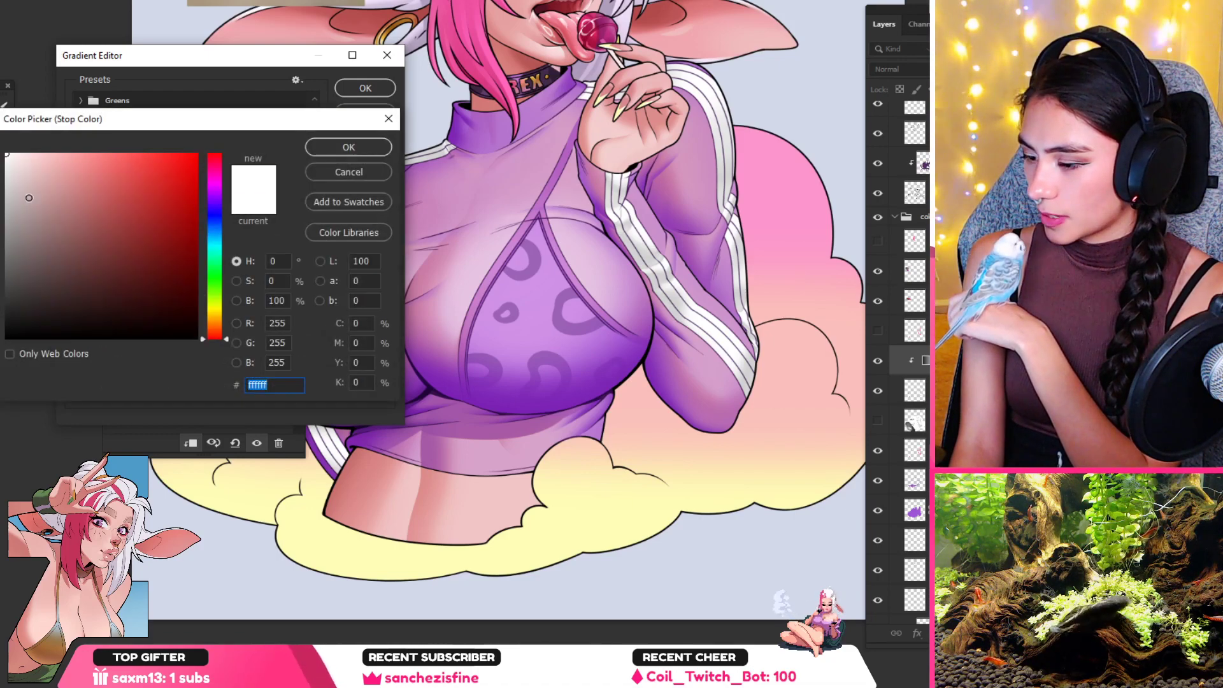
{"action": "left_click_drag", "start_coordinate": [27, 198], "coordinate": [6, 211]}
{"action": "left_click", "coordinate": [12, 263]}
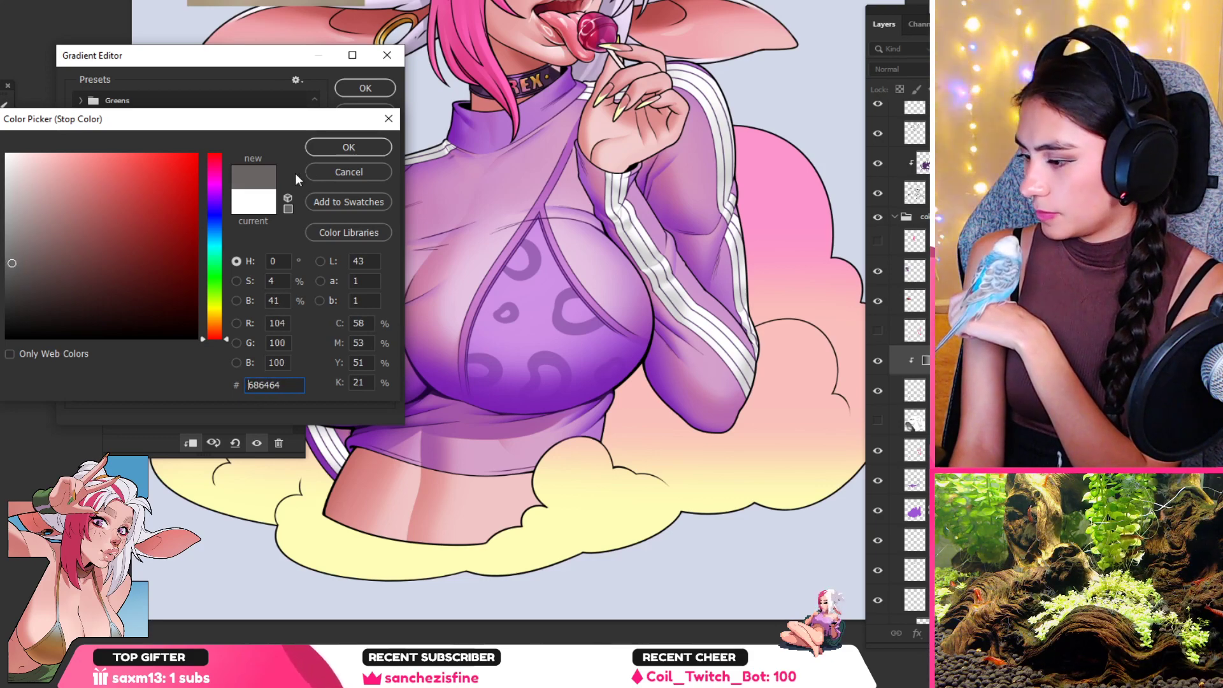
{"action": "left_click", "coordinate": [5, 269]}
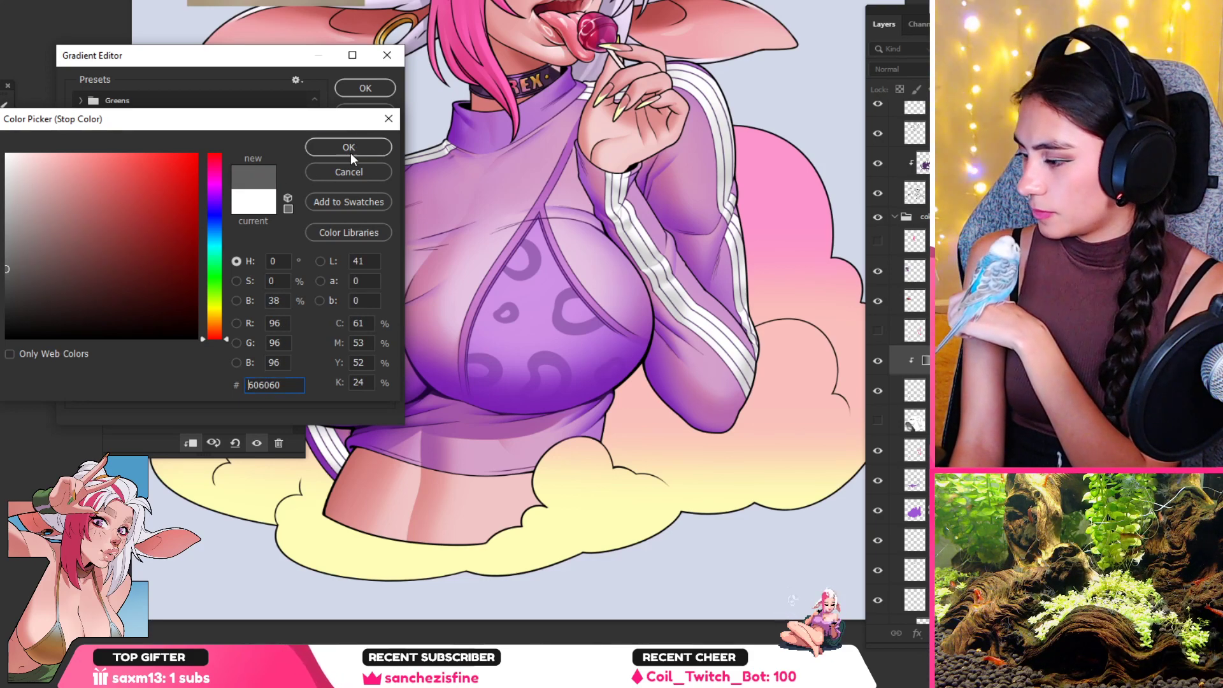
{"action": "left_click", "coordinate": [350, 152]}
Step: Add a gradient colour stop at 92% in light gray (bdbdbd) and accept the edited gradient map
{"action": "left_click", "coordinate": [277, 325]}
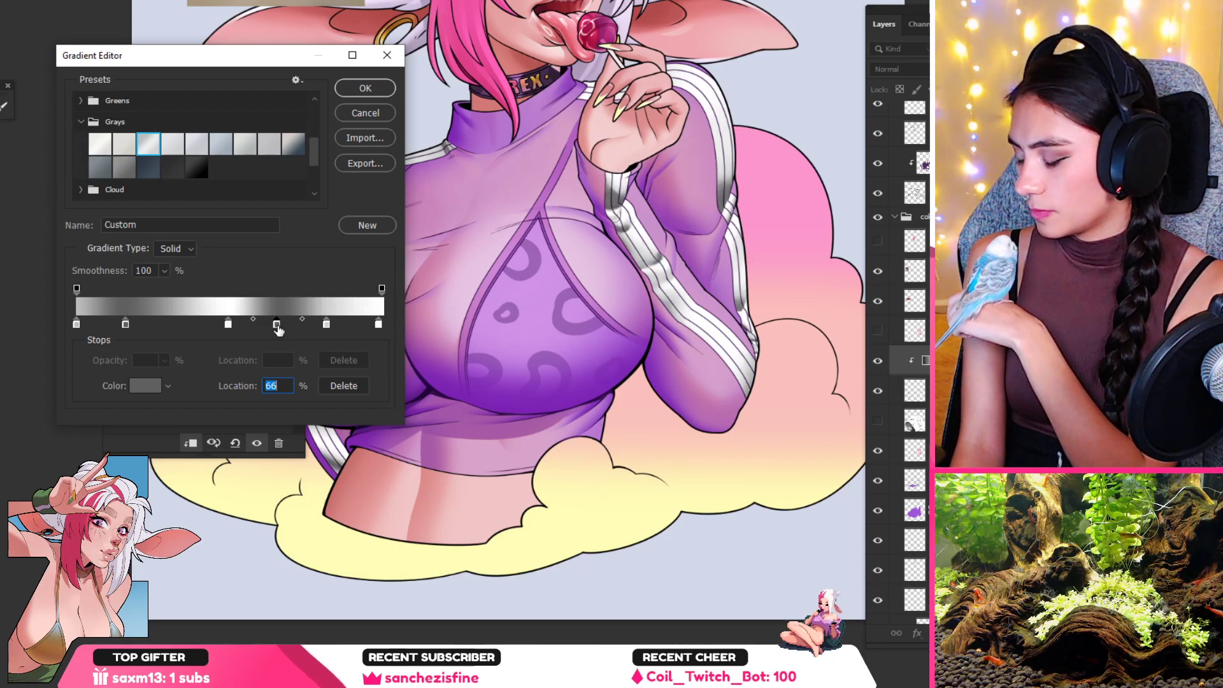
{"action": "left_click_drag", "start_coordinate": [277, 326], "coordinate": [360, 315]}
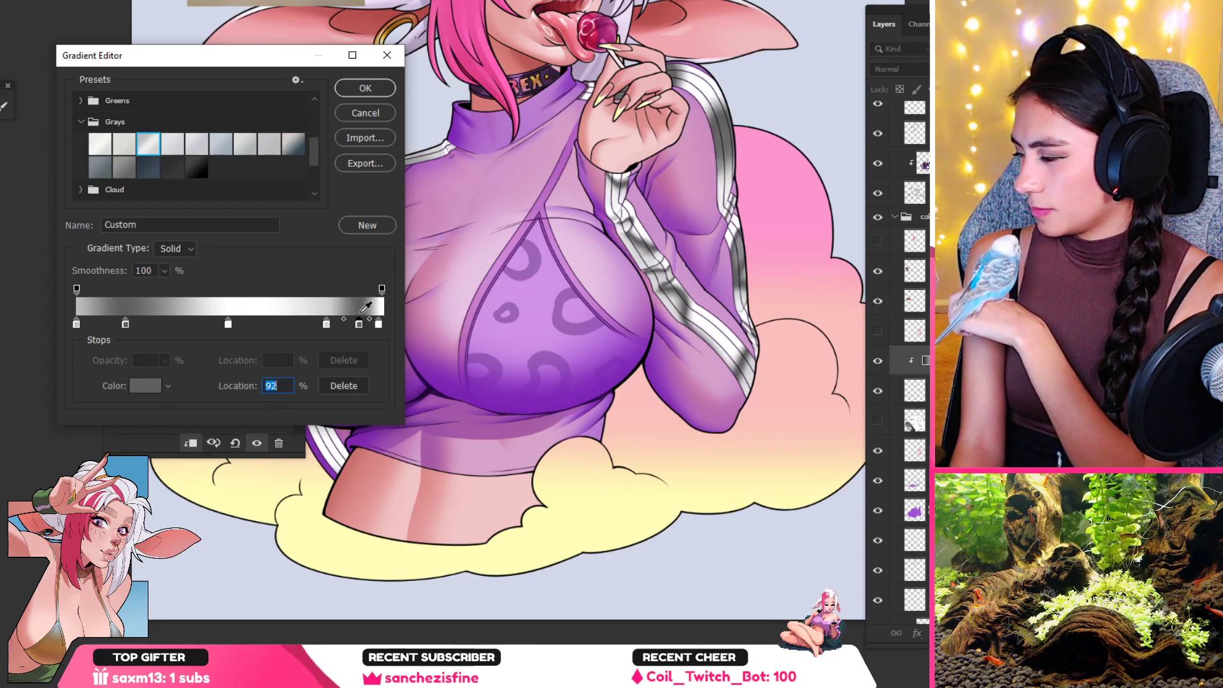
{"action": "left_click", "coordinate": [144, 388]}
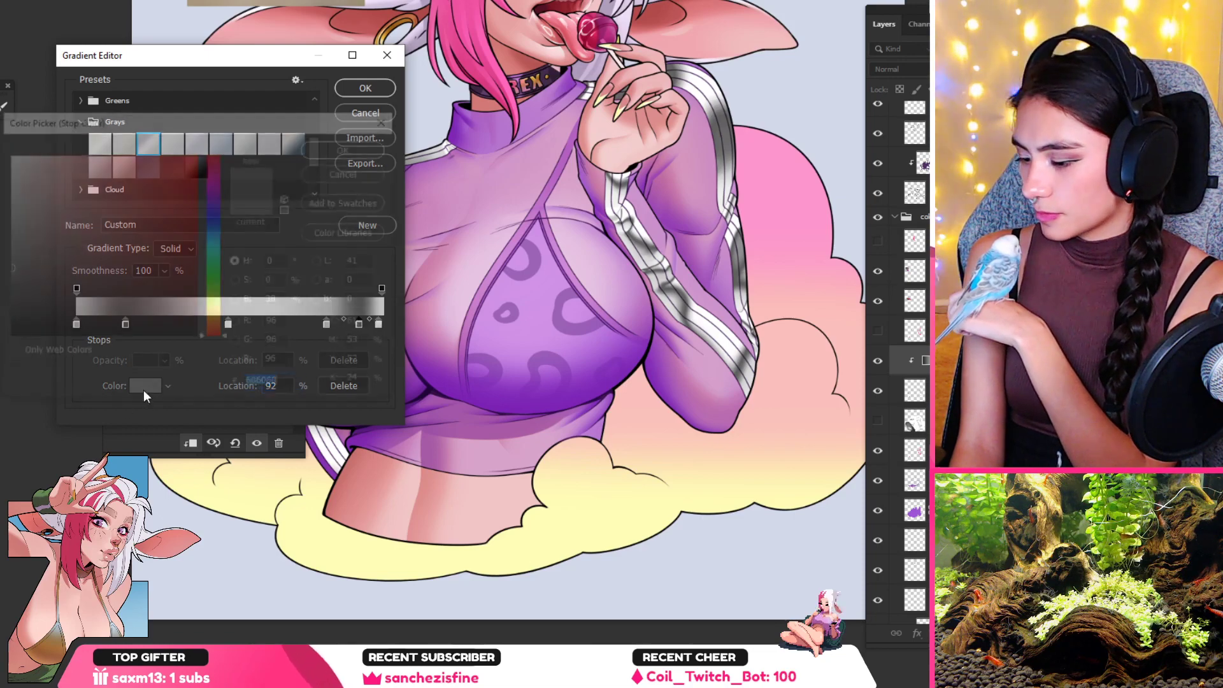
{"action": "left_click_drag", "start_coordinate": [7, 225], "coordinate": [3, 203]}
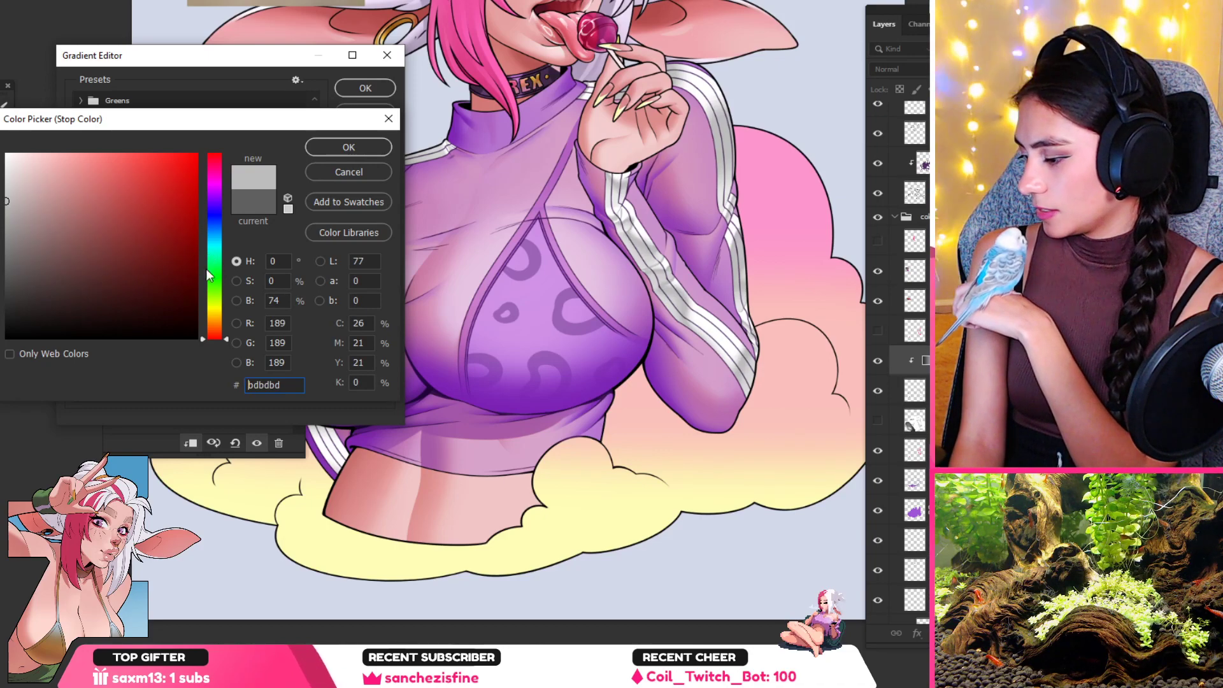
{"action": "left_click", "coordinate": [364, 151]}
{"action": "left_click_drag", "start_coordinate": [262, 58], "coordinate": [534, 224]}
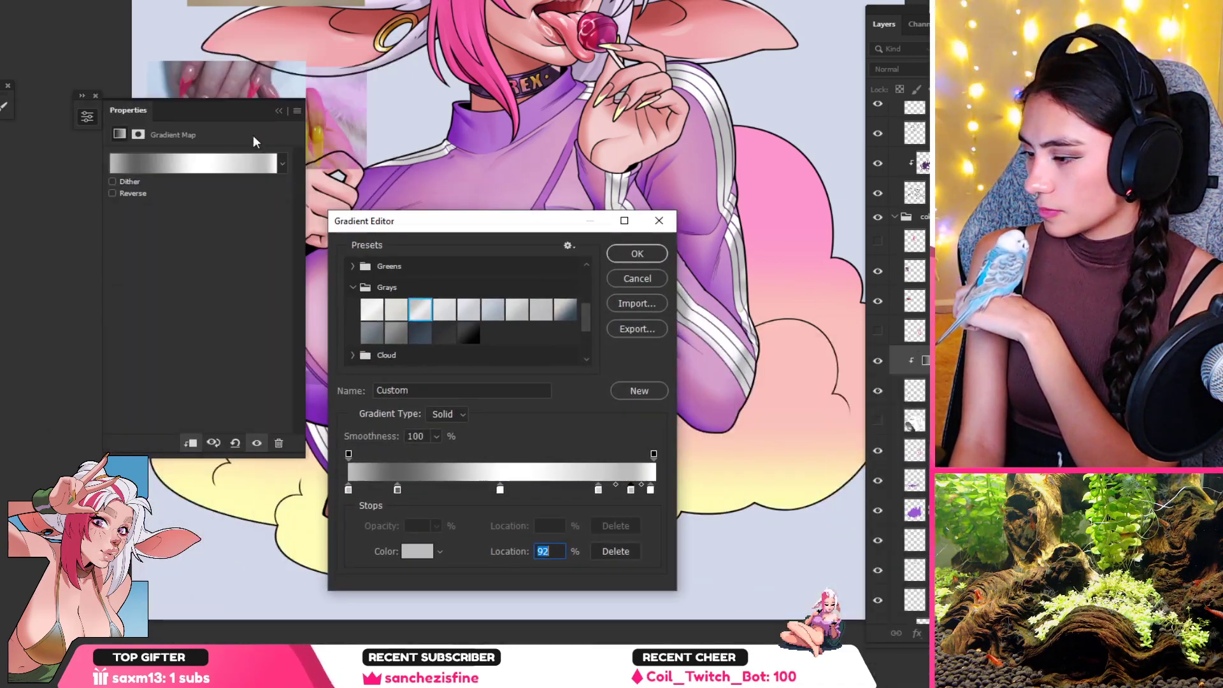
{"action": "left_click", "coordinate": [279, 112]}
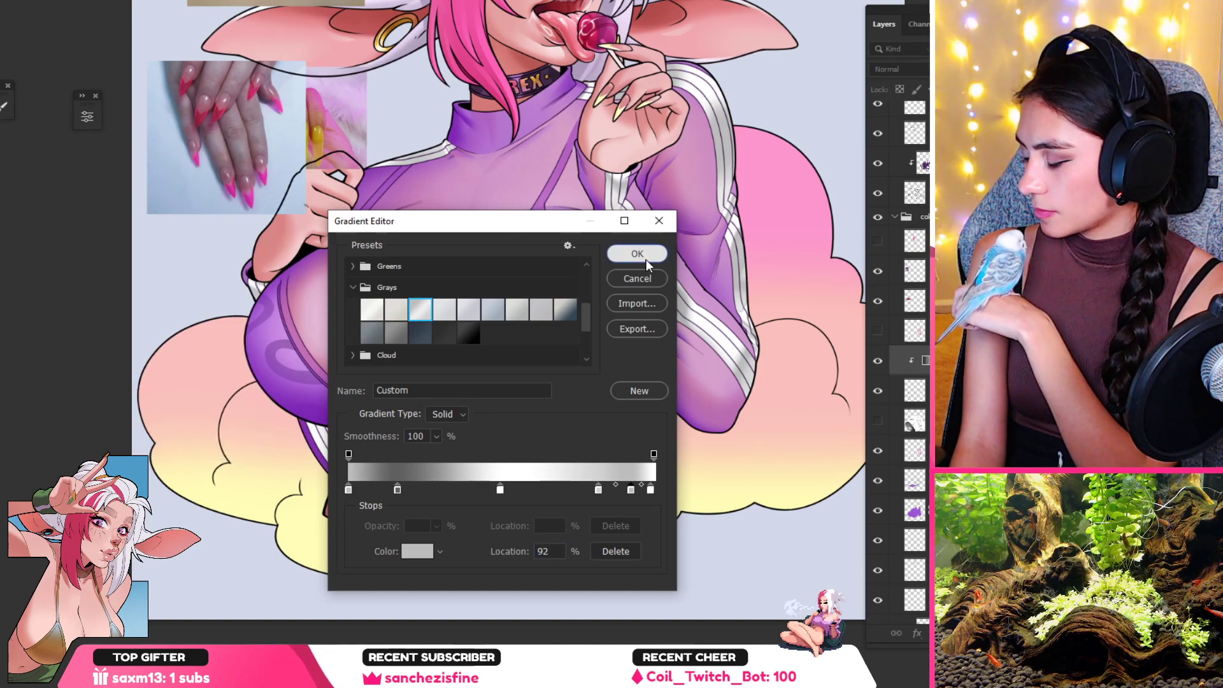
{"action": "left_click", "coordinate": [638, 254]}
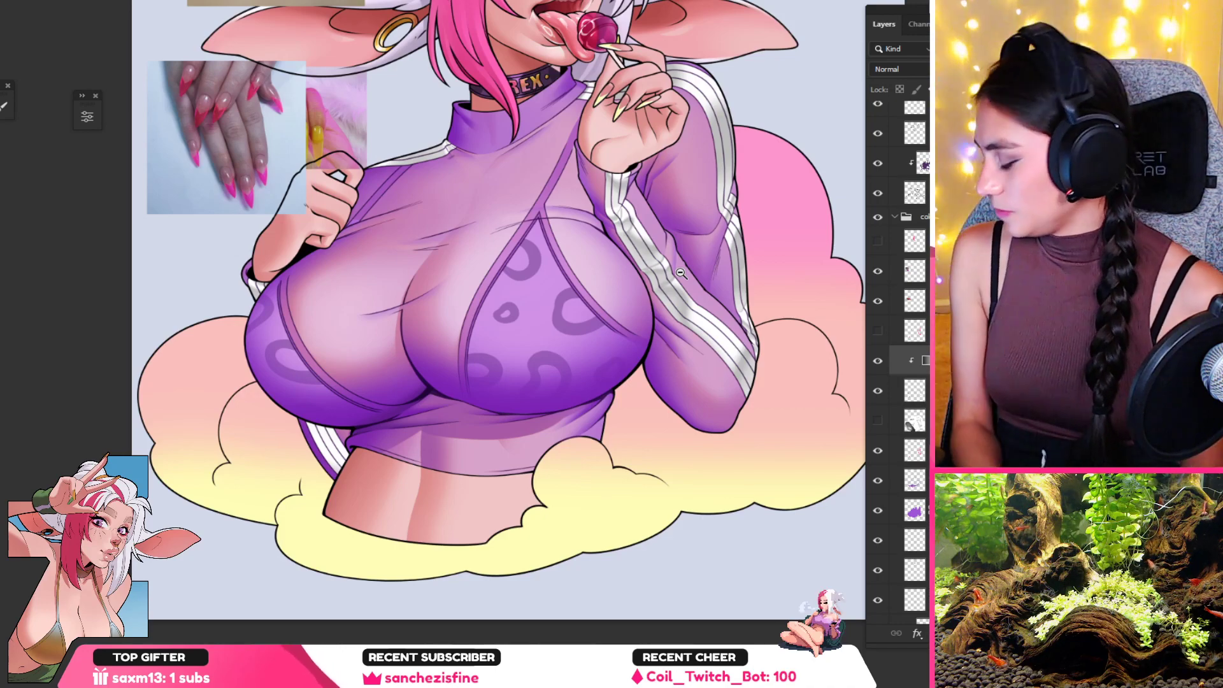
Step: Hide and delete the two leftover layers directly above the coloured stripe layer
{"action": "left_click", "coordinate": [878, 301]}
{"action": "left_click", "coordinate": [878, 272]}
{"action": "left_click", "coordinate": [916, 301], "text": "shift"}
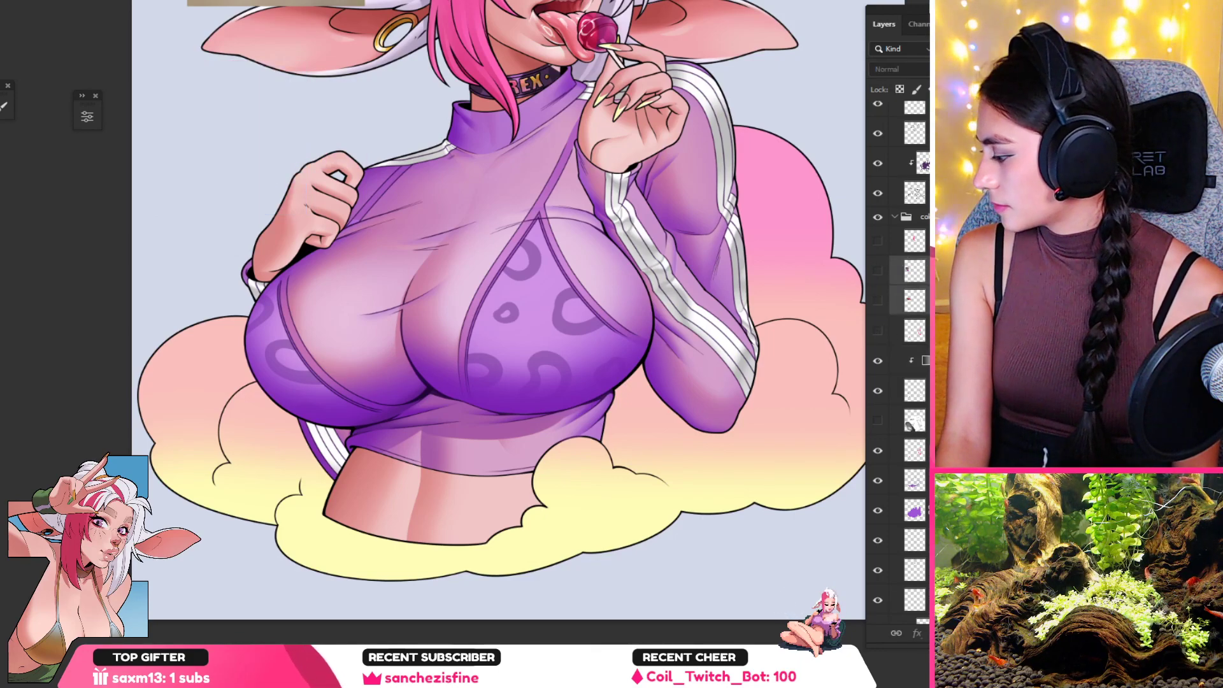
{"action": "key", "text": "Delete"}
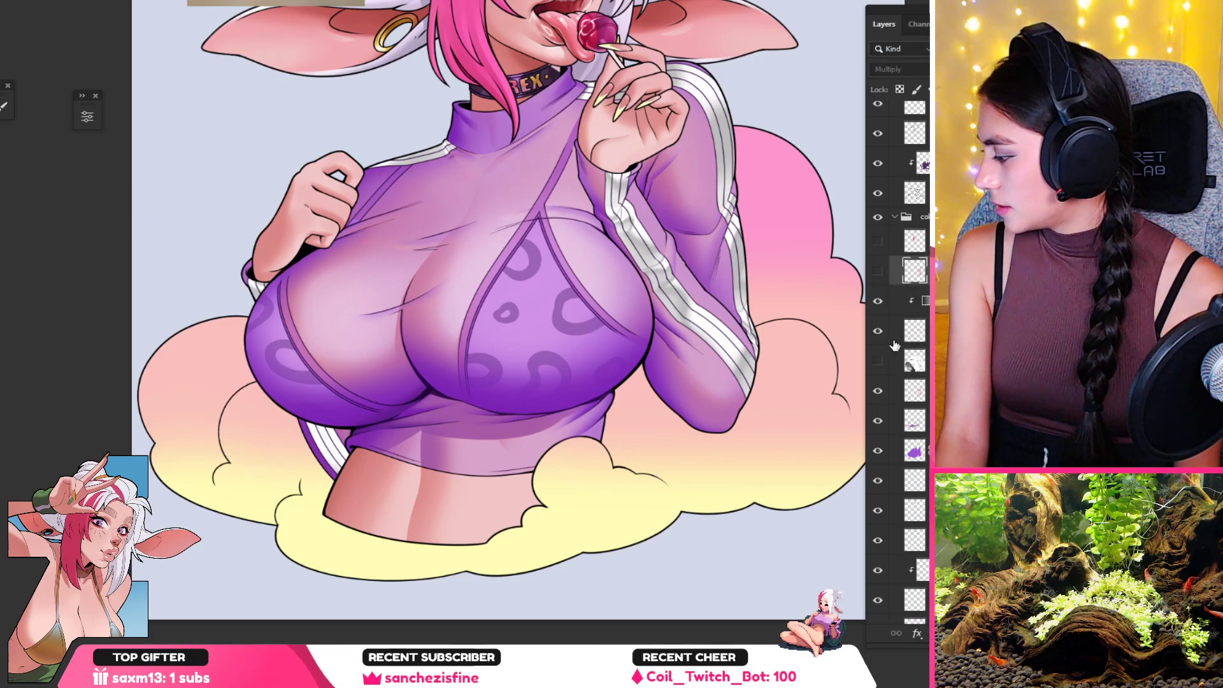
Step: Compare the sleeve stripes with the coloured Multiply layer shown and hidden, leaving it hidden
{"action": "left_click", "coordinate": [878, 272]}
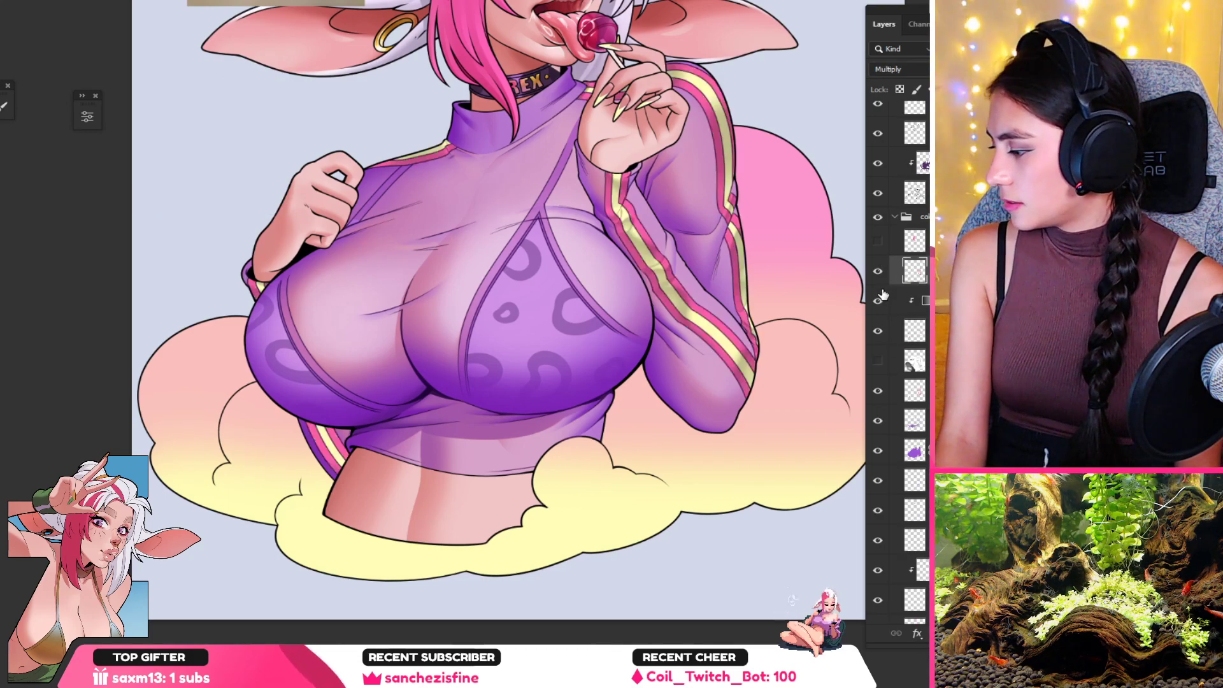
{"action": "left_click", "coordinate": [922, 306]}
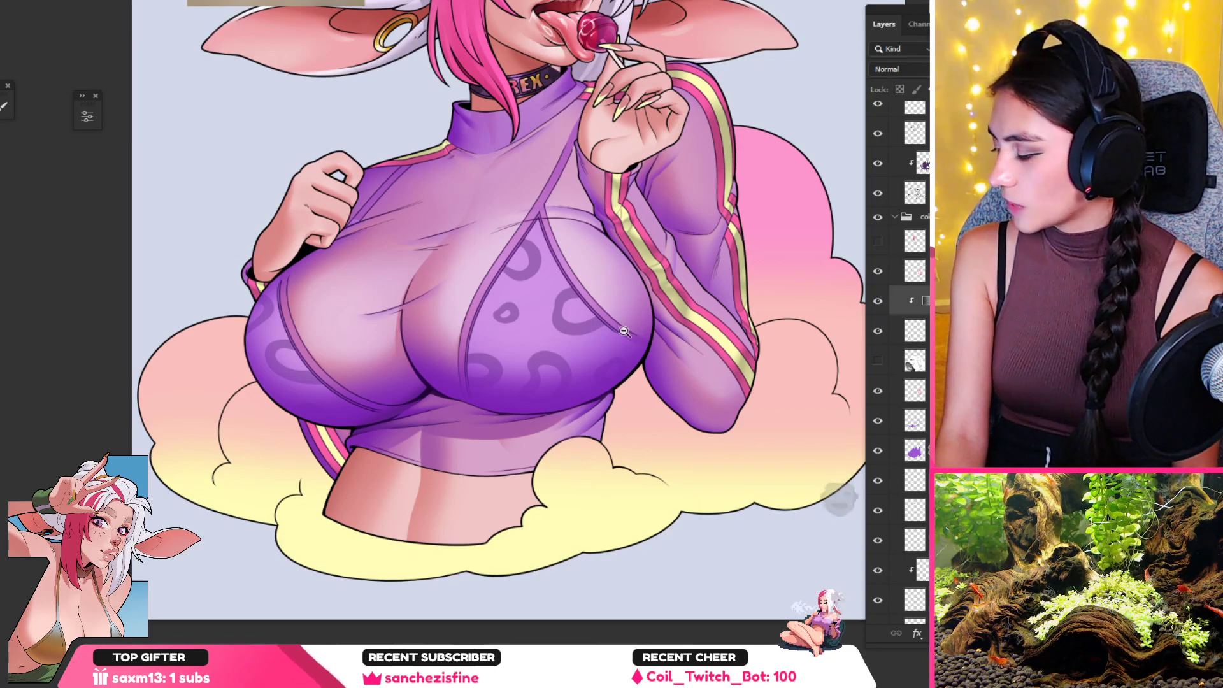
{"action": "left_click", "coordinate": [879, 274]}
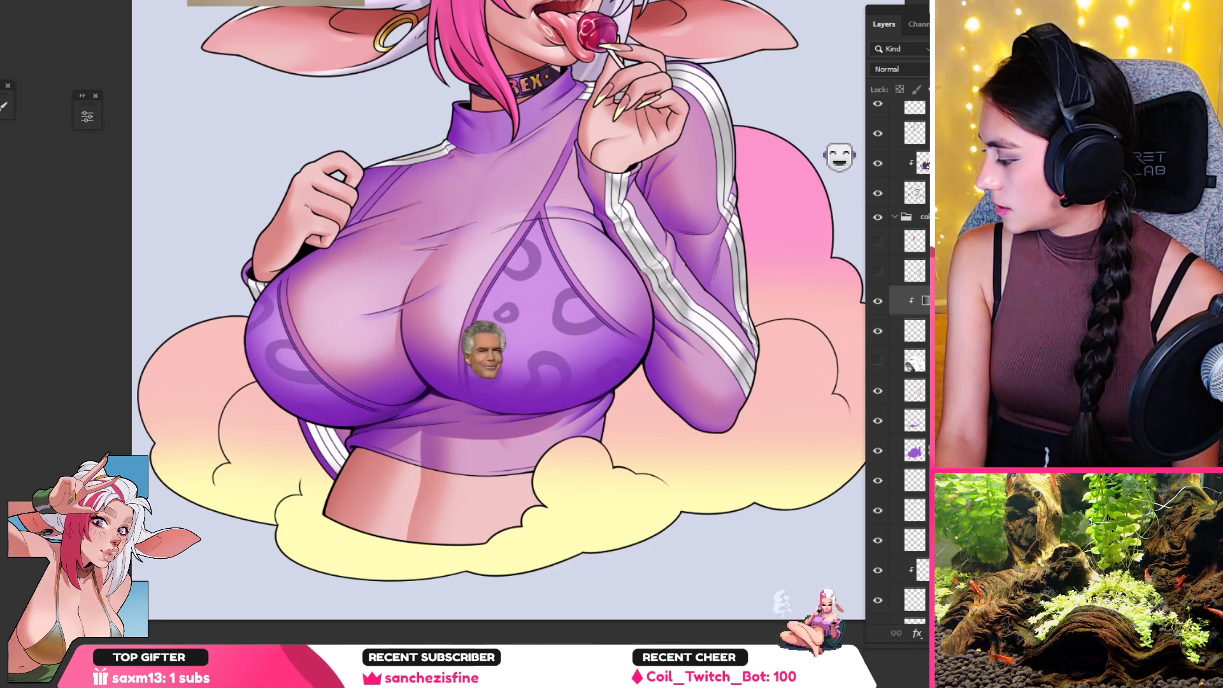
Step: Lock the stripe shading layer's transparent pixels and adjust the brush size for touching up the stripes beside the waist
{"action": "left_click", "coordinate": [917, 331]}
{"action": "left_click", "coordinate": [903, 94]}
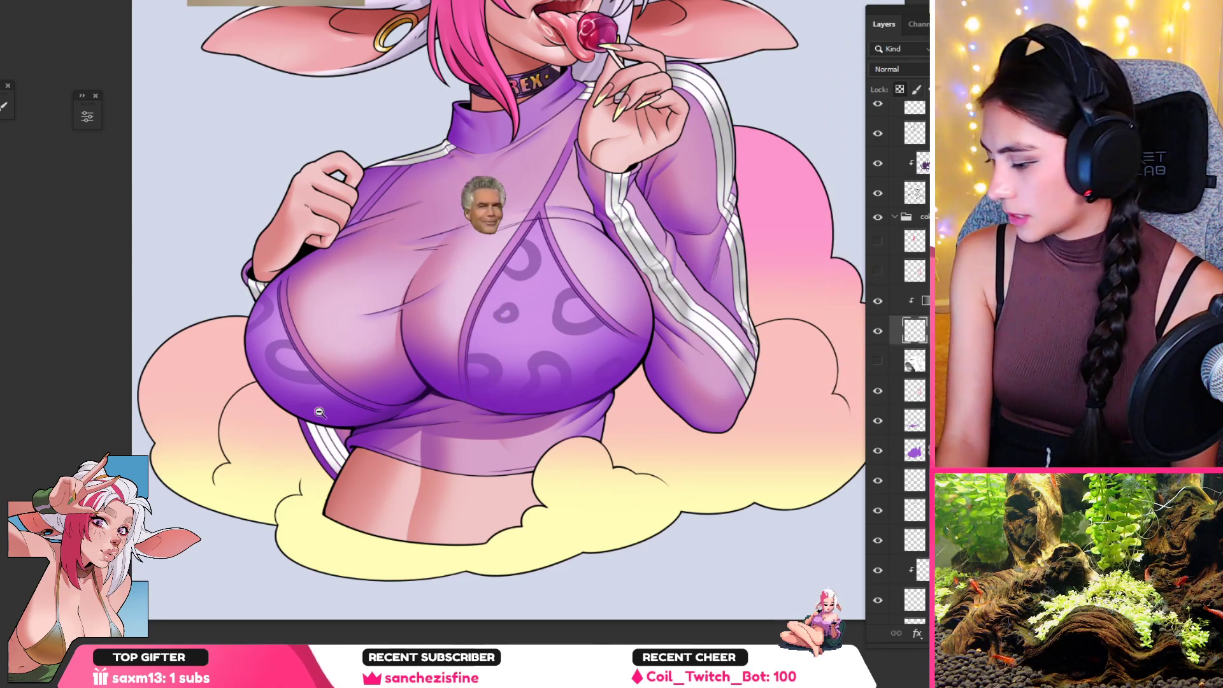
{"action": "left_click", "coordinate": [686, 305], "text": "alt"}
{"action": "left_click_drag", "start_coordinate": [388, 441], "coordinate": [411, 419]}
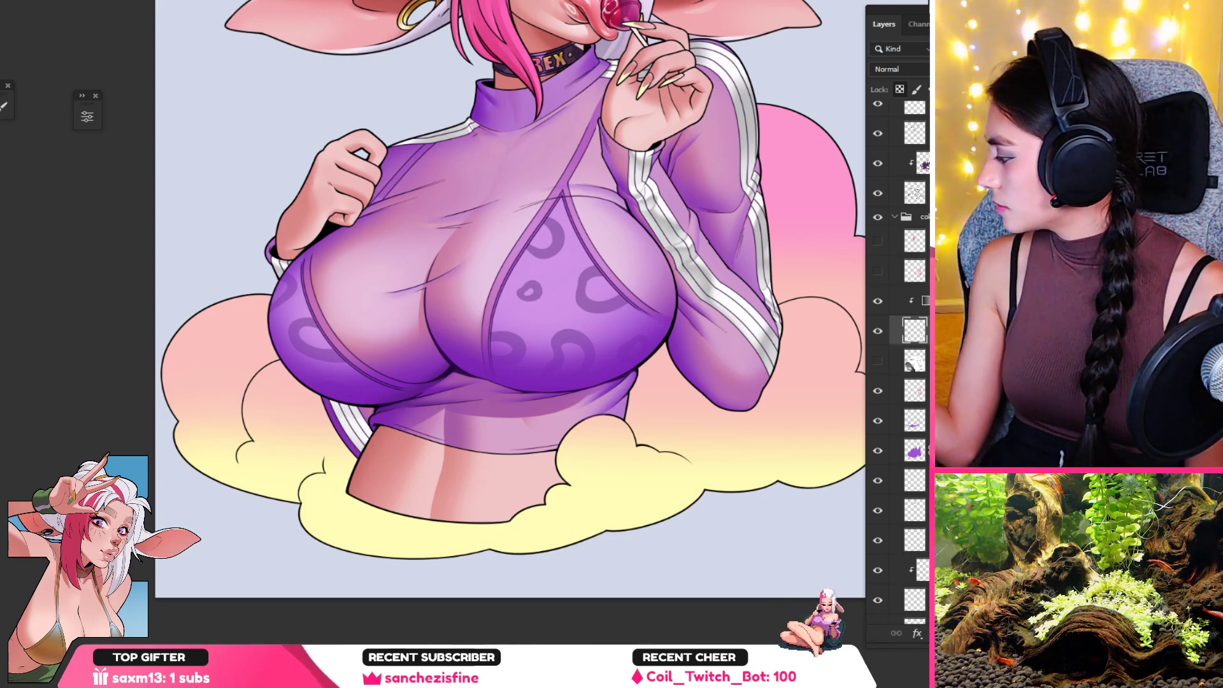
{"action": "key", "text": "bracketright"}
{"action": "key", "text": "bracketright"}
{"action": "key", "text": "bracketright"}
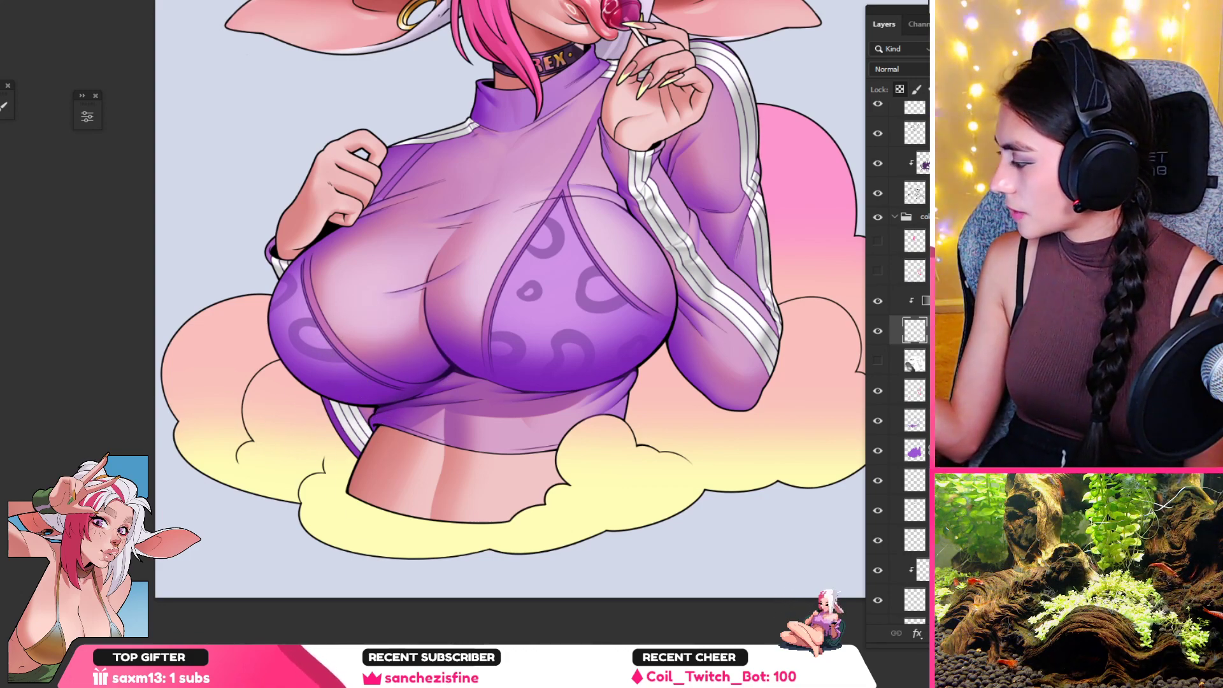
{"action": "key", "text": "bracketleft"}
{"action": "key", "text": "bracketleft"}
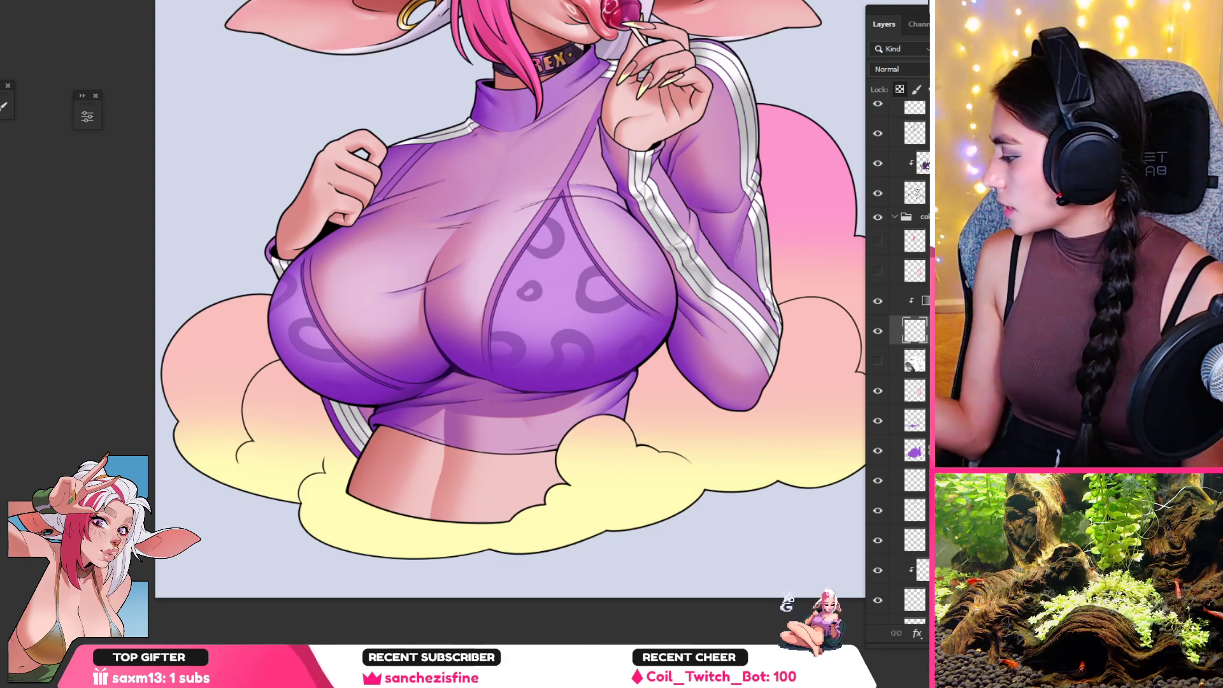
Step: Hide the gradient map, sample a gray from the stripes beside the waist for retouching, and show the map again
{"action": "left_click", "coordinate": [878, 300]}
{"action": "left_click_drag", "start_coordinate": [280, 269], "coordinate": [356, 223]}
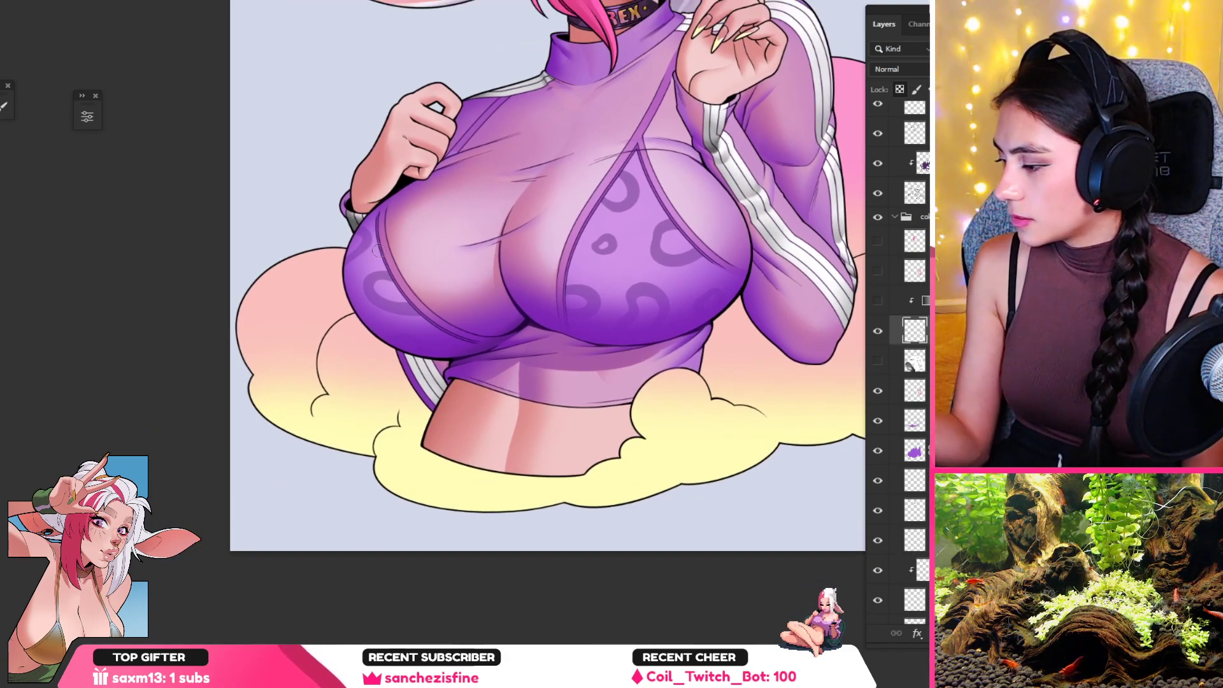
{"action": "key", "text": "alt"}
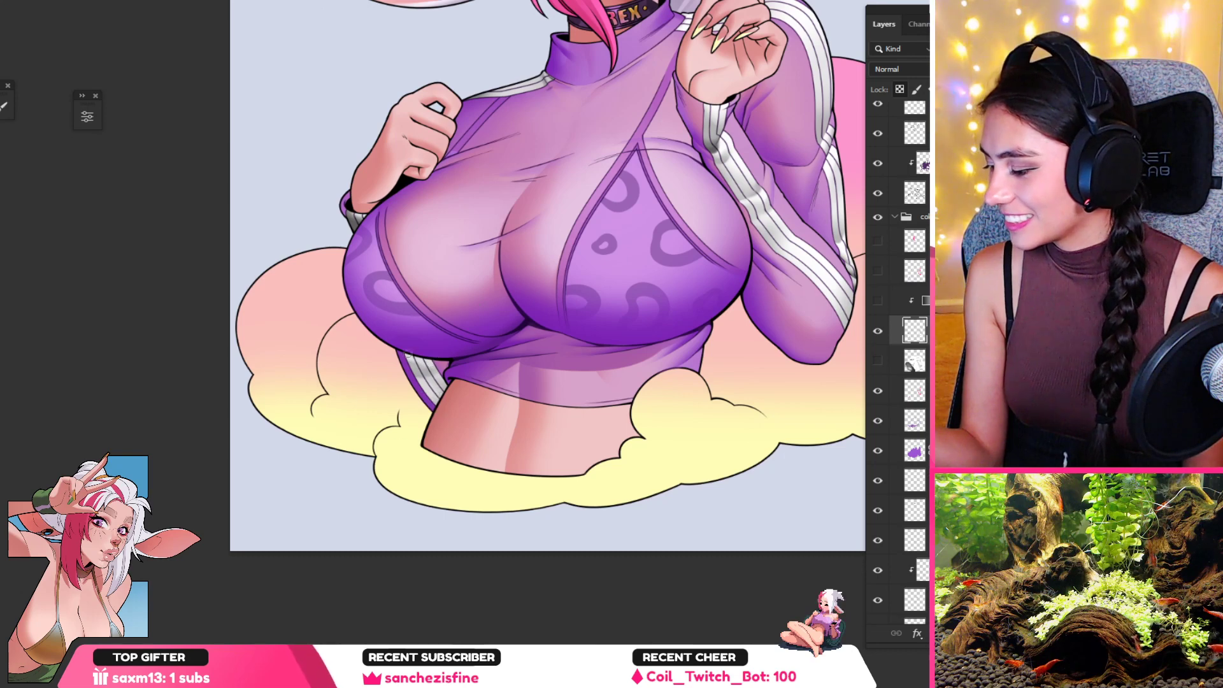
{"action": "left_click", "coordinate": [440, 378], "text": "alt"}
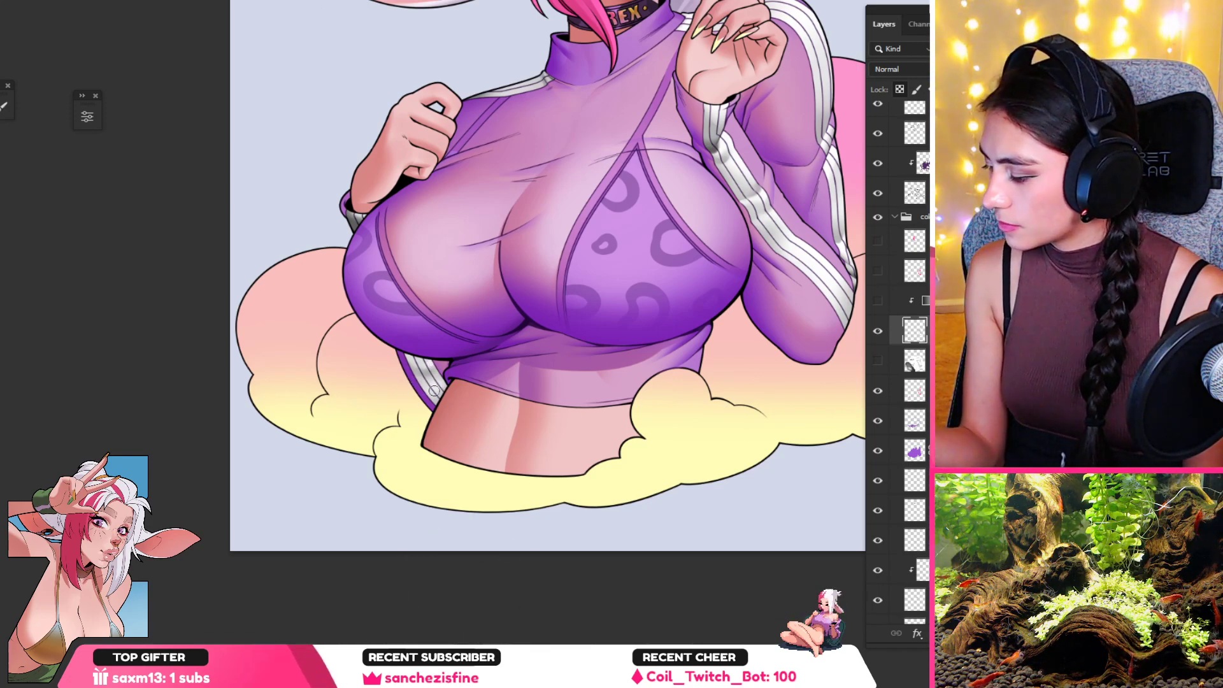
{"action": "left_click", "coordinate": [878, 301]}
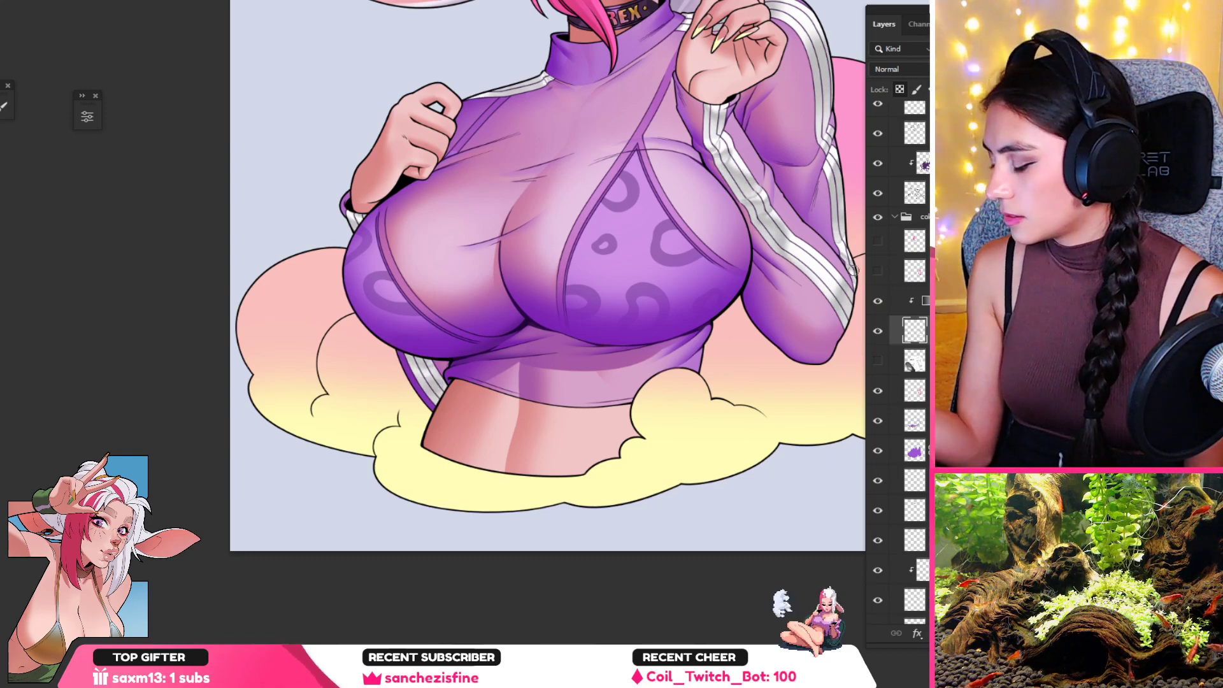
Step: Add noise to the stripe shading layer with an amount of 12.5% and Uniform distribution
{"action": "left_click", "coordinate": [586, 346], "text": "alt"}
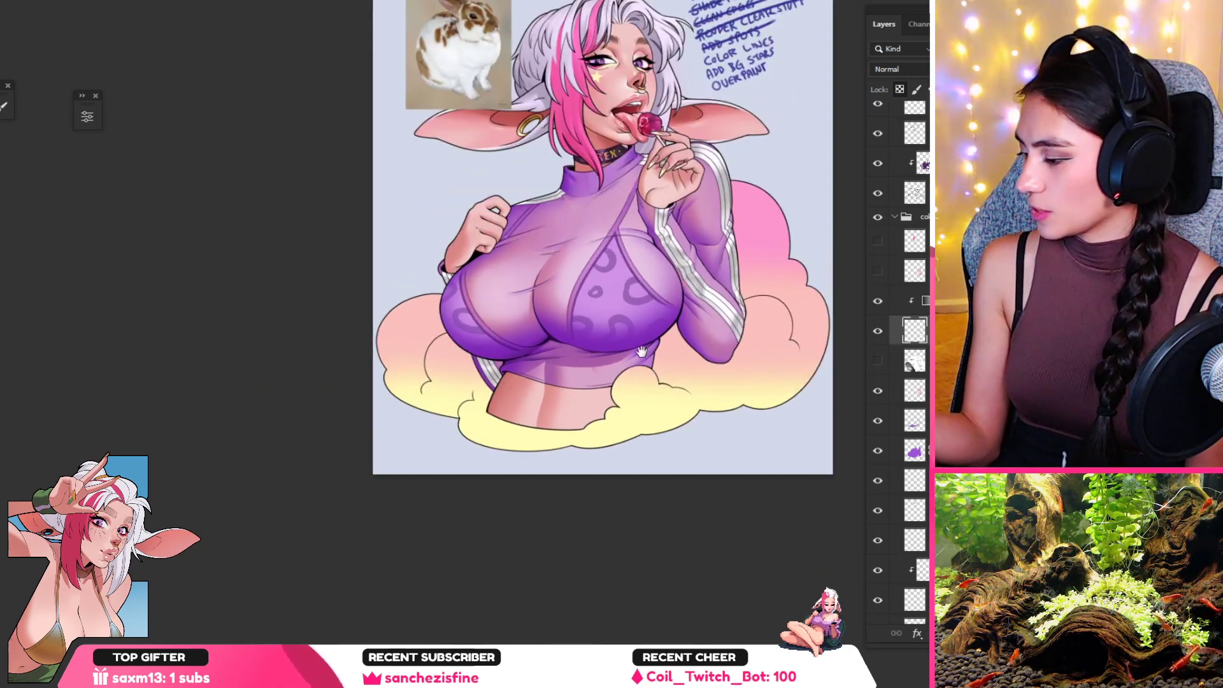
{"action": "left_click_drag", "start_coordinate": [641, 352], "coordinate": [479, 422]}
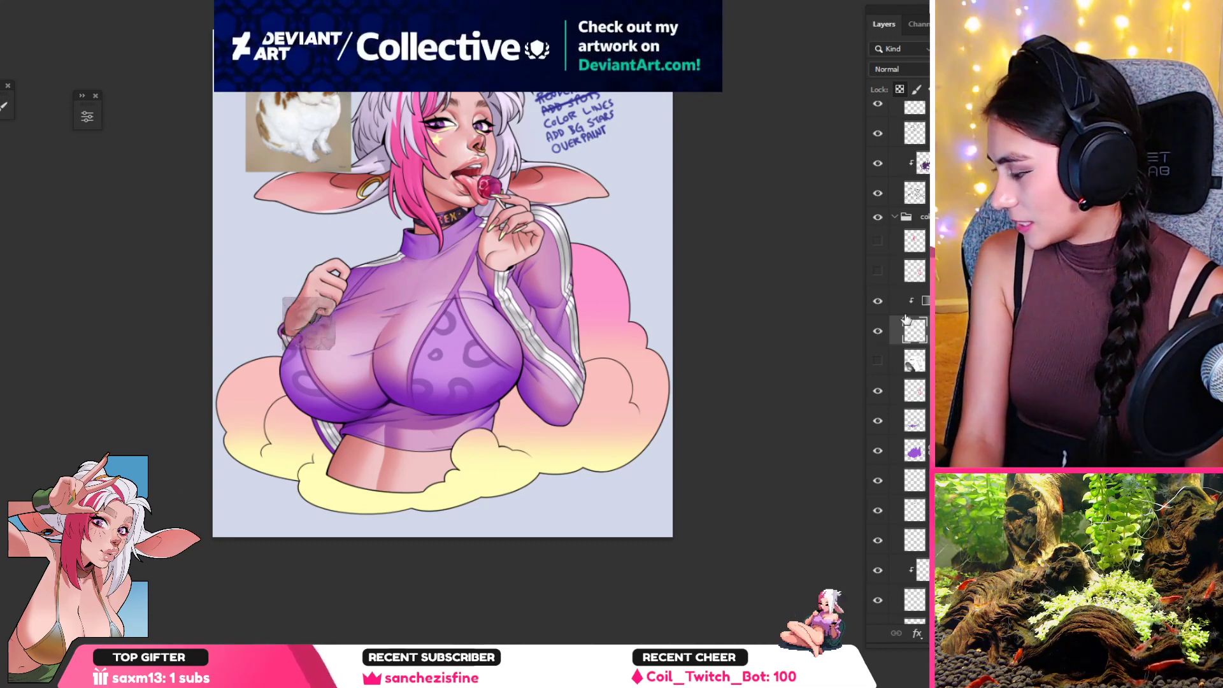
{"action": "scroll", "coordinate": [520, 315], "scroll_direction": "up", "scroll_amount": 5}
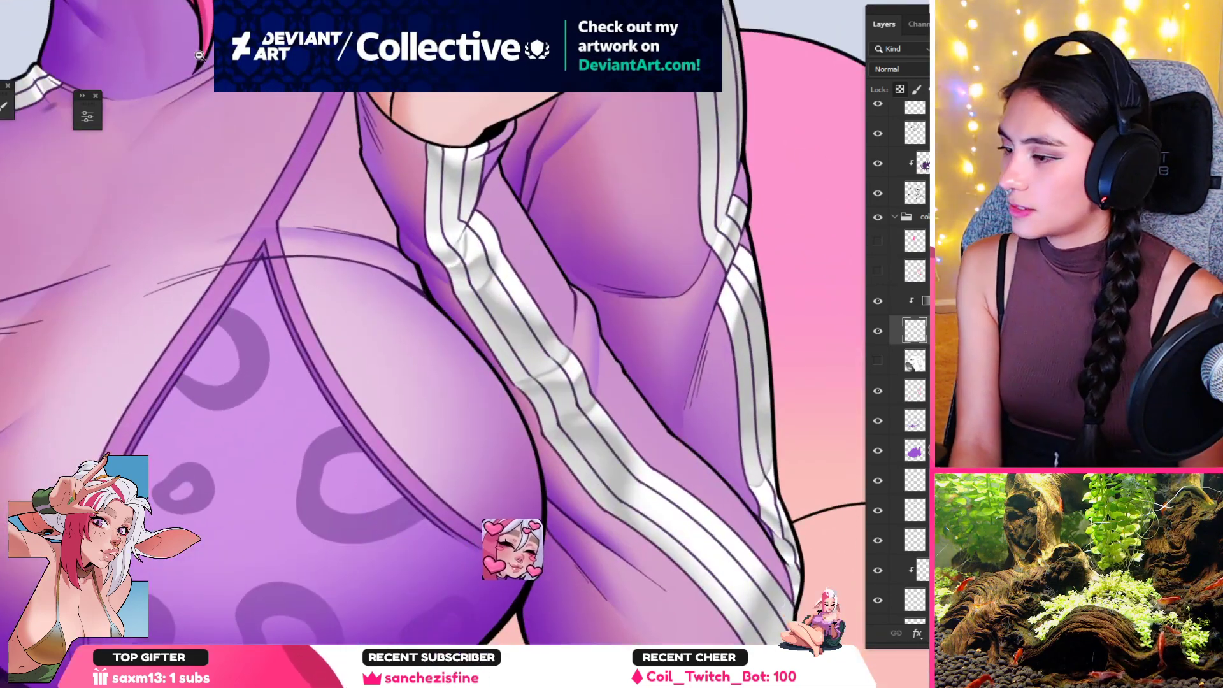
{"action": "left_click", "coordinate": [134, 0]}
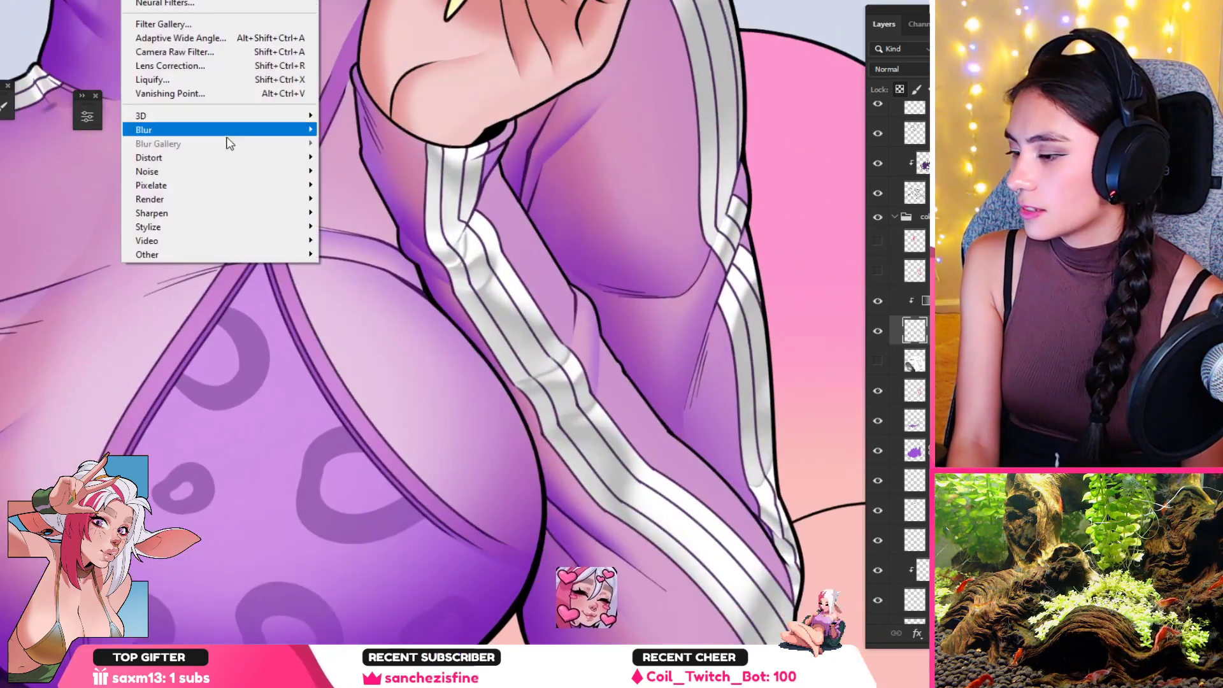
{"action": "mouse_move", "coordinate": [177, 175]}
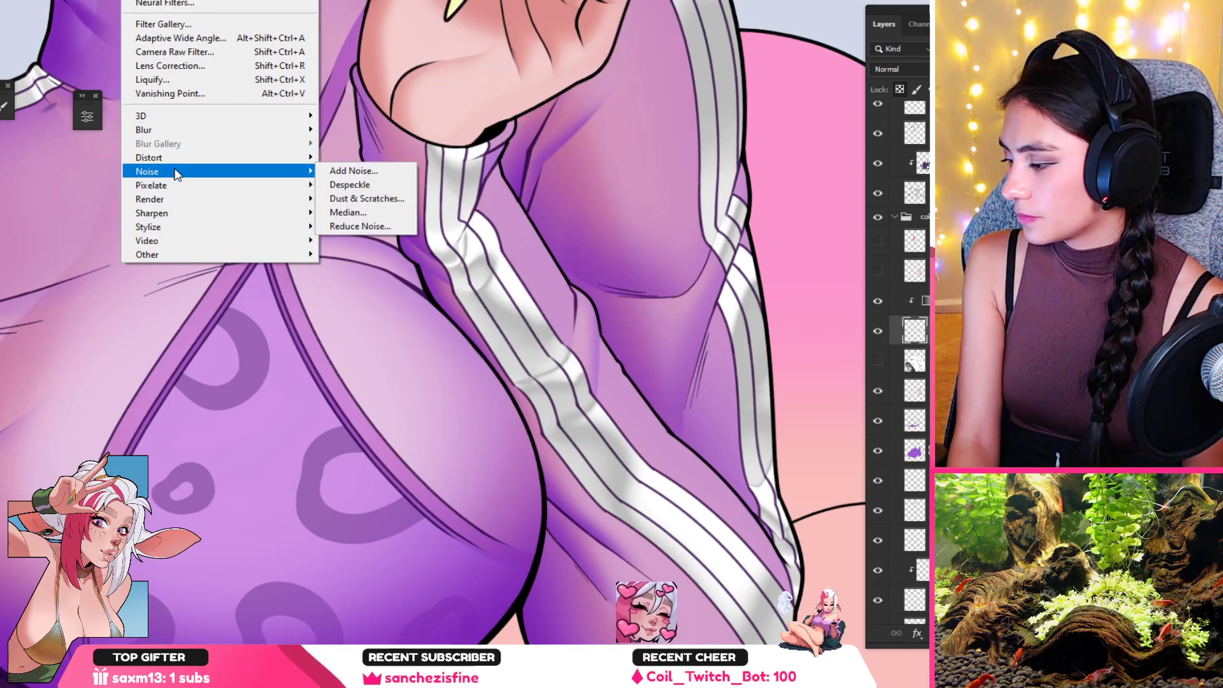
{"action": "mouse_move", "coordinate": [268, 180]}
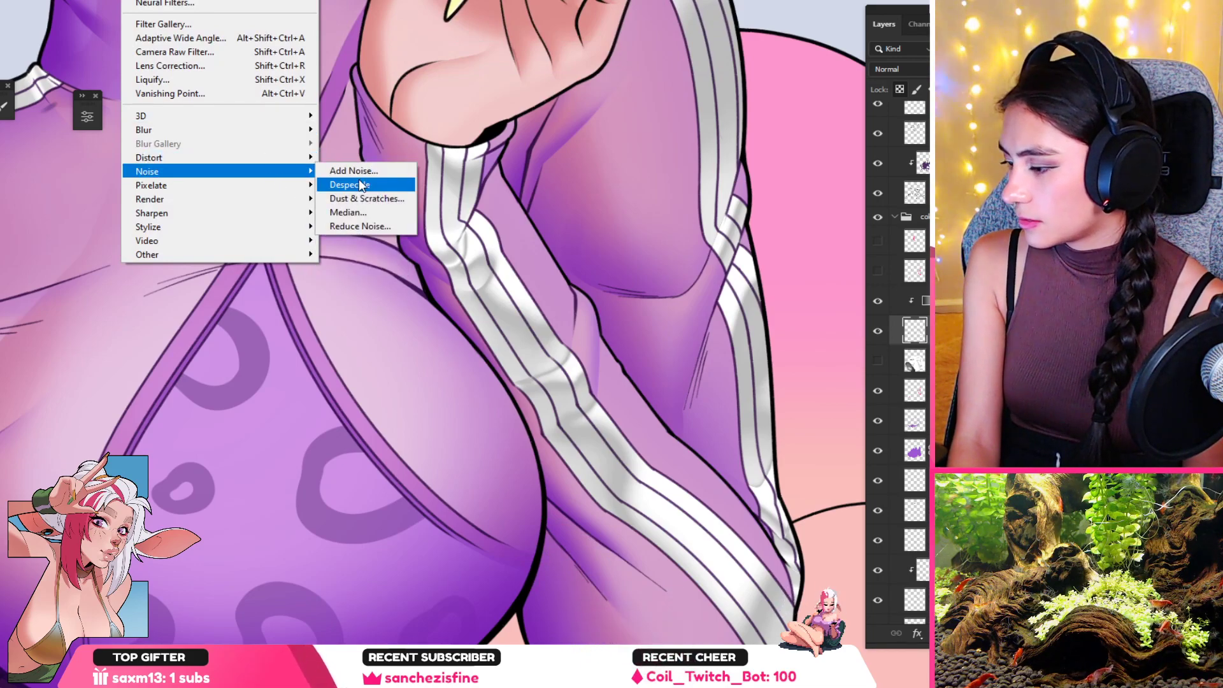
{"action": "left_click", "coordinate": [364, 171]}
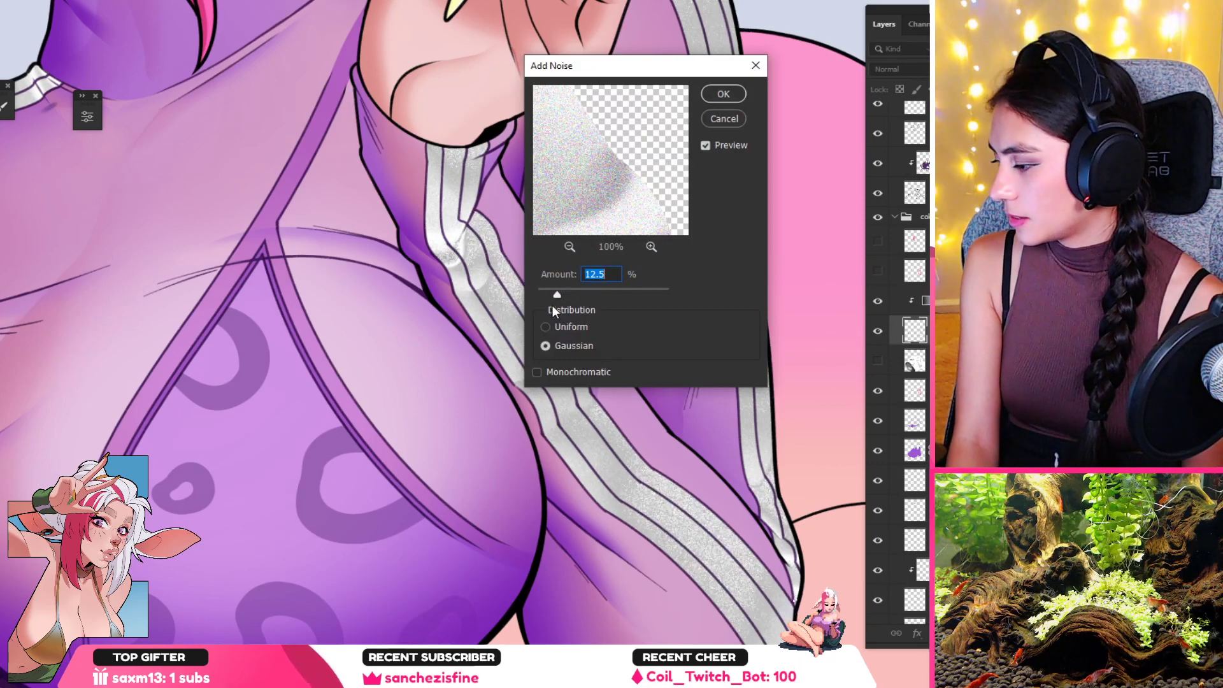
{"action": "left_click", "coordinate": [581, 328]}
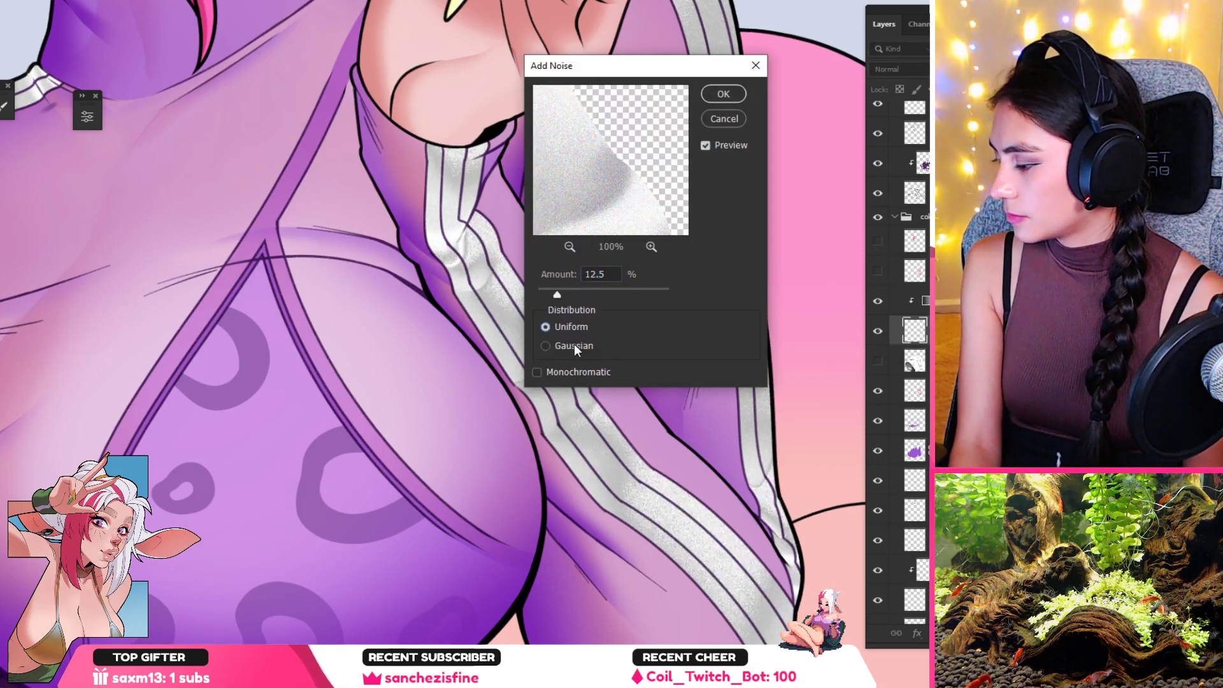
{"action": "left_click", "coordinate": [734, 96]}
Step: Soften the noise on the stripe shading layer with a Gaussian Blur of 1.2 pixels radius
{"action": "left_click_drag", "start_coordinate": [638, 400], "coordinate": [701, 383]}
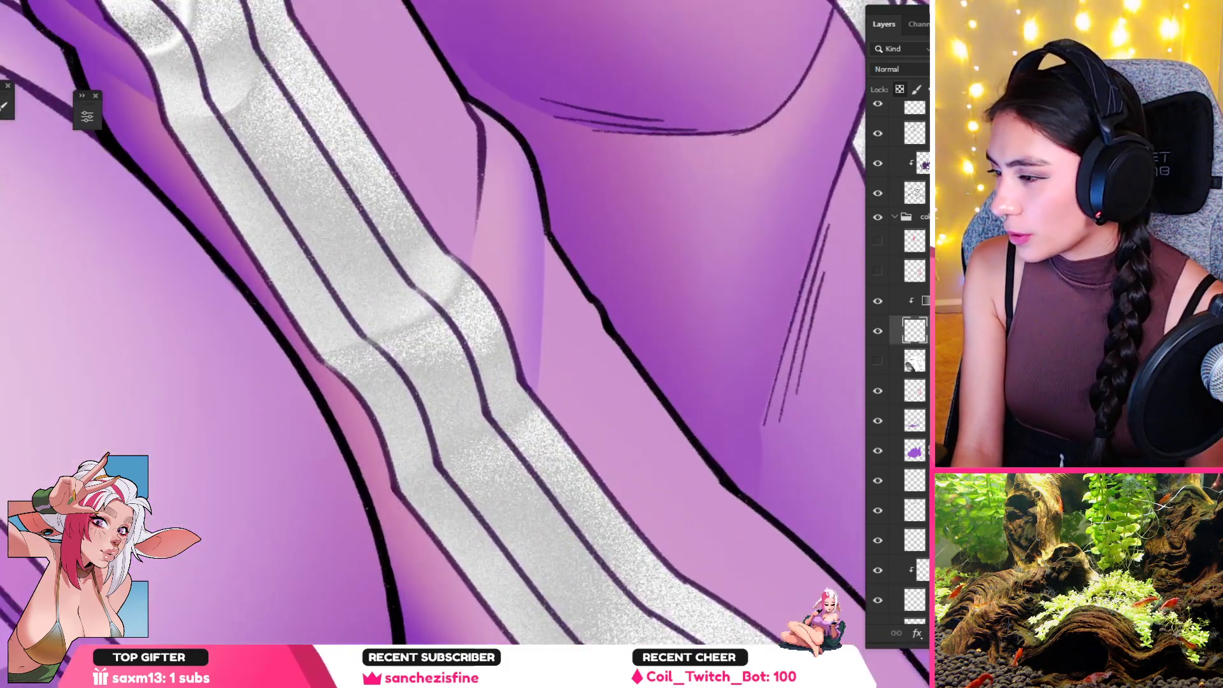
{"action": "left_click", "coordinate": [134, 2]}
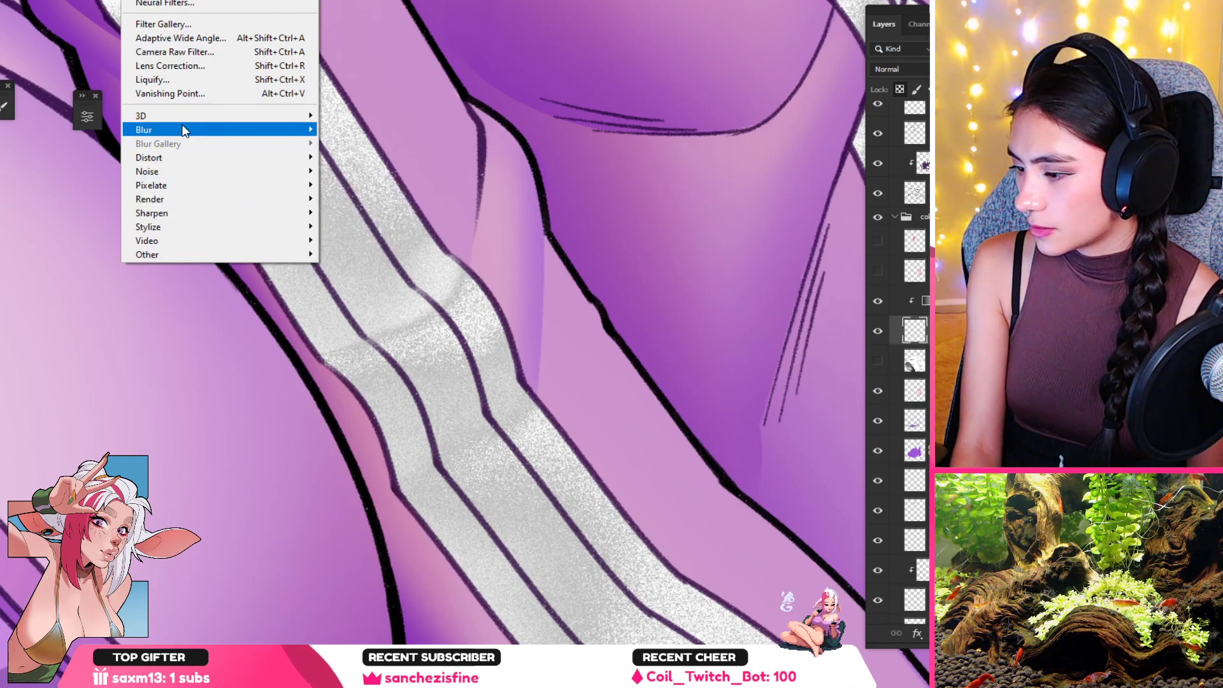
{"action": "left_click", "coordinate": [412, 94]}
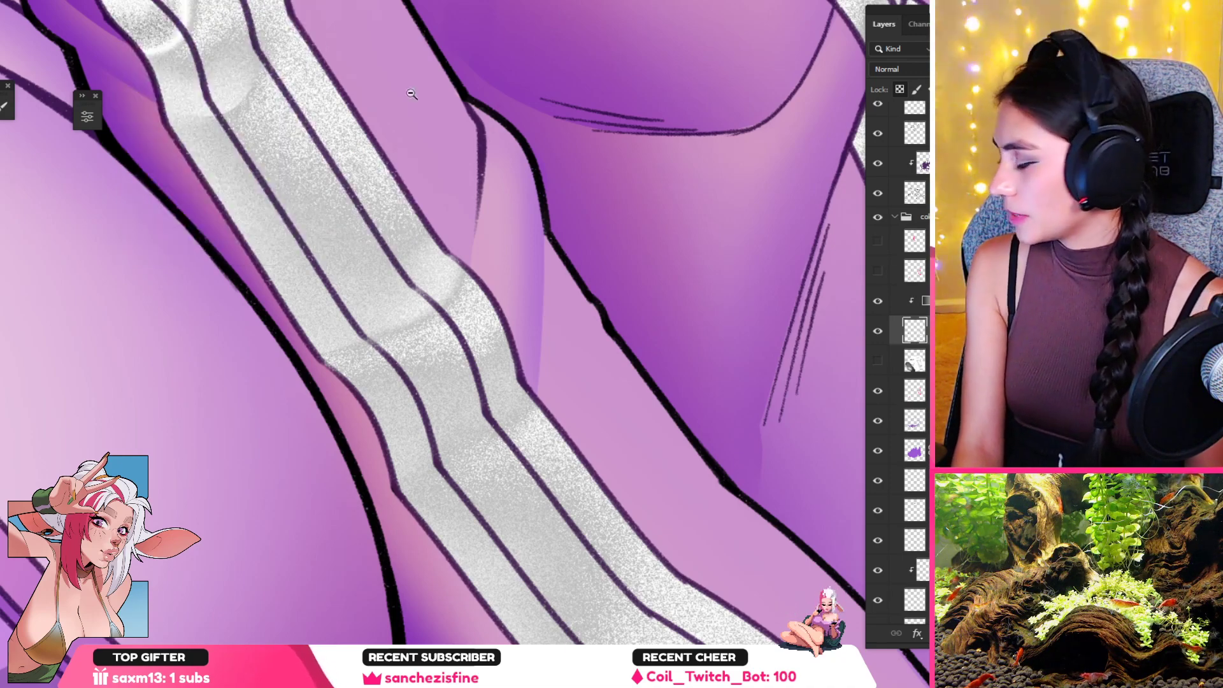
{"action": "left_click", "coordinate": [132, 0]}
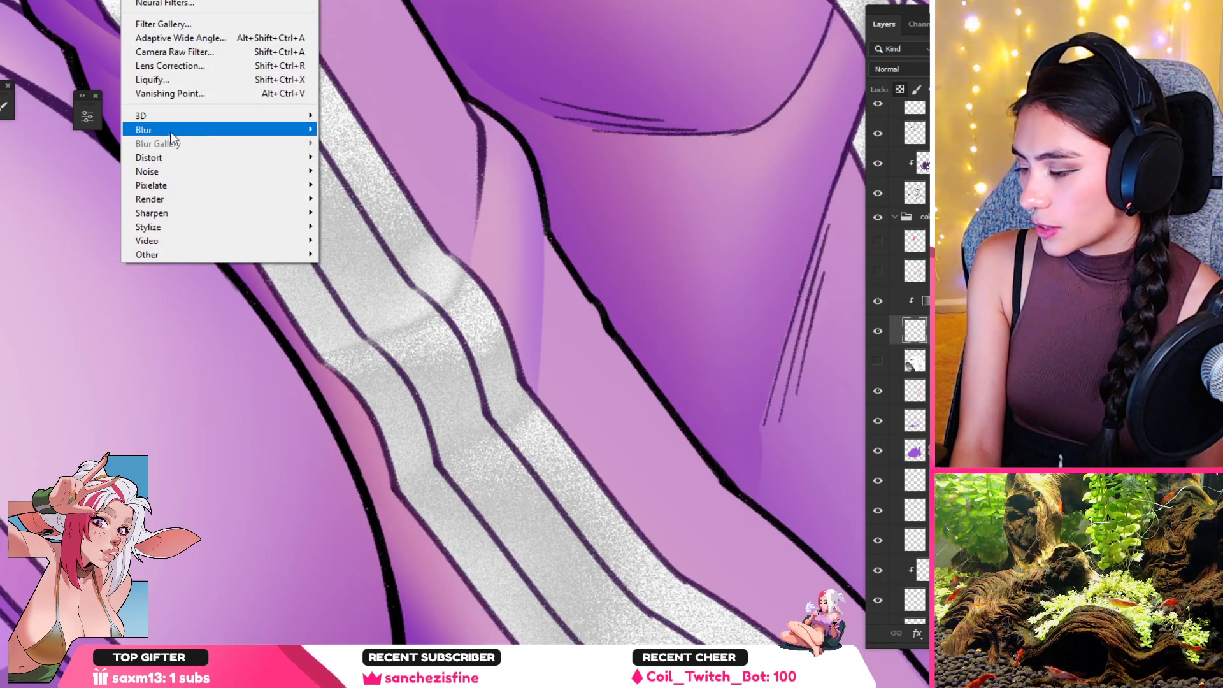
{"action": "mouse_move", "coordinate": [171, 134]}
{"action": "left_click", "coordinate": [379, 184]}
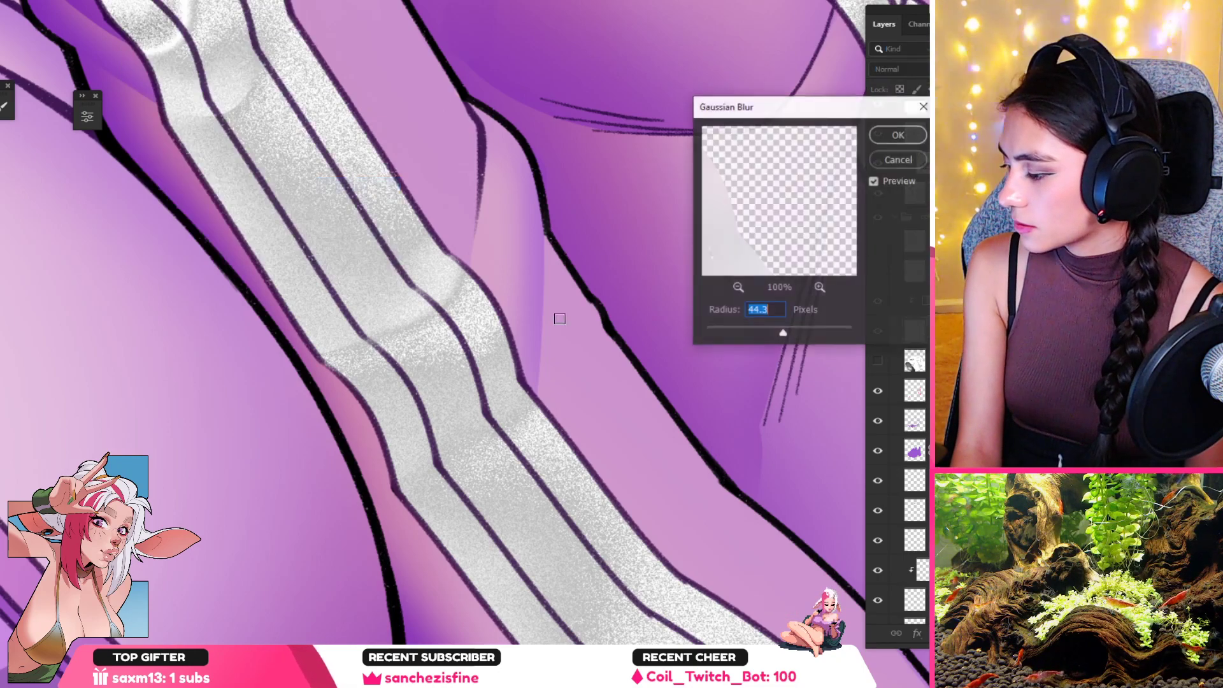
{"action": "left_click", "coordinate": [731, 329]}
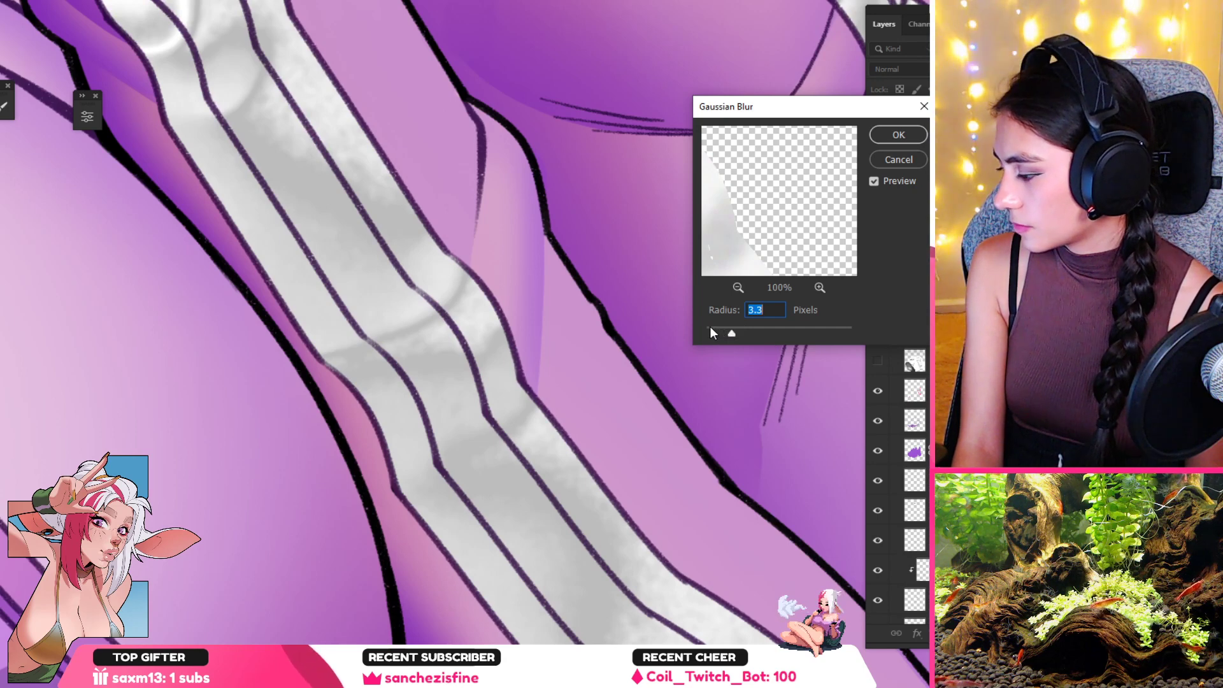
{"action": "left_click", "coordinate": [711, 327]}
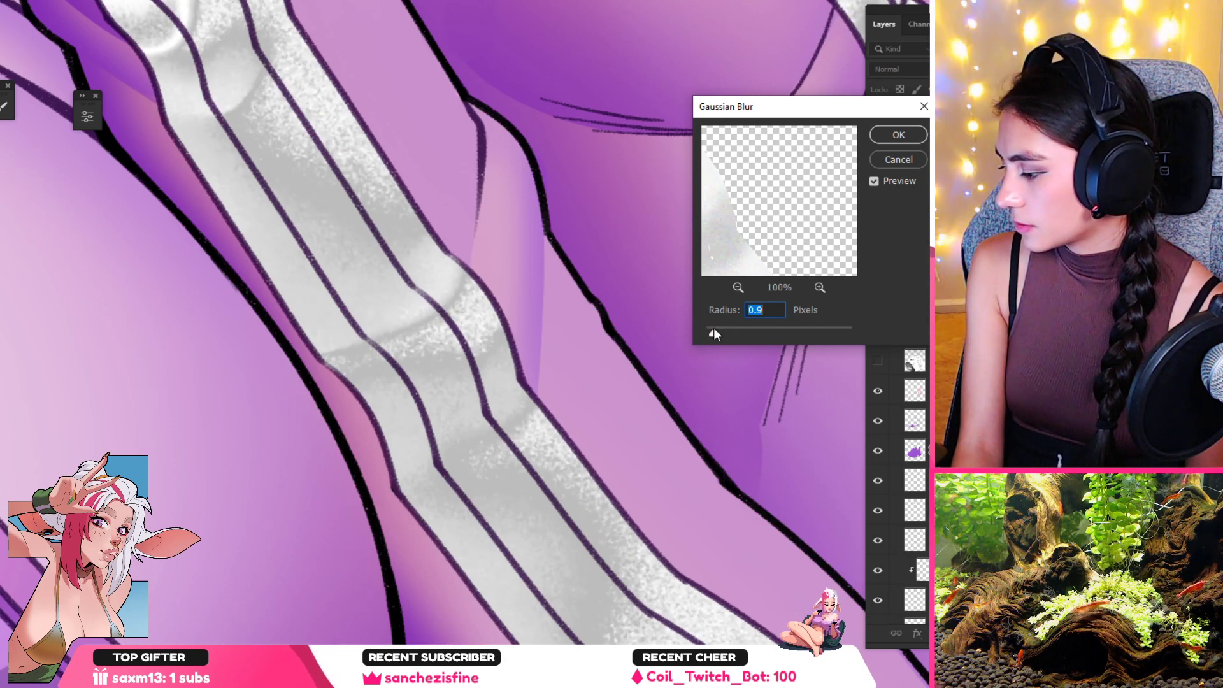
{"action": "left_click_drag", "start_coordinate": [713, 329], "coordinate": [717, 331]}
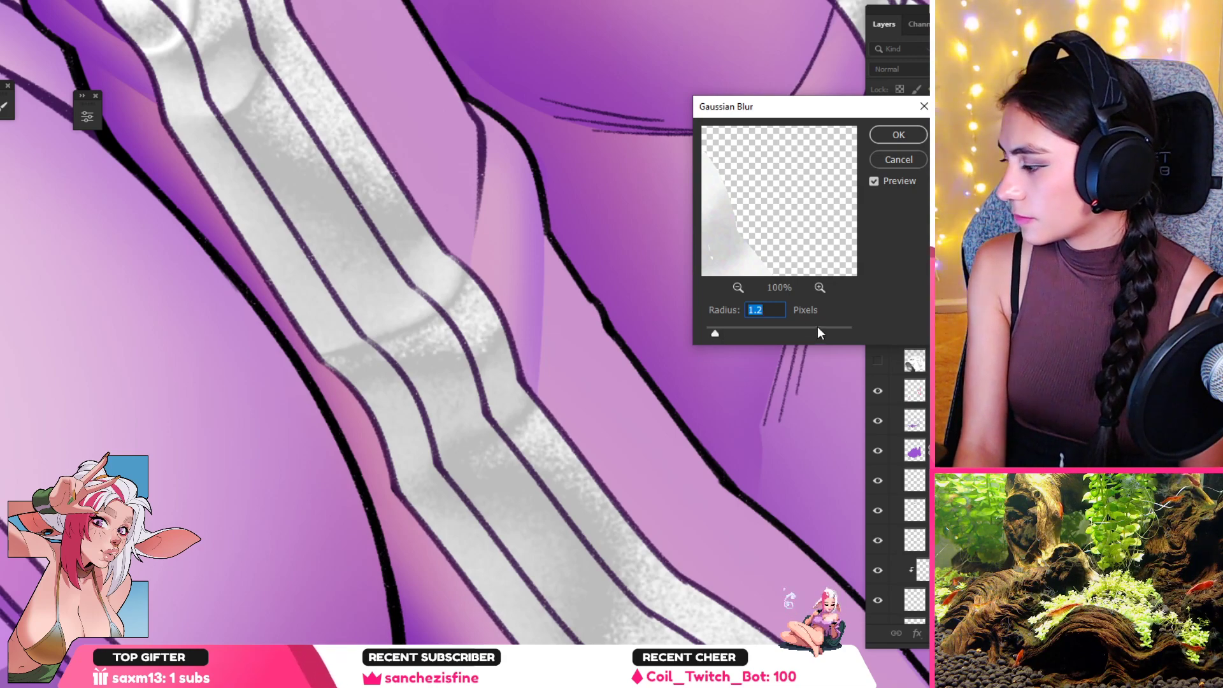
{"action": "key", "text": "Return"}
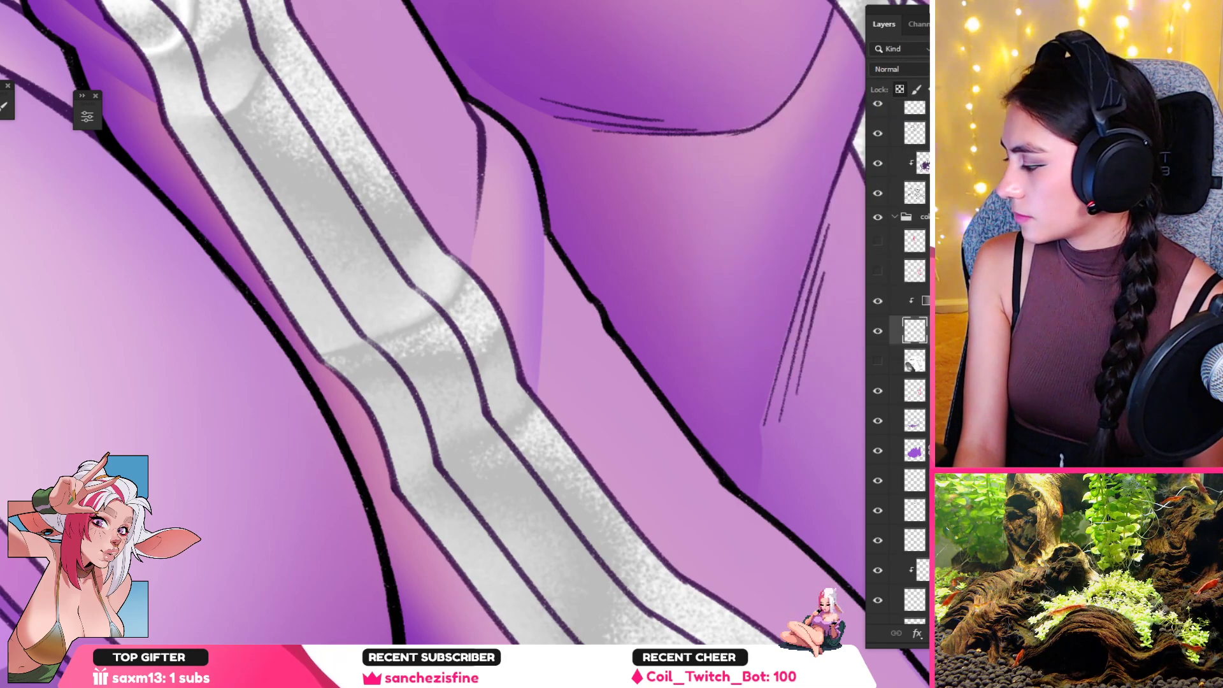
Step: Show the coloured Multiply layer over the stripes and check the whole illustration
{"action": "left_click_drag", "start_coordinate": [707, 371], "coordinate": [671, 414]}
{"action": "left_click", "coordinate": [652, 417], "text": "alt"}
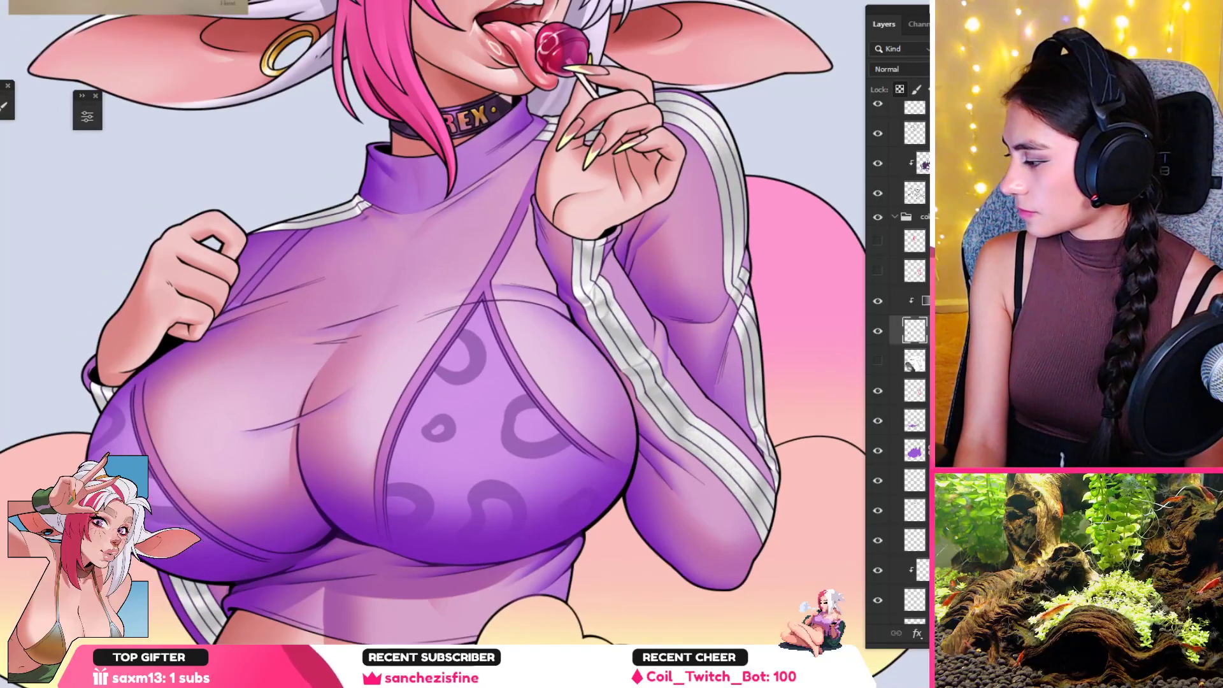
{"action": "left_click", "coordinate": [879, 273]}
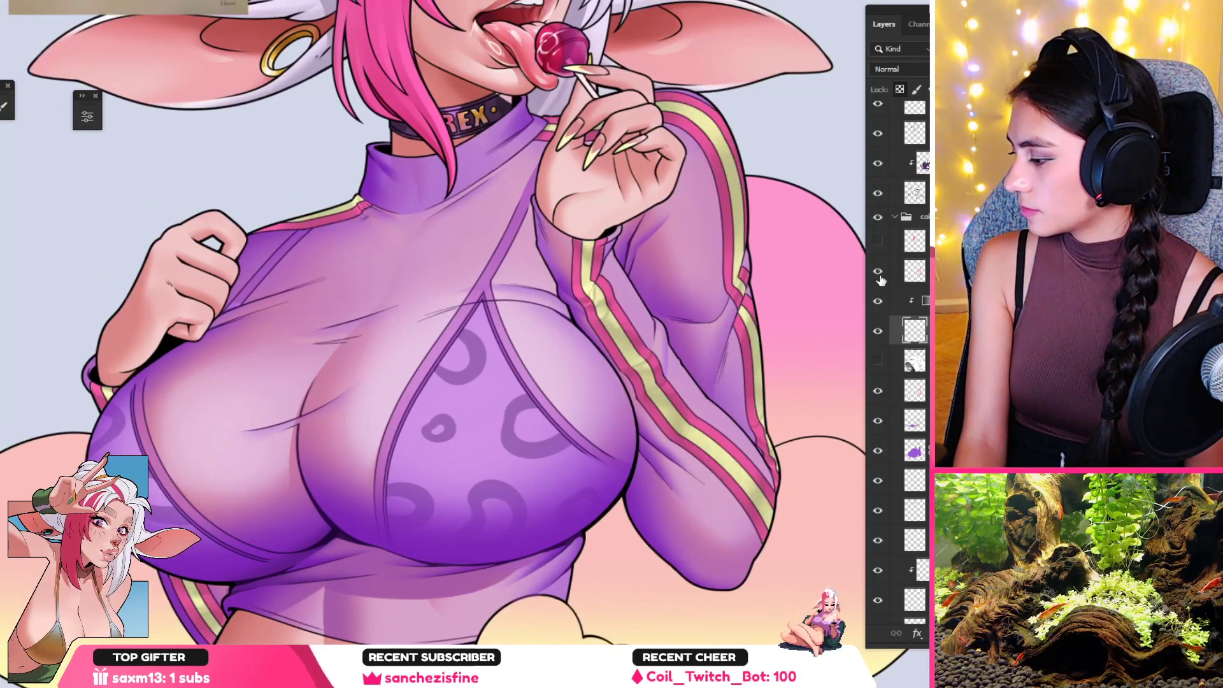
{"action": "left_click", "coordinate": [732, 321], "text": "alt"}
{"action": "left_click", "coordinate": [731, 321], "text": "alt"}
{"action": "left_click_drag", "start_coordinate": [738, 423], "coordinate": [584, 404]}
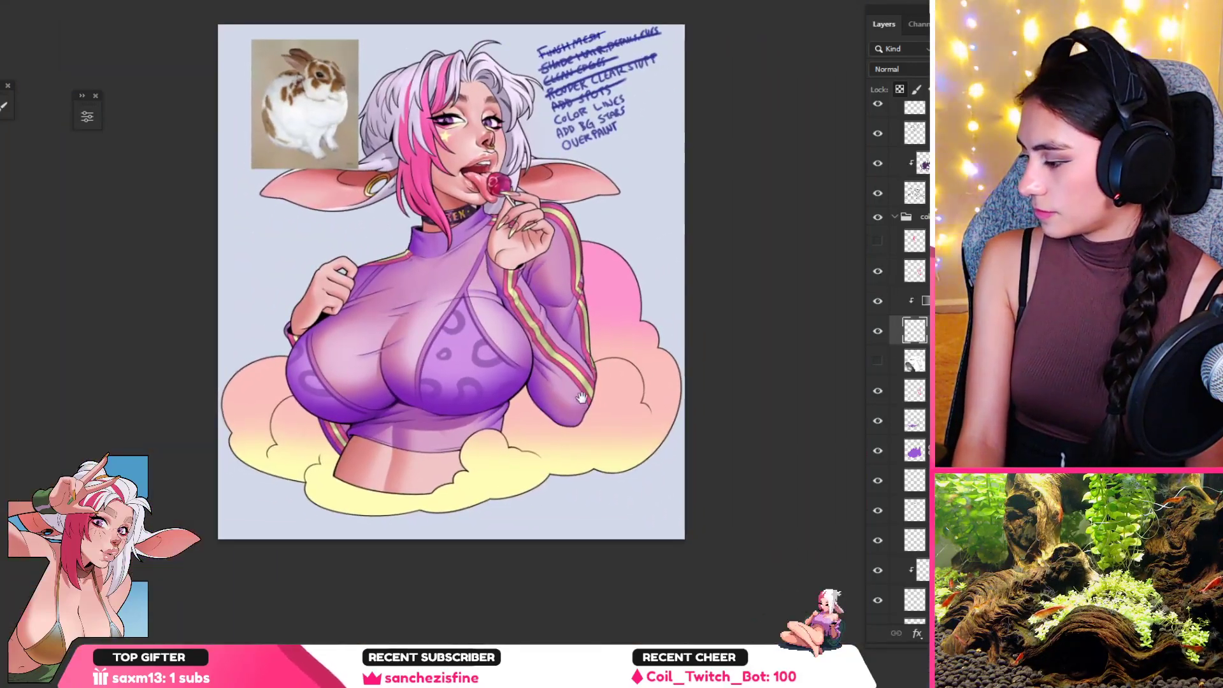
{"action": "left_click_drag", "start_coordinate": [523, 355], "coordinate": [561, 386]}
{"action": "scroll", "coordinate": [560, 364], "scroll_direction": "up", "scroll_amount": 1}
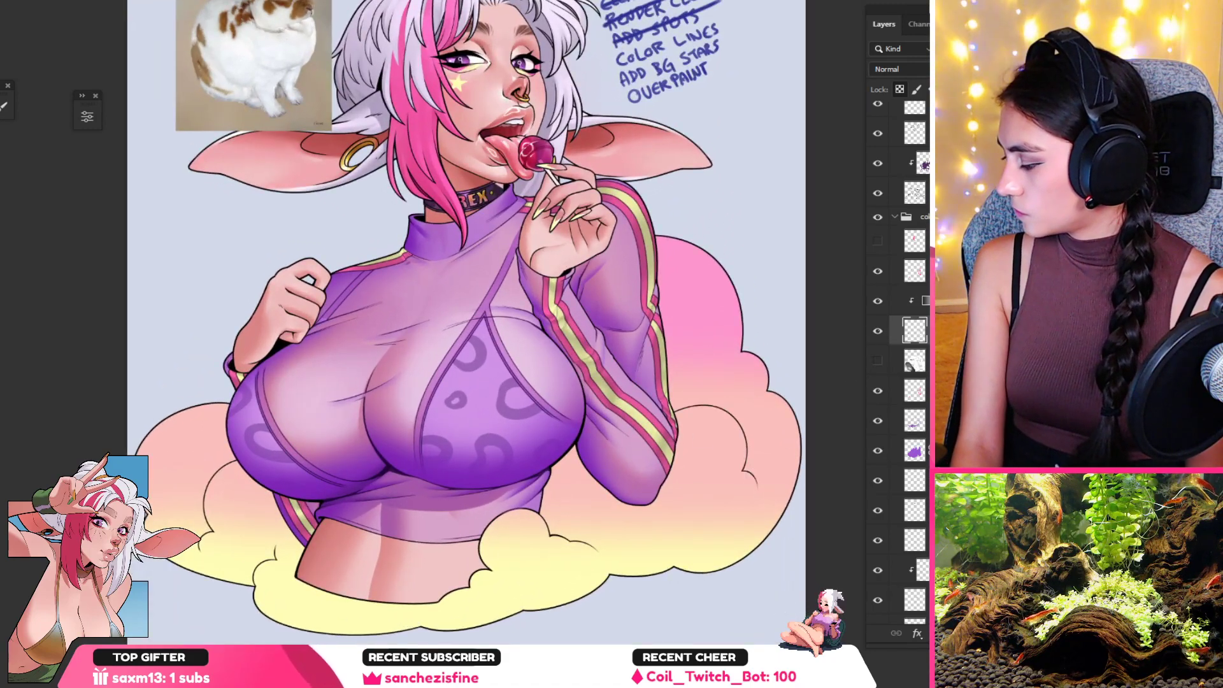
Step: Hide the gray stripe shading beneath the stripe colour layer and set the colour layer's blend mode to Dissolve
{"action": "left_click", "coordinate": [915, 271]}
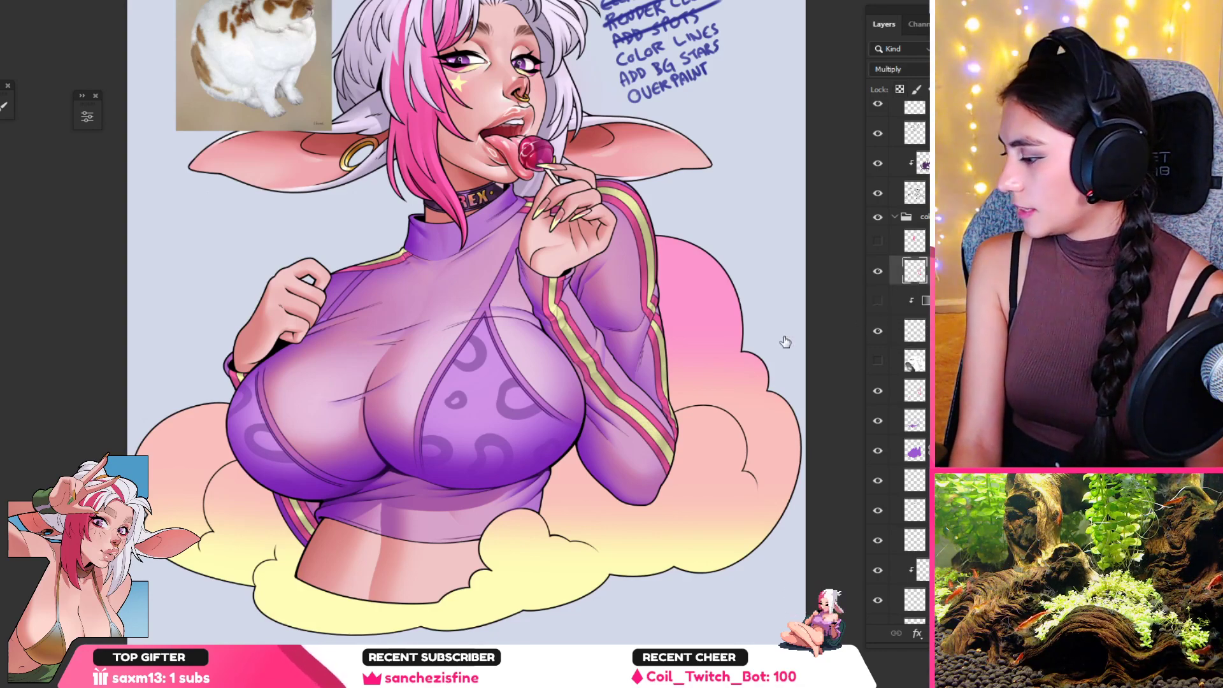
{"action": "left_click", "coordinate": [878, 309]}
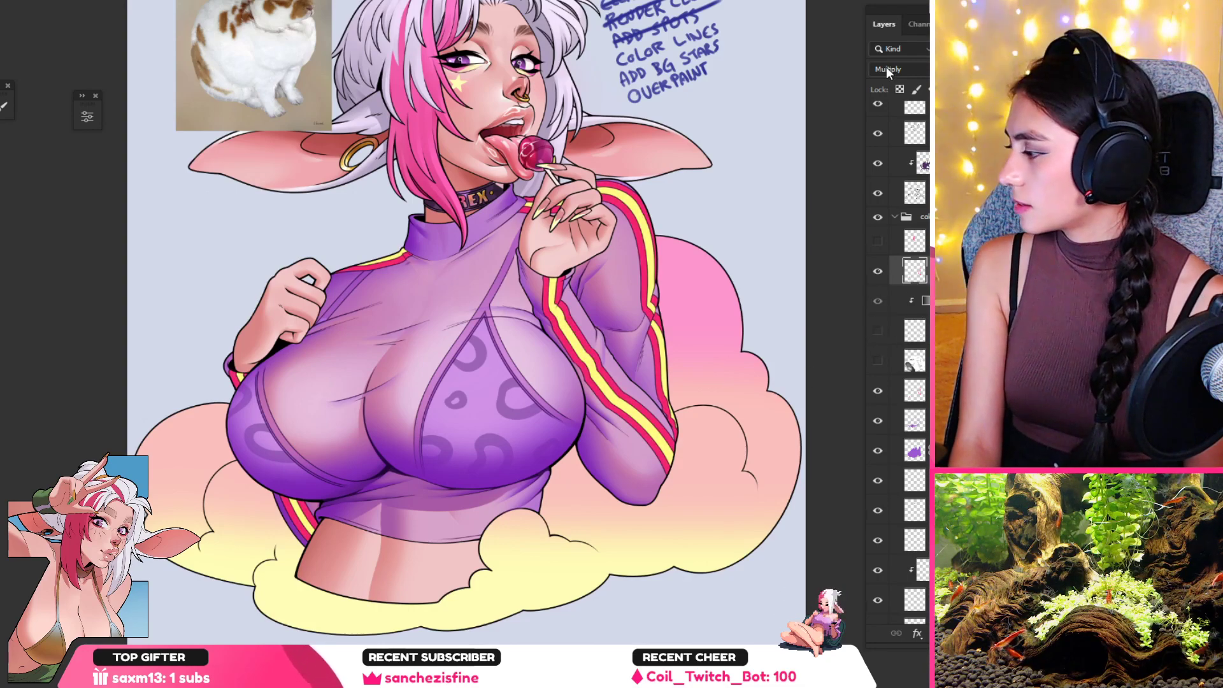
{"action": "left_click", "coordinate": [889, 70]}
{"action": "left_click", "coordinate": [896, 107]}
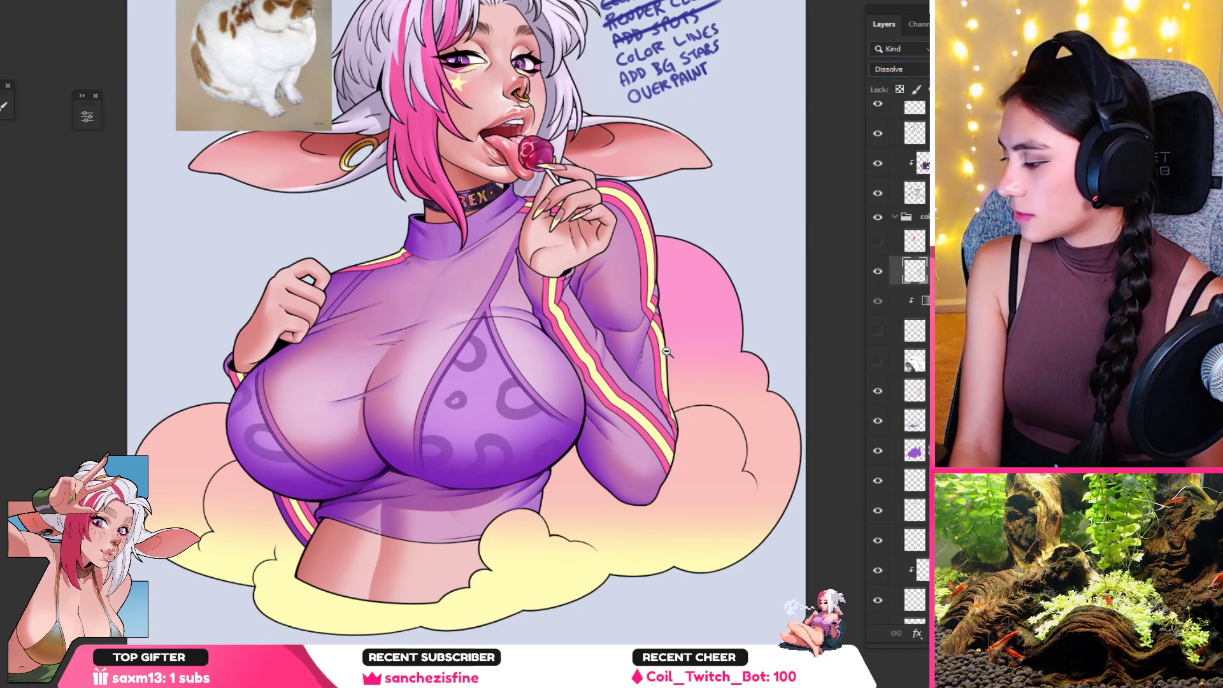
{"action": "left_click_drag", "start_coordinate": [667, 353], "coordinate": [453, 385]}
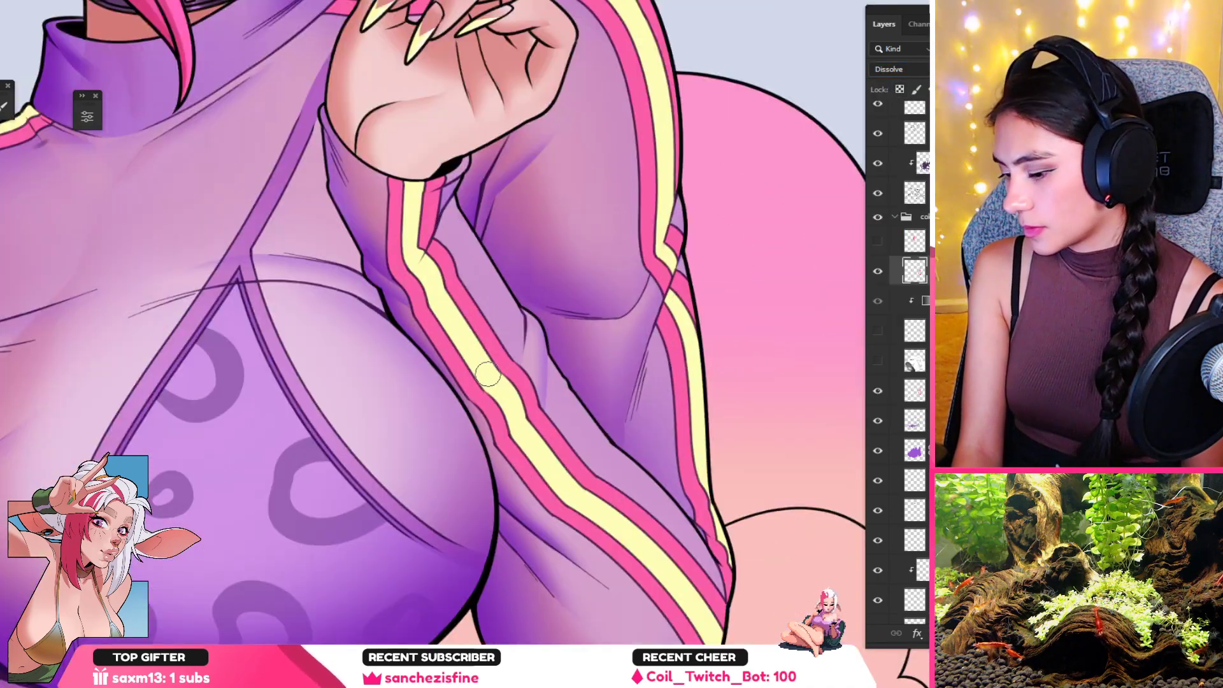
Step: Add a new layer, hide the line art and select the yellow centre stripes along the raised arm's sleeve
{"action": "key", "text": "ctrl+shift+alt+n"}
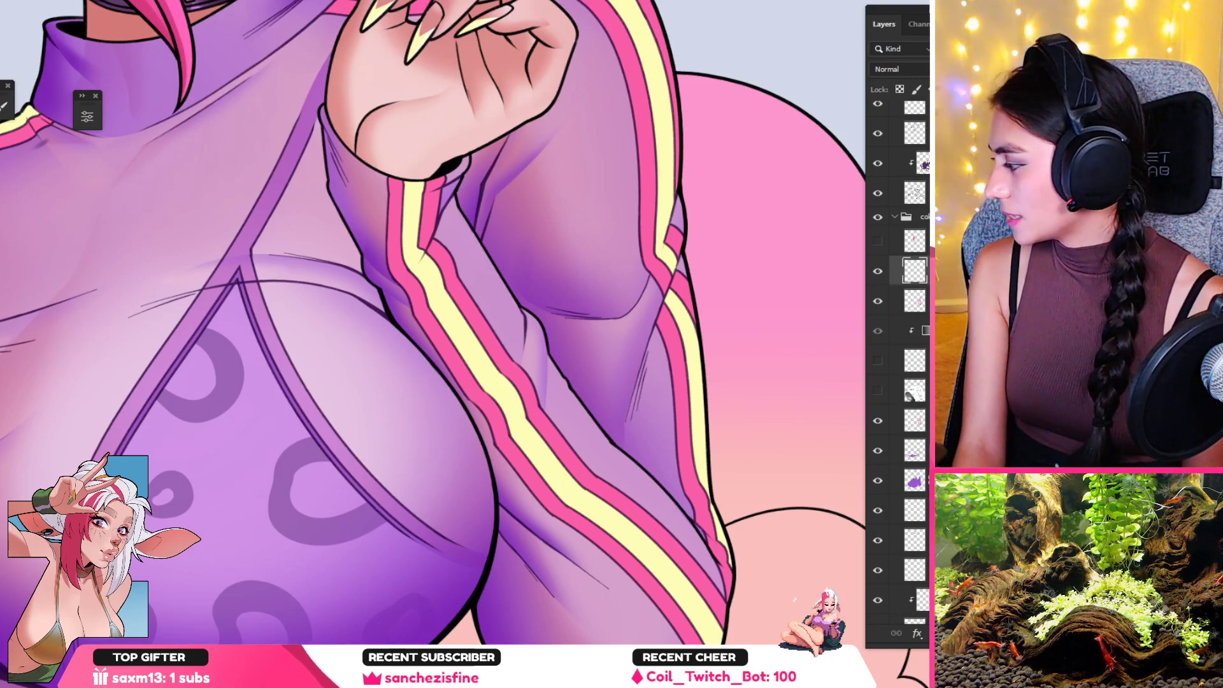
{"action": "left_click", "coordinate": [451, 318]}
{"action": "key", "text": "ctrl+z"}
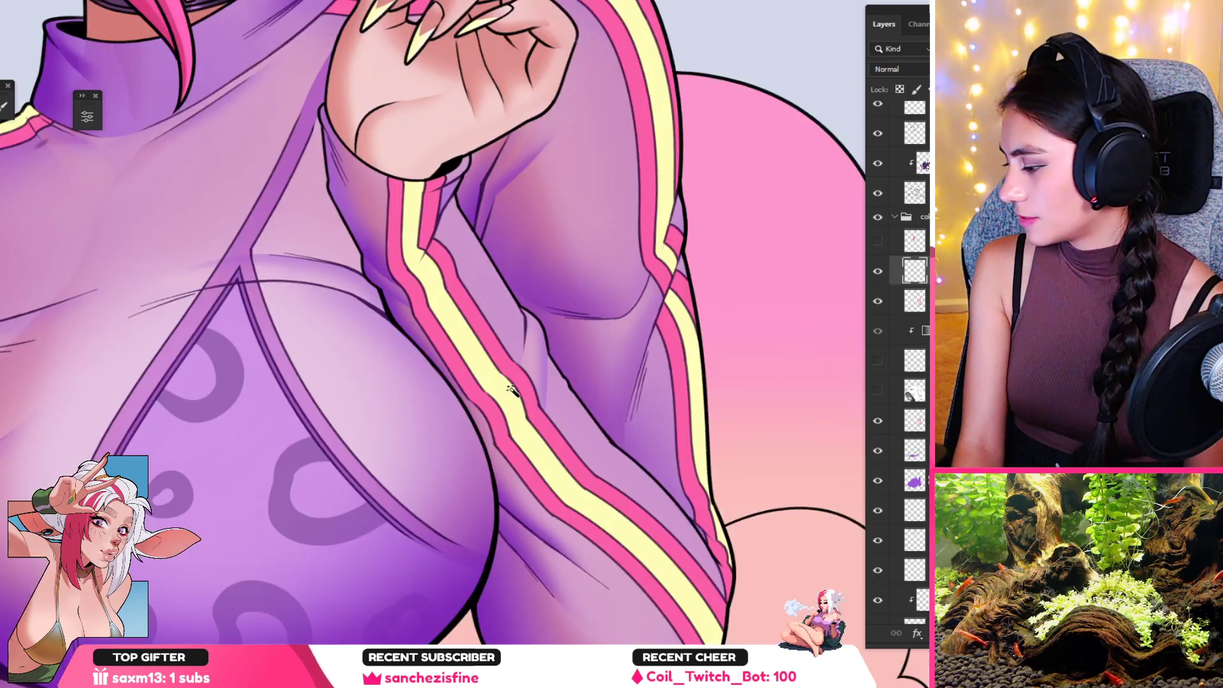
{"action": "scroll", "coordinate": [879, 201], "scroll_direction": "up", "scroll_amount": 3}
{"action": "left_click", "coordinate": [878, 195]}
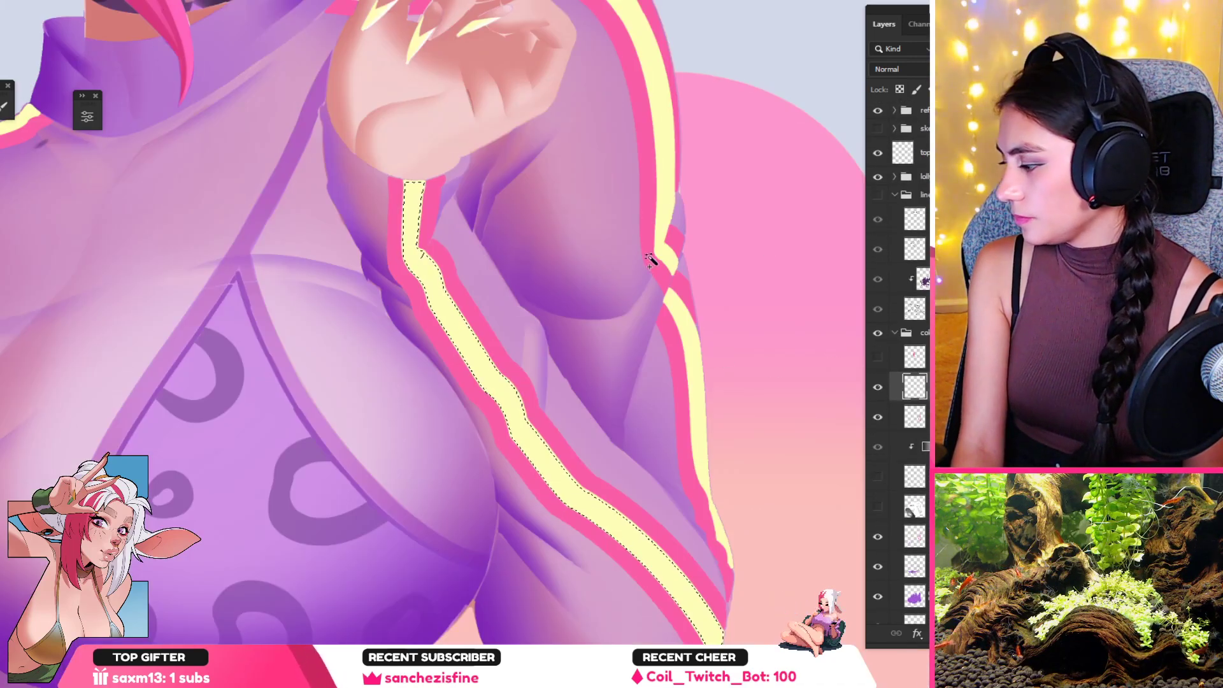
{"action": "key", "text": "ctrl+z"}
{"action": "left_click", "coordinate": [665, 223], "text": "shift"}
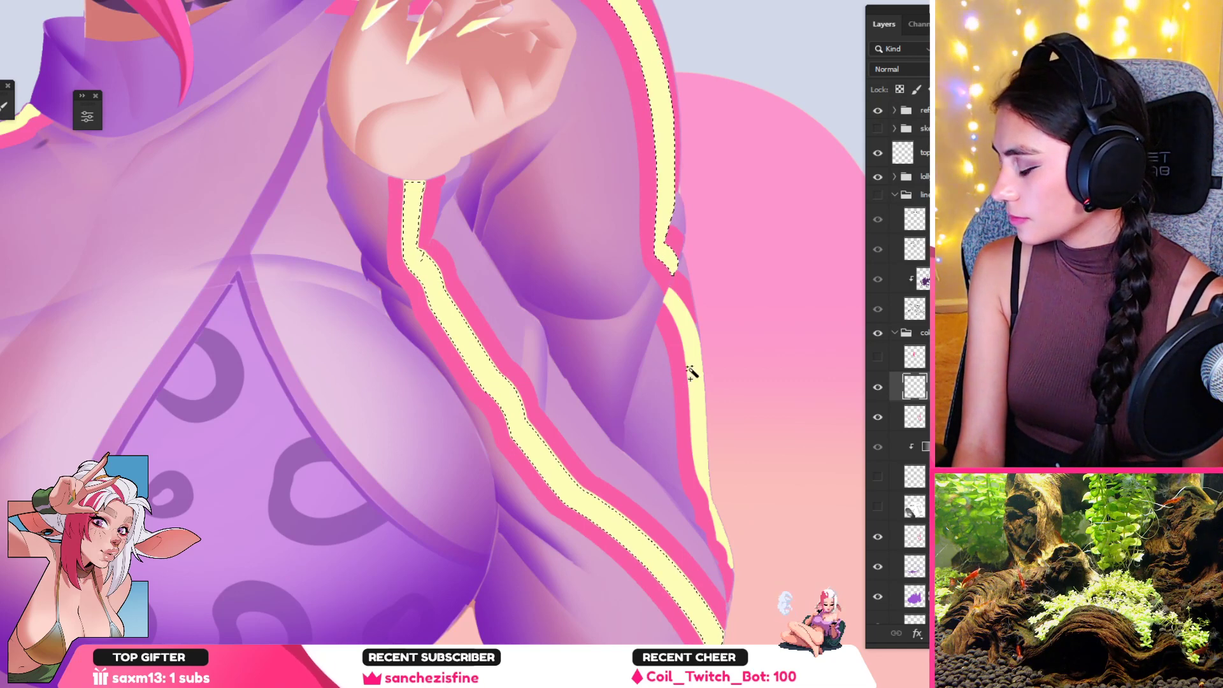
{"action": "left_click", "coordinate": [696, 355], "text": "shift"}
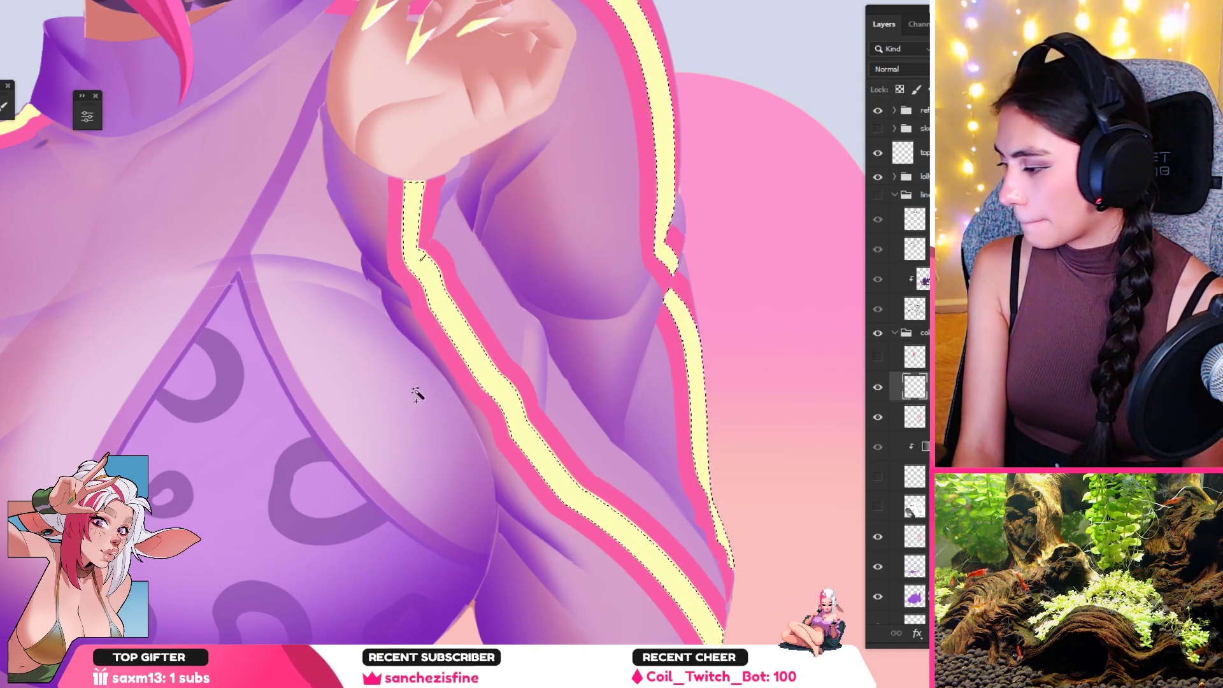
Step: Add the yellow centre stripes at the other shoulder, cuff and waist to the selection and expand it by 1 pixel
{"action": "scroll", "coordinate": [367, 284], "scroll_direction": "down", "scroll_amount": 5}
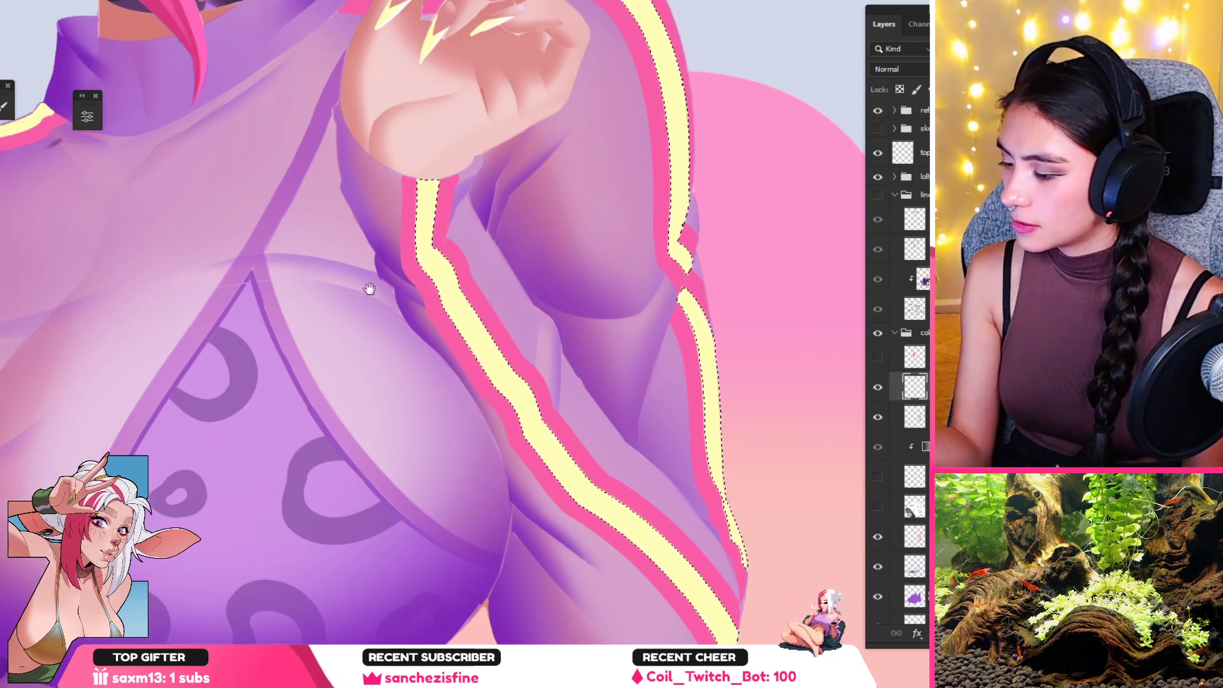
{"action": "scroll", "coordinate": [540, 214], "scroll_direction": "up", "scroll_amount": 6}
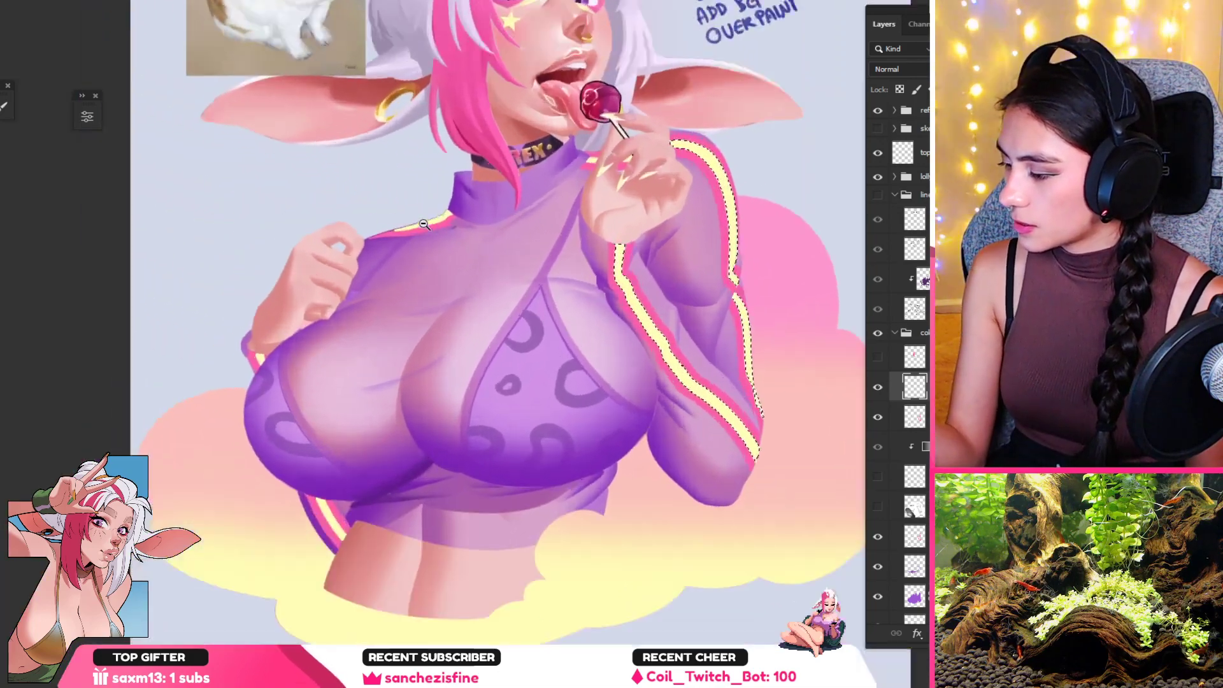
{"action": "scroll", "coordinate": [493, 270], "scroll_direction": "down", "scroll_amount": 3}
{"action": "scroll", "coordinate": [450, 358], "scroll_direction": "up", "scroll_amount": 2}
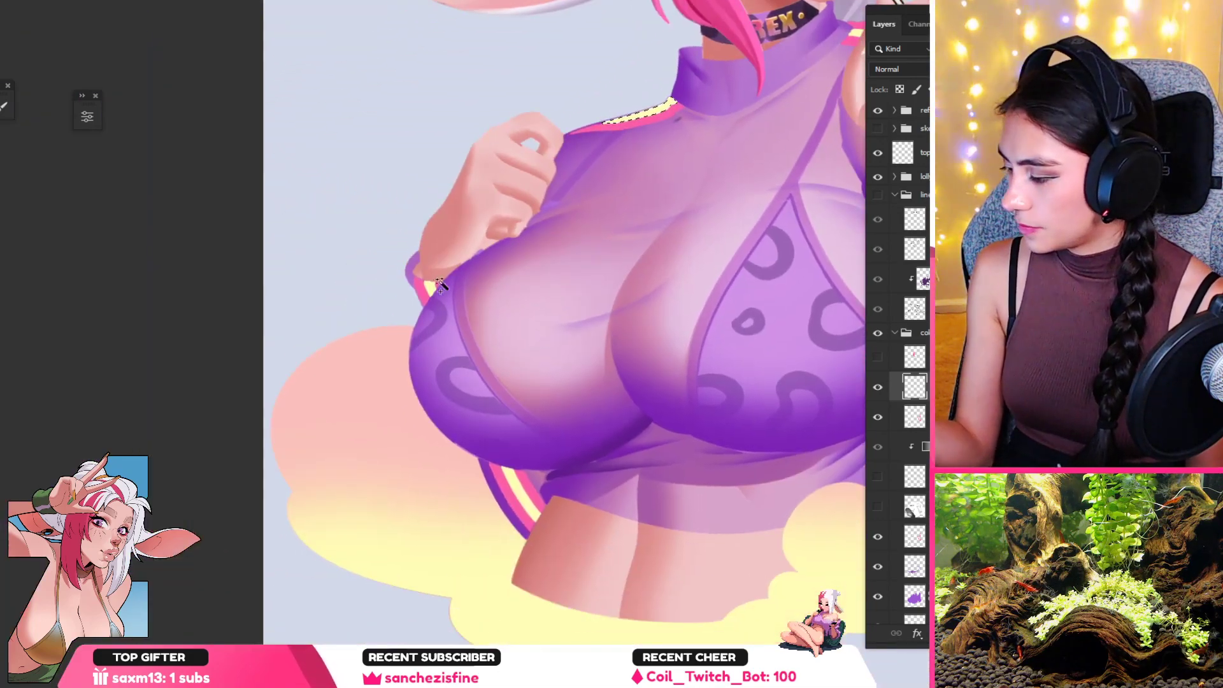
{"action": "left_click_drag", "start_coordinate": [531, 491], "coordinate": [480, 368]}
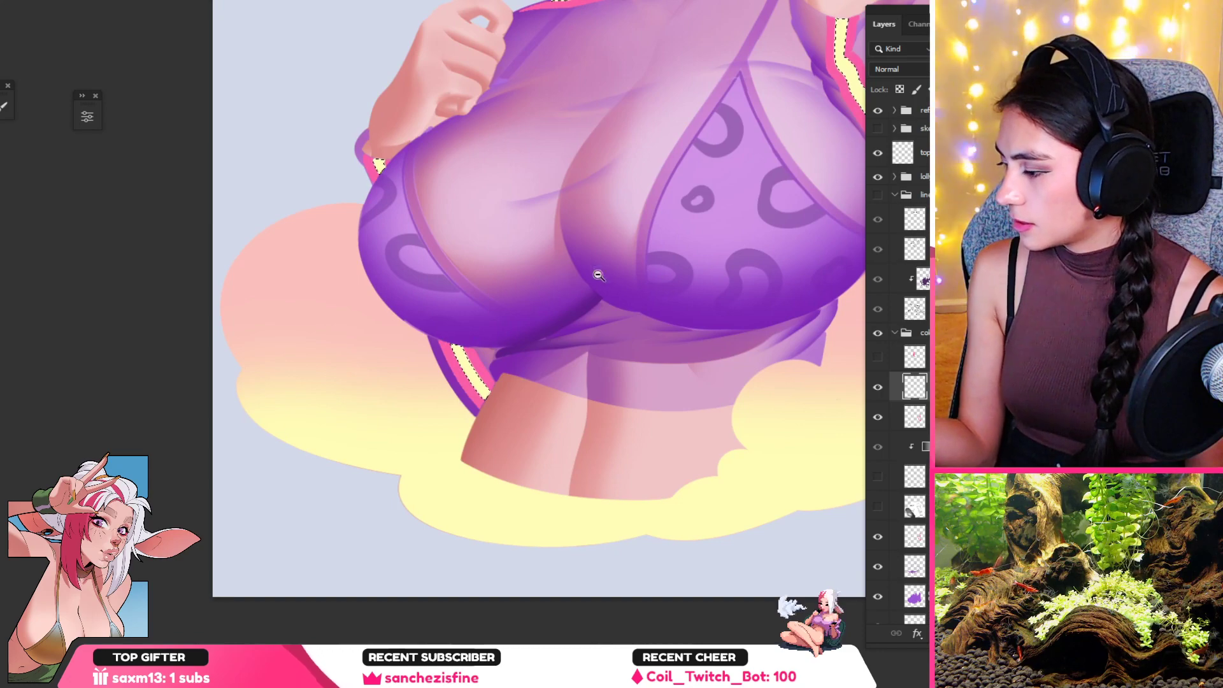
{"action": "key", "text": "alt+s"}
{"action": "type", "text": "me"}
{"action": "type", "text": "1"}
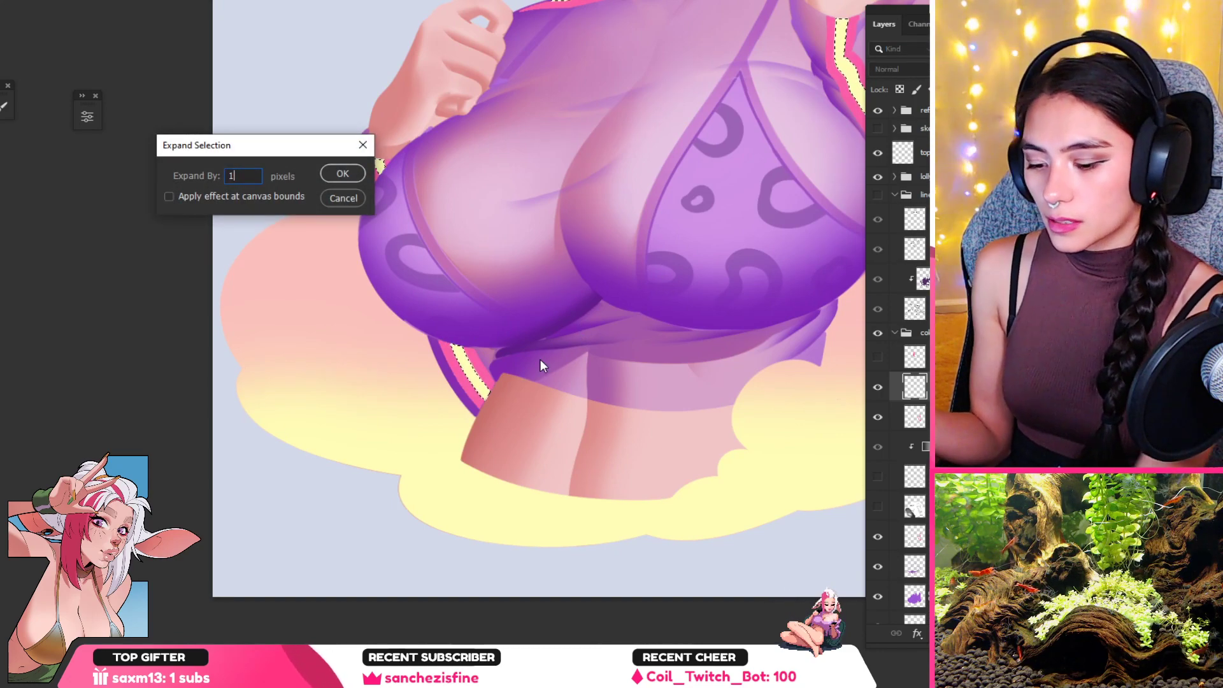
{"action": "key", "text": "Return"}
Step: Fill the selected centre stripes with white and clear the selection
{"action": "mouse_move", "coordinate": [478, 371]}
{"action": "left_mouse_down"}
{"action": "mouse_move", "coordinate": [512, 358]}
{"action": "mouse_move", "coordinate": [491, 373]}
{"action": "left_mouse_up"}
{"action": "scroll", "coordinate": [490, 372], "scroll_direction": "down", "scroll_amount": 2}
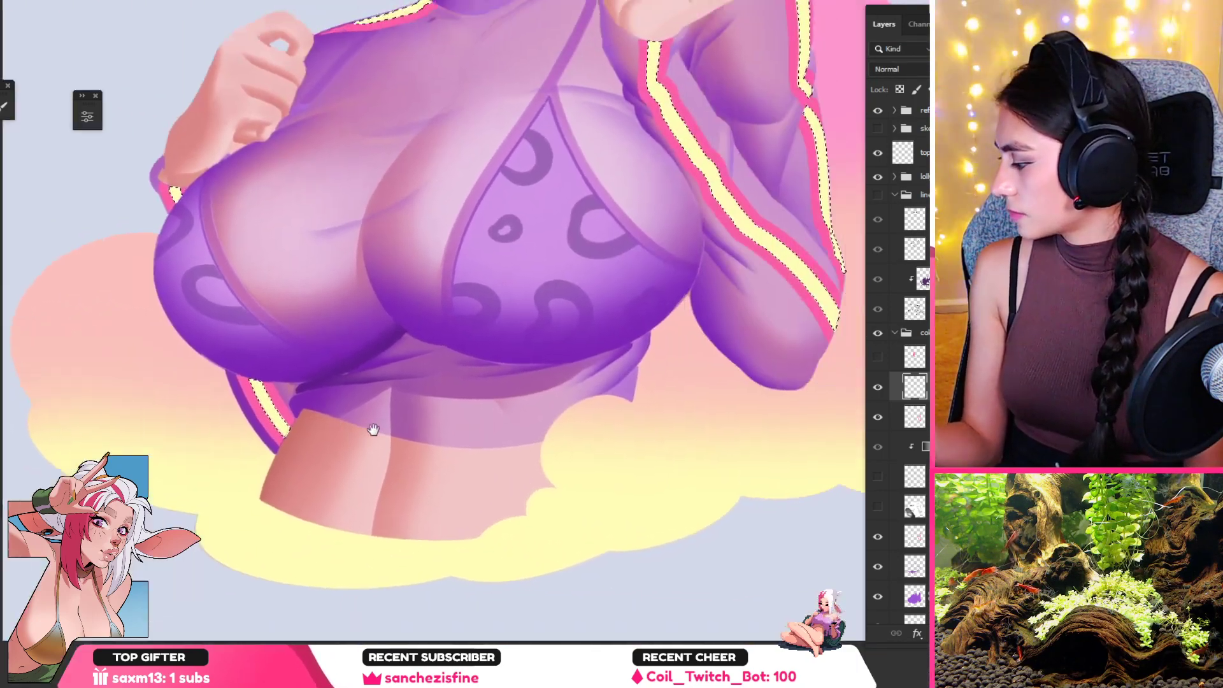
{"action": "scroll", "coordinate": [350, 428], "scroll_direction": "up", "scroll_amount": 1}
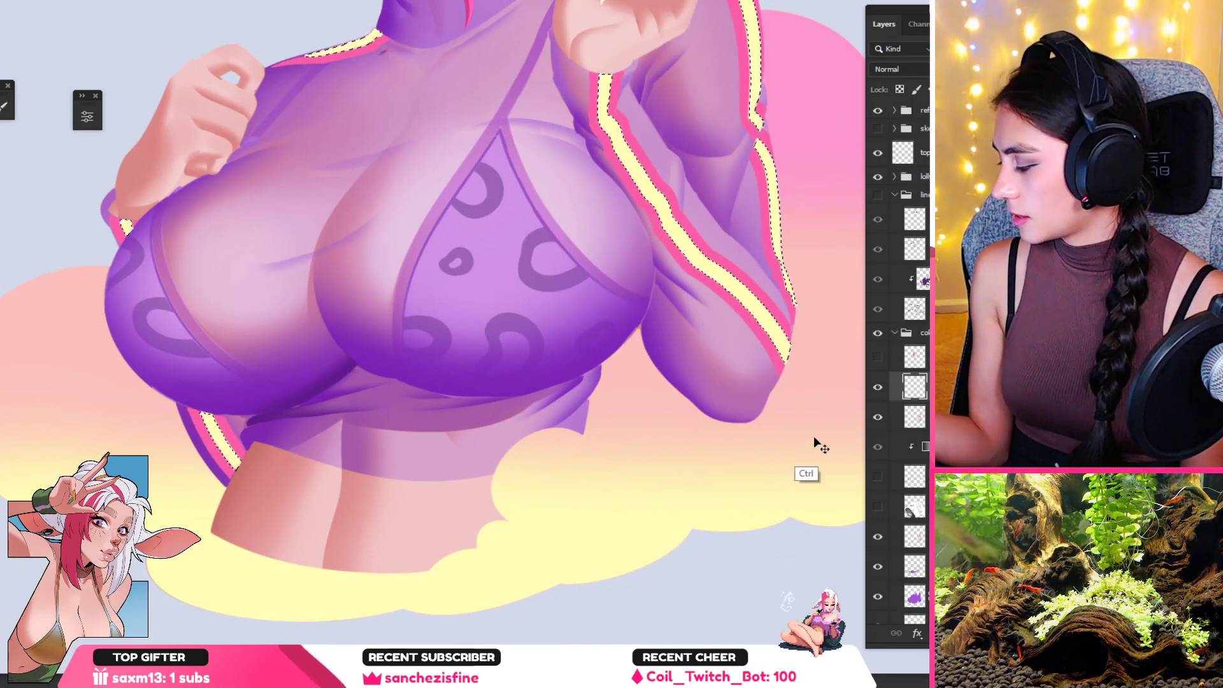
{"action": "key", "text": "ctrl+u"}
{"action": "key", "text": "Return"}
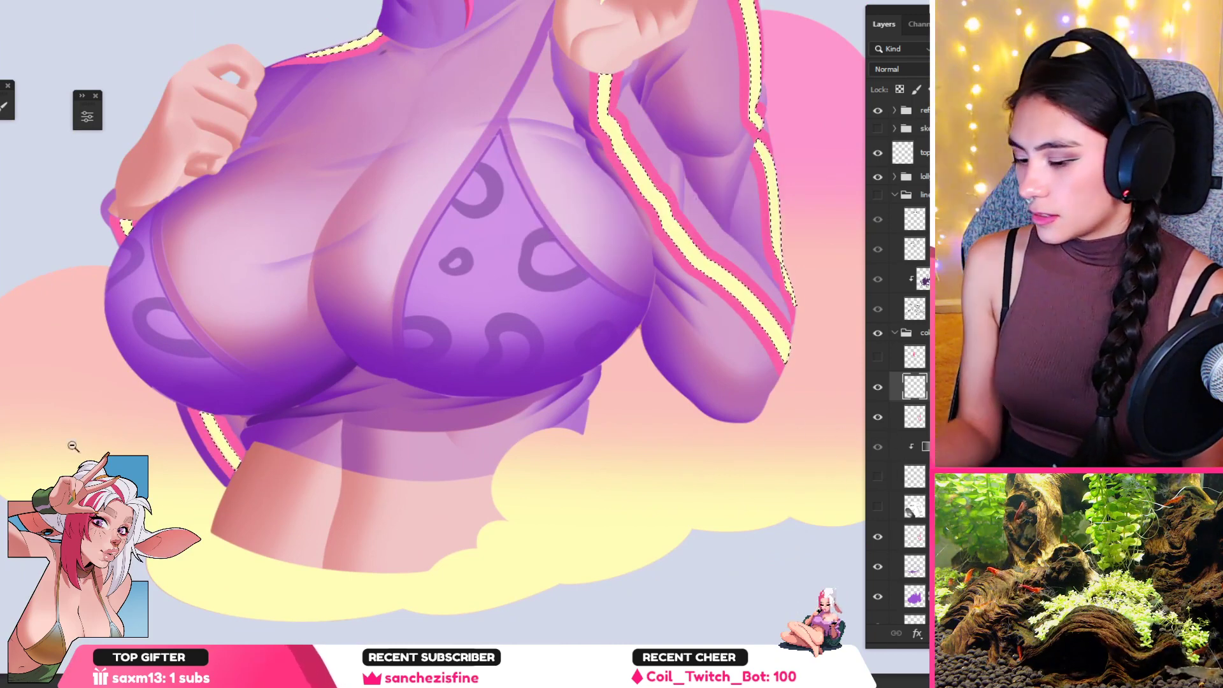
{"action": "key", "text": "ctrl+BackSpace"}
{"action": "key", "text": "ctrl+d"}
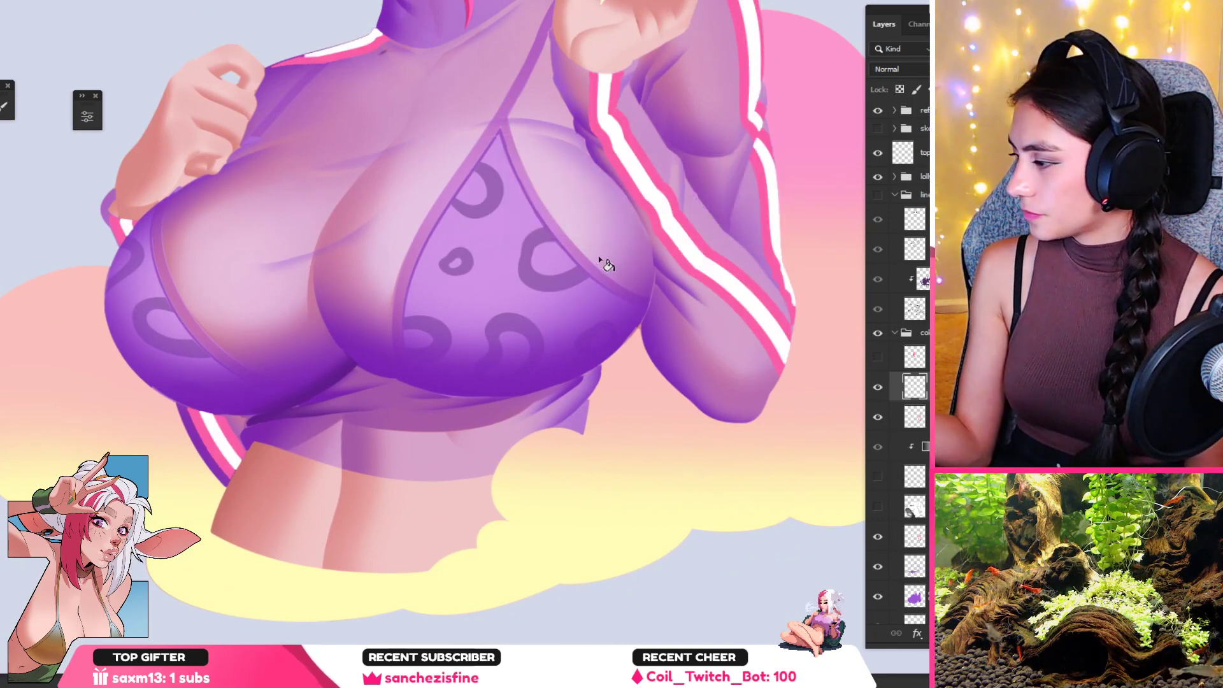
{"action": "left_click", "coordinate": [586, 383]}
{"action": "key", "text": "ctrl+z"}
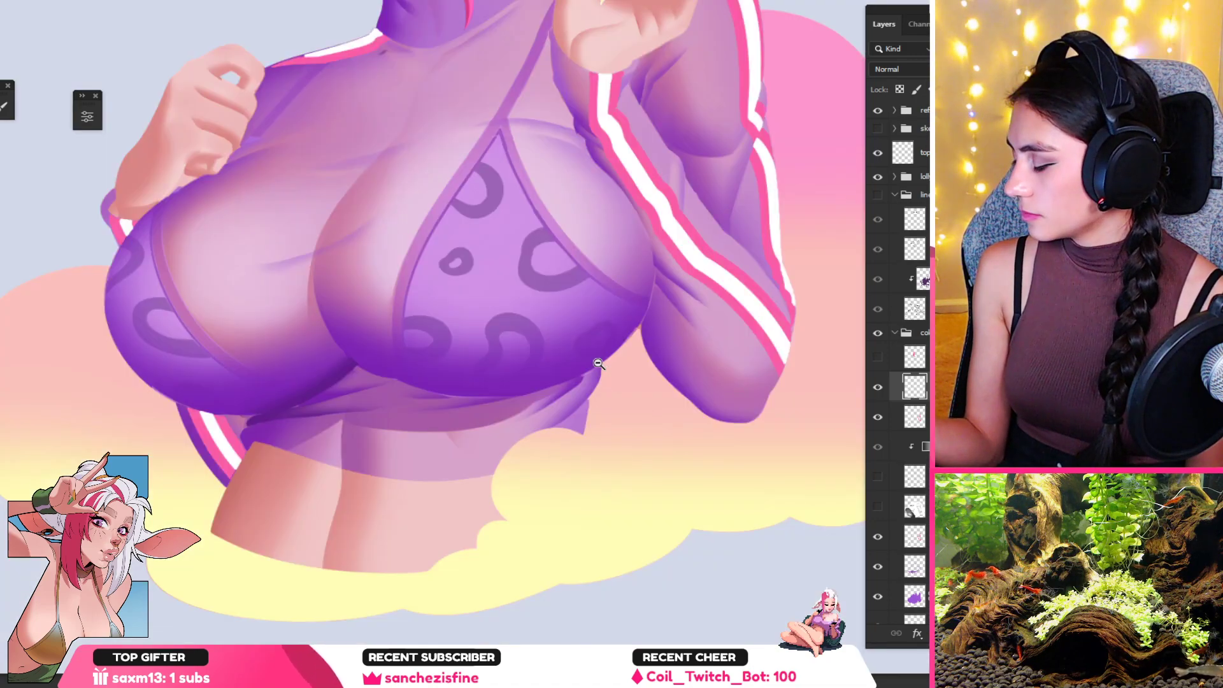
Step: Select the remaining yellow stripe pieces between the collar and the raised hand, expand the selection and fill them with white
{"action": "left_click_drag", "start_coordinate": [567, 368], "coordinate": [559, 366]}
{"action": "left_click", "coordinate": [559, 367], "text": "alt"}
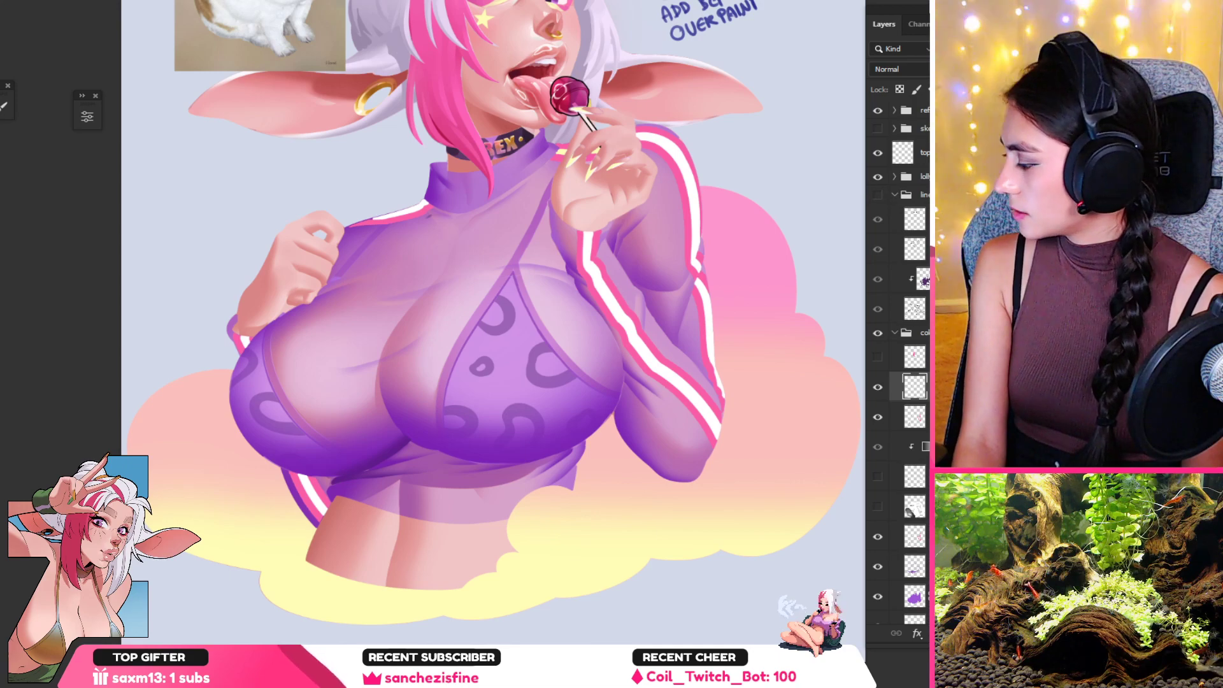
{"action": "left_click", "coordinate": [594, 174]}
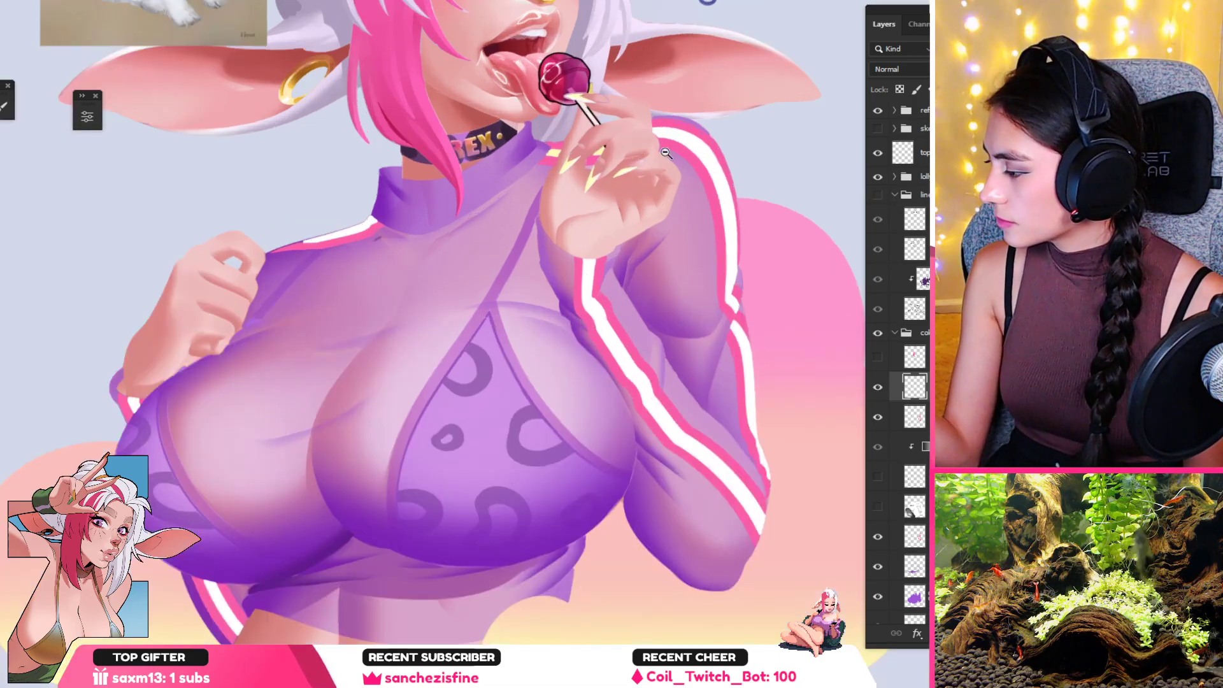
{"action": "left_click", "coordinate": [624, 157]}
{"action": "left_click", "coordinate": [492, 161], "text": "shift"}
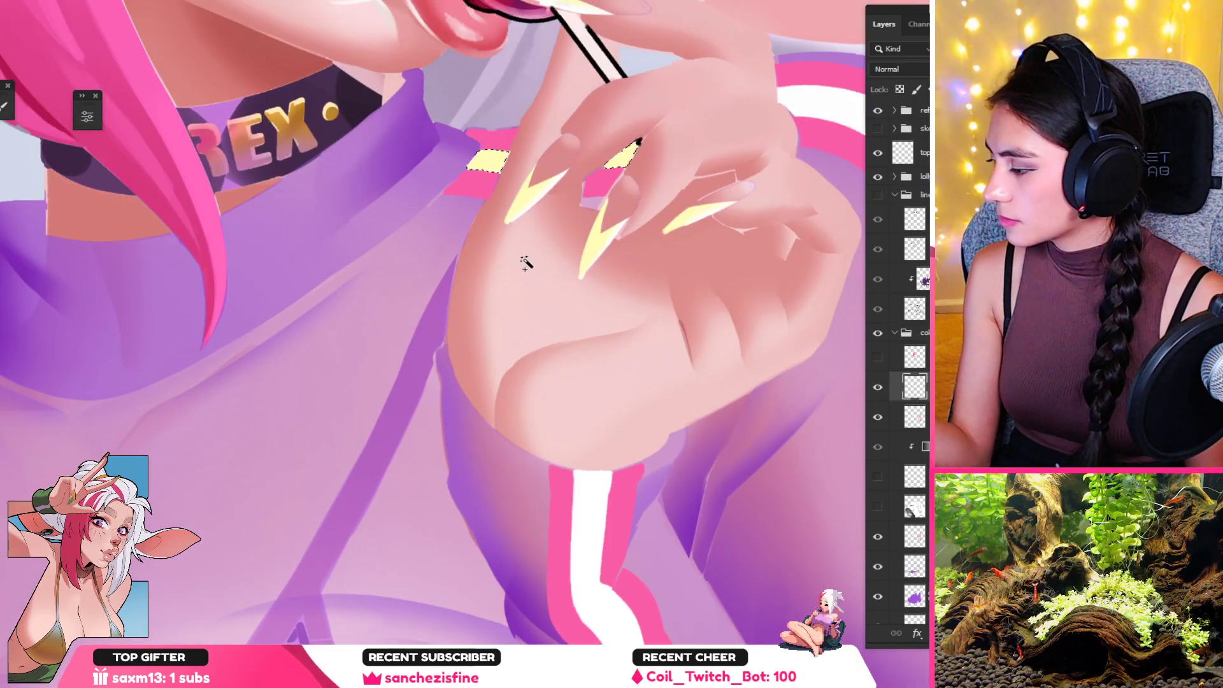
{"action": "key", "text": "alt+s"}
{"action": "key", "text": "m"}
{"action": "key", "text": "e"}
{"action": "key", "text": "Return"}
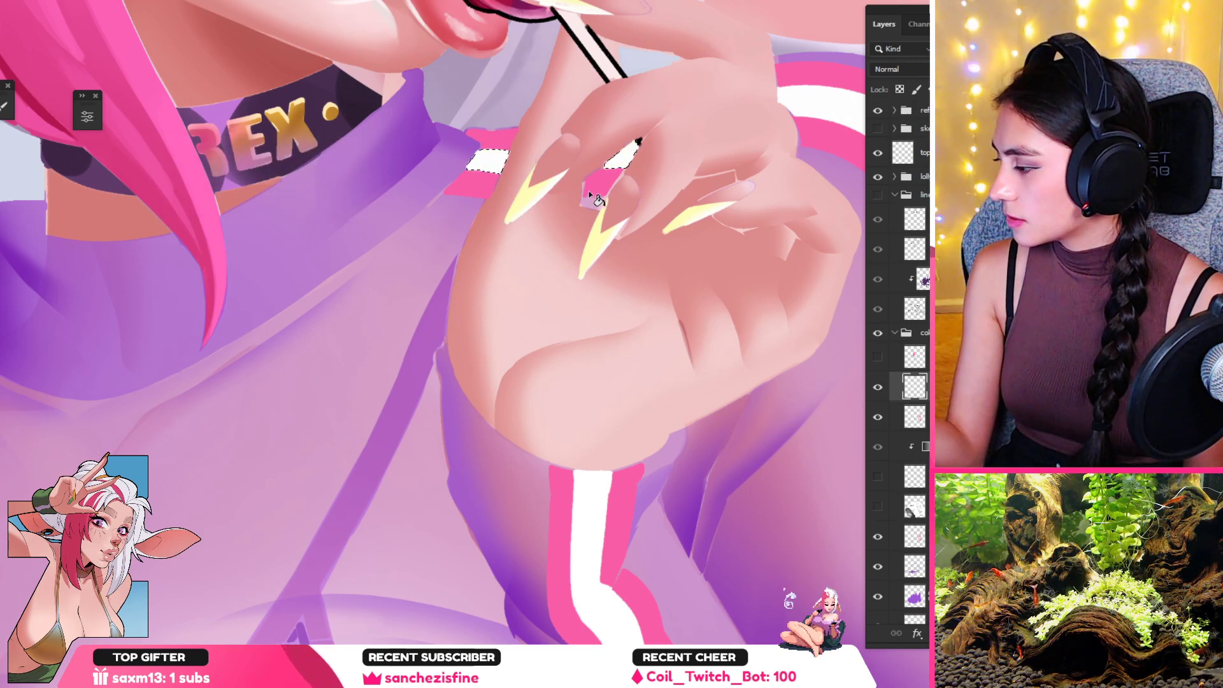
{"action": "key", "text": "ctrl+0"}
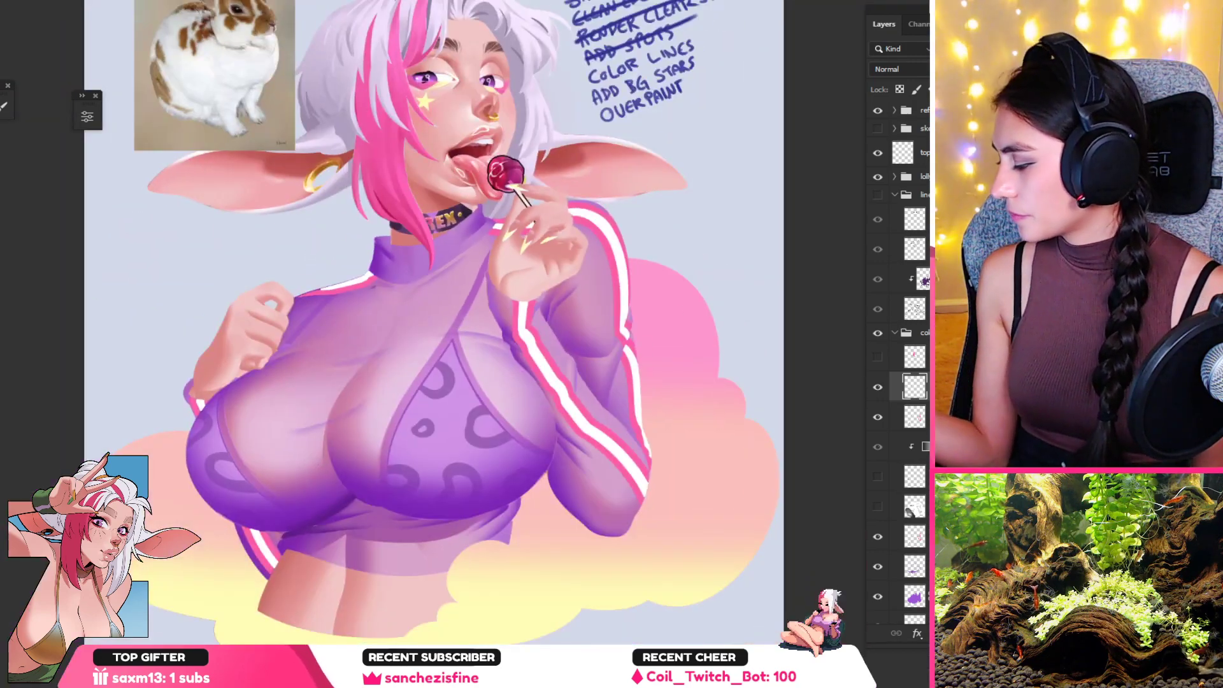
Step: Merge the white fill into the stripe colour layer, set it to Multiply and show the gray stripe shading beneath it
{"action": "key", "text": "ctrl+e"}
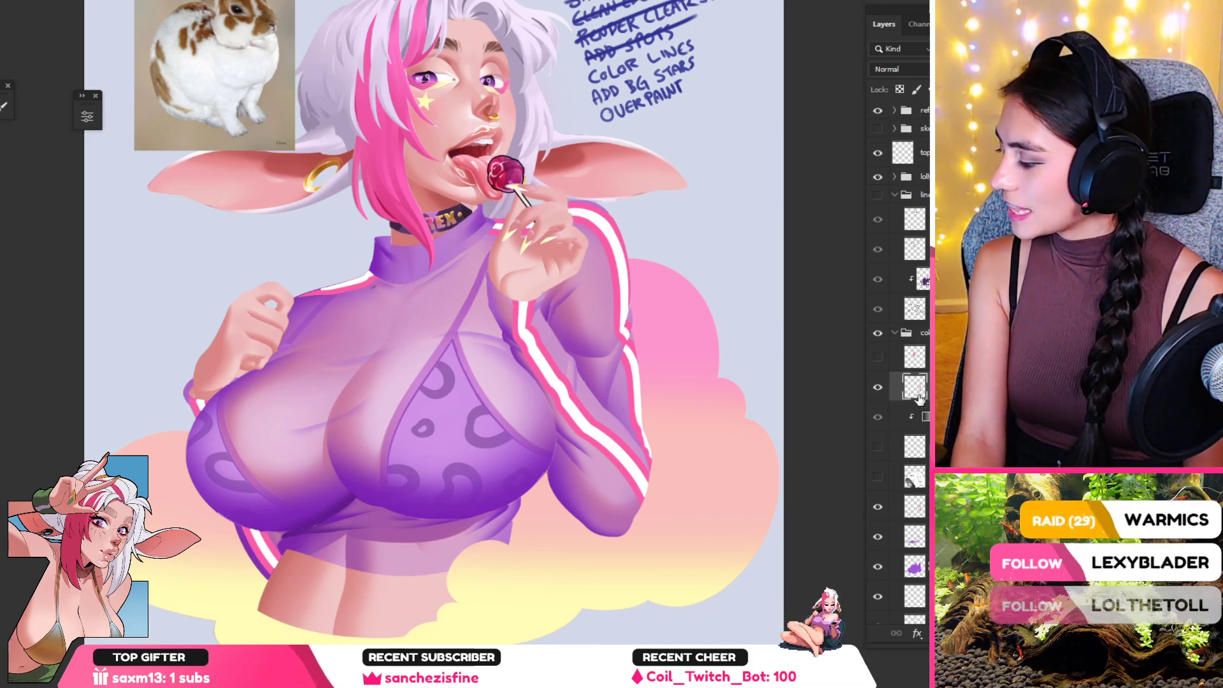
{"action": "left_click", "coordinate": [899, 68]}
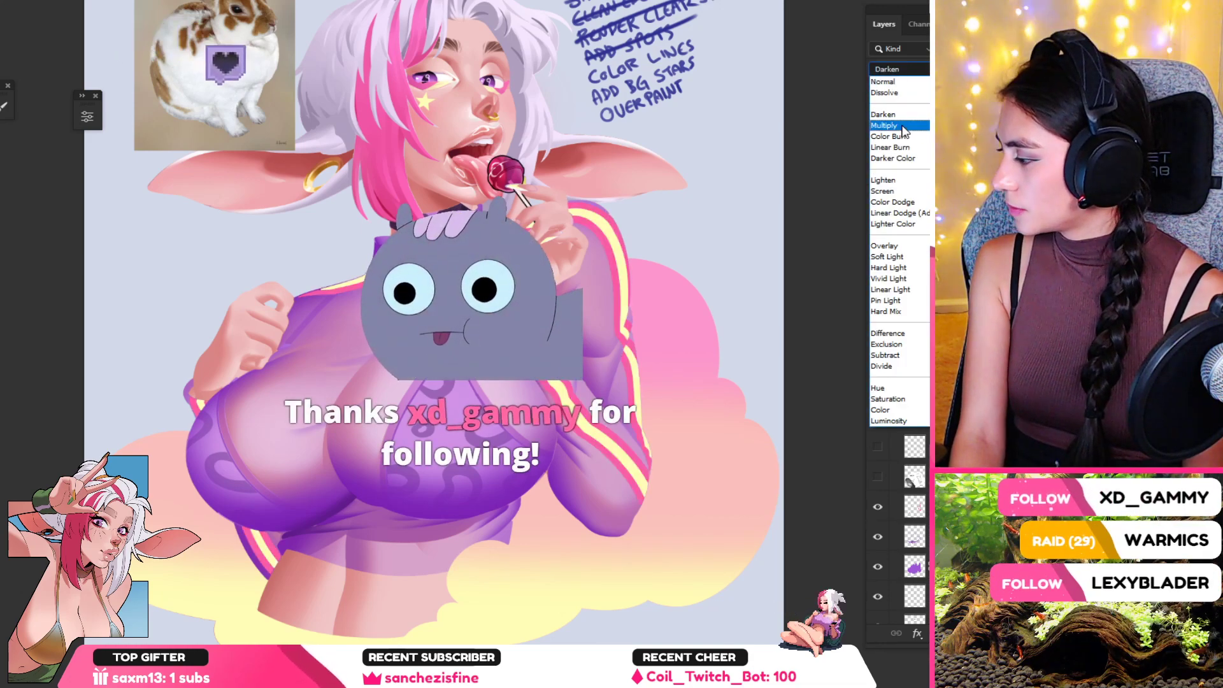
{"action": "left_click", "coordinate": [904, 126]}
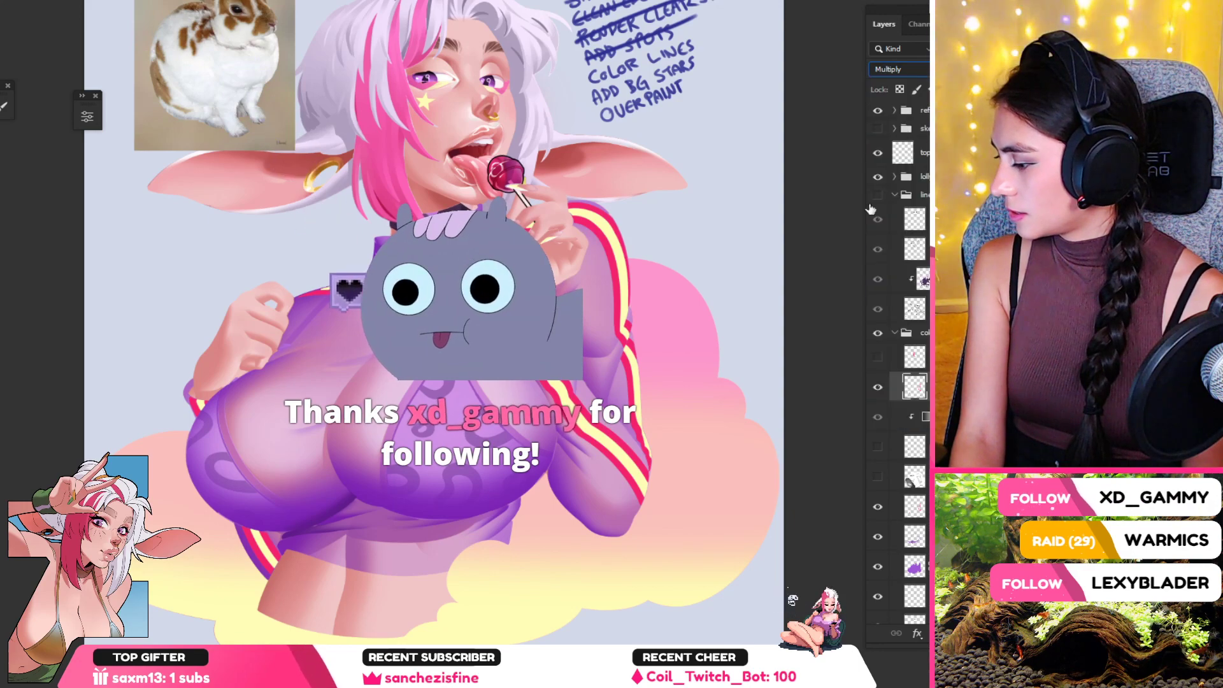
{"action": "left_click", "coordinate": [878, 446]}
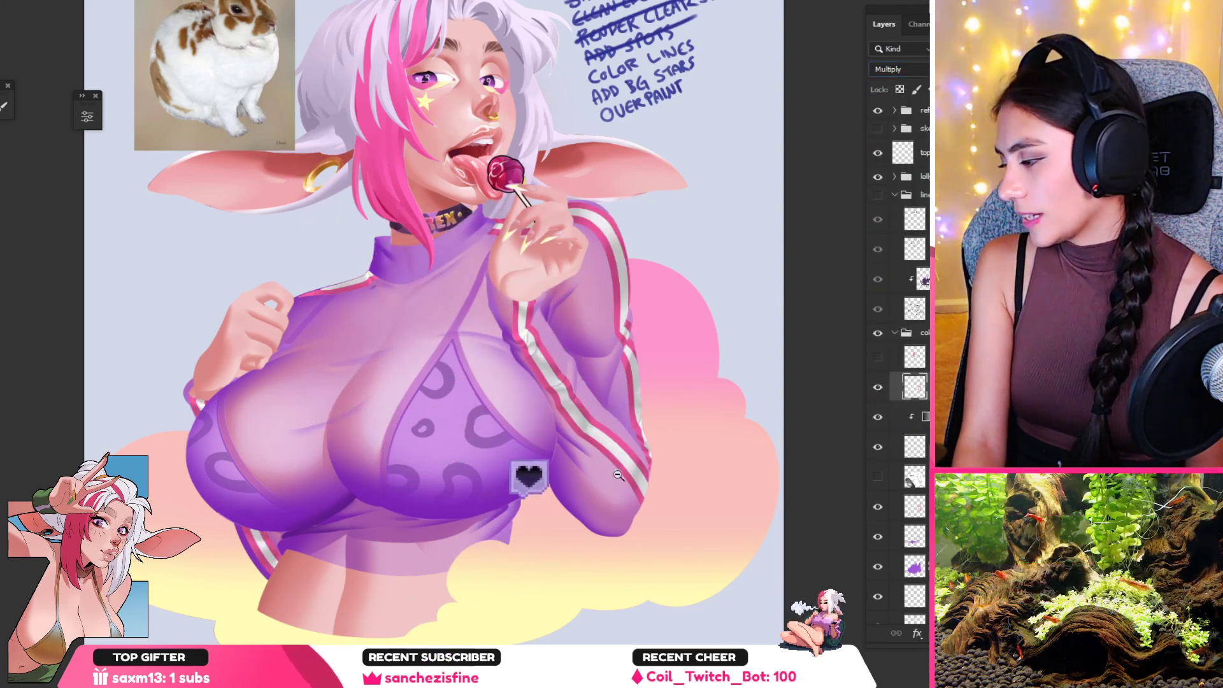
{"action": "left_click_drag", "start_coordinate": [609, 500], "coordinate": [598, 447]}
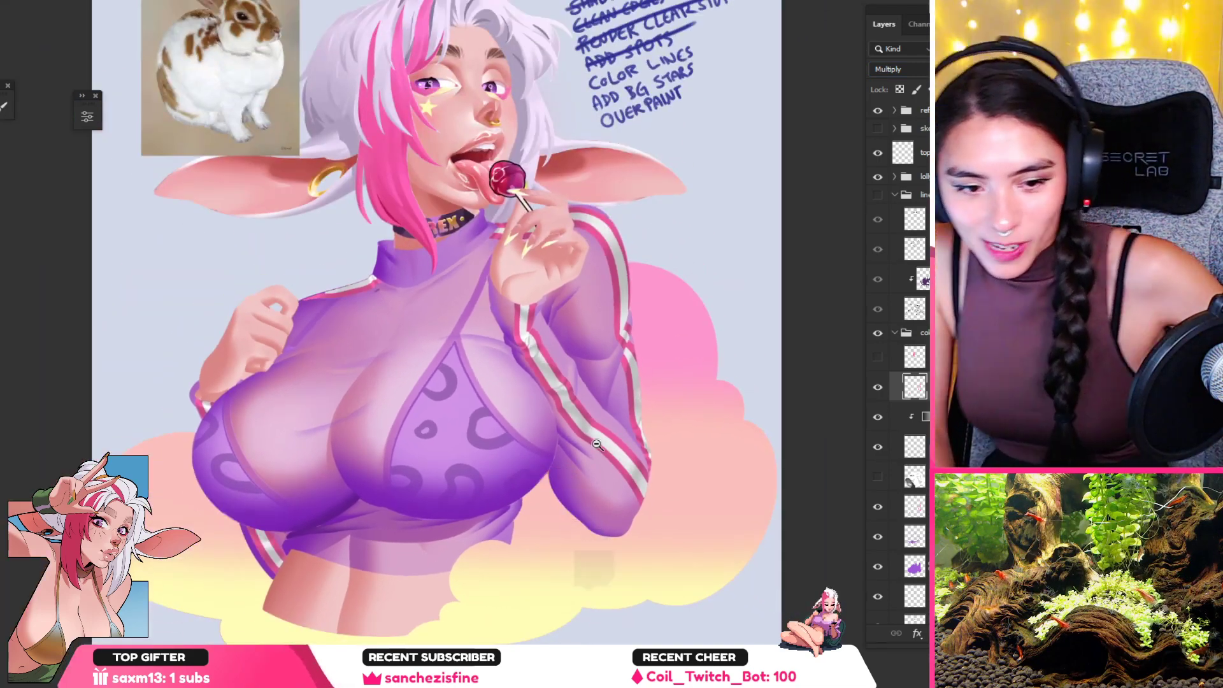
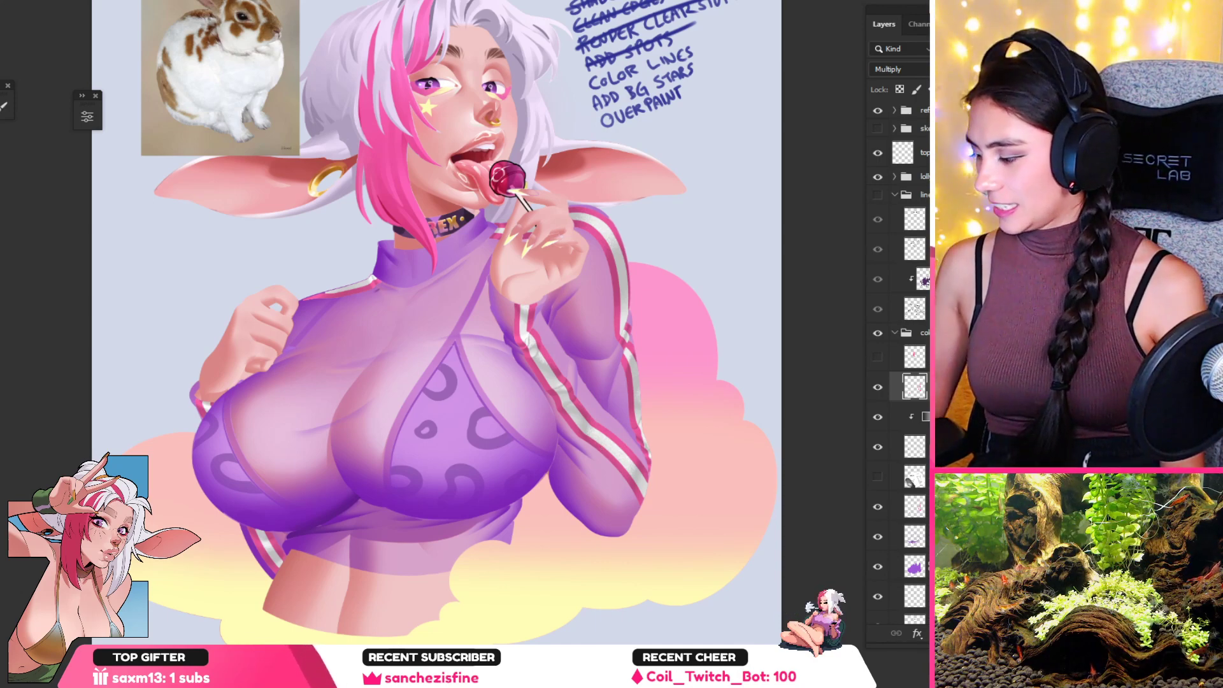
Step: Try a Selective Color adjustment layer above the stripe shading's gradient map
{"action": "left_click", "coordinate": [926, 417]}
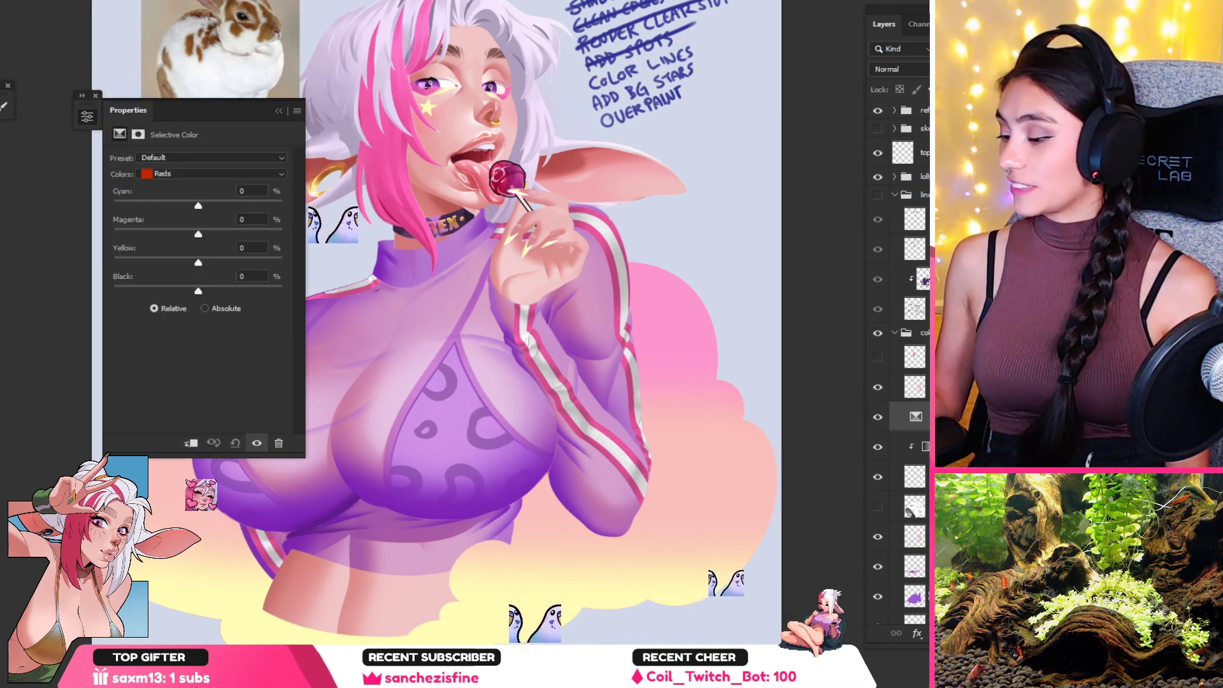
{"action": "key", "text": "Delete"}
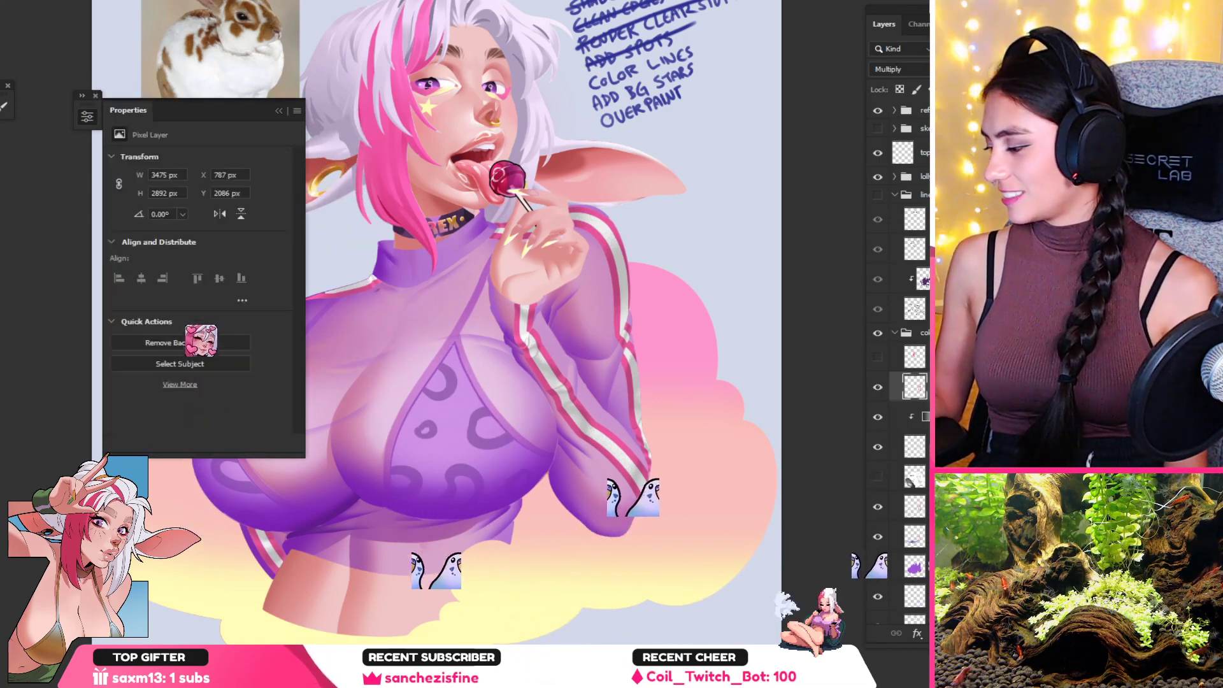
Step: Add a Solid Color fill layer in #fffeb7 above the stripe shading's gradient map
{"action": "left_click", "coordinate": [924, 417]}
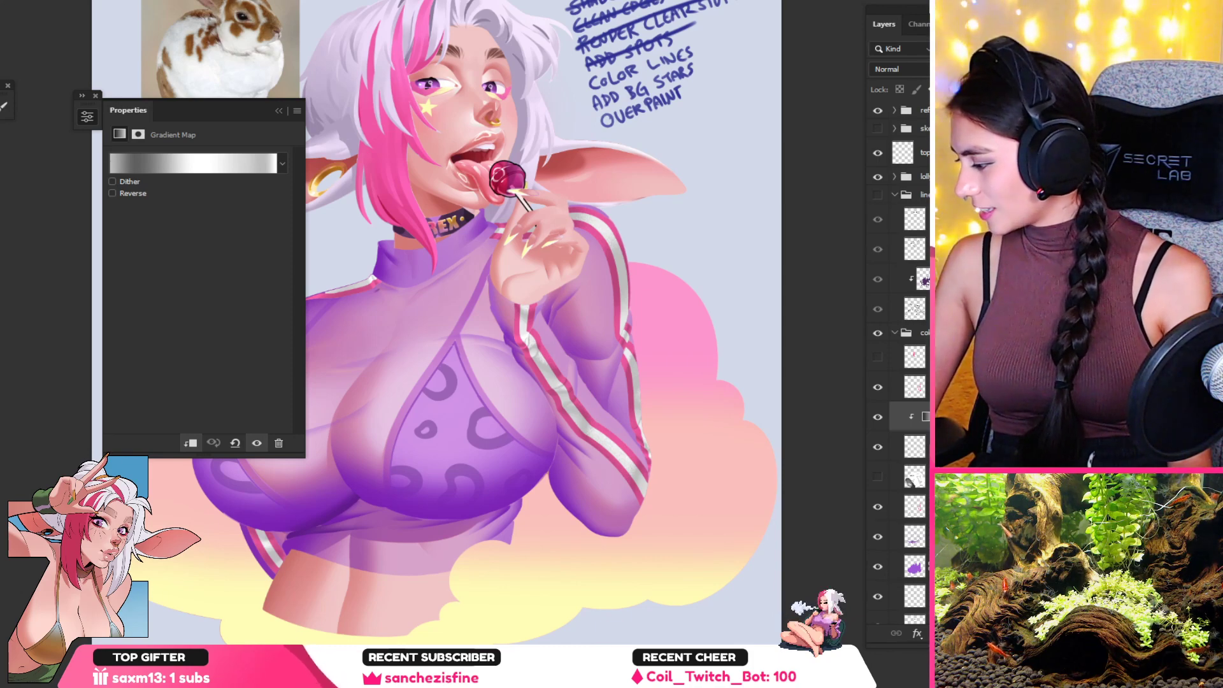
{"action": "left_click", "coordinate": [984, 357]}
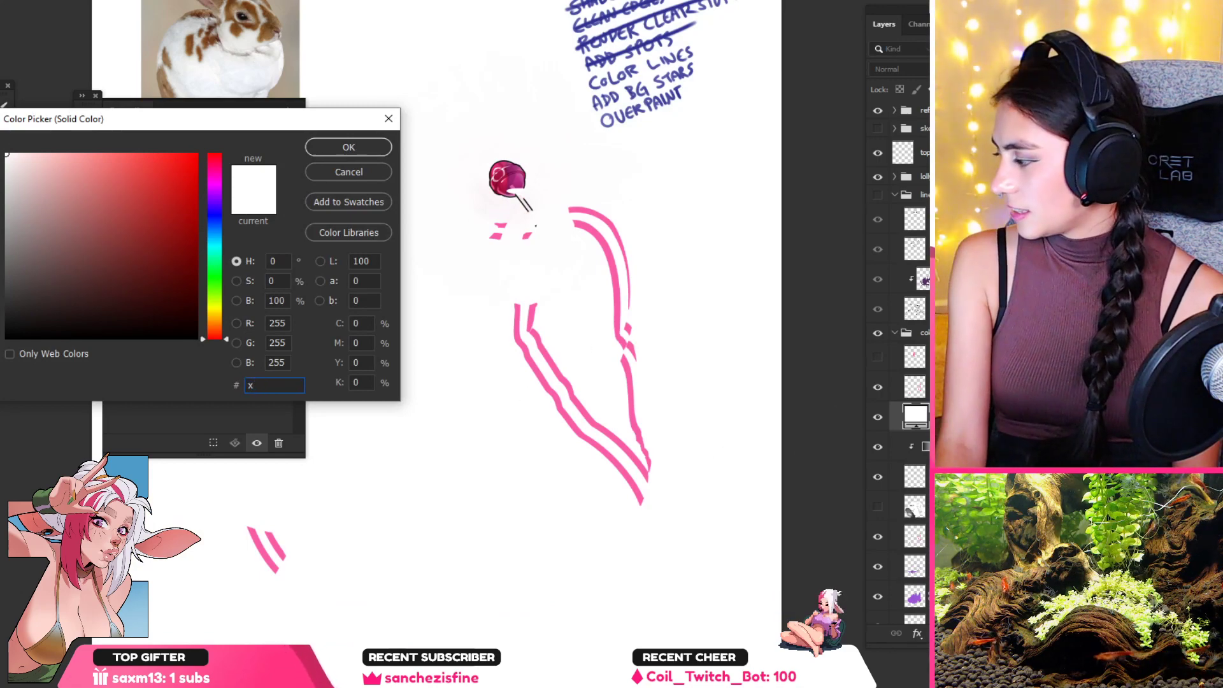
{"action": "key", "text": "ctrl+v"}
{"action": "left_click", "coordinate": [645, 224]}
{"action": "type", "text": "fffeb7"}
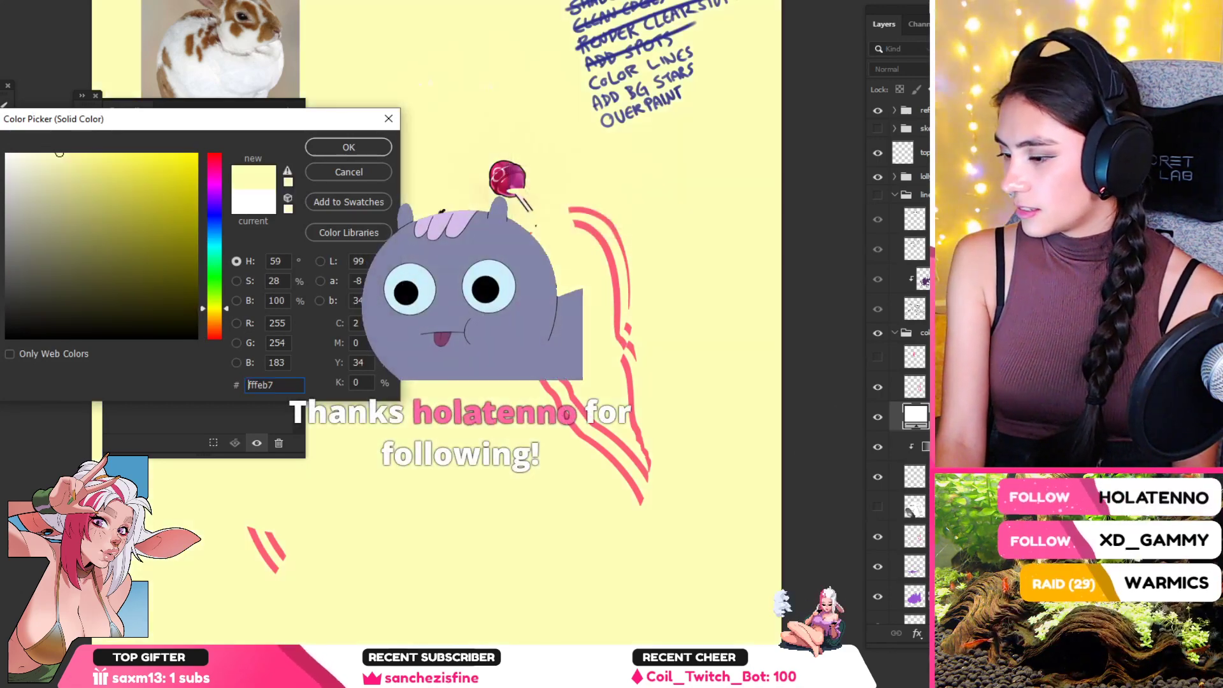
{"action": "left_click", "coordinate": [350, 153]}
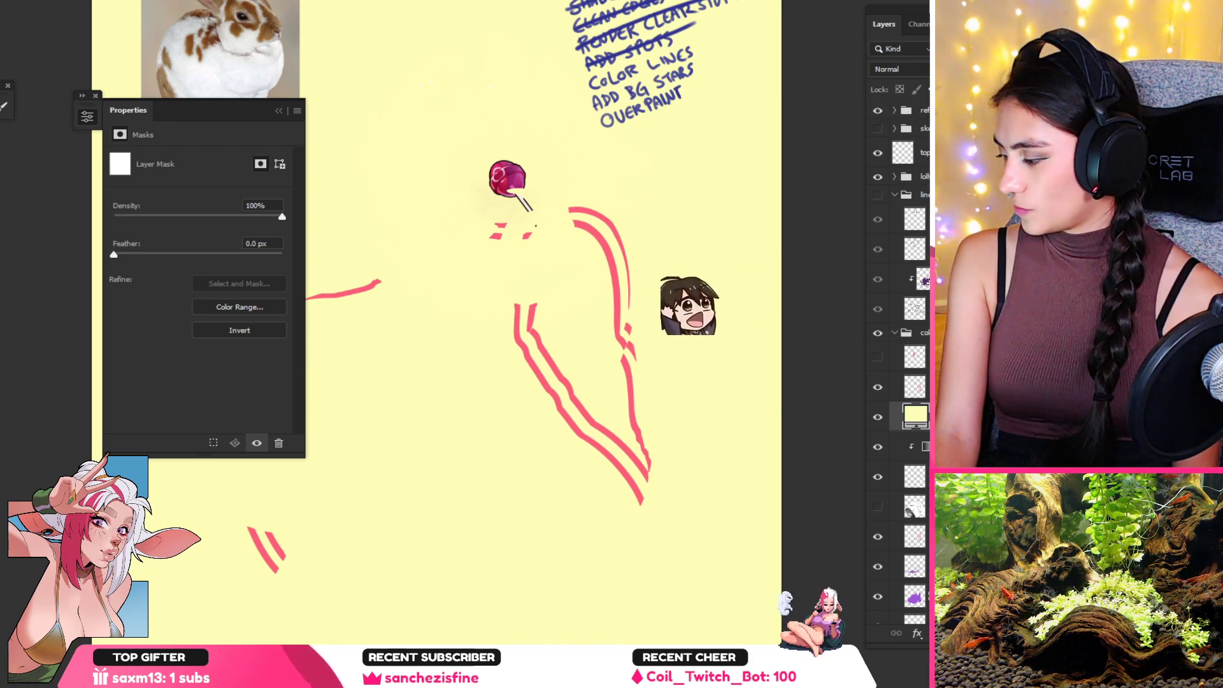
Step: Clip the pale yellow fill layer to the stripe shading, delete its layer mask and compare the stripes with and without it
{"action": "key", "text": "ctrl+alt+g"}
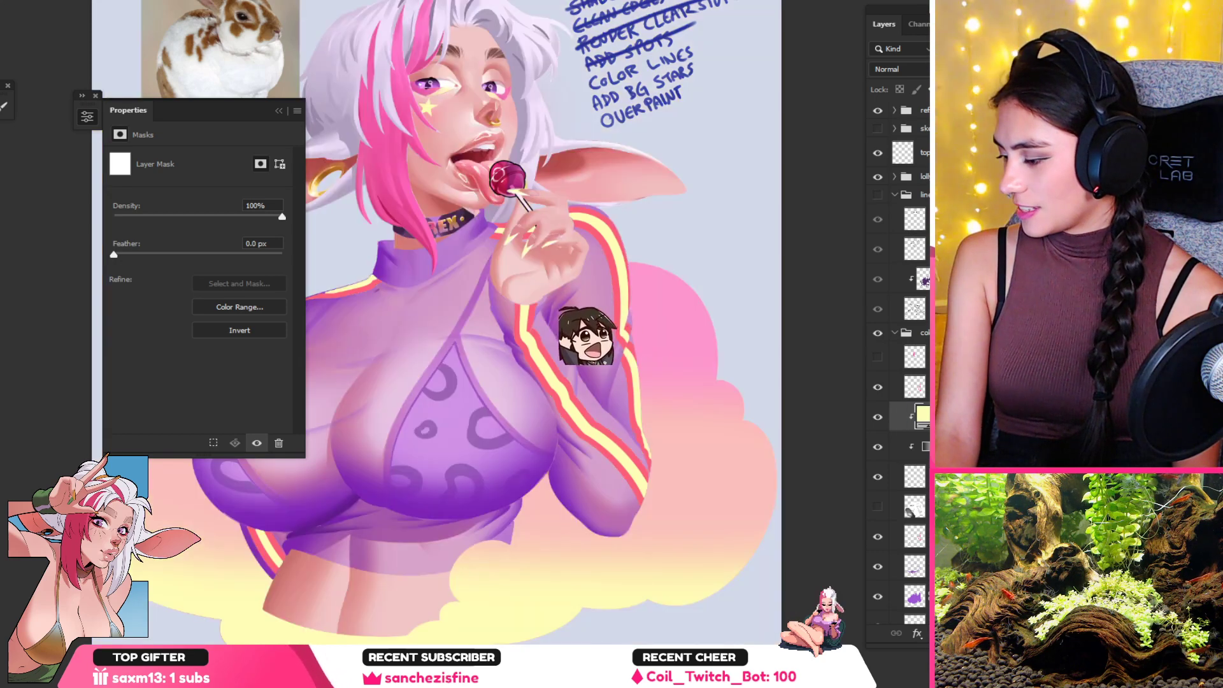
{"action": "key", "text": "Delete"}
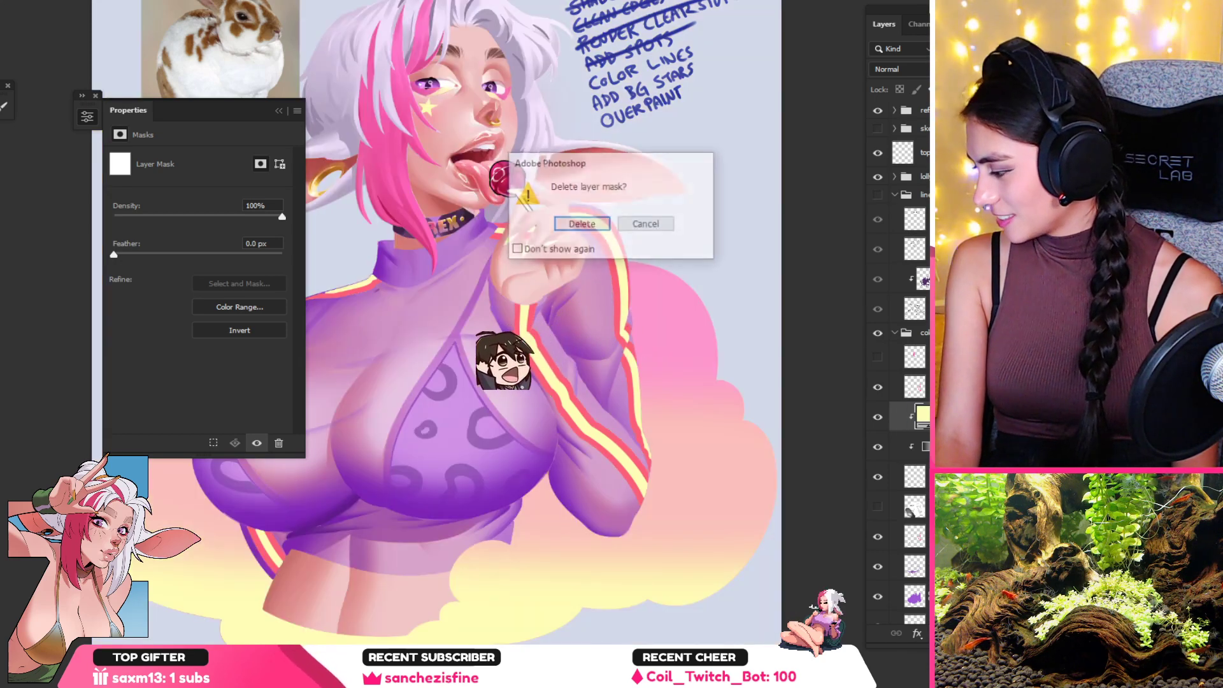
{"action": "key", "text": "Return"}
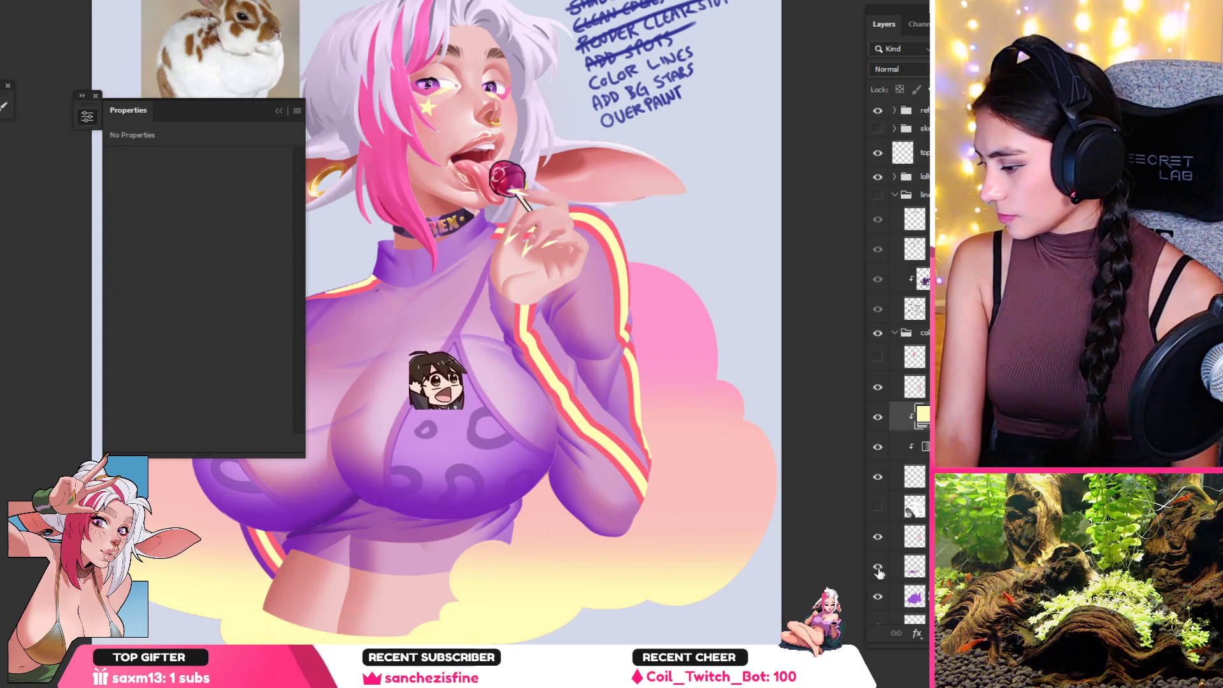
{"action": "left_click", "coordinate": [874, 421]}
{"action": "left_click", "coordinate": [877, 418]}
Step: Add a clipped Color Balance adjustment above the gray stripe shading layer and delete the pale yellow fill layer
{"action": "left_click", "coordinate": [915, 476]}
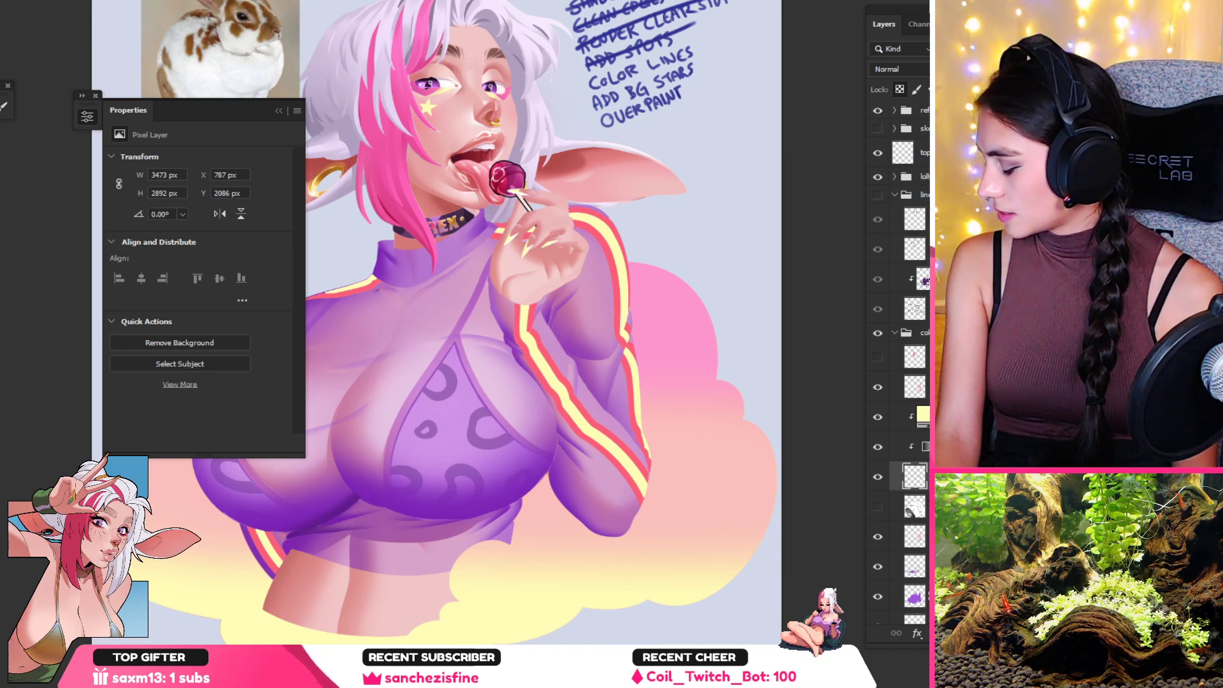
{"action": "left_click", "coordinate": [994, 490]}
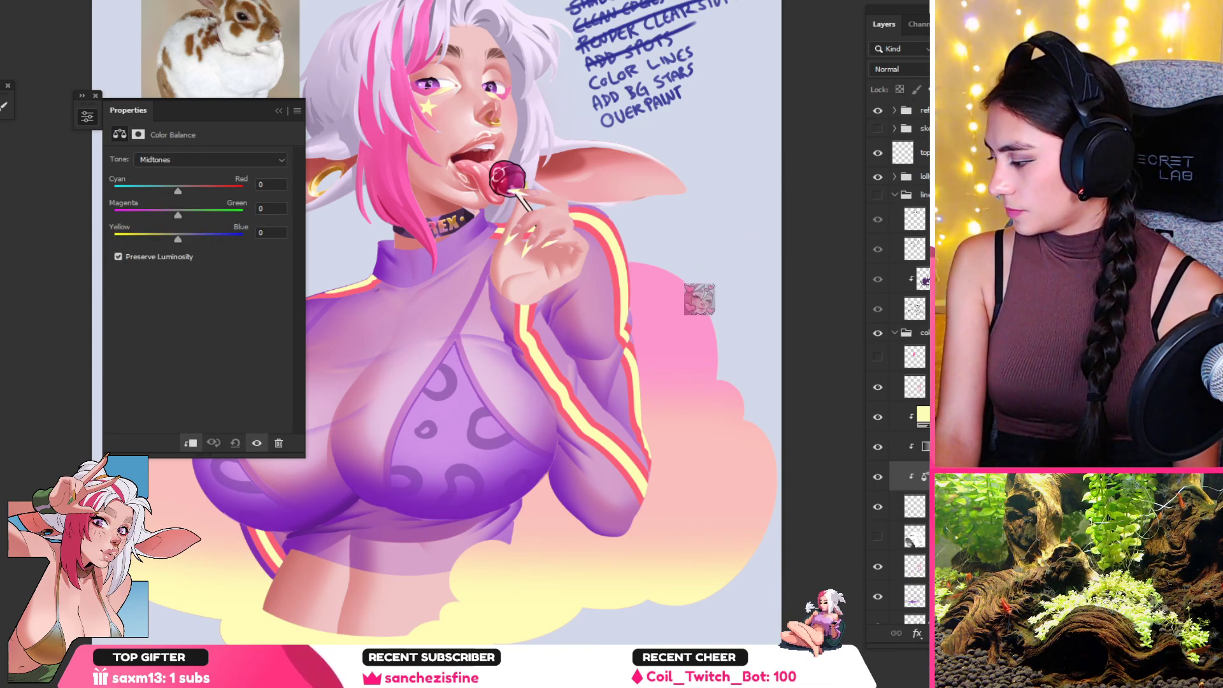
{"action": "left_click", "coordinate": [945, 418]}
{"action": "key", "text": "Delete"}
{"action": "key", "text": "ctrl+z"}
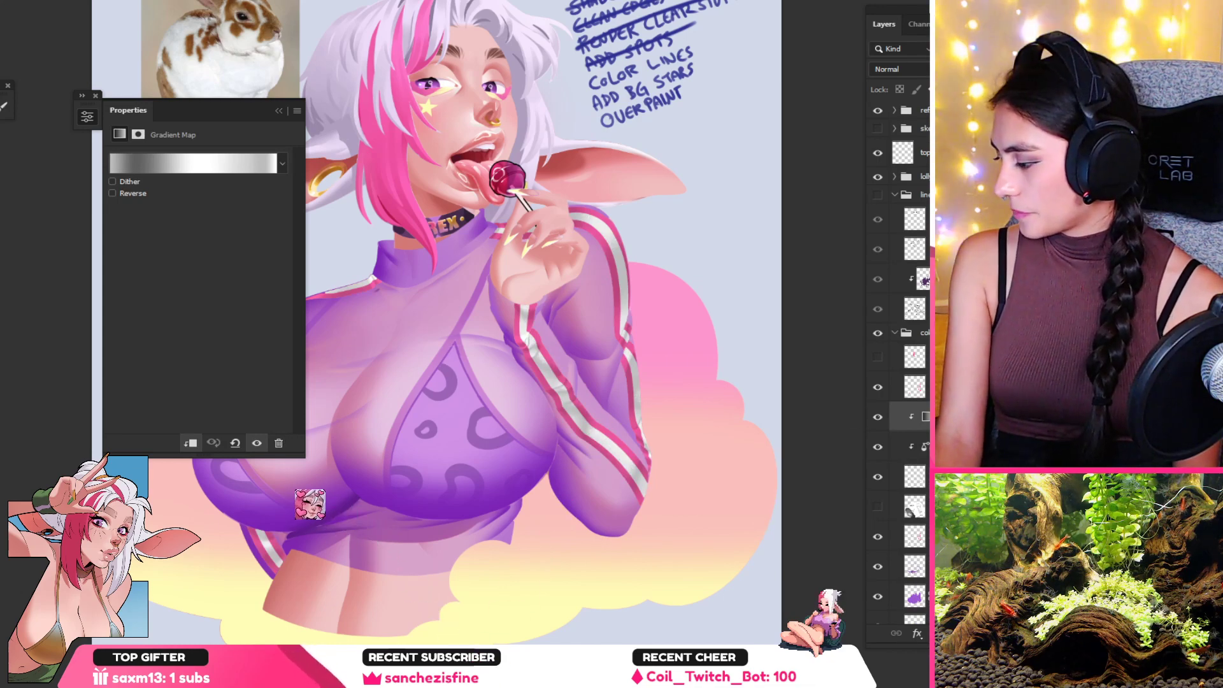
Step: Set the Color Balance midtones' yellow–blue value to +78 and move the adjustment above the gradient map
{"action": "key", "text": "alt+bracketleft"}
{"action": "left_click_drag", "start_coordinate": [177, 236], "coordinate": [216, 242]}
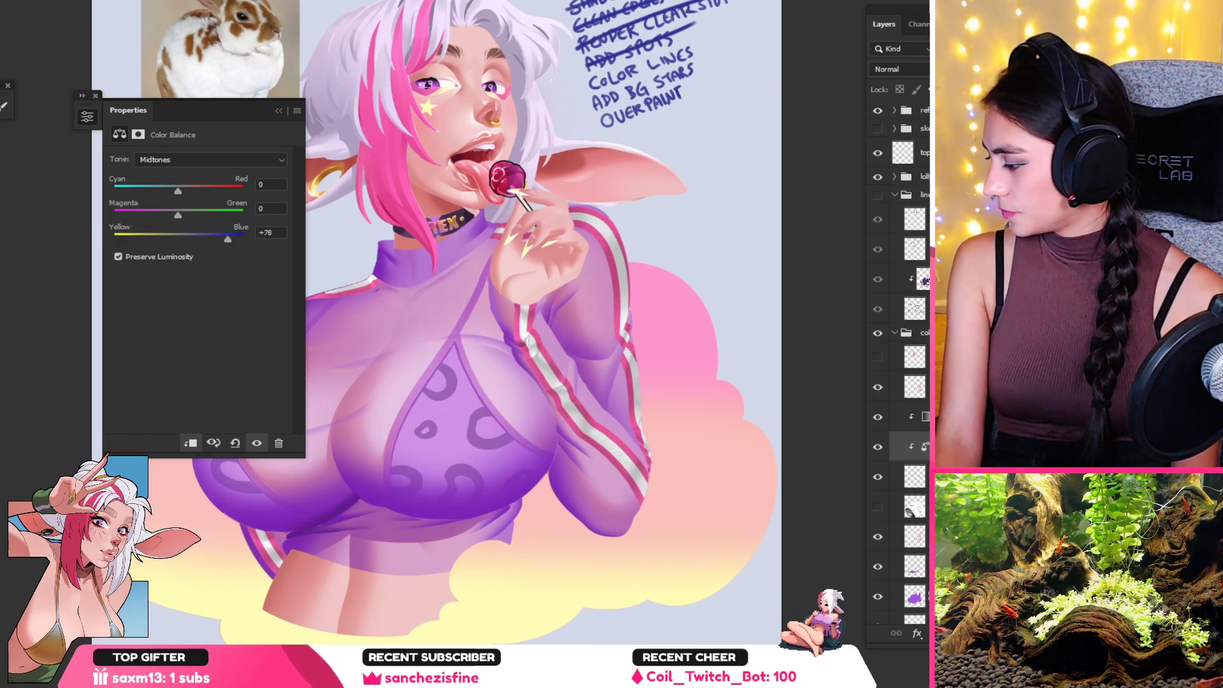
{"action": "key", "text": "ctrl+bracketright"}
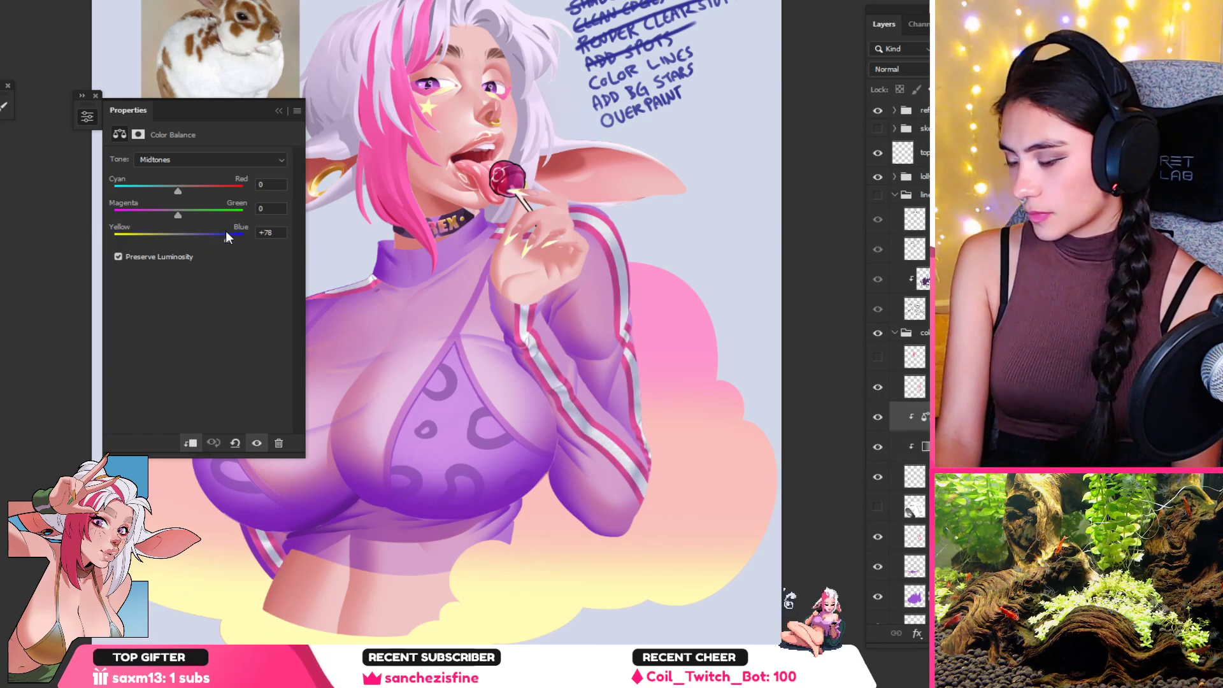
Step: Set the stripe shading's Color Balance midtones to cyan–red +32, magenta–green -39 and yellow–blue -100, and collapse the adjustment settings
{"action": "left_click_drag", "start_coordinate": [226, 234], "coordinate": [105, 243]}
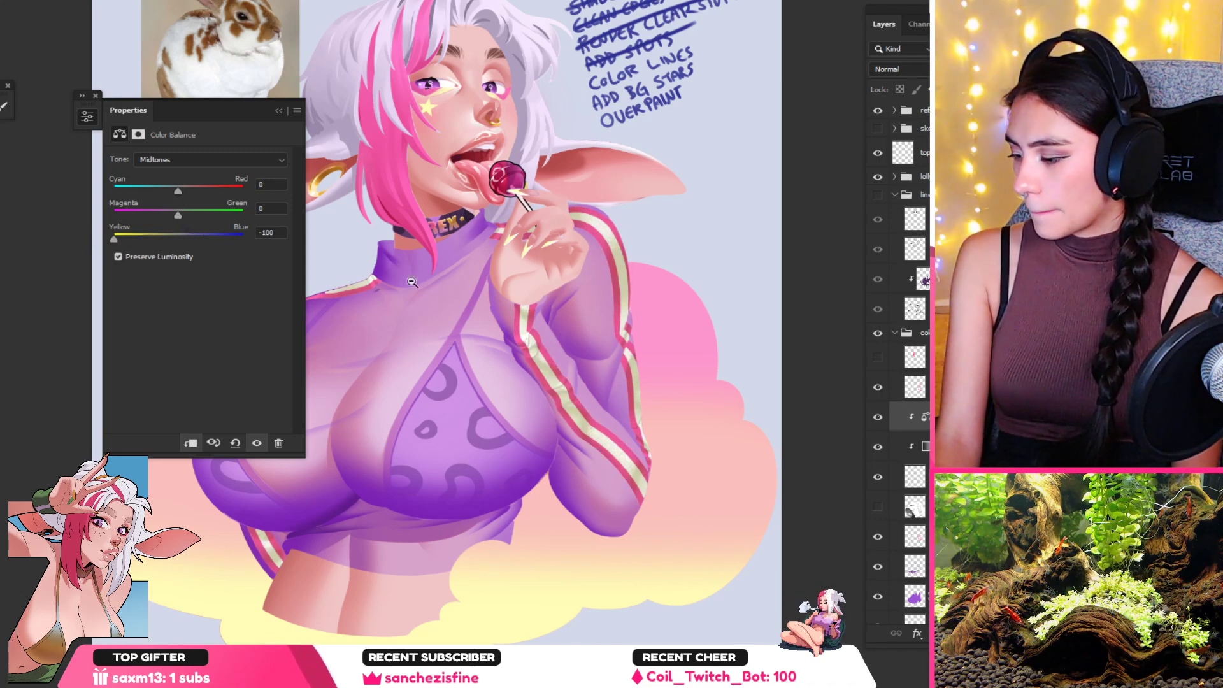
{"action": "left_click_drag", "start_coordinate": [177, 215], "coordinate": [154, 218]}
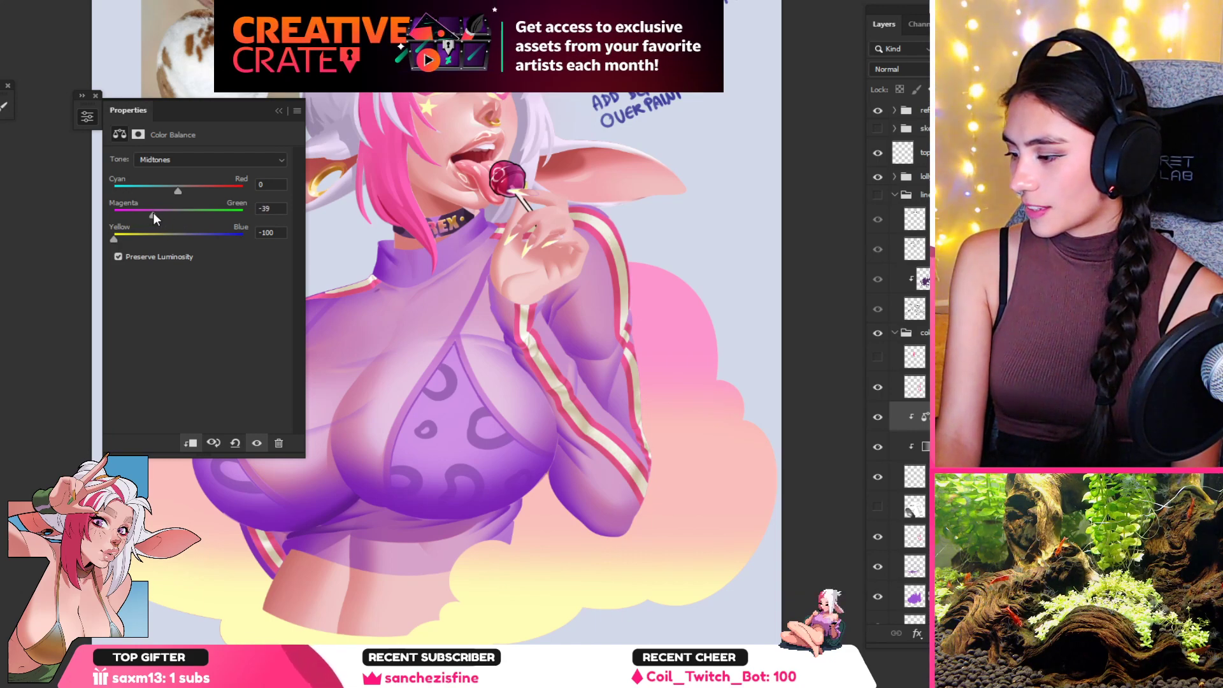
{"action": "left_click", "coordinate": [182, 191]}
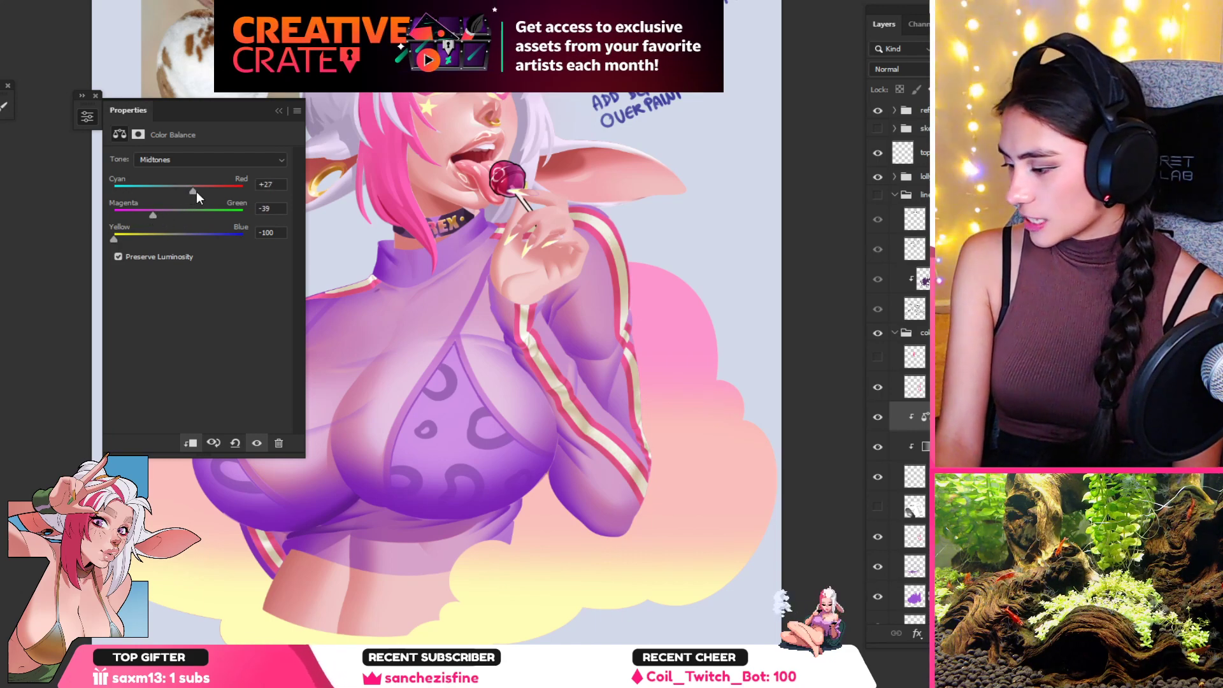
{"action": "left_click_drag", "start_coordinate": [197, 192], "coordinate": [198, 191]}
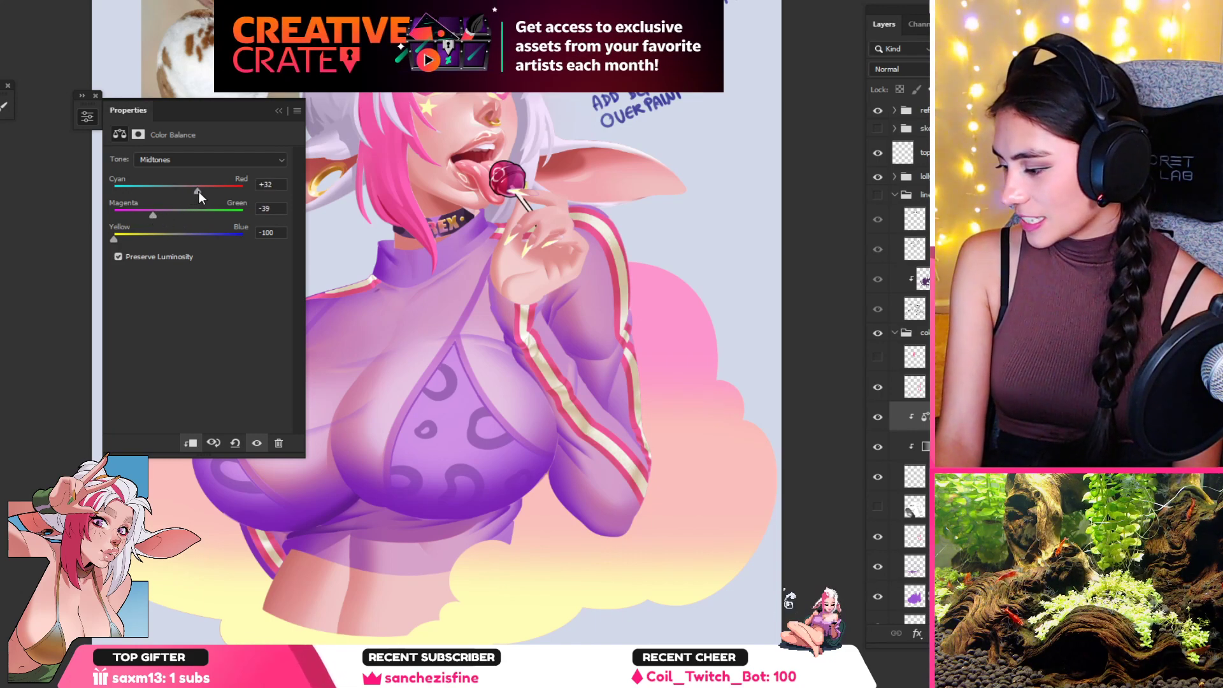
{"action": "left_click", "coordinate": [161, 262]}
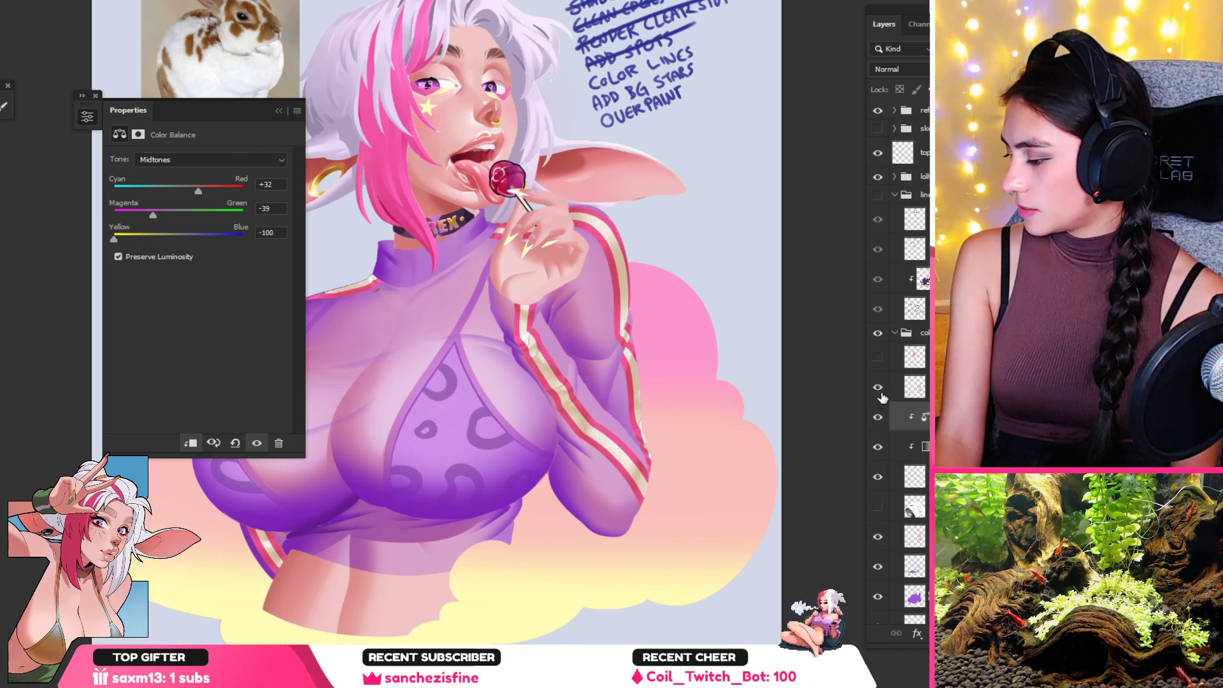
{"action": "left_click", "coordinate": [279, 112]}
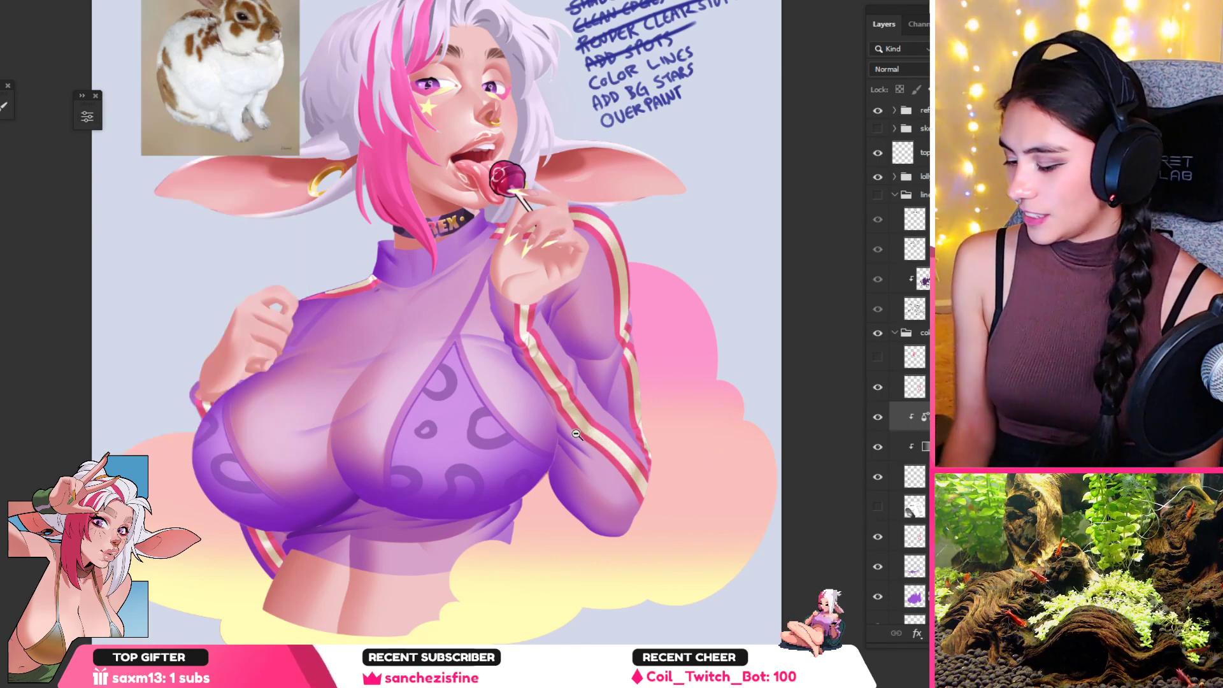
Step: Show the line art group again and select the gradient map clipped to the stripe shading
{"action": "left_click_drag", "start_coordinate": [572, 409], "coordinate": [548, 418]}
{"action": "left_click", "coordinate": [878, 195]}
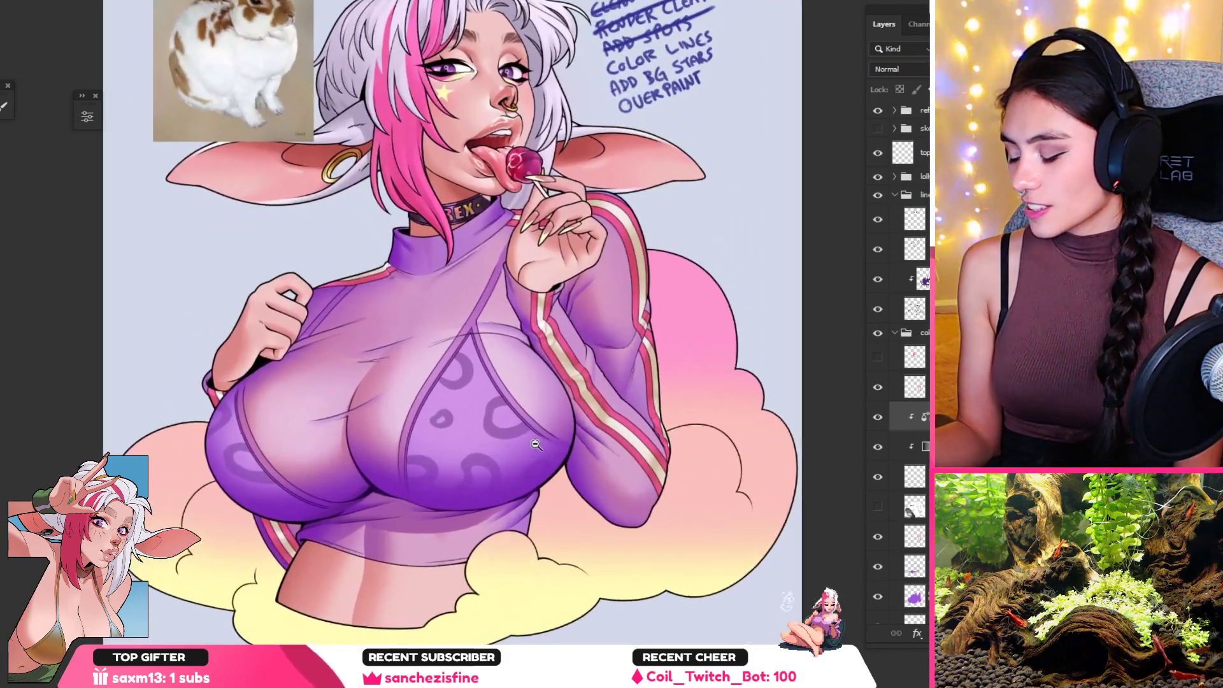
{"action": "left_click", "coordinate": [503, 450]}
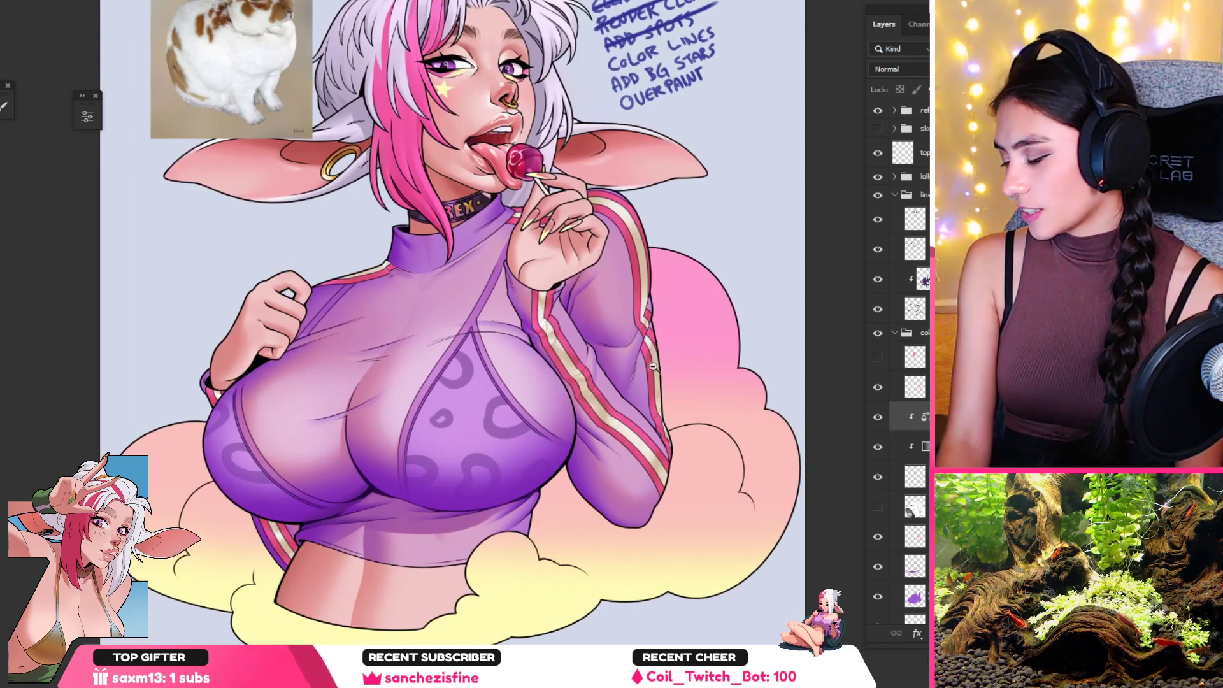
{"action": "left_click", "coordinate": [915, 387]}
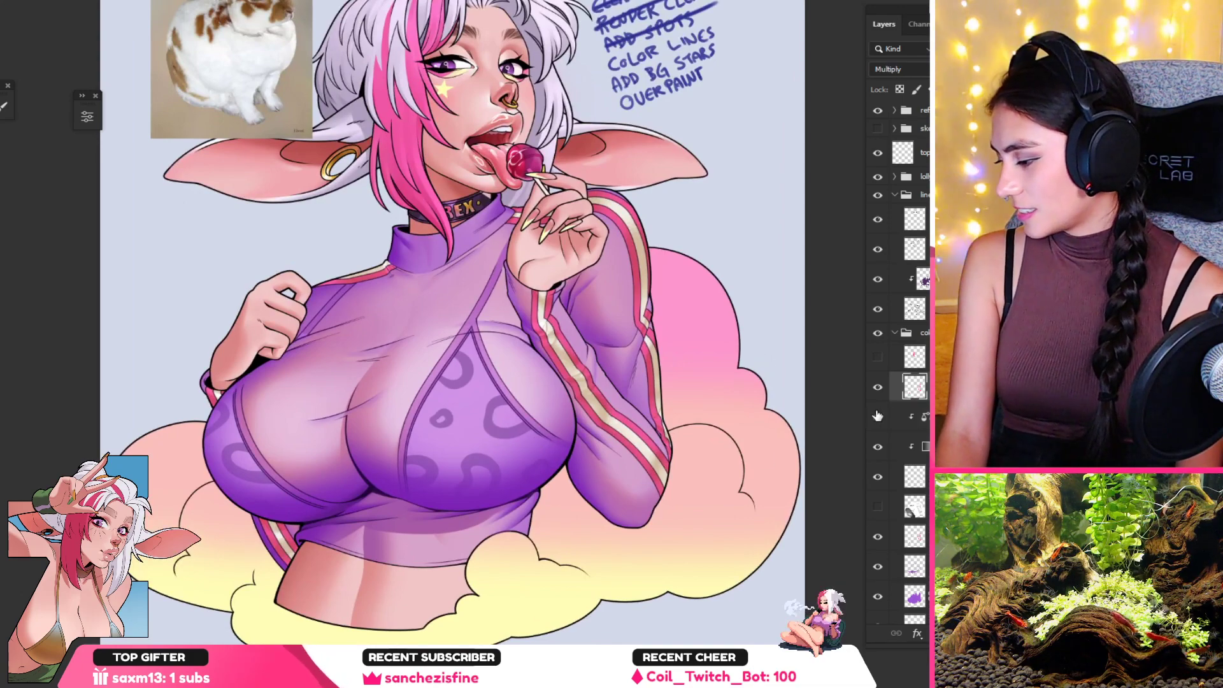
{"action": "left_click", "coordinate": [895, 453]}
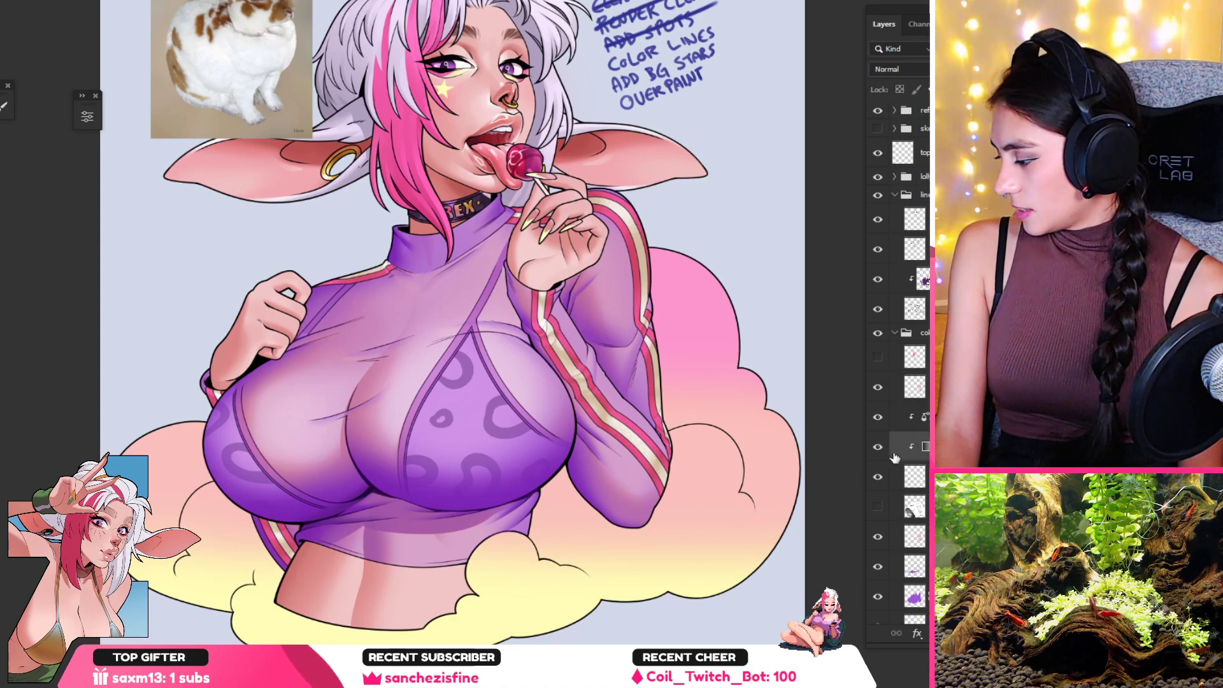
{"action": "left_click", "coordinate": [873, 452]}
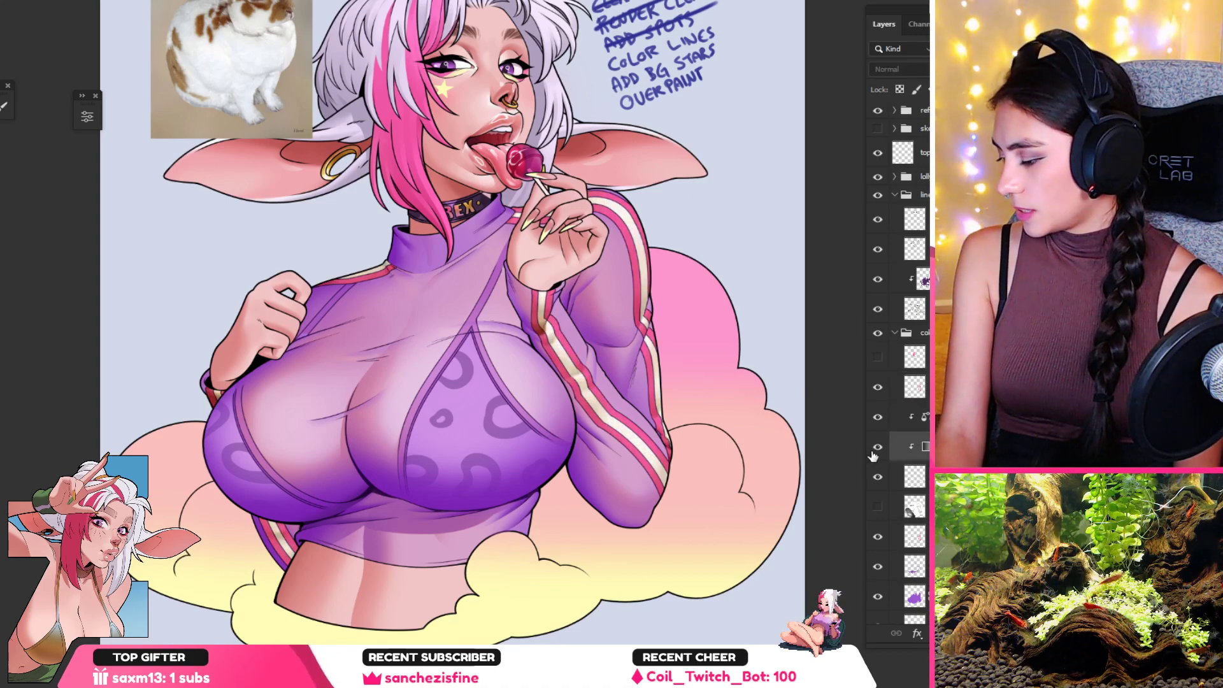
{"action": "left_click", "coordinate": [875, 418]}
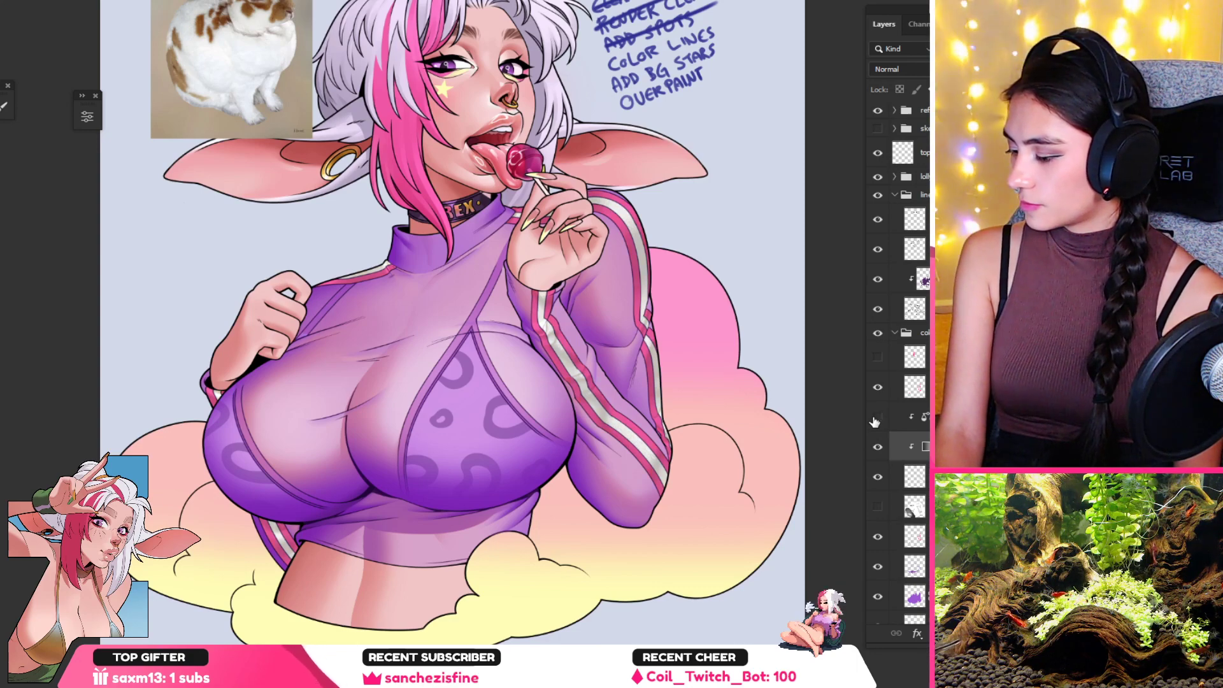
{"action": "left_click", "coordinate": [925, 418]}
{"action": "key", "text": "Delete"}
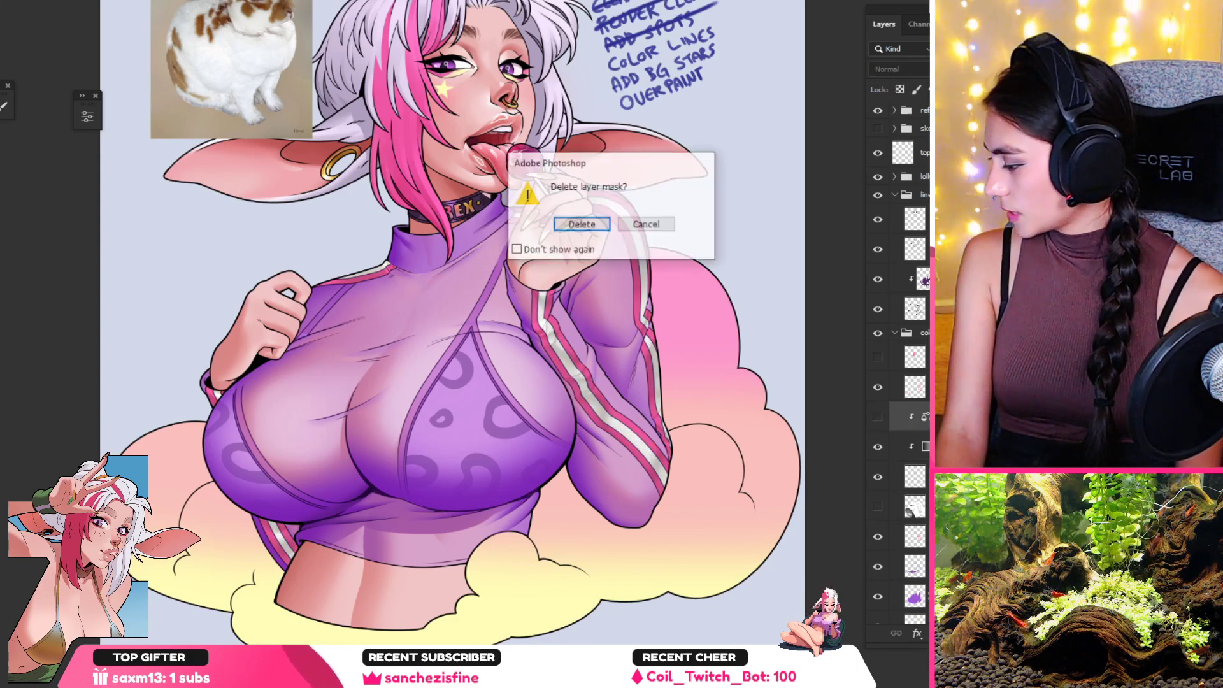
{"action": "left_click", "coordinate": [646, 224]}
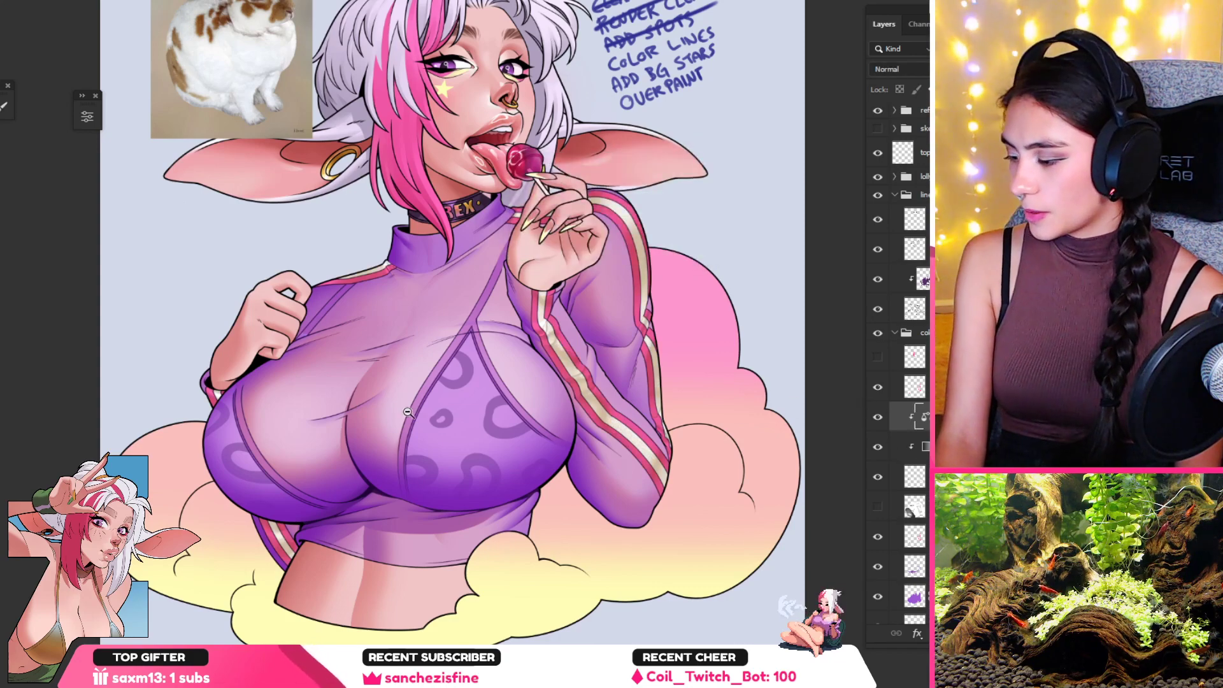
Step: Set the stripe shading's Color Balance midtones to cyan–red +12, magenta–green -52 and yellow–blue +79, and collapse the adjustment settings
{"action": "double_click", "coordinate": [949, 417]}
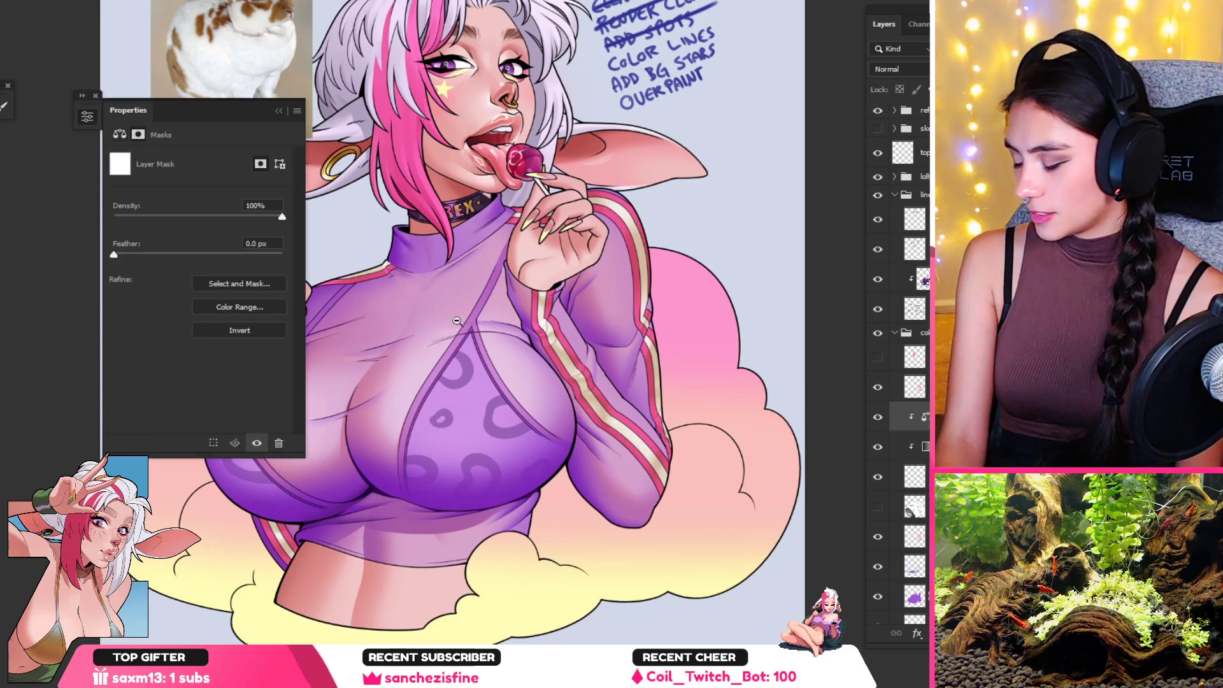
{"action": "left_click_drag", "start_coordinate": [185, 217], "coordinate": [151, 218]}
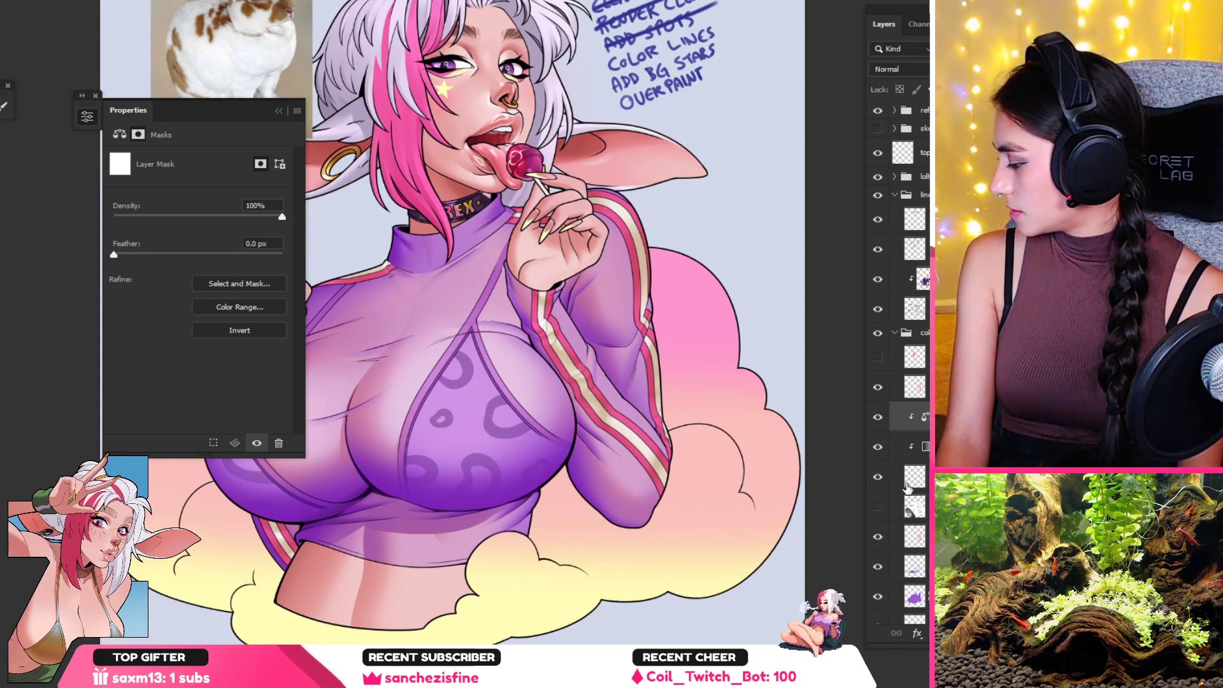
{"action": "left_click", "coordinate": [925, 417]}
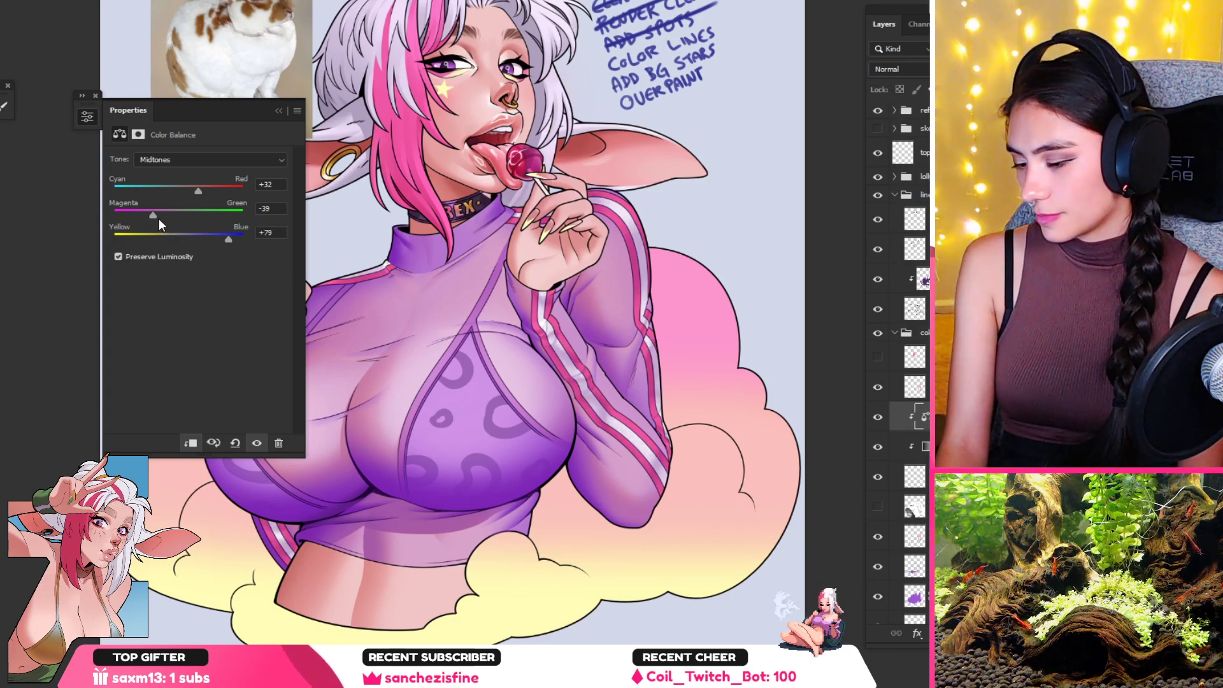
{"action": "left_click_drag", "start_coordinate": [159, 218], "coordinate": [105, 223]}
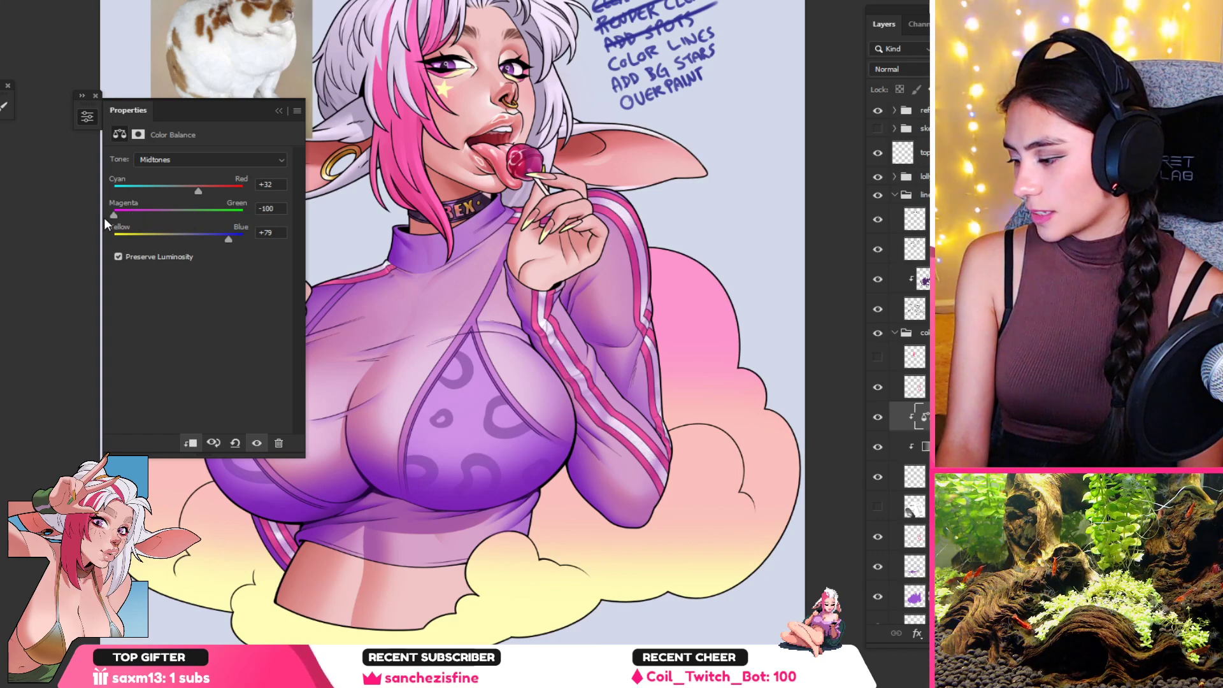
{"action": "left_click", "coordinate": [241, 213]}
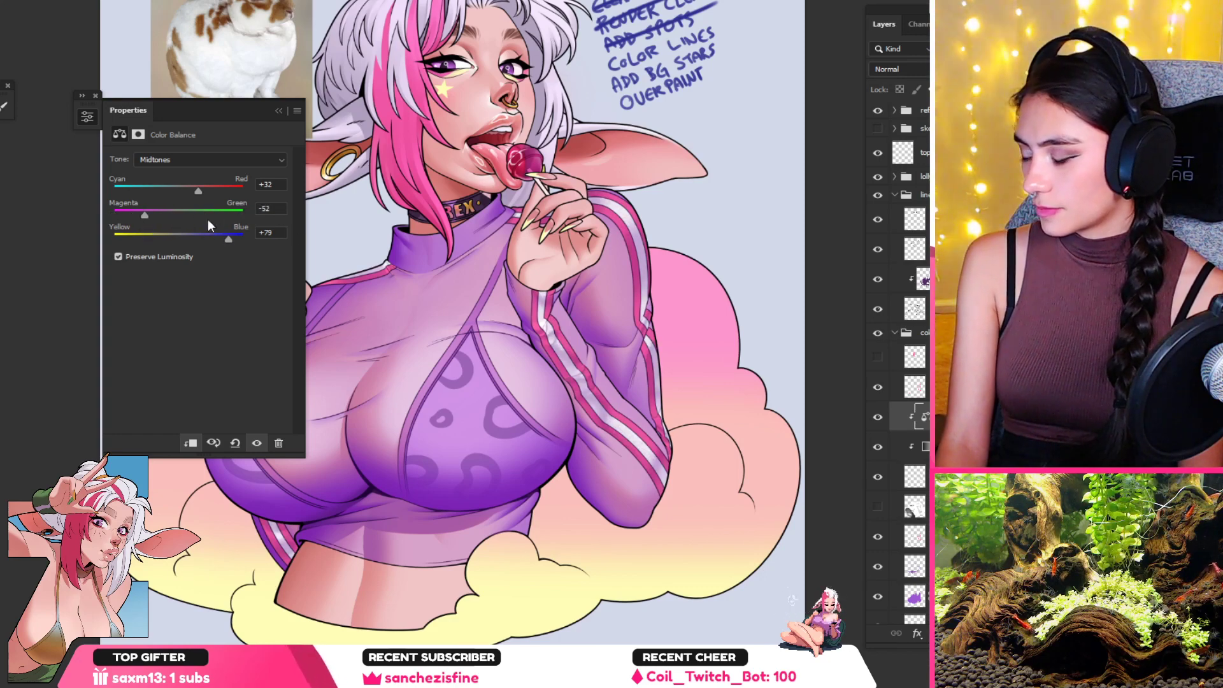
{"action": "mouse_move", "coordinate": [197, 192]}
{"action": "left_mouse_down"}
{"action": "mouse_move", "coordinate": [139, 193]}
{"action": "mouse_move", "coordinate": [185, 201]}
{"action": "left_mouse_up"}
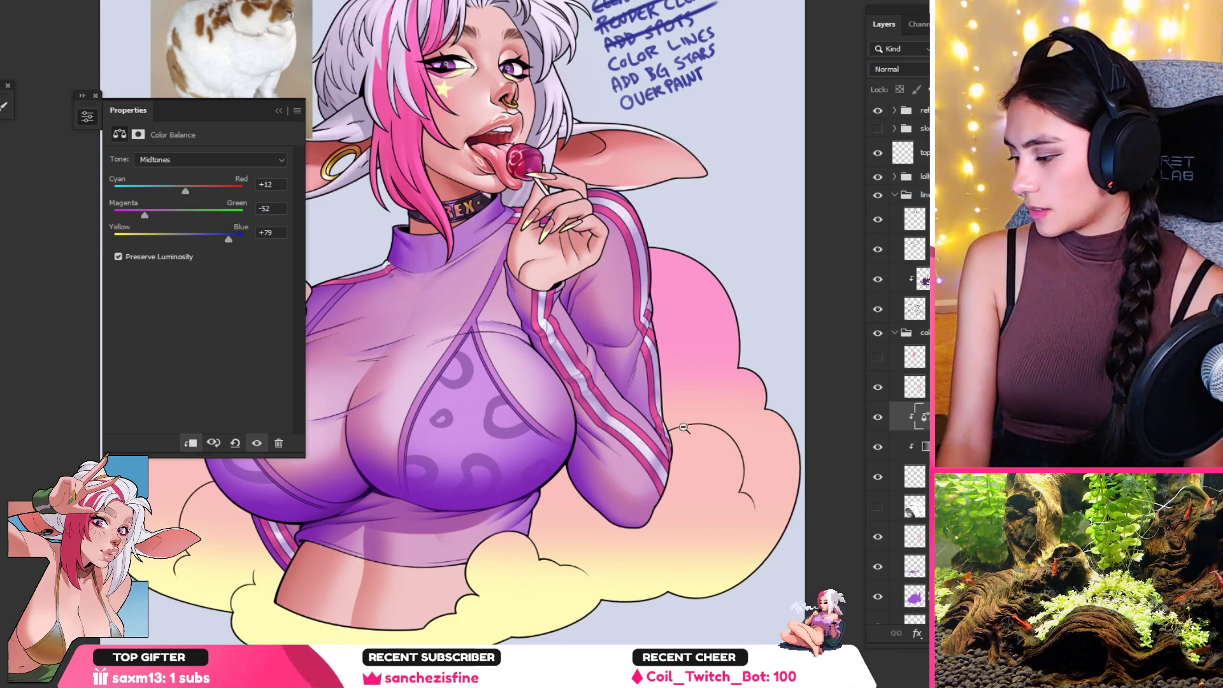
{"action": "left_click", "coordinate": [278, 113]}
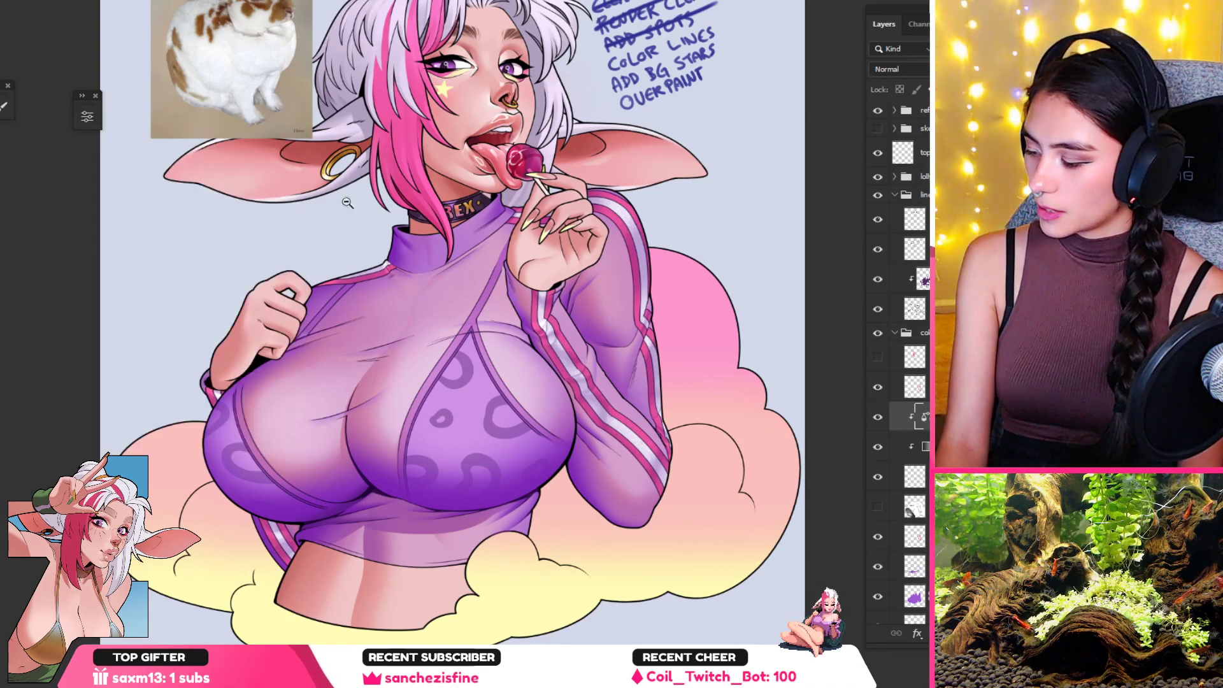
Step: Hide the pink stripes, compare the stripe shading with and without its Color Balance adjustment, and delete that adjustment
{"action": "left_click_drag", "start_coordinate": [571, 377], "coordinate": [565, 416]}
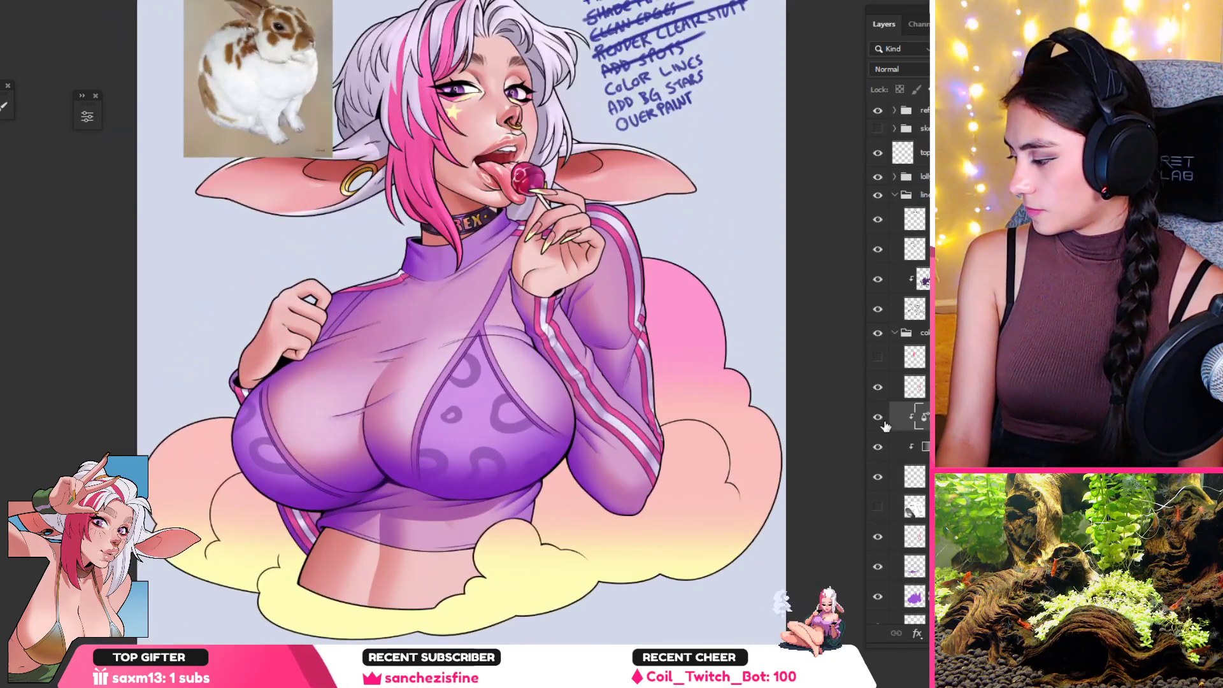
{"action": "left_click", "coordinate": [883, 417]}
{"action": "left_click", "coordinate": [883, 417]}
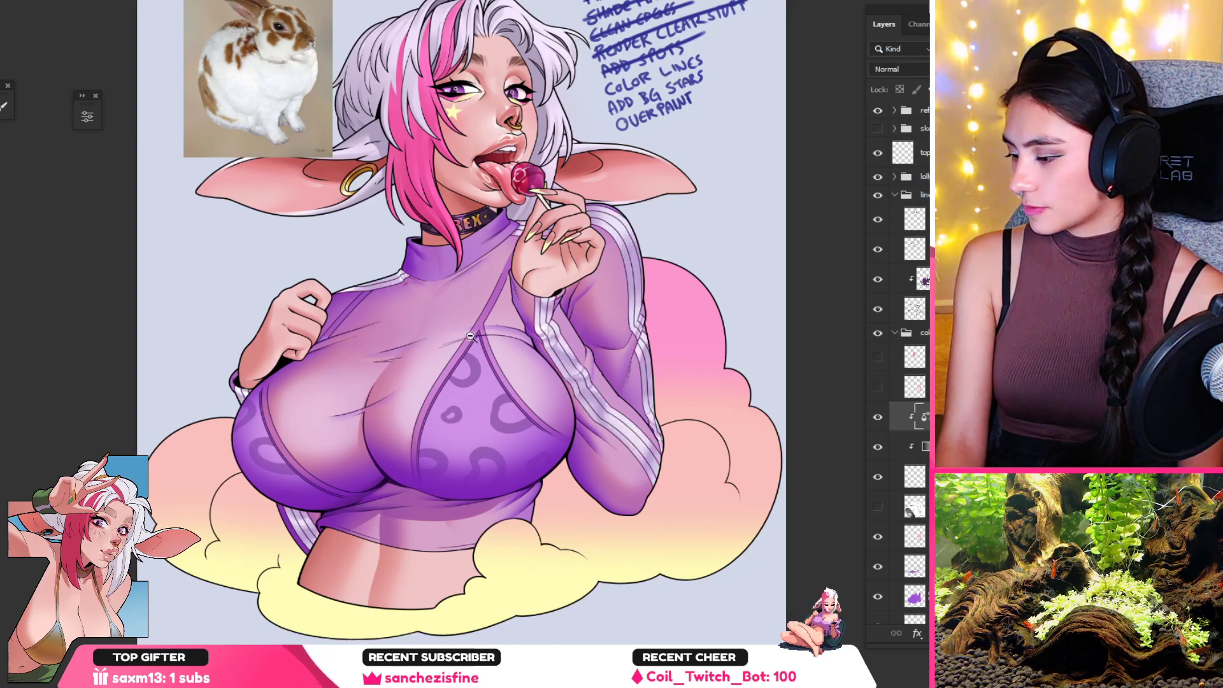
{"action": "left_click_drag", "start_coordinate": [470, 336], "coordinate": [570, 348]}
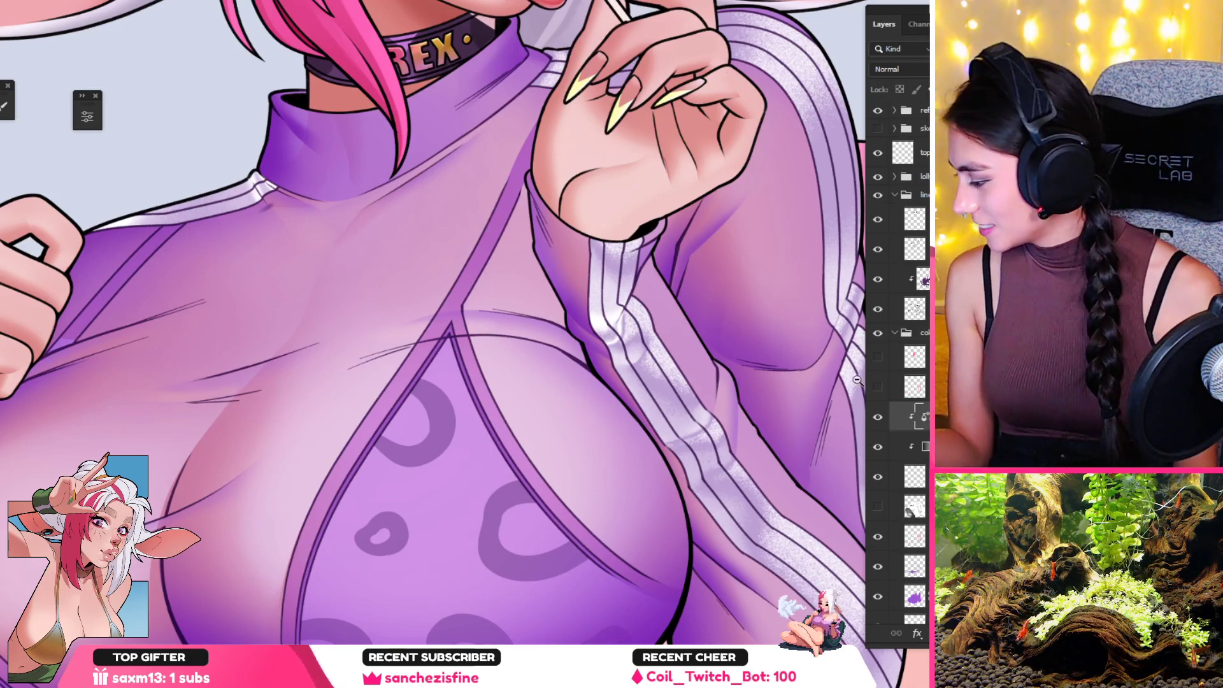
{"action": "left_click", "coordinate": [878, 418]}
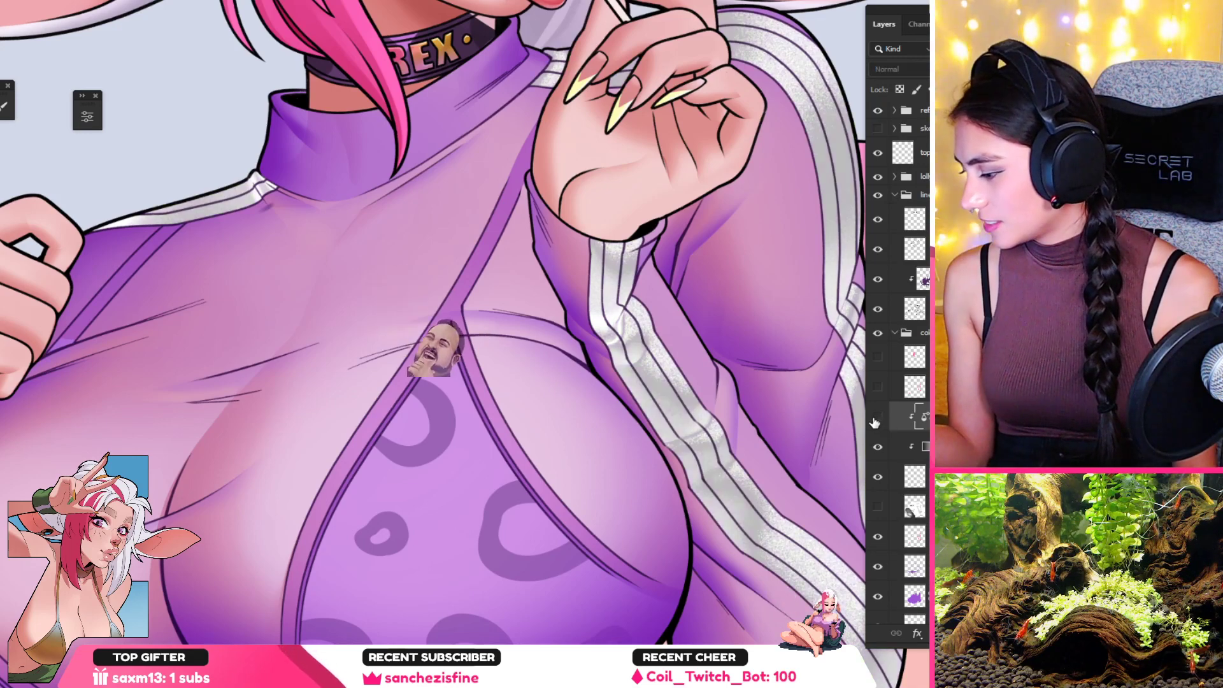
{"action": "left_click_drag", "start_coordinate": [712, 393], "coordinate": [637, 405]}
{"action": "left_click_drag", "start_coordinate": [637, 405], "coordinate": [571, 335]}
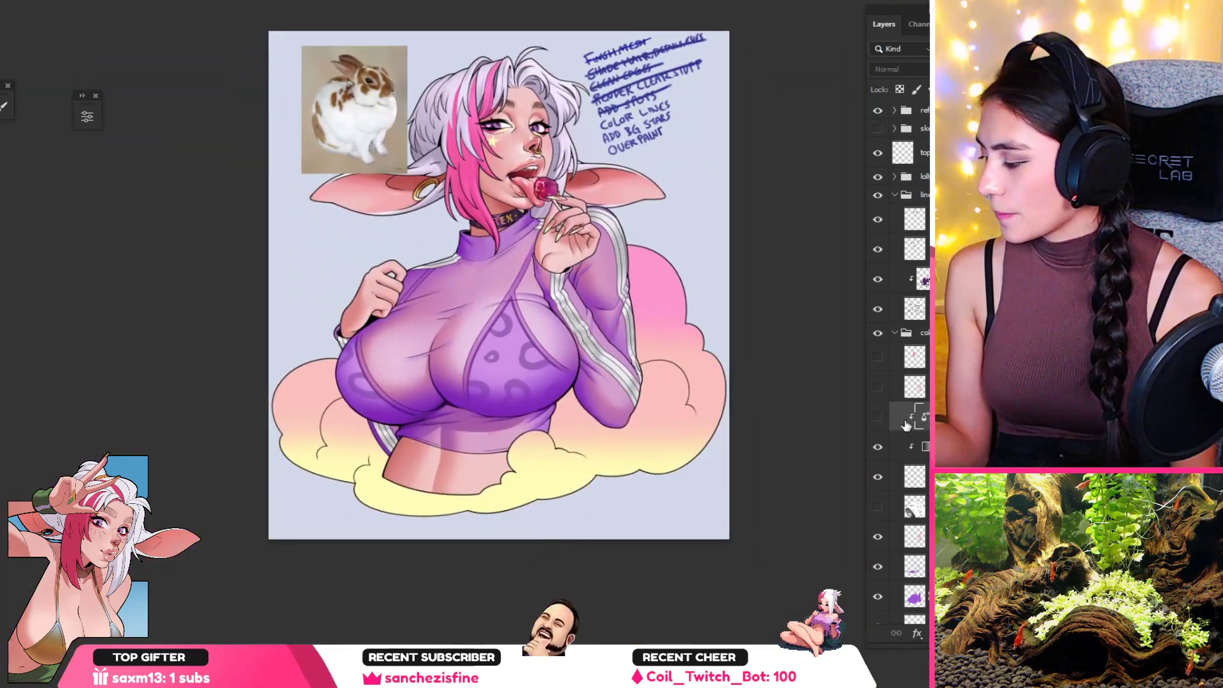
{"action": "left_click", "coordinate": [877, 418]}
{"action": "left_click", "coordinate": [879, 418]}
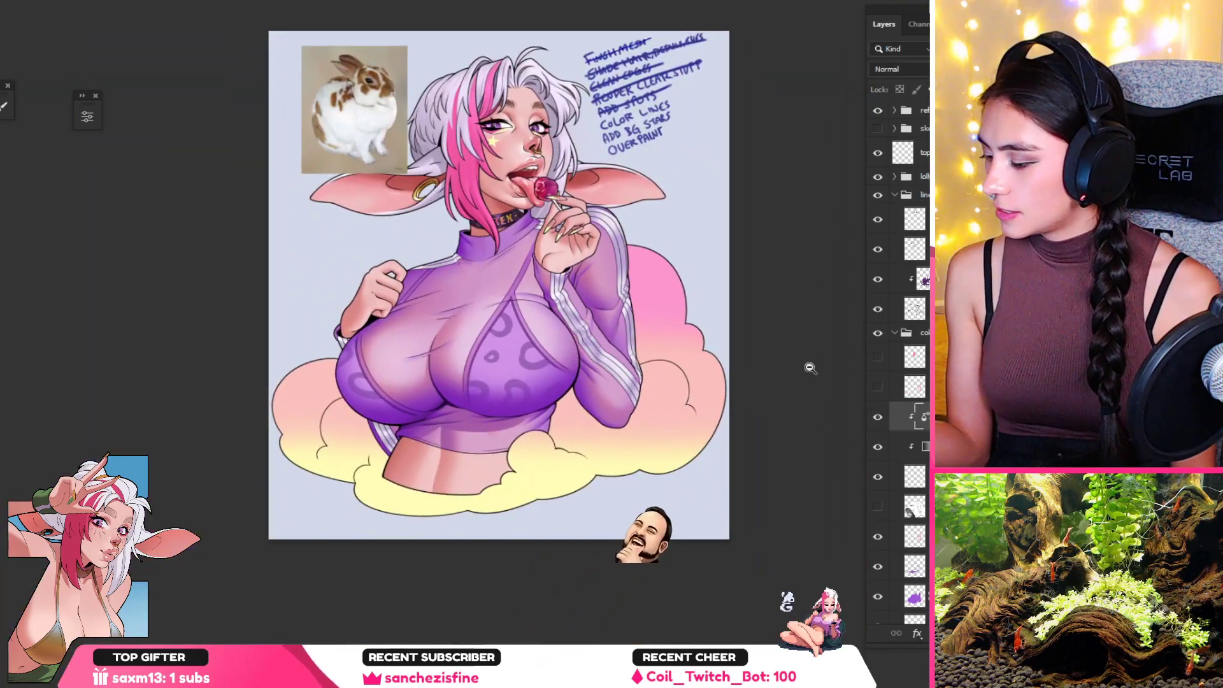
{"action": "left_click", "coordinate": [577, 385]}
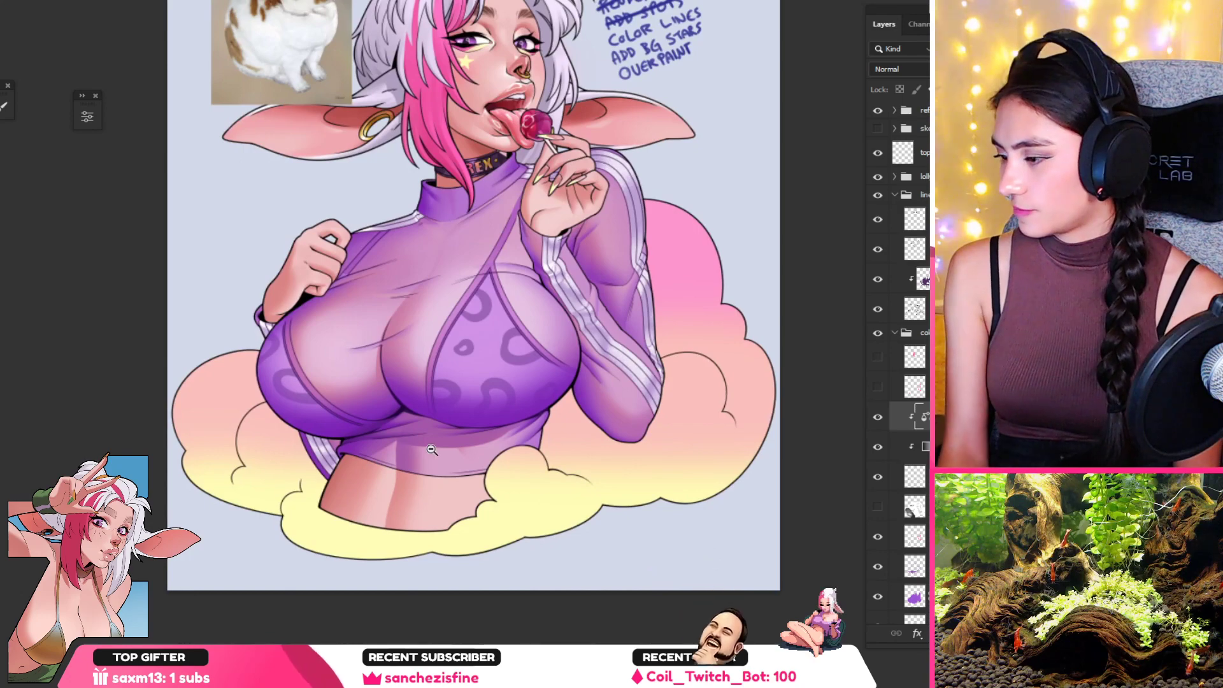
{"action": "key", "text": "Delete"}
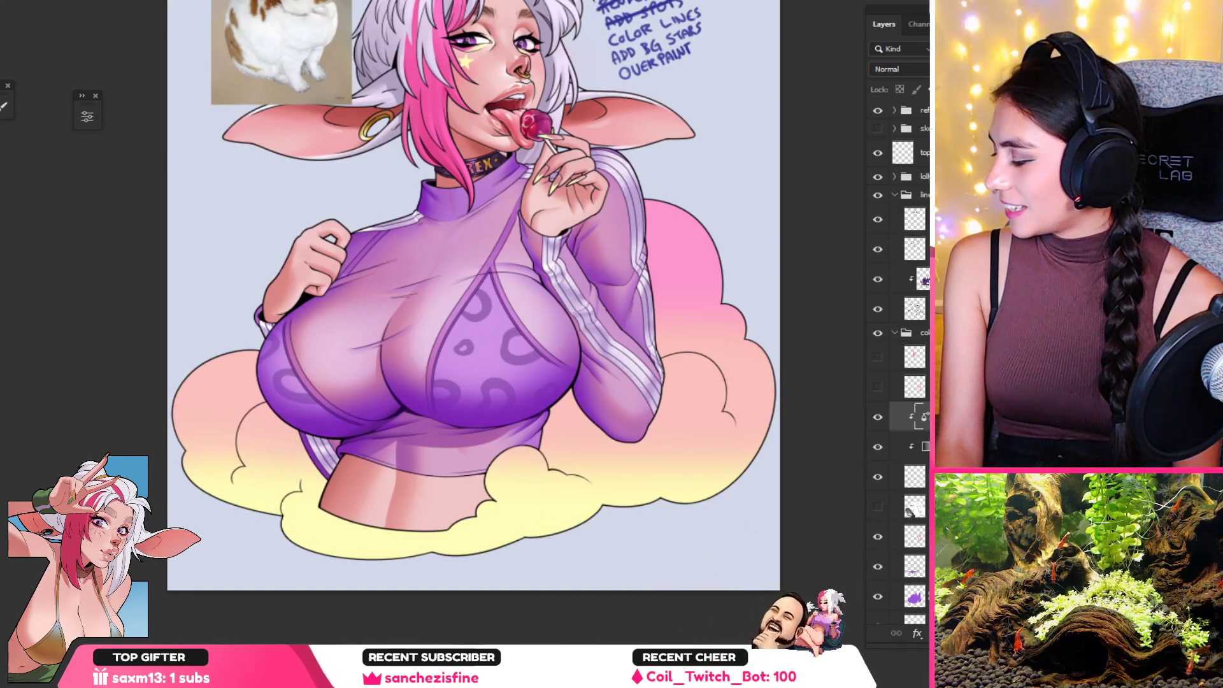
Step: Show the pink and white stripe layer again and set its blend mode to Normal
{"action": "left_click", "coordinate": [878, 387]}
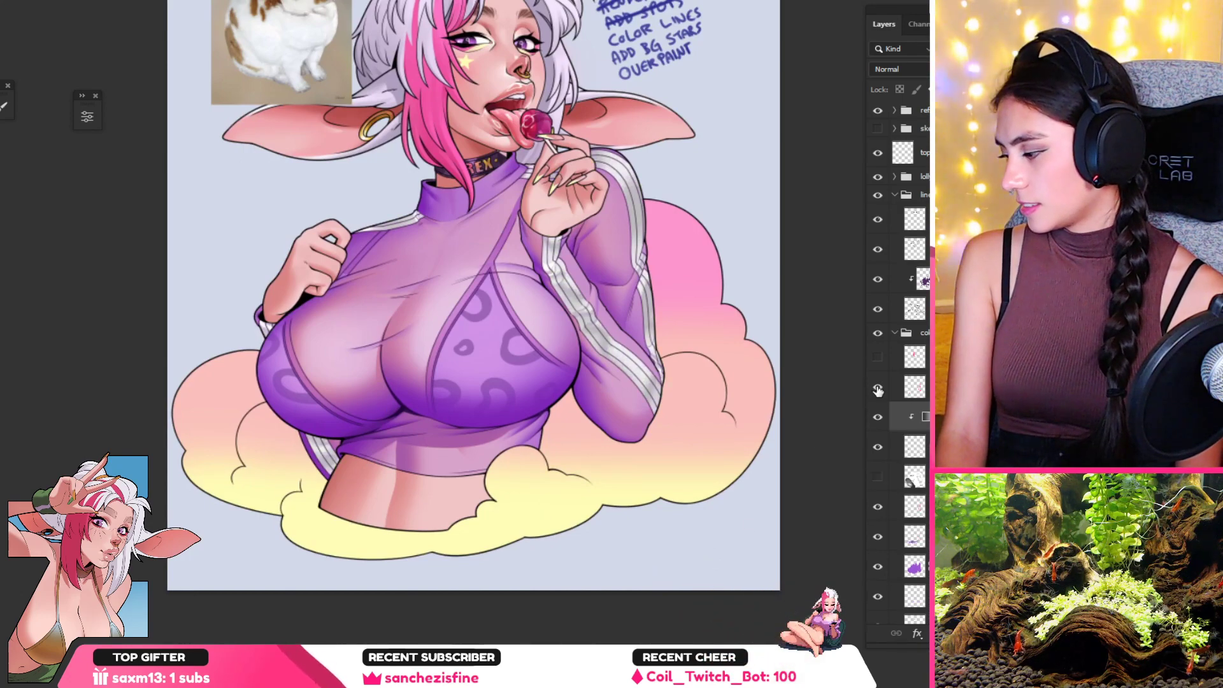
{"action": "left_click", "coordinate": [915, 387]}
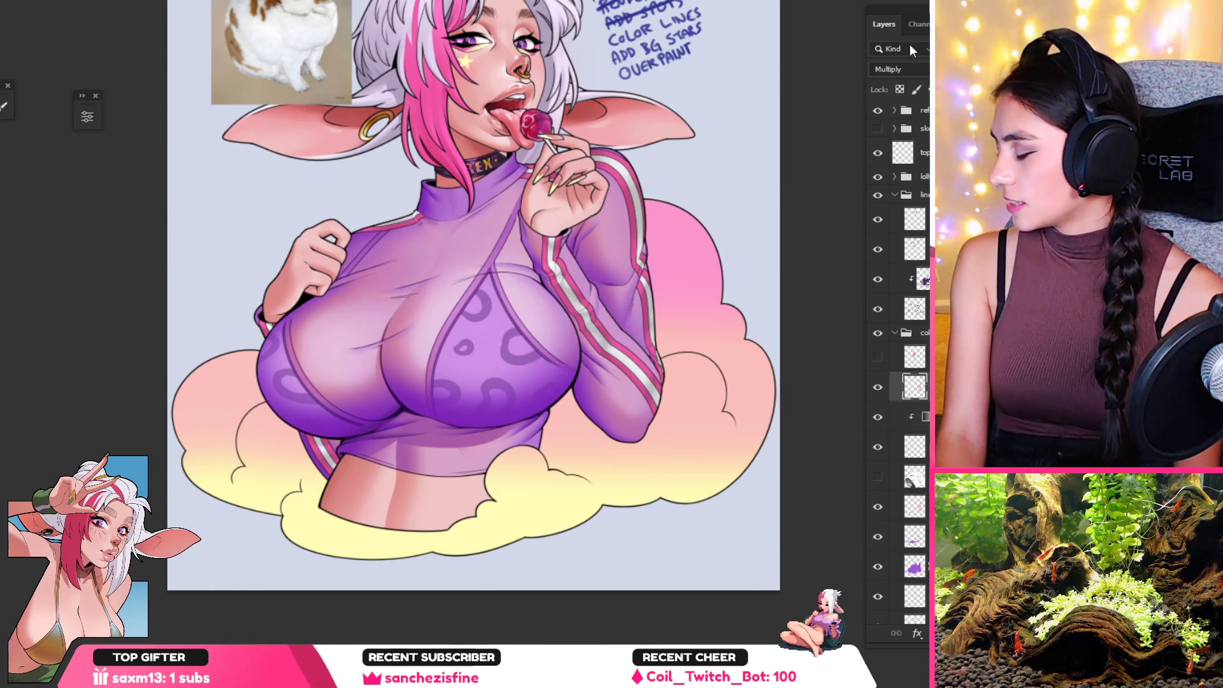
{"action": "left_click", "coordinate": [910, 69]}
{"action": "scroll", "coordinate": [898, 128], "scroll_direction": "up", "scroll_amount": 5}
{"action": "left_click", "coordinate": [889, 81]}
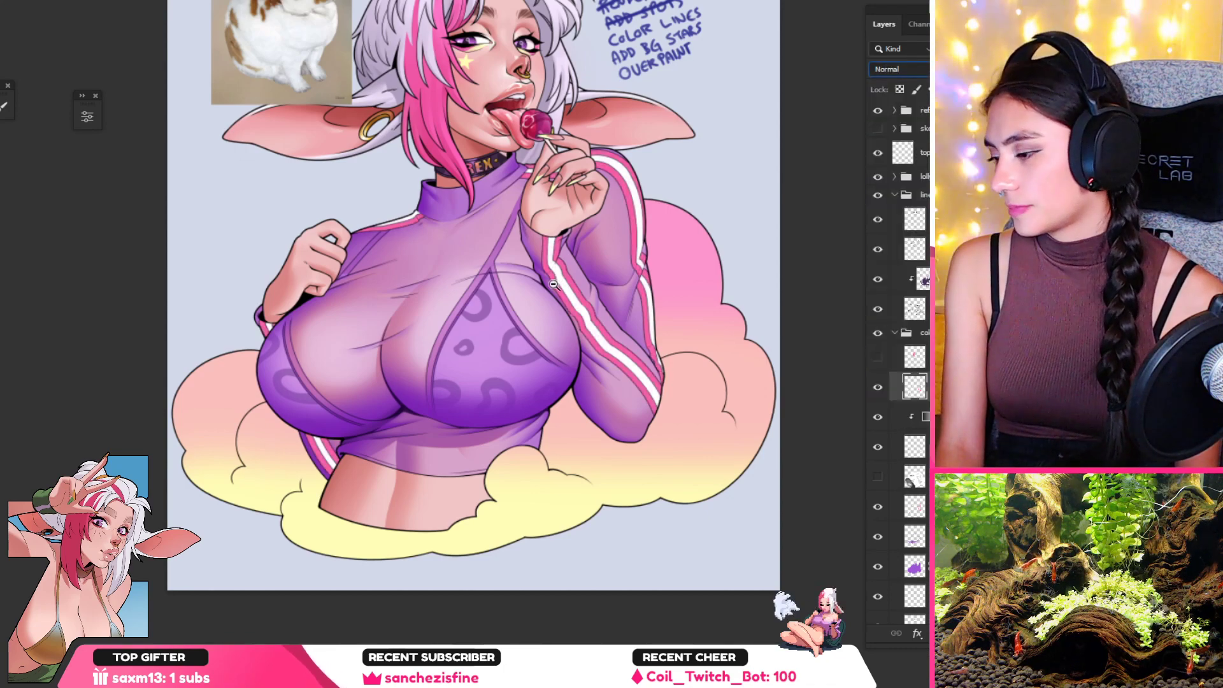
Step: Select both pink bands along the forearm of the lollipop arm with the Magic Wand
{"action": "scroll", "coordinate": [552, 284], "scroll_direction": "up", "scroll_amount": 4}
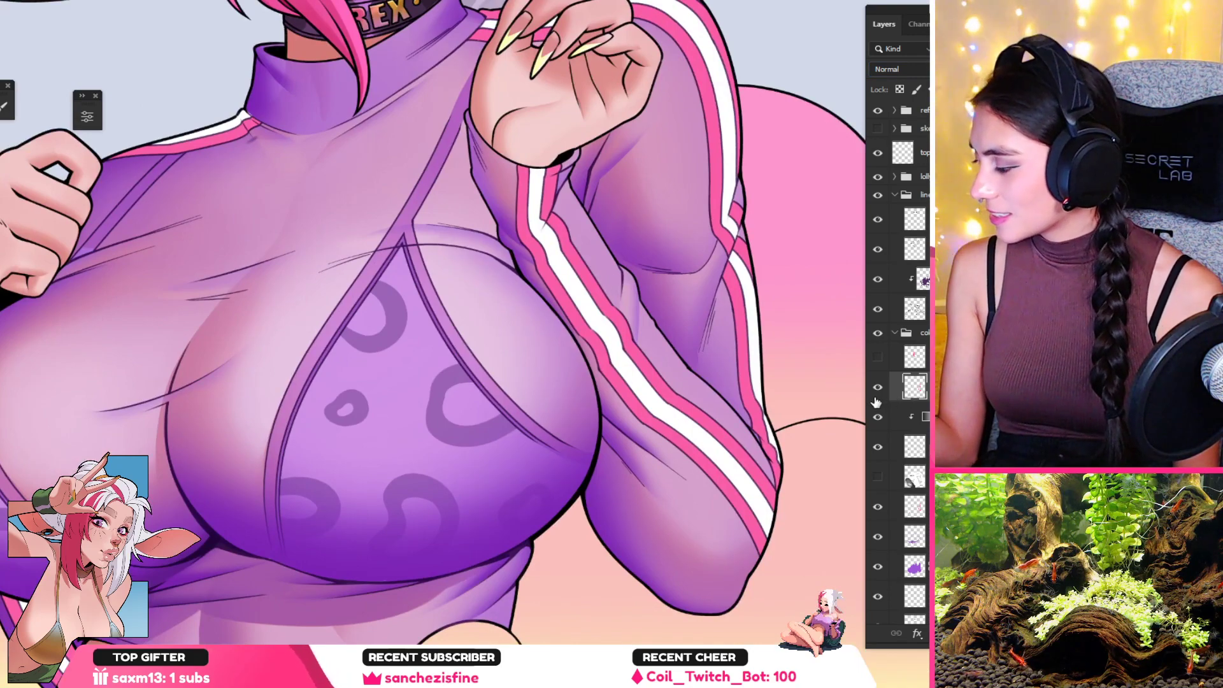
{"action": "scroll", "coordinate": [612, 328], "scroll_direction": "down", "scroll_amount": 5}
{"action": "scroll", "coordinate": [611, 328], "scroll_direction": "up", "scroll_amount": 3}
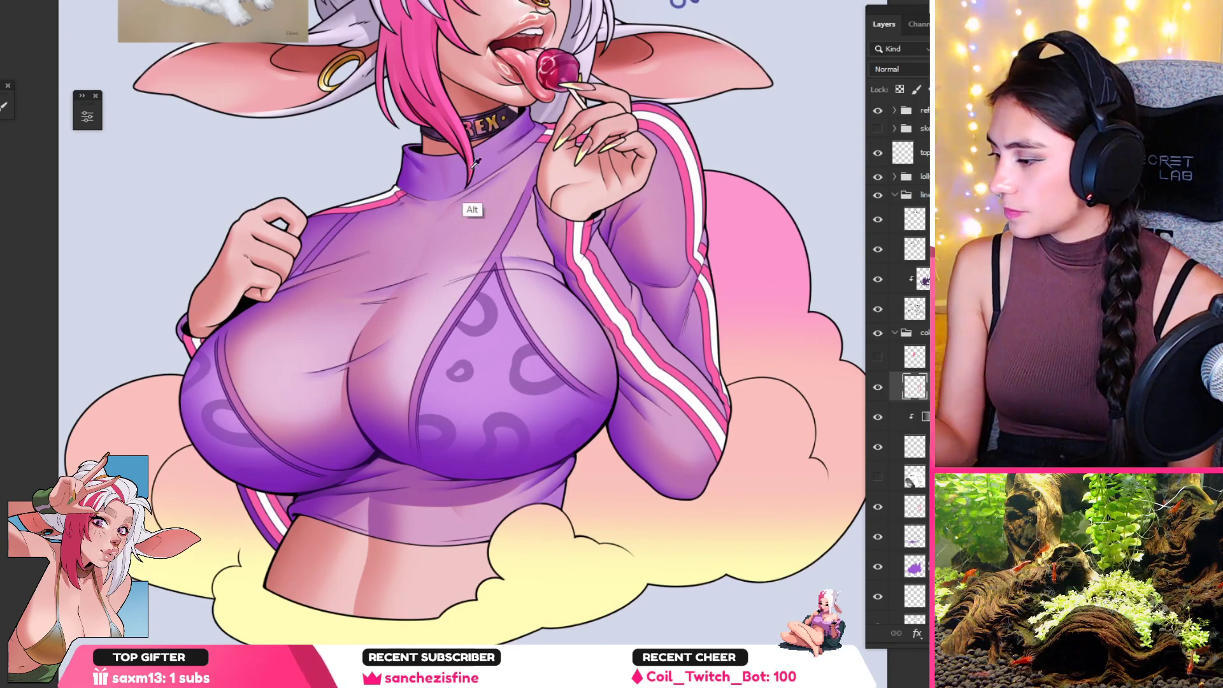
{"action": "left_click", "coordinate": [424, 99], "text": "alt"}
{"action": "key", "text": "w"}
{"action": "left_click", "coordinate": [612, 324]}
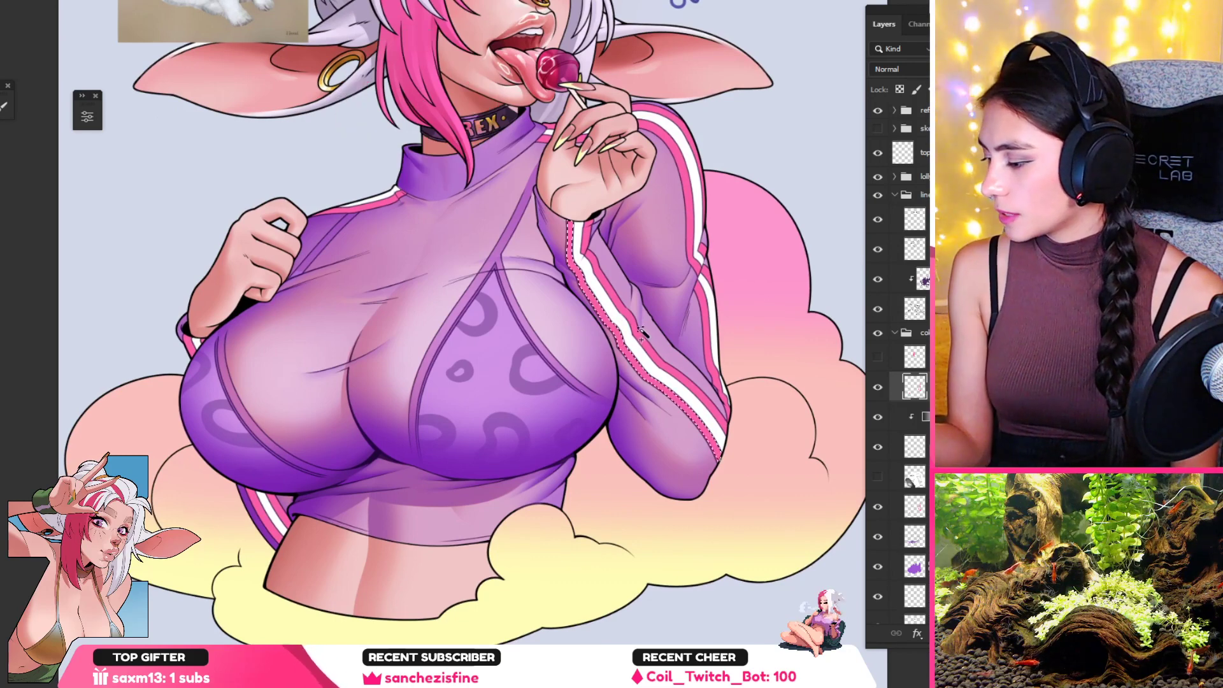
{"action": "left_click", "coordinate": [644, 336], "text": "shift"}
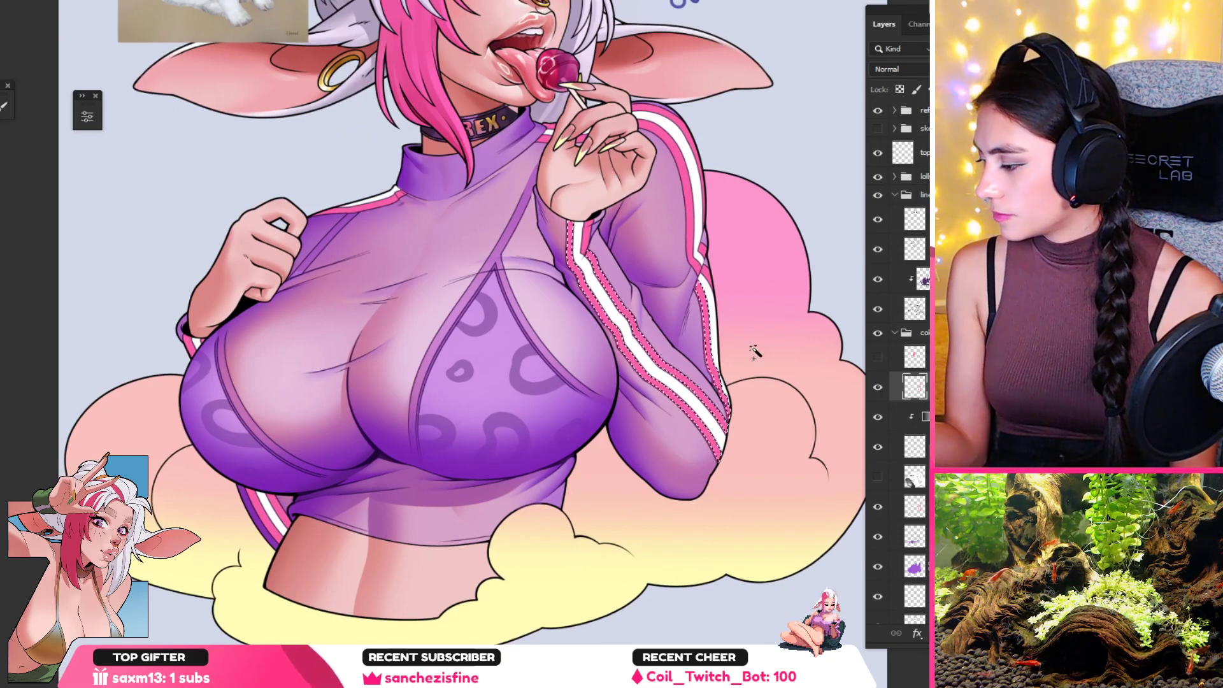
Step: Hide the line art group and add the lollipop arm's upper-sleeve and shoulder pink bands to the selection
{"action": "left_click", "coordinate": [878, 195]}
{"action": "left_click", "coordinate": [703, 180], "text": "shift"}
{"action": "left_click", "coordinate": [686, 163], "text": "shift"}
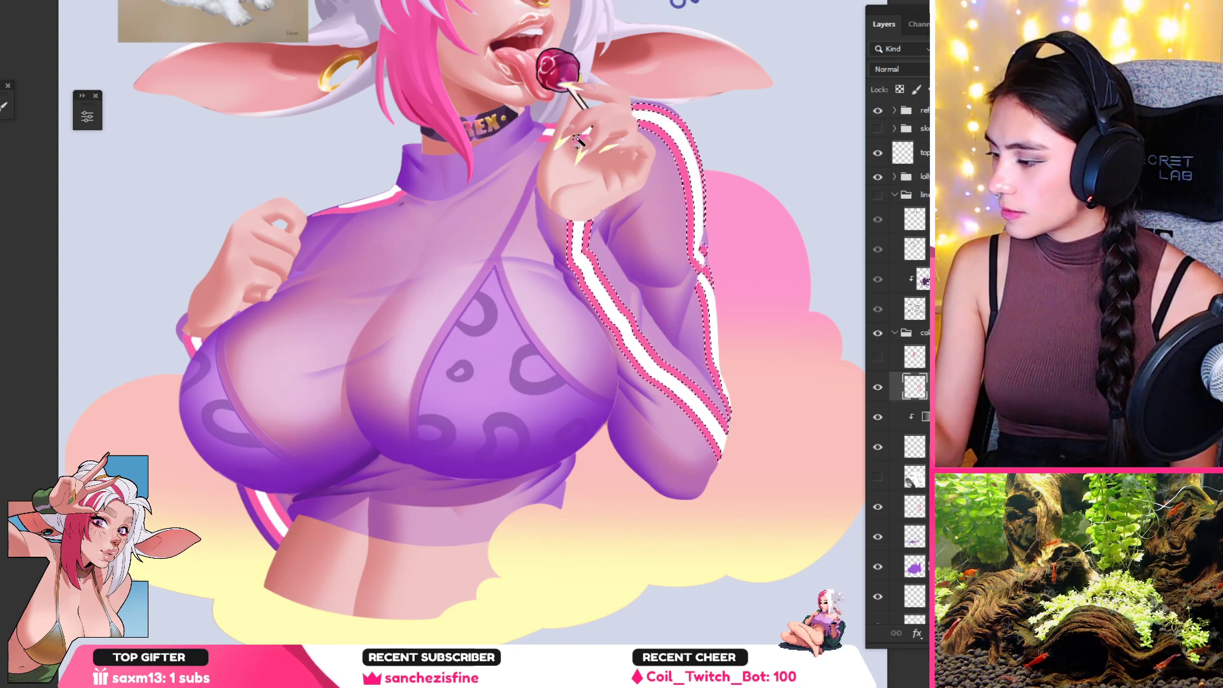
{"action": "left_click", "coordinate": [545, 139], "text": "shift"}
{"action": "left_click", "coordinate": [549, 127], "text": "shift"}
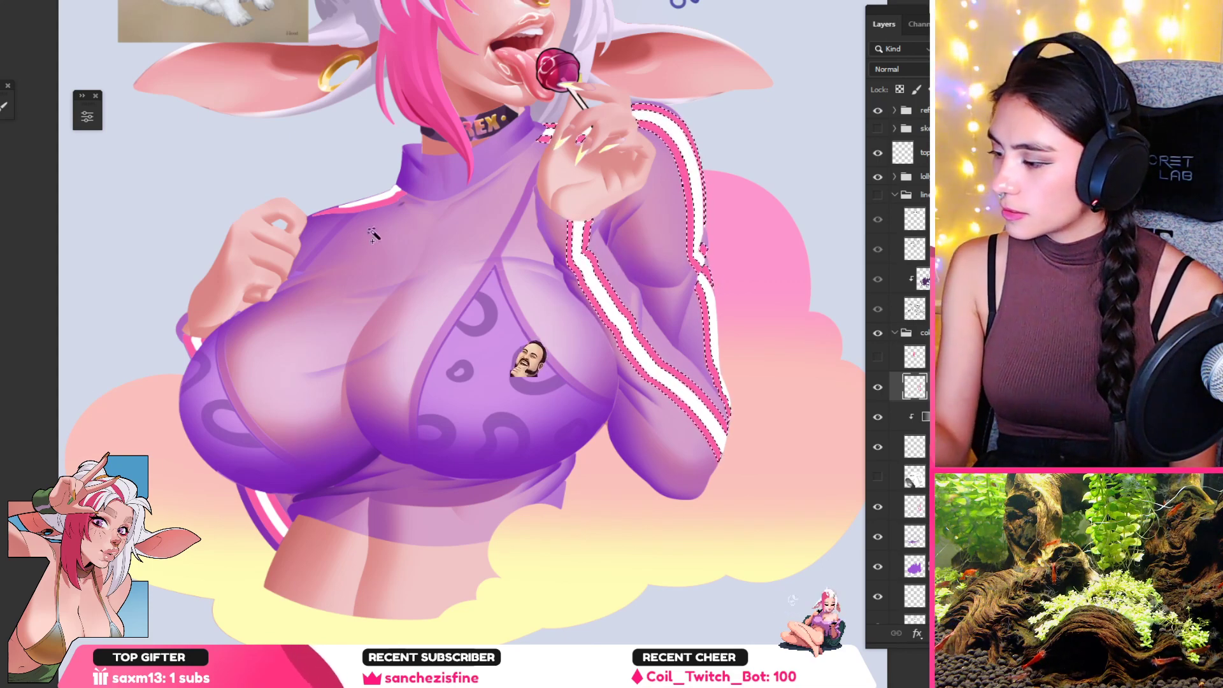
Step: Add the pink bands on the other arm's shoulder, cuff and lower sleeve to the selection
{"action": "left_click", "coordinate": [382, 205]}
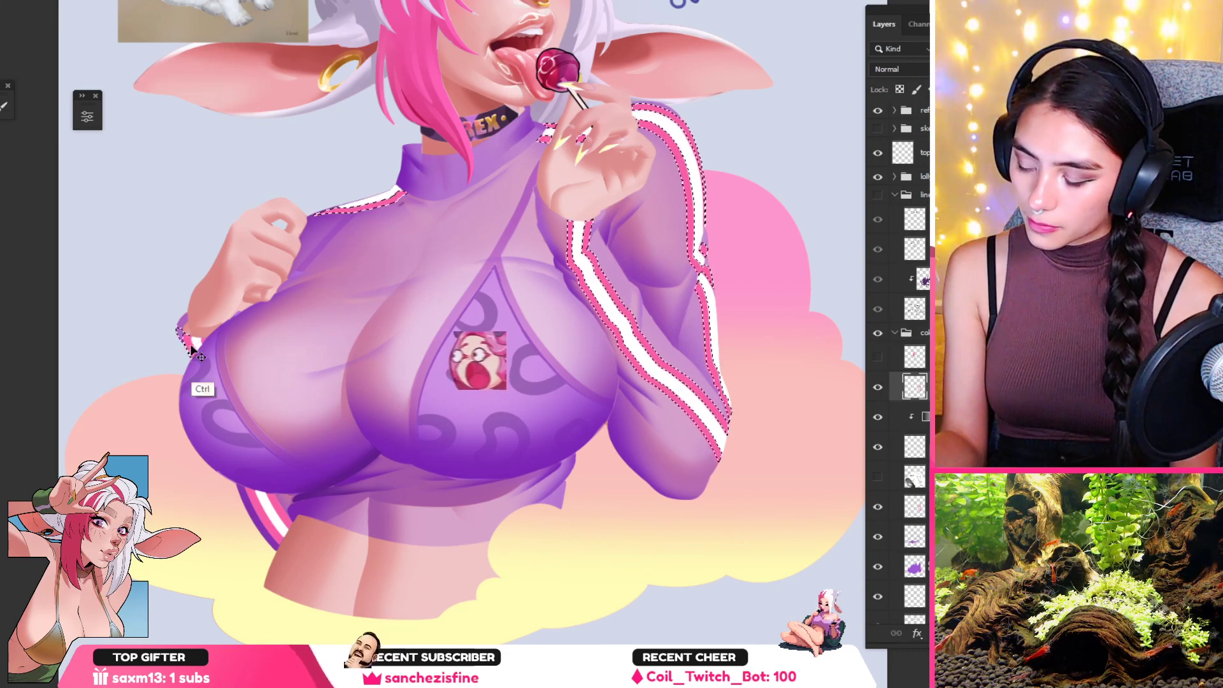
{"action": "left_click", "coordinate": [205, 340]}
{"action": "mouse_move", "coordinate": [313, 464]}
{"action": "left_mouse_down"}
{"action": "mouse_move", "coordinate": [352, 338]}
{"action": "mouse_move", "coordinate": [410, 474]}
{"action": "left_mouse_up"}
{"action": "left_click", "coordinate": [320, 388]}
{"action": "left_click", "coordinate": [301, 396]}
Step: Expand the selection of the pink bands by 1 pixel
{"action": "key", "text": "alt+s"}
{"action": "key", "text": "m"}
{"action": "key", "text": "e"}
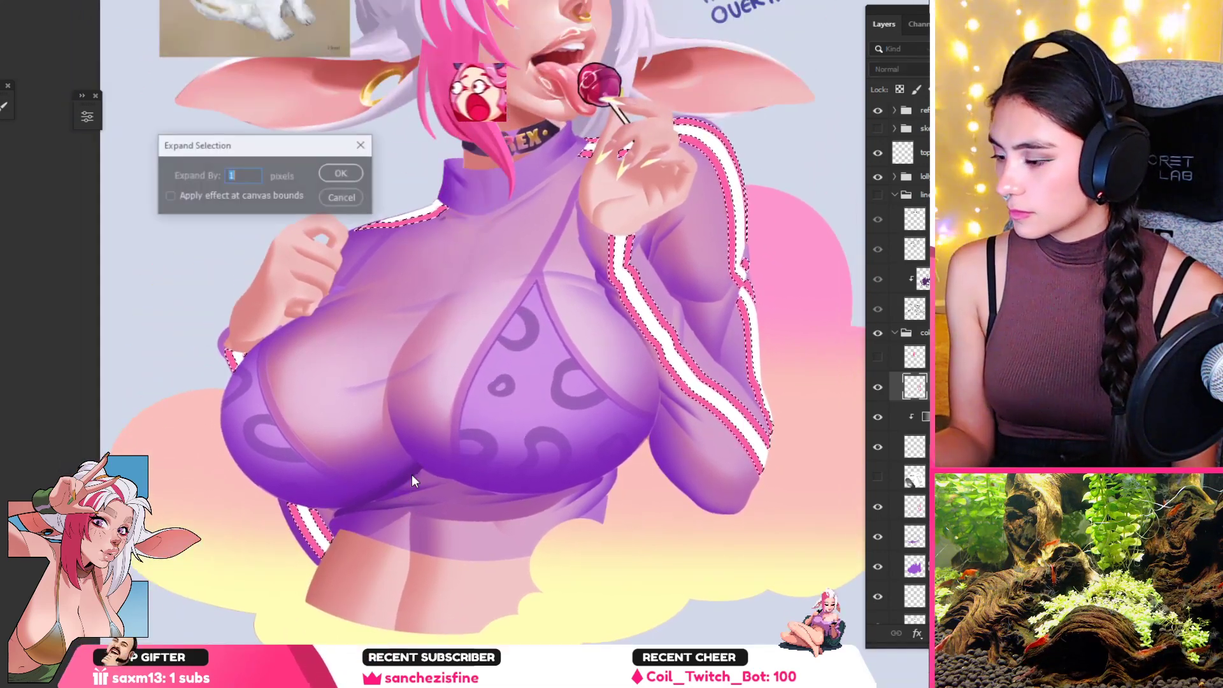
{"action": "key", "text": "Return"}
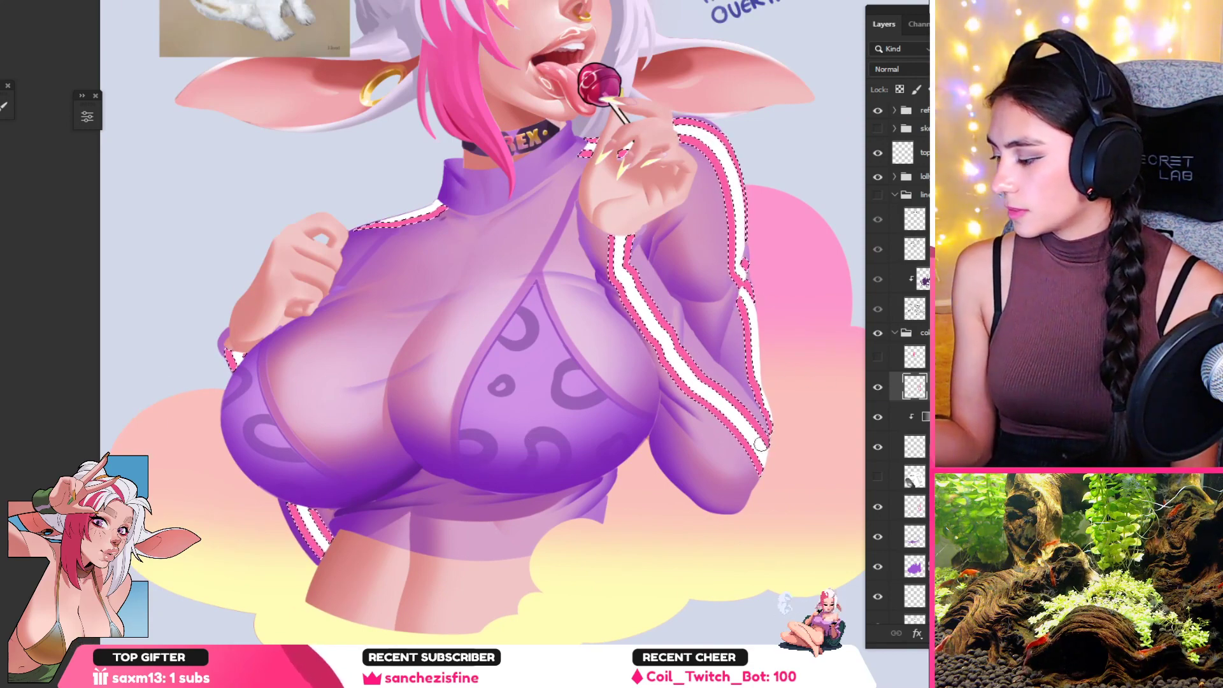
Step: Enlarge the brush considerably, lock the stripe layer's transparent pixels and set its blend mode to Multiply
{"action": "key", "text": "]"}
{"action": "key", "text": "]"}
{"action": "key", "text": "]"}
{"action": "key", "text": "]"}
{"action": "key", "text": "]"}
{"action": "key", "text": "]"}
{"action": "key", "text": "]"}
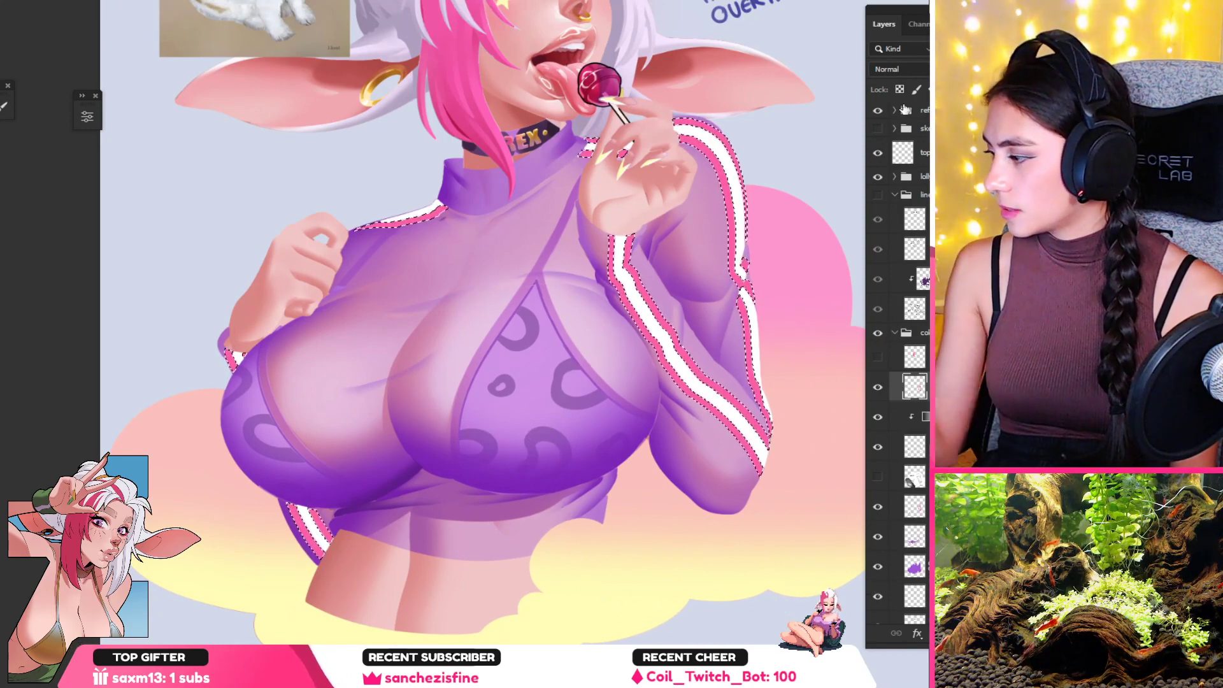
{"action": "left_click", "coordinate": [899, 89]}
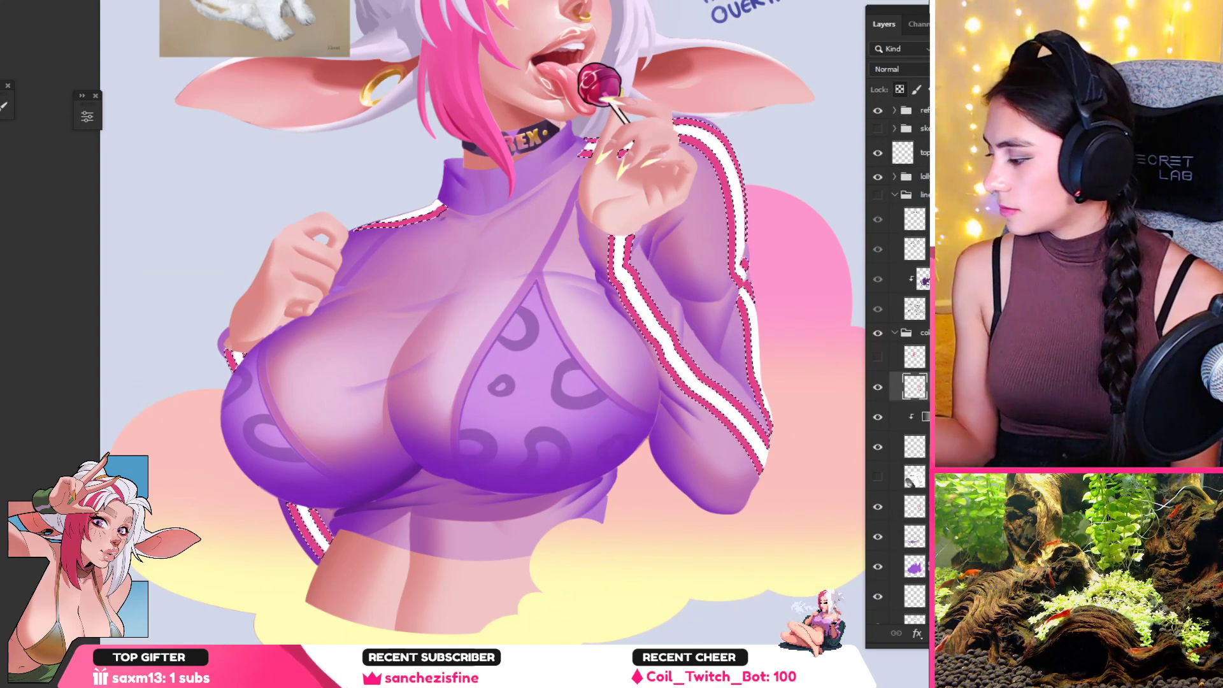
{"action": "left_click", "coordinate": [915, 65]}
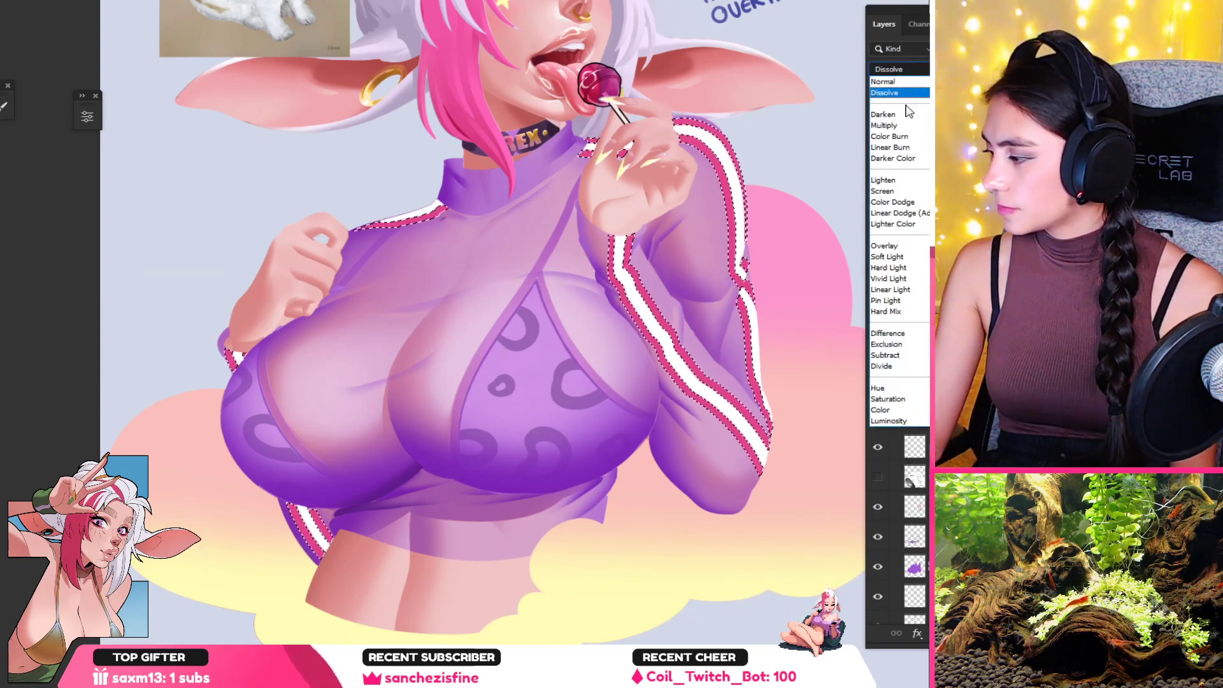
{"action": "left_click", "coordinate": [898, 125]}
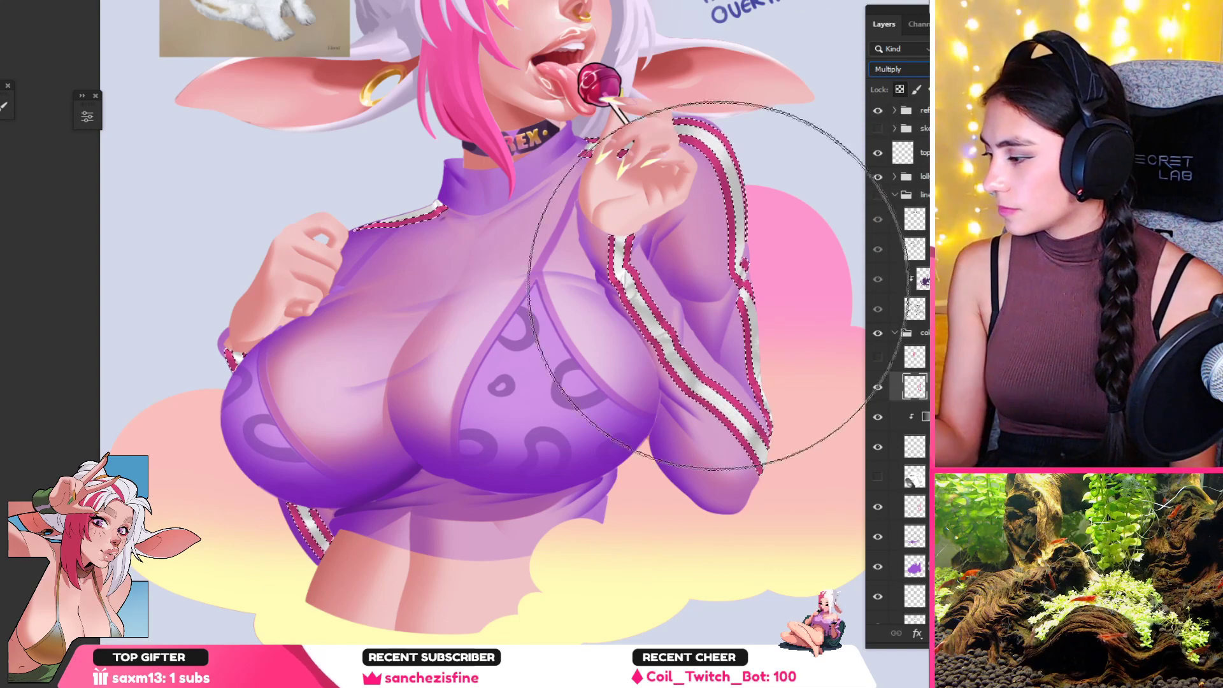
Step: Try a brush stroke over the sleeve stripes and moving the pink stripe layer beneath the Gradient Map, and undo both changes
{"action": "left_click_drag", "start_coordinate": [576, 373], "coordinate": [523, 424]}
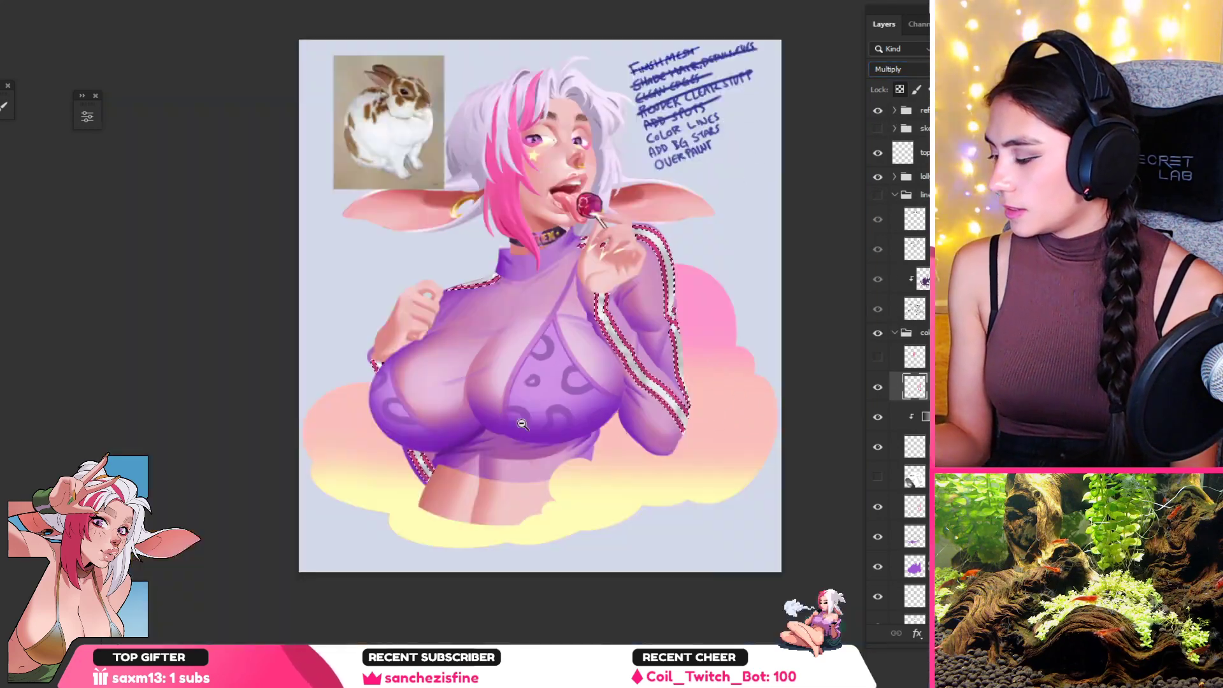
{"action": "scroll", "coordinate": [586, 453], "scroll_direction": "up", "scroll_amount": 2}
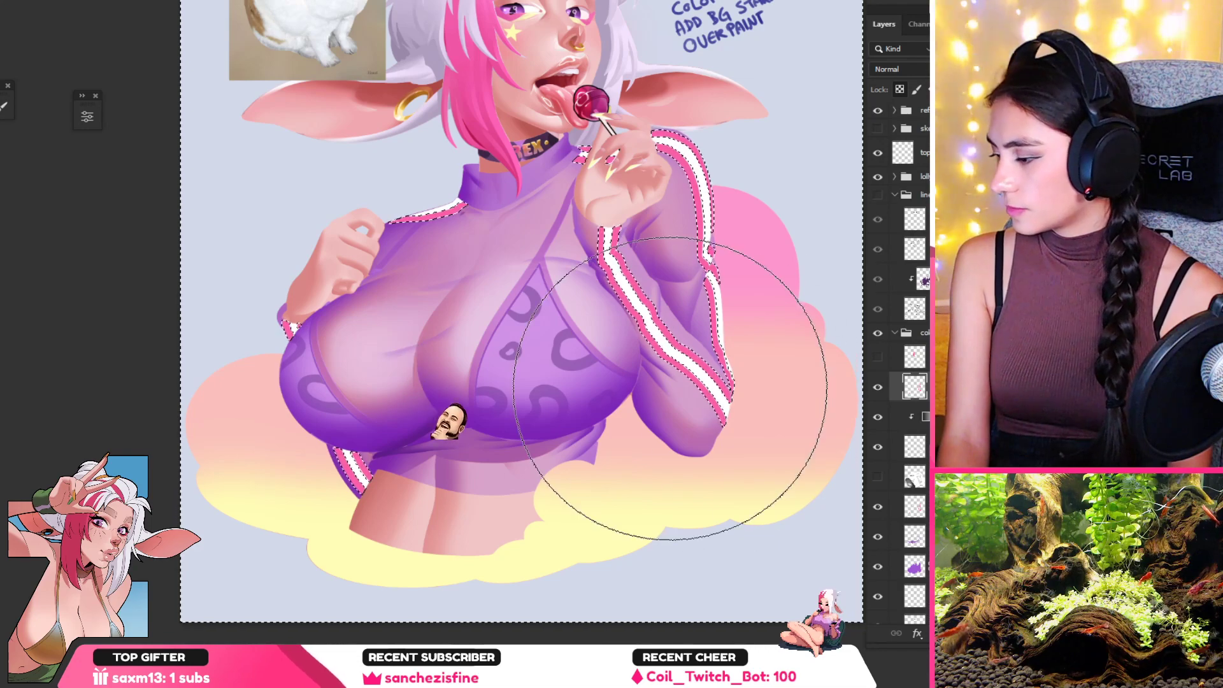
{"action": "mouse_move", "coordinate": [677, 385]}
{"action": "left_mouse_down"}
{"action": "mouse_move", "coordinate": [598, 234]}
{"action": "mouse_move", "coordinate": [546, 546]}
{"action": "mouse_move", "coordinate": [688, 402]}
{"action": "mouse_move", "coordinate": [682, 320]}
{"action": "left_mouse_up"}
{"action": "key", "text": "ctrl+z"}
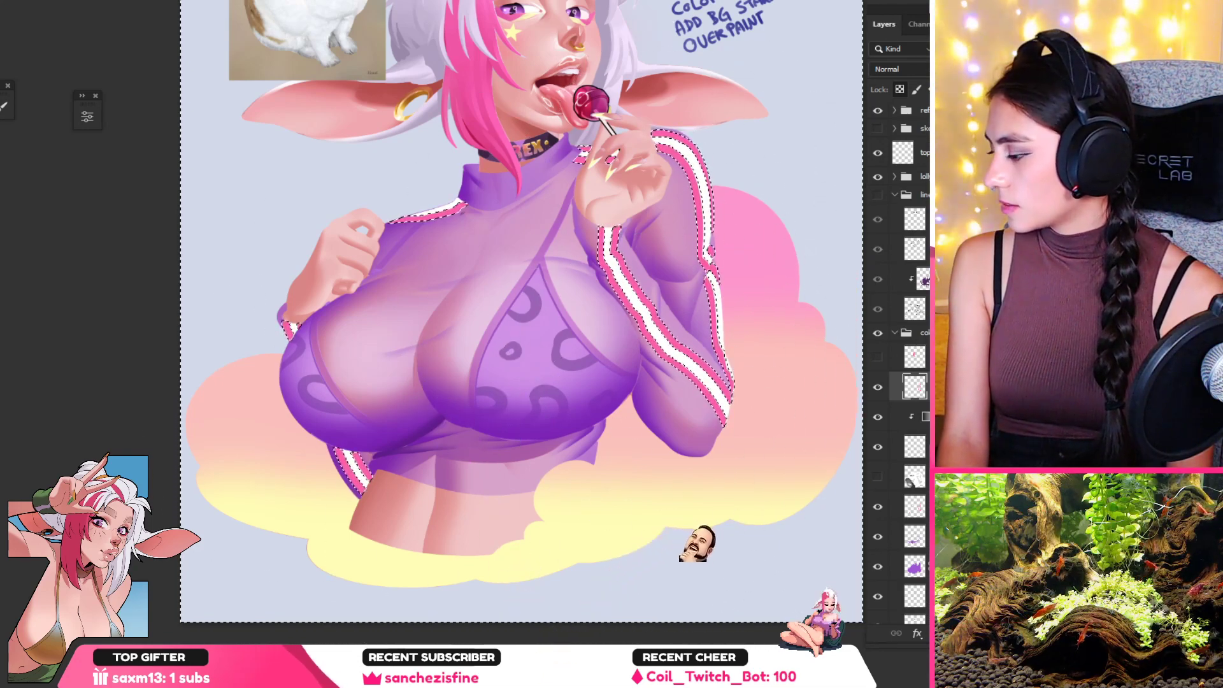
{"action": "left_click_drag", "start_coordinate": [917, 388], "coordinate": [918, 434]}
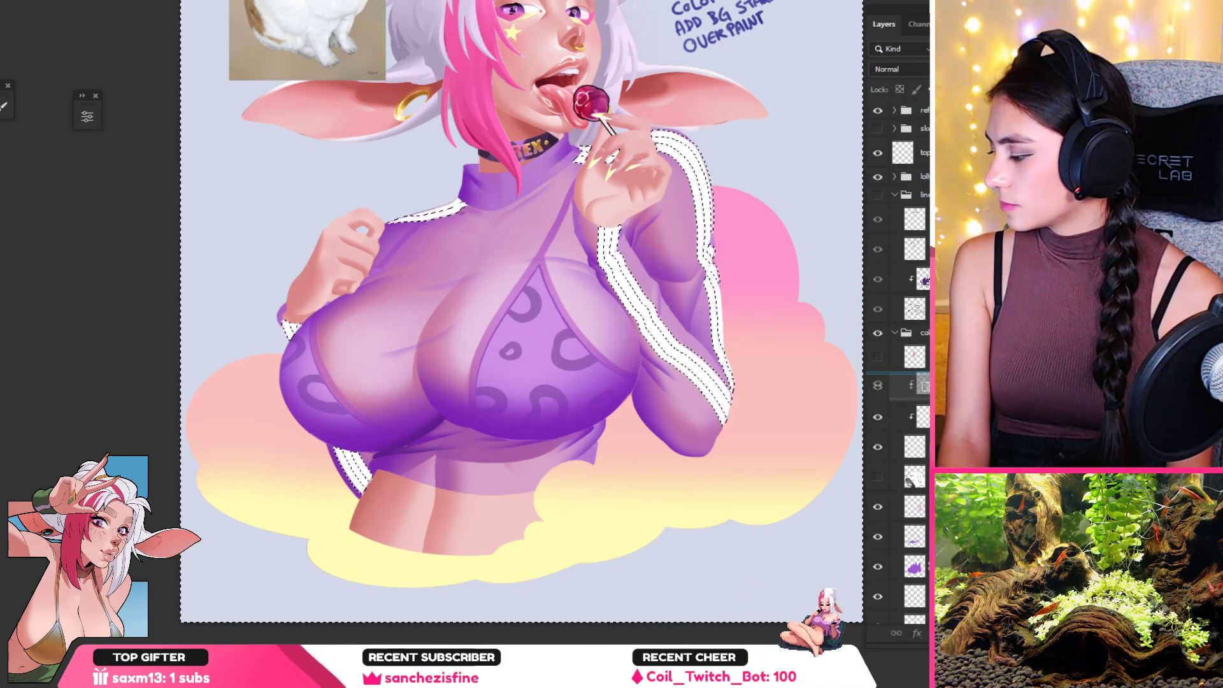
{"action": "key", "text": "ctrl+z"}
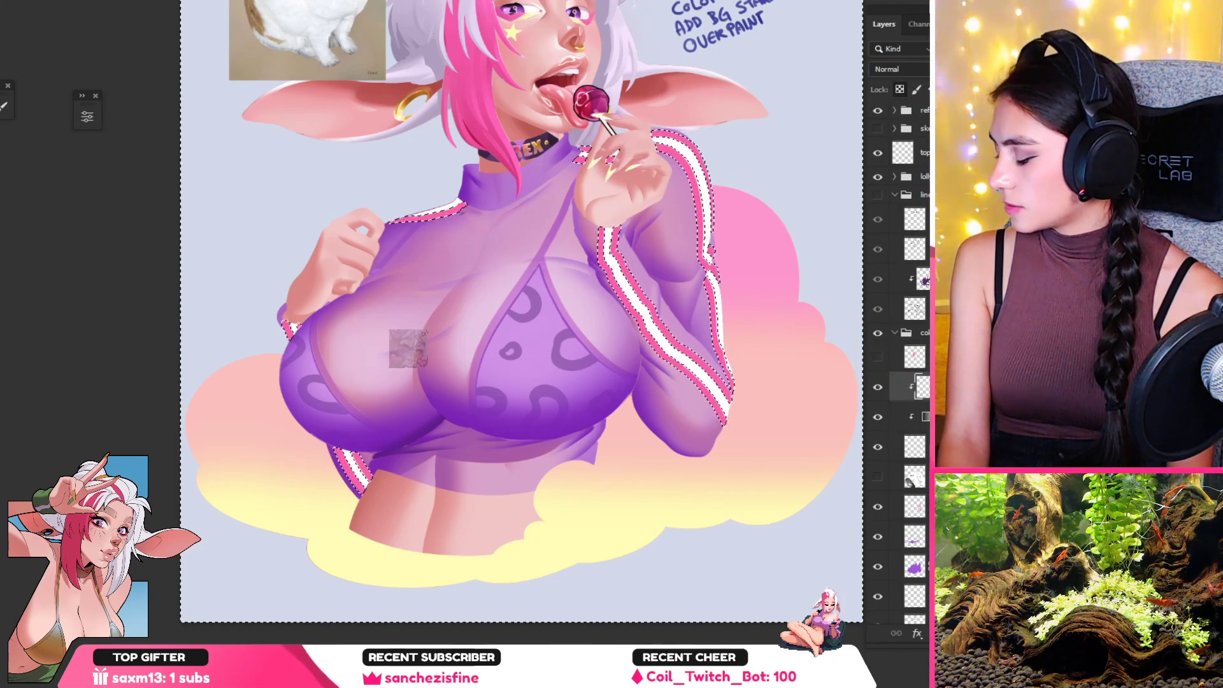
Step: Try the Normal and Lighter Color blend modes on the pink stripe layer, settle on Multiply and clear the selection
{"action": "left_click", "coordinate": [899, 70]}
{"action": "left_click", "coordinate": [884, 82]}
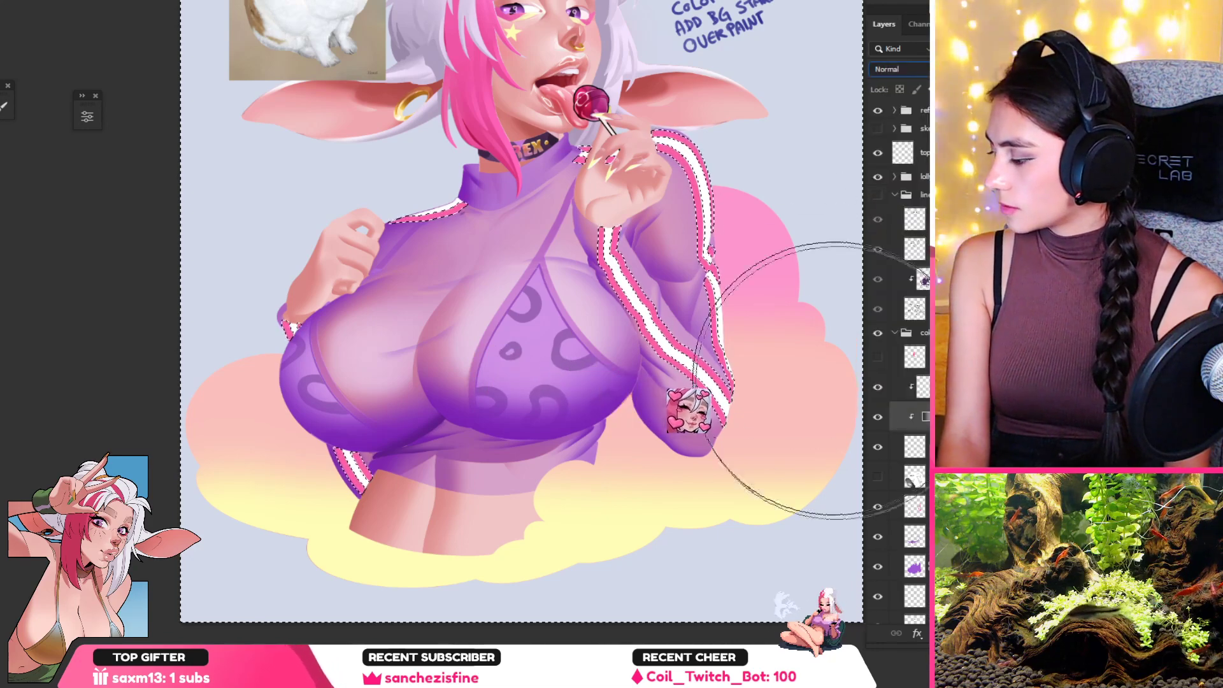
{"action": "left_click", "coordinate": [890, 68]}
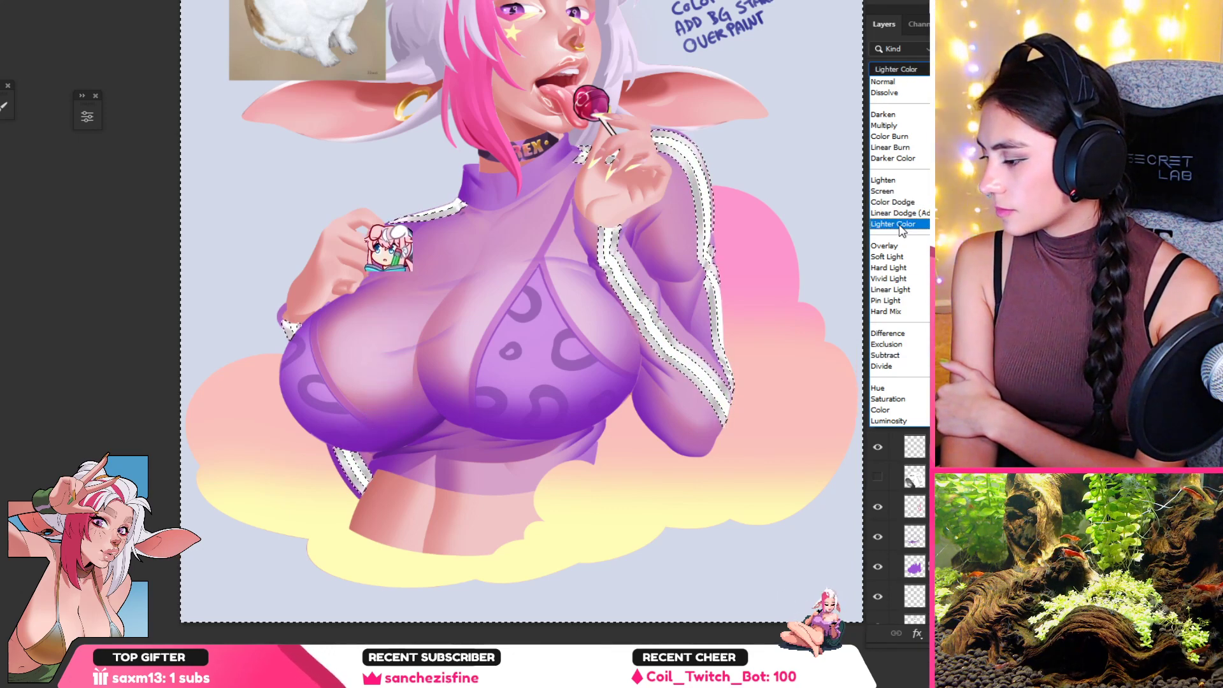
{"action": "left_click", "coordinate": [901, 227]}
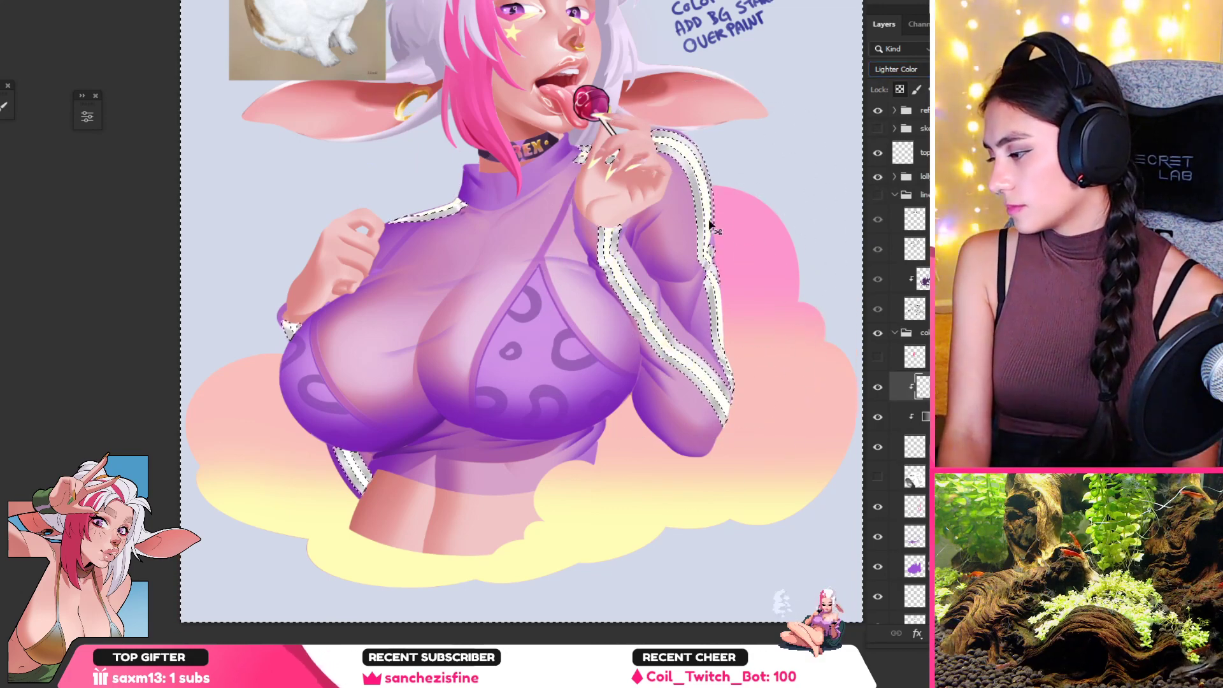
{"action": "left_click", "coordinate": [924, 70]}
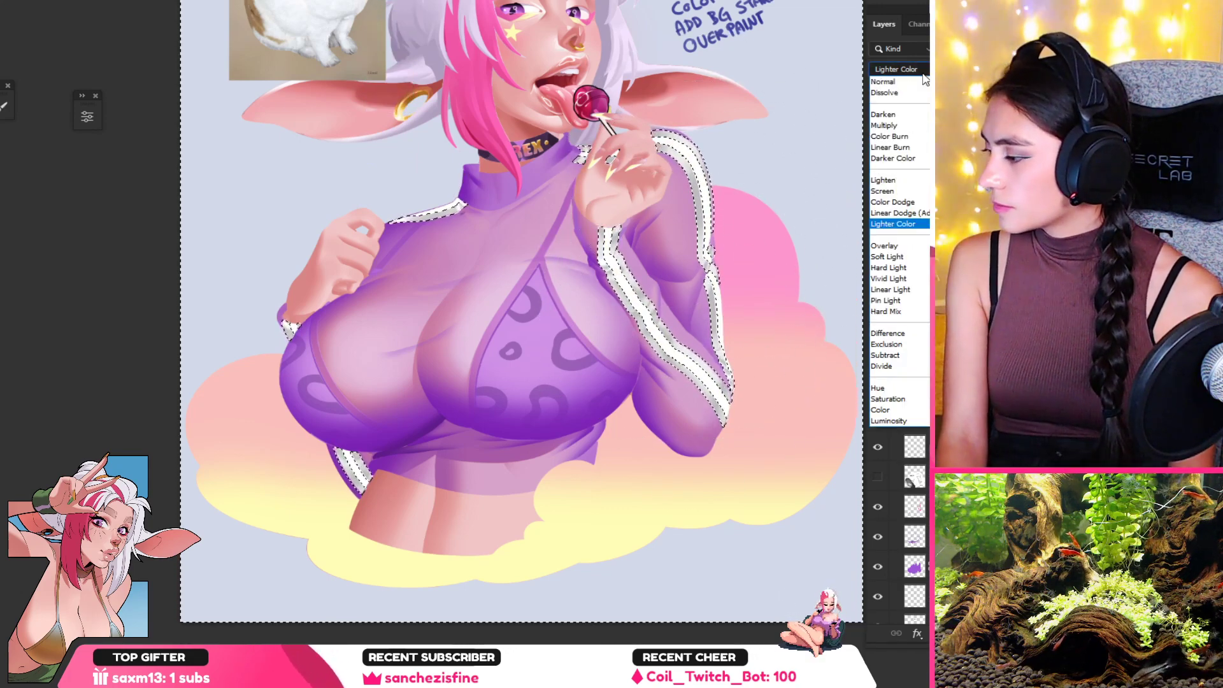
{"action": "left_click", "coordinate": [884, 126]}
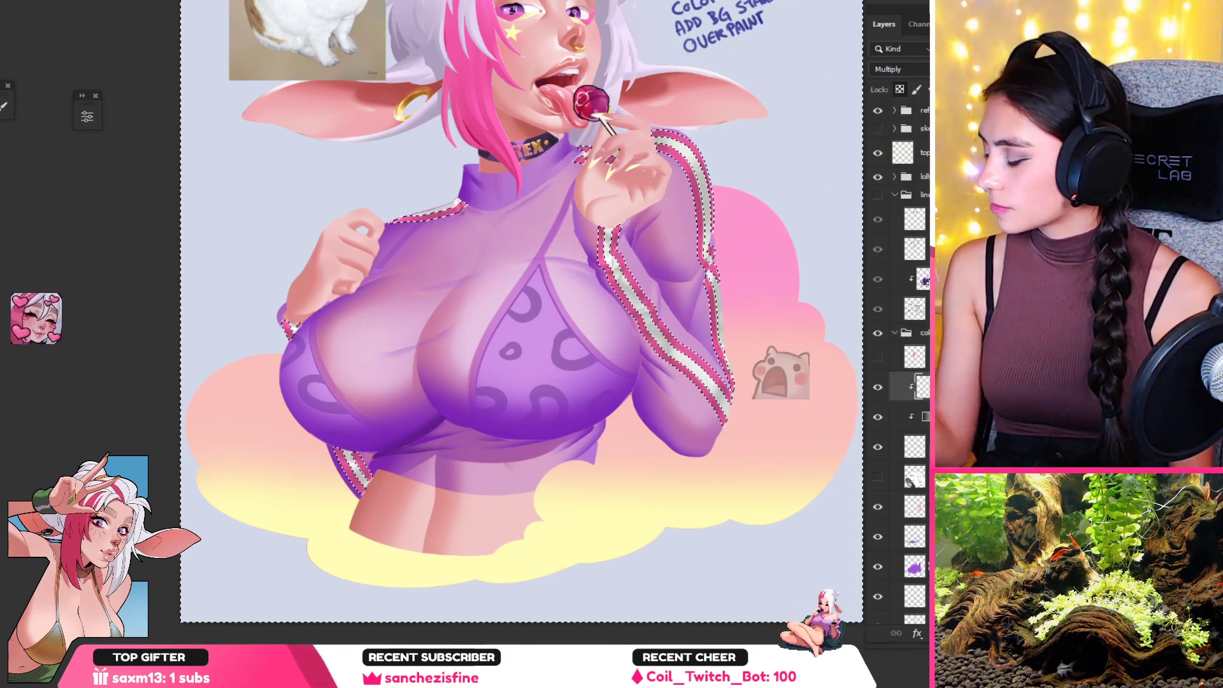
{"action": "key", "text": "ctrl+d"}
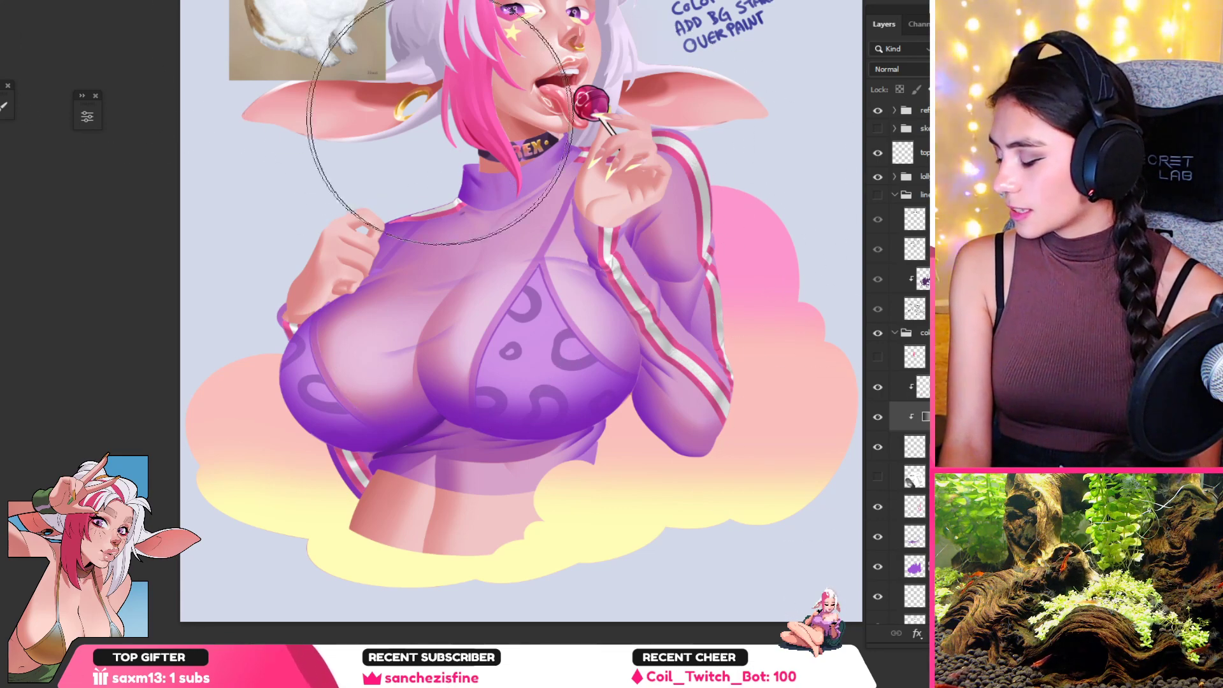
Step: Add a second clipped Gradient Map running black to white above the stripes' existing one, undoing and redoing it for comparison
{"action": "left_click", "coordinate": [132, 0]}
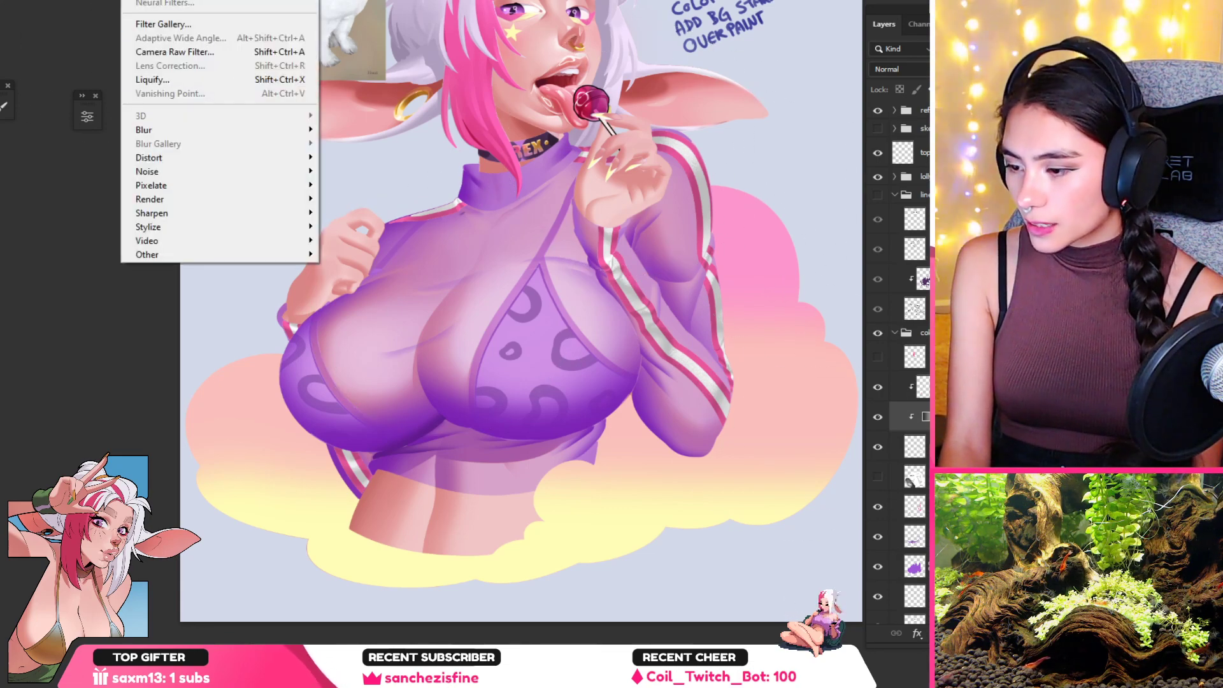
{"action": "left_click", "coordinate": [119, 0]}
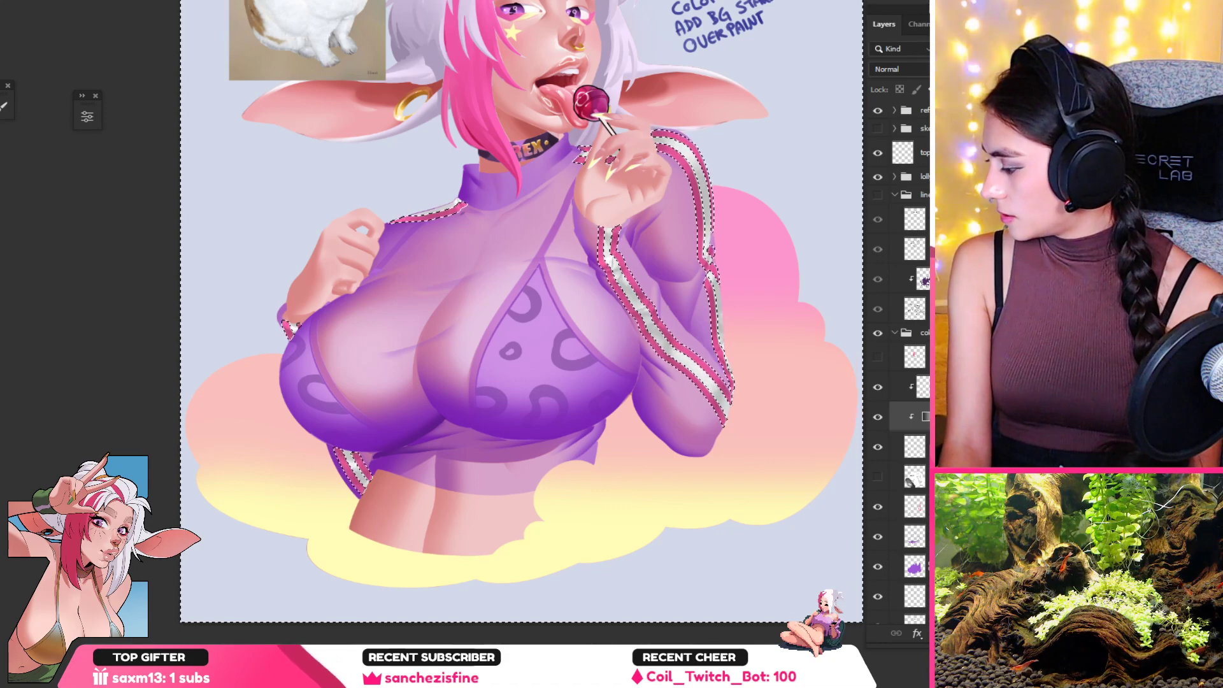
{"action": "left_click", "coordinate": [988, 612]}
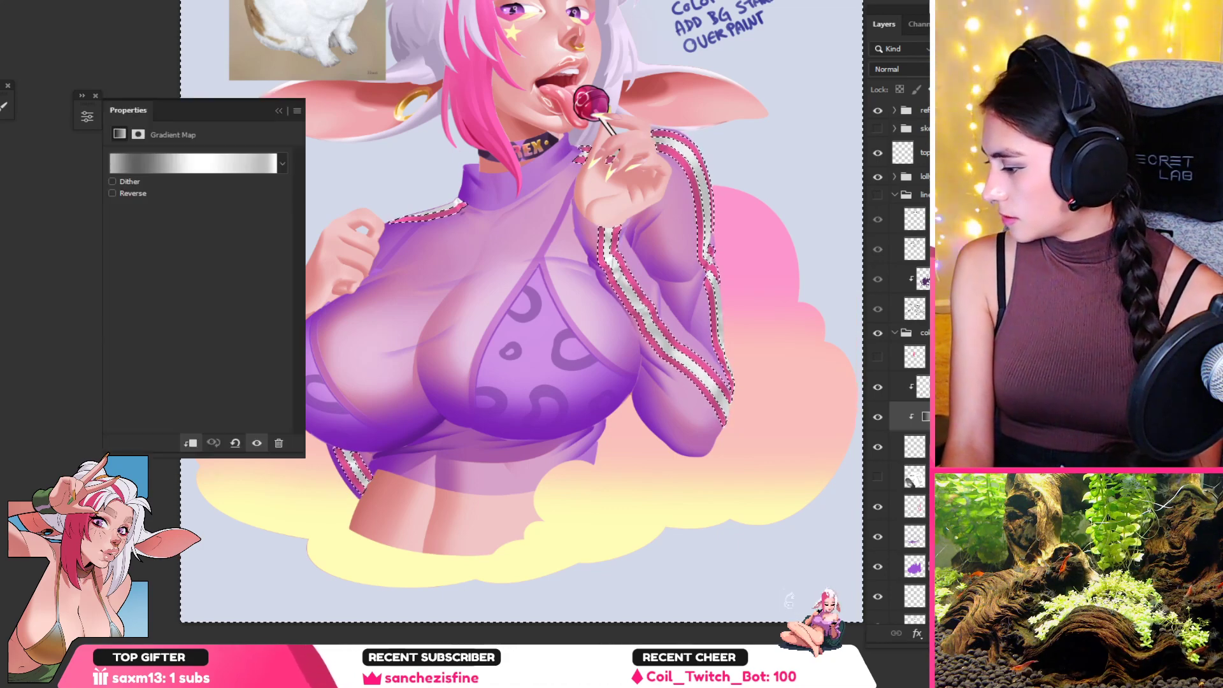
{"action": "left_click", "coordinate": [198, 169]}
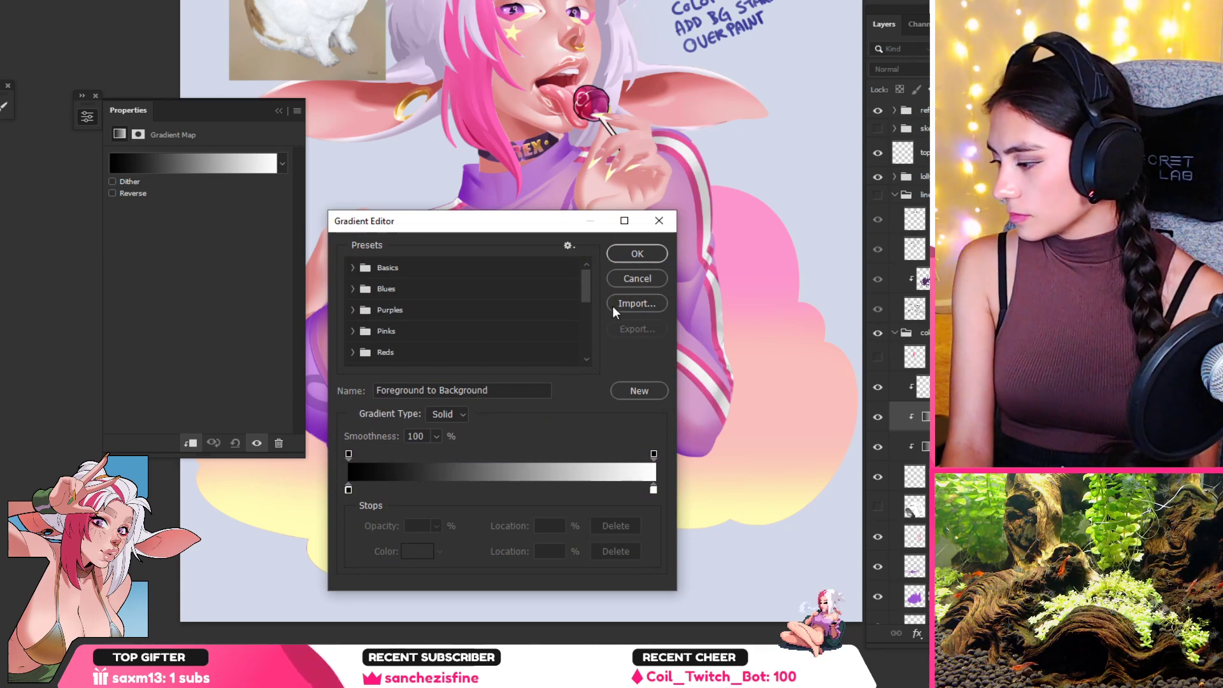
{"action": "key", "text": "Return"}
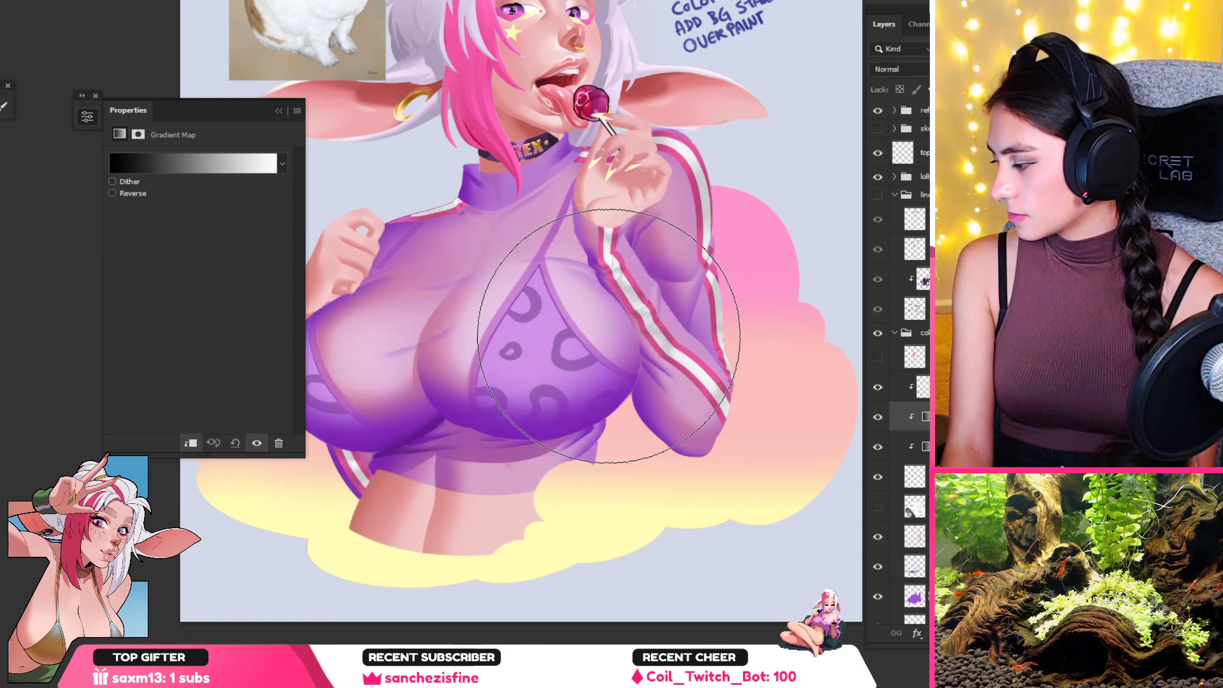
{"action": "key", "text": "ctrl+z"}
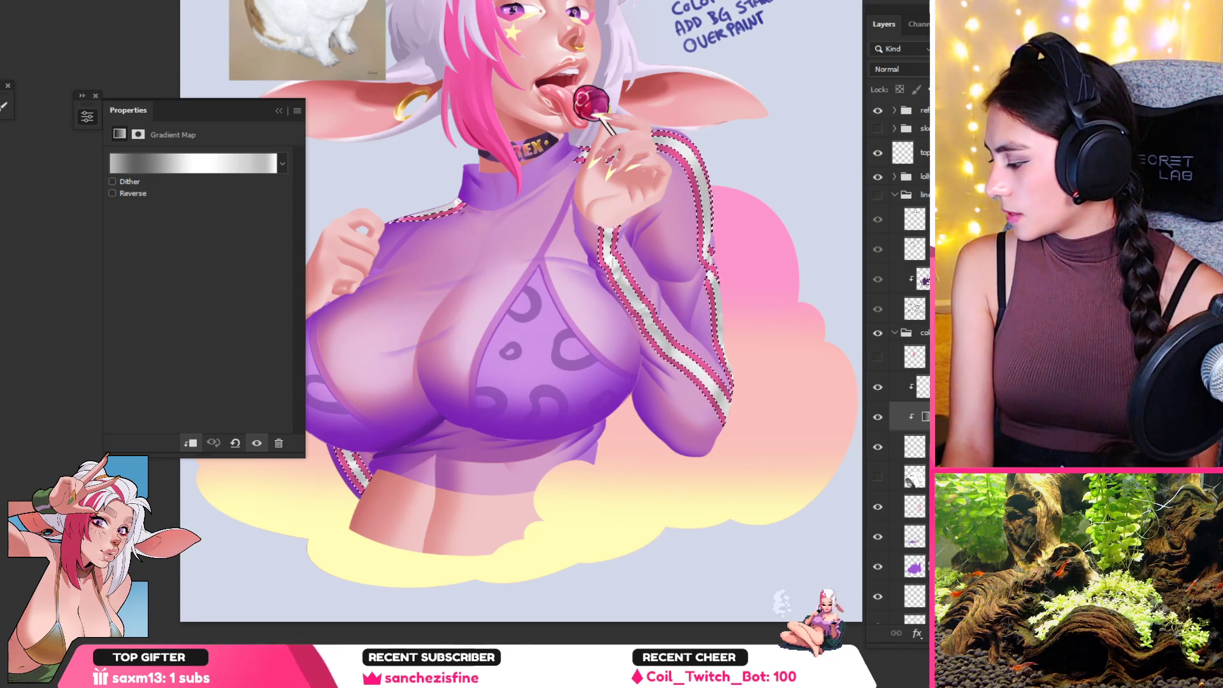
{"action": "key", "text": "ctrl+shift+z"}
{"action": "key", "text": "ctrl+shift+z"}
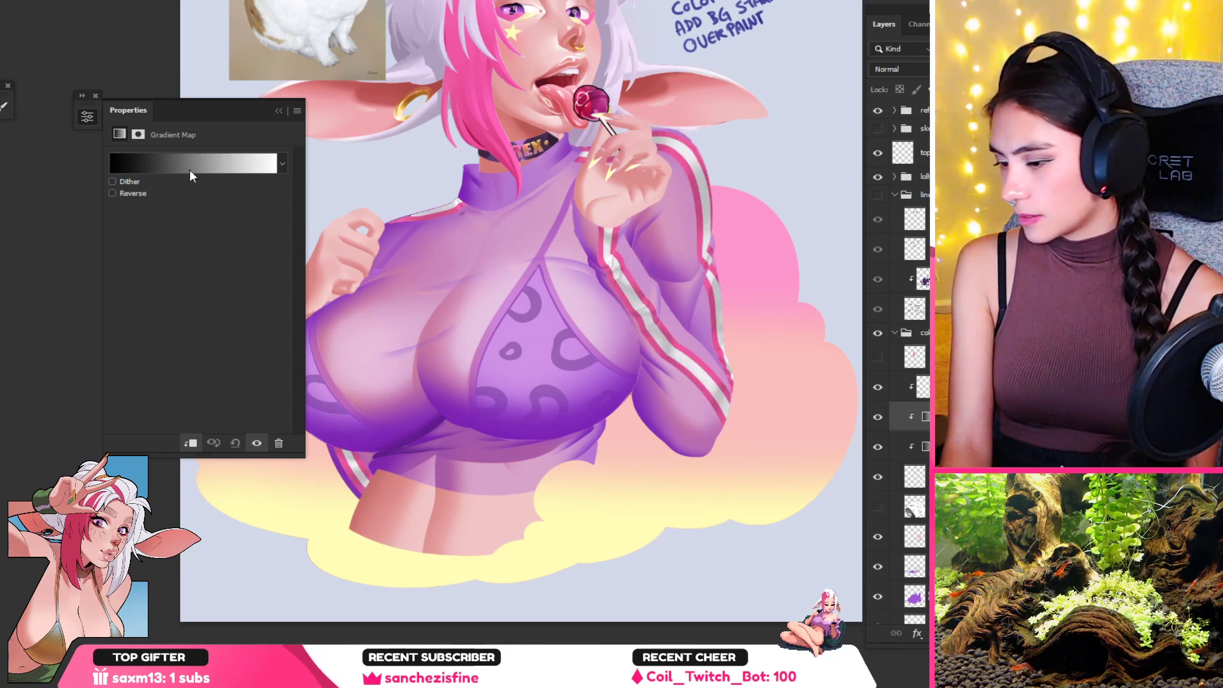
Step: Load the Gray_03 gradient preset into the new Gradient Map and remove its middle color stop
{"action": "left_click", "coordinate": [177, 158]}
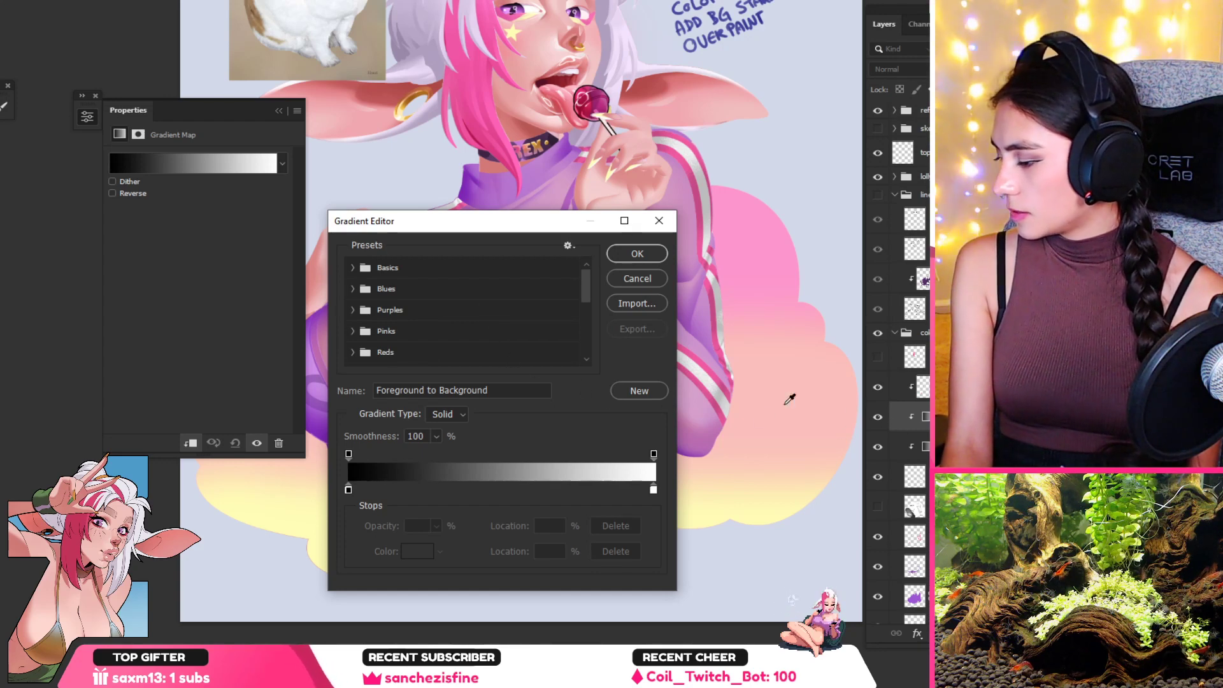
{"action": "scroll", "coordinate": [415, 351], "scroll_direction": "down", "scroll_amount": 2}
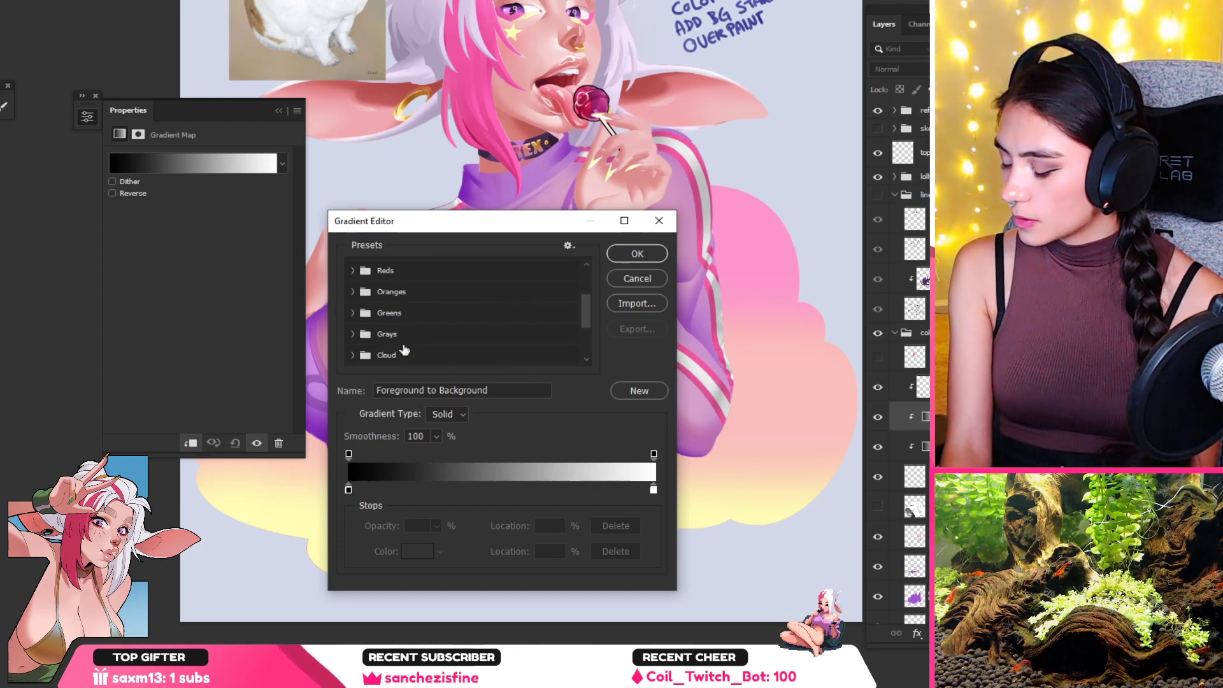
{"action": "scroll", "coordinate": [390, 358], "scroll_direction": "down", "scroll_amount": 4}
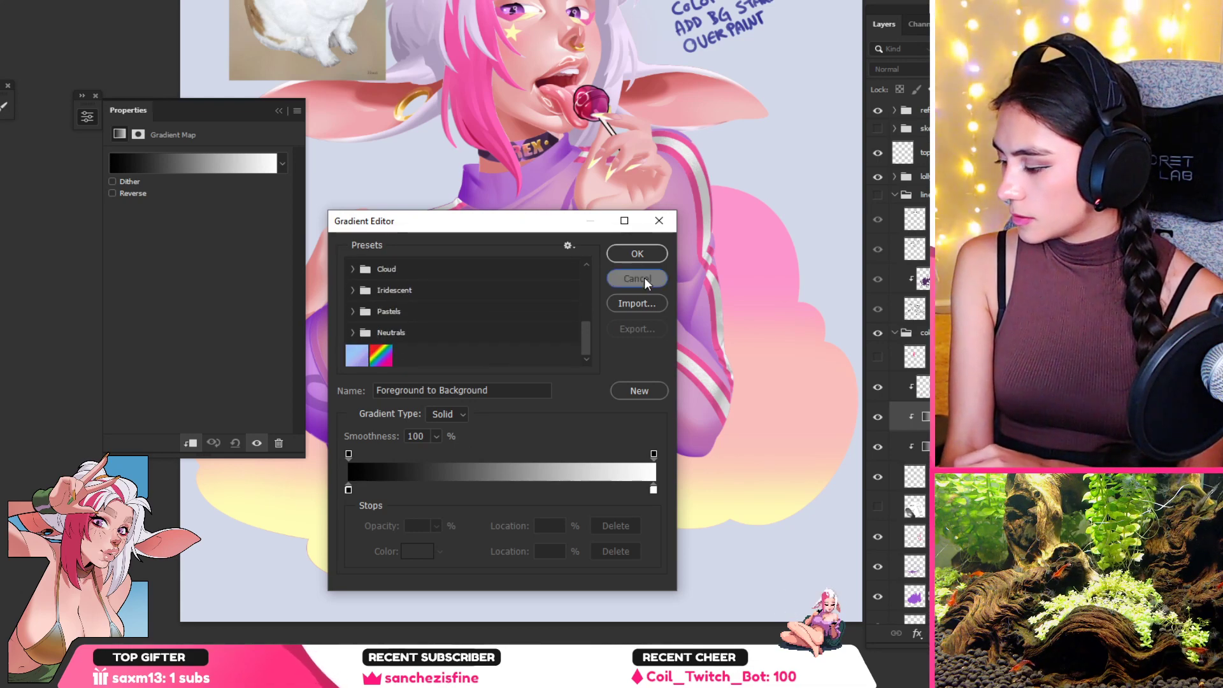
{"action": "left_click_drag", "start_coordinate": [522, 221], "coordinate": [216, 76]}
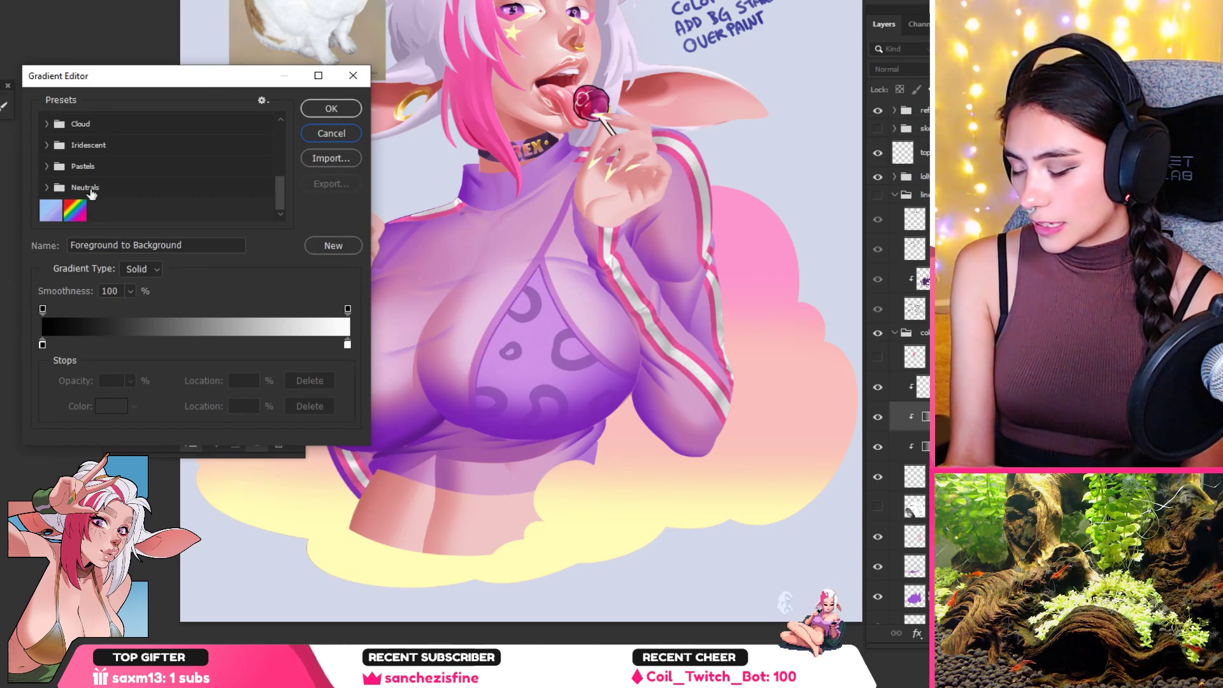
{"action": "scroll", "coordinate": [77, 164], "scroll_direction": "up", "scroll_amount": 2}
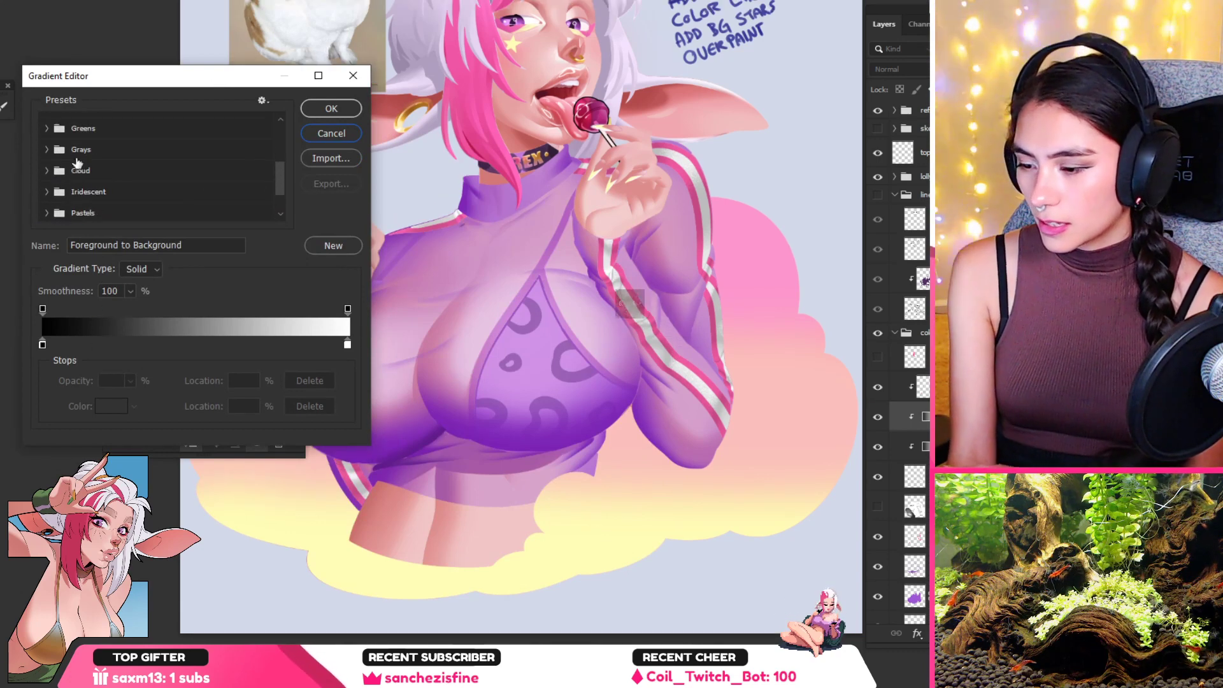
{"action": "left_click", "coordinate": [47, 150]}
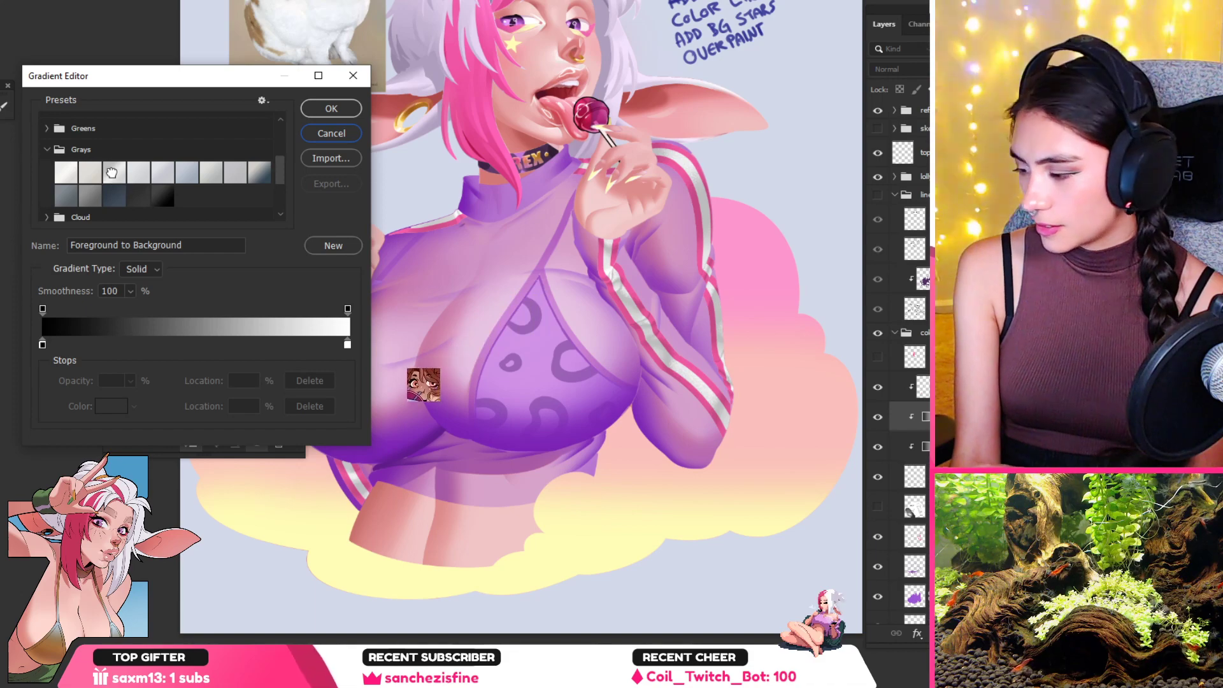
{"action": "left_click", "coordinate": [111, 173]}
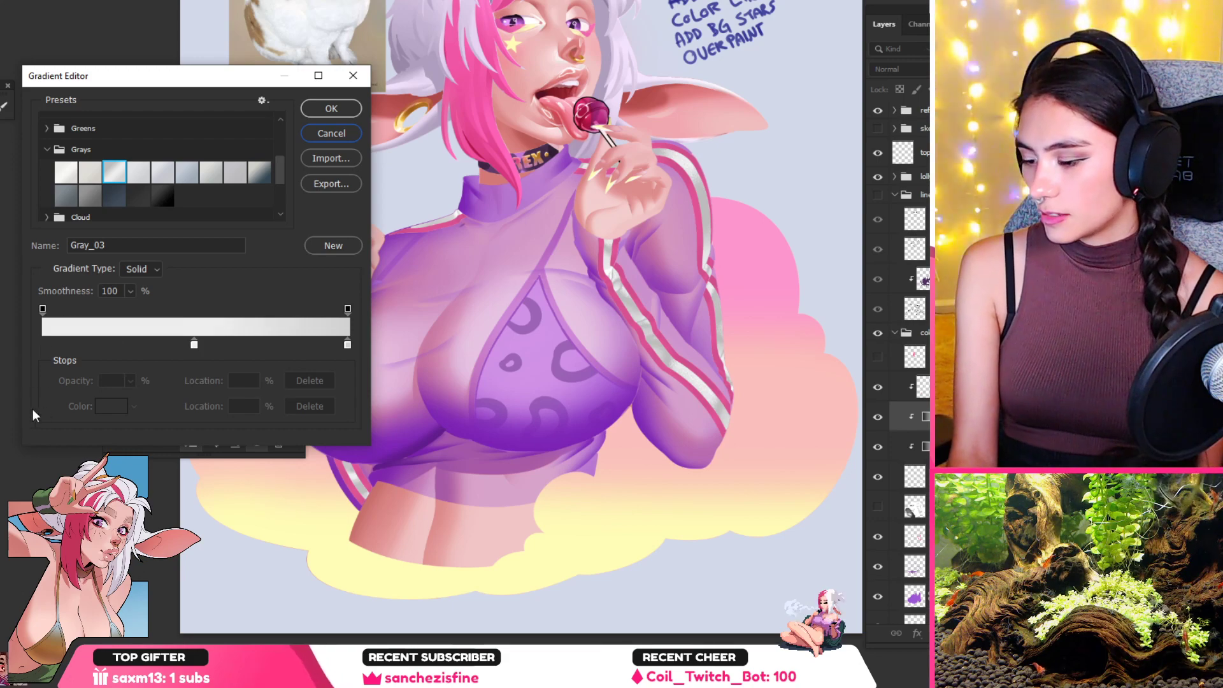
{"action": "left_click_drag", "start_coordinate": [194, 344], "coordinate": [200, 387]}
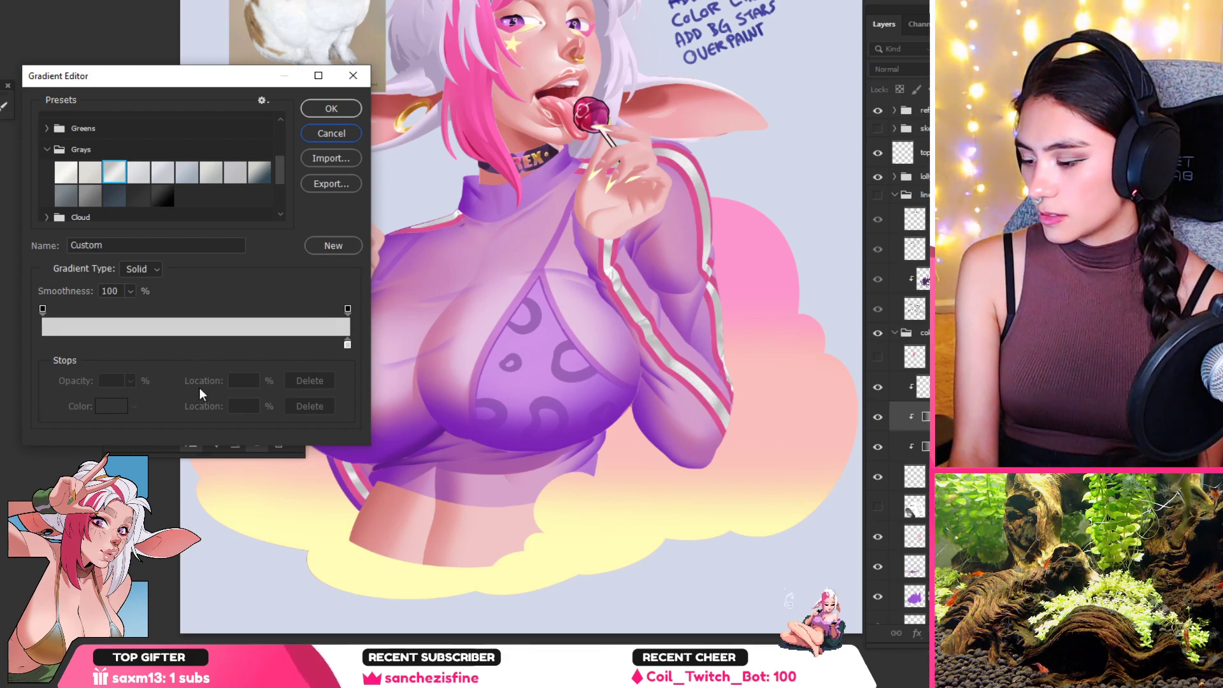
Step: Set the gradient's end stop to black and its start stop to white (ffffff), and apply the reversed gradient to the stripes
{"action": "left_click", "coordinate": [348, 344]}
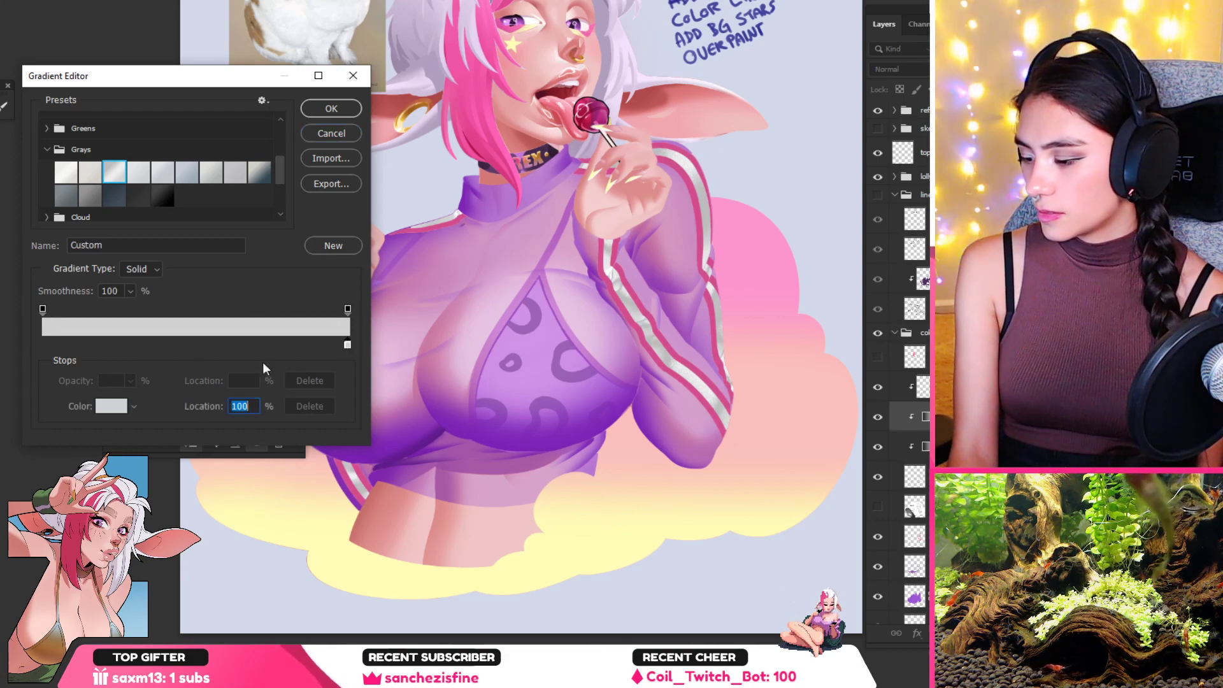
{"action": "left_click", "coordinate": [134, 406]}
{"action": "left_click", "coordinate": [153, 422]}
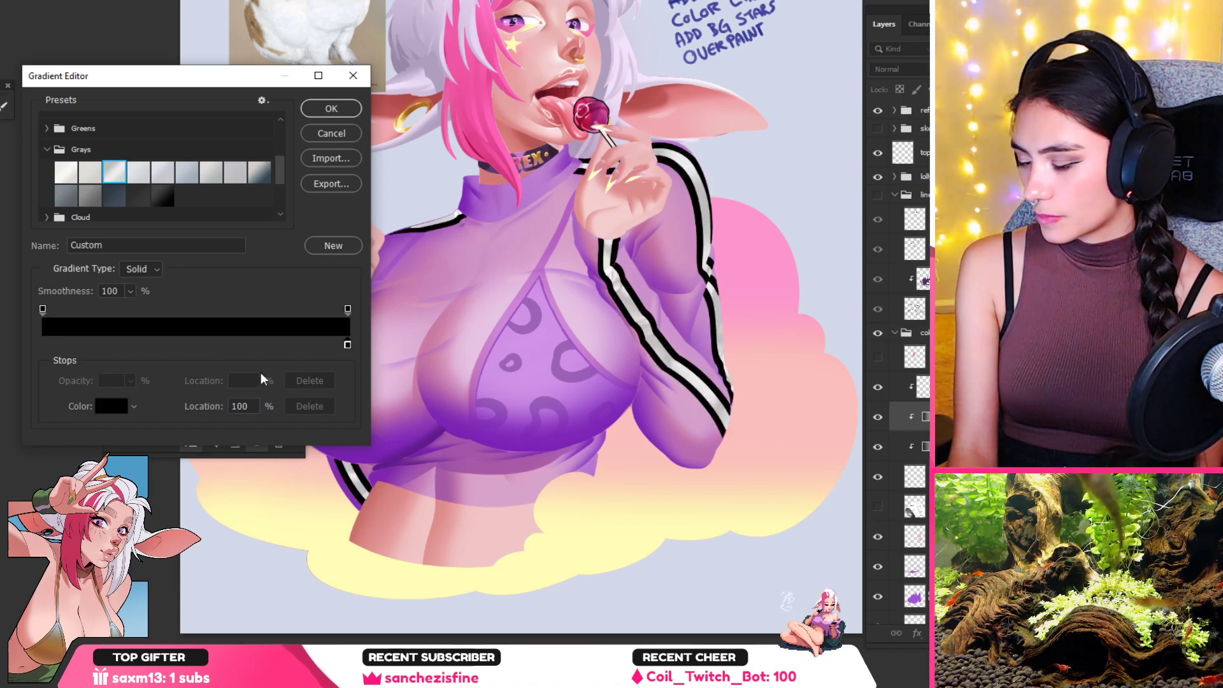
{"action": "left_click", "coordinate": [42, 344]}
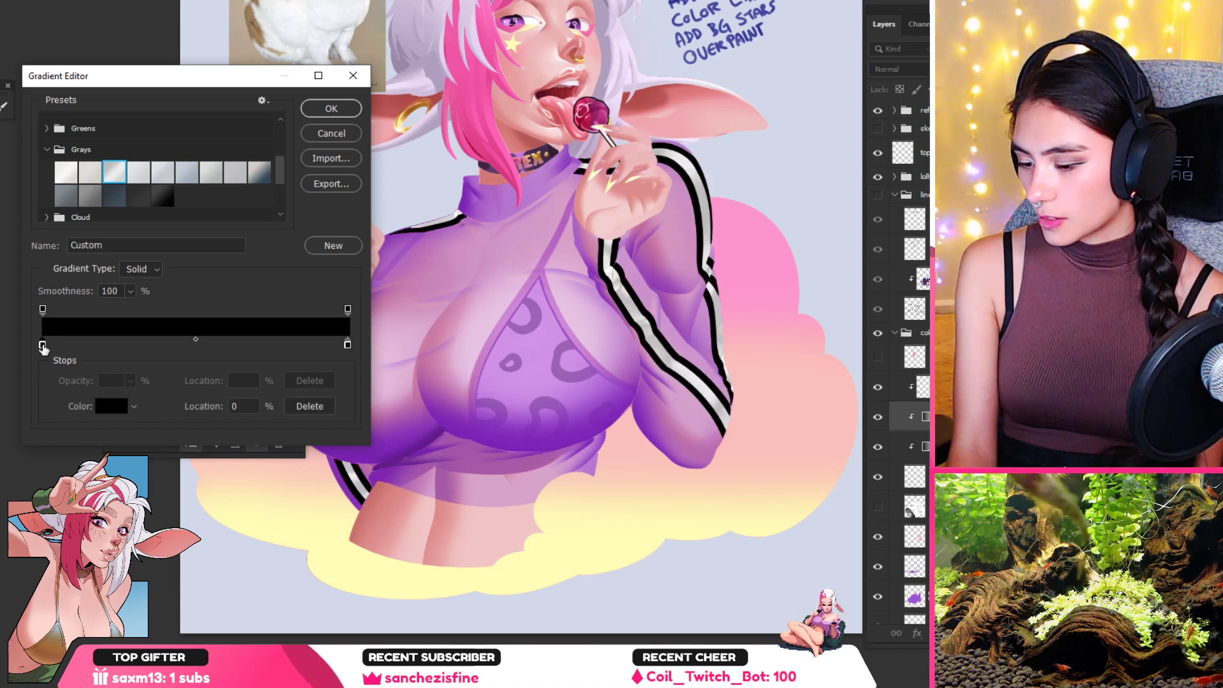
{"action": "left_click", "coordinate": [100, 405]}
{"action": "left_click", "coordinate": [7, 153]}
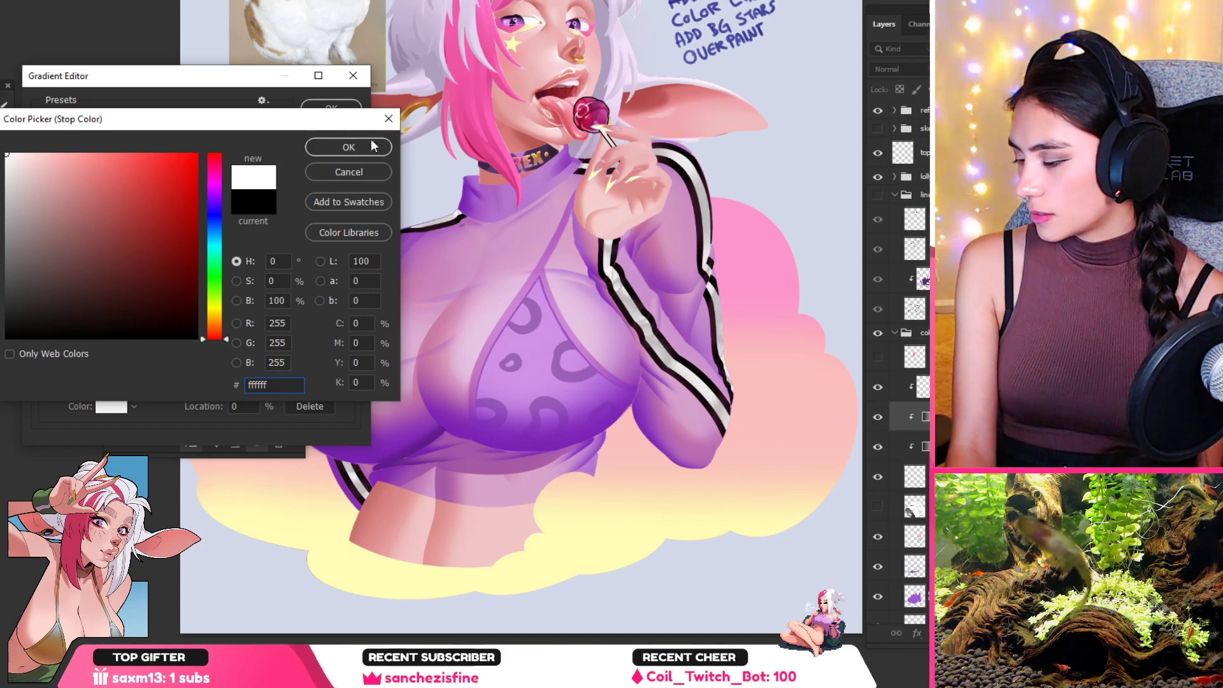
{"action": "left_click", "coordinate": [349, 149]}
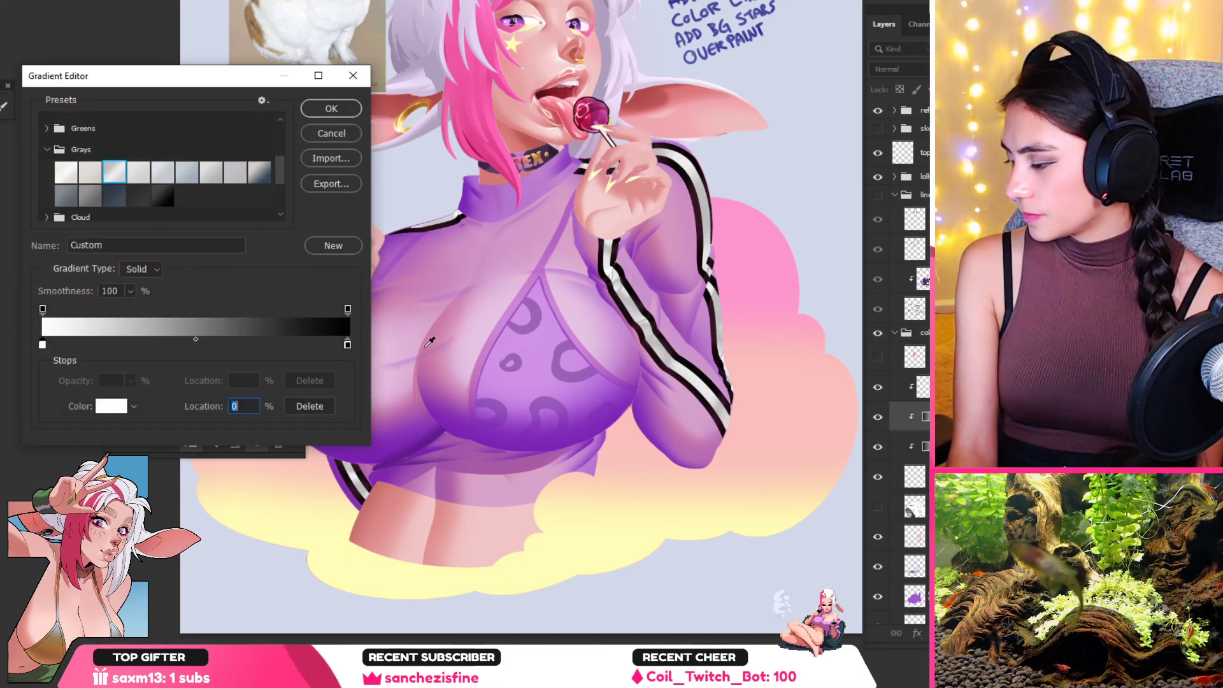
{"action": "left_click", "coordinate": [348, 345]}
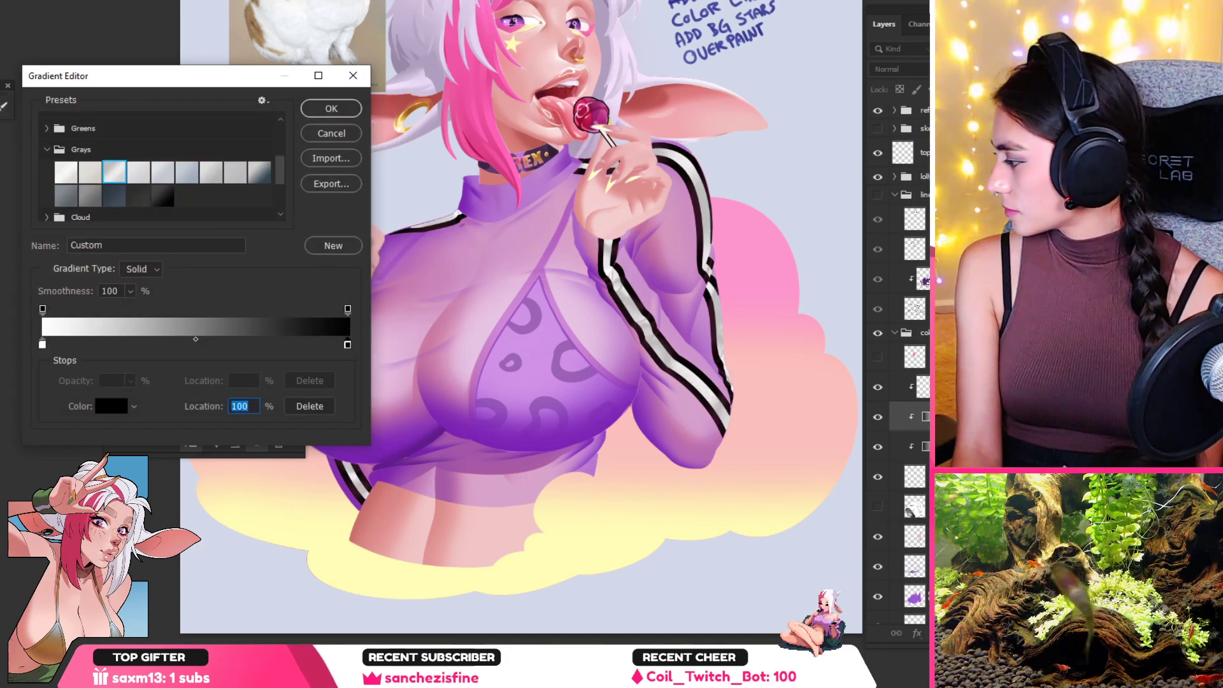
{"action": "left_click", "coordinate": [111, 405]}
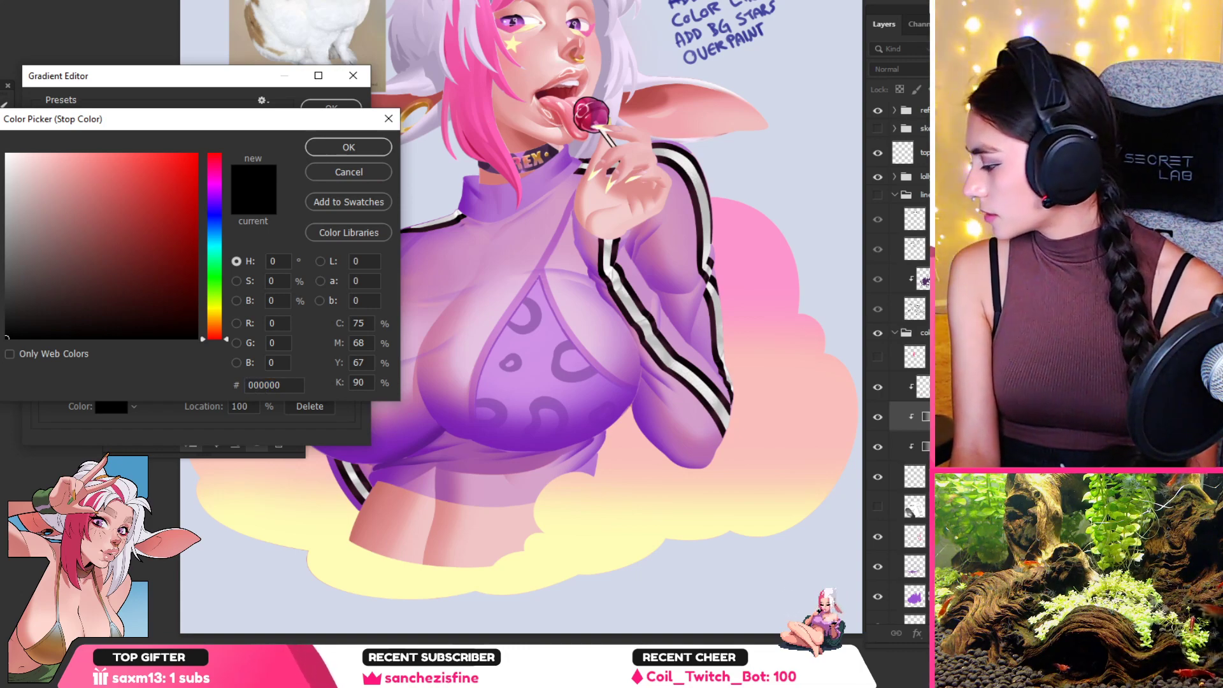
{"action": "left_click", "coordinate": [364, 151]}
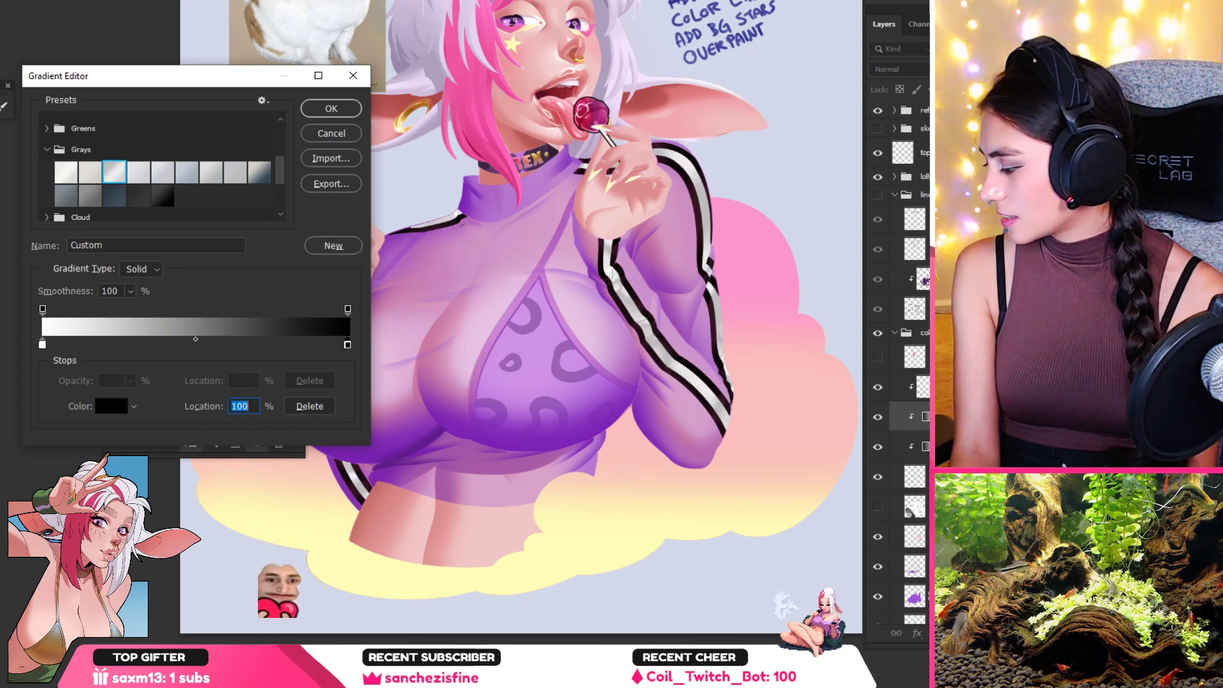
{"action": "key", "text": "Return"}
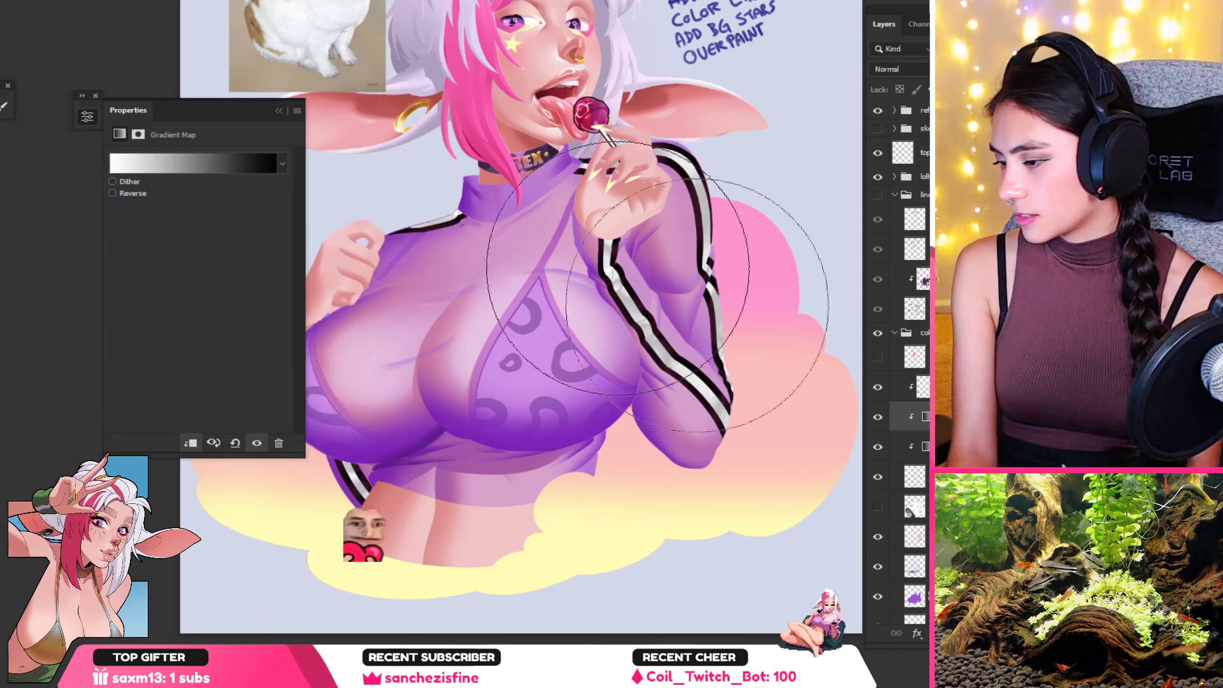
Step: Reopen the gradient of the stripes' upper Gradient Map and set its black end stop to pink (f95db2)
{"action": "left_click", "coordinate": [915, 477]}
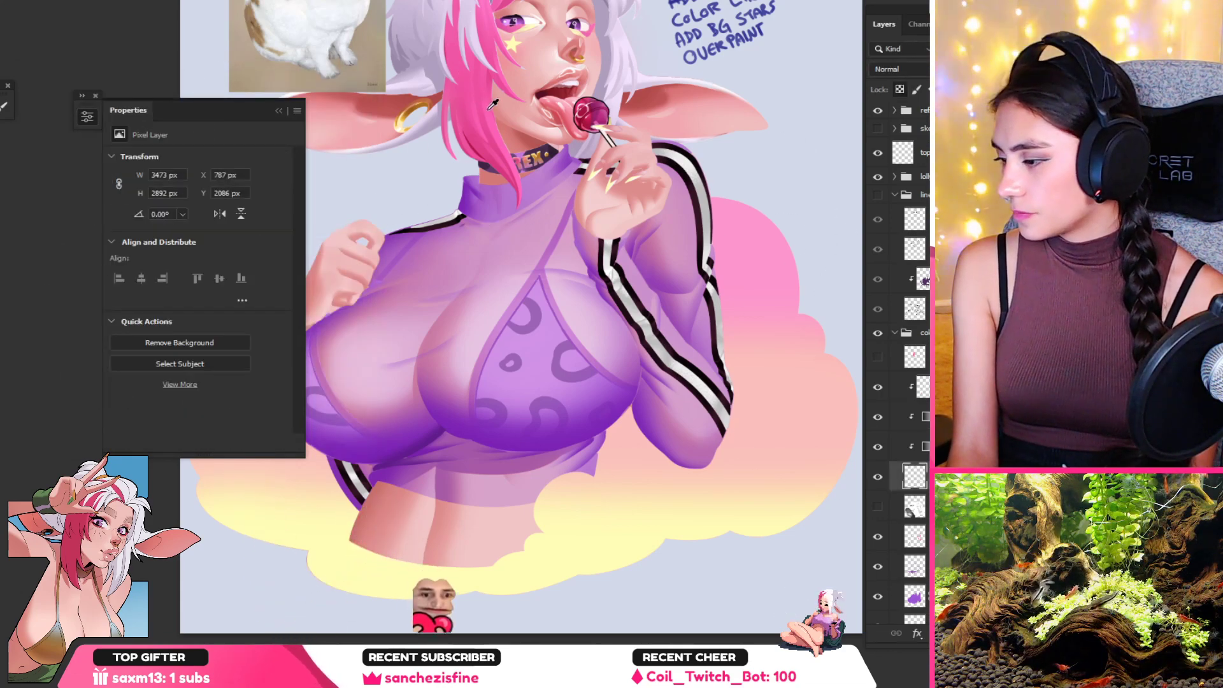
{"action": "left_click", "coordinate": [923, 418]}
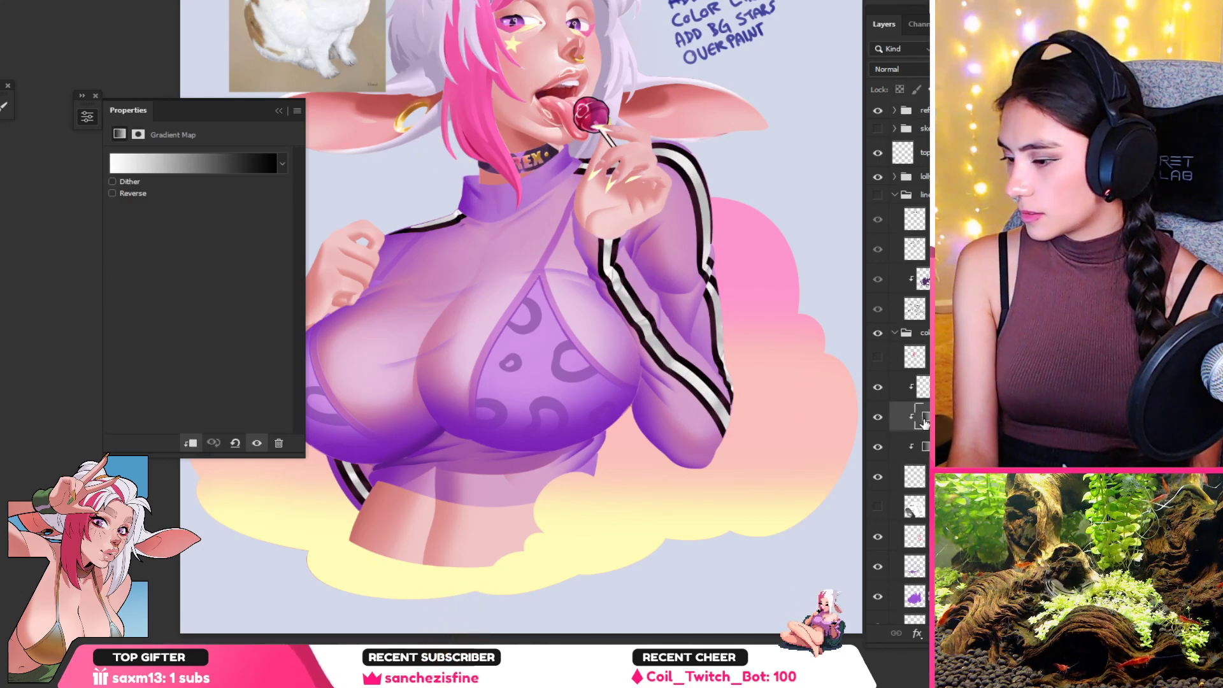
{"action": "left_click", "coordinate": [204, 164]}
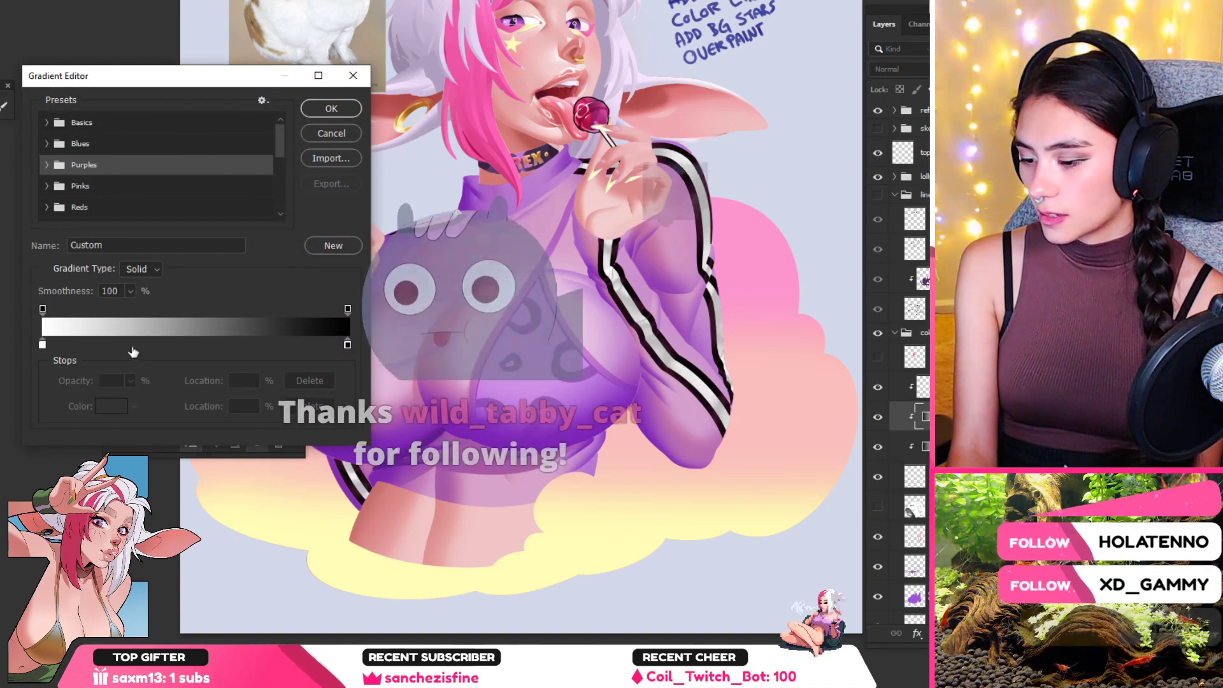
{"action": "left_click", "coordinate": [348, 346]}
{"action": "double_click", "coordinate": [348, 346]}
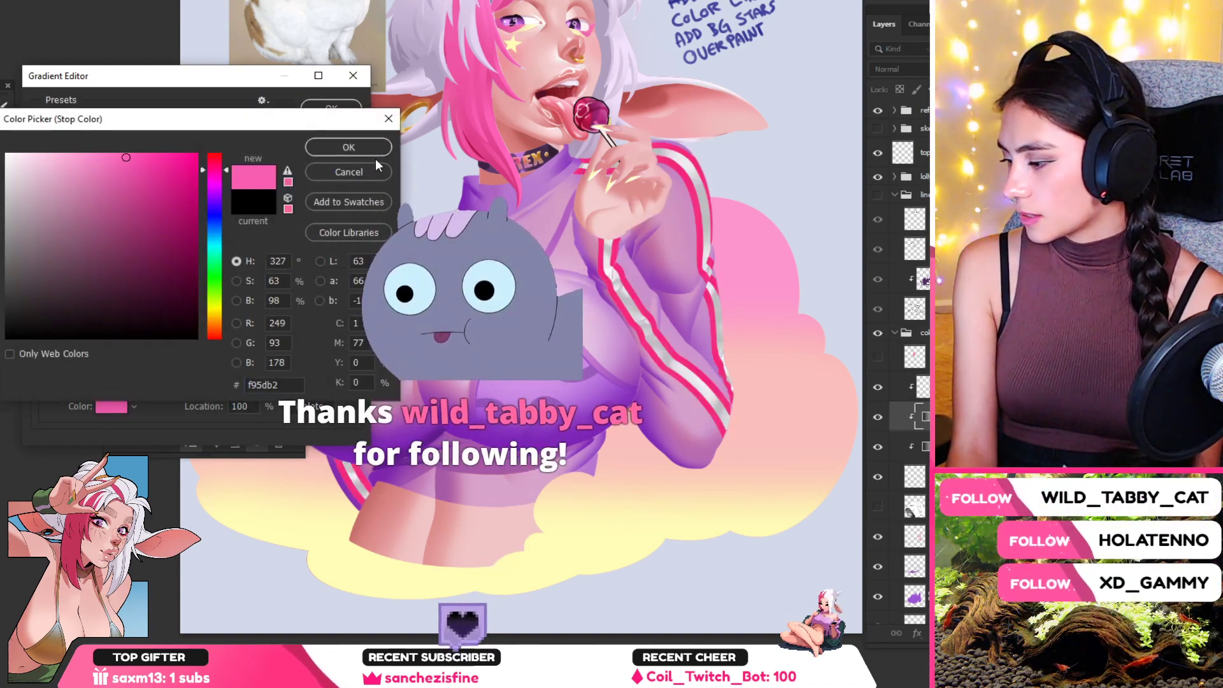
{"action": "left_click", "coordinate": [336, 147]}
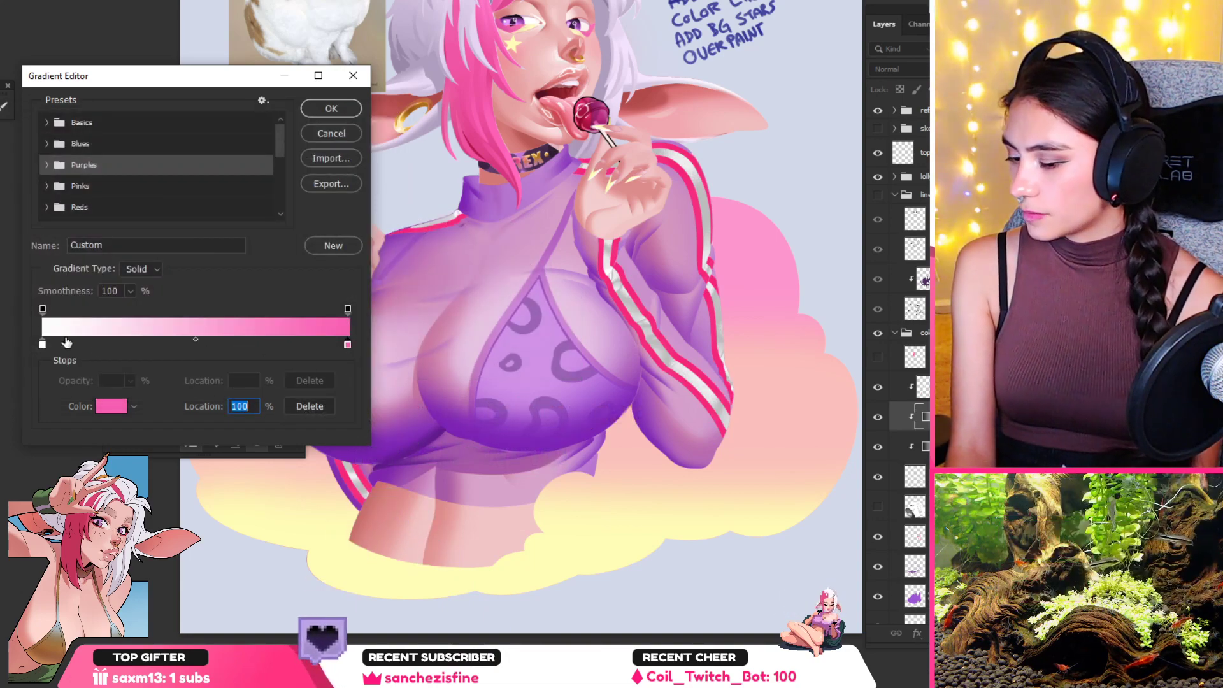
Step: Try the white start stop at 92%, then recolor a start stop at 0% hot pink
{"action": "left_click_drag", "start_coordinate": [42, 345], "coordinate": [326, 344]}
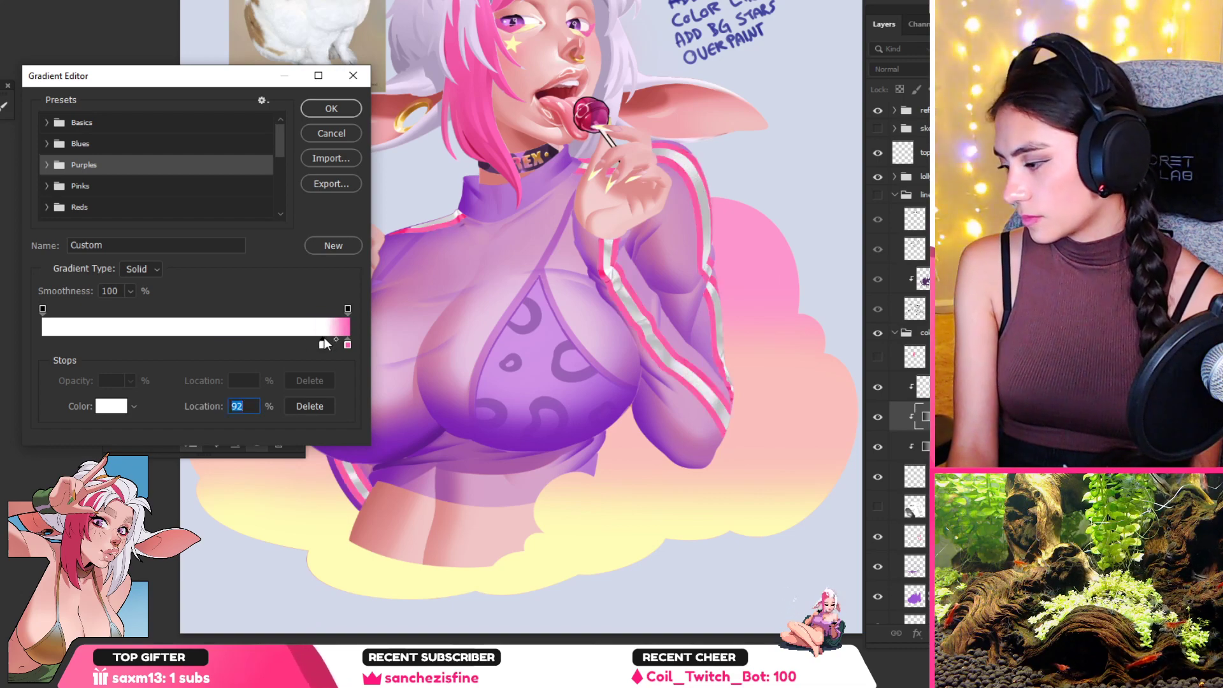
{"action": "left_click_drag", "start_coordinate": [322, 345], "coordinate": [307, 378]}
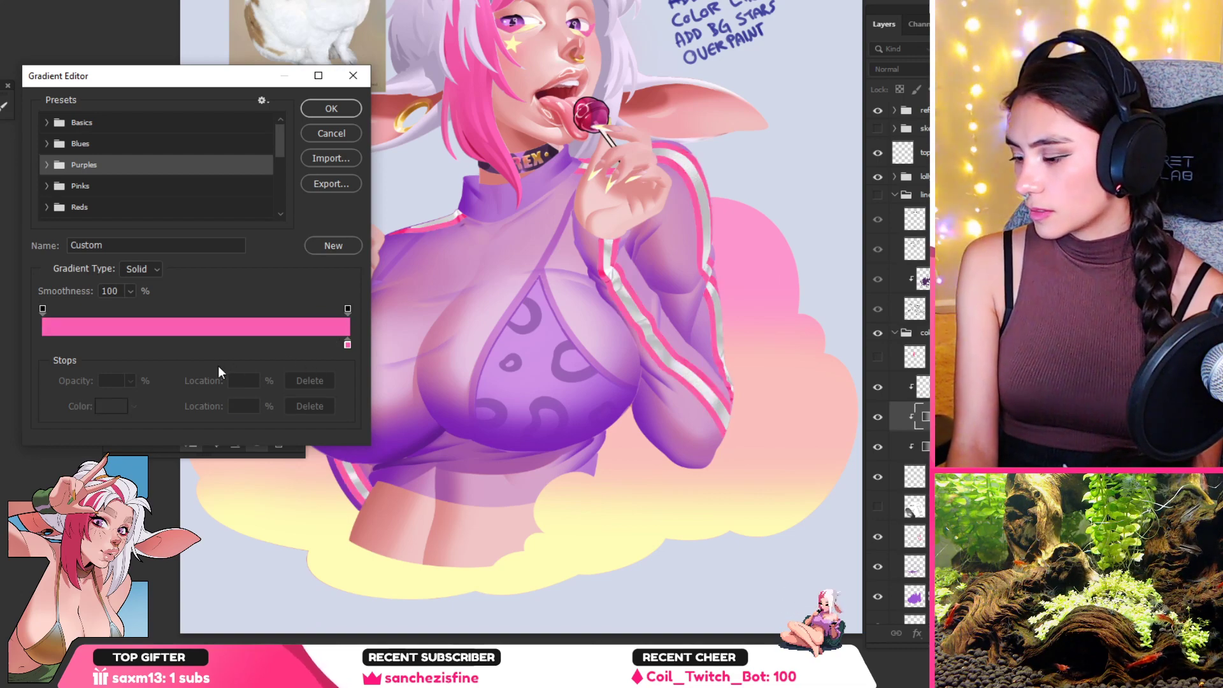
{"action": "left_click", "coordinate": [41, 346]}
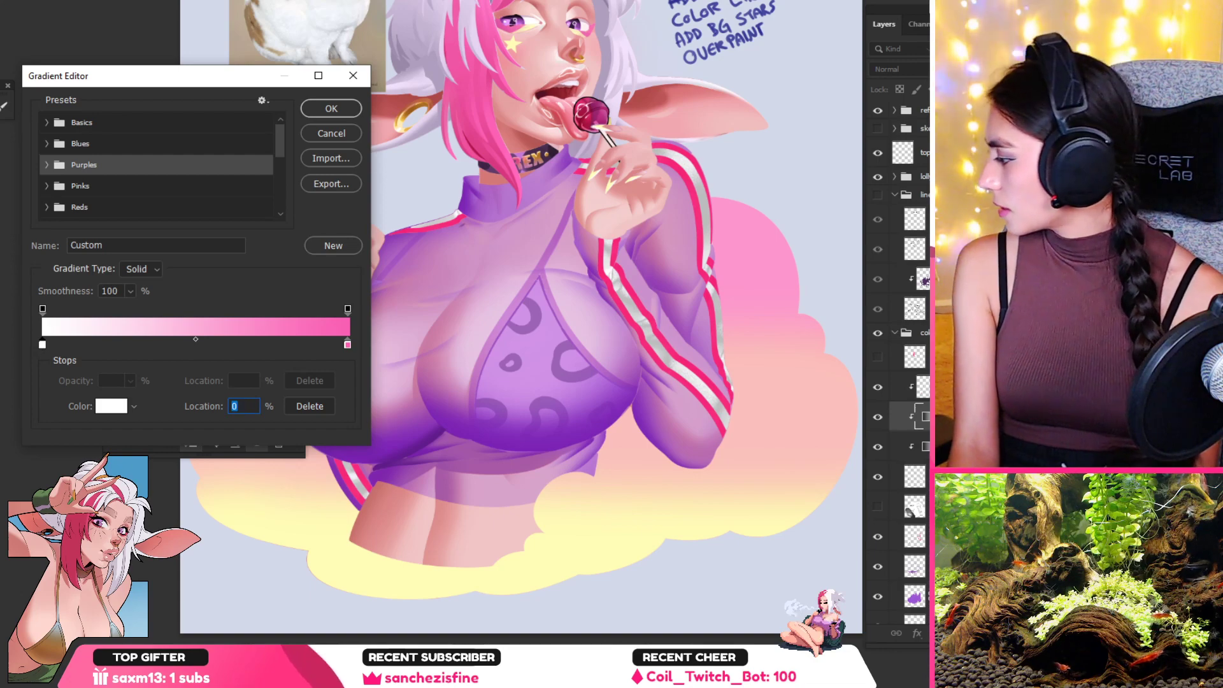
{"action": "left_click", "coordinate": [256, 441]}
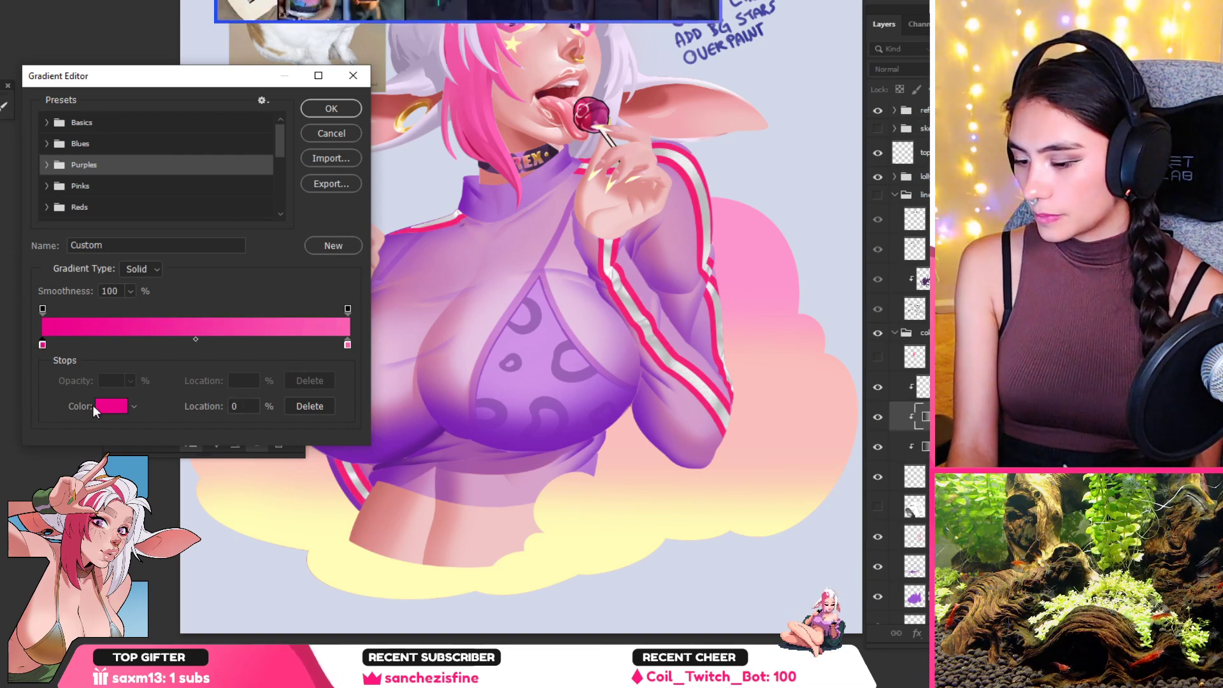
Step: Try the darker color 790048 on the start stop, cancel it and remove the stop from the gradient
{"action": "left_click", "coordinate": [97, 406]}
{"action": "left_click_drag", "start_coordinate": [83, 284], "coordinate": [200, 261]}
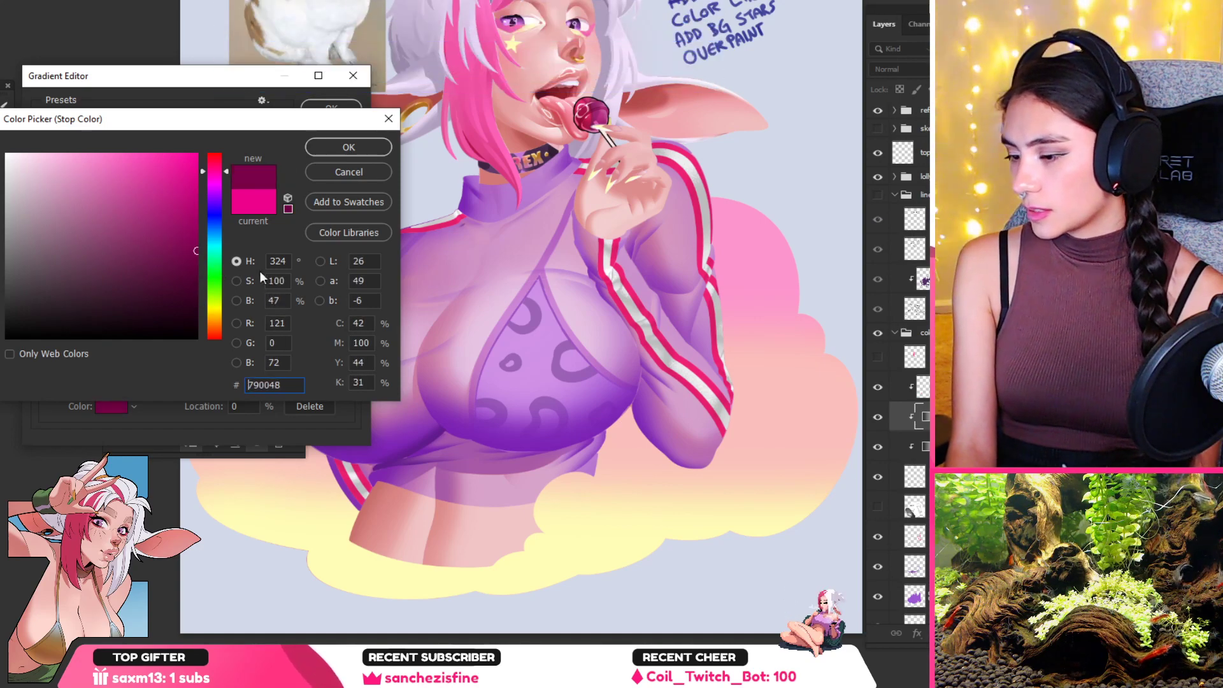
{"action": "key", "text": "Escape"}
{"action": "left_click_drag", "start_coordinate": [42, 345], "coordinate": [48, 385]}
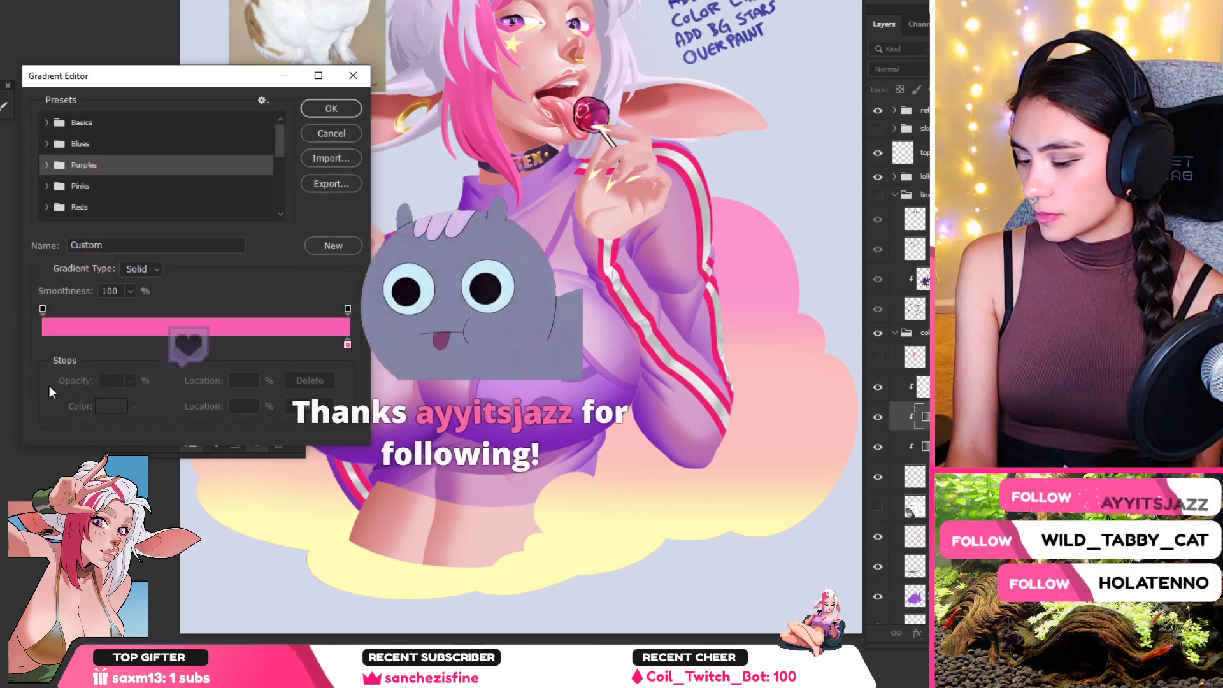
Step: Copy the pink stop to the start of the gradient and set the end stop to light pink (ffb3dc)
{"action": "left_click_drag", "start_coordinate": [347, 345], "coordinate": [44, 345]}
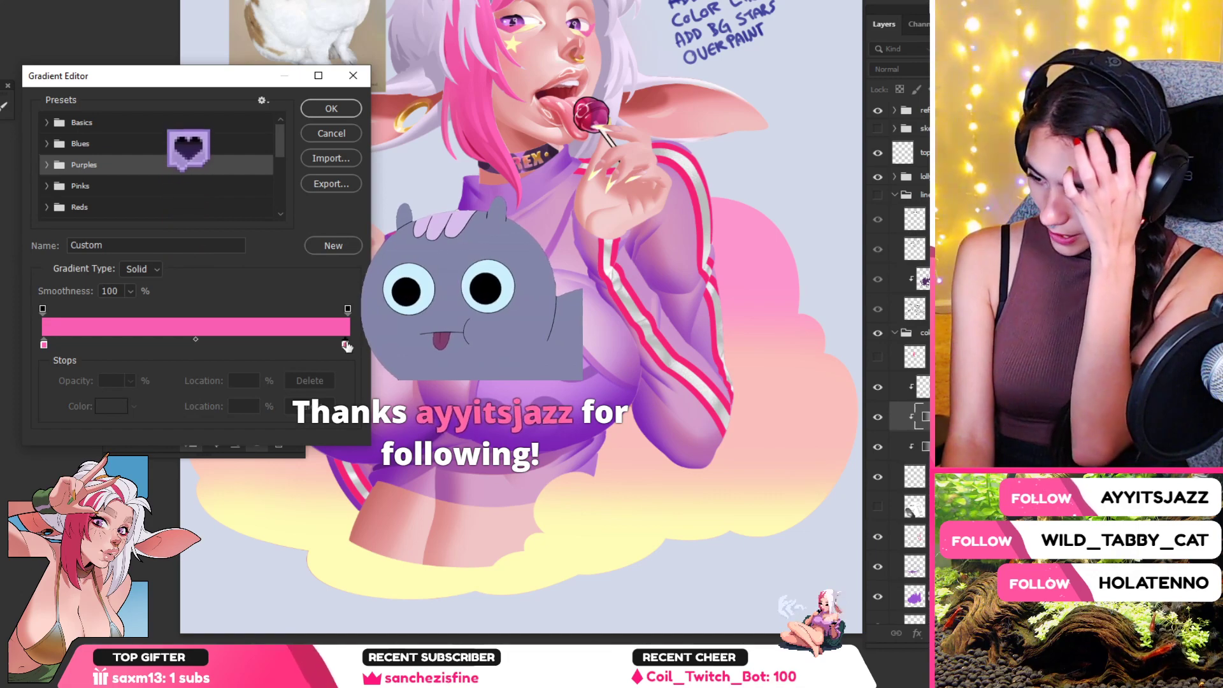
{"action": "left_click", "coordinate": [348, 345]}
{"action": "left_click", "coordinate": [105, 409]}
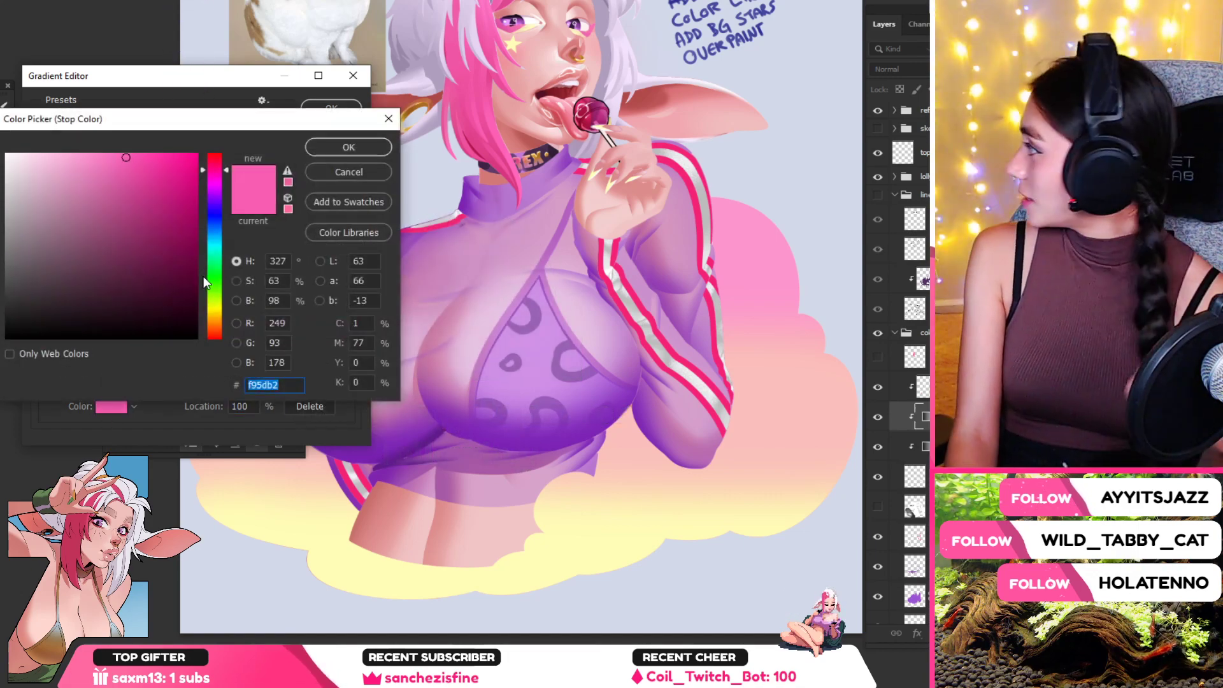
{"action": "left_click_drag", "start_coordinate": [140, 192], "coordinate": [63, 137]}
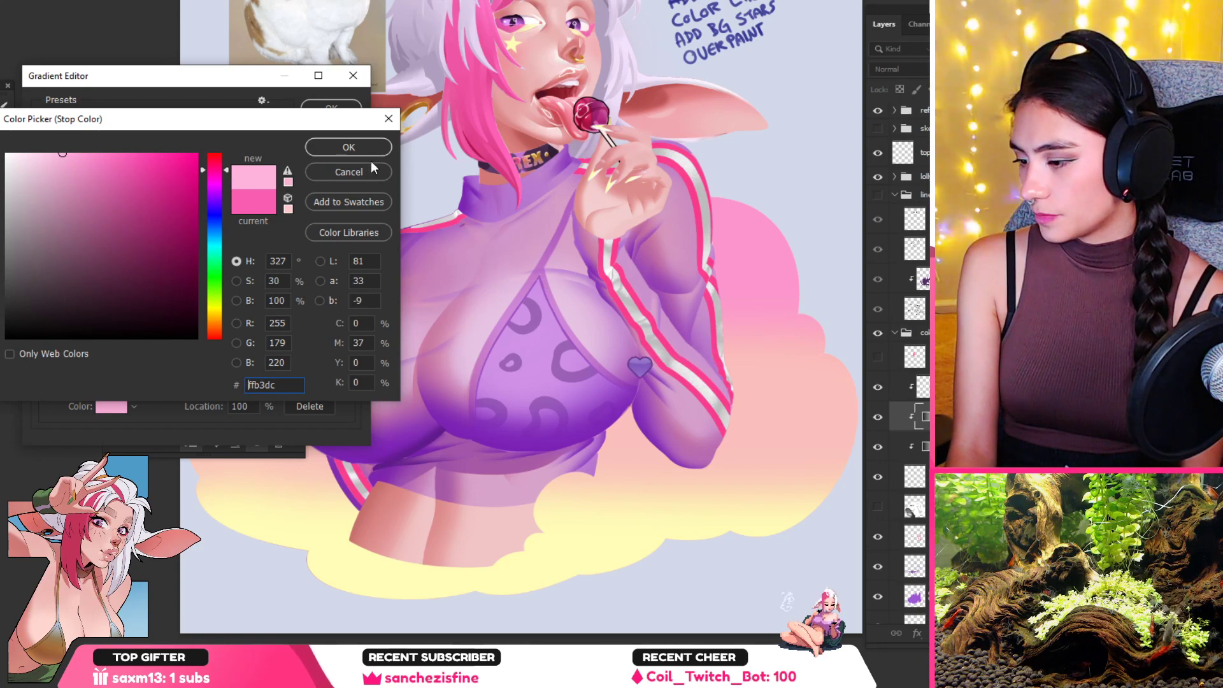
{"action": "left_click", "coordinate": [348, 147]}
Step: Shift the color midpoint between the pink and light pink stops to 87%
{"action": "left_click_drag", "start_coordinate": [194, 342], "coordinate": [168, 324]}
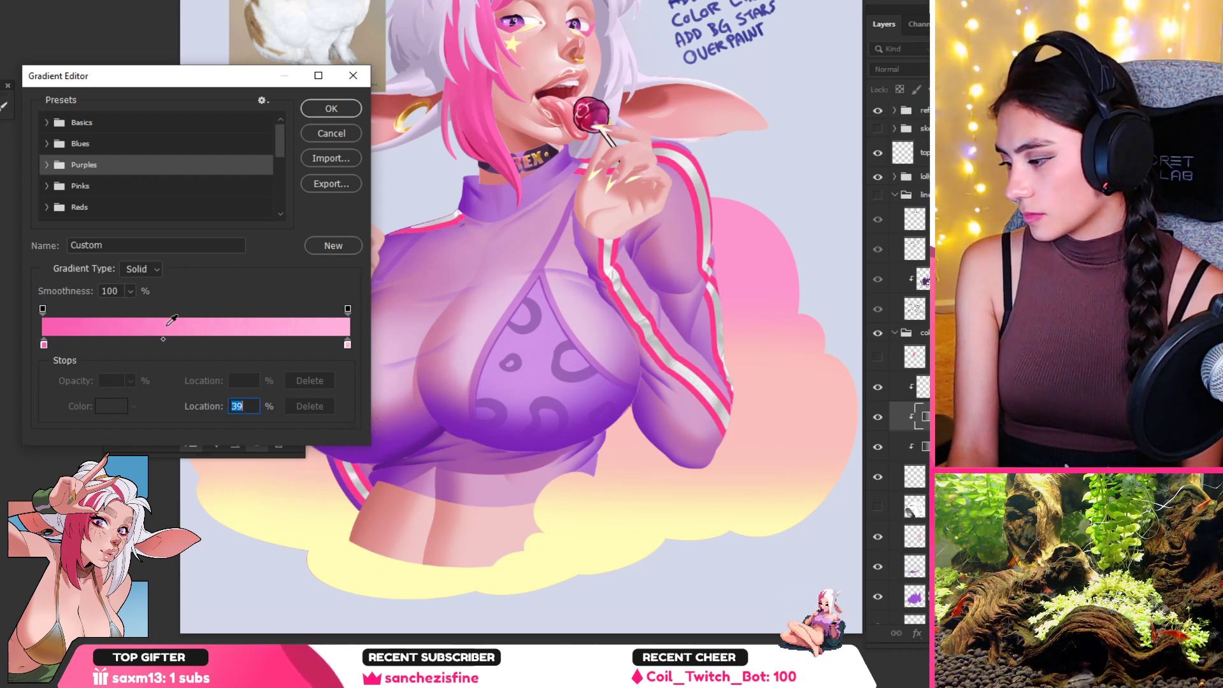
{"action": "left_click_drag", "start_coordinate": [324, 345], "coordinate": [292, 350]}
{"action": "left_click", "coordinate": [43, 344]}
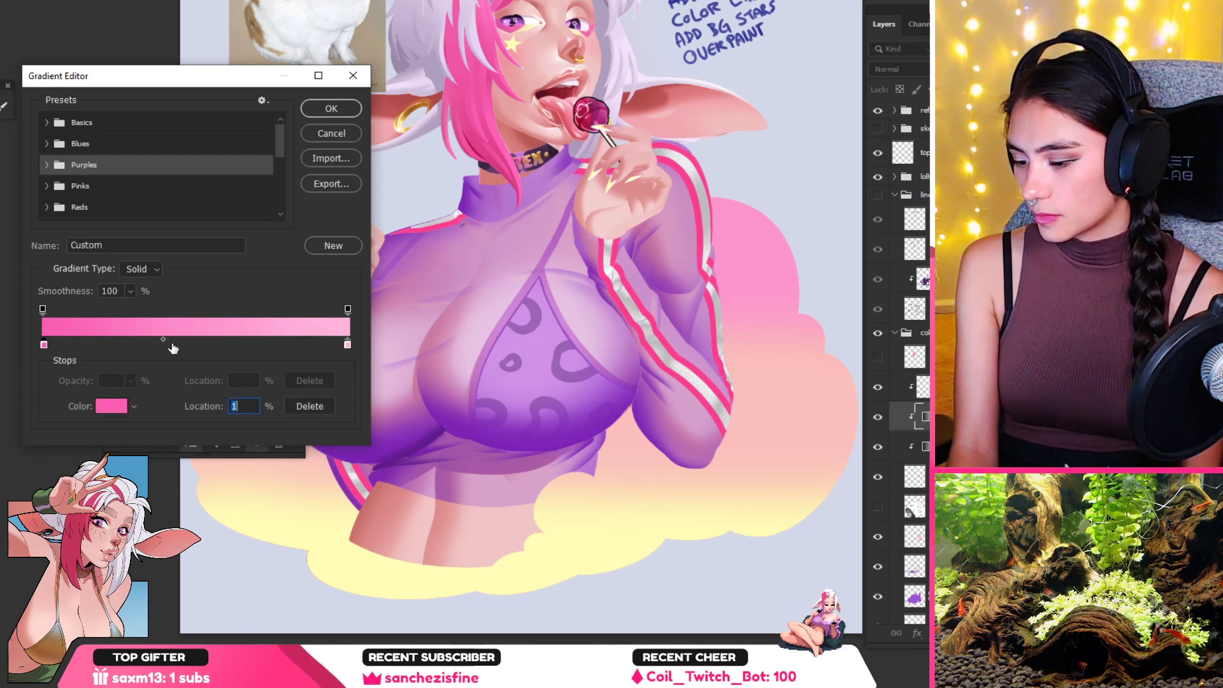
{"action": "left_click_drag", "start_coordinate": [163, 341], "coordinate": [311, 343]}
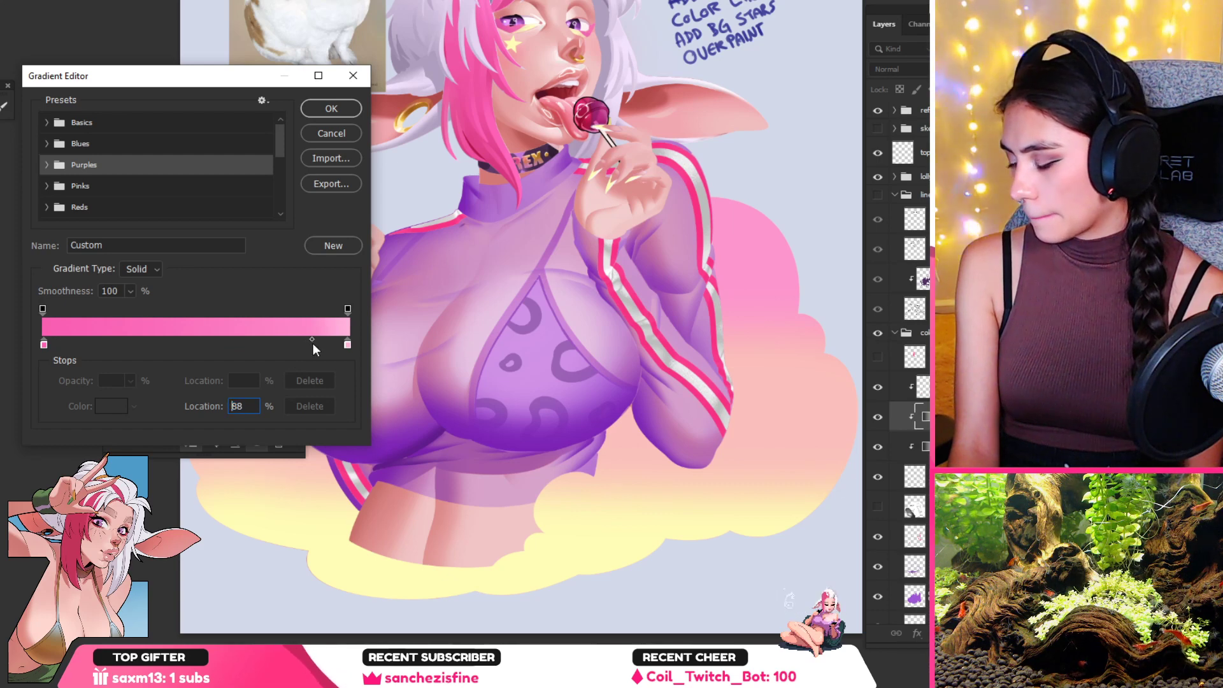
{"action": "left_click", "coordinate": [313, 341]}
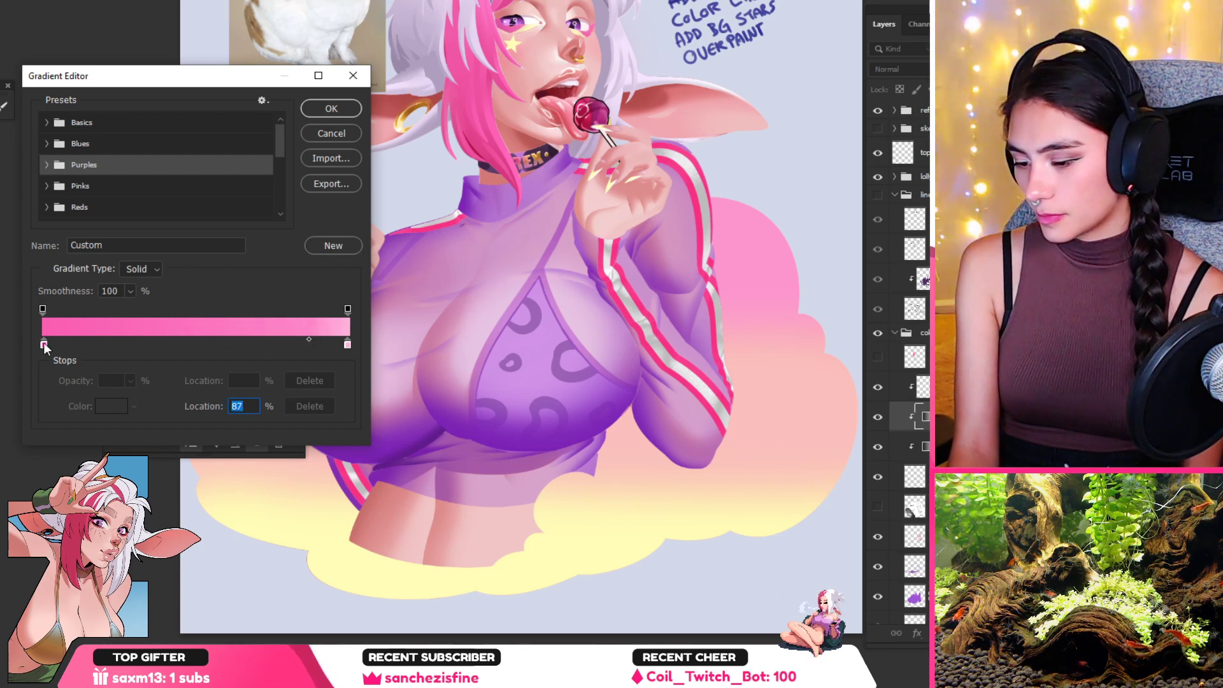
Step: Add a second pink stop just after the gradient's start and set the start stop to deep pink (ea2892)
{"action": "left_click_drag", "start_coordinate": [44, 345], "coordinate": [81, 345]}
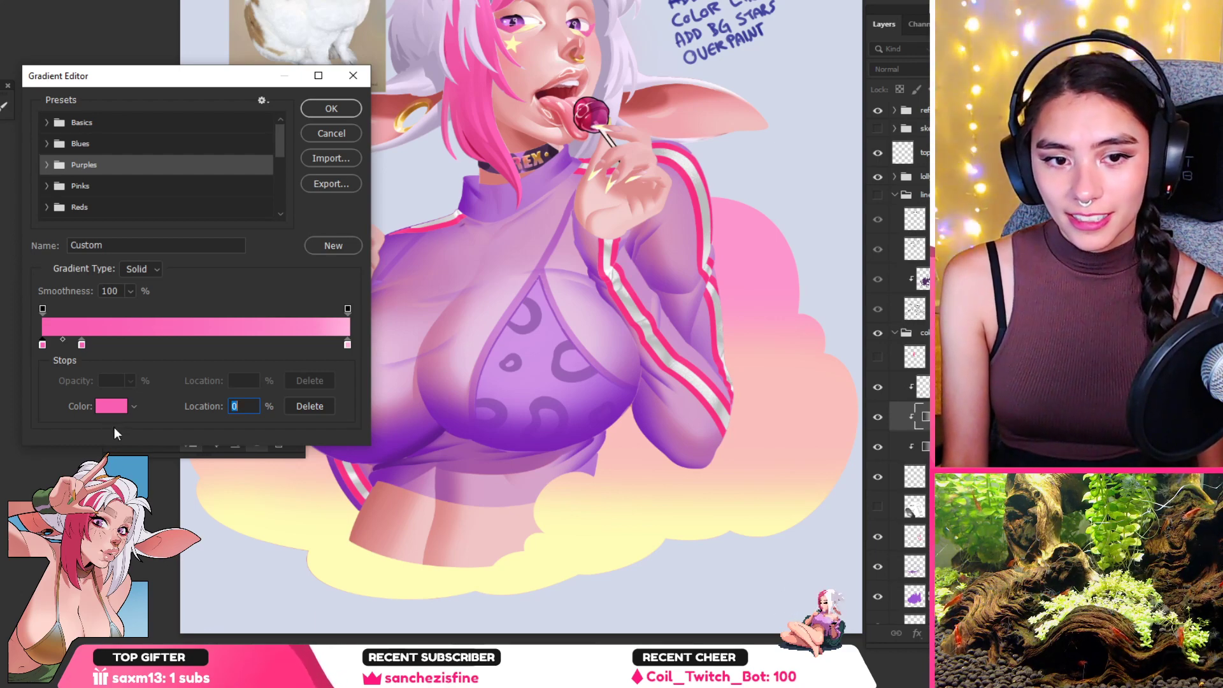
{"action": "left_click", "coordinate": [106, 410]}
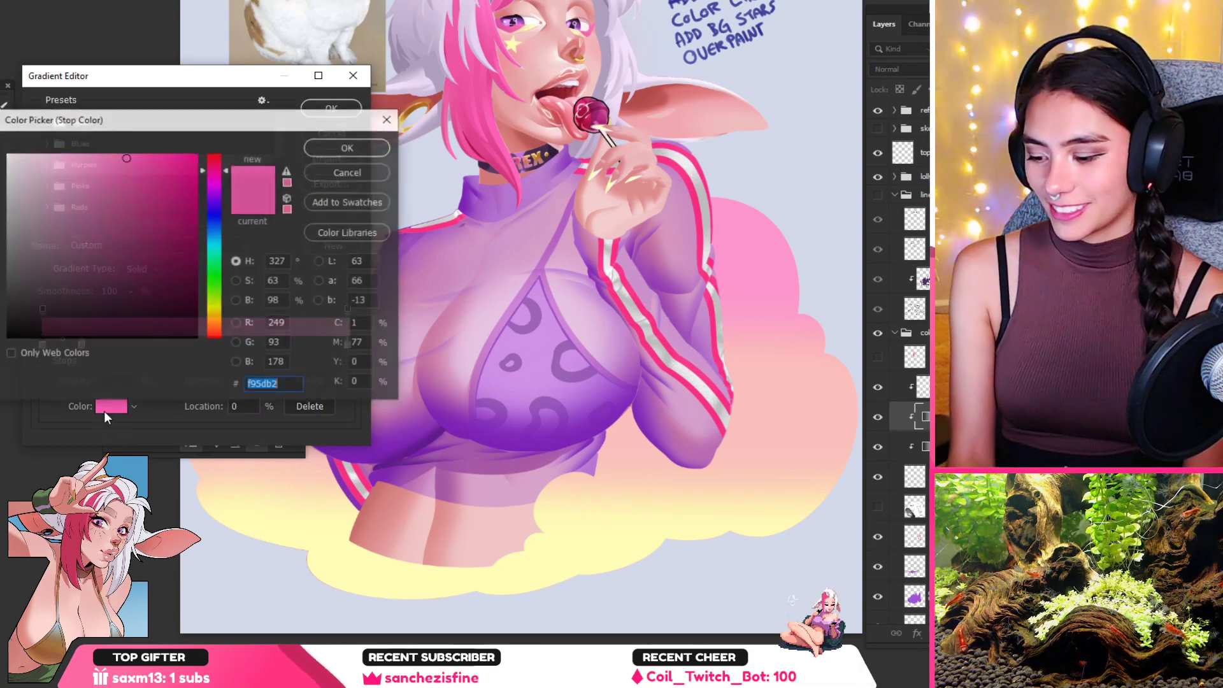
{"action": "left_click", "coordinate": [155, 171]}
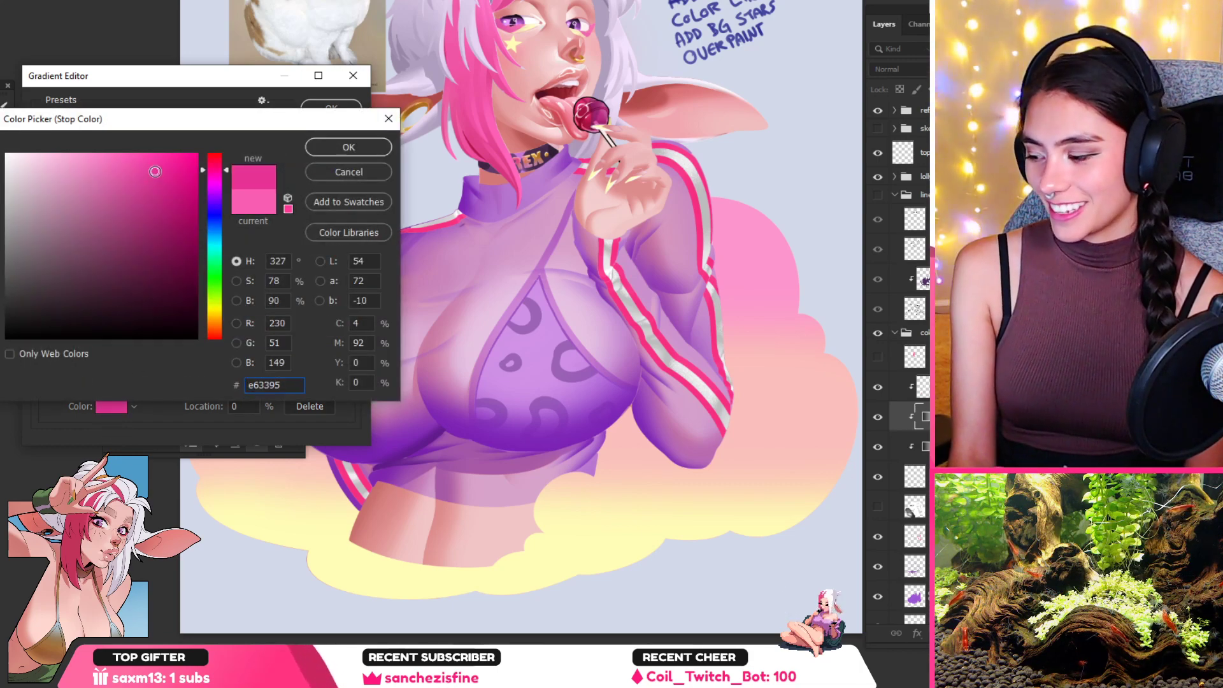
{"action": "left_click_drag", "start_coordinate": [151, 170], "coordinate": [165, 169]}
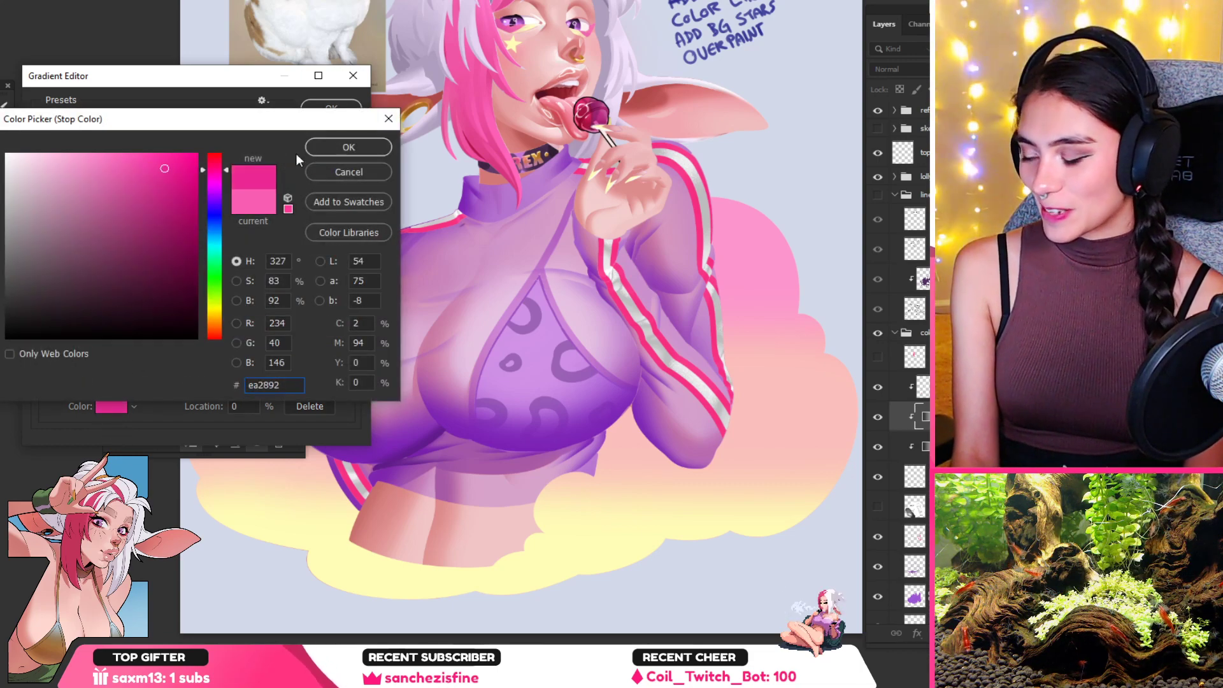
{"action": "left_click", "coordinate": [332, 147]}
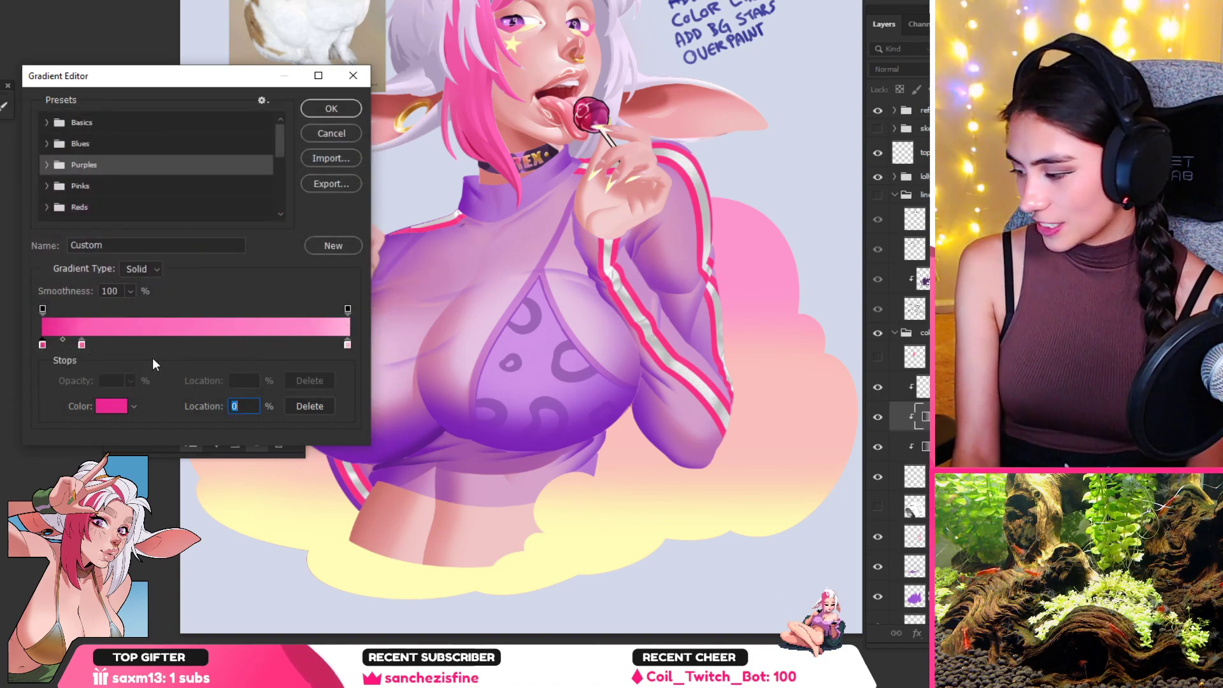
Step: Reposition the medium pink stop to 53% and the deep pink stop to 85%, with the midpoint before the light end at 53%
{"action": "left_click_drag", "start_coordinate": [81, 345], "coordinate": [116, 350]}
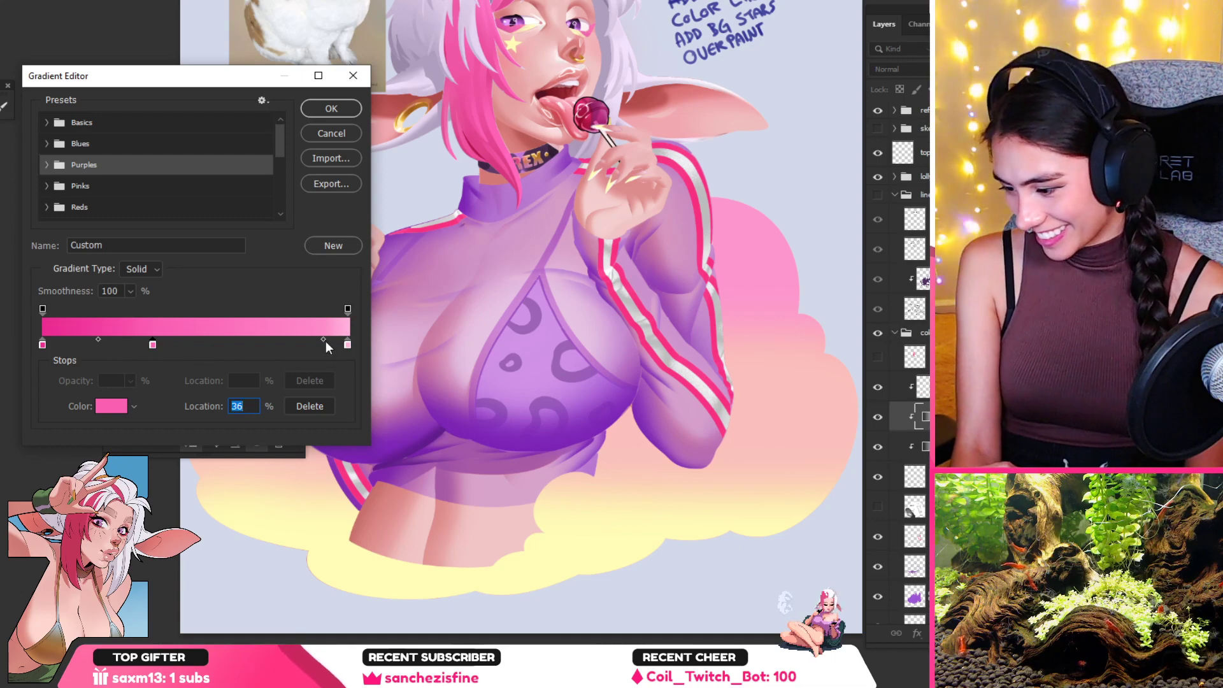
{"action": "left_click_drag", "start_coordinate": [323, 339], "coordinate": [257, 346]}
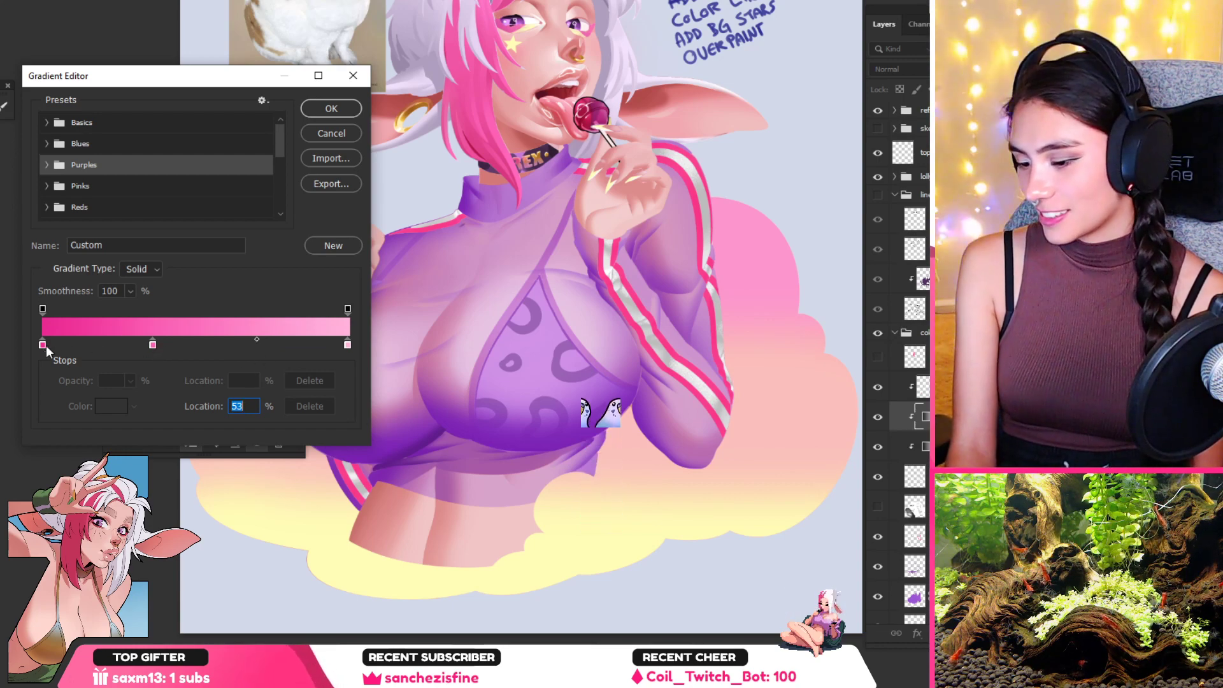
{"action": "left_click_drag", "start_coordinate": [42, 344], "coordinate": [42, 376]}
{"action": "left_click", "coordinate": [286, 344]}
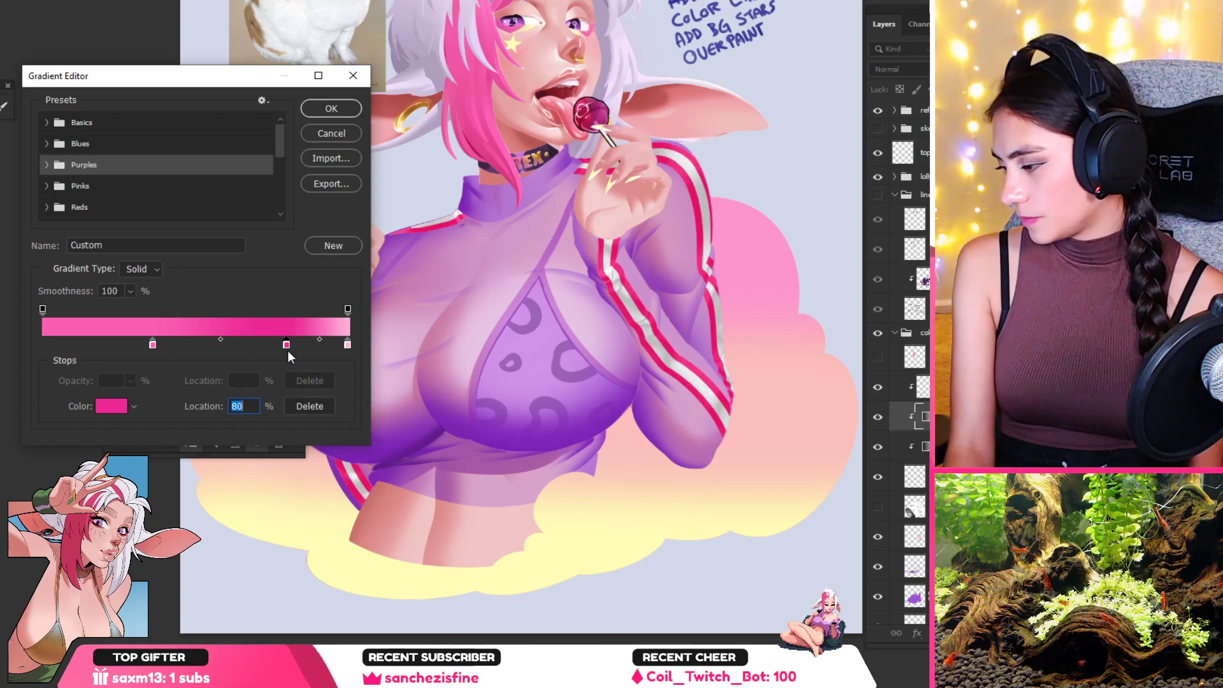
{"action": "left_click_drag", "start_coordinate": [152, 344], "coordinate": [205, 345]}
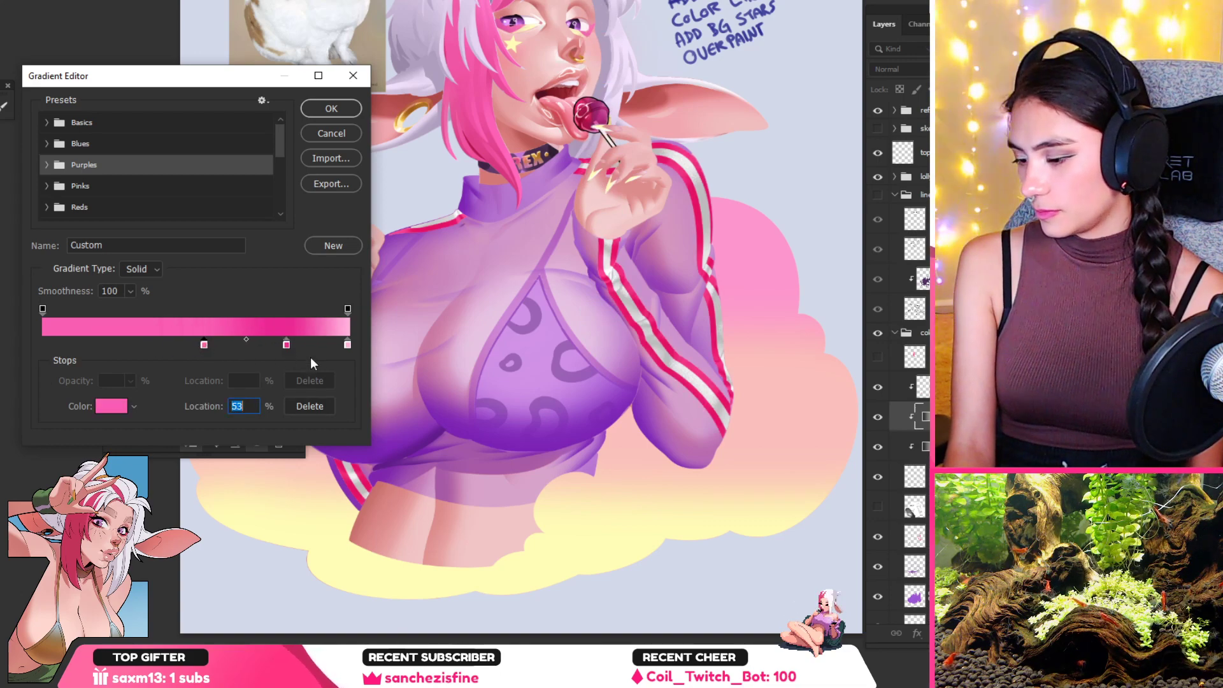
{"action": "left_click_drag", "start_coordinate": [288, 346], "coordinate": [302, 348]}
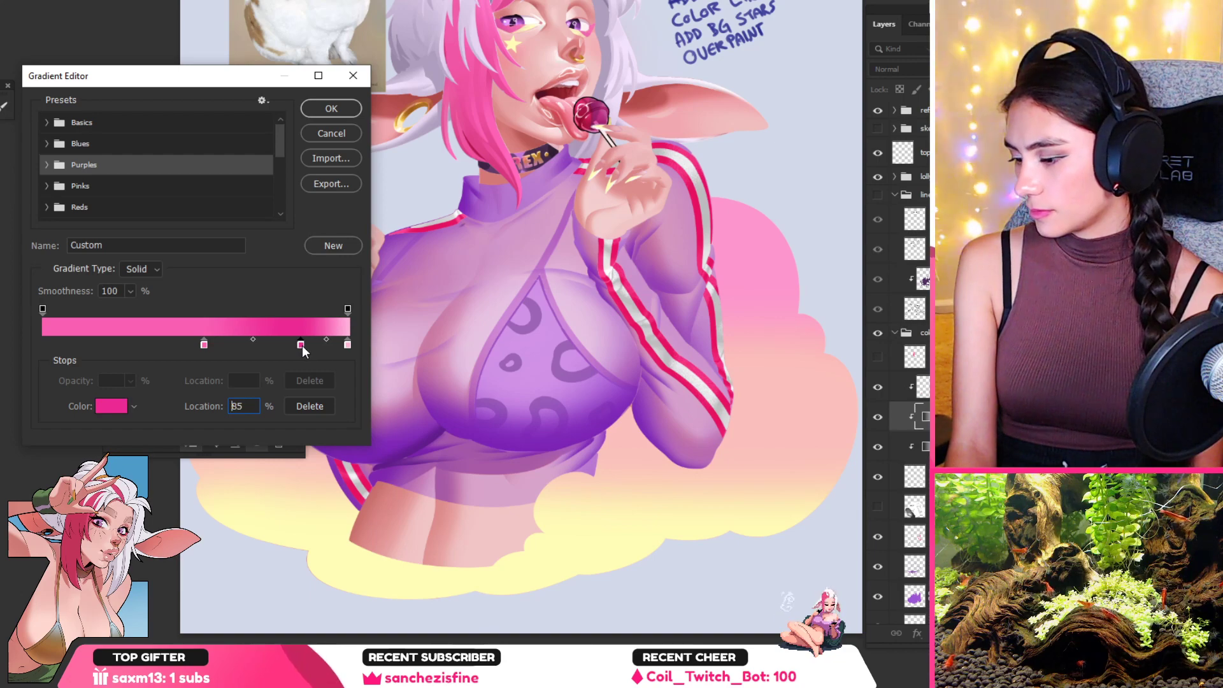
Step: Set the 85% stop's color to f54da9 and apply the edited gradient to the stripes
{"action": "left_click", "coordinate": [113, 406]}
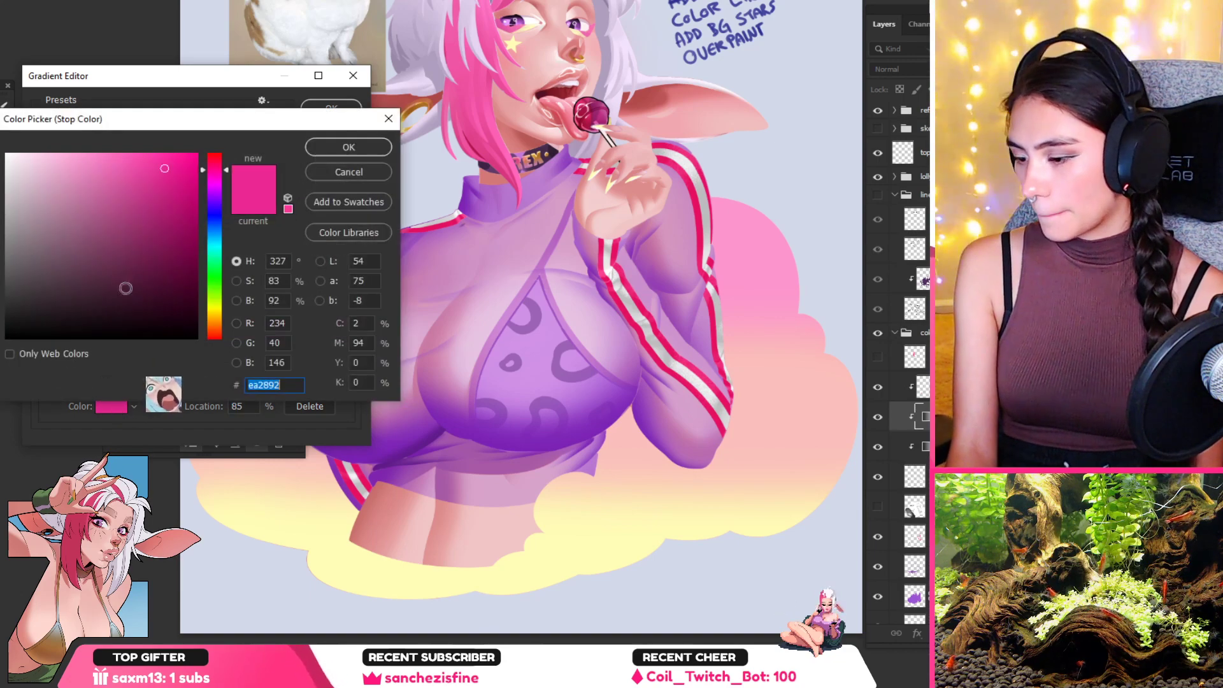
{"action": "left_click", "coordinate": [137, 161]}
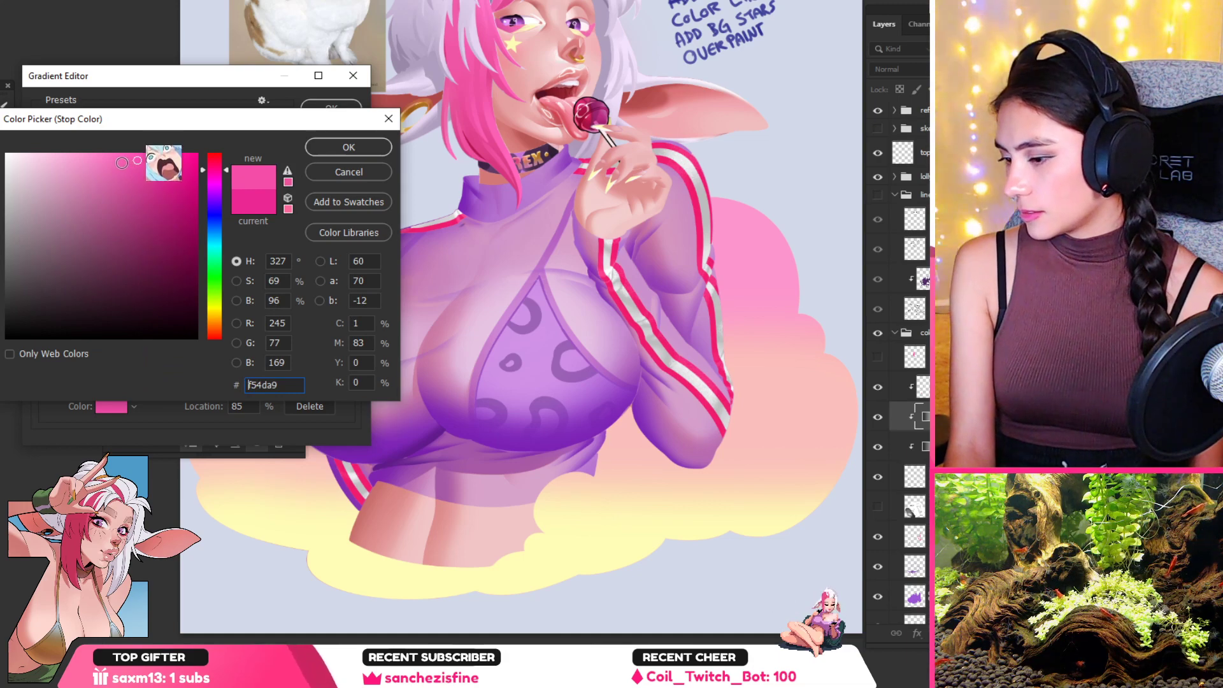
{"action": "key", "text": "Return"}
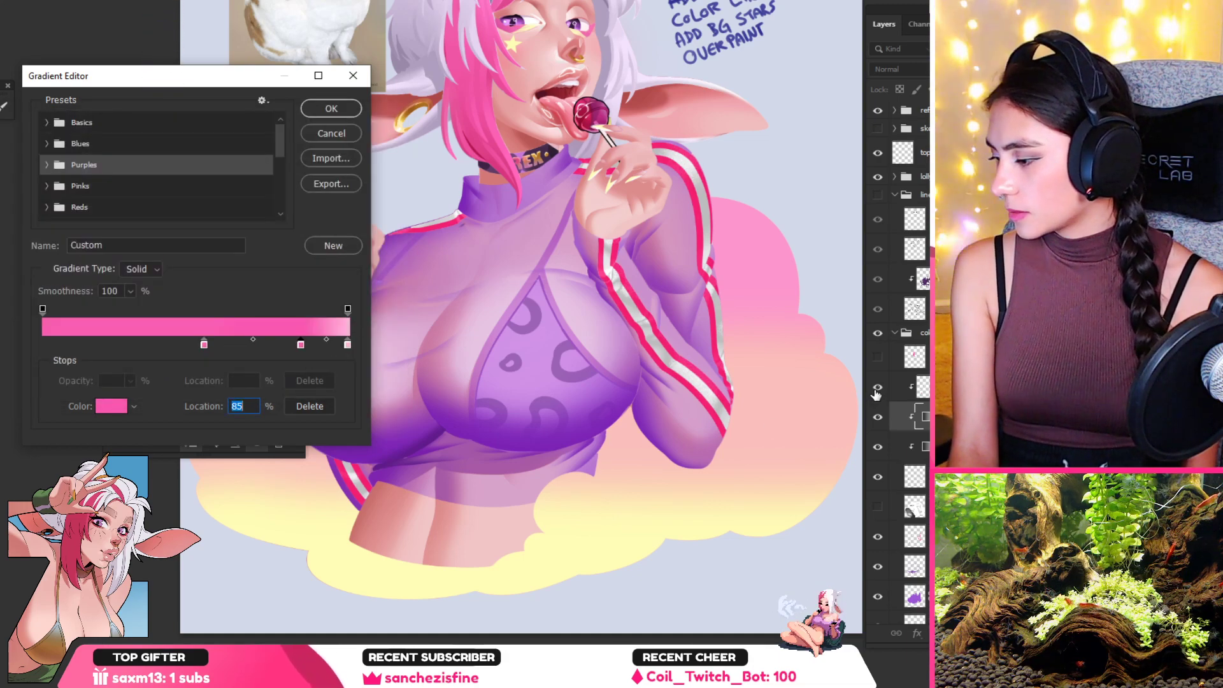
{"action": "key", "text": "Return"}
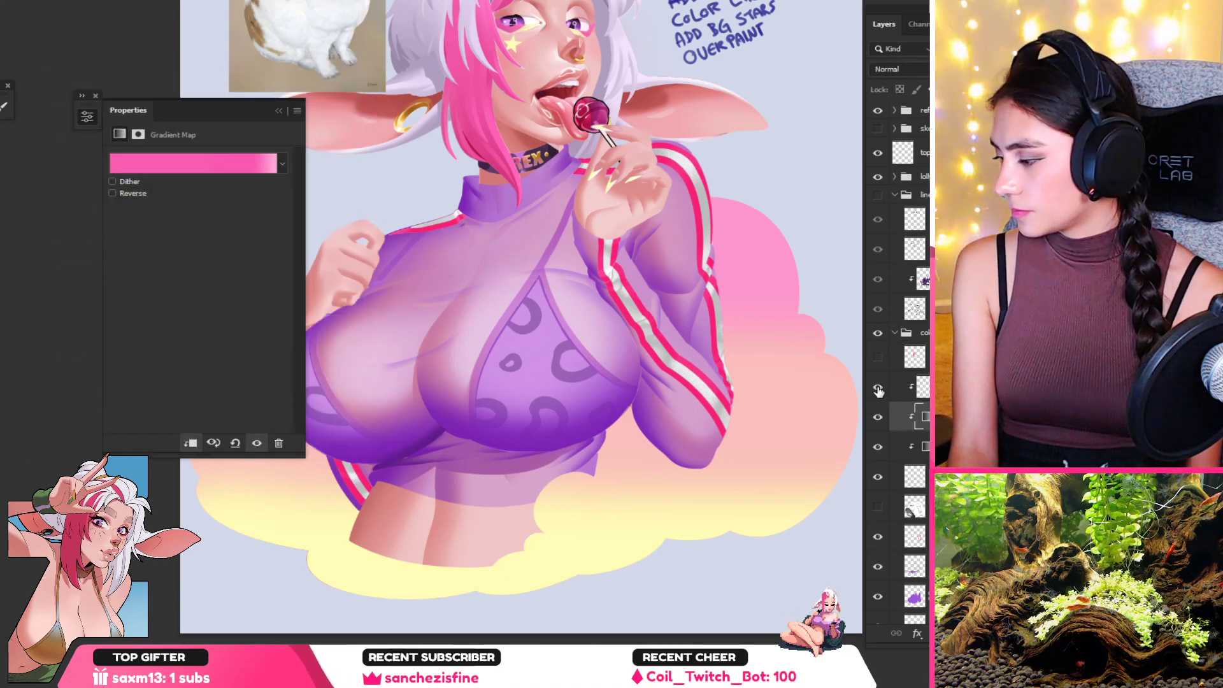
Step: Hide the clipped layer above the Gradient Map, then try adding a new clipped layer and undo it
{"action": "left_click", "coordinate": [879, 388]}
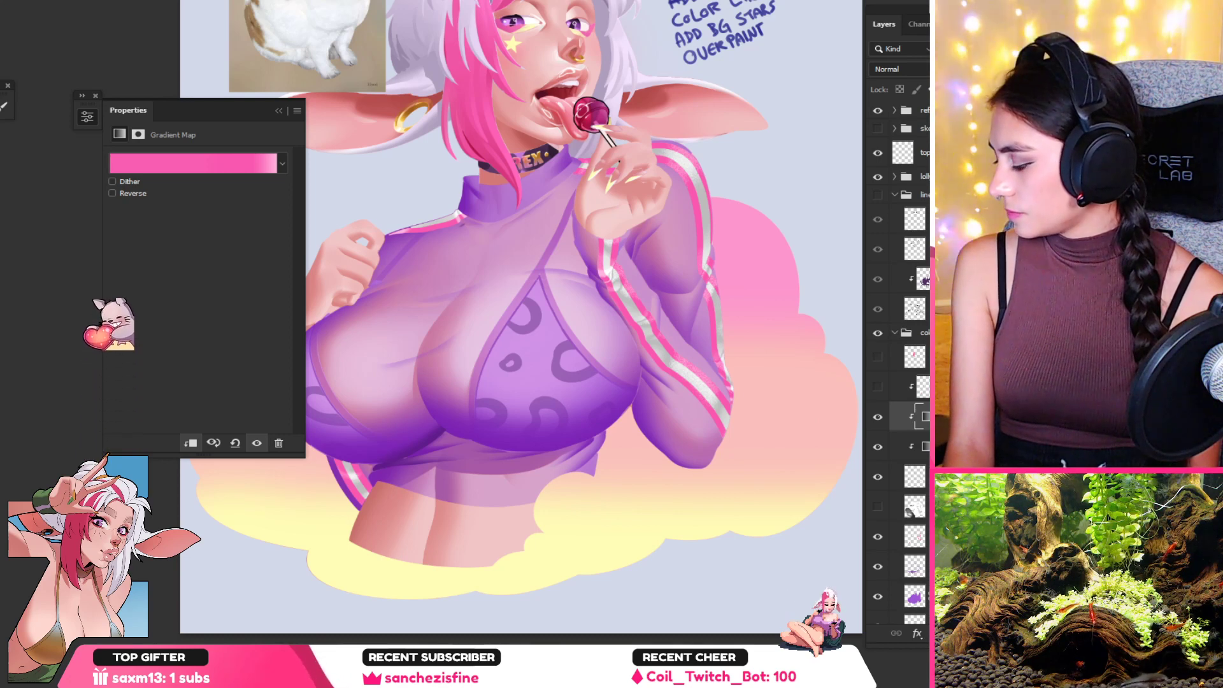
{"action": "key", "text": "ctrl+alt+shift+n"}
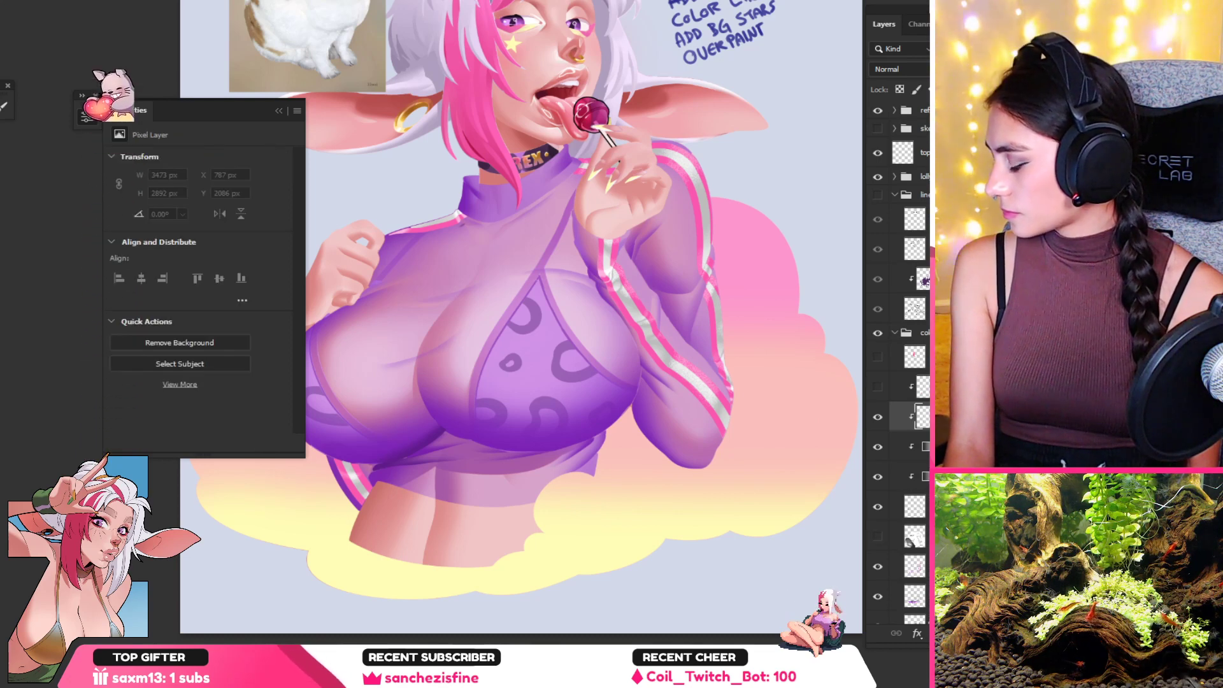
{"action": "key", "text": "ctrl+z"}
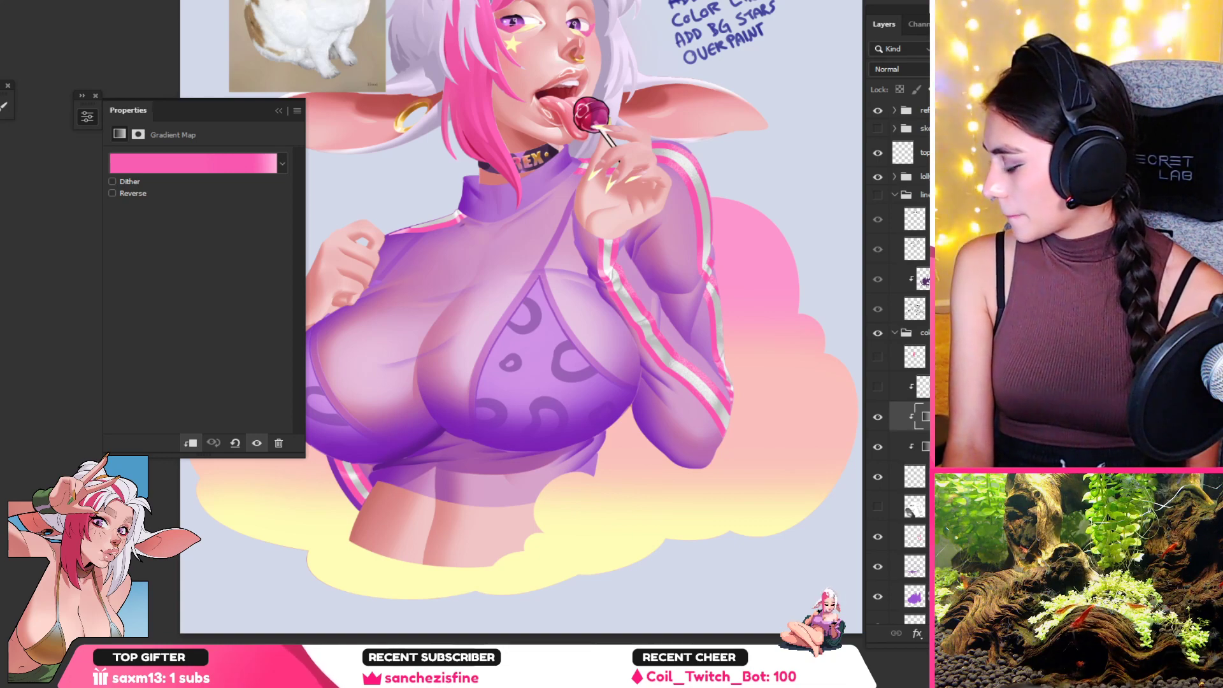
Step: Undo the unmasked Gradient Map, then invert the pink-band selection and add a clipped Gradient Map limited to the stripes' gray bands
{"action": "left_click", "coordinate": [981, 608]}
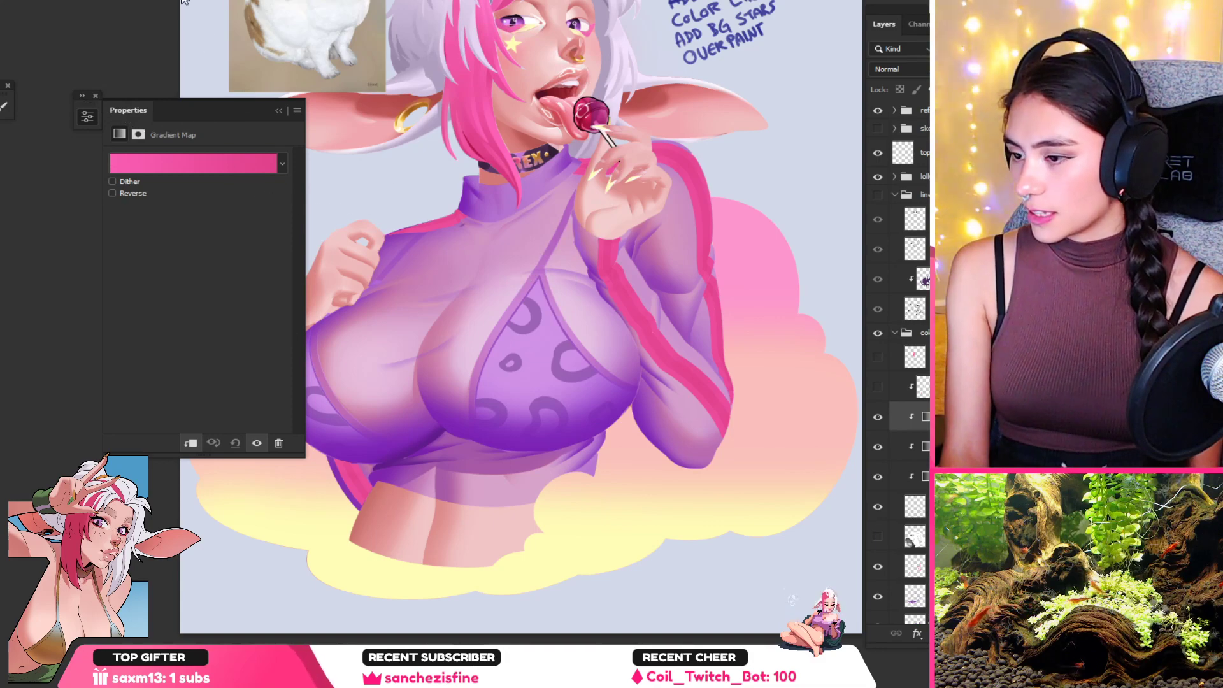
{"action": "key", "text": "ctrl+shift+z"}
{"action": "left_click", "coordinate": [134, 0]}
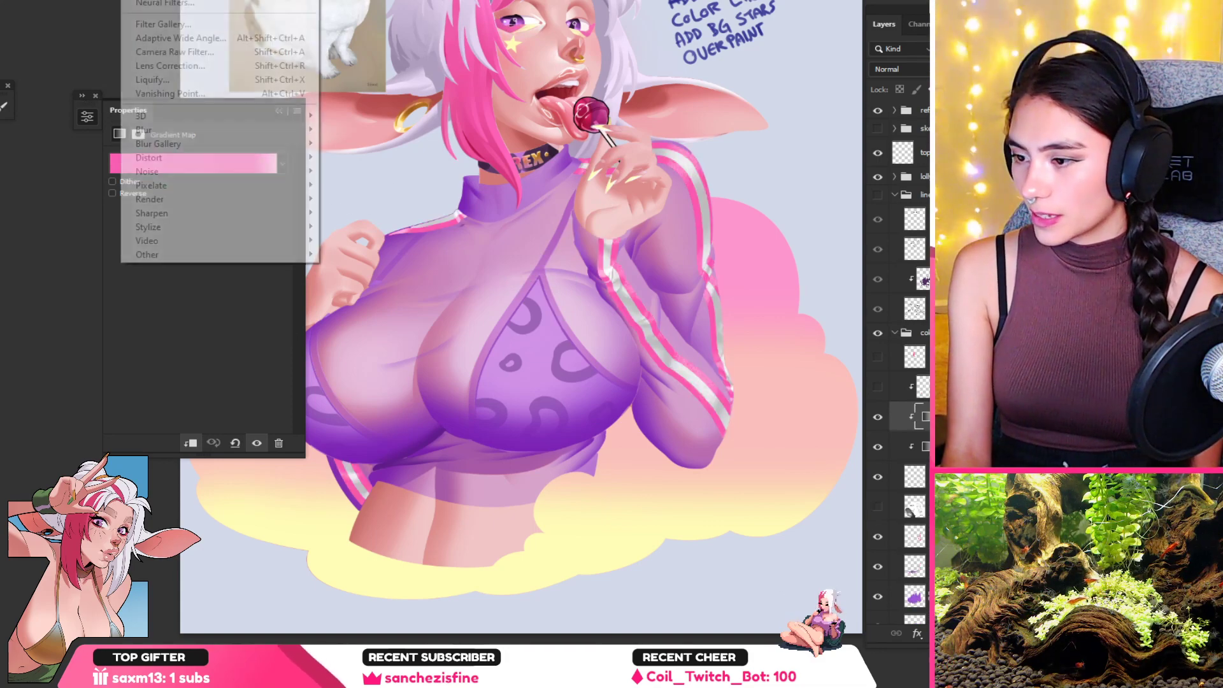
{"action": "mouse_move", "coordinate": [104, 0]}
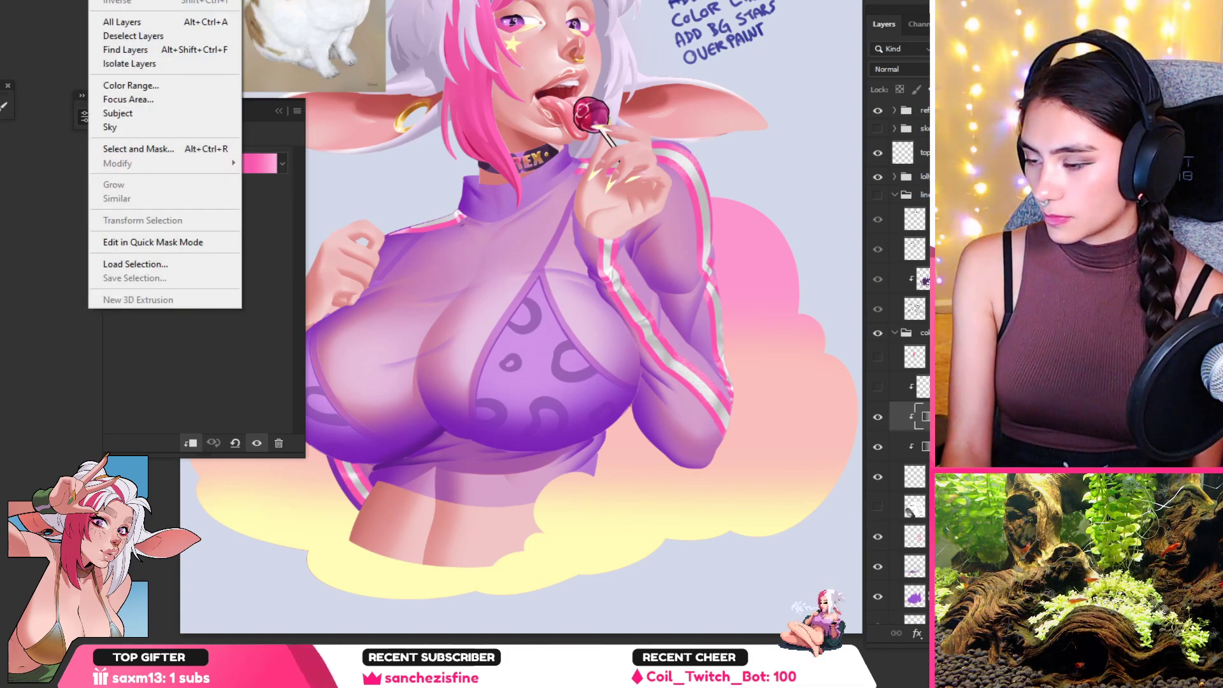
{"action": "left_click", "coordinate": [119, 0]}
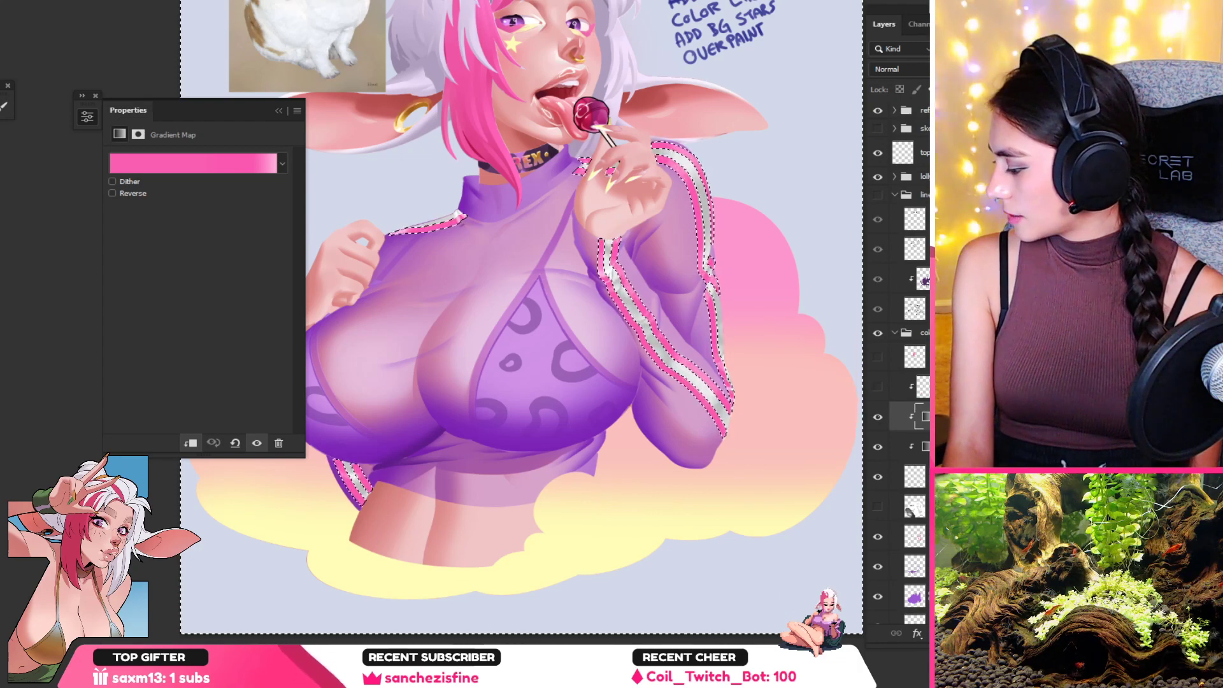
{"action": "left_click", "coordinate": [988, 601]}
Step: Try pale yellow (fffad2) as the end stop color of the new Gradient Map
{"action": "left_click", "coordinate": [191, 162]}
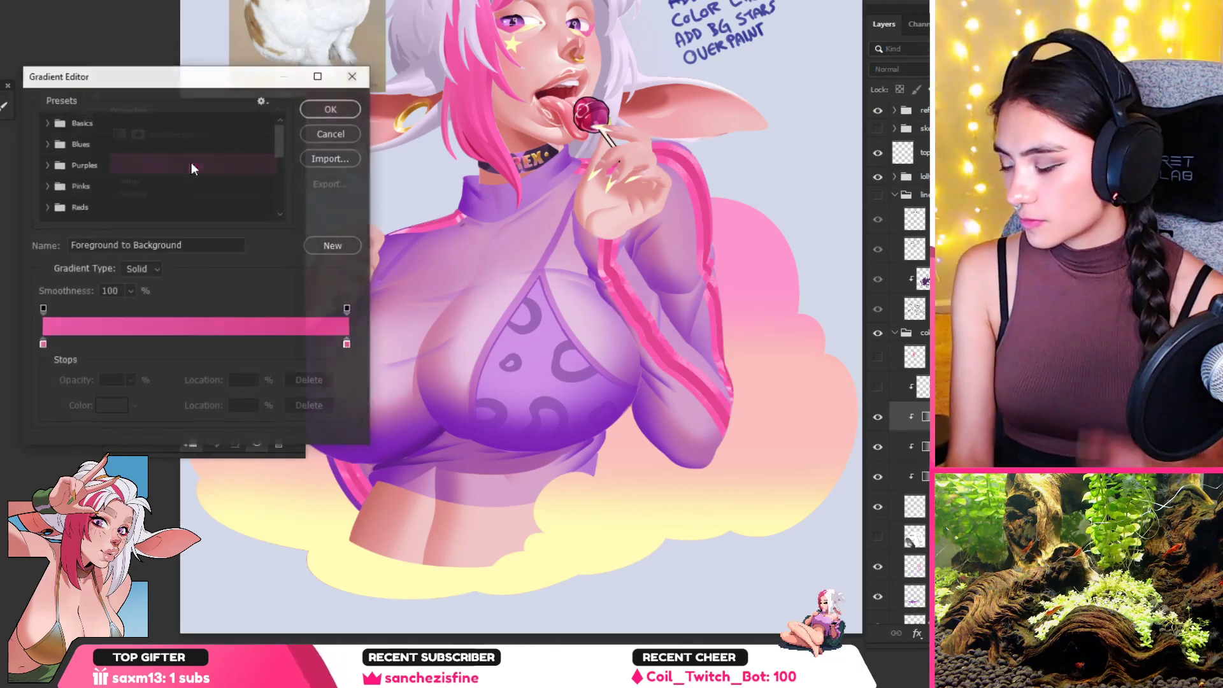
{"action": "double_click", "coordinate": [347, 344]}
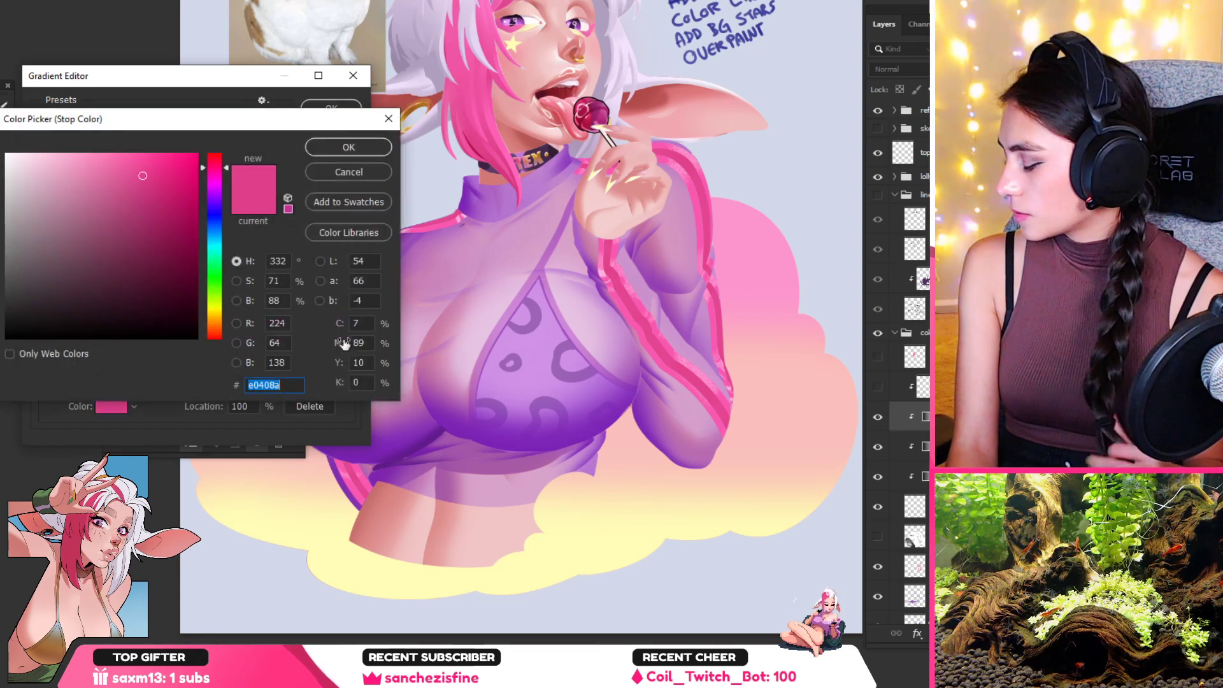
{"action": "left_click_drag", "start_coordinate": [83, 161], "coordinate": [39, 153]}
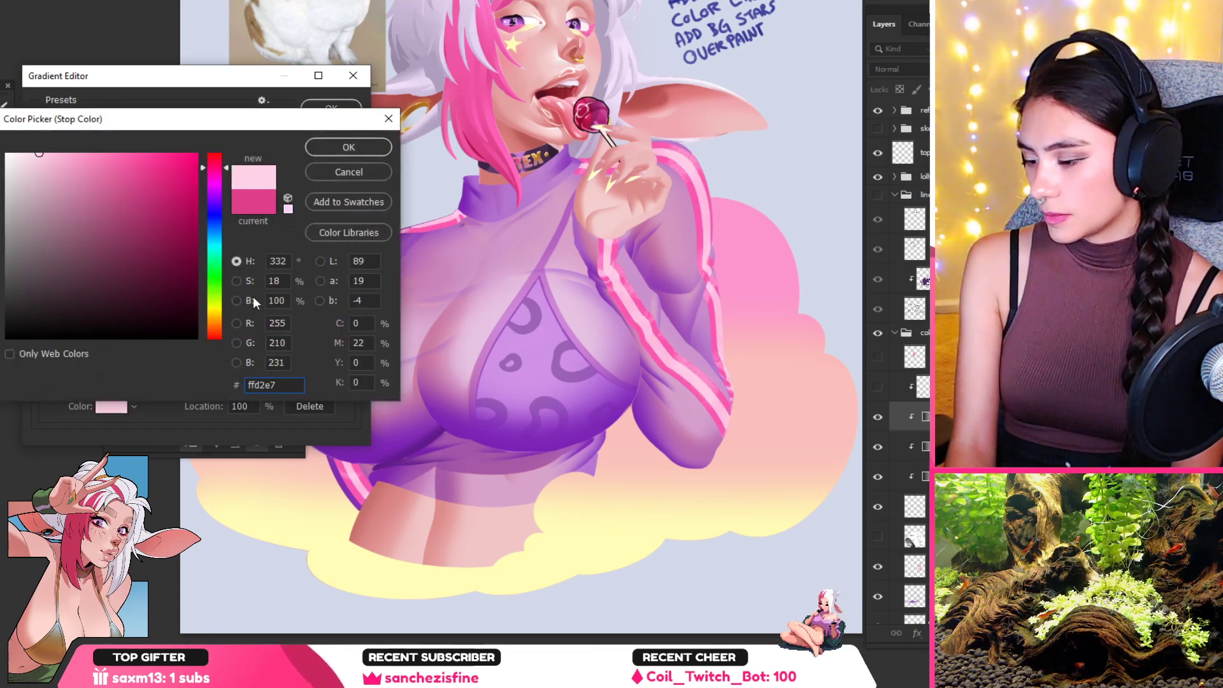
{"action": "left_click", "coordinate": [216, 311]}
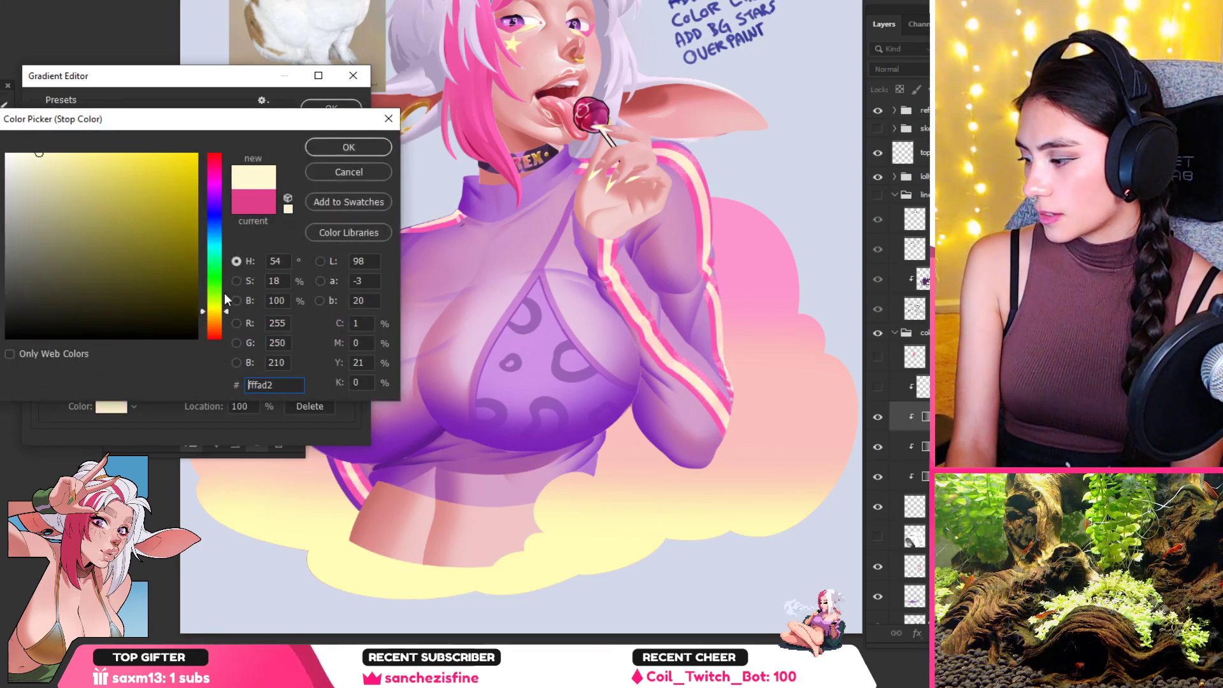
{"action": "left_click", "coordinate": [349, 148]}
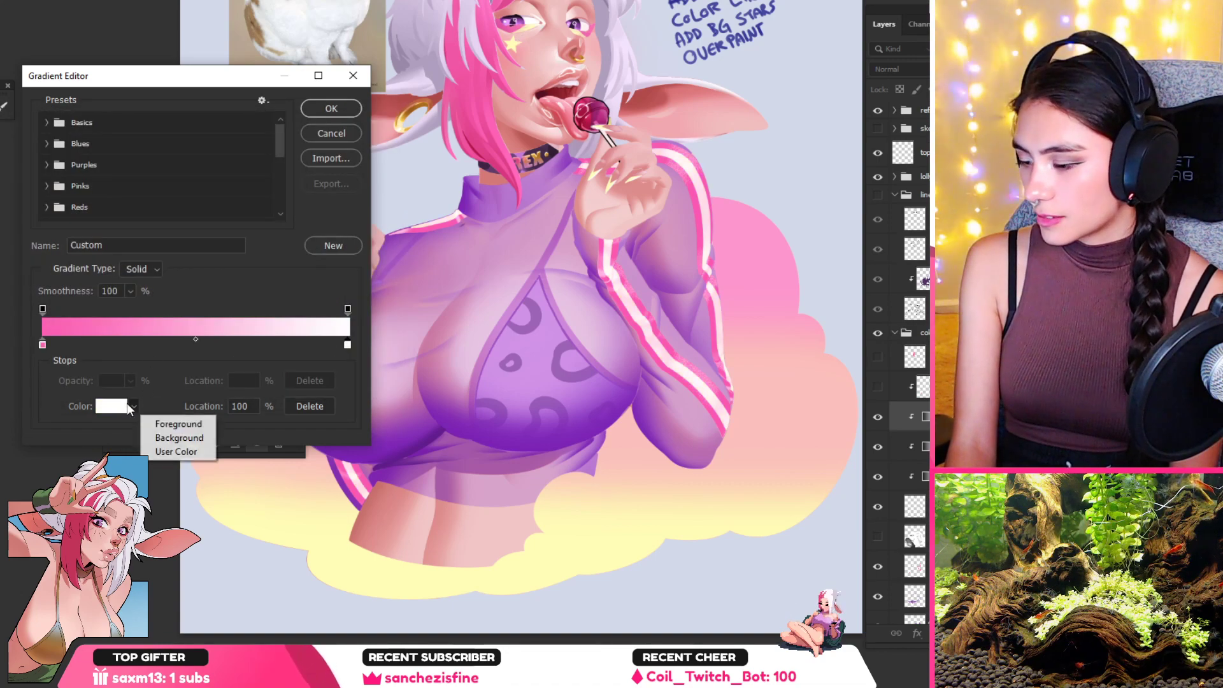
Step: Set the gradient's start stop to white (ffffff) and apply the gradient to the gray bands
{"action": "left_click", "coordinate": [42, 345]}
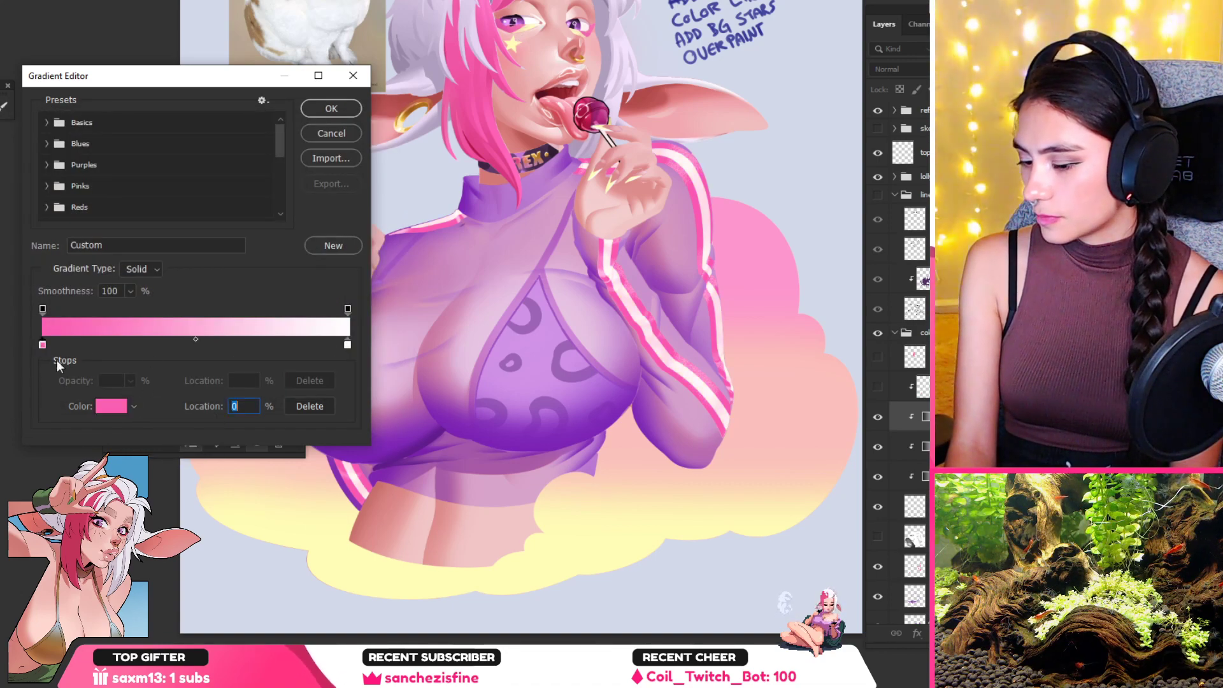
{"action": "left_click", "coordinate": [111, 406]}
{"action": "left_click", "coordinate": [514, 46]}
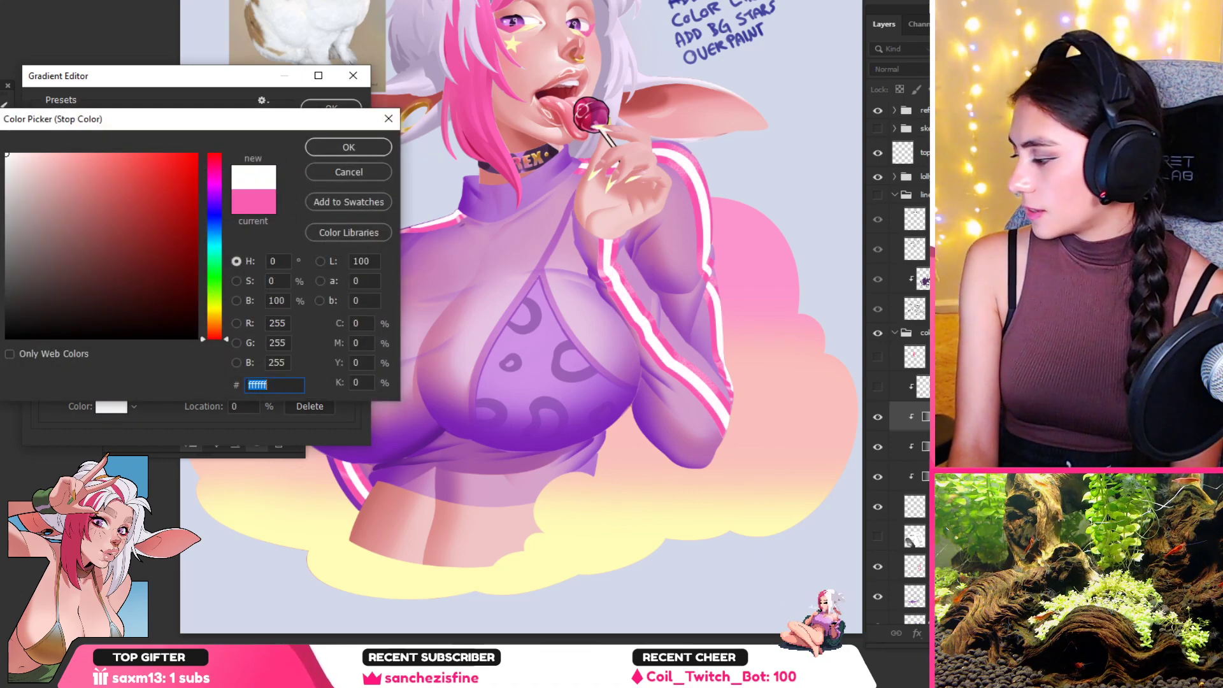
{"action": "key", "text": "Return"}
{"action": "key", "text": "Return"}
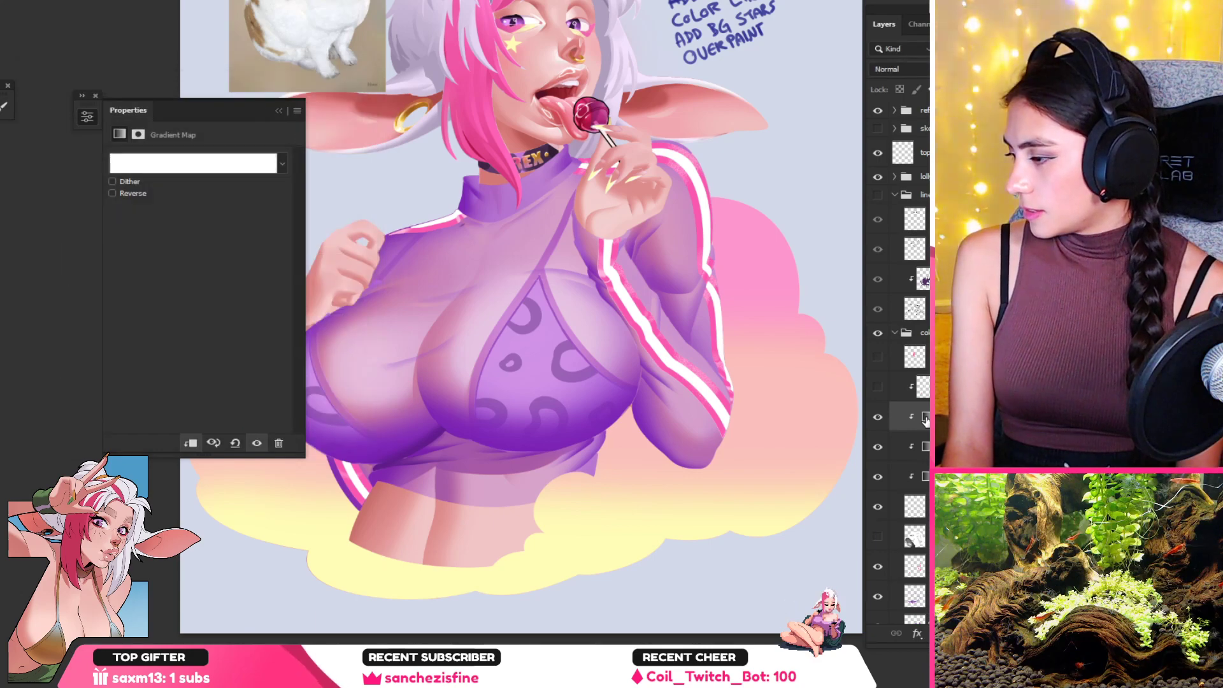
Step: Reopen the white gradient, add a pale yellow stop near its end, and set the start stop to white (ffffff)
{"action": "left_click", "coordinate": [188, 166]}
{"action": "left_click", "coordinate": [42, 345]}
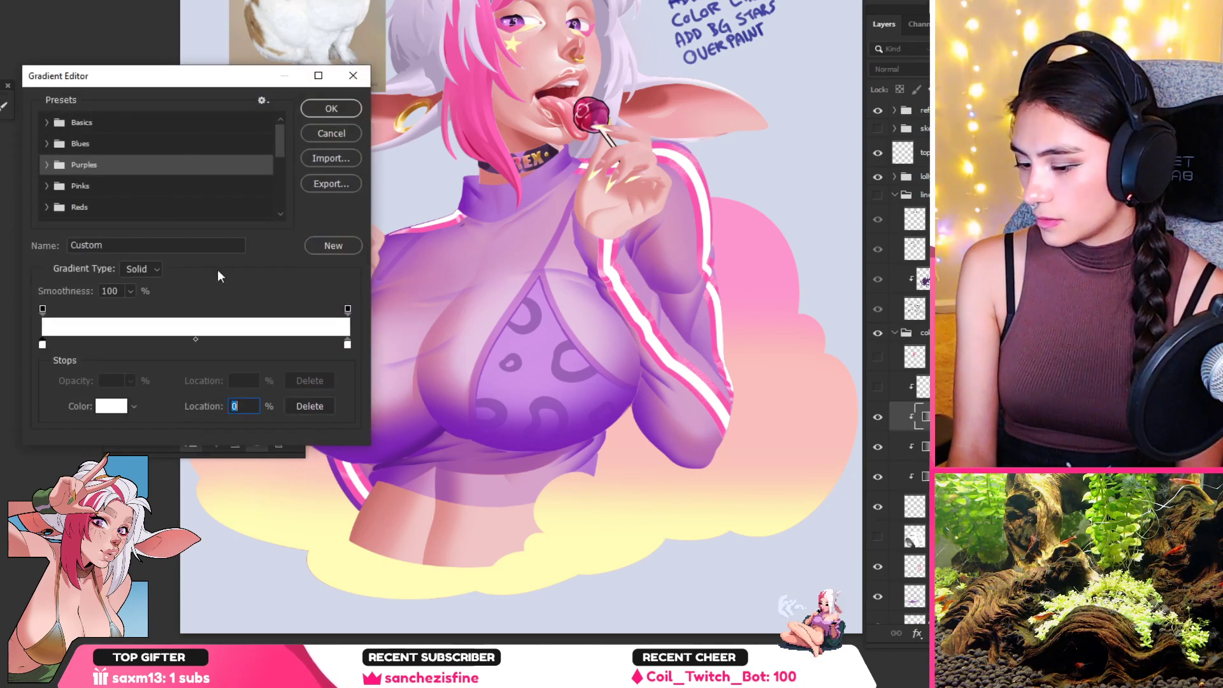
{"action": "left_click", "coordinate": [516, 42]}
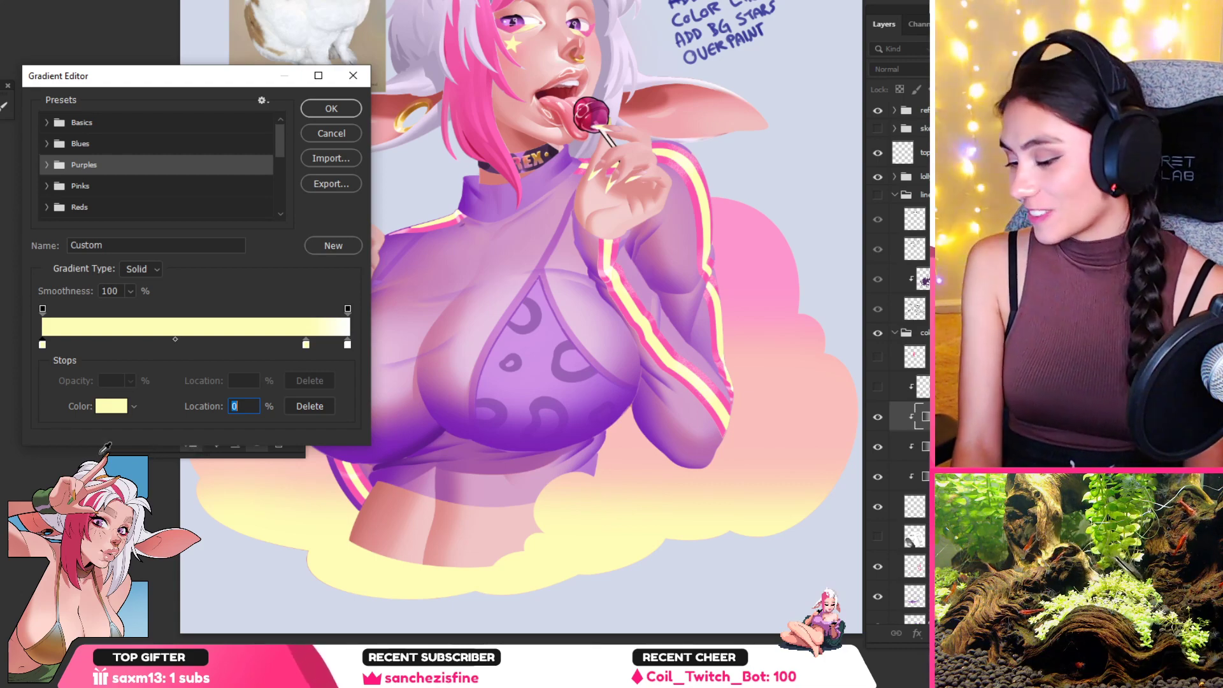
{"action": "left_click", "coordinate": [124, 408]}
{"action": "left_click_drag", "start_coordinate": [36, 169], "coordinate": [5, 153]}
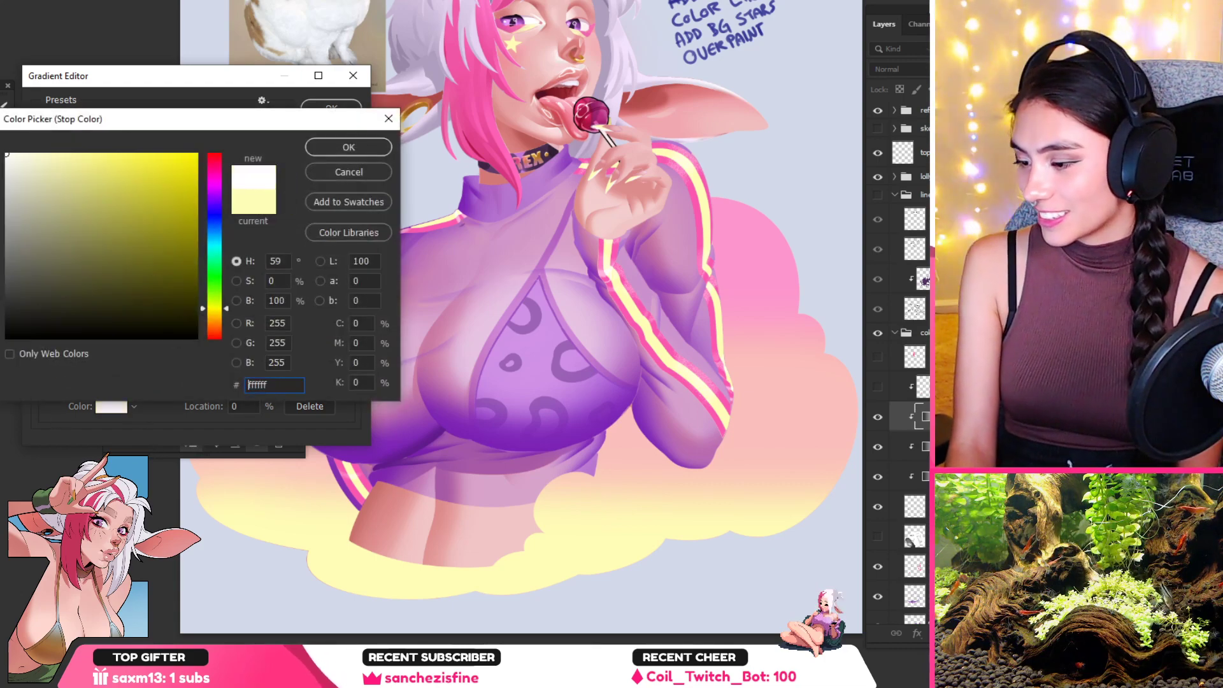
{"action": "key", "text": "Return"}
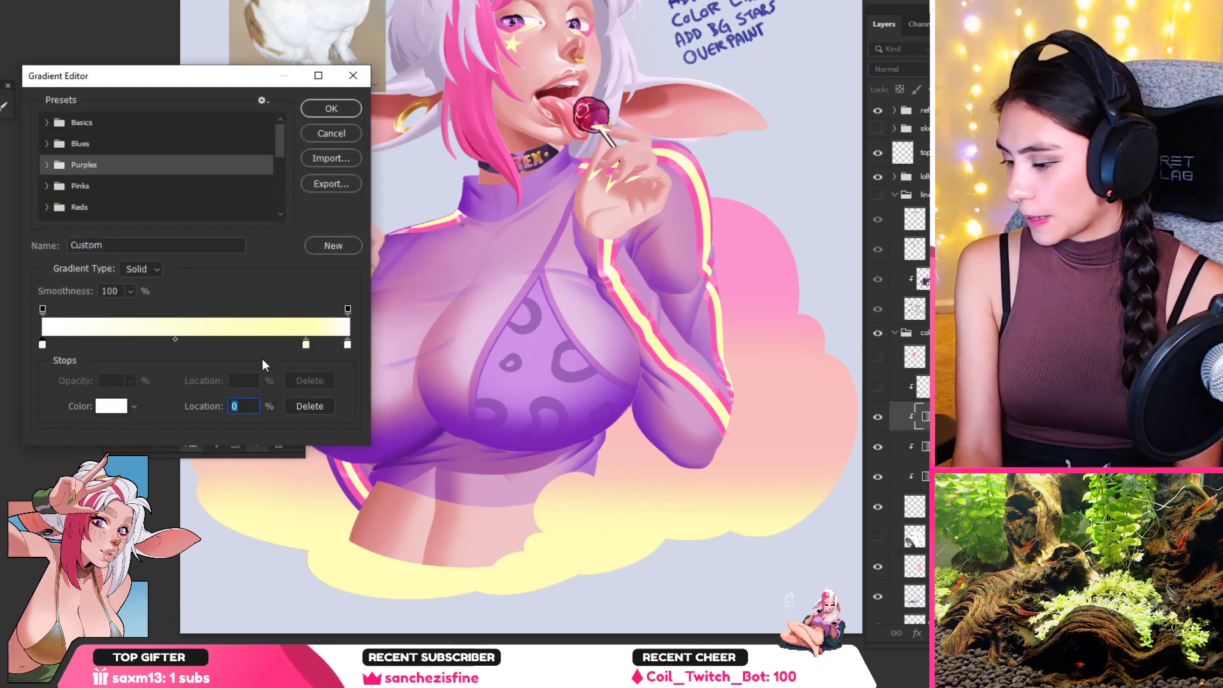
Step: Try rearranging the gradient's stops by moving the white end stop to 78%, before the yellow one, then clear the extra stop
{"action": "left_click_drag", "start_coordinate": [175, 339], "coordinate": [323, 345]}
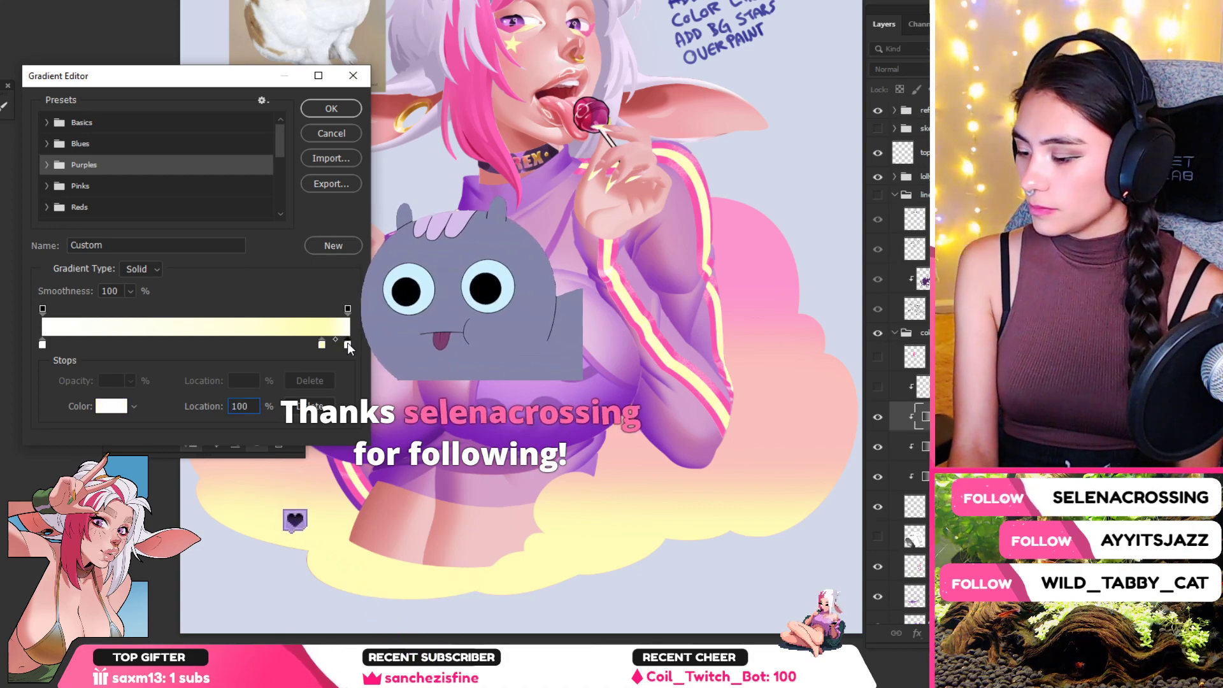
{"action": "left_click_drag", "start_coordinate": [348, 345], "coordinate": [280, 344]}
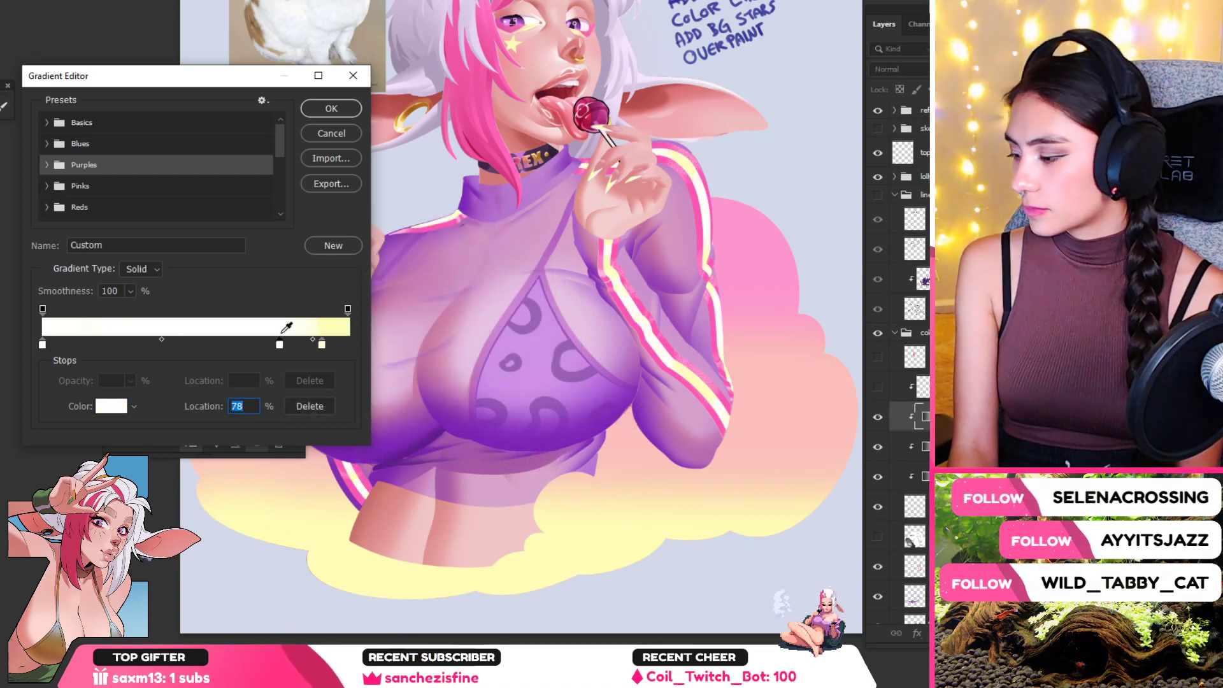
{"action": "left_click_drag", "start_coordinate": [284, 346], "coordinate": [181, 331]}
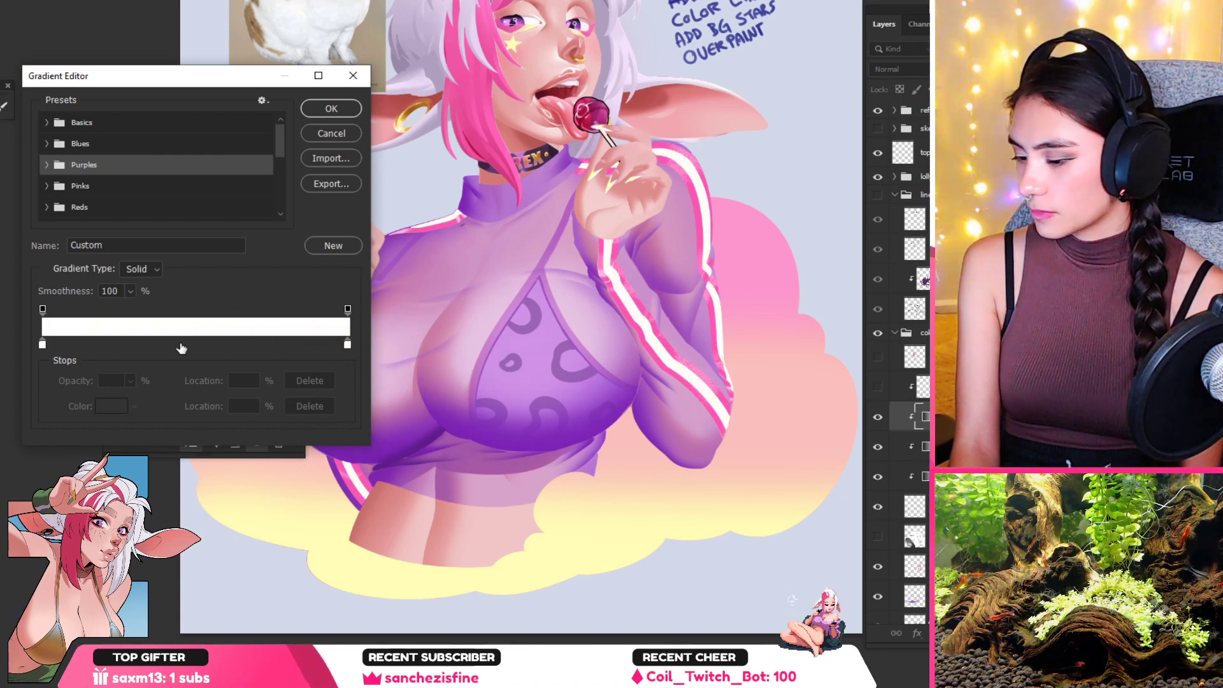
Step: Place a pale yellow stop at 43%, apply the gradient, then delete this Gradient Map layer
{"action": "left_click", "coordinate": [174, 345]}
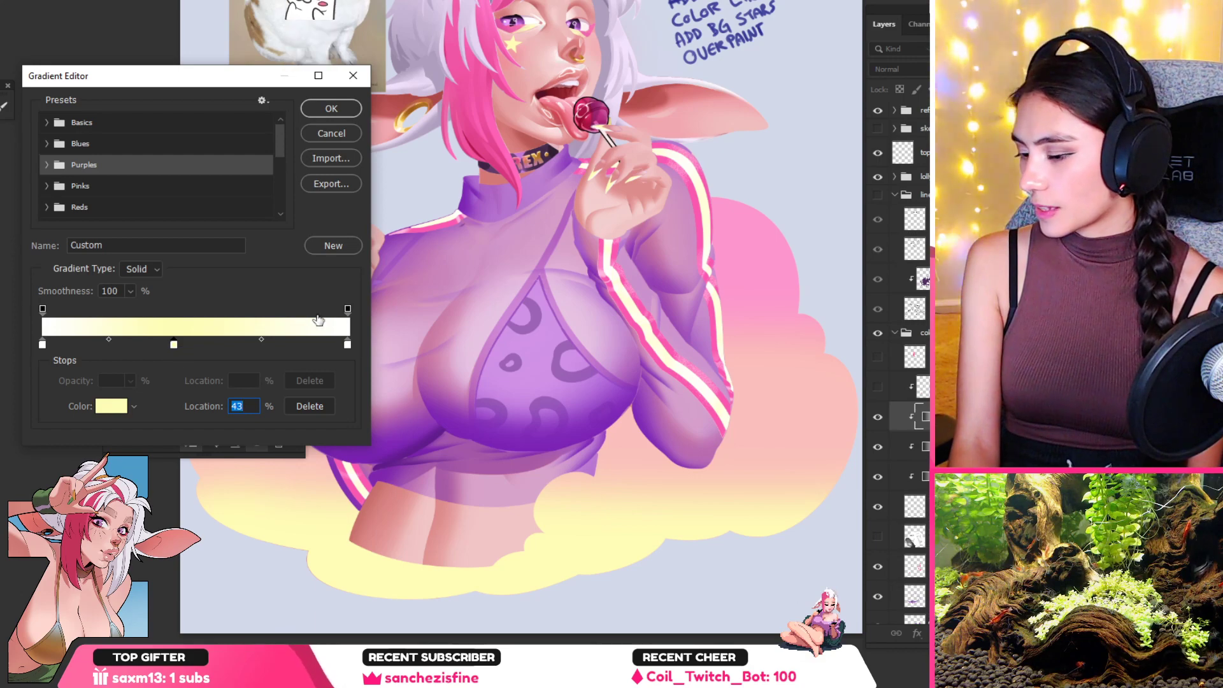
{"action": "key", "text": "Return"}
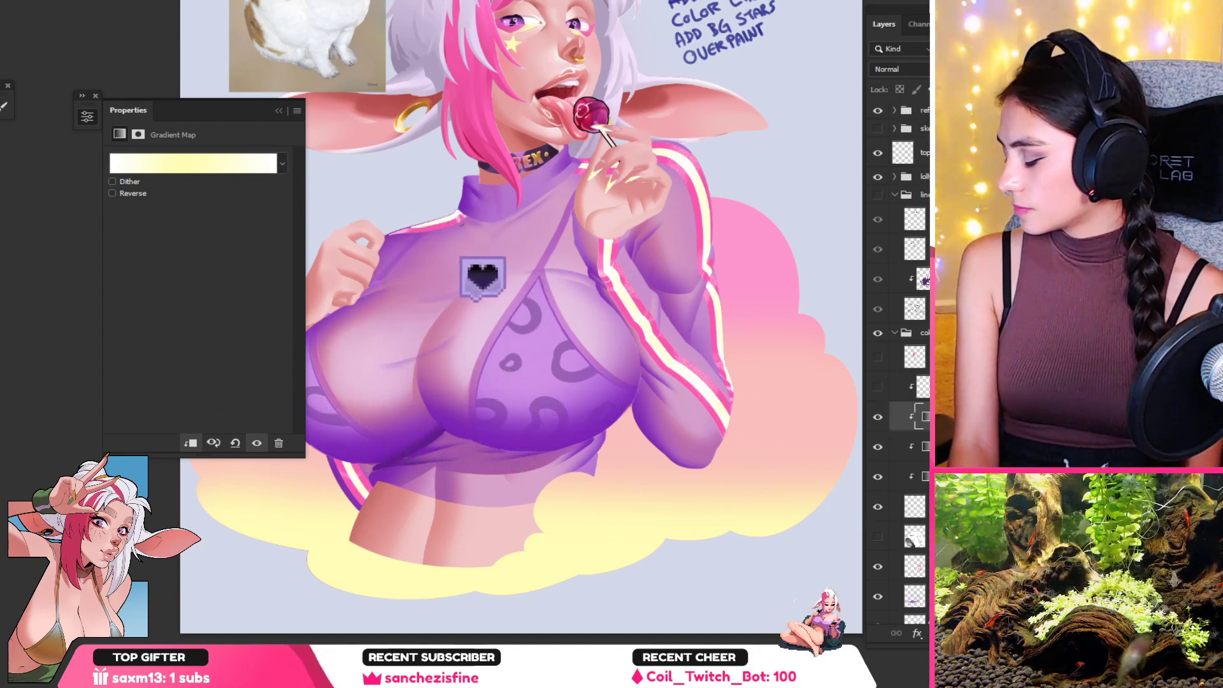
{"action": "key", "text": "Delete"}
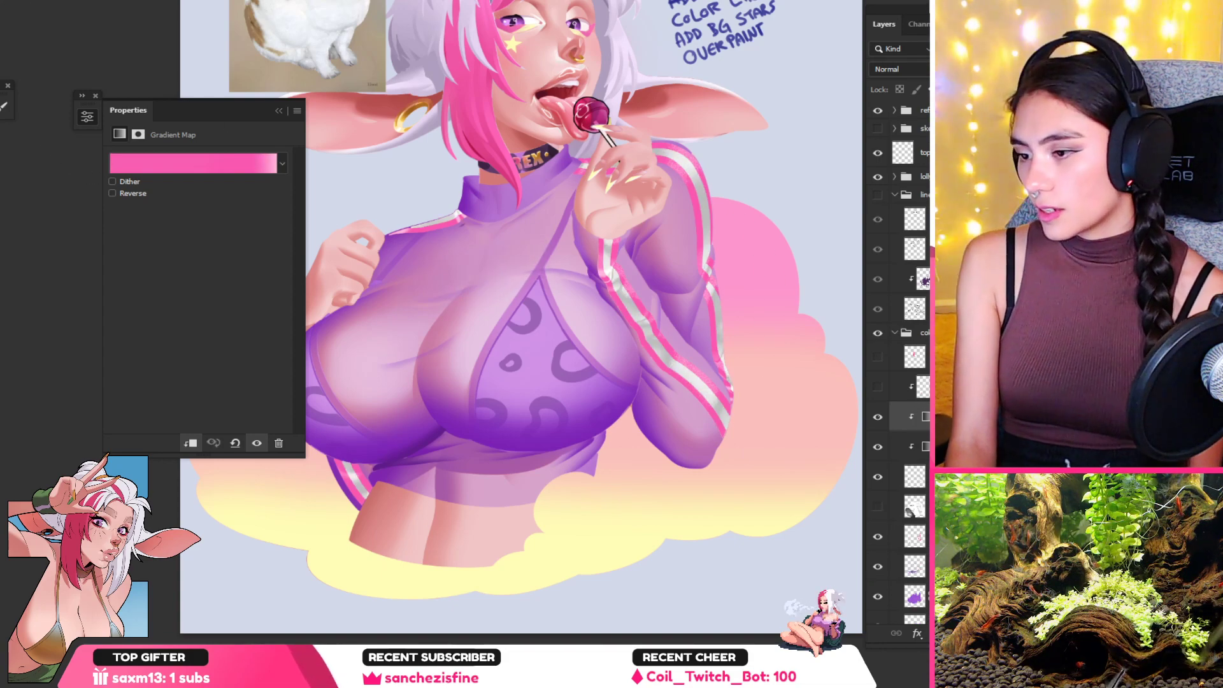
Step: Invert the pink-band selection and add a clipped Hue/Saturation adjustment for the stripes' gray bands with Colorize enabled
{"action": "left_click", "coordinate": [132, 0]}
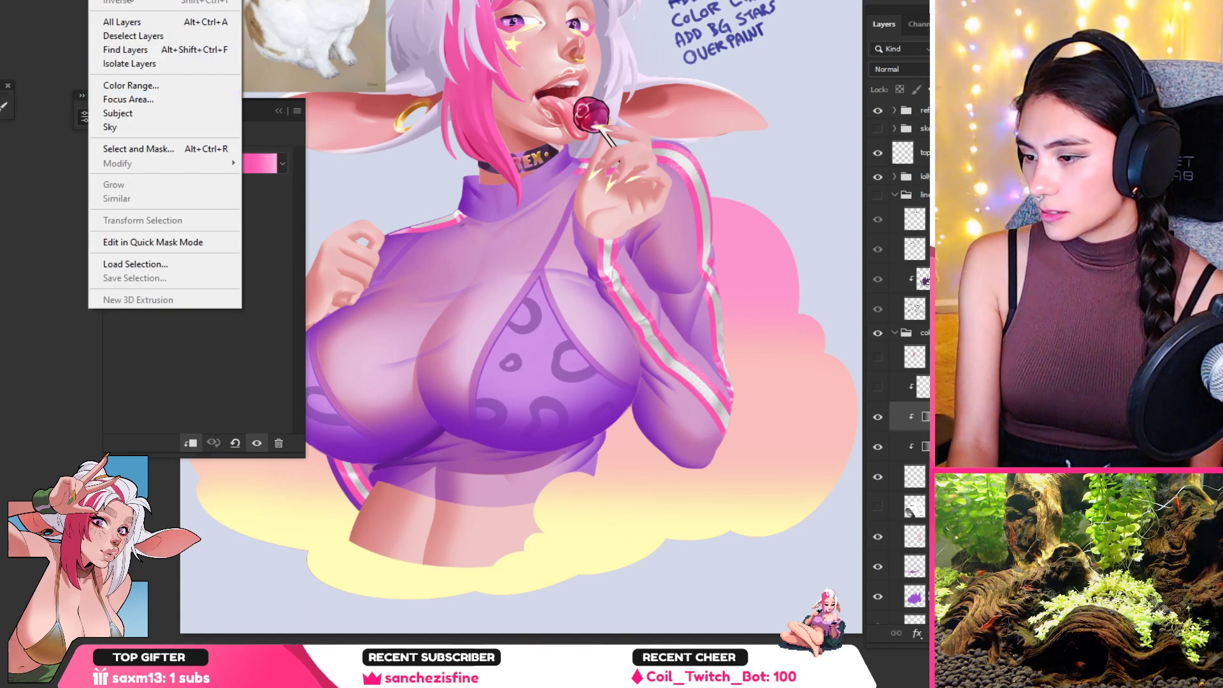
{"action": "left_click", "coordinate": [131, 4]}
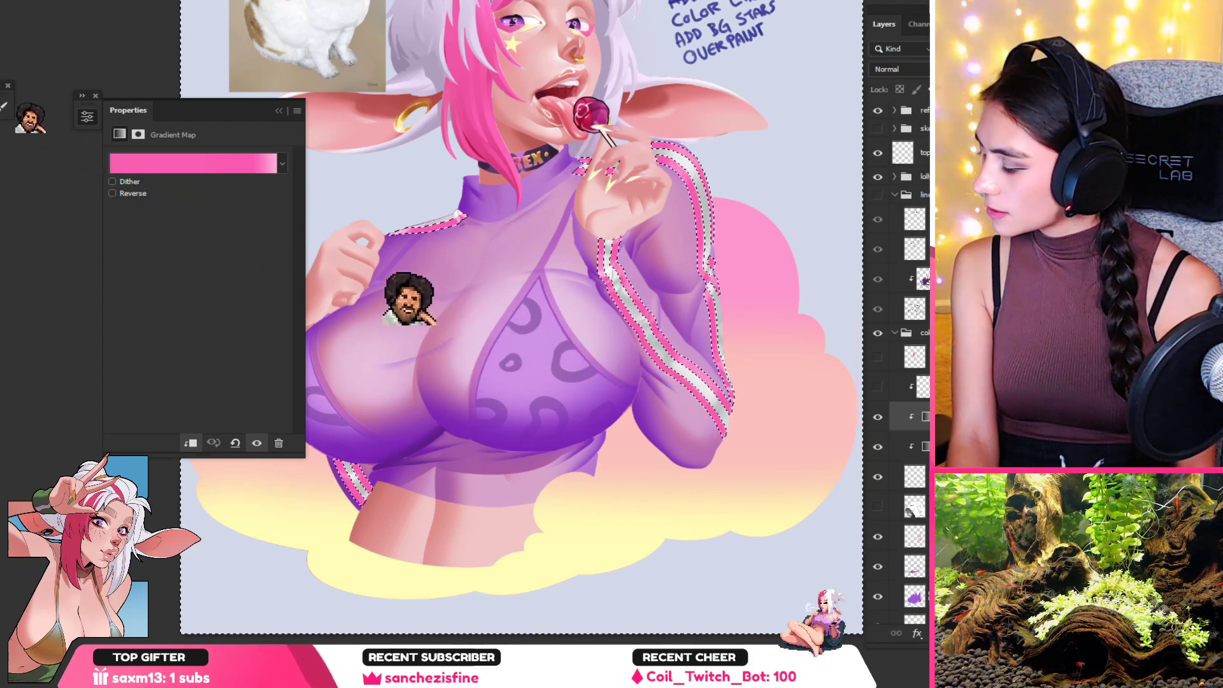
{"action": "left_click", "coordinate": [994, 478]}
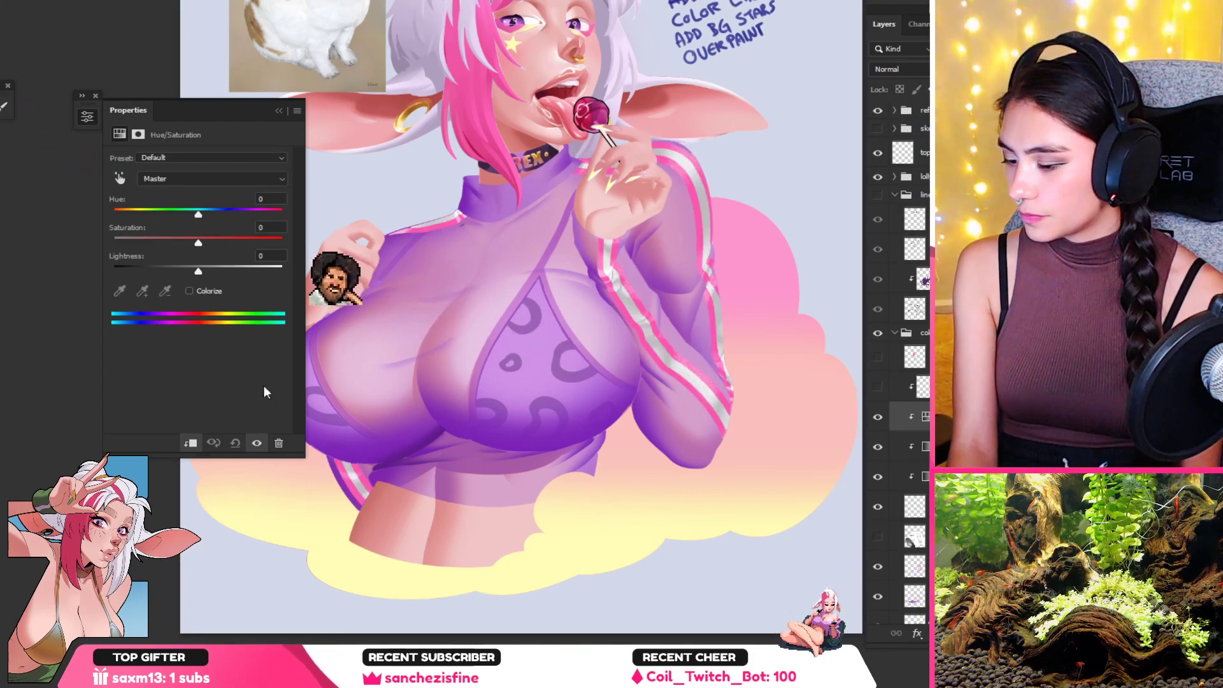
{"action": "left_click", "coordinate": [194, 291]}
Step: Tint the bands pale yellow by setting Hue to 57, Saturation to 100 and Lightness to +46, then collapse the adjustment's settings
{"action": "left_click", "coordinate": [145, 216]}
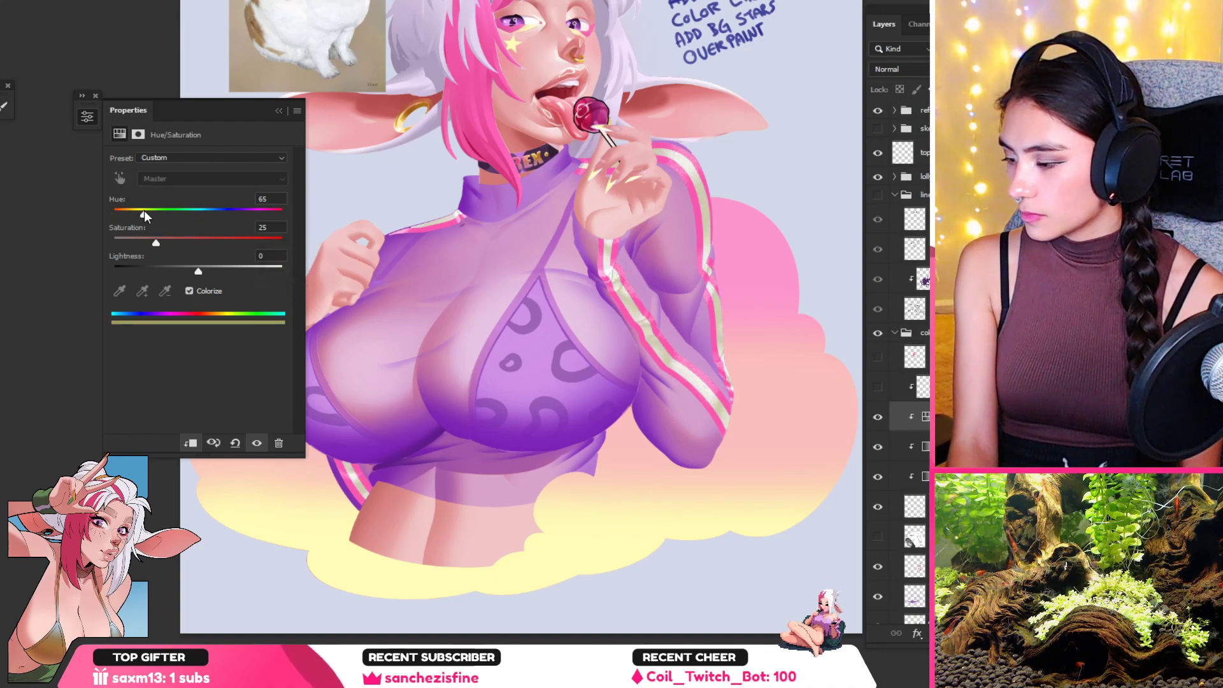
{"action": "left_click_drag", "start_coordinate": [150, 218], "coordinate": [136, 216]}
{"action": "left_click", "coordinate": [274, 246]}
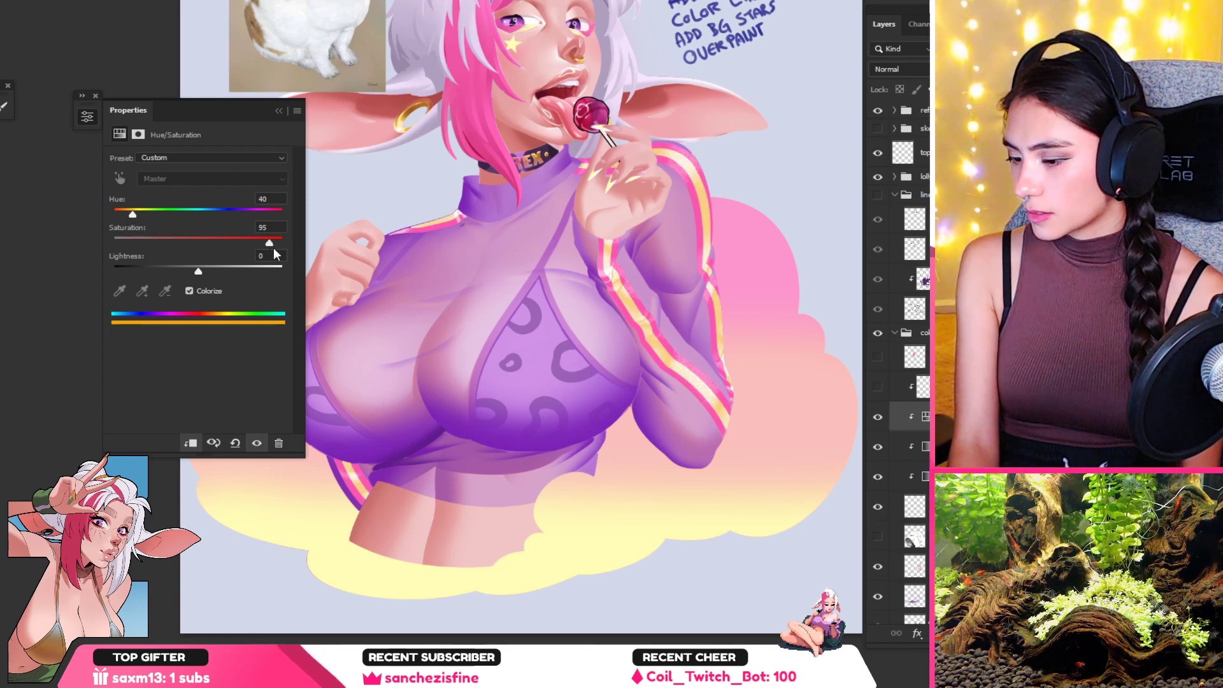
{"action": "left_click", "coordinate": [145, 216]}
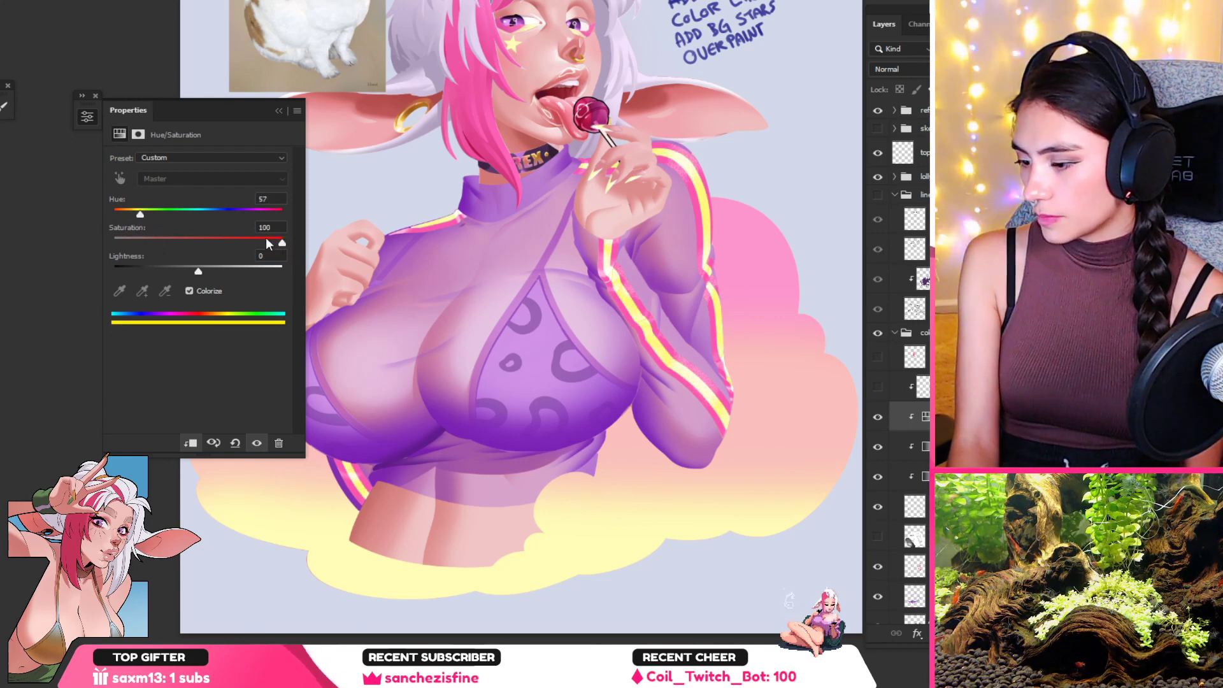
{"action": "left_click", "coordinate": [230, 269]}
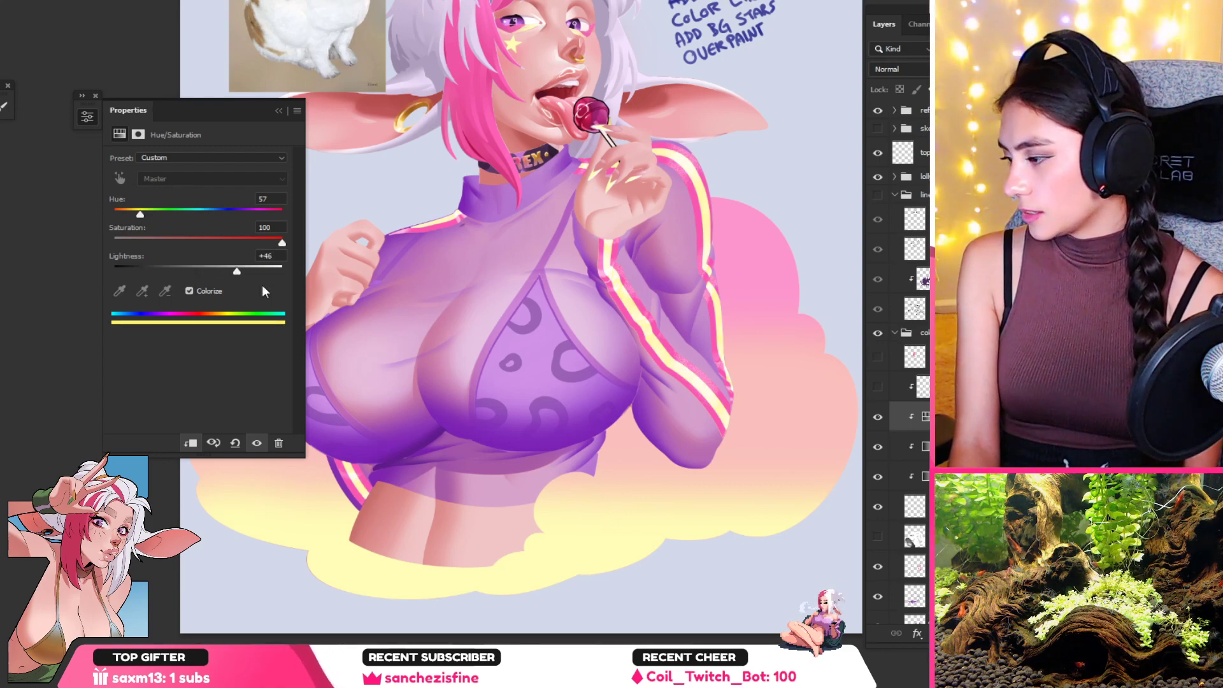
{"action": "left_click", "coordinate": [278, 110]}
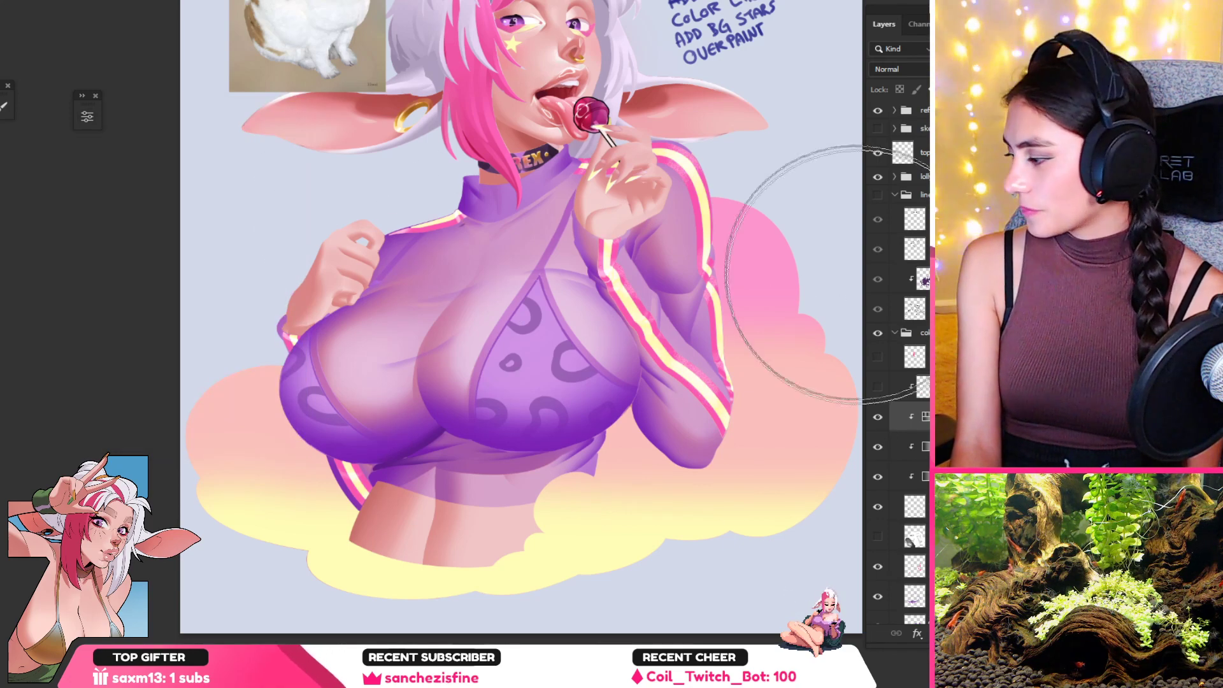
Step: Show the line art group and toggle the Gradient Map below the Hue/Saturation layer off and on to compare
{"action": "left_click", "coordinate": [878, 194]}
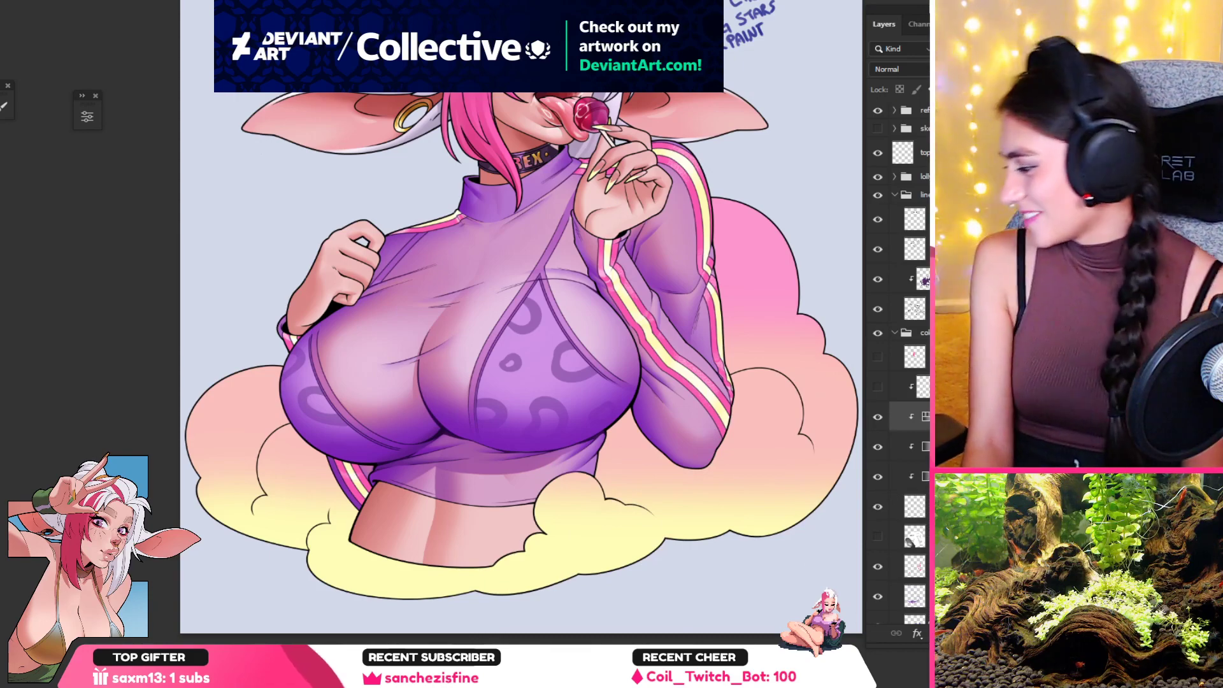
{"action": "left_click", "coordinate": [878, 449]}
{"action": "left_click", "coordinate": [878, 449]}
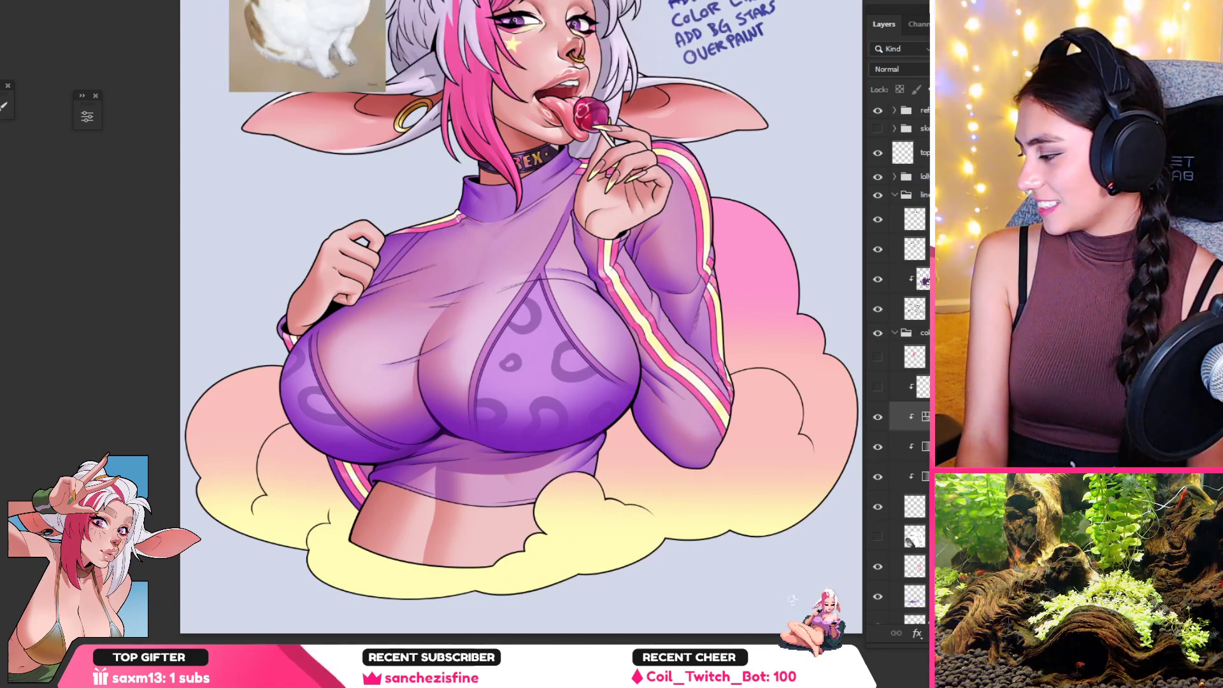
Step: Change the 53% stop of the pink Gradient Map's gradient to light pink #ffbee1 and apply the gradient
{"action": "left_click", "coordinate": [943, 448]}
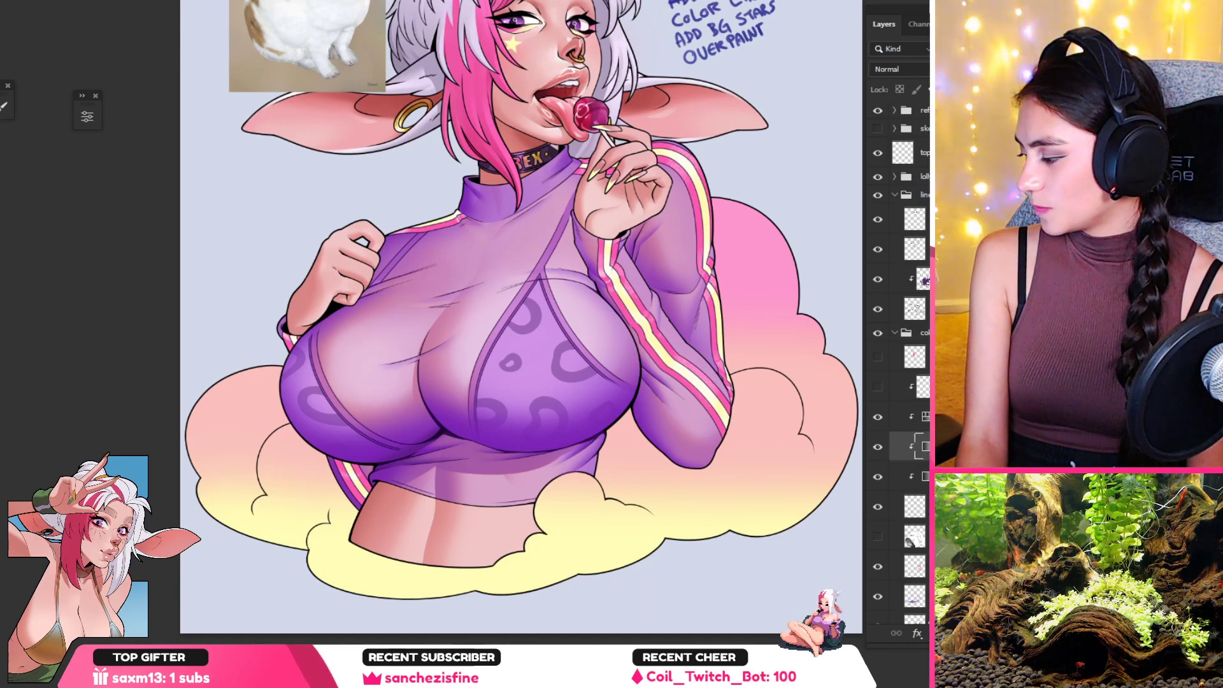
{"action": "double_click", "coordinate": [915, 449]}
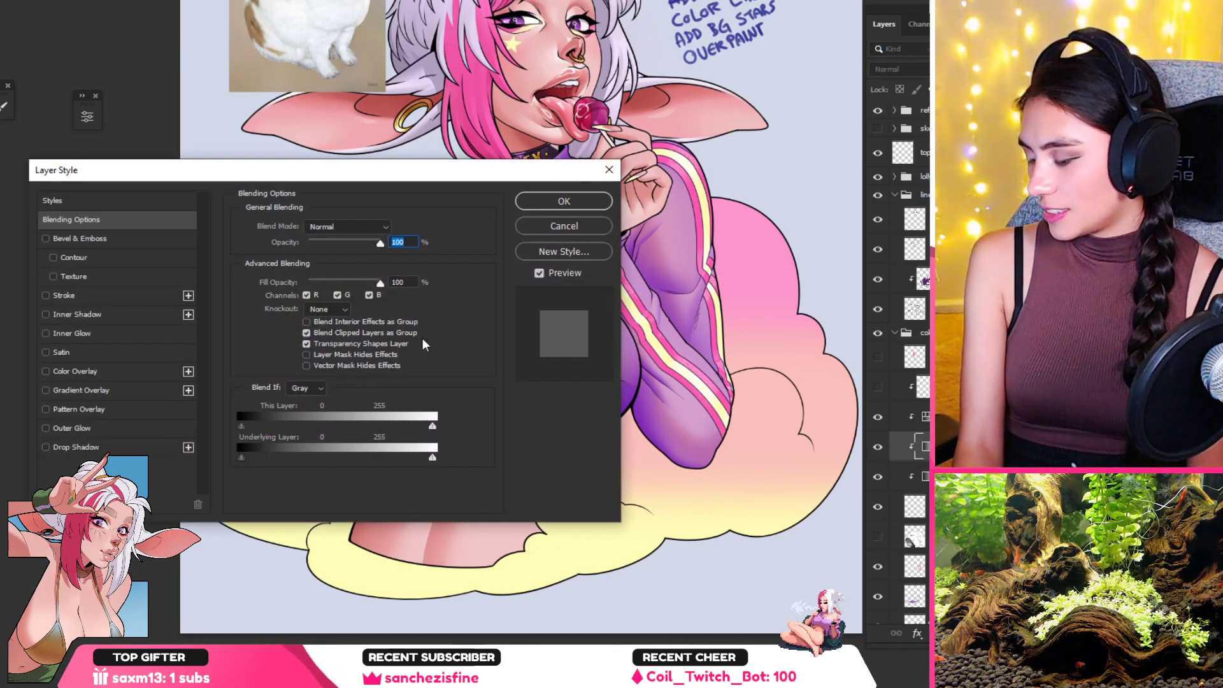
{"action": "key", "text": "Escape"}
{"action": "double_click", "coordinate": [927, 451]}
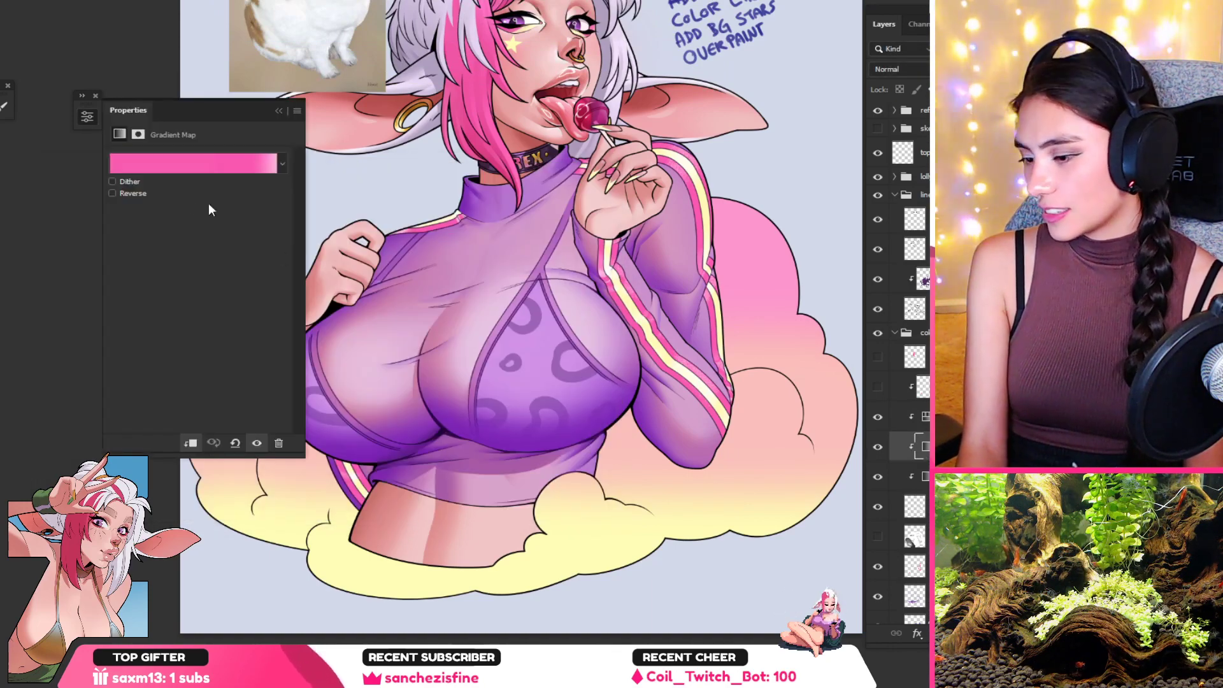
{"action": "left_click", "coordinate": [167, 163]}
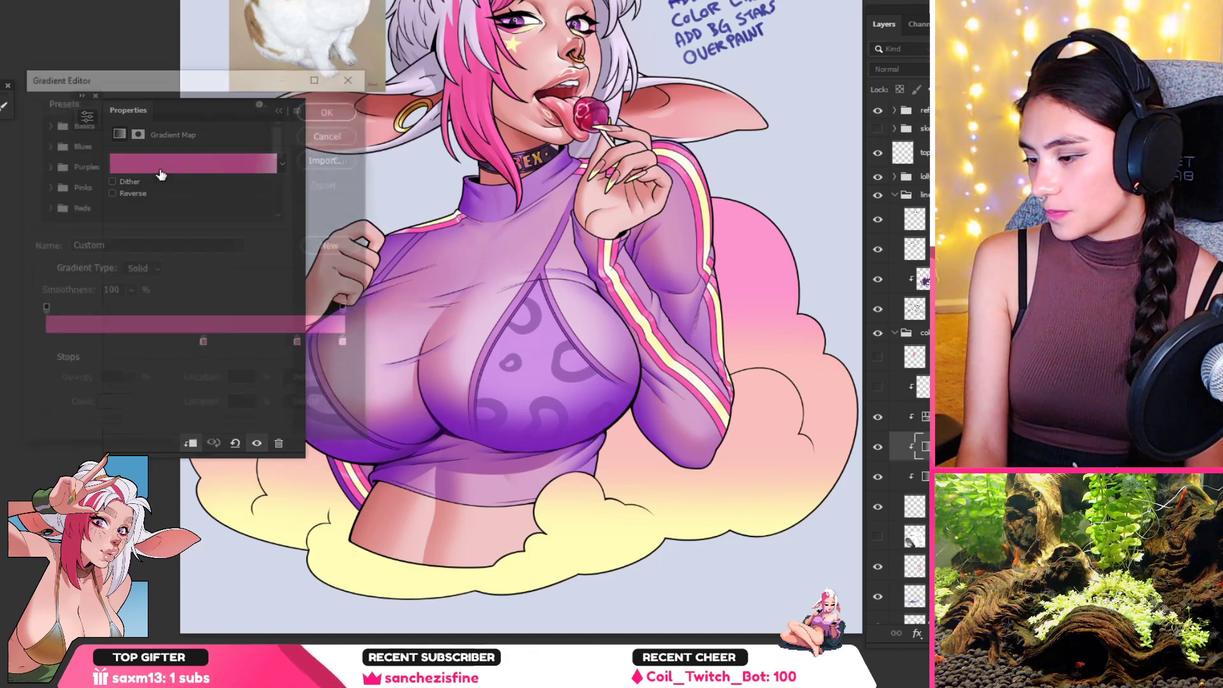
{"action": "left_click", "coordinate": [204, 345]}
{"action": "left_click", "coordinate": [109, 408]}
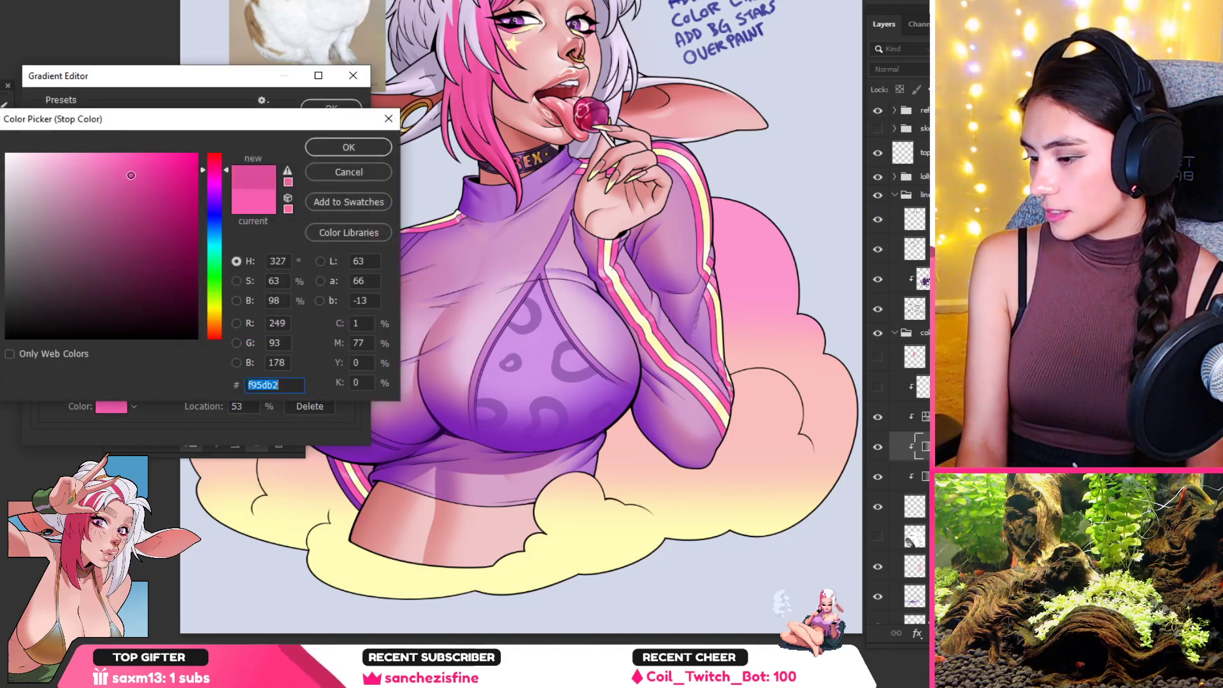
{"action": "left_click_drag", "start_coordinate": [96, 154], "coordinate": [54, 128]}
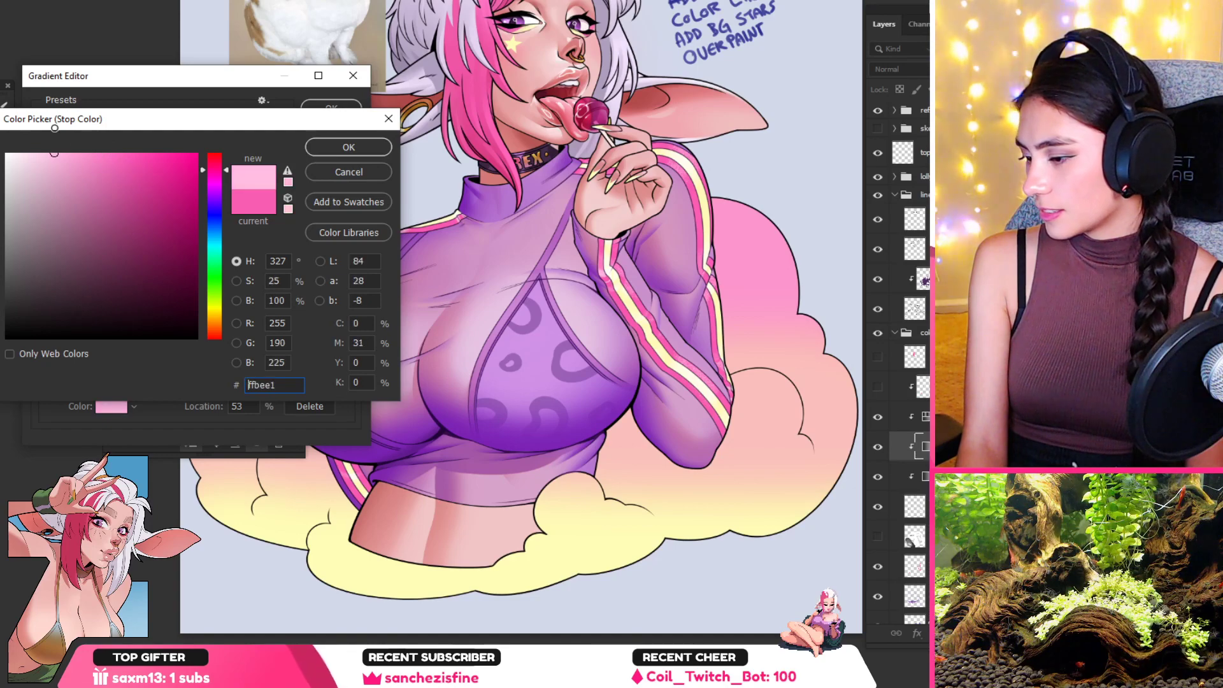
{"action": "key", "text": "Return"}
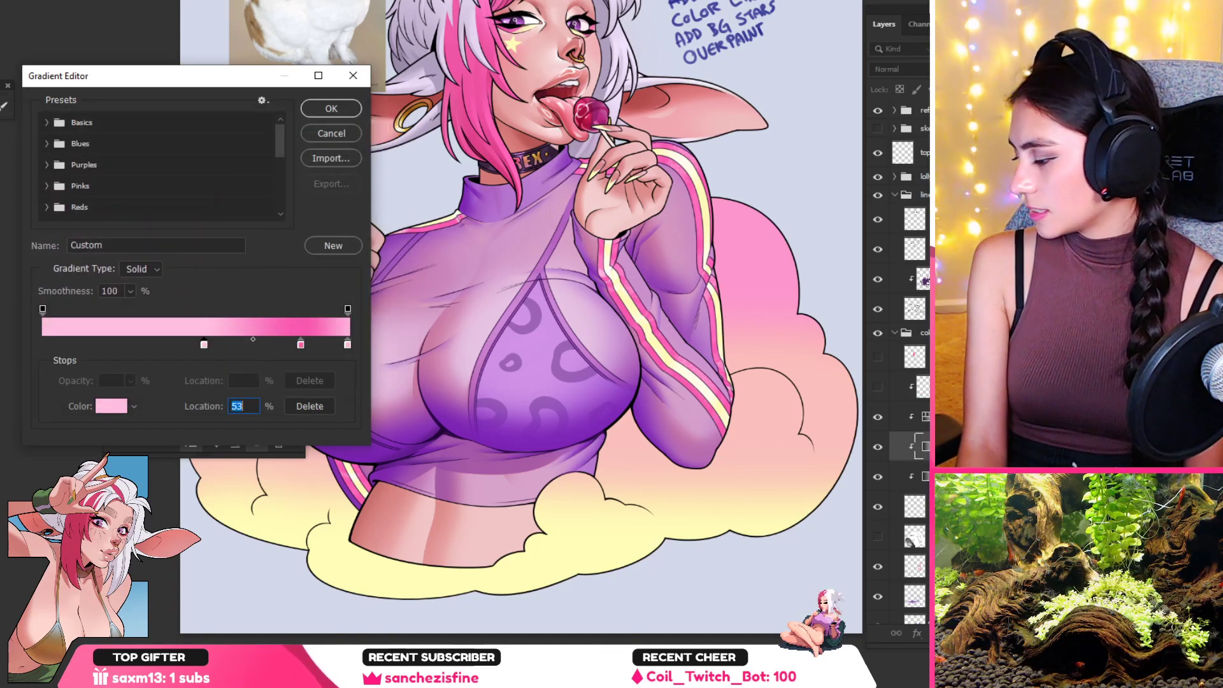
{"action": "key", "text": "Return"}
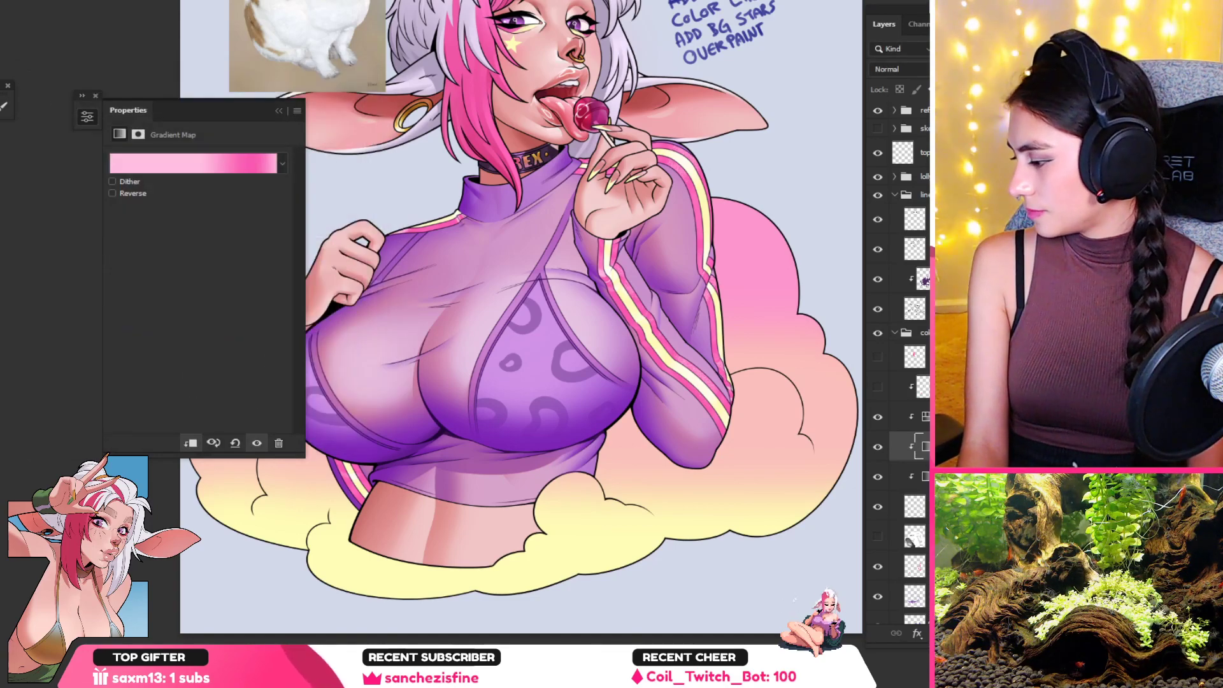
Step: Compare the stripes with and without the gradient change, collapse the adjustment's settings, and inspect the sleeve bands up close and at full view
{"action": "key", "text": "ctrl+z"}
{"action": "key", "text": "ctrl+shift+z"}
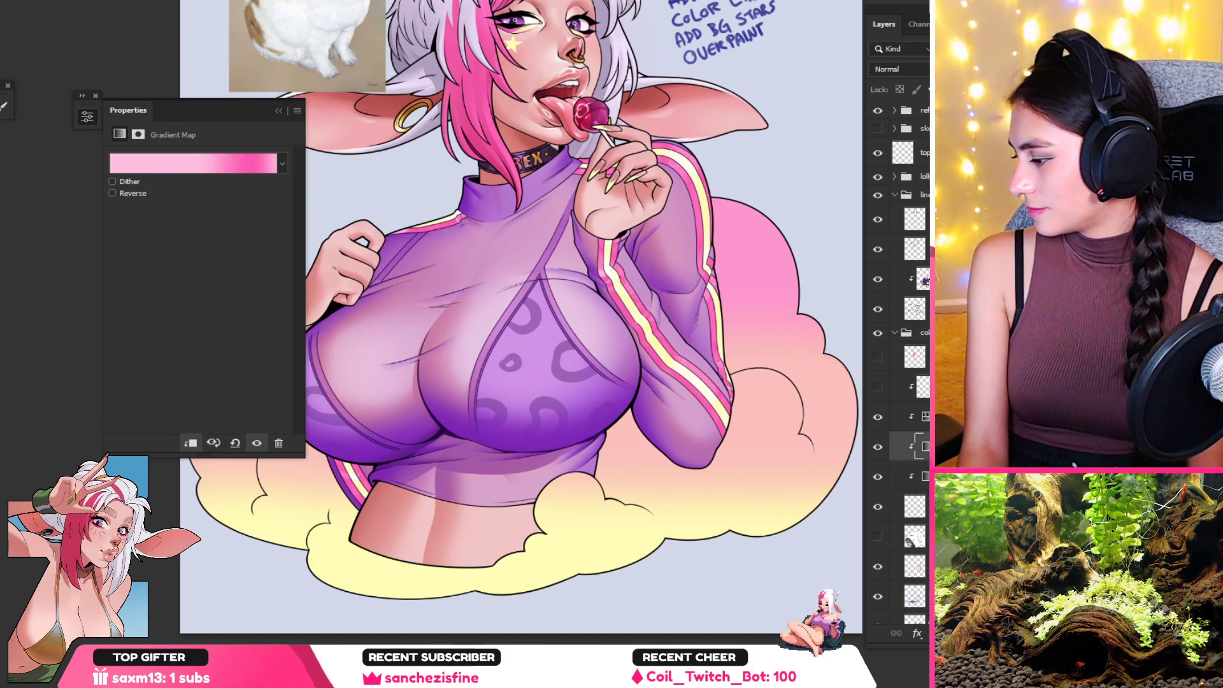
{"action": "left_click", "coordinate": [278, 111]}
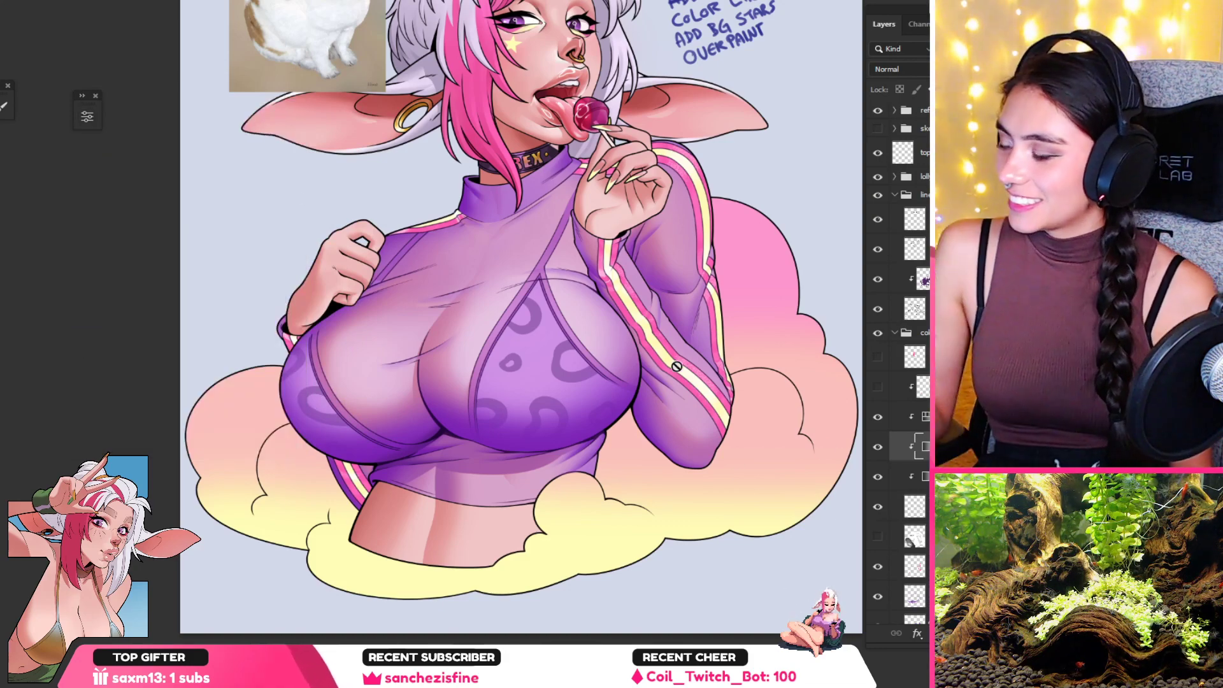
{"action": "scroll", "coordinate": [610, 206], "scroll_direction": "down", "scroll_amount": 5}
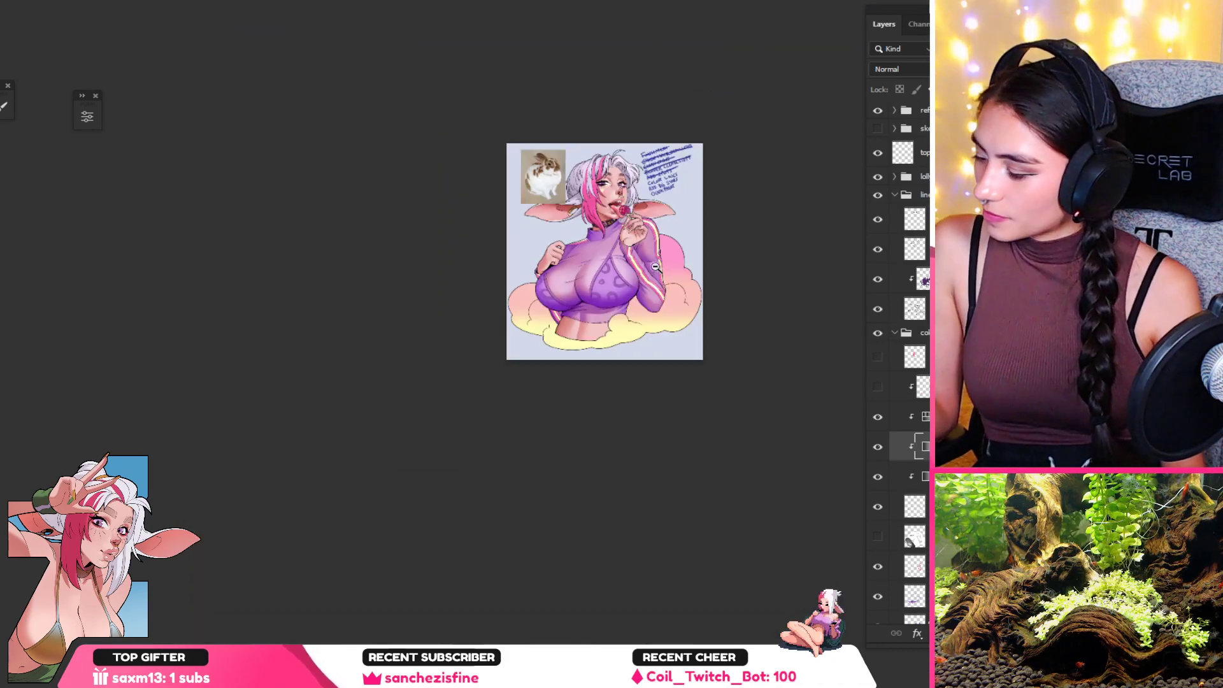
{"action": "scroll", "coordinate": [656, 268], "scroll_direction": "up", "scroll_amount": 4}
{"action": "scroll", "coordinate": [633, 279], "scroll_direction": "up", "scroll_amount": 4}
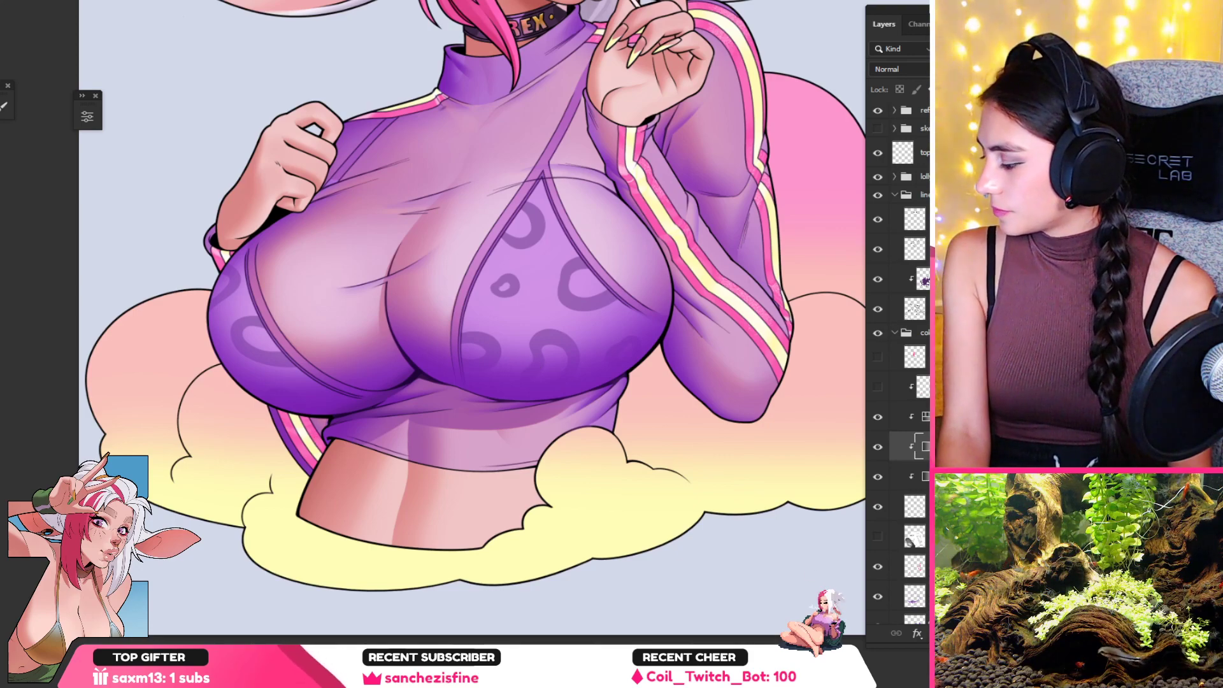
{"action": "scroll", "coordinate": [645, 215], "scroll_direction": "up", "scroll_amount": 6}
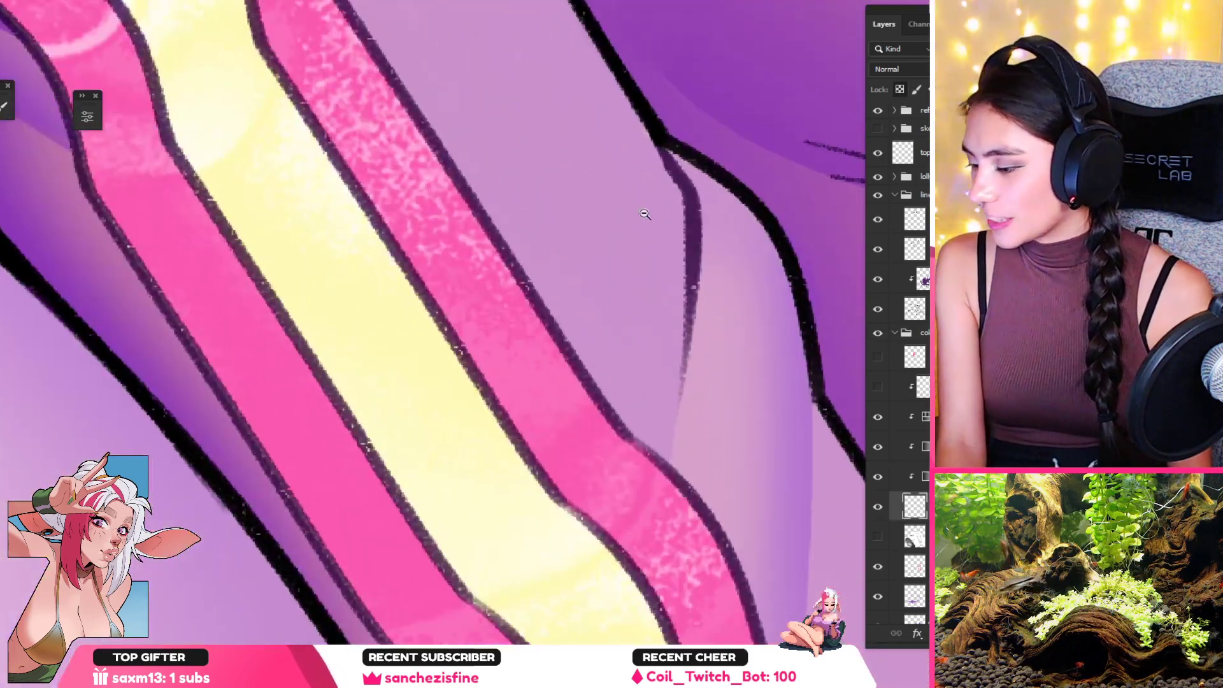
{"action": "scroll", "coordinate": [628, 211], "scroll_direction": "down", "scroll_amount": 8}
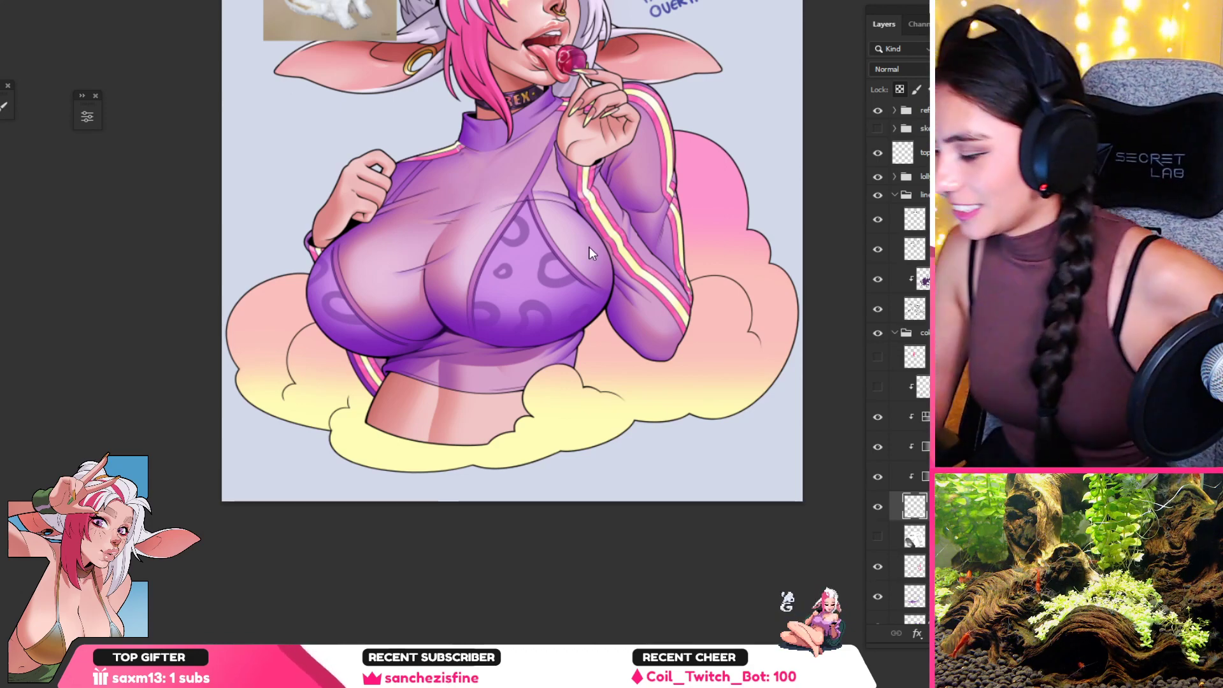
{"action": "left_click_drag", "start_coordinate": [572, 212], "coordinate": [531, 274]}
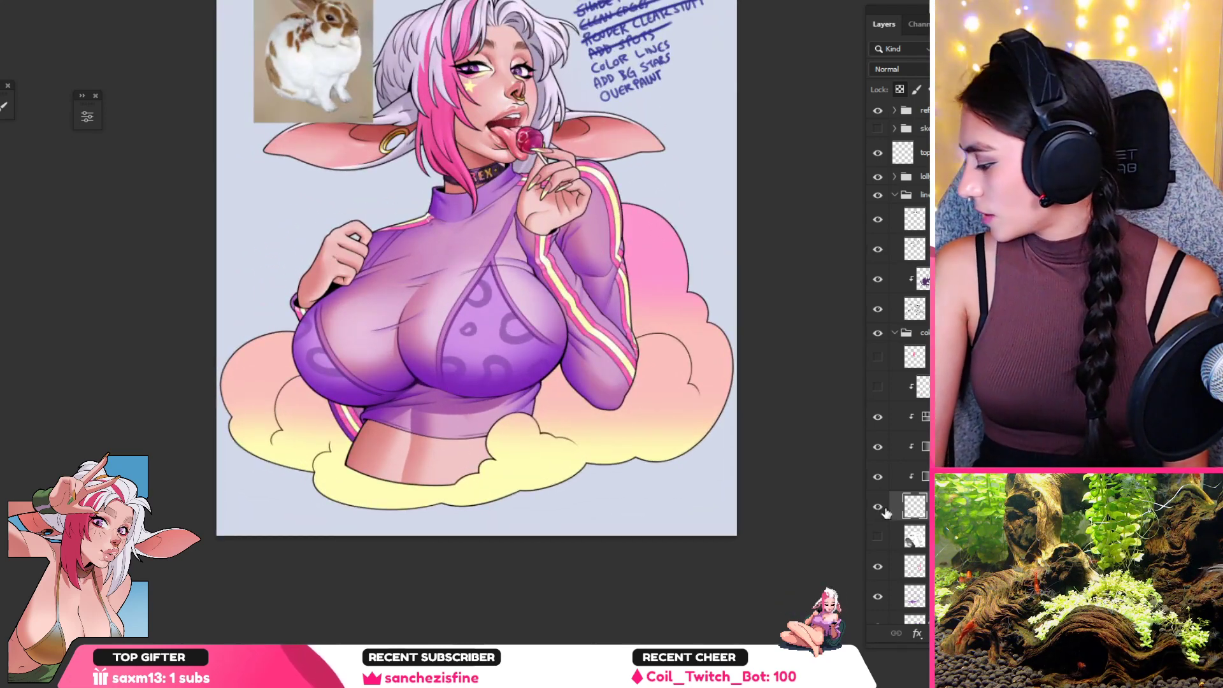
Step: Hide the stripes' pink Gradient Map and yellow Hue/Saturation adjustments and select the outer bands of the stripes
{"action": "left_click", "coordinate": [873, 450]}
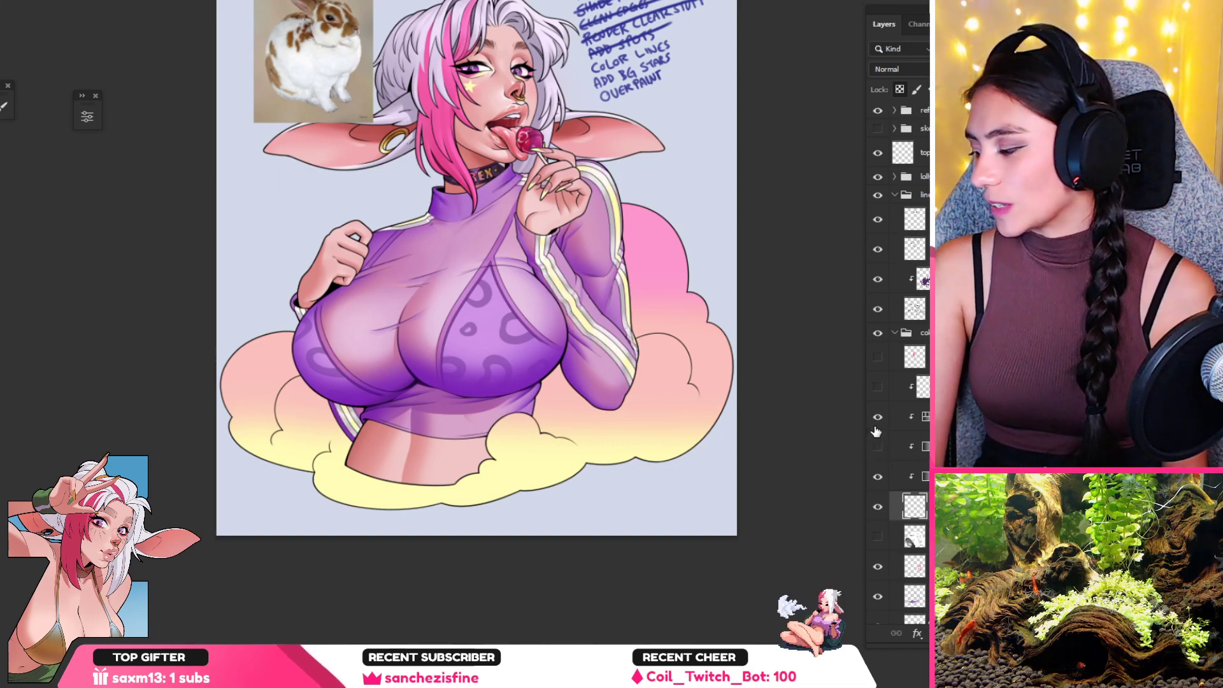
{"action": "left_click", "coordinate": [878, 421]}
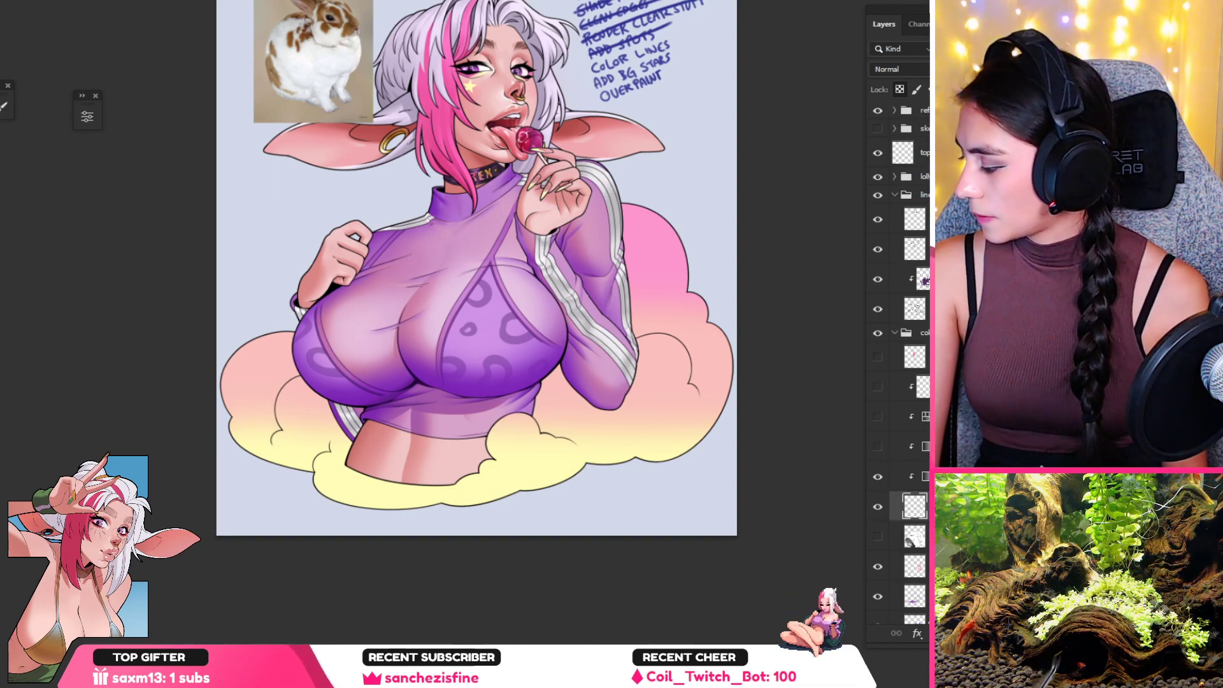
{"action": "left_click", "coordinate": [536, 360]}
{"action": "left_click_drag", "start_coordinate": [556, 288], "coordinate": [615, 315]}
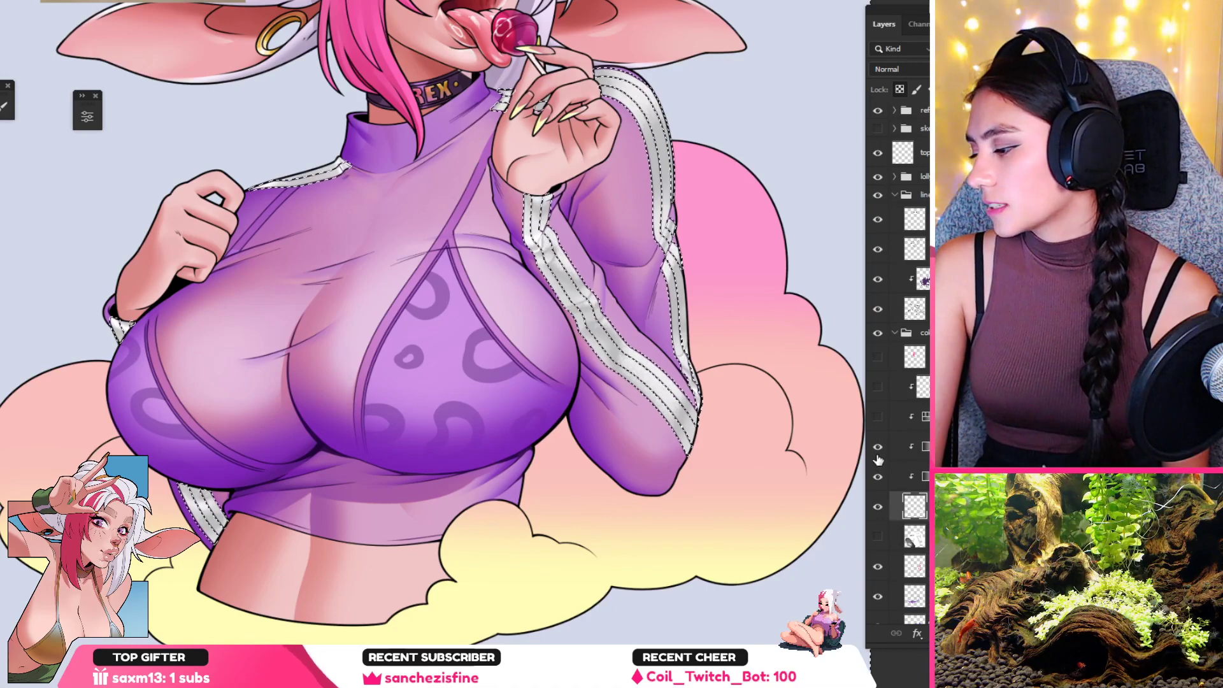
Step: Show the Hue/Saturation adjustment and the clipped layer above it, hide the pink Gradient Map, and select the adjustment beneath it
{"action": "left_click", "coordinate": [878, 417]}
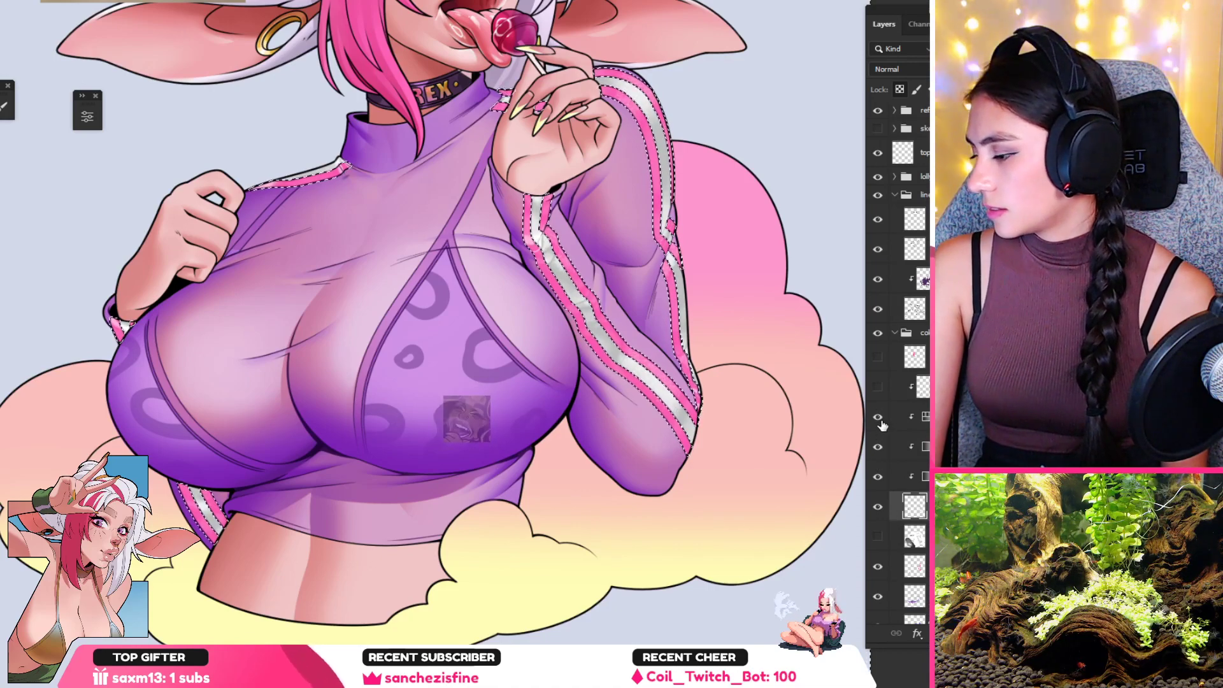
{"action": "left_click", "coordinate": [879, 447]}
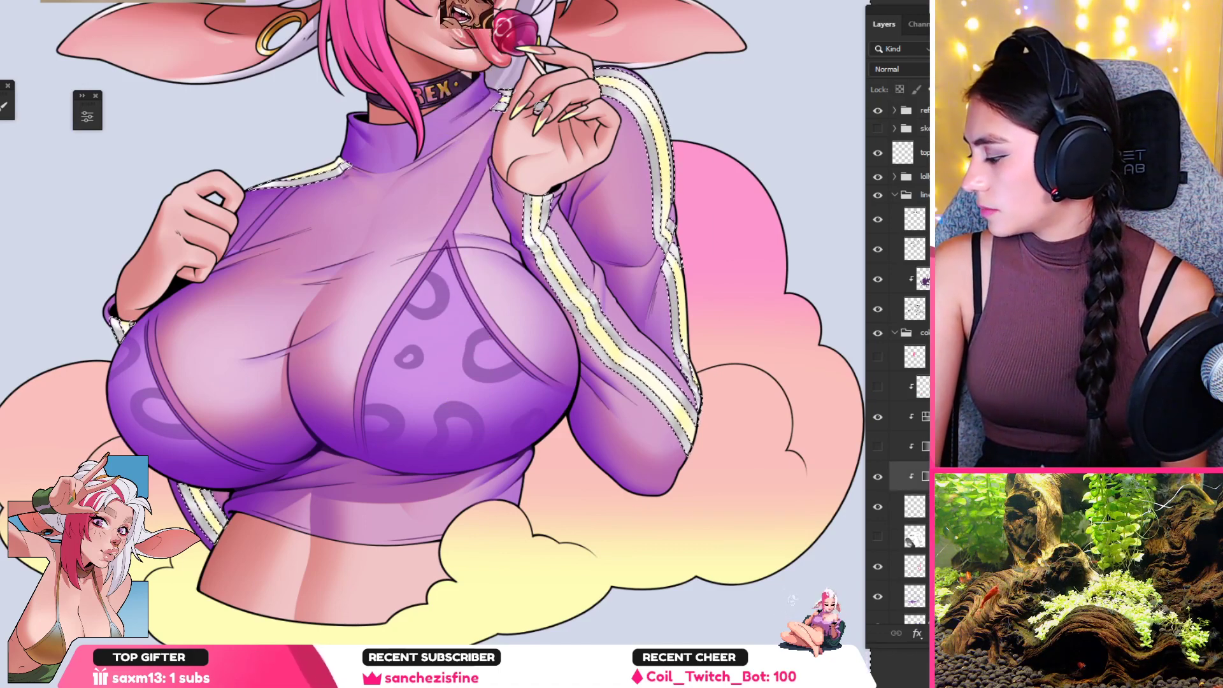
{"action": "left_click", "coordinate": [935, 447]}
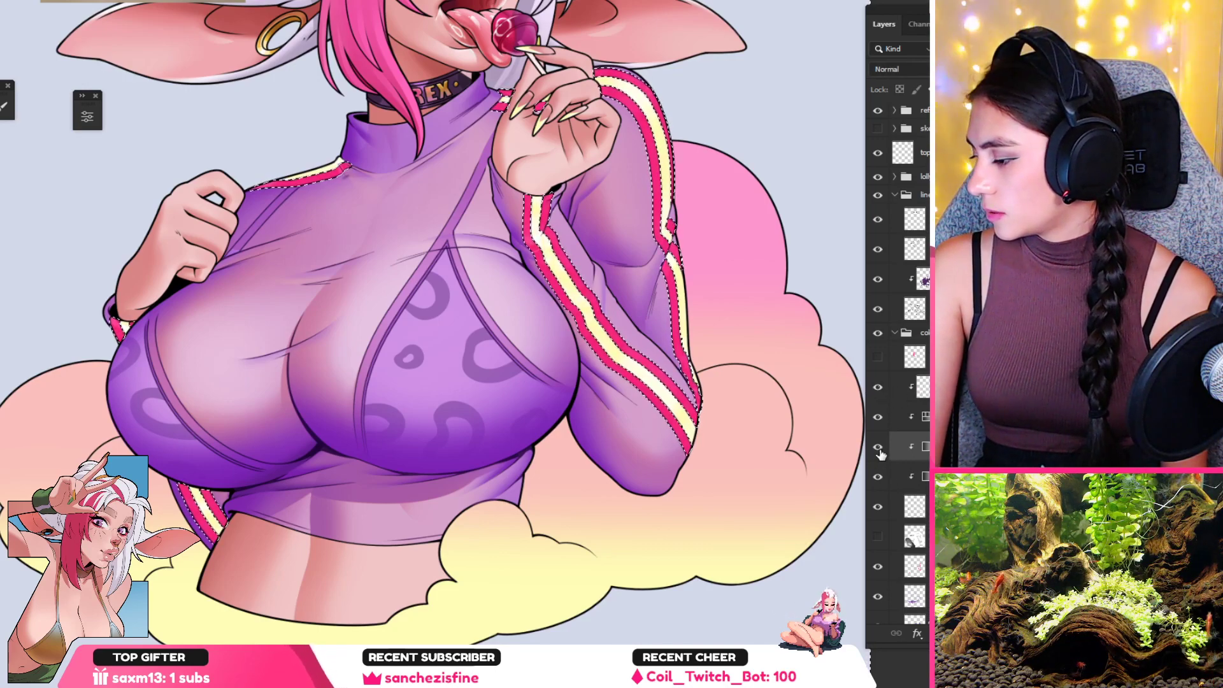
{"action": "left_click", "coordinate": [937, 476]}
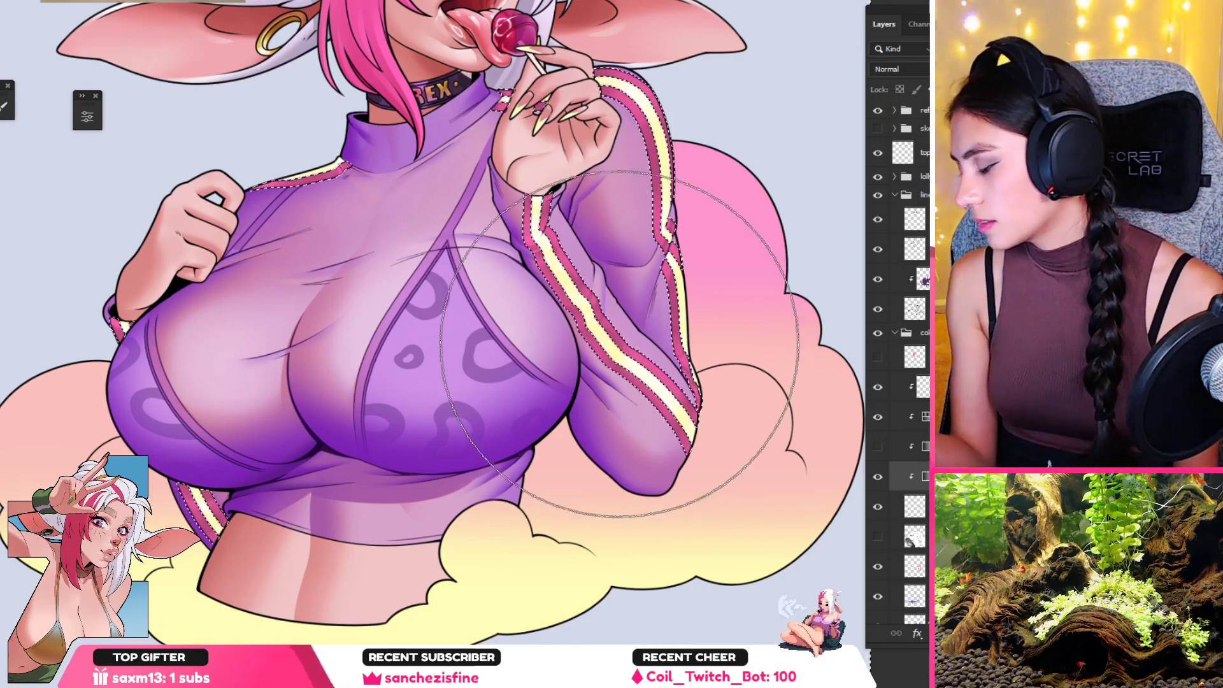
Step: Use the pixie_ink_blunt brush at 2700 px and toggle the stripes' Hue/Saturation adjustment off and on to compare
{"action": "right_click", "coordinate": [589, 333]}
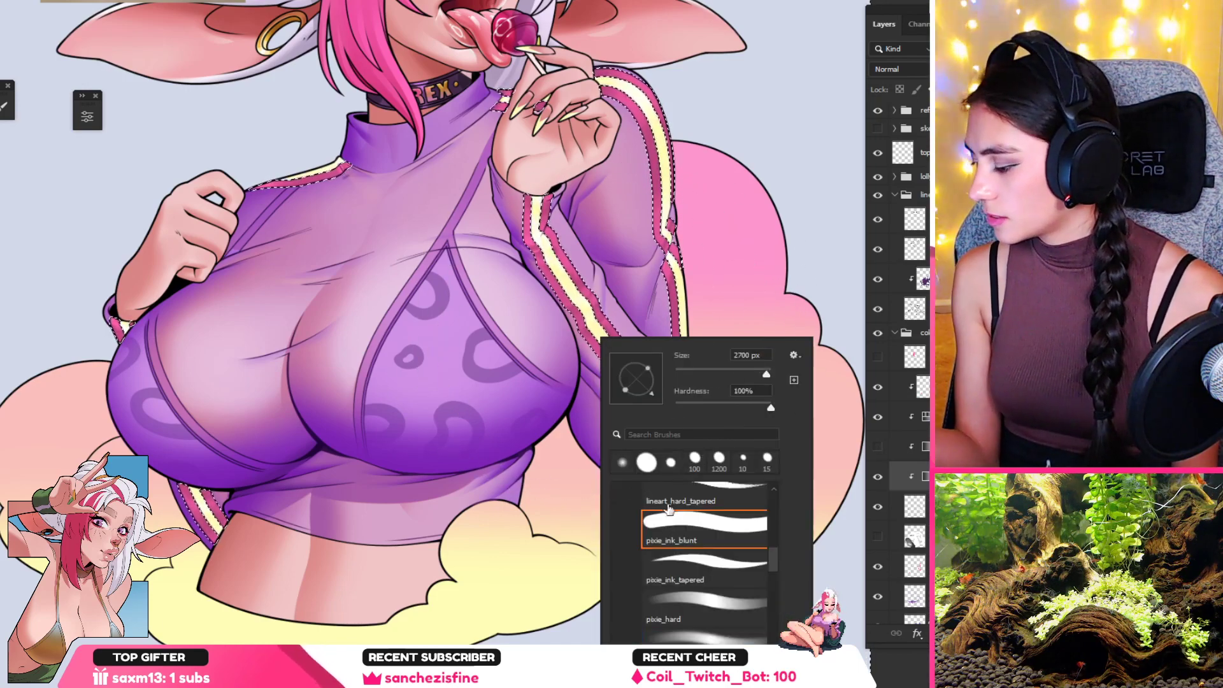
{"action": "left_click", "coordinate": [555, 336]}
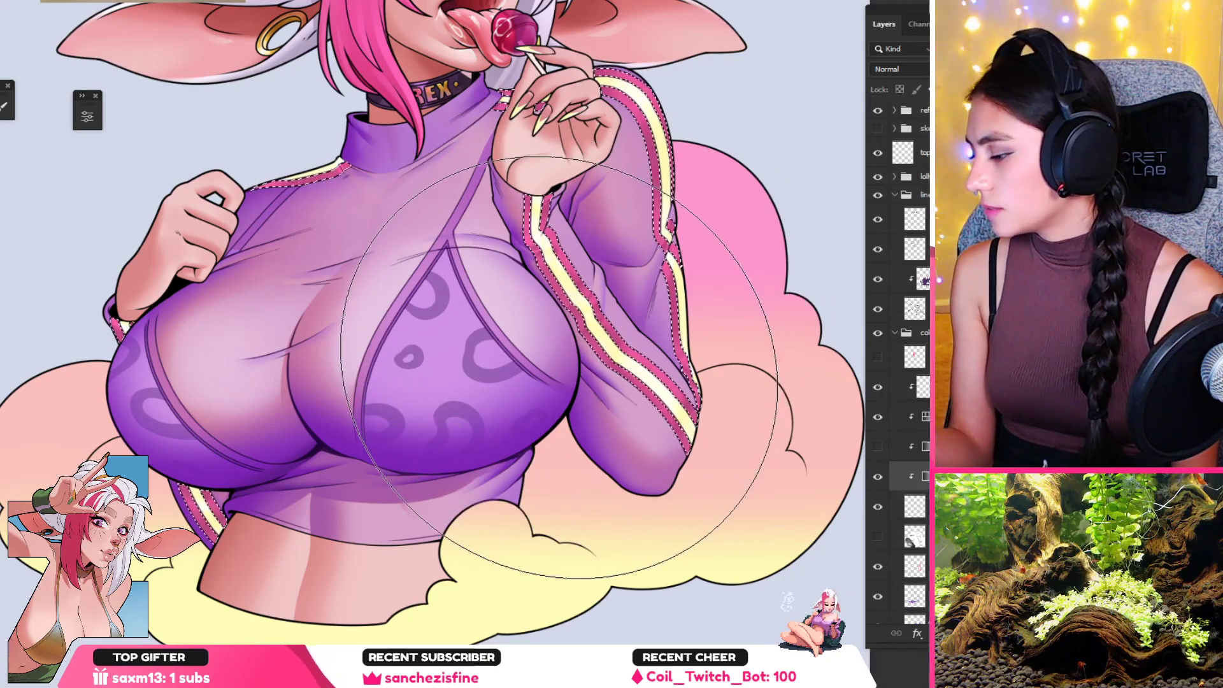
{"action": "left_click", "coordinate": [877, 418]}
{"action": "left_click", "coordinate": [878, 417]}
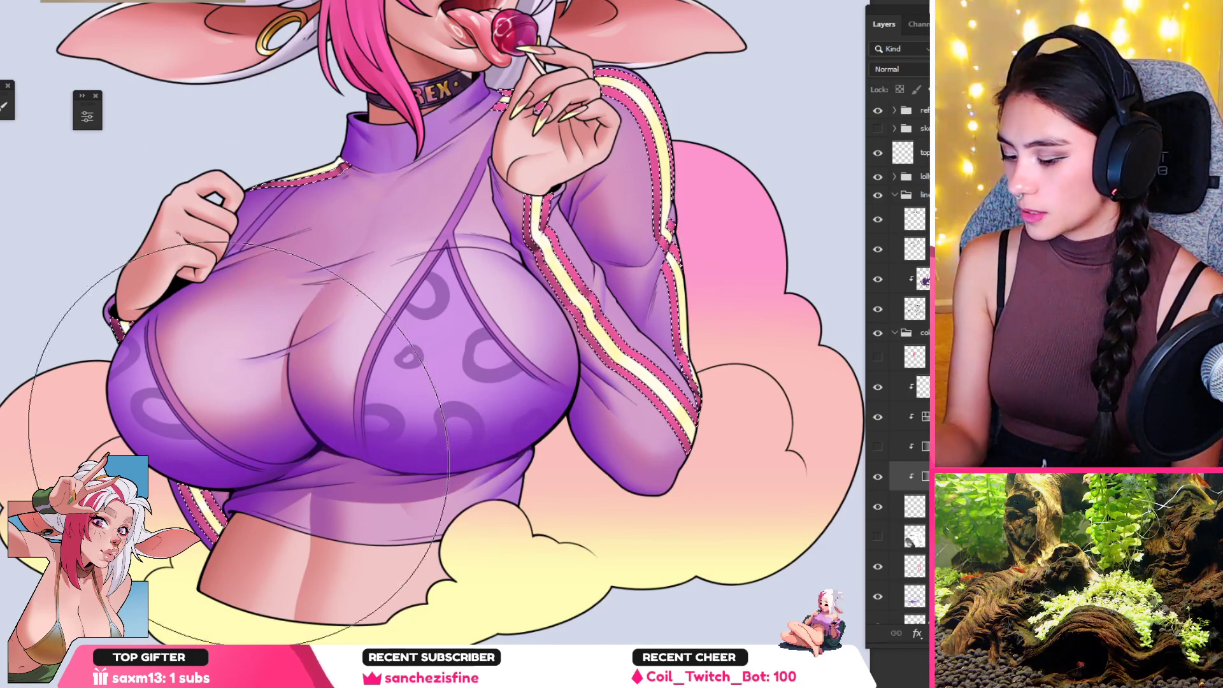
Step: Select the clipped layer directly above the Hue/Saturation adjustment and change its blend mode from Multiply to Normal
{"action": "left_click", "coordinate": [923, 387]}
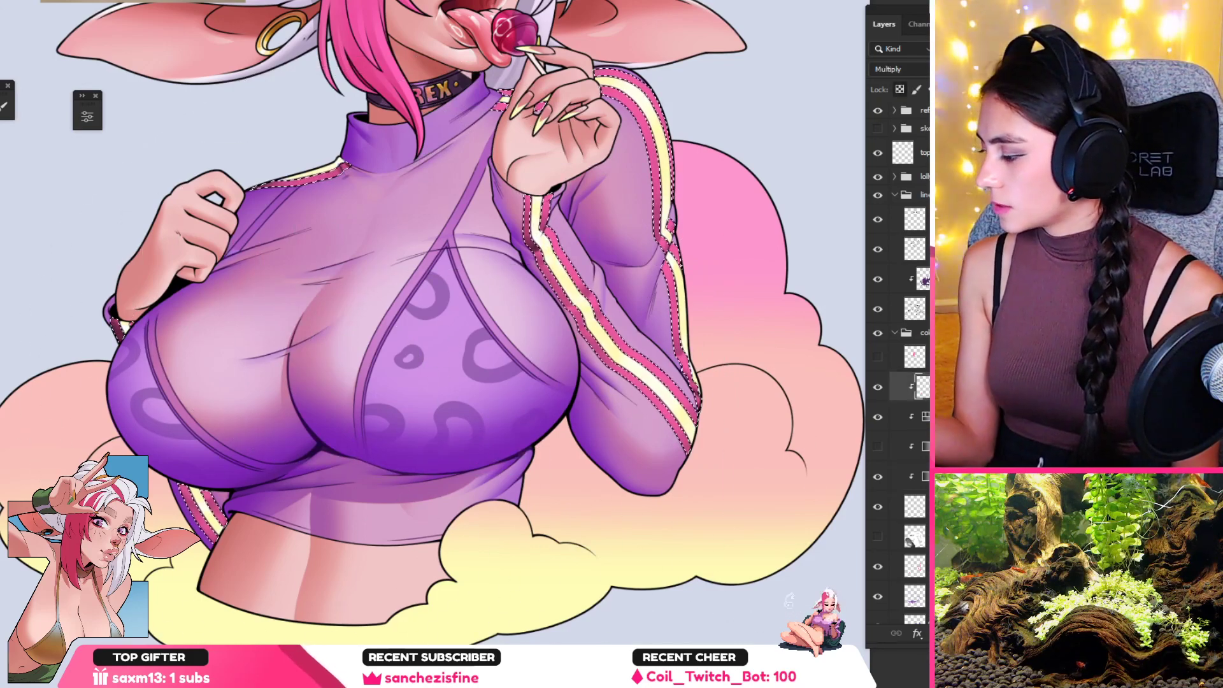
{"action": "left_click", "coordinate": [908, 68]}
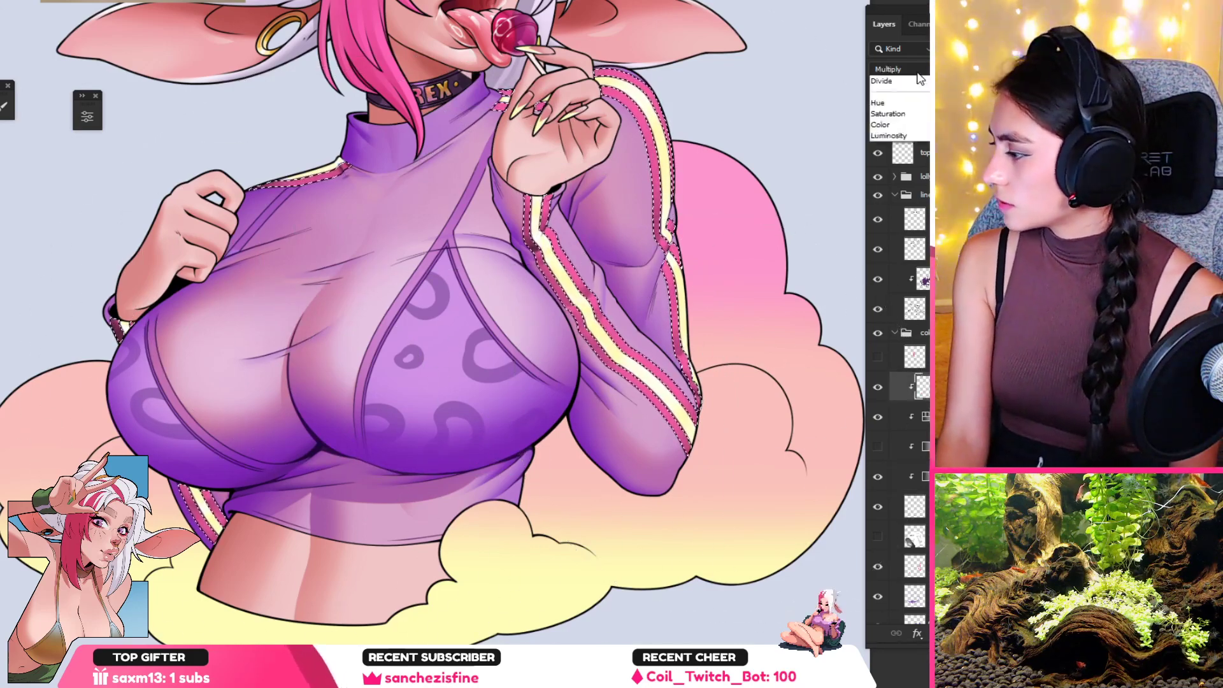
{"action": "left_click", "coordinate": [918, 83]}
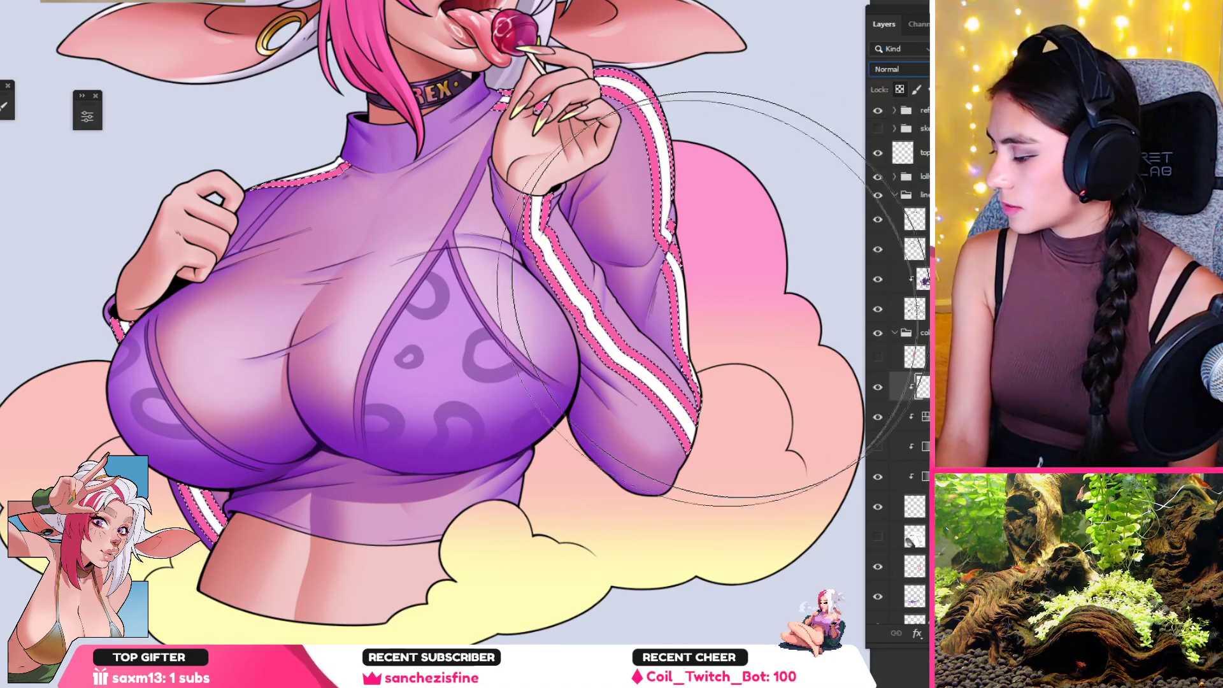